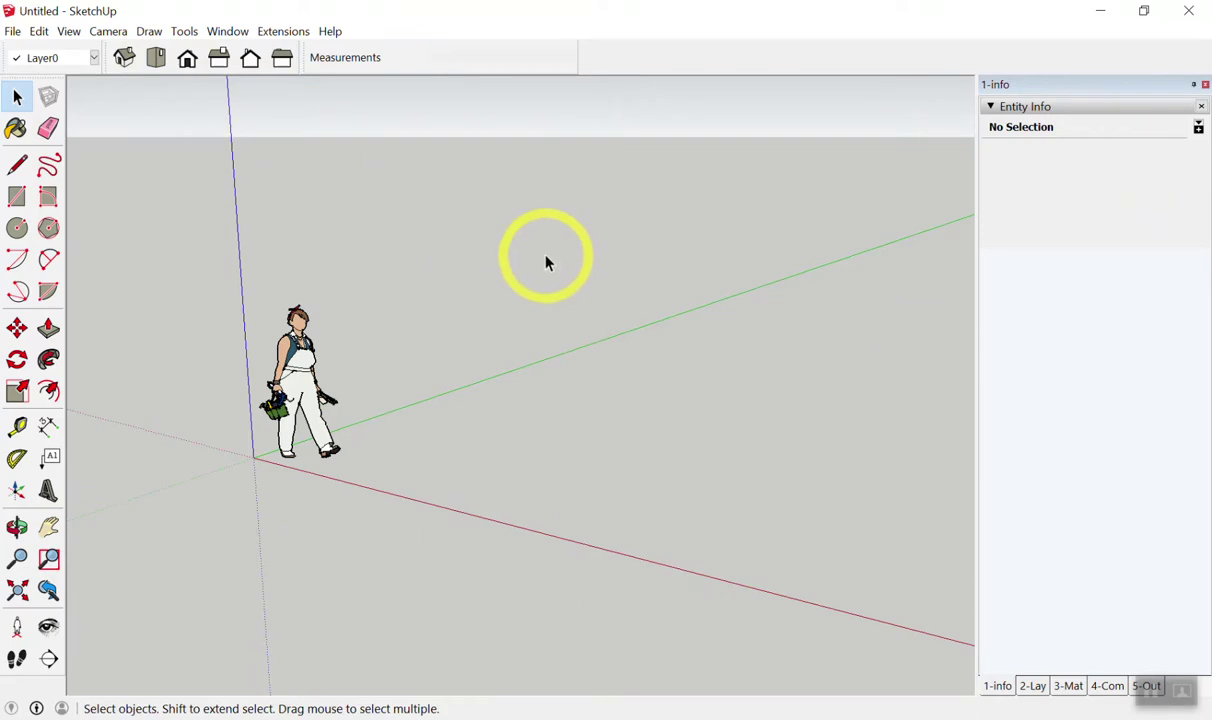
Orbit the empty model, then switch to Top view and adjust the zoom.
middle_drag(546, 265, 590, 311)
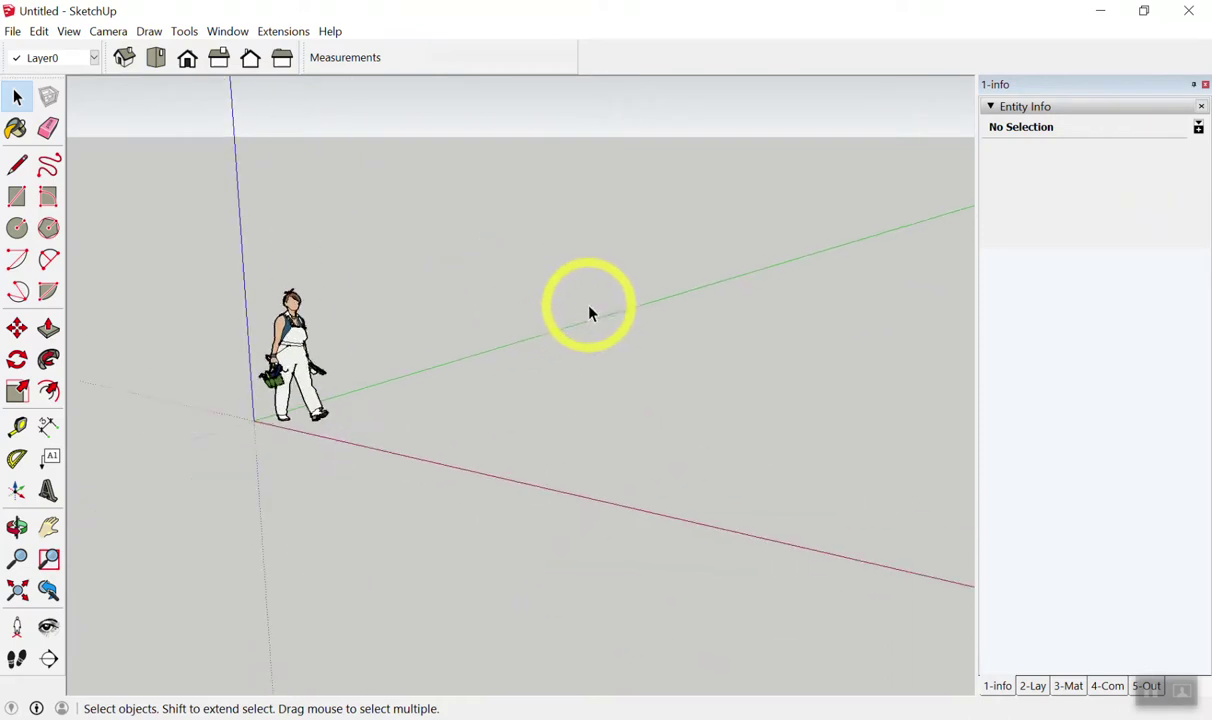
click(155, 60)
scroll(600, 290, up, 5)
scroll(580, 260, down, 3)
scroll(573, 265, up, 3)
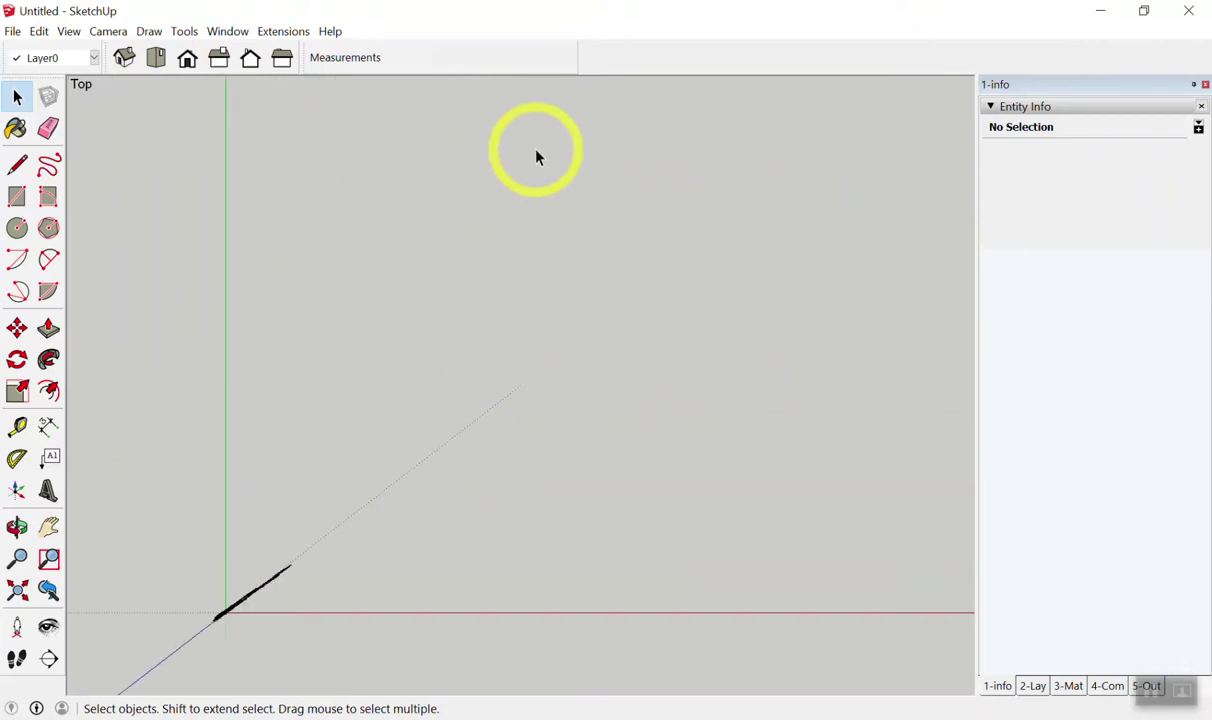
scroll(620, 128, down, 2)
scroll(636, 122, down, 1)
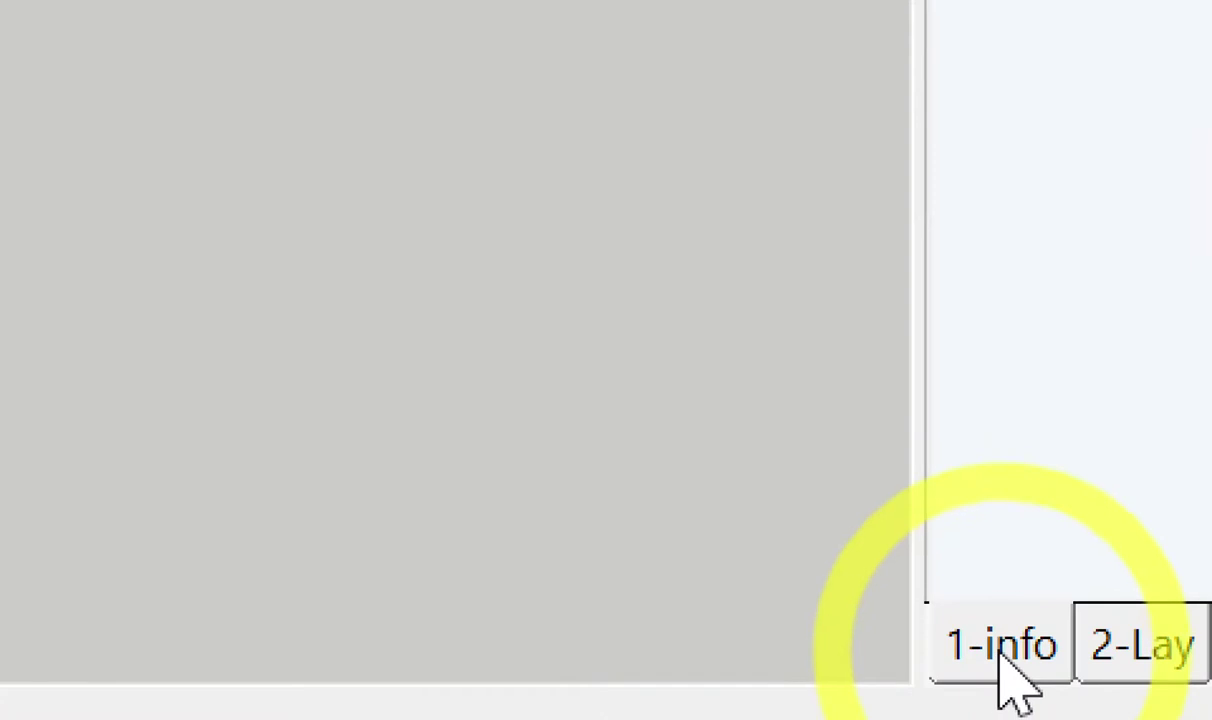
Show the Entity Info panel and arm the Line tool.
click(998, 655)
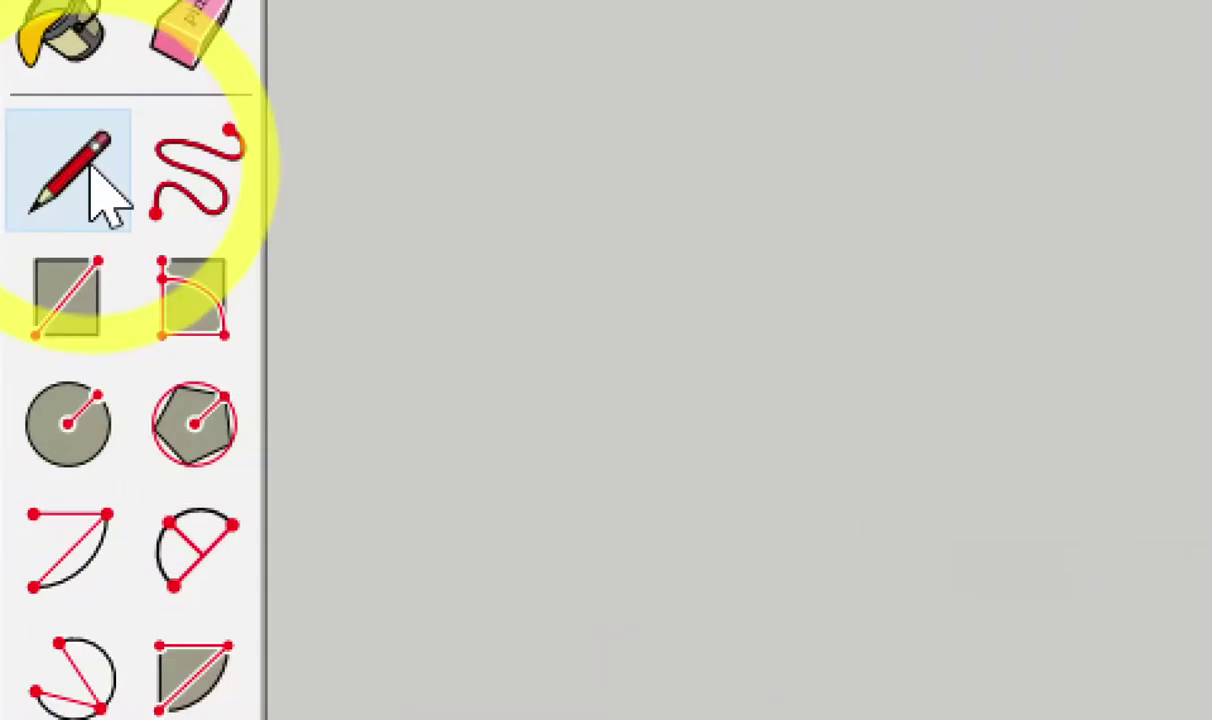
click(95, 171)
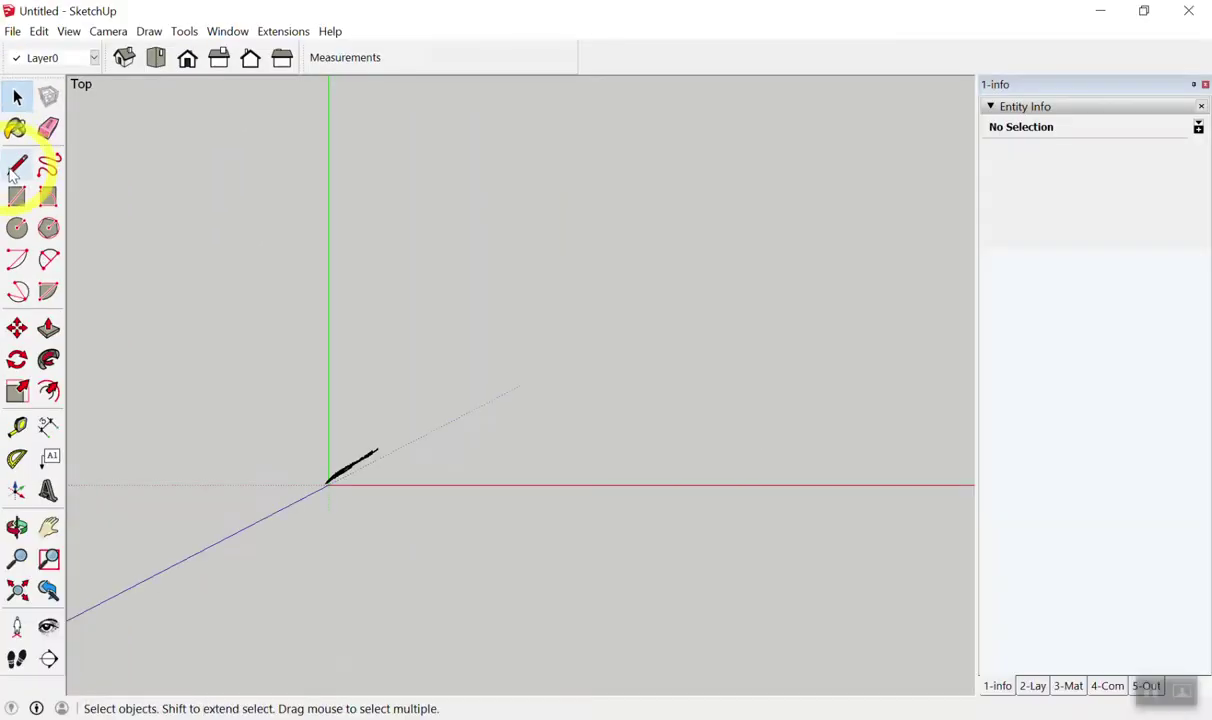
key(l)
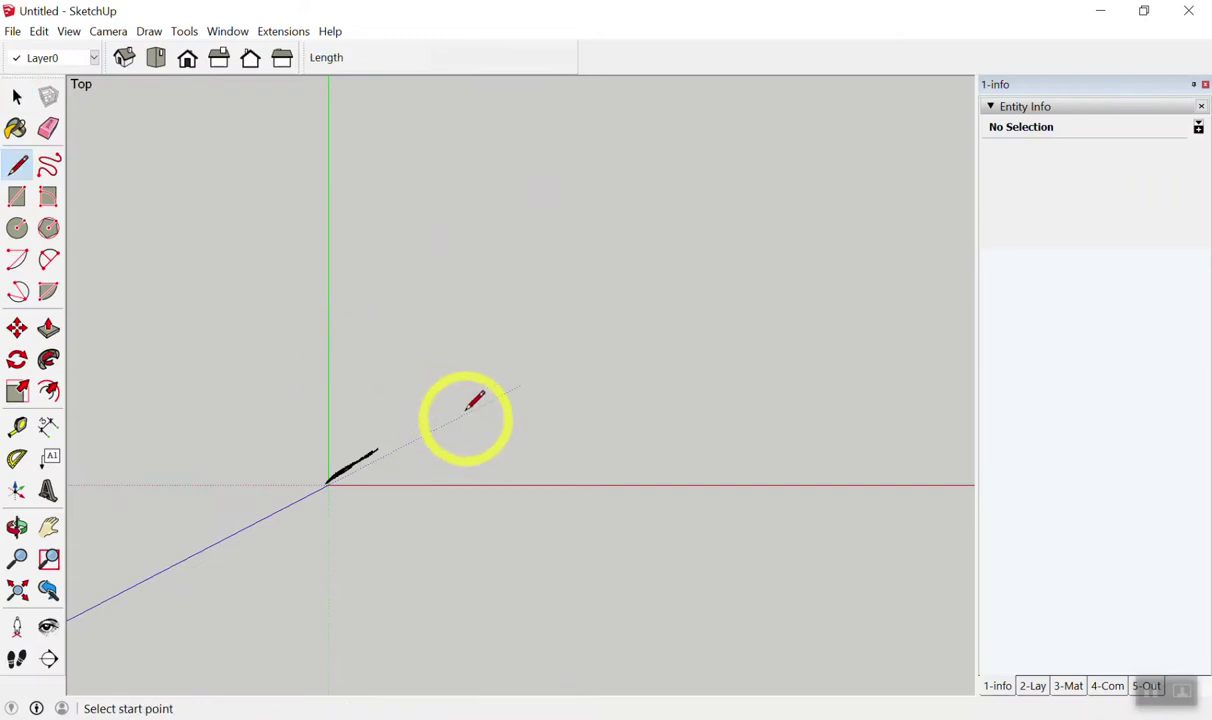
scroll(683, 318, up, 1)
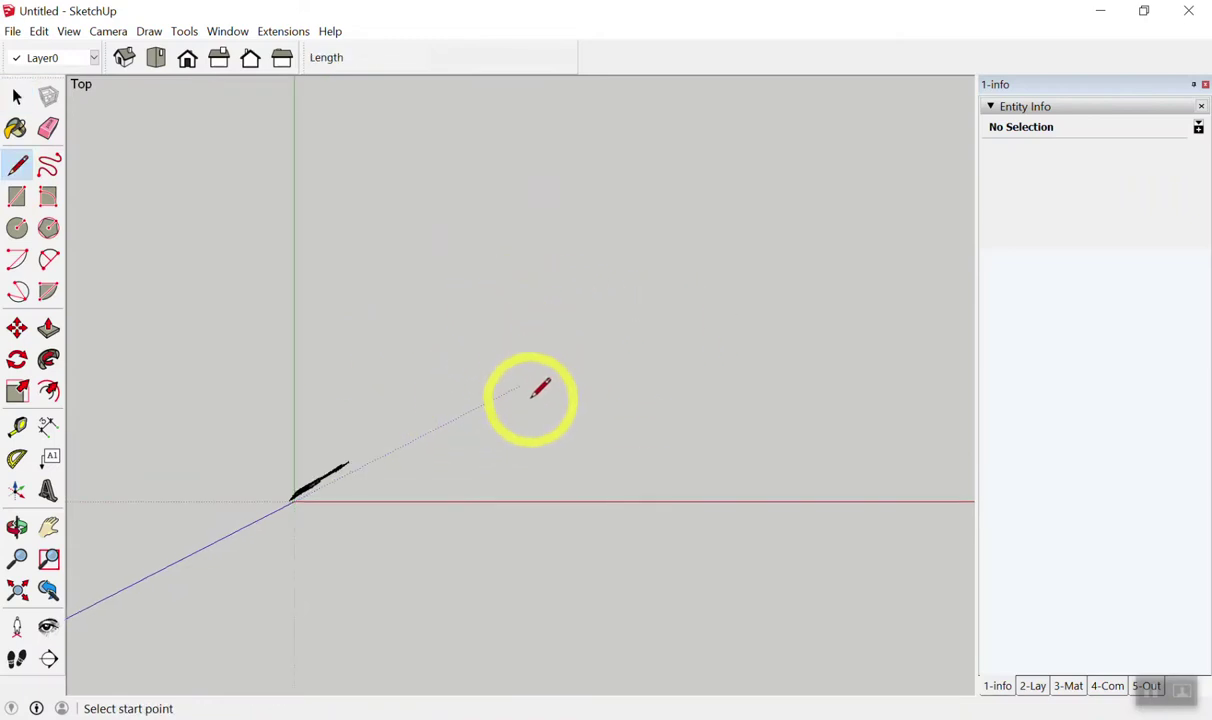
click(460, 374)
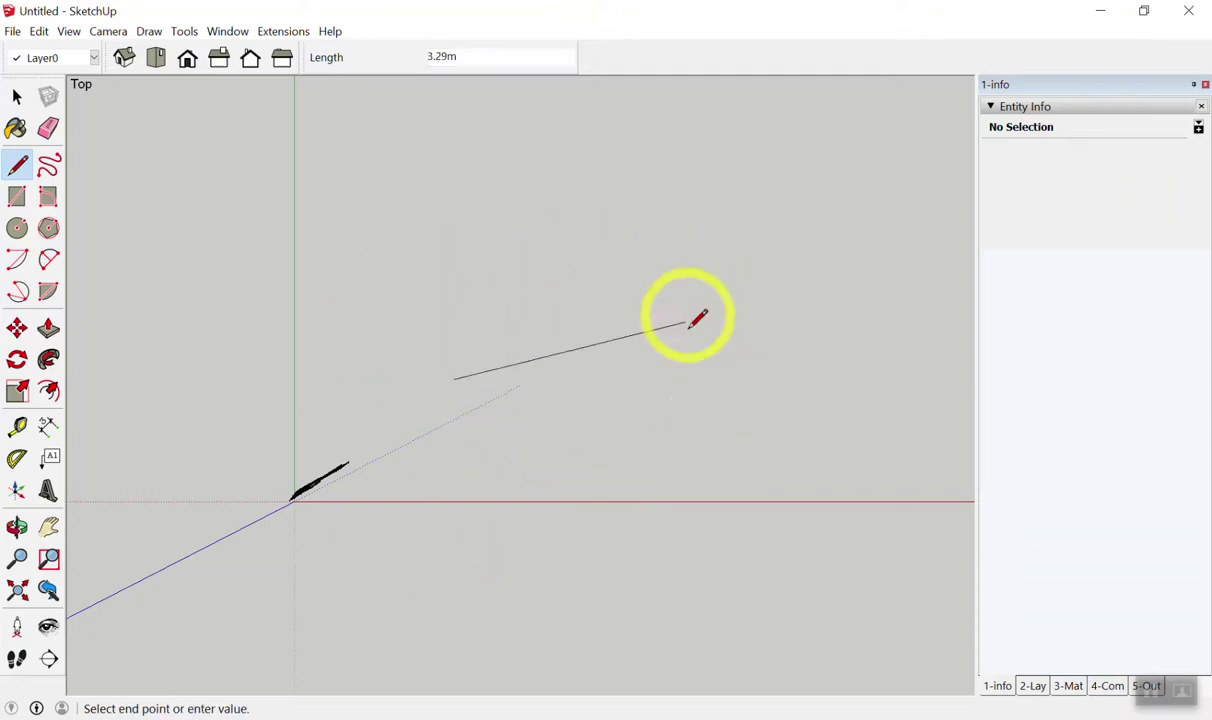
key(space)
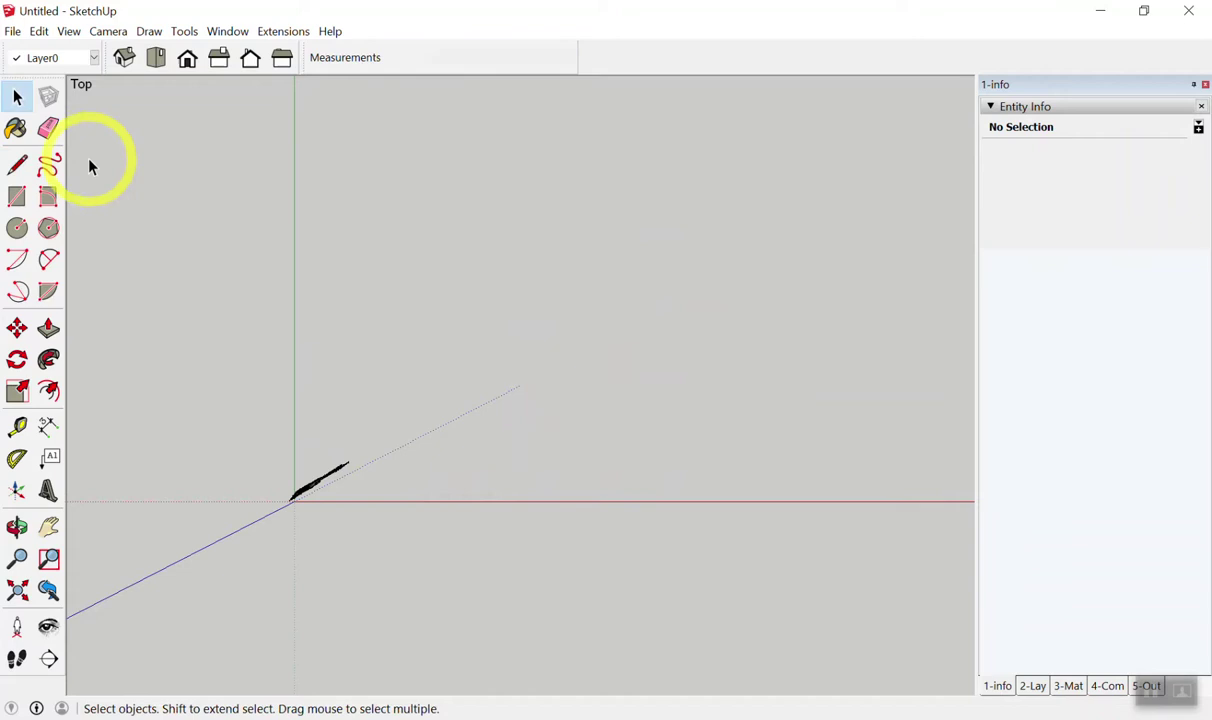
click(18, 168)
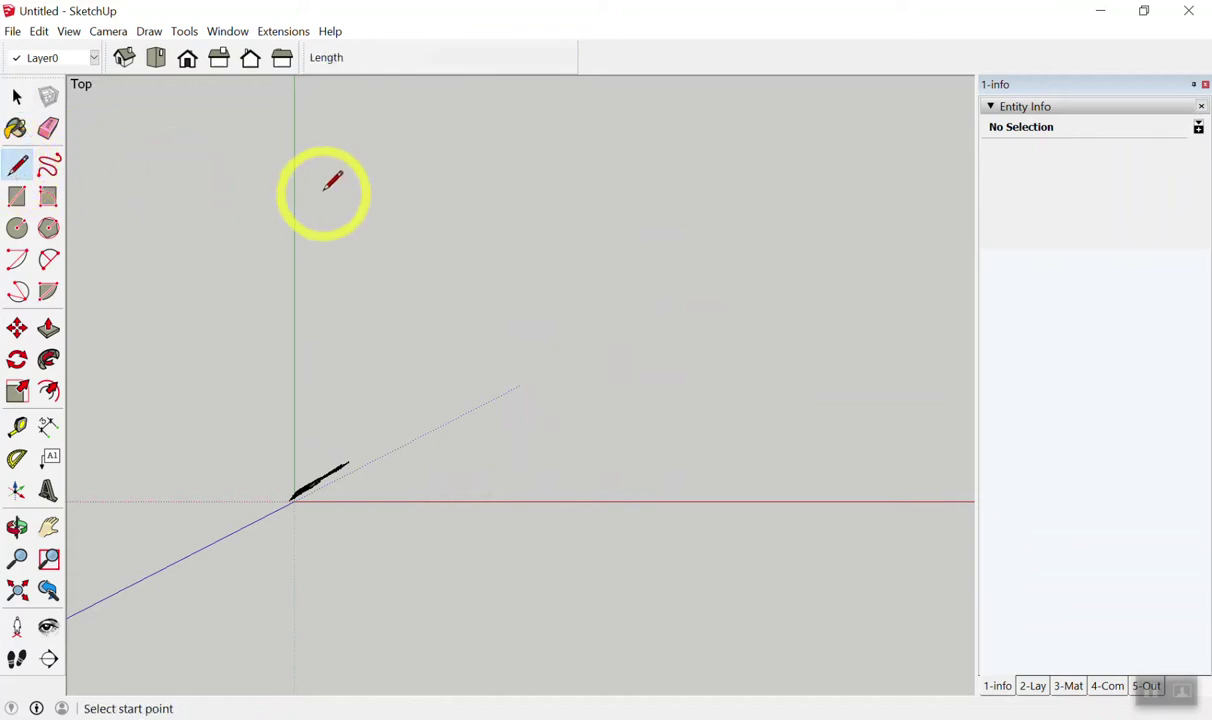
key(space)
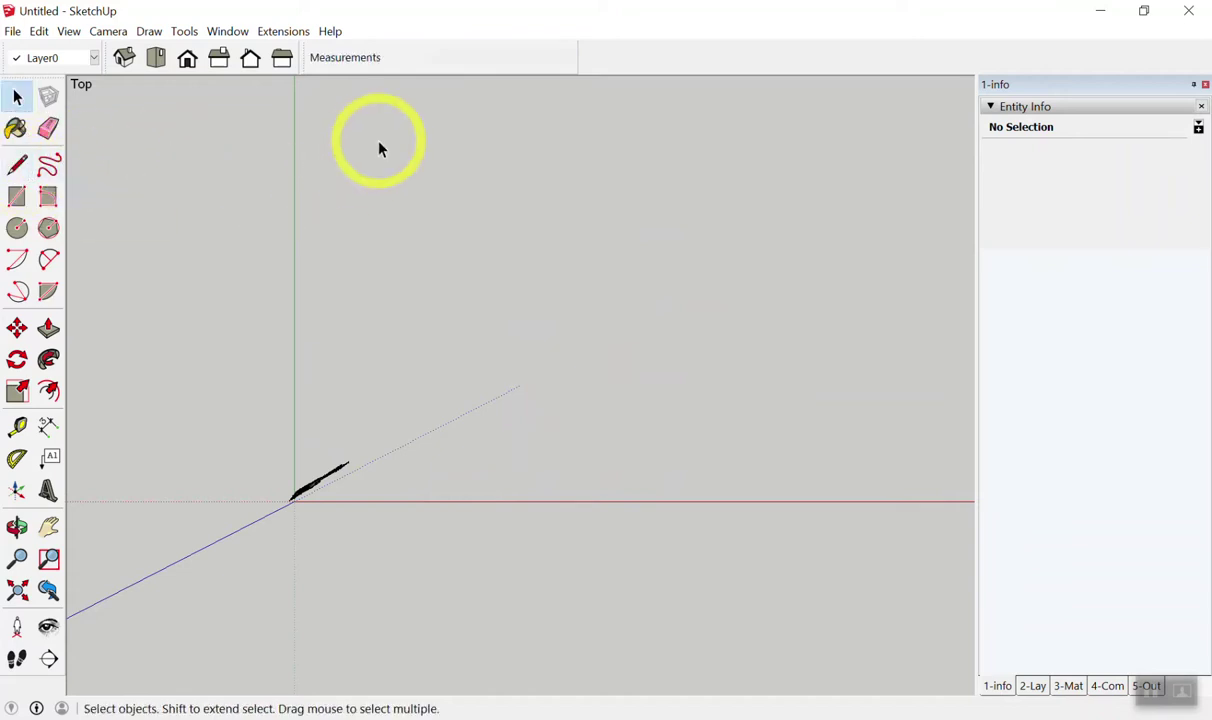
key(l)
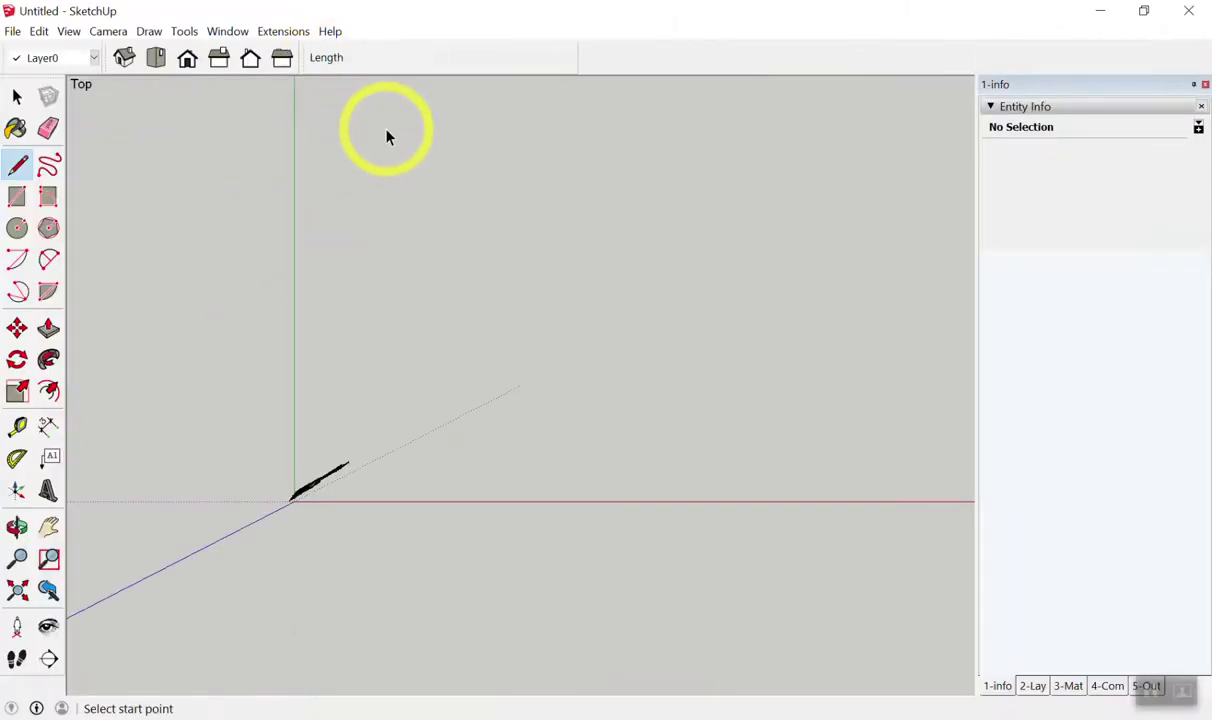
key(space)
key(l)
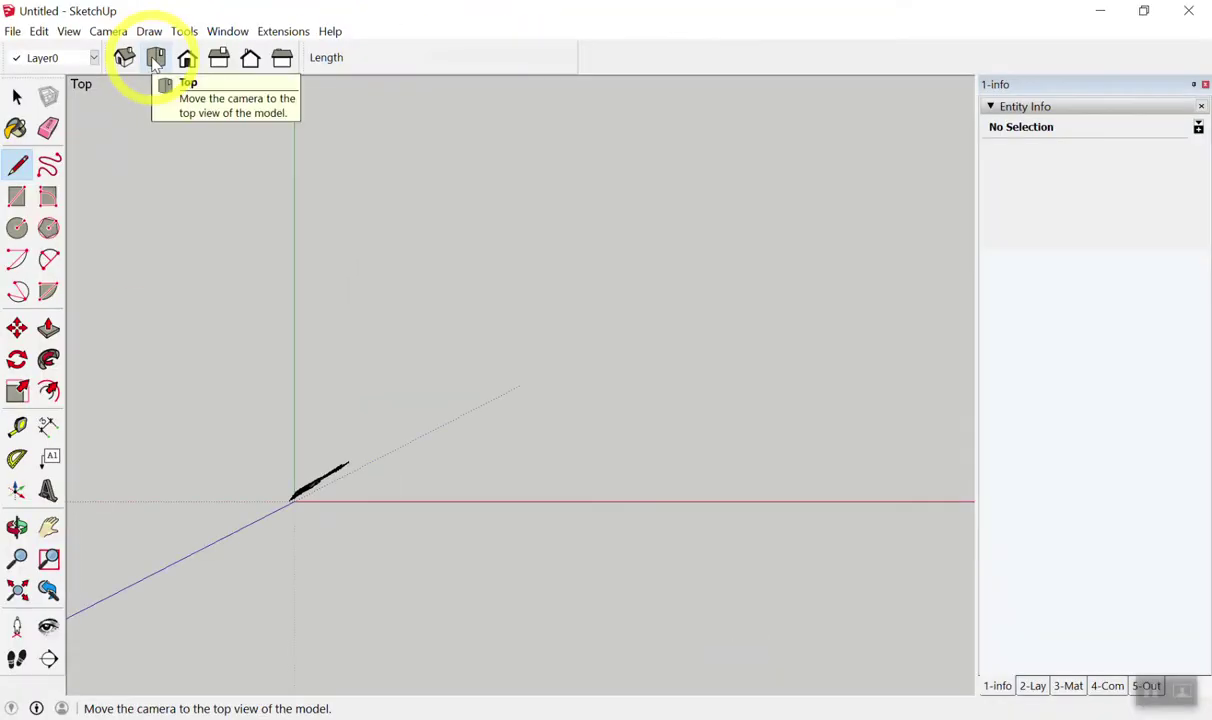
click(155, 60)
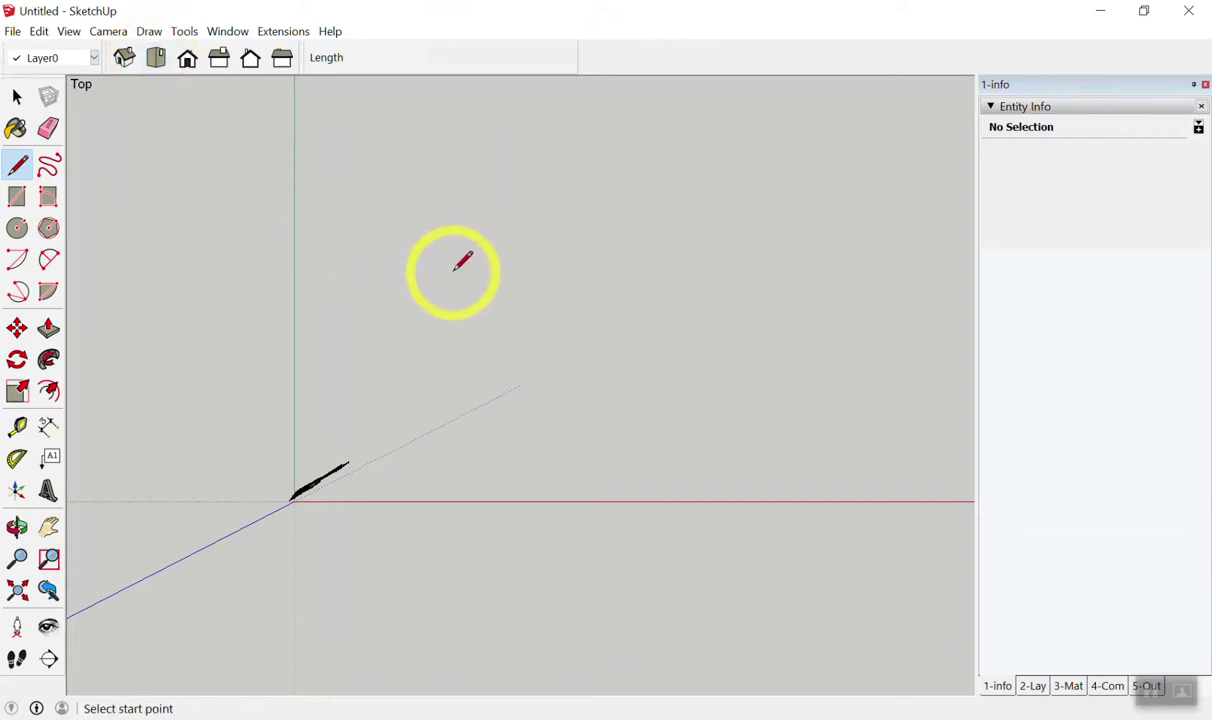
click(459, 350)
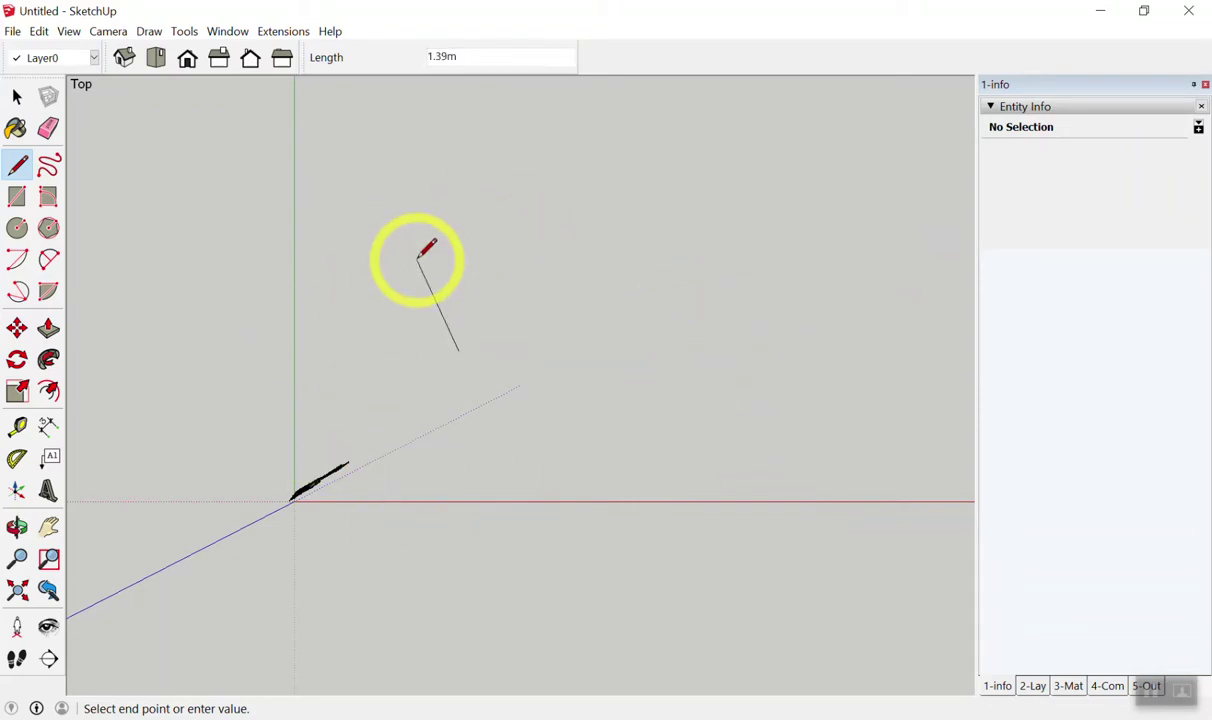
key(space)
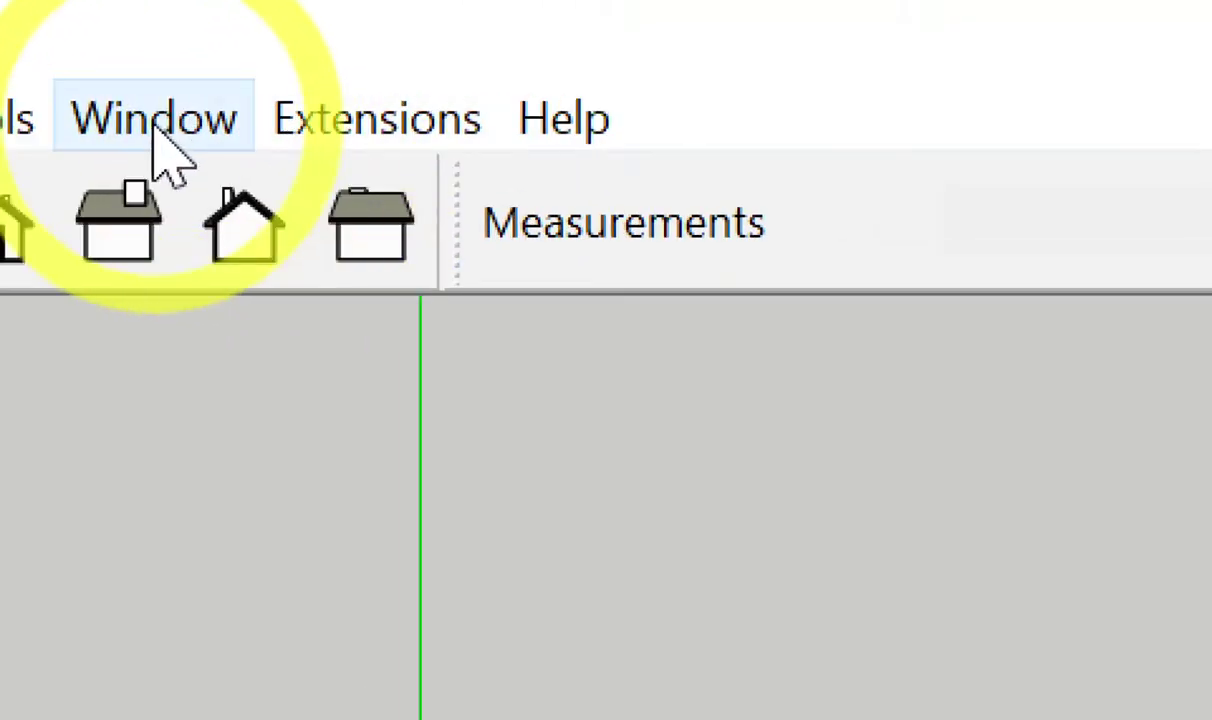
click(155, 130)
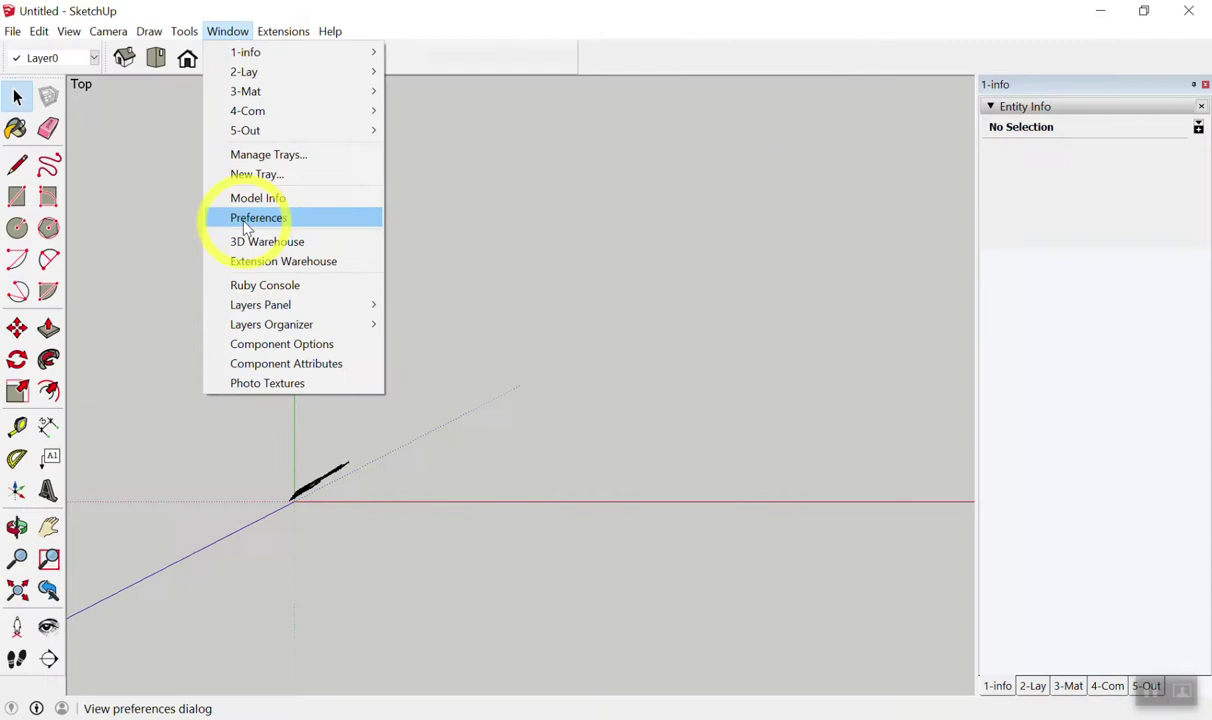
Turn on Display crosshairs in the Drawing preferences and confirm with OK.
click(247, 220)
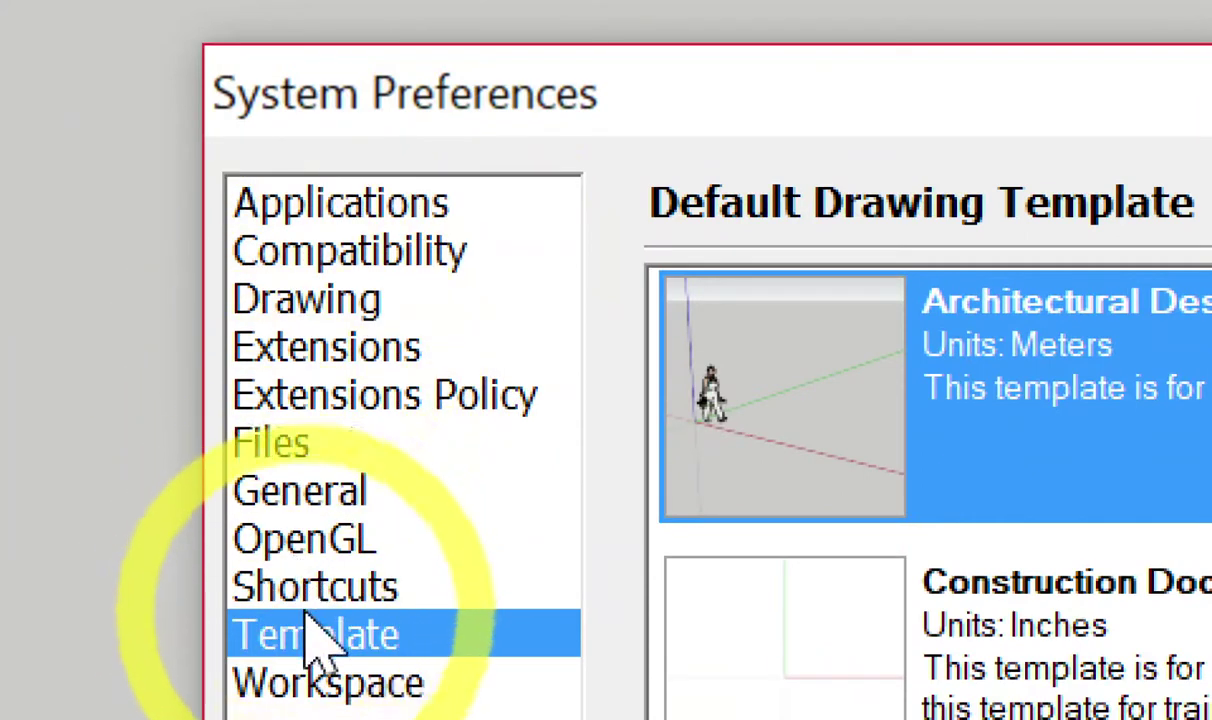
click(318, 310)
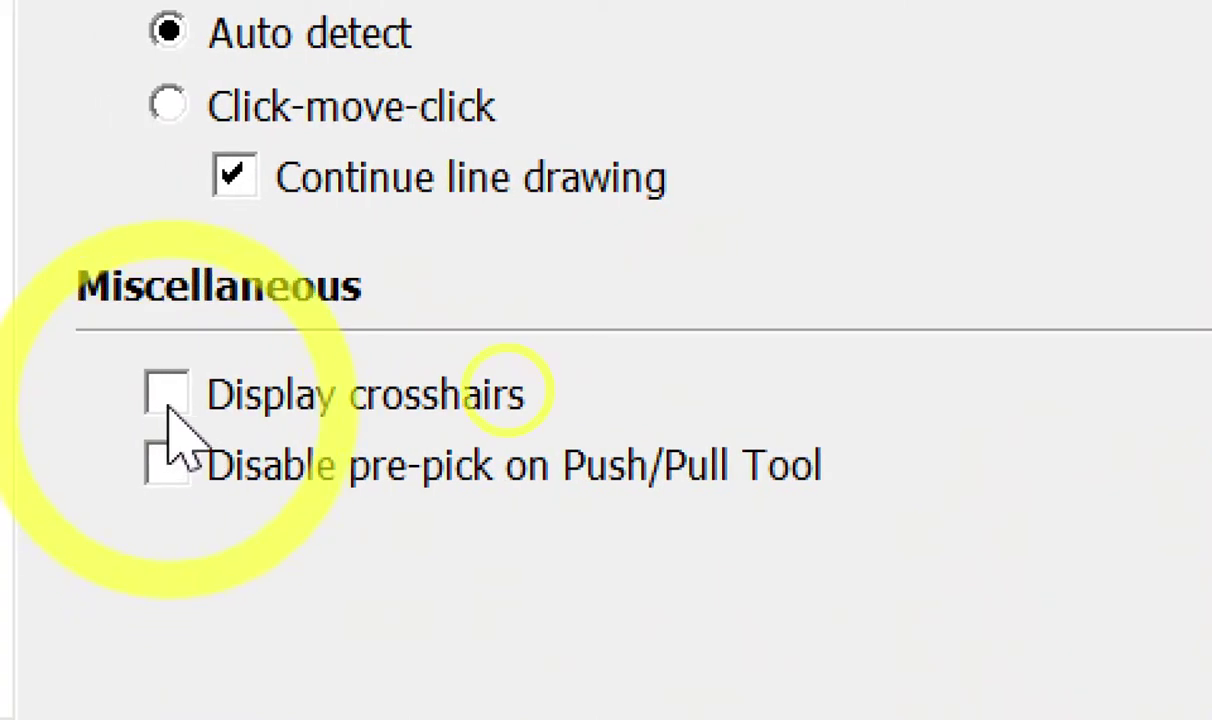
click(166, 395)
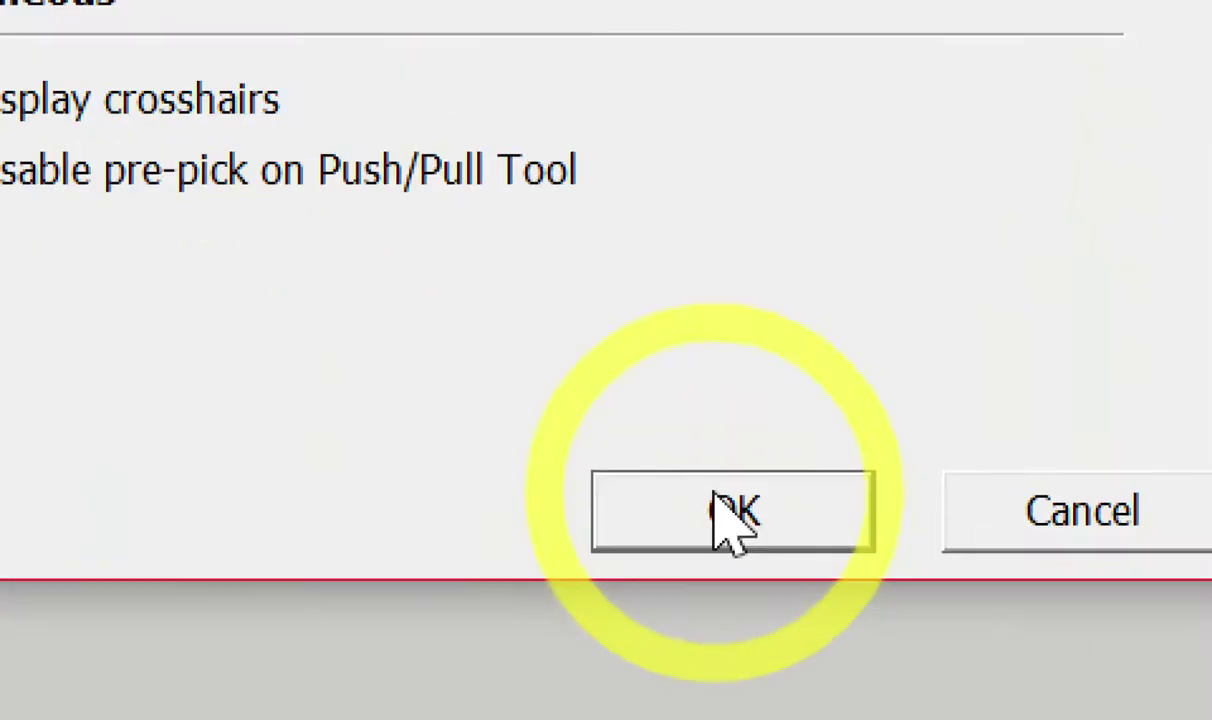
click(716, 500)
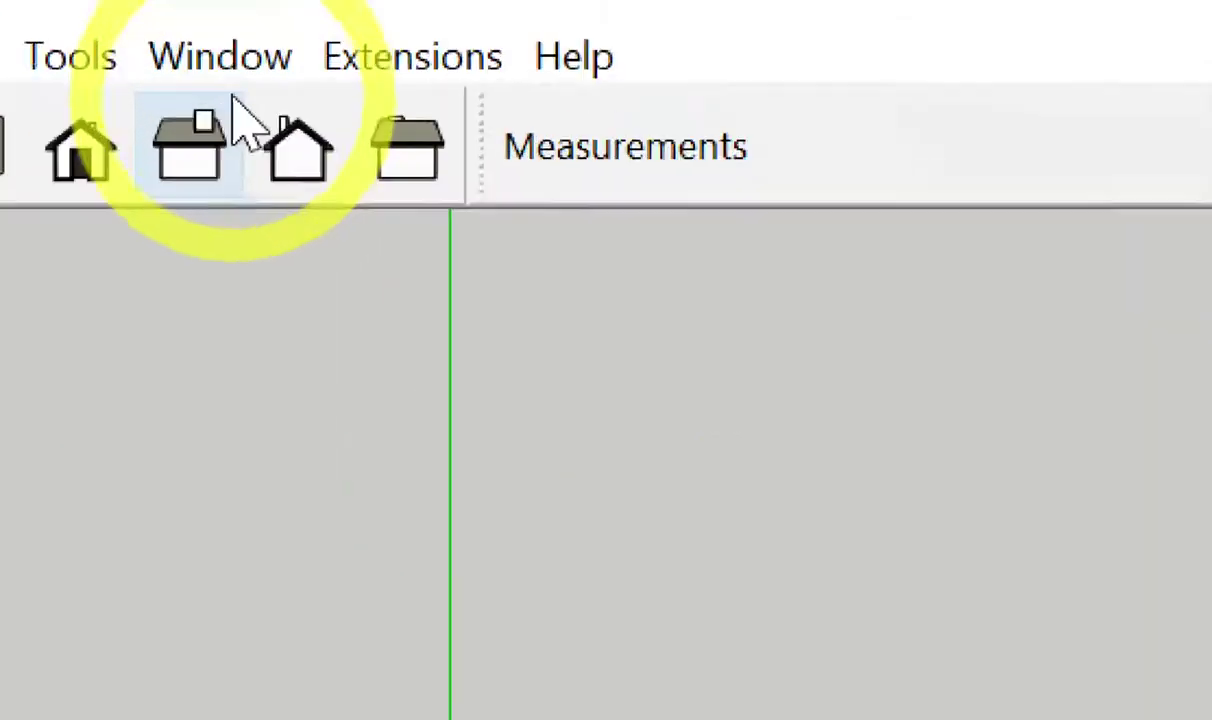
Reopen the Drawing preferences to verify crosshairs are on, then close with OK.
click(232, 58)
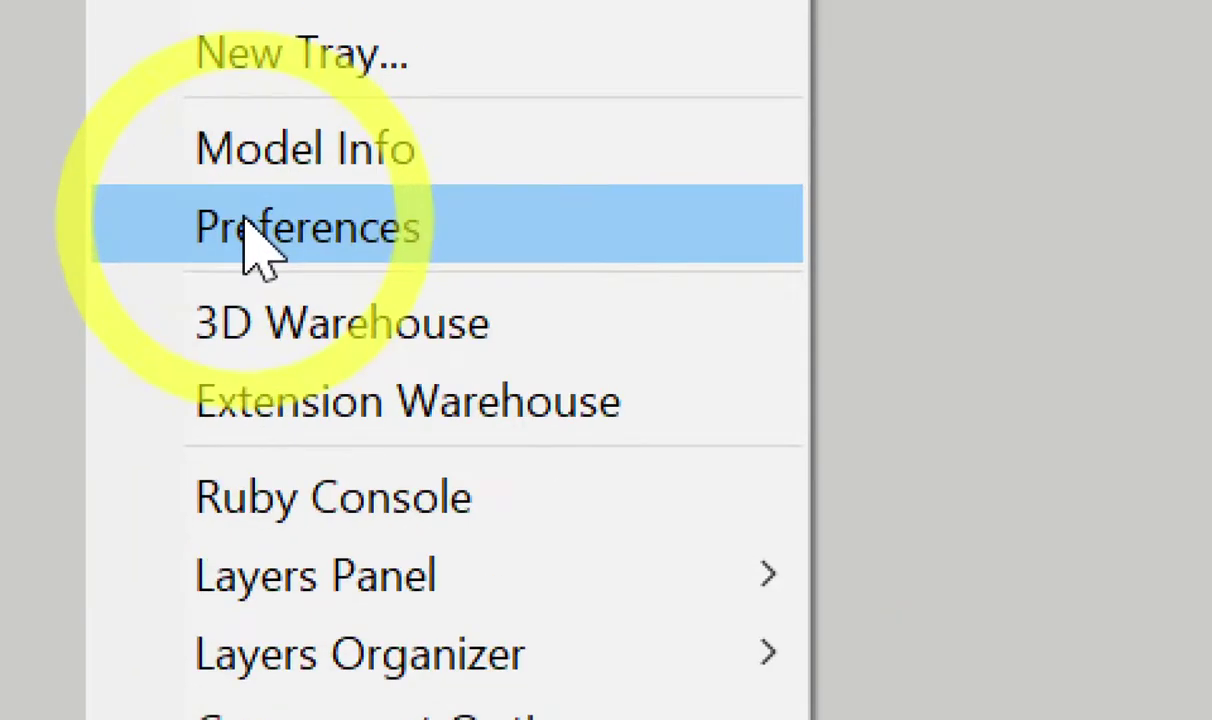
click(247, 232)
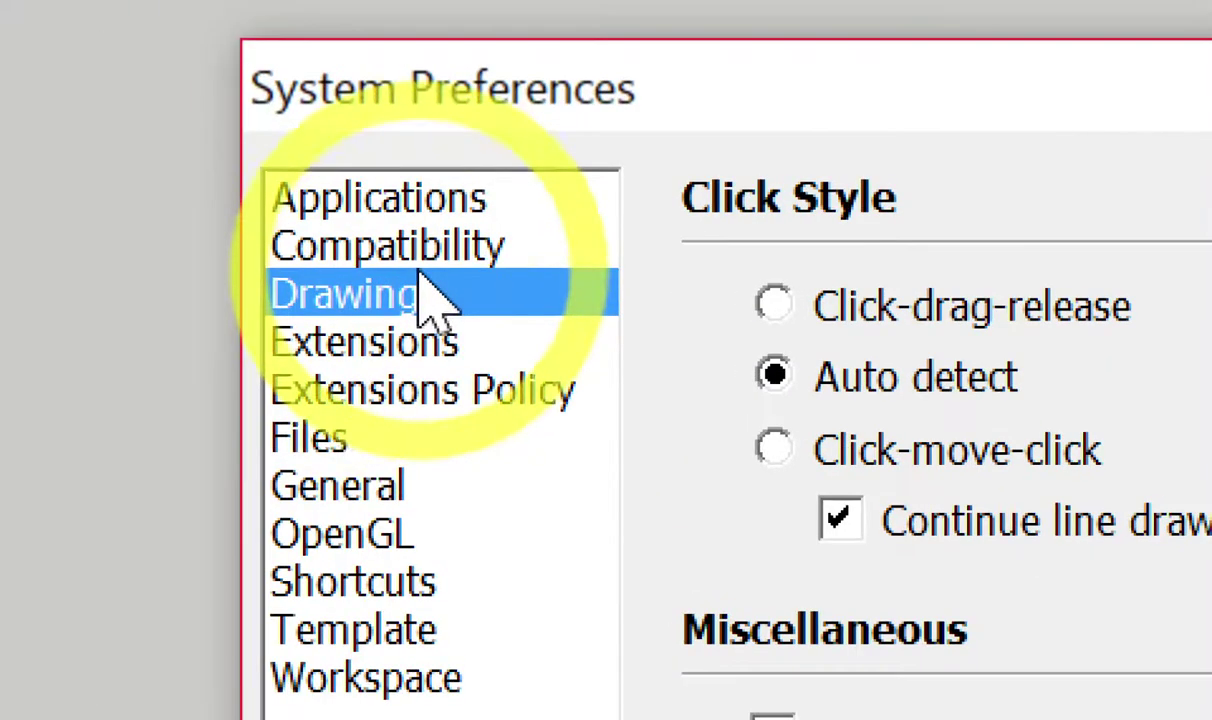
click(385, 265)
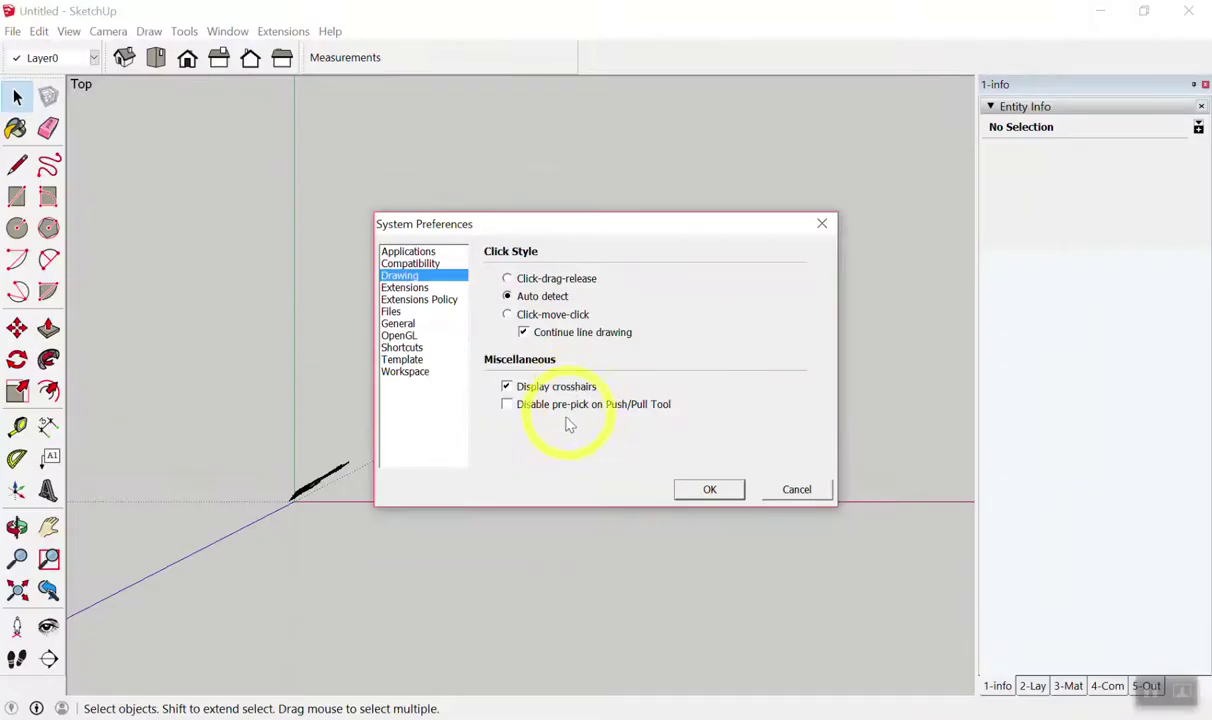
click(680, 490)
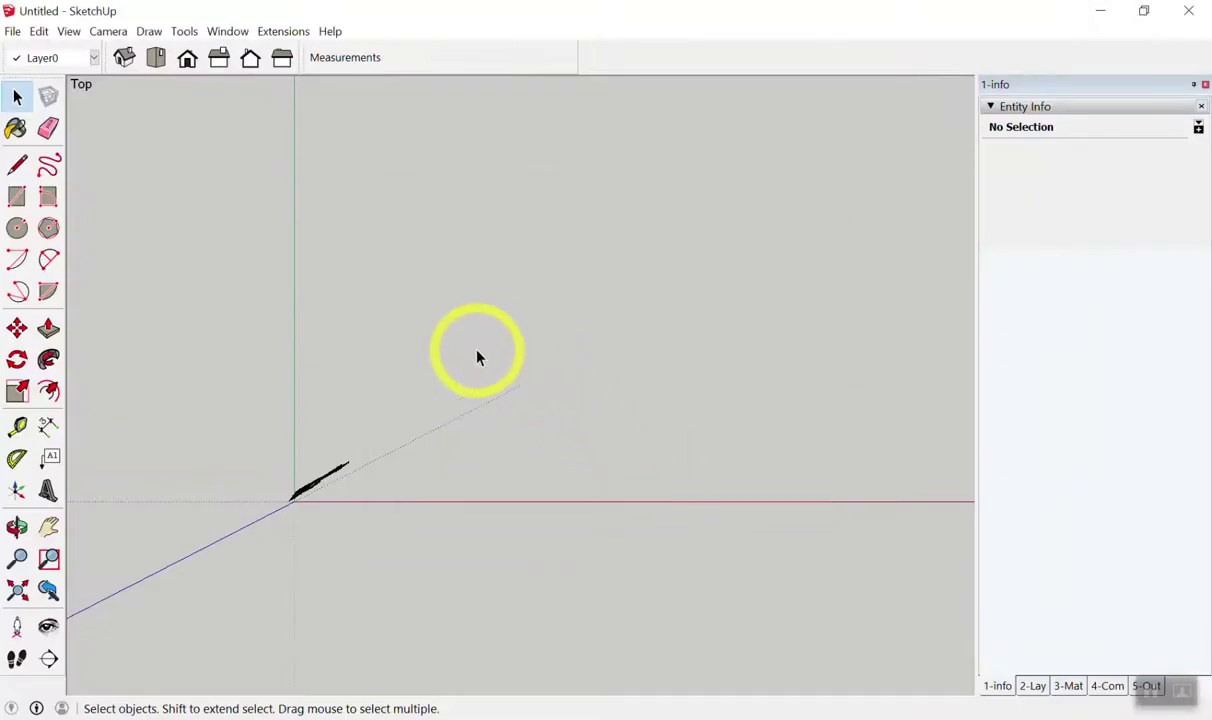
Orbit the view into perspective and return to Top view.
key(l)
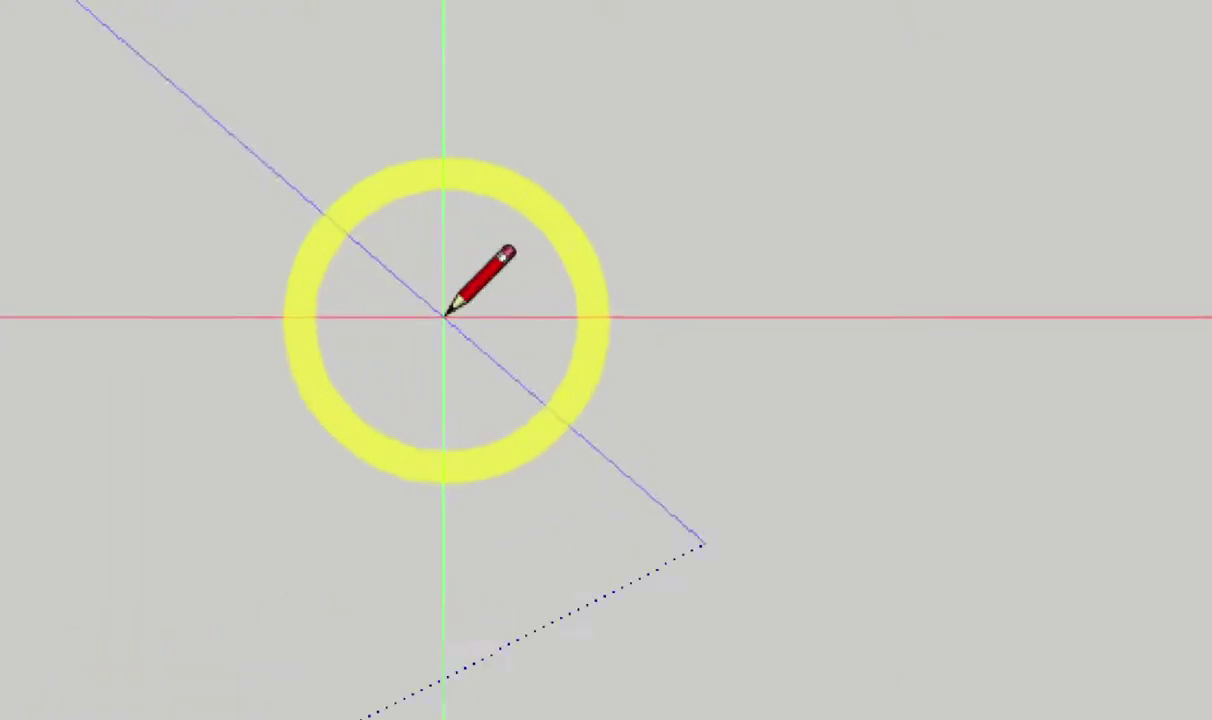
click(450, 304)
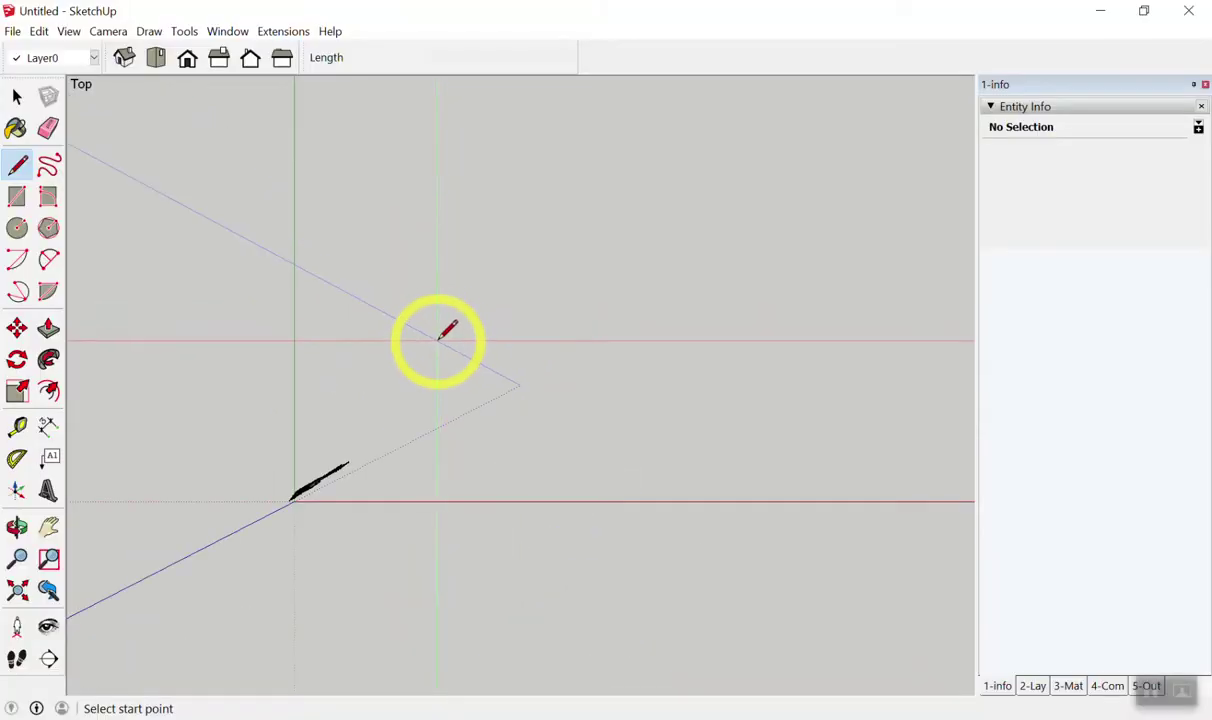
scroll(419, 346, down, 2)
scroll(406, 357, down, 2)
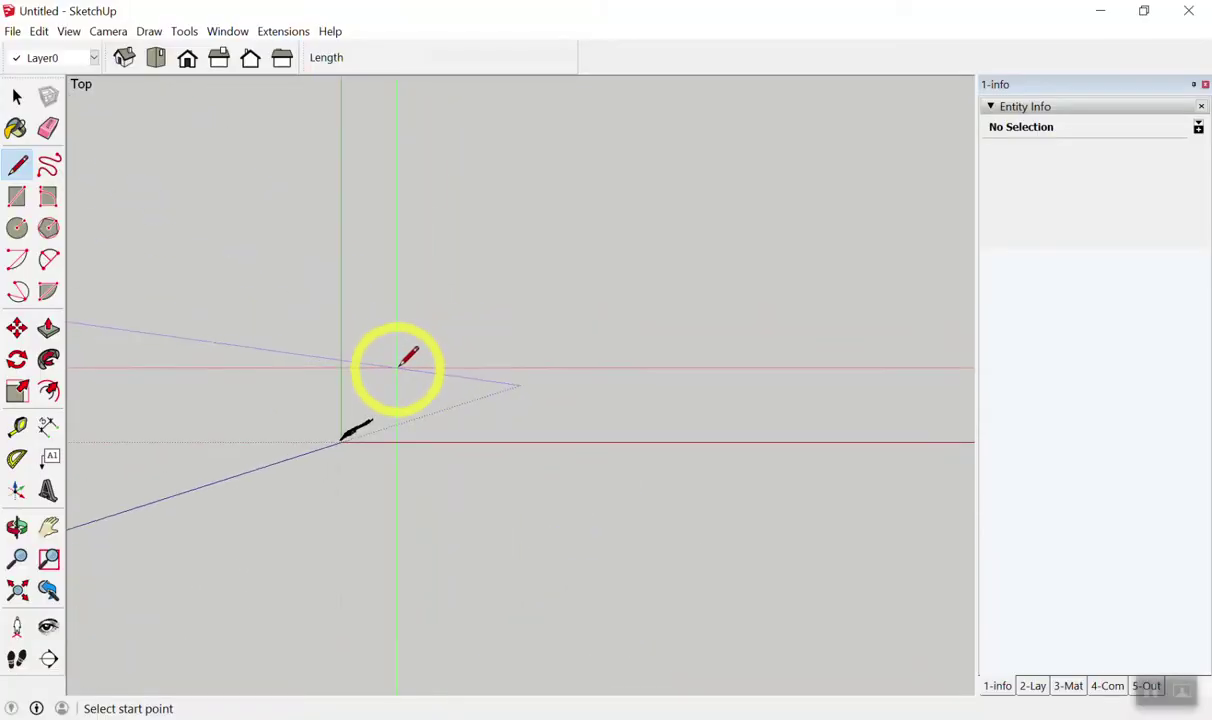
scroll(497, 327, up, 2)
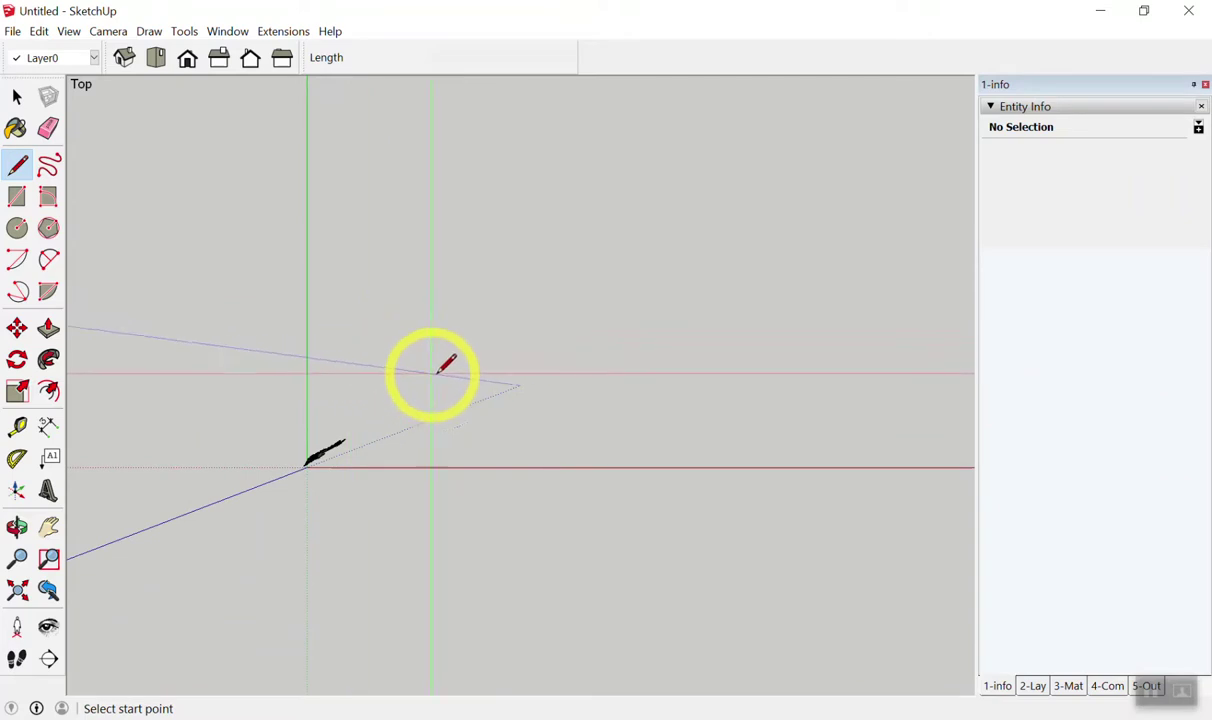
middle_drag(446, 358, 321, 227)
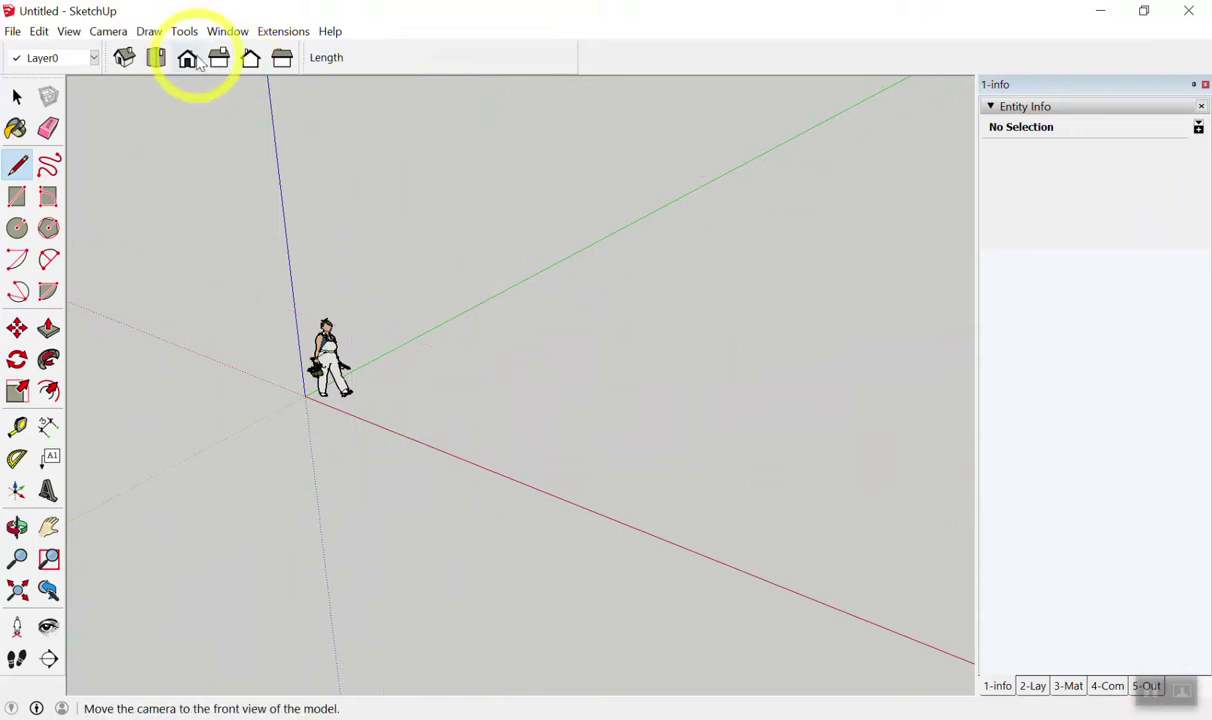
click(157, 57)
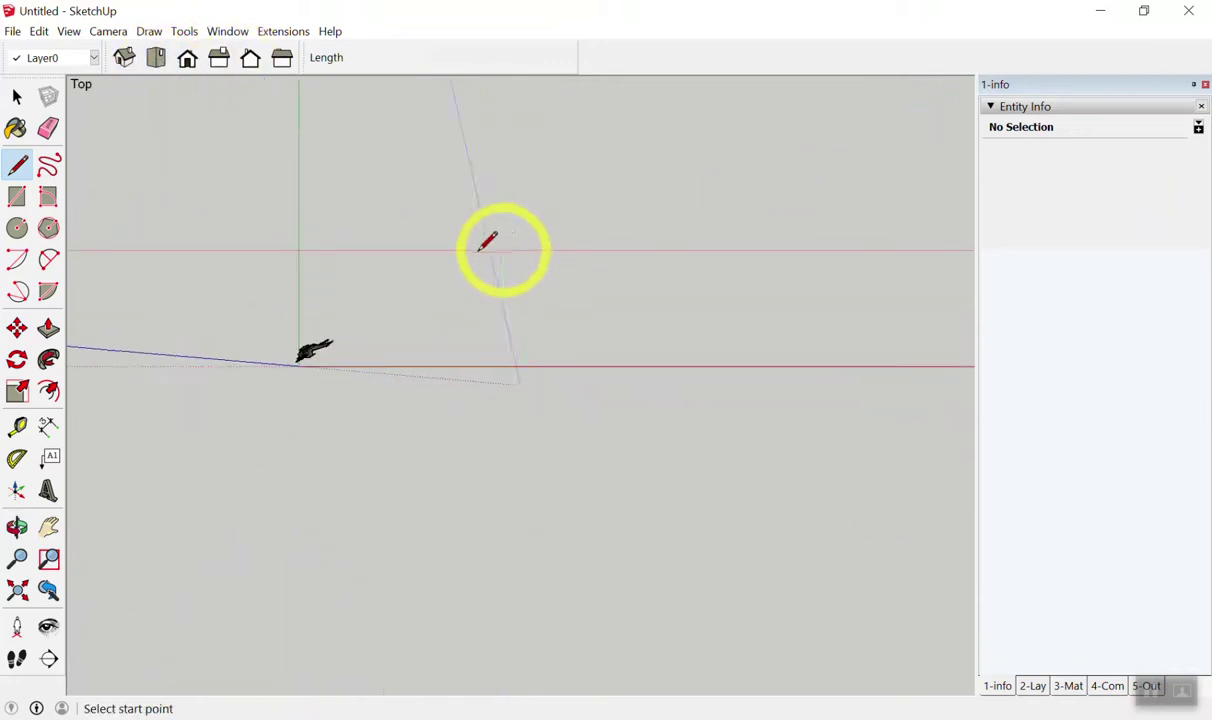
Start a new line and lock its direction to the red axis.
click(332, 323)
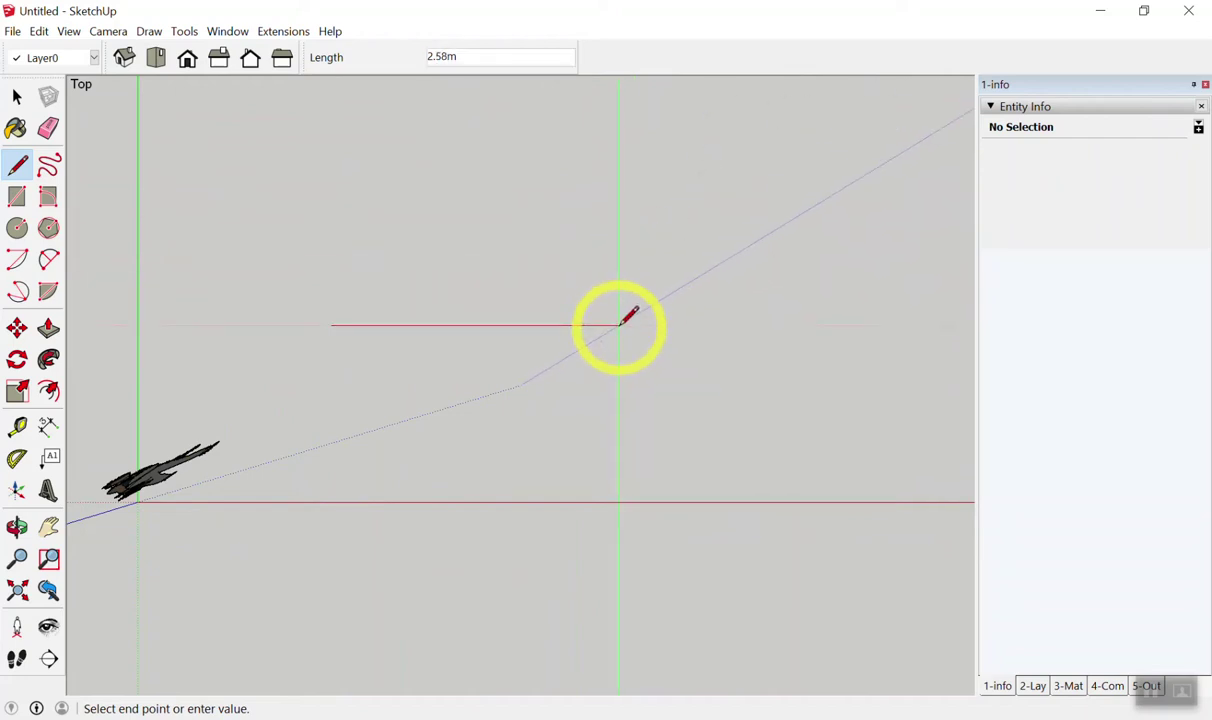
key(shift)
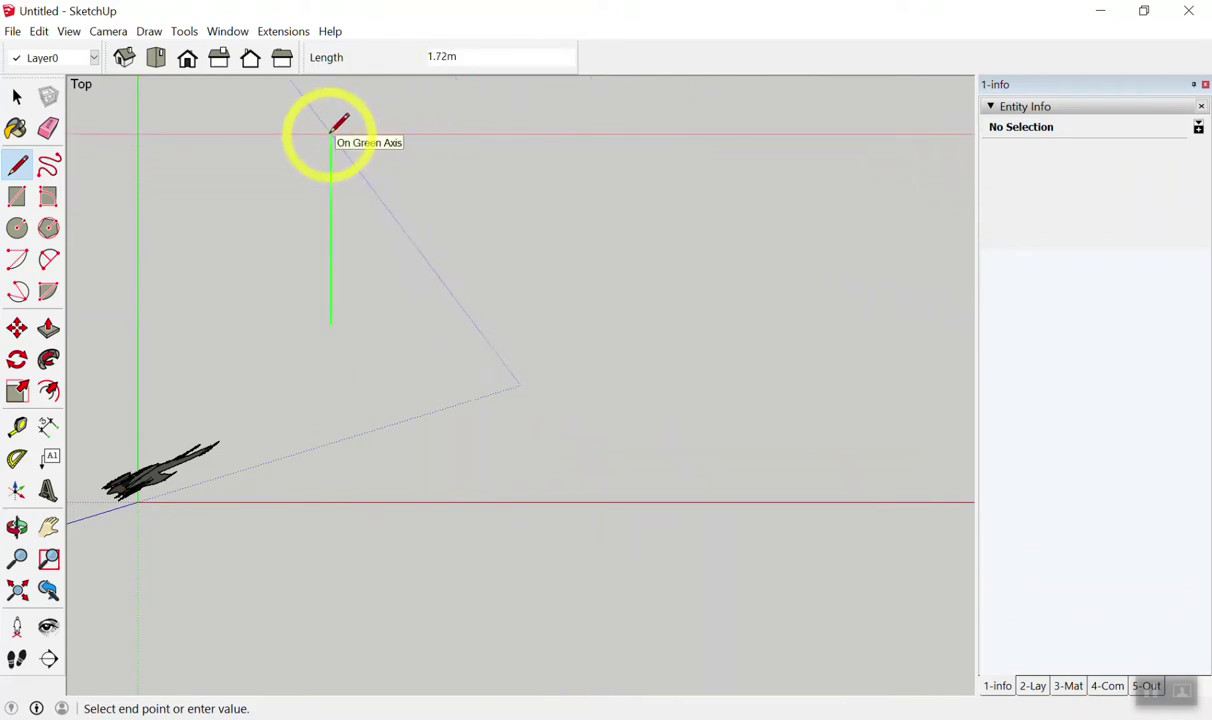
click(333, 132)
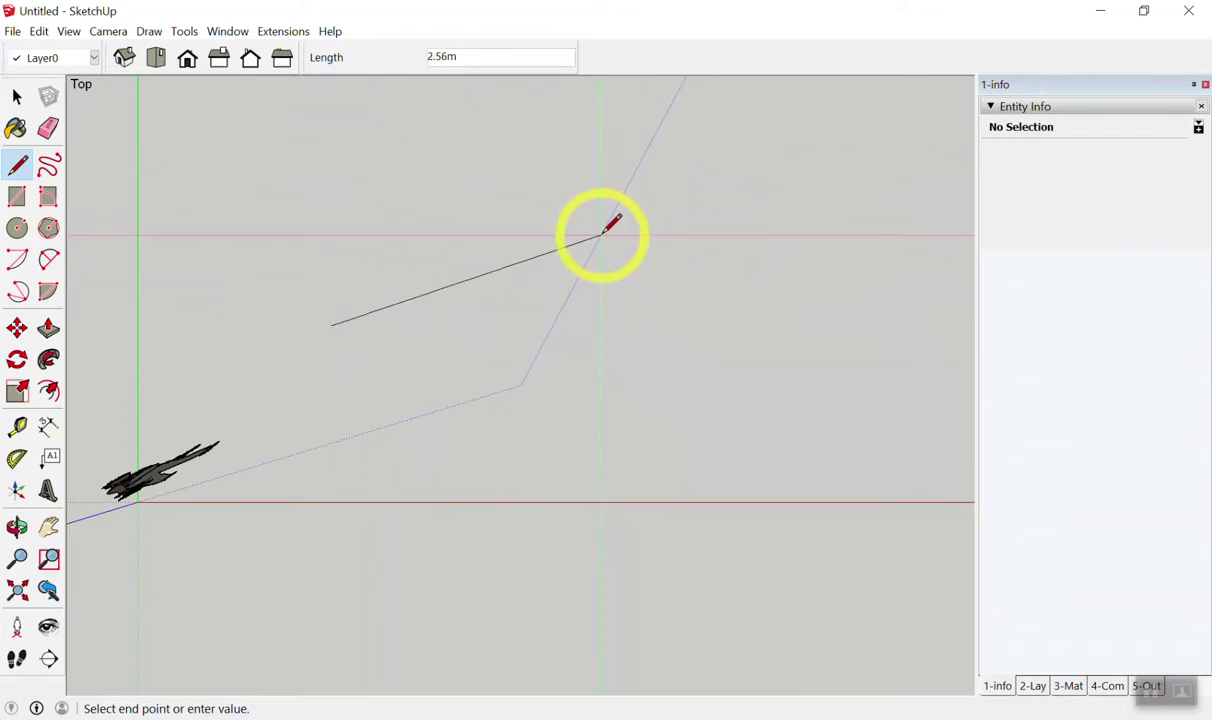
scroll(612, 190, down, 2)
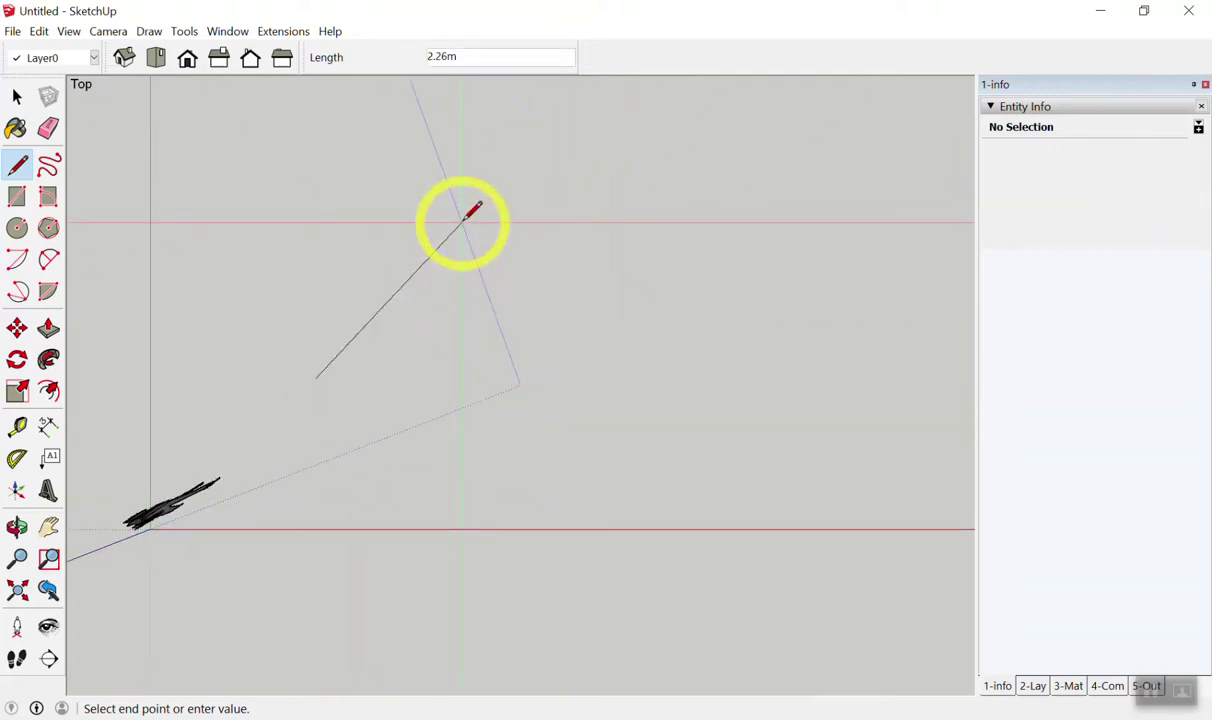
key(Right)
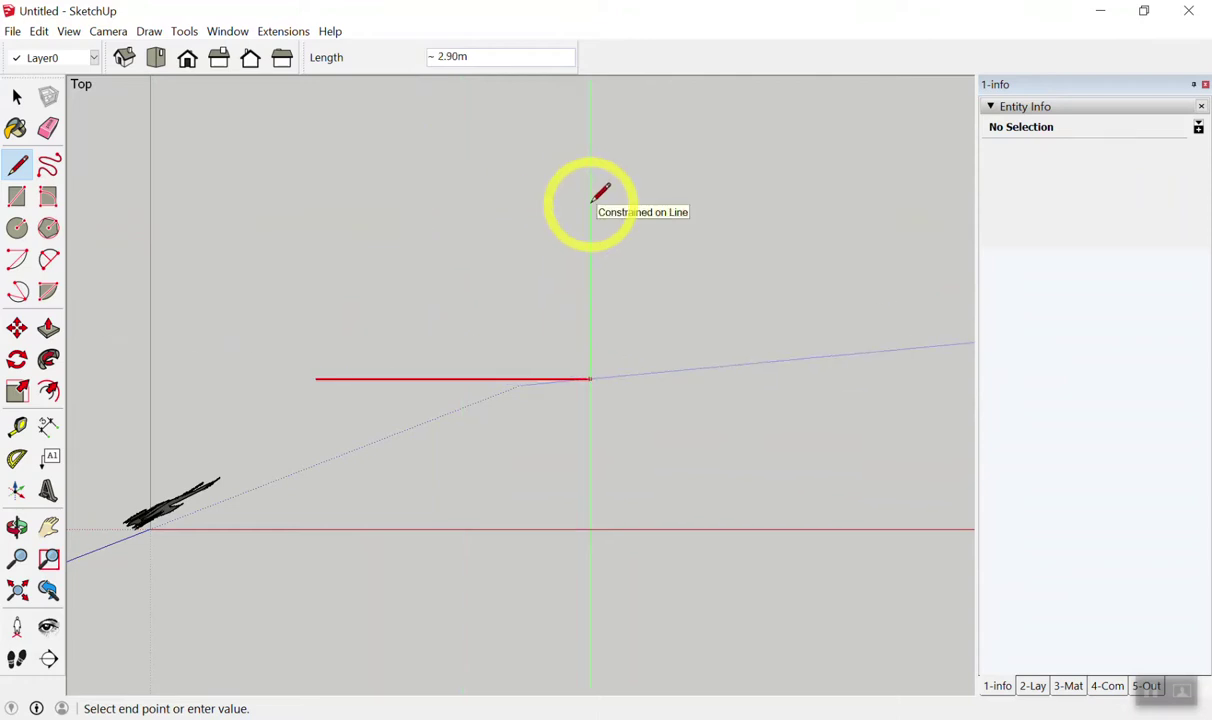
Drag around the view, then cancel the pending line.
drag(372, 172, 403, 163)
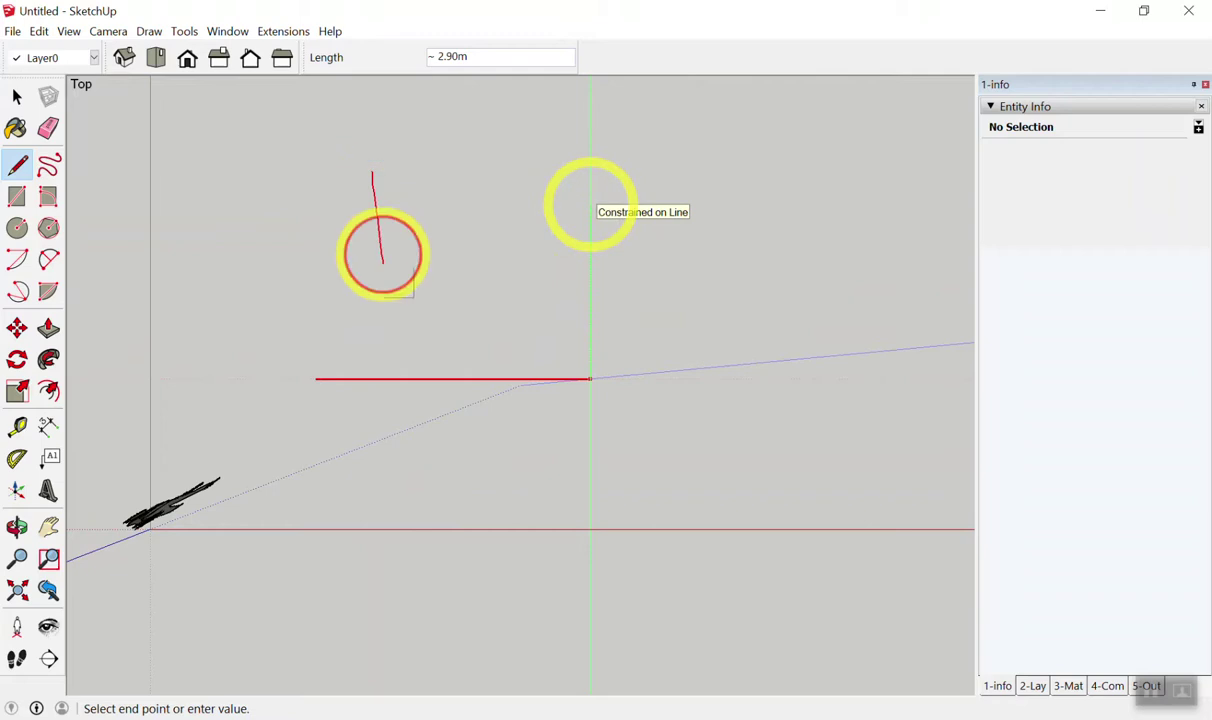
mouse_move(748, 152)
mouse_down()
mouse_move(845, 265)
mouse_move(787, 138)
mouse_up()
mouse_move(760, 190)
mouse_down()
mouse_move(866, 195)
mouse_move(826, 216)
mouse_up()
drag(463, 192, 440, 224)
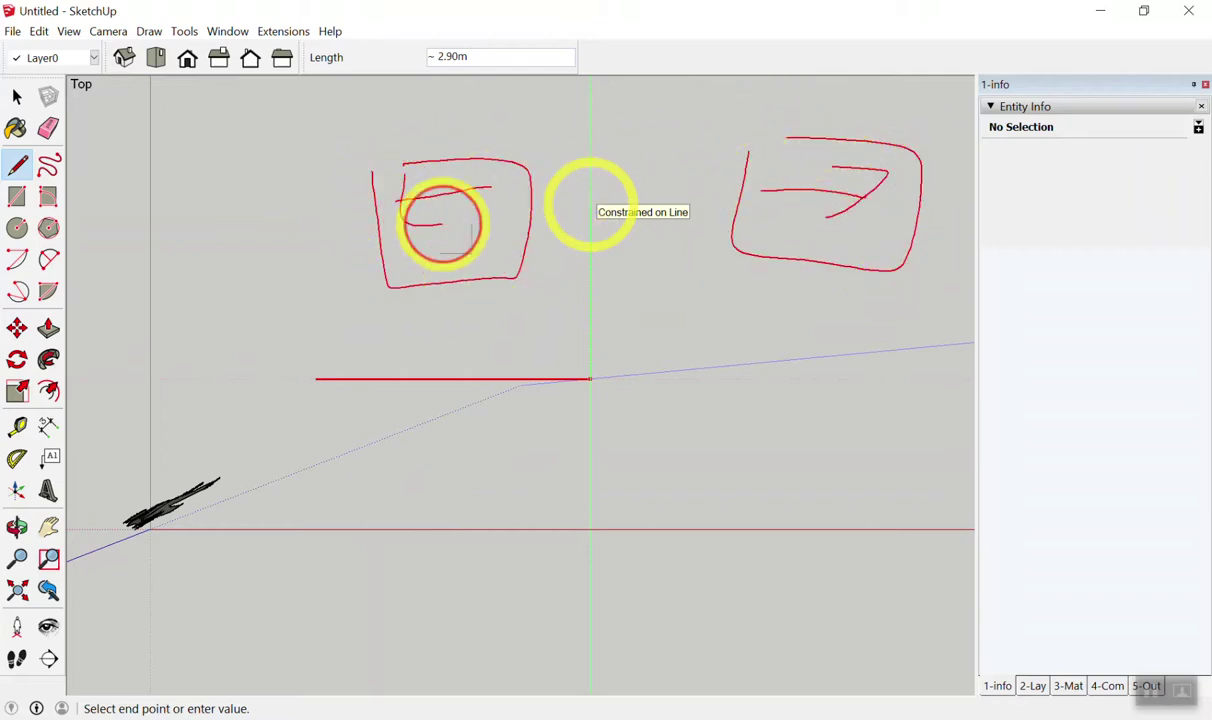
mouse_move(590, 205)
mouse_down()
mouse_move(717, 62)
mouse_move(577, 187)
mouse_up()
drag(640, 127, 665, 175)
mouse_move(588, 258)
mouse_down()
mouse_move(703, 279)
mouse_move(587, 270)
mouse_move(618, 335)
mouse_up()
drag(626, 272, 640, 350)
key(Escape)
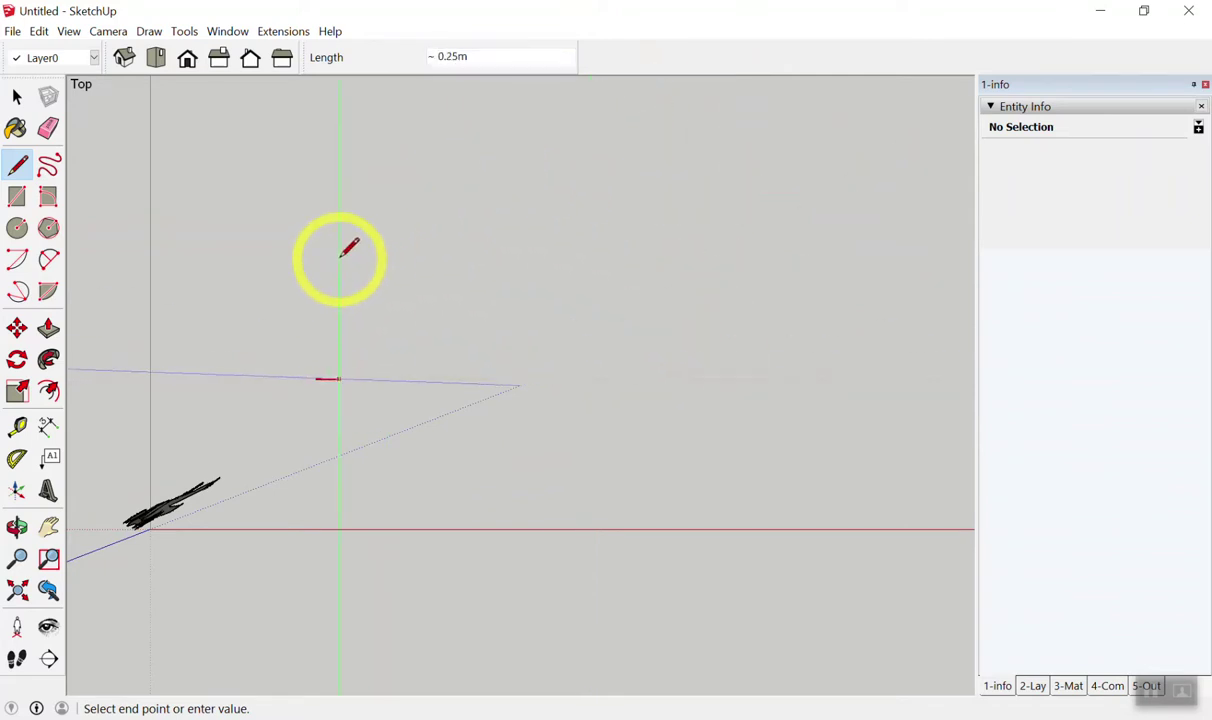
key(space)
Restart the line, undo a stray green-axis segment, and stretch it along the red axis.
key(l)
click(383, 347)
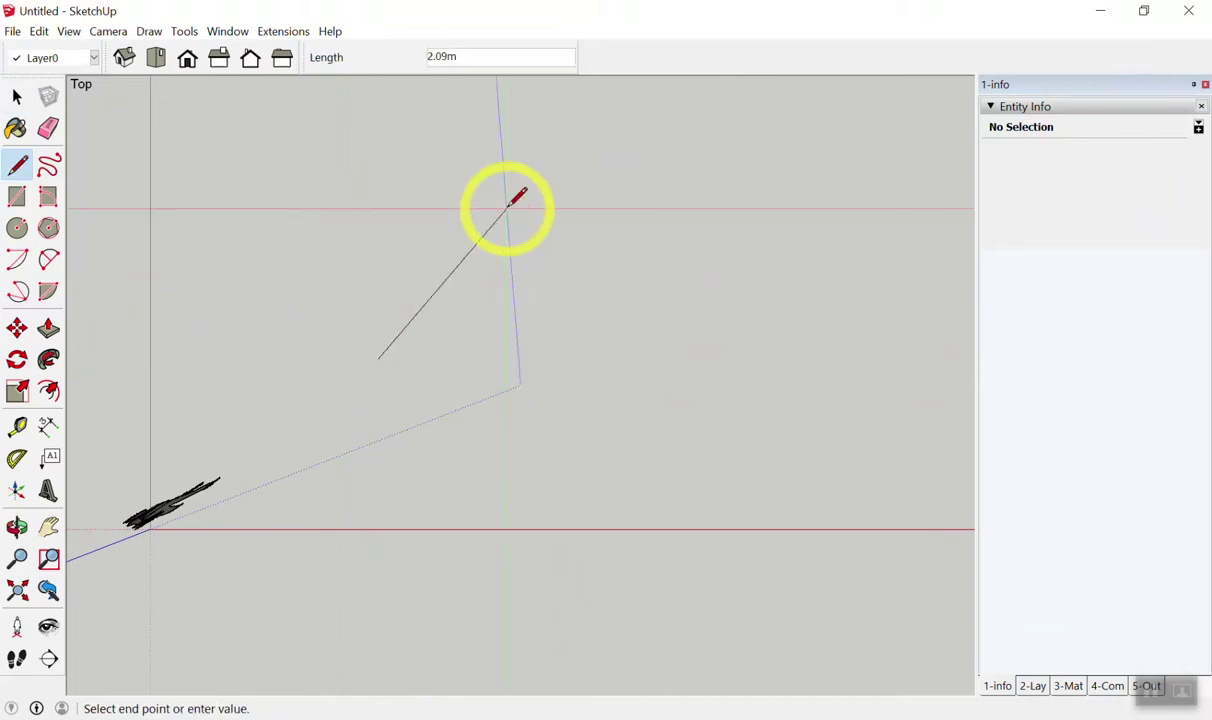
key(Right)
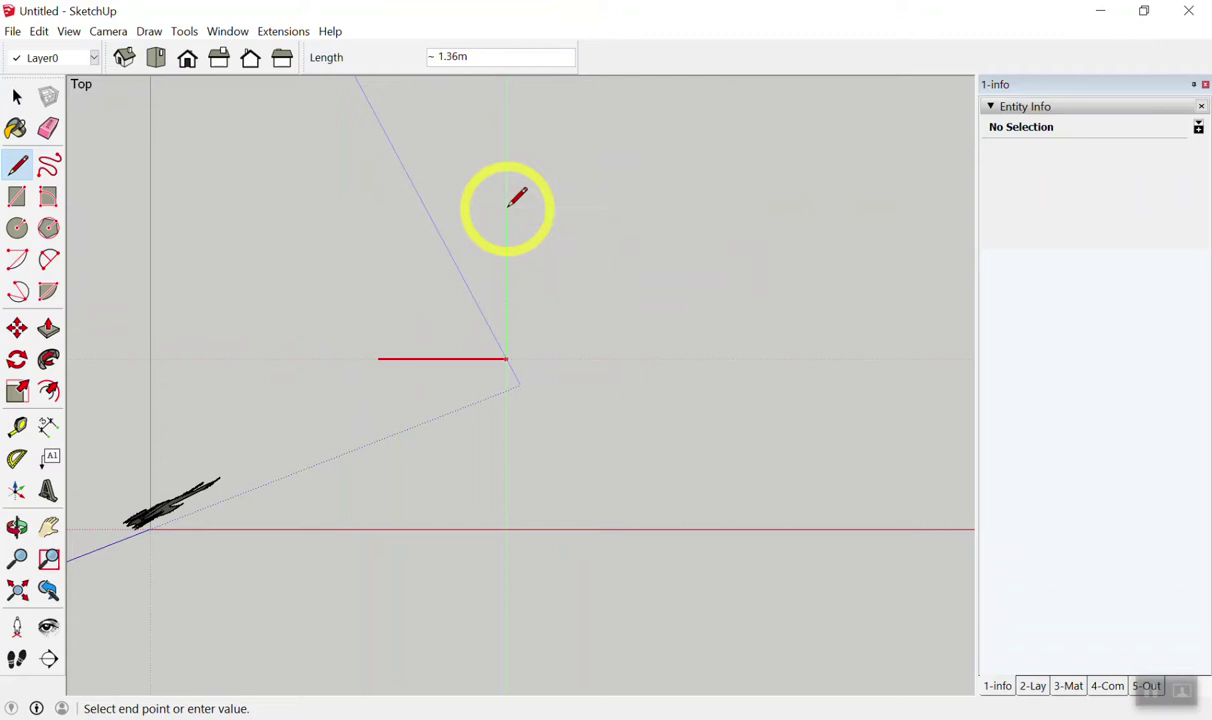
key(Left)
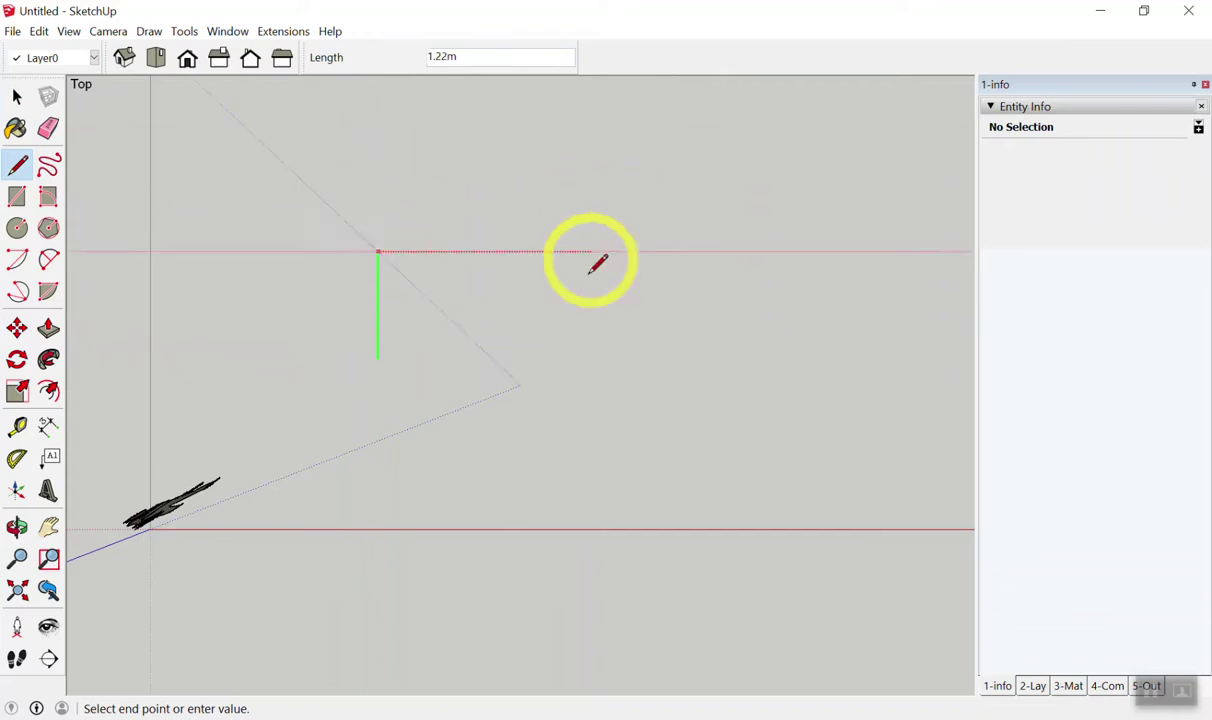
click(618, 208)
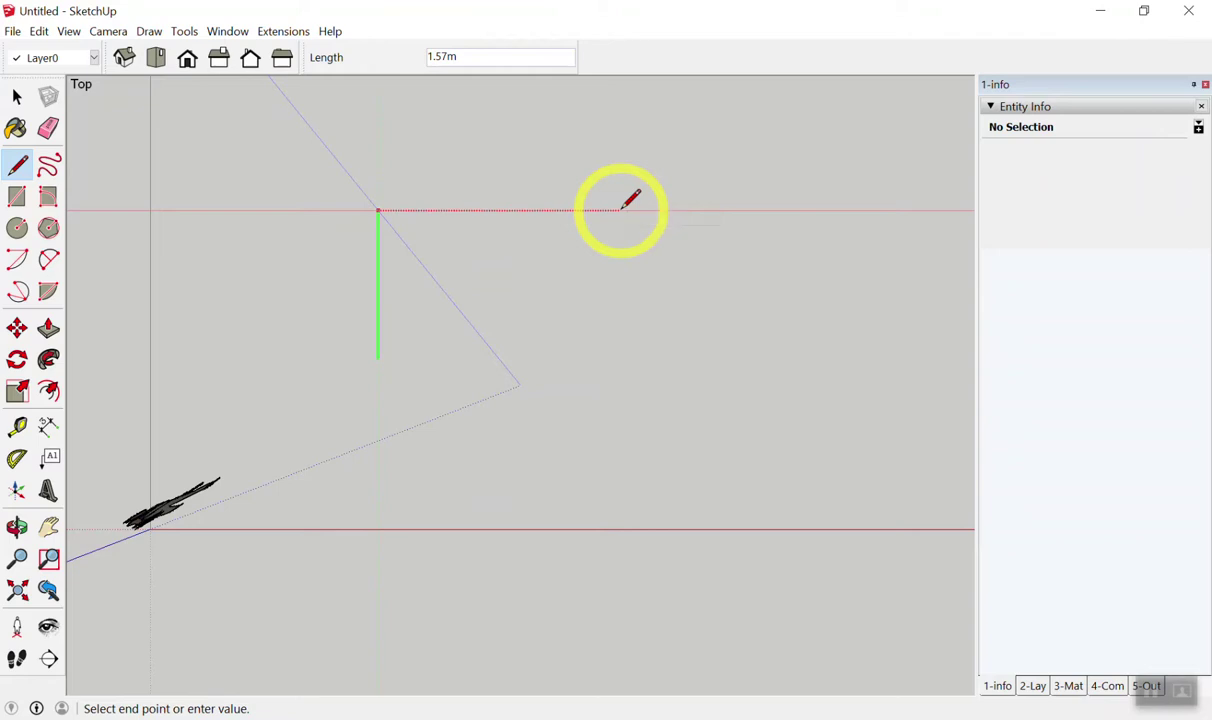
key(ctrl+z)
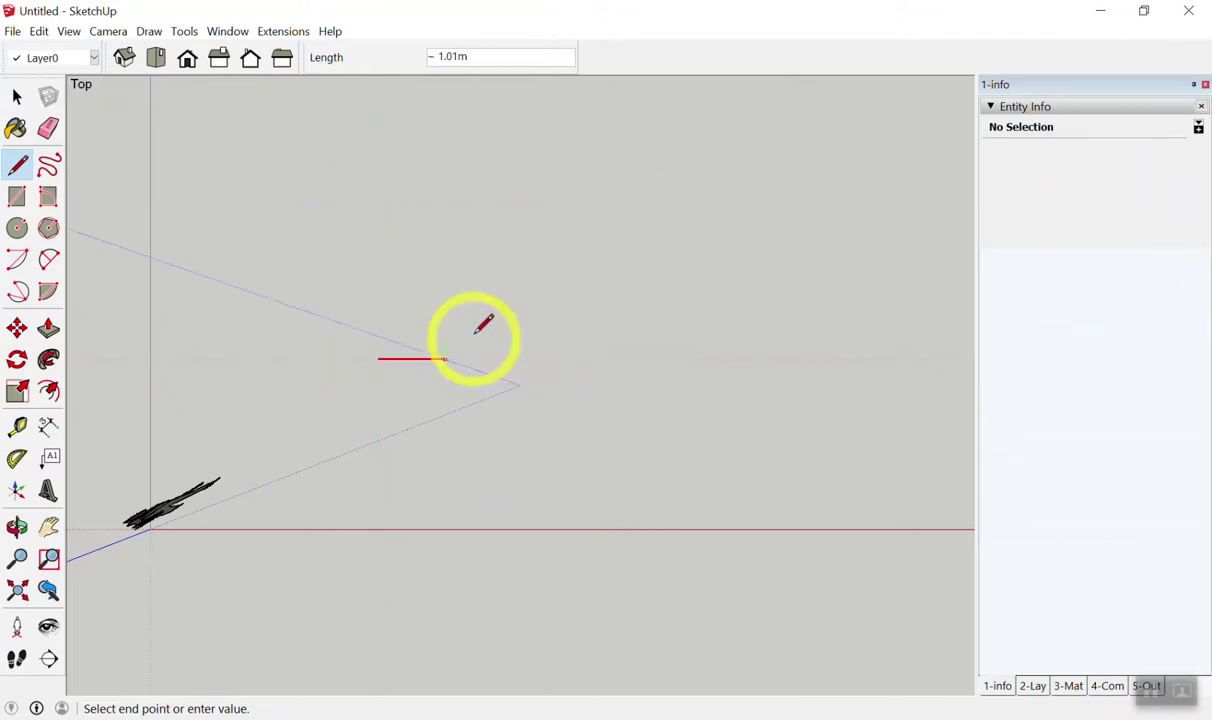
key(Left)
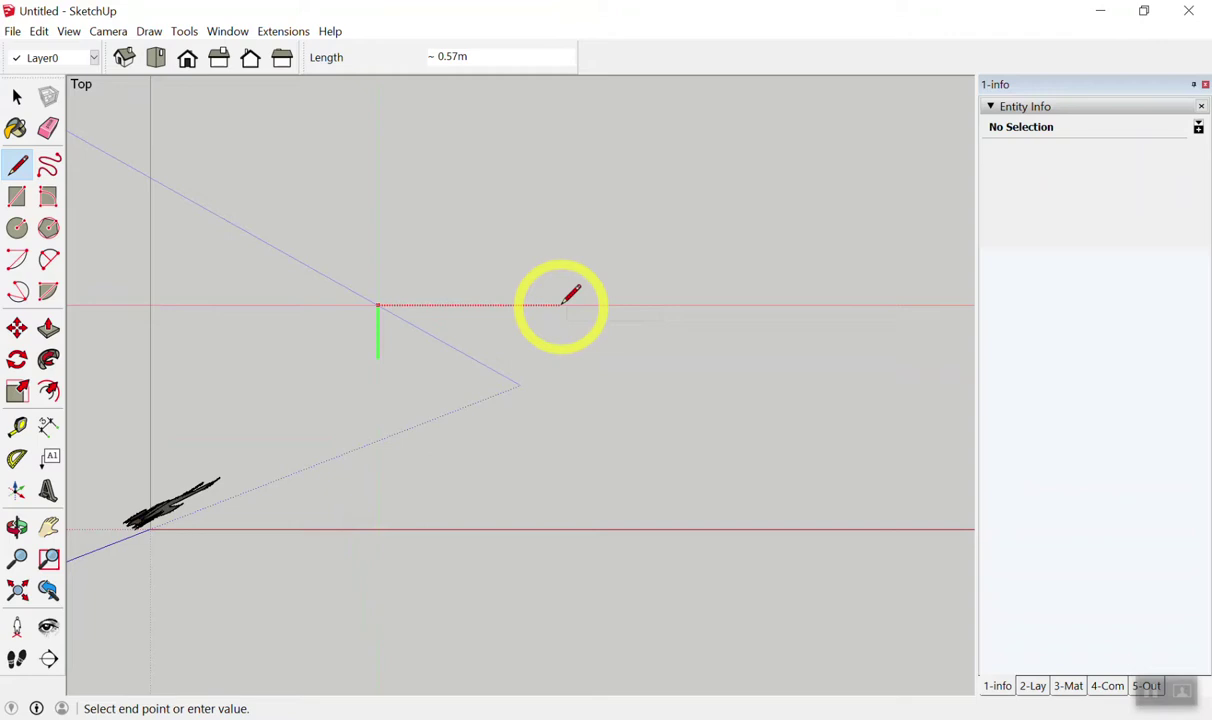
click(561, 297)
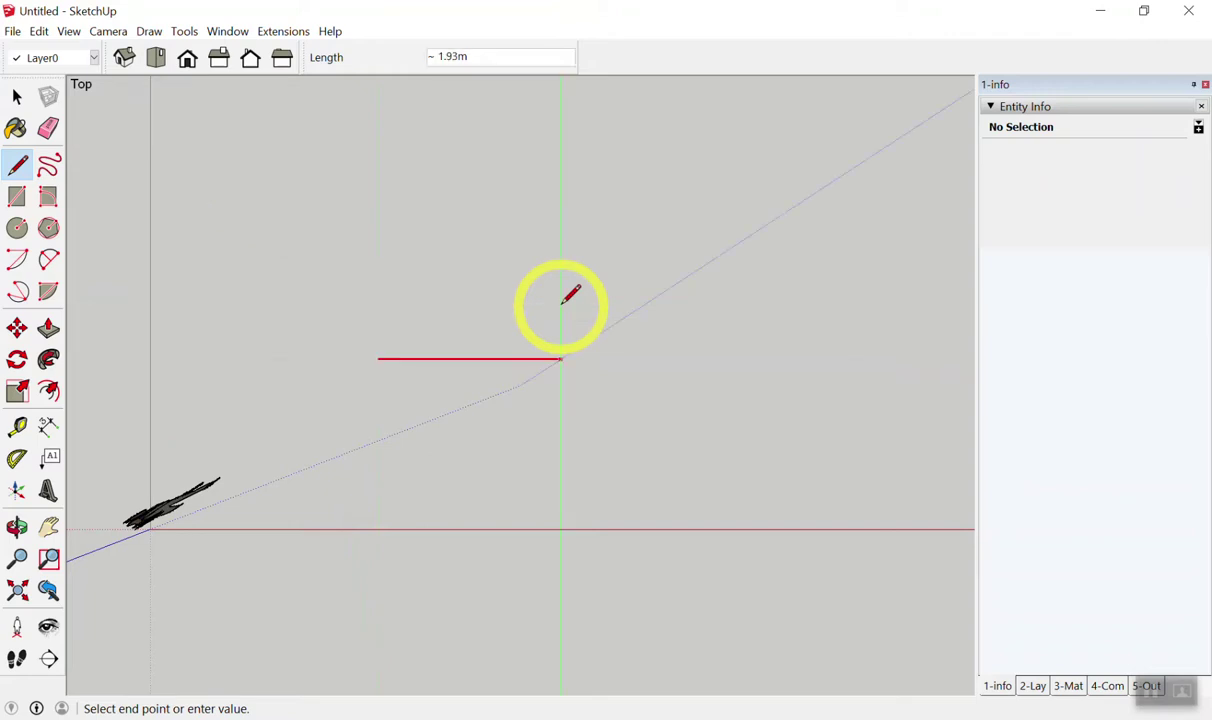
Commit the red-axis line at a length of 2 m.
middle_drag(541, 298, 348, 345)
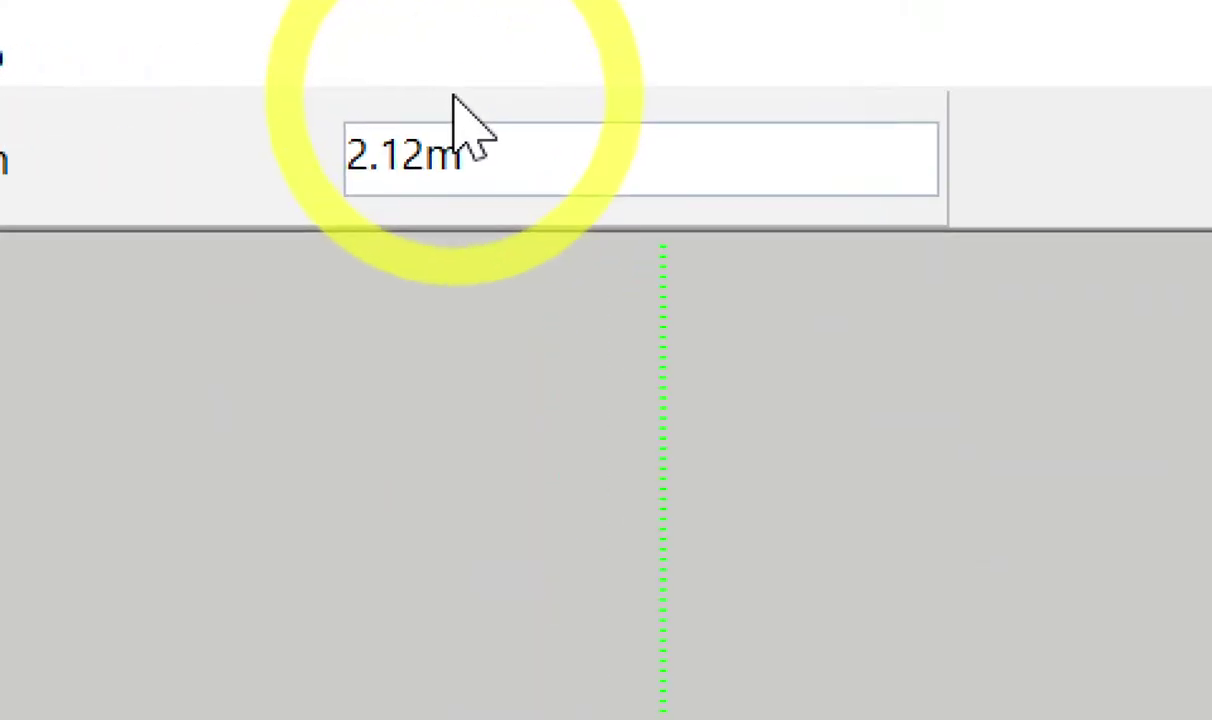
scroll(525, 400, up, 2)
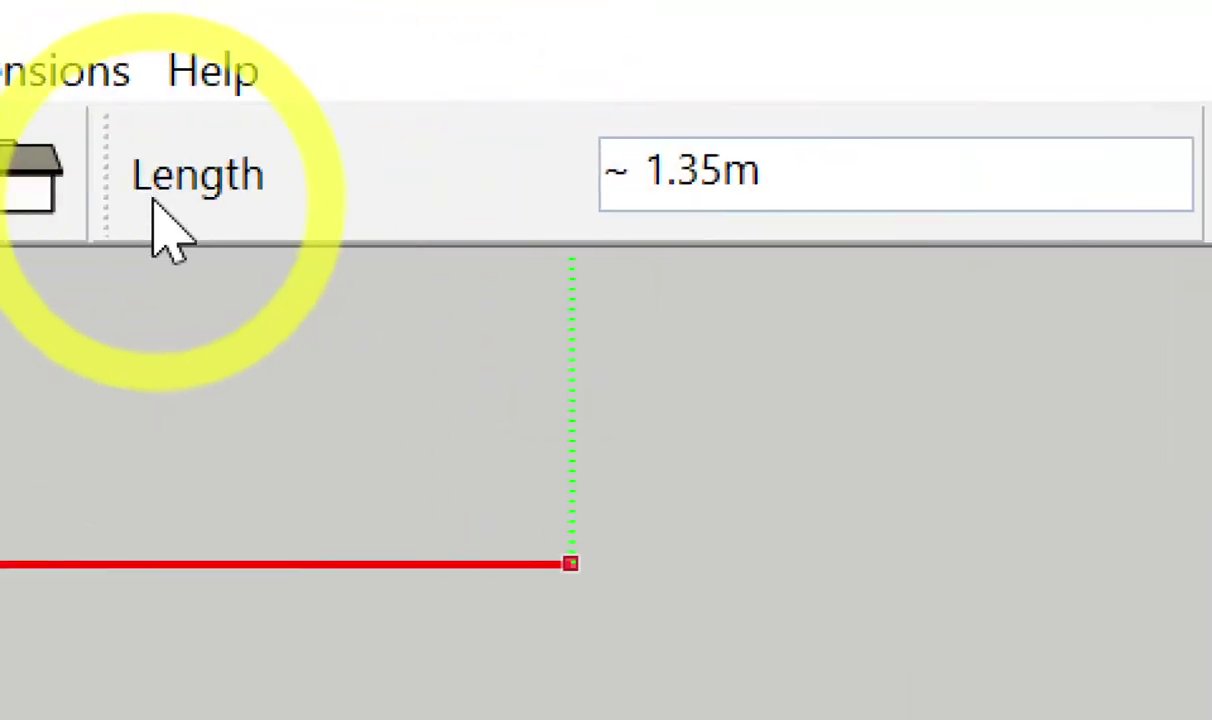
text(2)
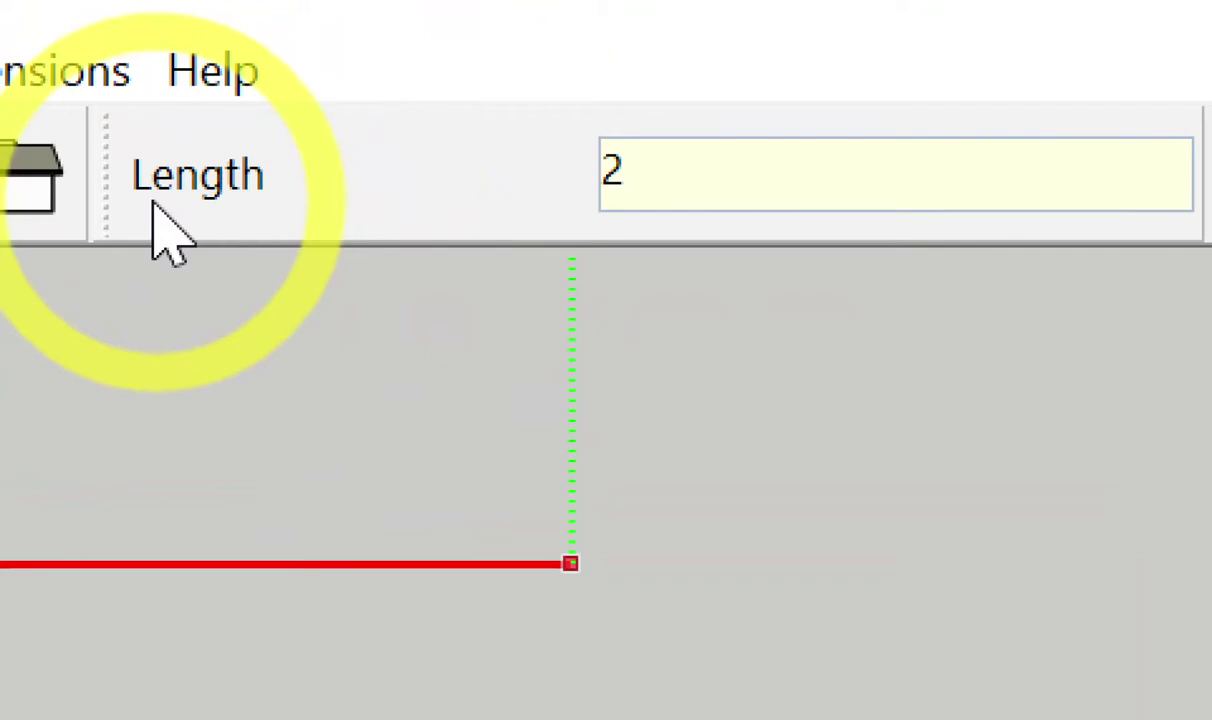
click(644, 190)
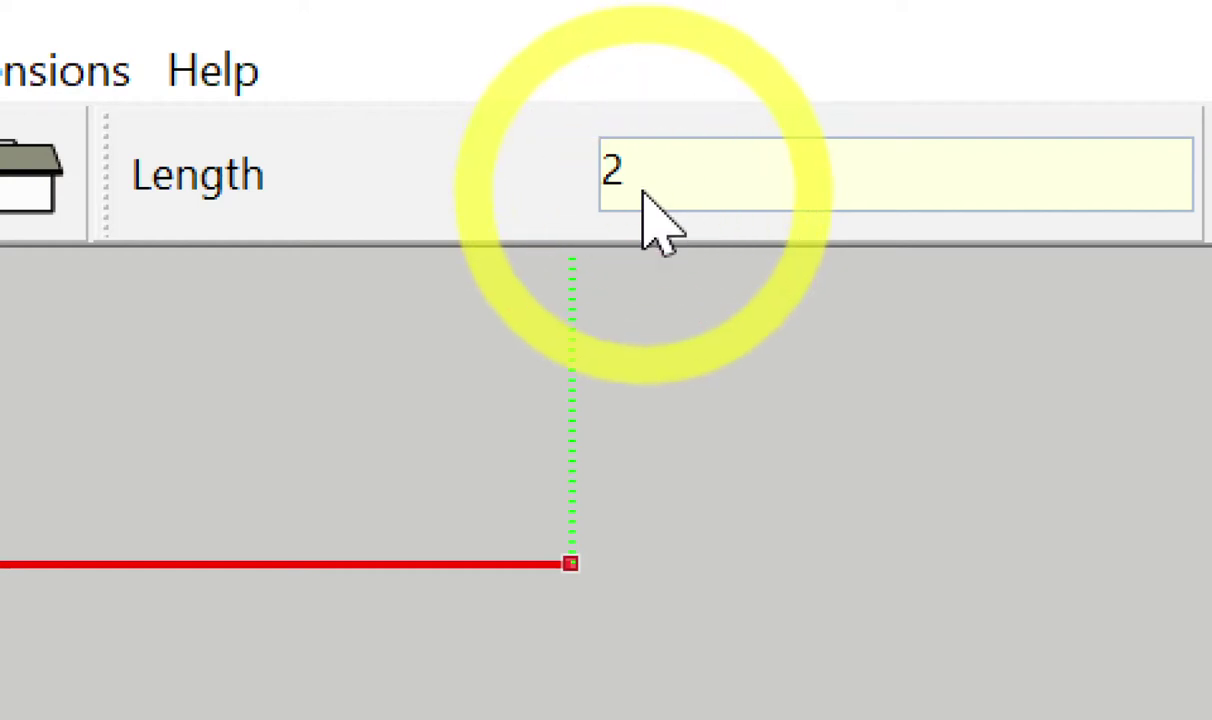
text(2)
key(BackSpace)
key(Return)
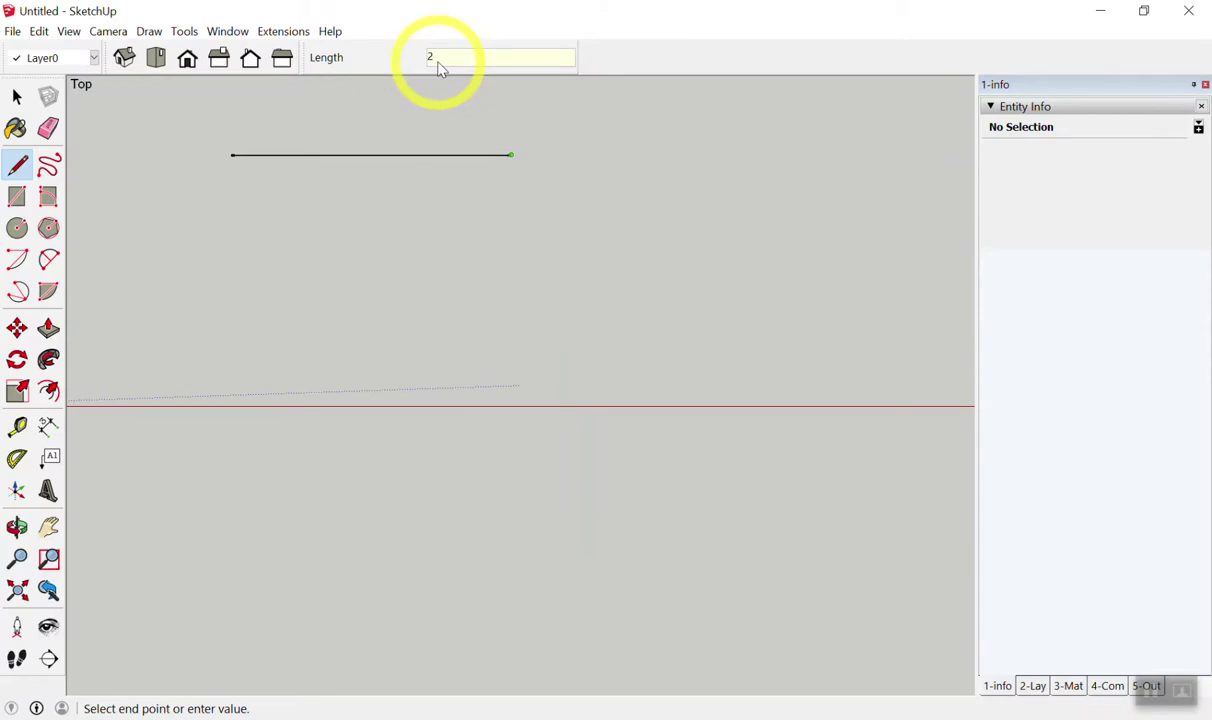
Retype the line length through 4, 1, 2 and 4, settling back at 2 m.
key(Return)
text(4)
key(Return)
text(1)
key(Return)
text(2)
key(Return)
text(4)
key(Return)
text(2)
key(Return)
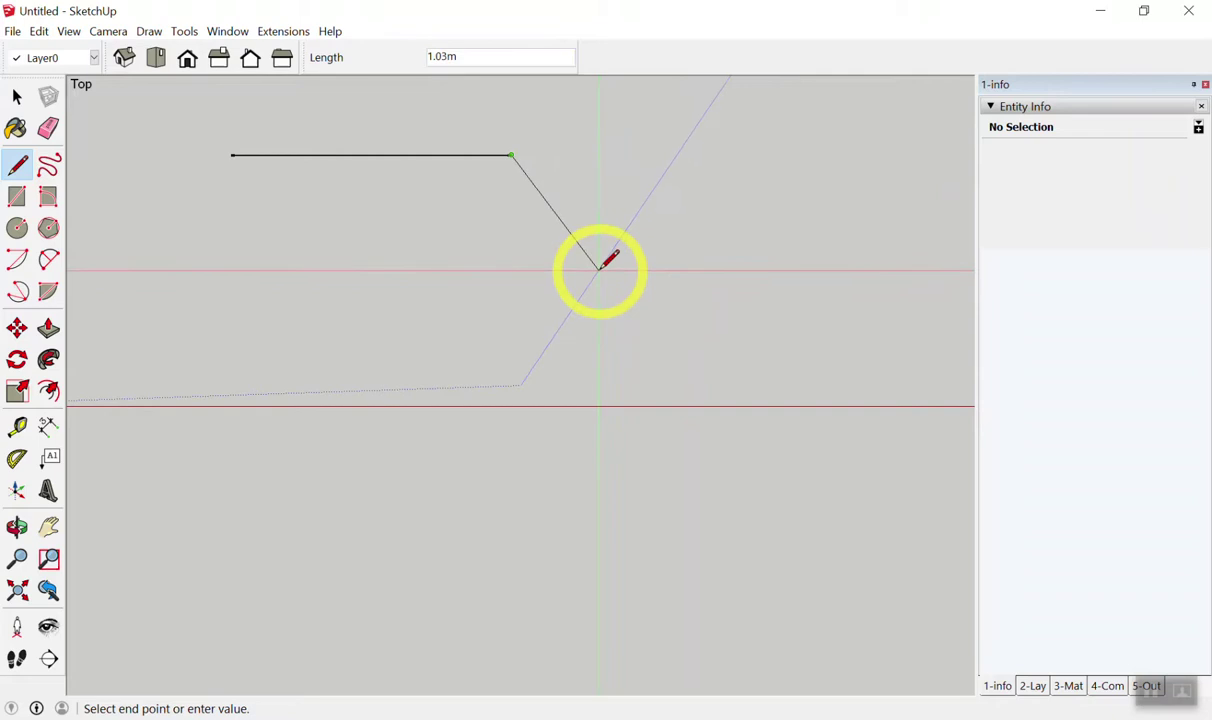
Draw a new horizontal edge below, retyping its length from 2 to 3 m, then return to Select.
key(Escape)
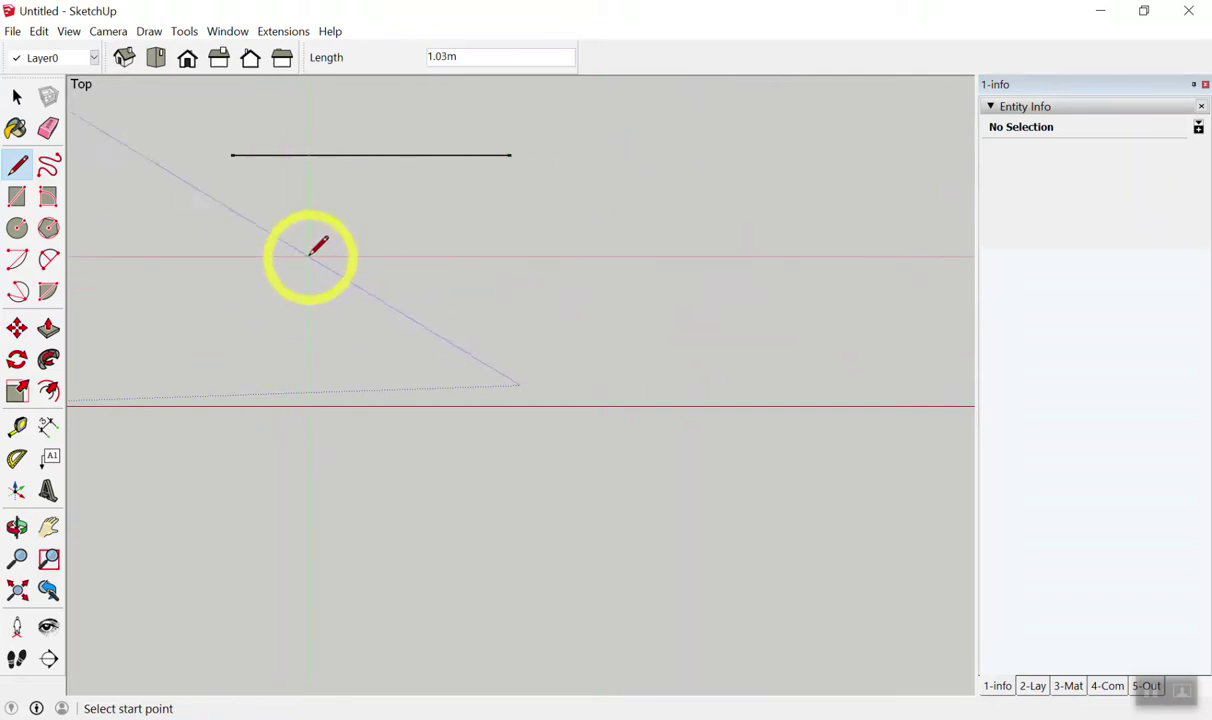
click(286, 234)
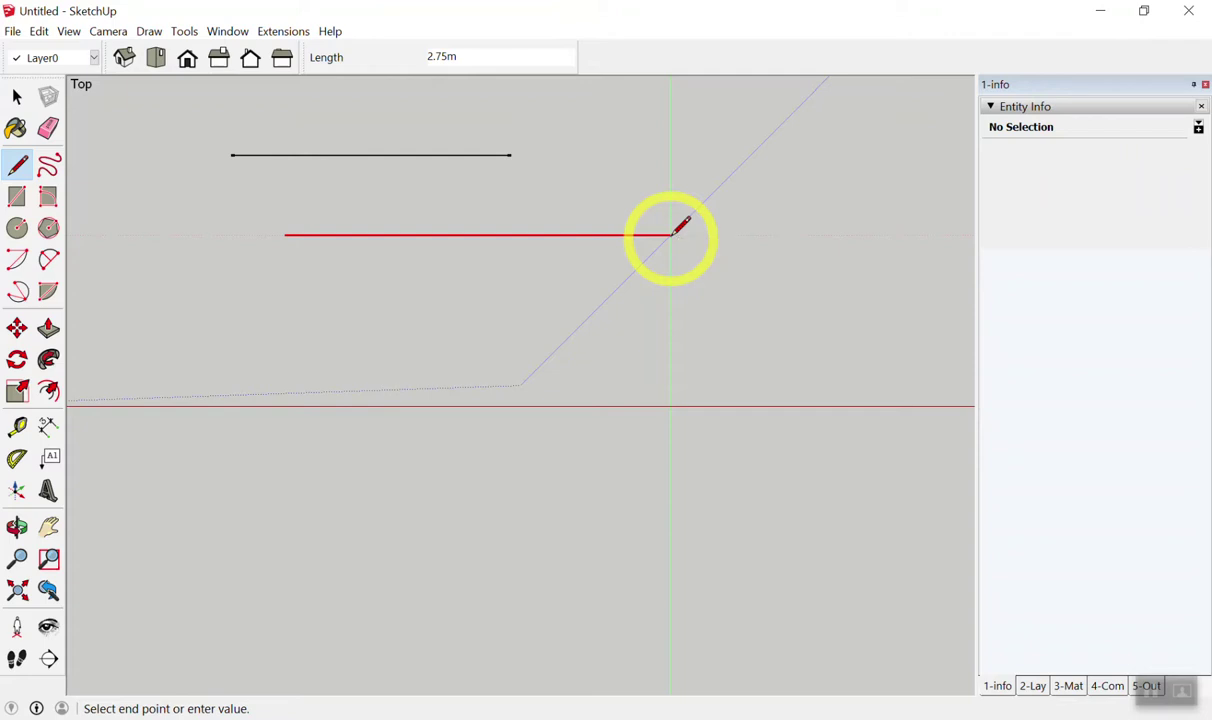
text(2)
key(Return)
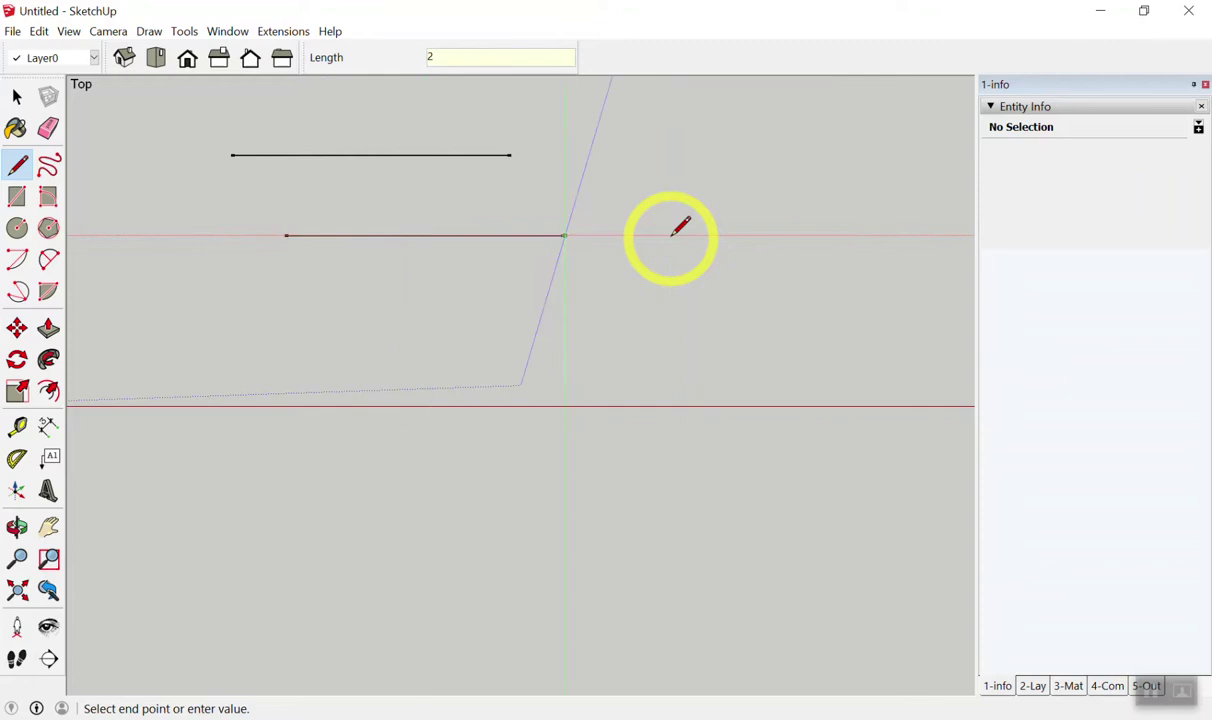
text(3)
key(Return)
key(Return)
click(672, 235)
key(Escape)
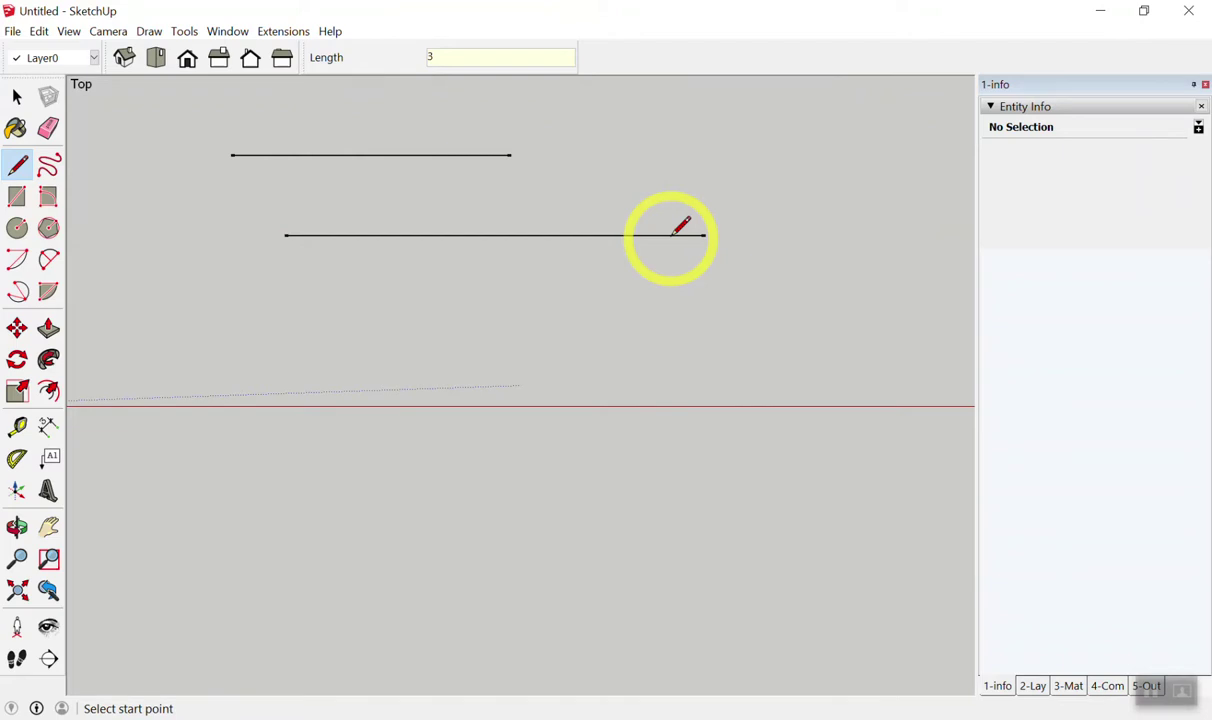
key(space)
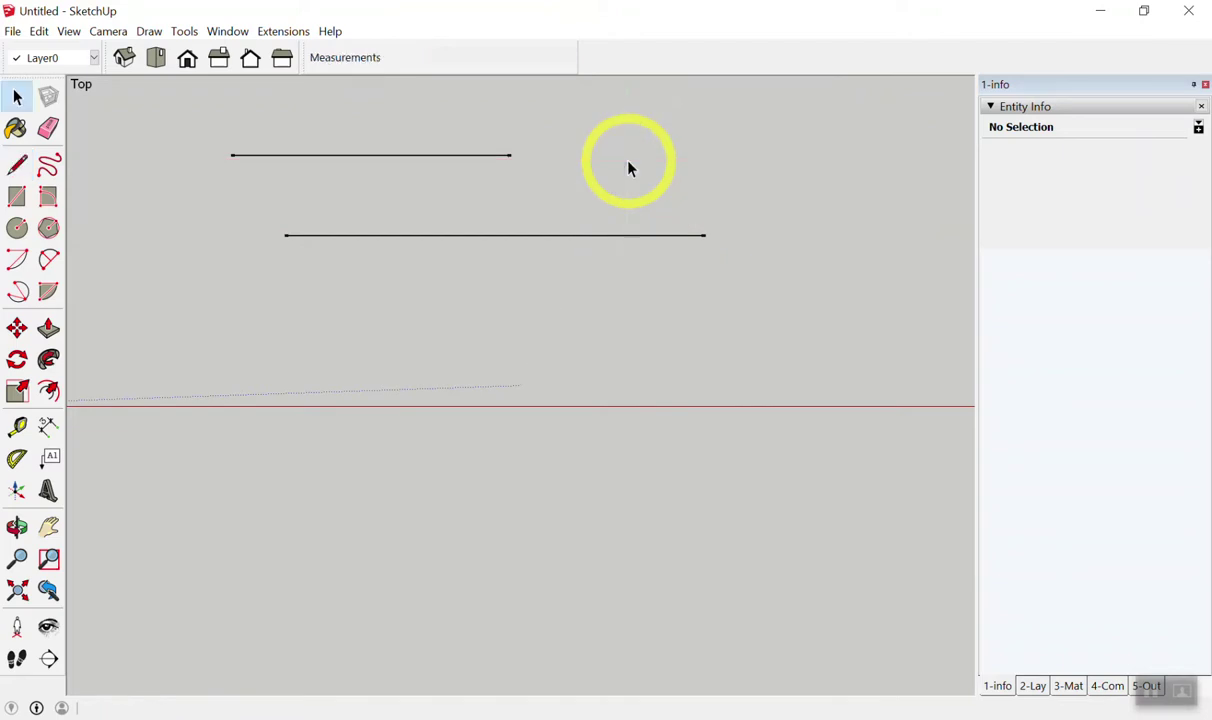
Box-select both horizontal lines twice, clearing the selection each time.
scroll(605, 290, down, 3)
scroll(556, 283, up, 2)
drag(565, 151, 452, 316)
scroll(452, 316, down, 1)
click(520, 337)
drag(625, 145, 517, 272)
click(700, 172)
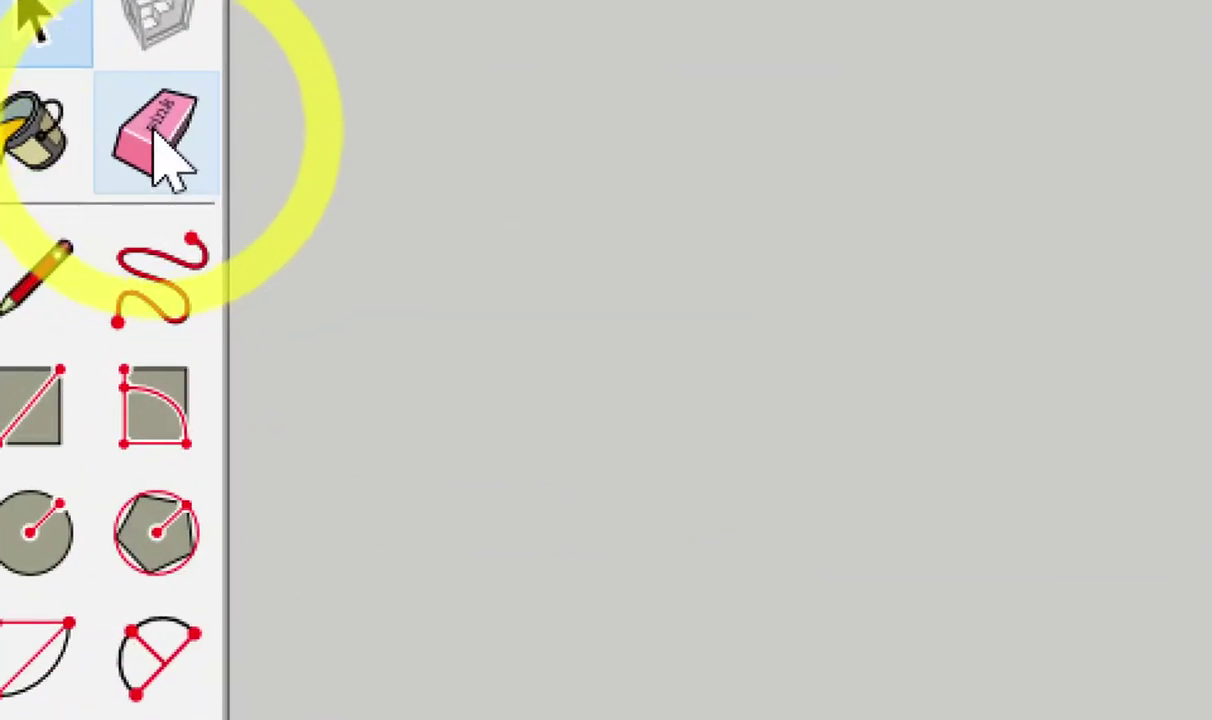
Erase both horizontal lines with the Eraser tool (E).
mouse_move(731, 105)
mouse_down()
mouse_move(573, 245)
mouse_move(790, 368)
mouse_up()
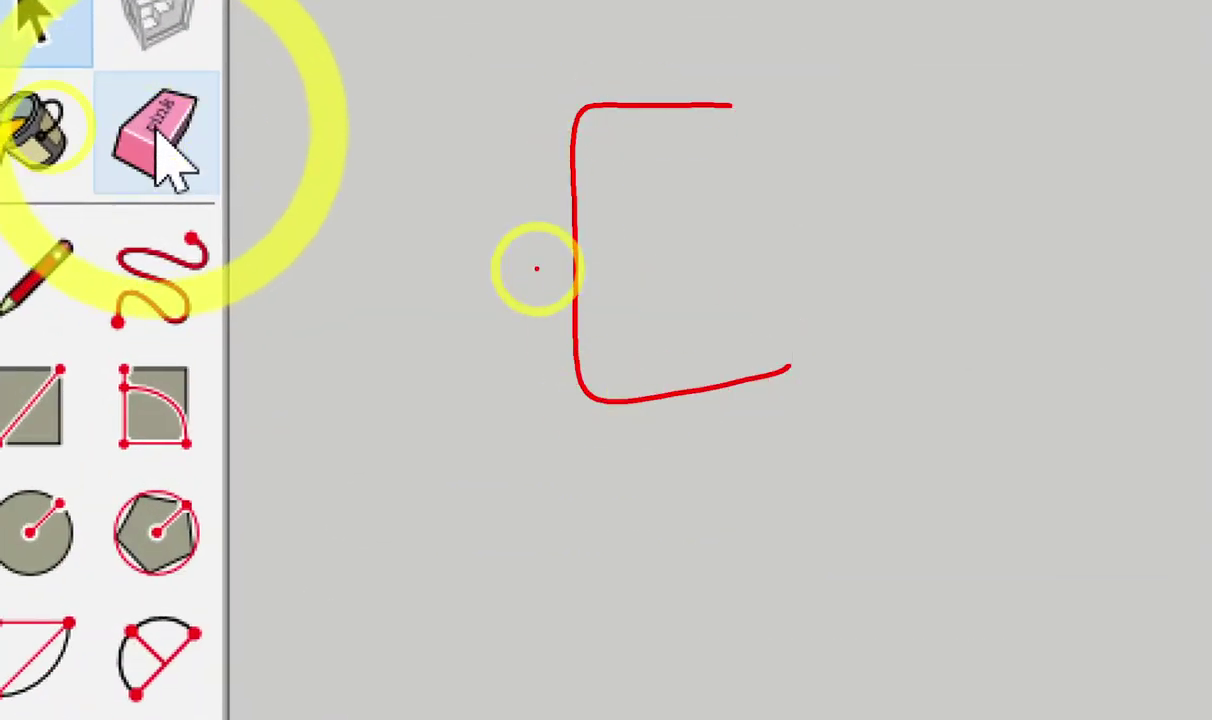
drag(528, 267, 765, 264)
mouse_move(232, 58)
mouse_down()
mouse_move(176, 205)
mouse_move(198, 68)
mouse_up()
mouse_move(275, 160)
mouse_down()
mouse_move(450, 243)
mouse_move(350, 332)
mouse_up()
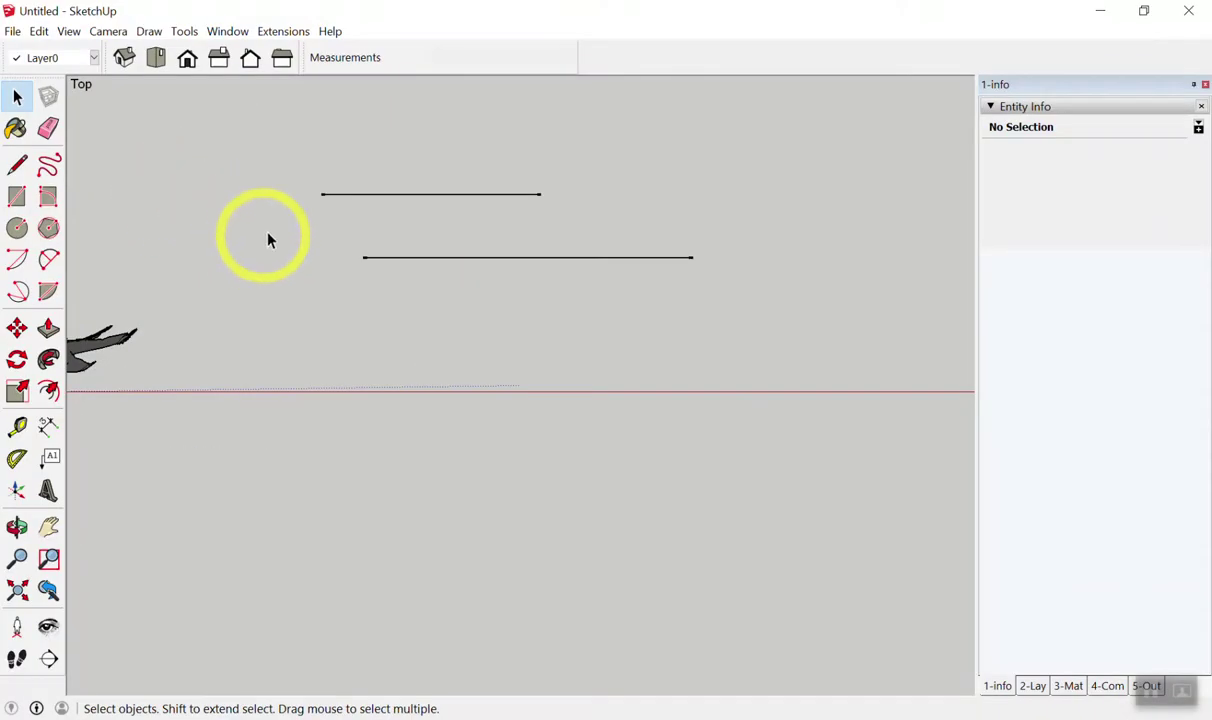
key(e)
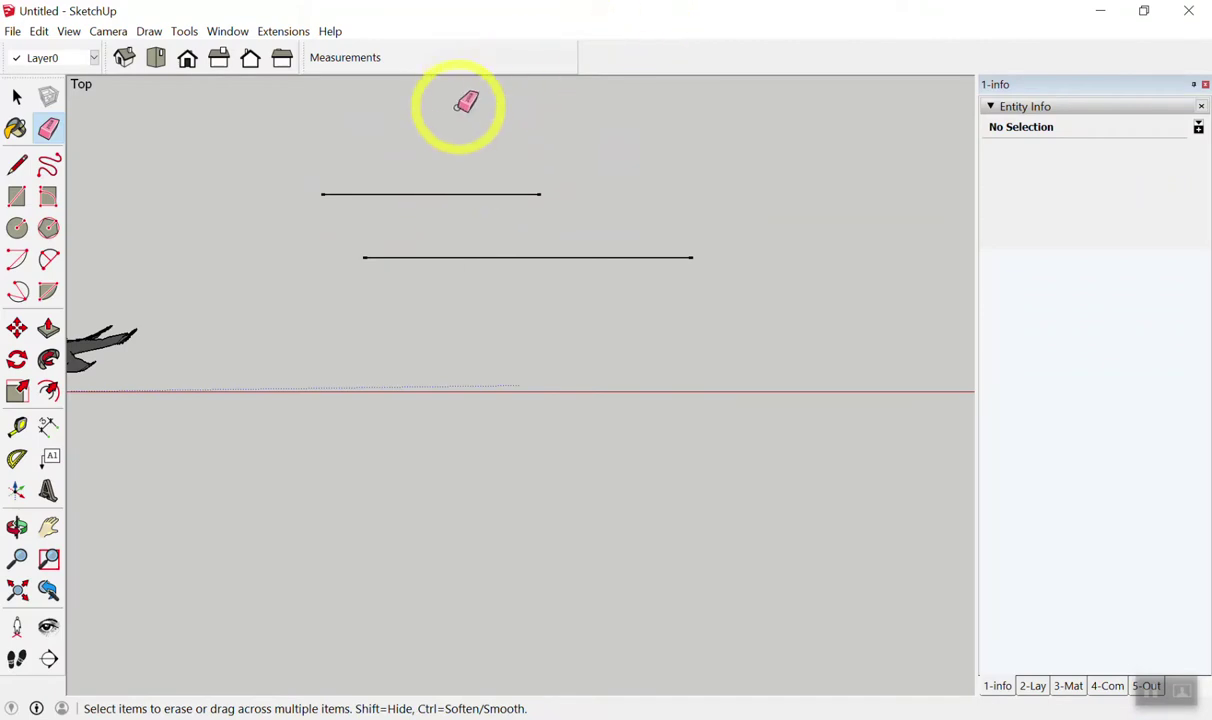
mouse_move(465, 190)
mouse_down()
mouse_move(549, 266)
mouse_move(627, 296)
mouse_move(637, 281)
mouse_up()
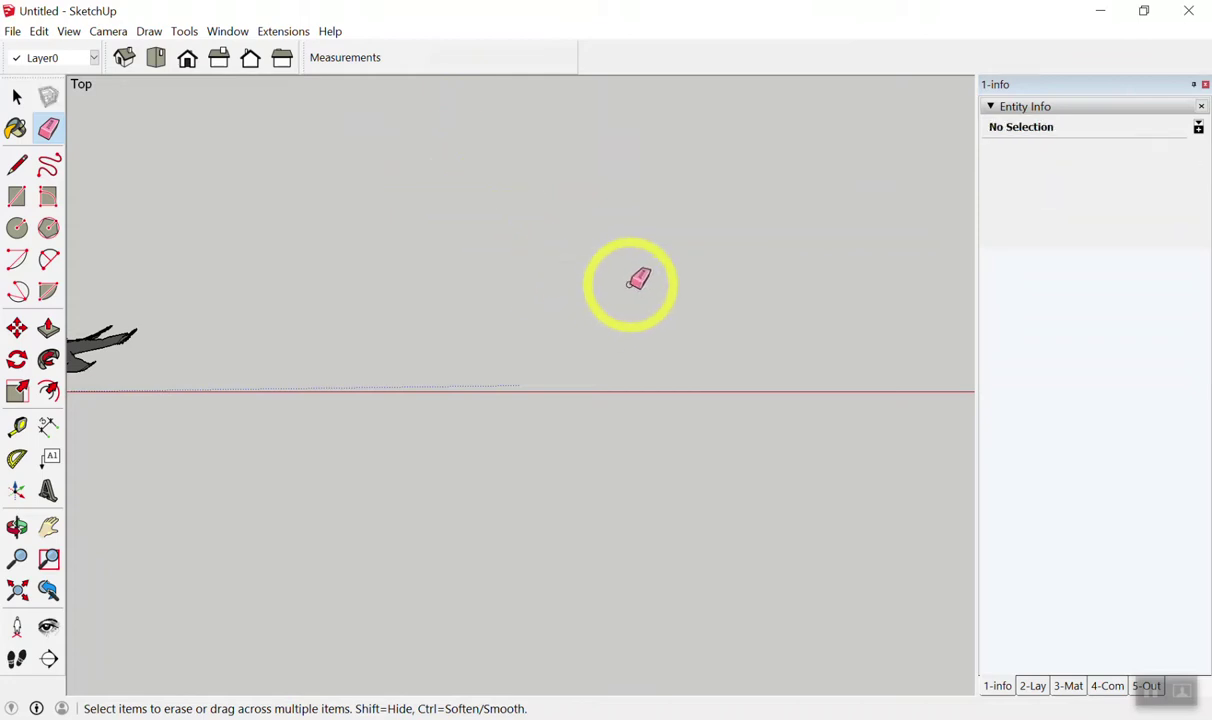
scroll(571, 270, down, 3)
scroll(379, 87, up, 3)
scroll(552, 197, down, 2)
scroll(181, 114, up, 2)
scroll(238, 119, down, 2)
click(155, 57)
scroll(275, 115, up, 2)
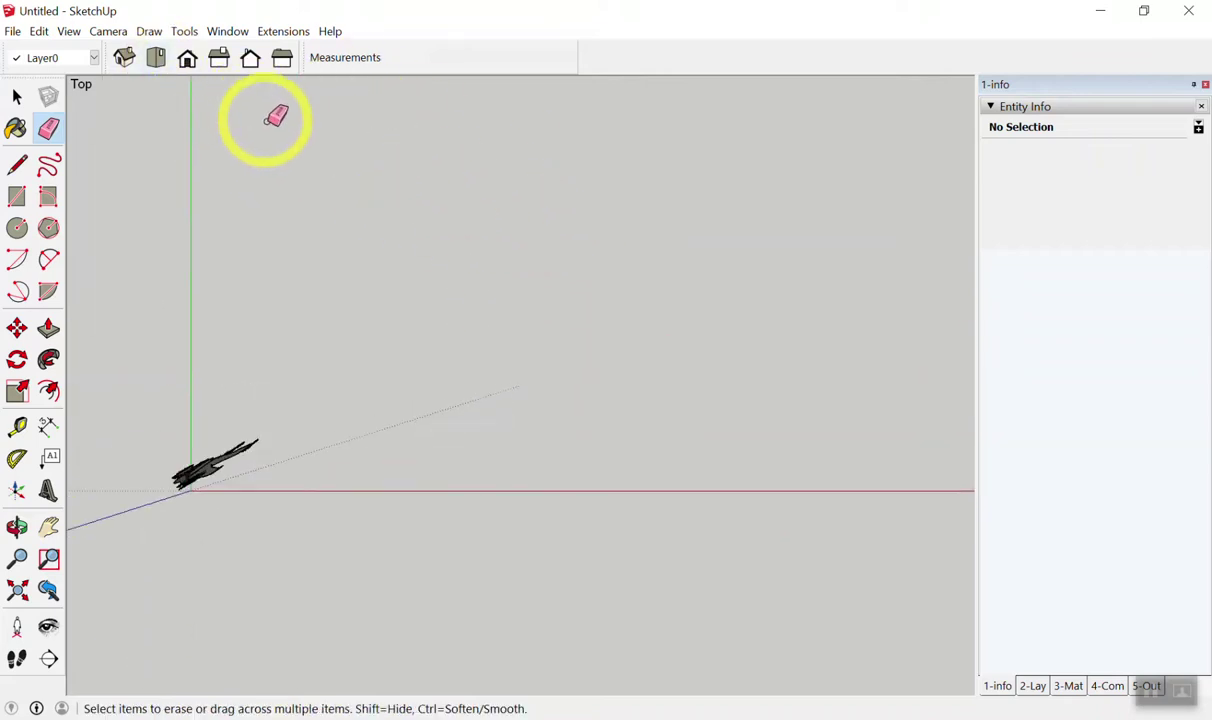
scroll(280, 116, up, 2)
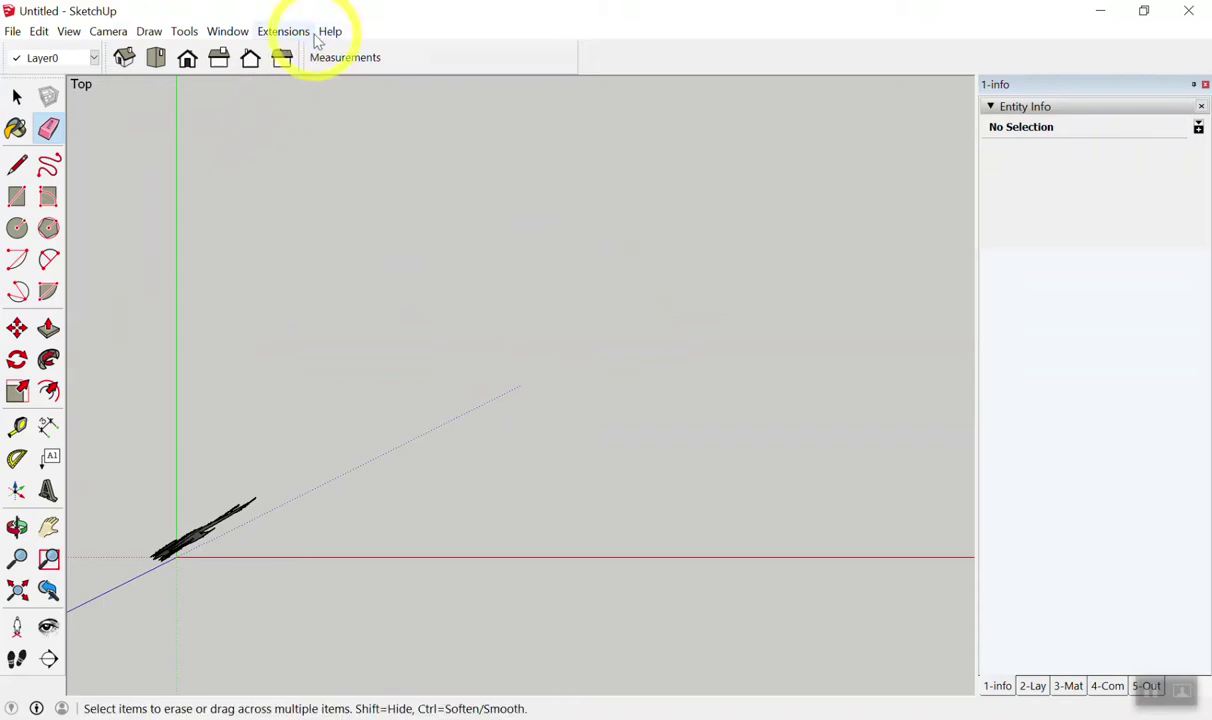
scroll(380, 215, down, 2)
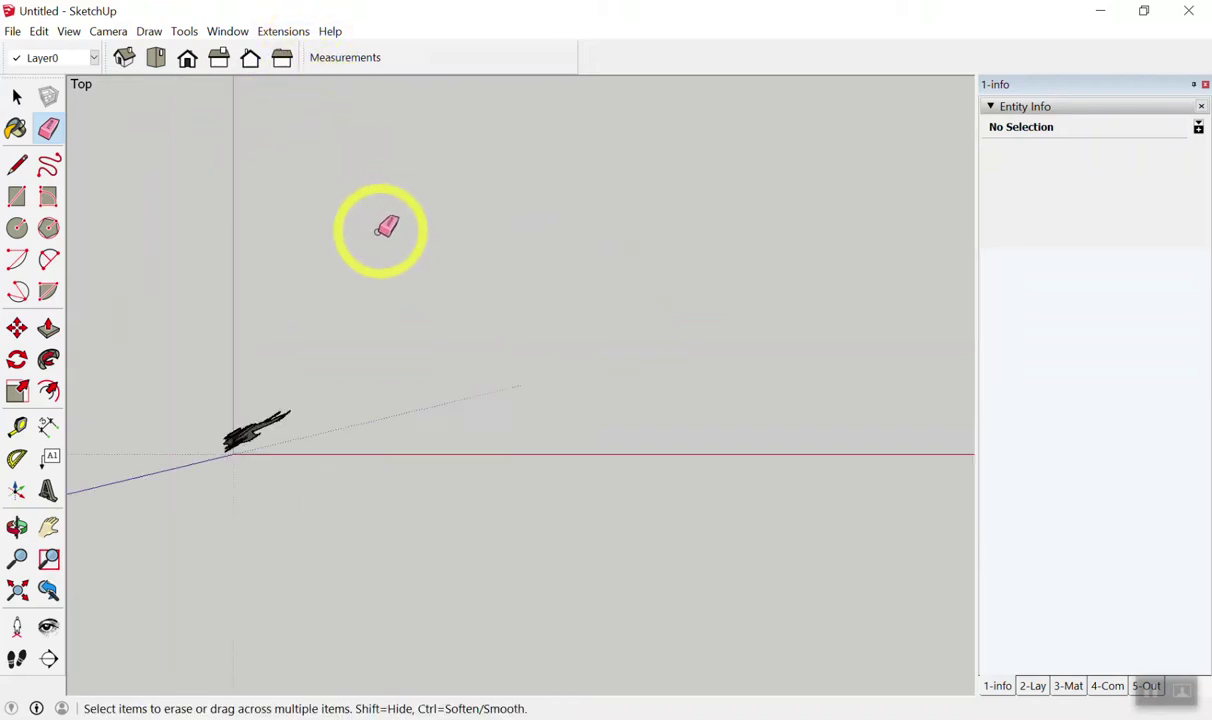
key(space)
scroll(263, 494, up, 2)
scroll(228, 405, down, 3)
mouse_move(243, 365)
middle_down()
mouse_move(255, 357)
mouse_move(290, 382)
middle_up()
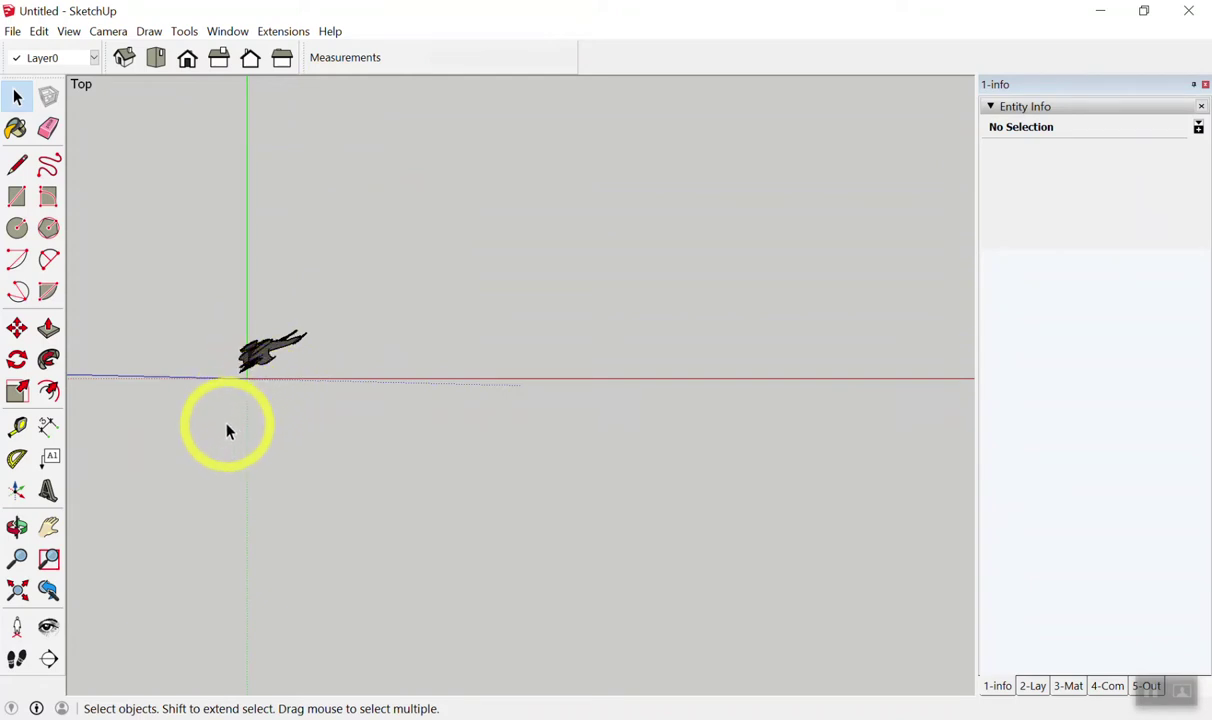
mouse_move(222, 392)
middle_down()
mouse_move(147, 299)
mouse_move(325, 265)
mouse_move(189, 122)
mouse_move(246, 200)
mouse_move(282, 147)
mouse_move(492, 463)
mouse_move(641, 249)
mouse_move(517, 287)
mouse_move(411, 479)
mouse_move(381, 422)
middle_up()
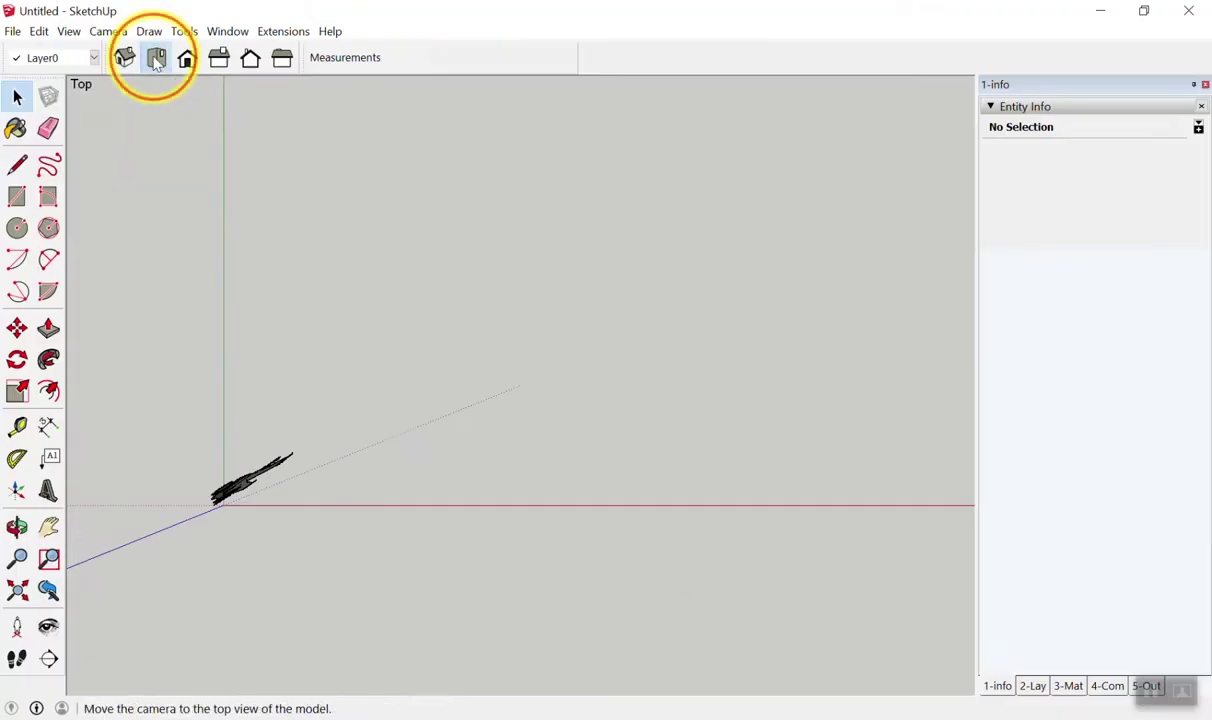
Draw a 3 m line locked to the red axis above the origin.
click(17, 165)
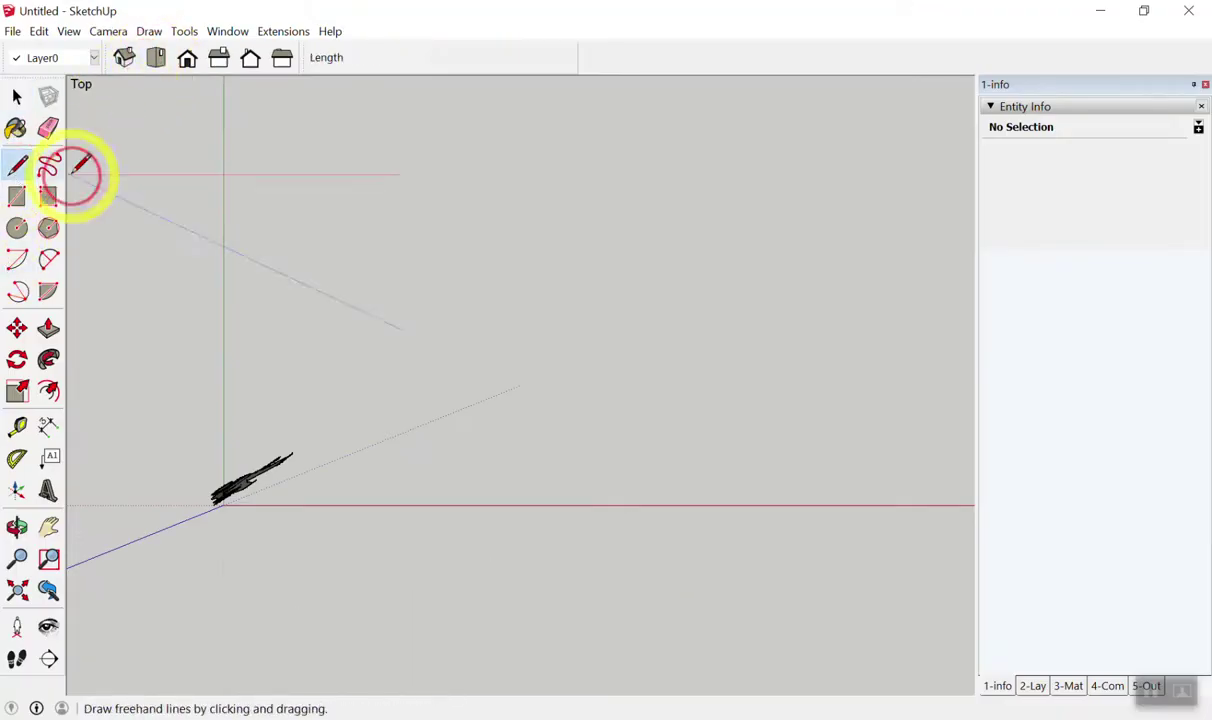
click(428, 315)
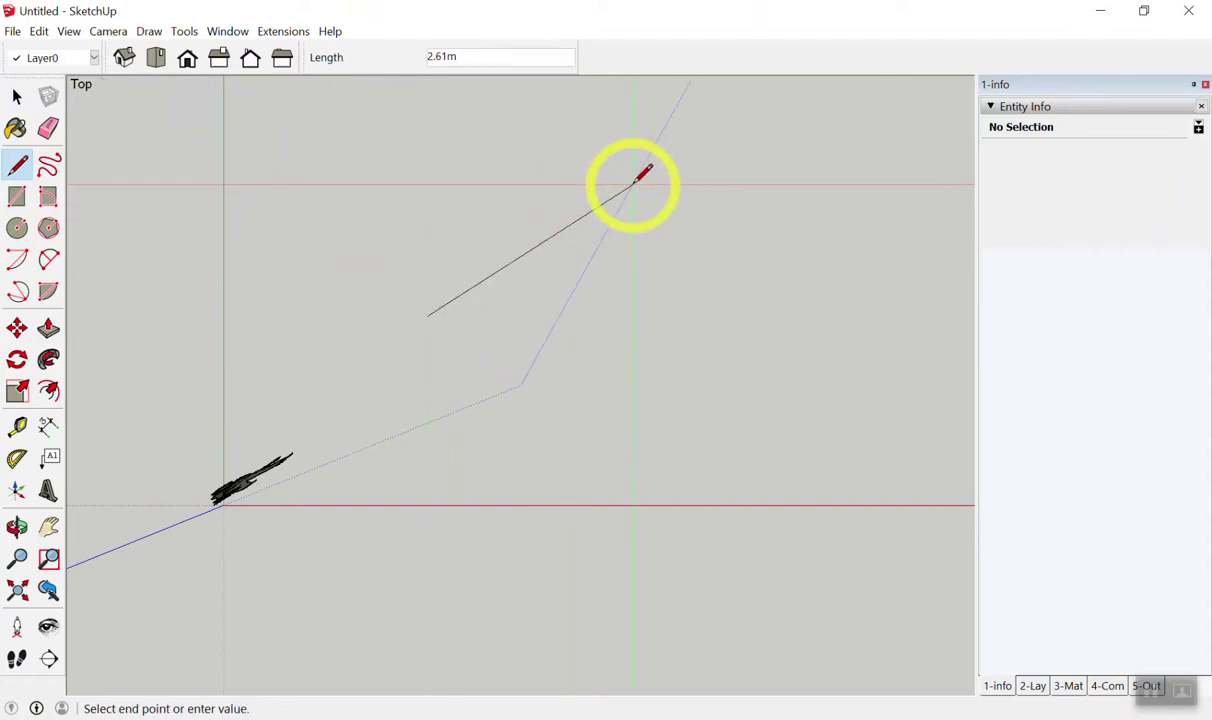
key(Right)
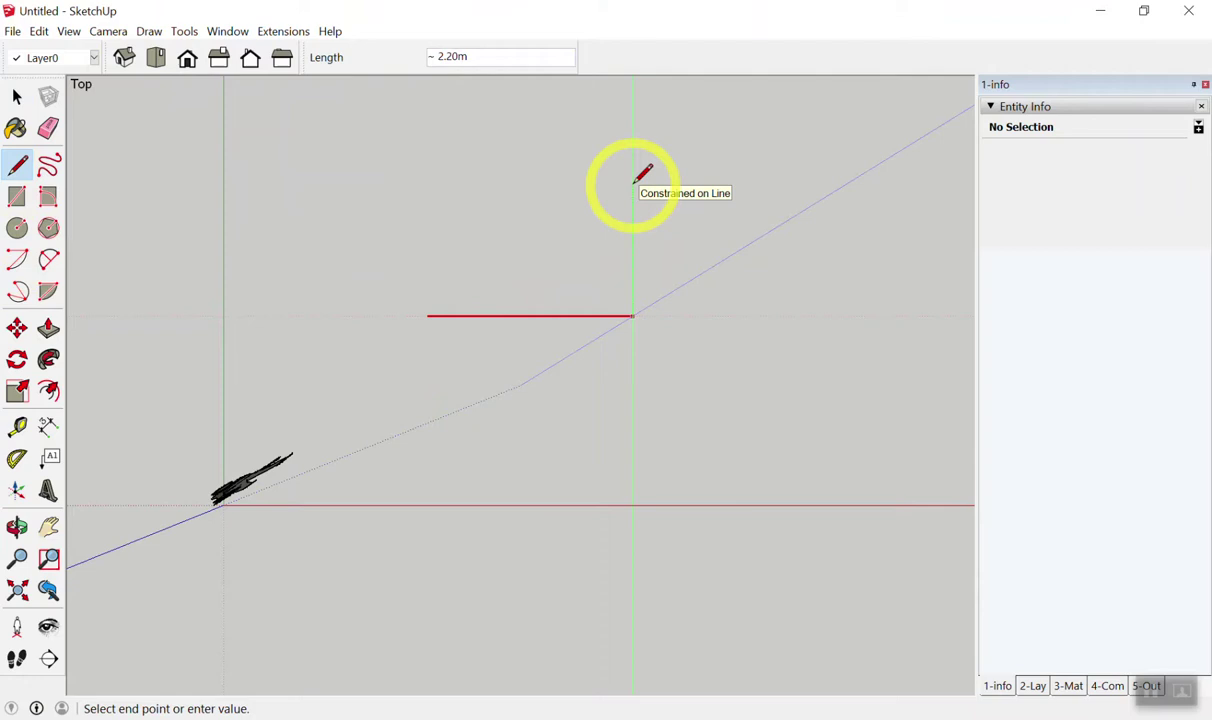
text(3)
key(Return)
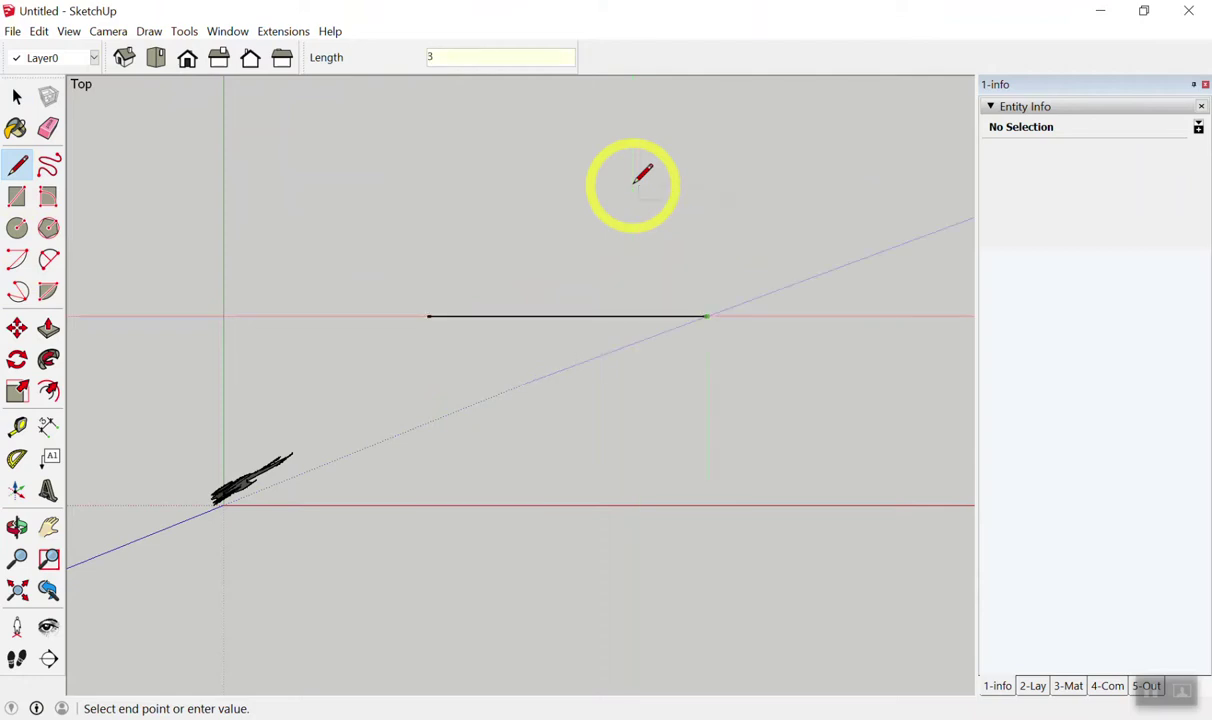
key(space)
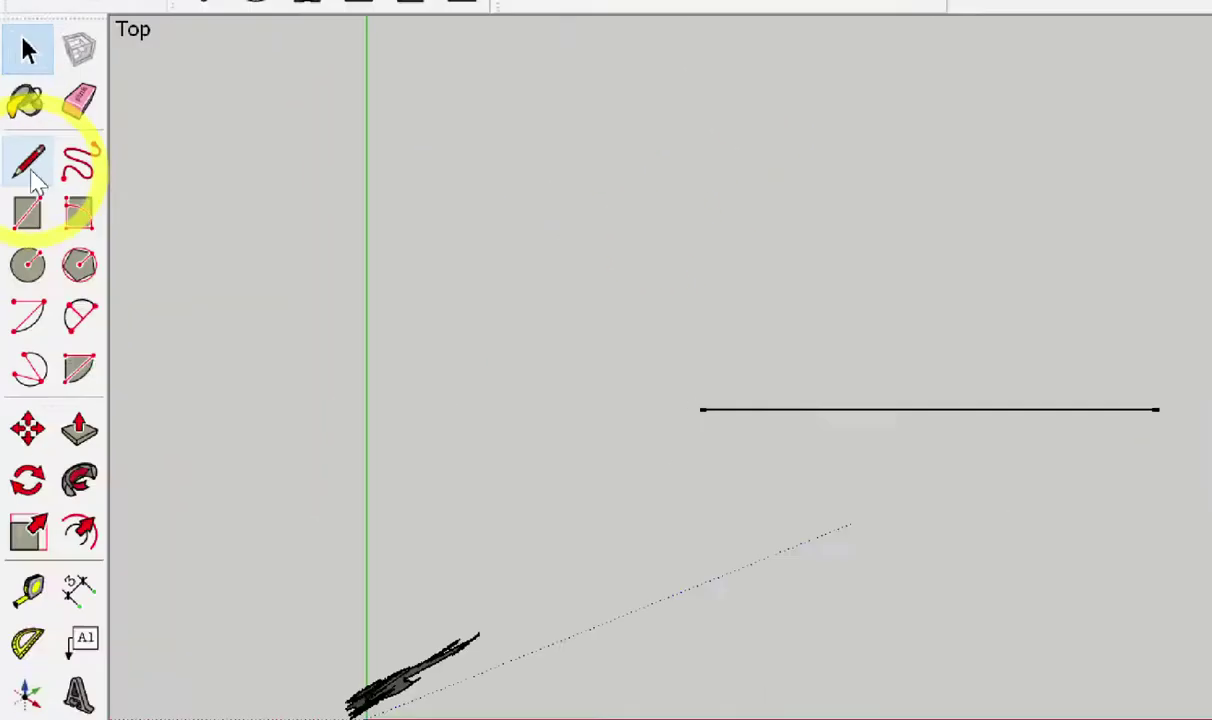
click(29, 166)
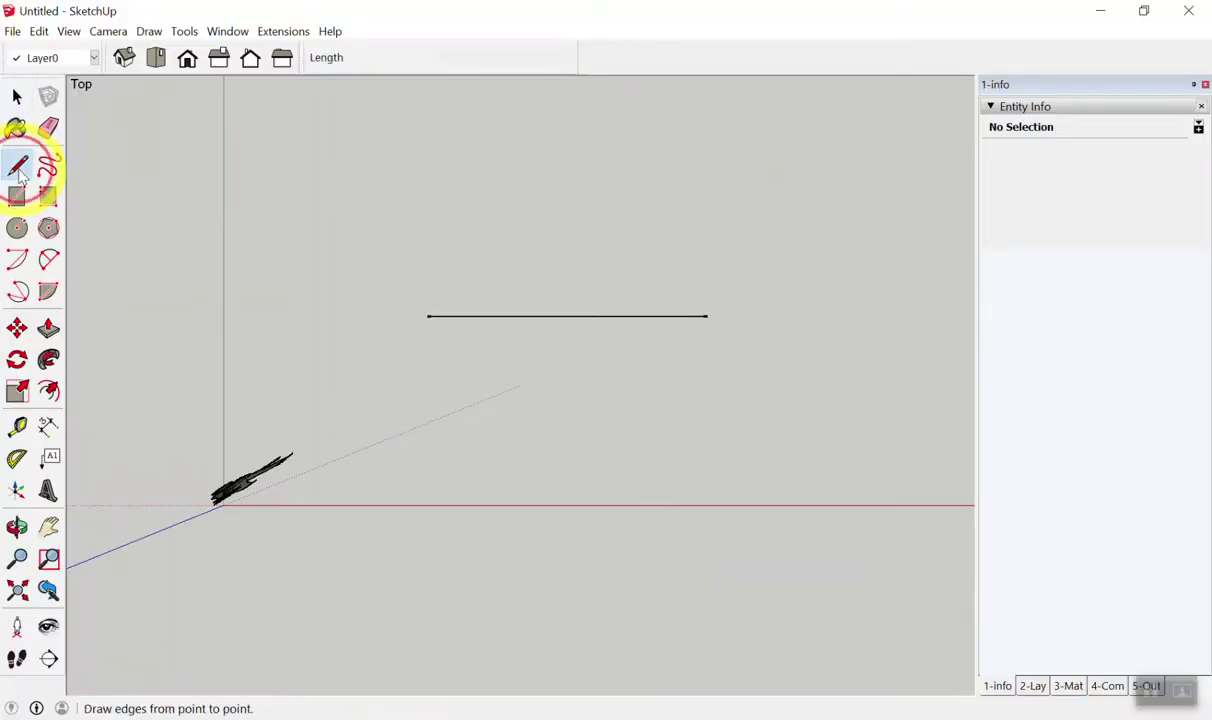
Draw a 300cm red-axis line just above the first one.
click(420, 230)
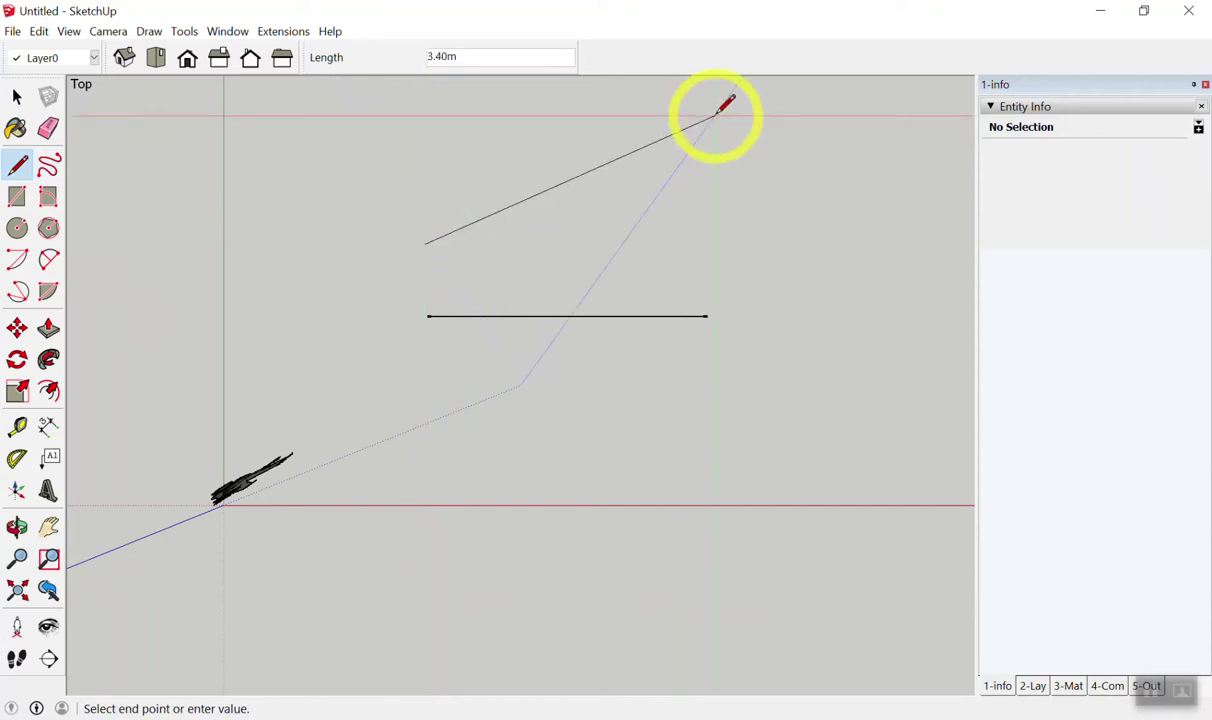
key(Right)
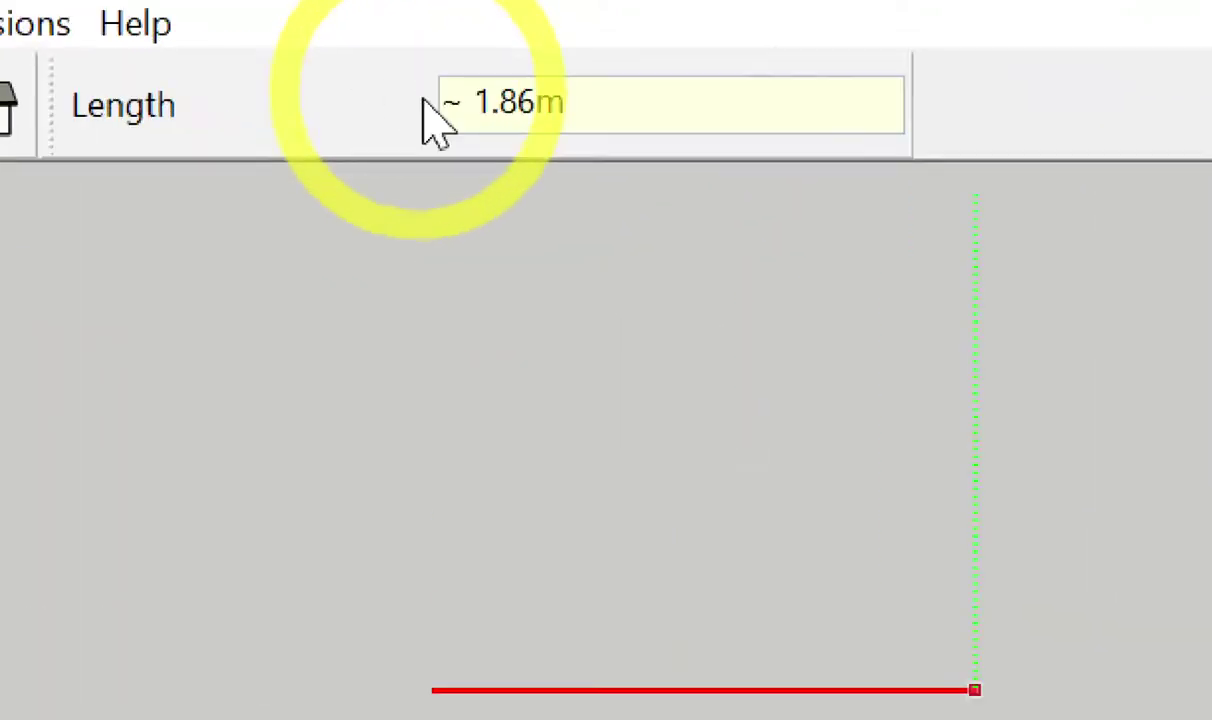
click(424, 130)
text(3)
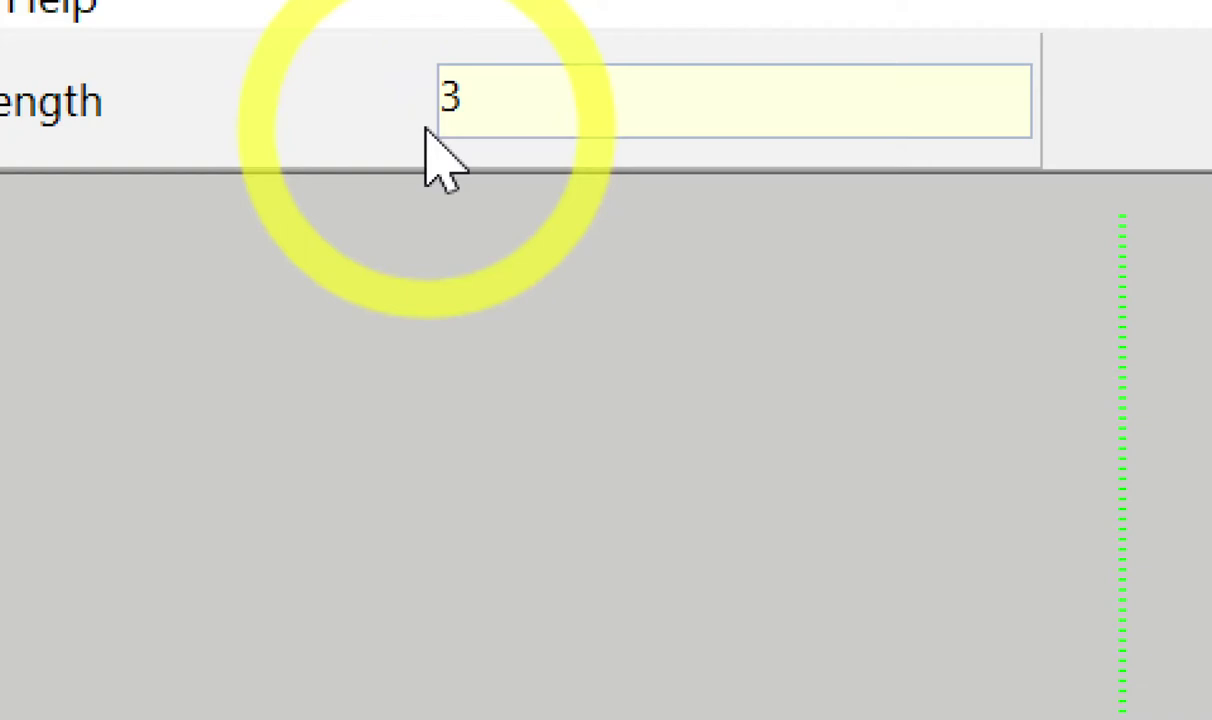
text(30)
key(BackSpace)
key(BackSpace)
text(00)
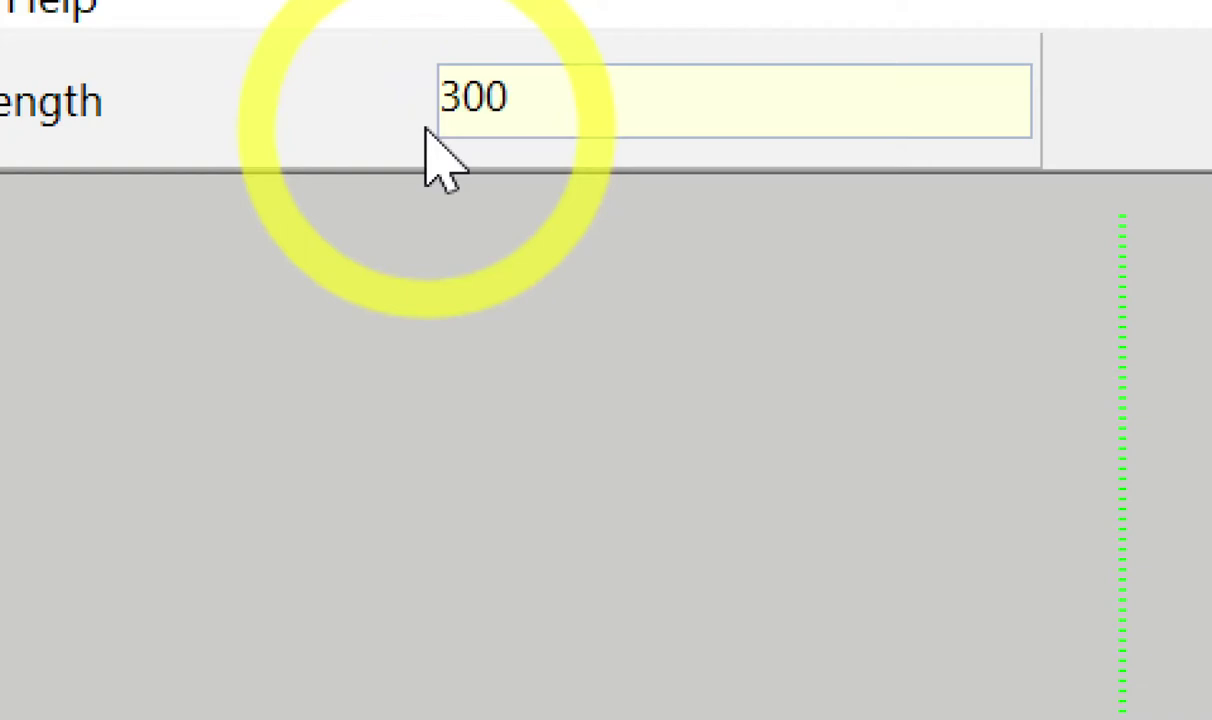
text(cm)
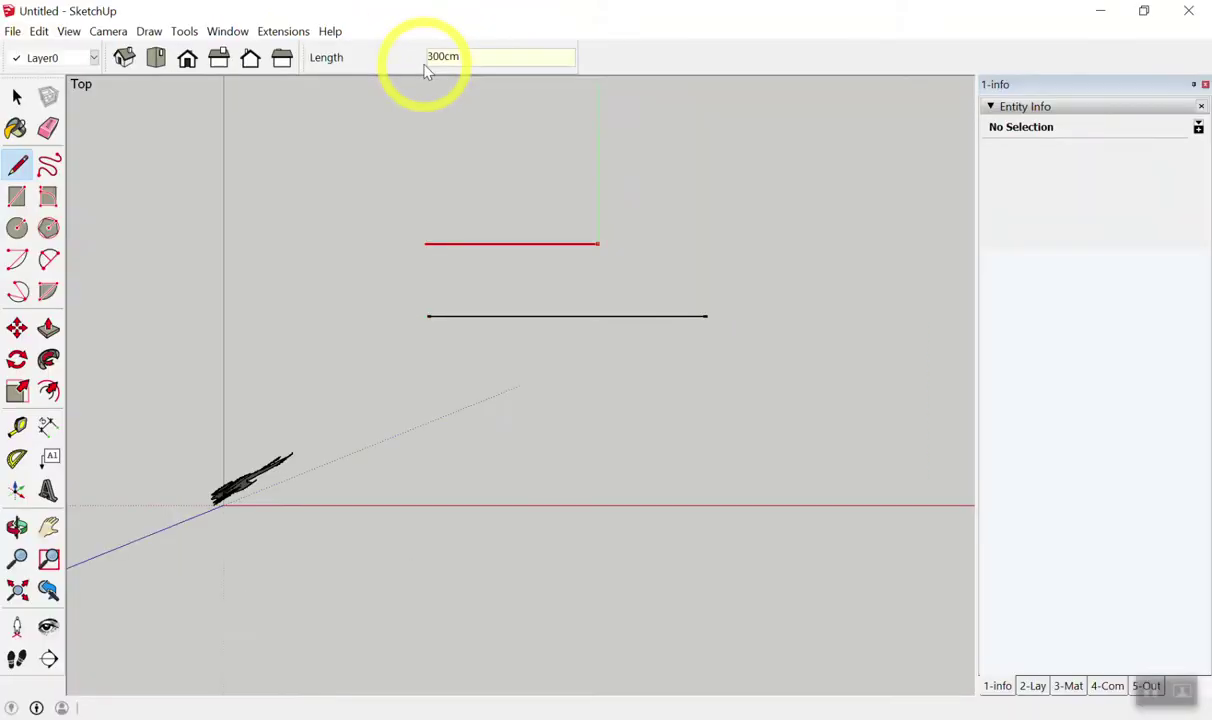
key(Return)
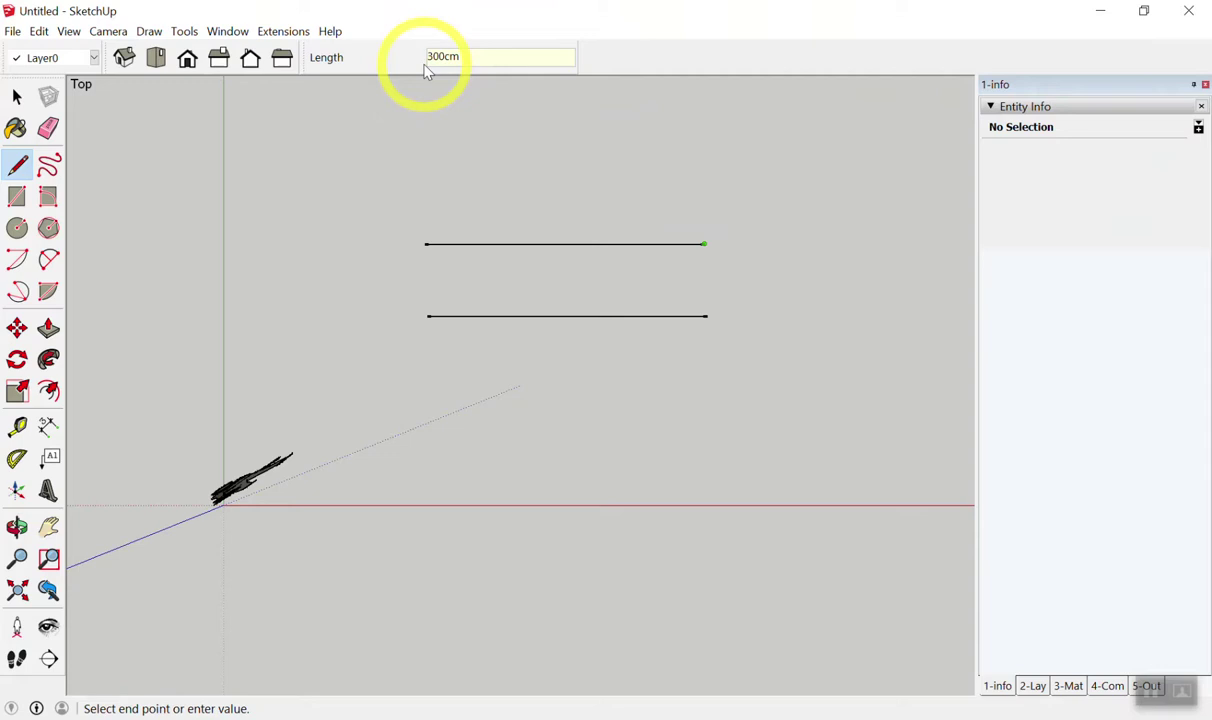
key(space)
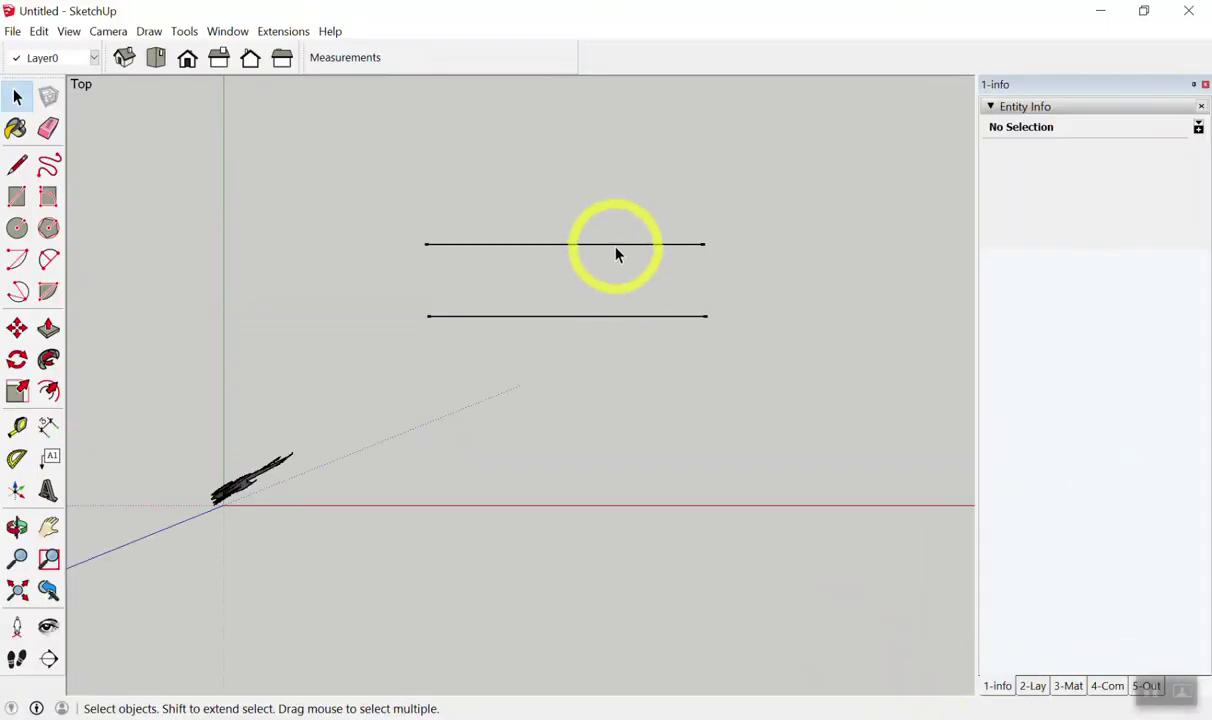
click(616, 248)
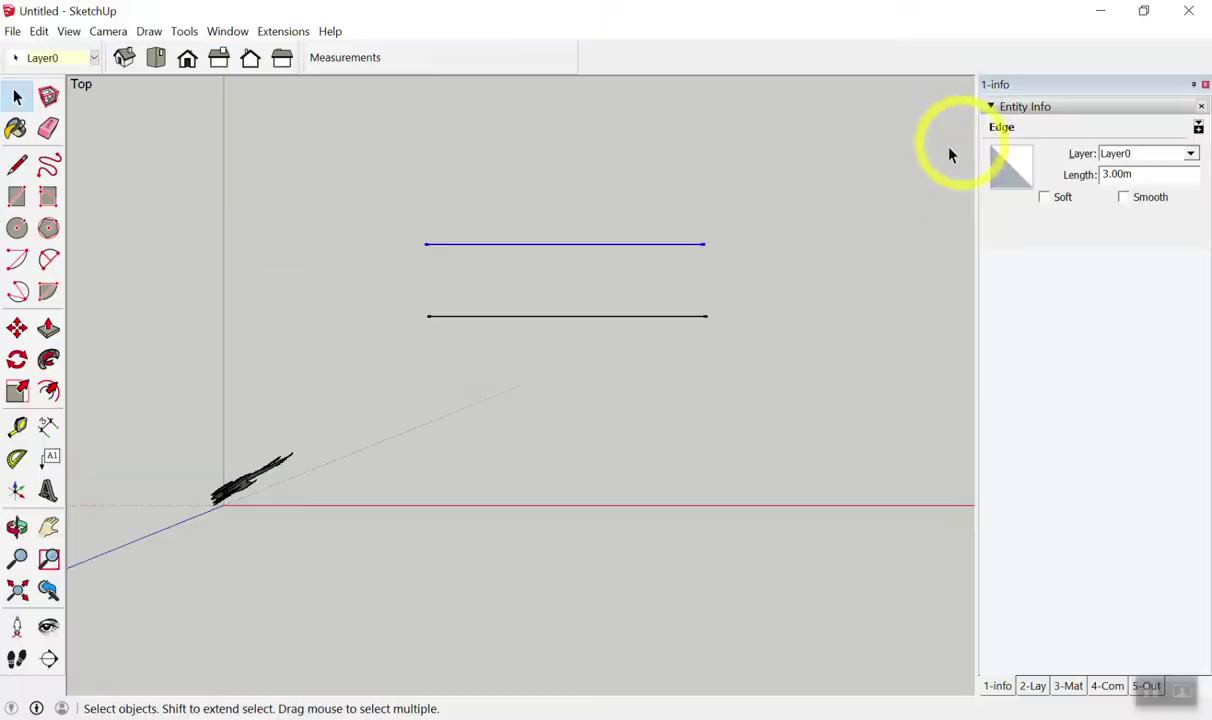
scroll(619, 236, up, 3)
click(722, 244)
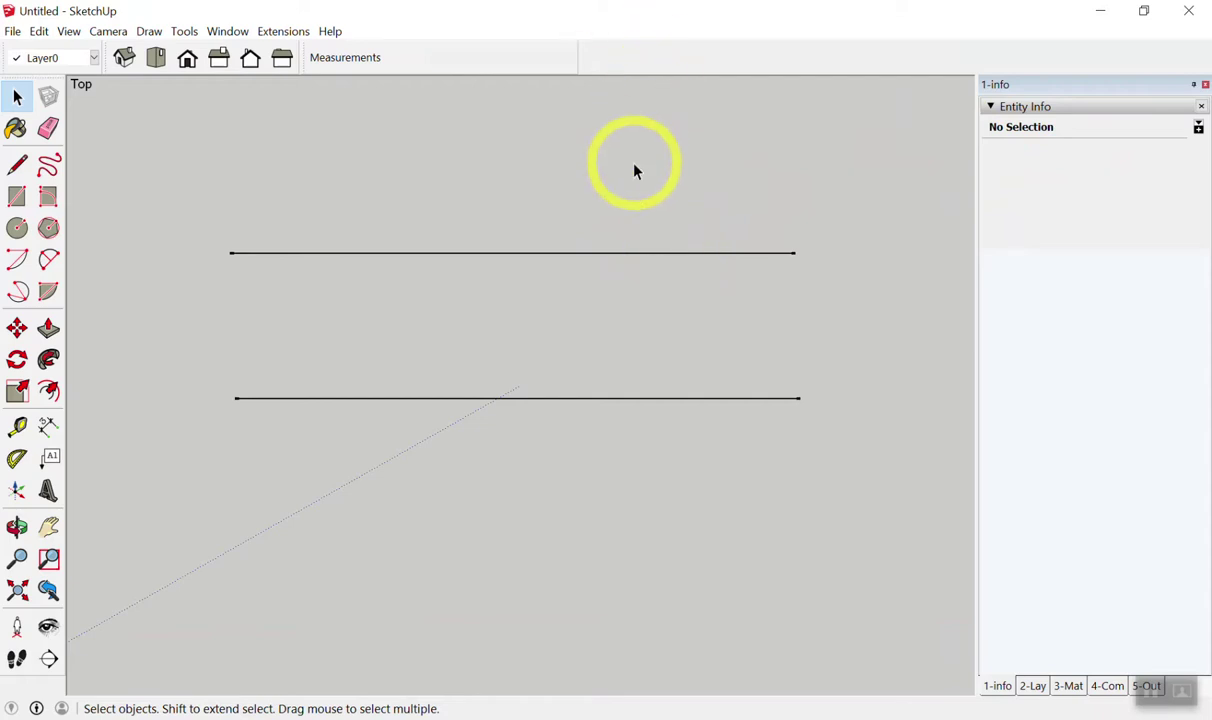
Delete both lines and redraw the lower 3 m line along the red axis.
drag(650, 190, 395, 563)
key(Delete)
click(17, 165)
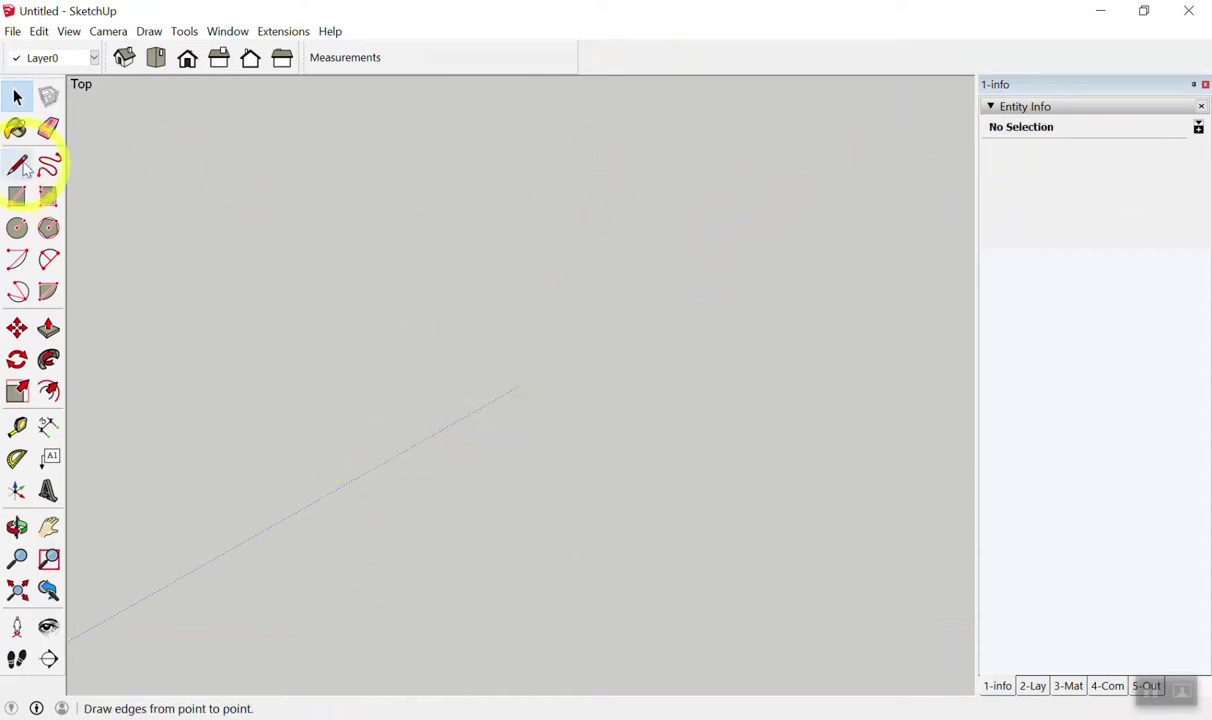
click(303, 371)
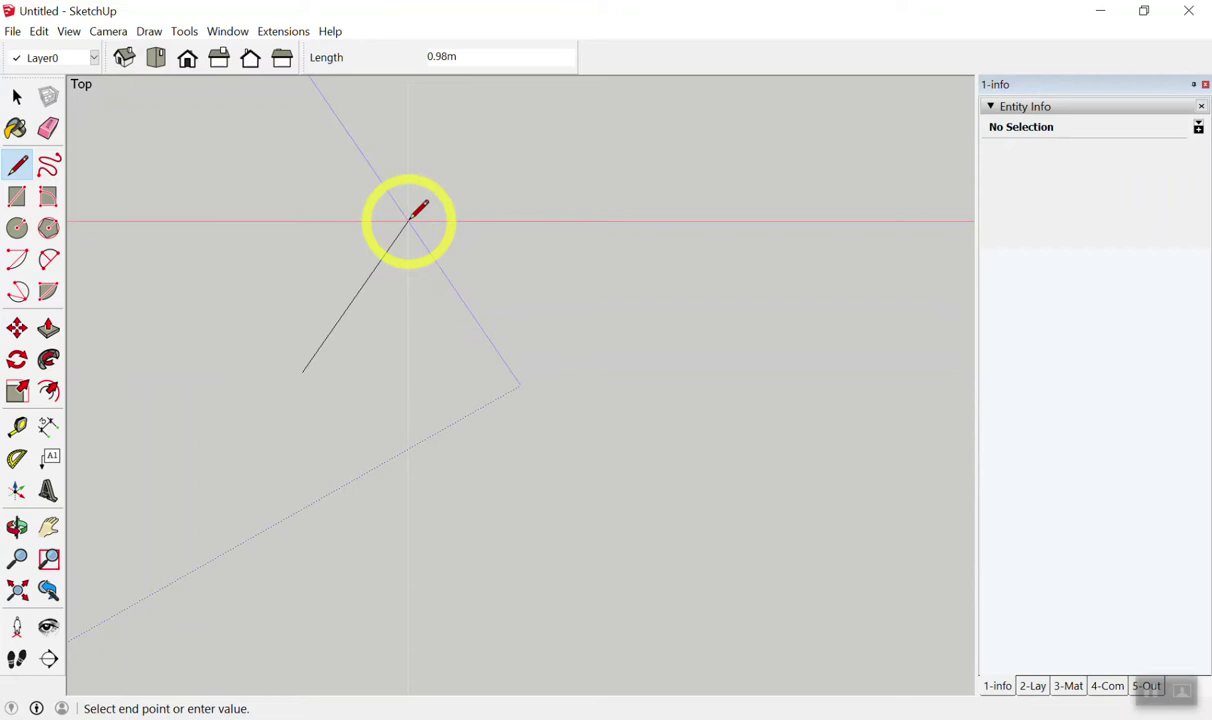
key(Right)
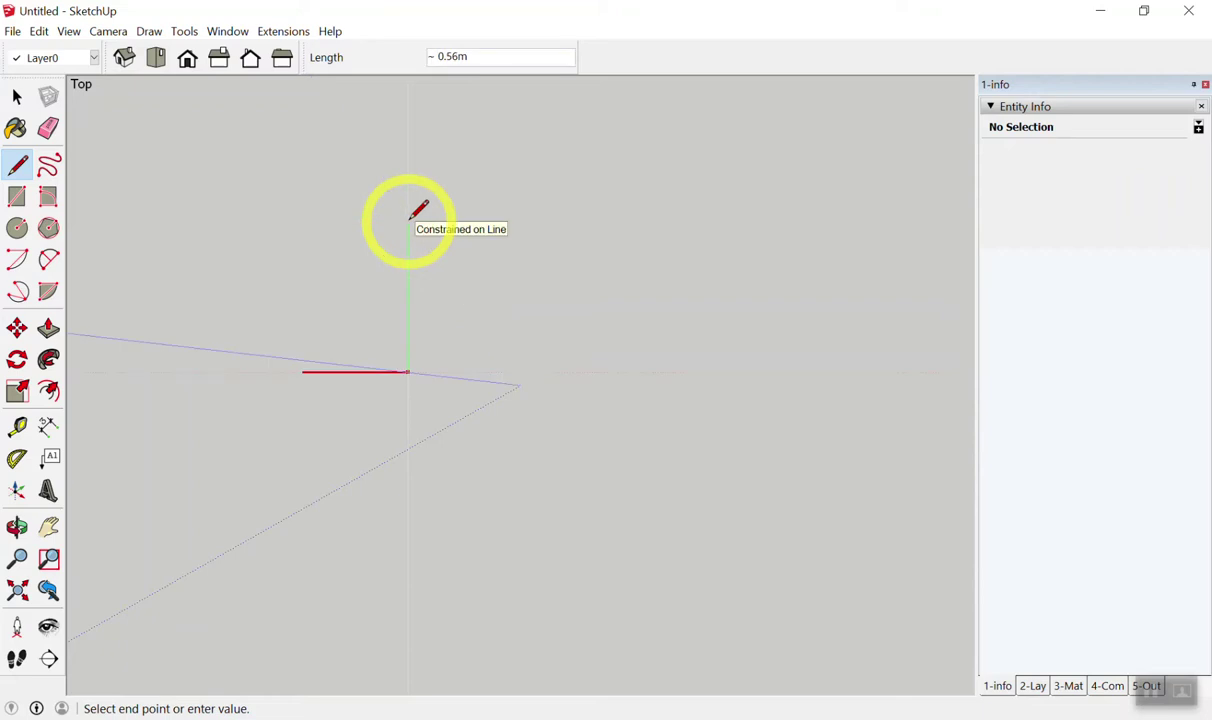
text(3)
key(Return)
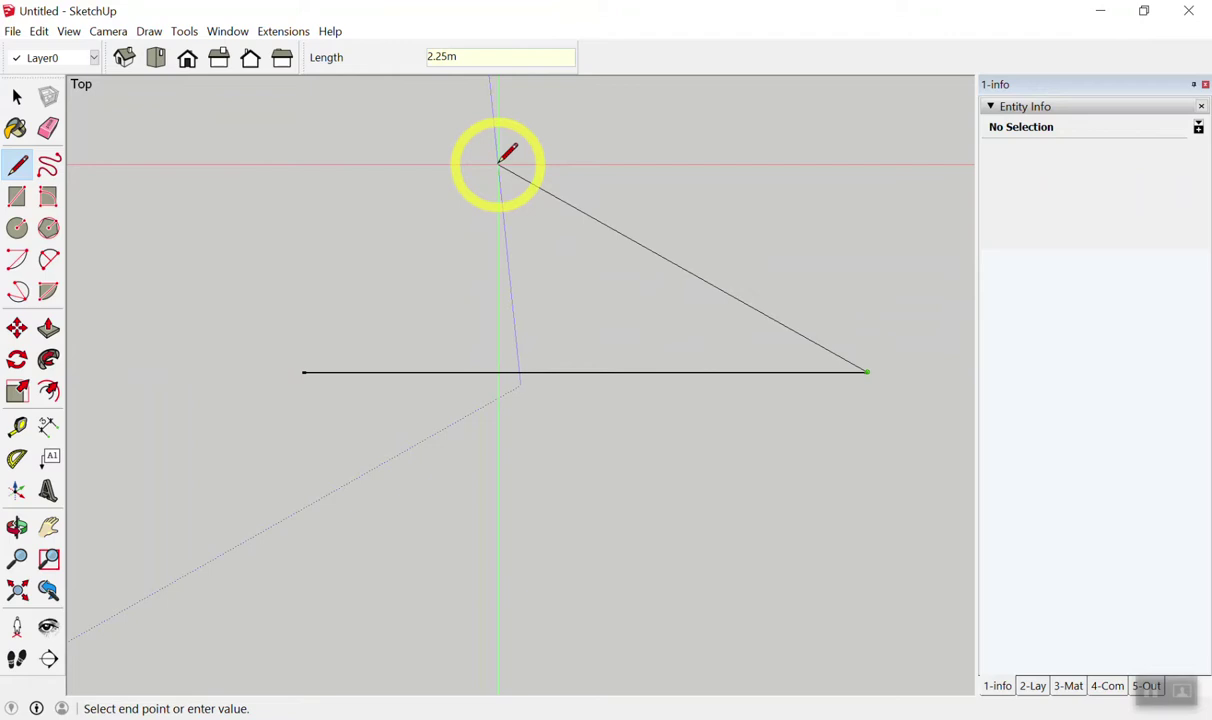
key(Escape)
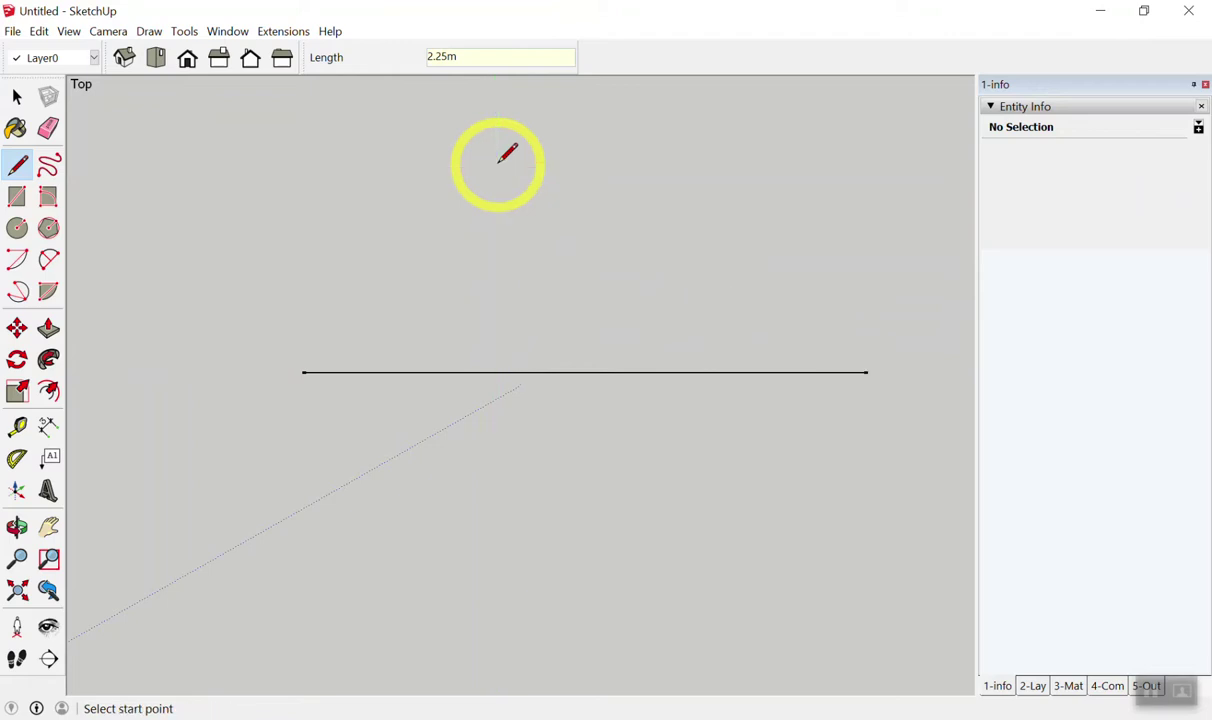
Draw the upper 3 m line locked to the red axis.
click(307, 252)
click(607, 183)
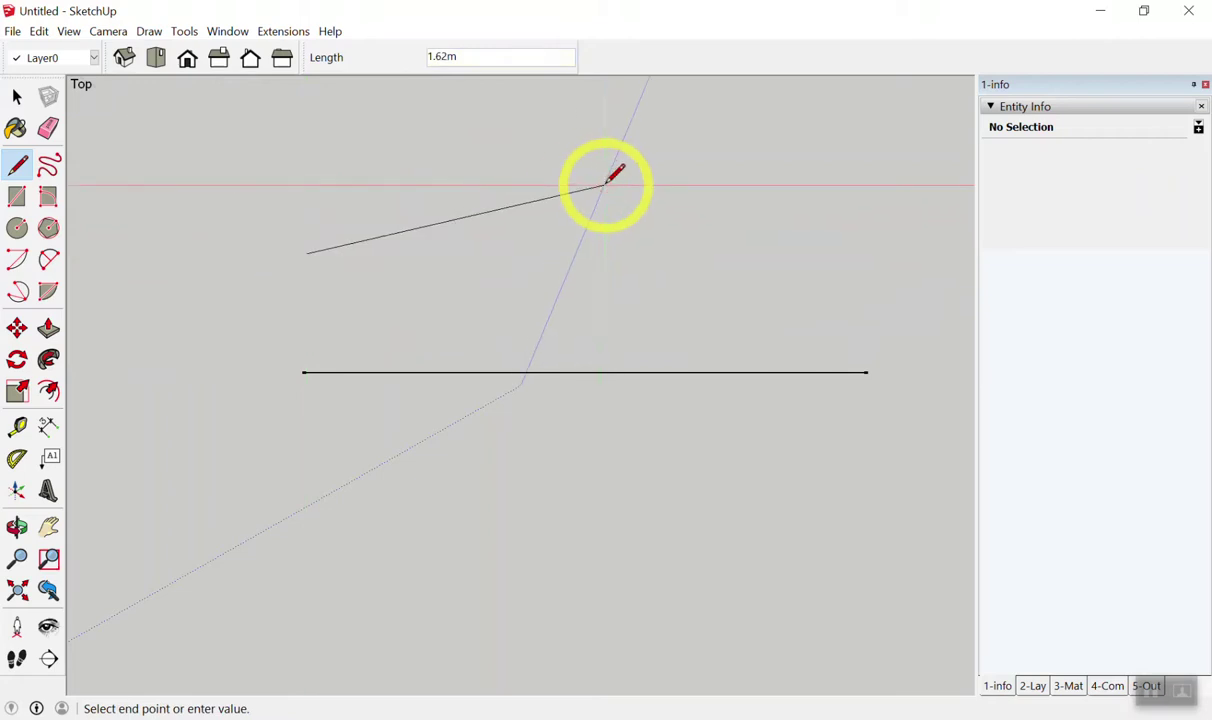
key(Right)
text(3)
key(Return)
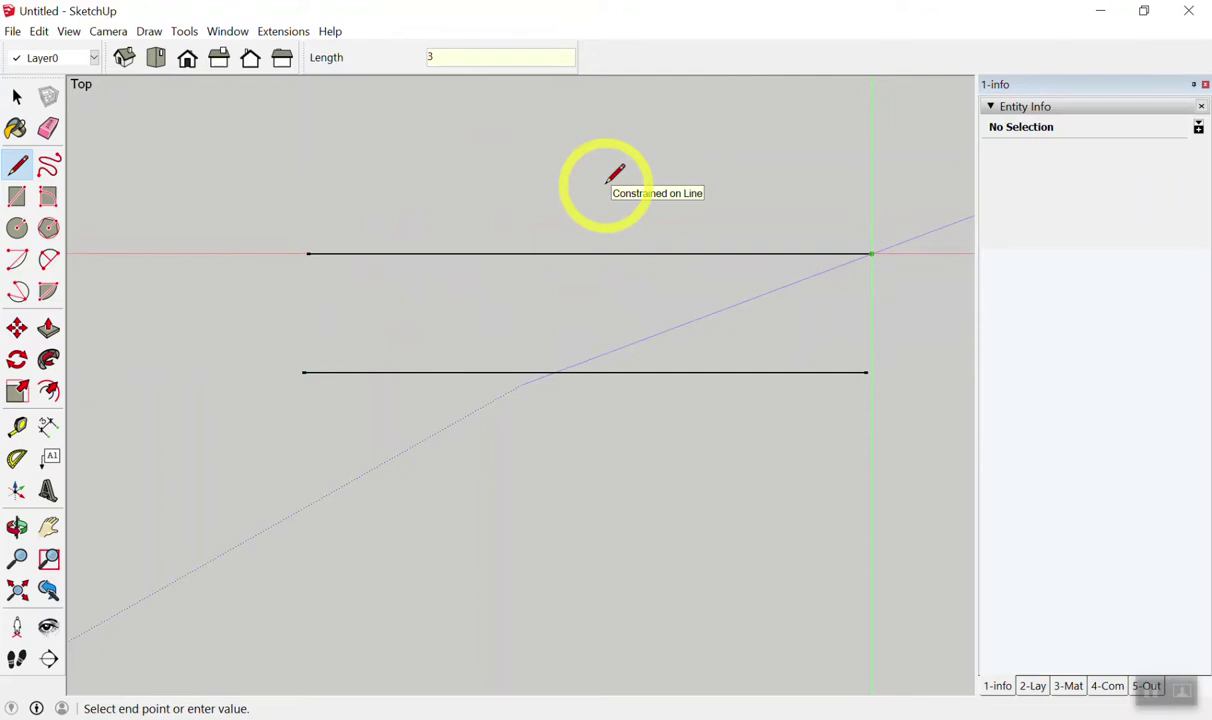
key(space)
Zoom to fit and select the upper line to confirm its 3.00m length.
key(shift+z)
scroll(600, 330, up, 3)
scroll(450, 452, down, 1)
scroll(488, 455, up, 1)
scroll(700, 420, up, 1)
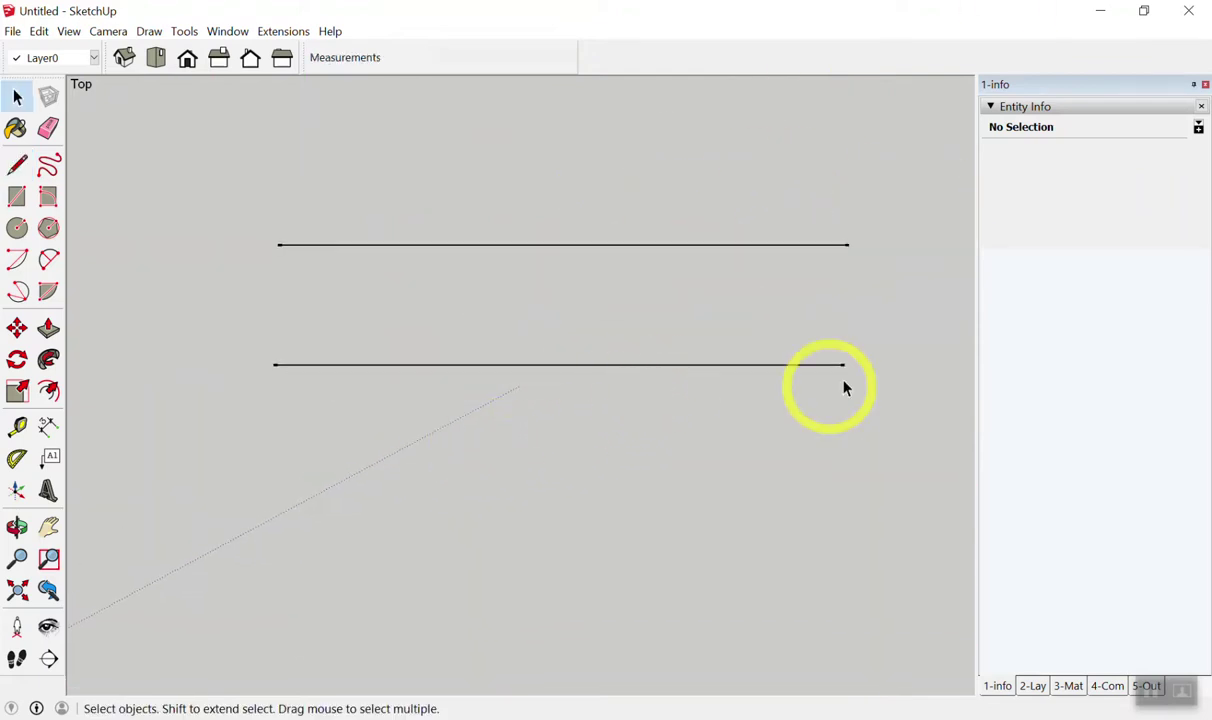
click(821, 246)
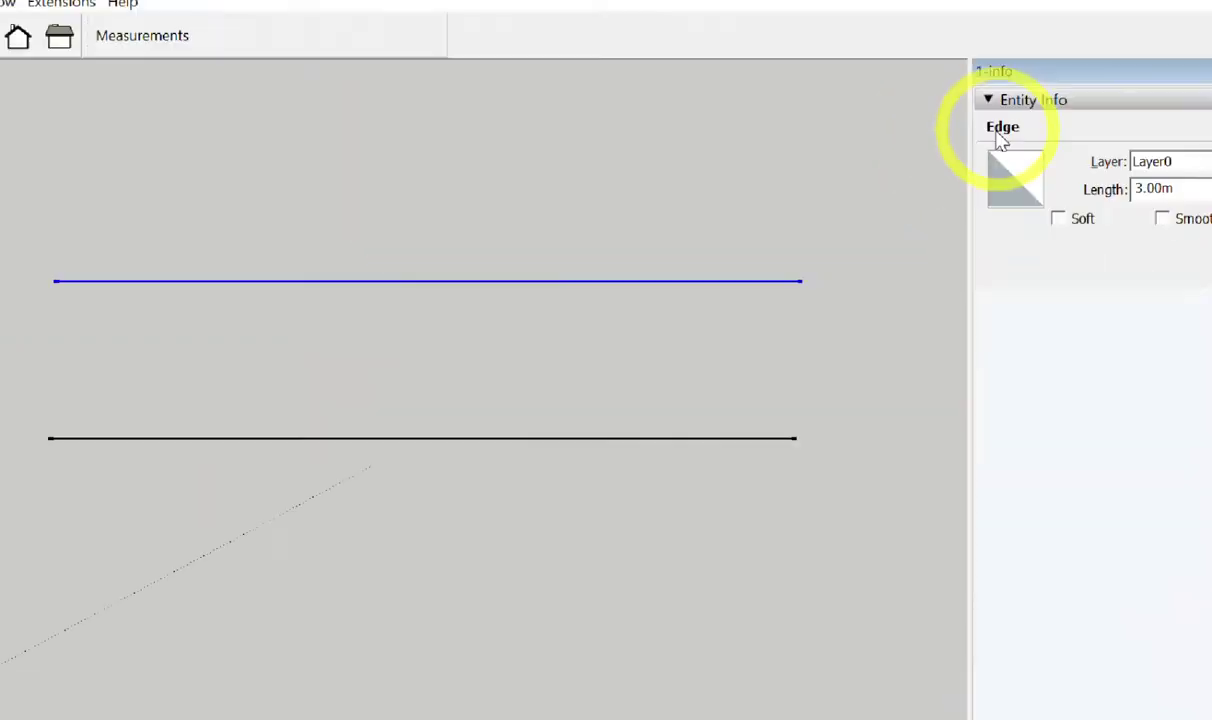
Window-select both 3 m horizontal lines together so Entity Info reads 6.00m total.
click(868, 171)
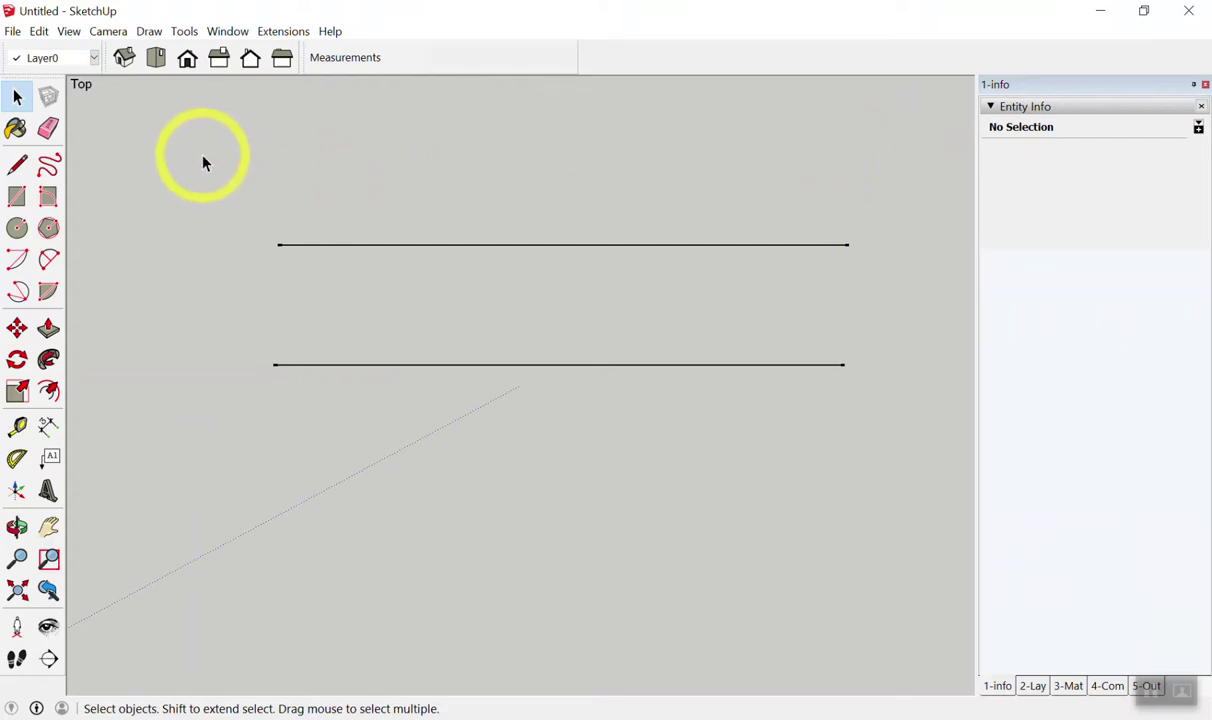
drag(200, 155, 962, 490)
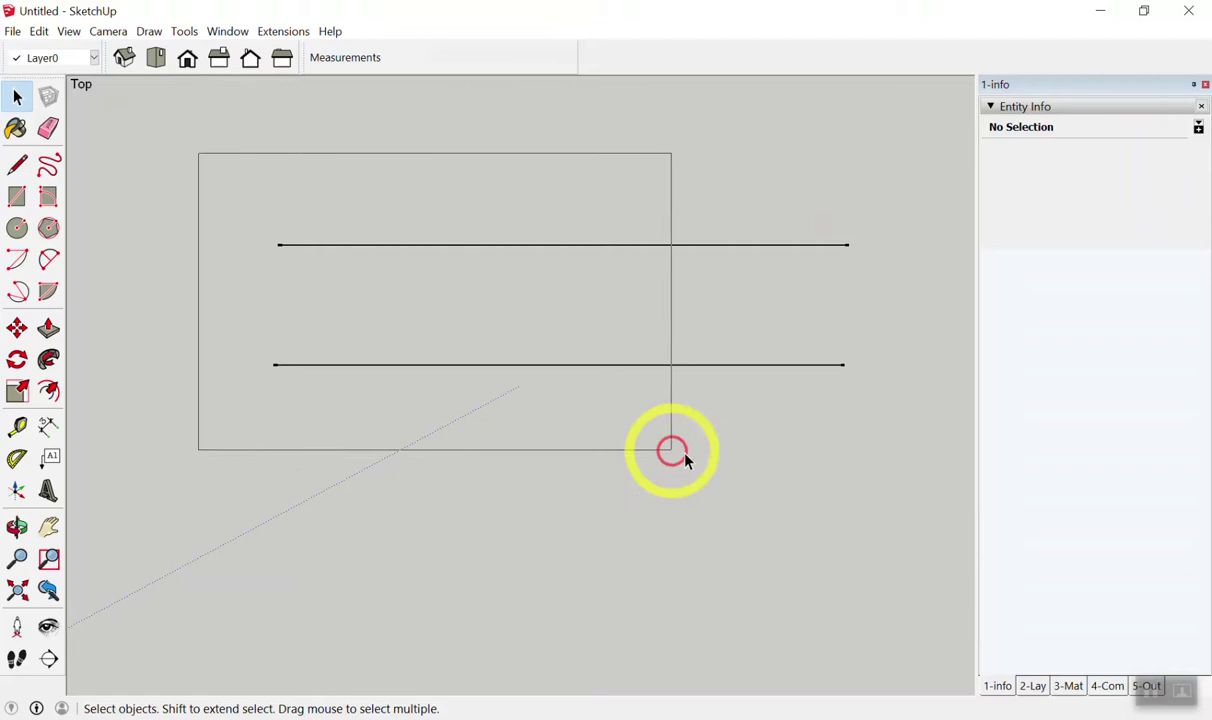
click(960, 490)
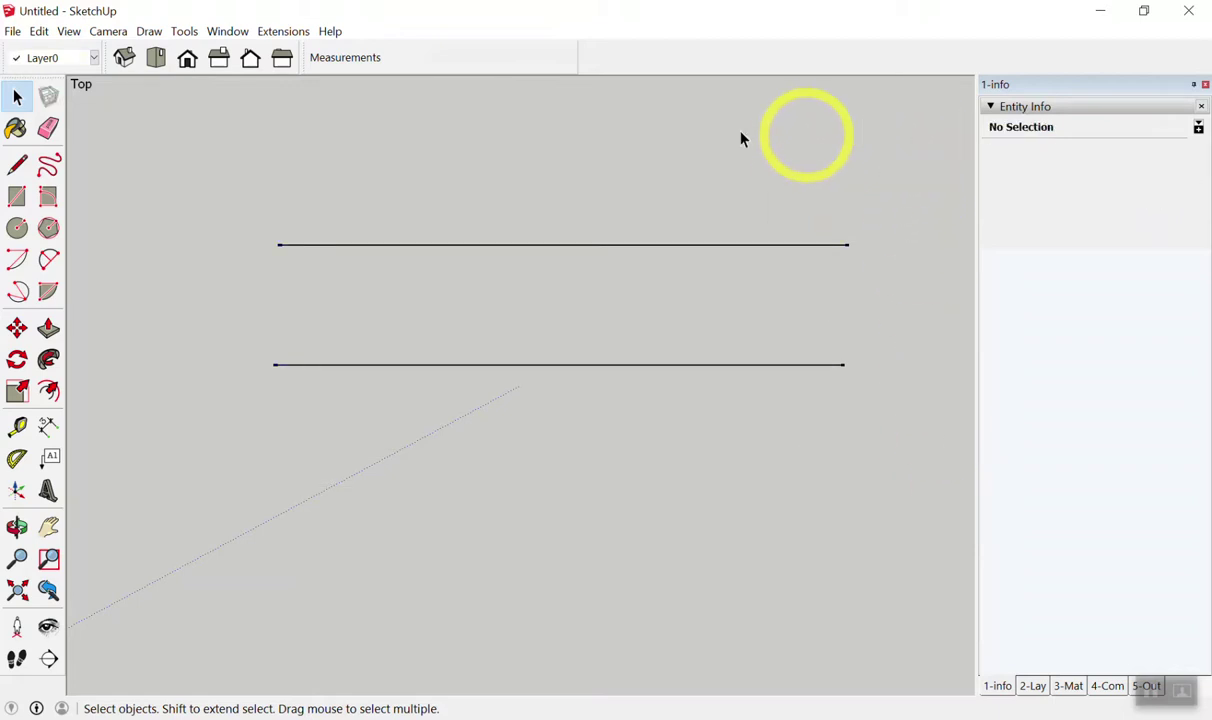
drag(142, 145, 880, 480)
Show that partial windows leave lines unselected, then fully enclose both lines again.
drag(135, 142, 481, 454)
drag(165, 157, 500, 432)
drag(227, 187, 684, 441)
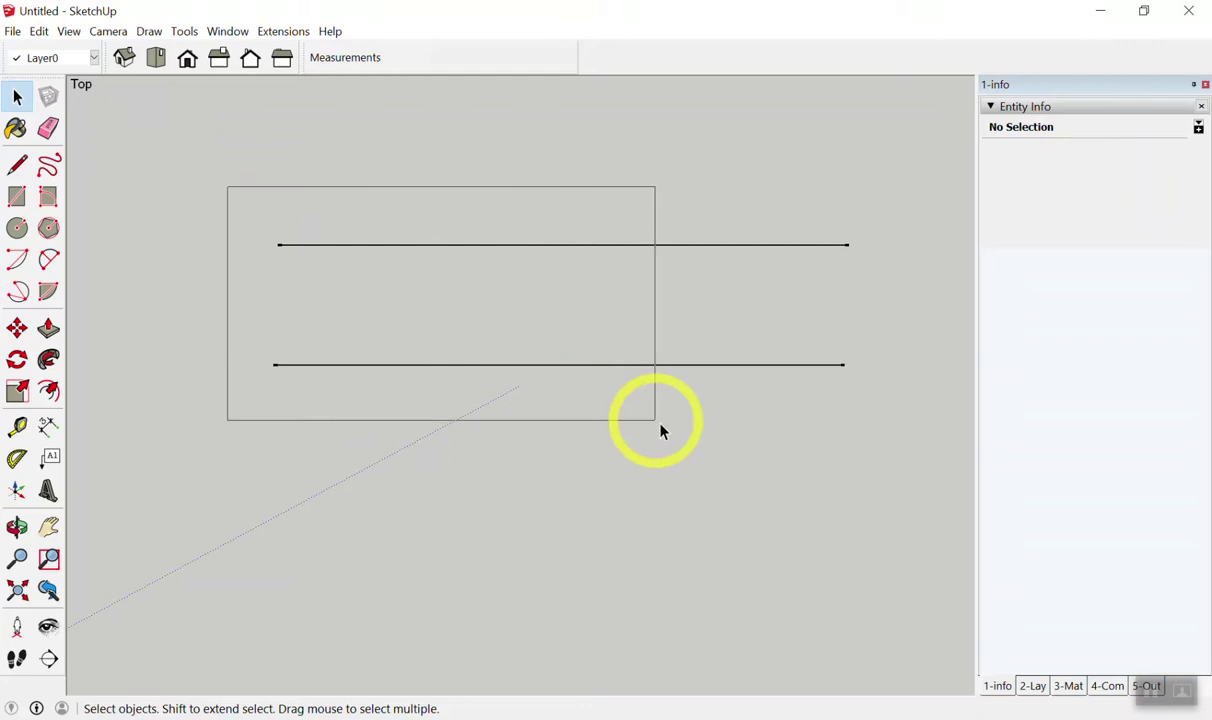
drag(221, 178, 606, 444)
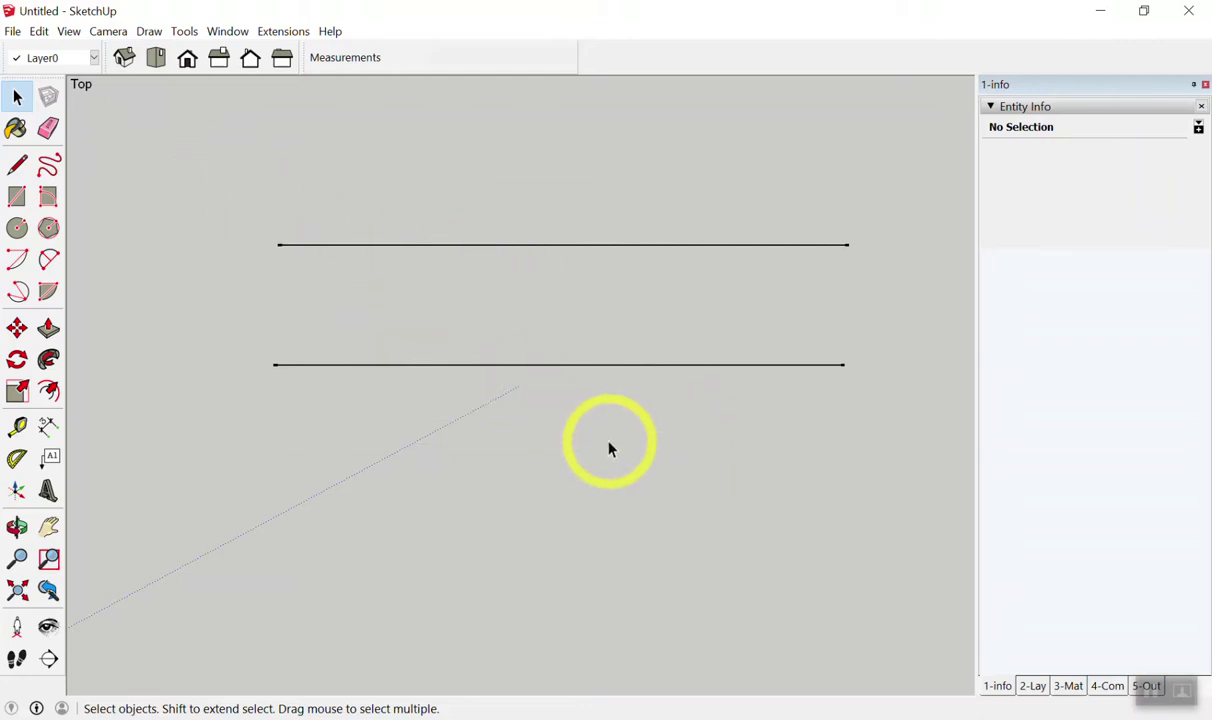
drag(120, 183, 975, 507)
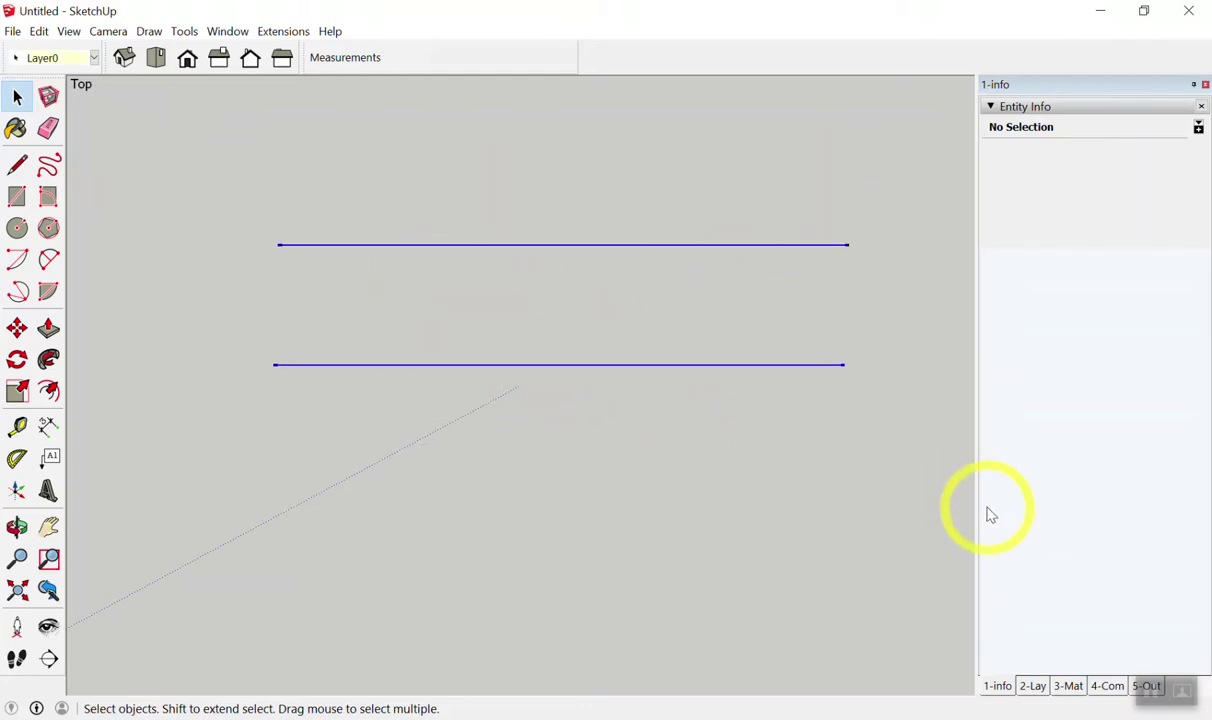
drag(933, 155, 646, 467)
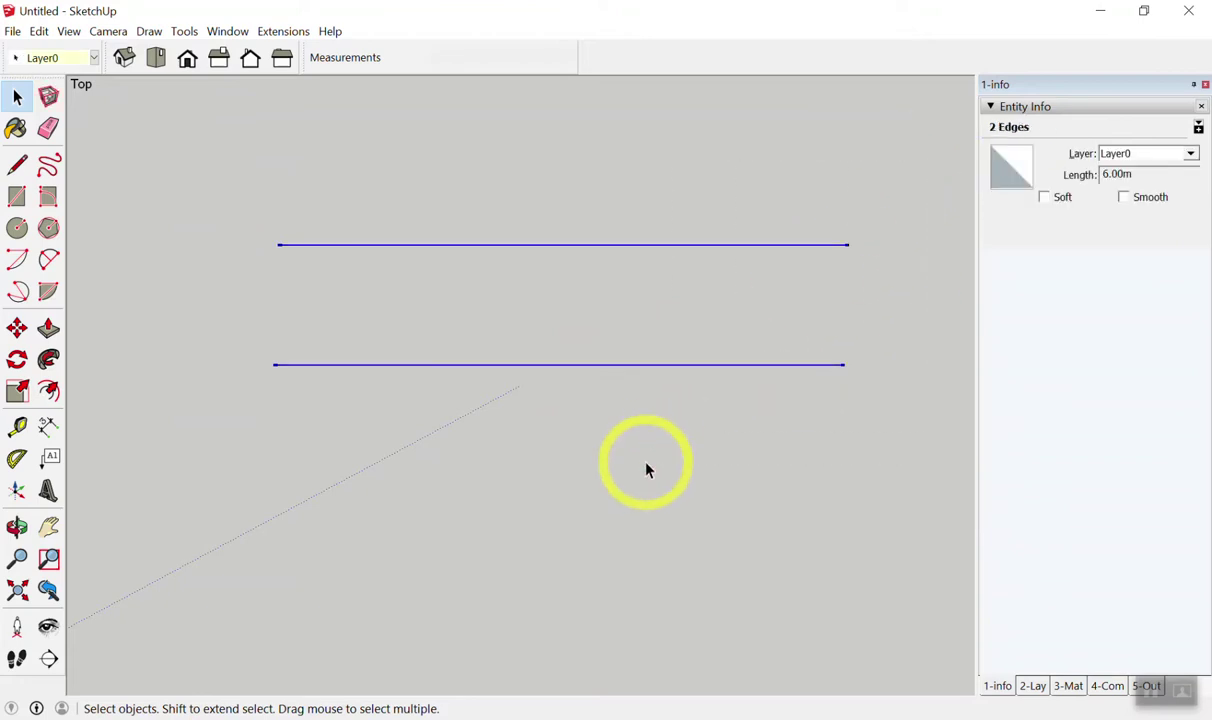
click(895, 197)
drag(912, 154, 127, 506)
drag(148, 190, 485, 480)
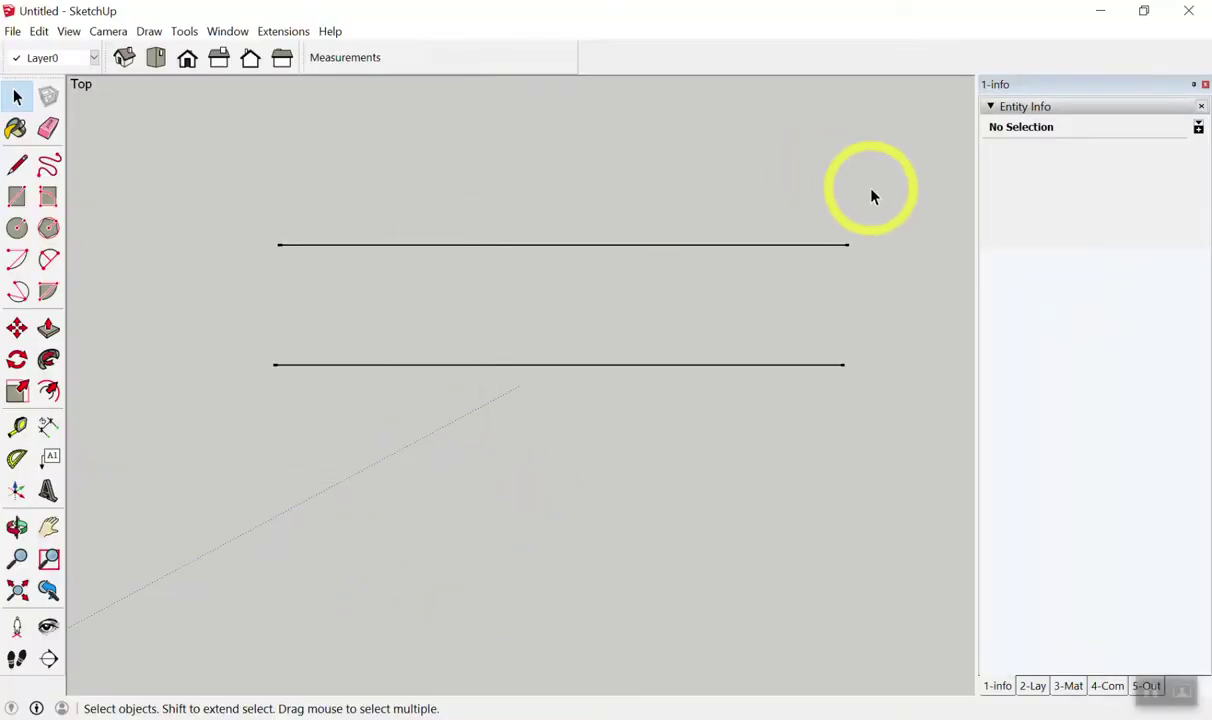
drag(878, 185, 583, 465)
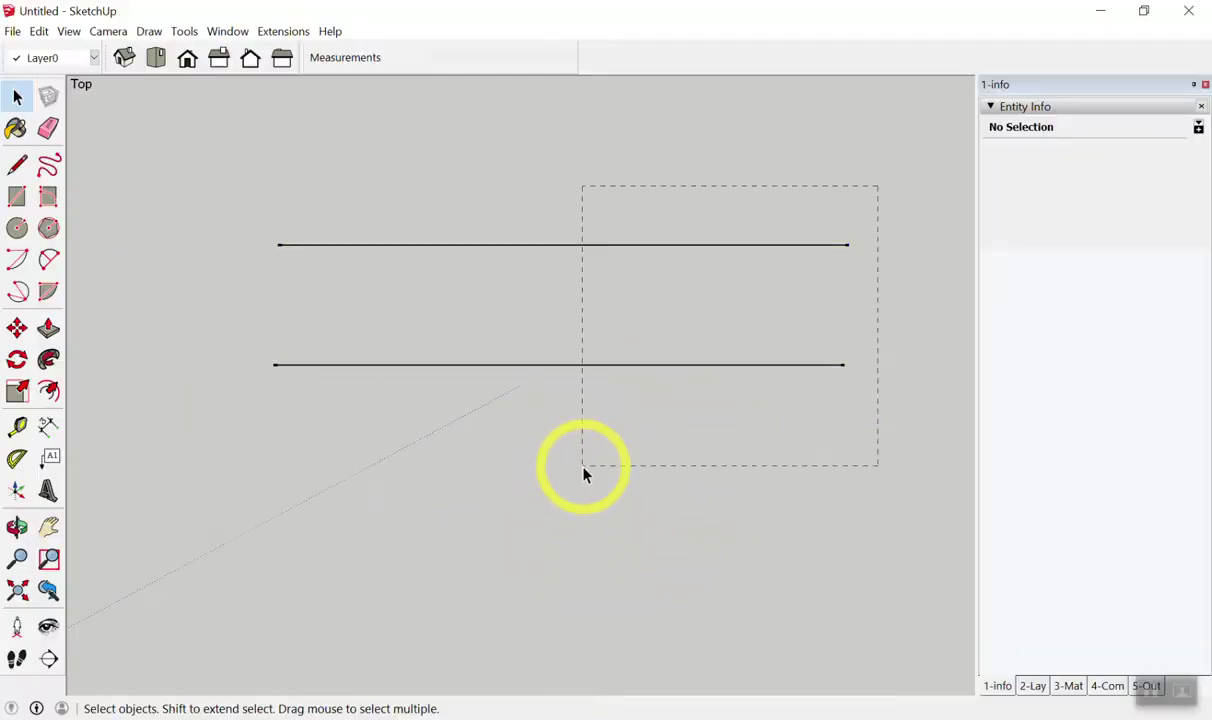
drag(585, 478, 586, 474)
click(600, 466)
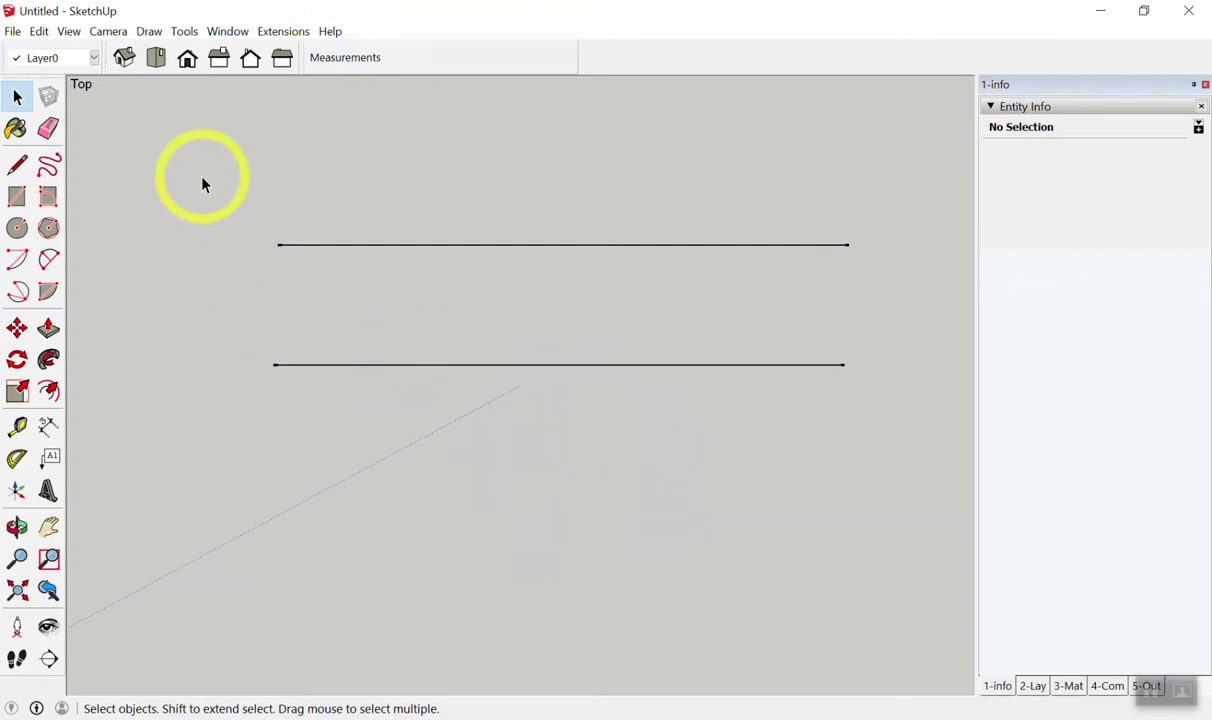
drag(933, 181, 785, 392)
drag(896, 170, 766, 452)
mouse_move(918, 168)
mouse_down()
mouse_move(897, 208)
mouse_move(835, 262)
mouse_up()
drag(925, 211, 784, 460)
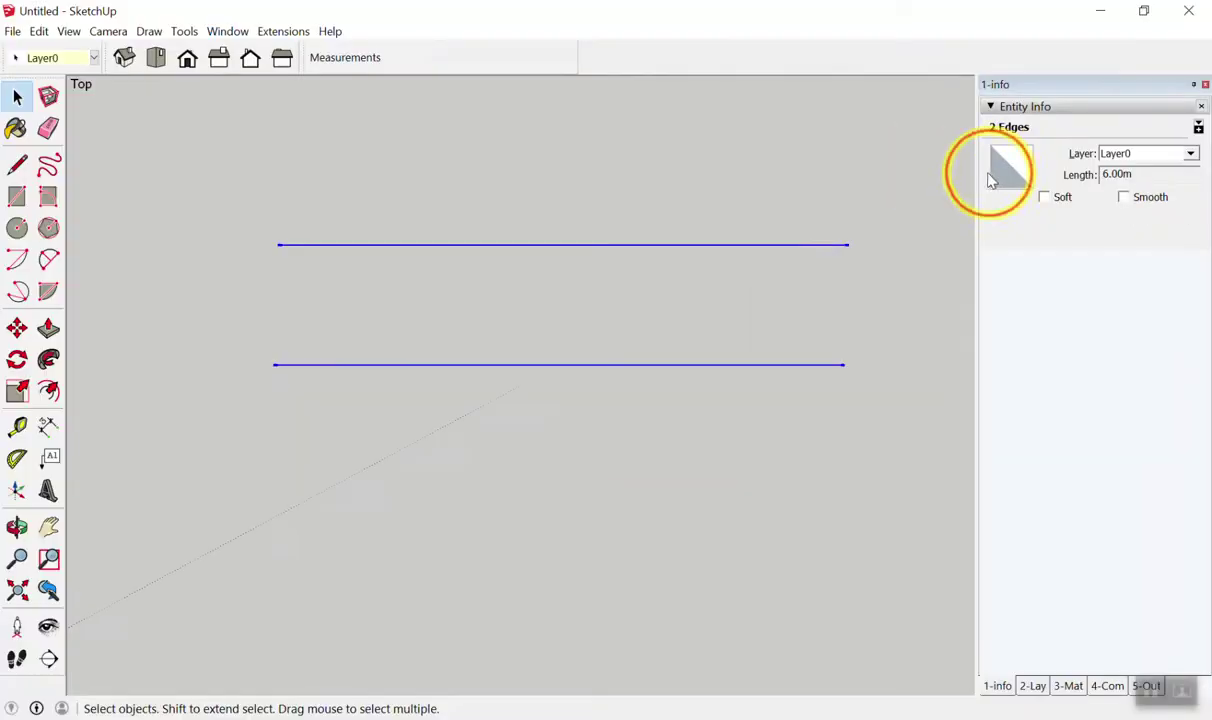
drag(878, 173, 783, 308)
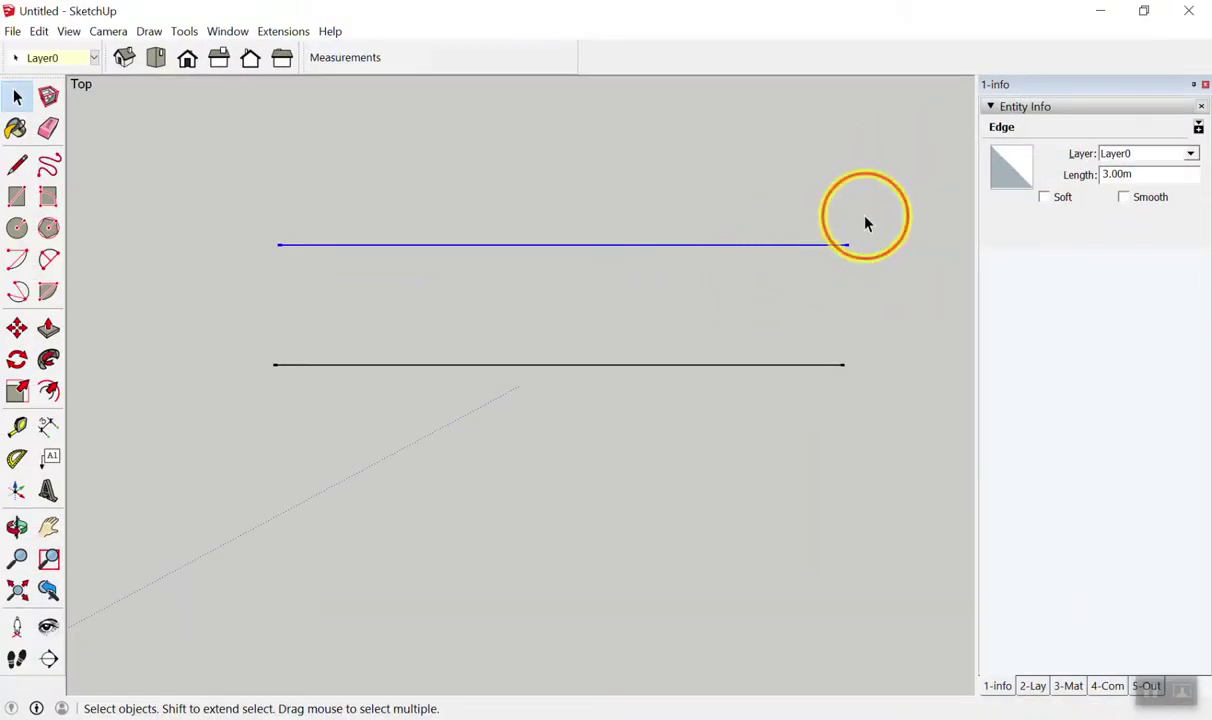
drag(876, 203, 725, 433)
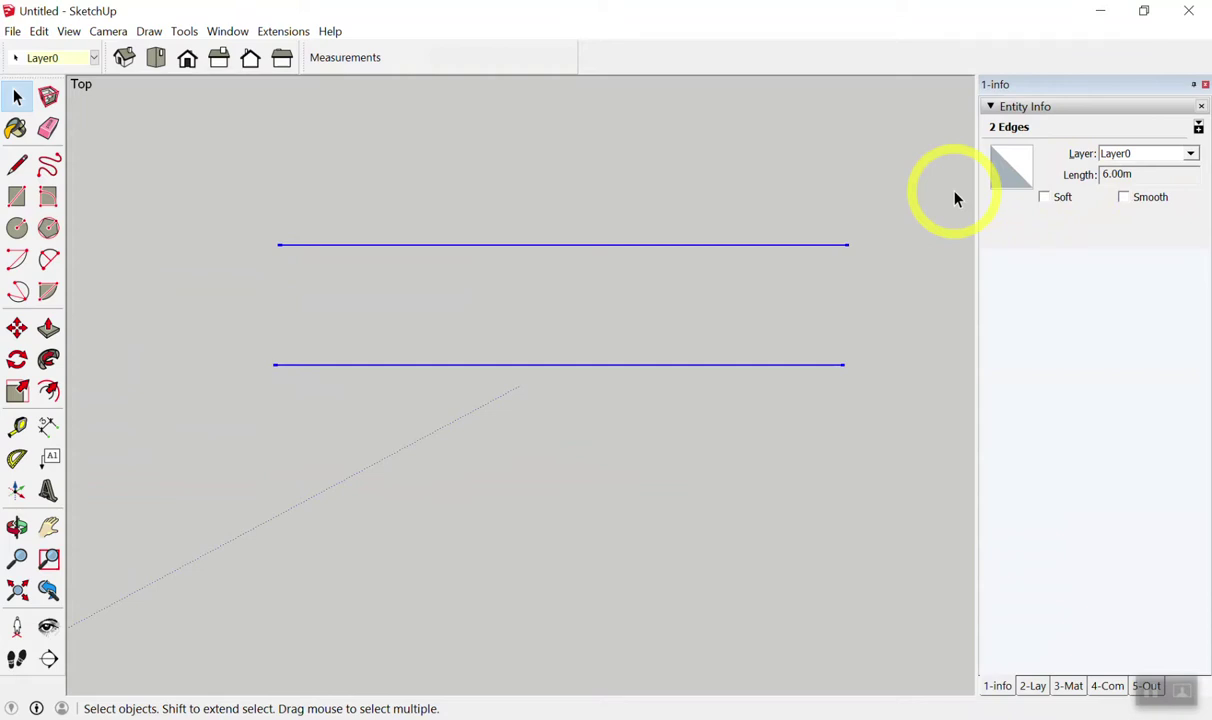
scroll(630, 343, down, 2)
scroll(560, 235, down, 2)
scroll(548, 200, up, 2)
click(548, 200)
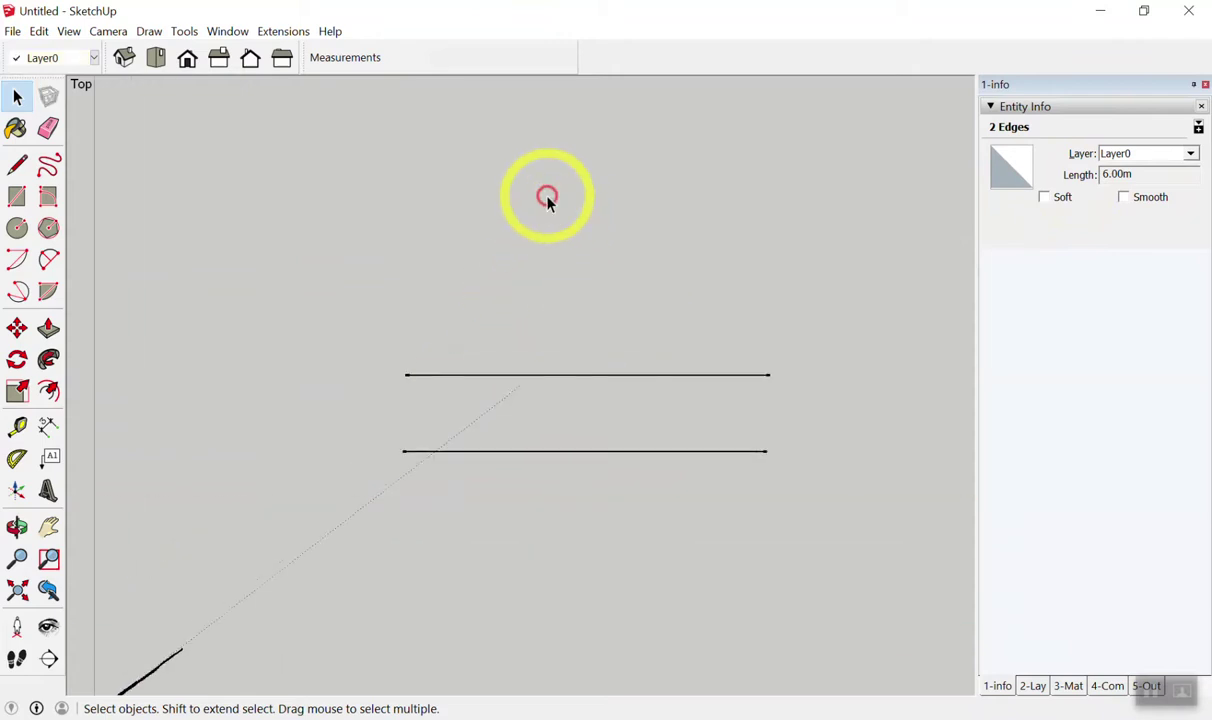
scroll(548, 200, up, 1)
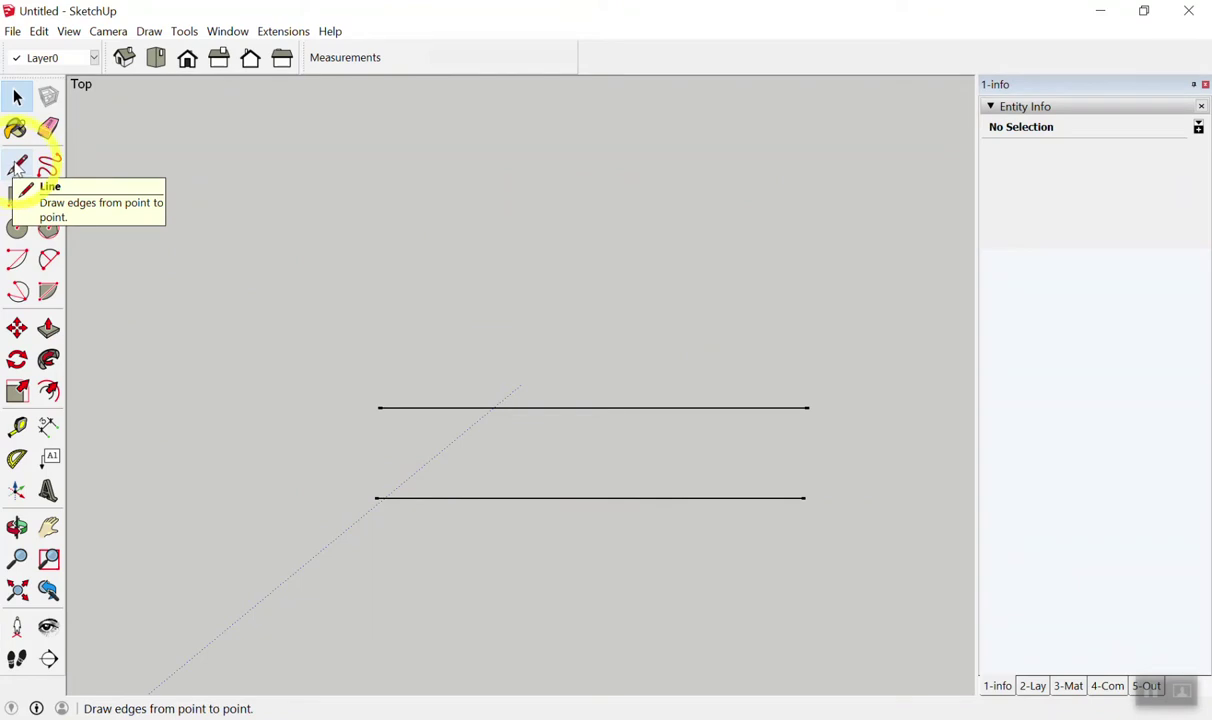
Draw a closed triangle with the Line tool, then undo it to start over.
scroll(150, 240, down, 1)
scroll(763, 279, up, 1)
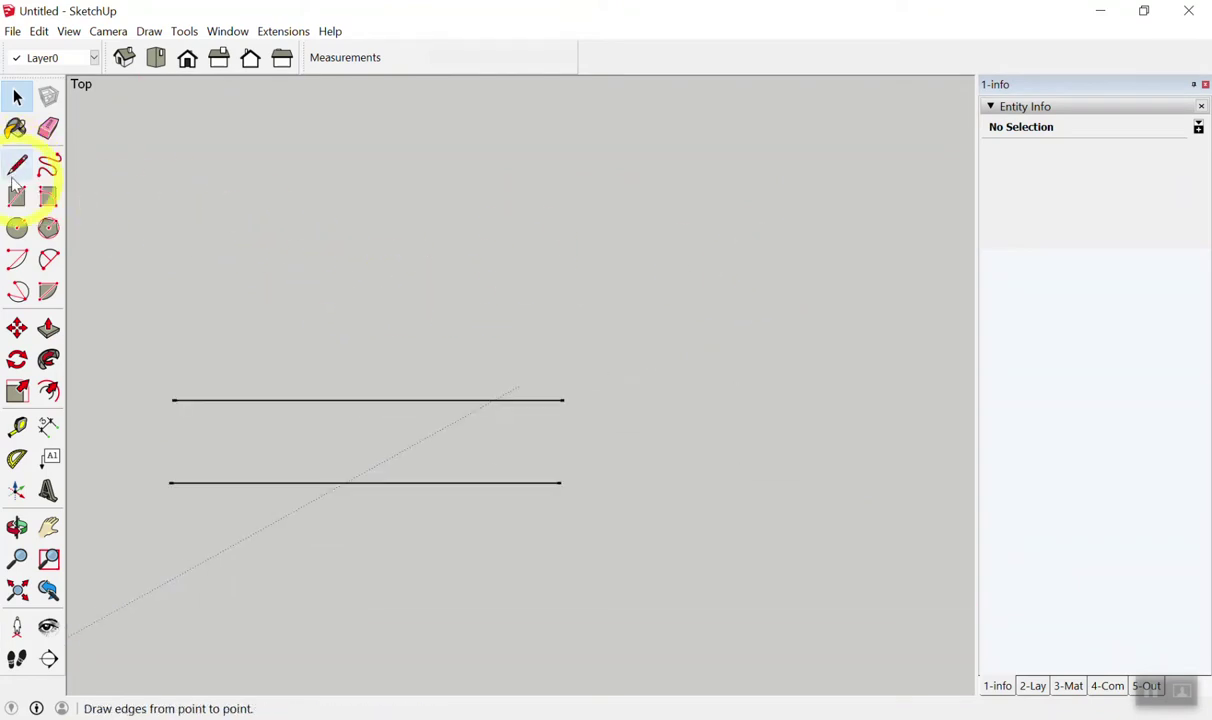
click(14, 167)
click(166, 338)
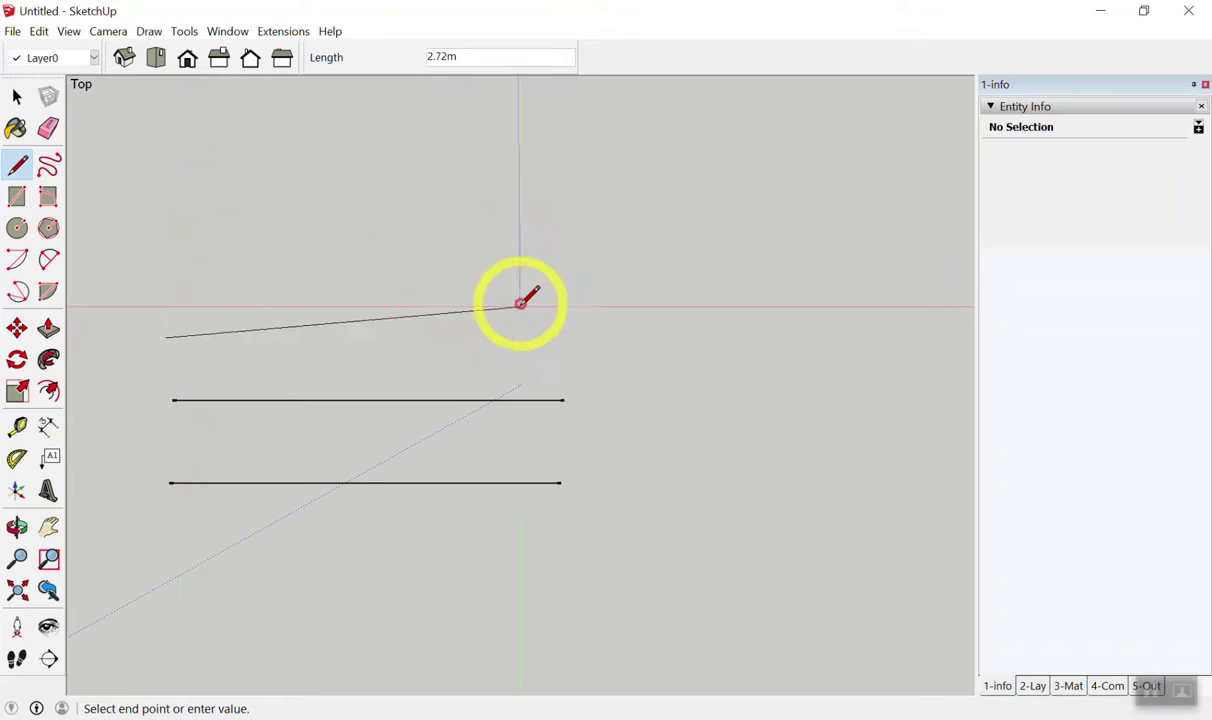
click(550, 338)
click(417, 110)
click(166, 337)
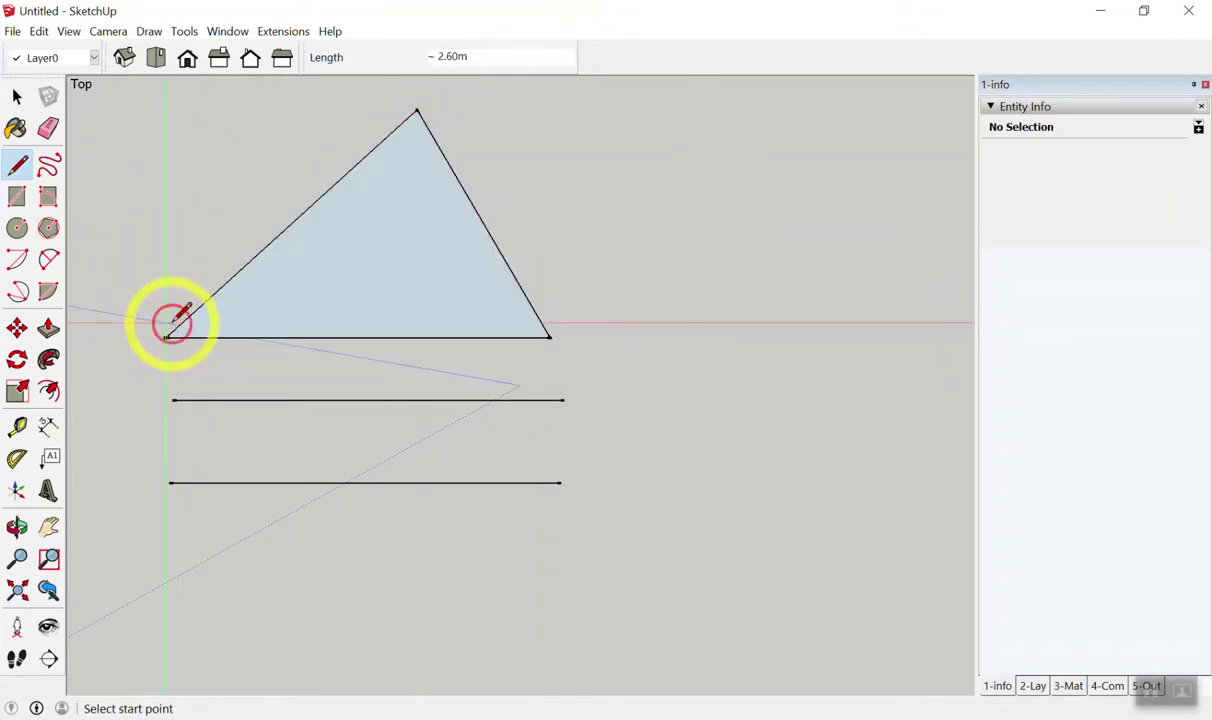
key(ctrl+z)
key(ctrl+z)
key(ctrl+z)
Redraw the triangle from base to apex and close it, forming a filled face.
click(188, 344)
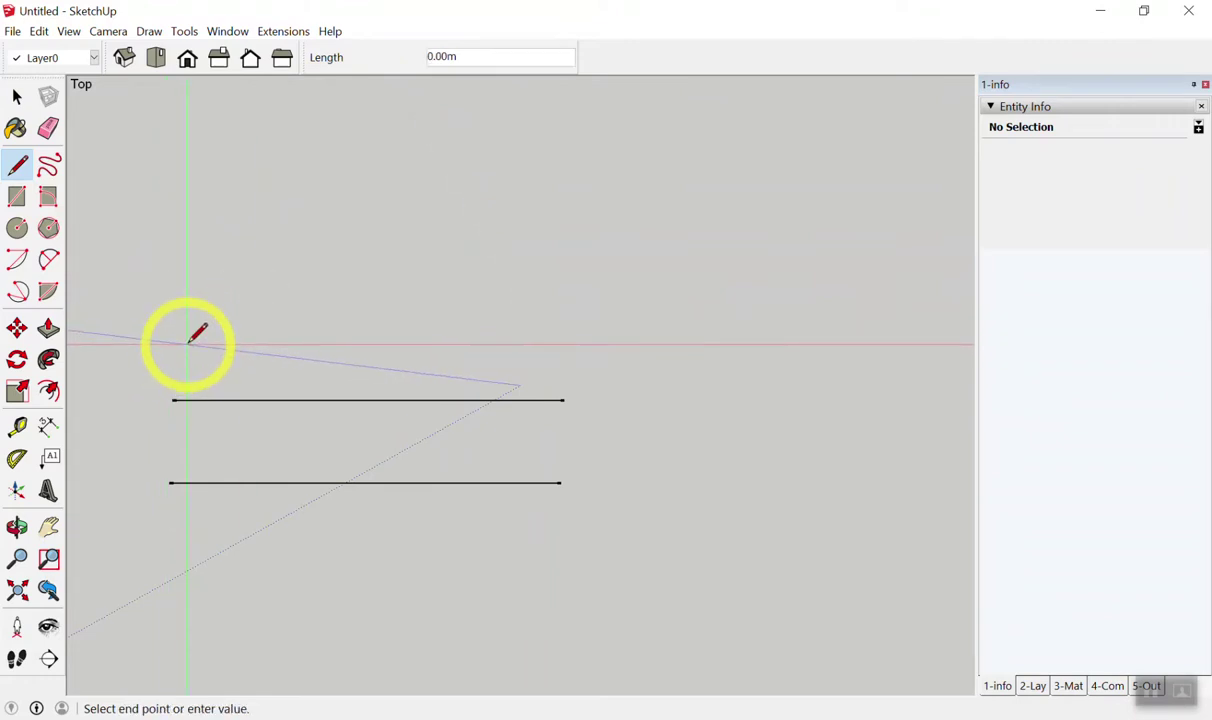
click(566, 344)
click(481, 110)
click(189, 344)
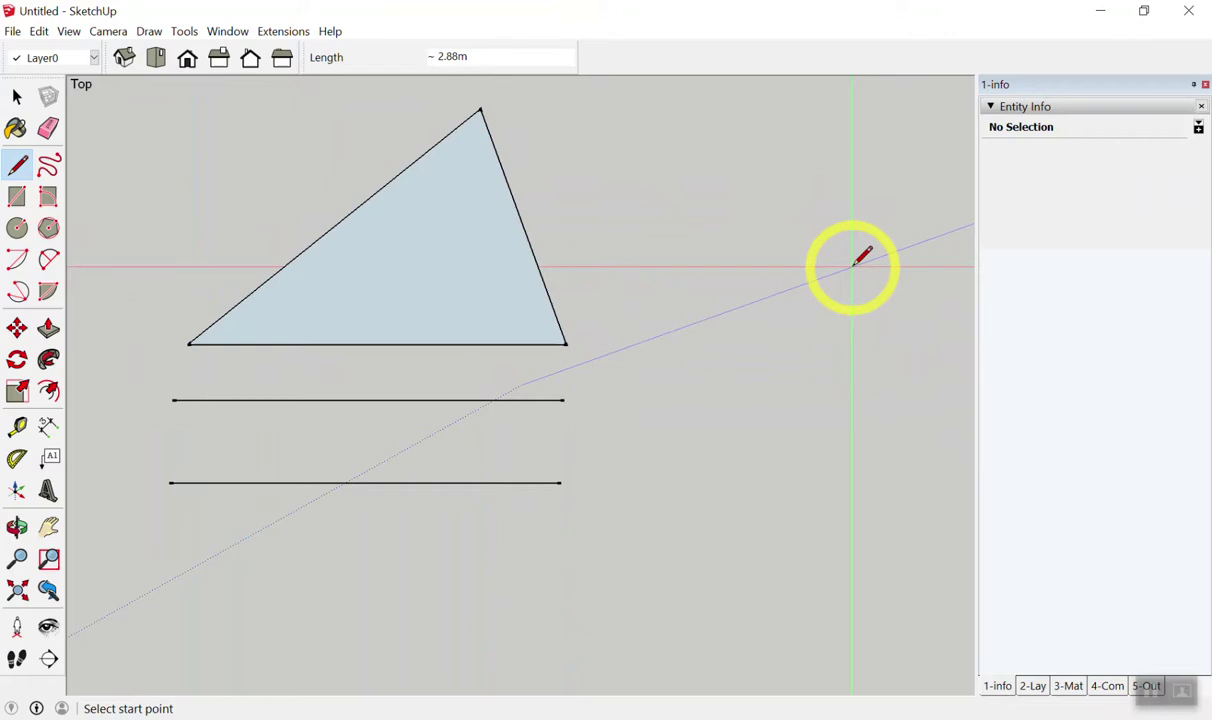
key(space)
Select the triangle's face to read its 2.62 m² area.
scroll(343, 273, up, 1)
scroll(600, 305, down, 1)
scroll(416, 140, up, 3)
scroll(538, 173, down, 1)
scroll(400, 92, up, 1)
scroll(578, 232, up, 2)
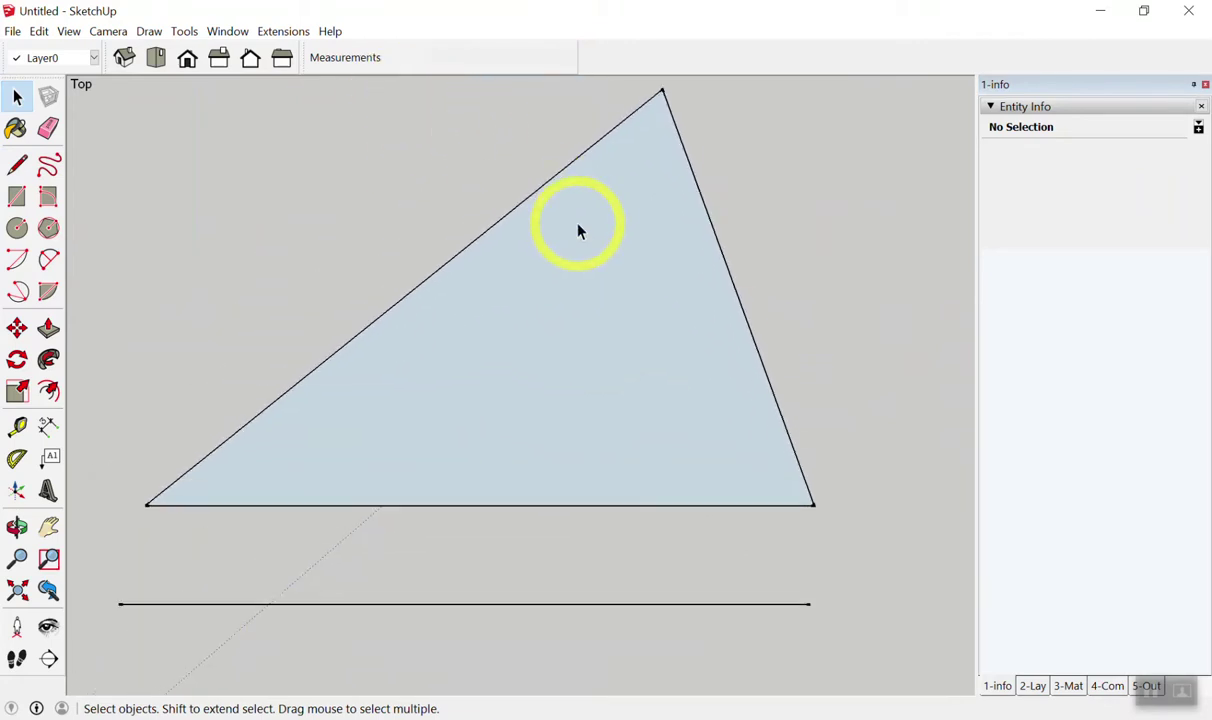
click(568, 278)
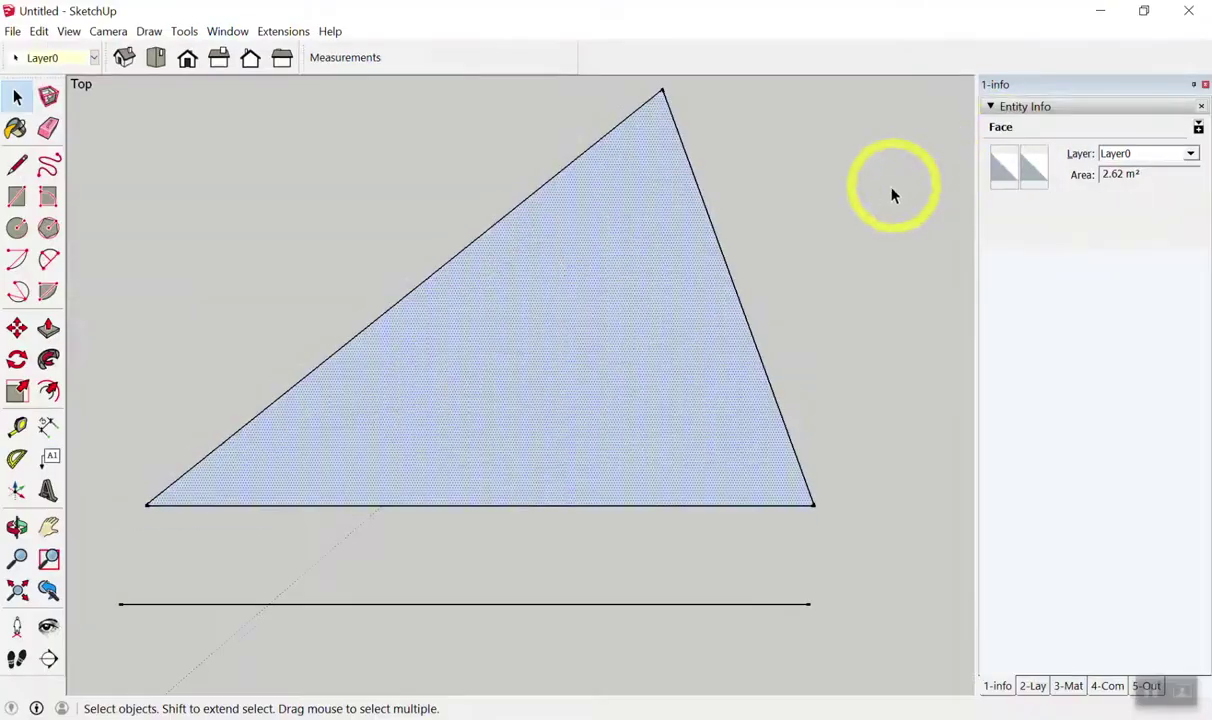
Select the triangle's right edge to check its length, then clear the selection.
click(878, 198)
click(716, 230)
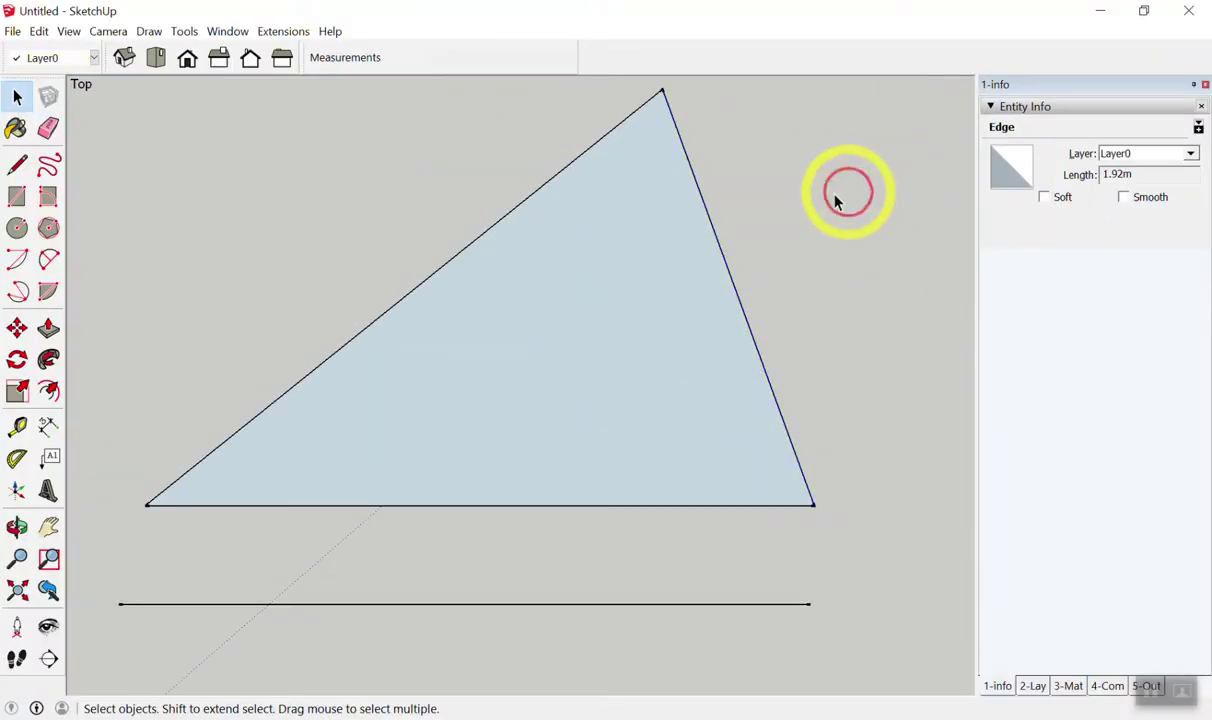
click(836, 200)
scroll(571, 303, down, 2)
scroll(617, 179, up, 1)
Crossing-select the whole triangle, then select only its 2.62 m² face.
drag(818, 140, 138, 530)
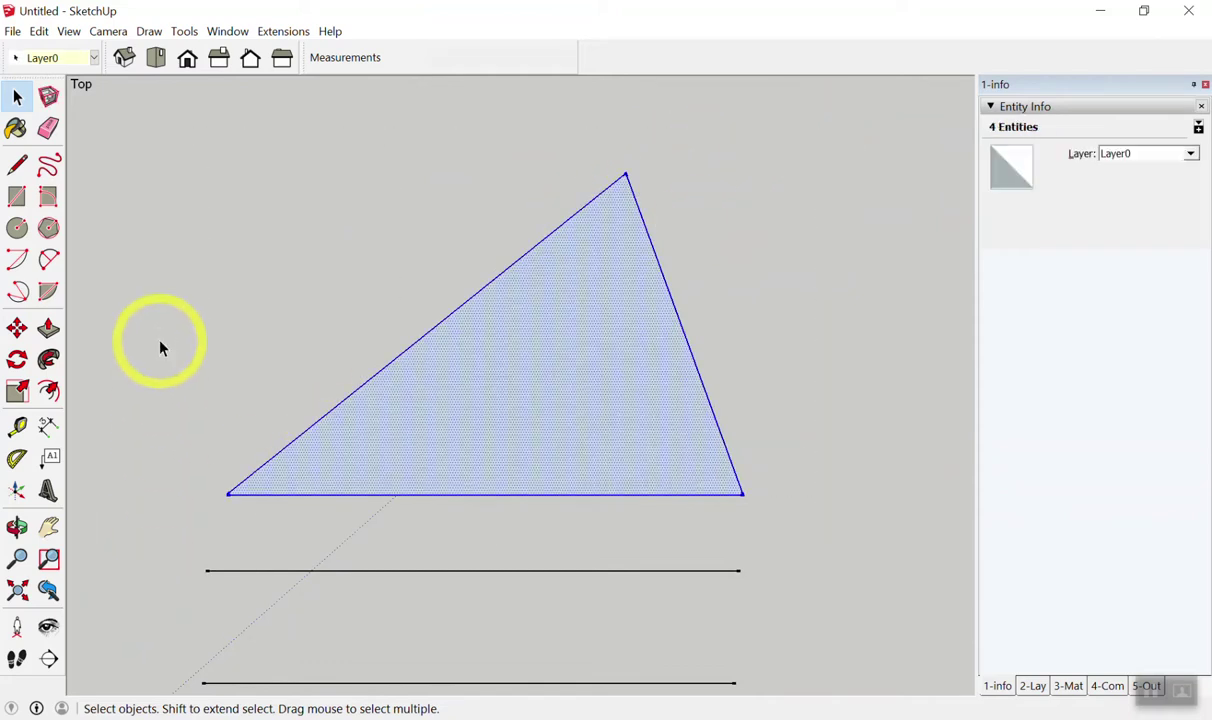
drag(771, 130, 254, 500)
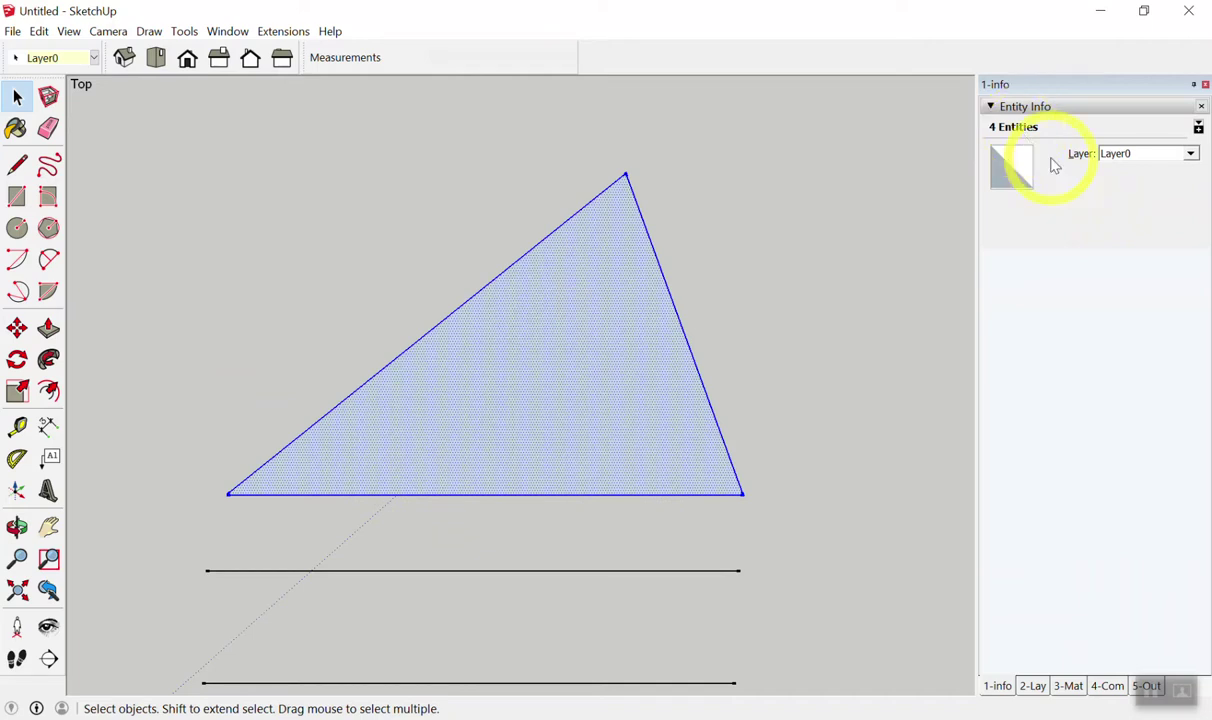
click(705, 205)
click(596, 283)
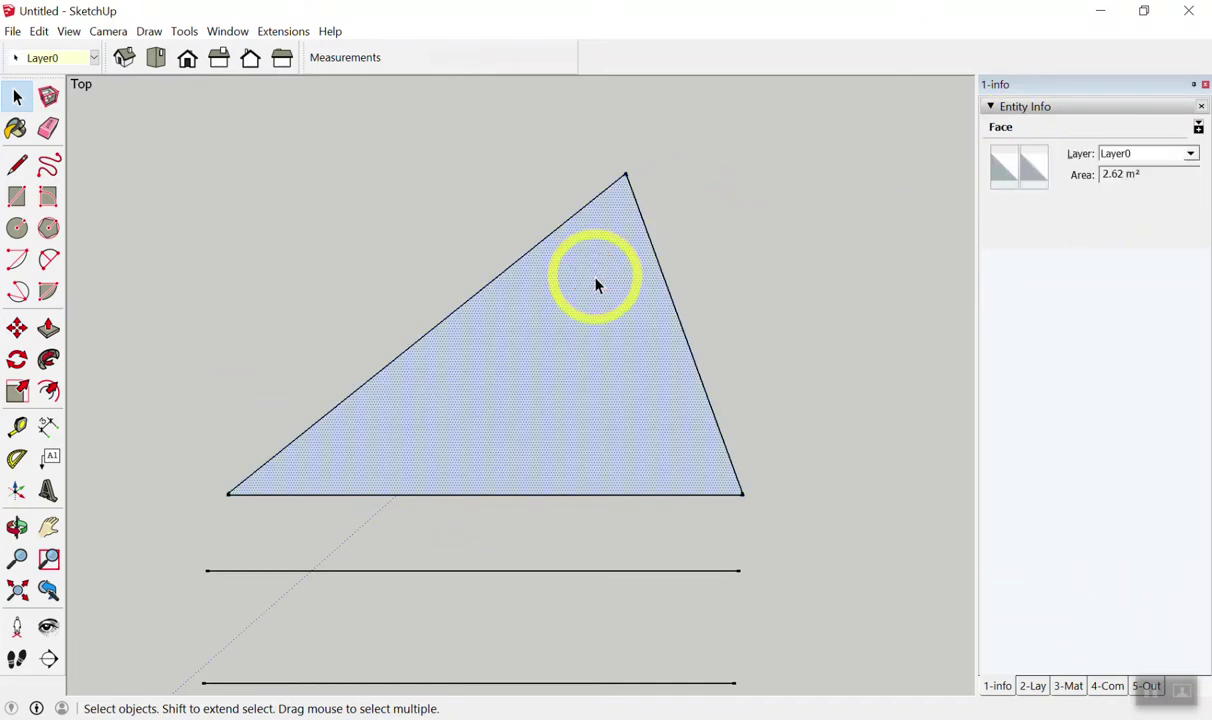
Delete the triangle's face, then box-select its three remaining outline edges (about 7.70m total).
right_click(563, 311)
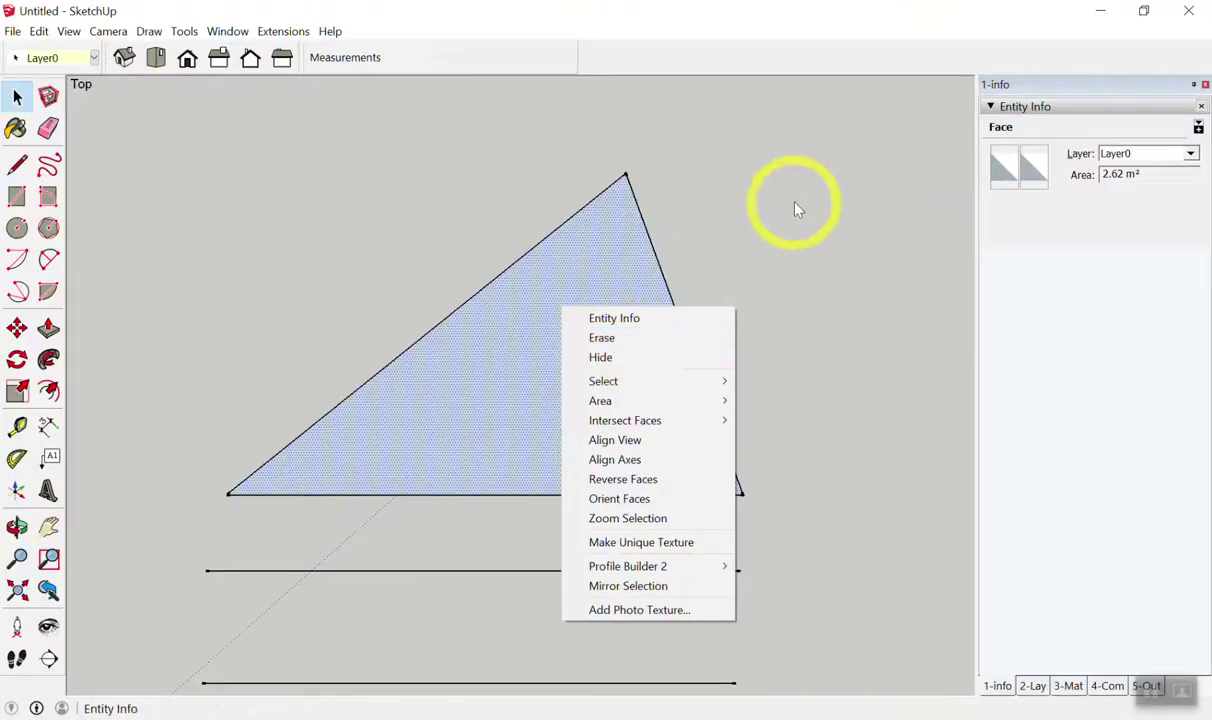
click(760, 195)
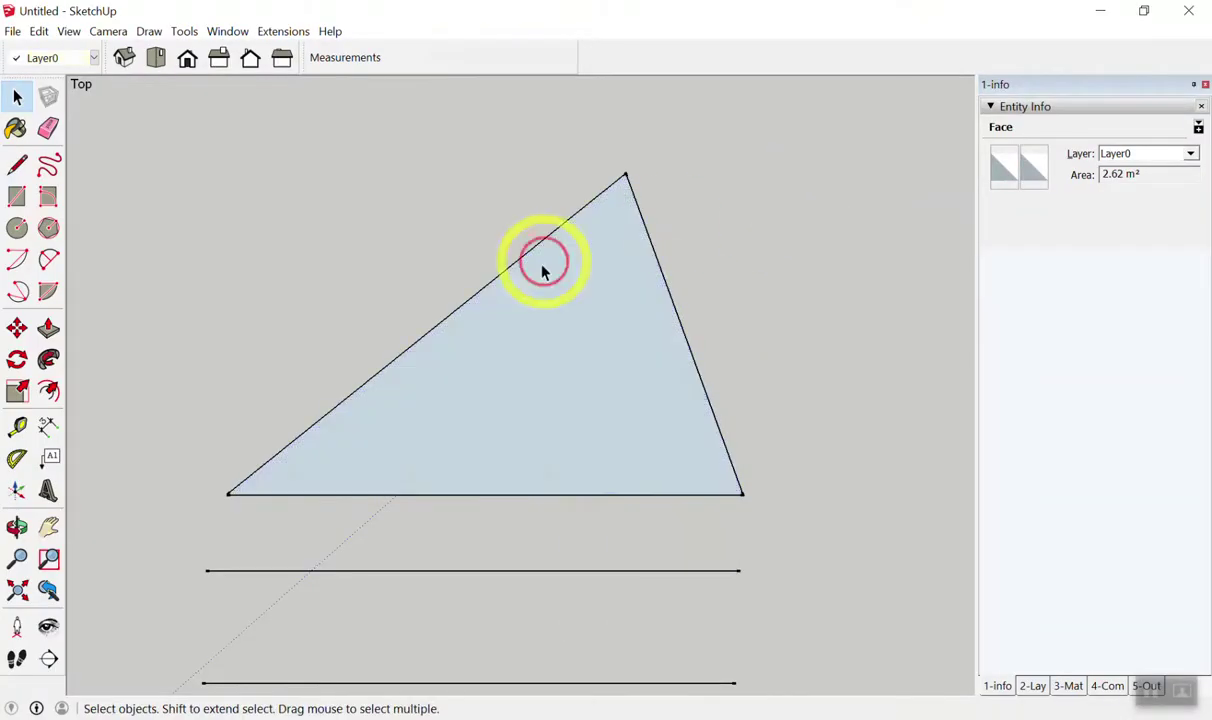
click(581, 308)
key(Delete)
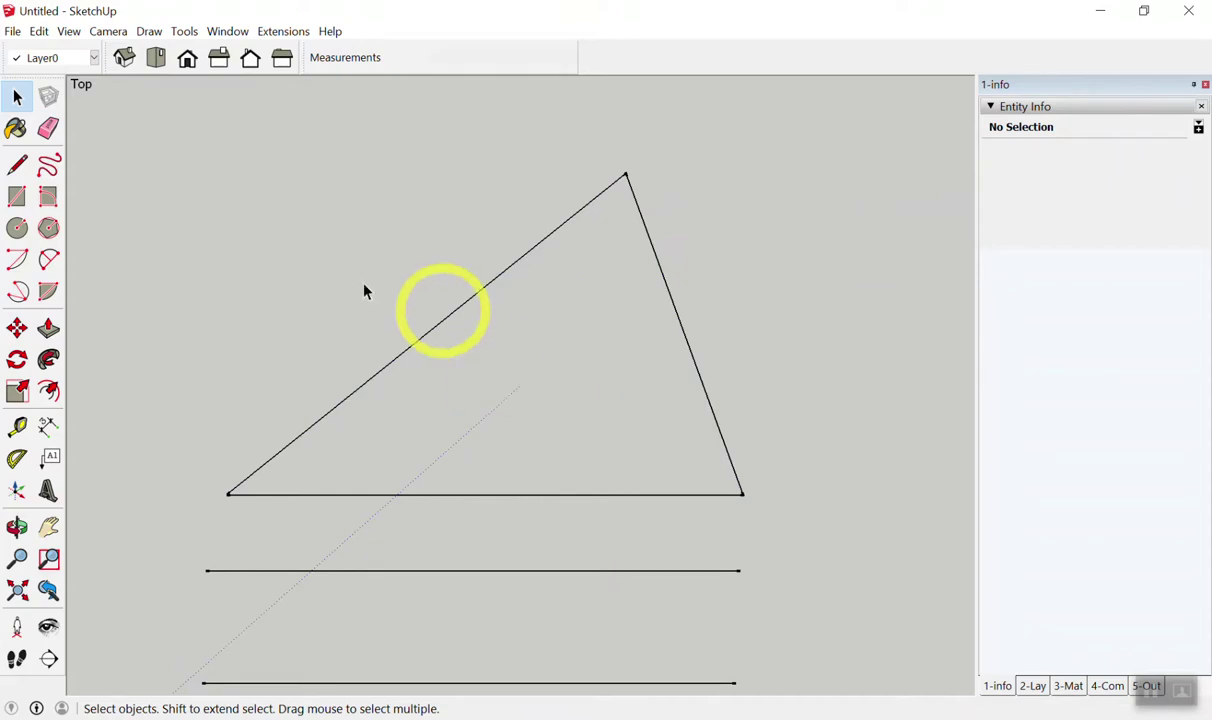
drag(207, 130, 787, 542)
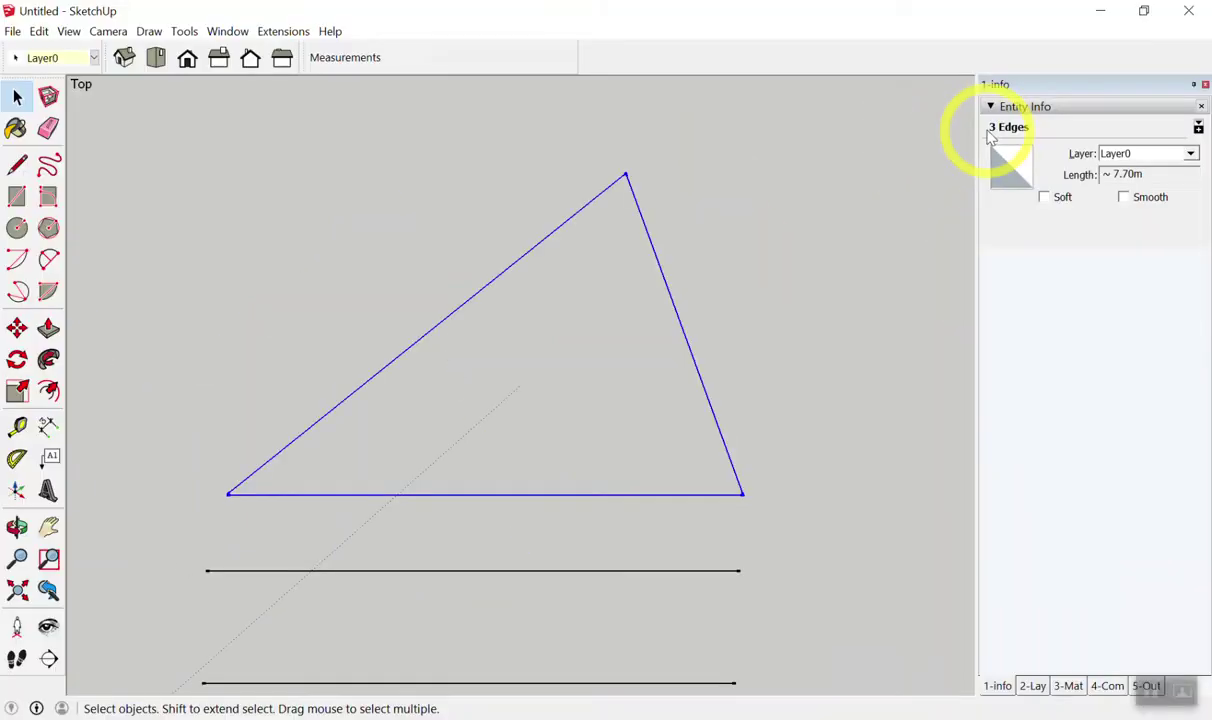
Retrace the triangle's base between its bottom corners to restore the face, then select the whole triangle.
click(673, 364)
key(l)
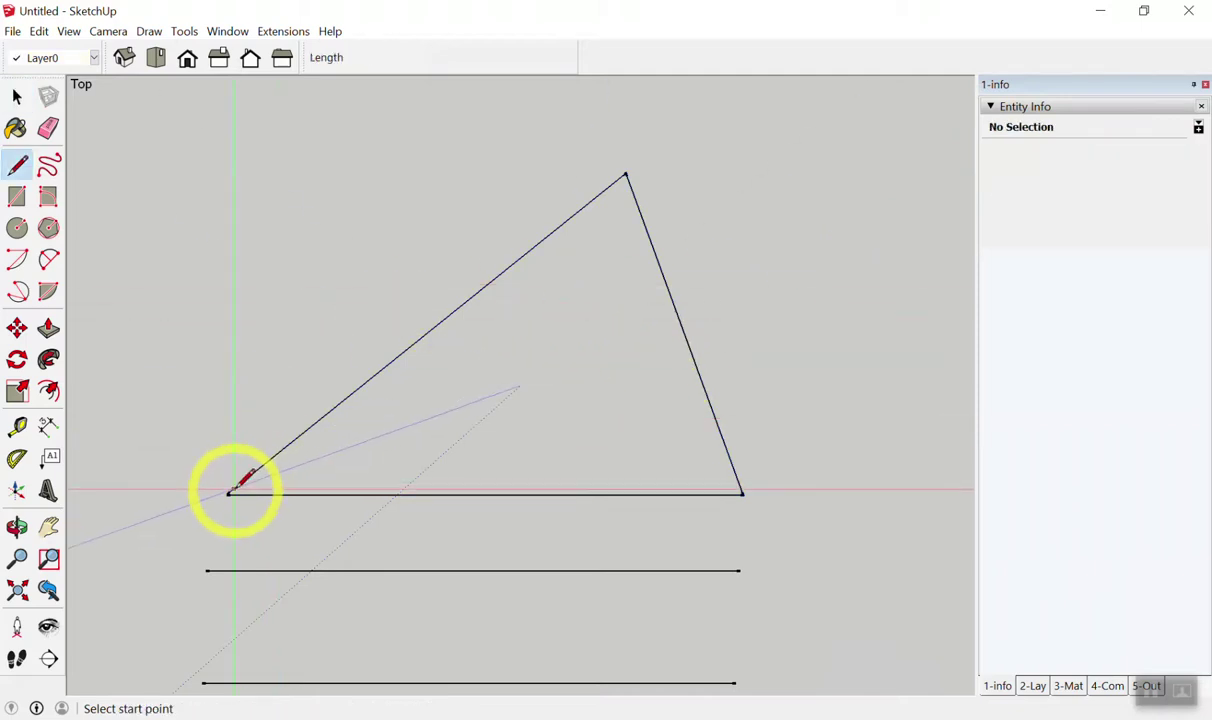
click(228, 493)
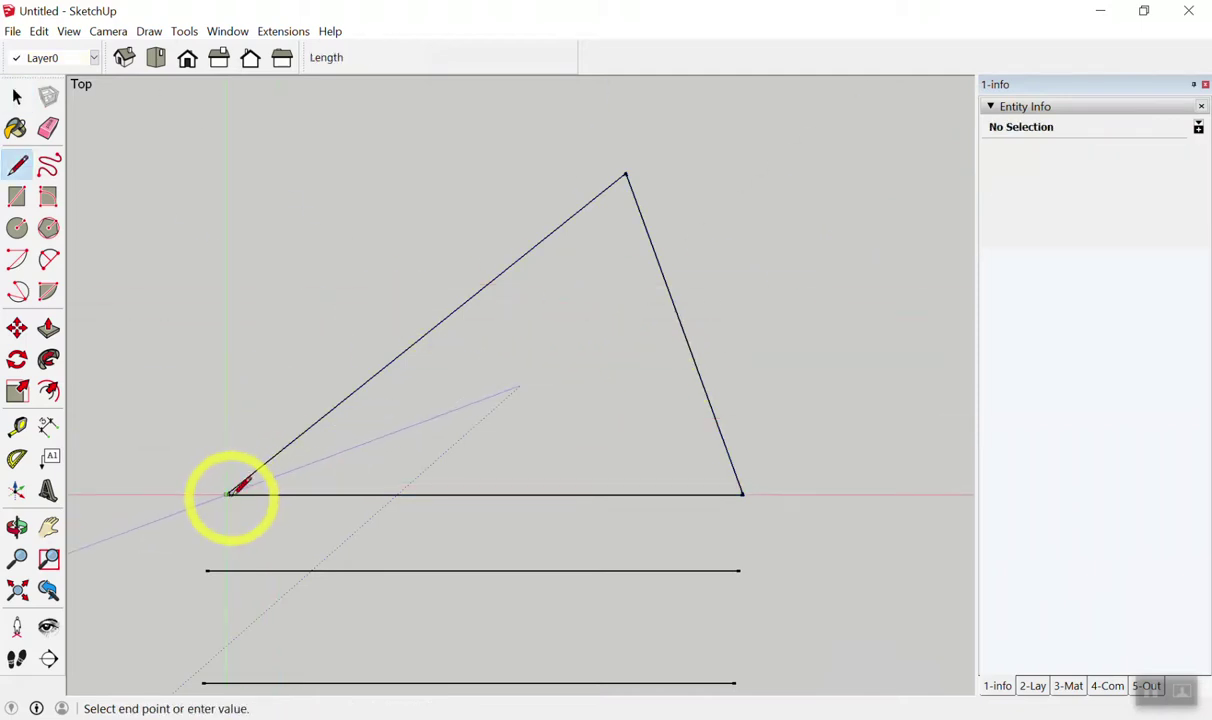
click(742, 493)
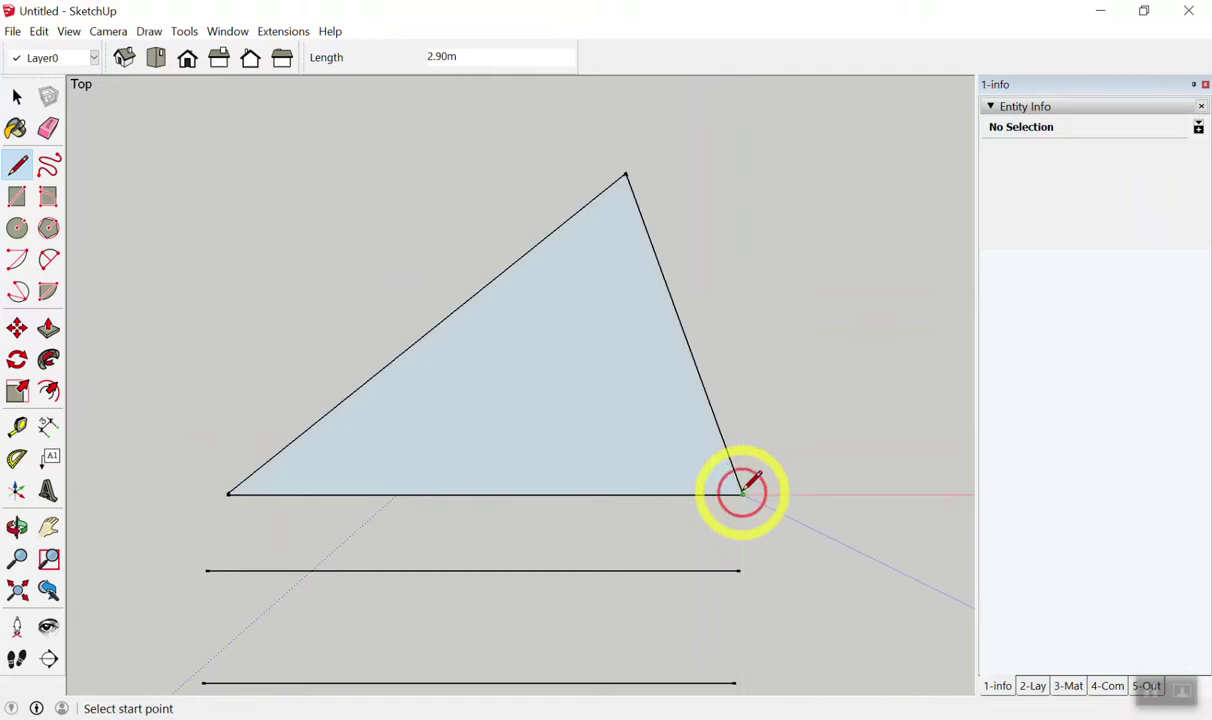
click(228, 493)
click(743, 492)
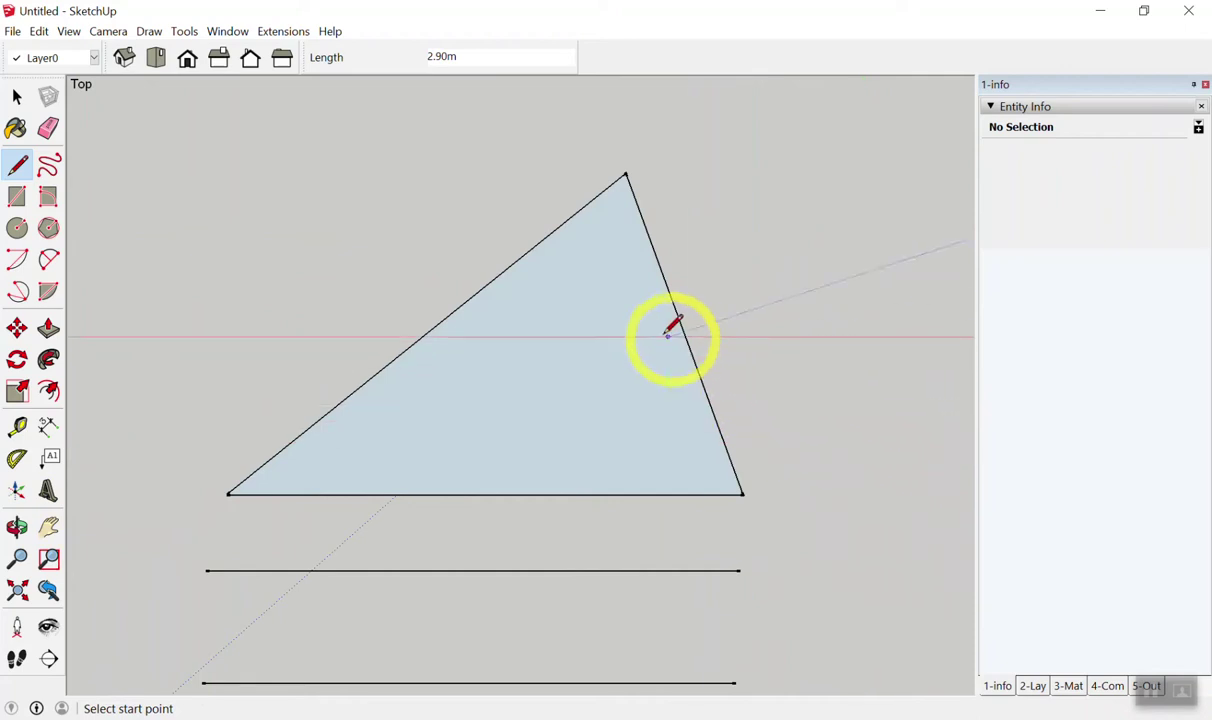
key(space)
drag(127, 118, 815, 527)
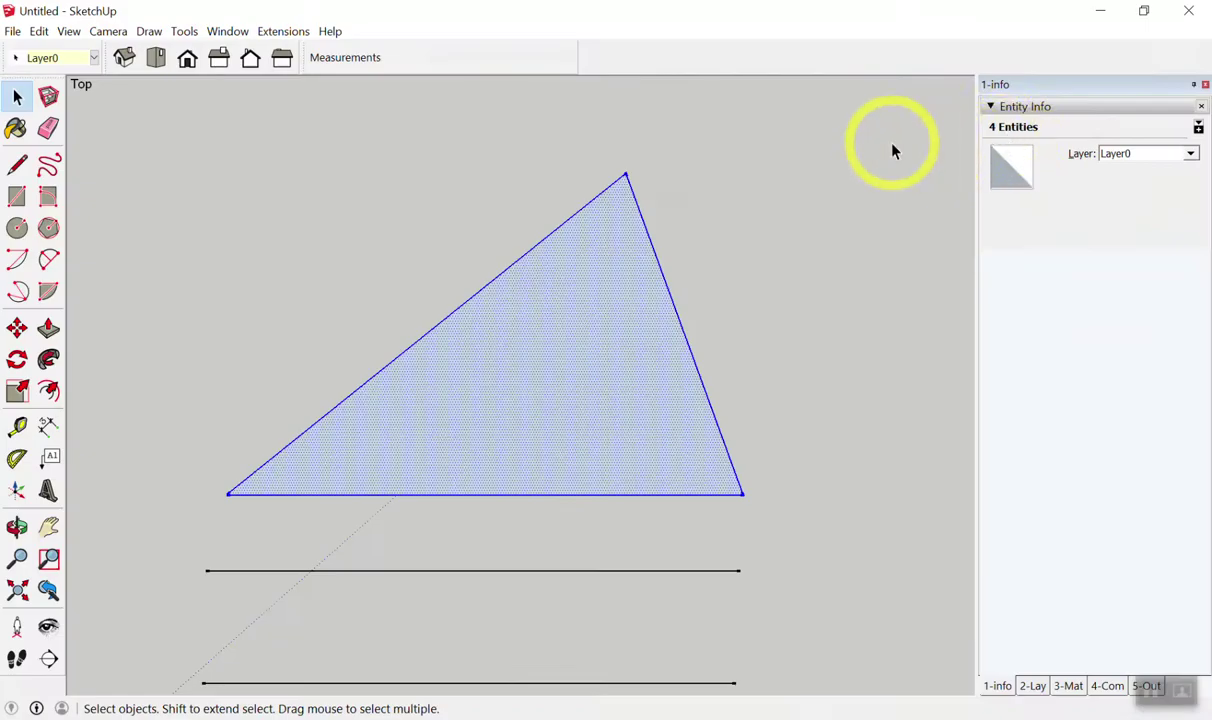
click(893, 150)
click(549, 287)
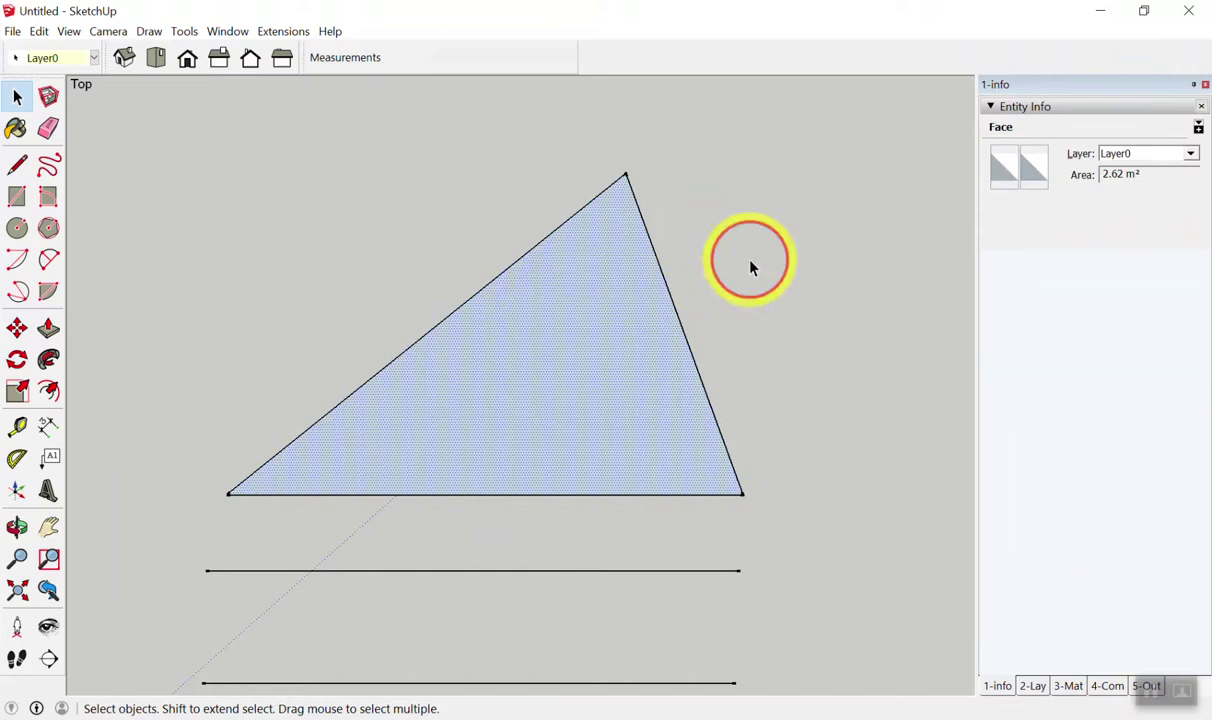
click(750, 267)
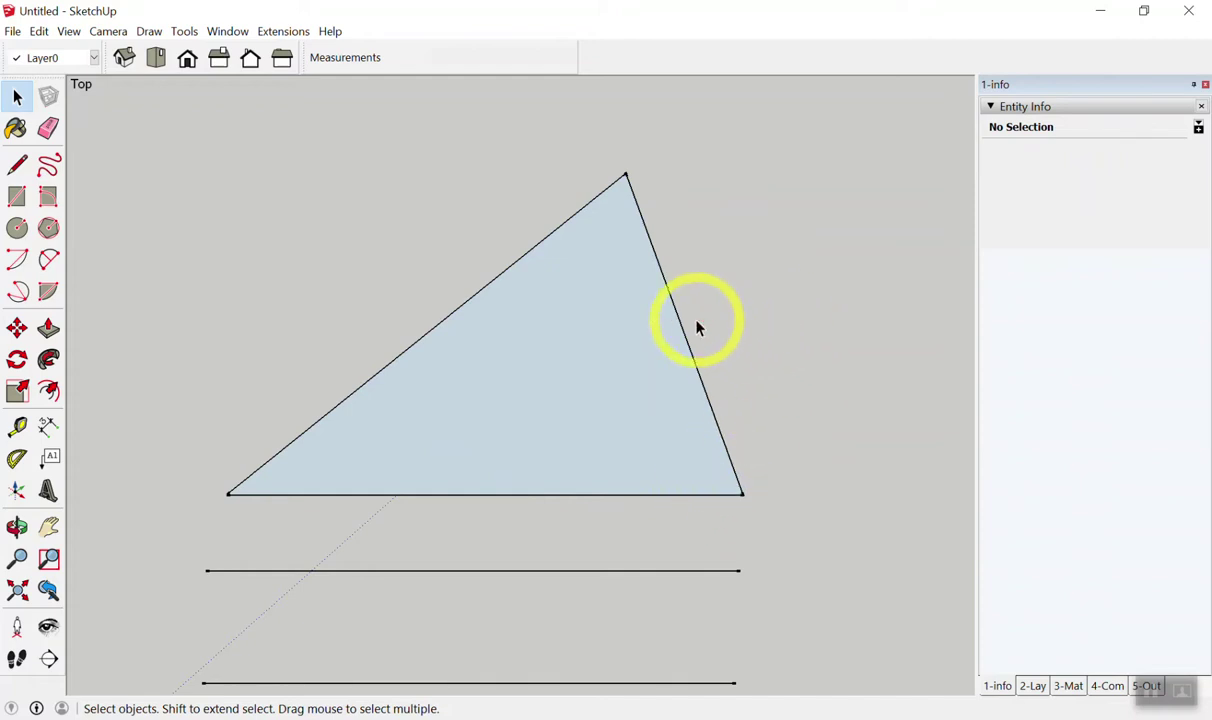
scroll(336, 178, down, 3)
scroll(474, 240, up, 3)
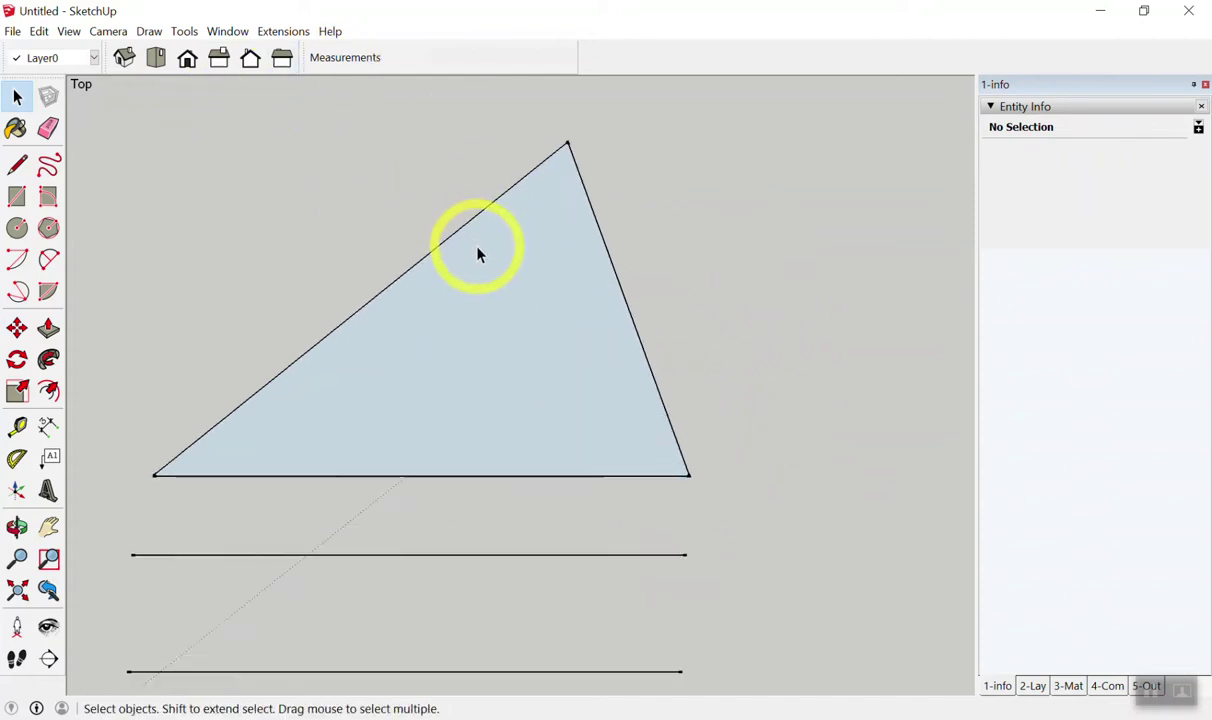
scroll(518, 262, up, 1)
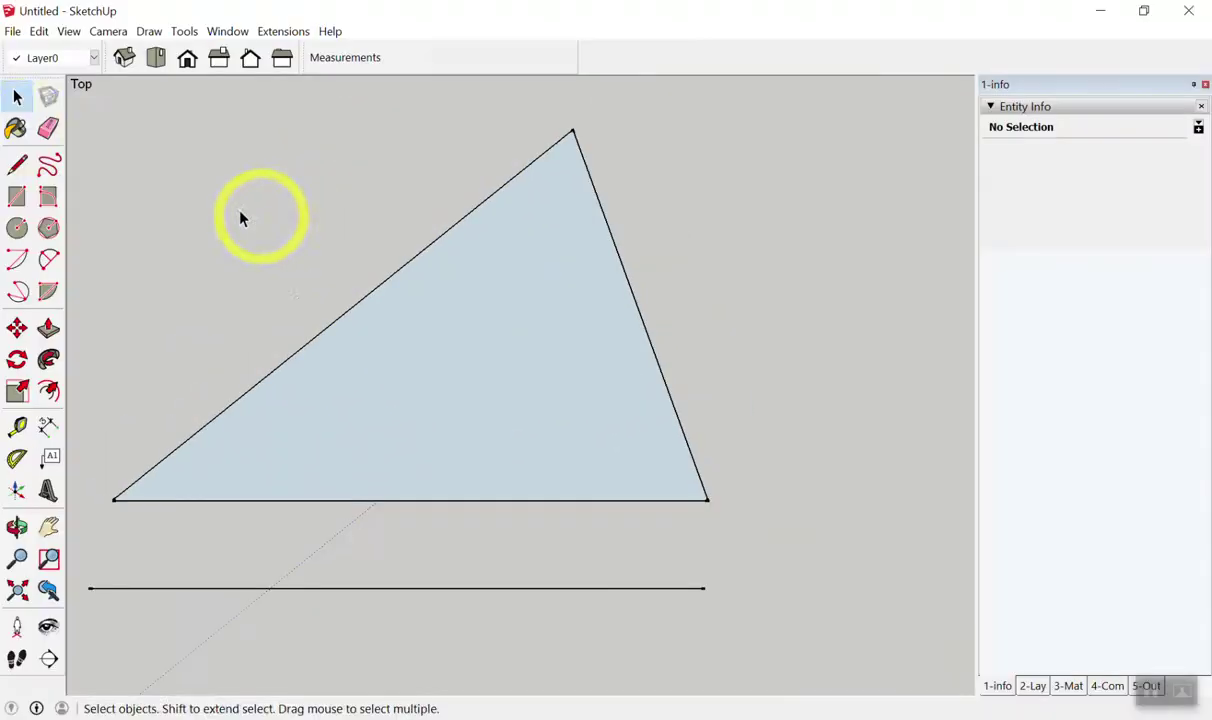
click(47, 127)
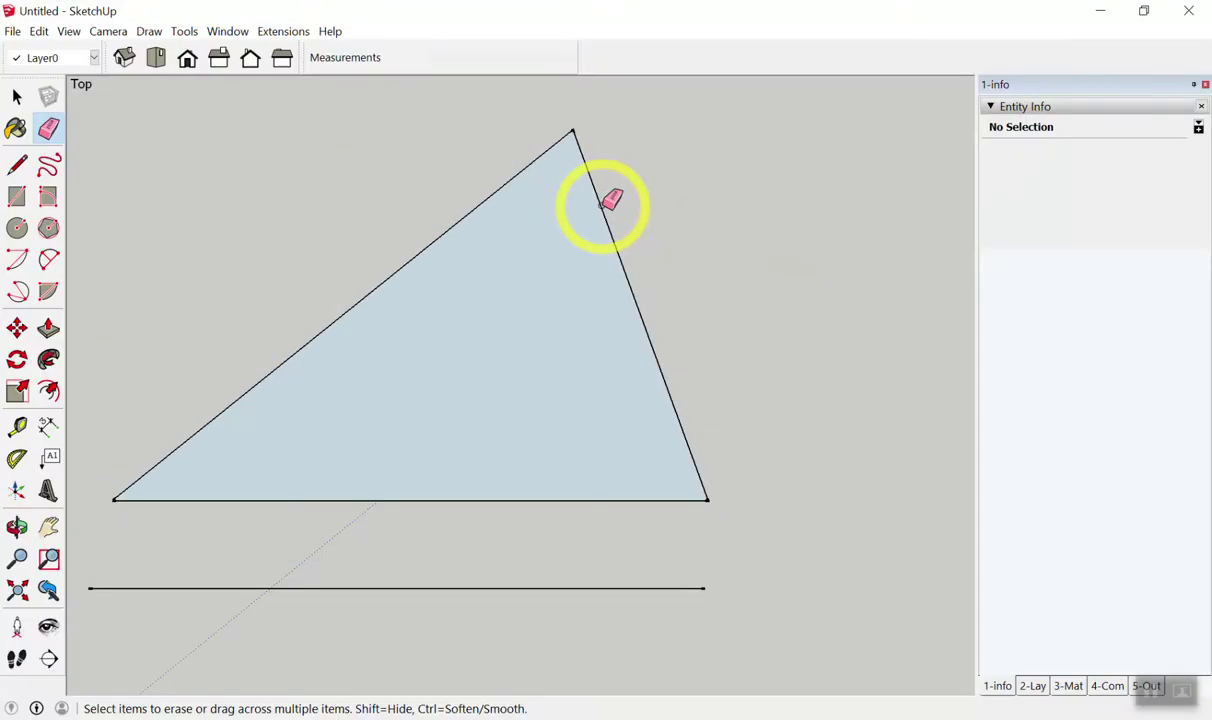
Erase the triangle's right edge, undo once, and erase it again.
click(603, 204)
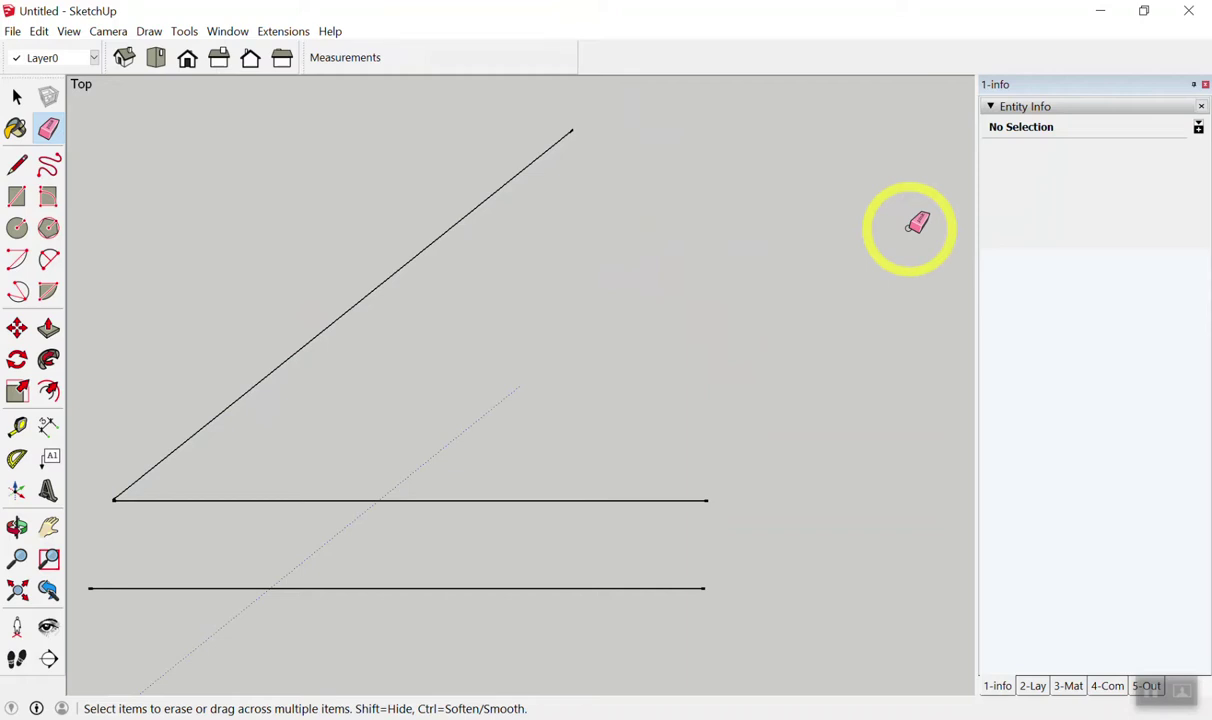
key(ctrl+z)
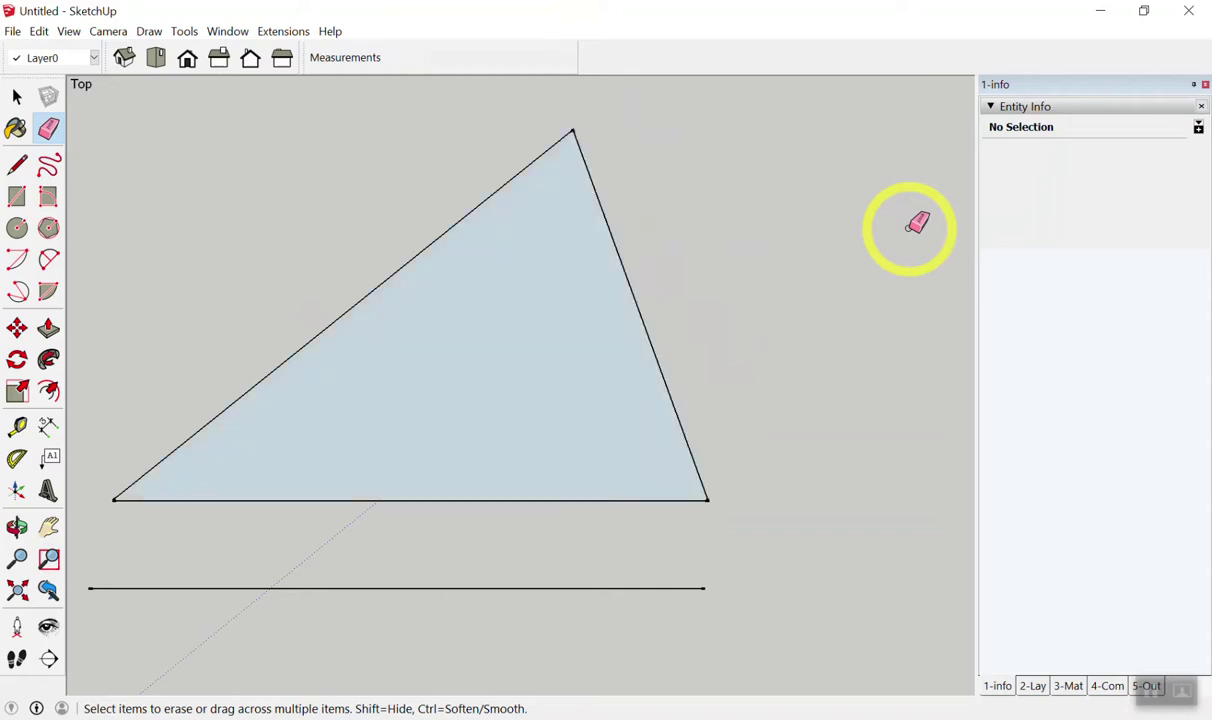
click(633, 272)
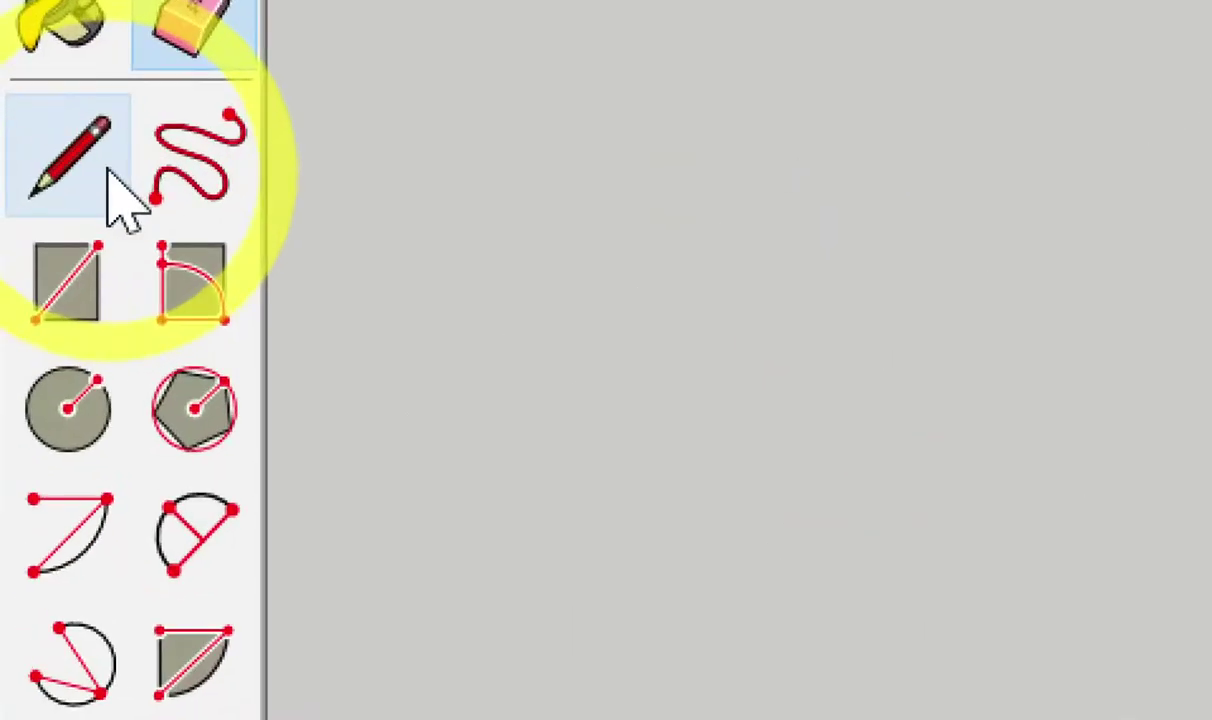
Redraw the edge from the top vertex to the bottom-right vertex, restoring the triangle's face.
click(18, 164)
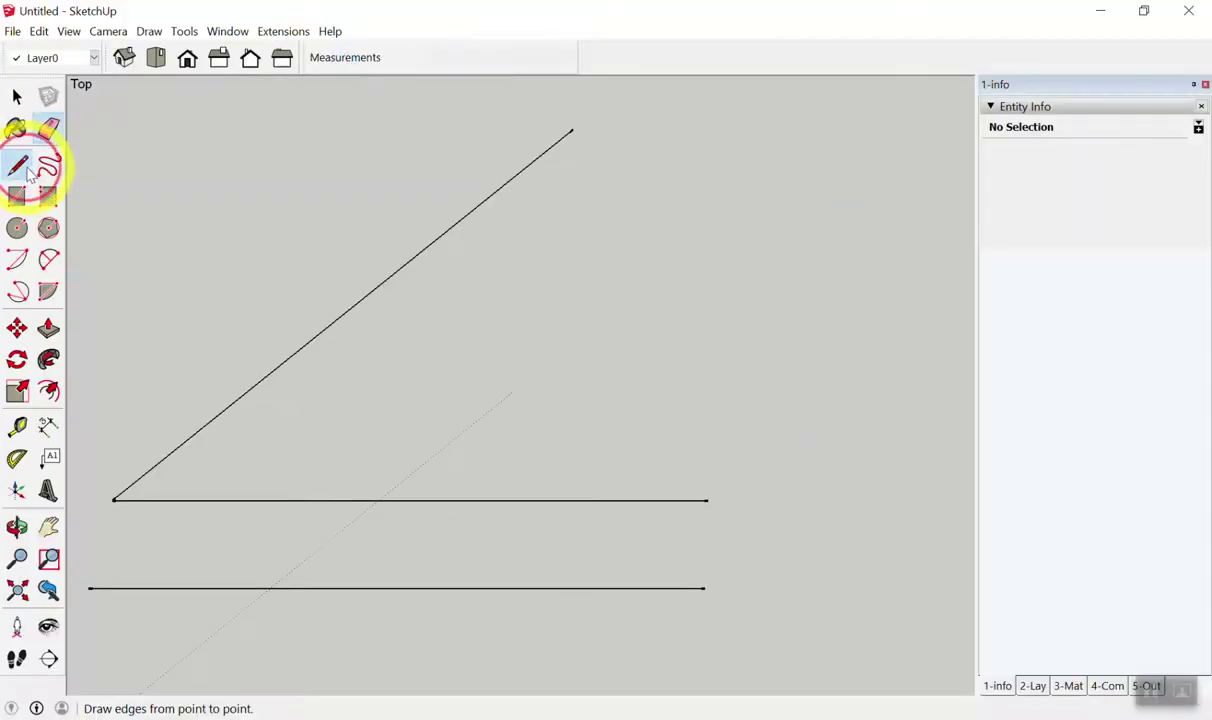
click(573, 129)
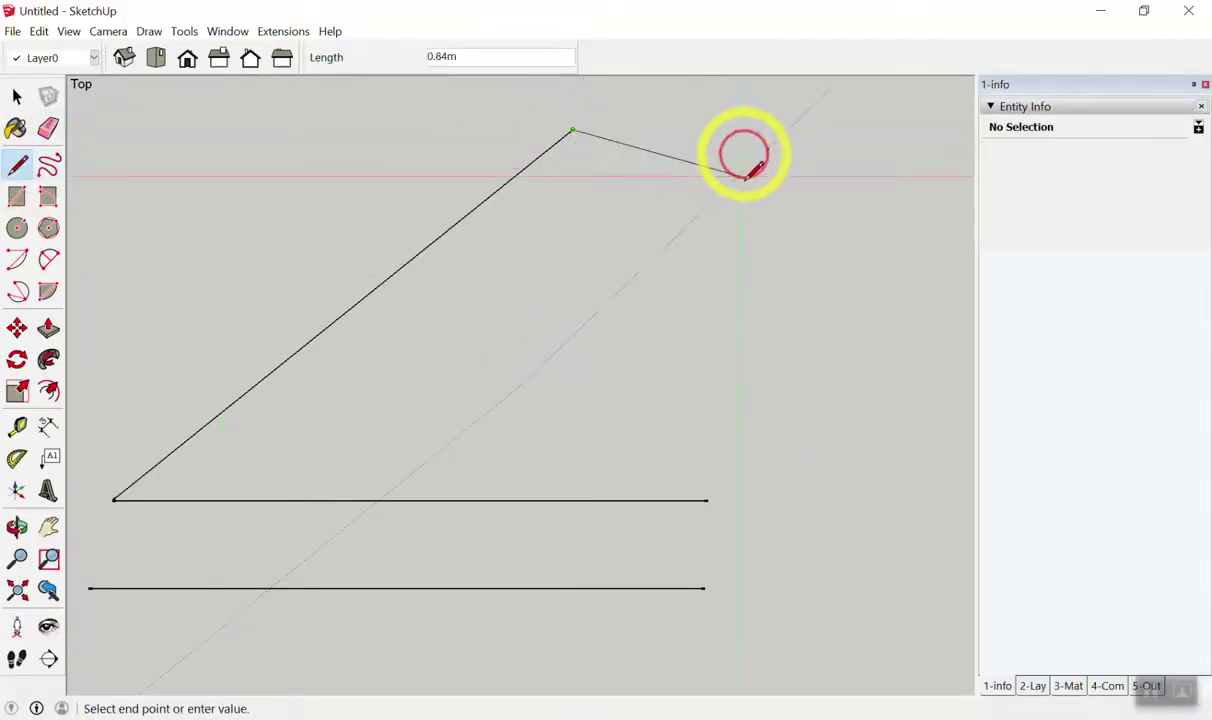
click(708, 500)
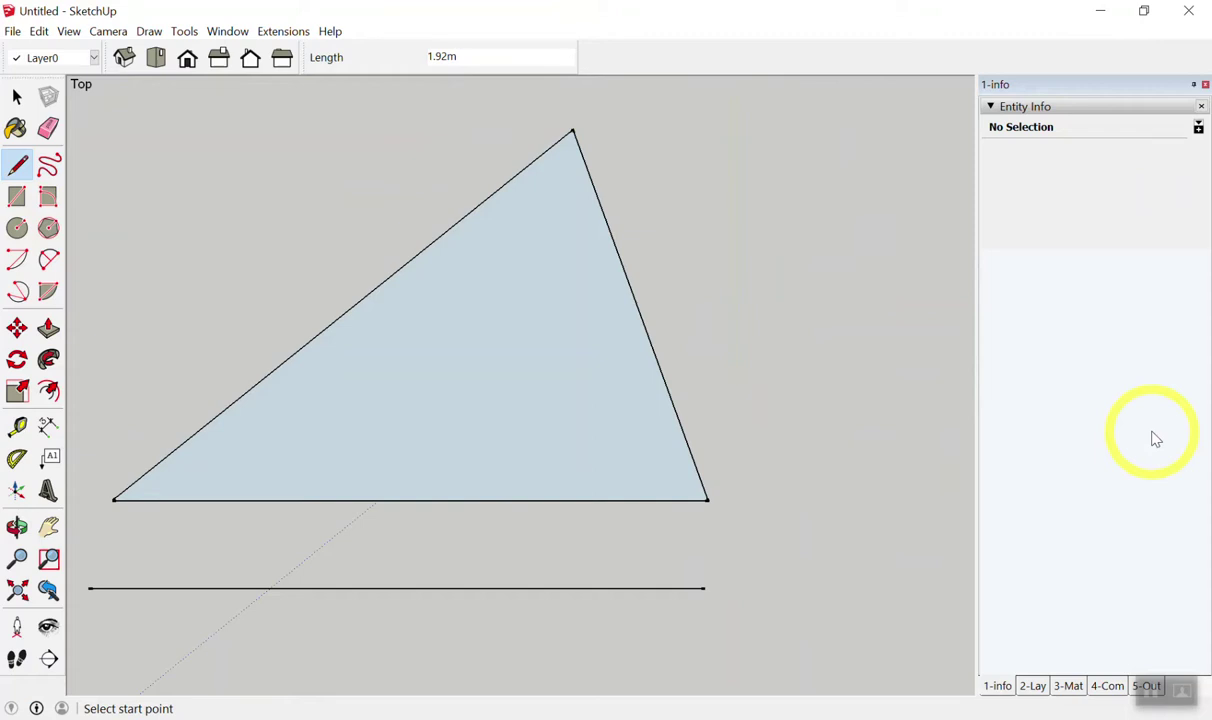
scroll(840, 440, down, 3)
scroll(565, 495, up, 3)
key(space)
scroll(592, 327, down, 1)
scroll(510, 450, up, 2)
scroll(441, 460, down, 1)
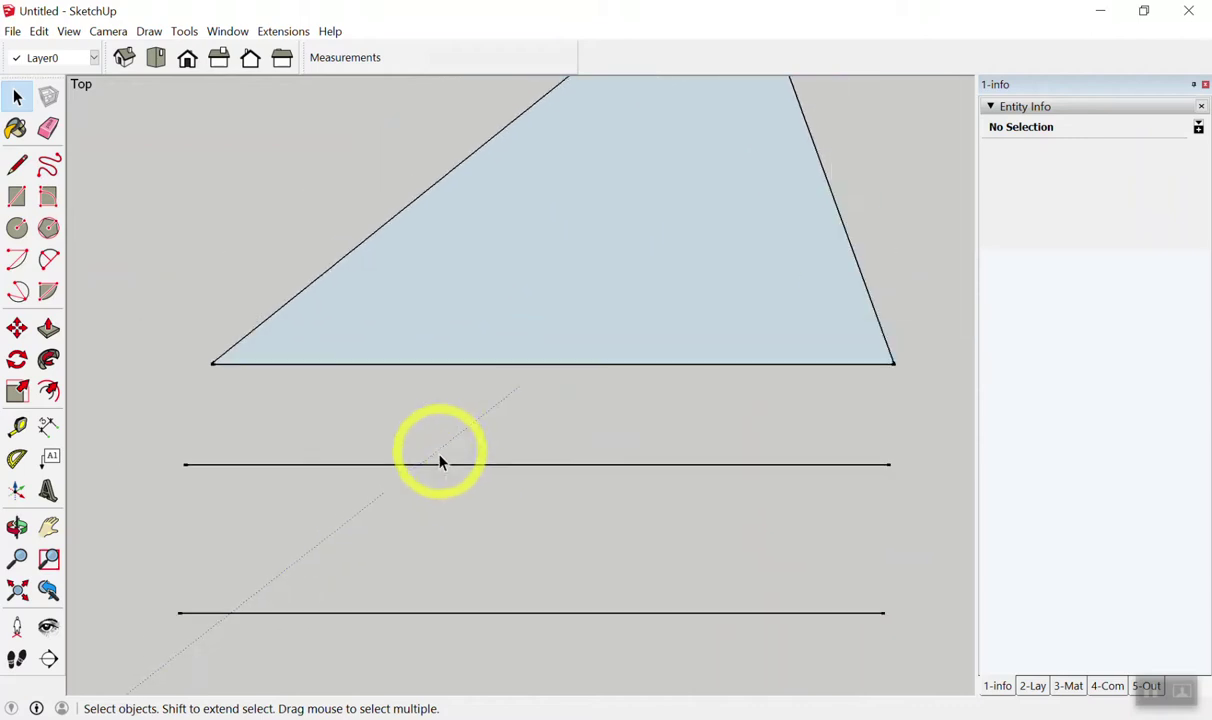
click(497, 466)
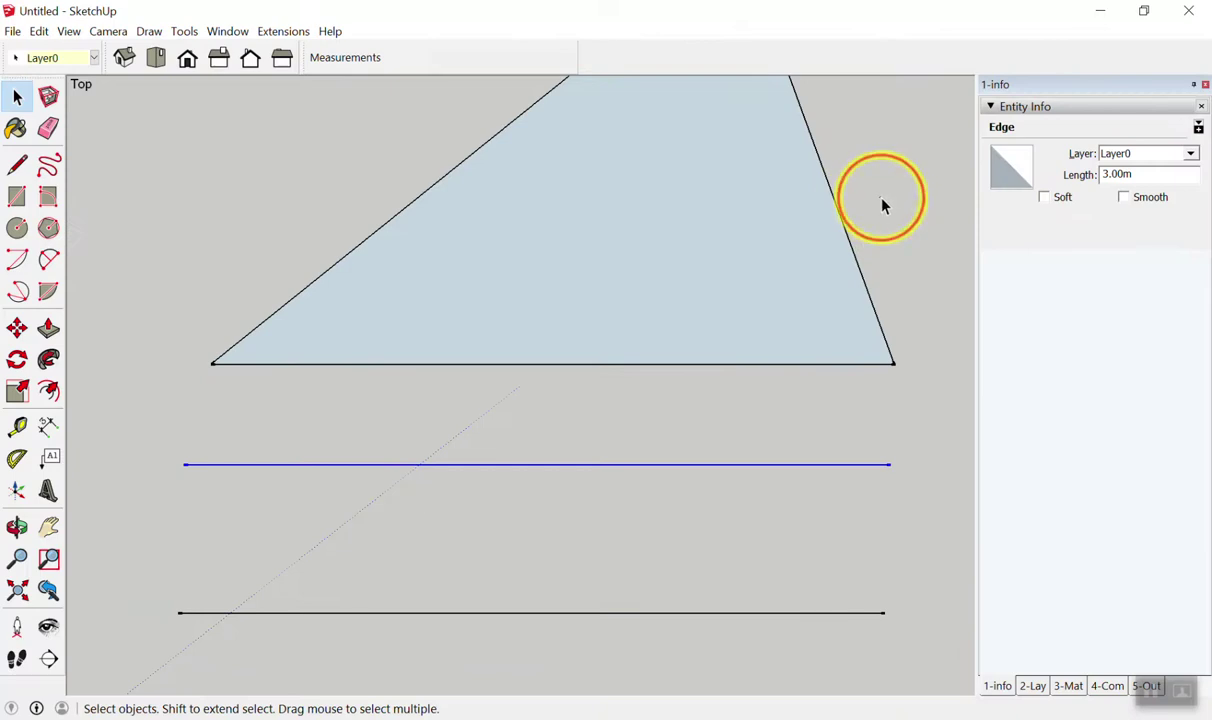
click(17, 165)
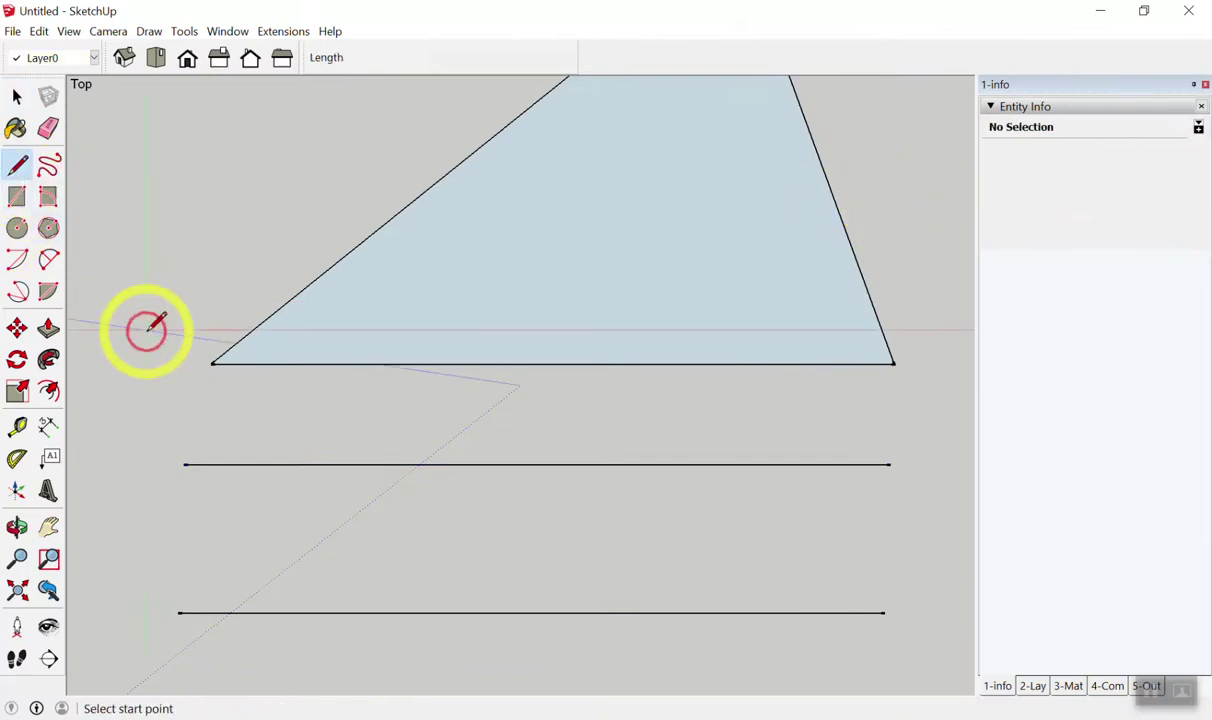
click(184, 464)
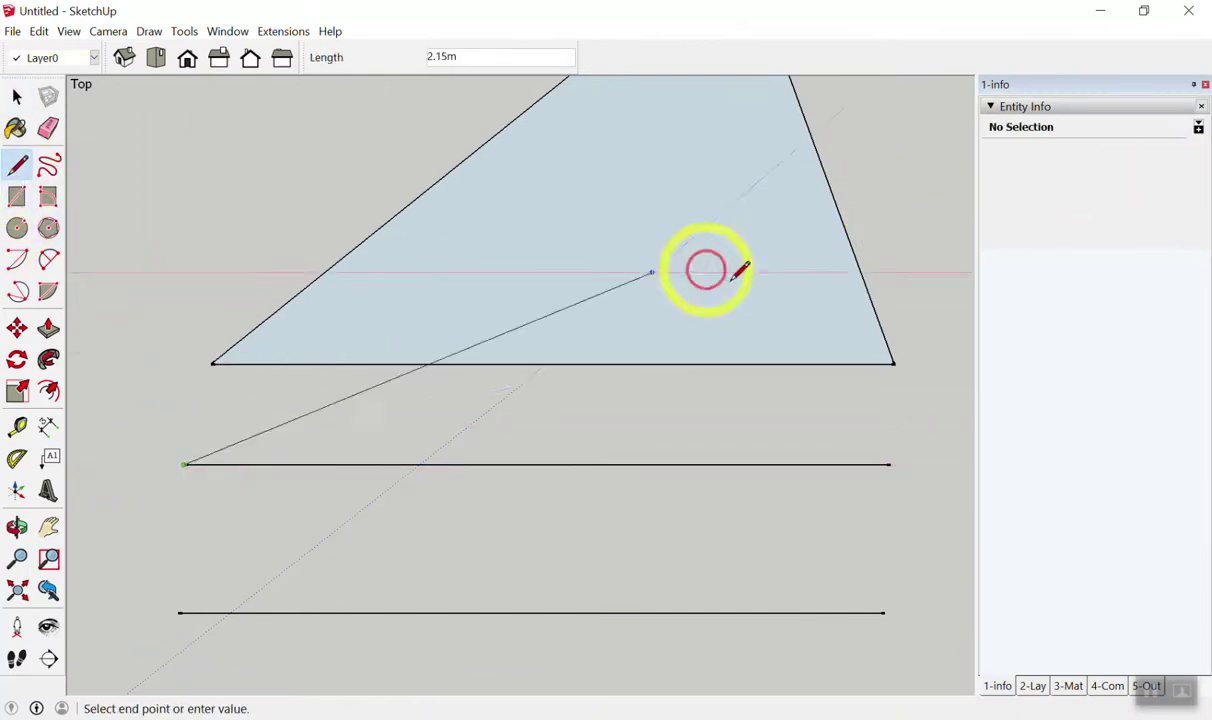
click(891, 464)
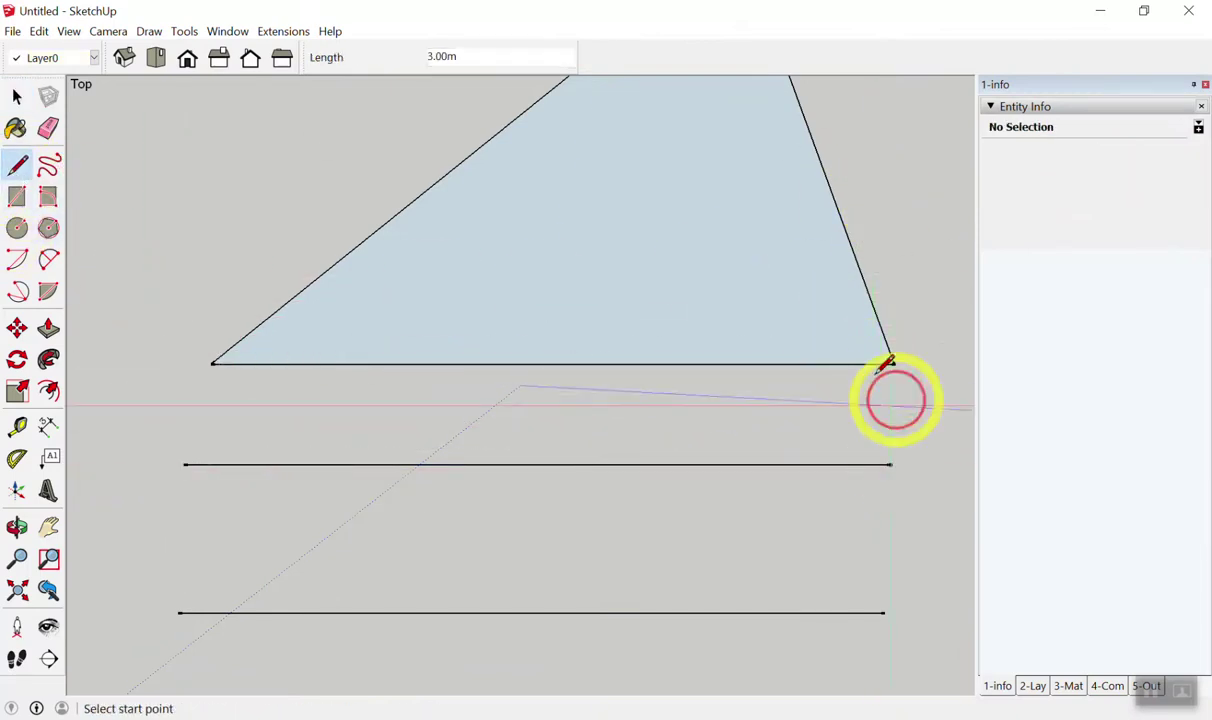
click(198, 440)
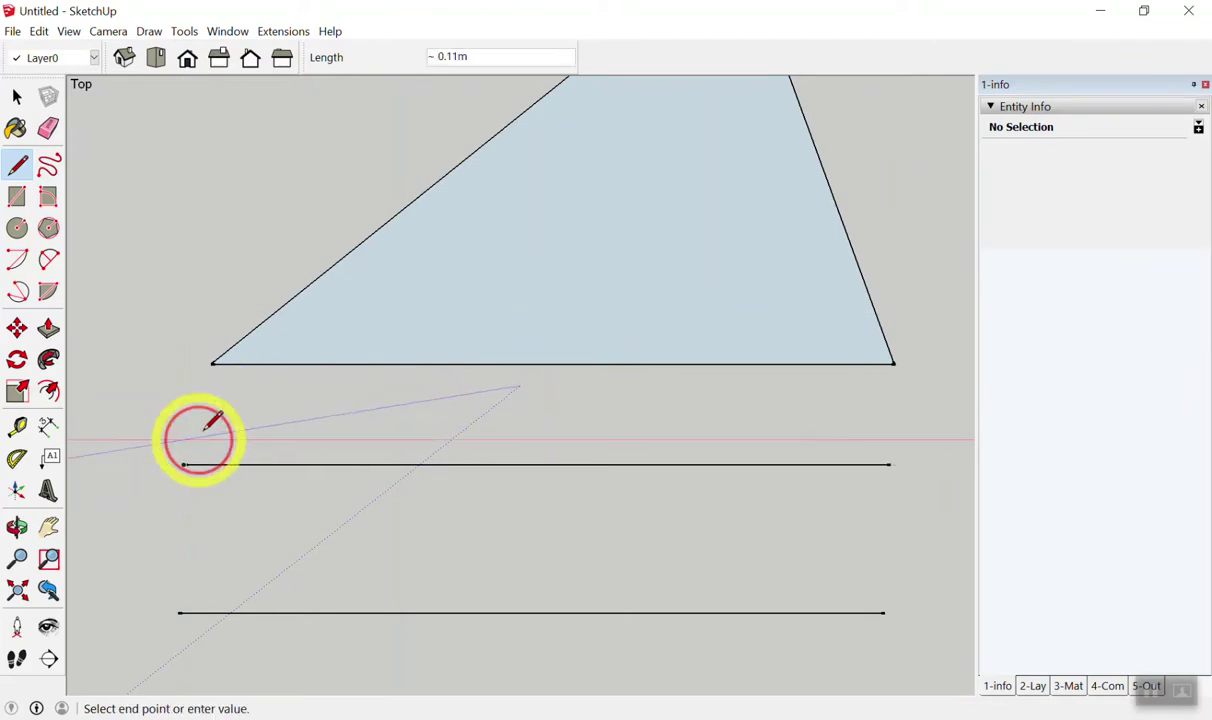
click(891, 464)
click(184, 464)
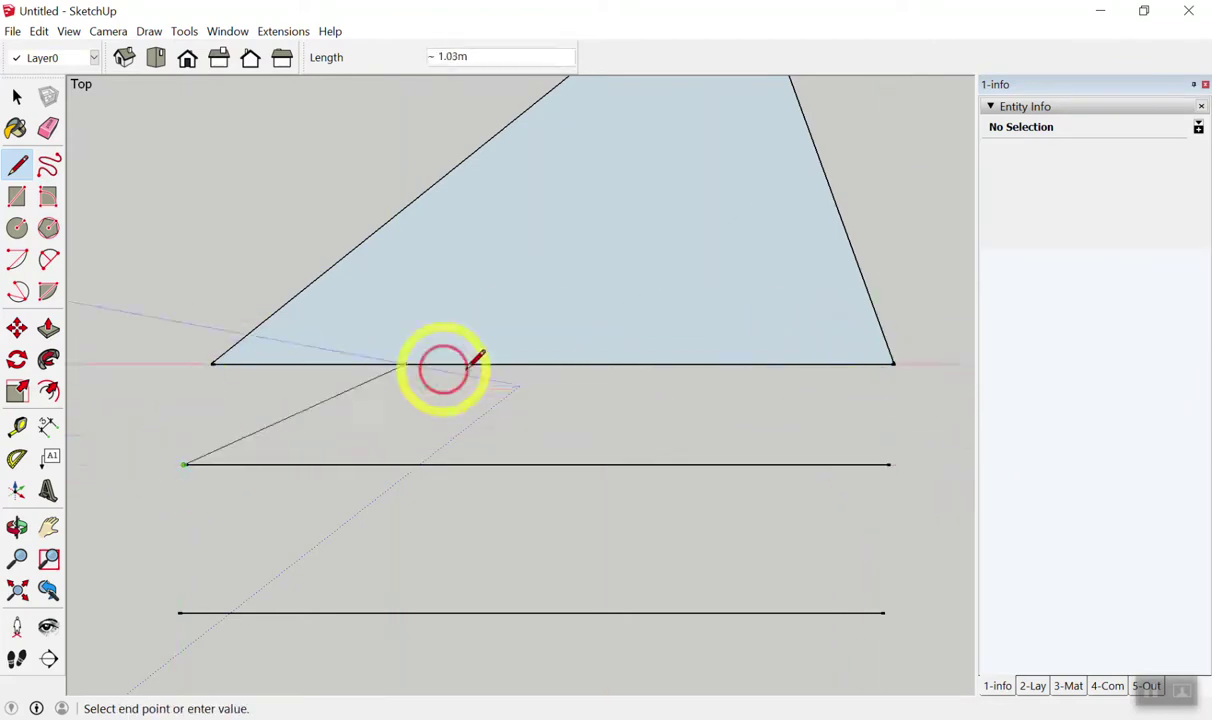
click(891, 464)
key(space)
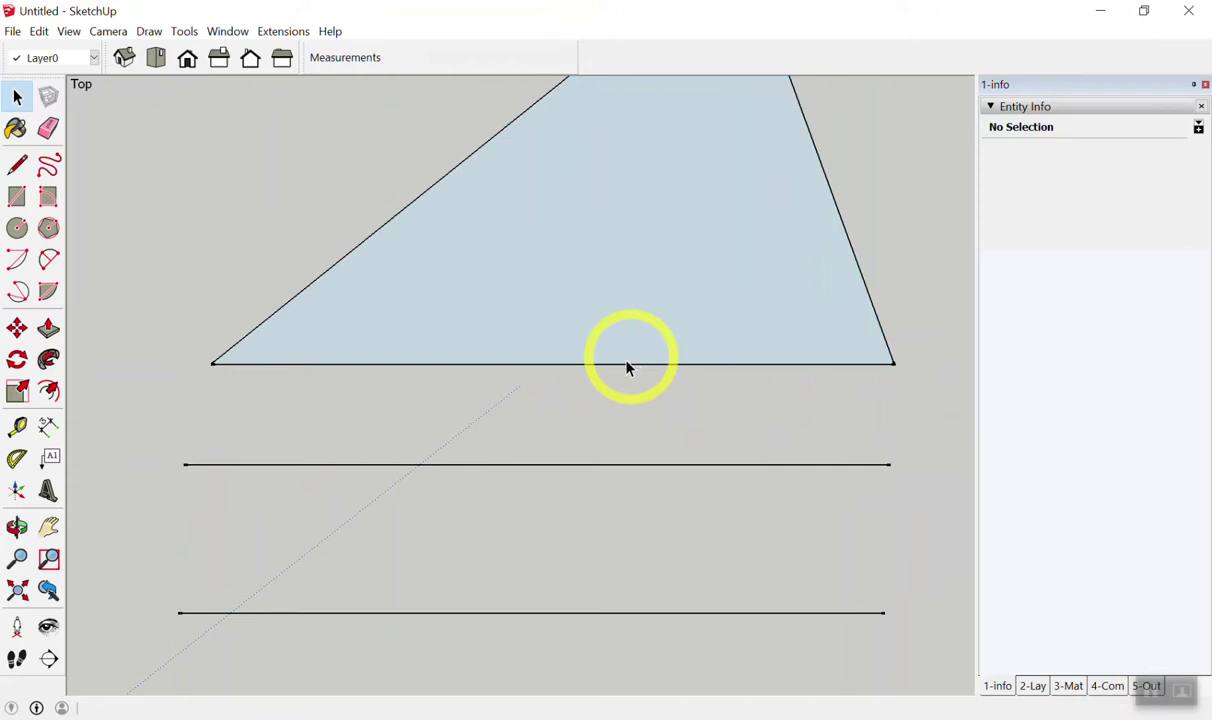
drag(736, 411, 473, 540)
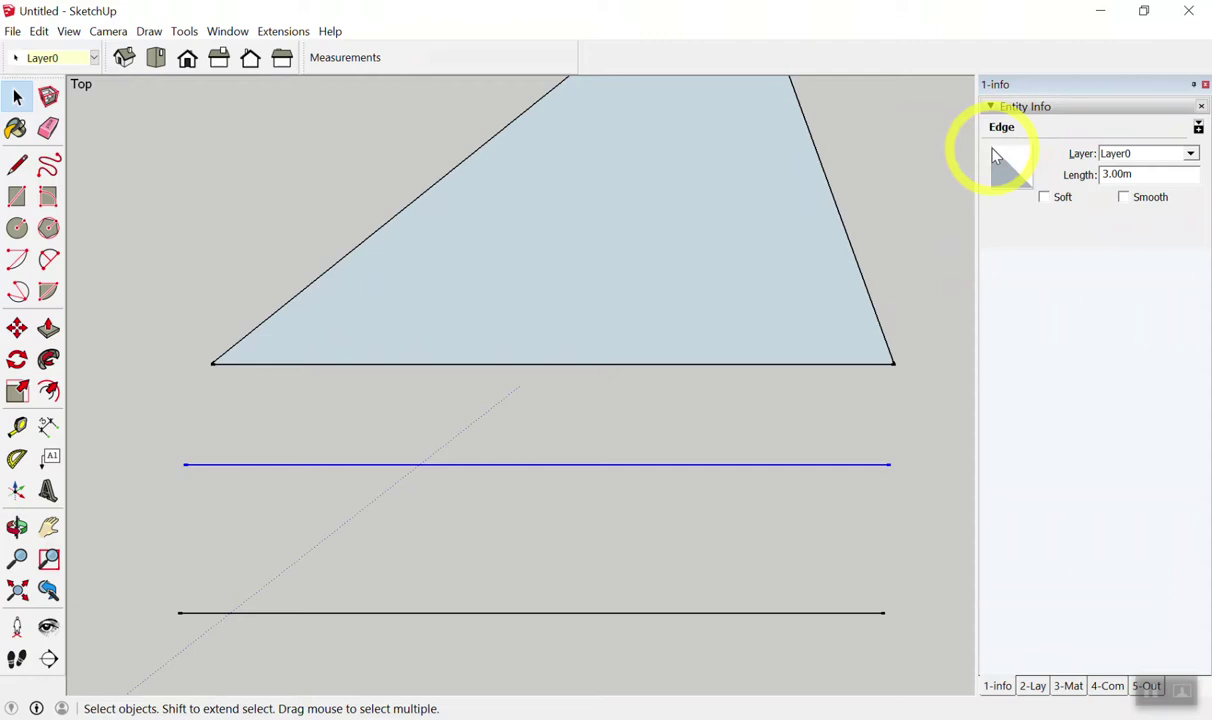
click(168, 190)
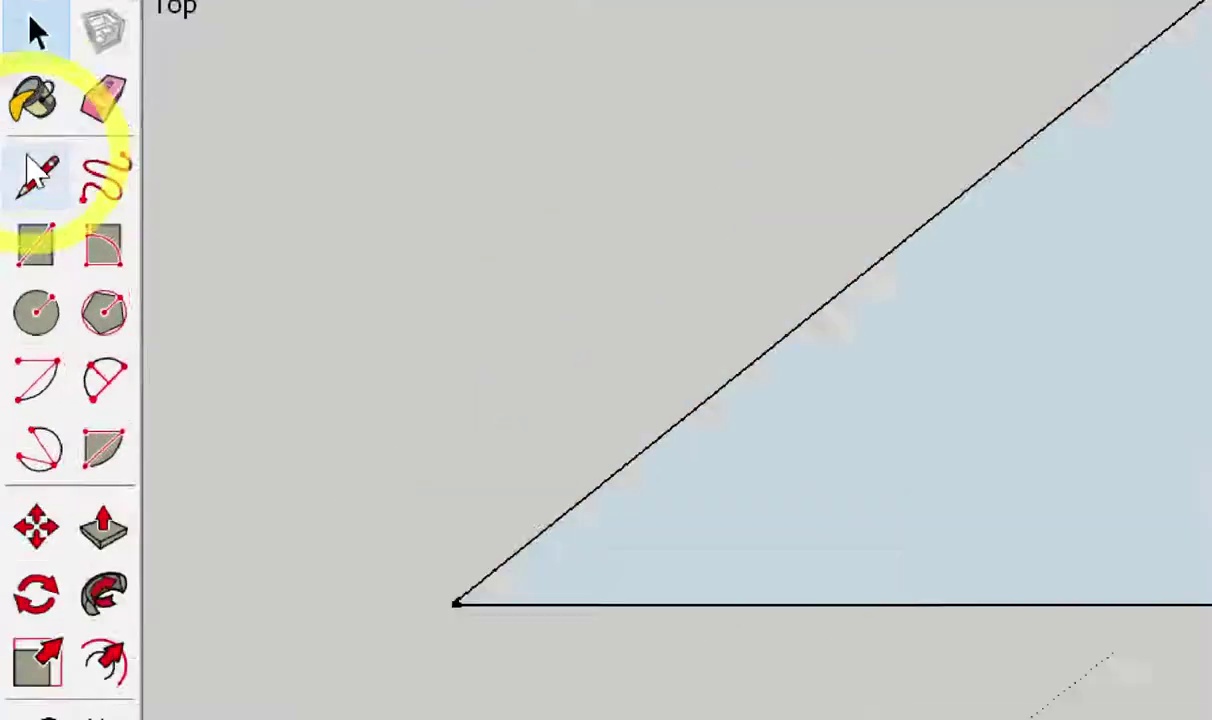
click(17, 165)
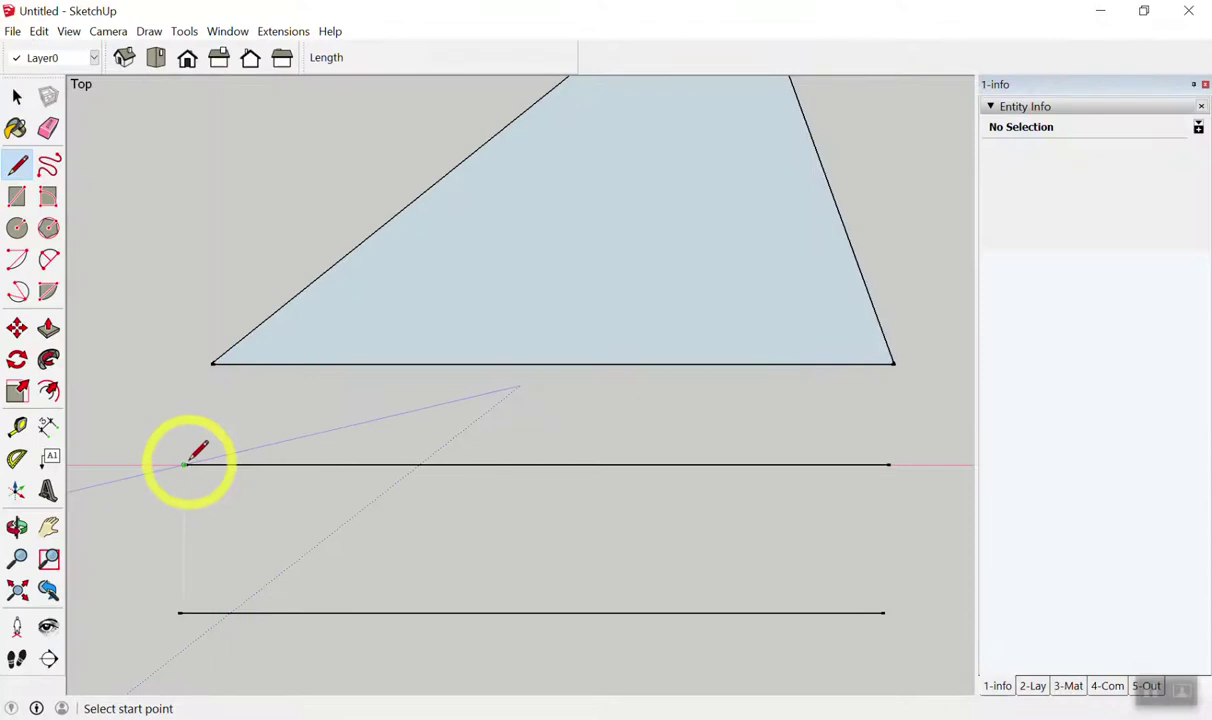
click(184, 464)
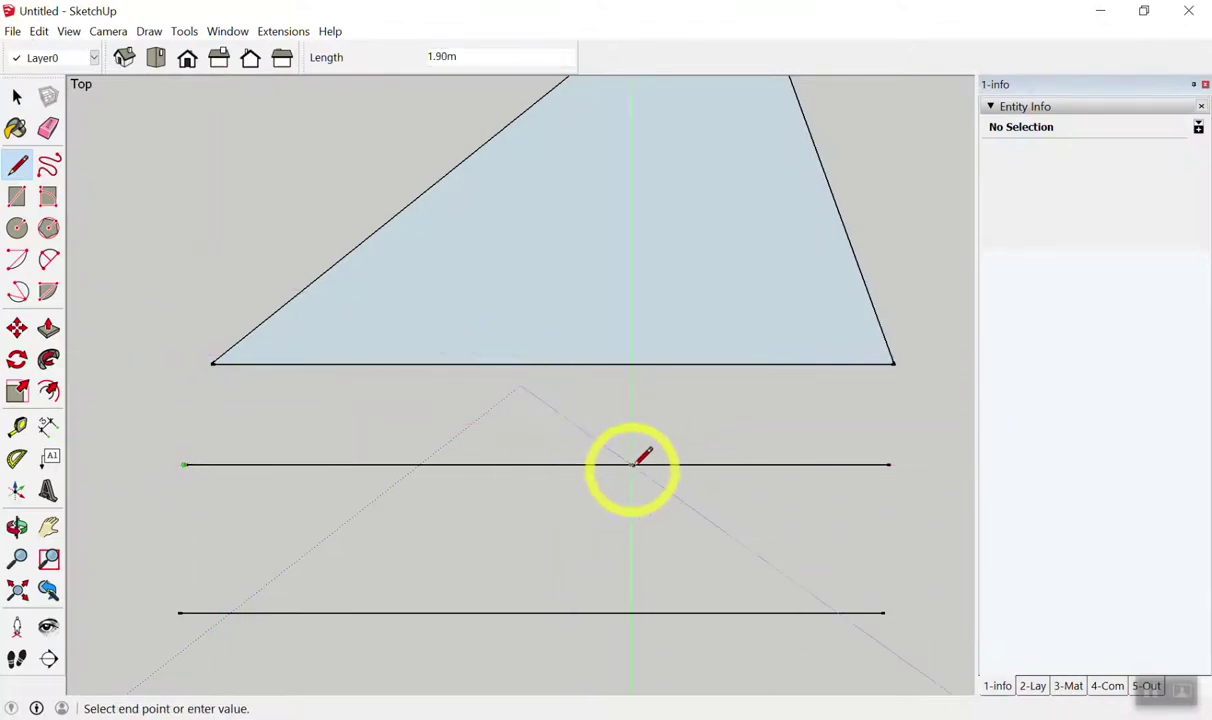
key(Escape)
click(258, 385)
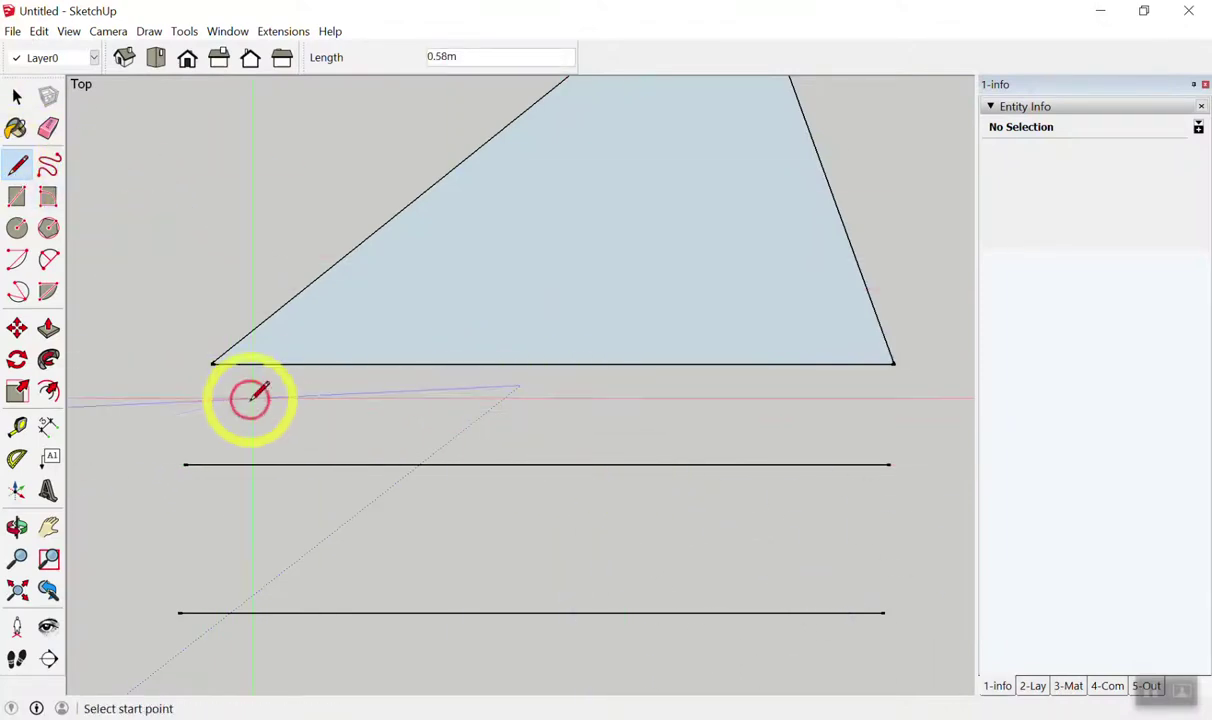
click(184, 464)
click(617, 464)
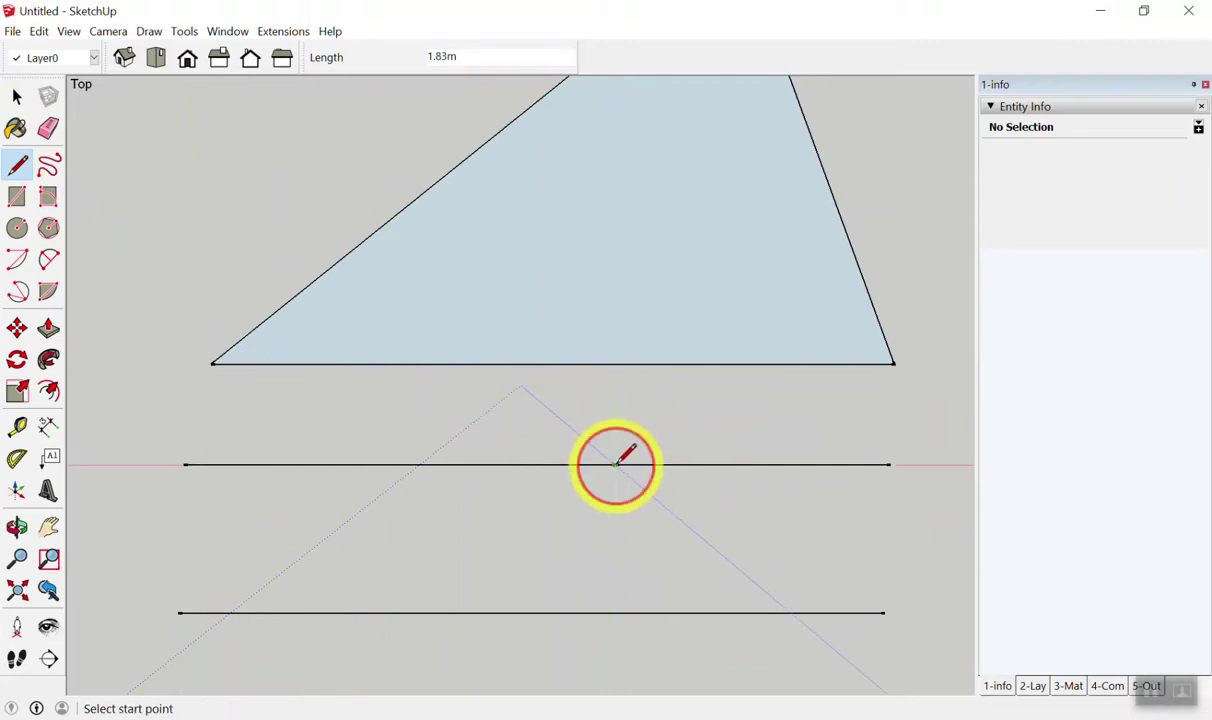
key(space)
drag(918, 402, 118, 549)
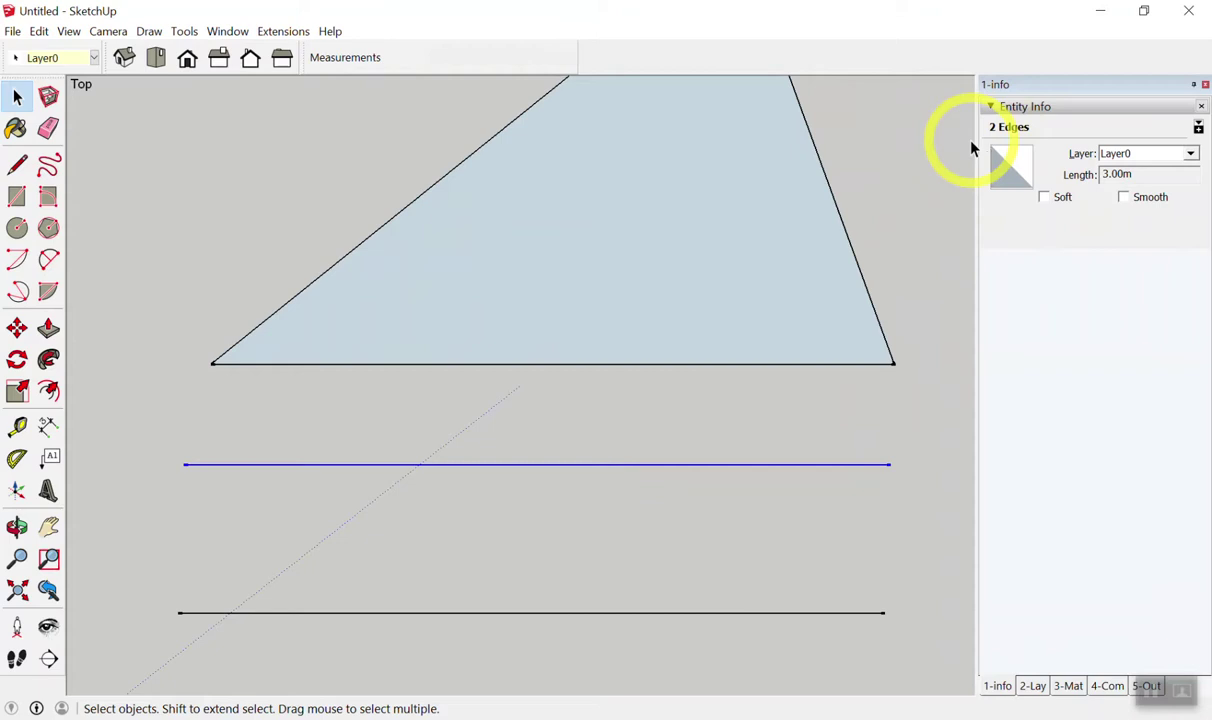
click(590, 490)
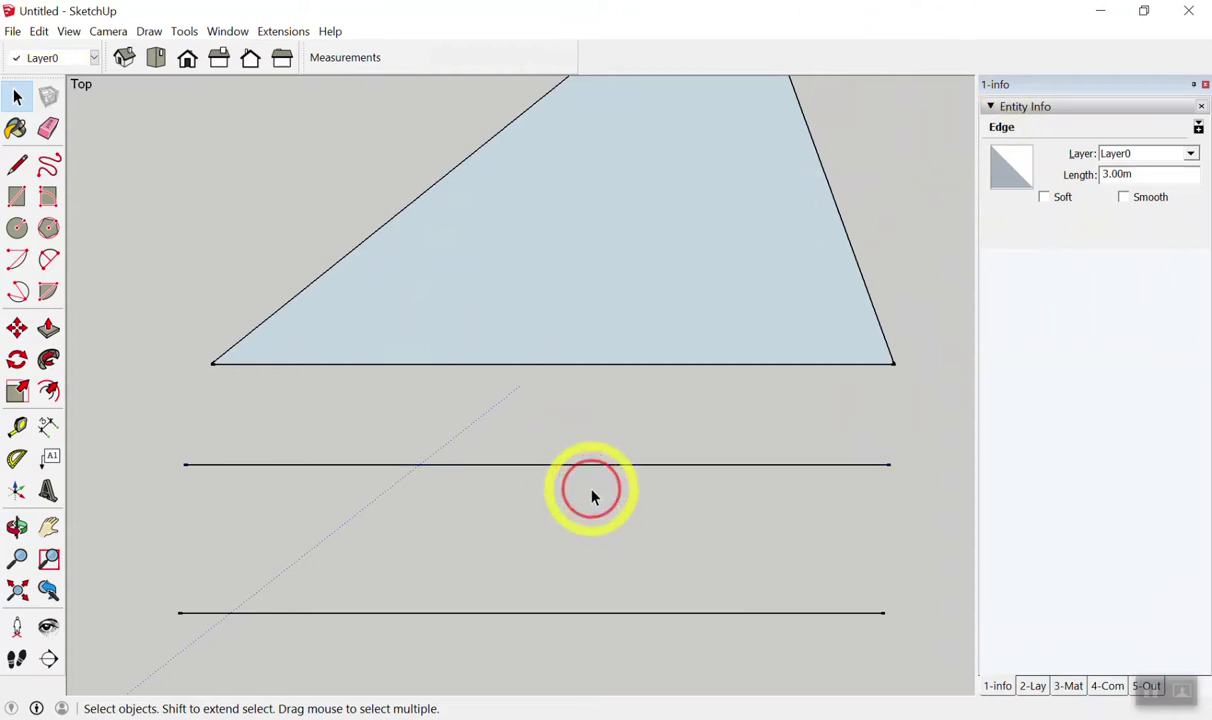
scroll(588, 495, down, 1)
scroll(560, 470, up, 2)
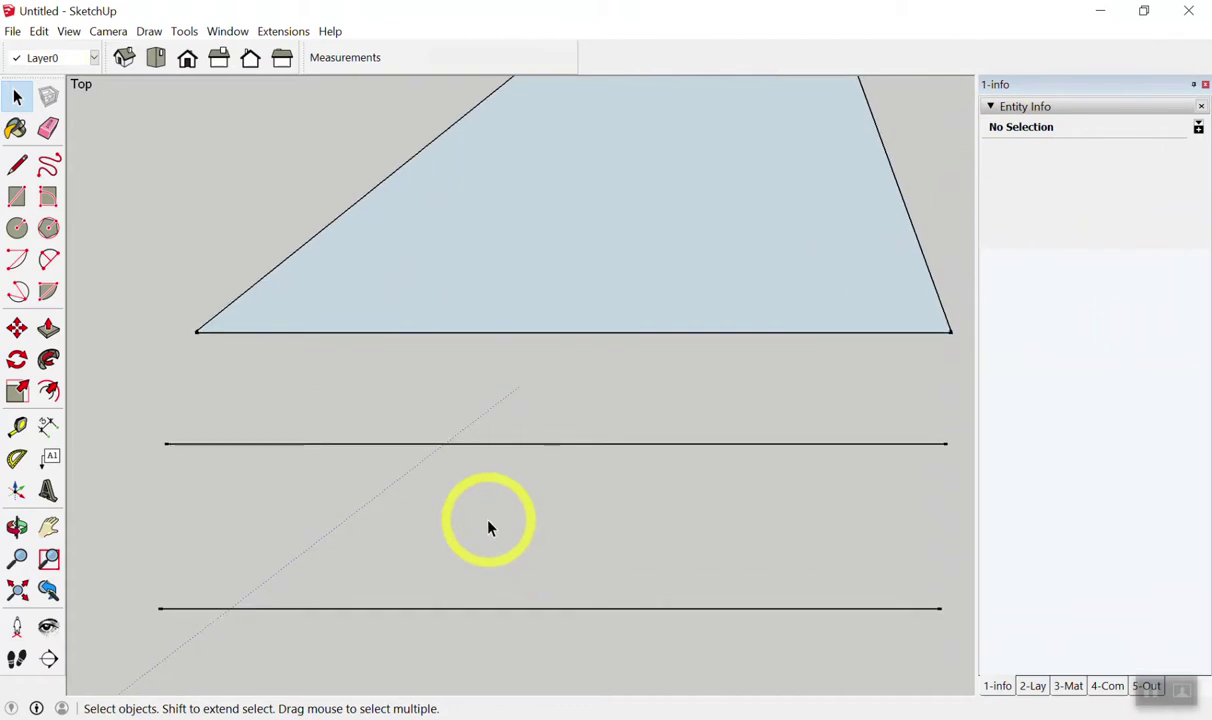
scroll(489, 529, down, 1)
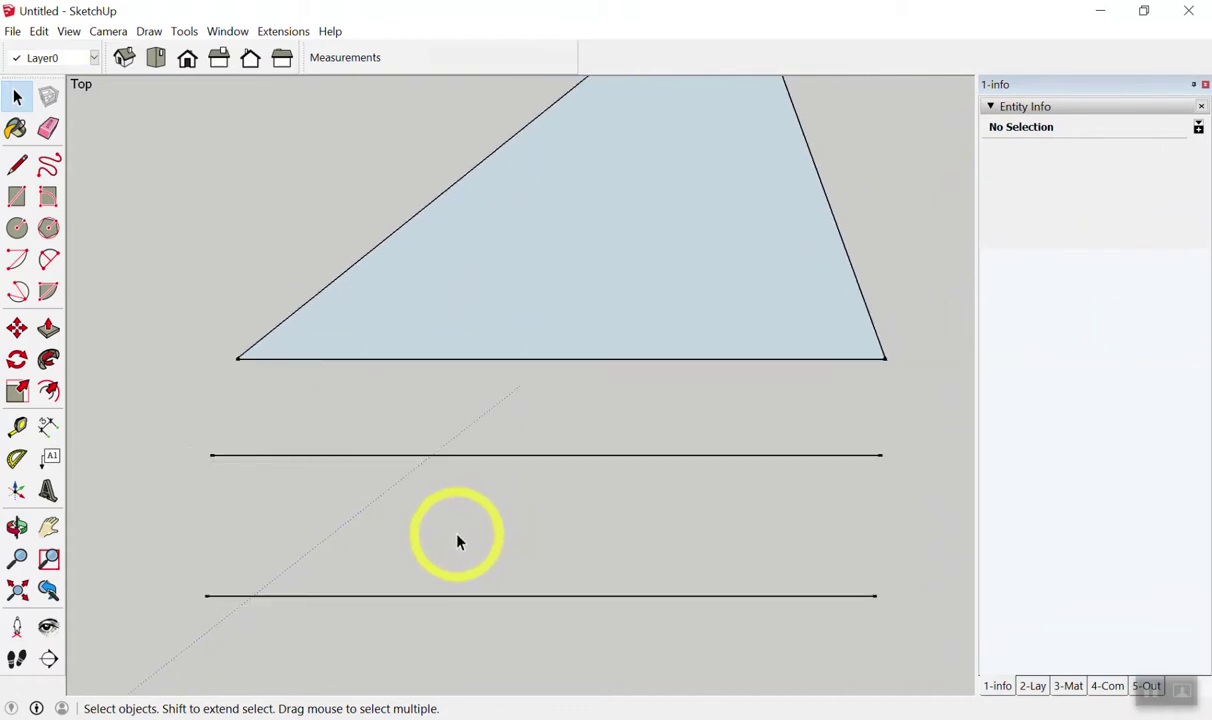
click(18, 161)
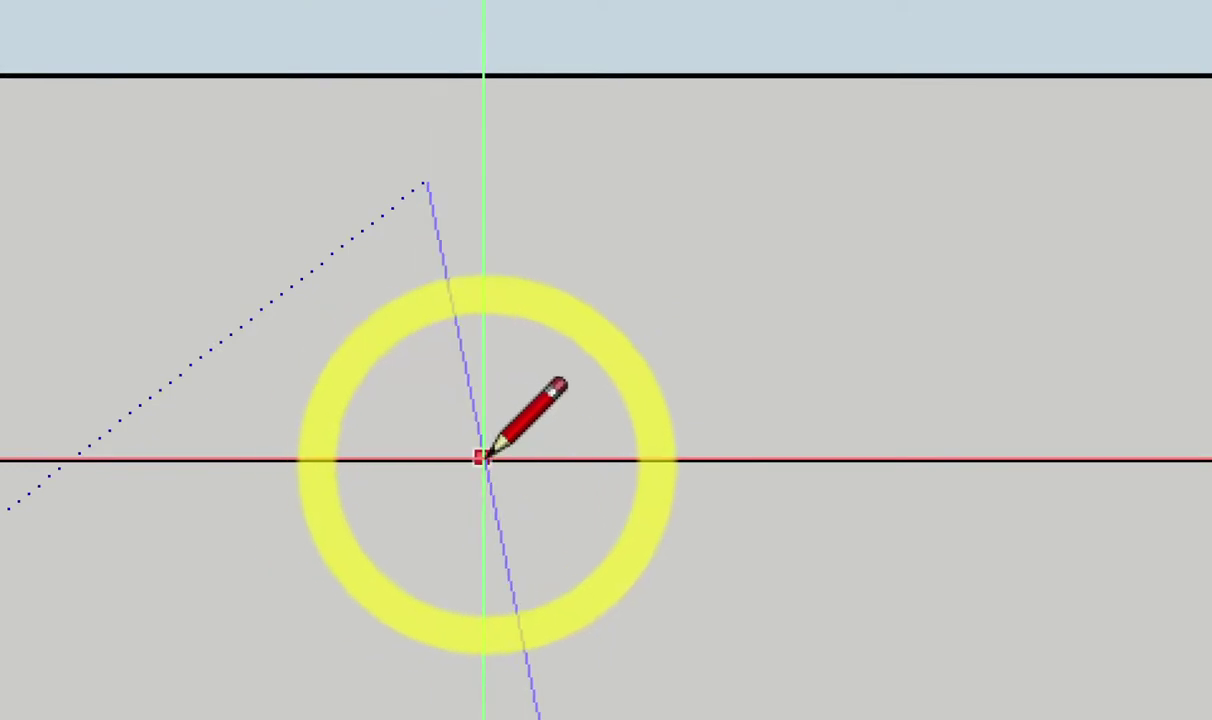
Draw a short vertical line straight down from the middle line's midpoint.
click(520, 458)
click(525, 459)
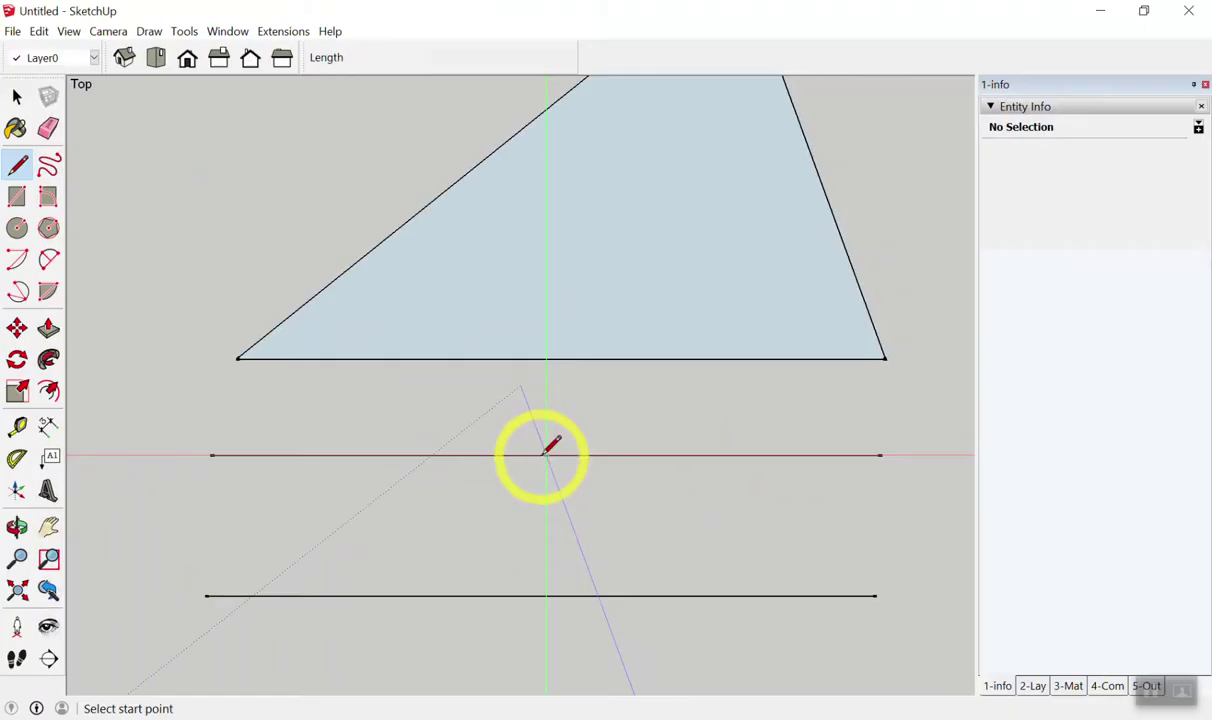
click(19, 168)
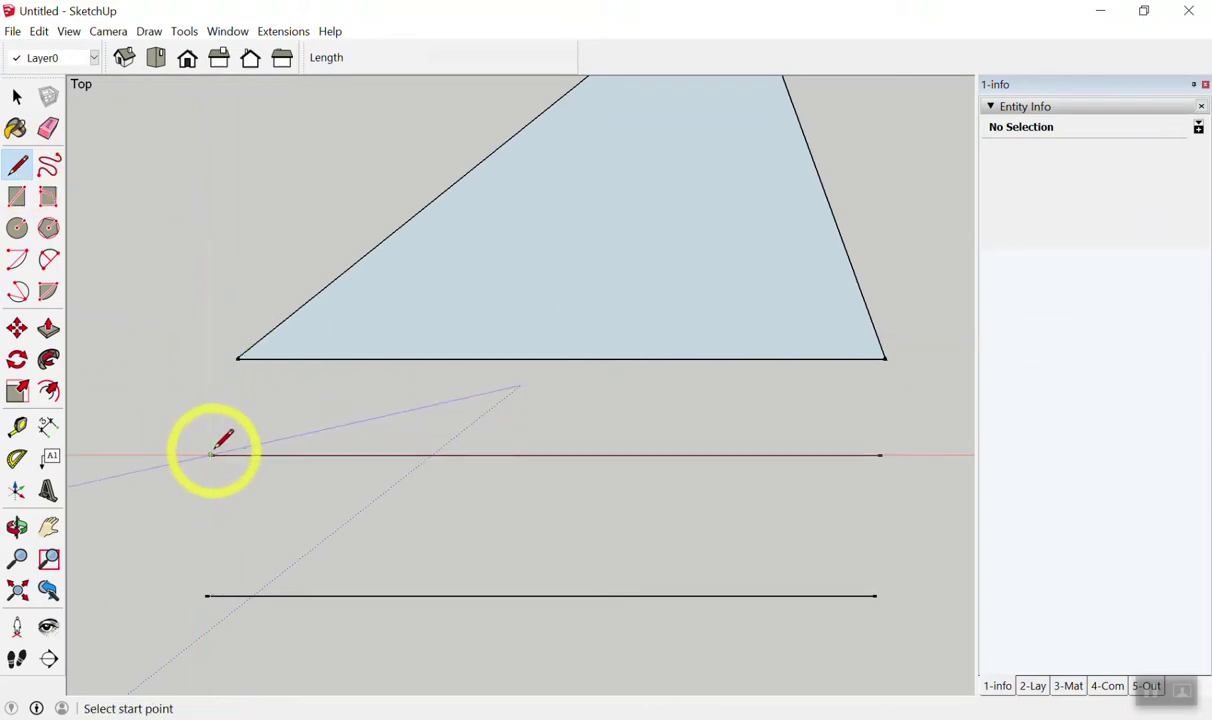
click(547, 455)
click(546, 530)
key(space)
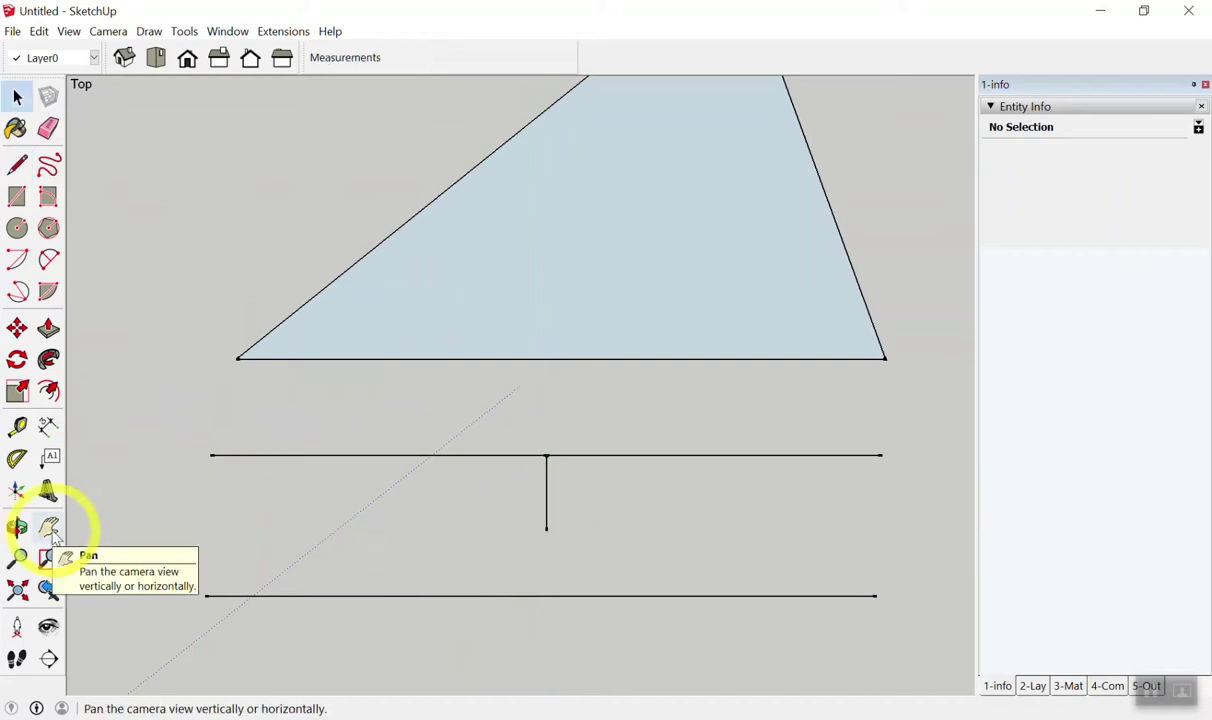
Select the middle line's halves in turn to see how the new line split it.
drag(702, 408, 341, 533)
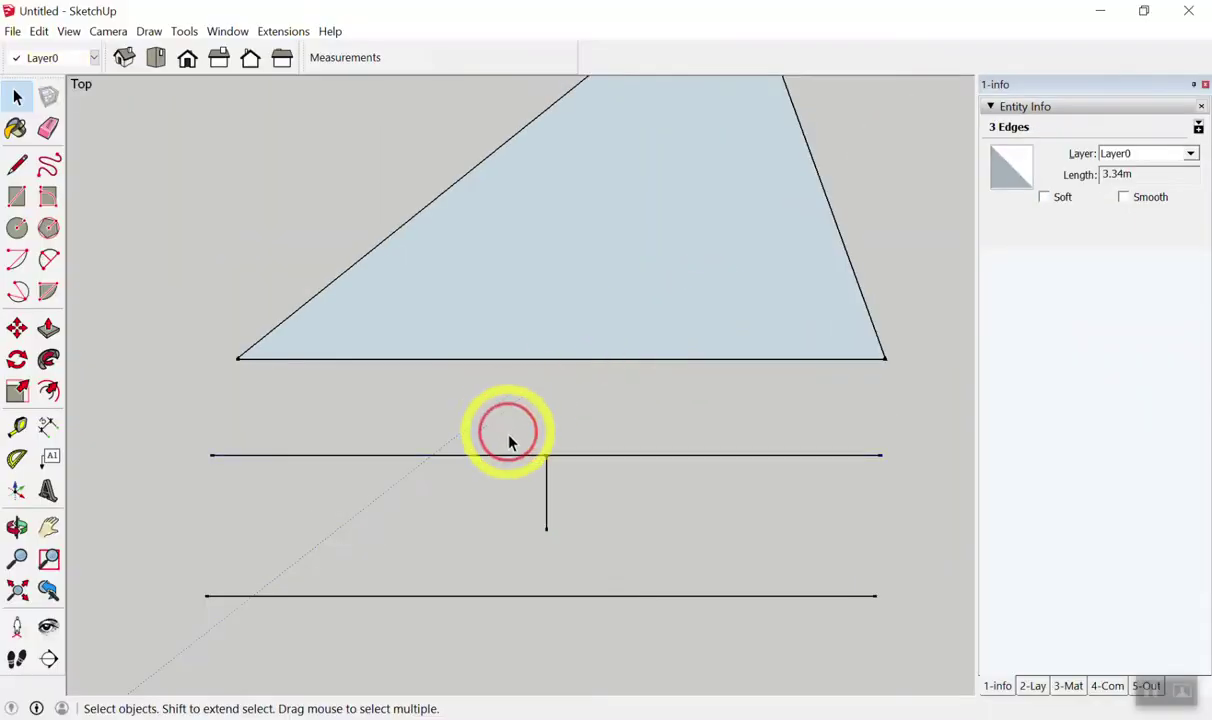
click(508, 441)
click(535, 456)
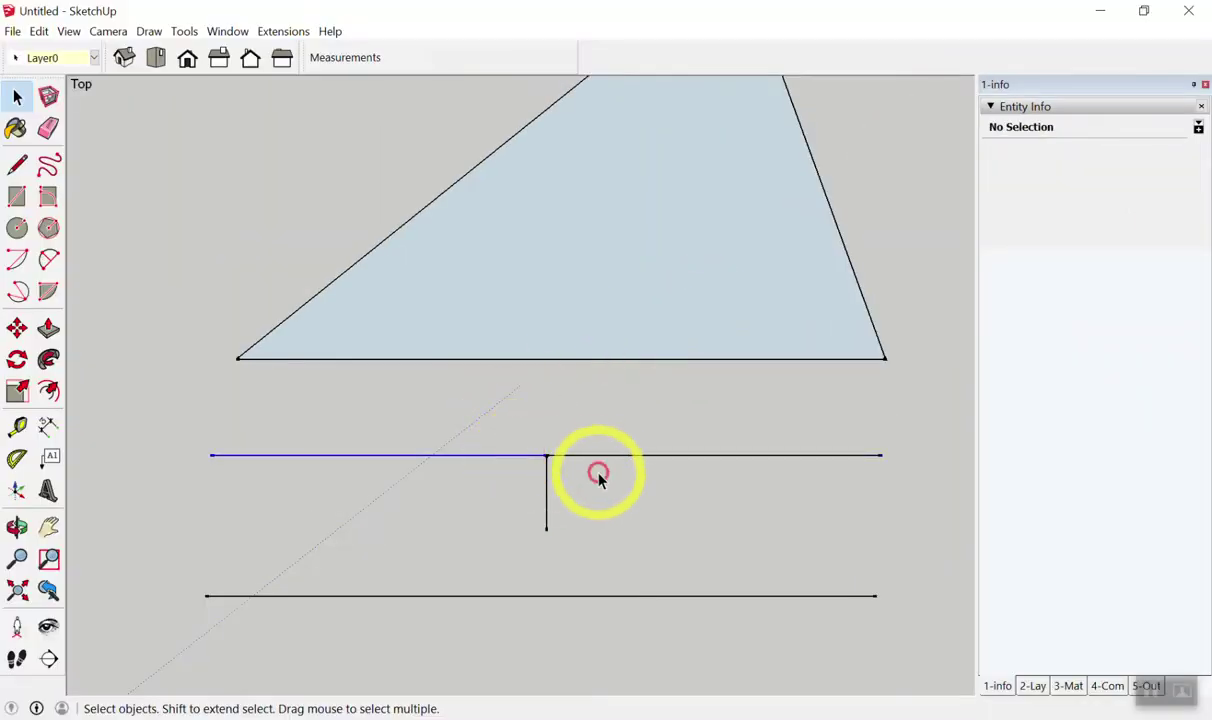
click(589, 463)
drag(616, 434, 454, 519)
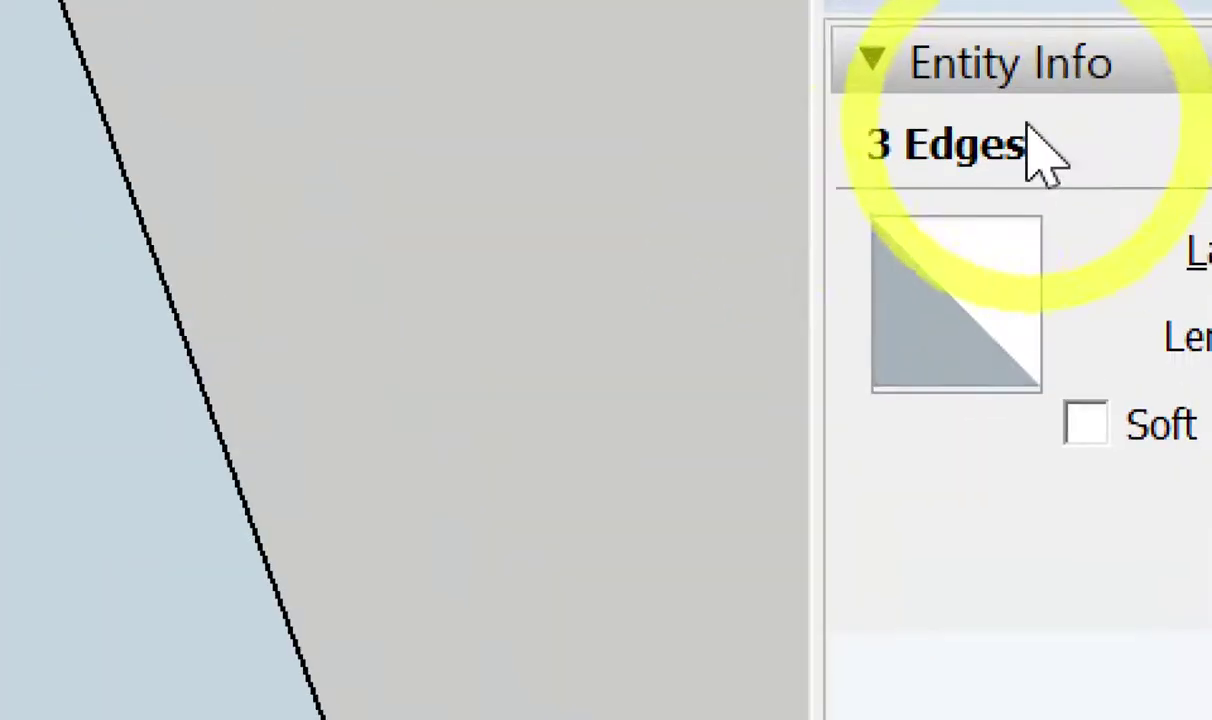
click(617, 506)
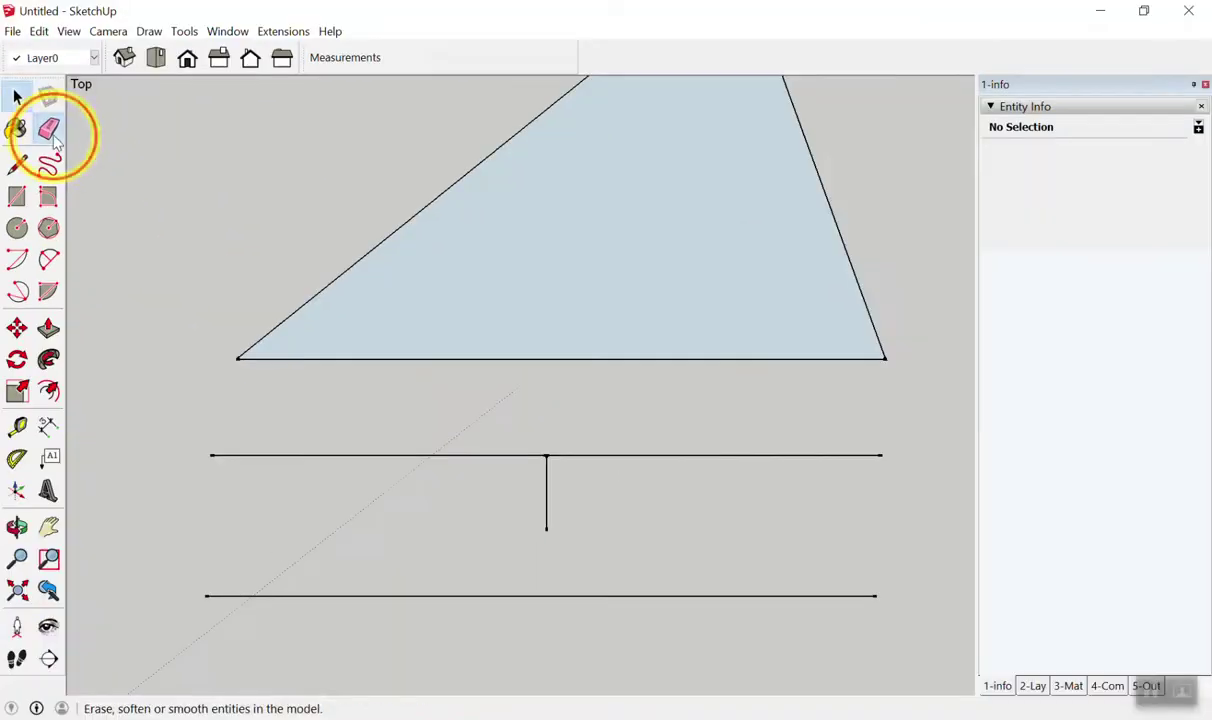
Remove the vertical line and select the middle line to confirm it is one 3.00 m edge.
click(48, 129)
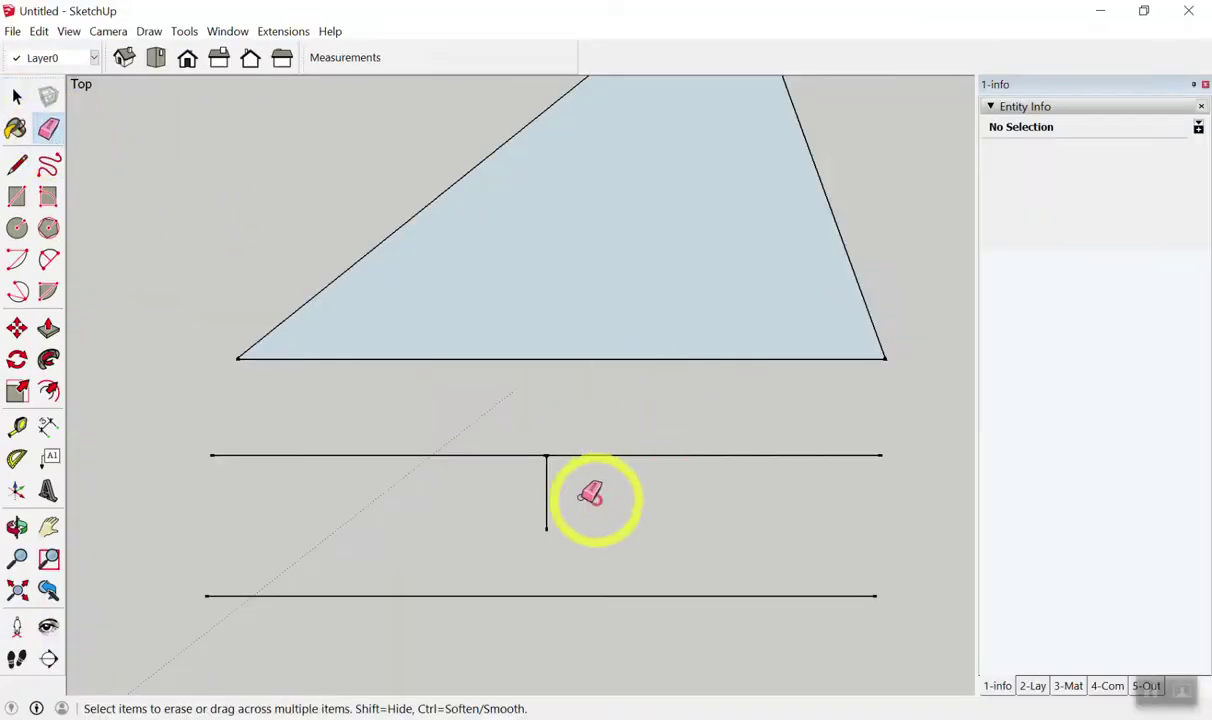
key(space)
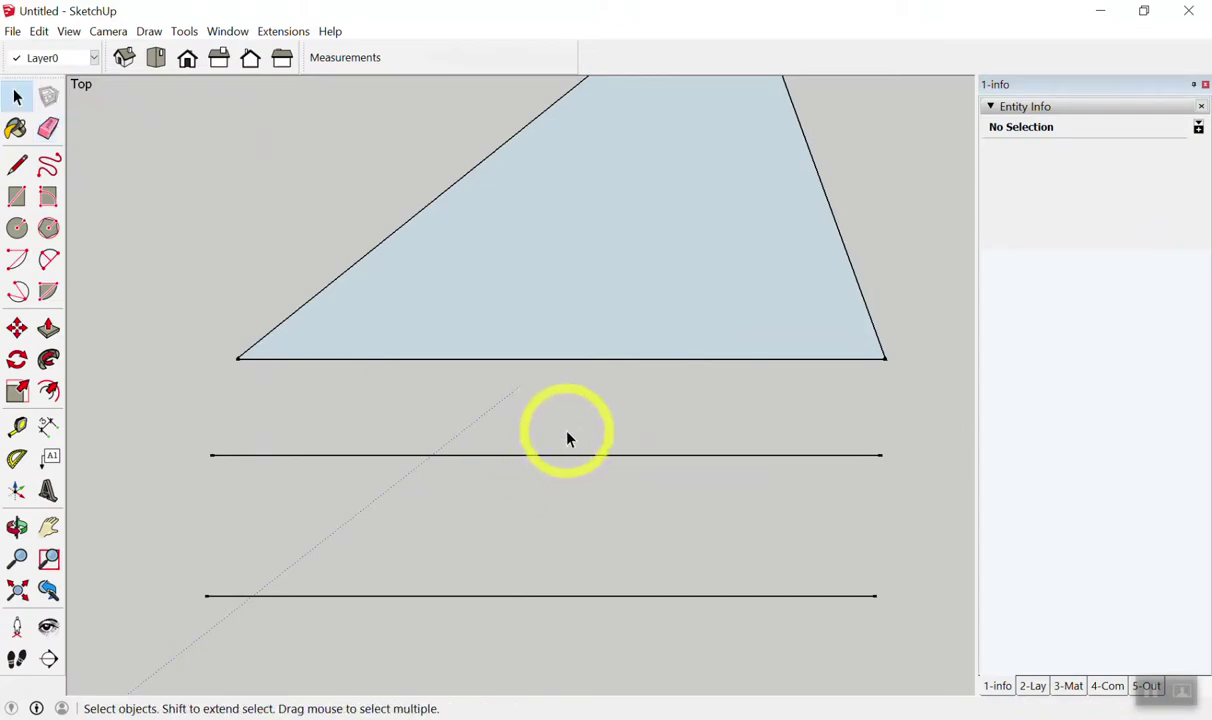
drag(584, 414, 419, 509)
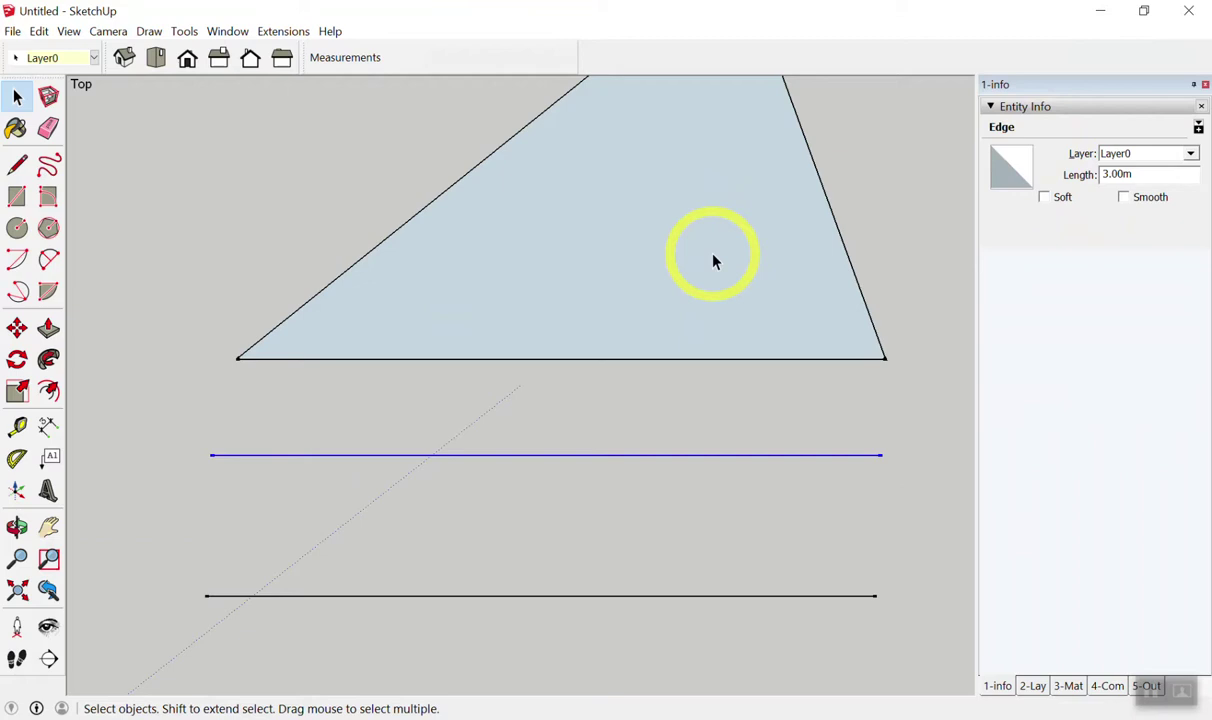
Draw a vertical line crossing the lower horizontal line.
scroll(135, 232, down, 2)
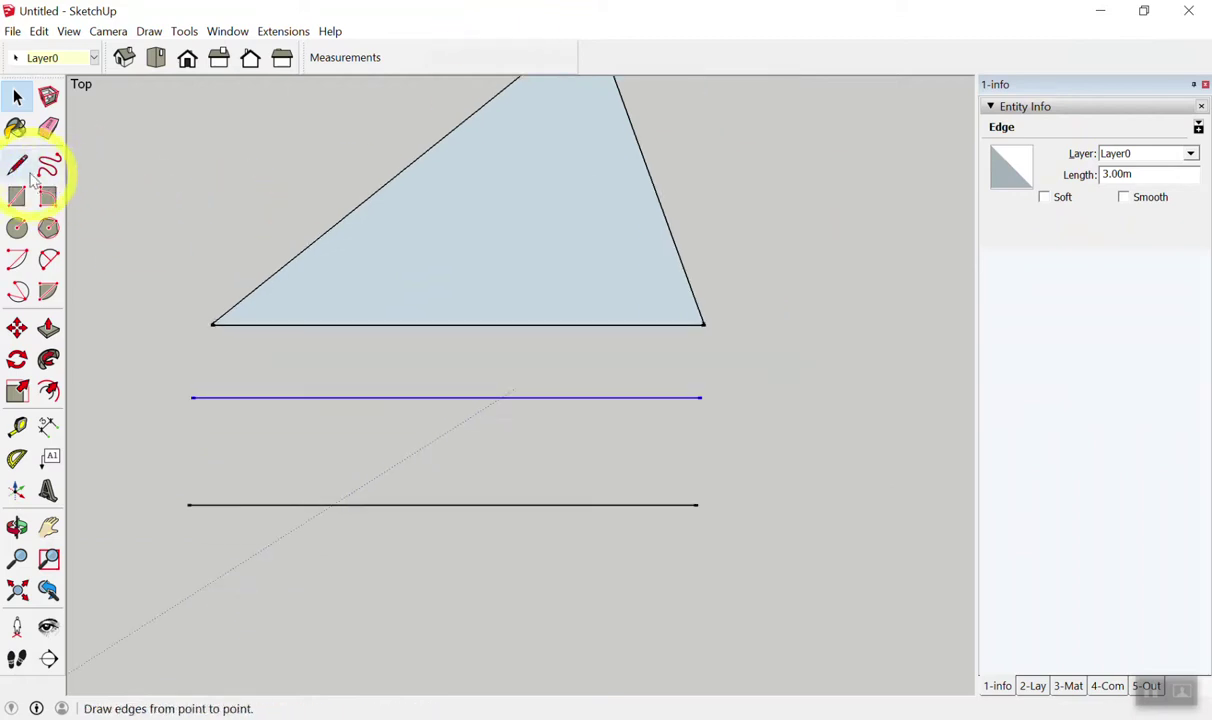
click(22, 160)
click(447, 450)
click(447, 575)
key(space)
scroll(203, 565, up, 2)
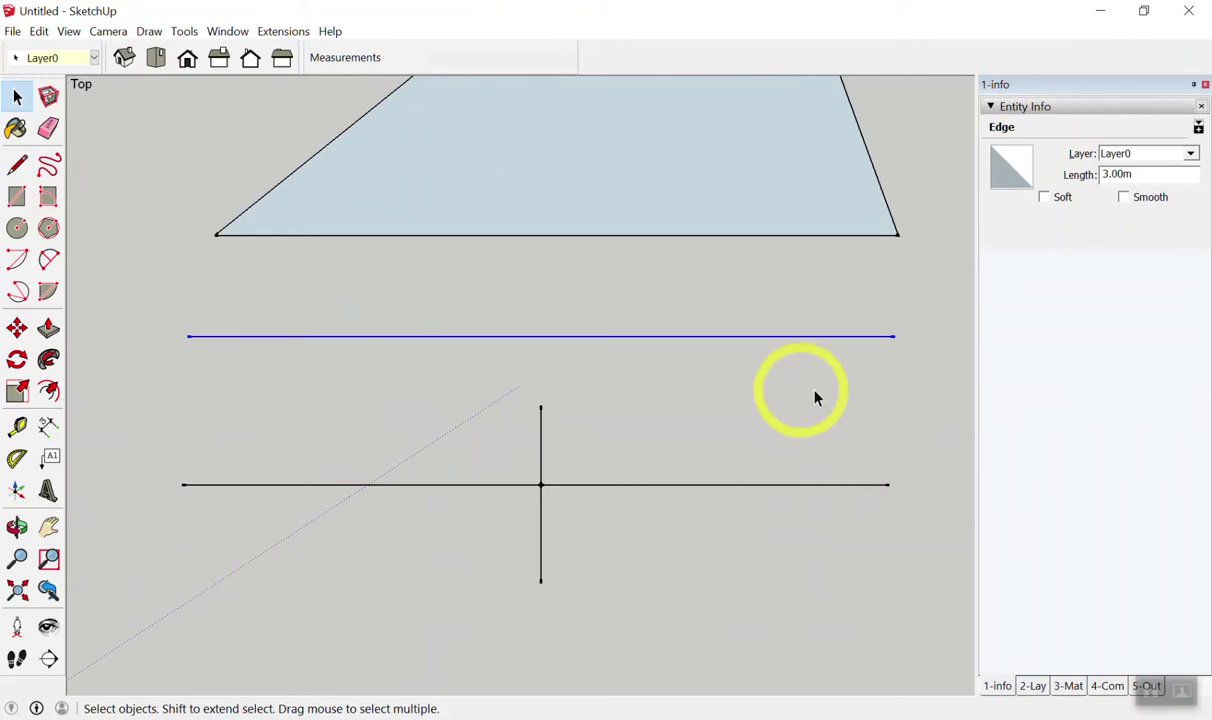
Select the cross's lines, erase a horizontal segment by mistake, and restore it.
drag(752, 418, 387, 573)
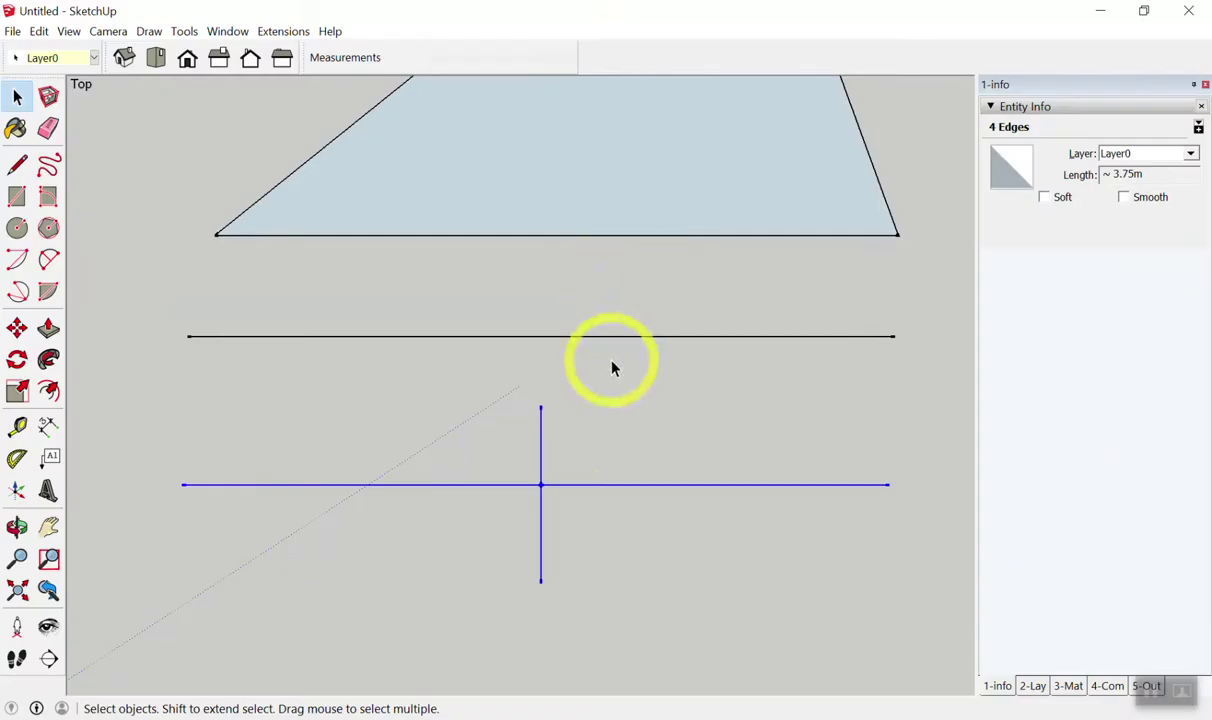
click(490, 403)
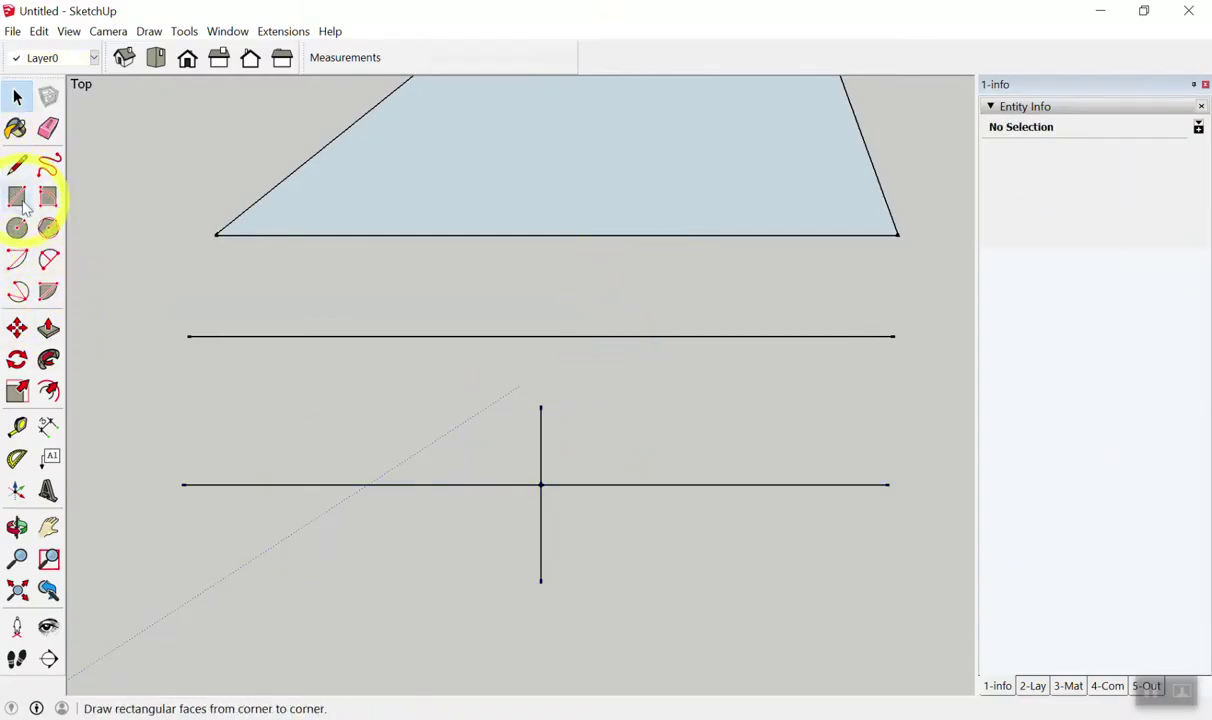
click(48, 128)
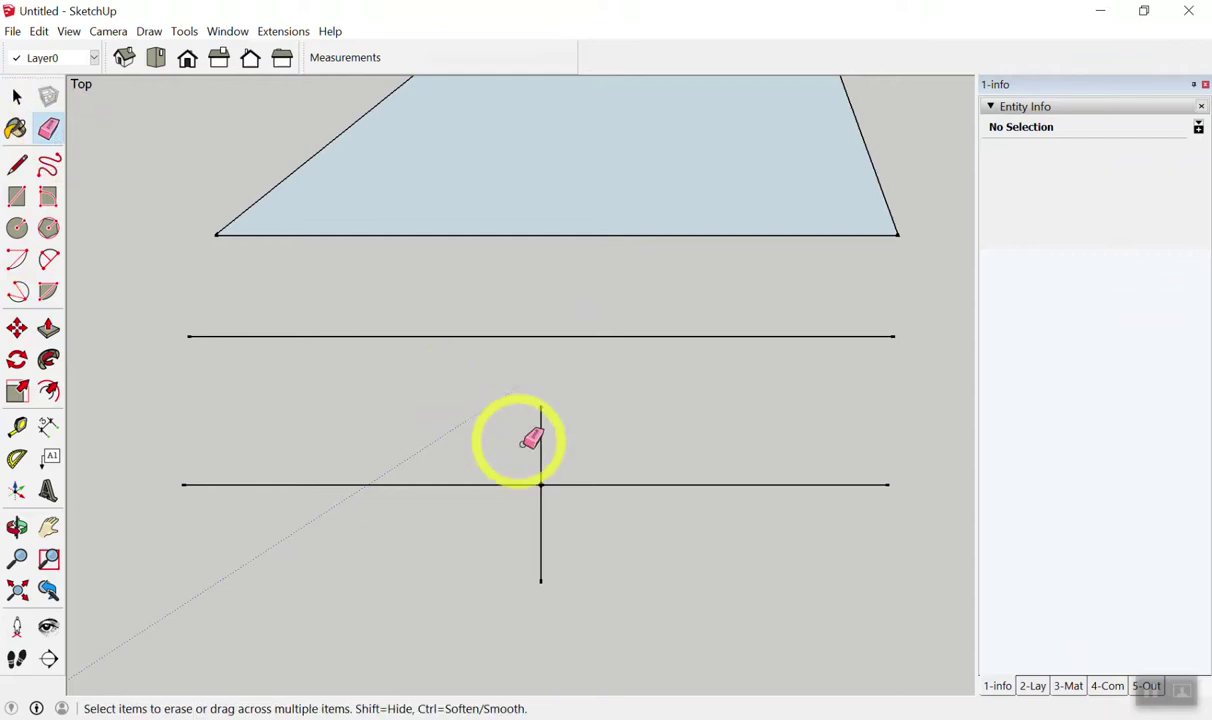
click(586, 485)
drag(481, 460, 463, 520)
key(space)
mouse_move(555, 420)
mouse_down()
mouse_move(477, 620)
mouse_move(500, 622)
mouse_up()
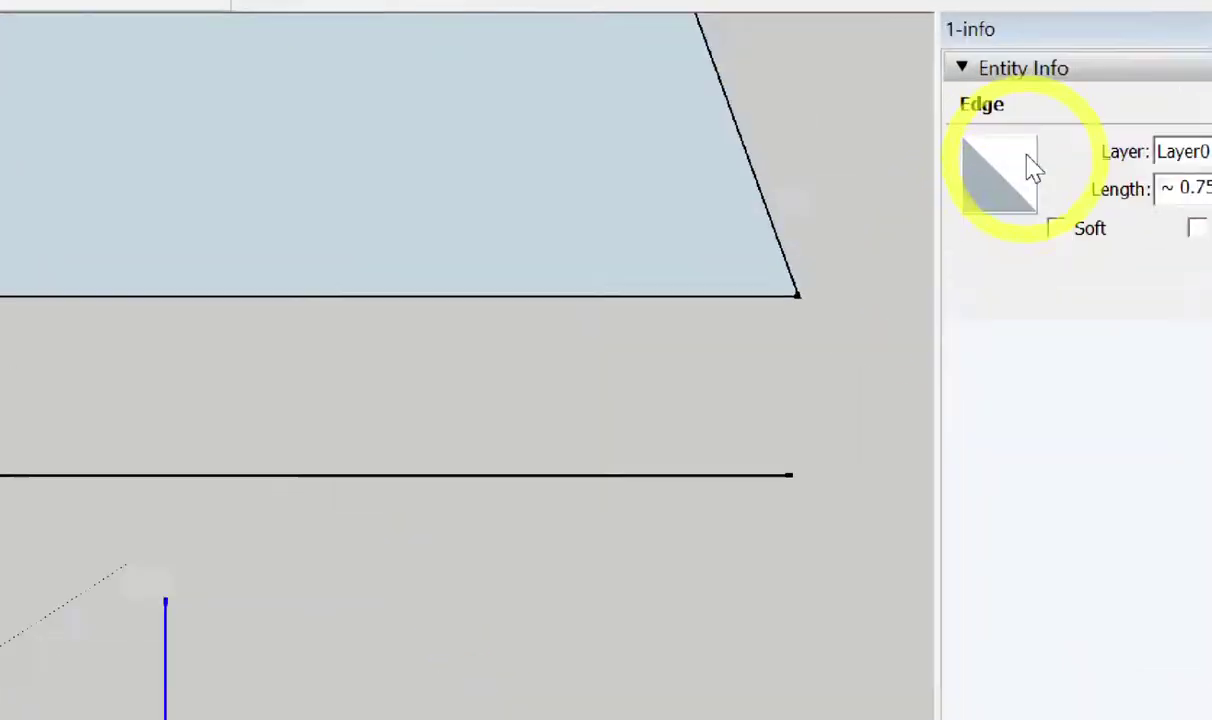
key(ctrl+z)
key(ctrl+z)
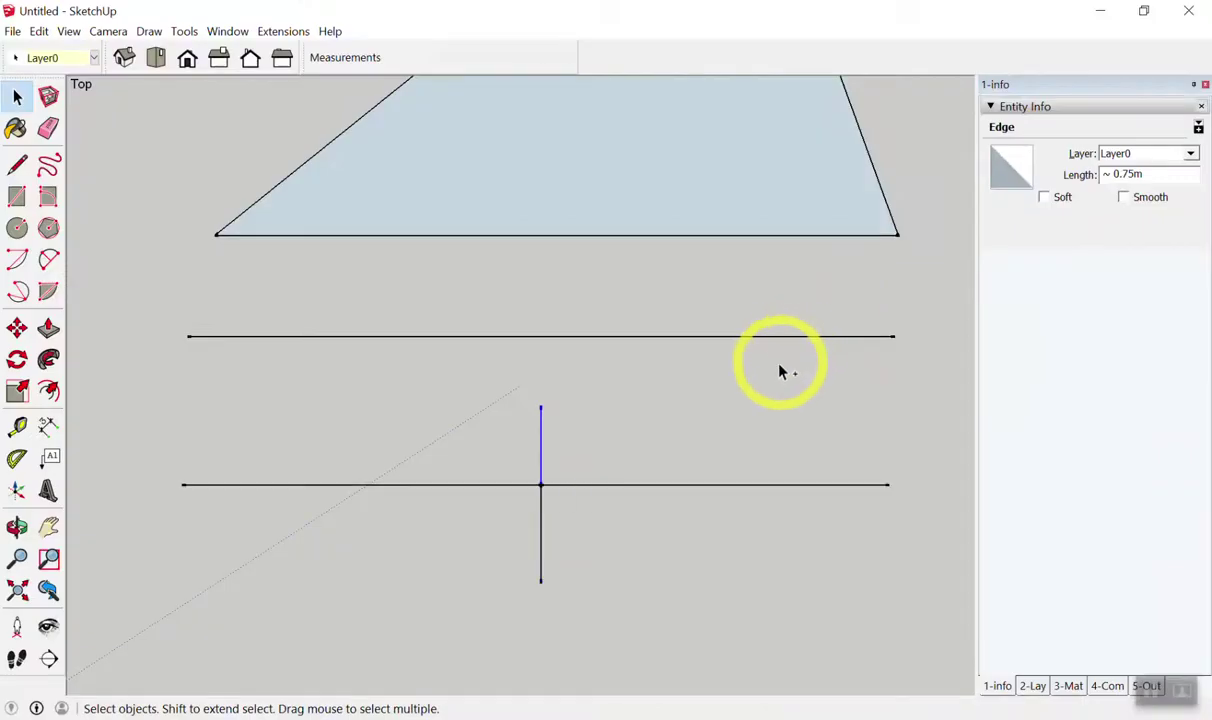
Erase both halves of the vertical line and check the lower line reads 3.00 m.
click(75, 125)
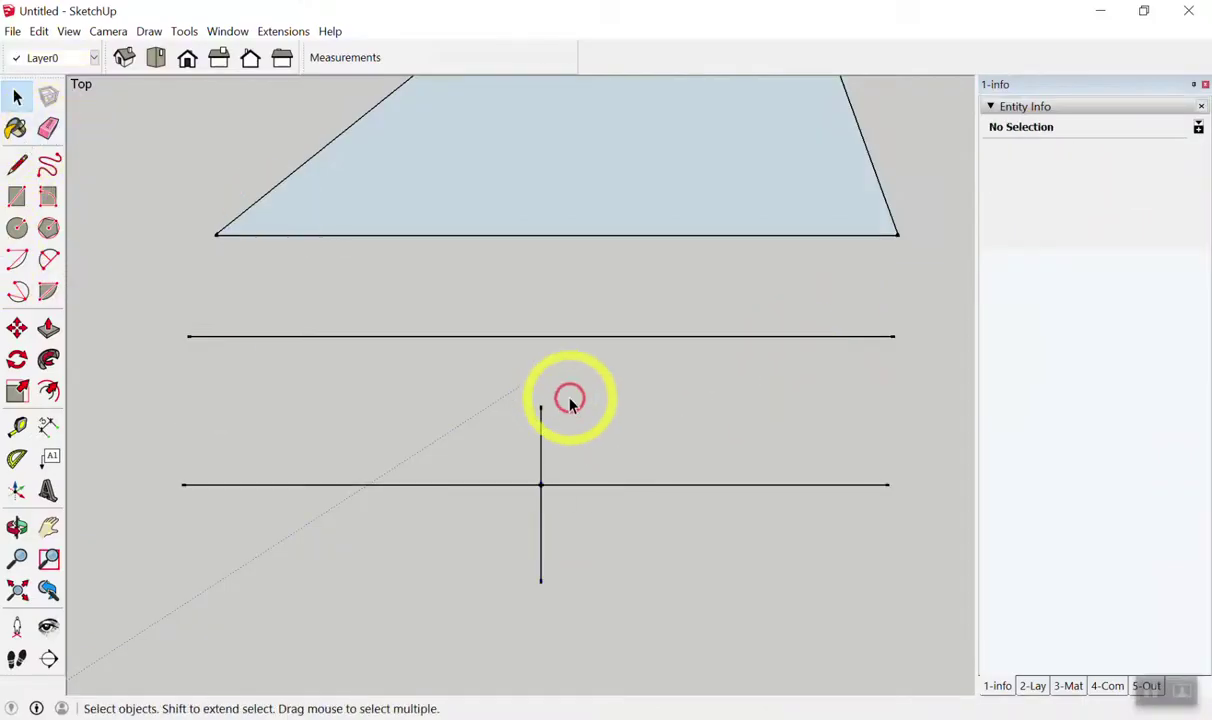
click(48, 128)
click(541, 445)
click(541, 520)
key(space)
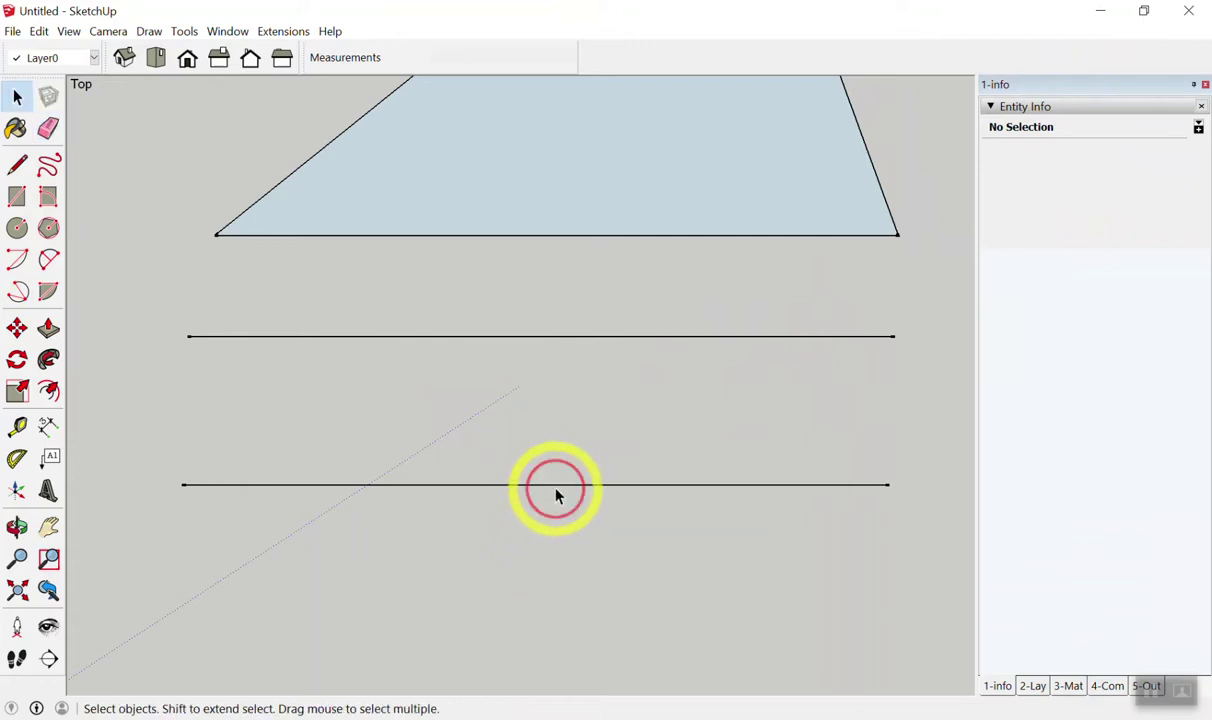
click(561, 486)
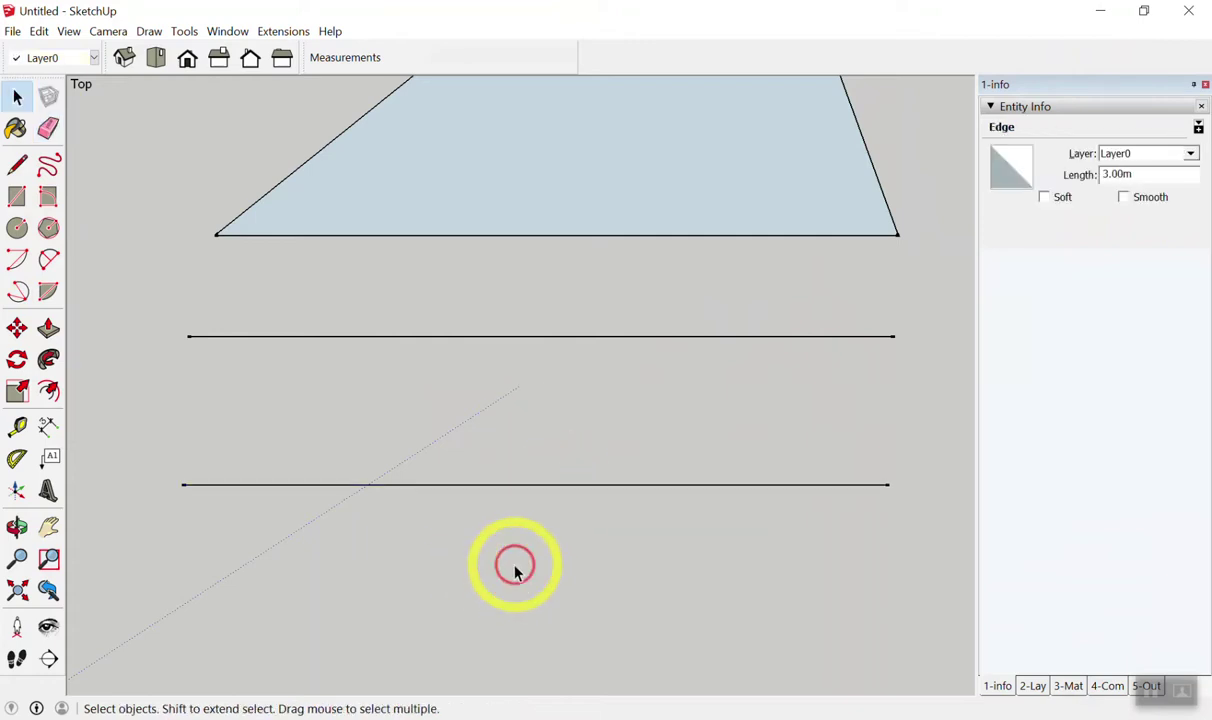
Zoom out and draw a horizontal line across the triangle, splitting it into two faces.
click(515, 572)
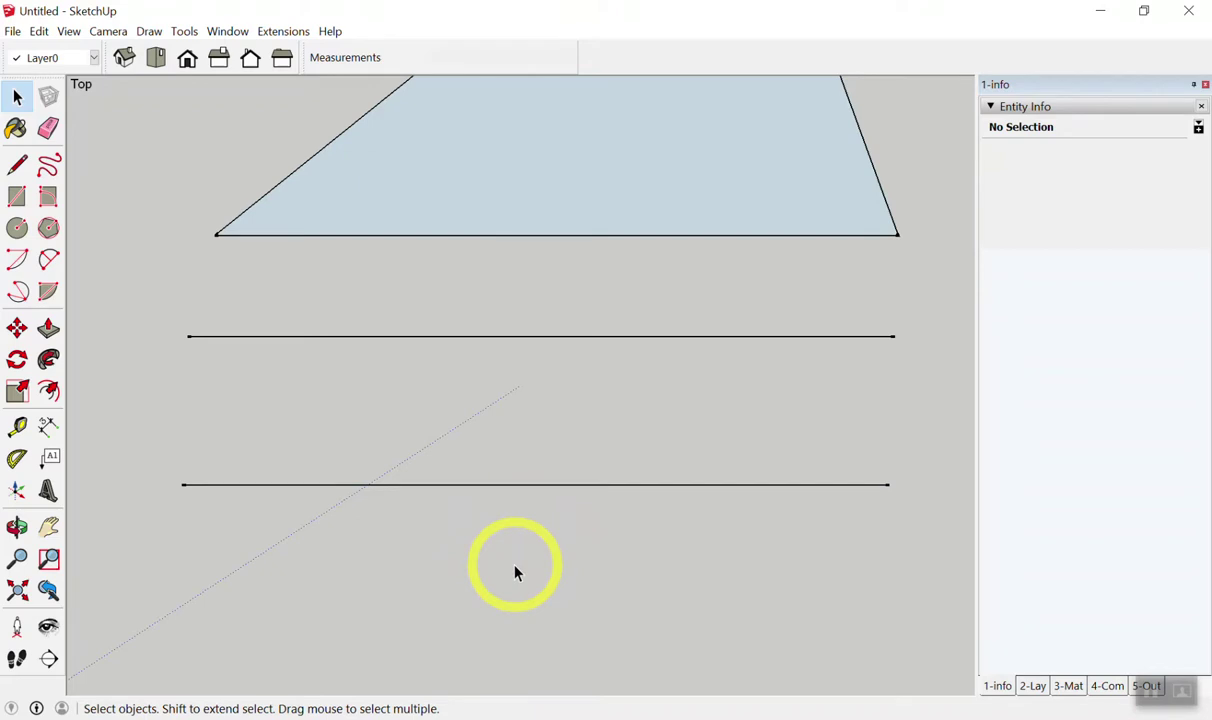
scroll(563, 576, down, 3)
scroll(672, 422, up, 2)
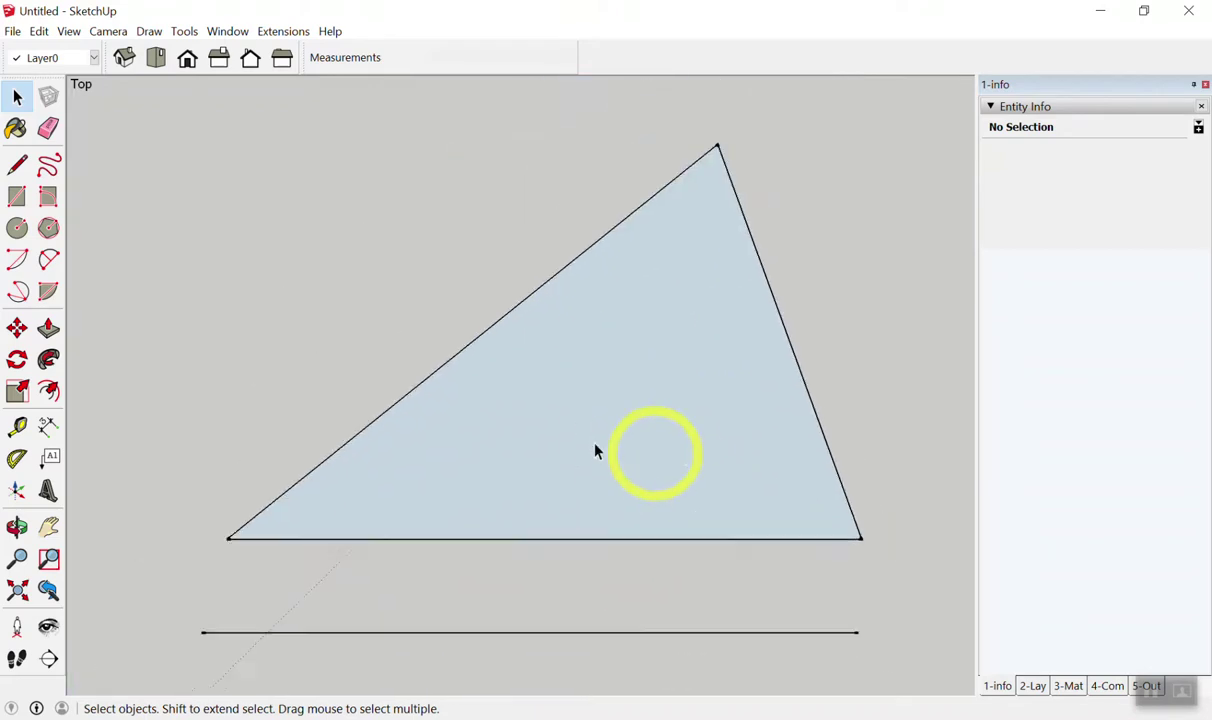
scroll(760, 580, down, 2)
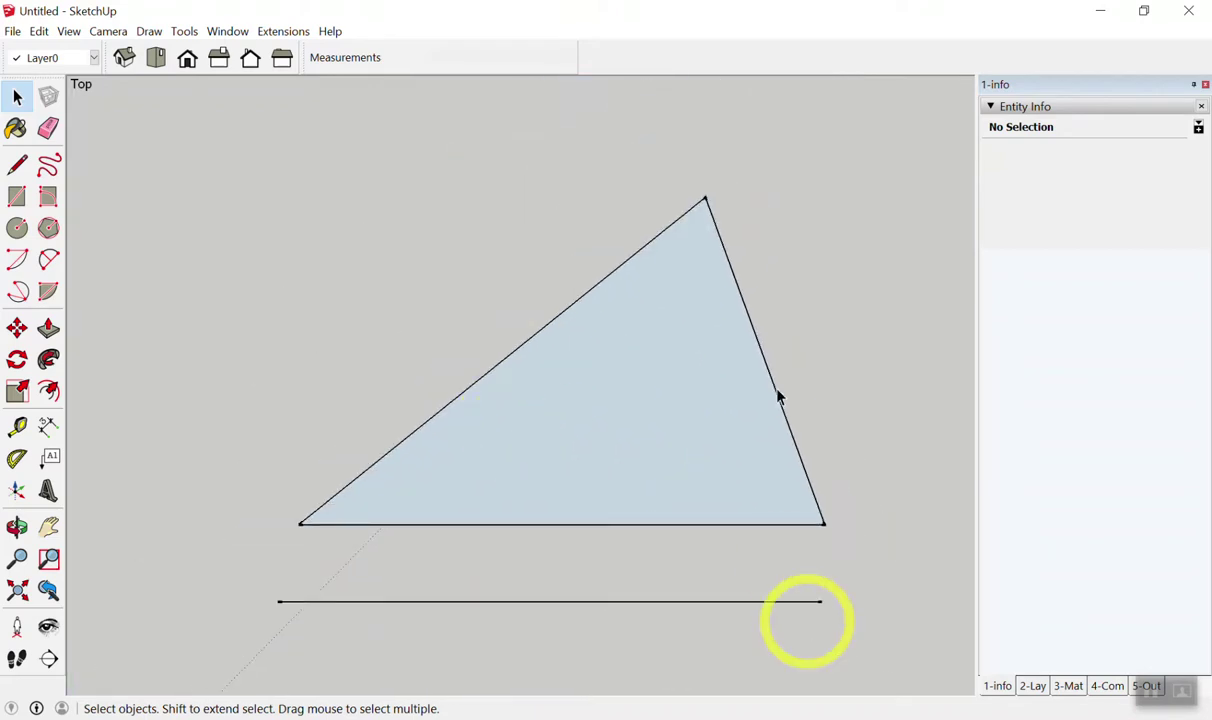
click(17, 165)
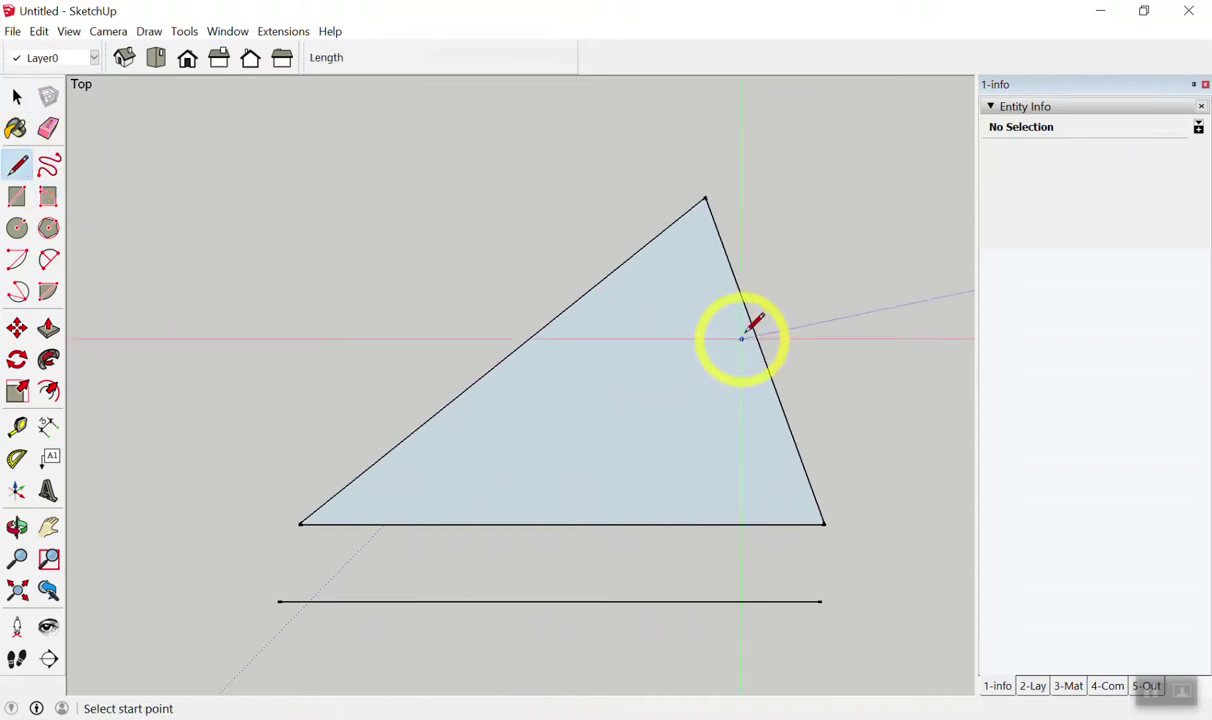
click(767, 359)
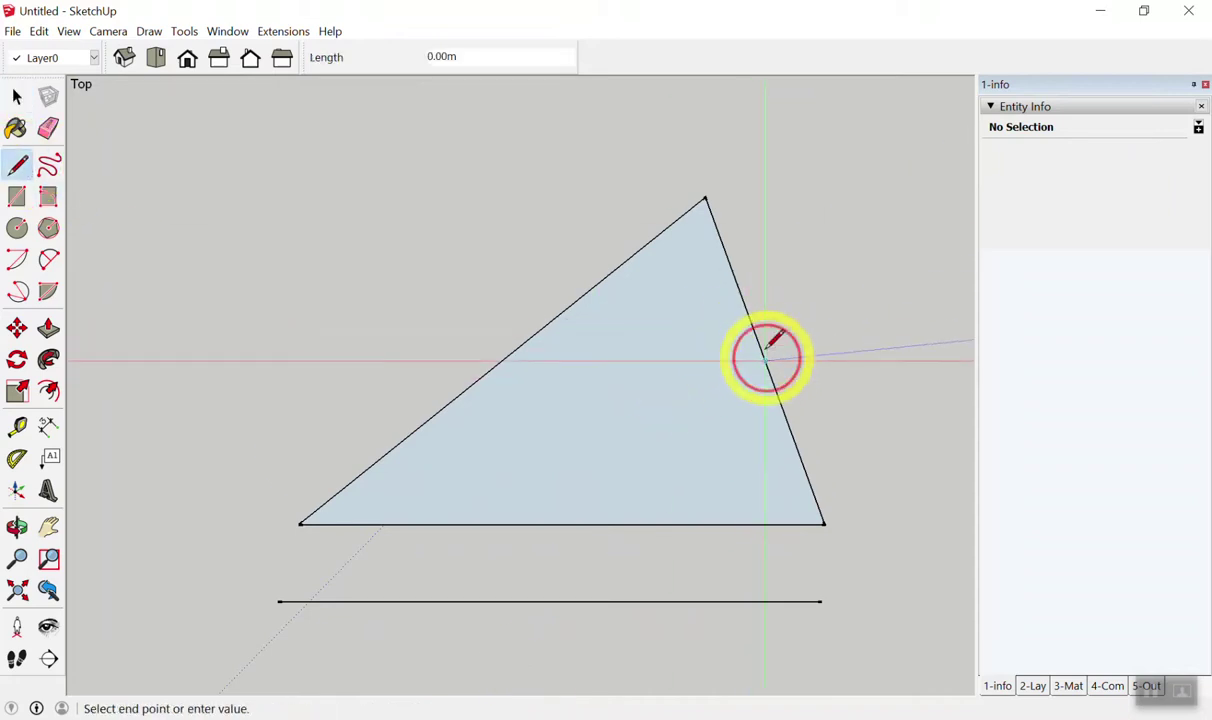
click(503, 360)
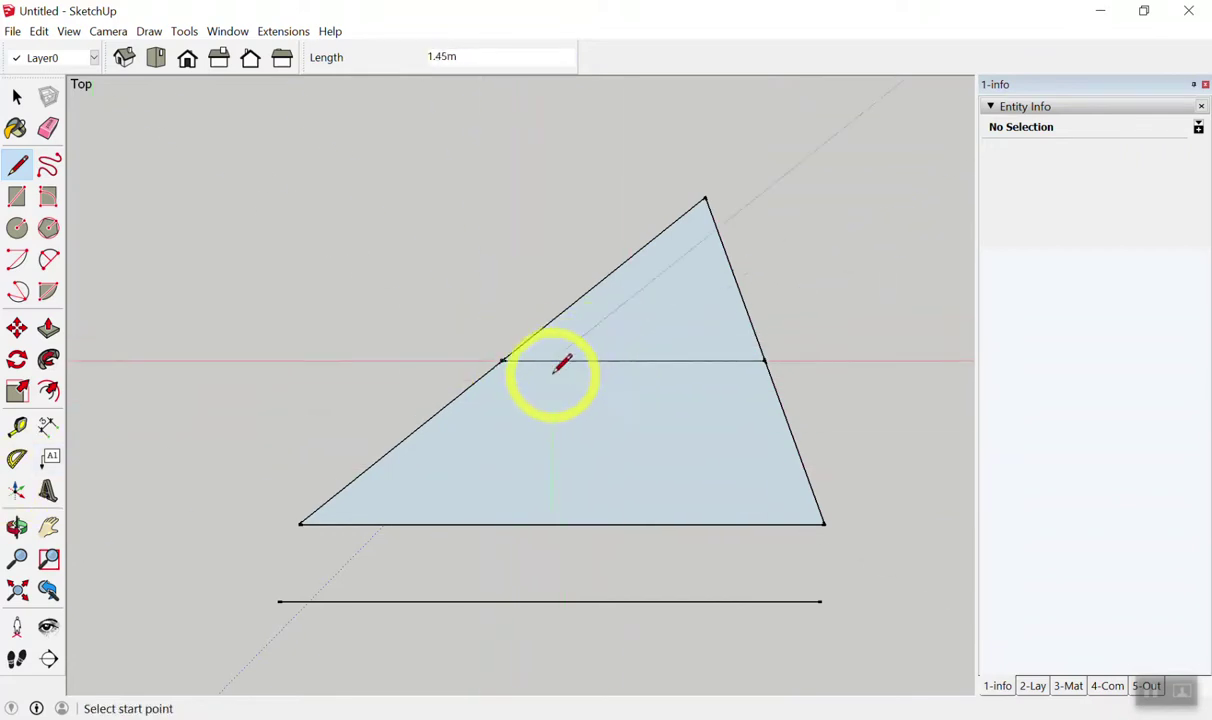
key(space)
Select the upper and lower faces in turn to compare areas, including the 0.65 m² top face.
click(662, 340)
click(676, 420)
click(687, 344)
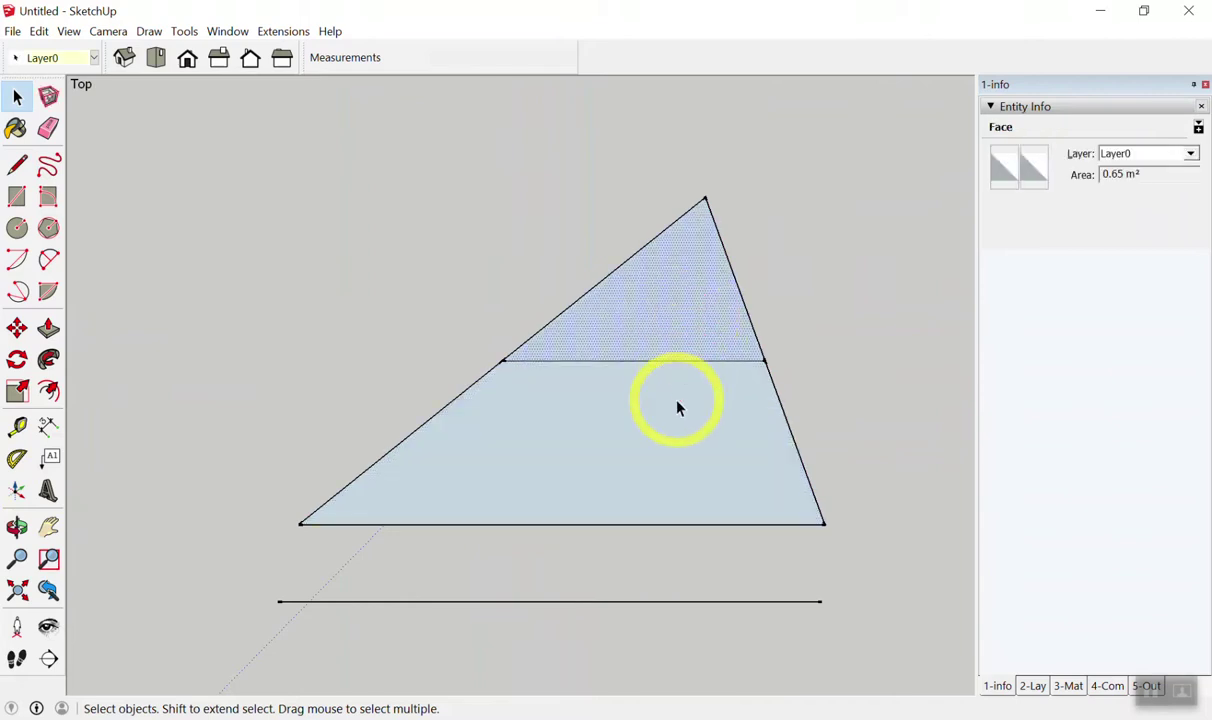
click(677, 407)
click(690, 321)
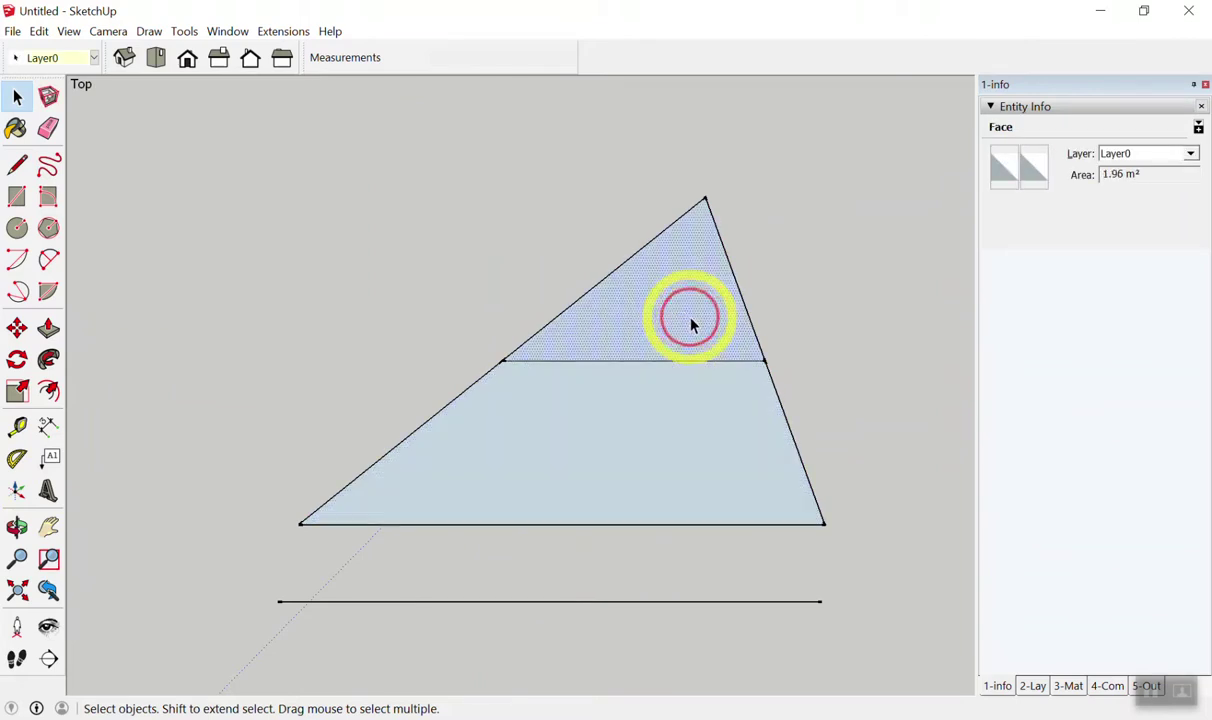
click(859, 289)
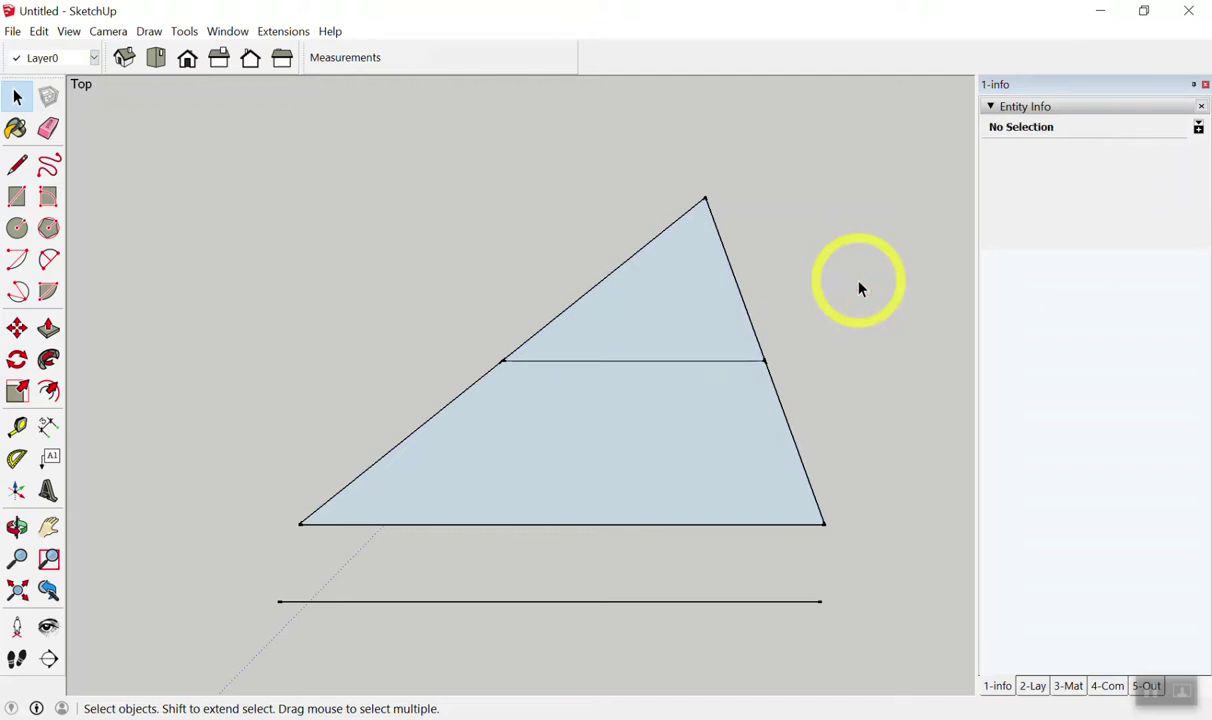
click(666, 261)
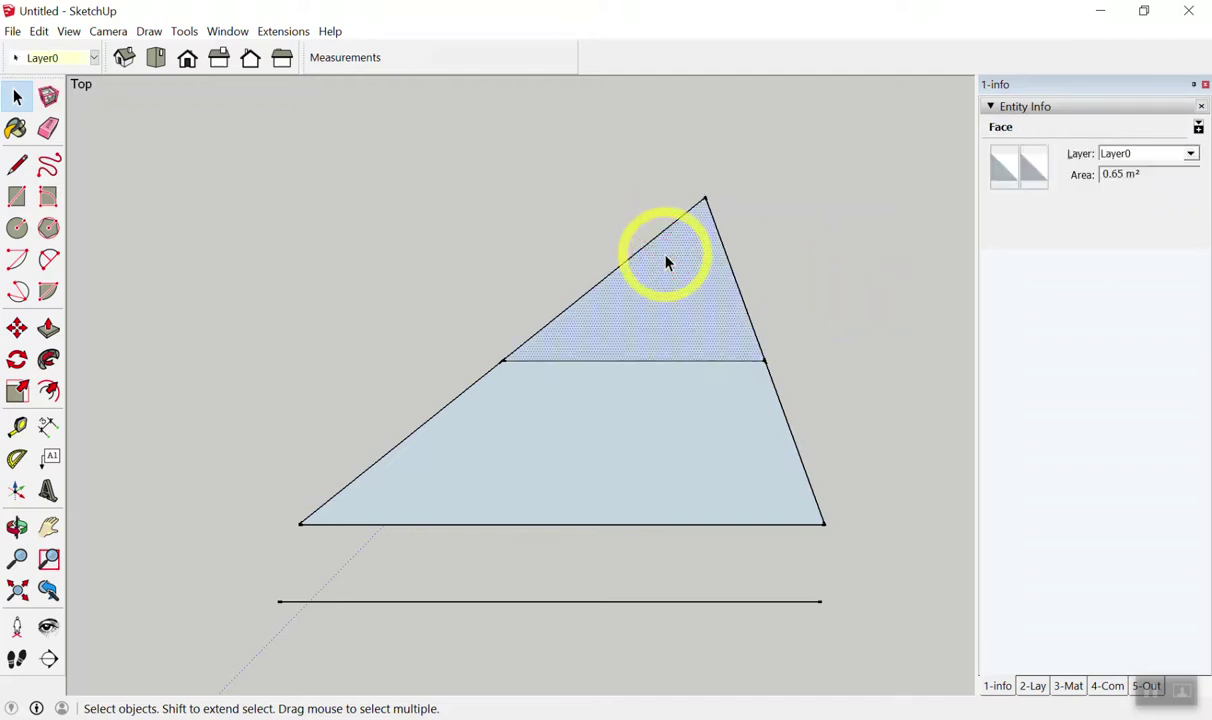
click(686, 279)
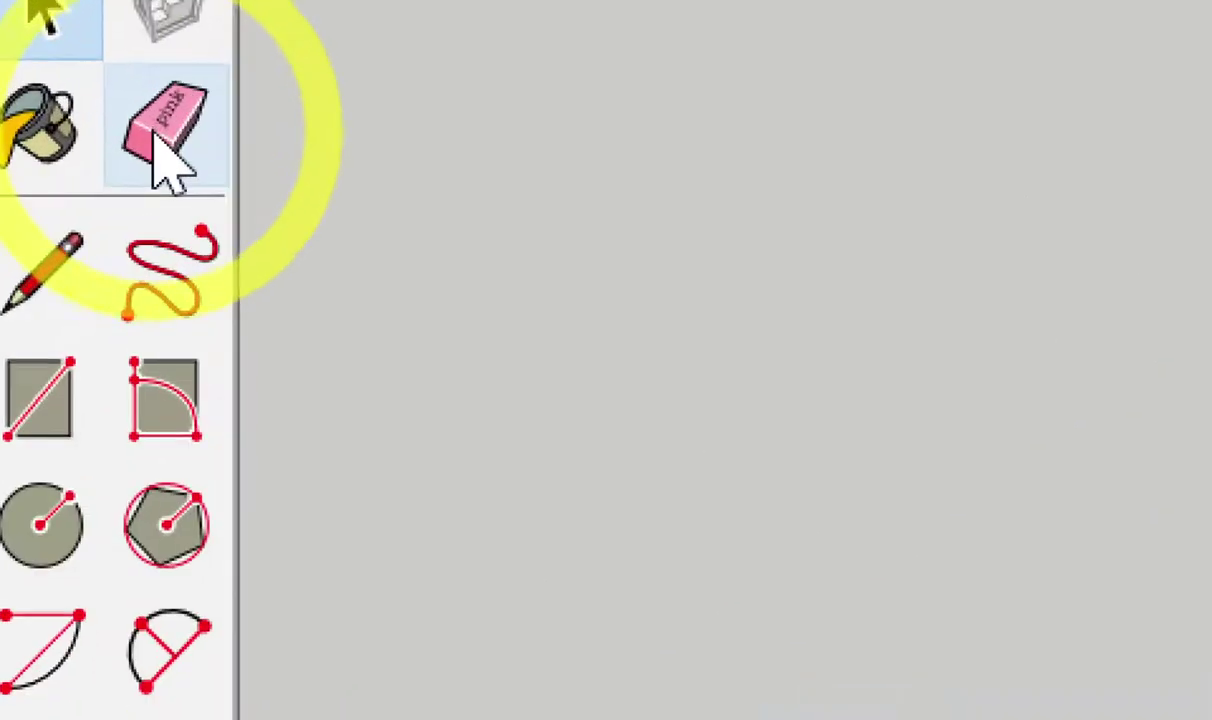
Erase the dividing line, check the merged triangle face's area, then undo the erasure.
click(165, 162)
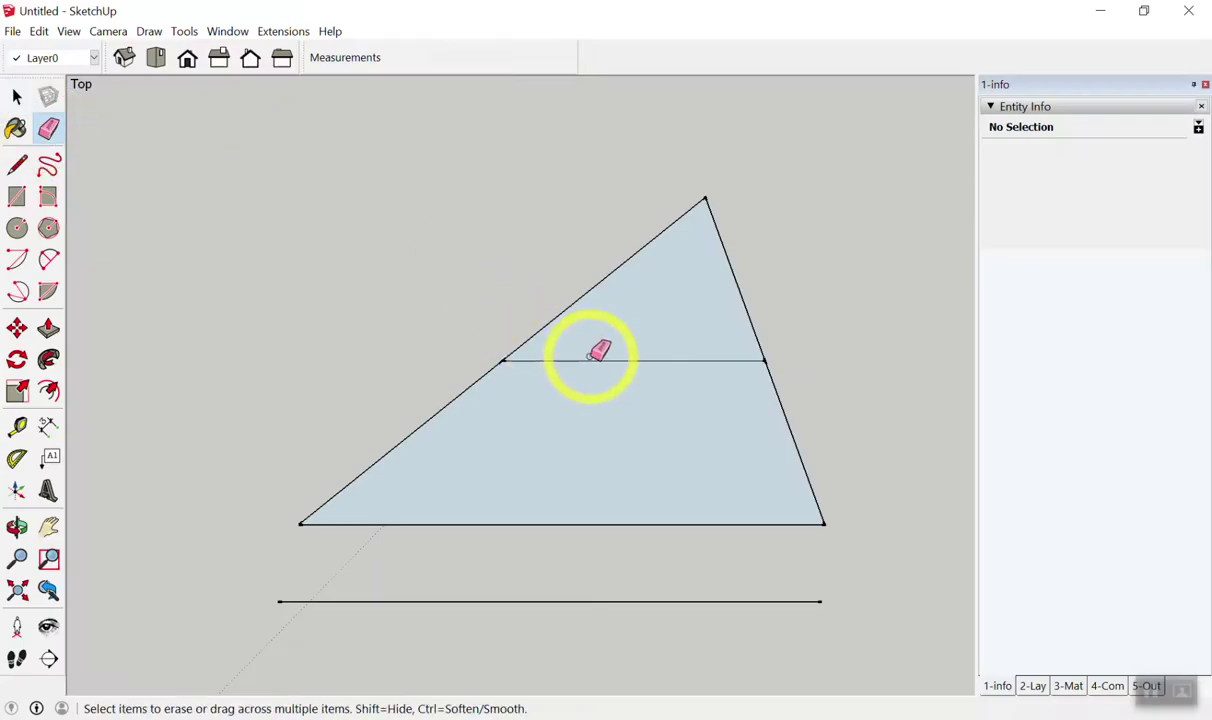
key(space)
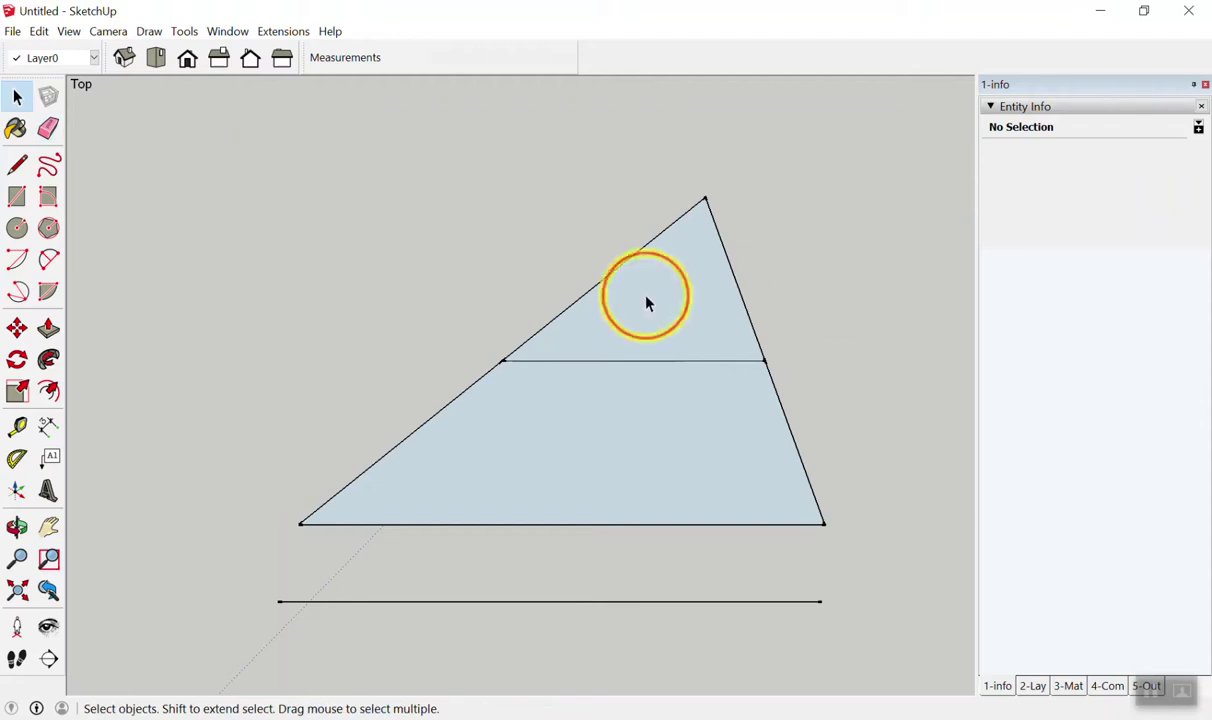
click(681, 311)
click(879, 255)
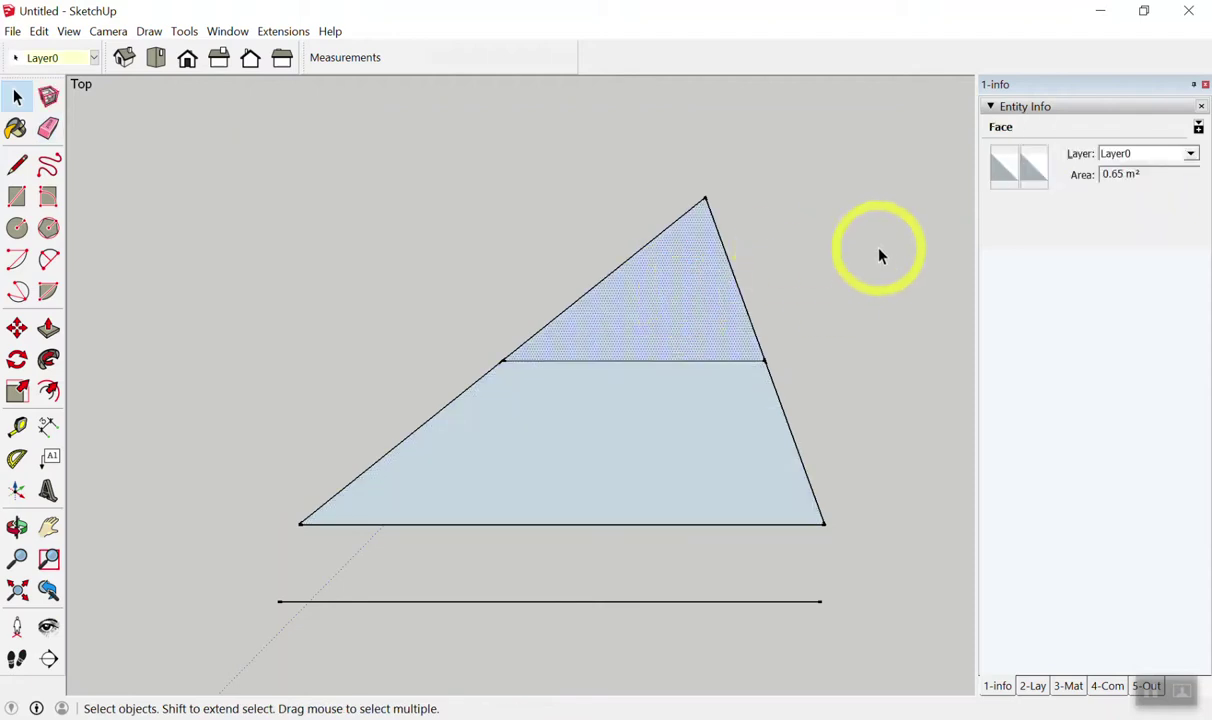
click(48, 130)
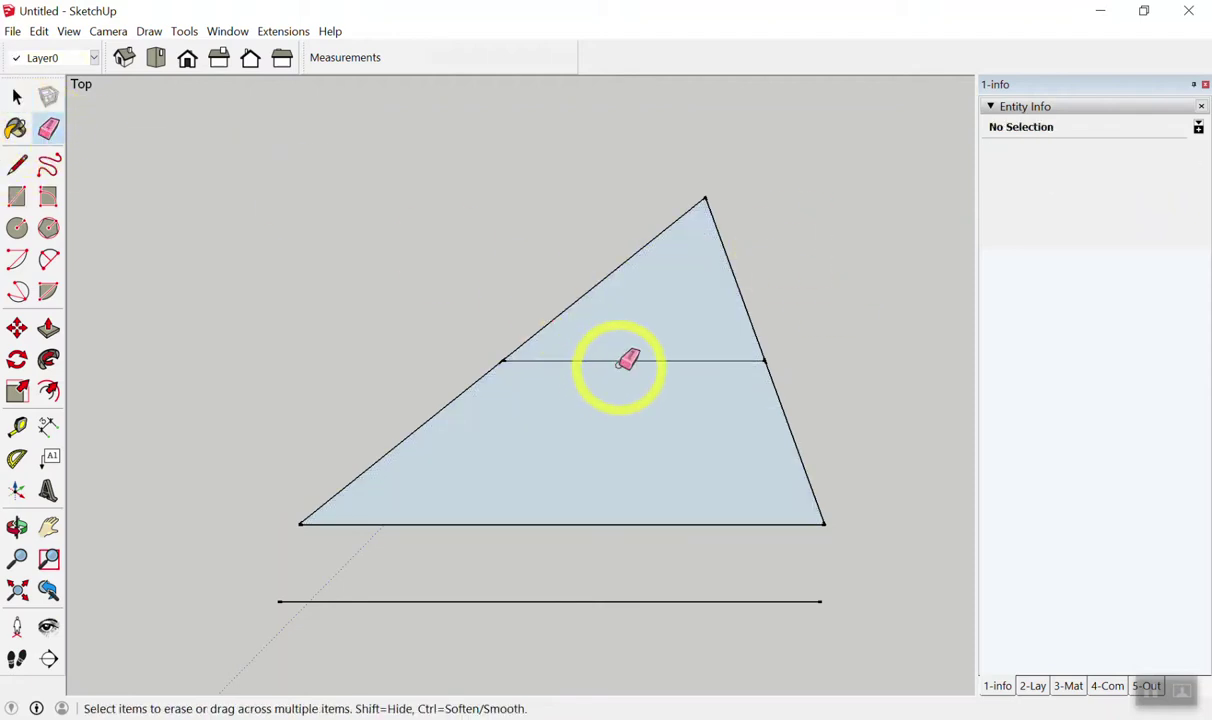
click(676, 358)
key(space)
click(585, 376)
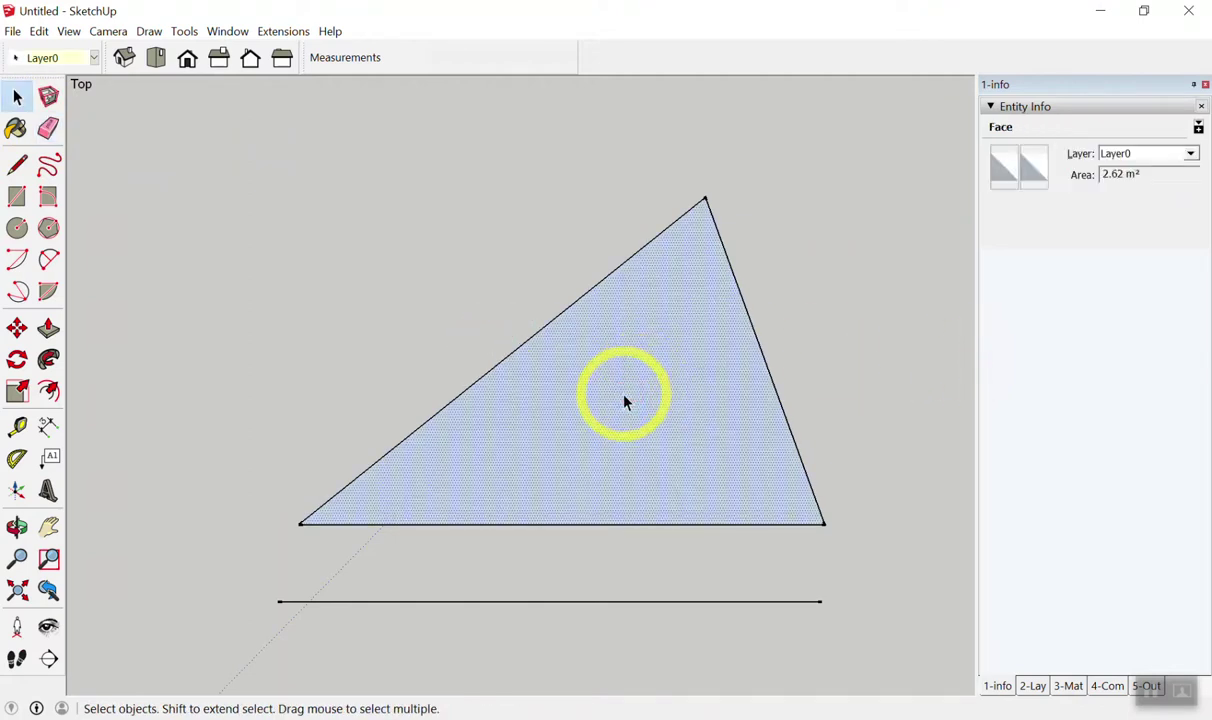
key(ctrl+z)
click(864, 303)
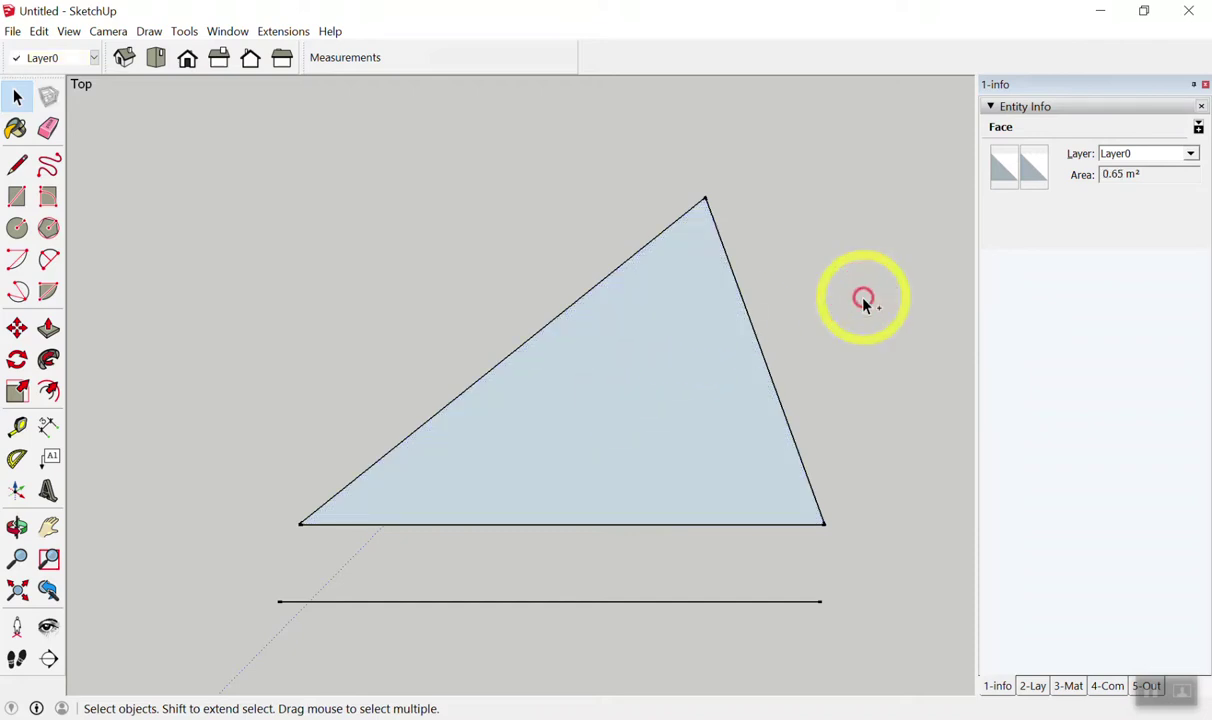
Draw a slanted line across the triangle, splitting it into upper and lower faces.
click(17, 163)
click(355, 313)
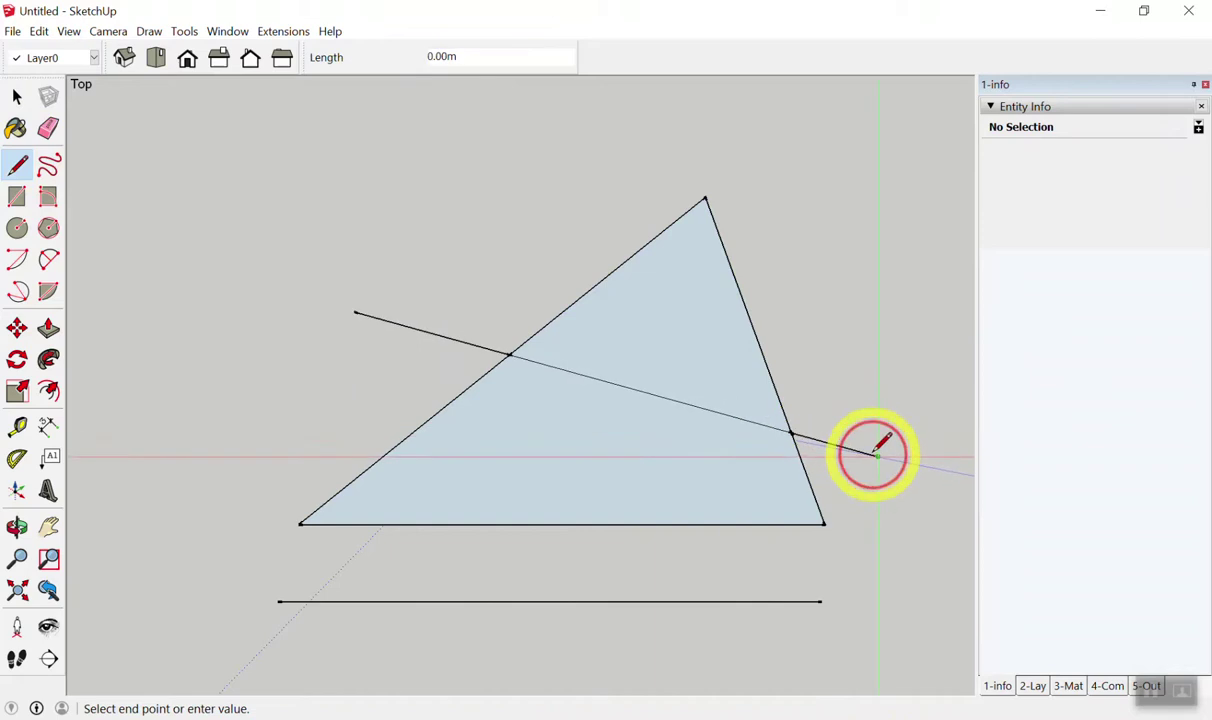
click(876, 455)
key(space)
click(649, 428)
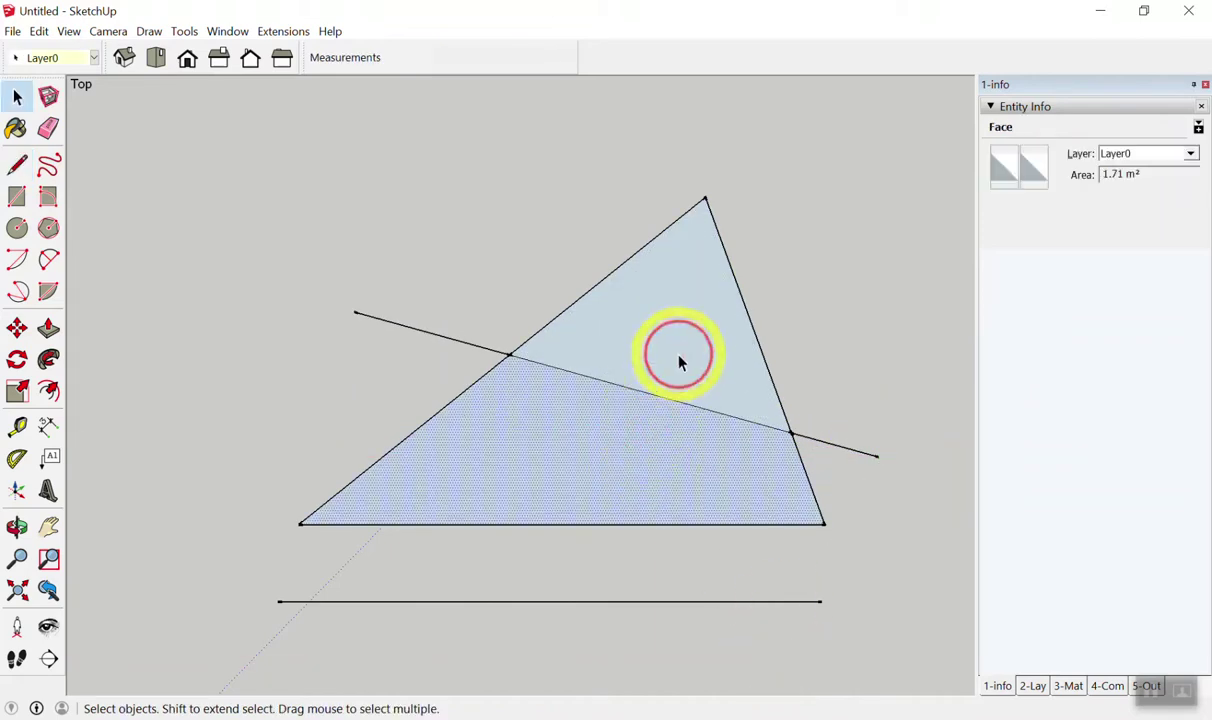
click(679, 360)
click(879, 319)
Erase the line segment inside the triangle so it merges back into one face.
click(48, 128)
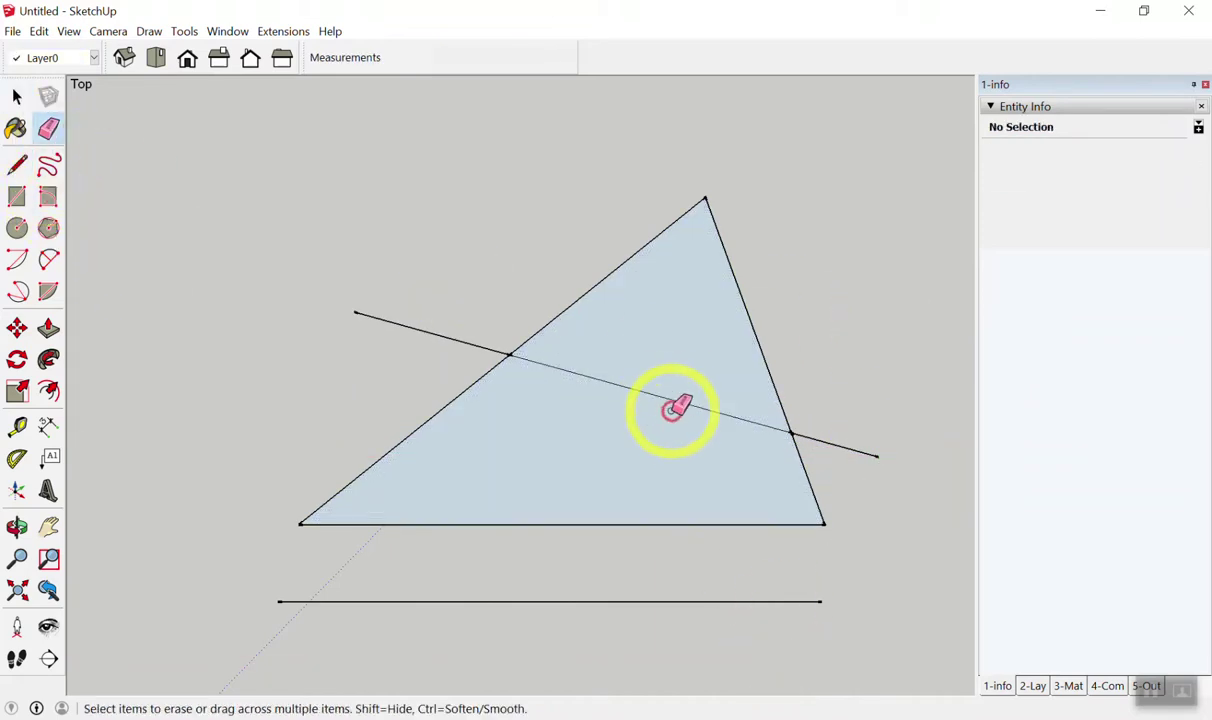
click(674, 404)
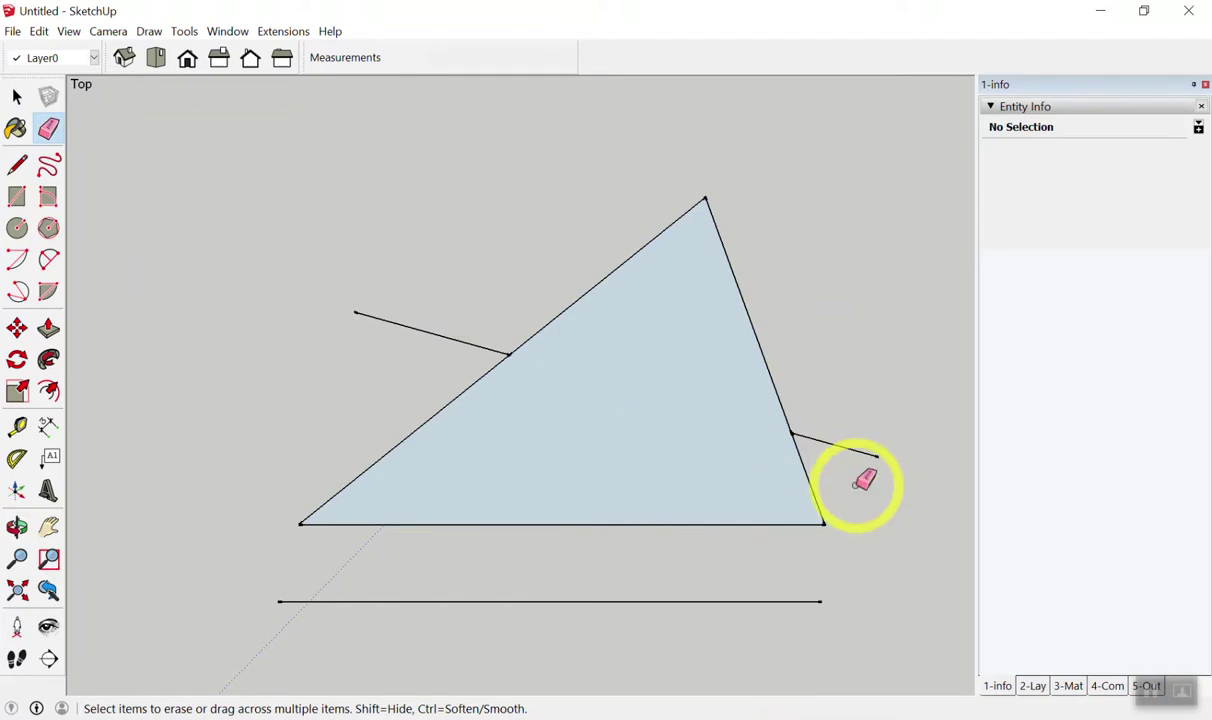
key(space)
click(733, 455)
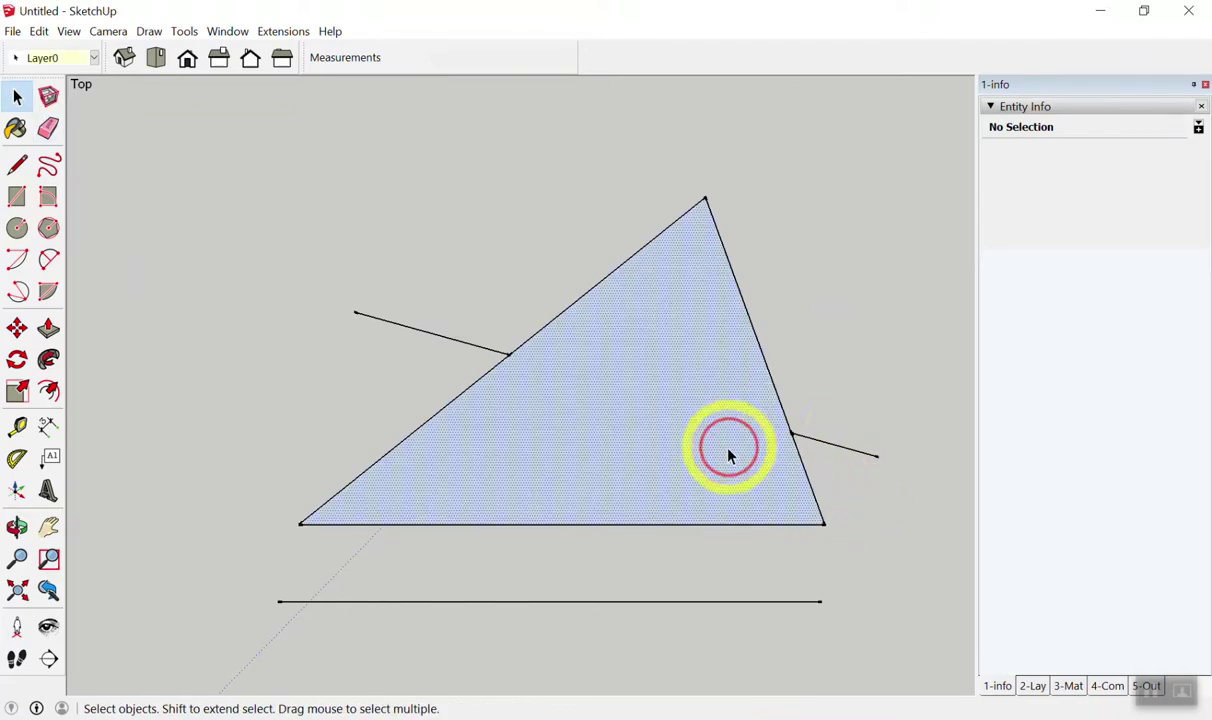
click(888, 405)
Erase the two leftover line stubs on the triangle's left and right sides.
scroll(736, 361, down, 3)
scroll(680, 345, up, 1)
key(e)
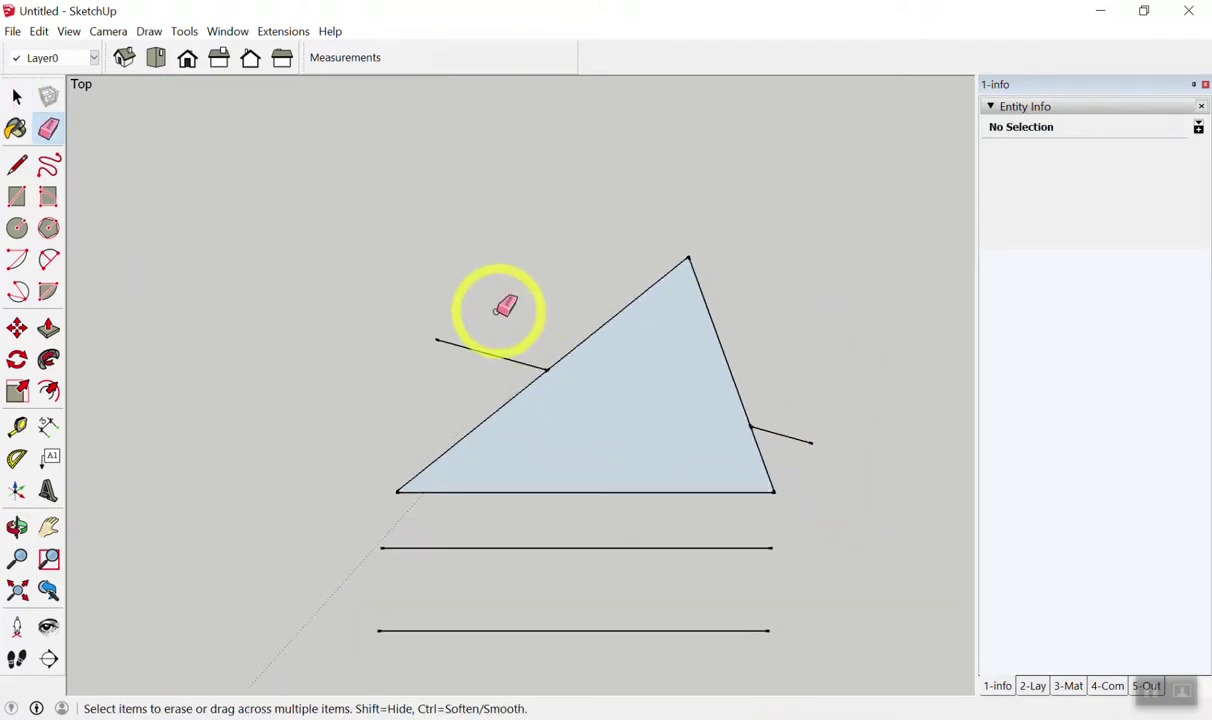
click(468, 347)
click(788, 437)
scroll(828, 593, up, 1)
scroll(790, 605, down, 1)
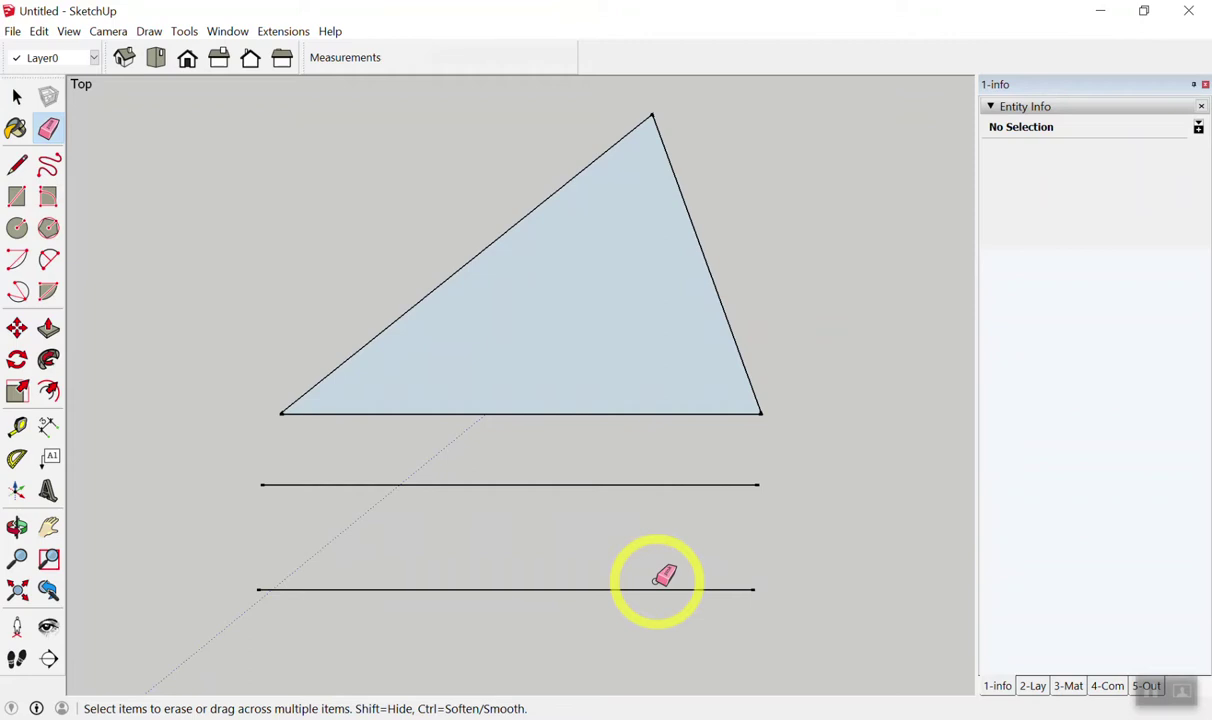
scroll(600, 270, down, 4)
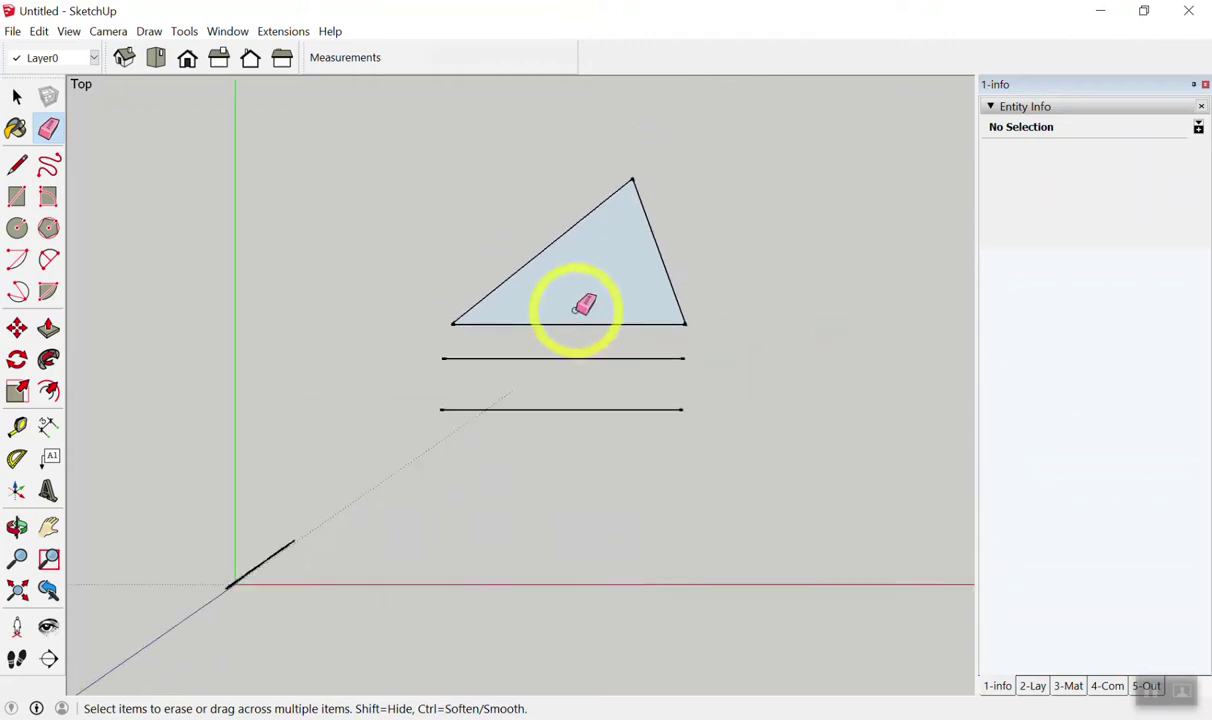
scroll(757, 235, up, 1)
key(space)
scroll(732, 227, up, 2)
scroll(589, 274, down, 2)
scroll(470, 295, up, 2)
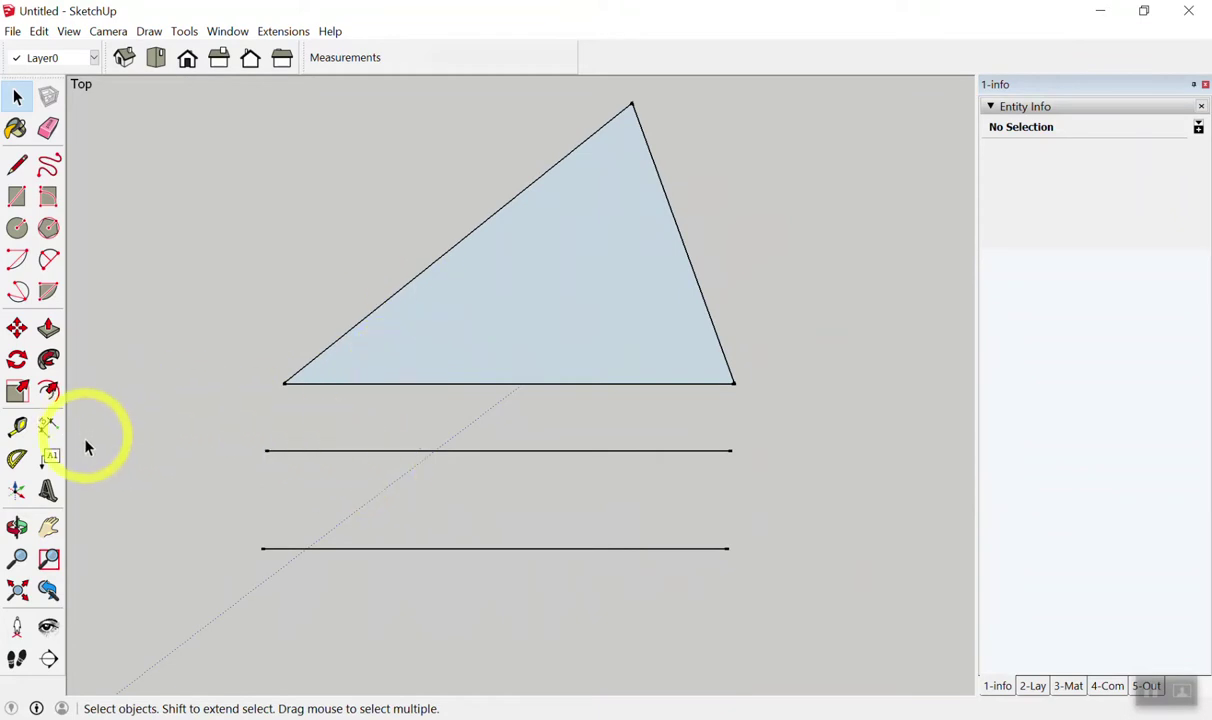
click(17, 428)
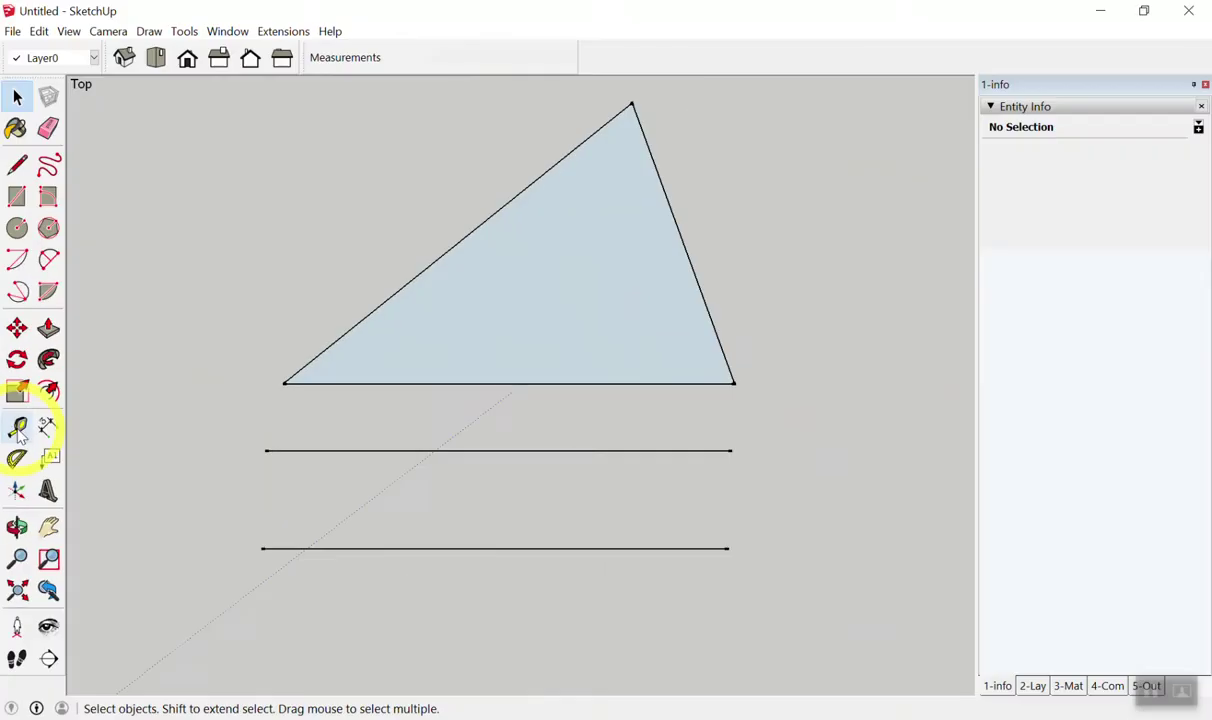
click(17, 428)
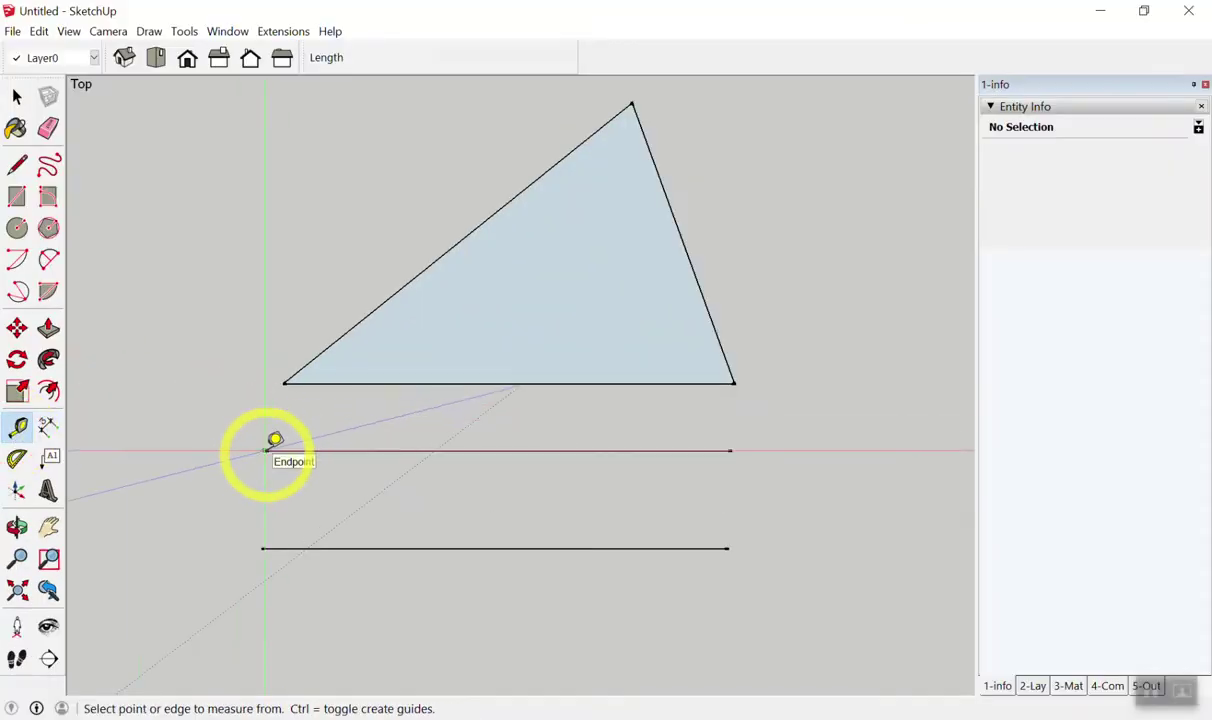
click(265, 450)
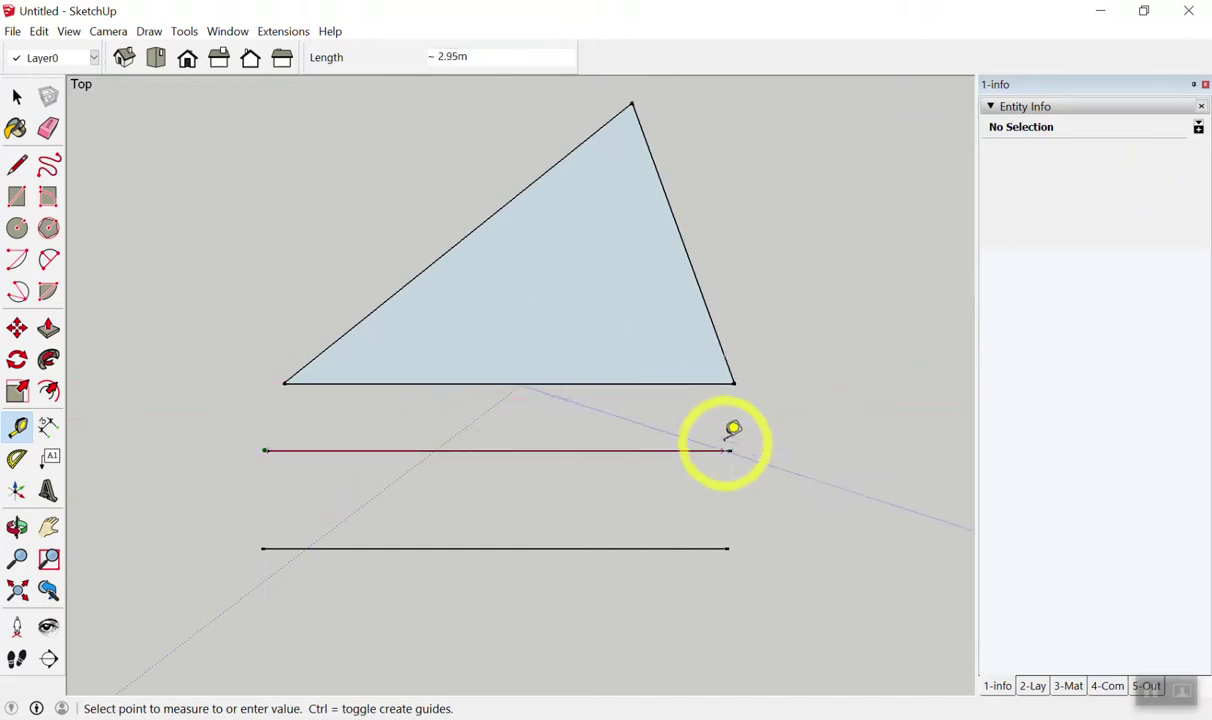
key(space)
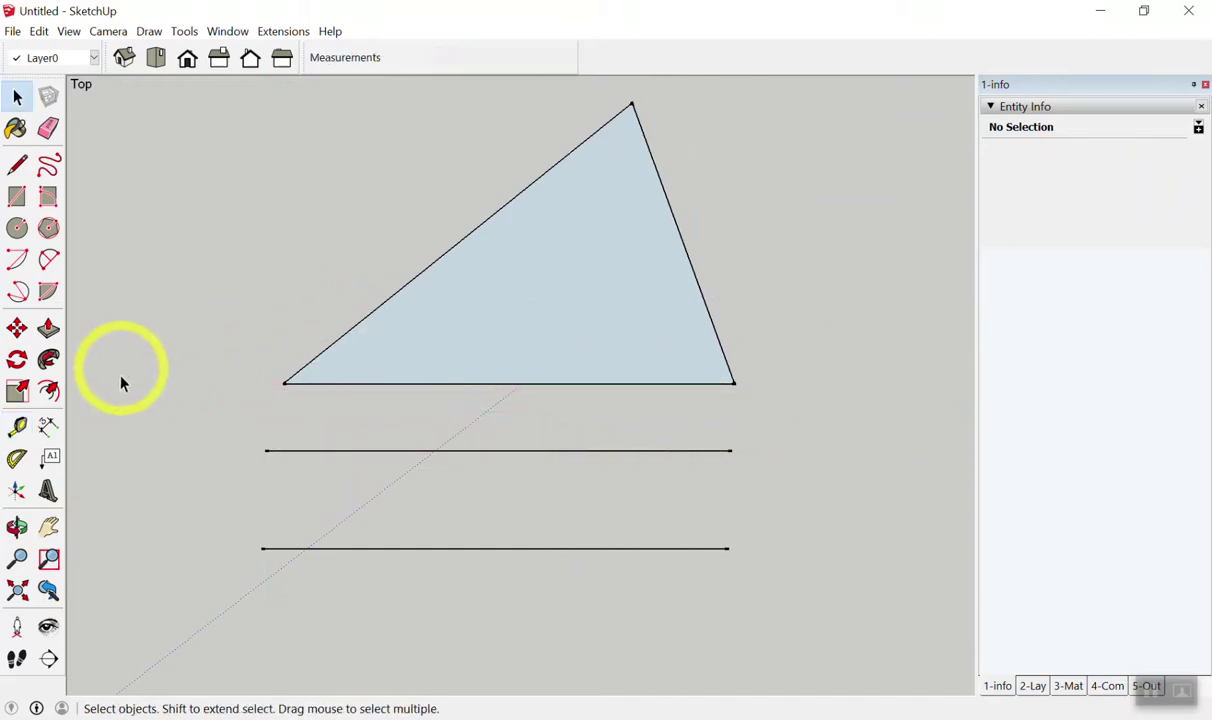
click(17, 427)
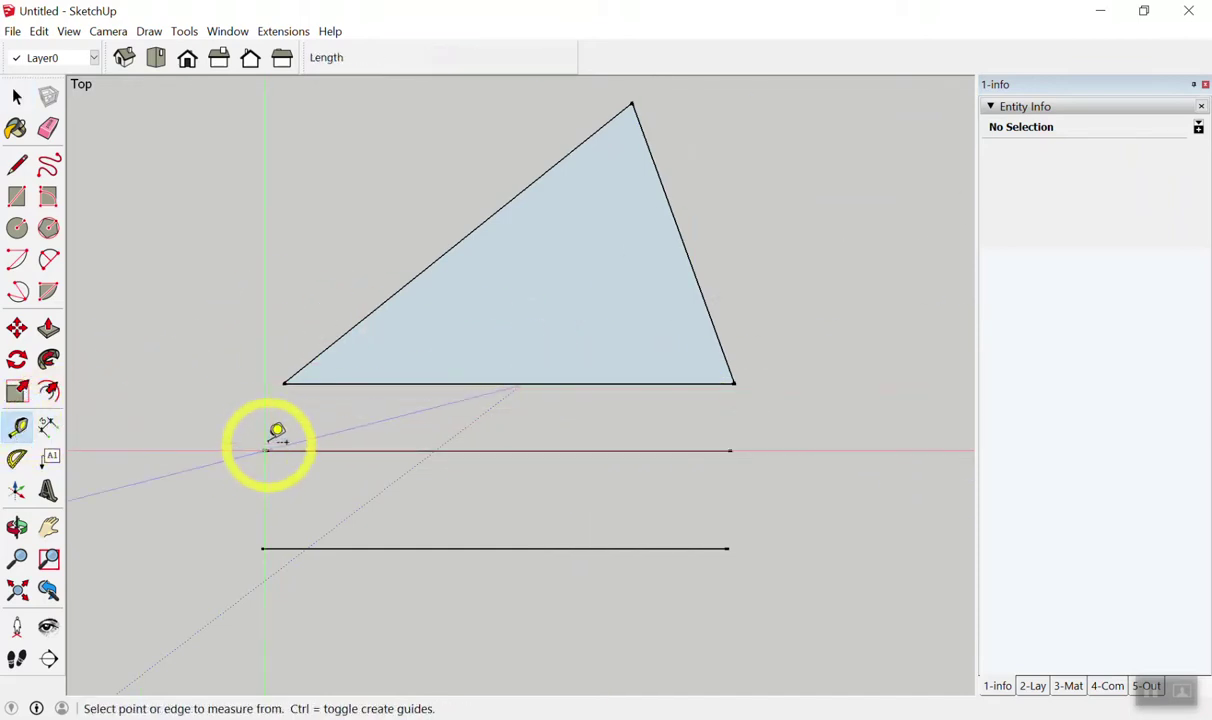
click(266, 450)
click(735, 449)
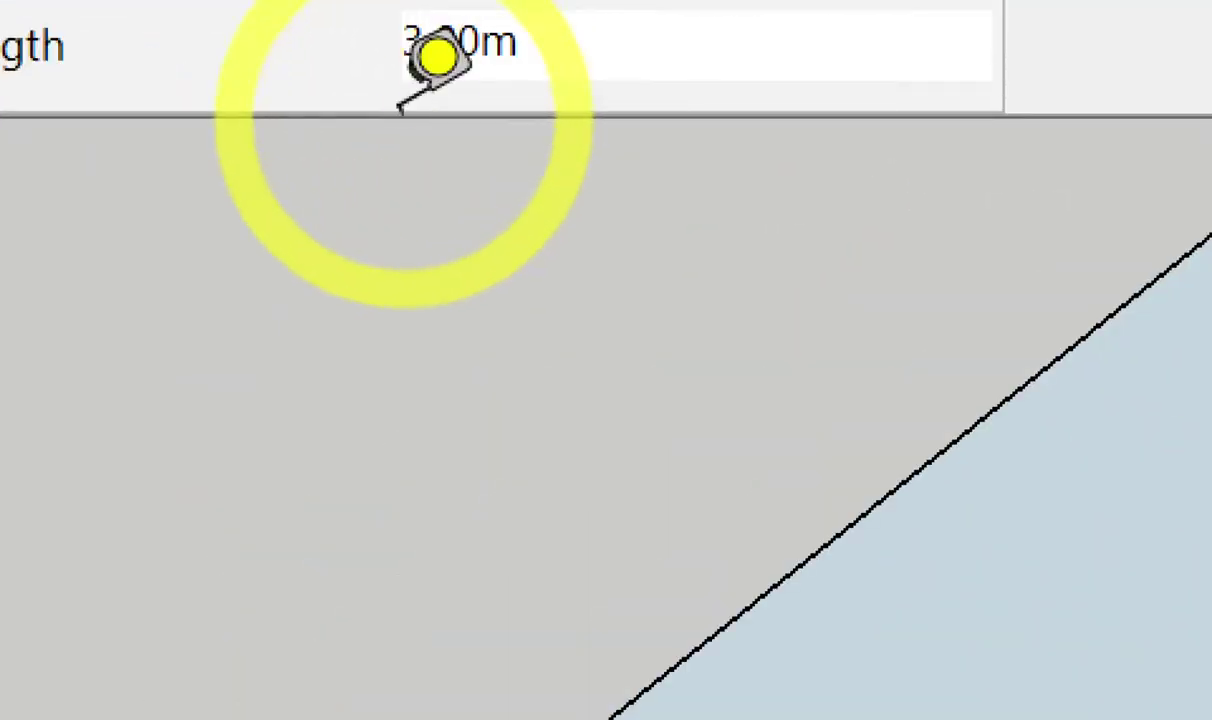
click(420, 198)
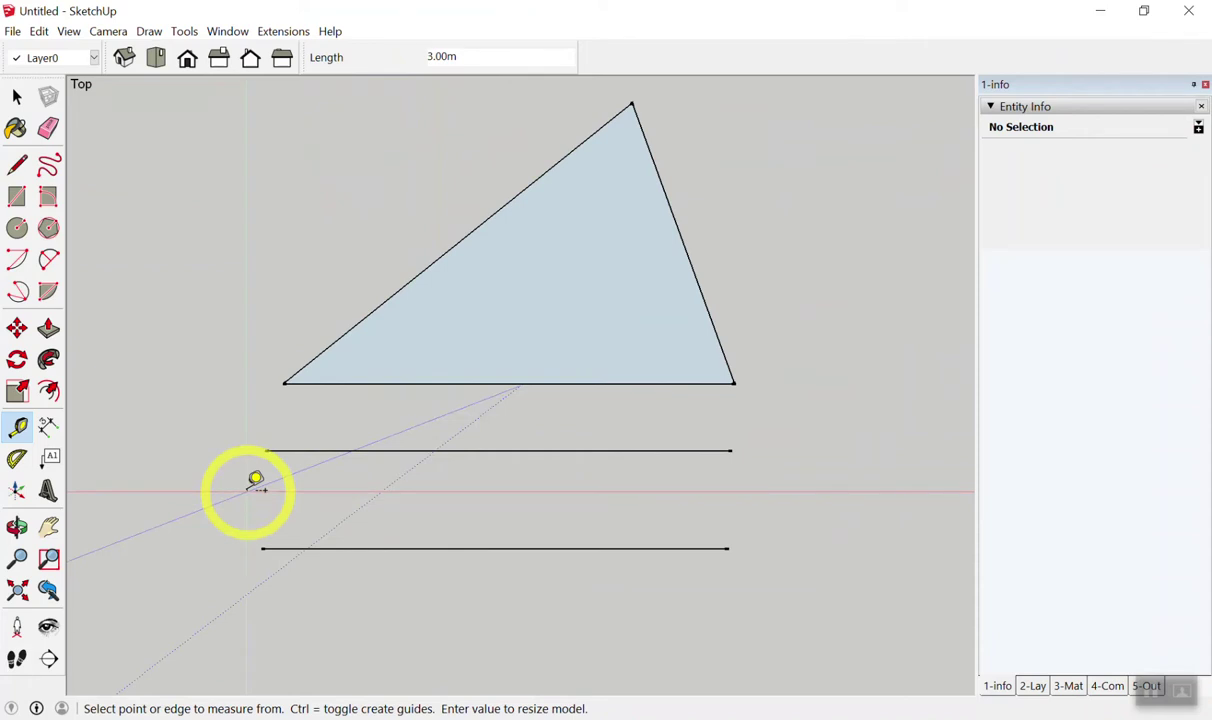
key(space)
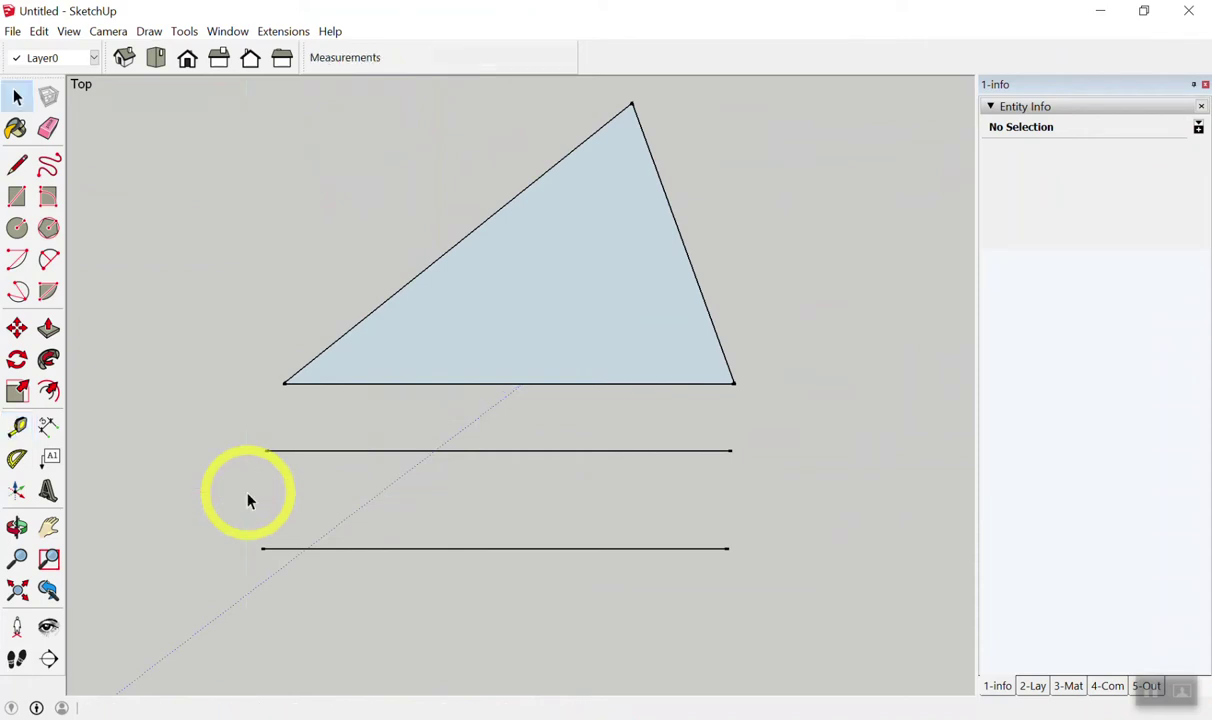
click(21, 428)
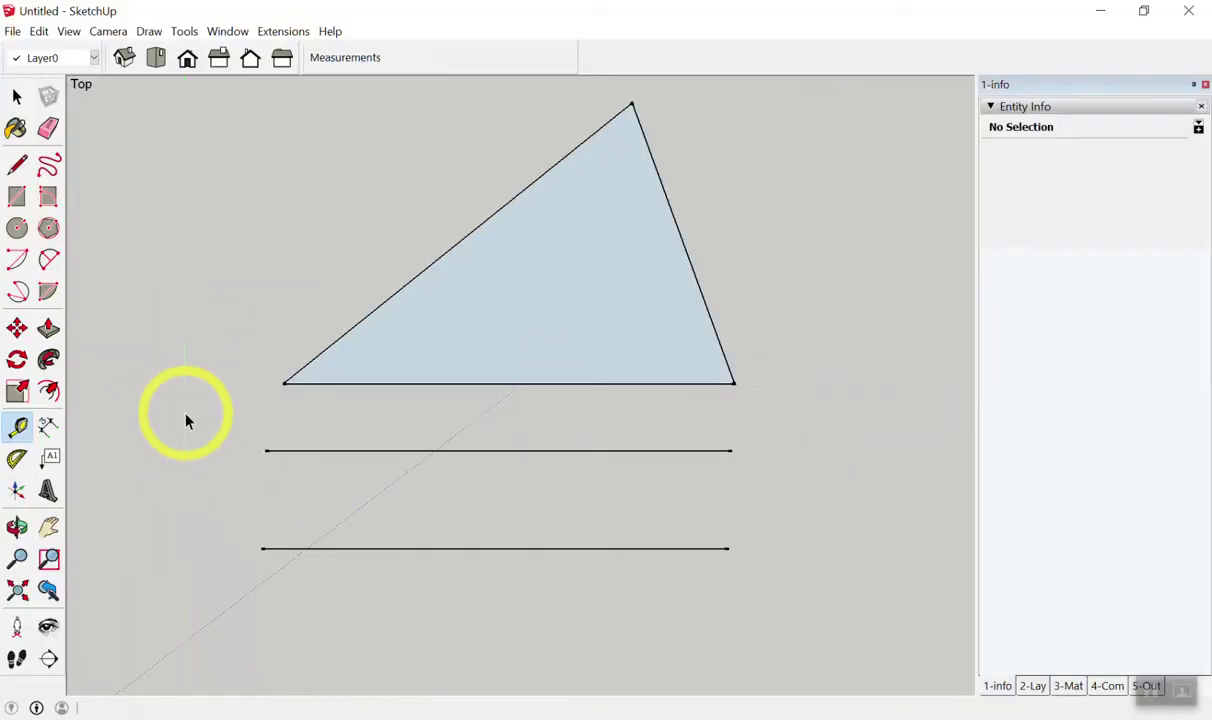
key(space)
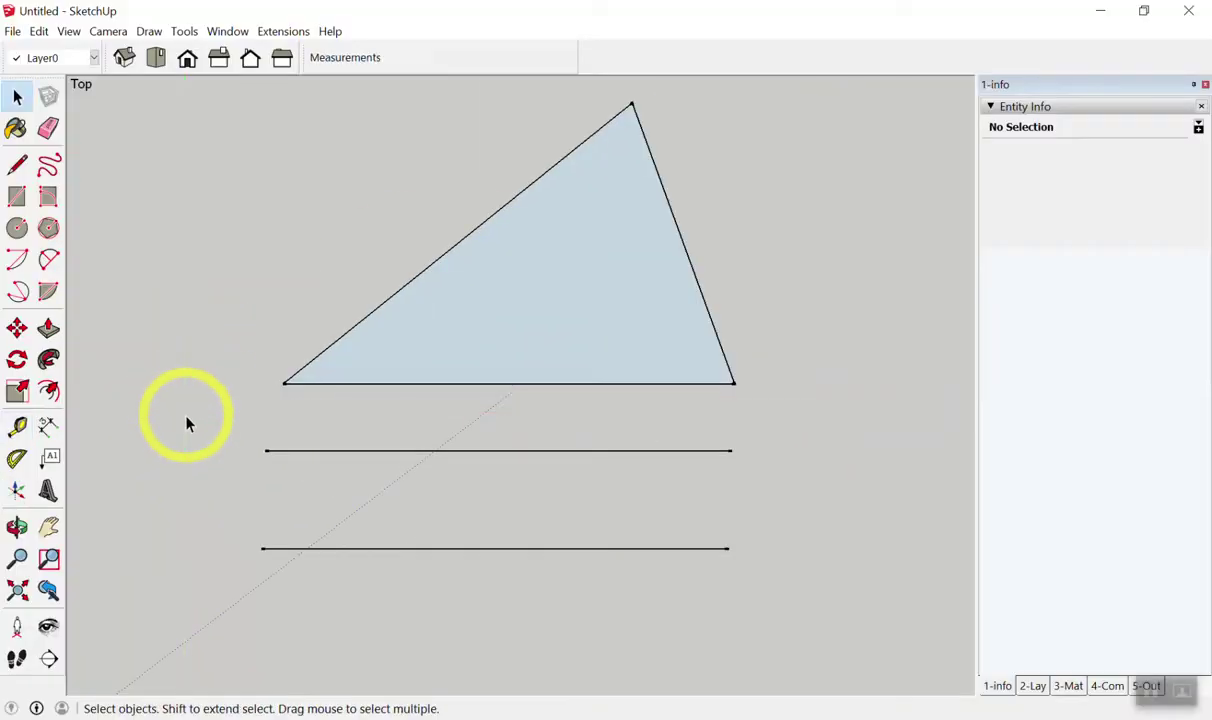
key(t)
Toggle between the Tape Measure and Select tools, ending in Select.
key(space)
key(t)
key(space)
key(t)
key(space)
key(t)
key(space)
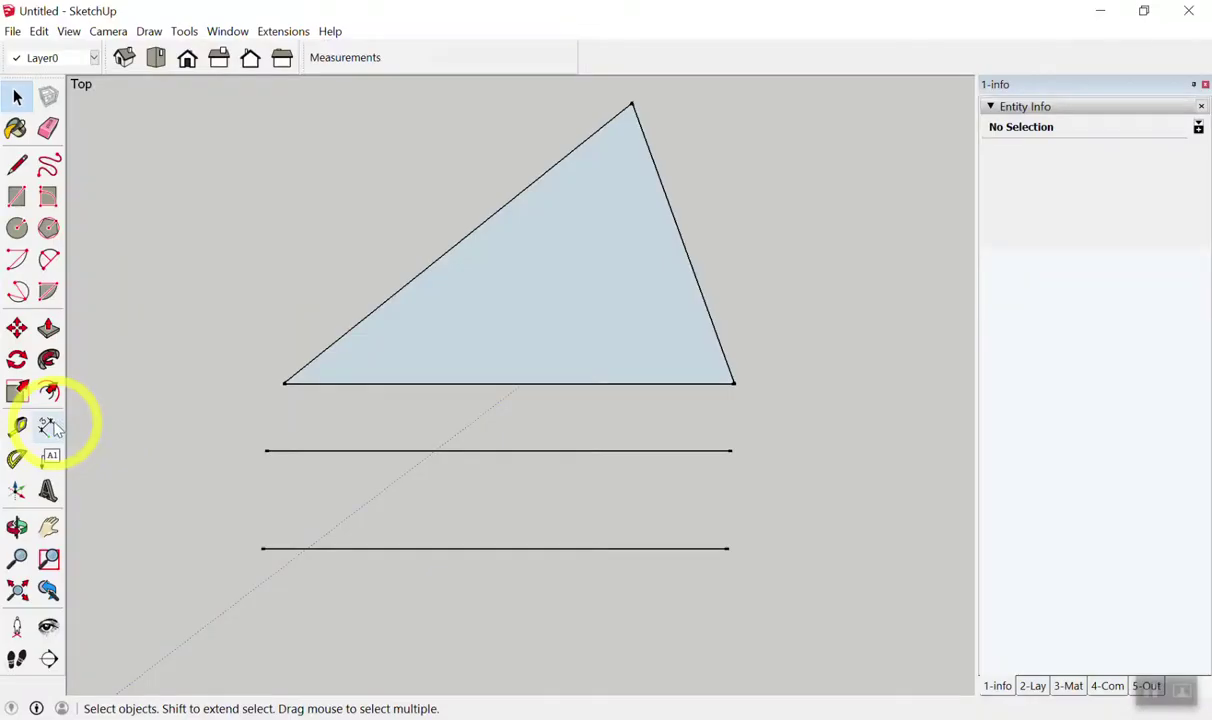
Try placing the upper line's 3.00m dimension twice, undoing each attempt.
click(52, 426)
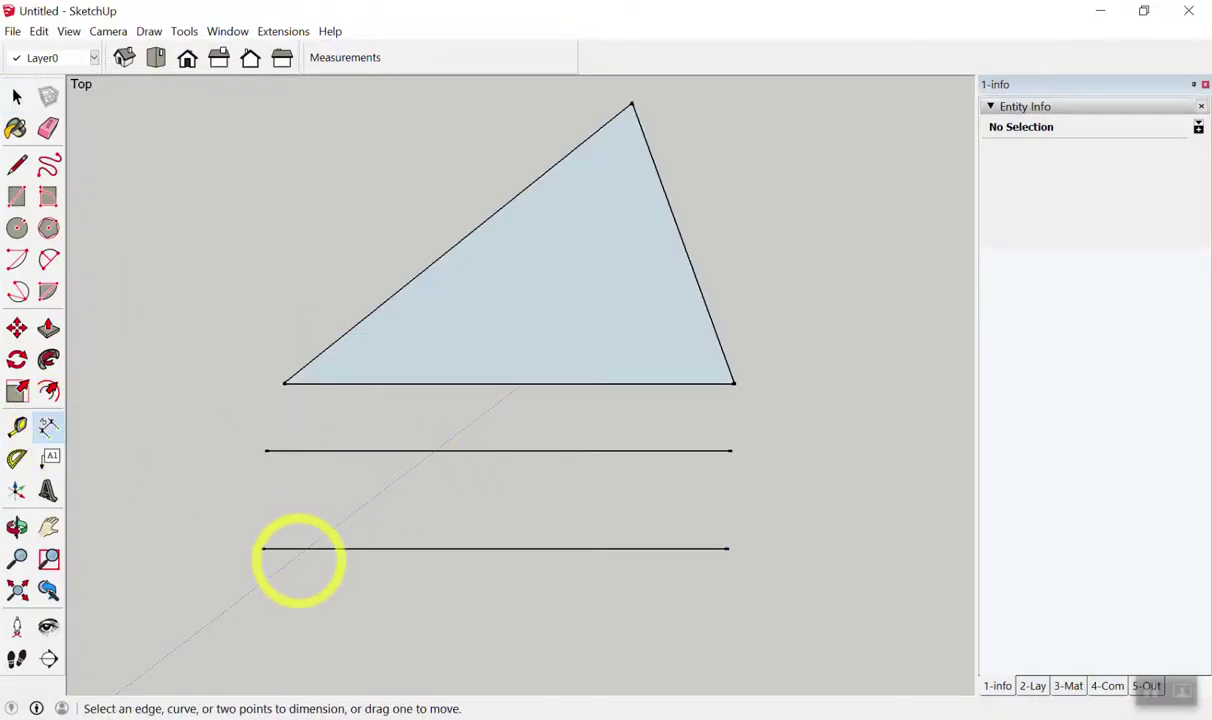
scroll(300, 530, up, 4)
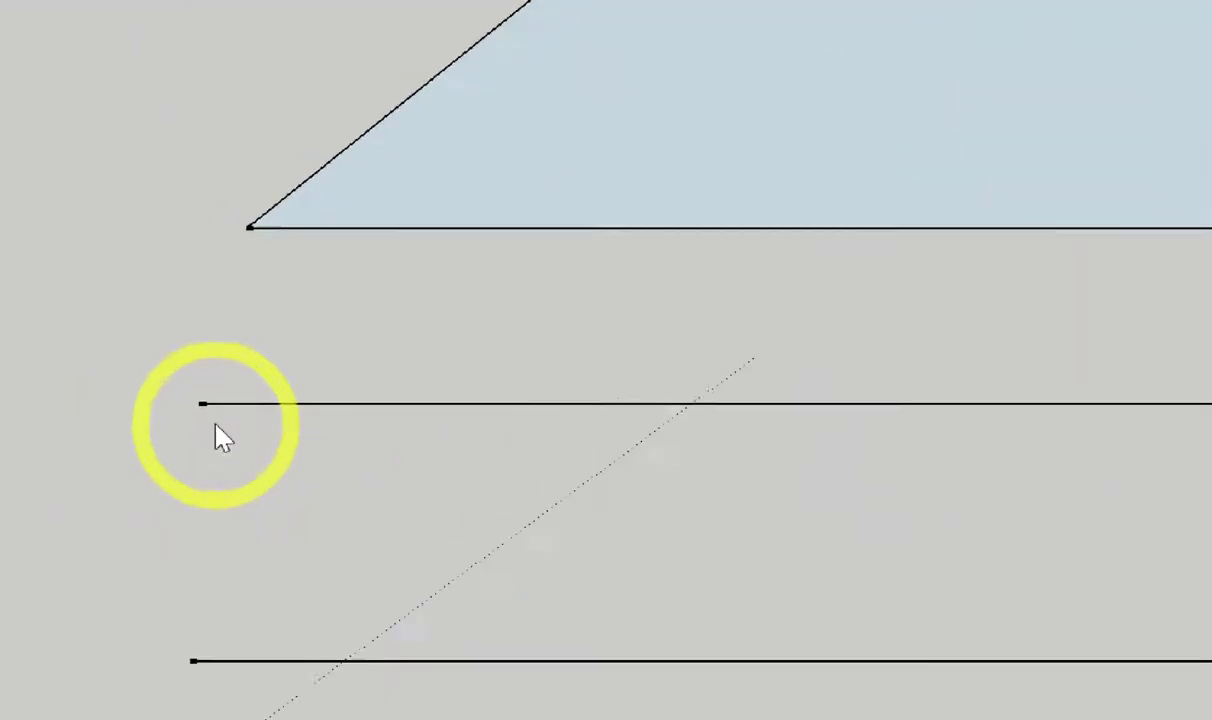
click(203, 398)
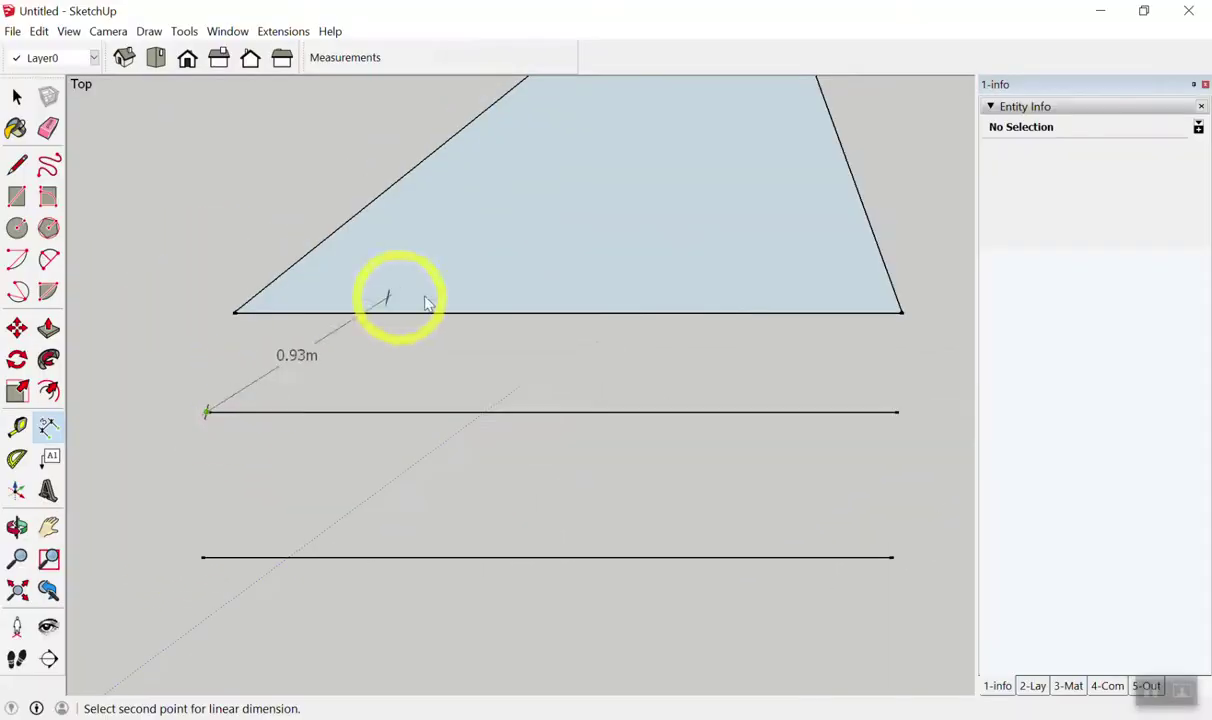
click(900, 414)
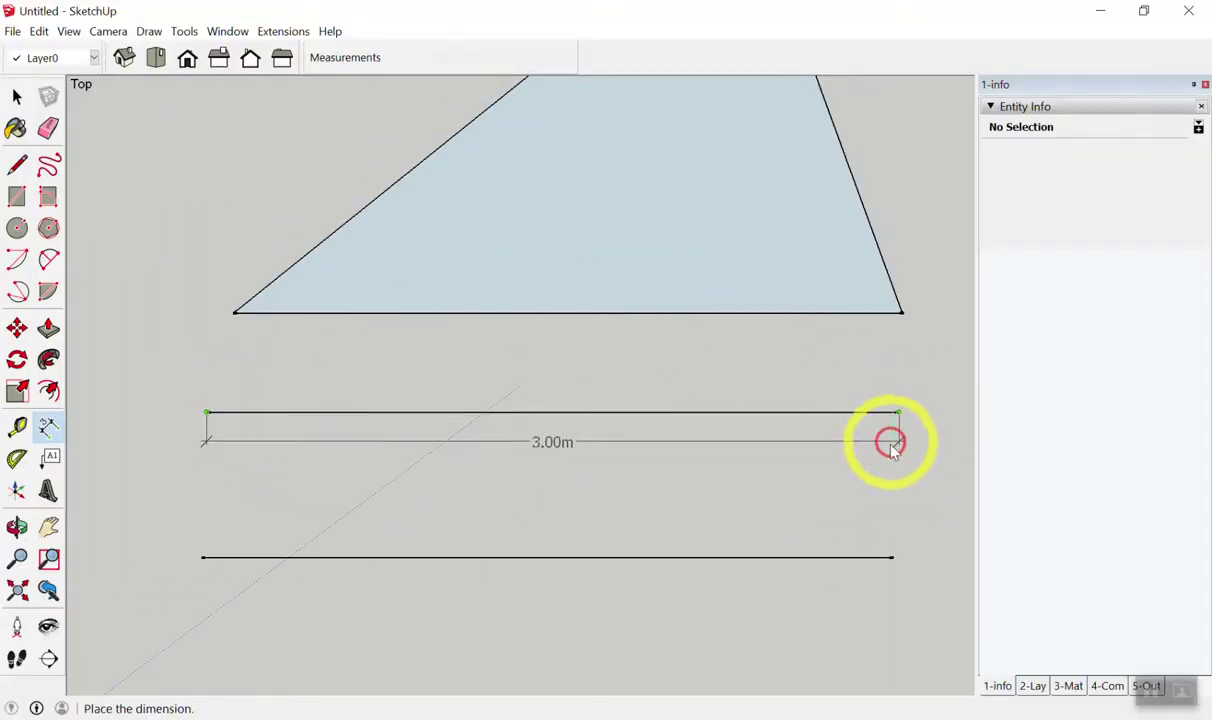
click(898, 479)
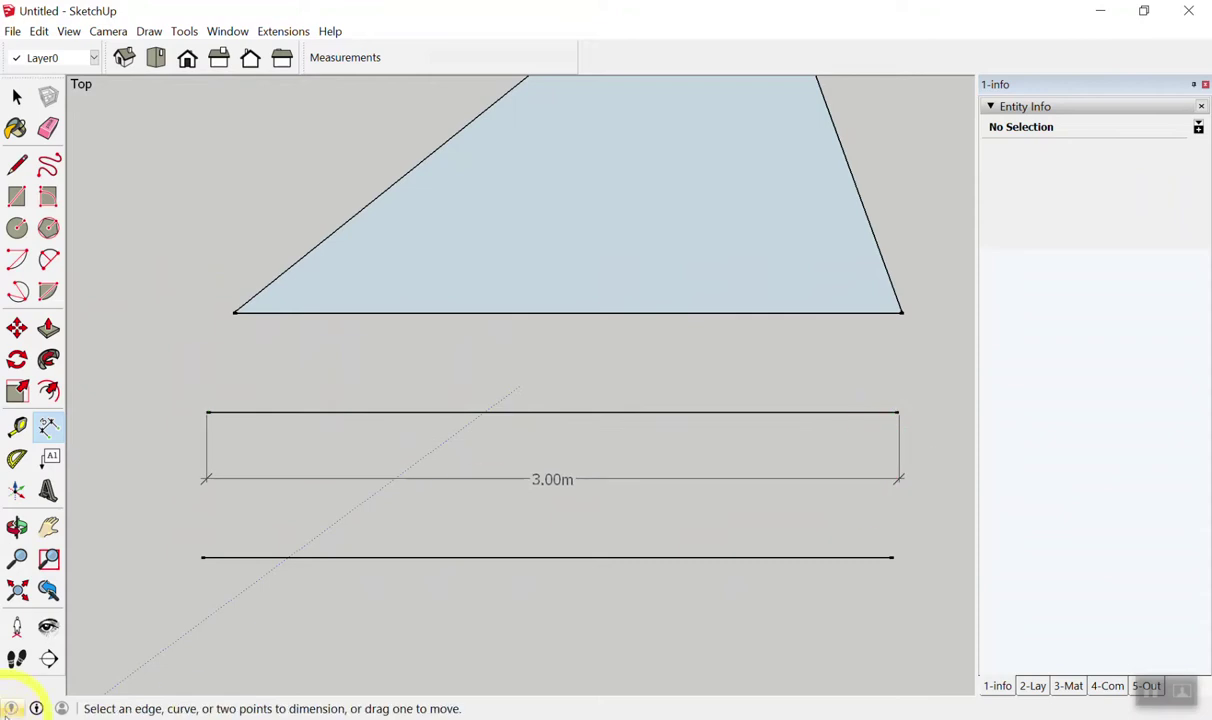
key(ctrl+z)
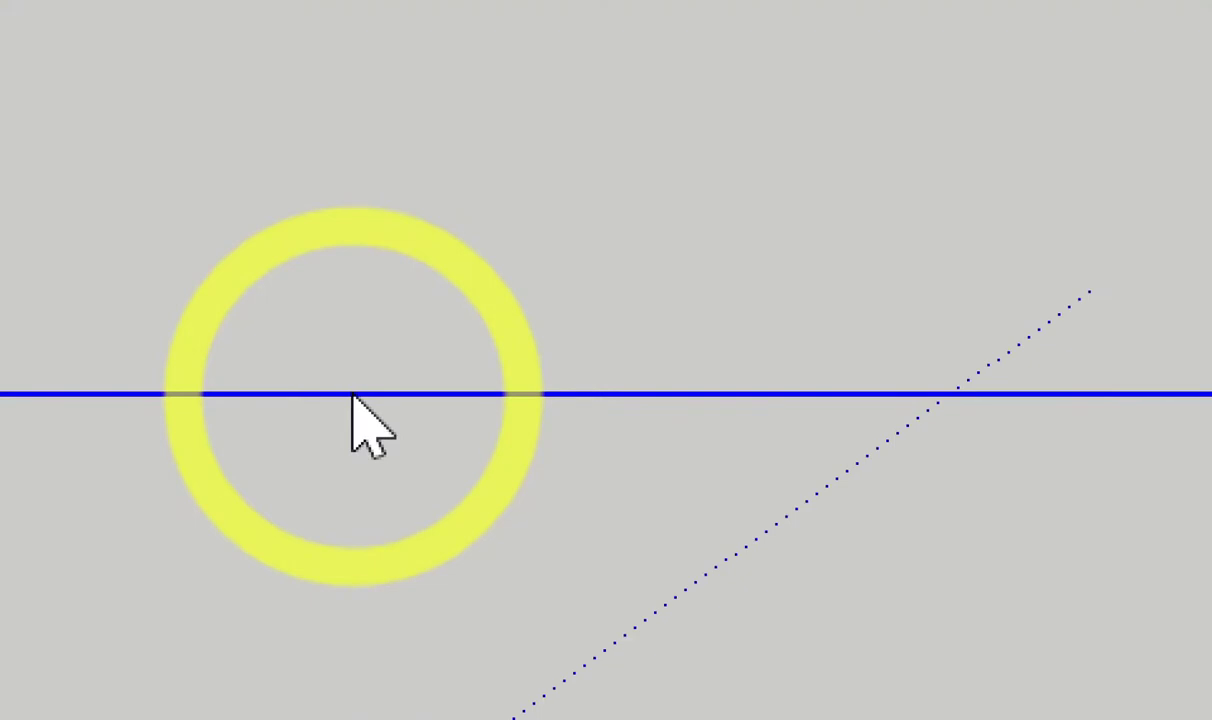
click(352, 396)
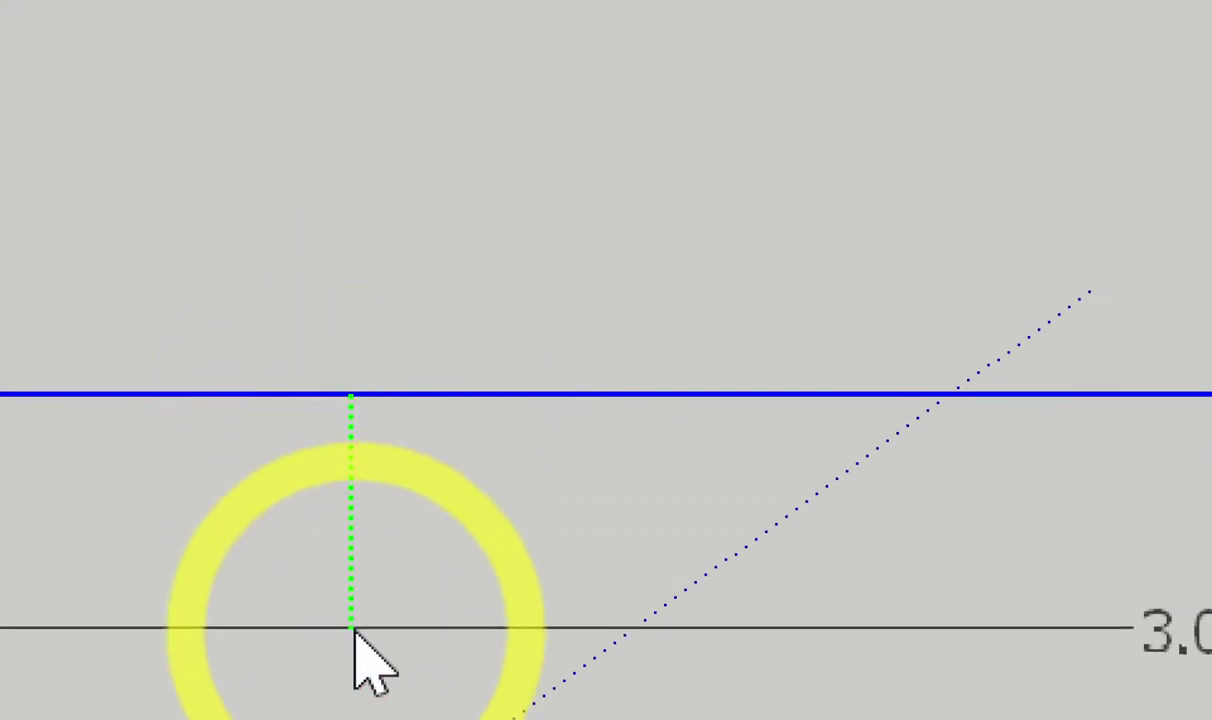
click(338, 478)
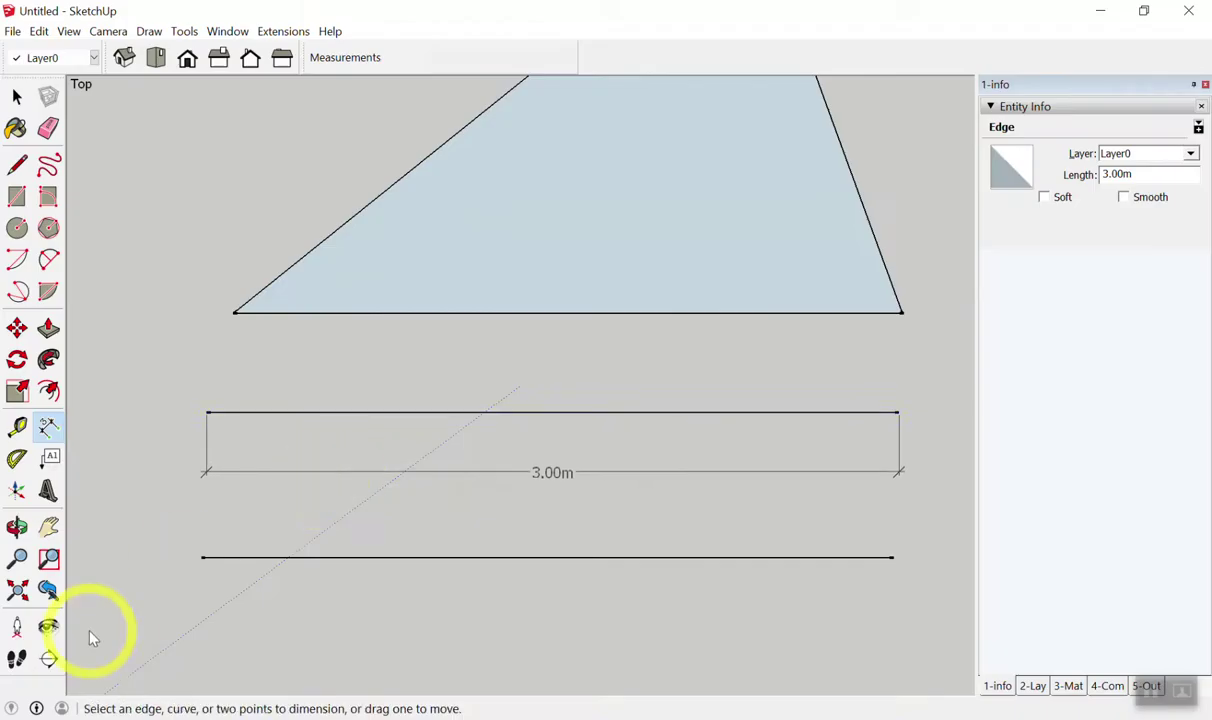
key(ctrl+z)
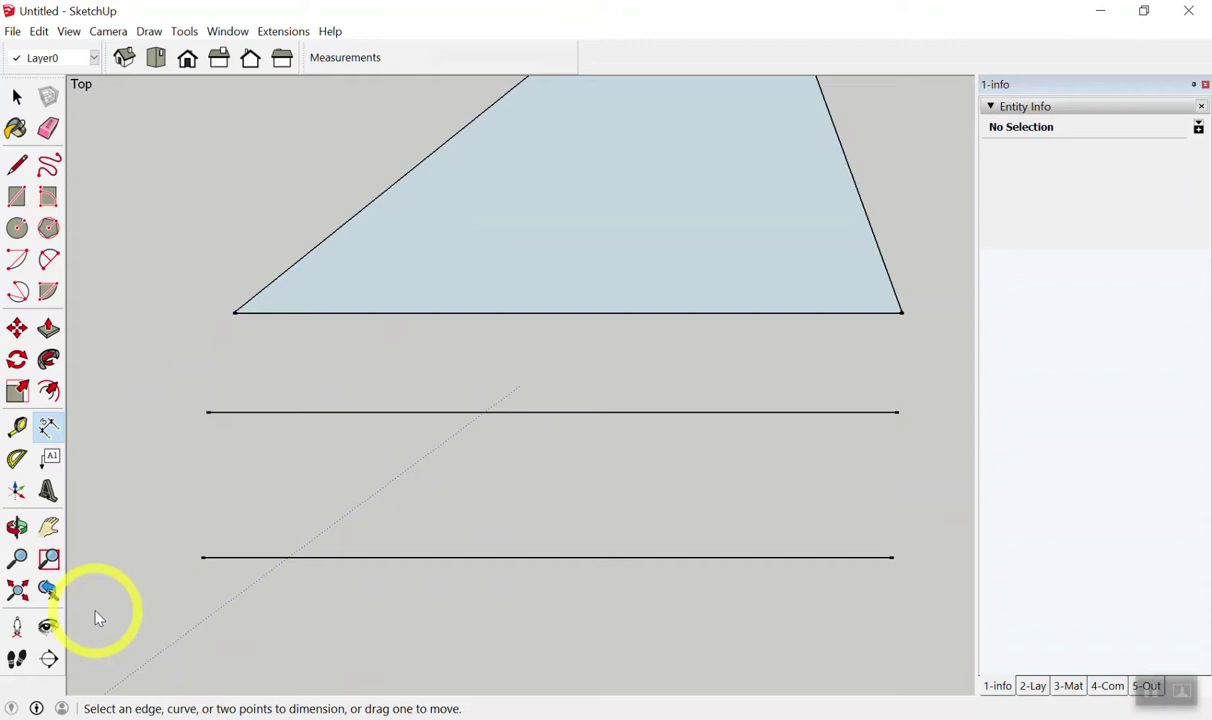
key(space)
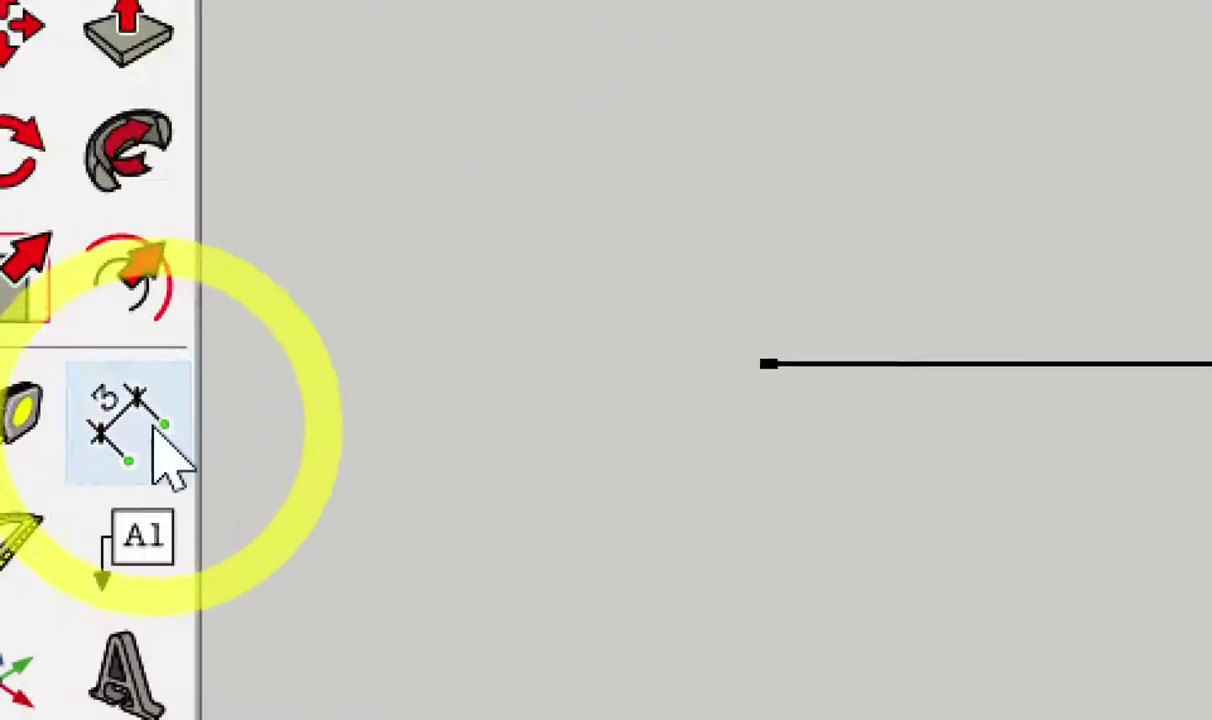
Dimension the upper line endpoint to endpoint, placing 3.00m just below it.
click(48, 427)
click(207, 412)
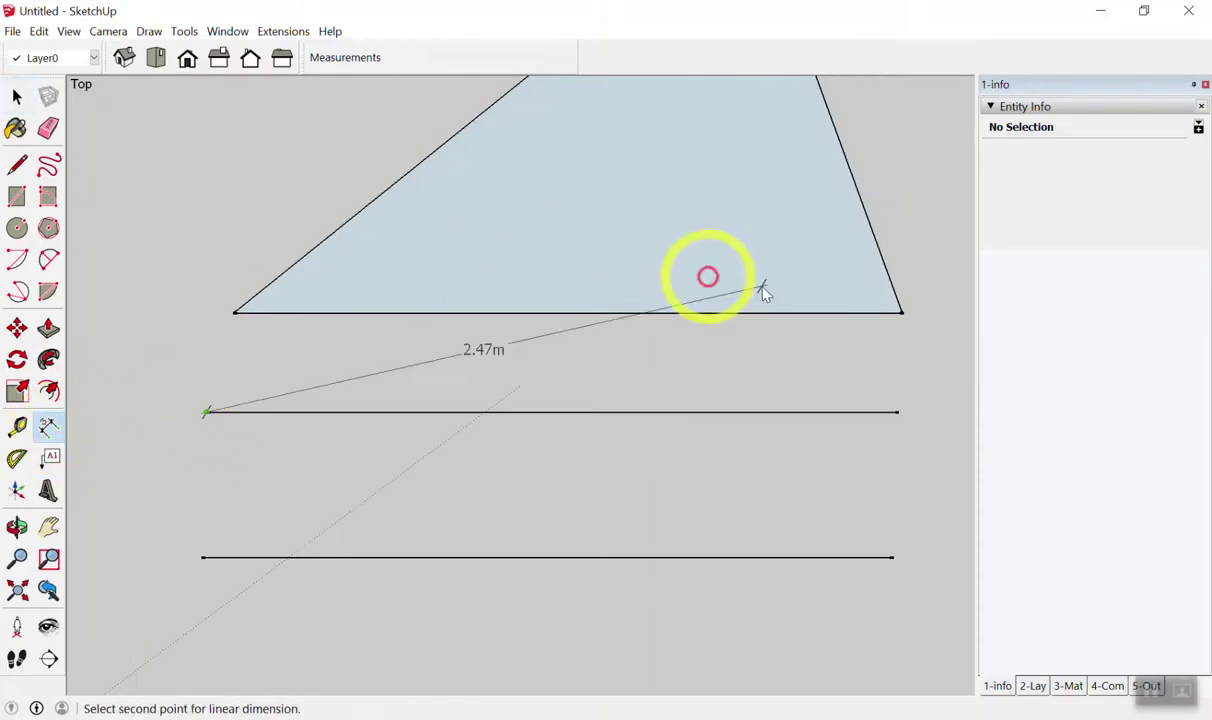
click(898, 412)
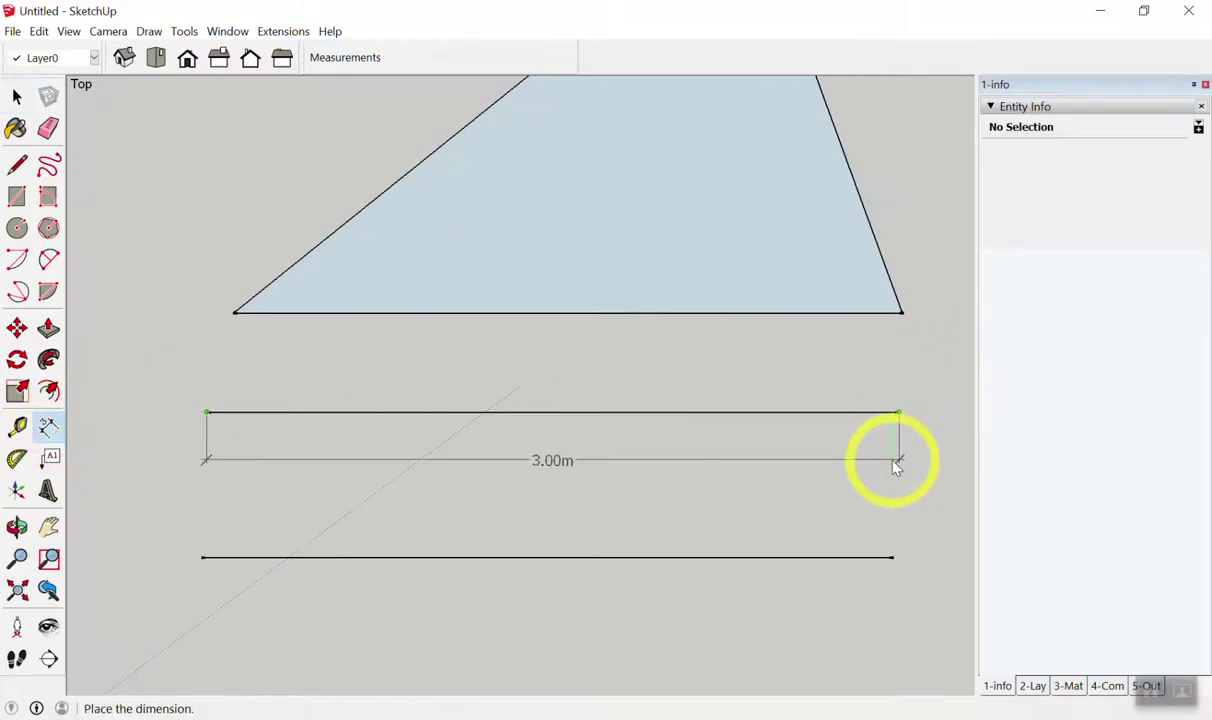
click(898, 459)
scroll(225, 586, down, 2)
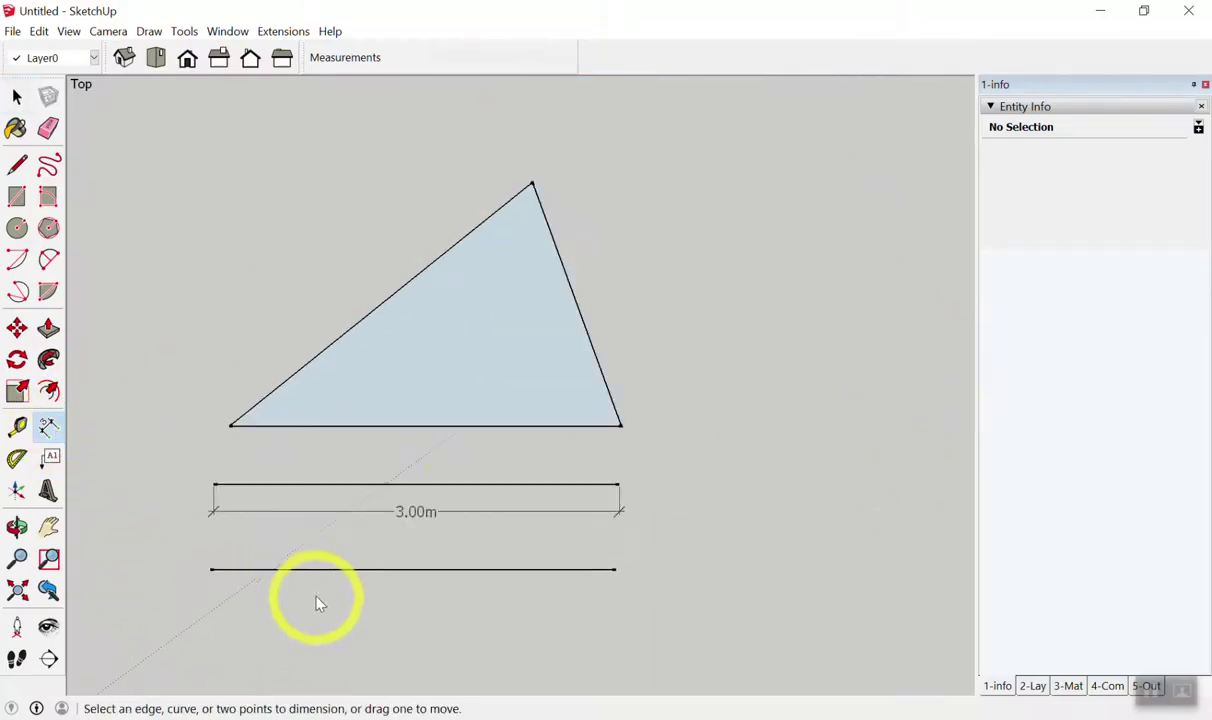
Add a 1.92m aligned dimension along the triangle's right slanted edge.
click(532, 186)
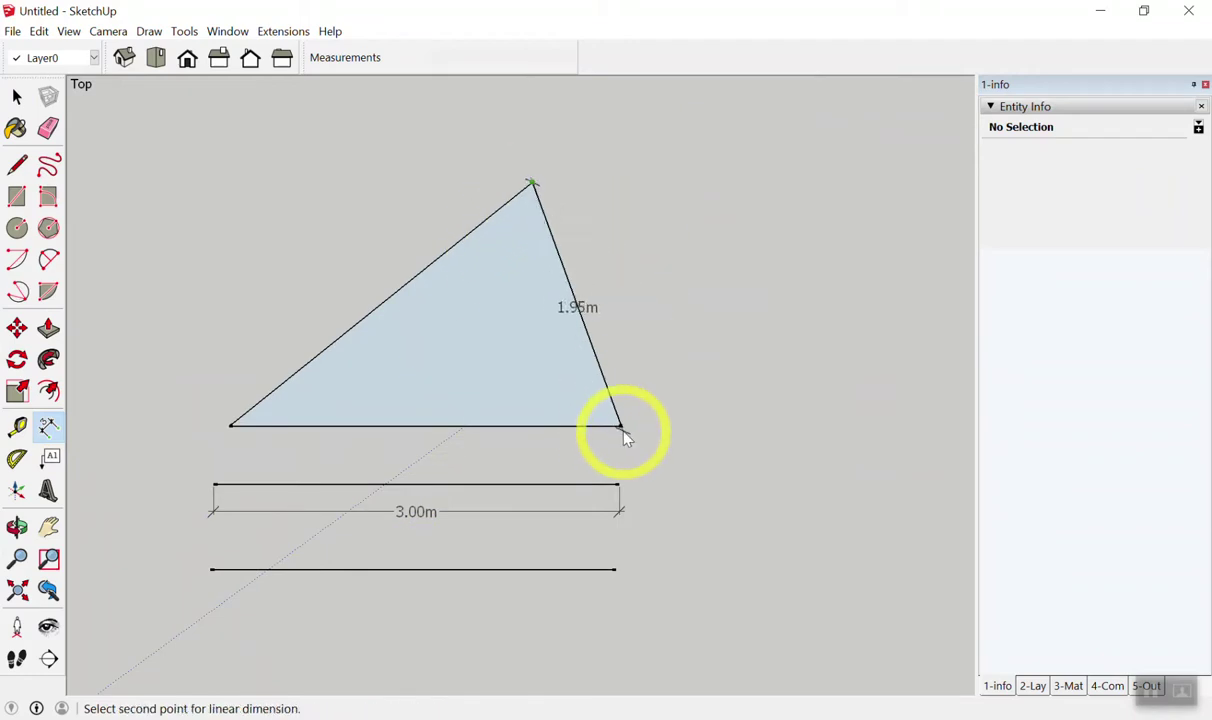
click(621, 425)
click(662, 410)
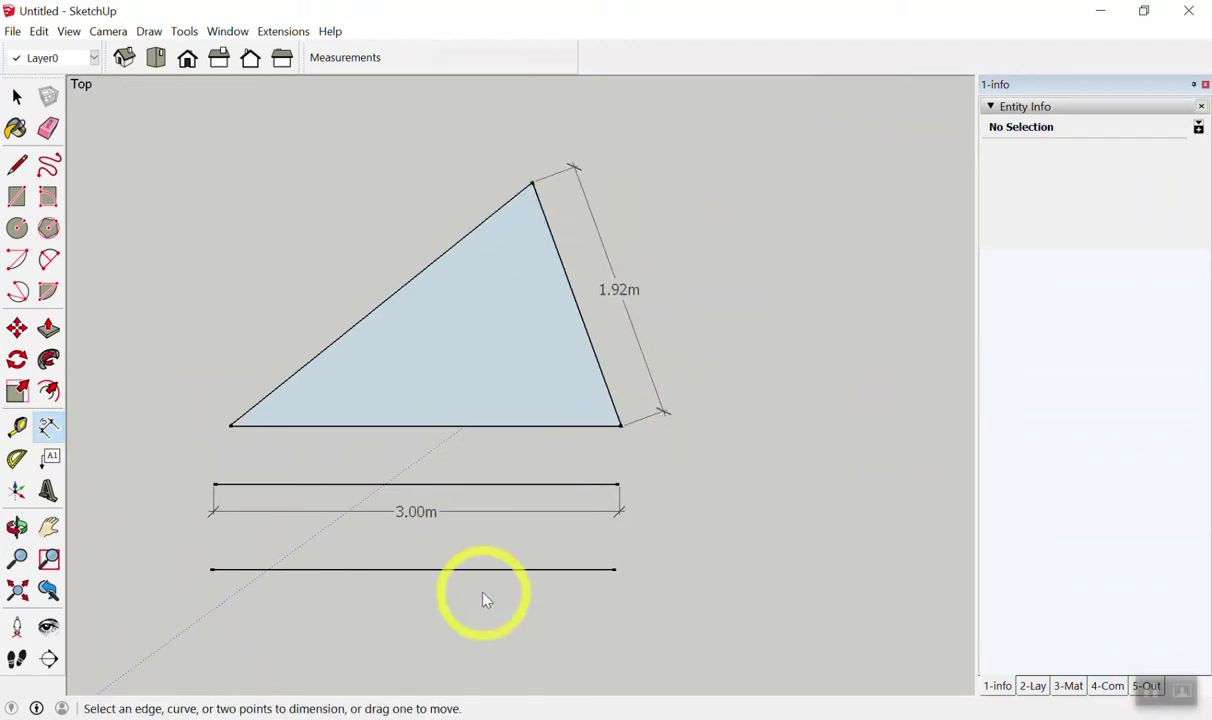
scroll(466, 232, up, 1)
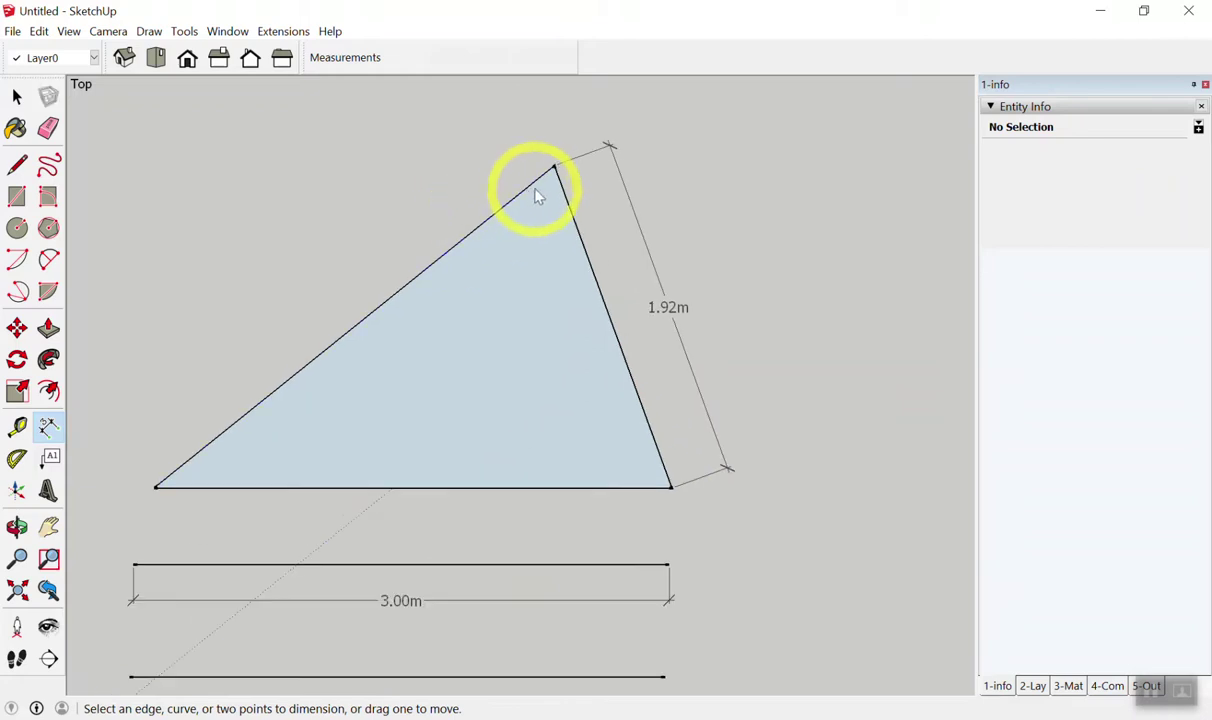
scroll(951, 253, down, 1)
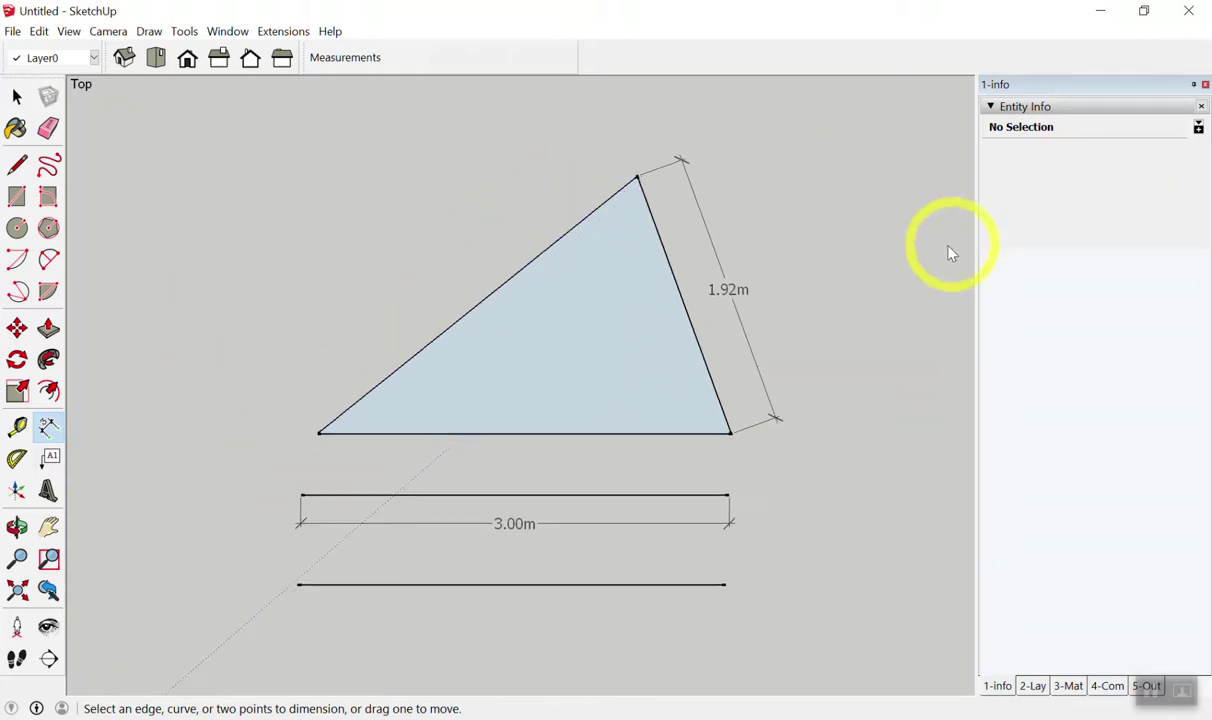
Select the 3.00m dimension and the upper line, then clear the selection.
key(space)
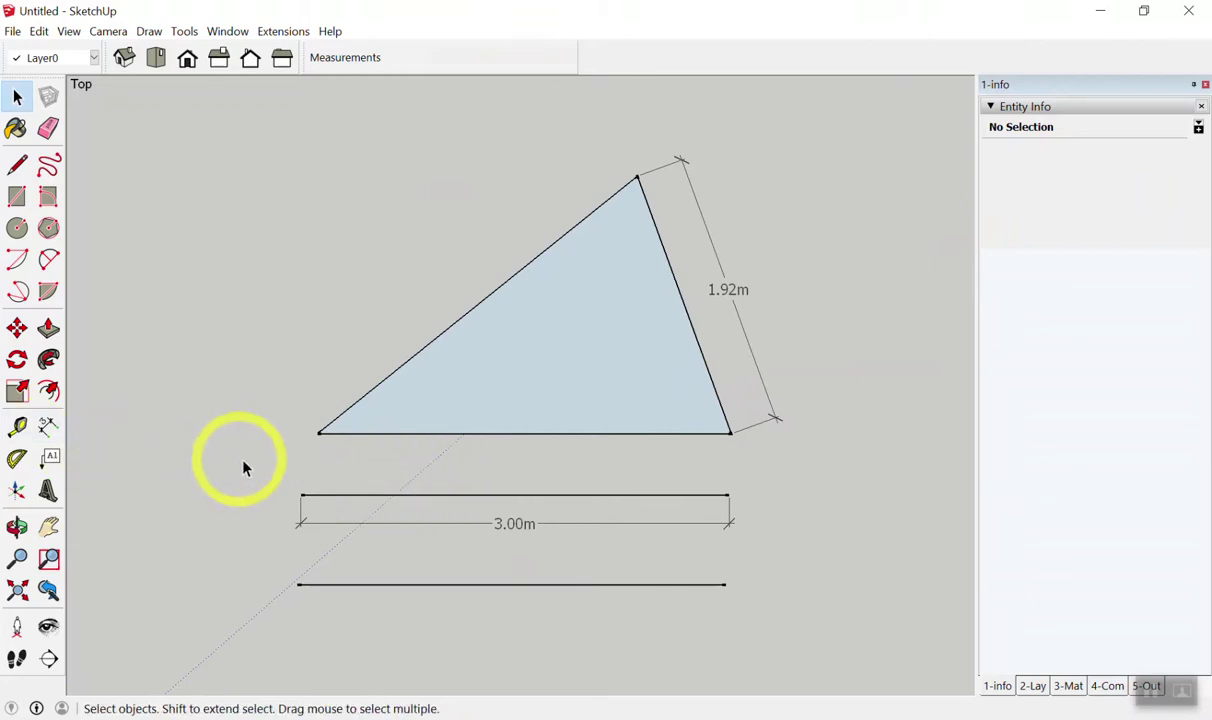
click(451, 498)
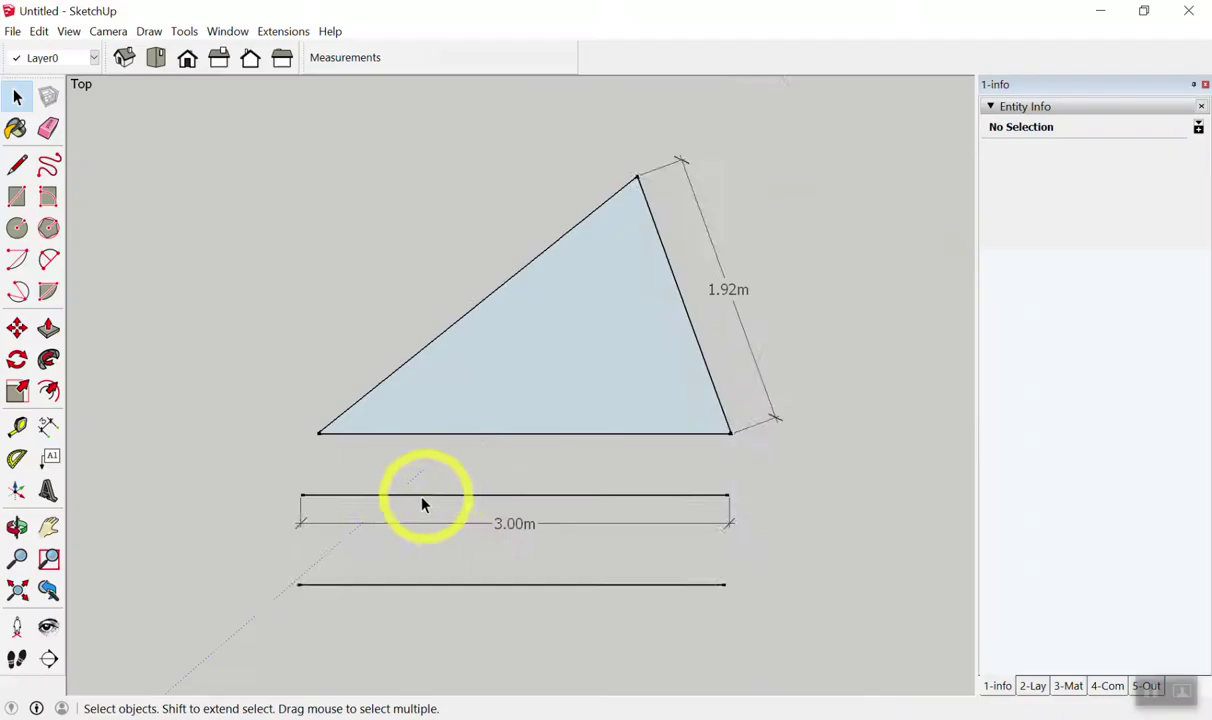
scroll(405, 501, up, 2)
click(403, 497)
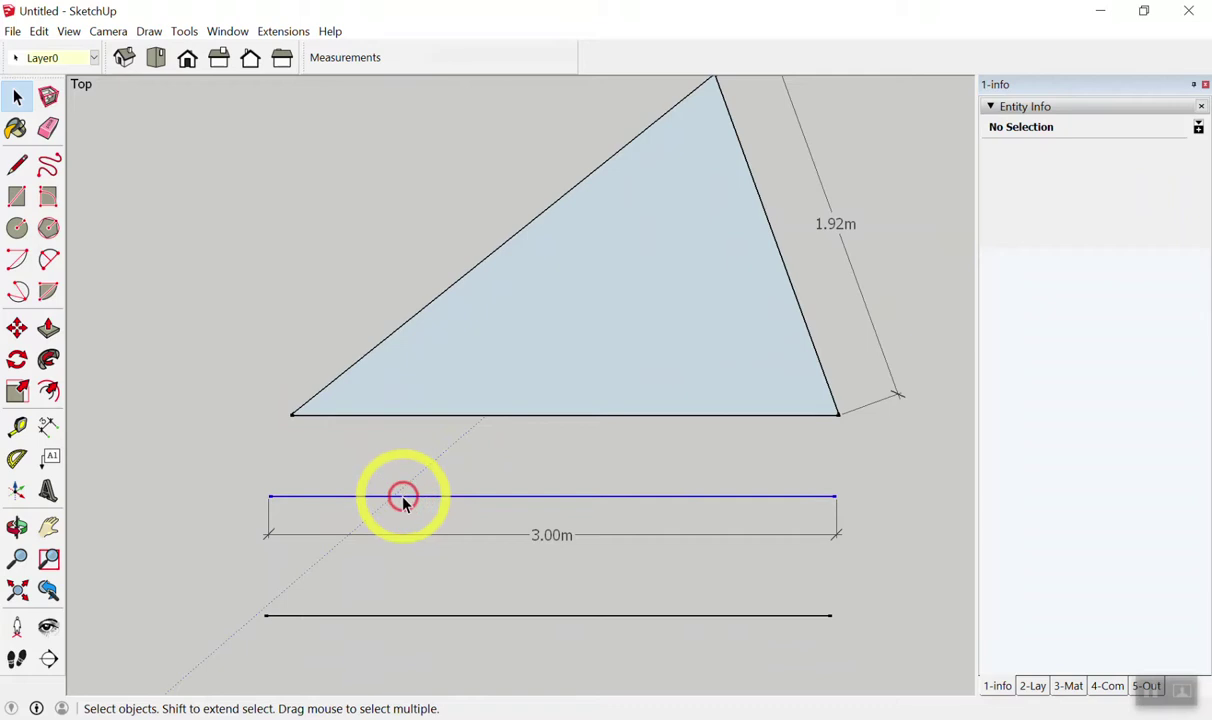
click(335, 462)
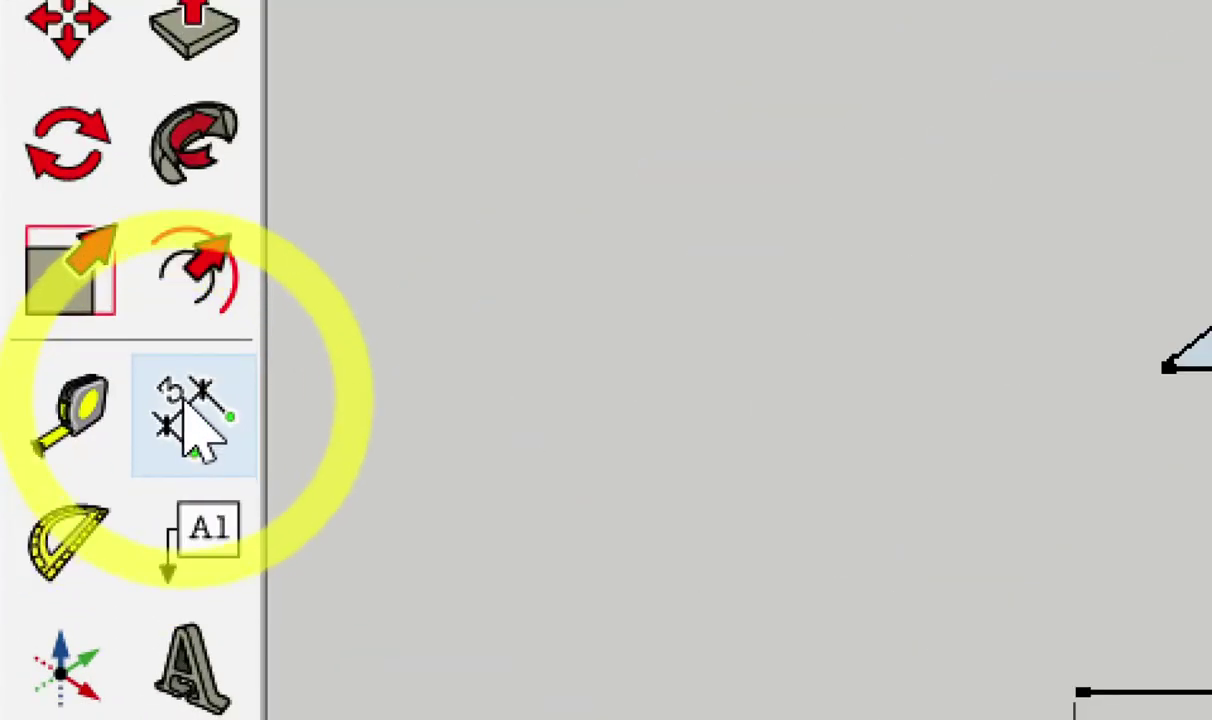
click(185, 410)
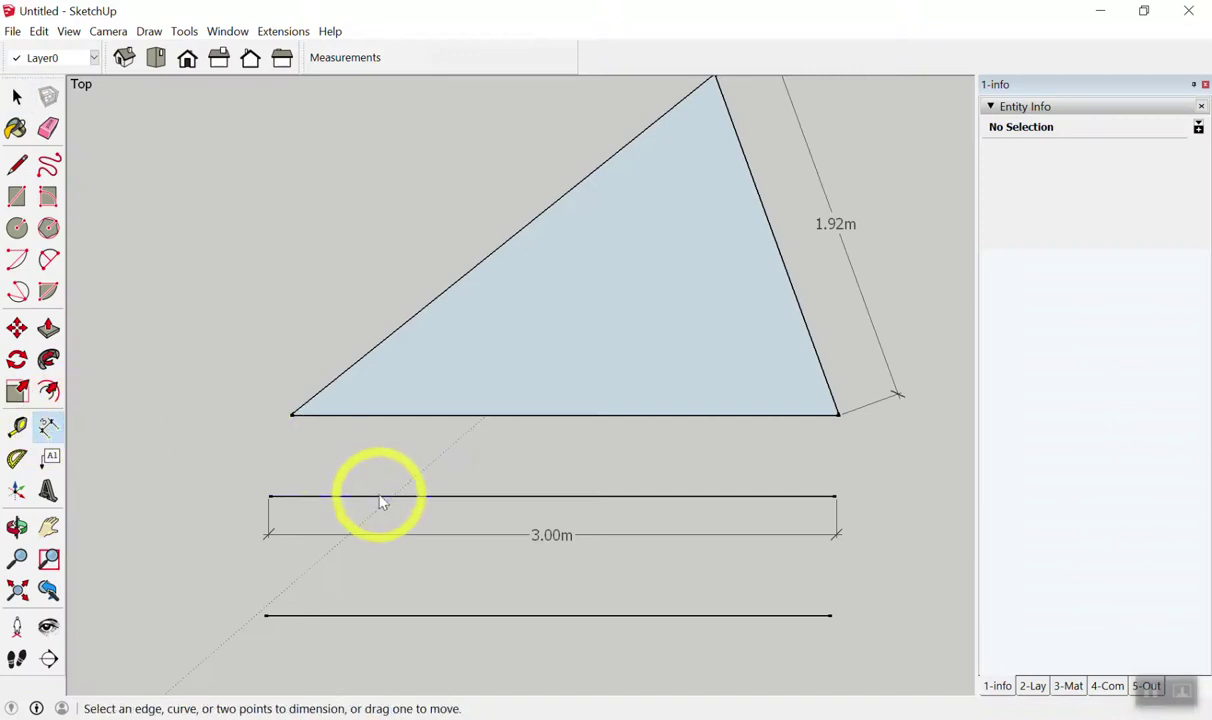
Add a 3.00m dimension above the upper line and 2.88m along the hypotenuse.
click(379, 496)
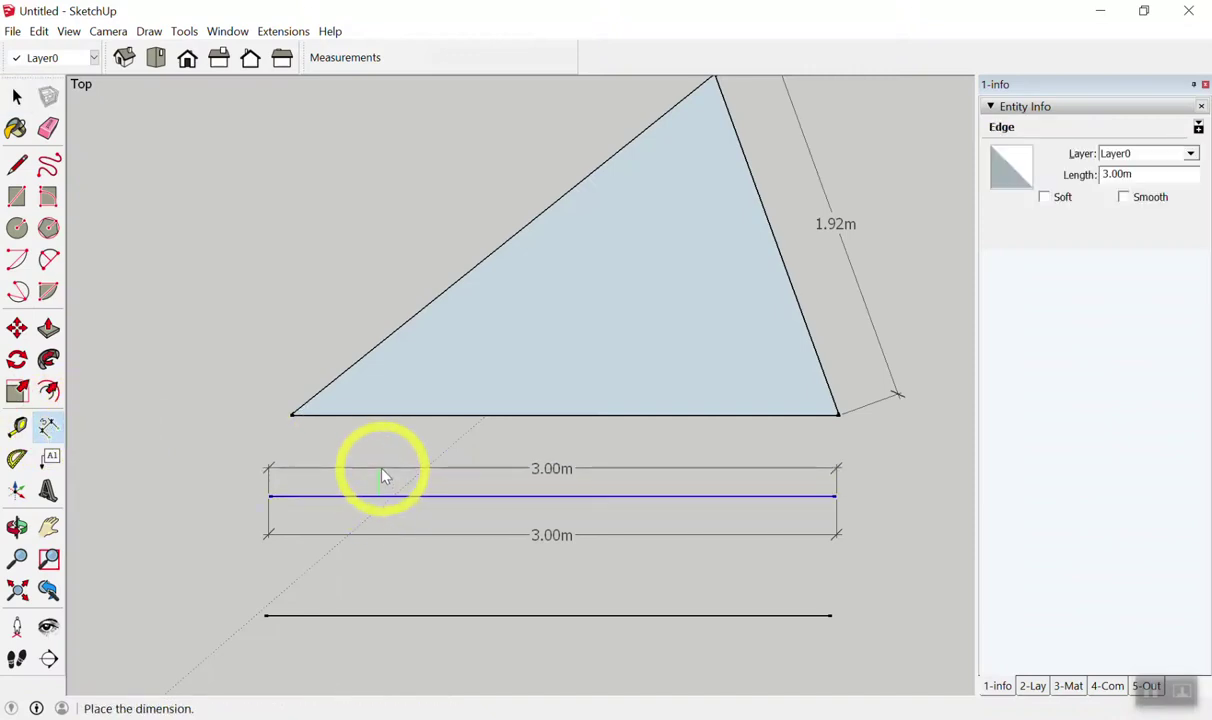
click(385, 470)
click(425, 308)
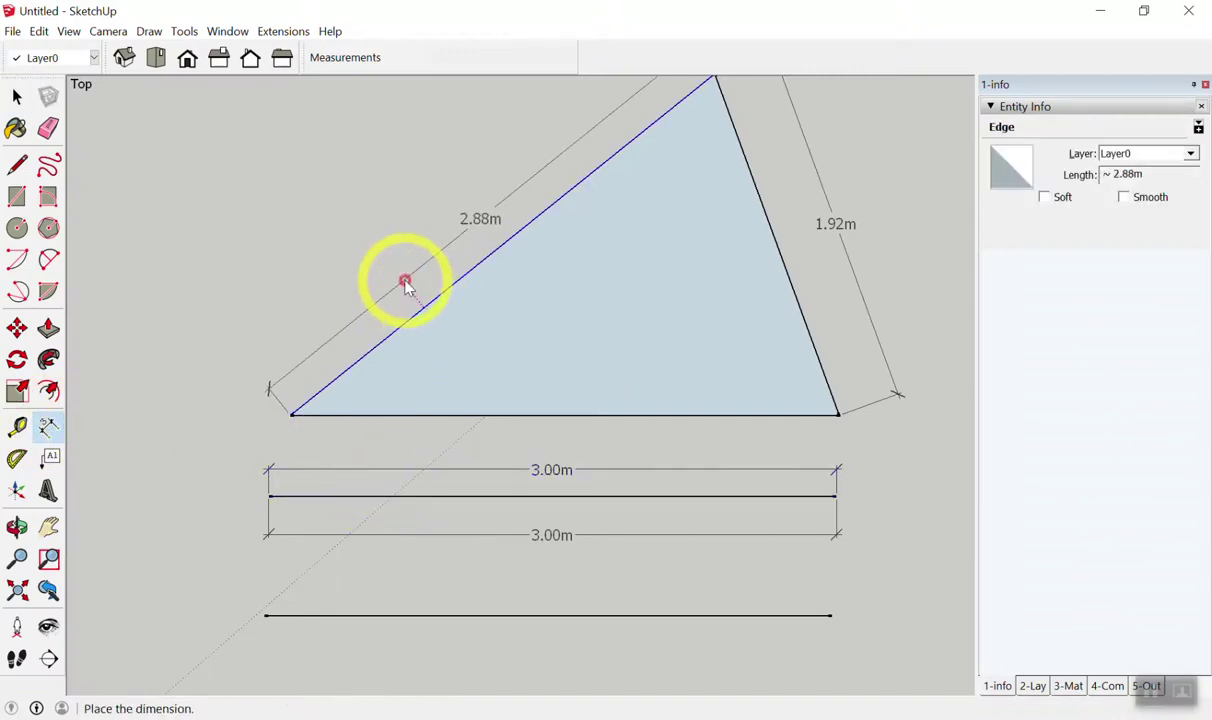
click(405, 283)
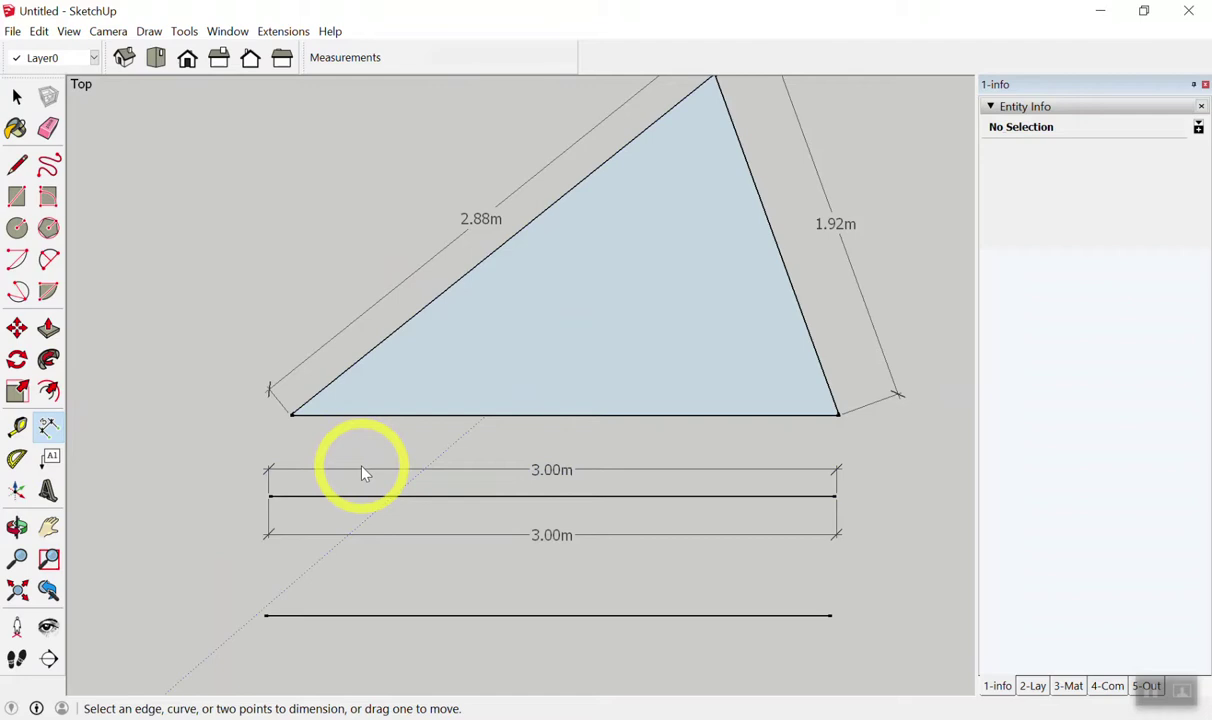
scroll(379, 465, down, 3)
scroll(630, 343, up, 1)
scroll(676, 328, up, 2)
scroll(520, 325, up, 1)
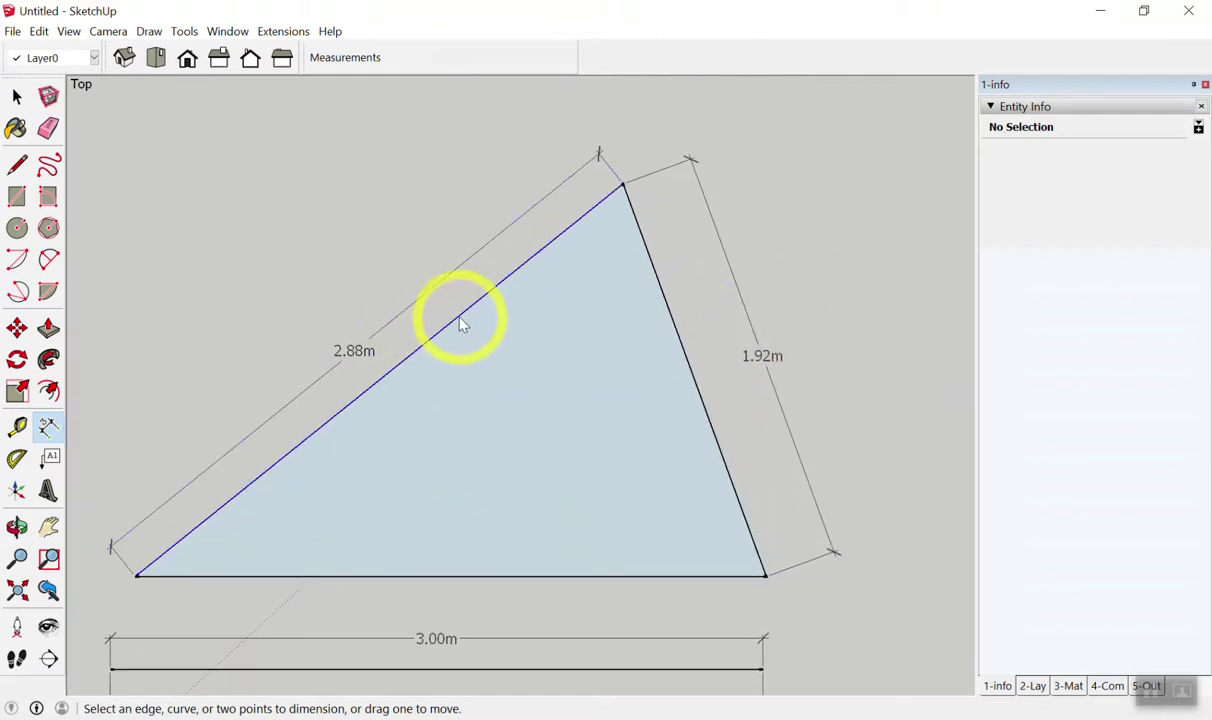
Add the triangle's 2.24m and 0.66m widths and 1.80m heights on both sides.
click(461, 325)
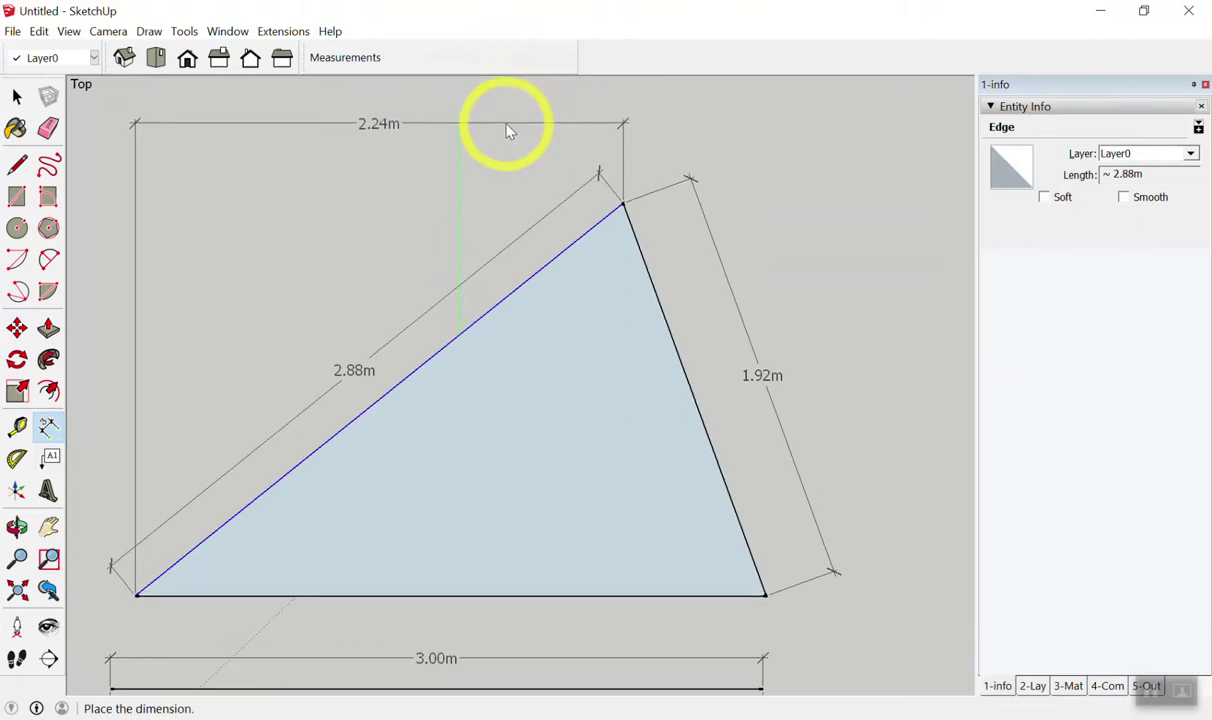
click(508, 130)
scroll(705, 250, down, 1)
scroll(705, 255, down, 2)
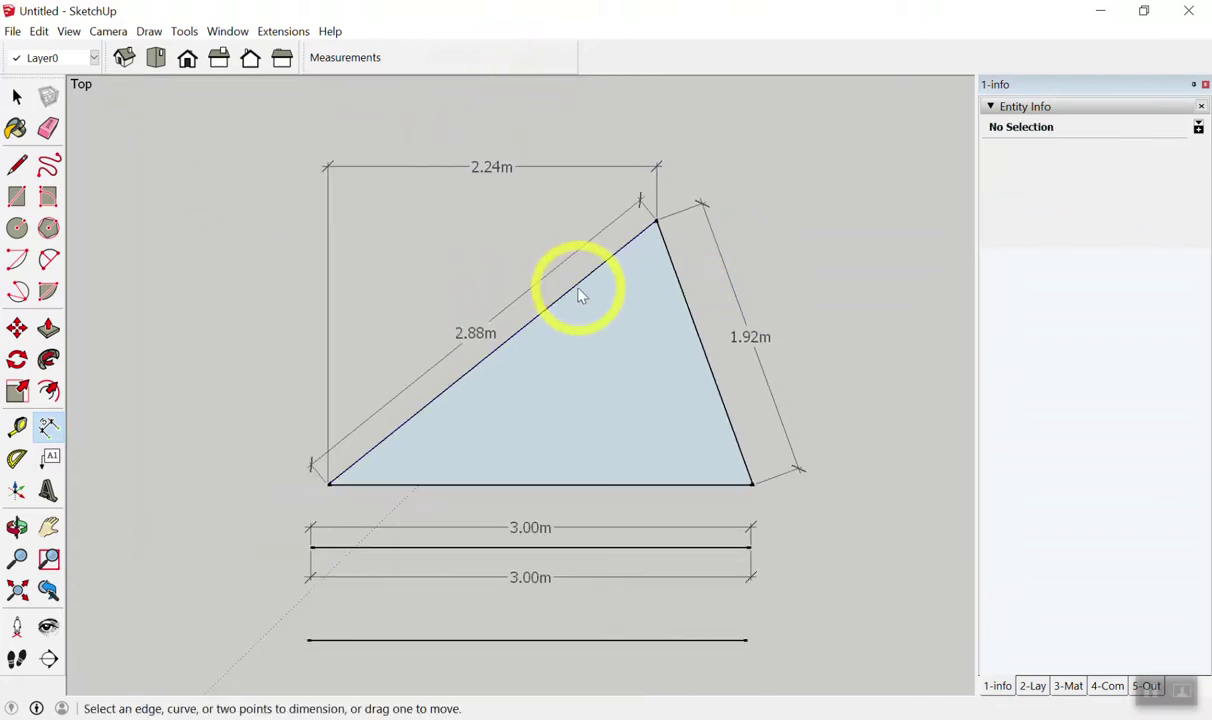
click(580, 291)
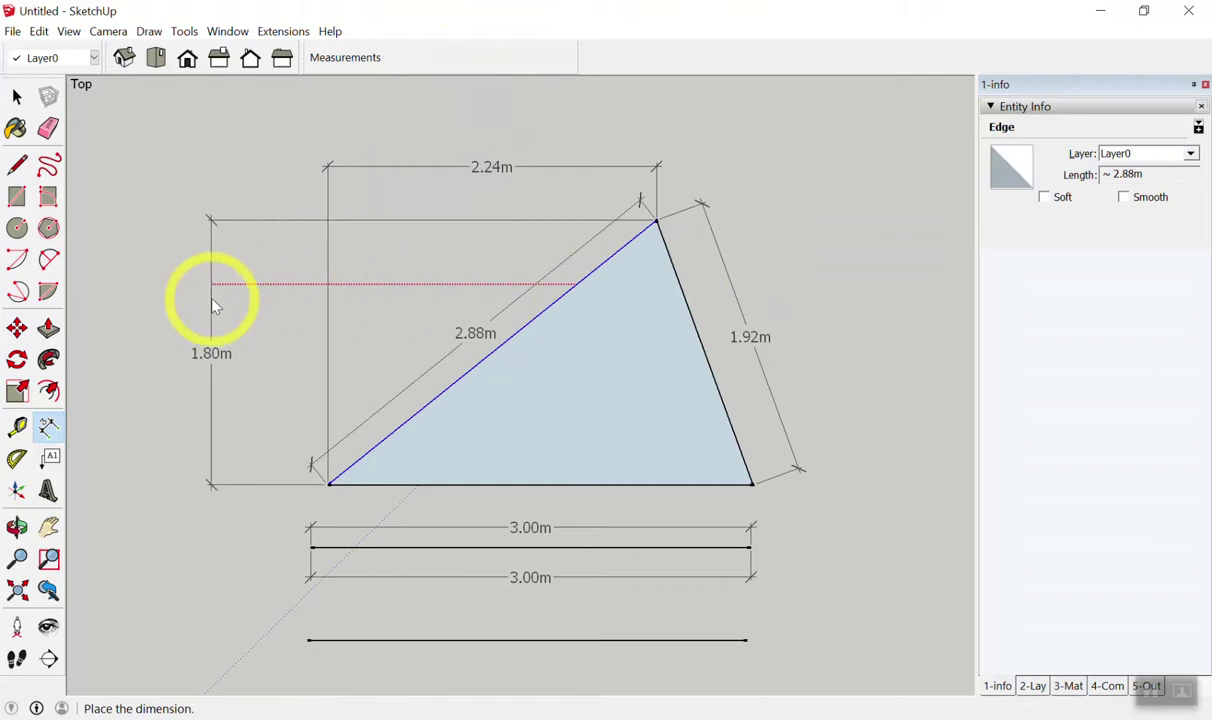
click(212, 308)
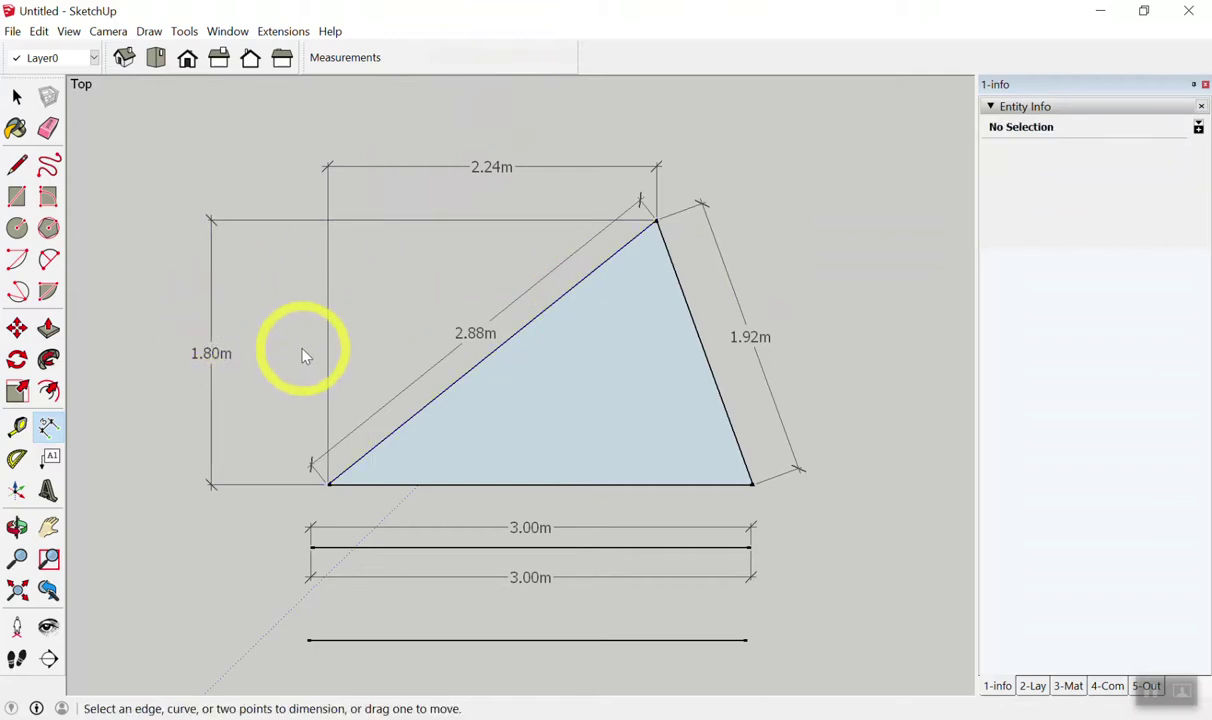
click(685, 300)
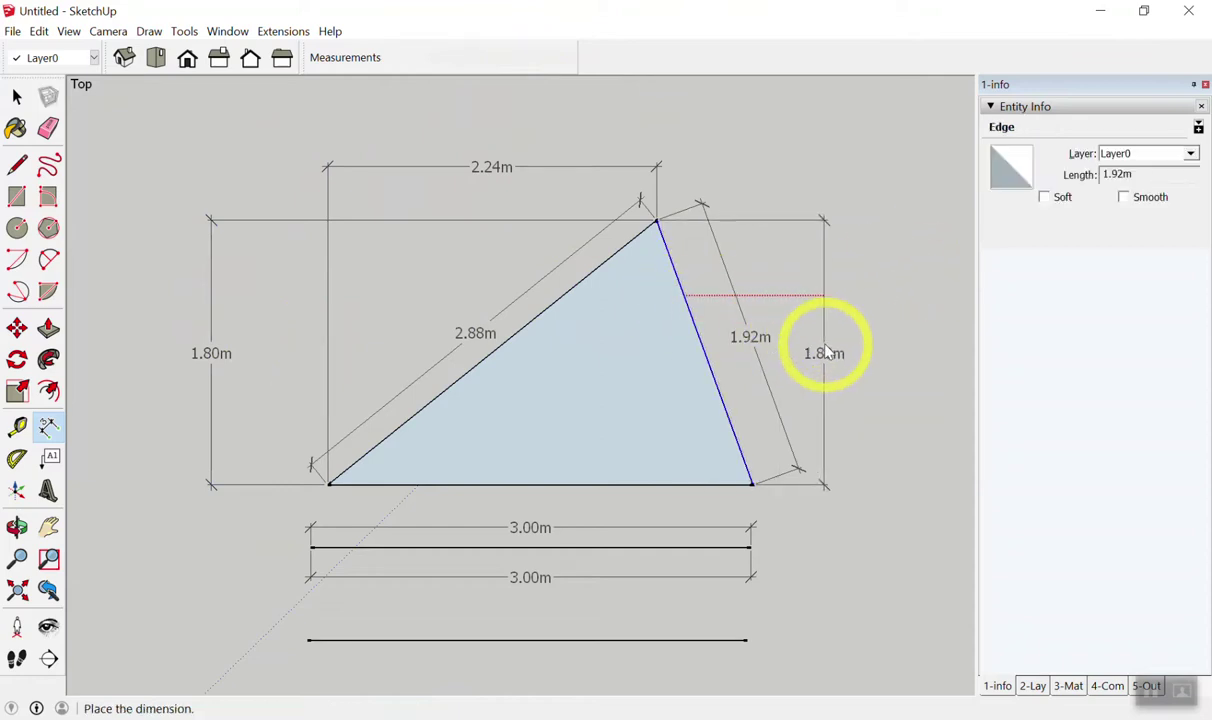
click(826, 353)
click(693, 320)
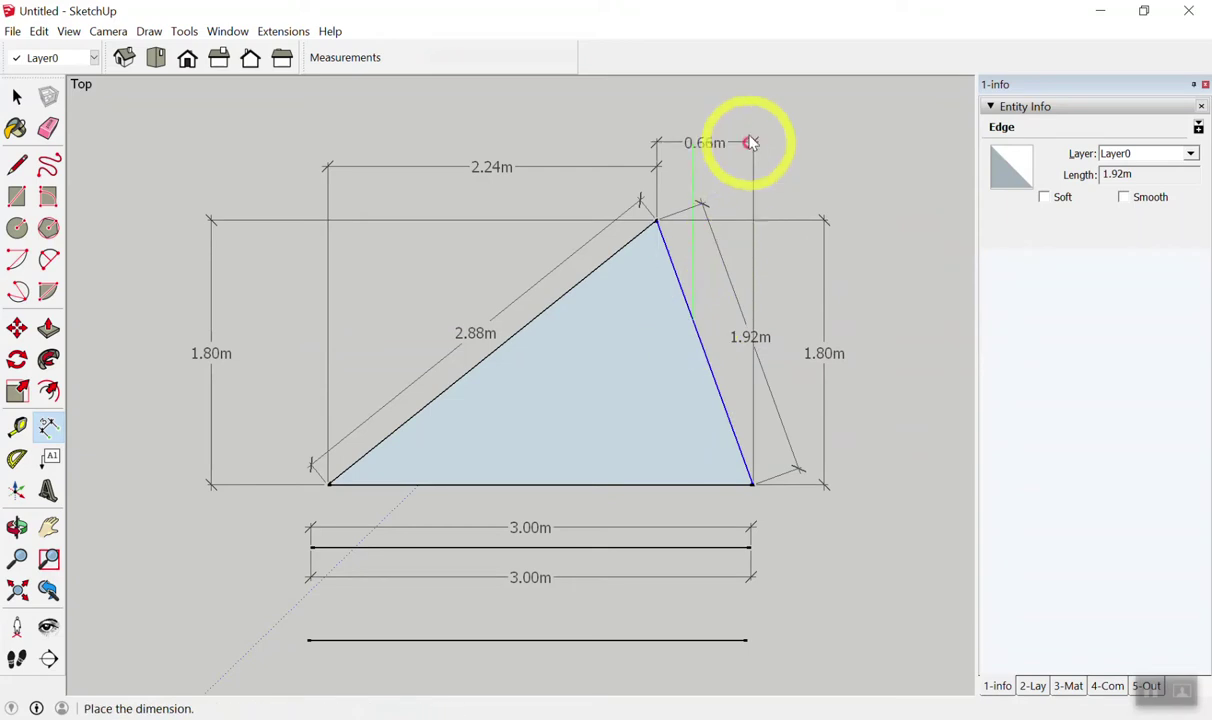
click(755, 137)
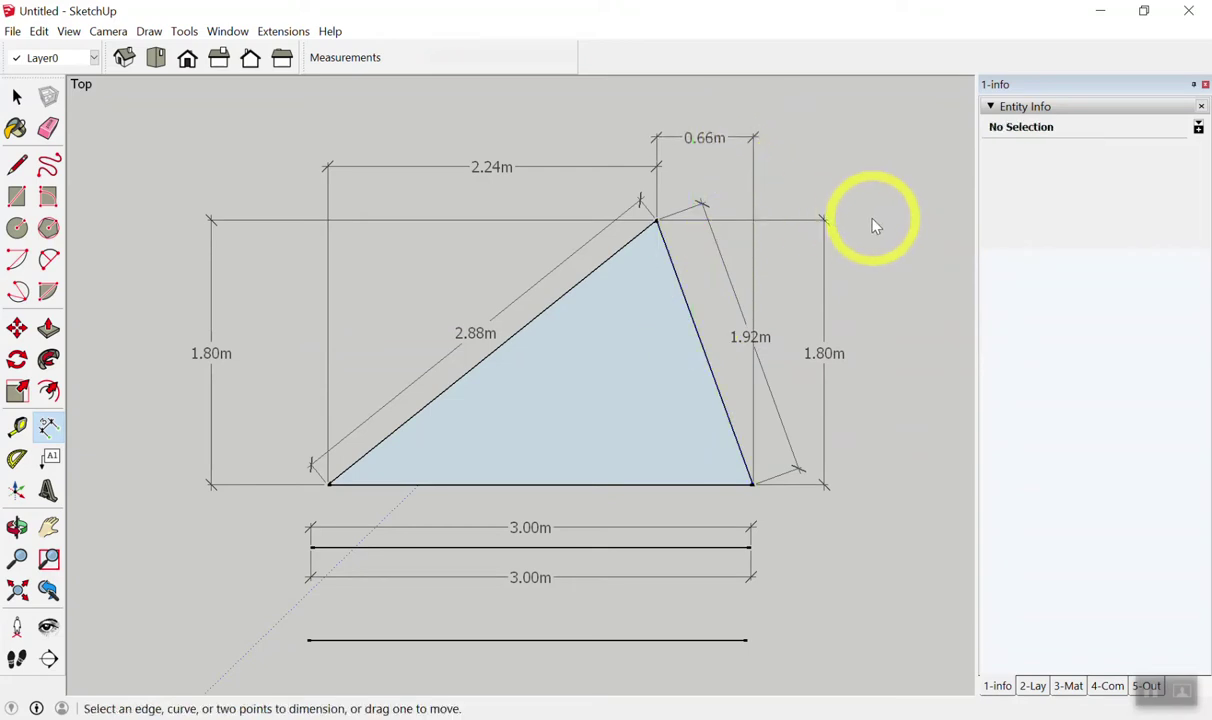
Erase all the triangle's trial dimensions with the Eraser.
key(e)
mouse_move(440, 214)
mouse_down()
mouse_move(362, 262)
mouse_move(560, 255)
mouse_up()
drag(640, 158, 700, 220)
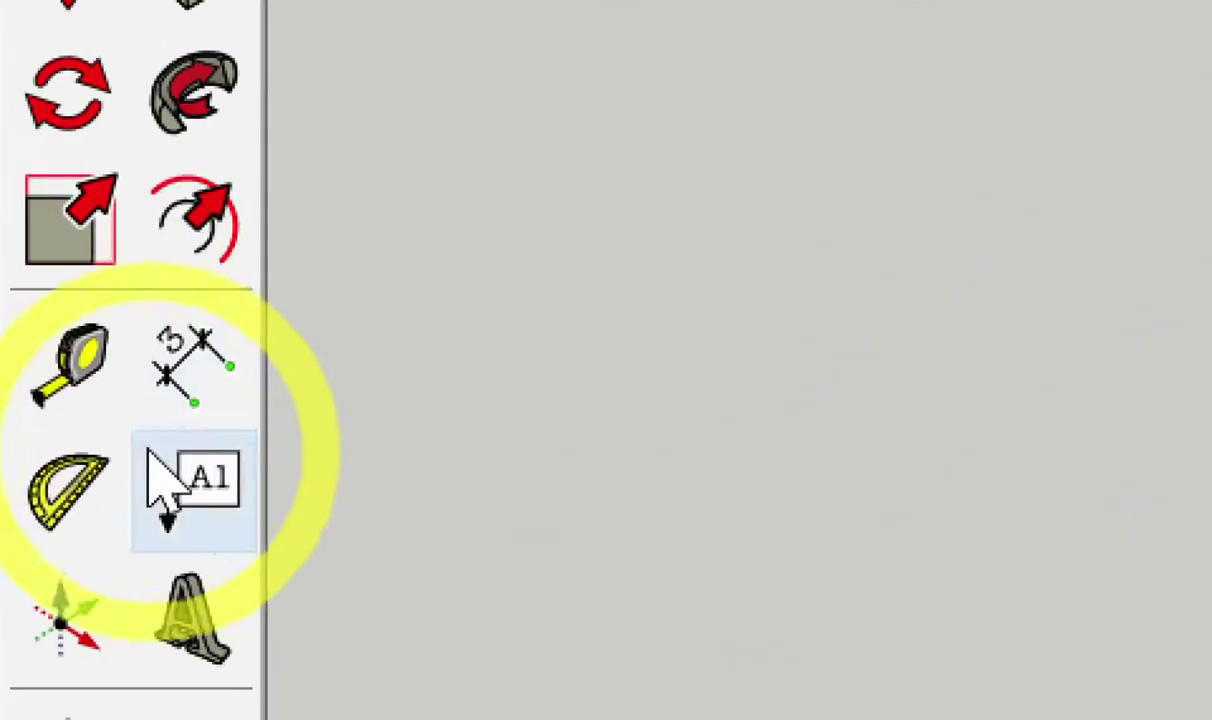
click(195, 395)
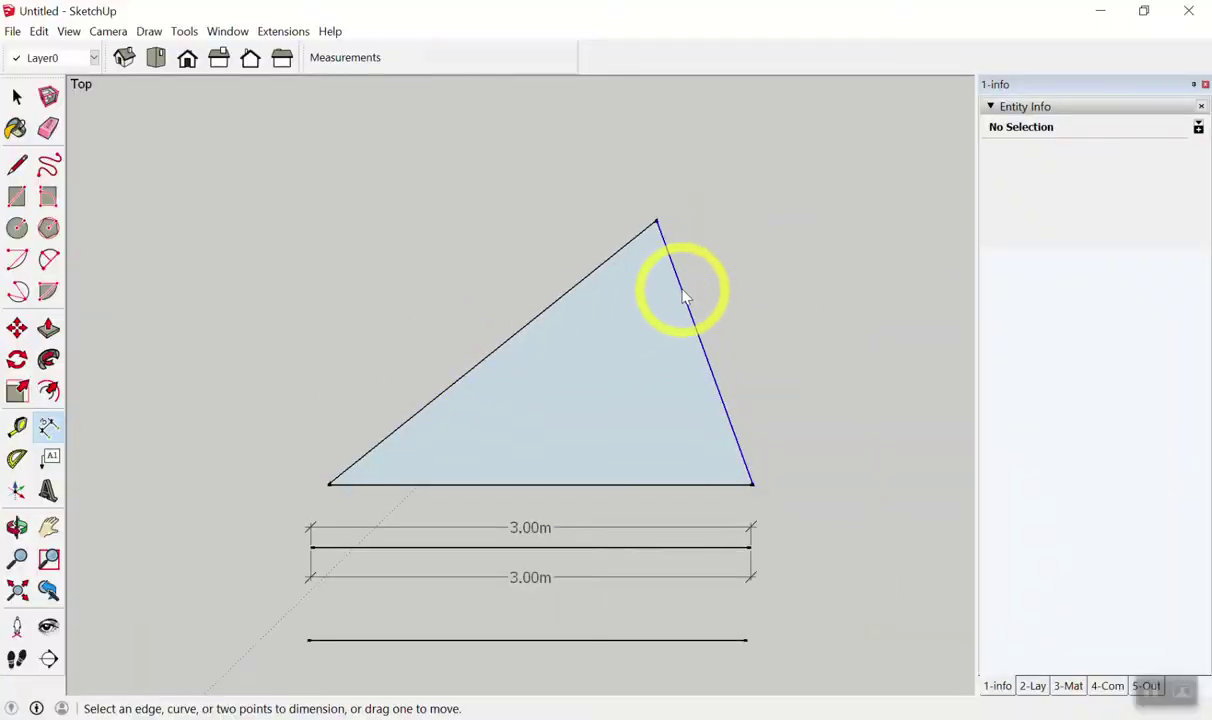
Dimension the right edge: 1.80m height, 1.92m length, and 0.66m horizontal span.
click(683, 294)
click(800, 320)
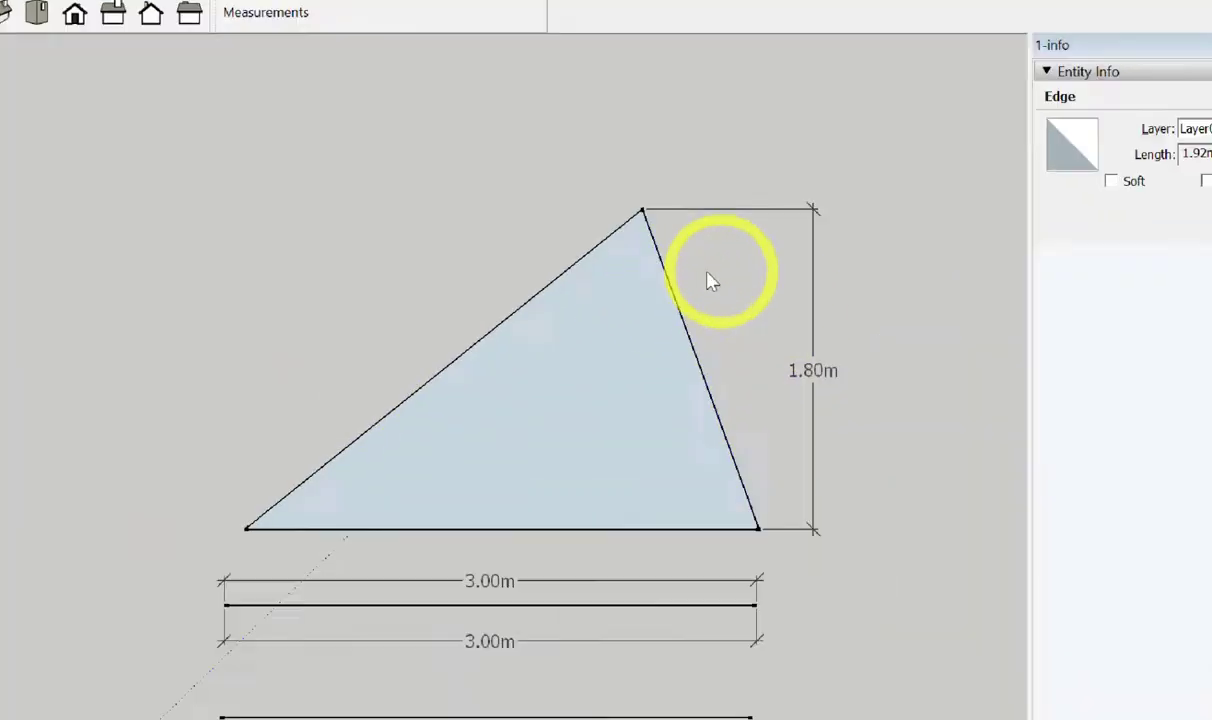
click(688, 298)
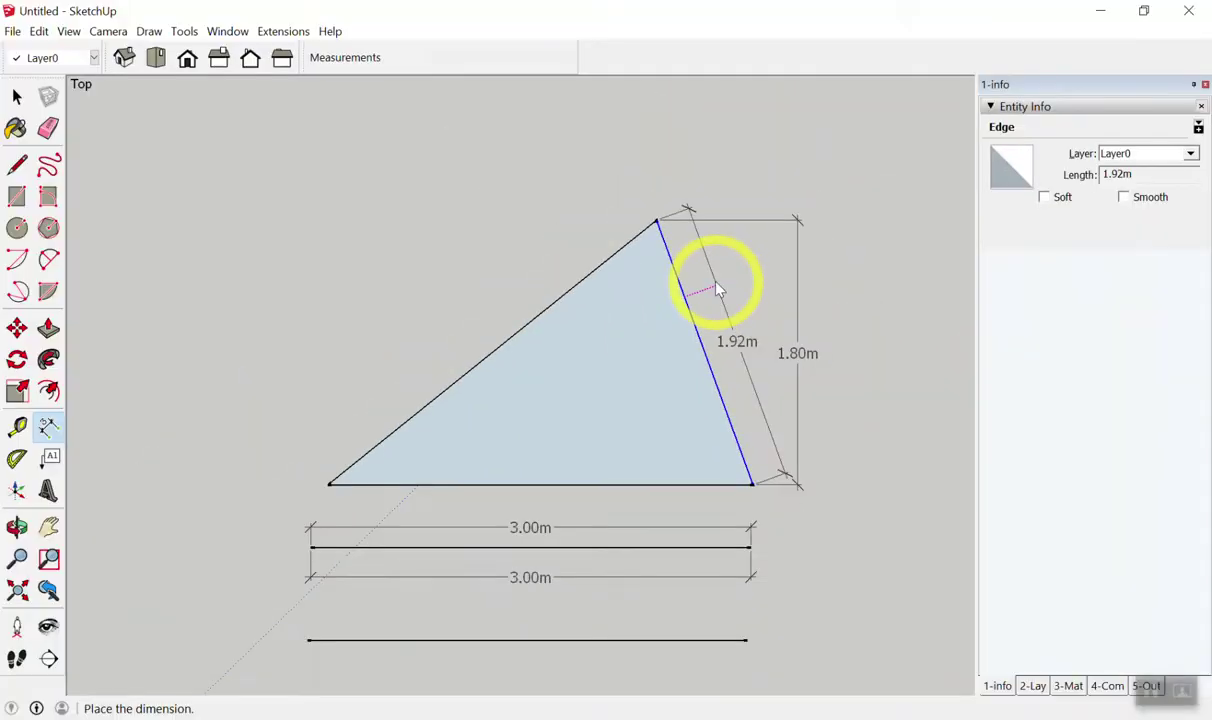
click(717, 288)
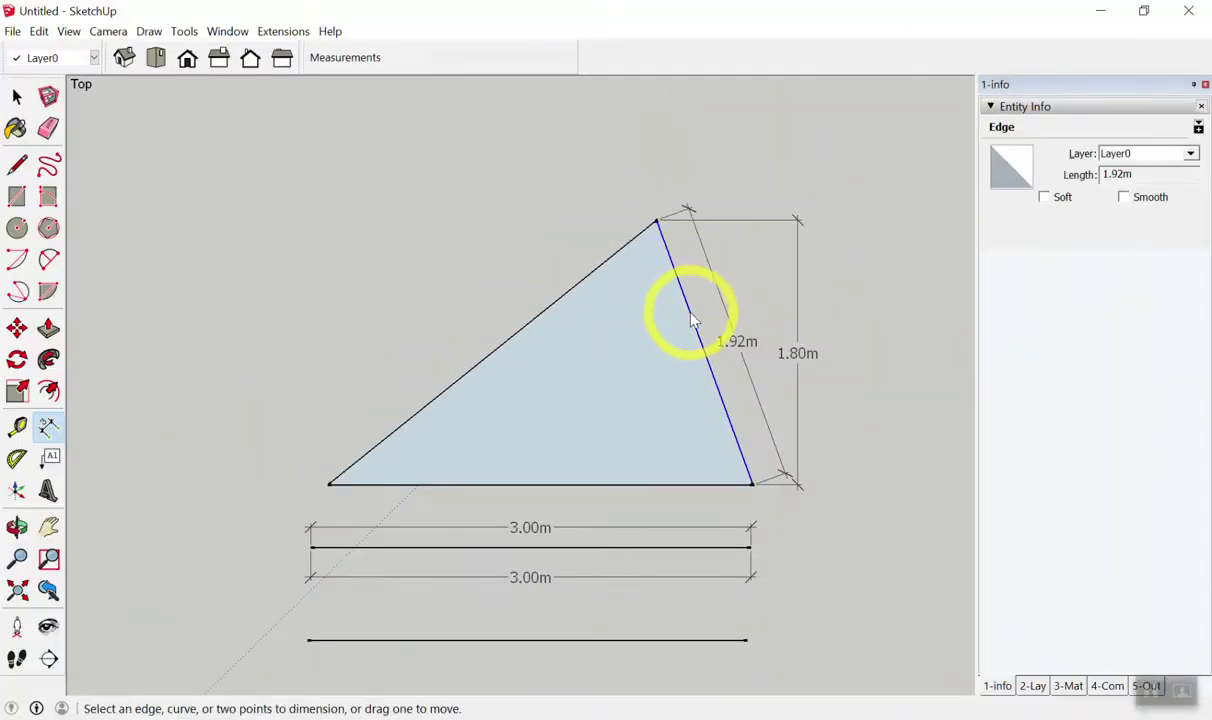
click(693, 320)
click(718, 152)
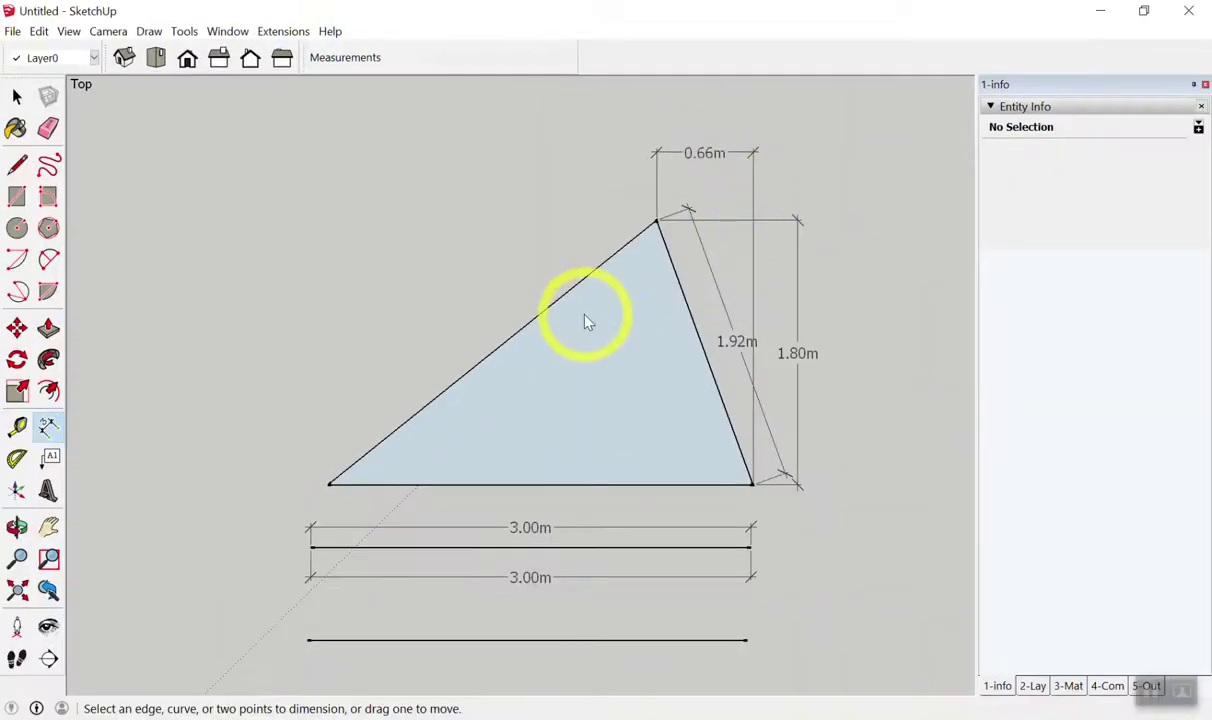
Dimension the hypotenuse: 2.88m length, 2.24m horizontal span, and 1.80m left height.
click(597, 279)
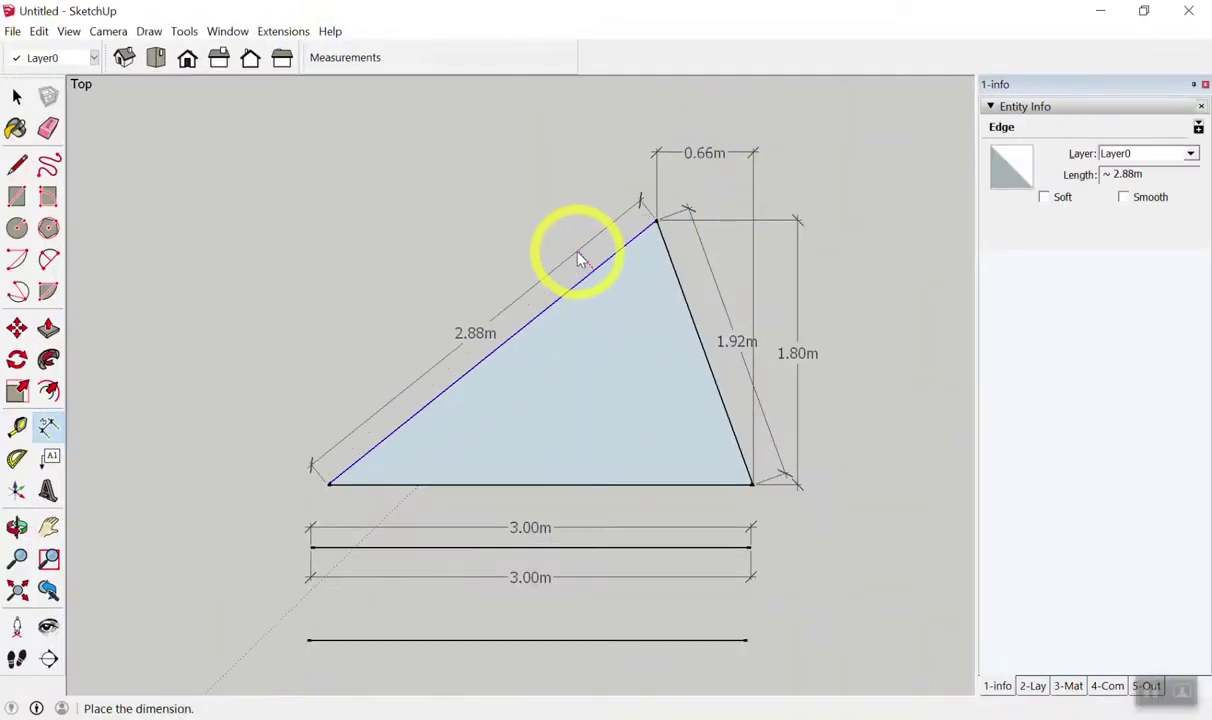
click(574, 254)
click(547, 317)
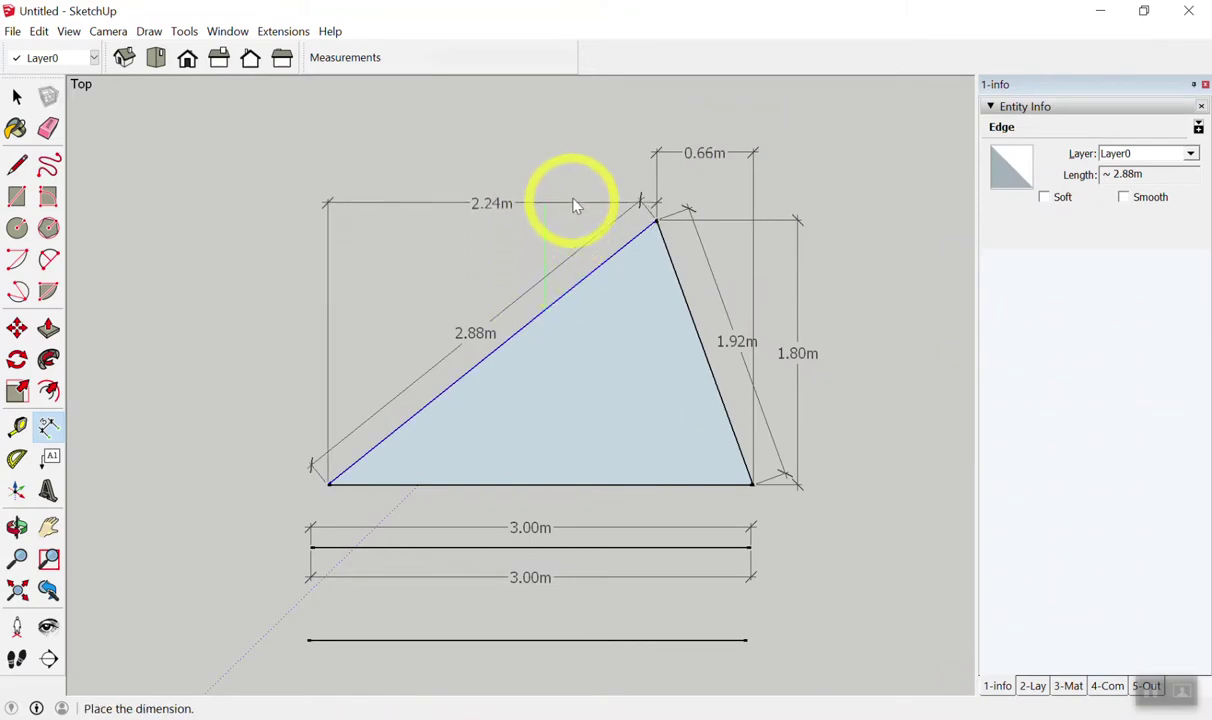
click(568, 205)
click(576, 280)
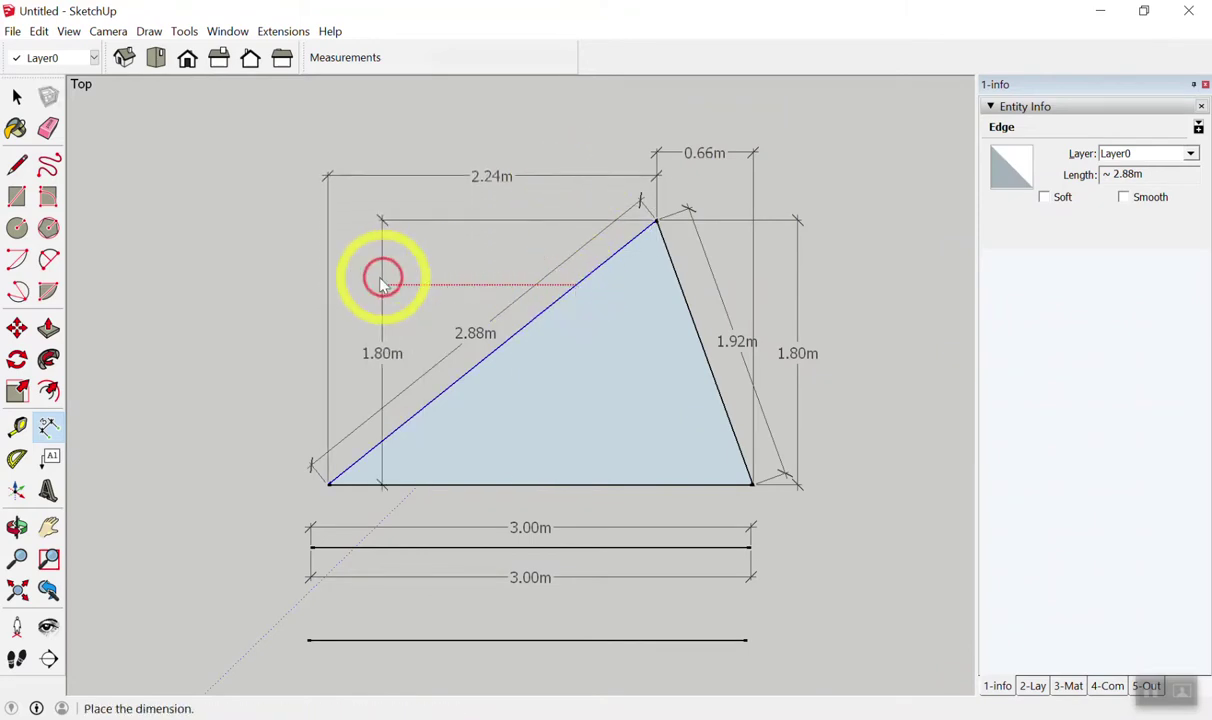
click(278, 320)
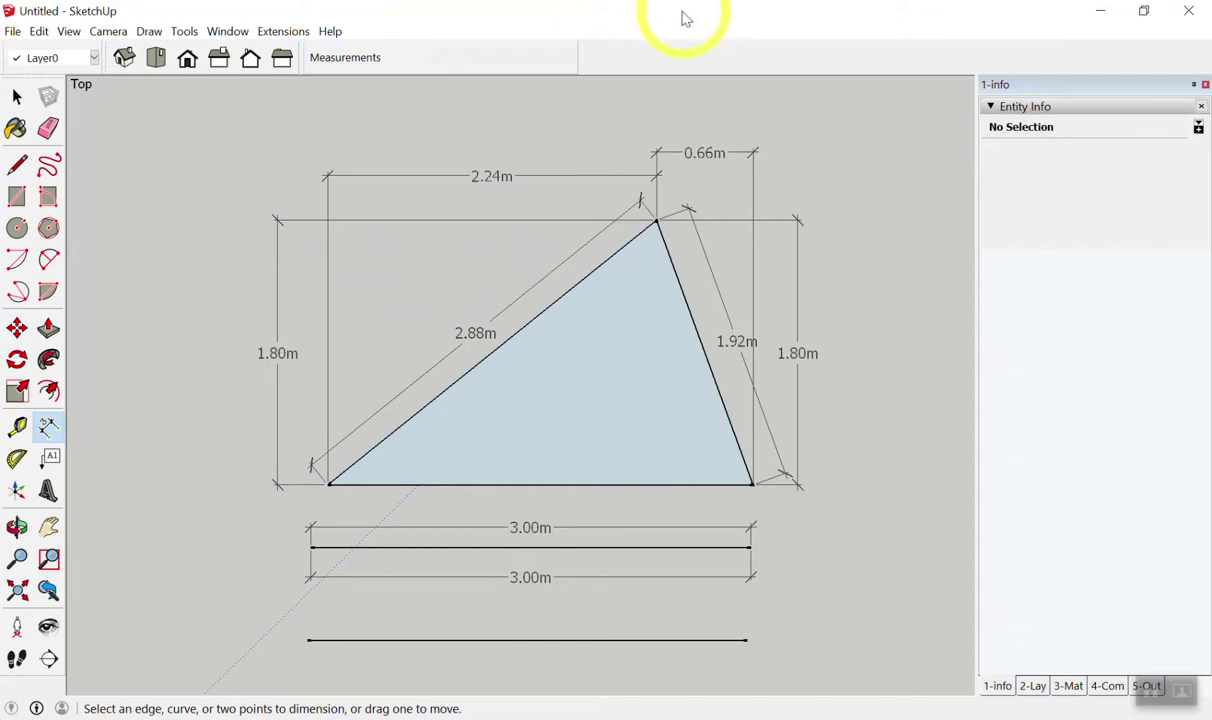
Erase all eight dimensions: 0.66m, both 1.80m, 1.92m, 2.24m, 2.88m, and both 3.00m.
key(e)
click(710, 150)
click(797, 265)
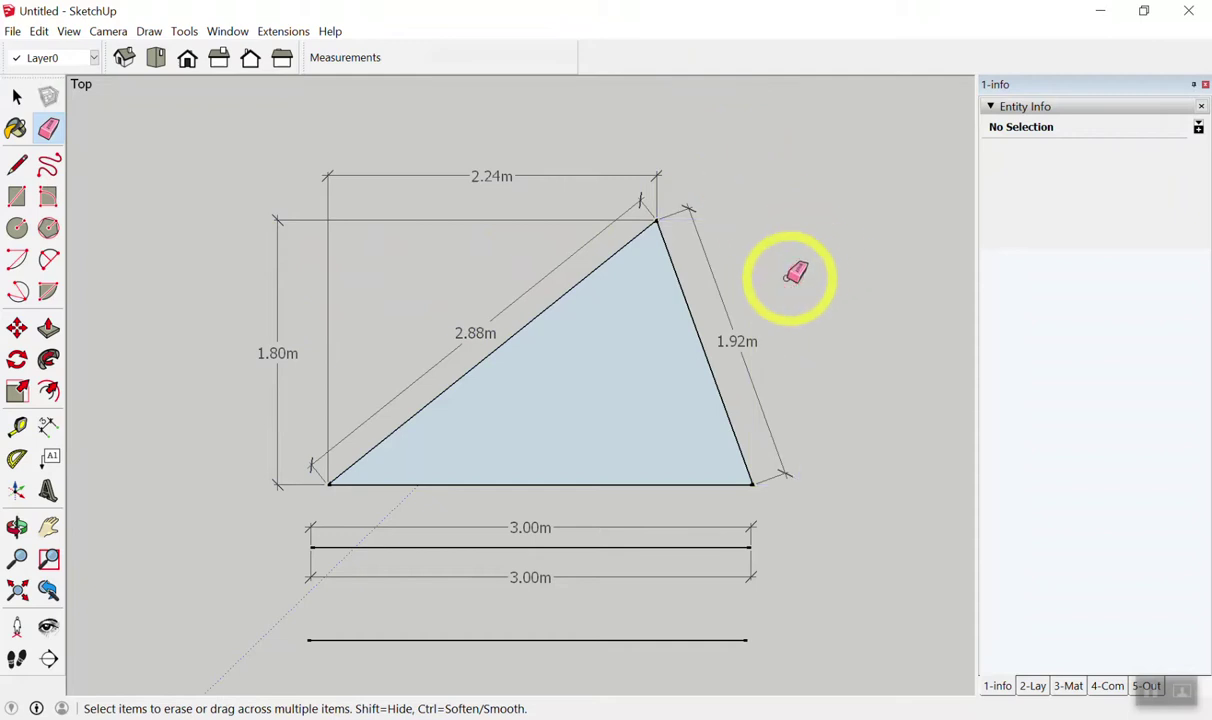
click(734, 330)
click(532, 176)
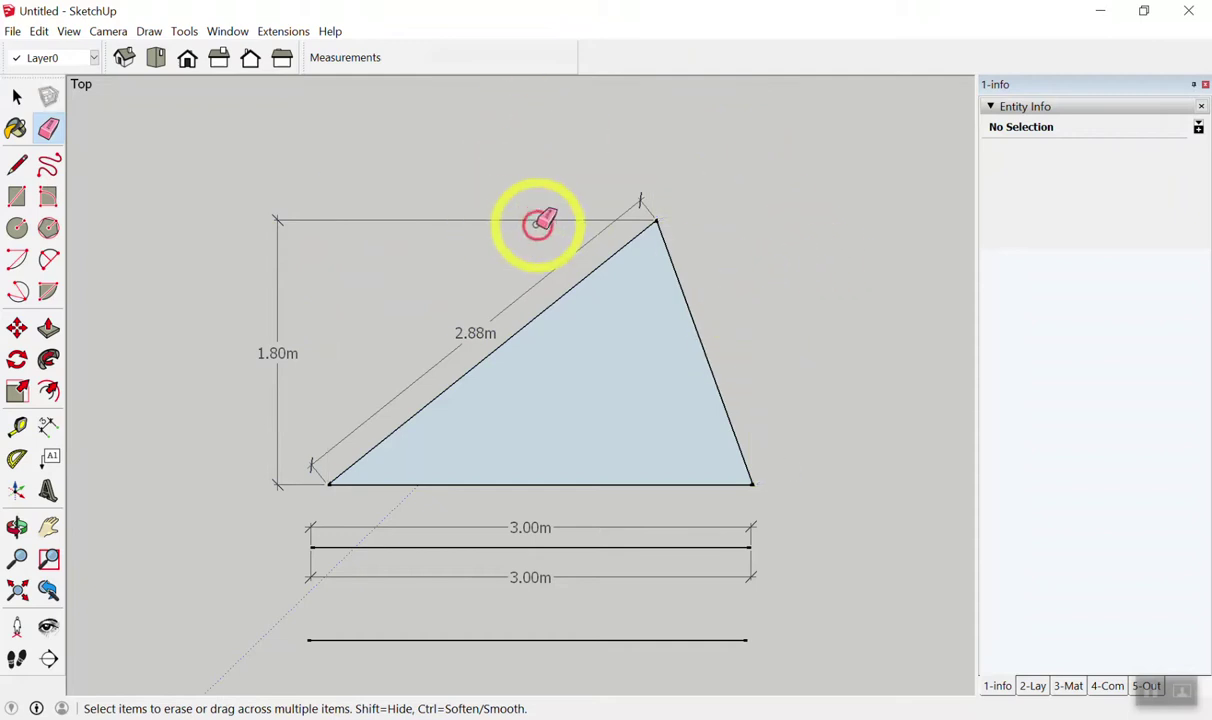
click(608, 219)
click(600, 233)
click(548, 525)
click(566, 577)
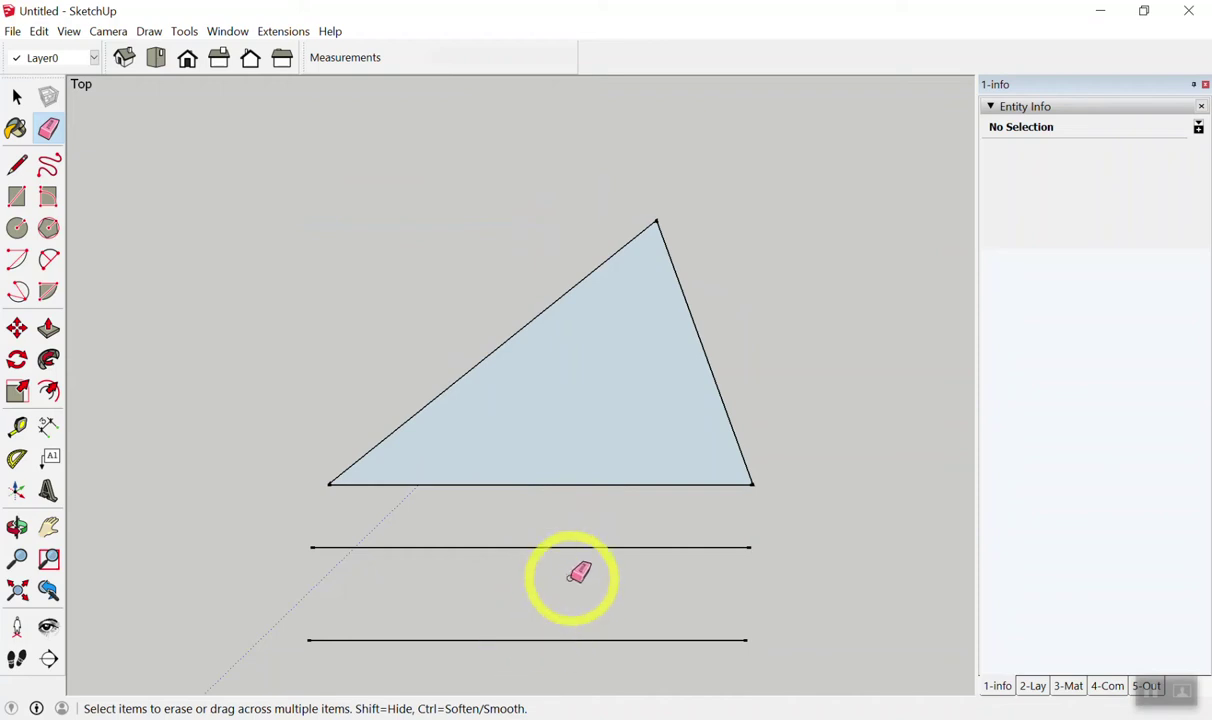
key(space)
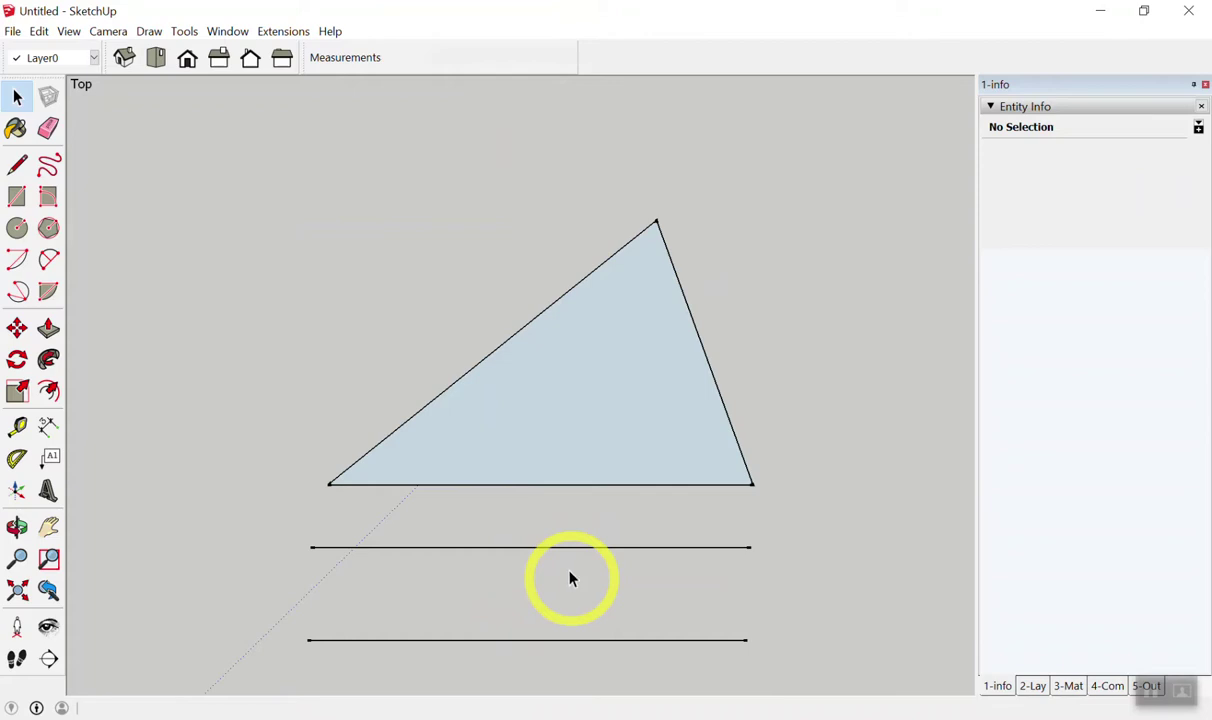
Activate the Text tool with the view zoomed toward the lower line beneath the triangle.
scroll(572, 580, down, 3)
scroll(610, 500, up, 2)
scroll(573, 414, down, 2)
scroll(573, 450, up, 3)
click(409, 440)
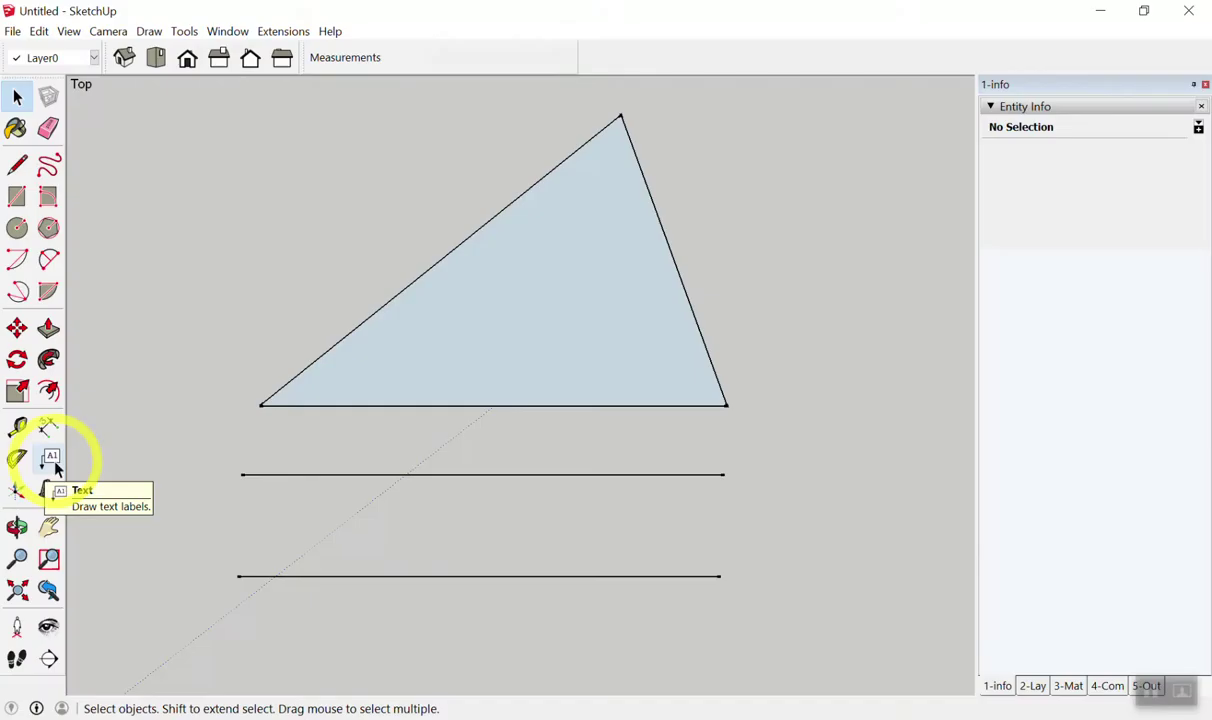
click(54, 463)
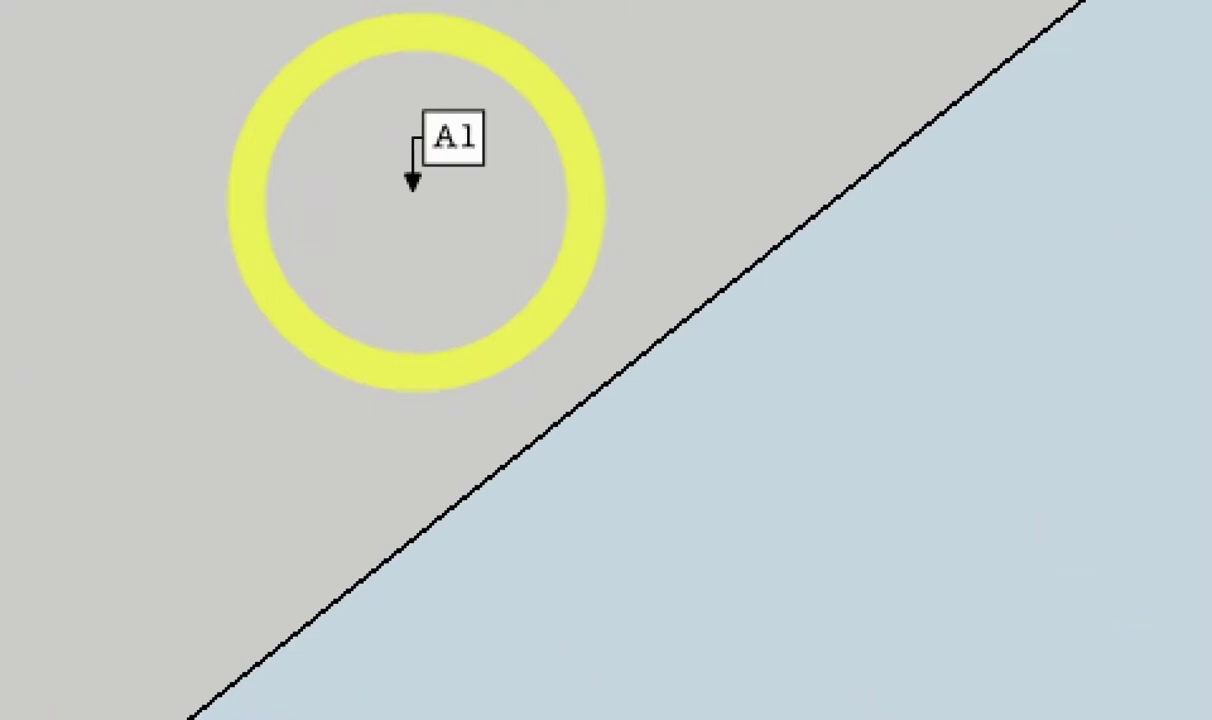
click(412, 188)
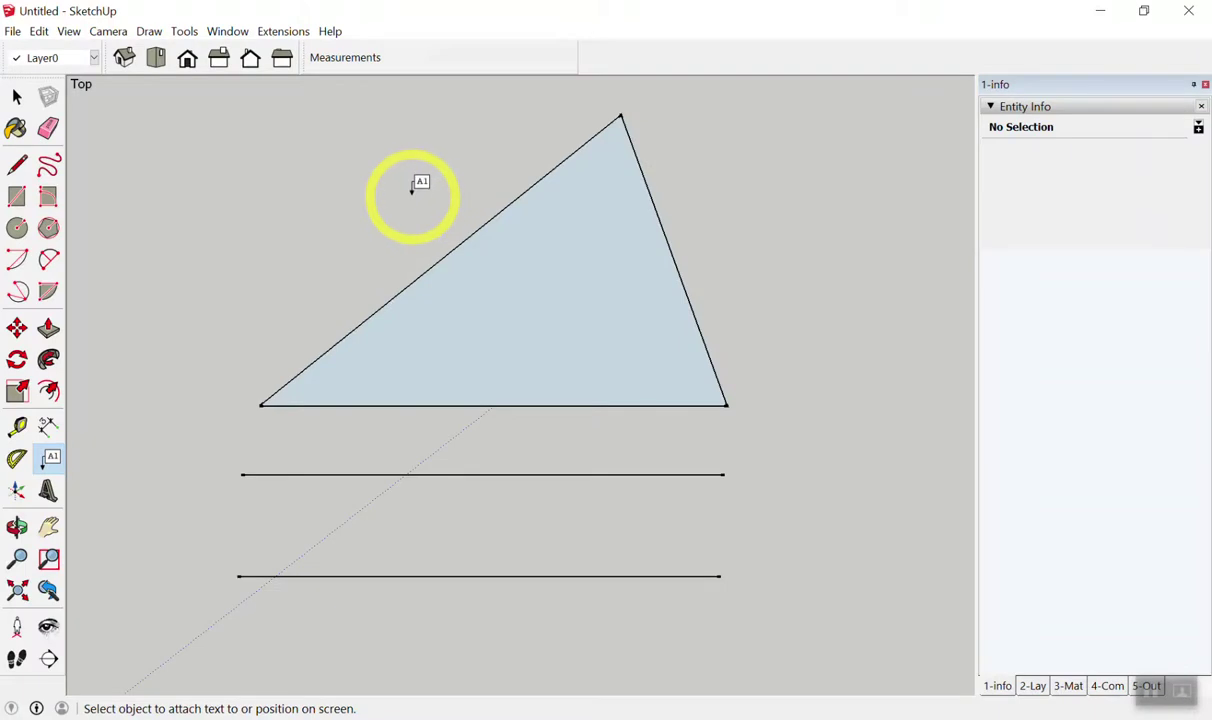
scroll(487, 460, down, 3)
scroll(468, 514, up, 2)
scroll(495, 405, up, 2)
scroll(350, 375, up, 1)
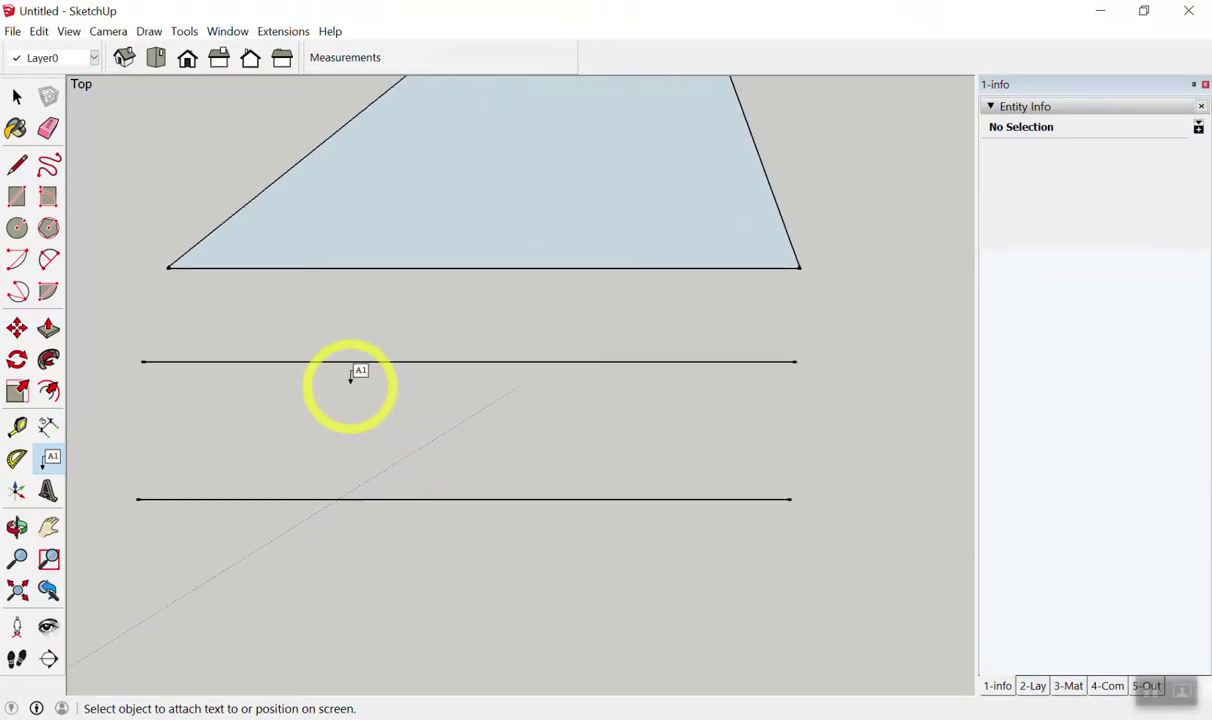
Attach a 3.00m length label above the lower line.
click(541, 497)
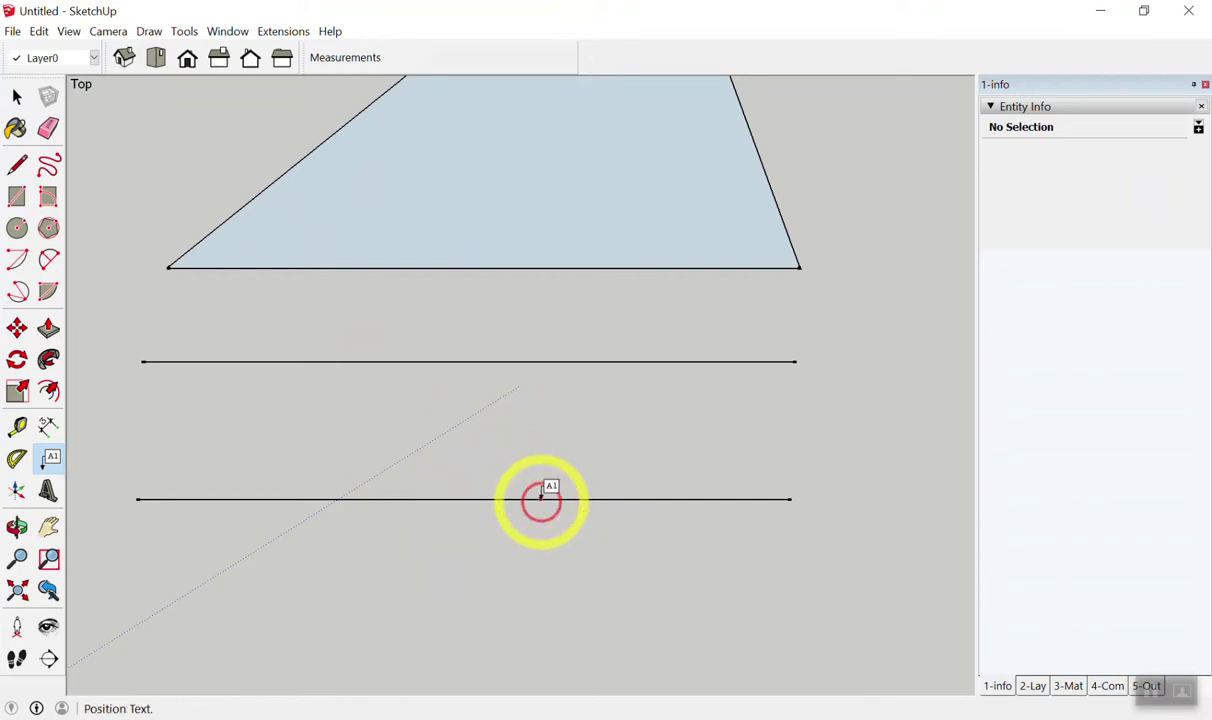
click(576, 428)
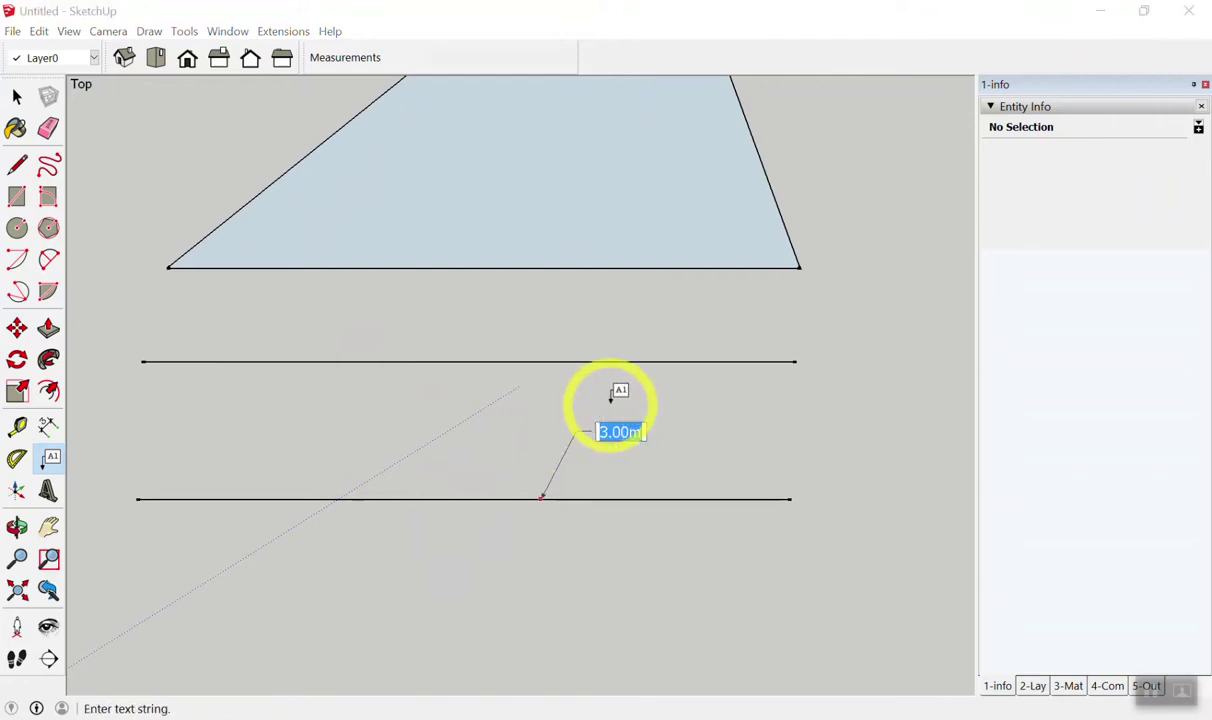
click(690, 440)
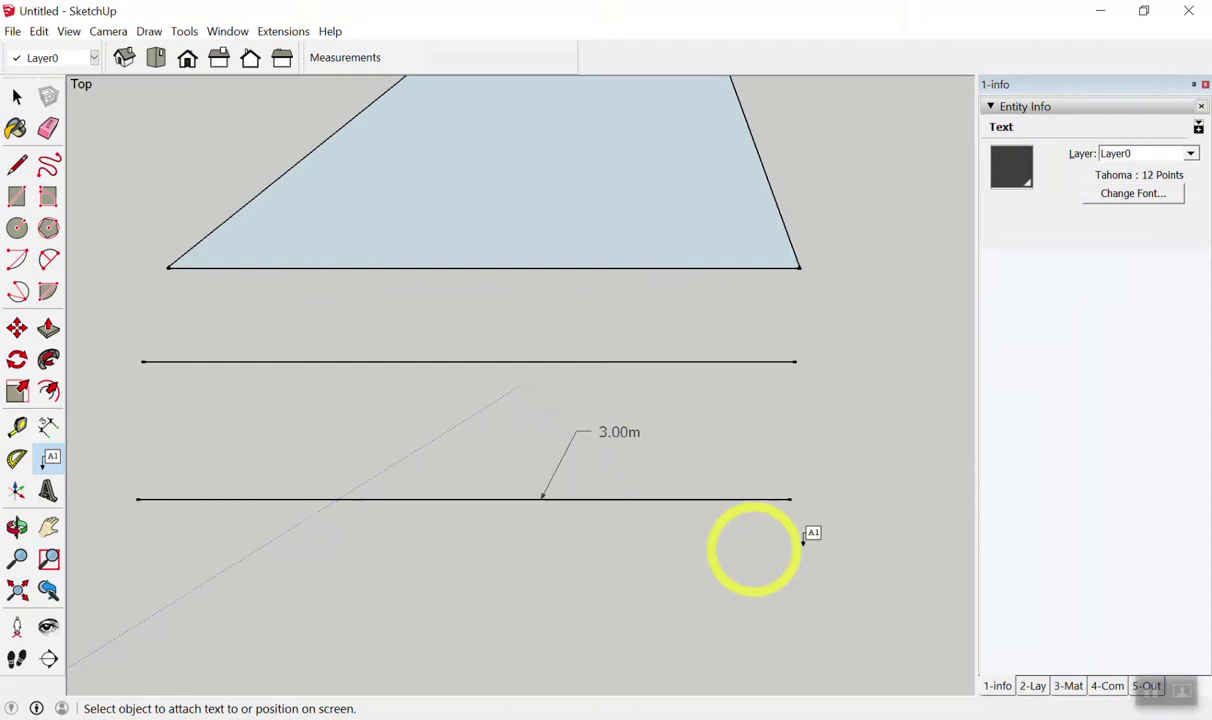
scroll(909, 549, up, 1)
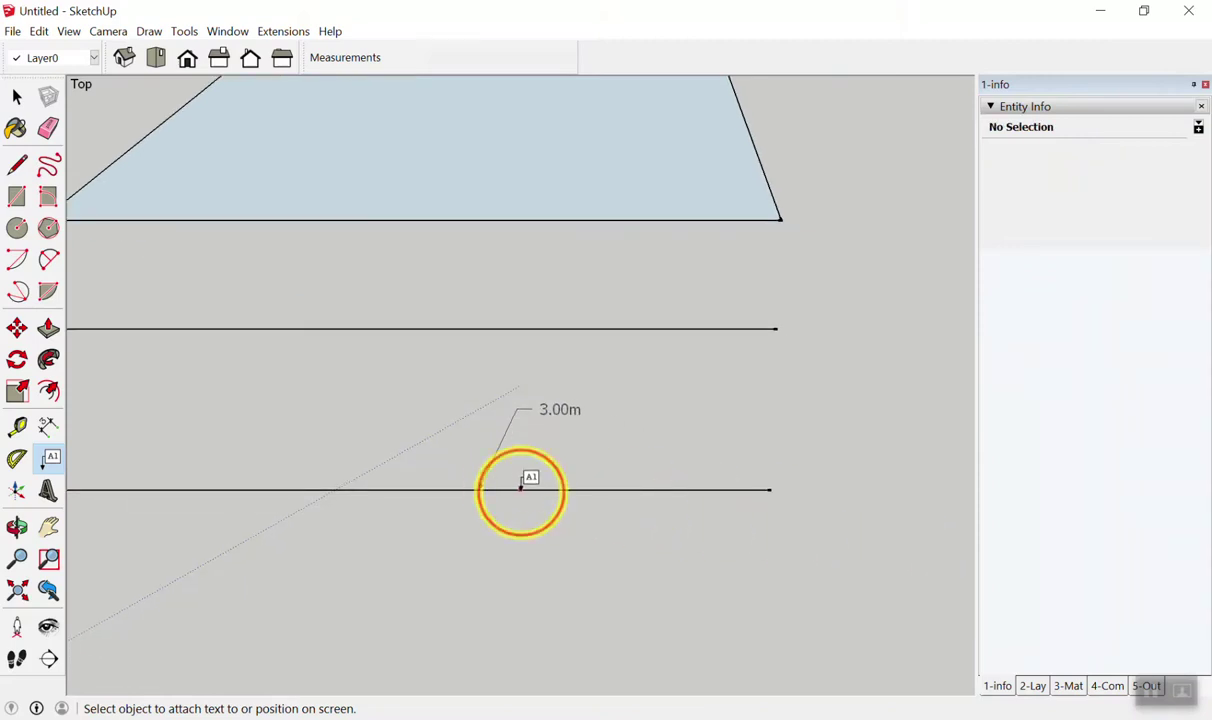
Add a second label below the lower line, prefixing its text so it reads 'ยาว 3.00m'.
click(521, 490)
click(569, 580)
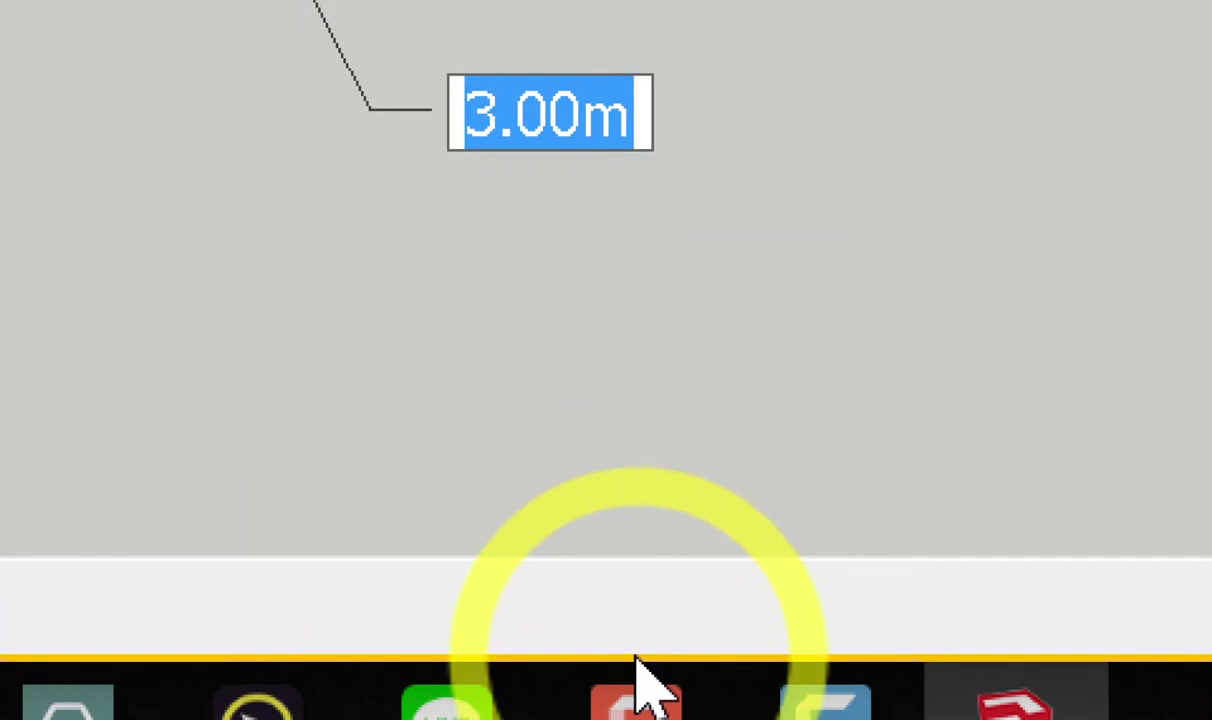
key(End)
key(Left)
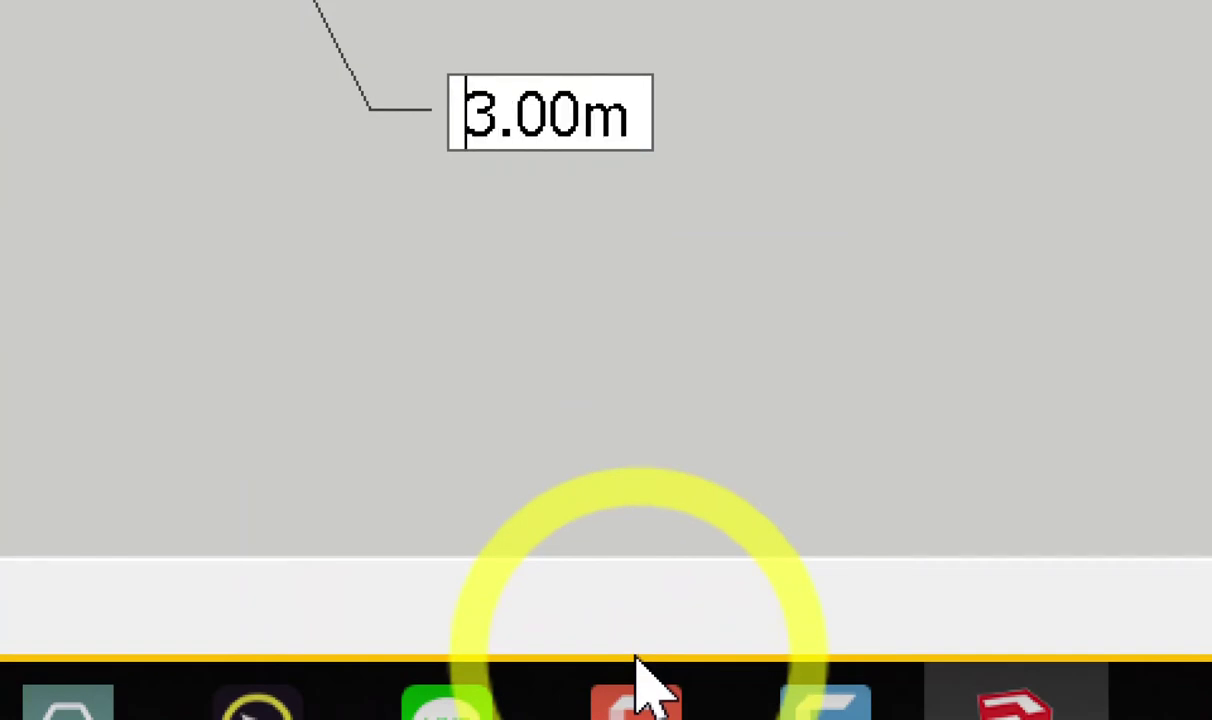
text(ยาว)
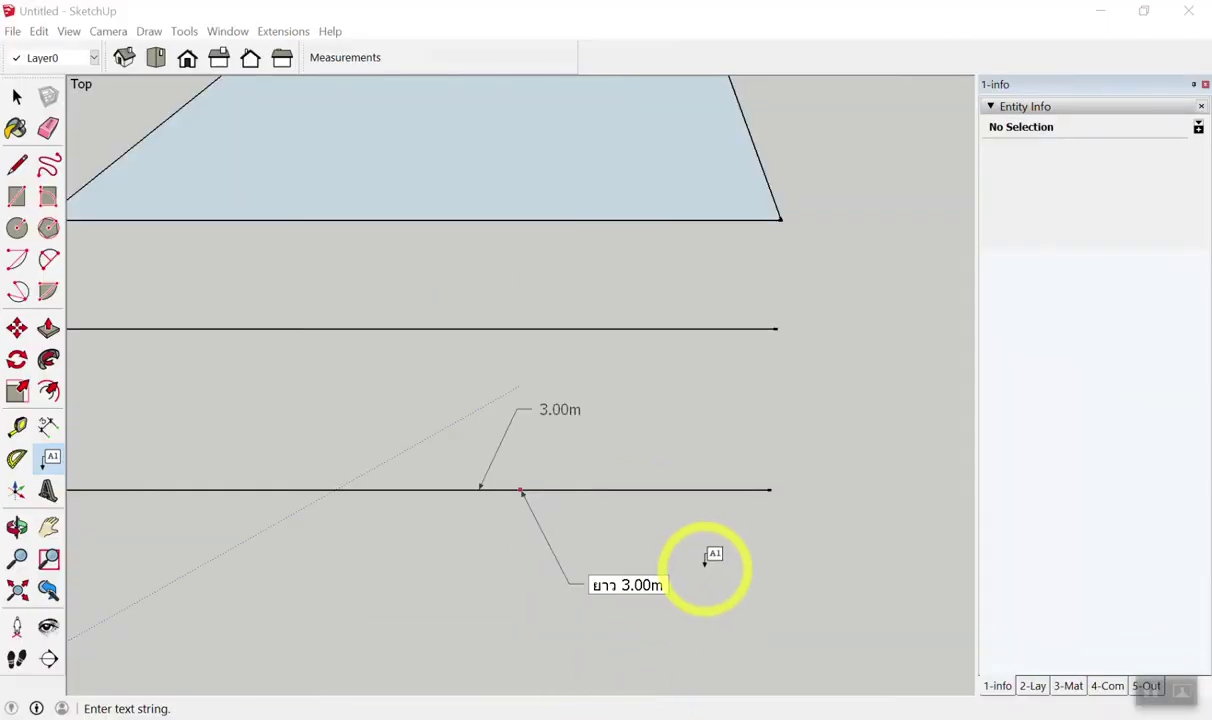
click(711, 550)
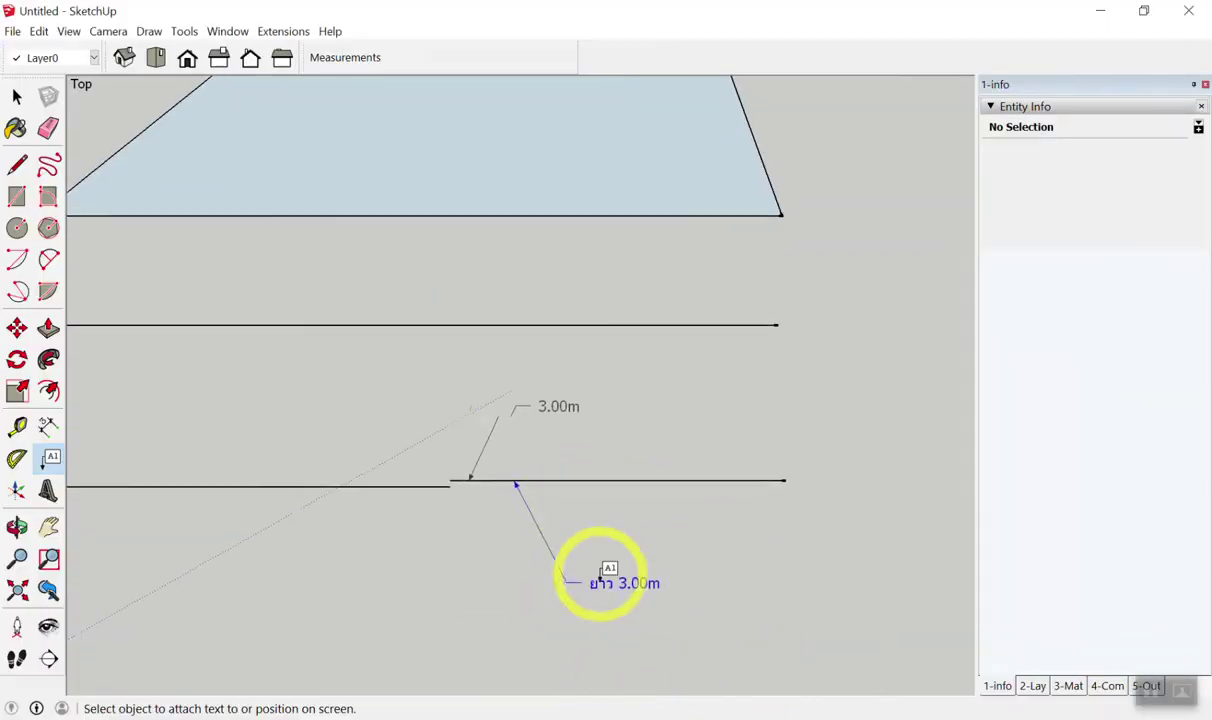
scroll(684, 600, up, 3)
scroll(681, 600, up, 1)
scroll(503, 357, down, 2)
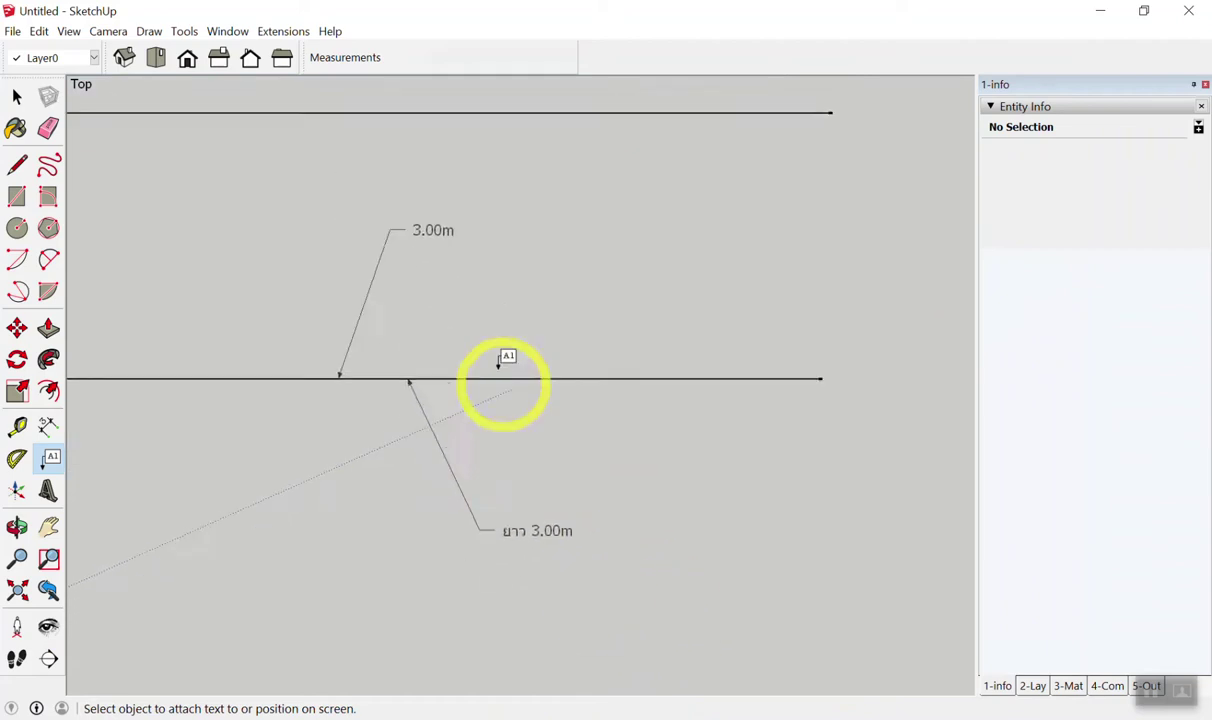
scroll(498, 360, down, 2)
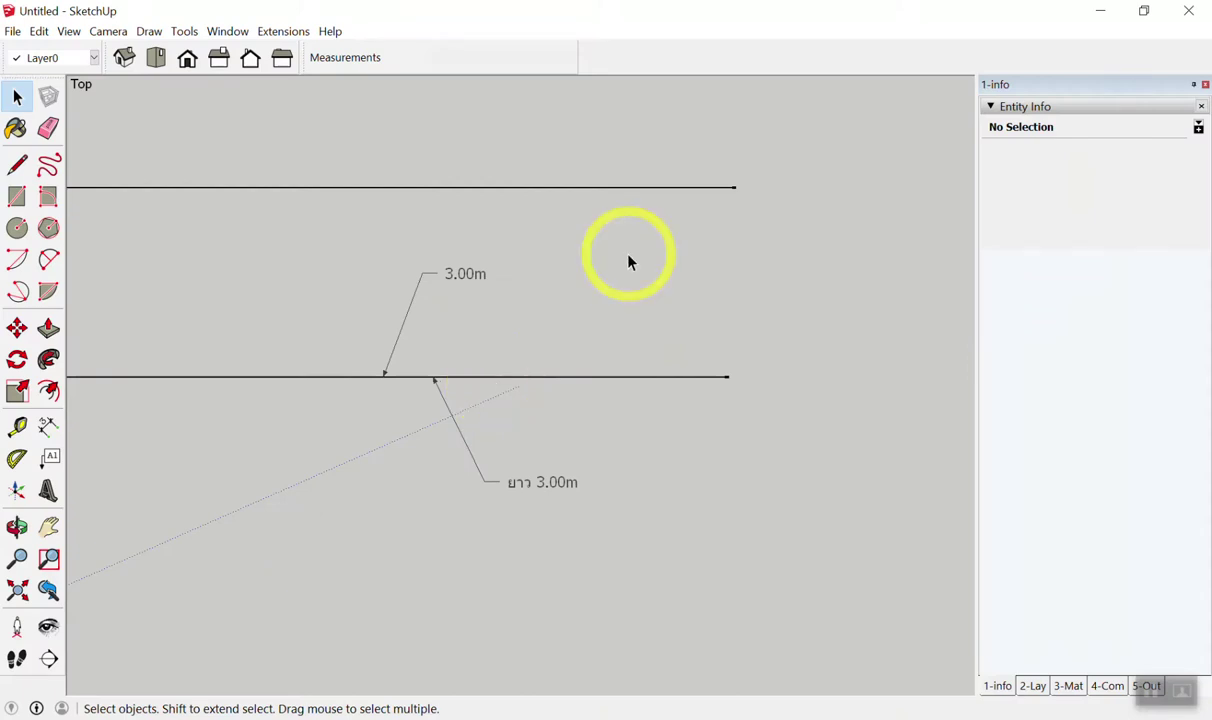
scroll(630, 262, down, 1)
scroll(617, 250, up, 2)
scroll(614, 258, down, 2)
scroll(510, 460, up, 2)
scroll(514, 465, up, 1)
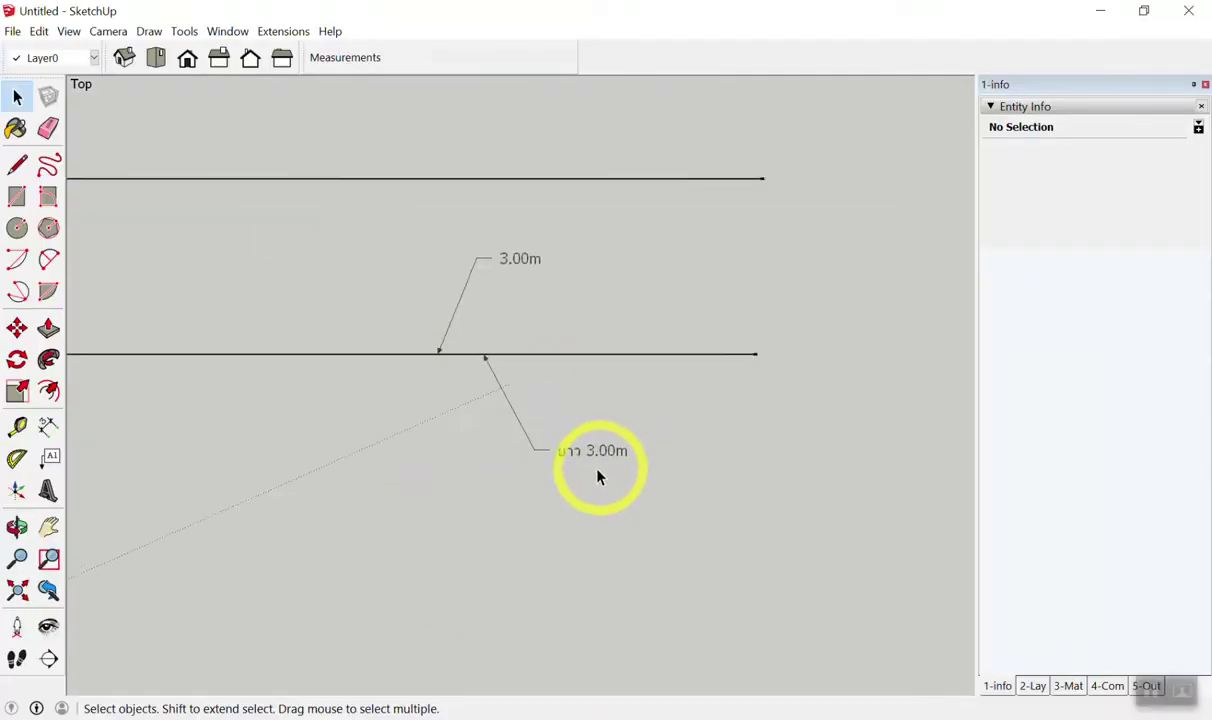
scroll(590, 485, down, 1)
scroll(575, 500, down, 2)
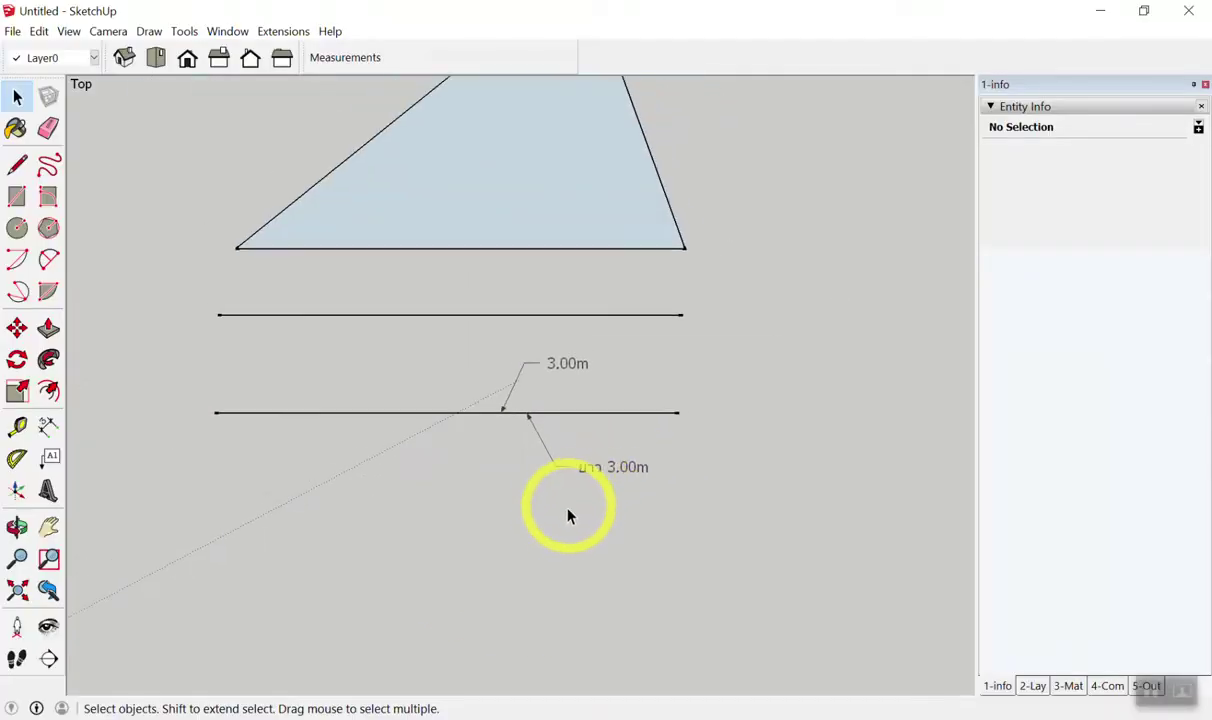
scroll(615, 330, down, 2)
scroll(670, 175, up, 1)
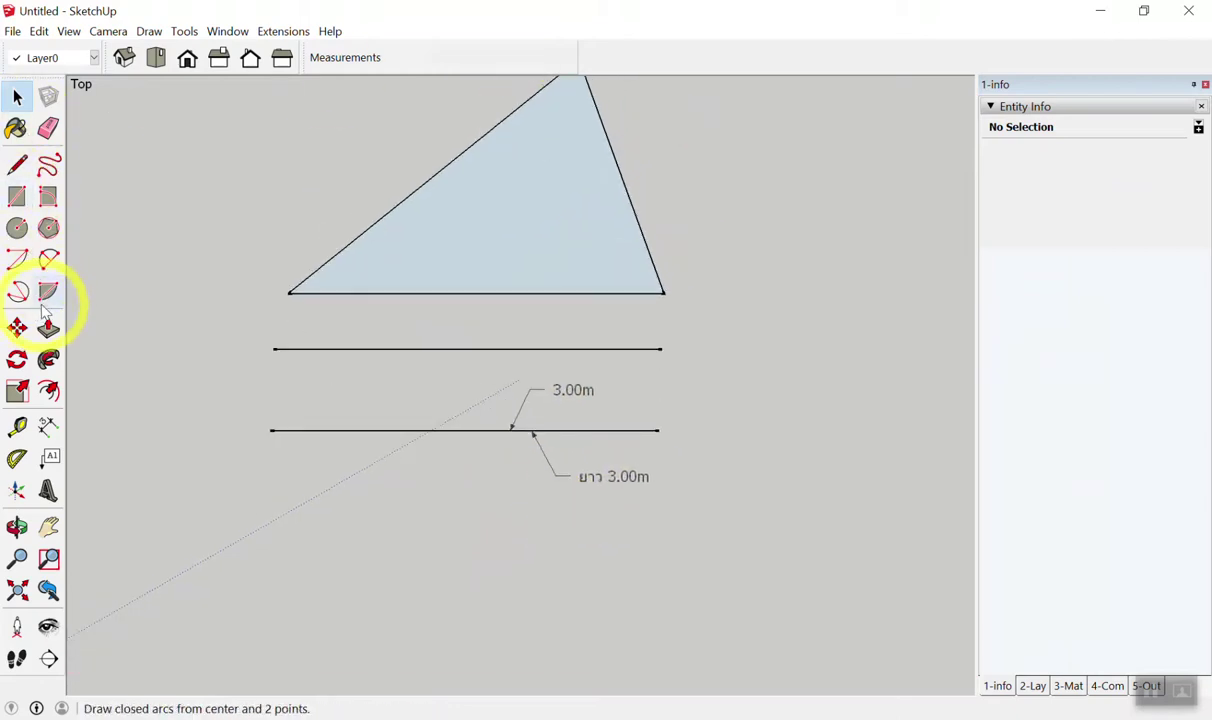
Label the triangle's right edge with its 1.92m length.
click(48, 458)
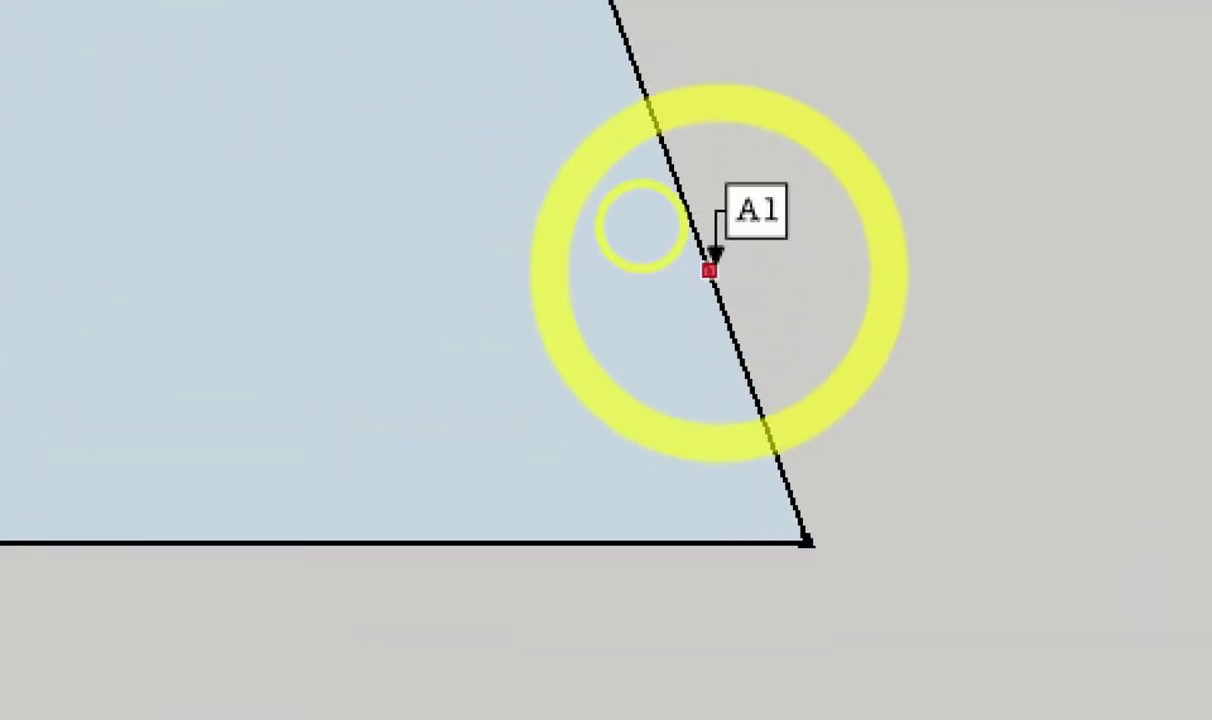
click(710, 269)
click(825, 158)
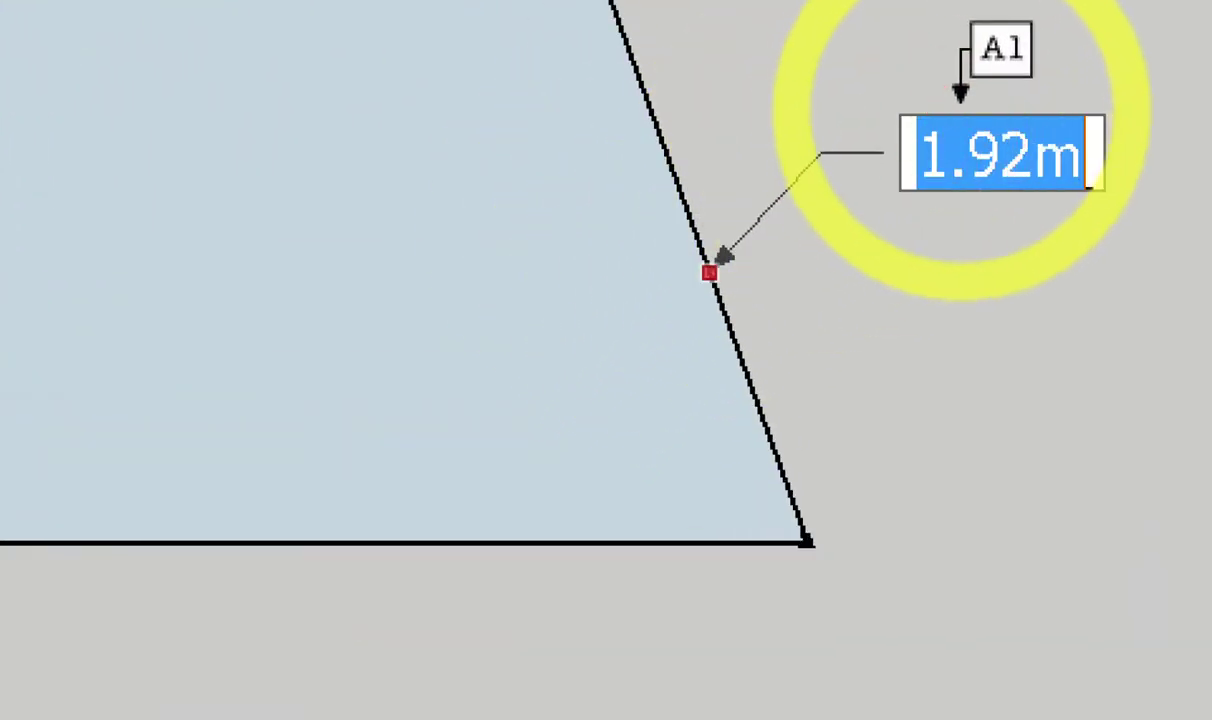
click(1062, 84)
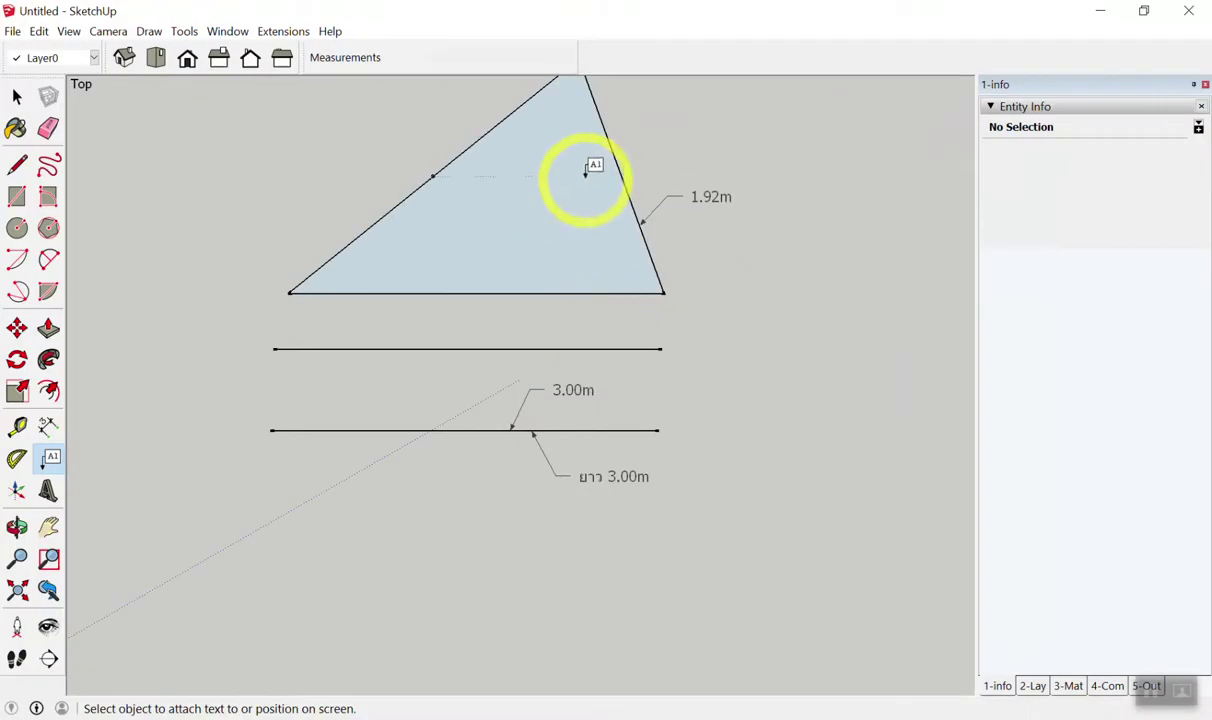
scroll(648, 304, down, 3)
scroll(589, 224, up, 3)
scroll(508, 230, up, 2)
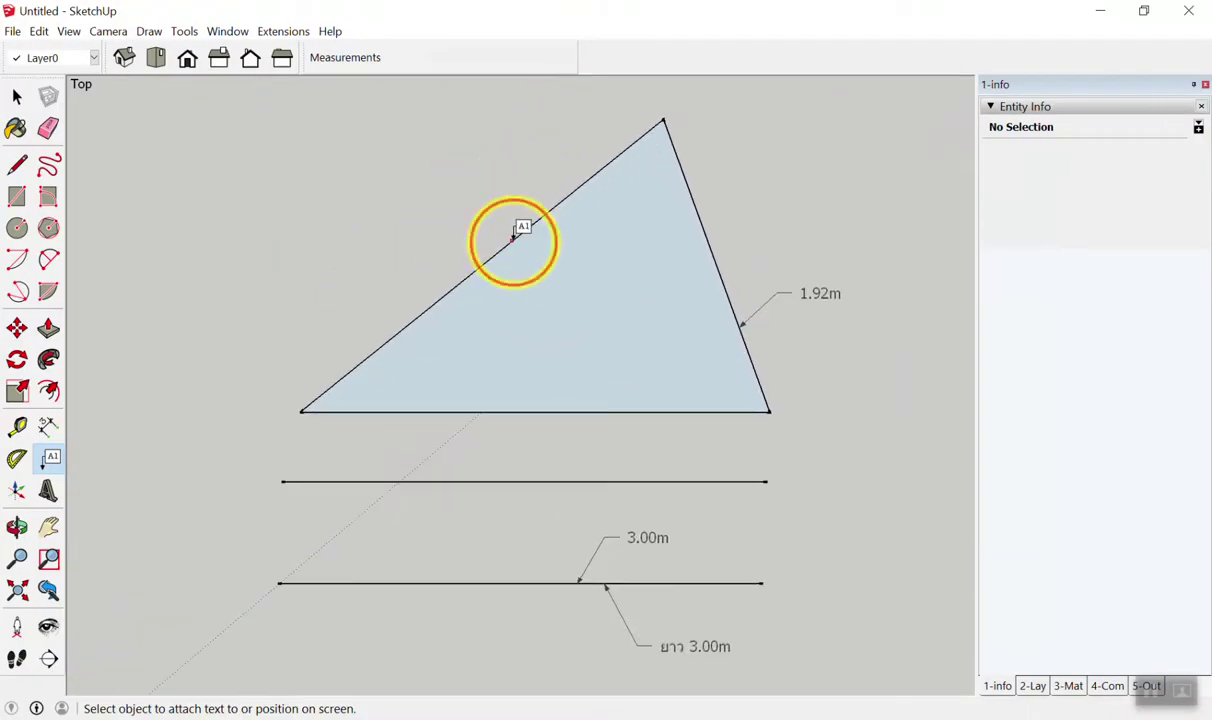
Label the triangle's upper edge with the 2.62 m² value.
double_click(514, 236)
key(Escape)
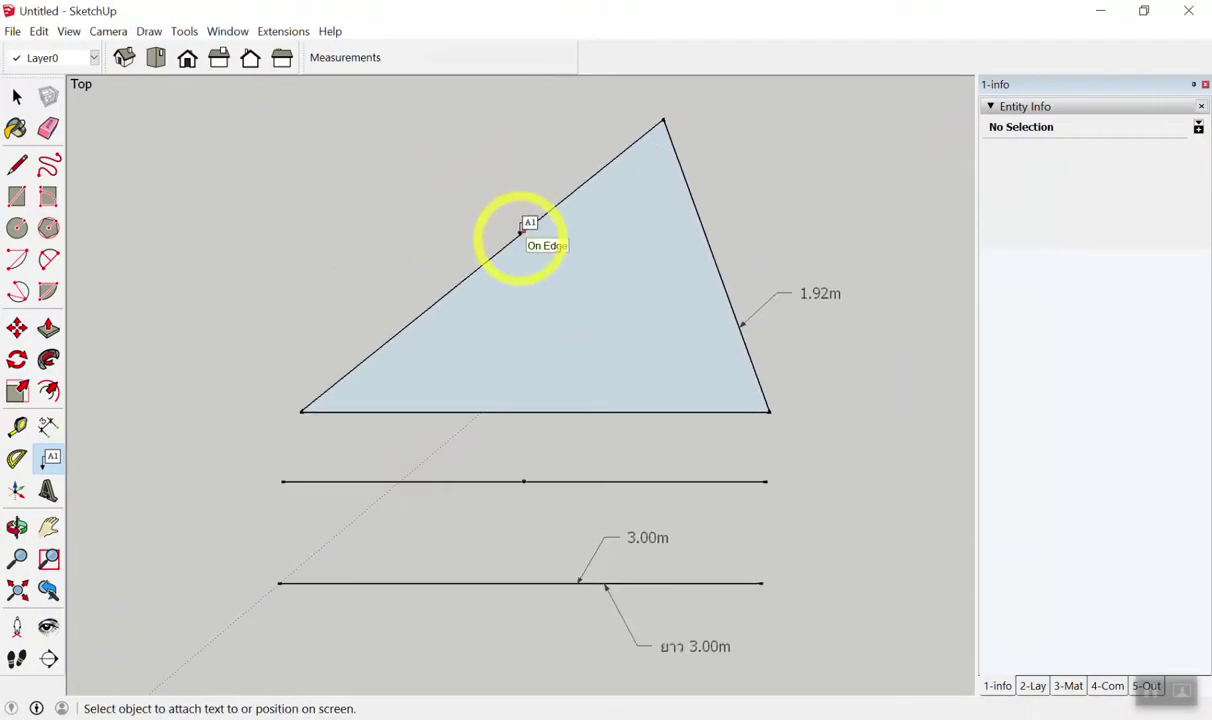
click(520, 230)
click(465, 192)
key(Return)
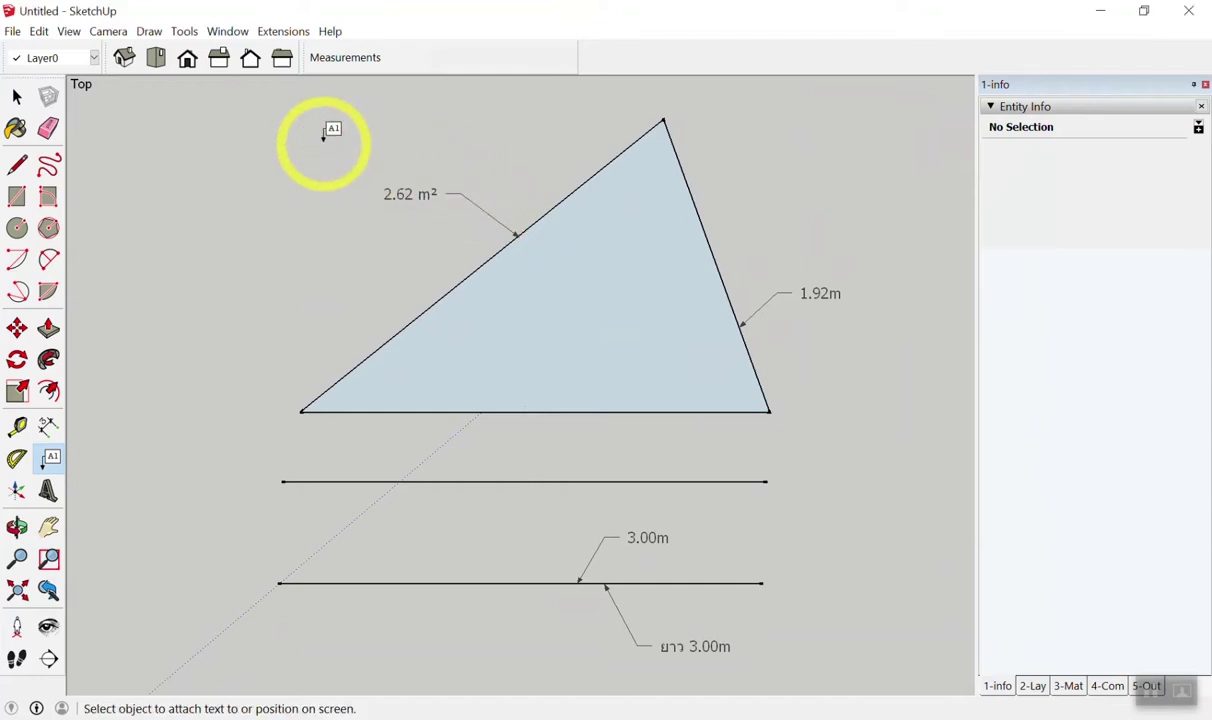
click(418, 190)
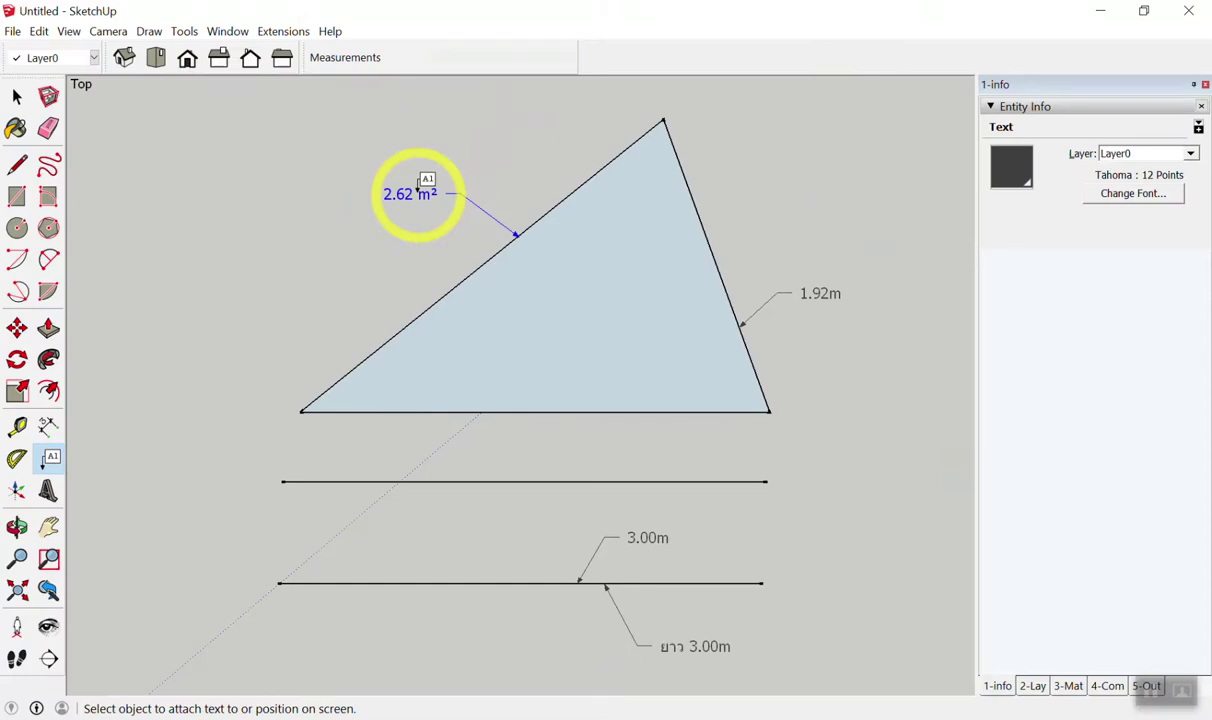
scroll(450, 200, down, 2)
scroll(617, 176, up, 1)
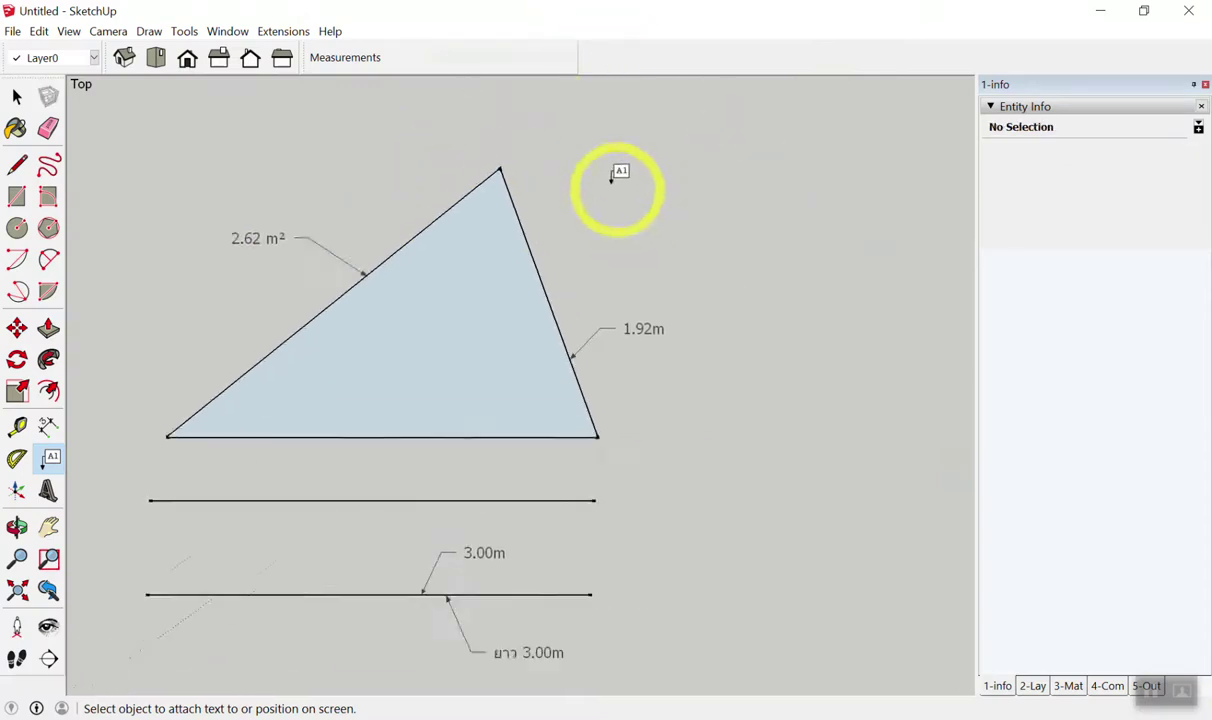
scroll(540, 220, up, 1)
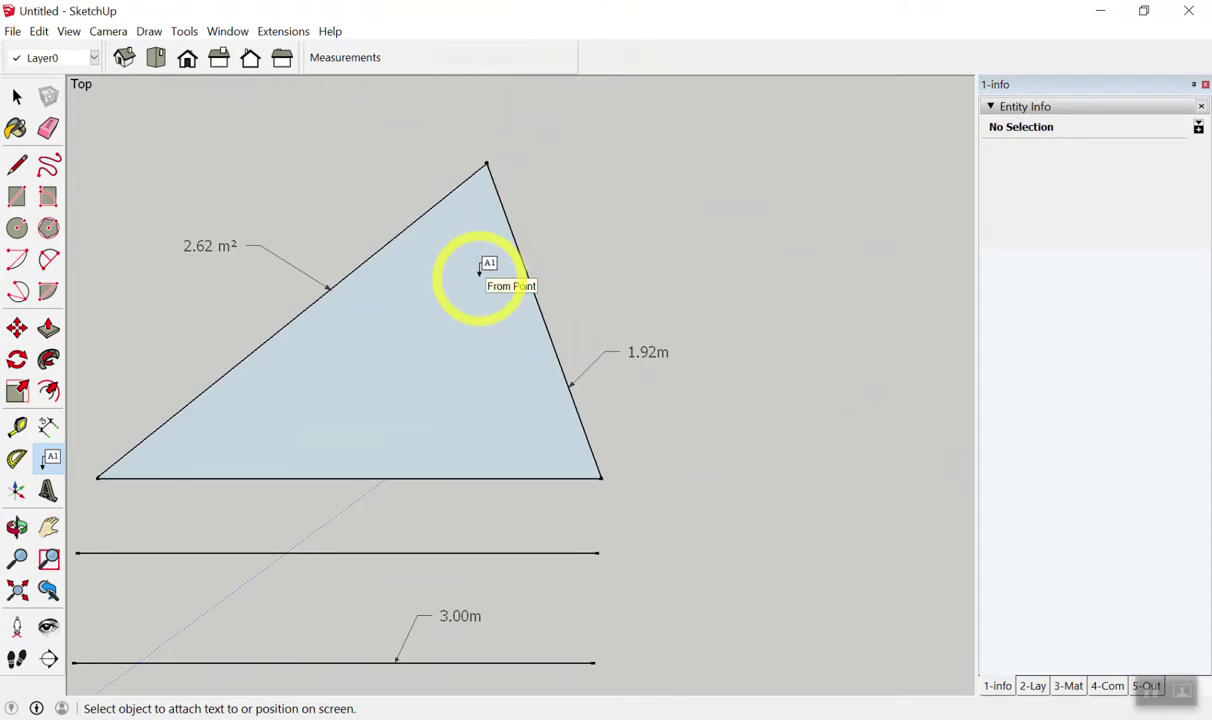
Add a 2.62 m² area label to the triangle's face, placed above the right edge.
click(480, 268)
click(605, 180)
click(583, 176)
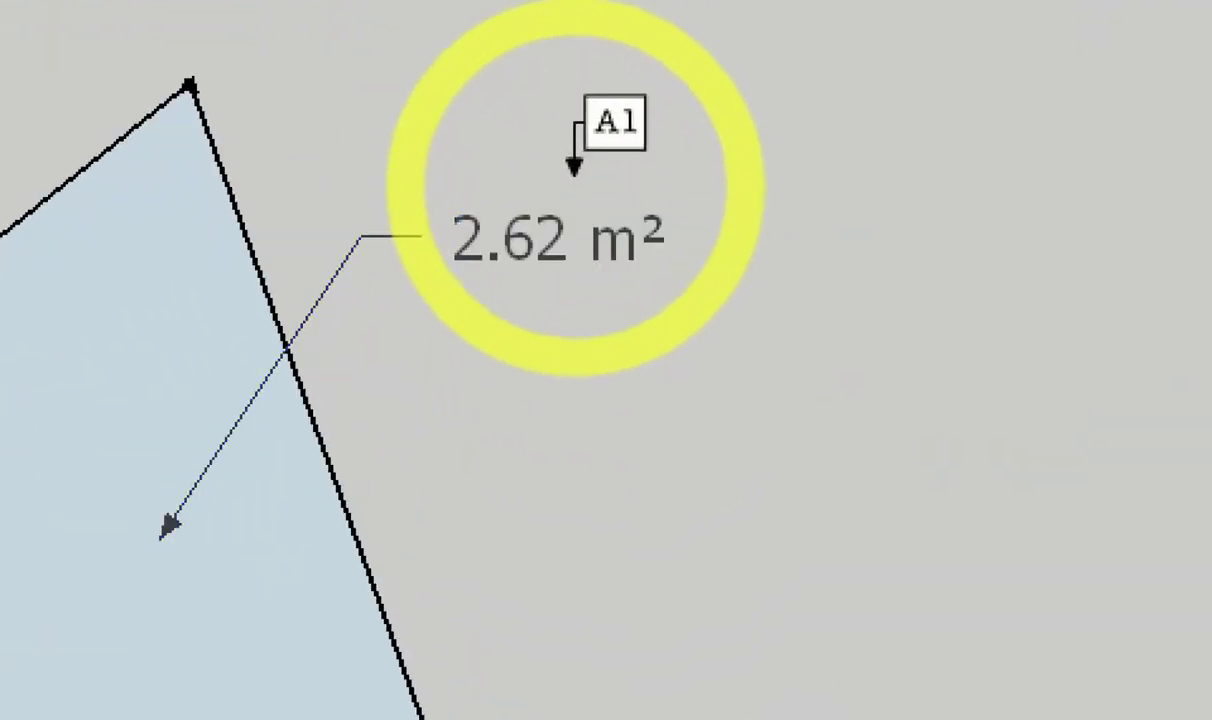
click(571, 175)
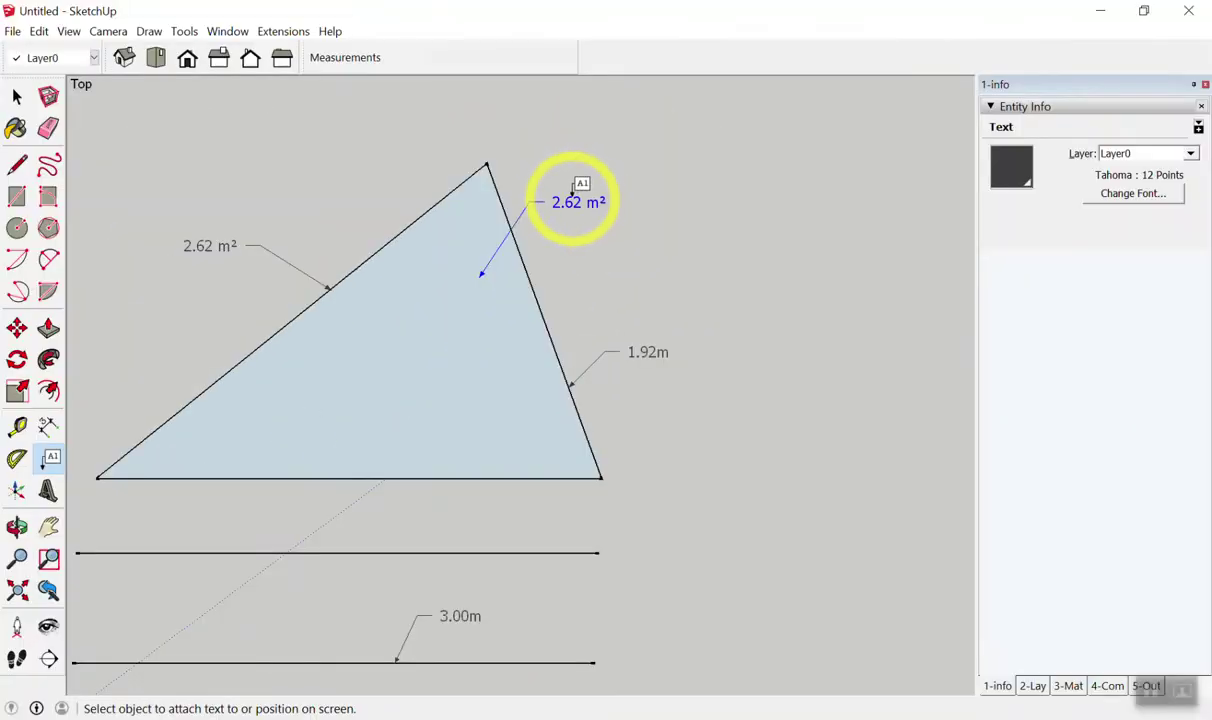
scroll(381, 333, down, 5)
Draw a closed irregular star-shaped outline beside the triangle so it fills as a face, then exit the Line tool.
click(18, 165)
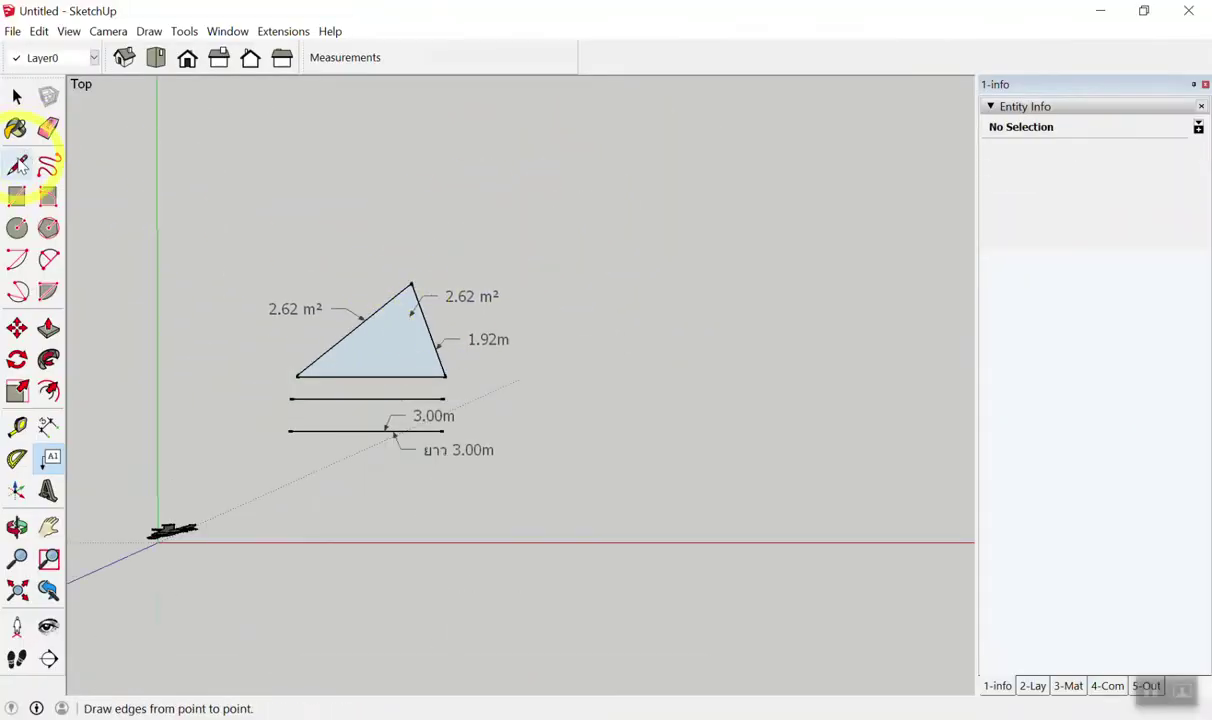
scroll(522, 298, up, 5)
scroll(411, 184, up, 3)
scroll(123, 180, up, 3)
scroll(744, 273, down, 5)
scroll(568, 262, down, 1)
scroll(503, 214, up, 2)
scroll(489, 205, up, 2)
click(489, 205)
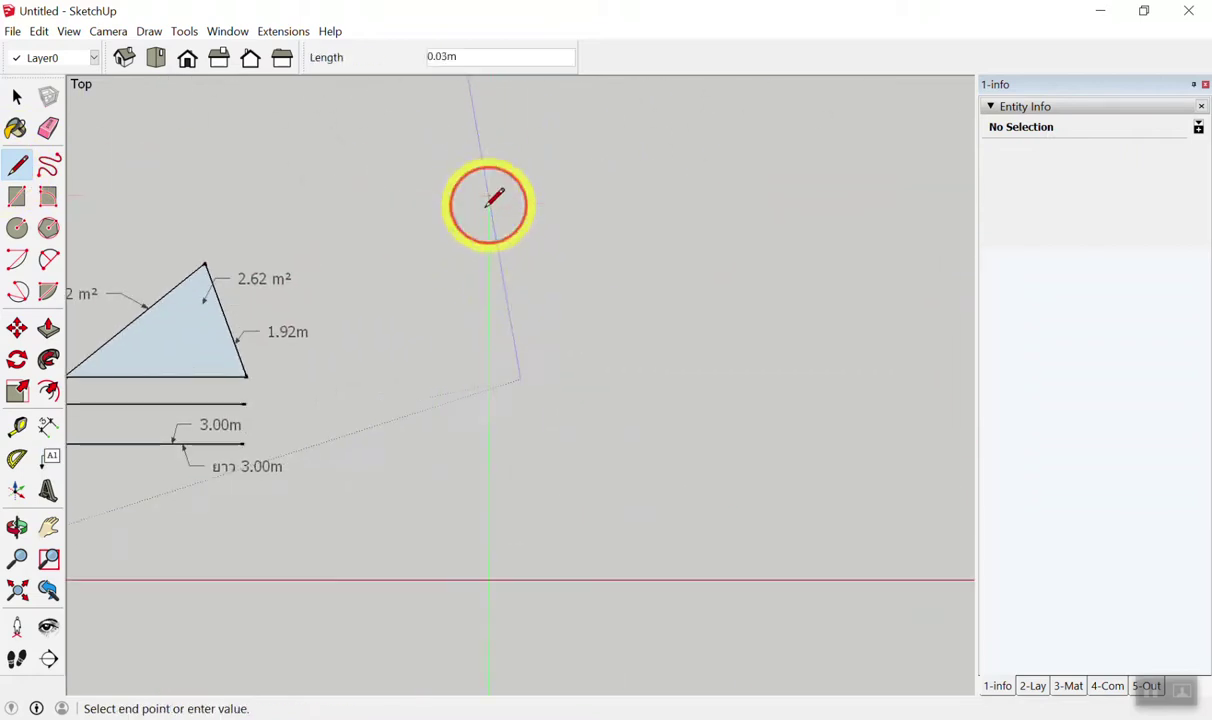
click(456, 263)
click(397, 263)
click(397, 344)
click(490, 370)
click(417, 428)
click(417, 470)
click(563, 470)
click(659, 428)
click(715, 470)
click(803, 347)
click(637, 323)
click(660, 262)
click(733, 238)
click(694, 160)
click(611, 122)
click(556, 181)
click(529, 122)
click(484, 122)
click(489, 195)
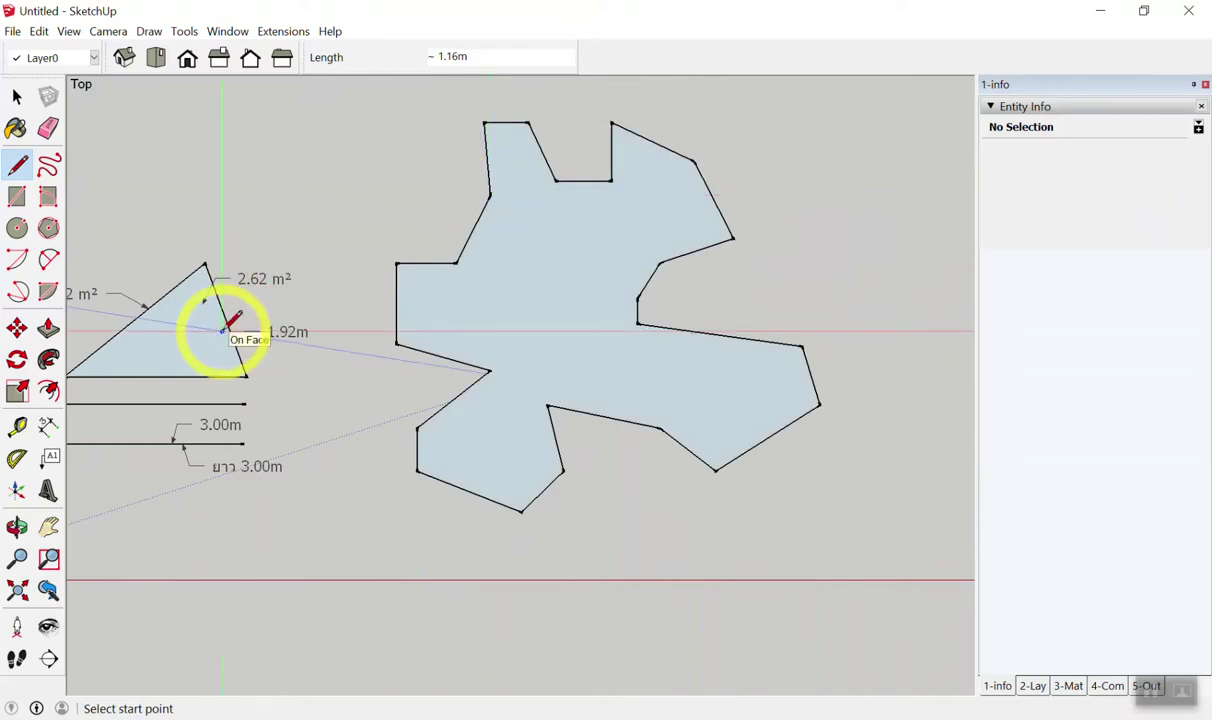
key(space)
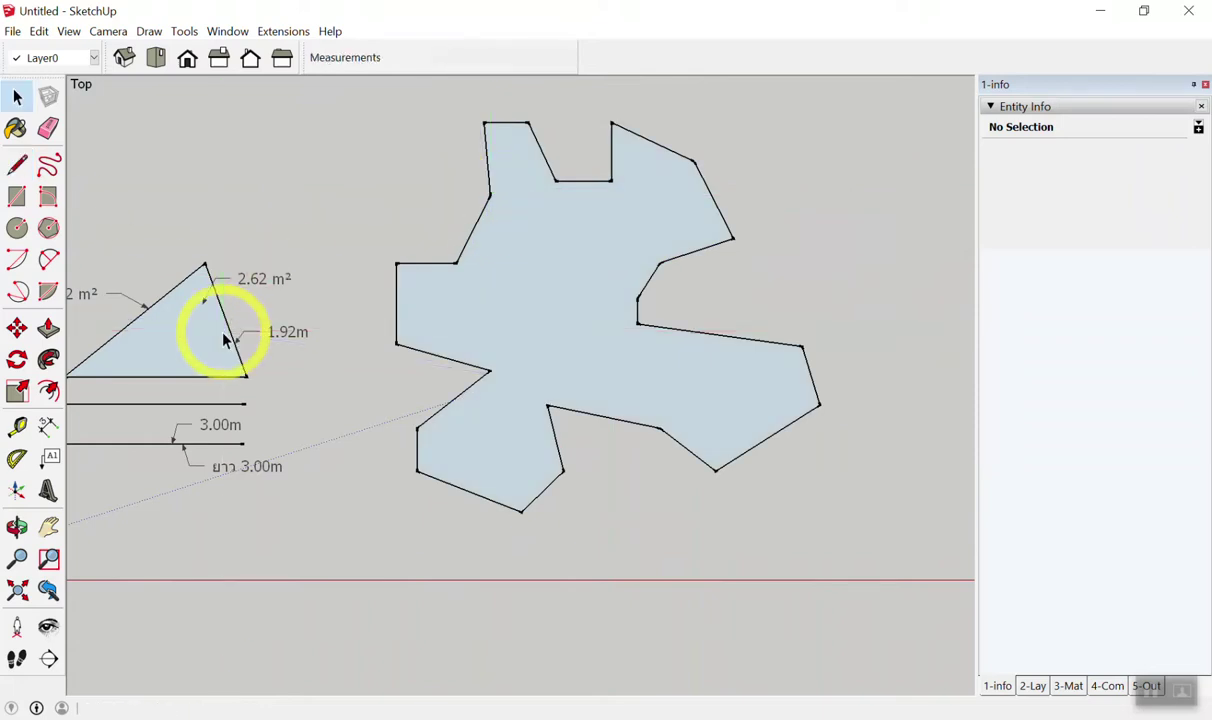
Zoom in on the star shape and switch to the Text tool.
scroll(354, 365, down, 2)
scroll(611, 284, up, 1)
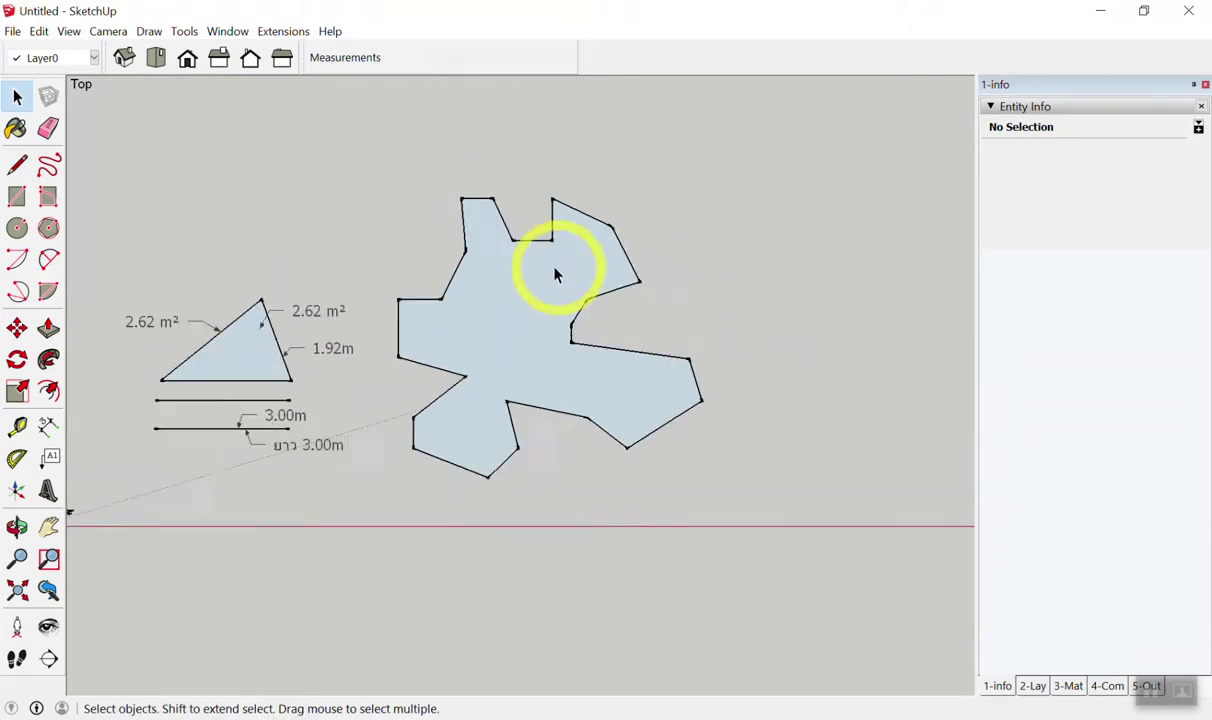
scroll(555, 271, up, 3)
scroll(435, 343, down, 1)
scroll(511, 341, up, 1)
scroll(495, 360, up, 1)
scroll(492, 374, down, 1)
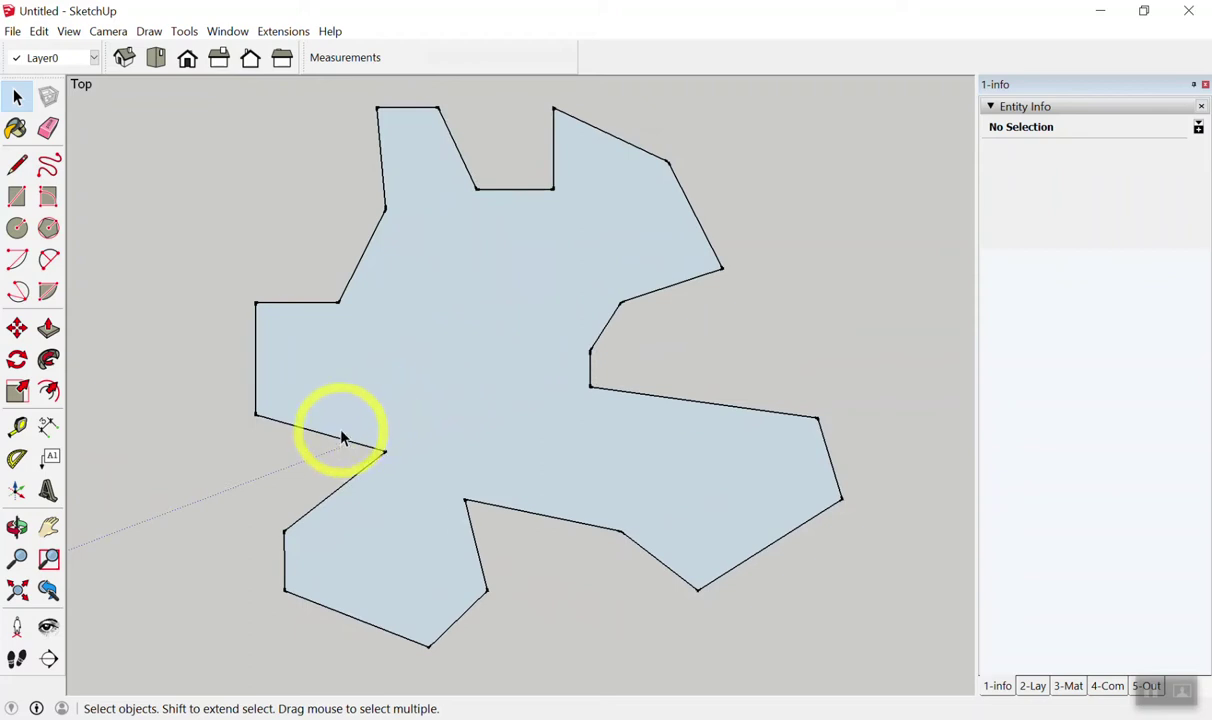
scroll(509, 411, down, 2)
scroll(141, 338, down, 1)
click(34, 443)
click(143, 455)
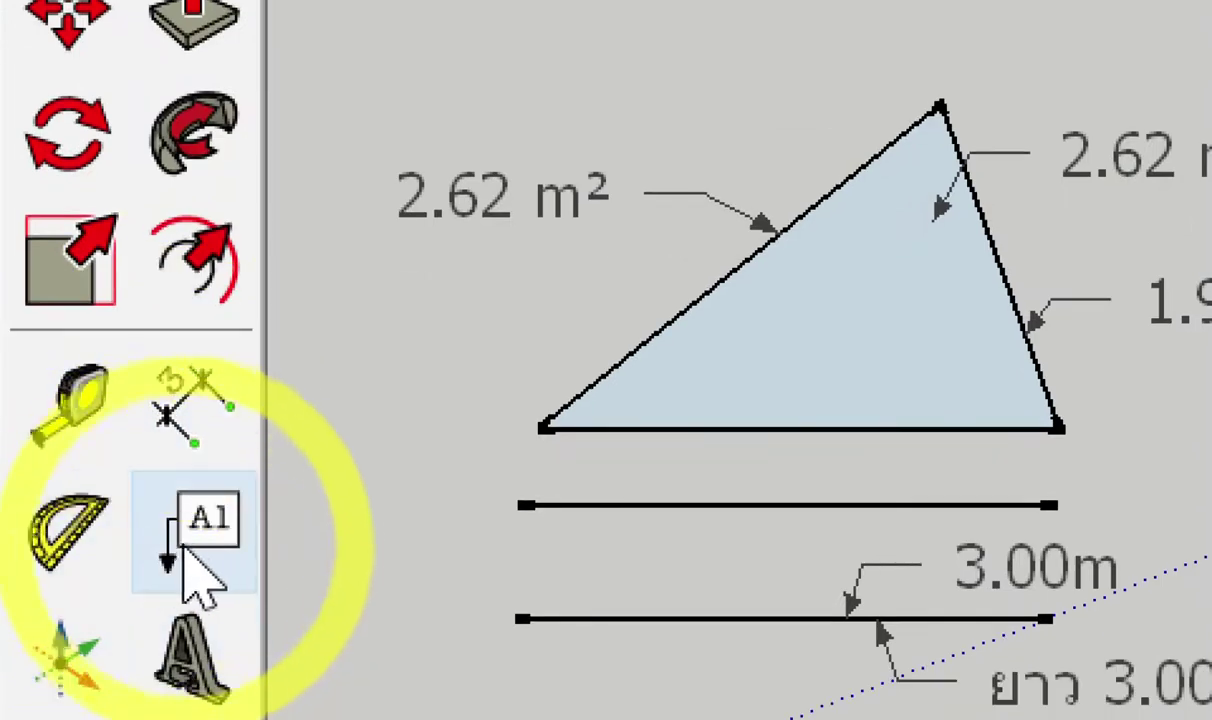
click(205, 572)
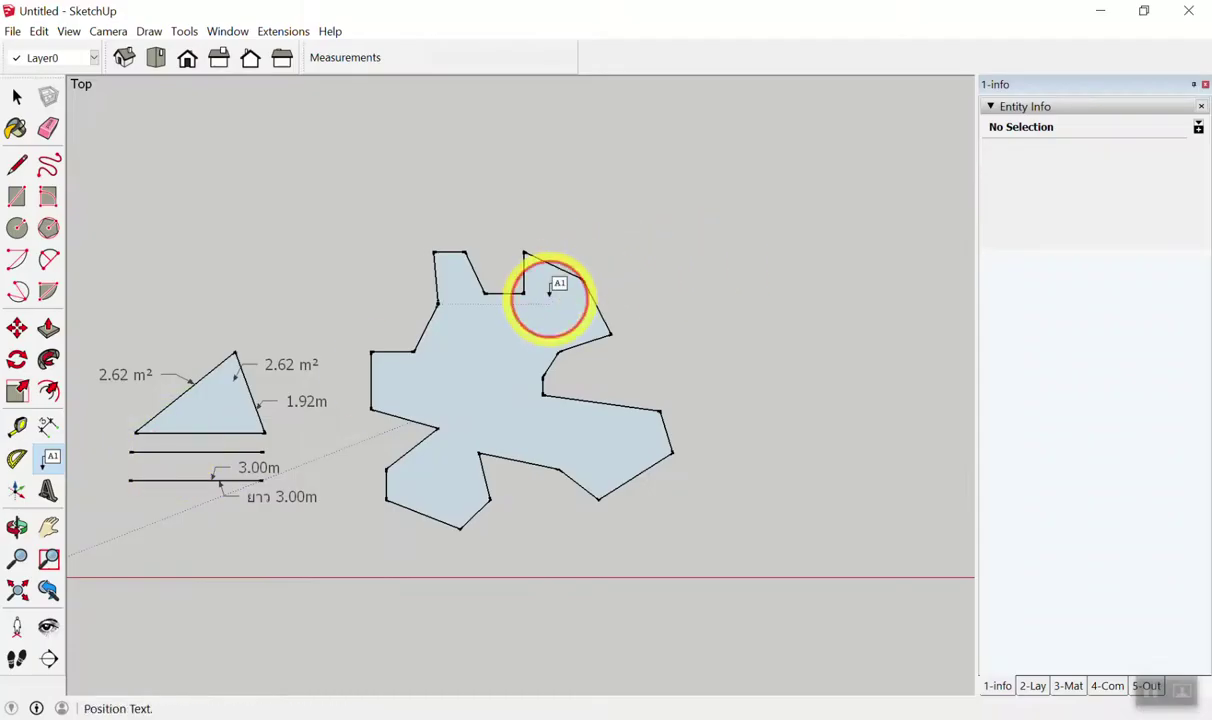
Place a 22.05 m² area label above the star face and return to Select.
click(549, 293)
click(609, 215)
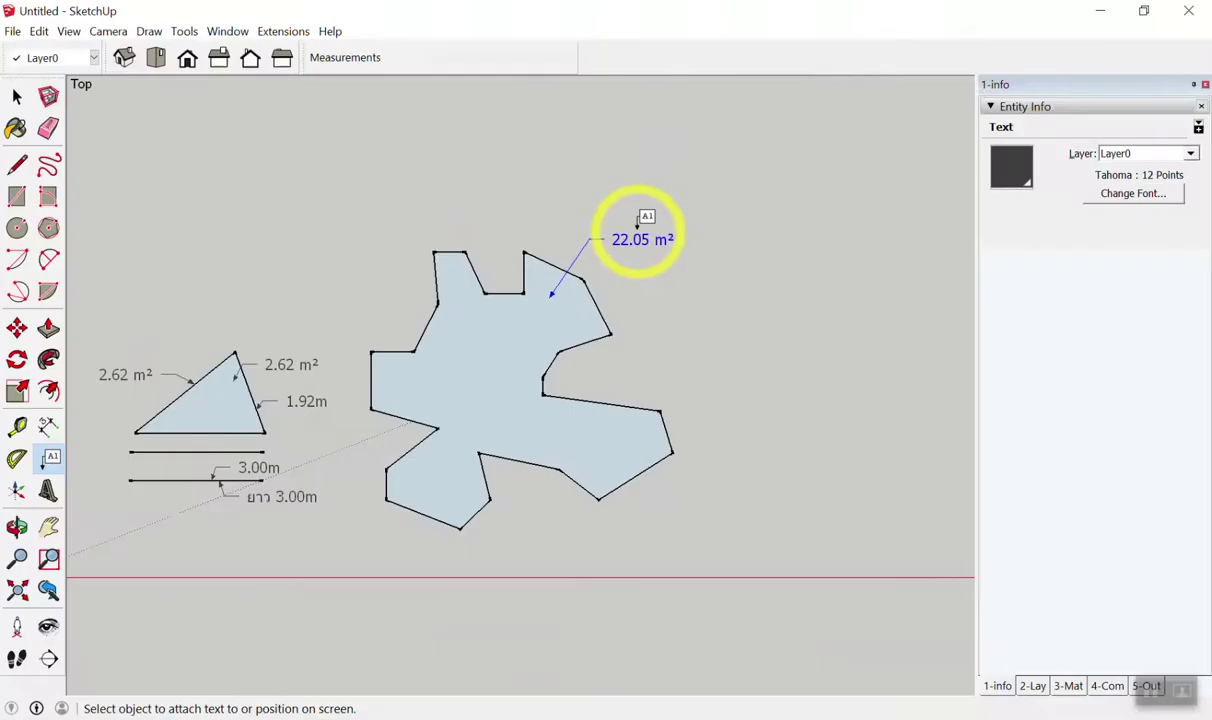
key(space)
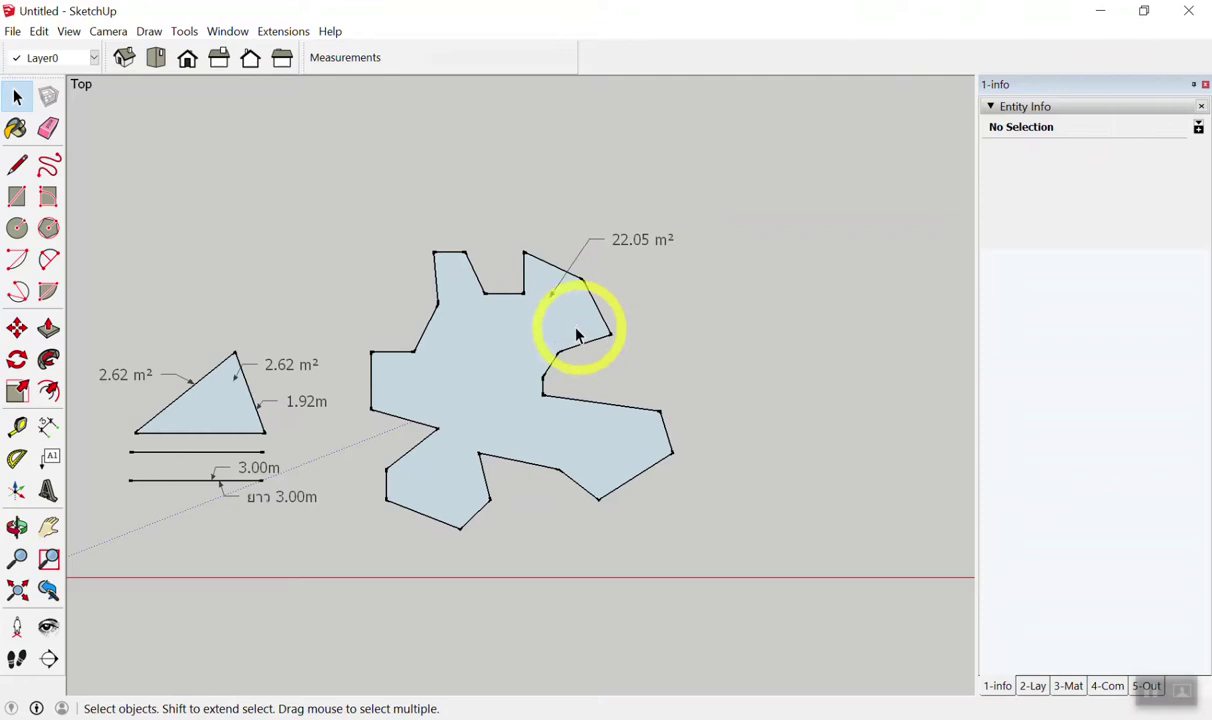
right_click(500, 323)
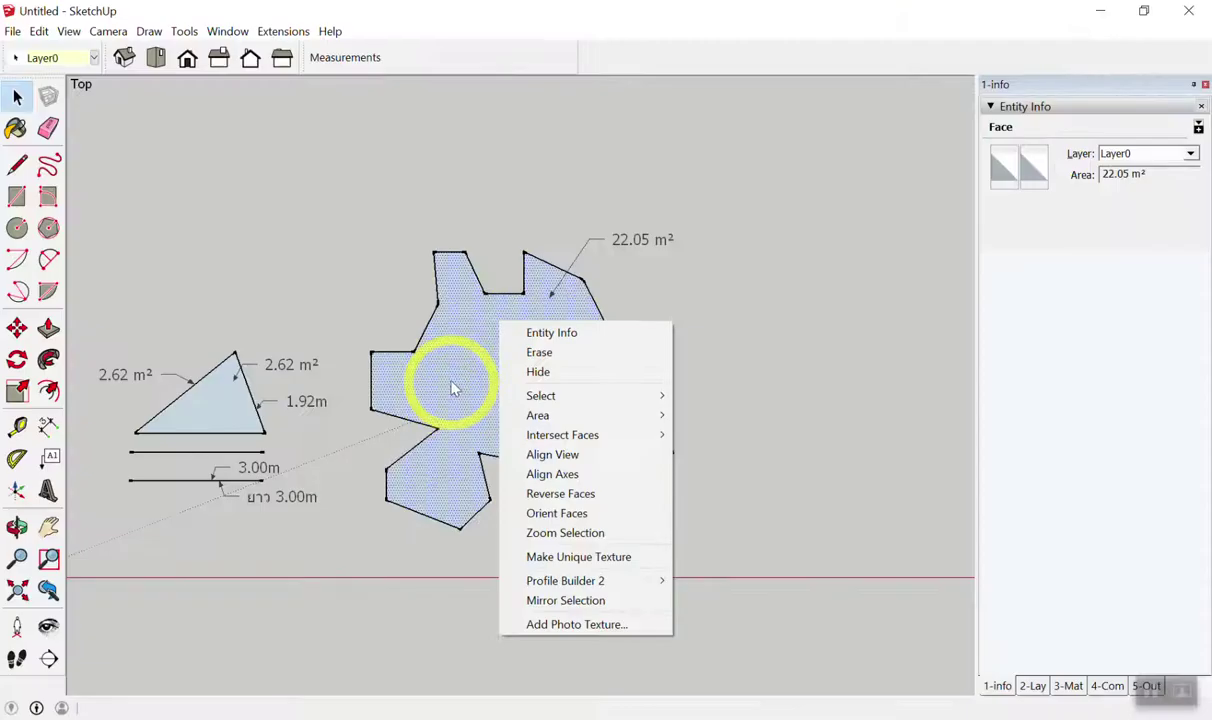
click(370, 208)
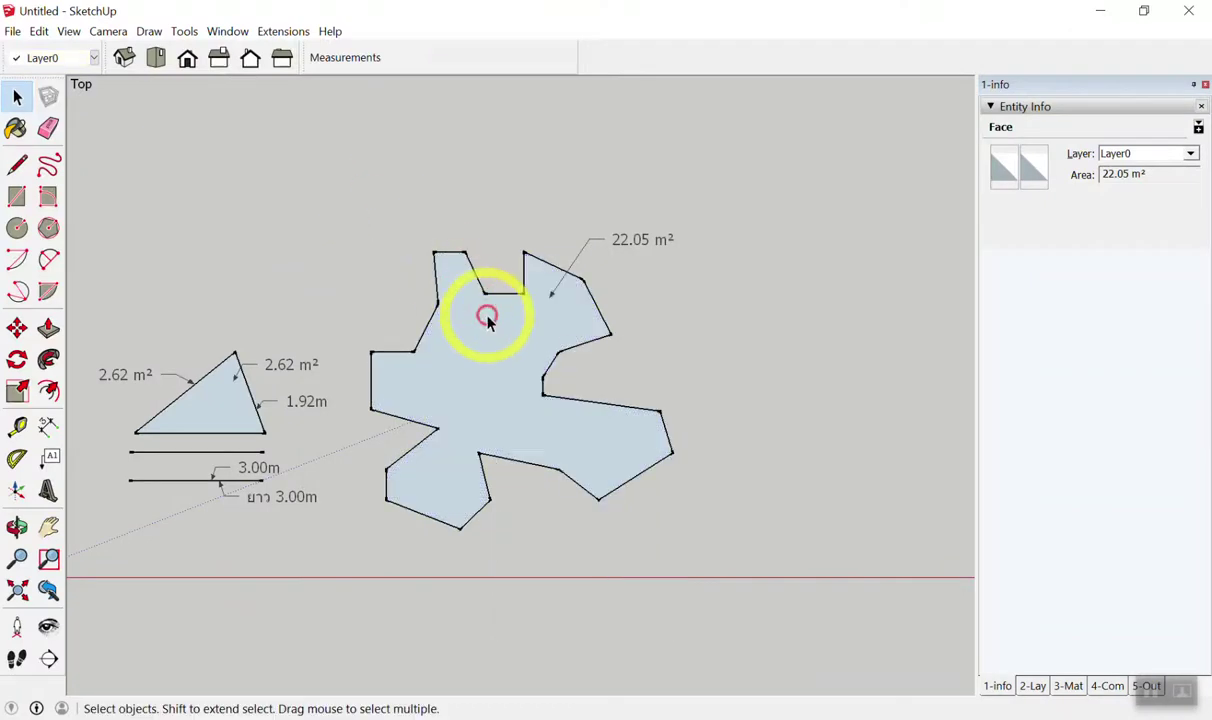
right_click(487, 317)
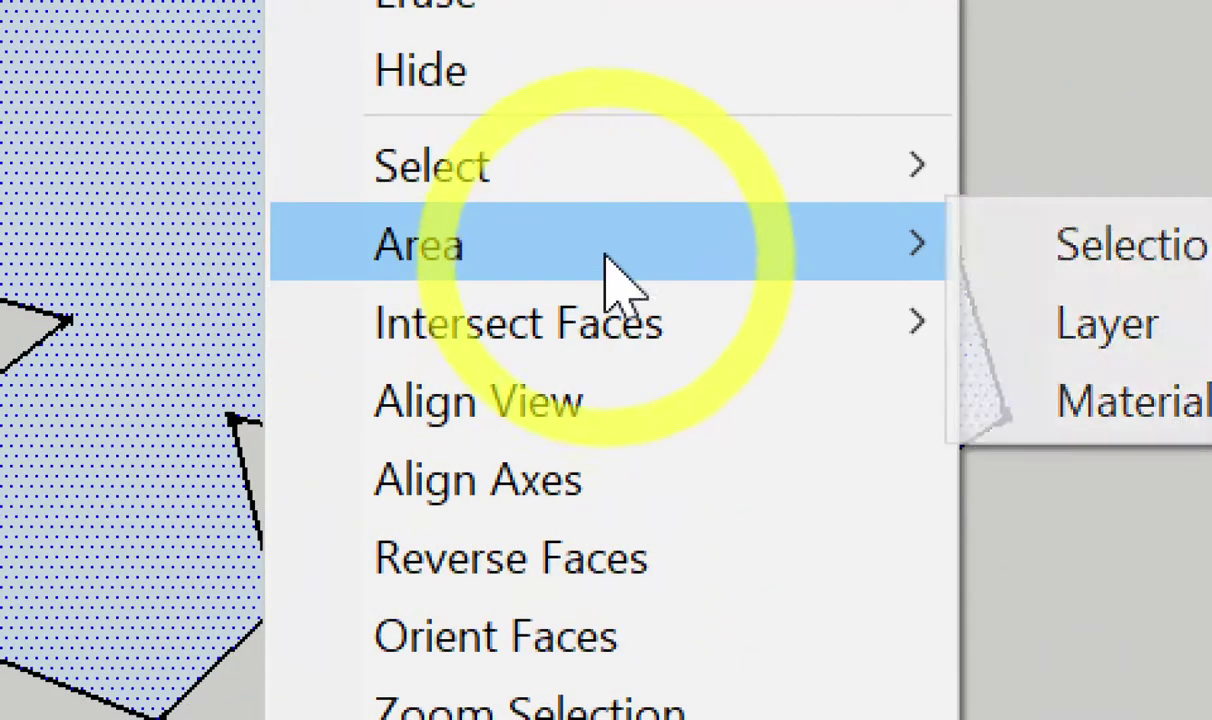
mouse_move(430, 242)
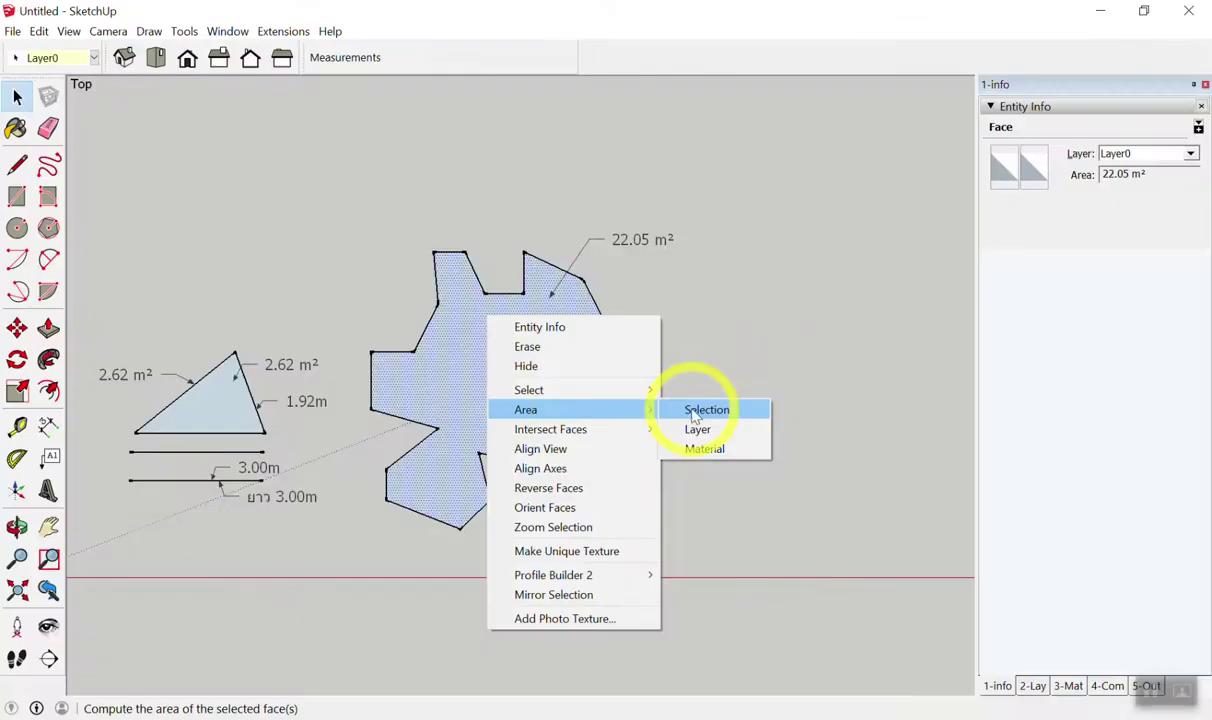
click(697, 410)
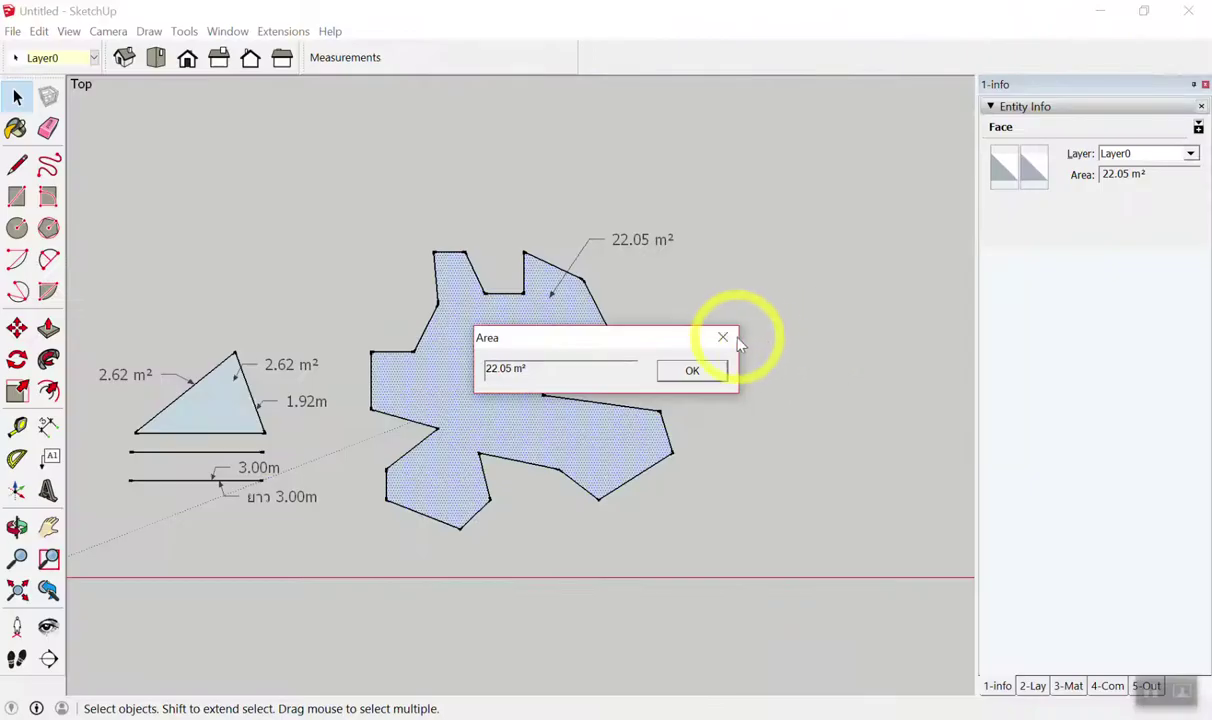
click(723, 337)
right_click(545, 342)
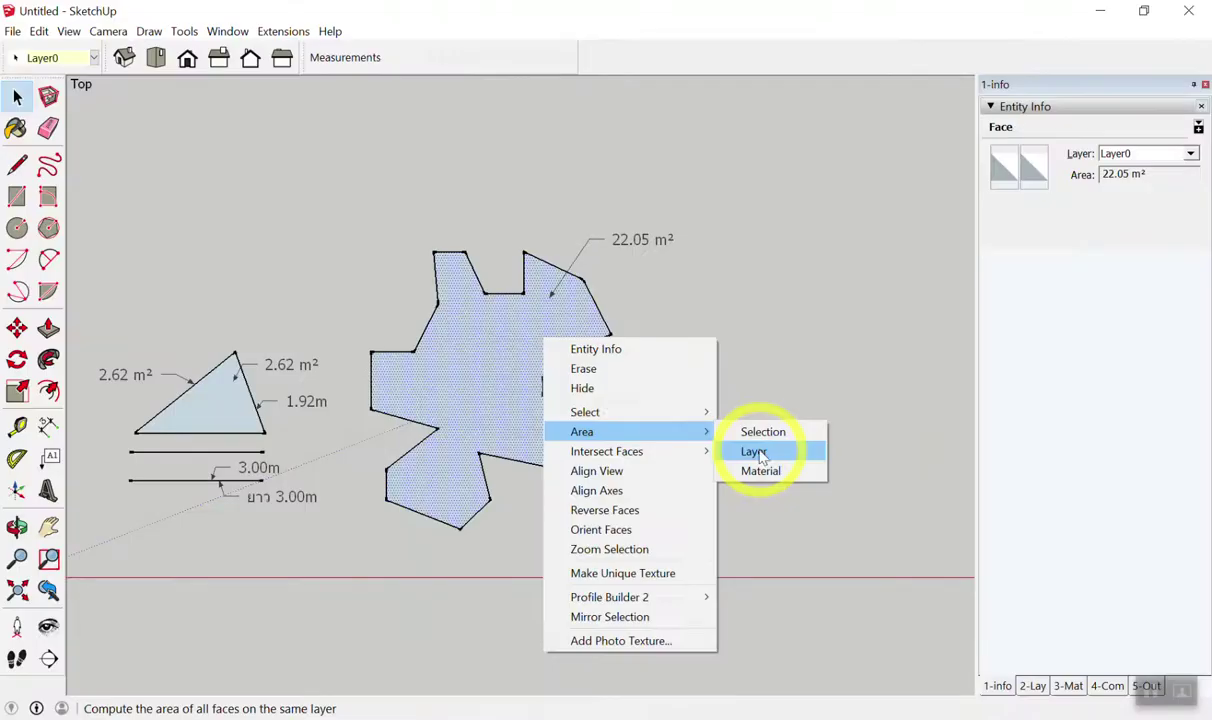
mouse_move(627, 425)
click(757, 455)
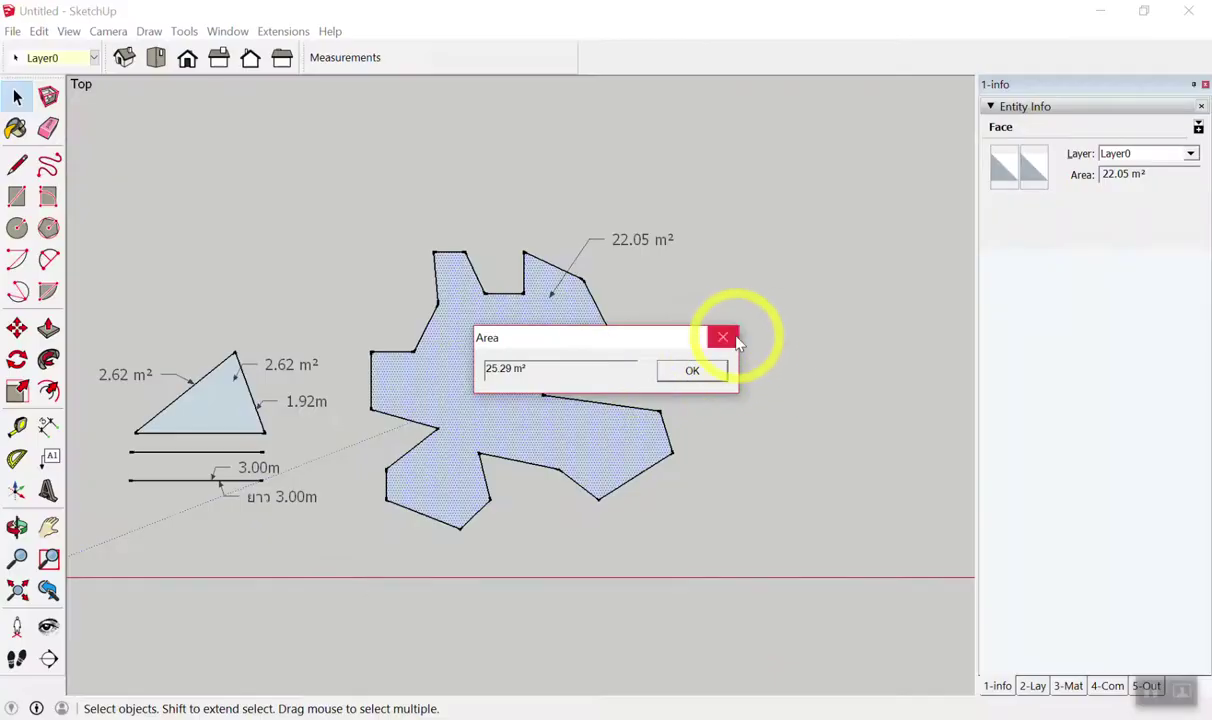
click(735, 342)
click(756, 316)
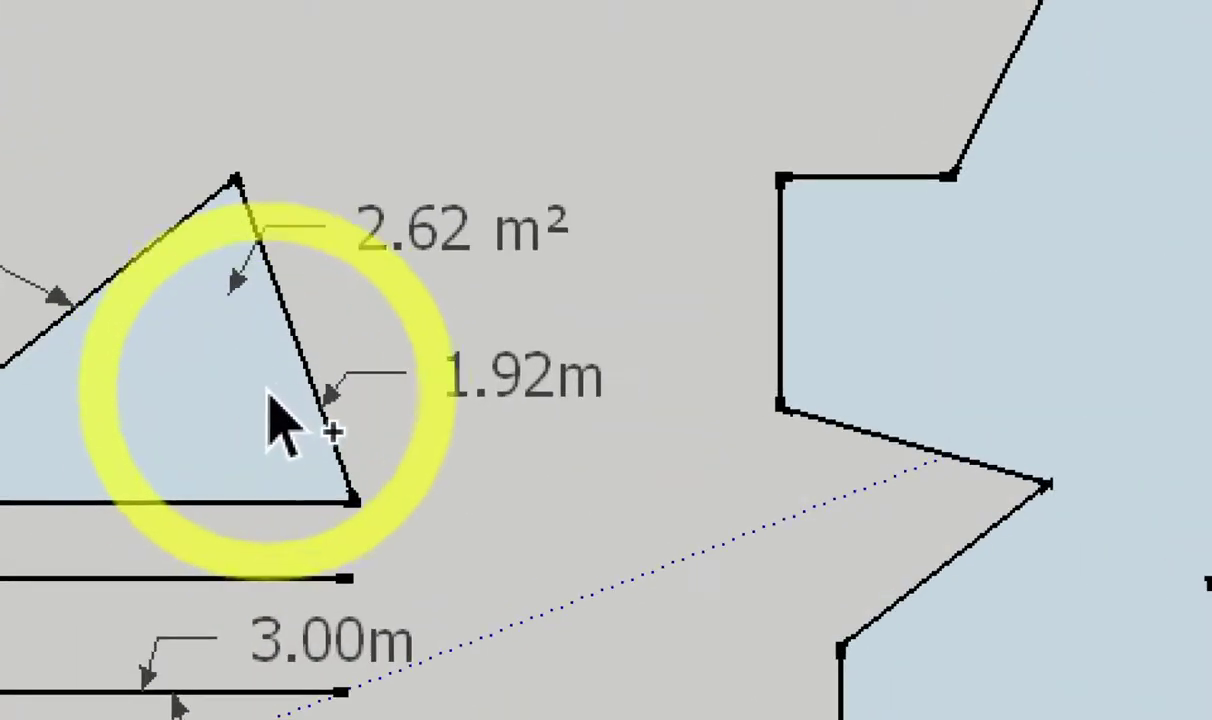
click(282, 398)
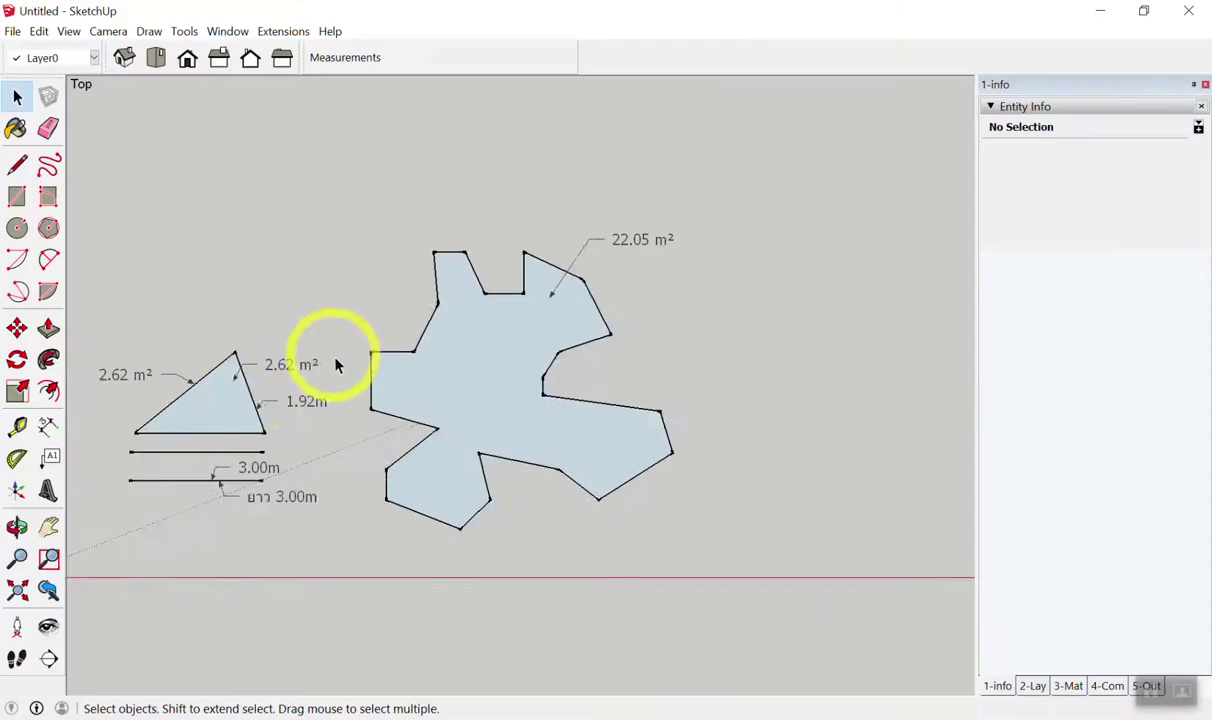
scroll(790, 315, down, 2)
scroll(575, 335, up, 3)
scroll(481, 216, down, 2)
scroll(465, 279, up, 2)
scroll(481, 392, up, 2)
scroll(452, 373, up, 1)
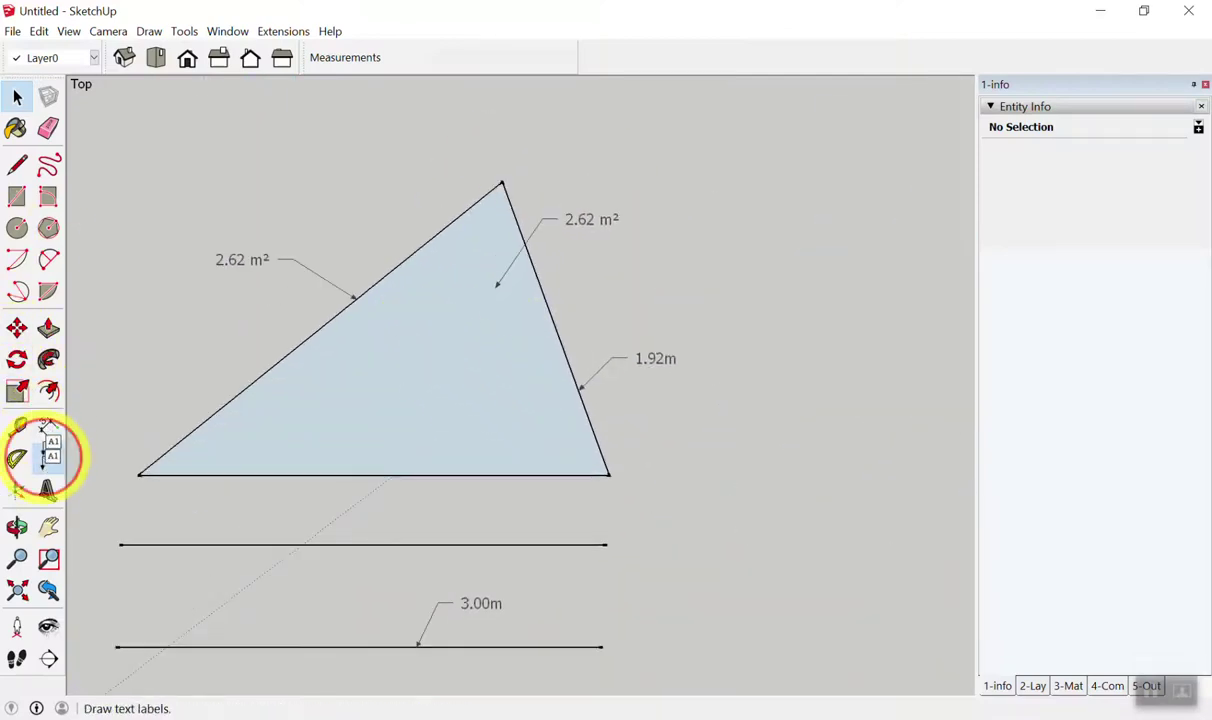
Label the triangle's apex with its coordinates above the triangle.
click(52, 456)
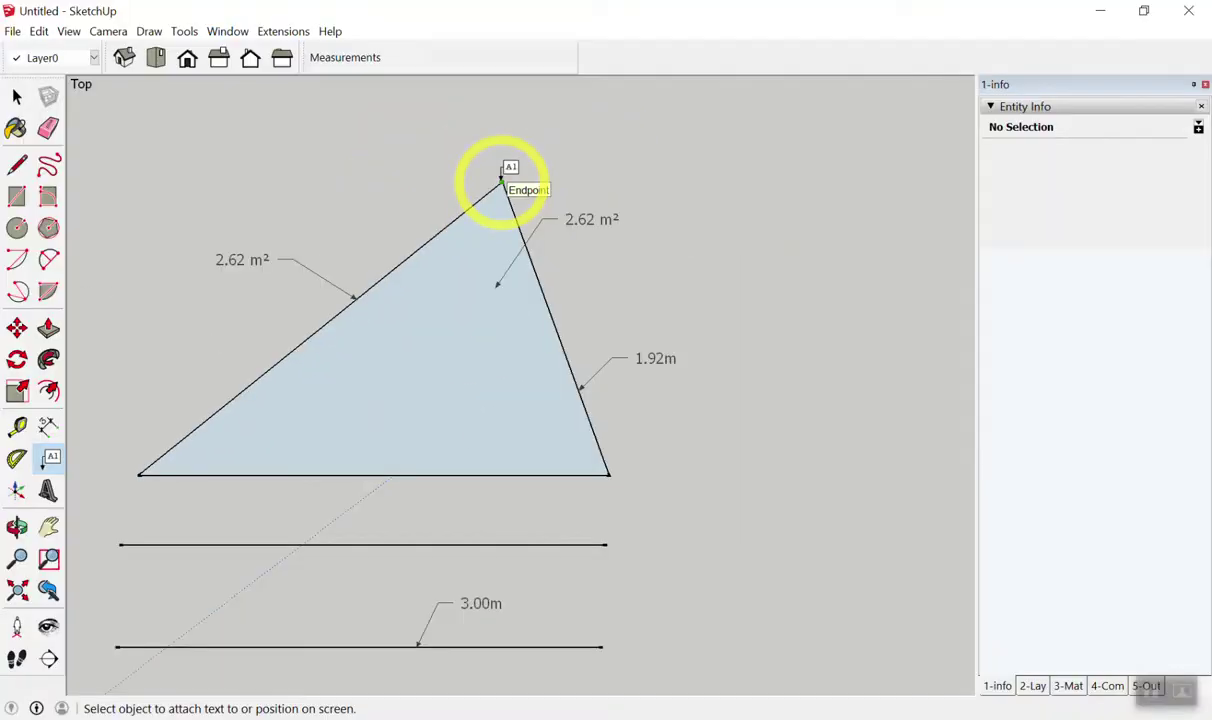
click(502, 180)
click(577, 113)
click(578, 112)
scroll(379, 306, down, 3)
scroll(500, 441, up, 2)
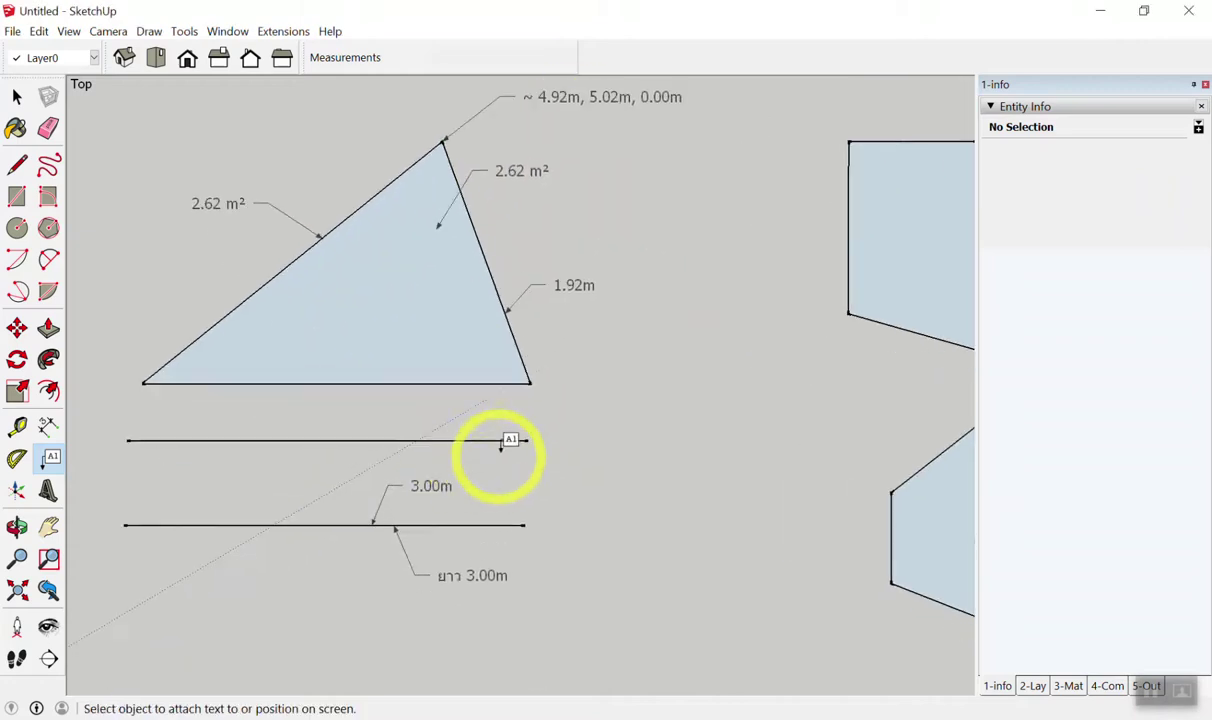
Add coordinate labels for both ends of the middle line (5.56m and 2.56m).
click(535, 441)
click(594, 407)
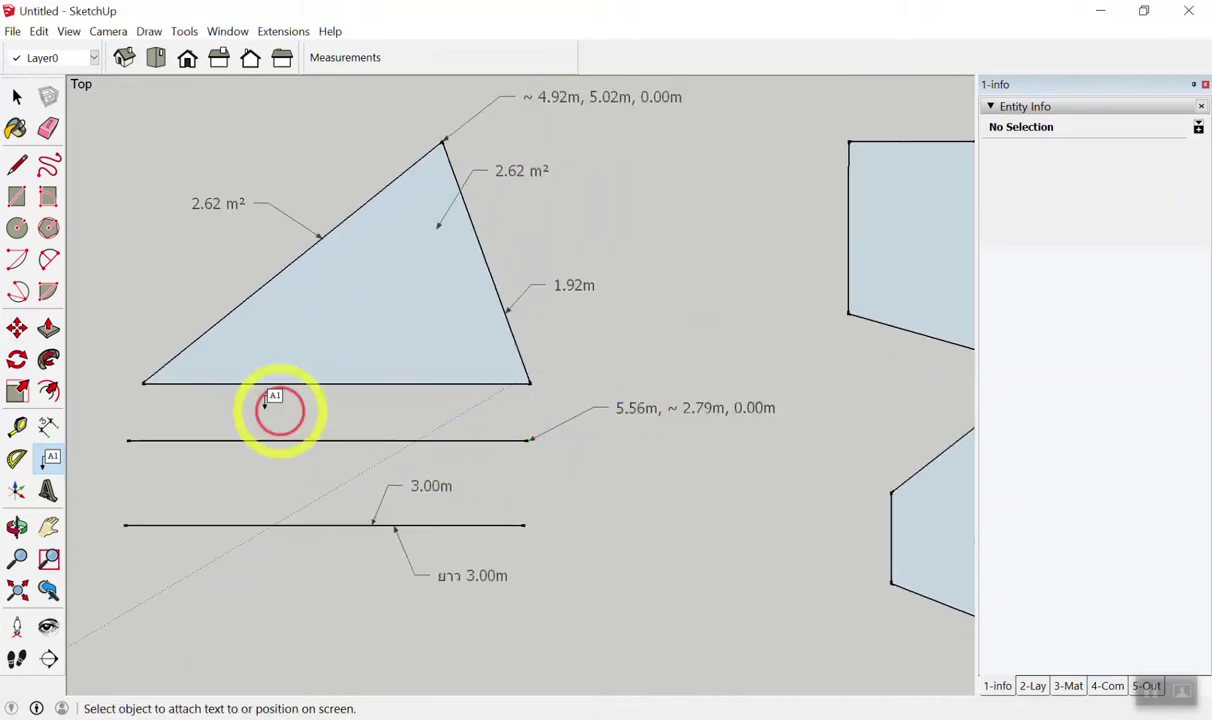
double_click(127, 438)
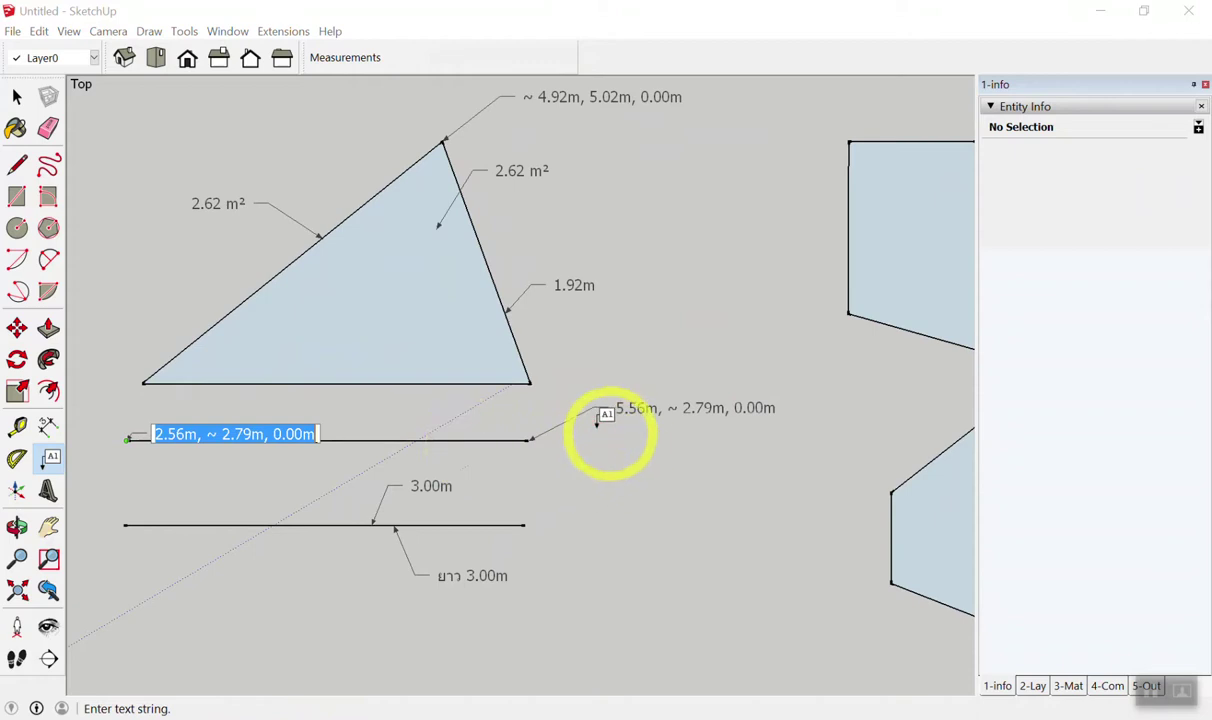
key(Escape)
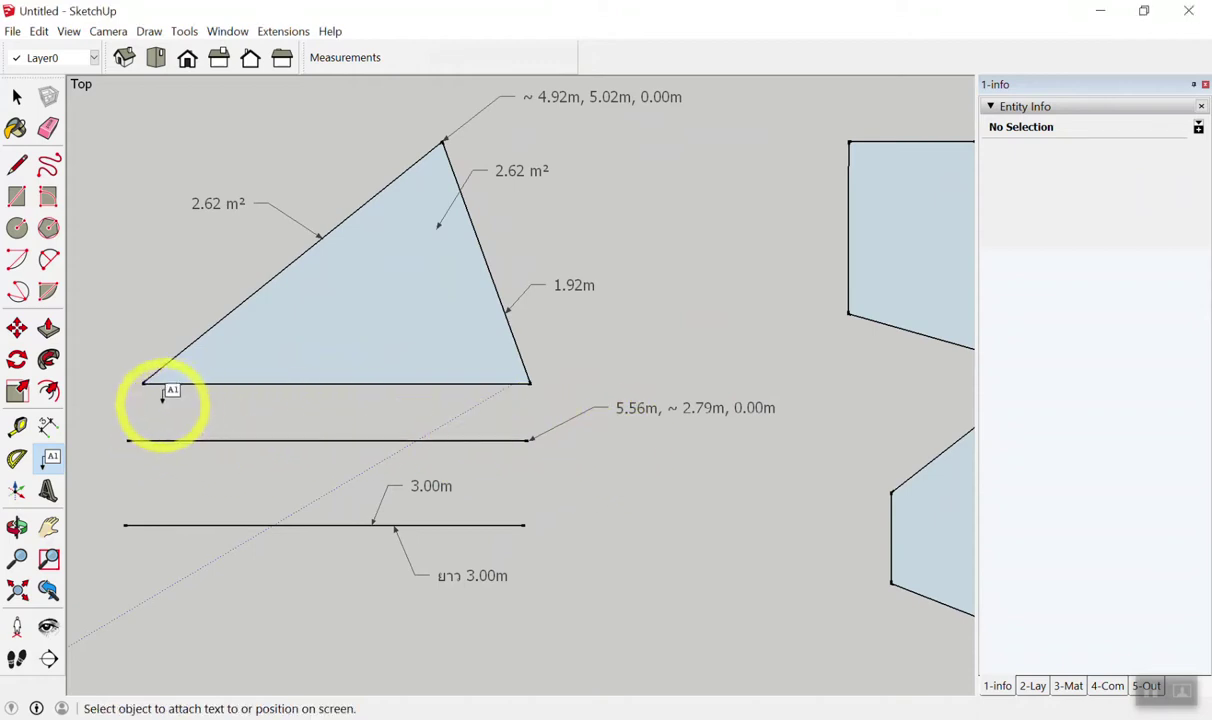
click(127, 438)
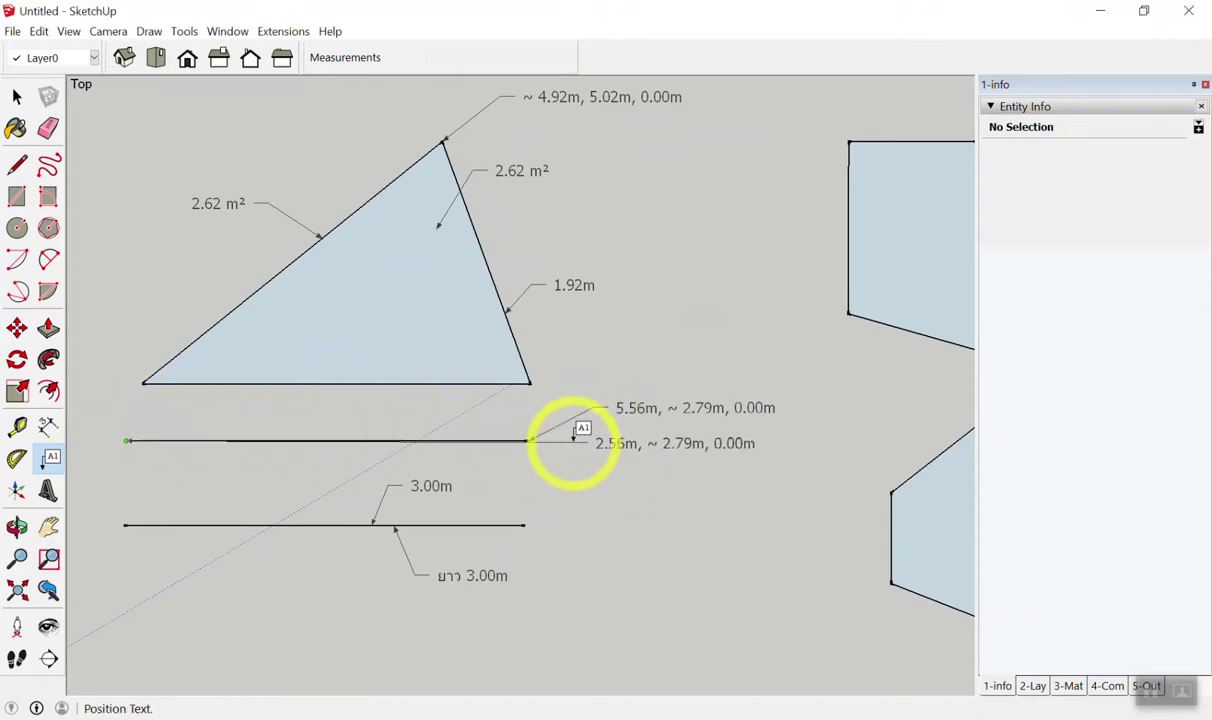
click(603, 453)
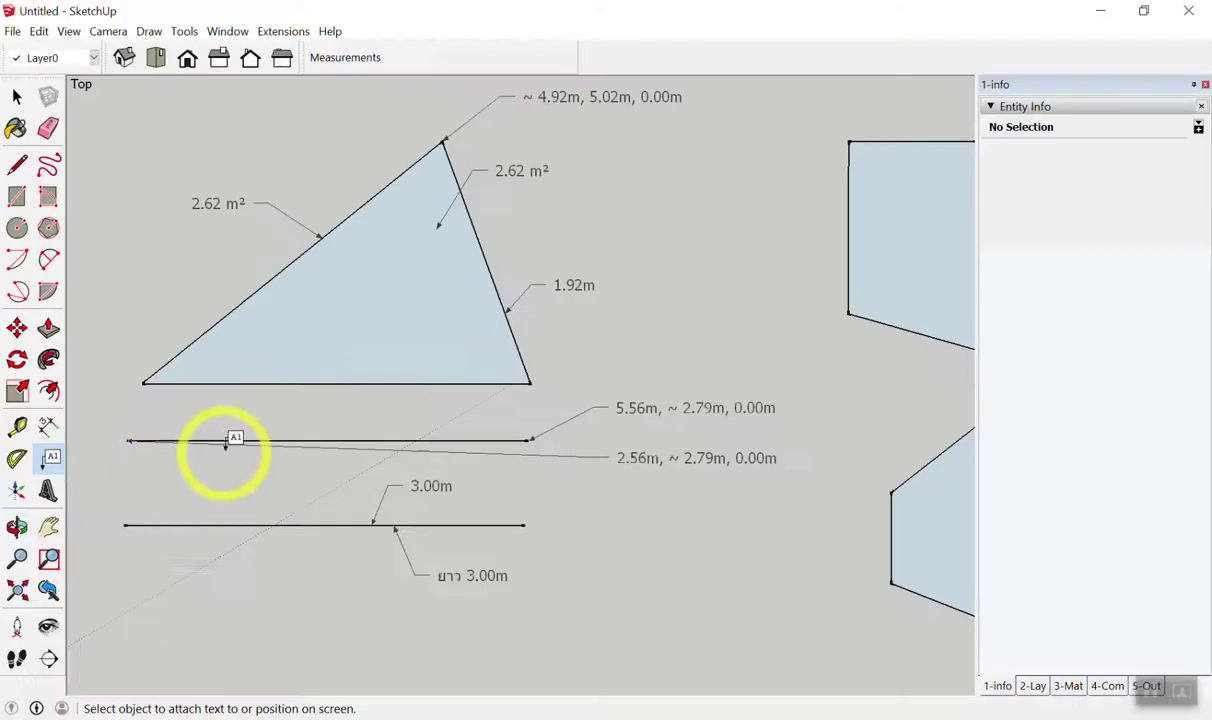
scroll(589, 237, down, 2)
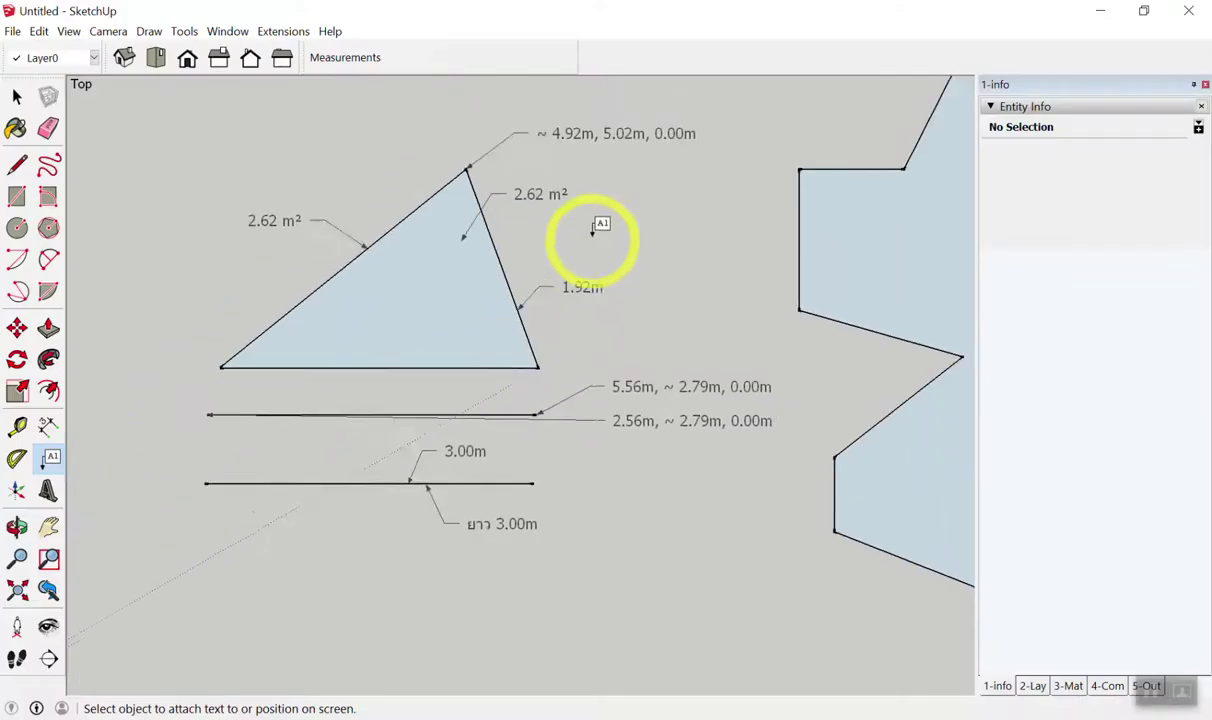
Orbit the model from the flat plan into a low perspective view of the labelled shapes.
scroll(638, 197, down, 2)
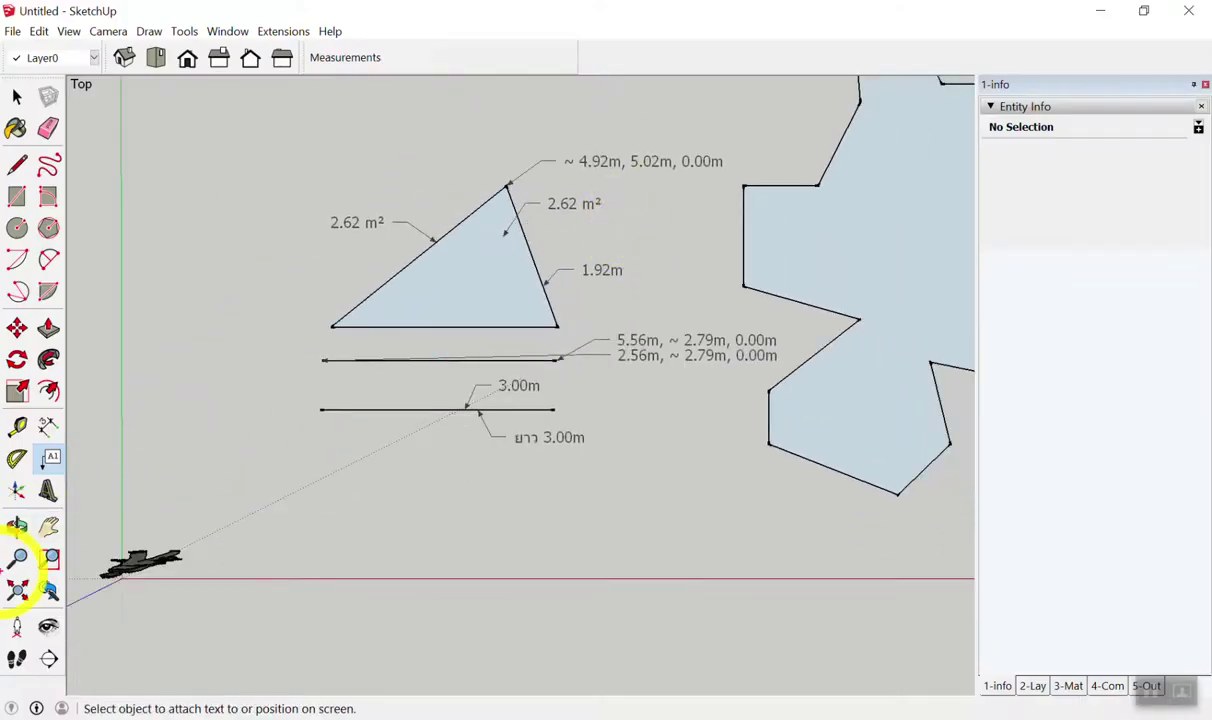
mouse_move(117, 365)
mouse_down()
mouse_move(314, 346)
mouse_move(321, 424)
mouse_move(335, 420)
mouse_up()
drag(301, 420, 303, 445)
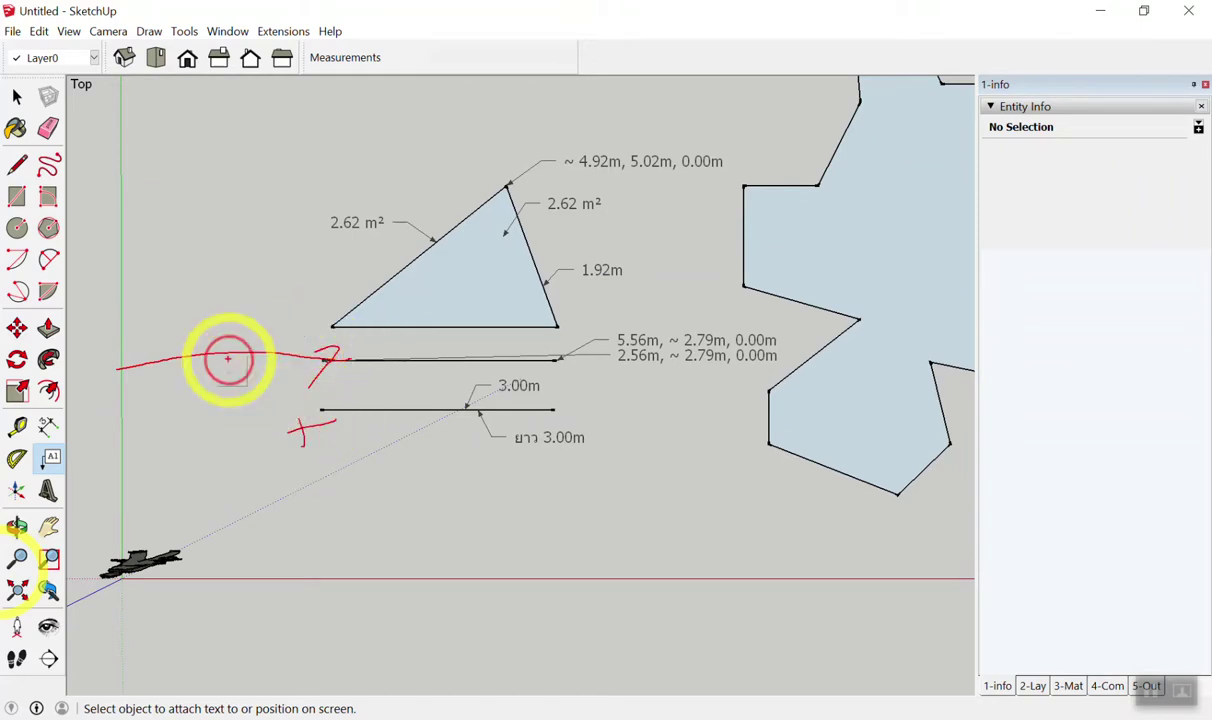
mouse_move(154, 482)
mouse_down()
mouse_move(563, 503)
mouse_move(564, 514)
mouse_up()
drag(561, 385, 566, 356)
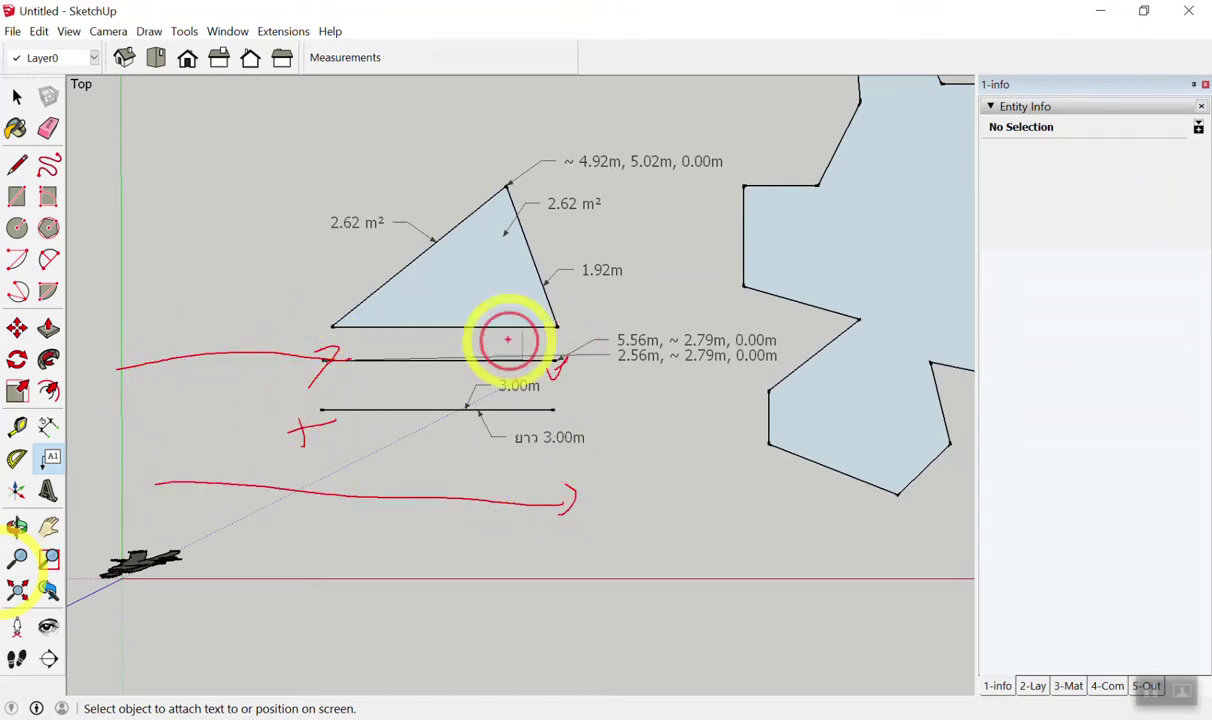
drag(449, 581, 445, 359)
drag(445, 359, 467, 384)
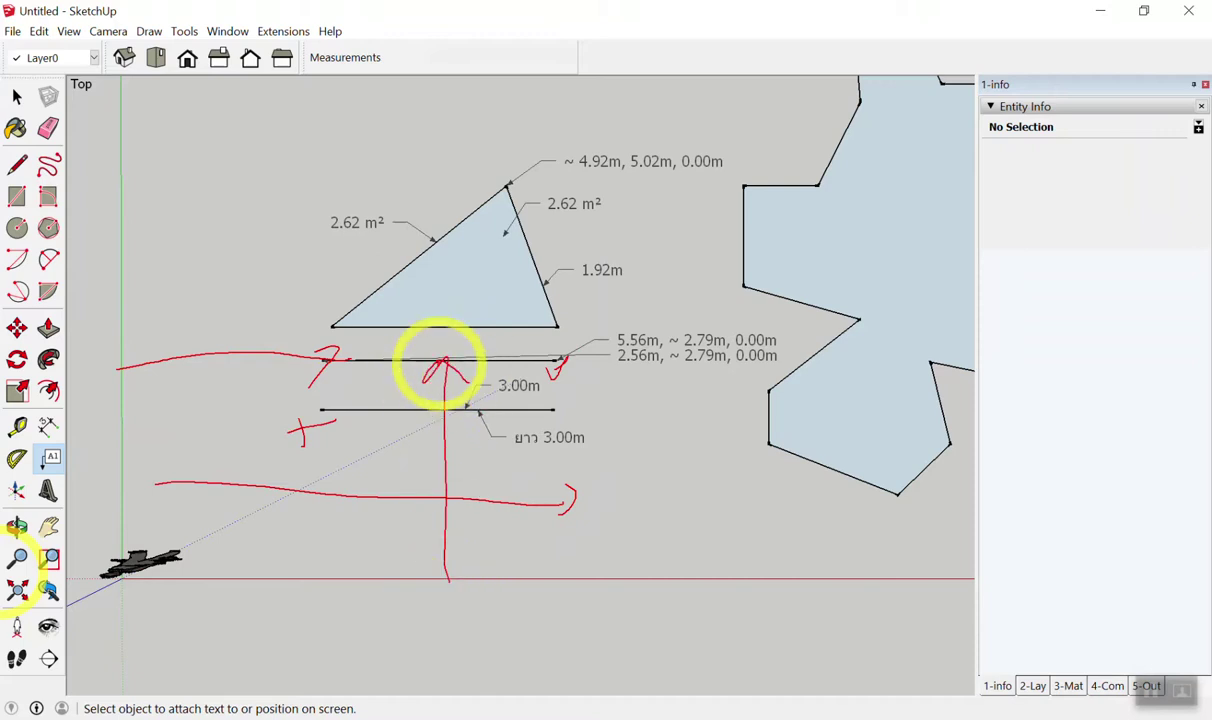
key(Escape)
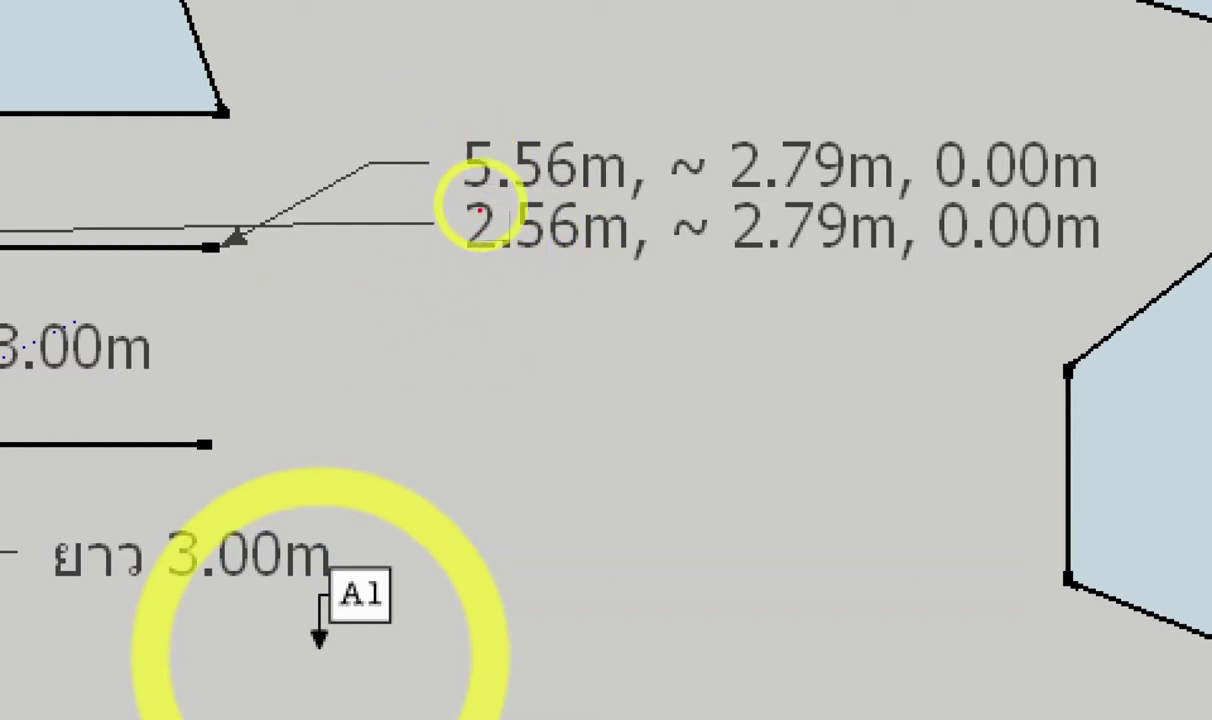
mouse_move(490, 316)
mouse_down()
mouse_move(525, 345)
mouse_move(487, 413)
mouse_up()
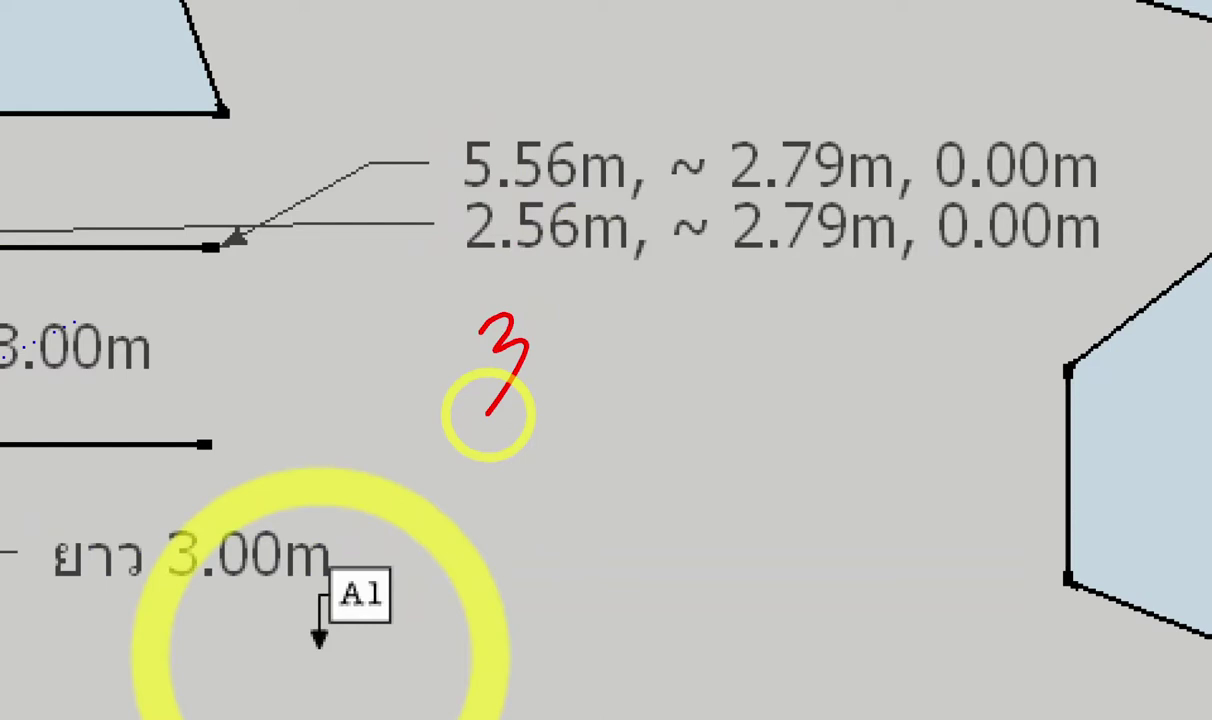
drag(803, 648, 769, 375)
mouse_move(770, 615)
mouse_down()
mouse_move(776, 655)
mouse_move(825, 628)
mouse_up()
mouse_move(800, 95)
mouse_down()
mouse_move(698, 252)
mouse_move(890, 98)
mouse_up()
mouse_move(1100, 128)
mouse_down()
mouse_move(1082, 110)
mouse_move(1162, 195)
mouse_up()
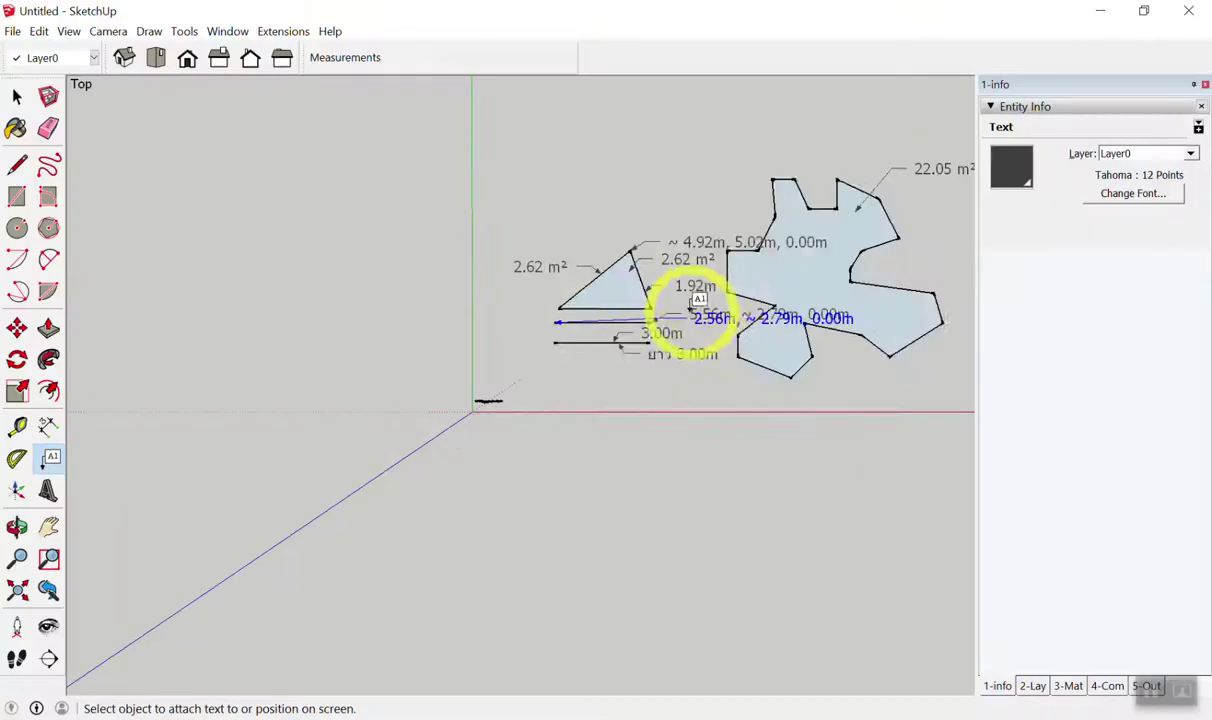
mouse_move(698, 300)
middle_down()
mouse_move(490, 217)
mouse_move(725, 433)
mouse_move(663, 257)
mouse_move(657, 285)
mouse_move(687, 406)
mouse_move(768, 506)
mouse_move(679, 100)
mouse_move(400, 80)
middle_up()
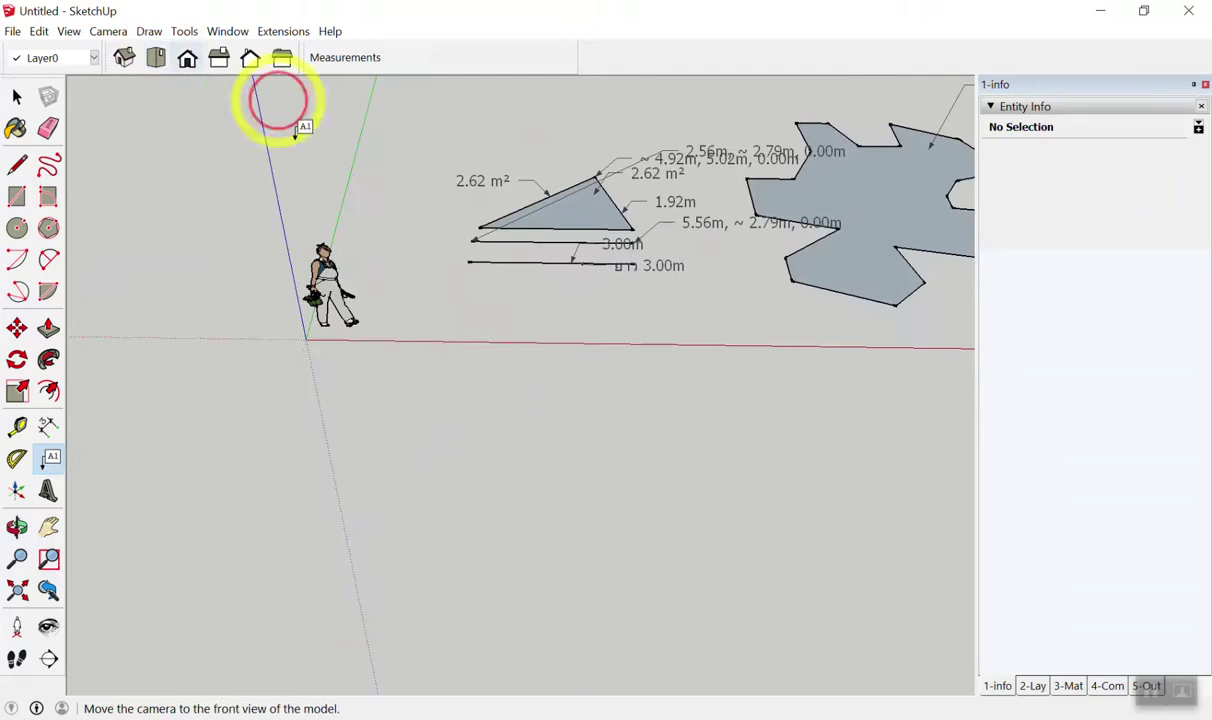
Switch to Top view and zoom in on the star-shaped face.
click(157, 58)
scroll(449, 179, up, 2)
scroll(495, 362, up, 4)
scroll(411, 312, down, 2)
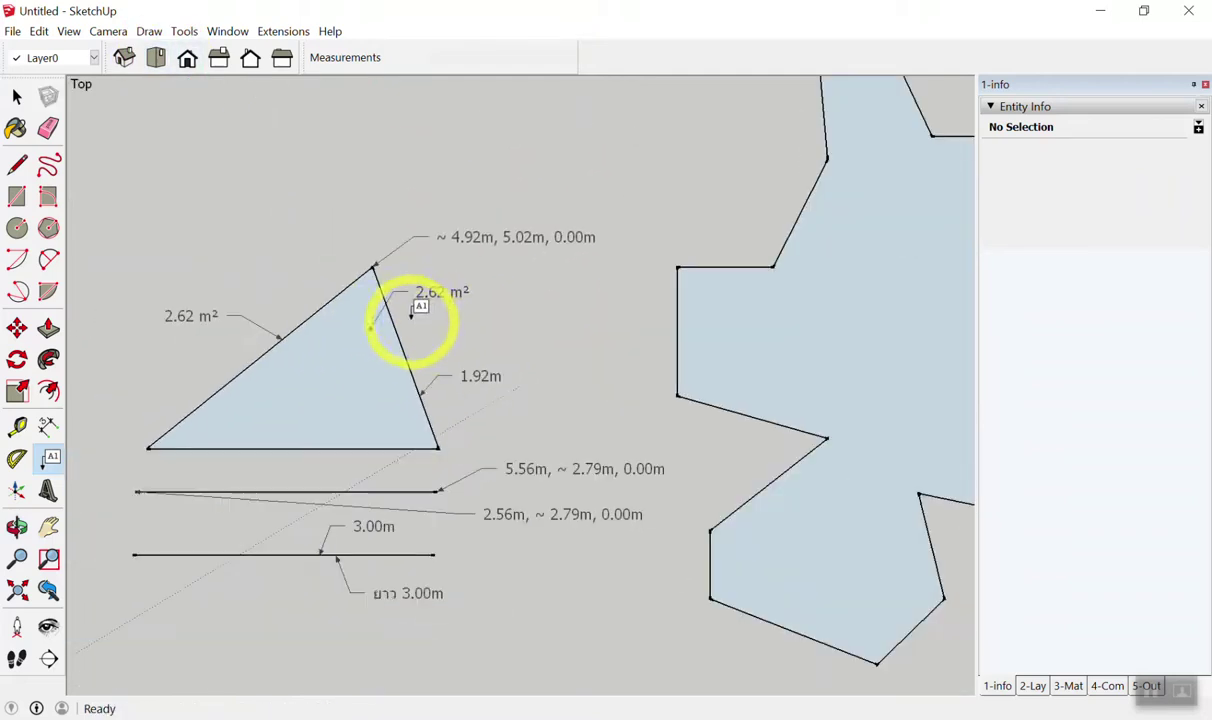
scroll(345, 315, down, 3)
scroll(684, 298, up, 2)
scroll(697, 326, up, 2)
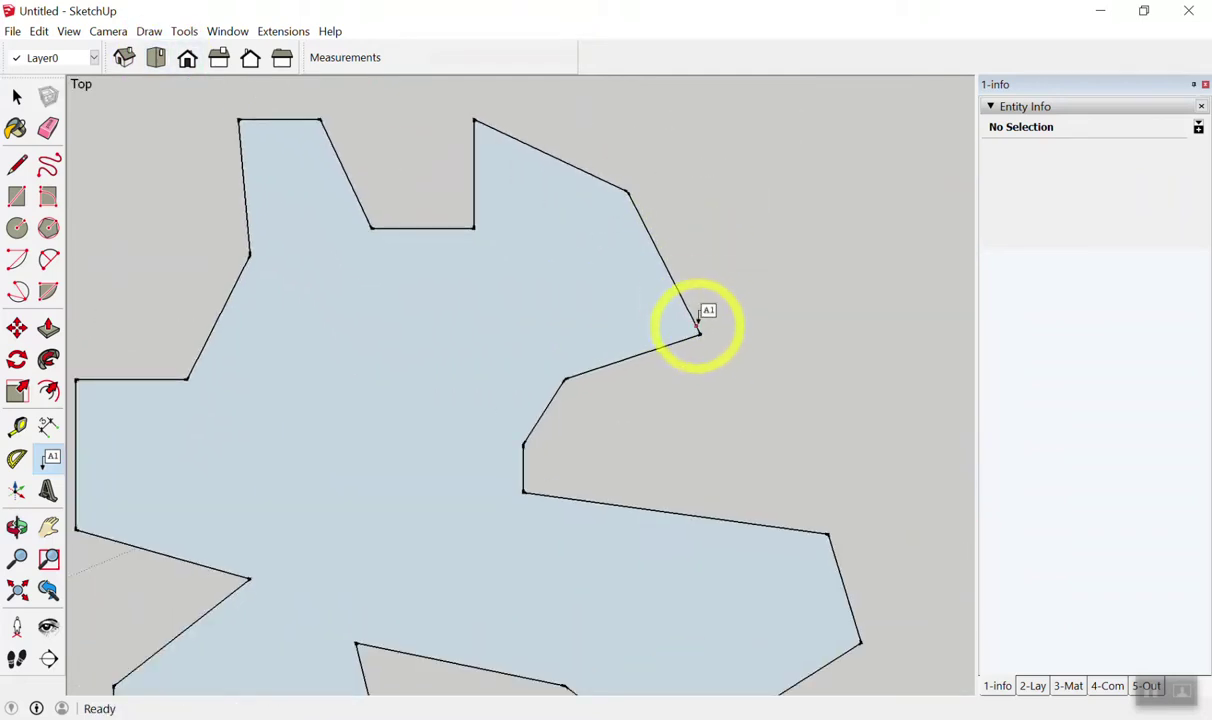
Label the star's right vertex with its coordinates ~13.29m, ~5.41m, 0.00m.
click(701, 333)
click(806, 311)
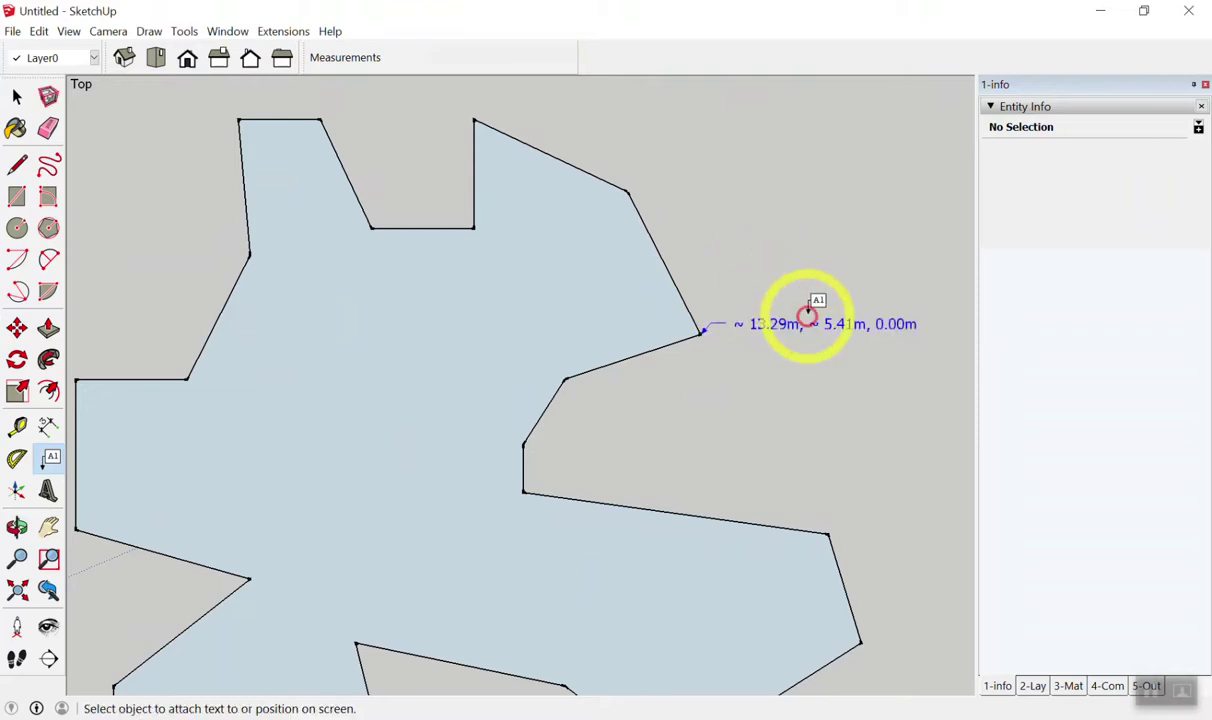
click(784, 283)
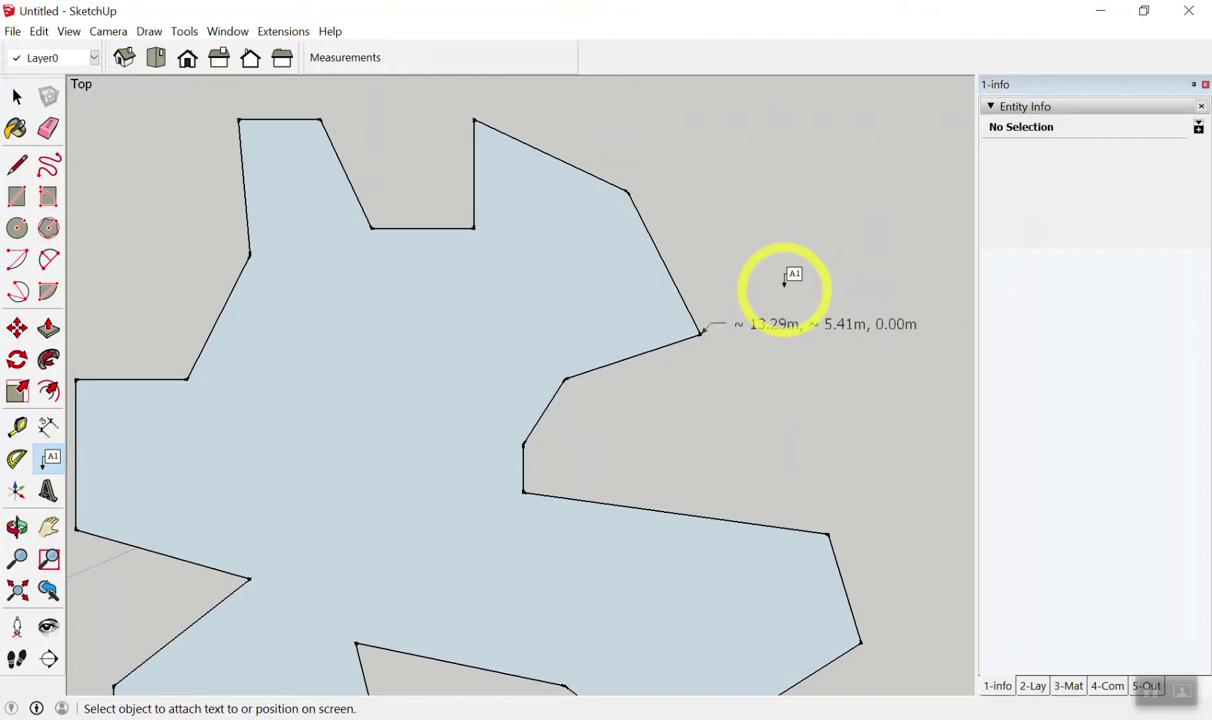
key(space)
scroll(765, 262, down, 3)
scroll(649, 330, down, 3)
scroll(610, 284, down, 2)
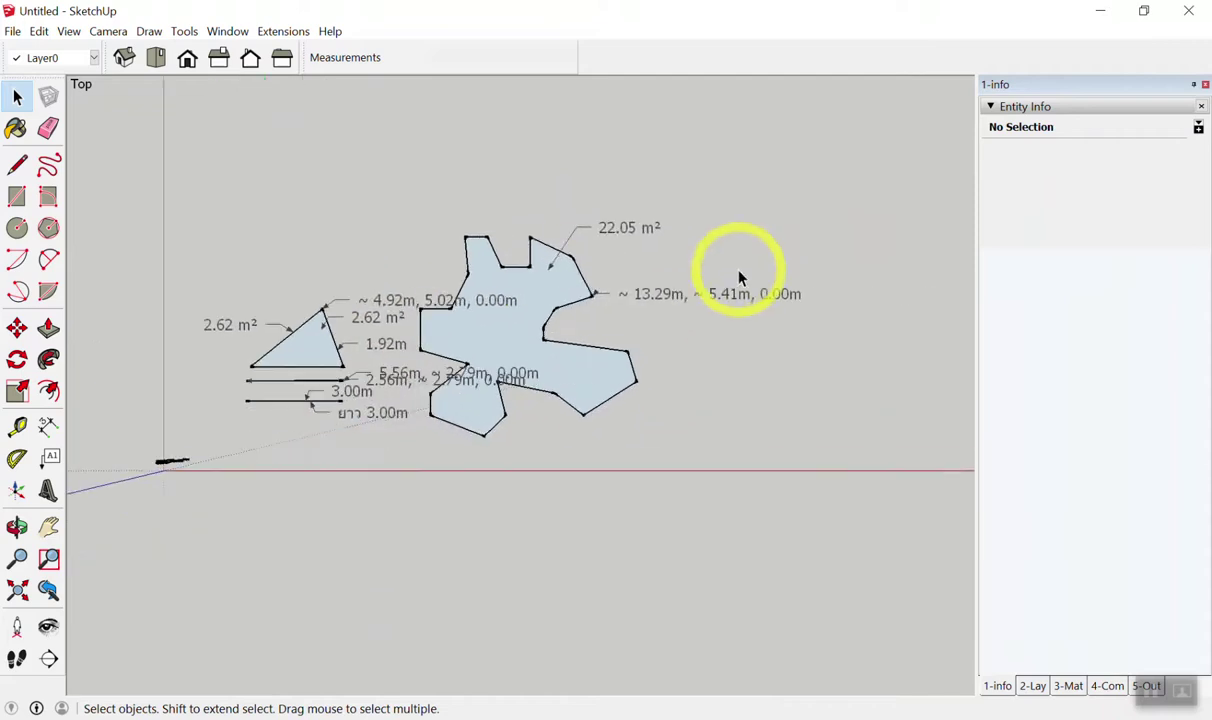
scroll(385, 395, up, 4)
scroll(280, 420, down, 2)
scroll(280, 310, up, 2)
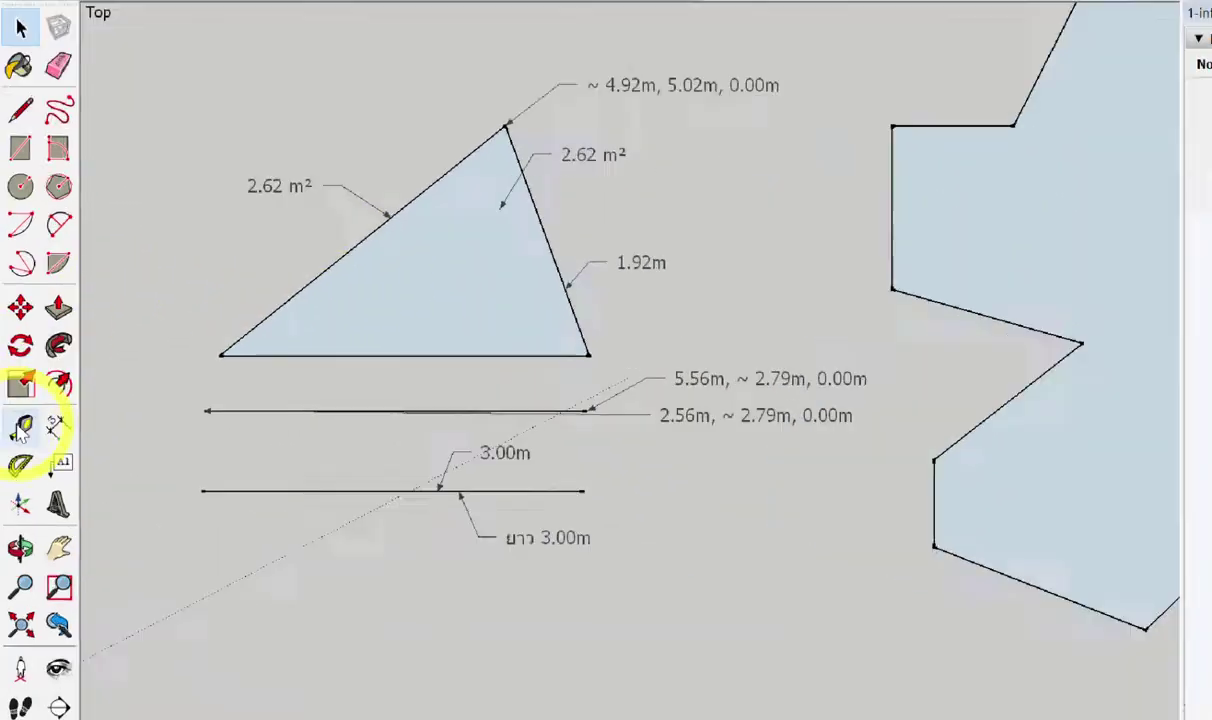
click(16, 426)
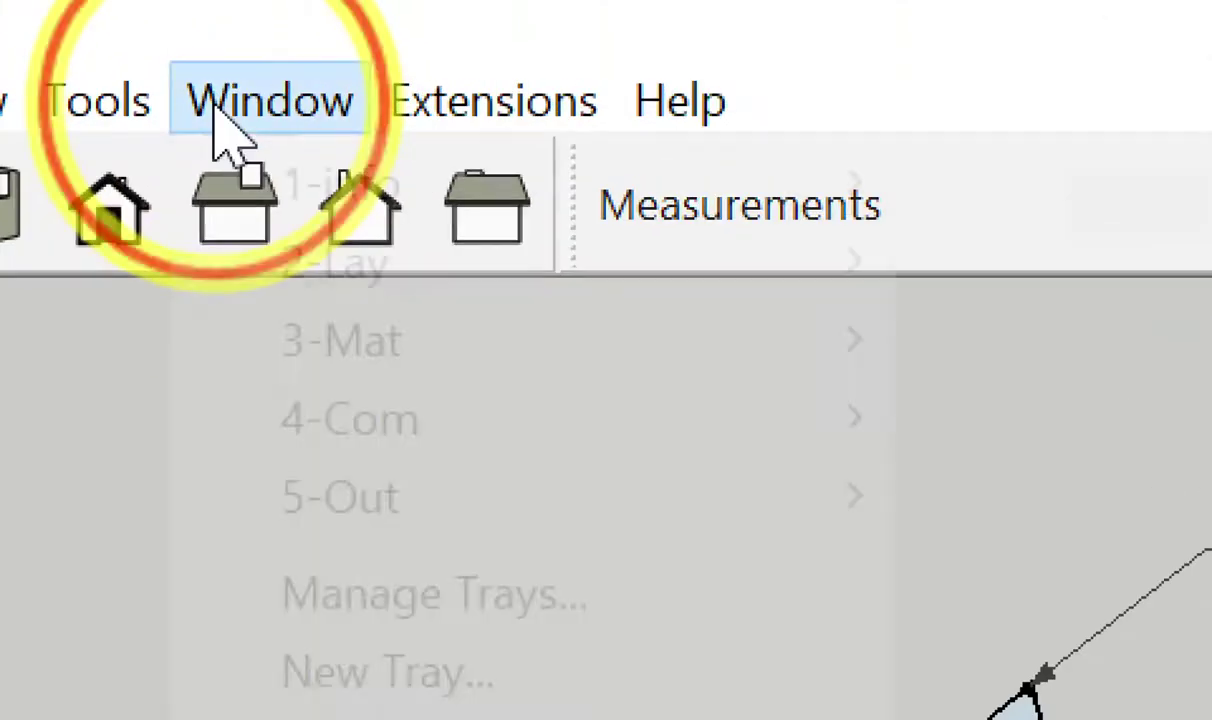
In Preferences > Shortcuts, replace Tape Measure's T shortcut with Y and close preferences.
click(222, 128)
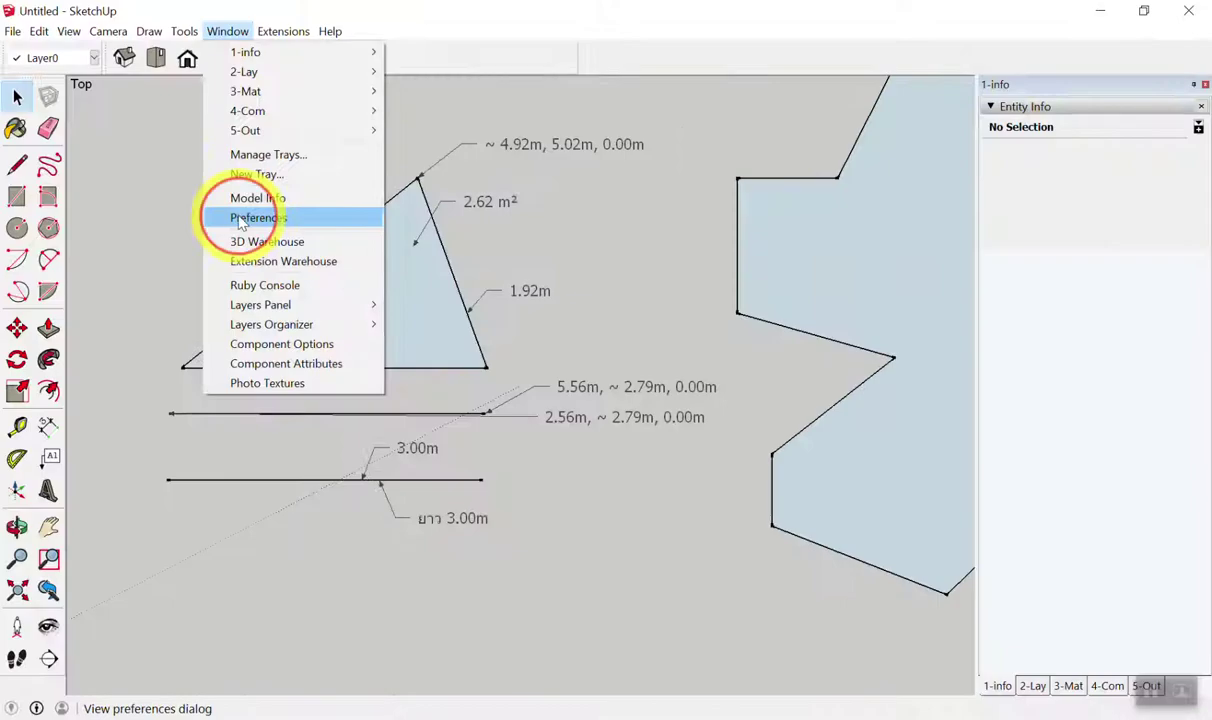
click(228, 218)
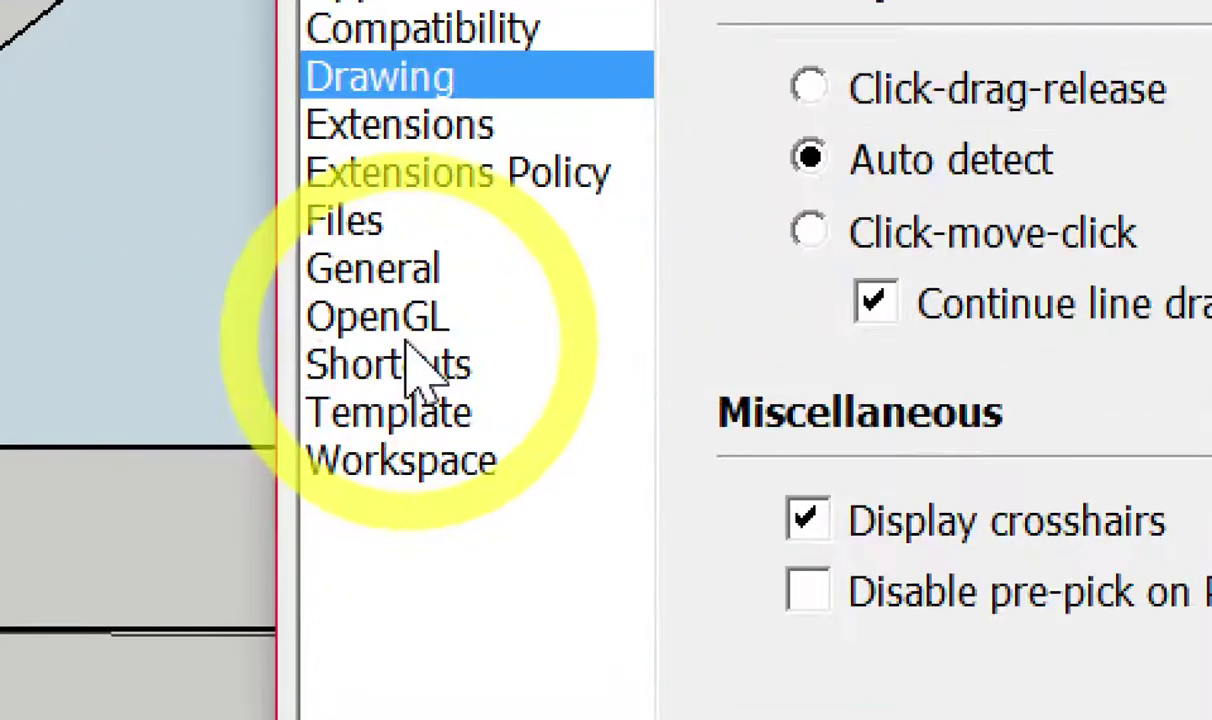
click(378, 360)
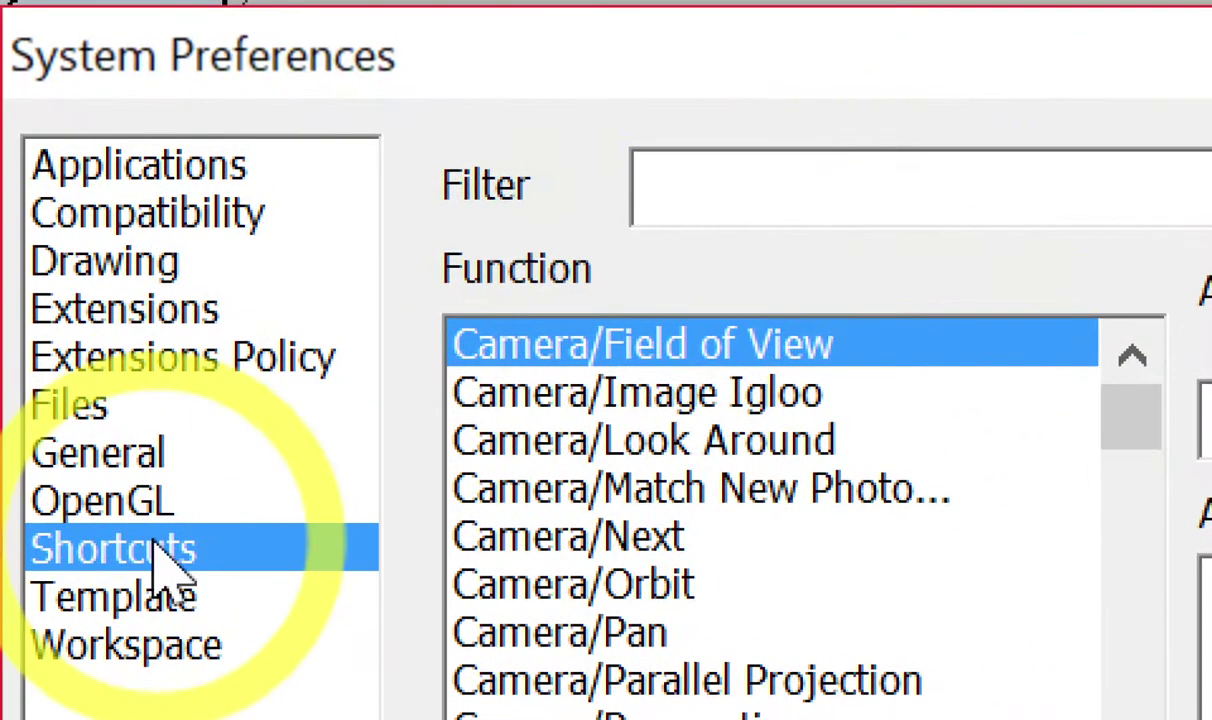
click(146, 560)
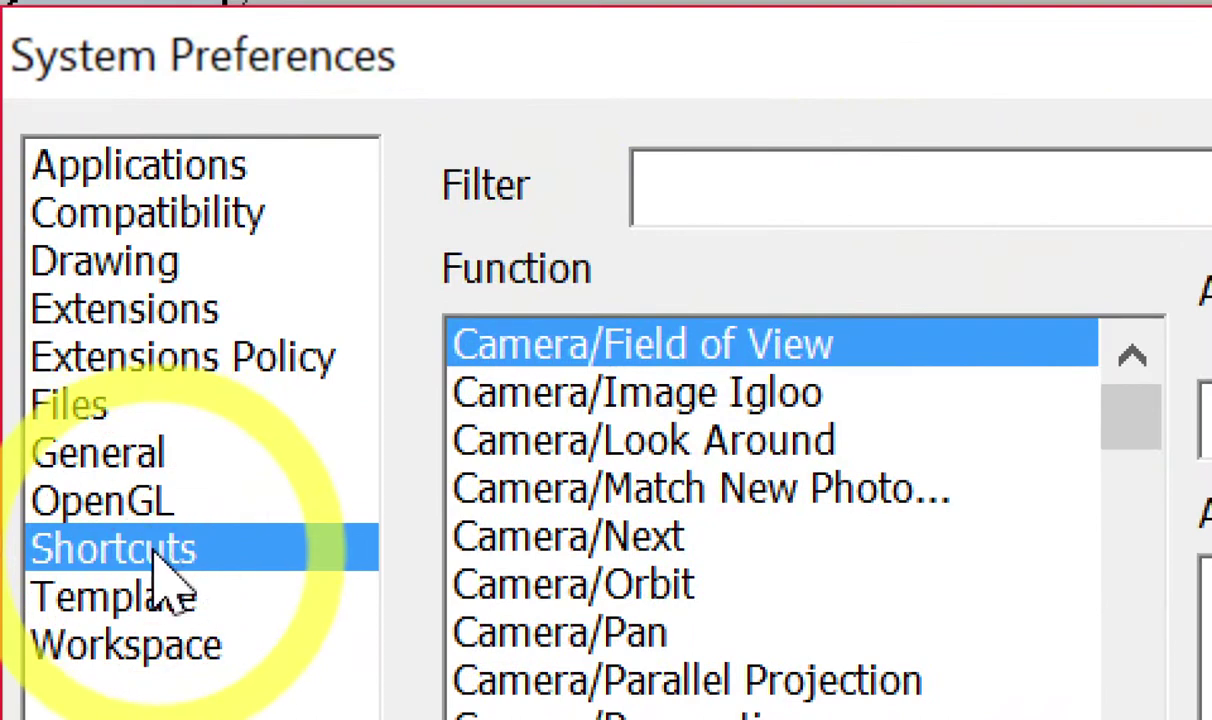
click(1036, 189)
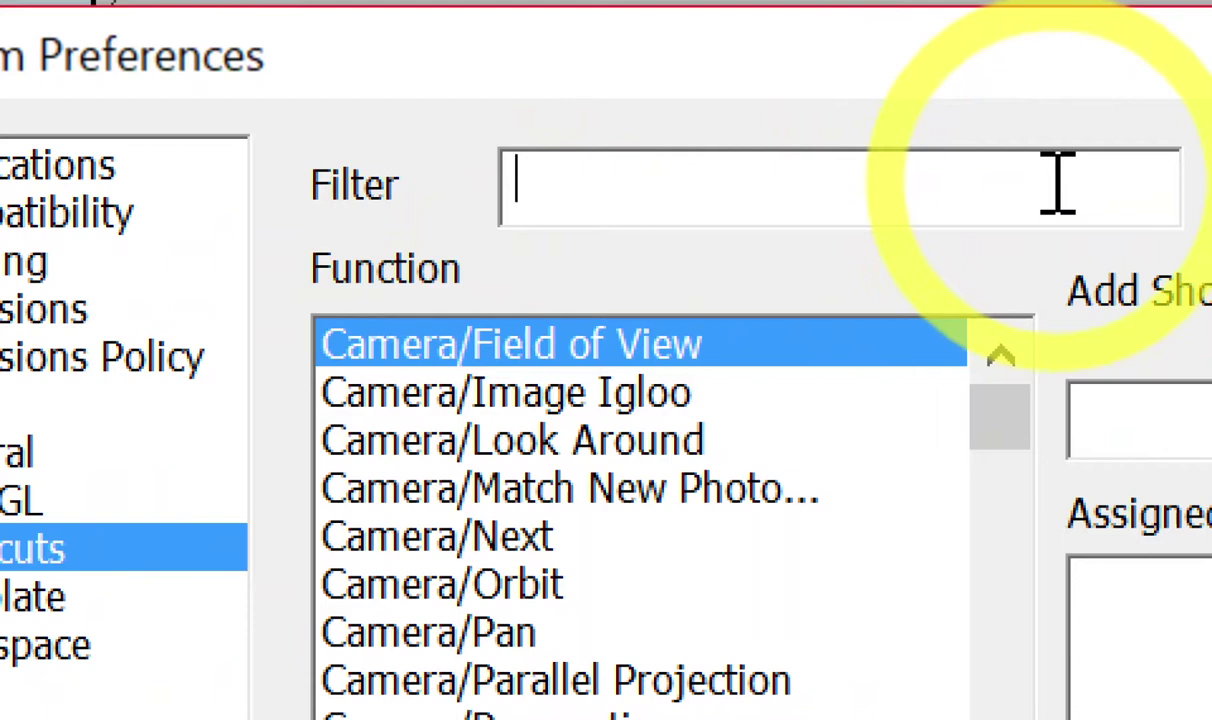
text(ta)
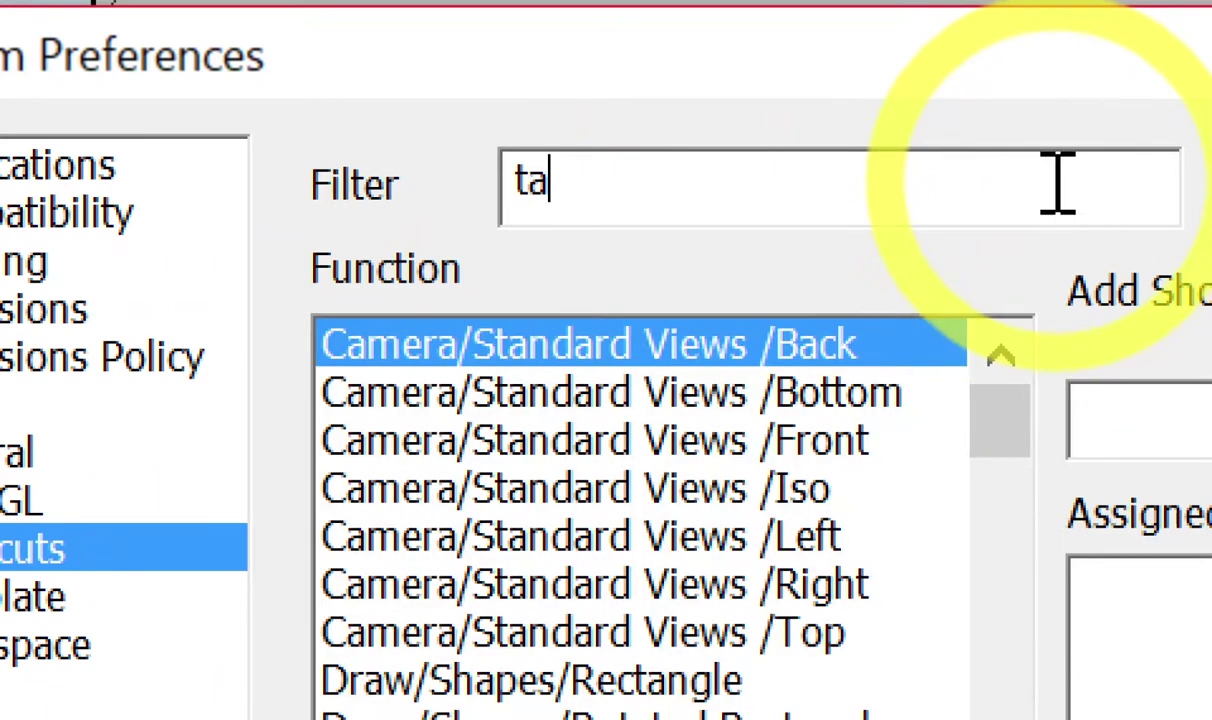
text(p)
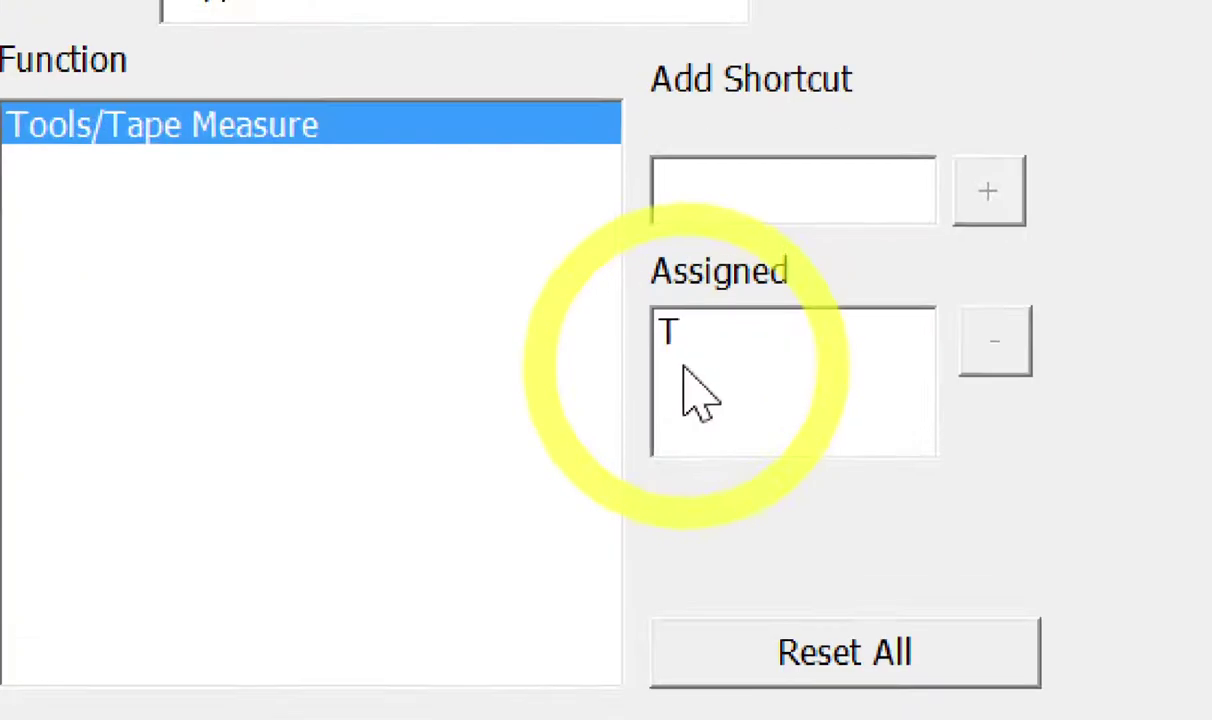
click(690, 356)
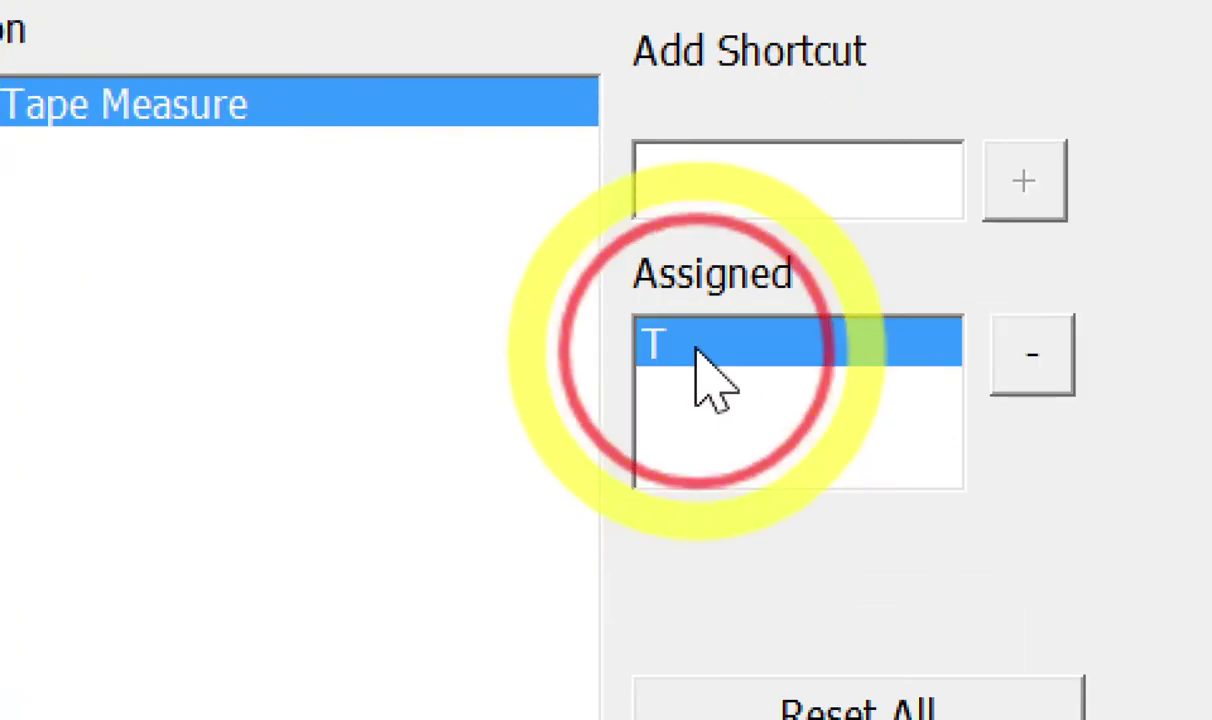
click(1045, 352)
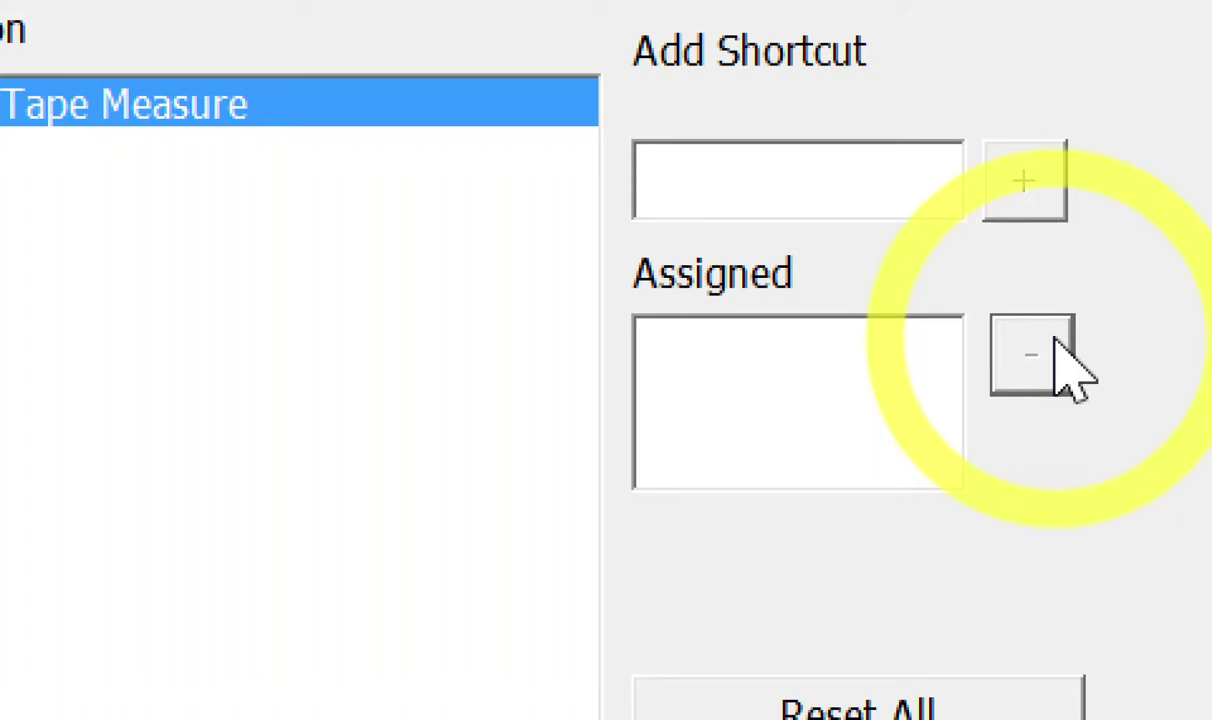
click(892, 183)
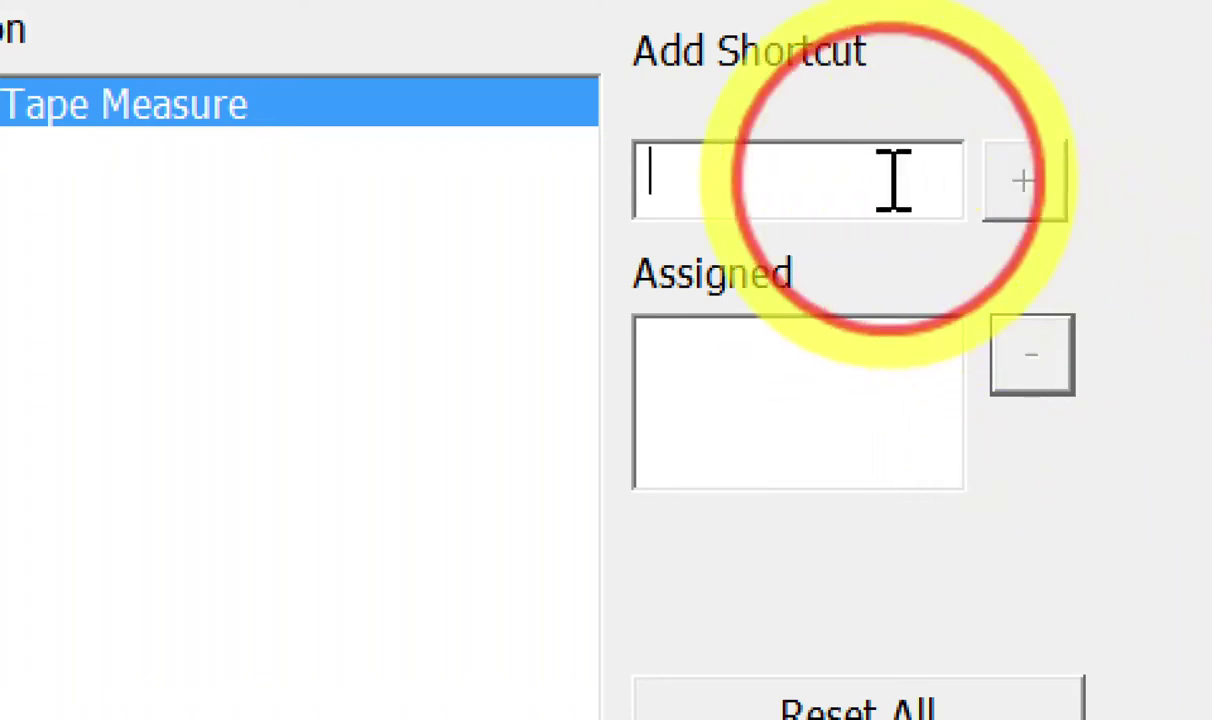
text(Y)
click(1018, 195)
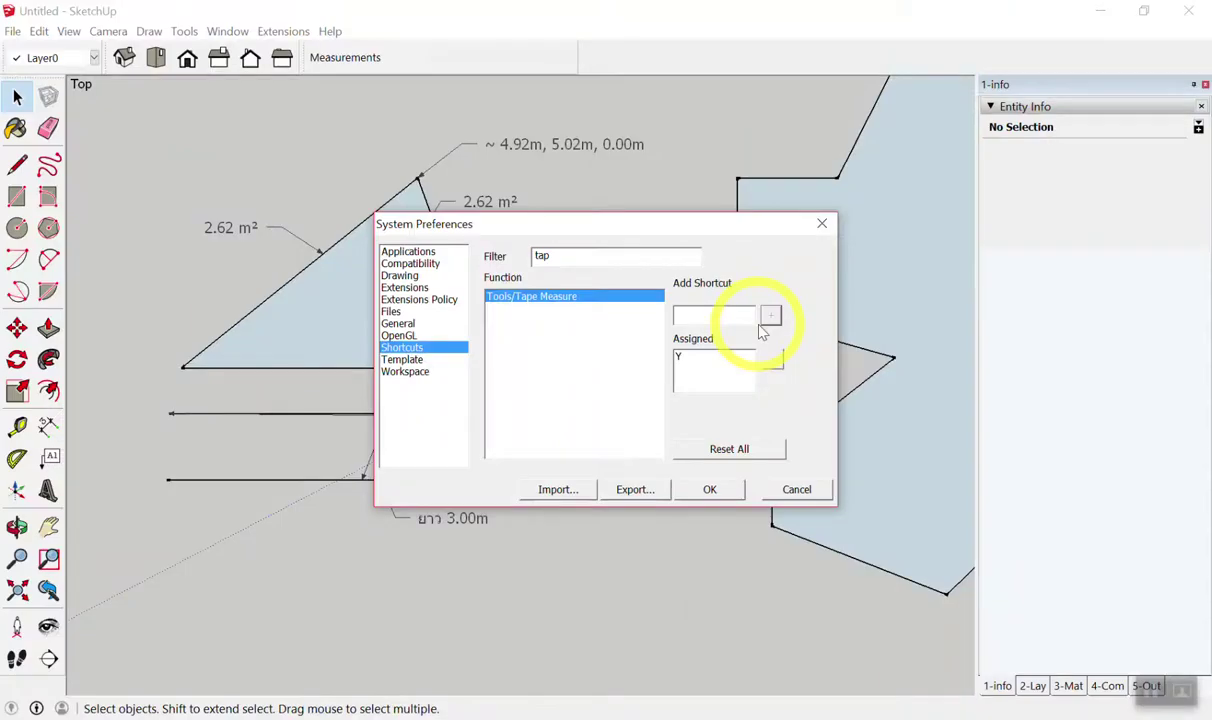
click(797, 489)
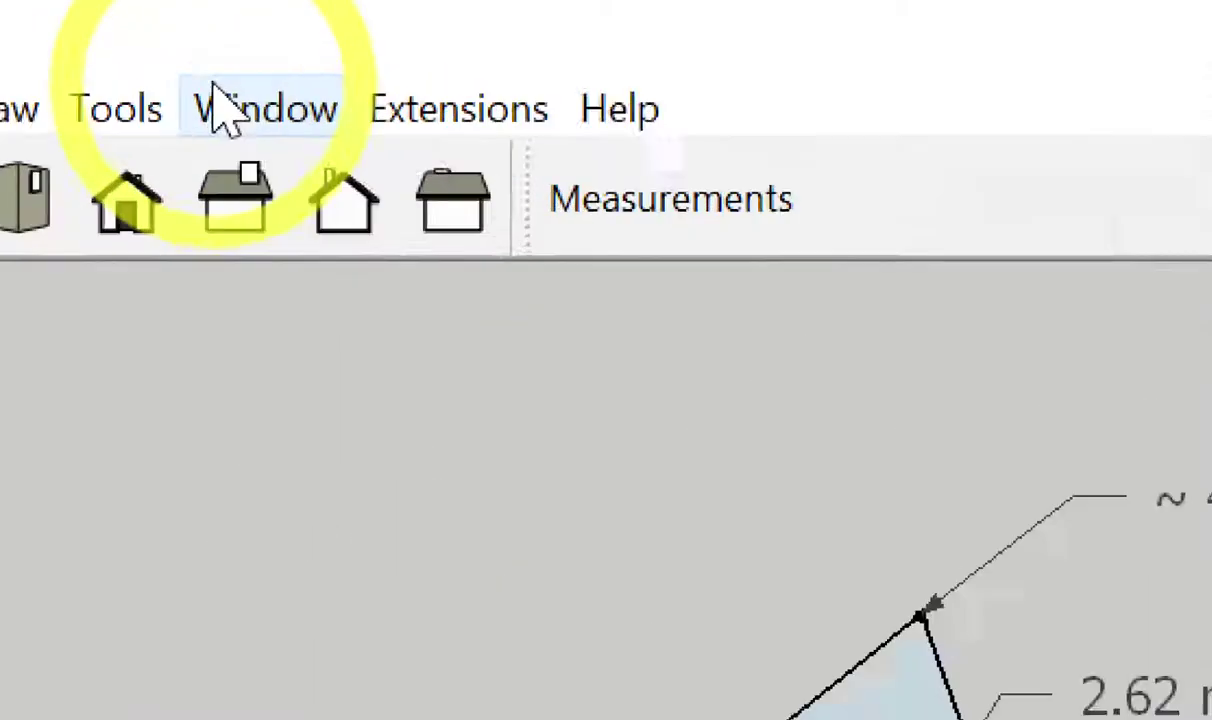
Reopen the Shortcuts preferences and reassign Tools/Tape Measure from T to Y.
click(228, 31)
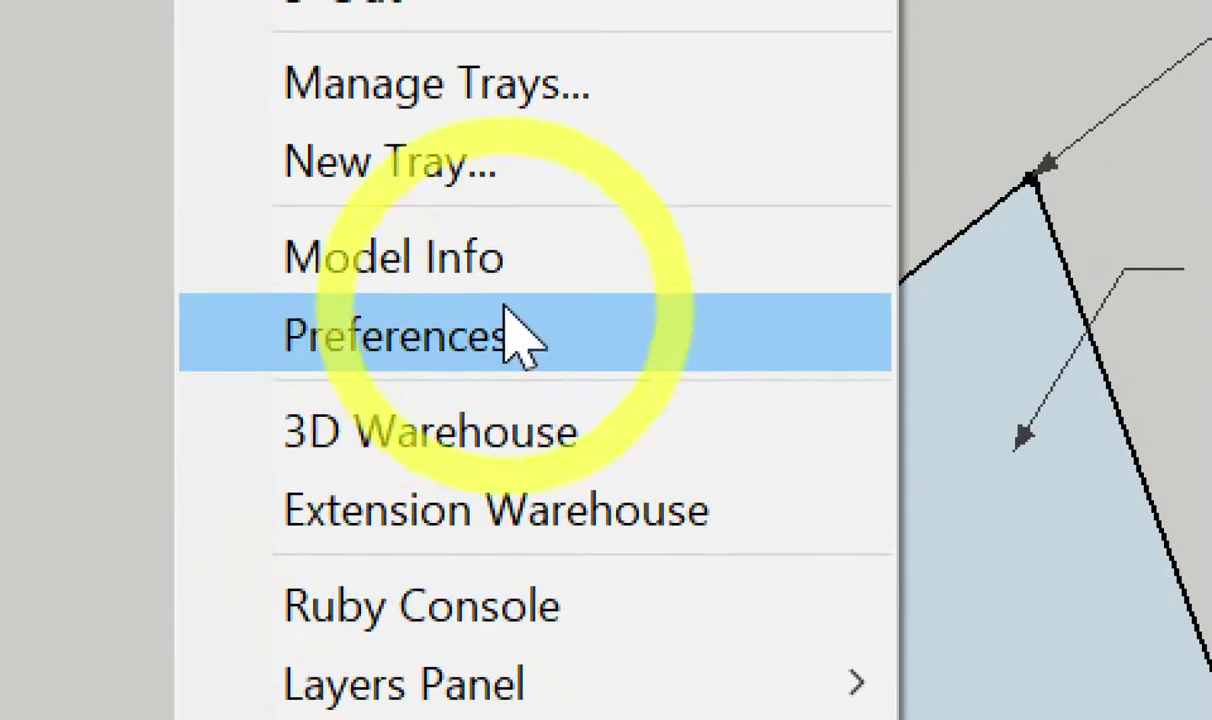
click(430, 318)
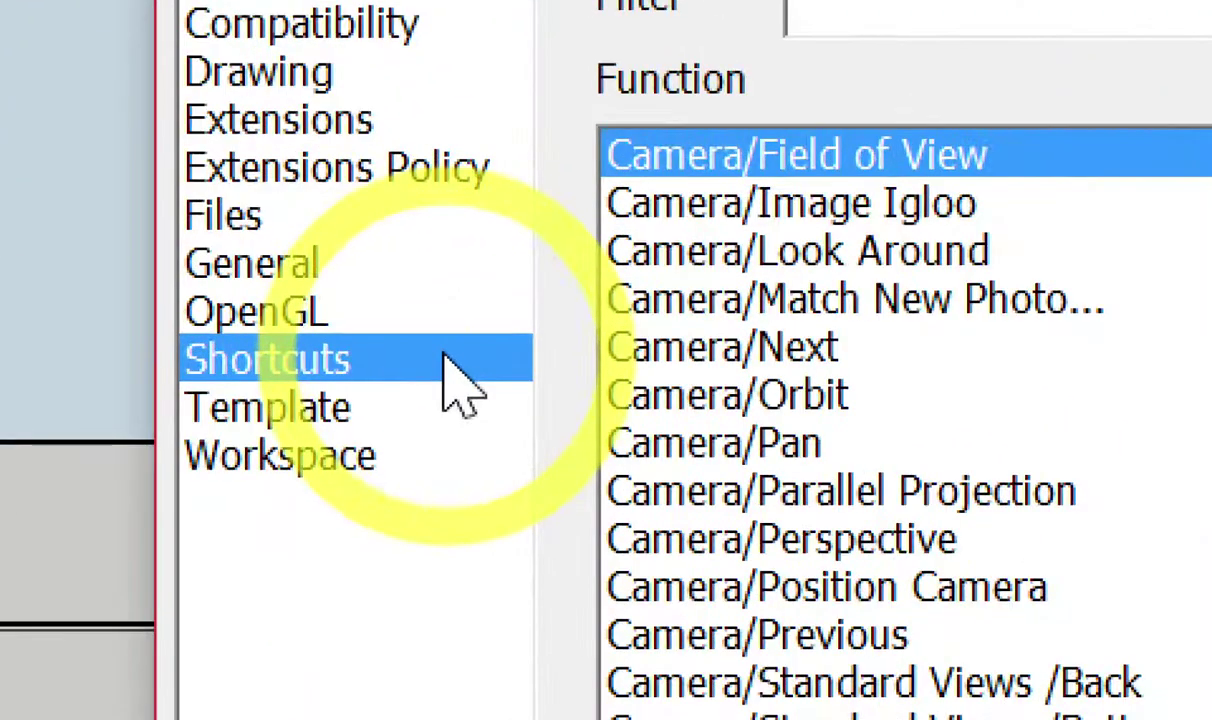
click(474, 322)
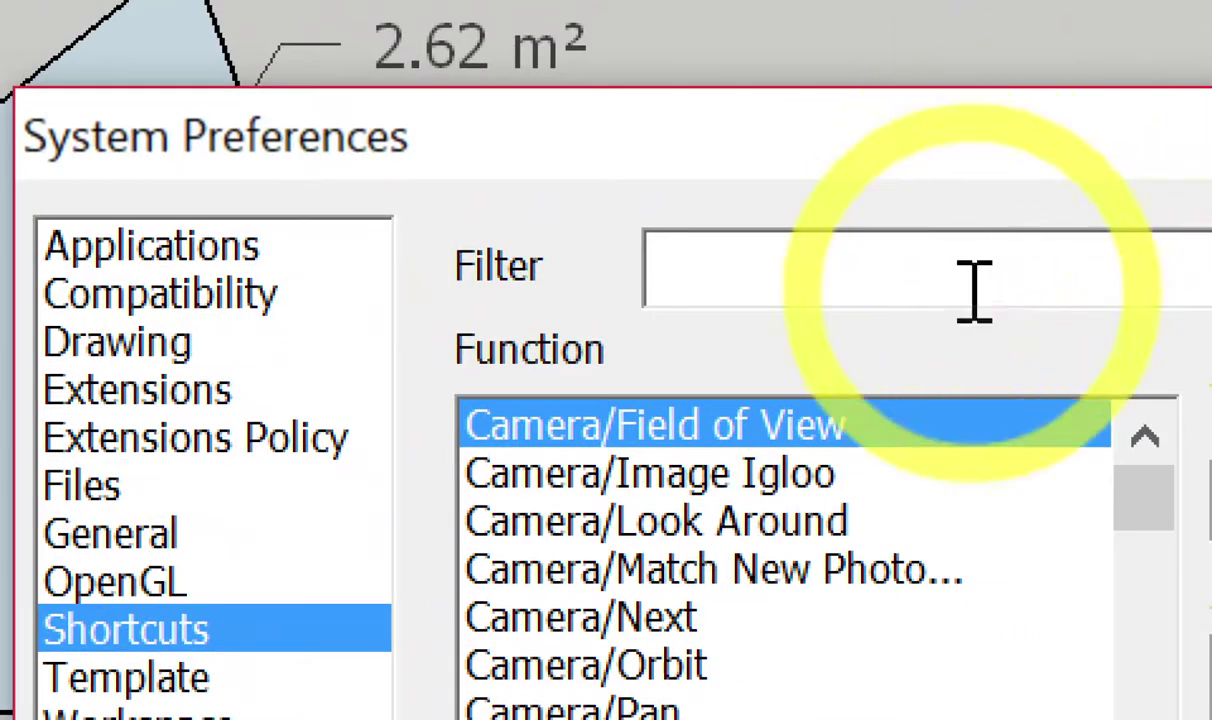
click(985, 295)
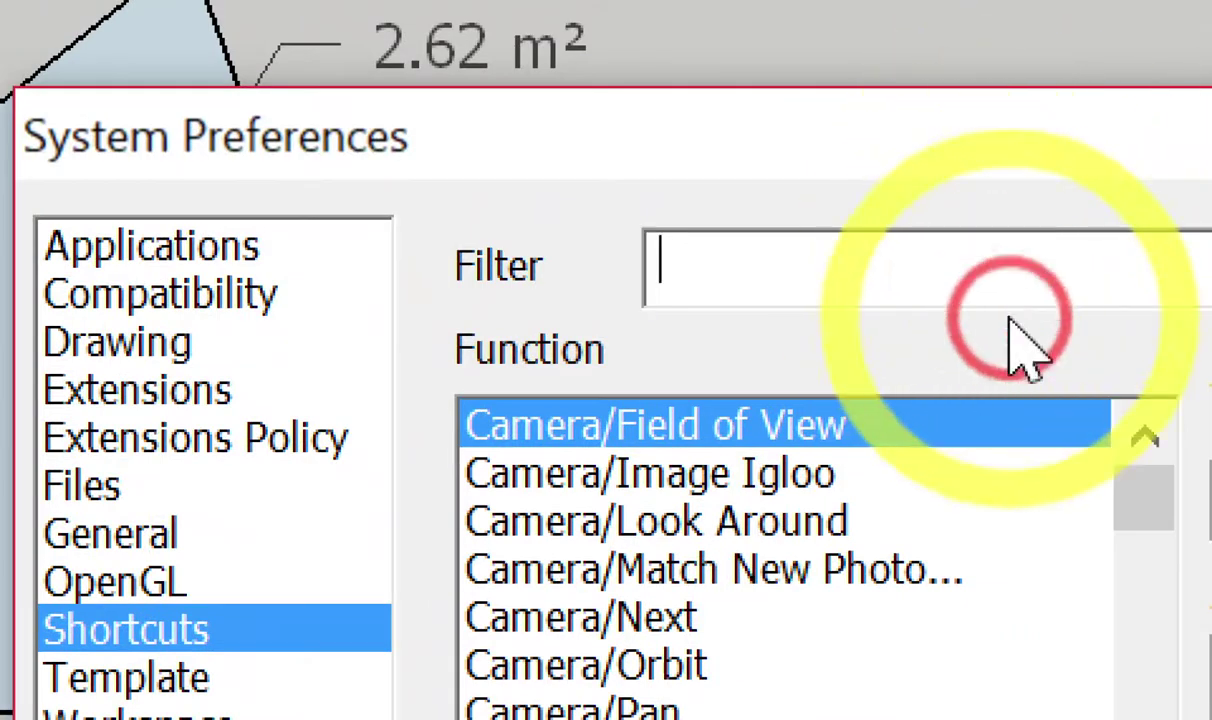
text(ta)
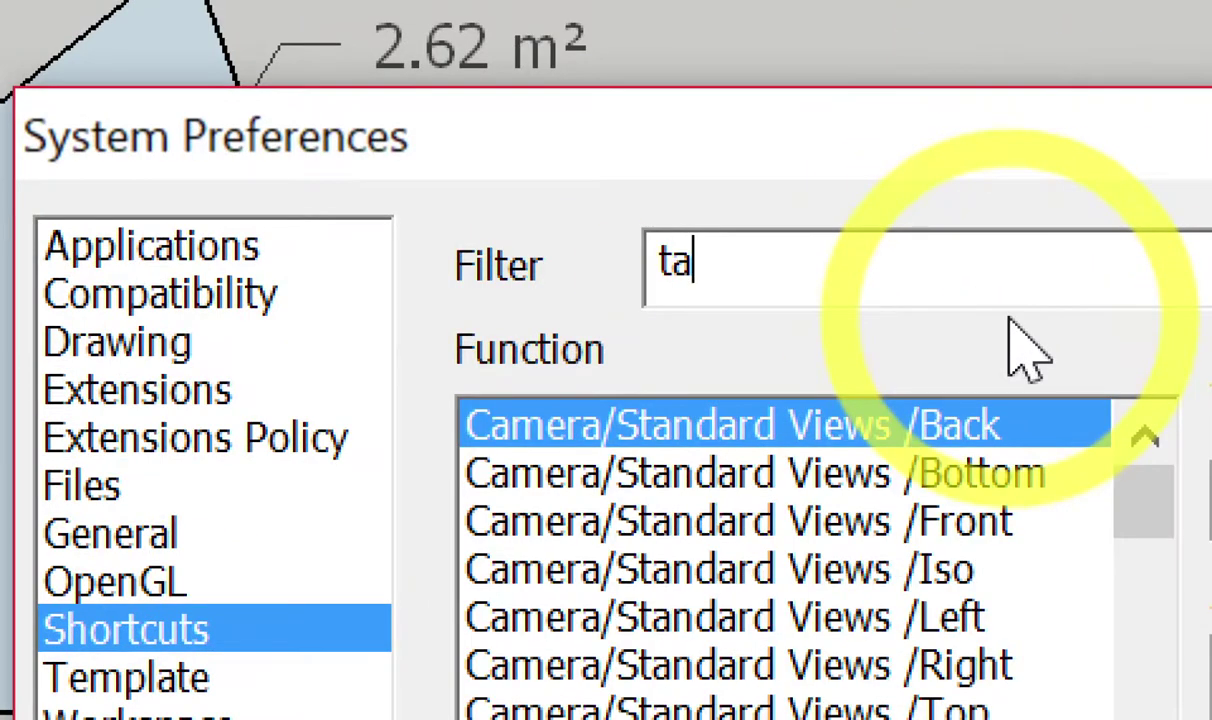
text(p)
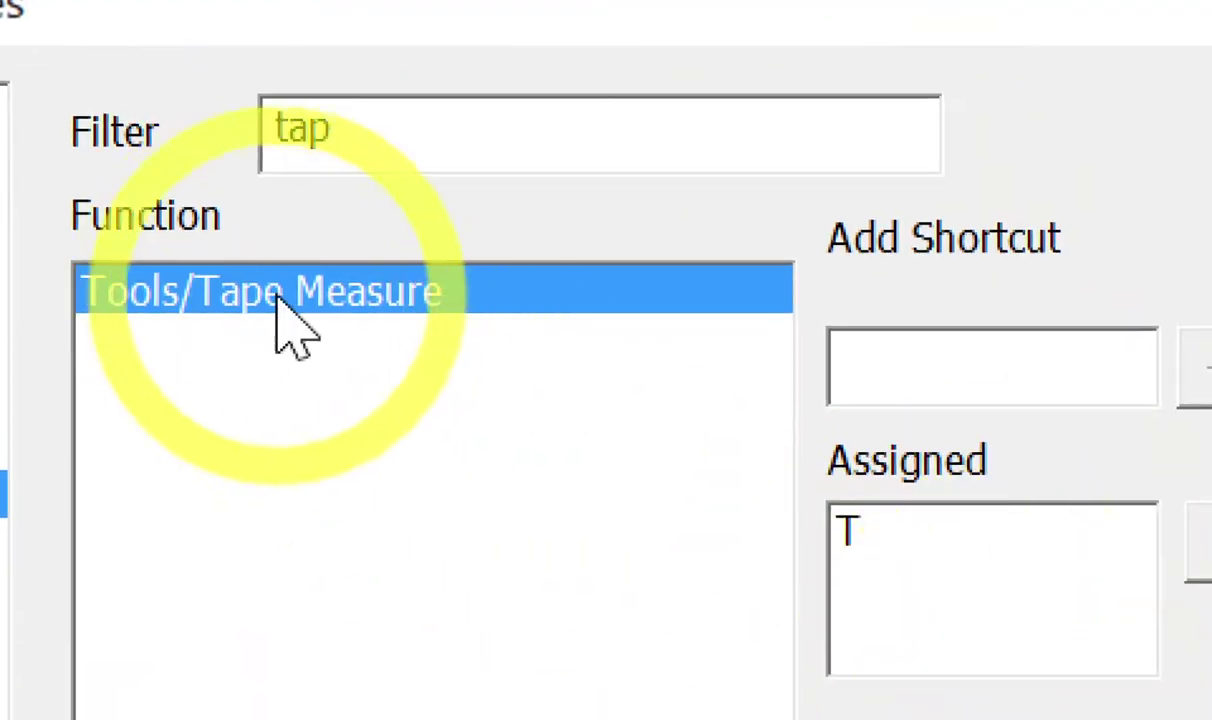
click(1005, 535)
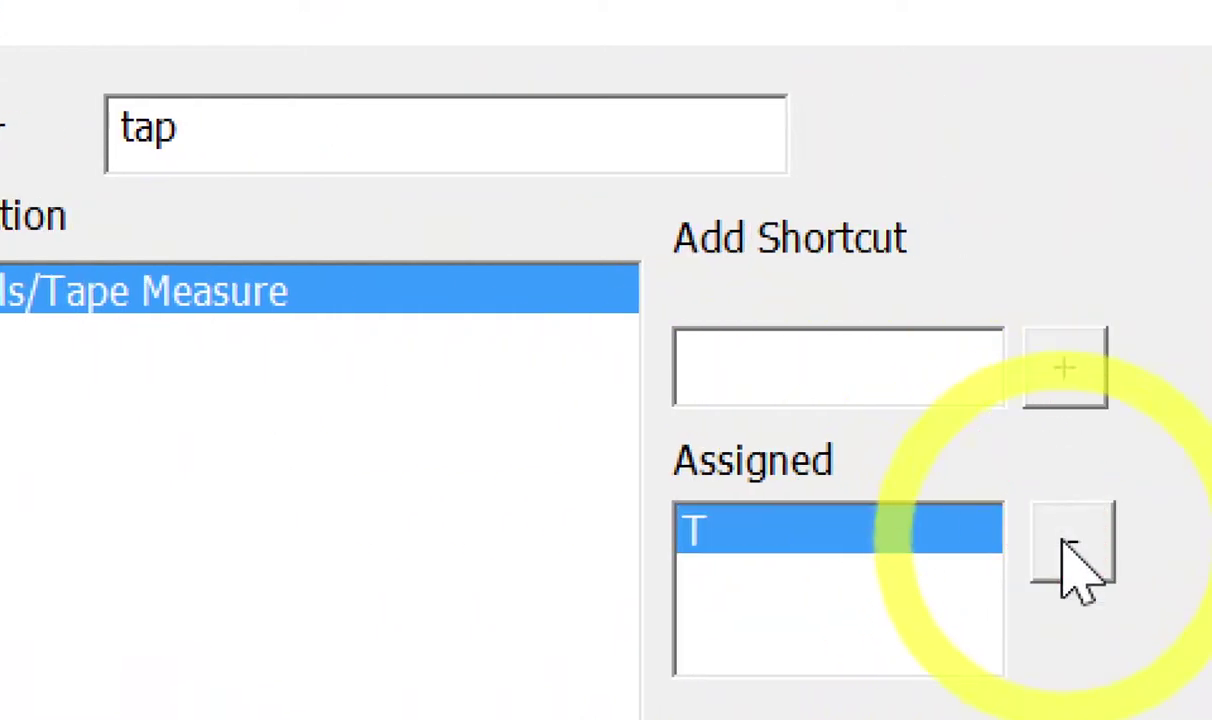
click(1055, 545)
click(888, 365)
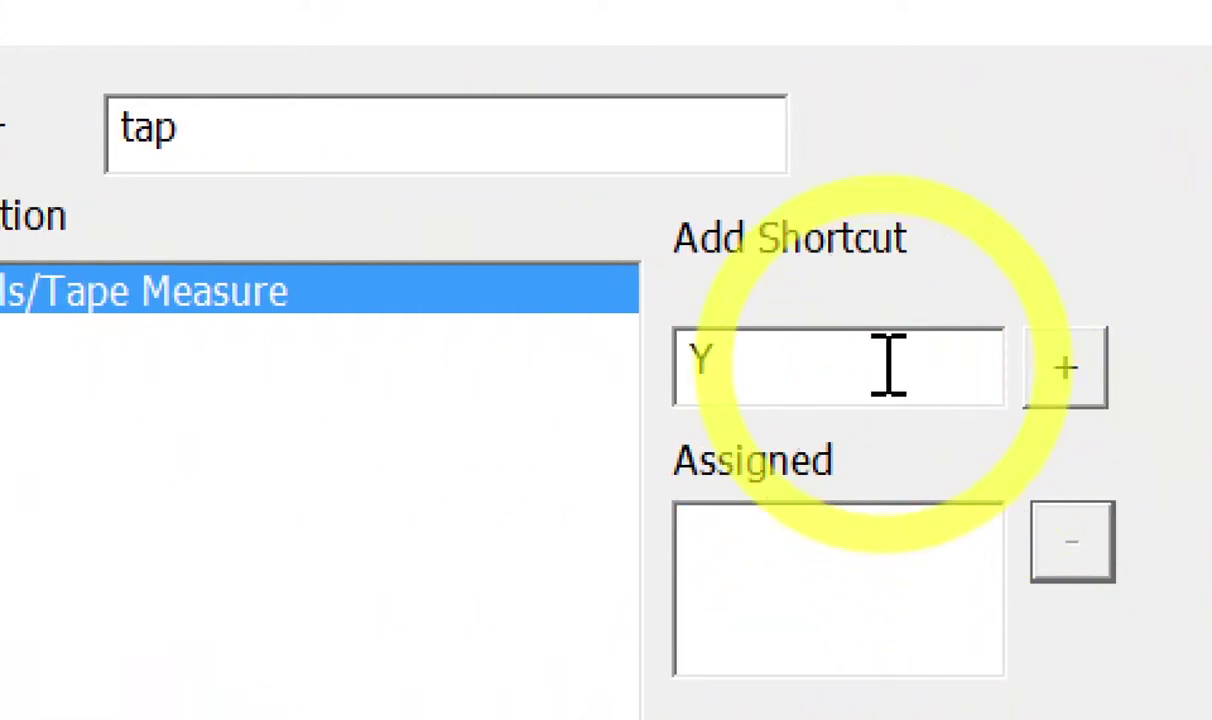
text(Y)
click(1066, 370)
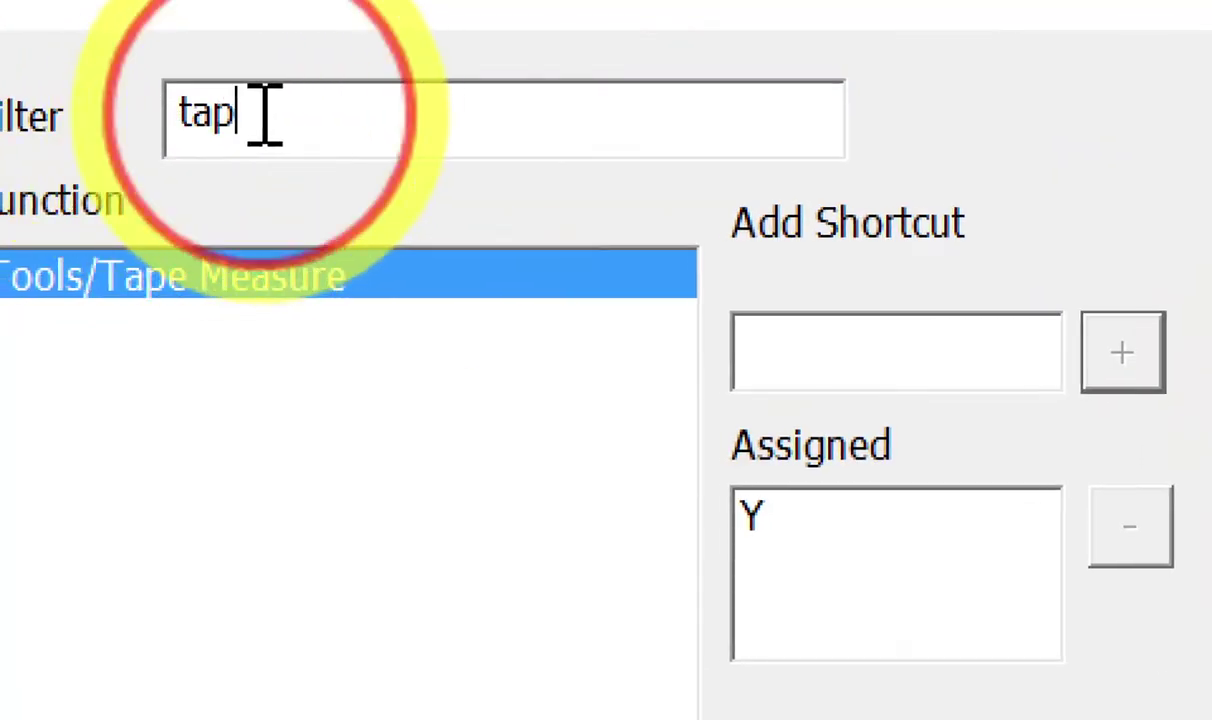
drag(262, 116, 130, 118)
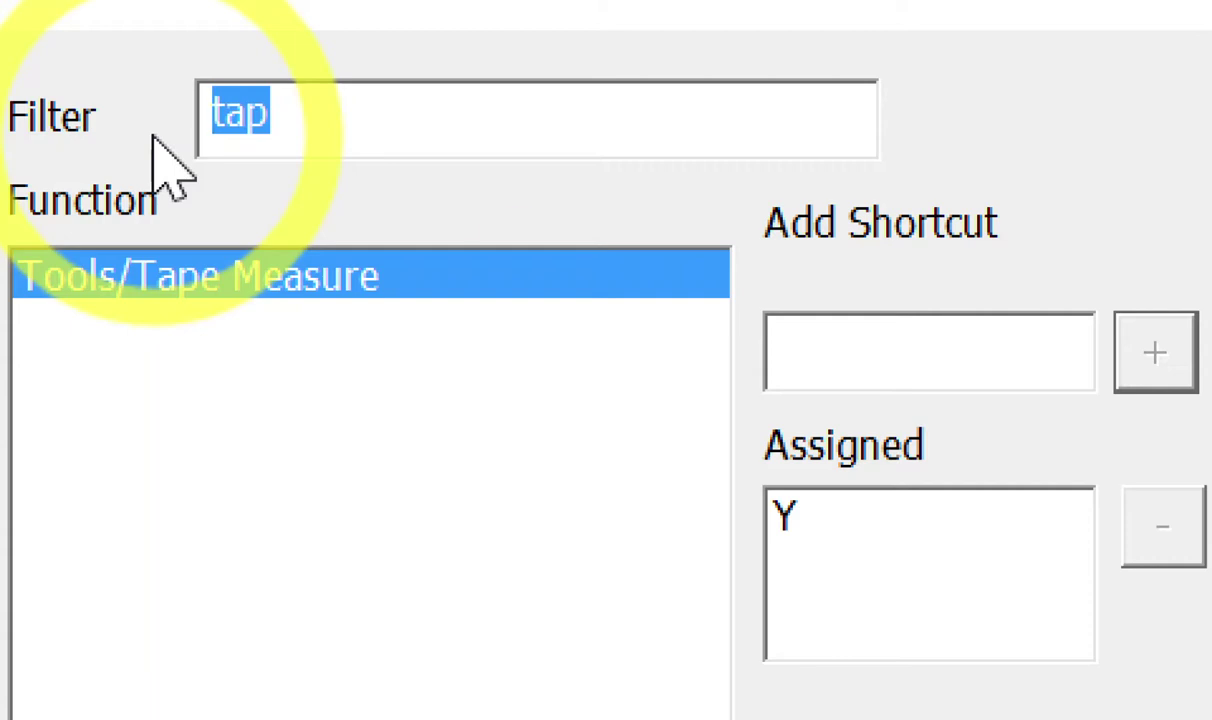
Filter the shortcut list by 'tex' and give Tools/Text the shortcut T.
text(t)
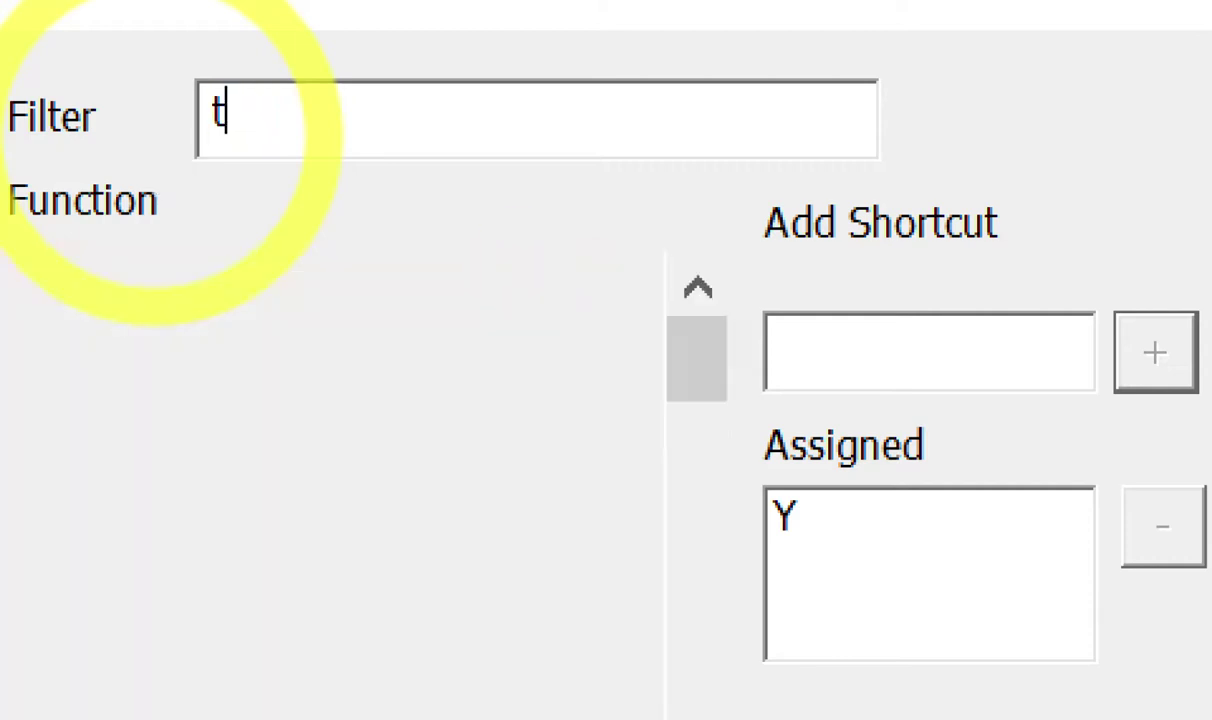
text(ext)
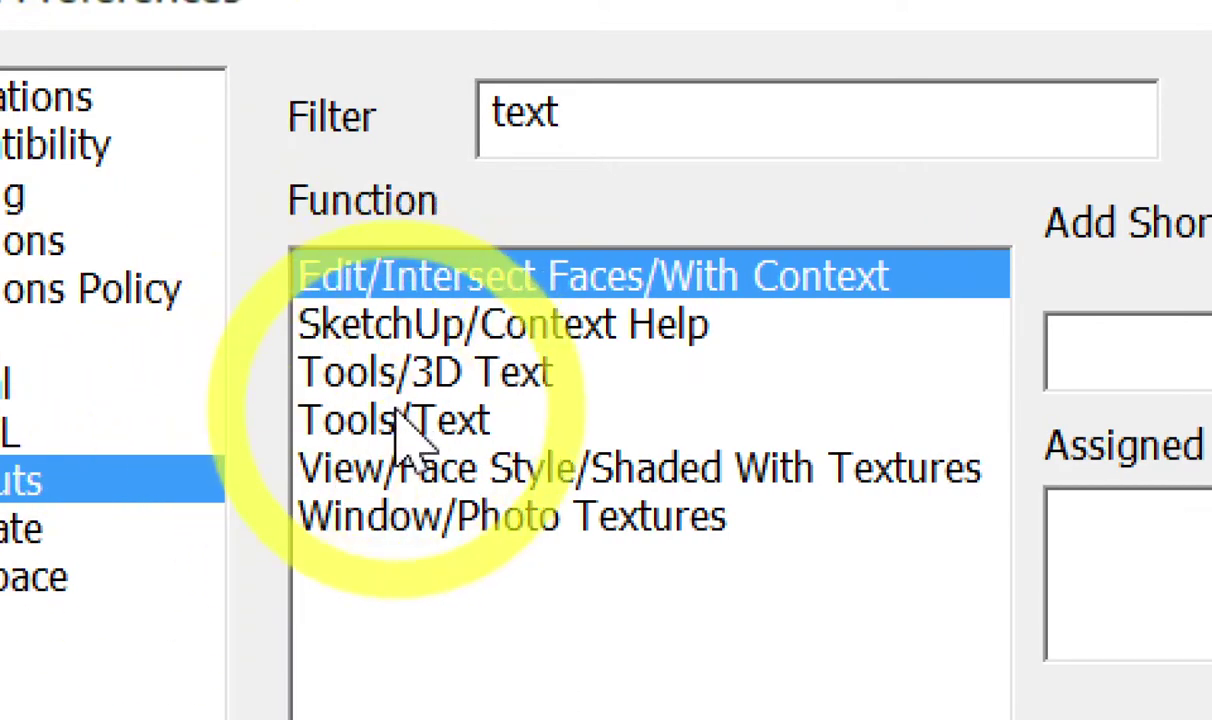
click(400, 420)
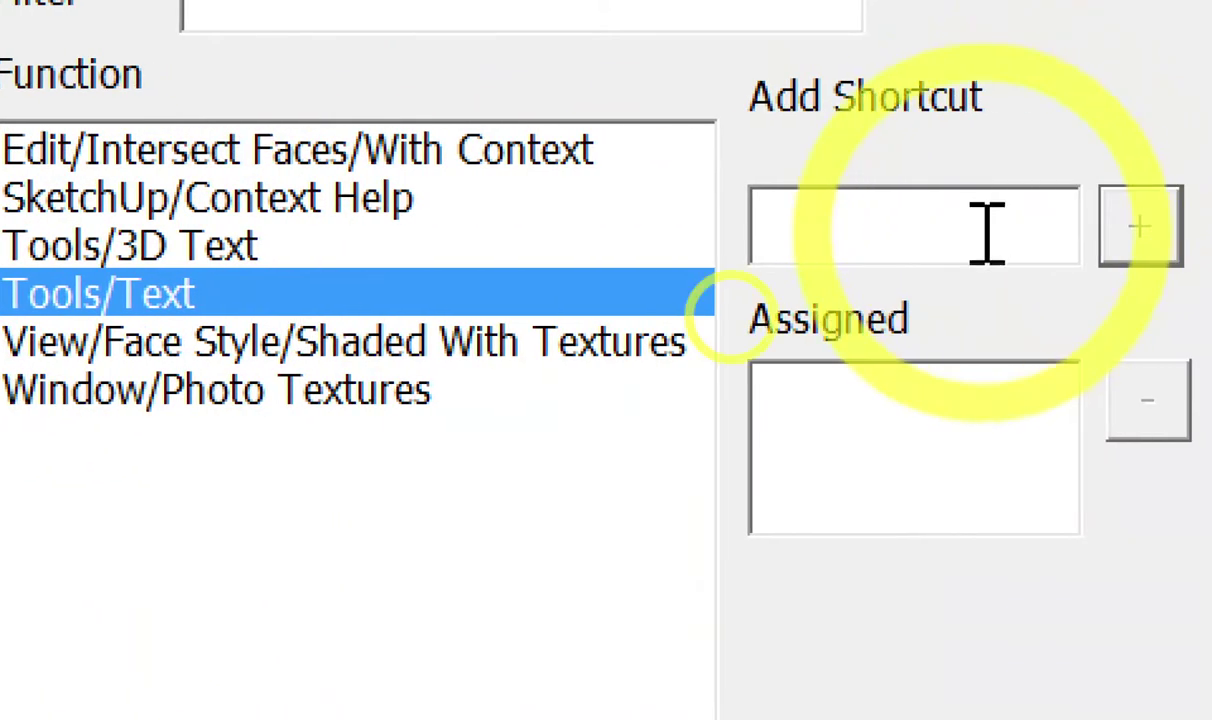
click(985, 232)
click(1075, 197)
text(T)
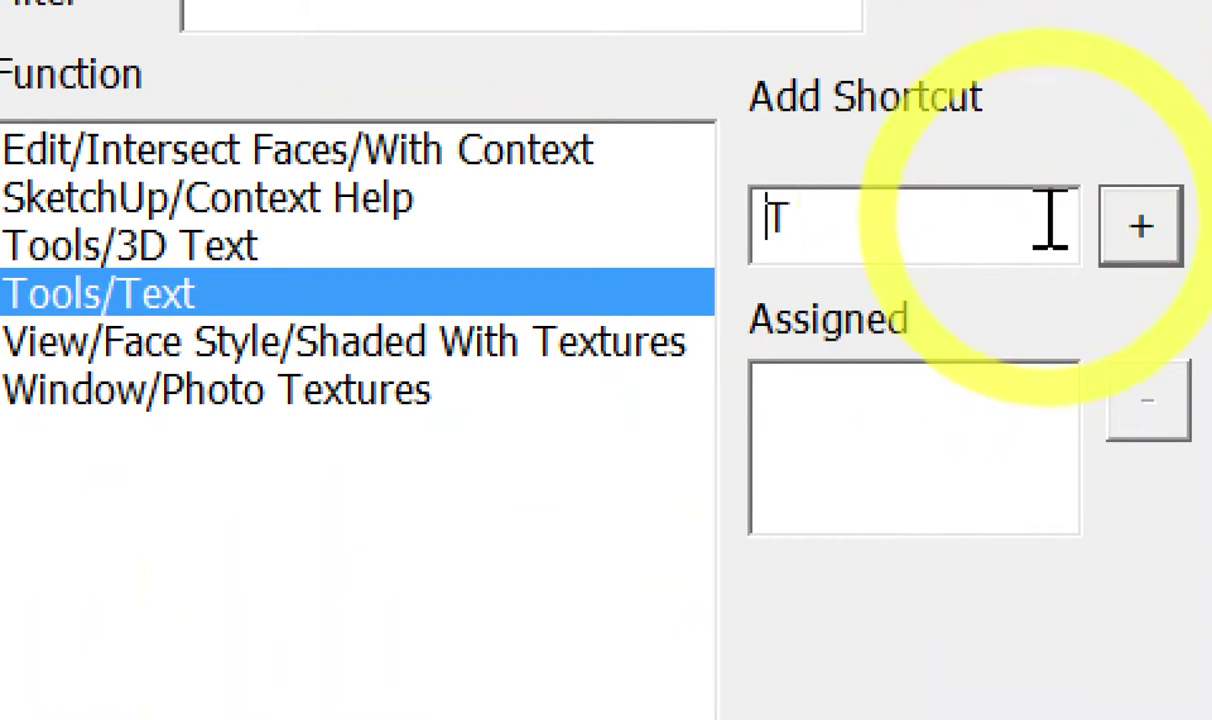
click(1138, 226)
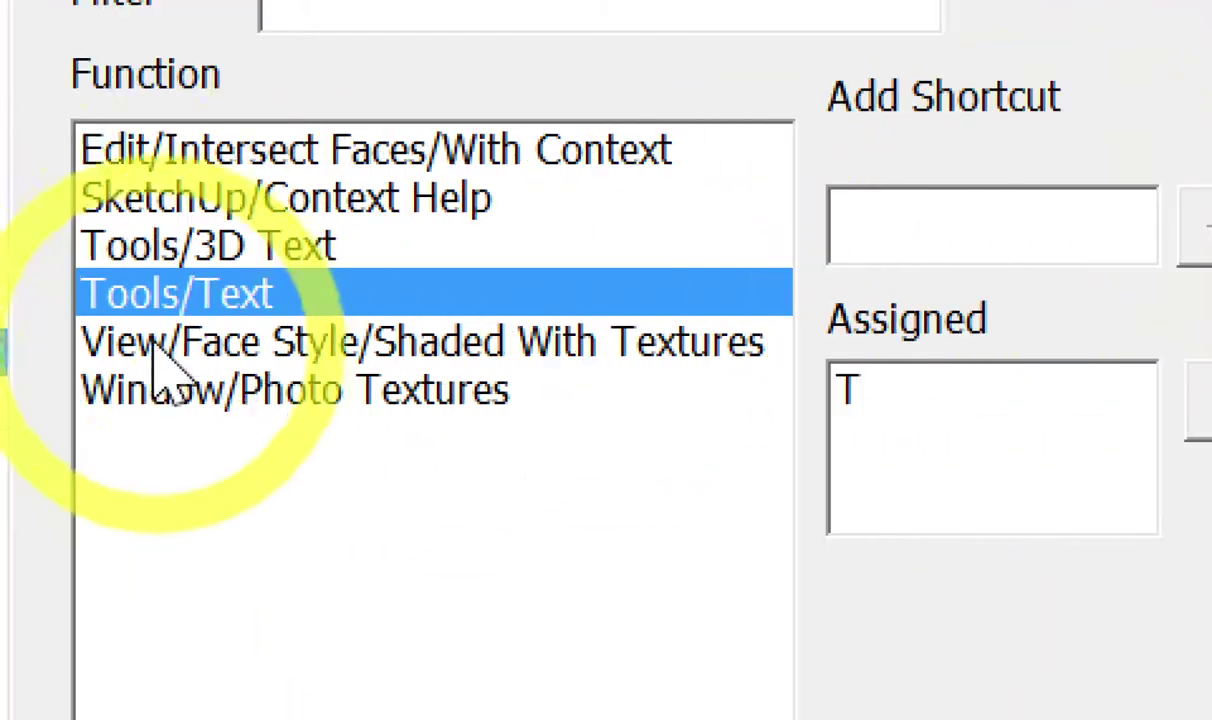
click(9, 298)
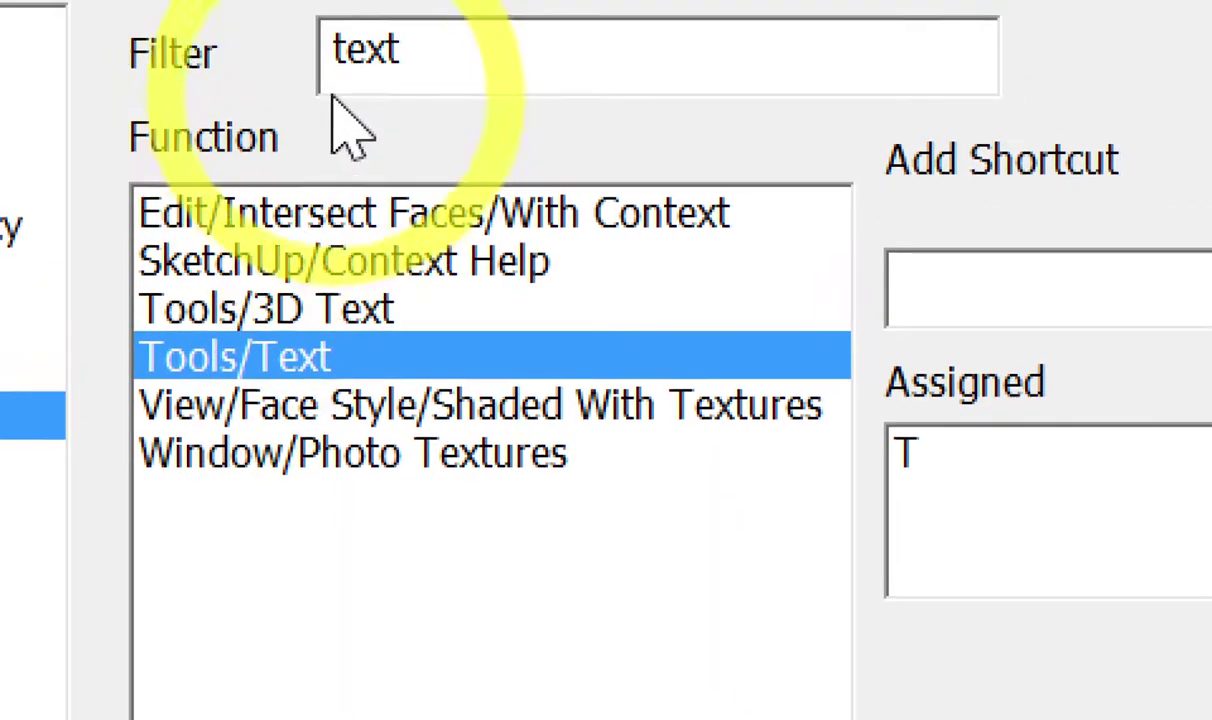
click(260, 382)
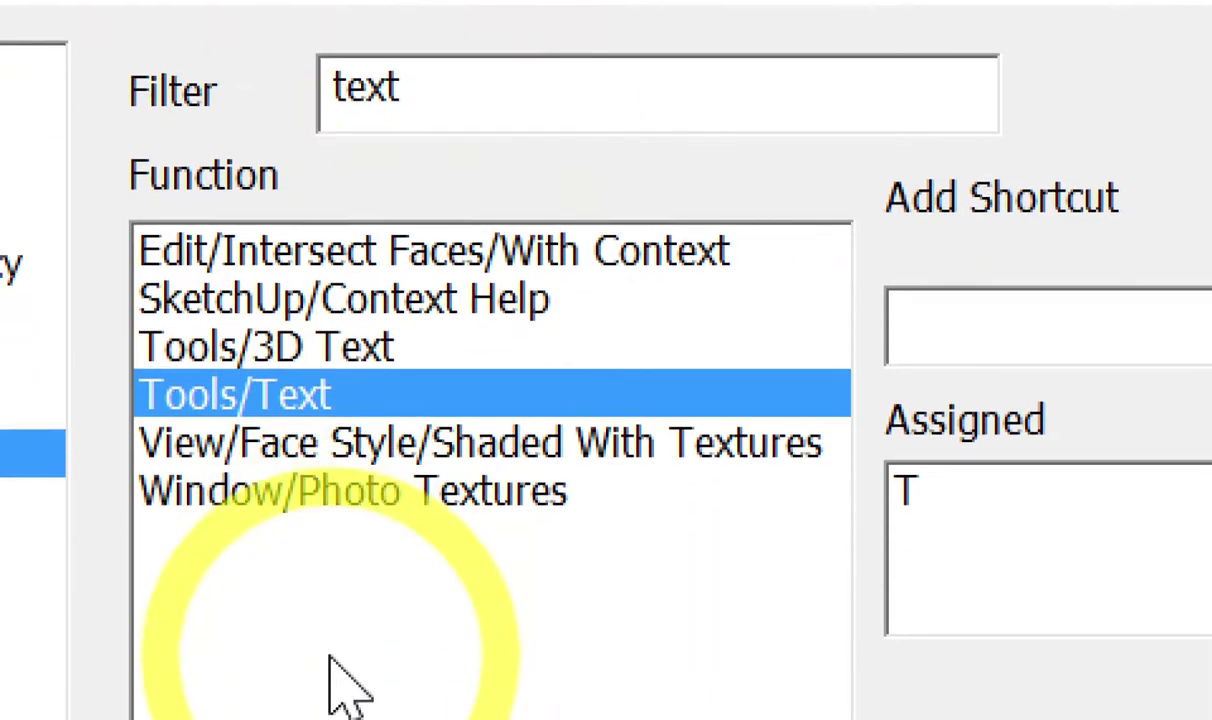
click(430, 97)
key(BackSpace)
key(BackSpace)
key(BackSpace)
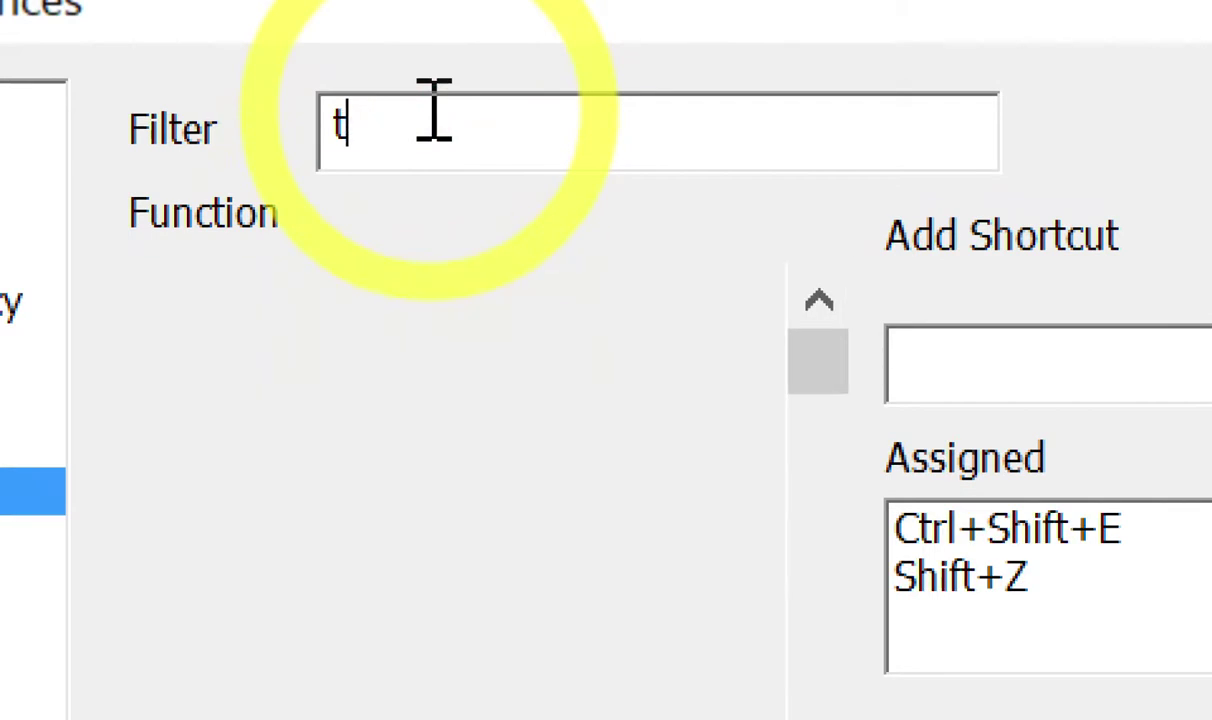
Assign D as the shortcut for Tools/Dimensions.
text(dim)
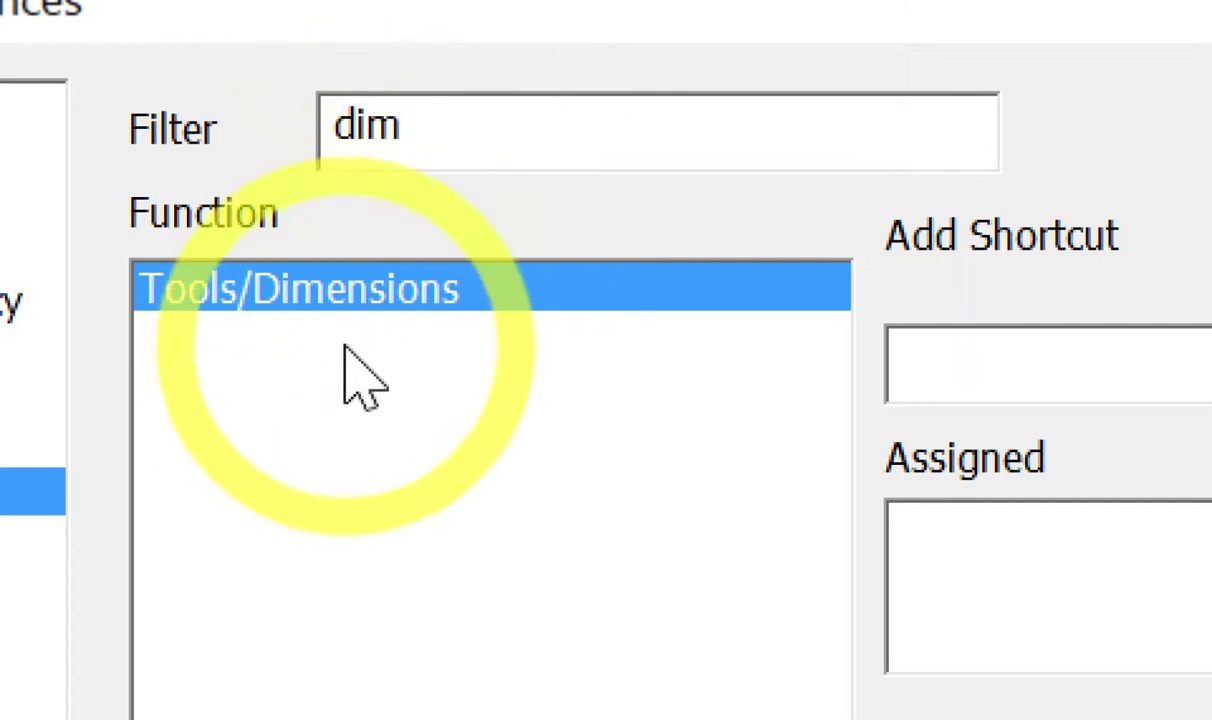
click(920, 372)
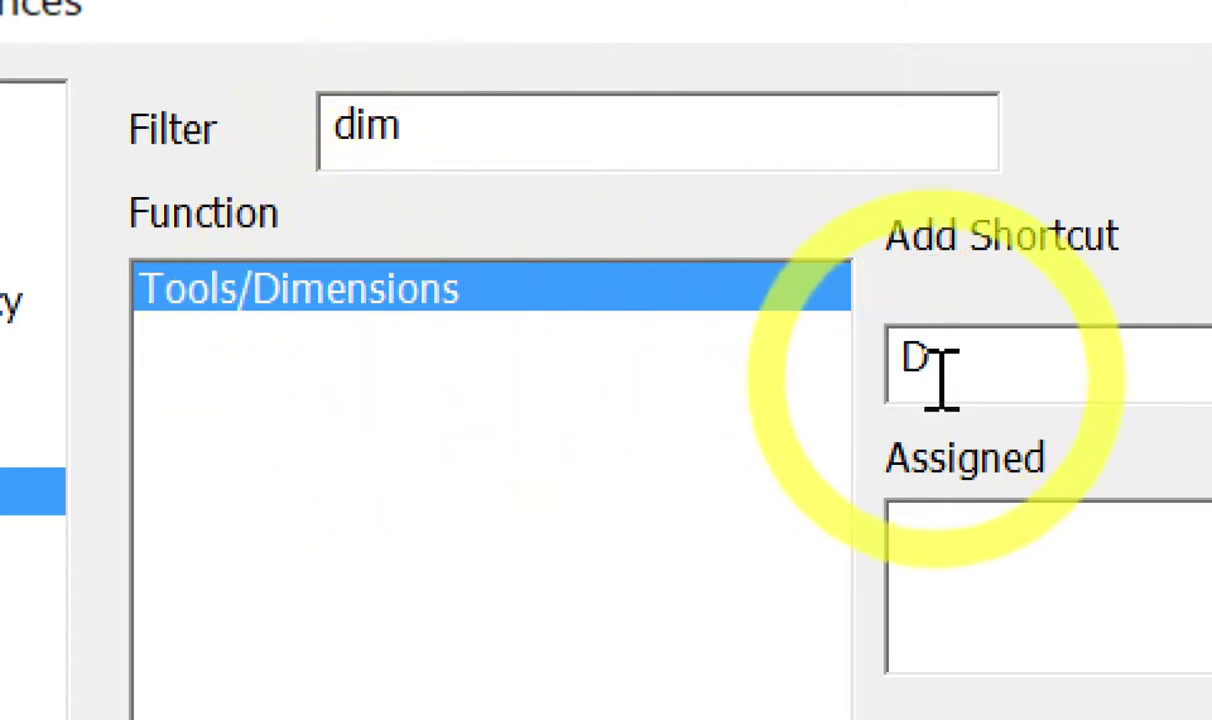
text(D)
click(1211, 365)
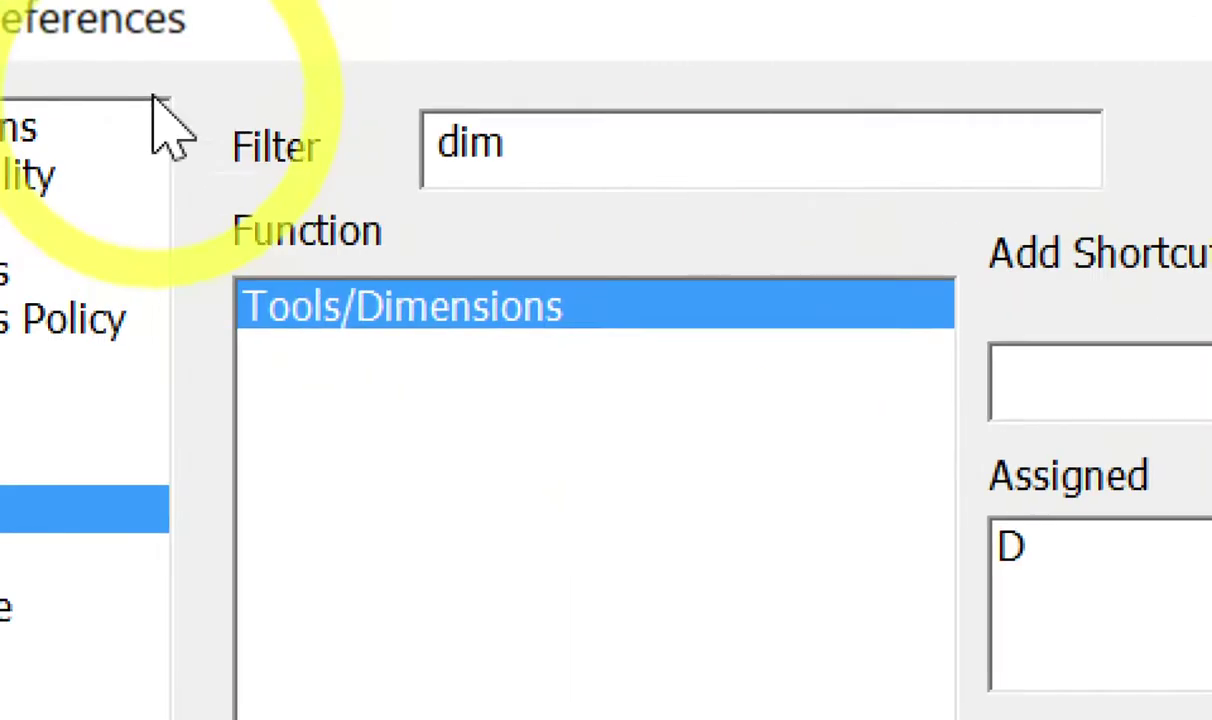
Check that Tape Measure holds Y and Text holds T in the shortcut list.
drag(568, 132, 368, 145)
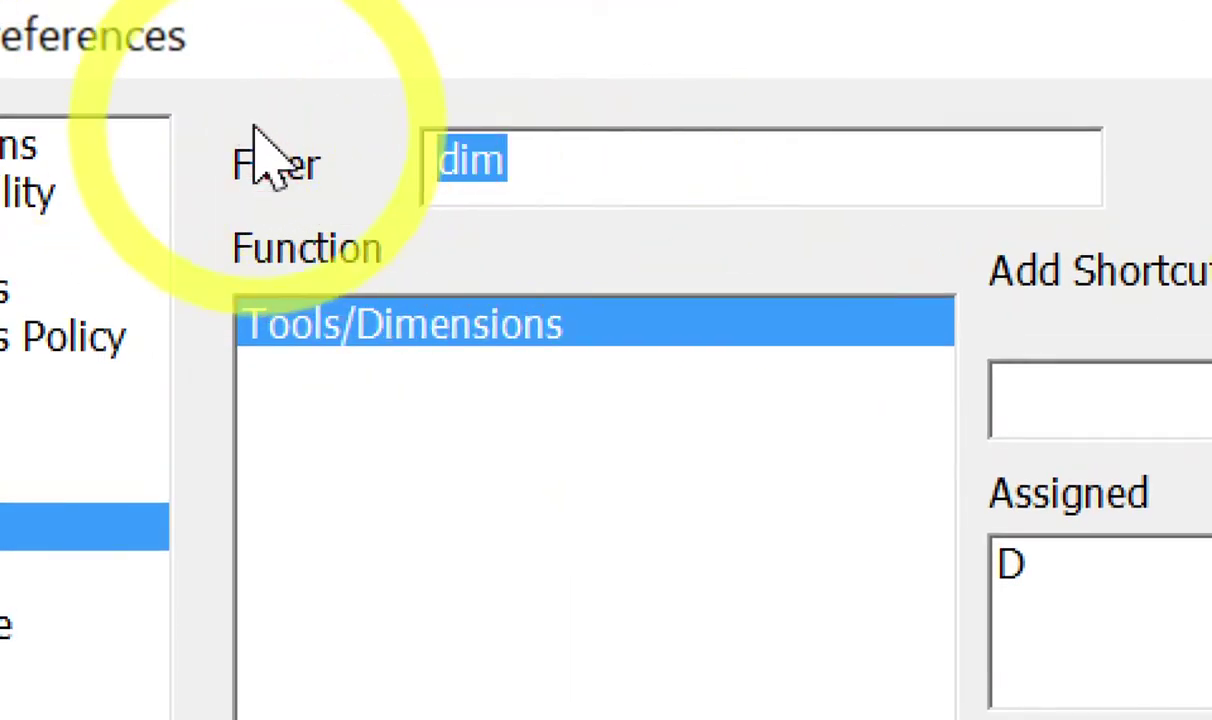
text(tap)
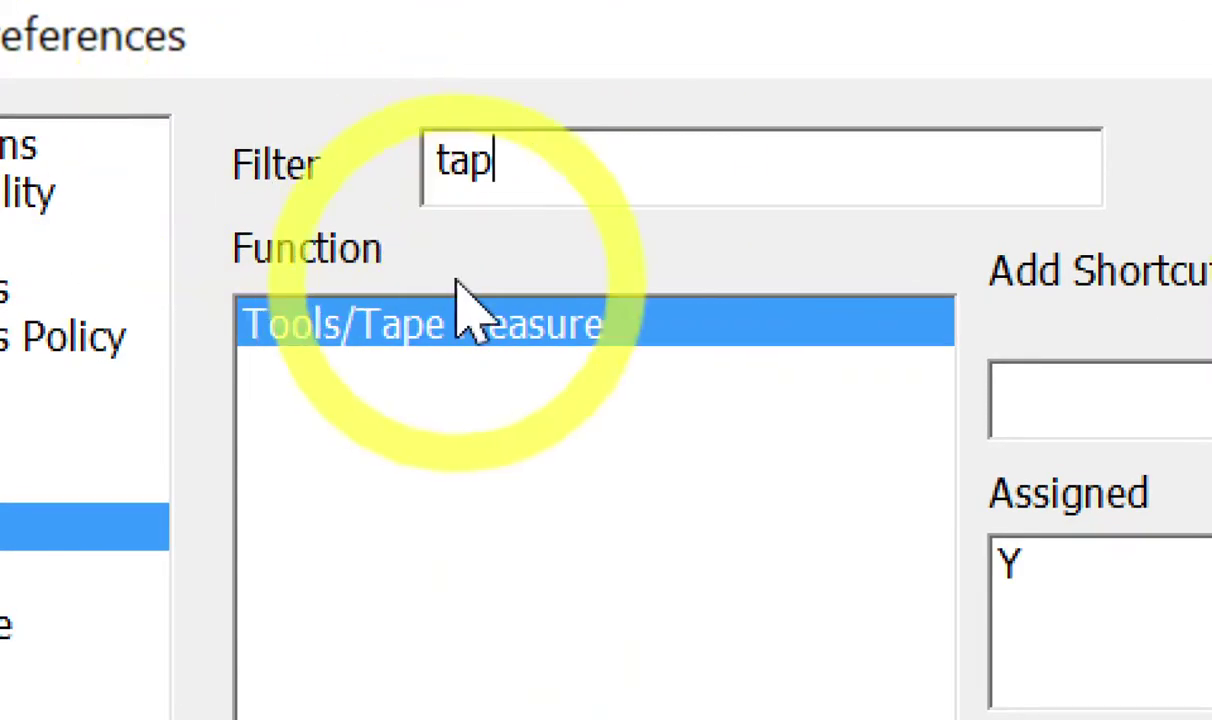
click(1005, 545)
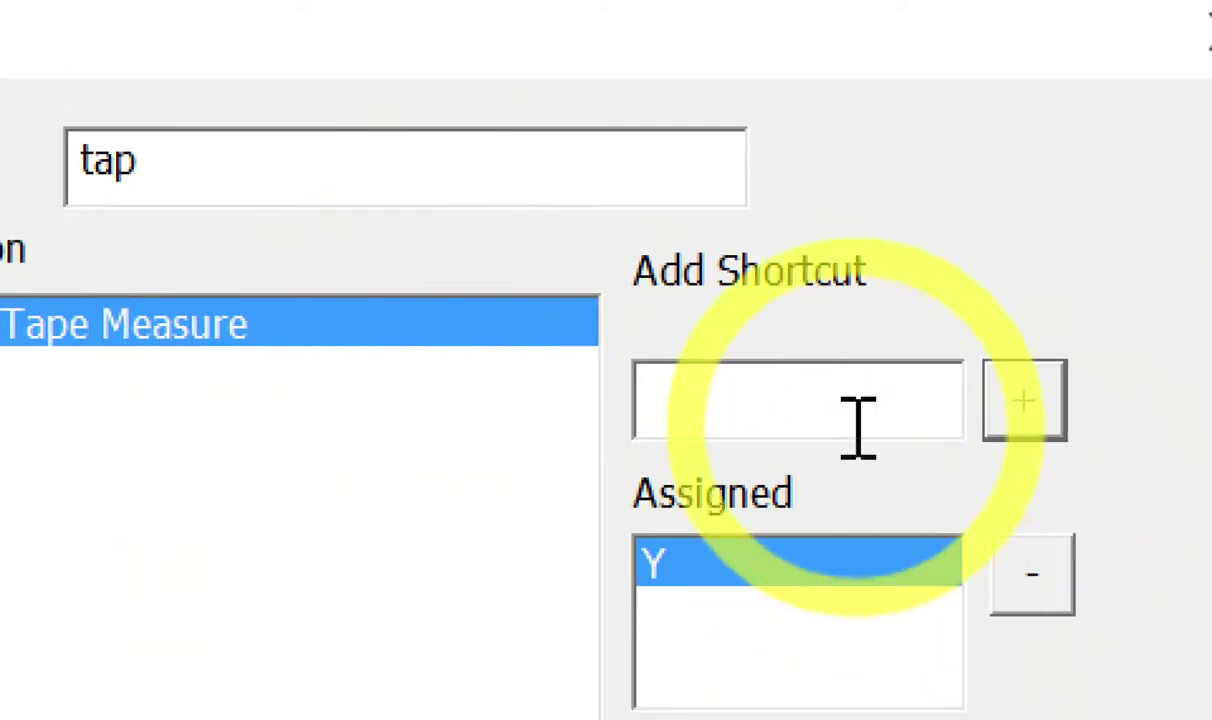
drag(320, 158, 157, 158)
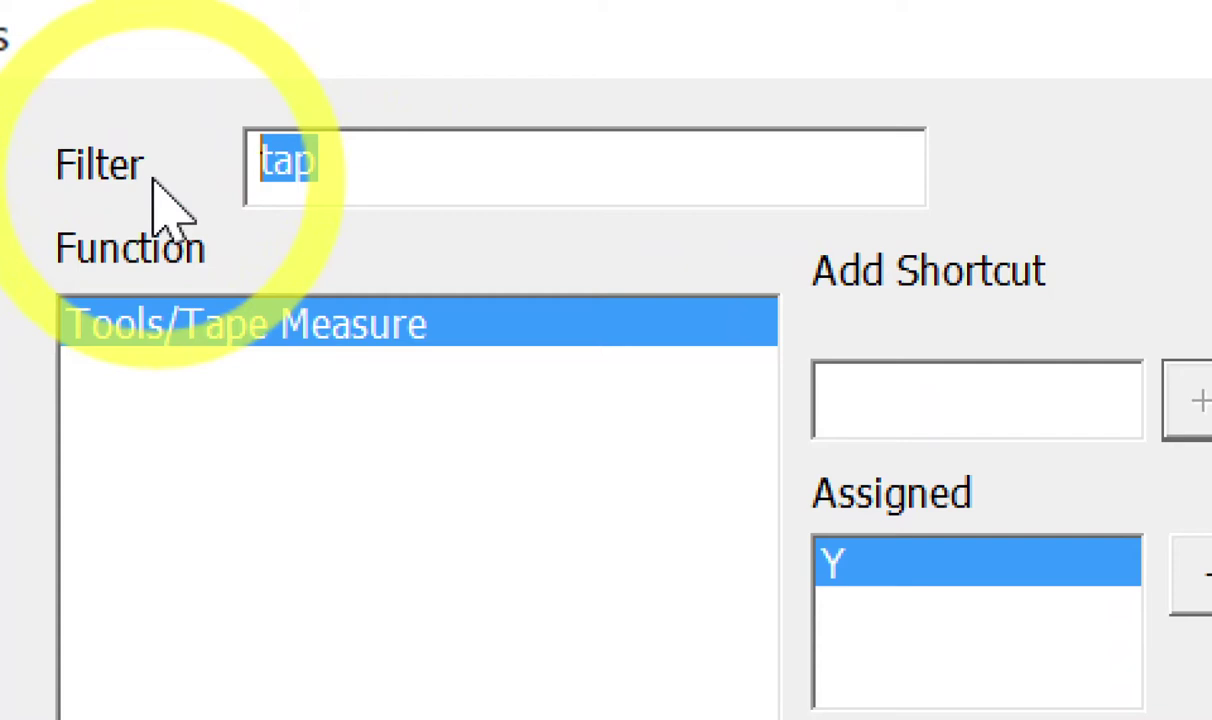
text(t)
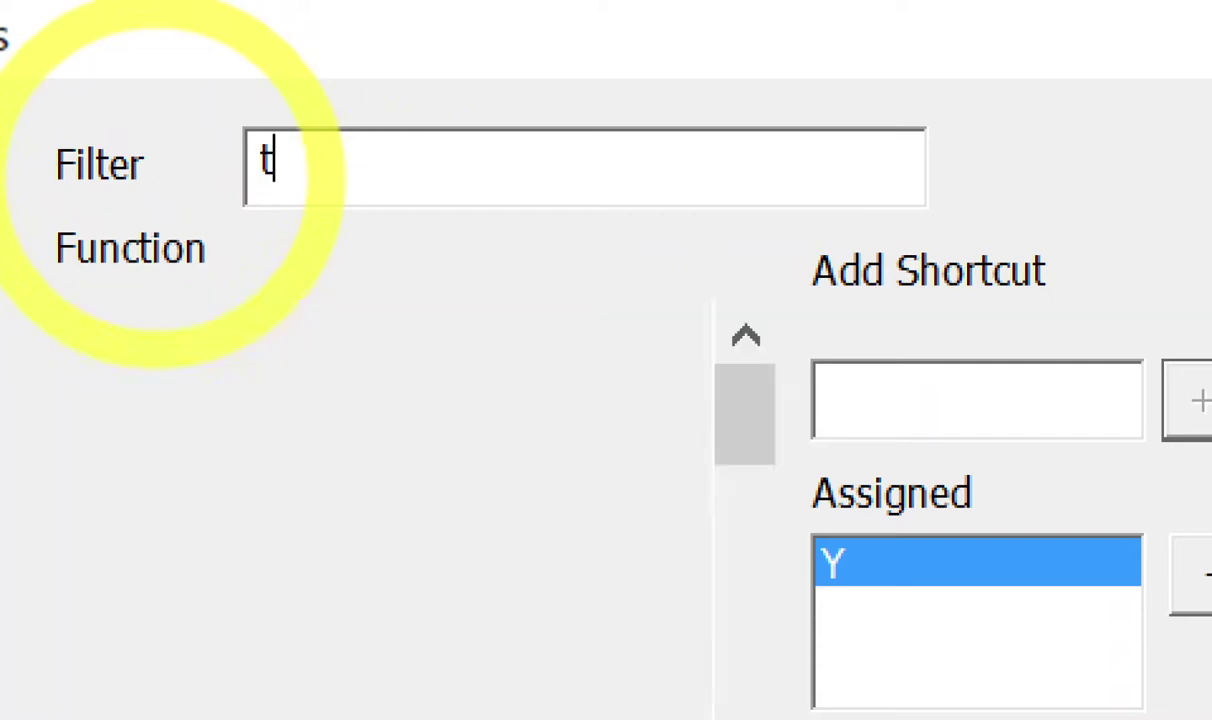
text(ex)
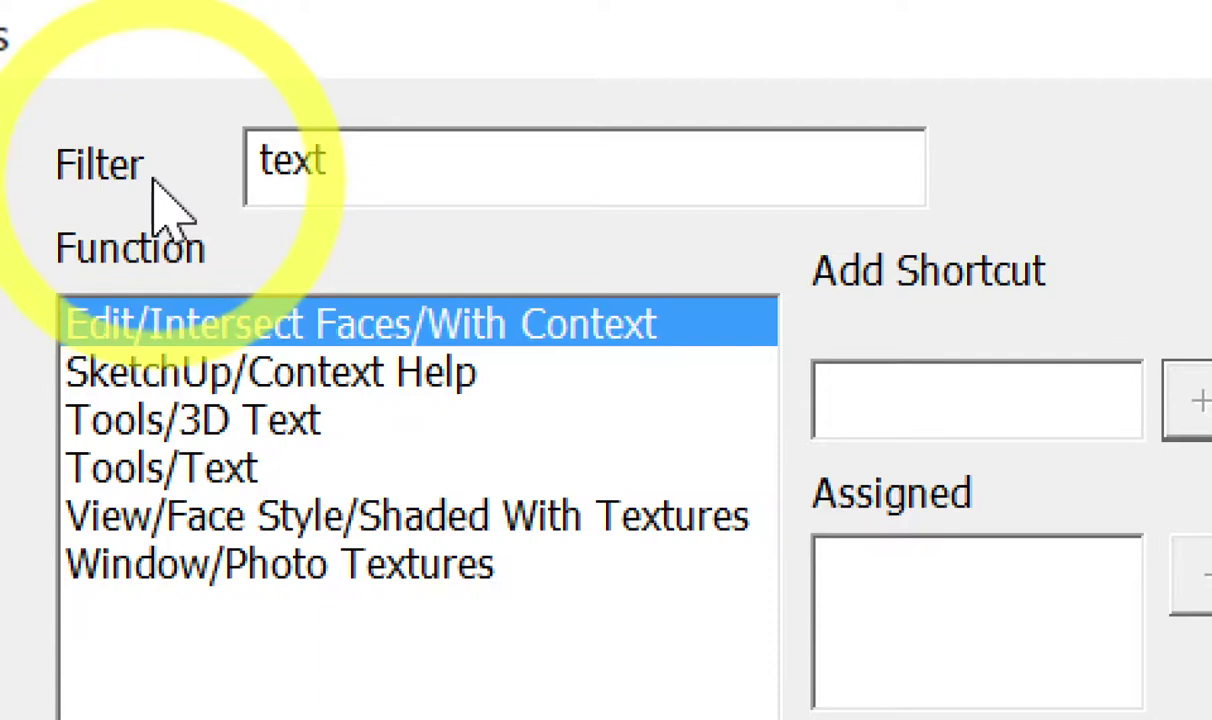
text(t)
click(245, 425)
click(242, 465)
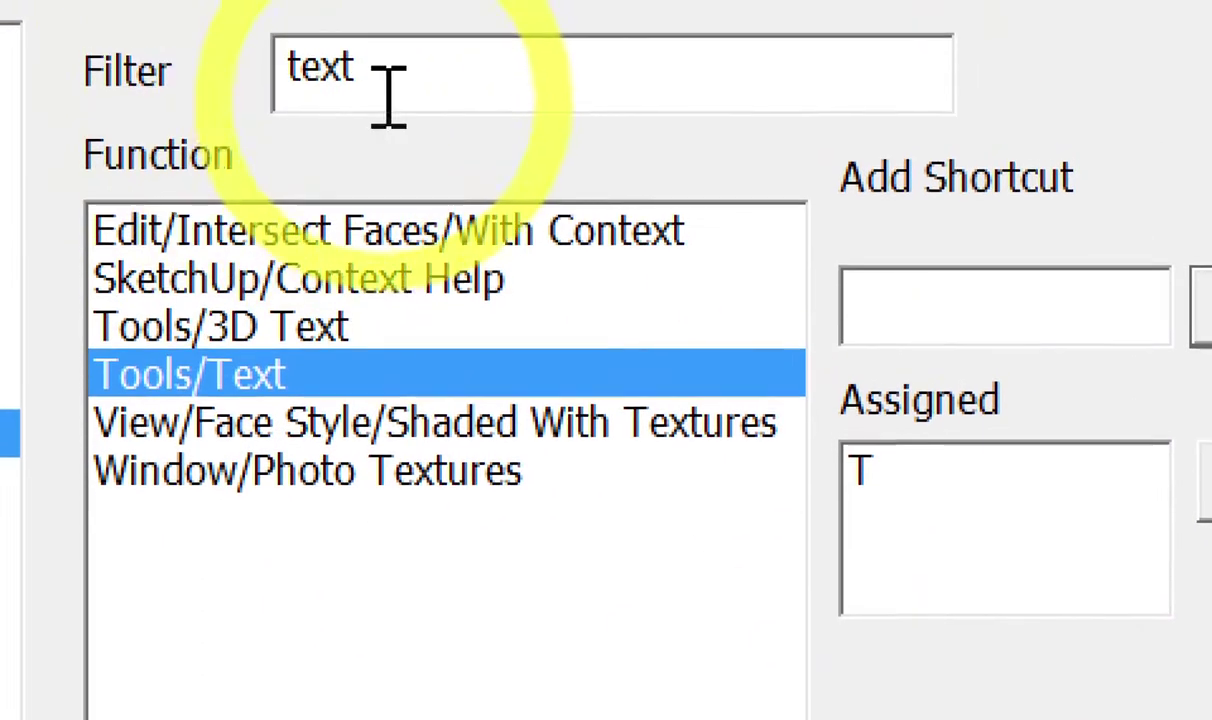
Confirm Dimensions holds D and save the shortcut changes with OK.
drag(392, 104, 272, 118)
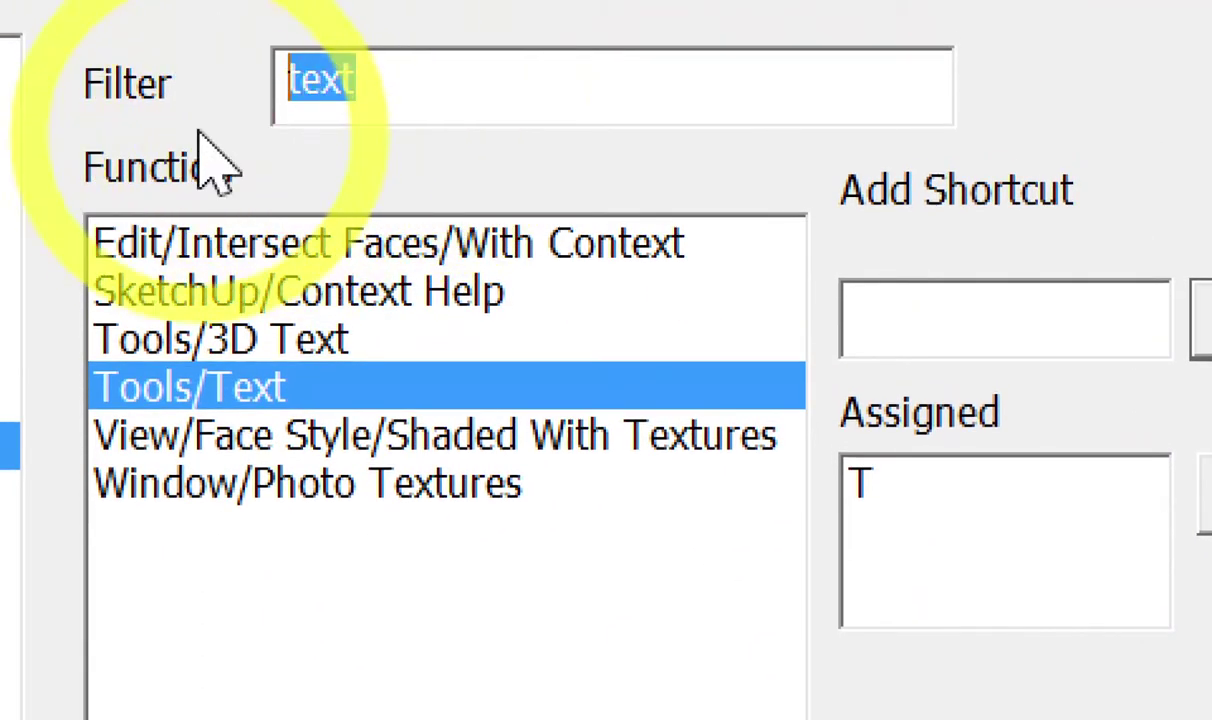
text(dim)
click(222, 262)
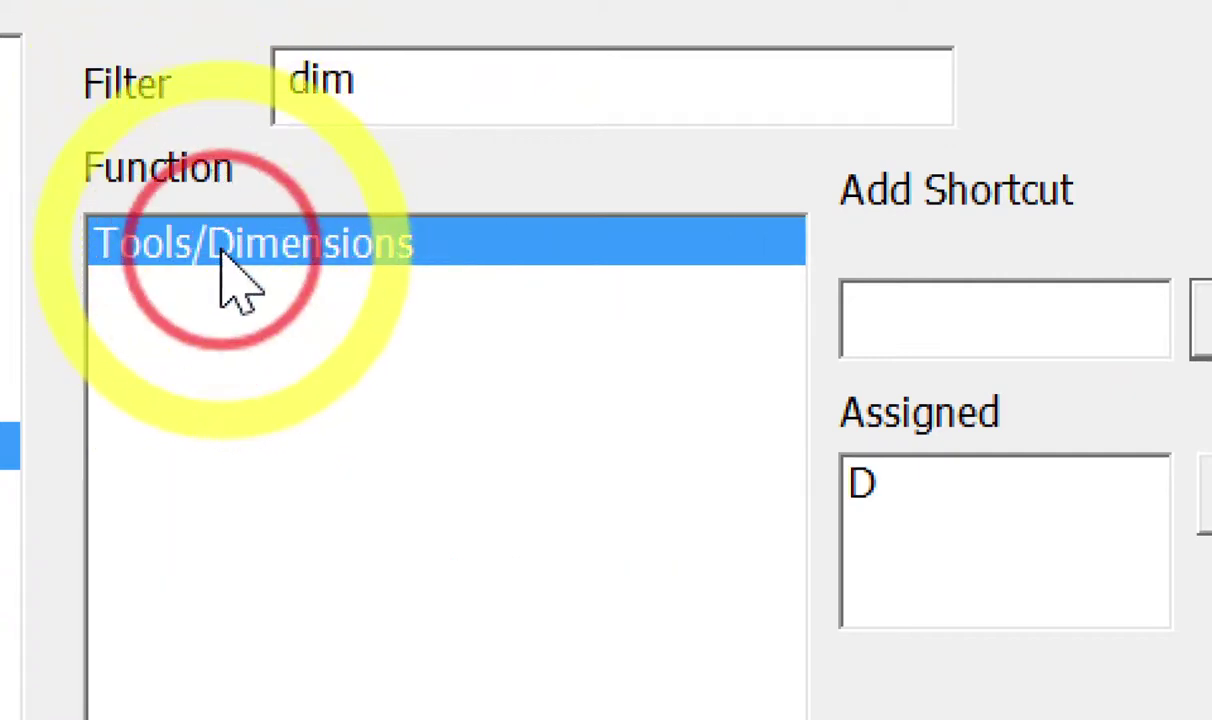
click(952, 482)
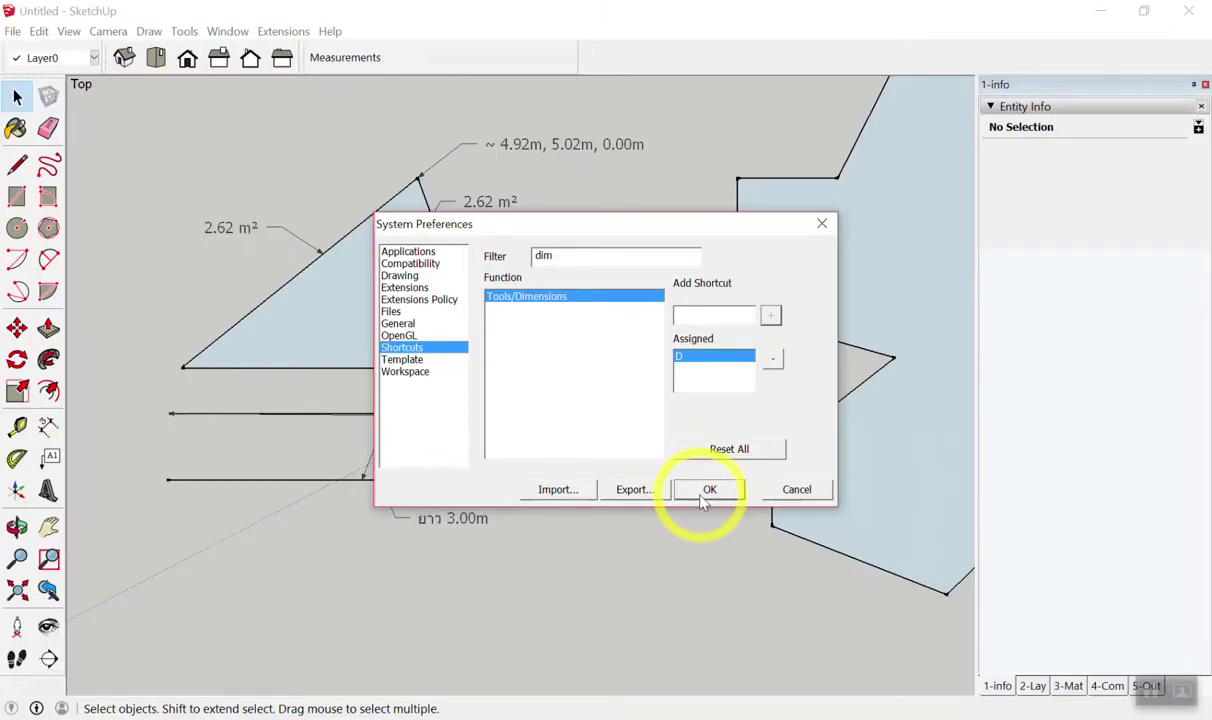
click(704, 498)
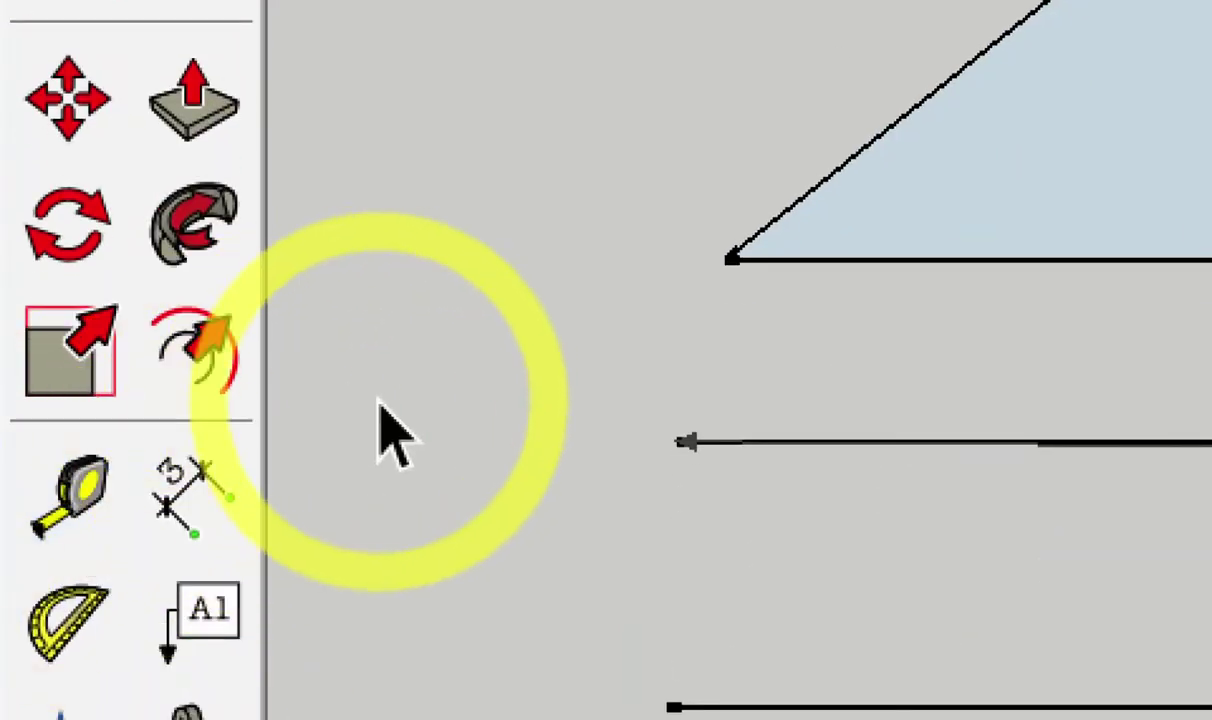
key(t)
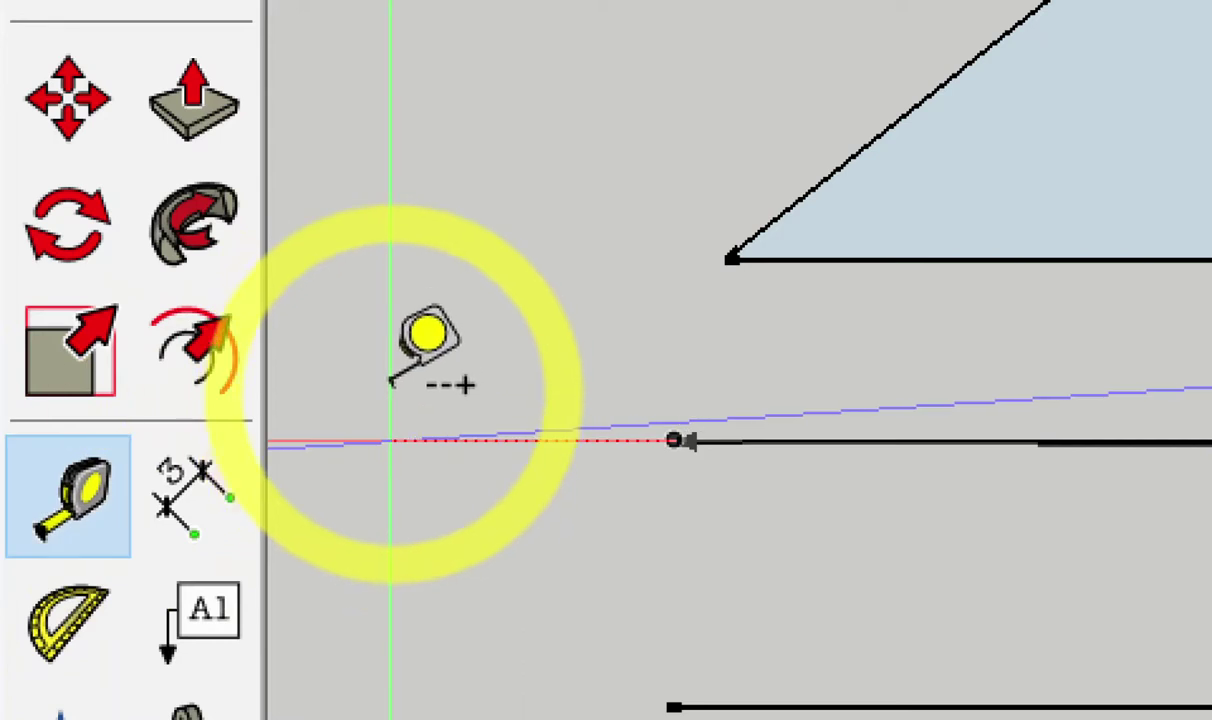
key(space)
key(shift+t)
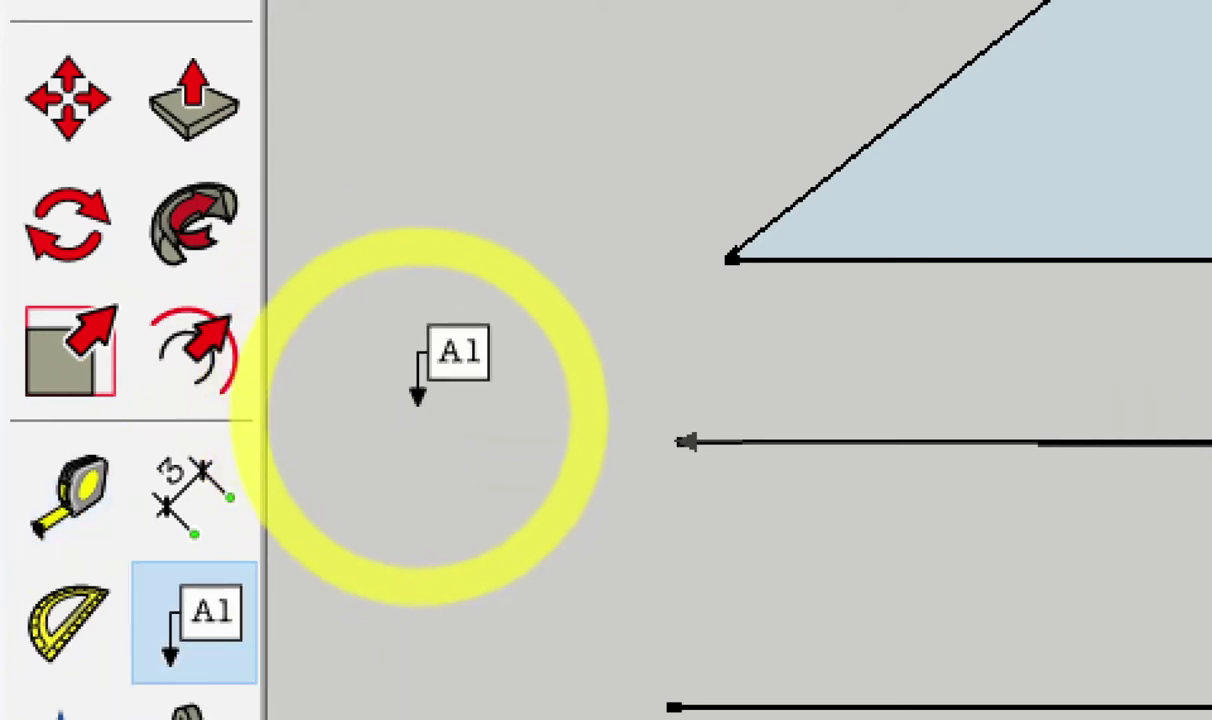
key(space)
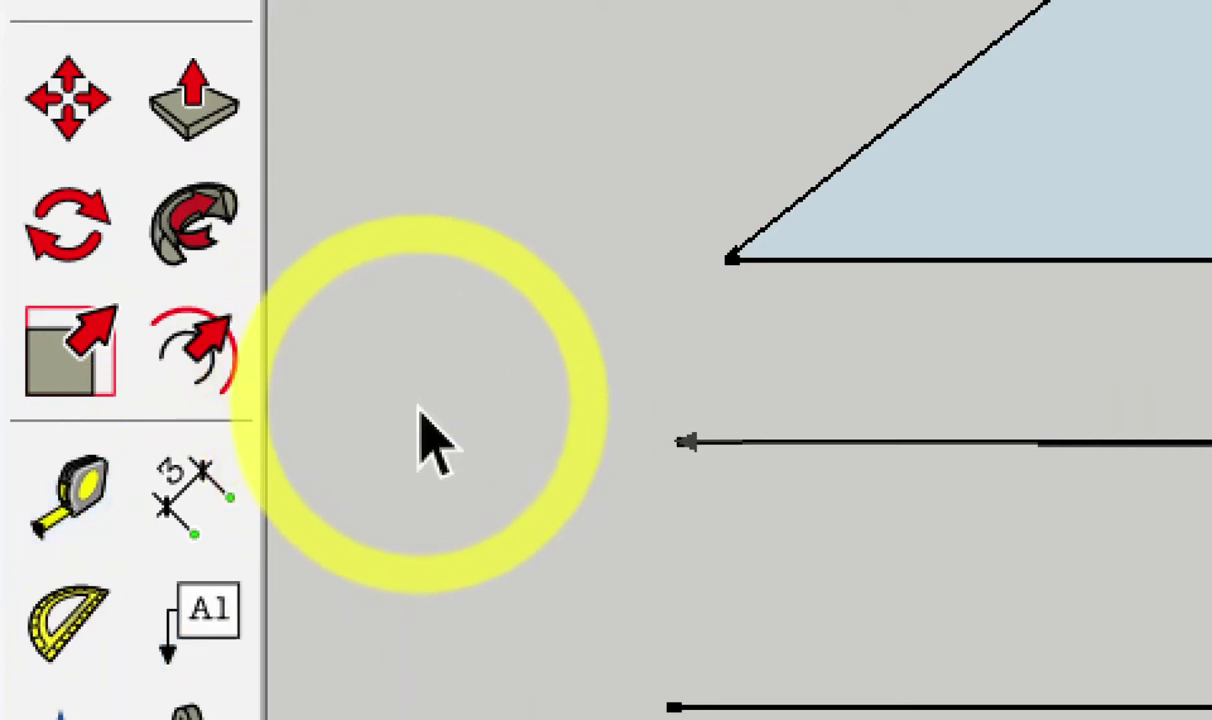
key(d)
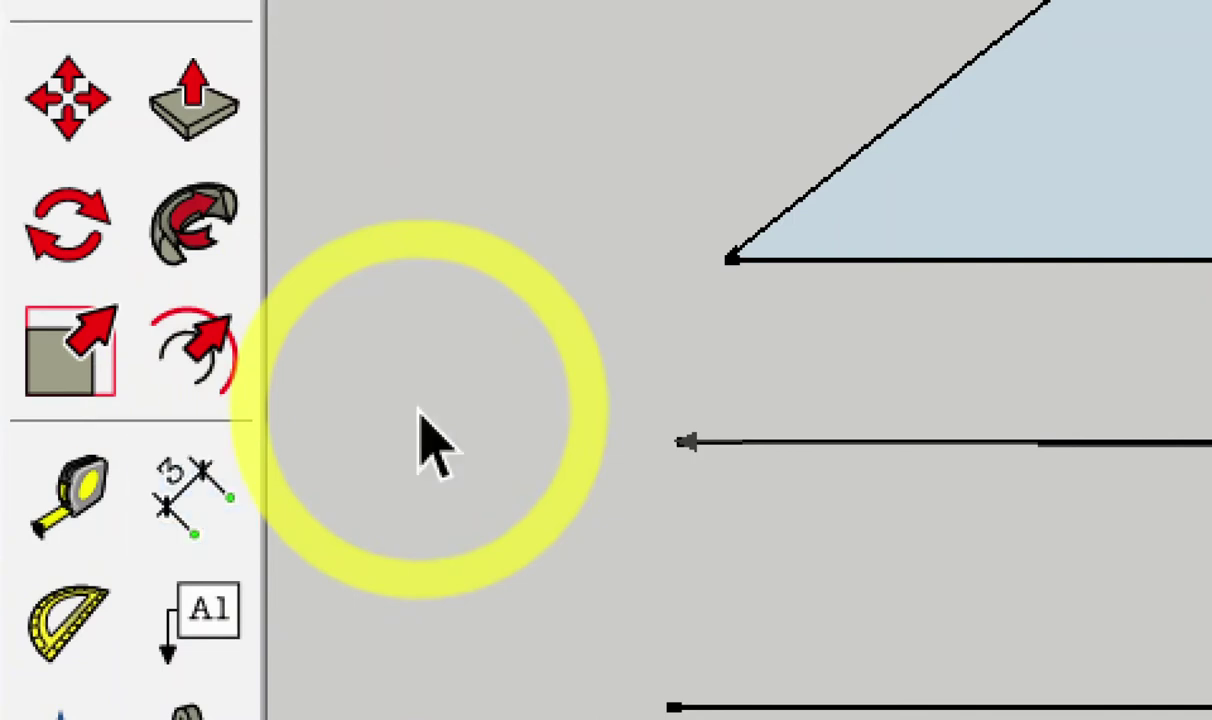
click(200, 640)
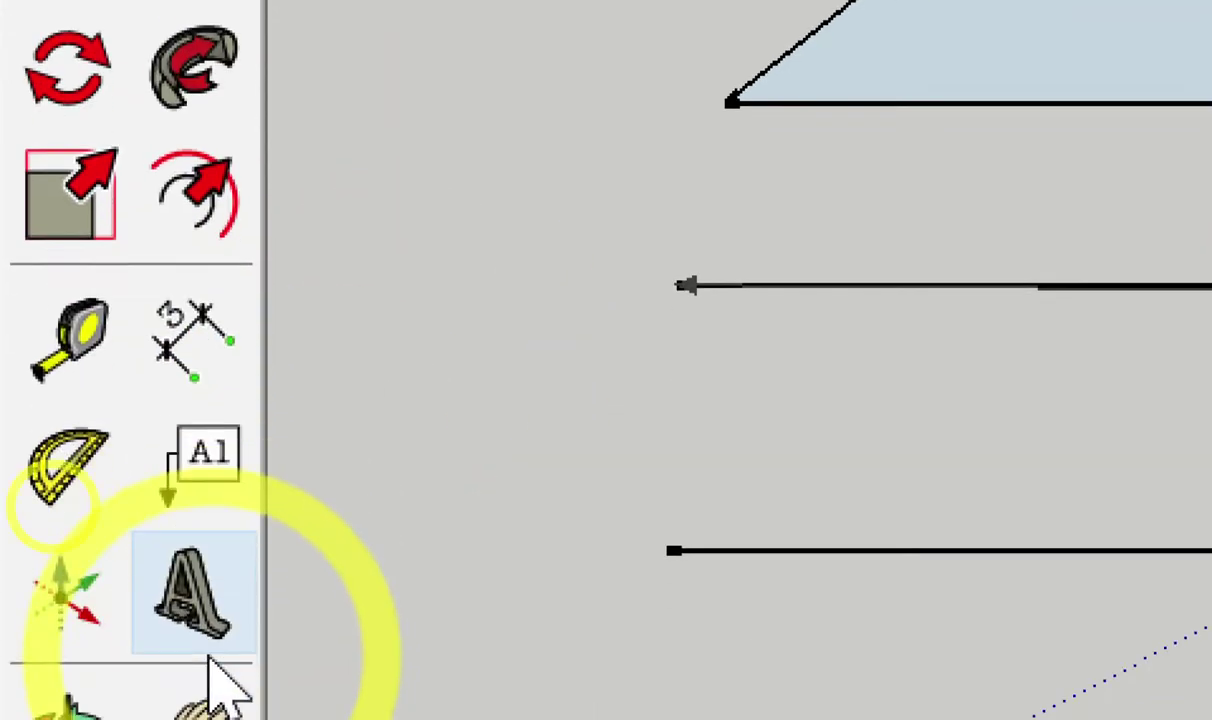
click(212, 365)
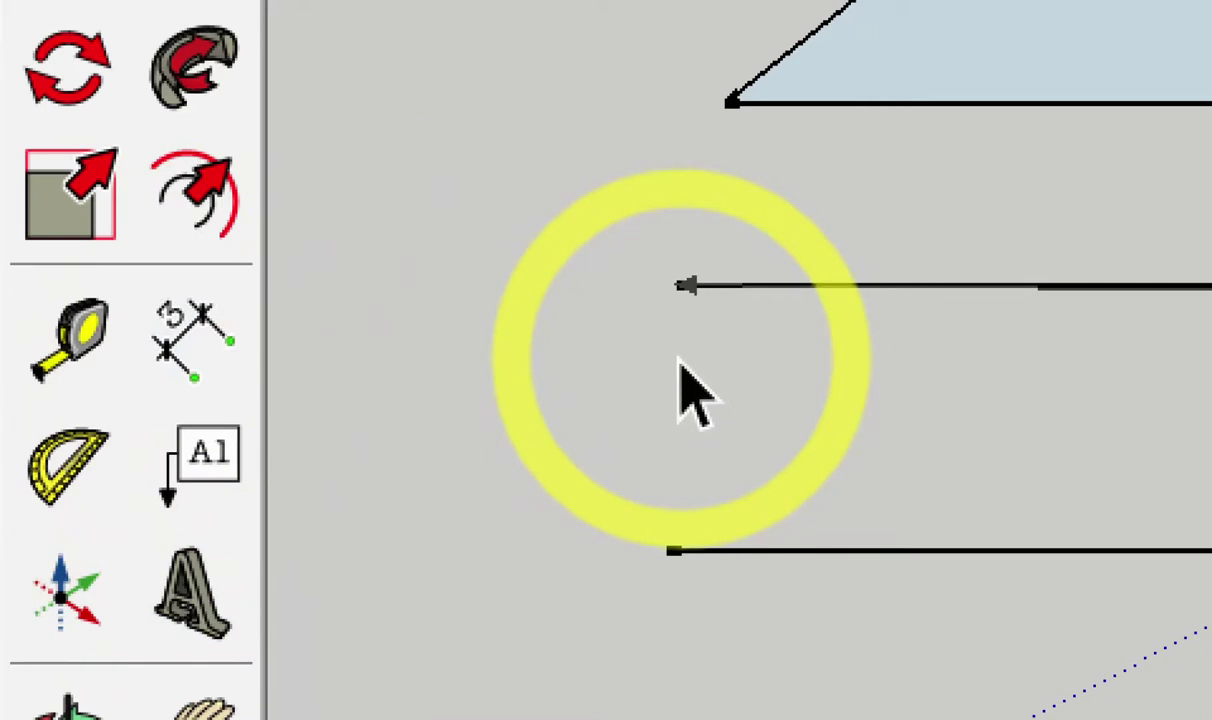
key(d)
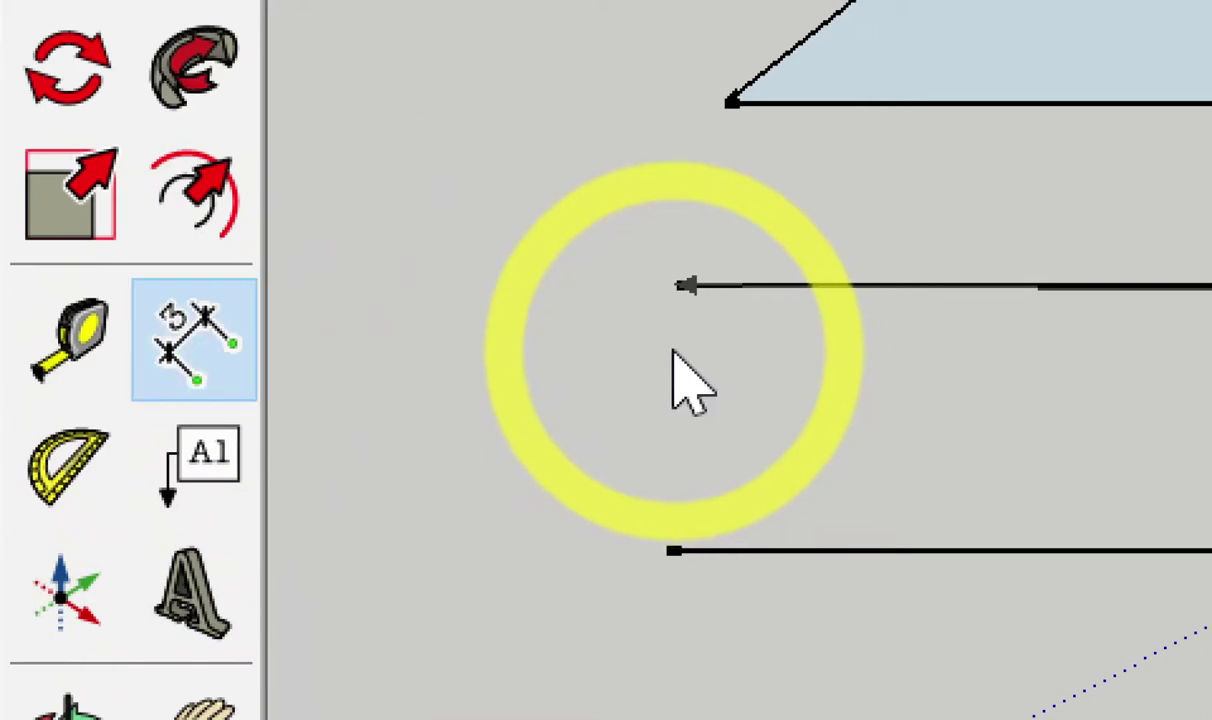
key(space)
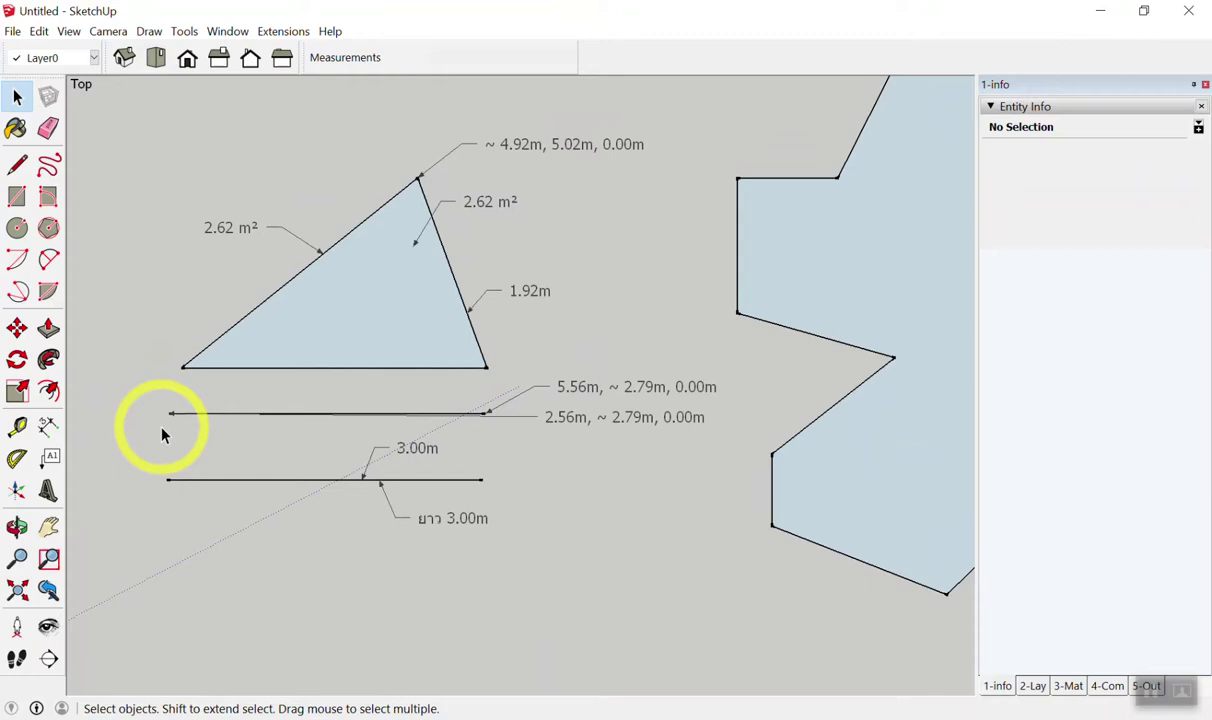
scroll(163, 435, down, 2)
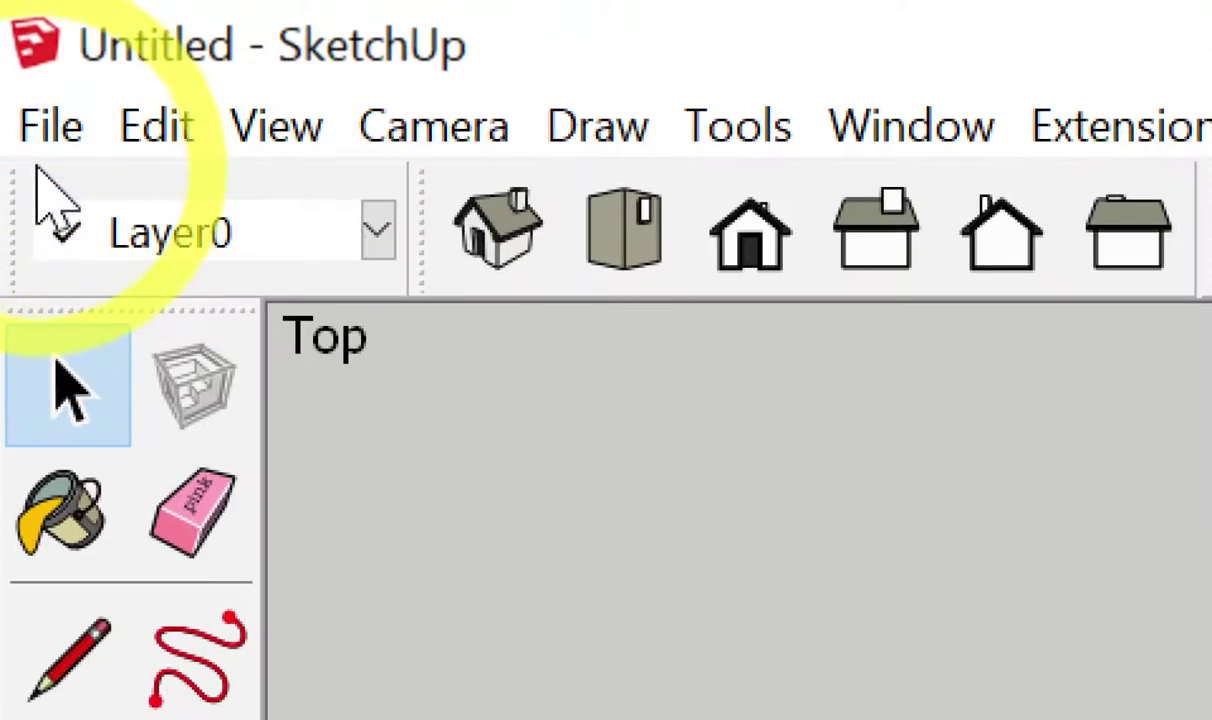
Start a new model from the File menu, discarding the old drawing without saving.
click(46, 128)
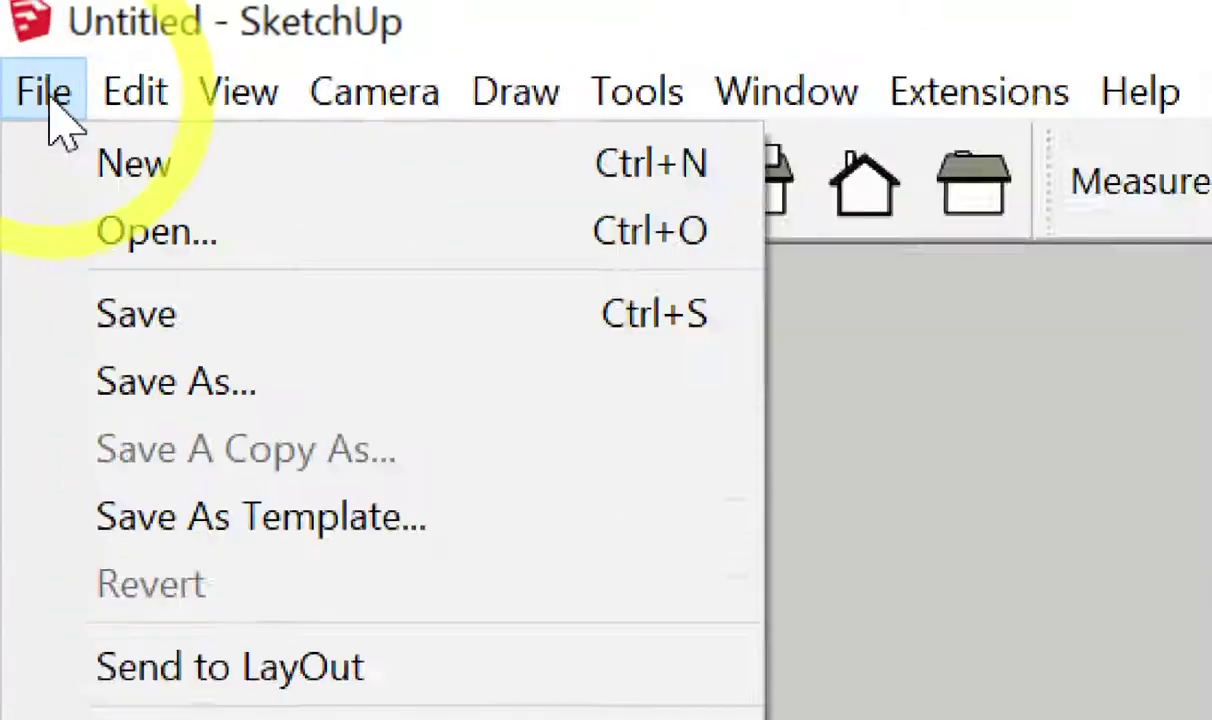
click(86, 196)
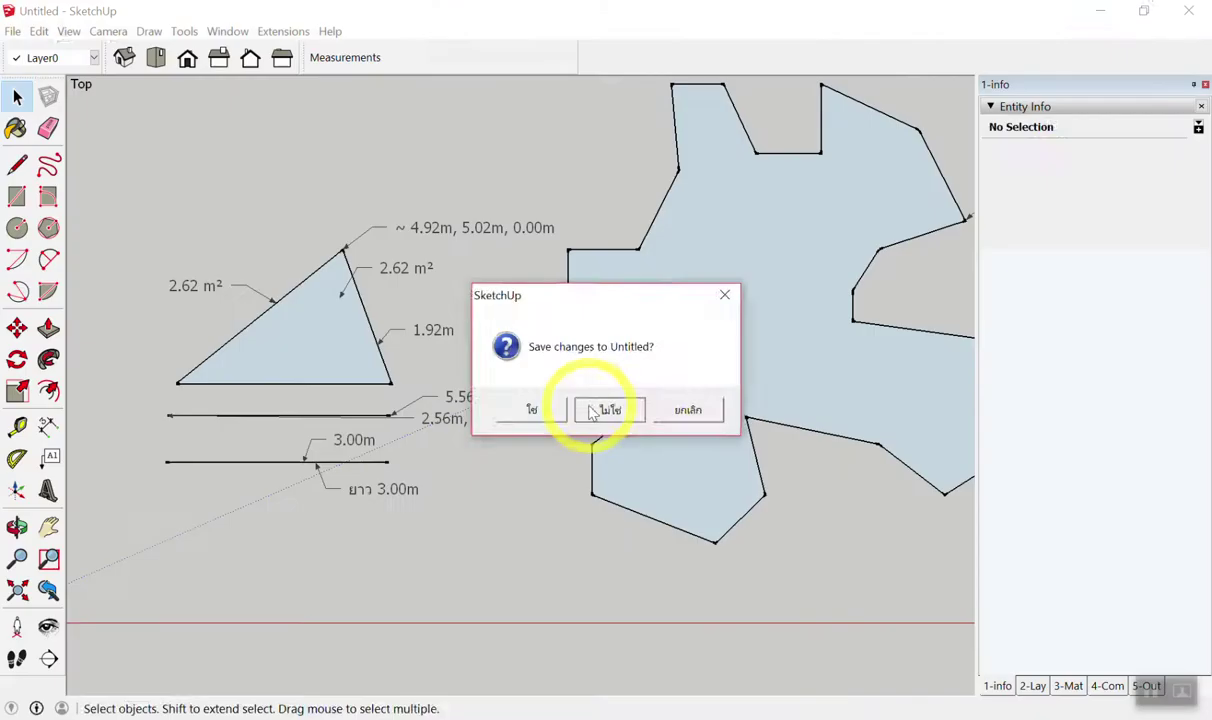
click(592, 412)
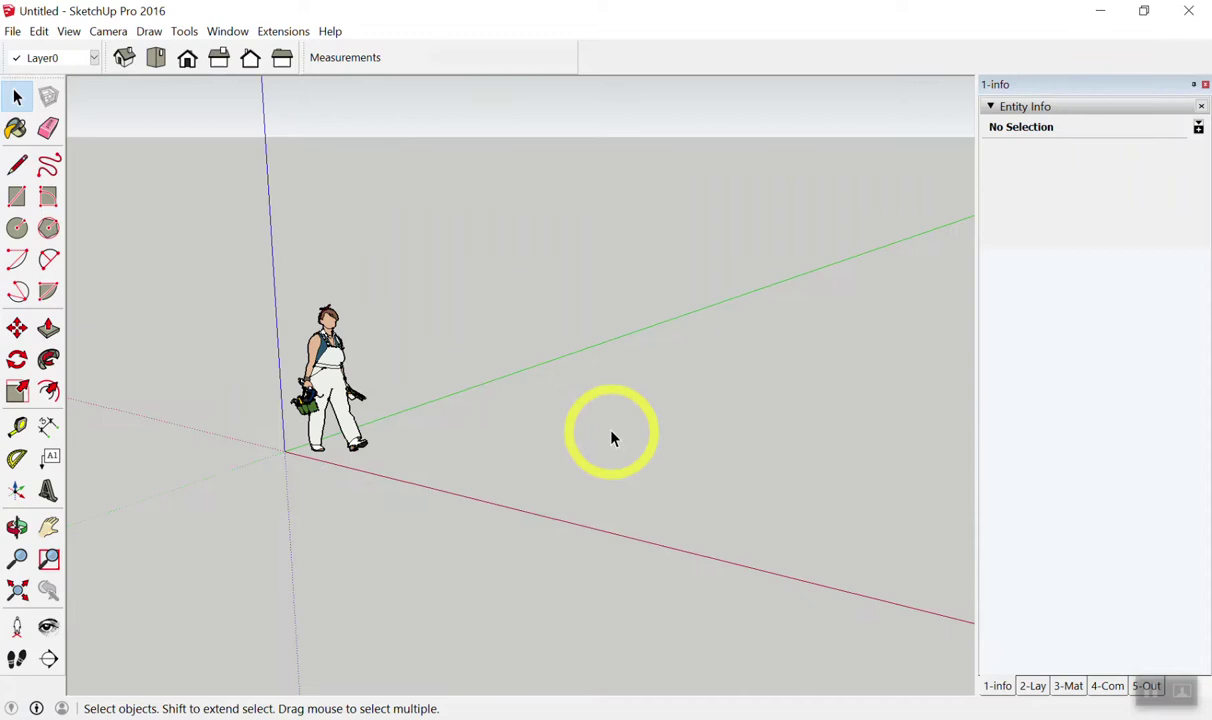
scroll(560, 400, down, 2)
mouse_move(466, 363)
middle_down()
mouse_move(563, 333)
mouse_move(387, 295)
mouse_move(262, 293)
mouse_move(405, 418)
middle_up()
scroll(405, 418, up, 2)
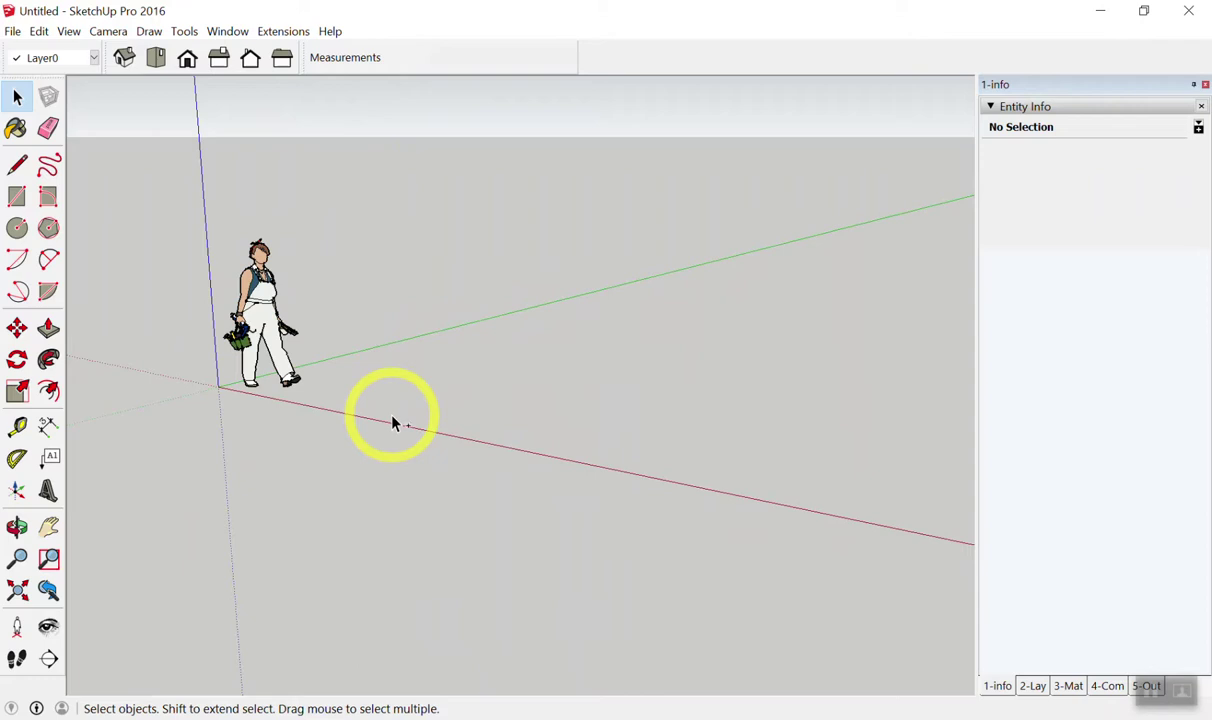
mouse_move(512, 478)
mouse_down()
mouse_move(614, 432)
mouse_move(586, 478)
mouse_up()
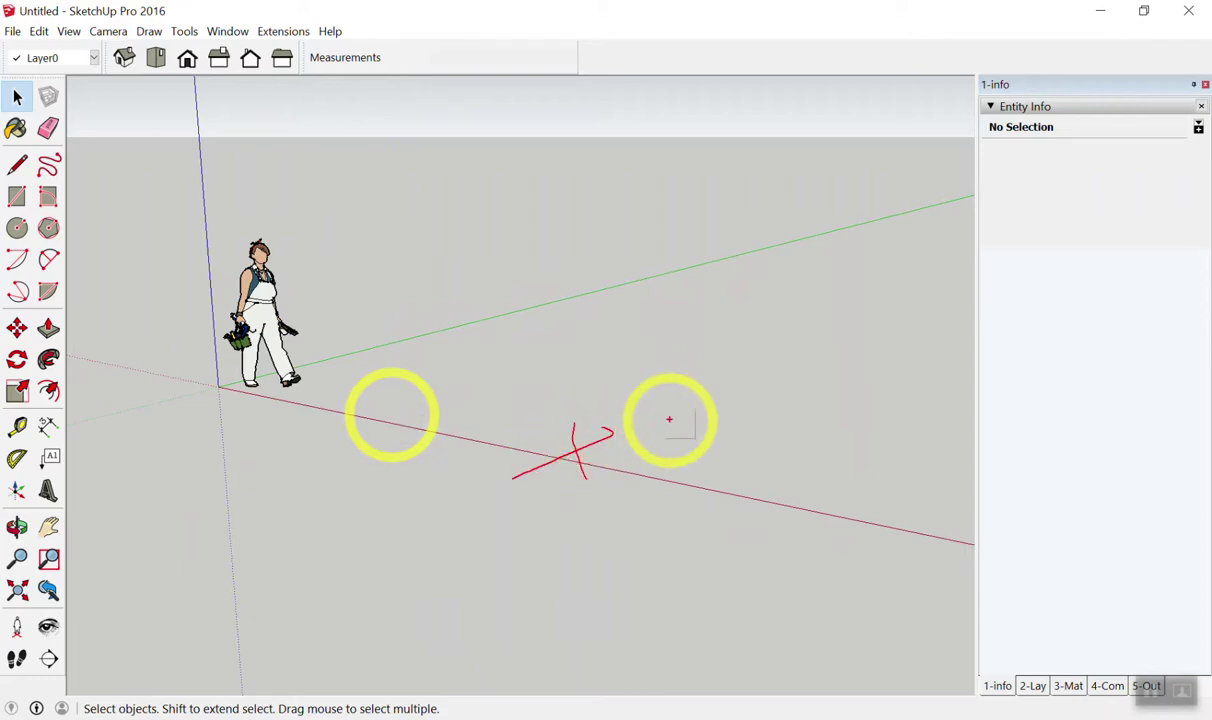
drag(628, 256, 712, 266)
drag(218, 180, 332, 197)
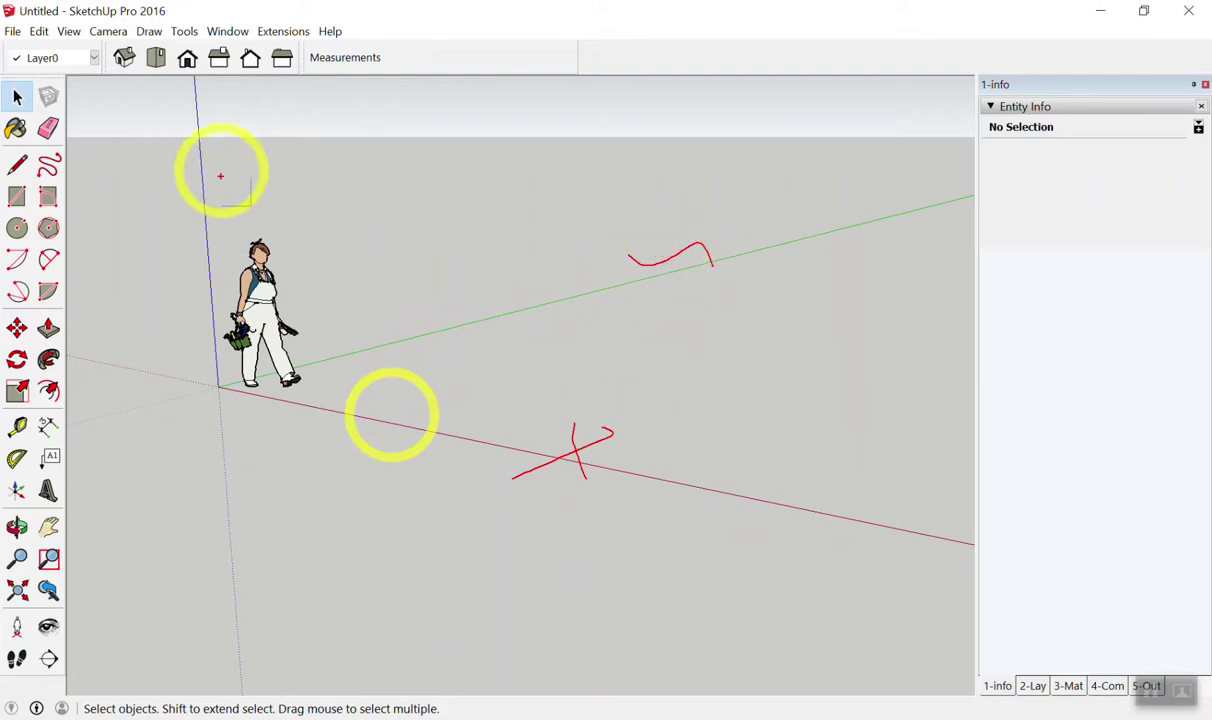
mouse_move(218, 383)
mouse_down()
mouse_move(606, 295)
mouse_move(1004, 406)
mouse_move(863, 509)
mouse_move(290, 385)
mouse_up()
drag(334, 495, 418, 492)
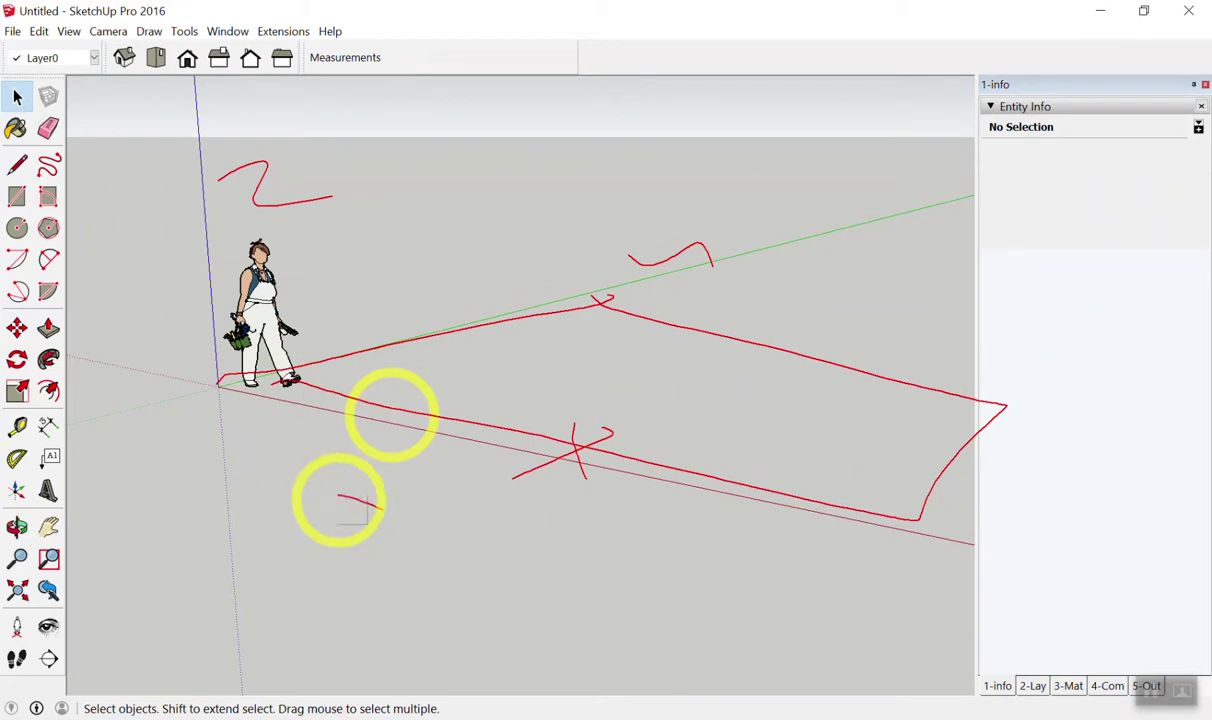
mouse_move(846, 292)
mouse_down()
mouse_move(622, 319)
mouse_move(659, 386)
mouse_up()
mouse_move(415, 573)
mouse_down()
mouse_move(666, 421)
mouse_move(670, 458)
mouse_up()
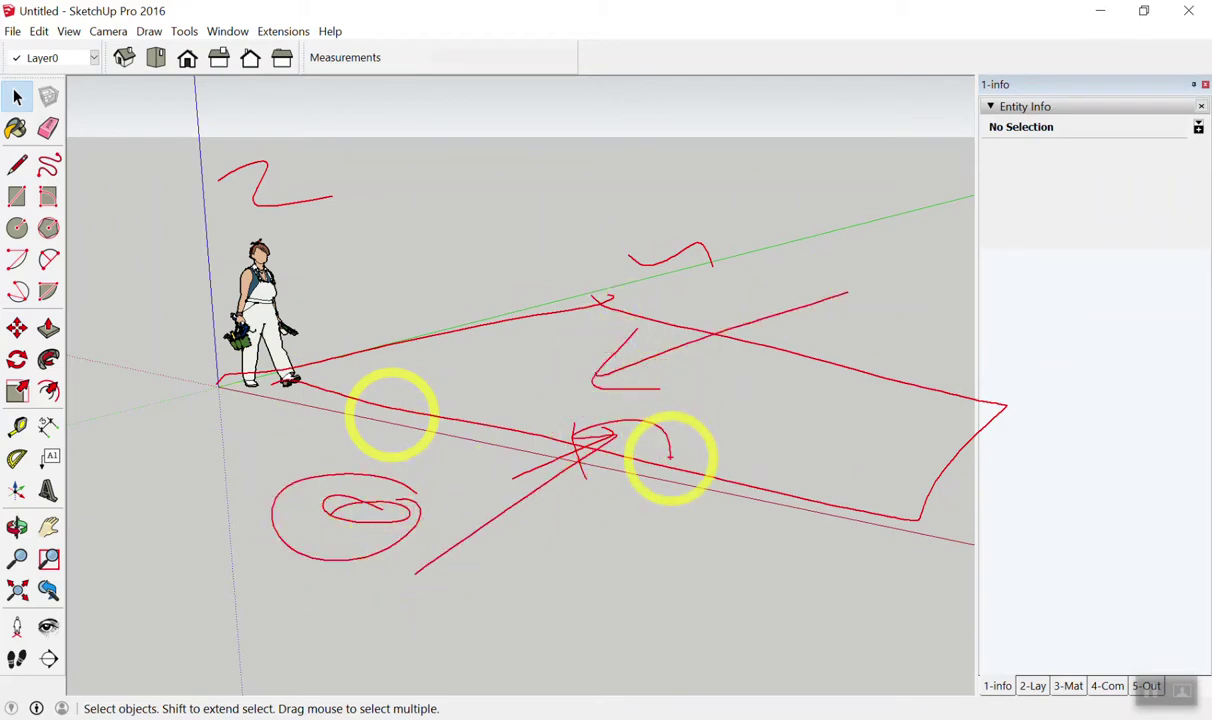
key(Escape)
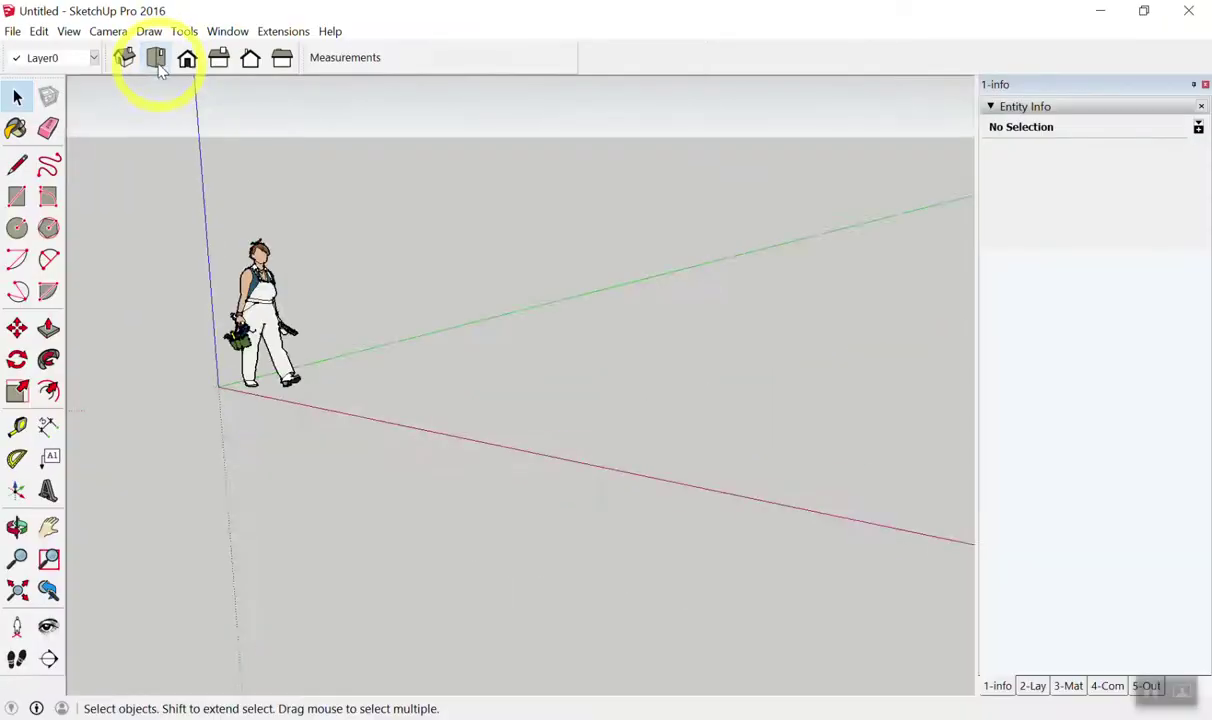
click(155, 60)
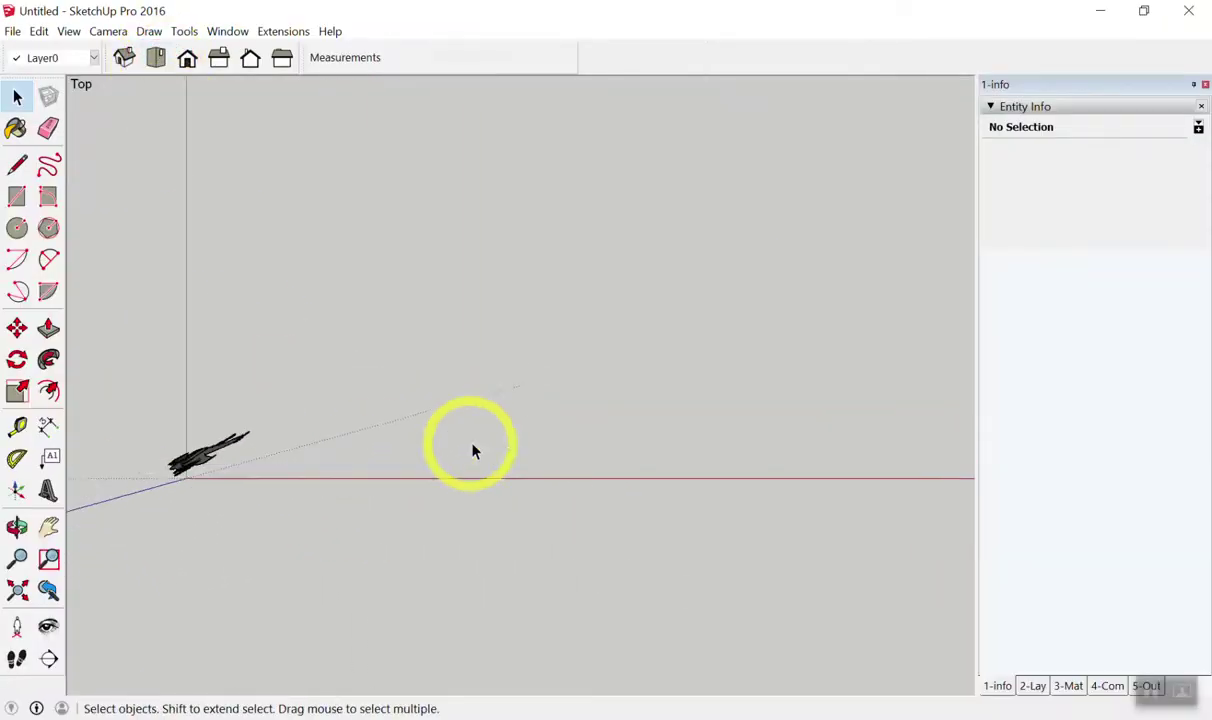
Draw a 4 m edge along red and a 3 m edge along green.
scroll(150, 432, up, 2)
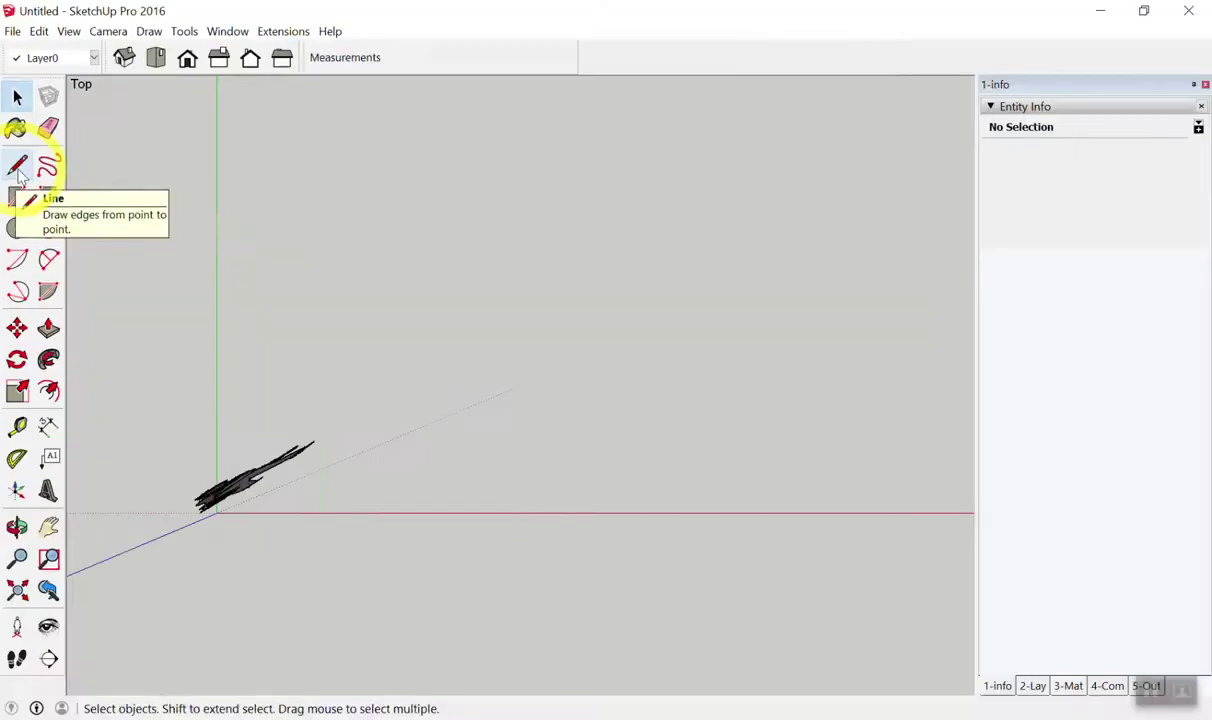
click(17, 165)
click(406, 345)
click(452, 252)
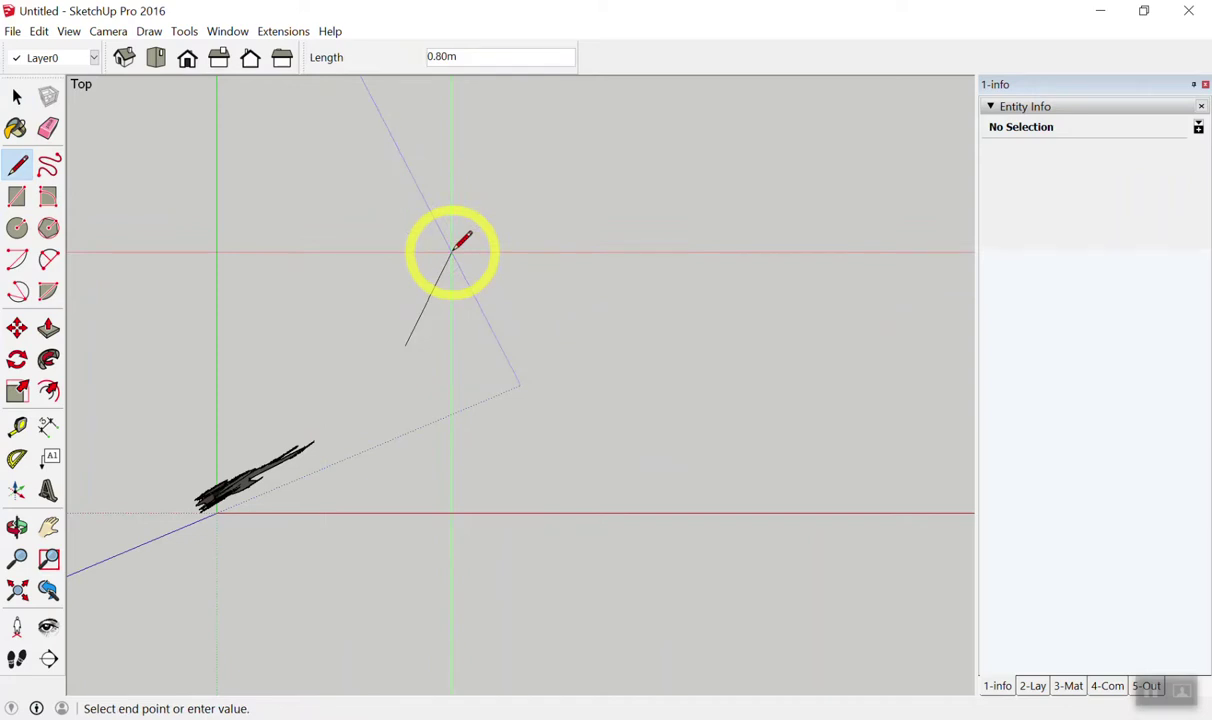
key(shift)
text(4)
key(Return)
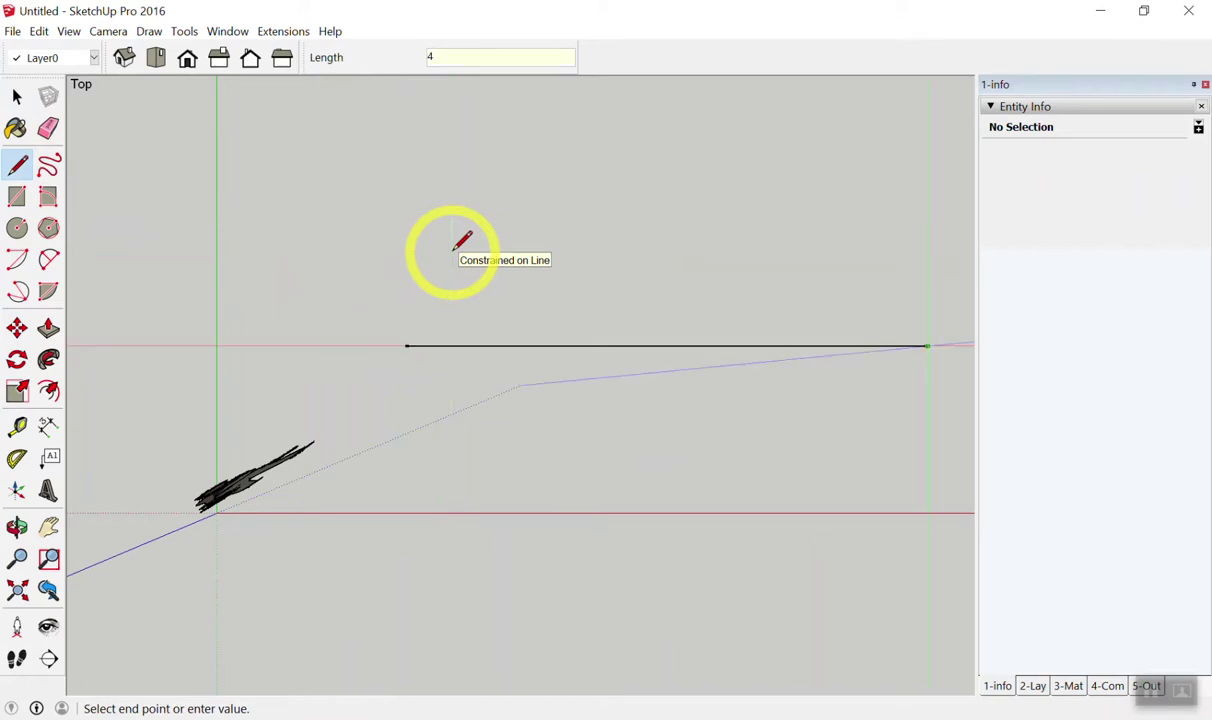
scroll(333, 455, down, 2)
scroll(373, 495, down, 2)
scroll(331, 470, up, 3)
scroll(330, 480, up, 2)
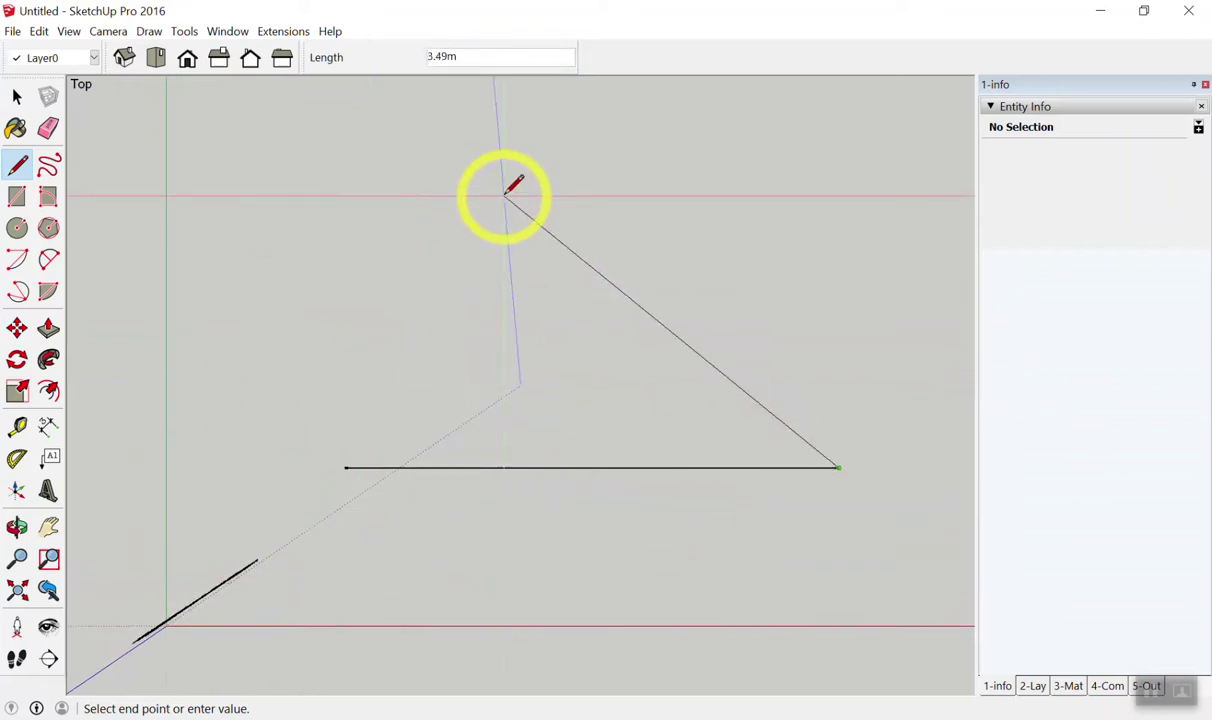
key(Left)
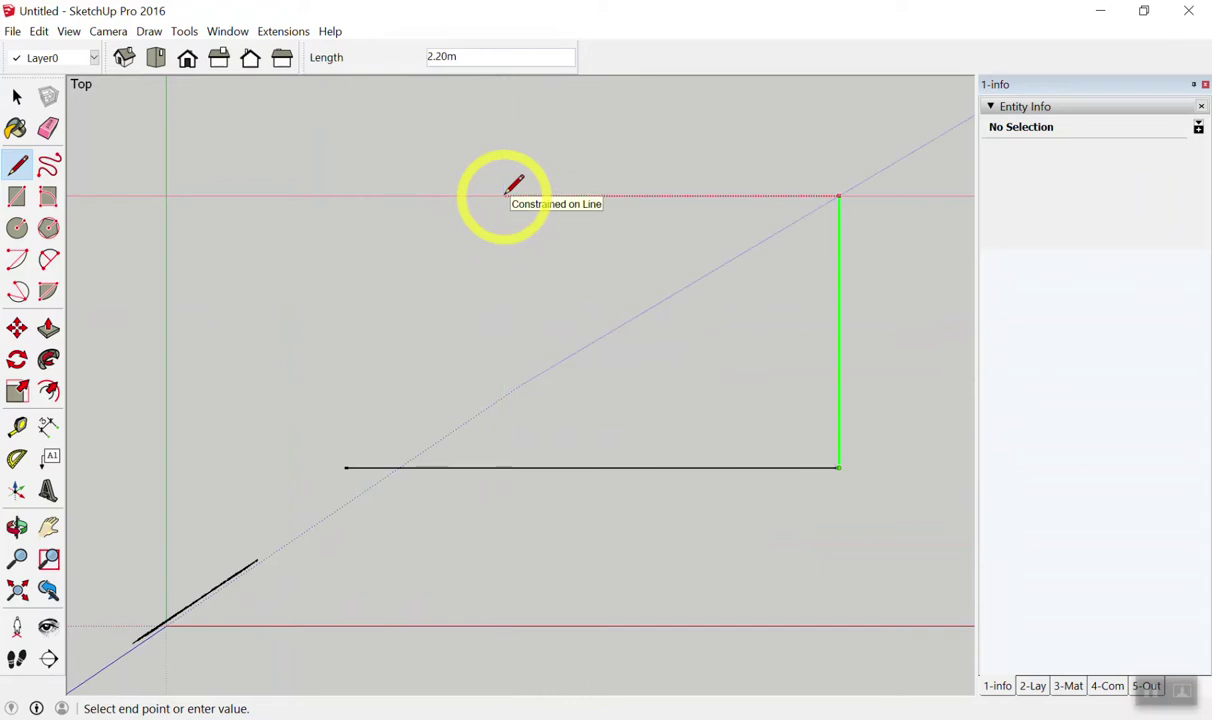
text(3)
key(Return)
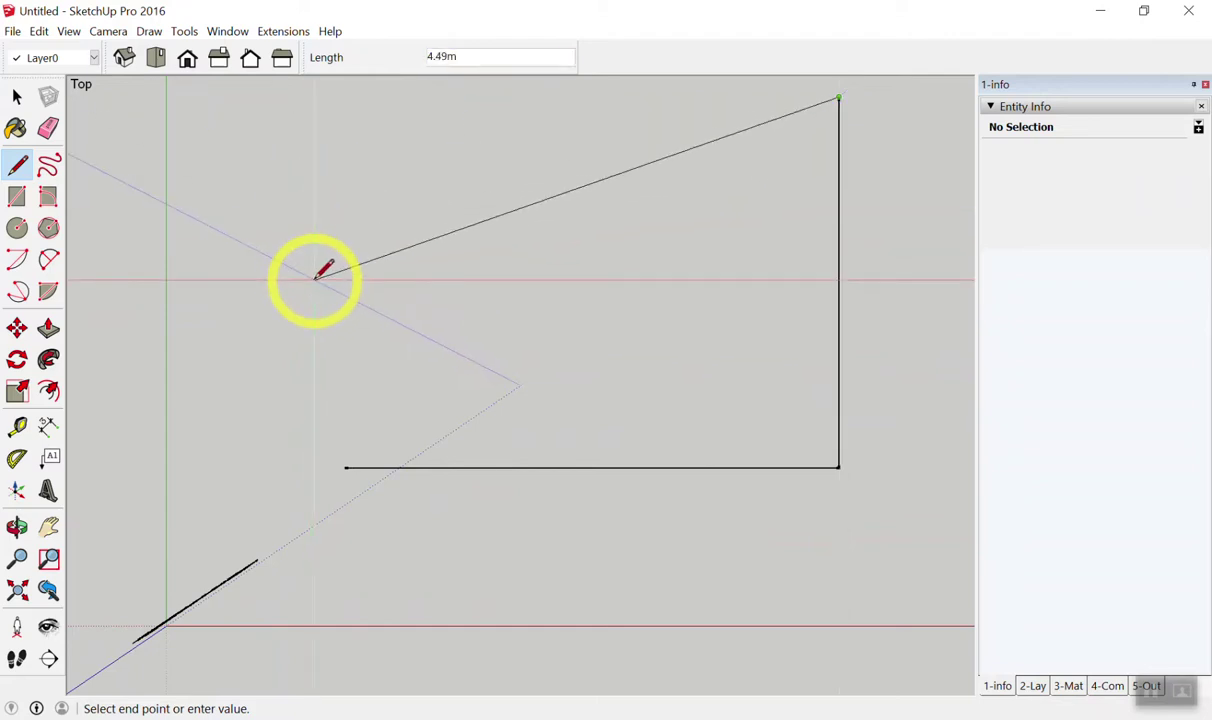
Add the remaining edges to close the 4 m by 3 m rectangle into a face.
scroll(340, 315, down, 2)
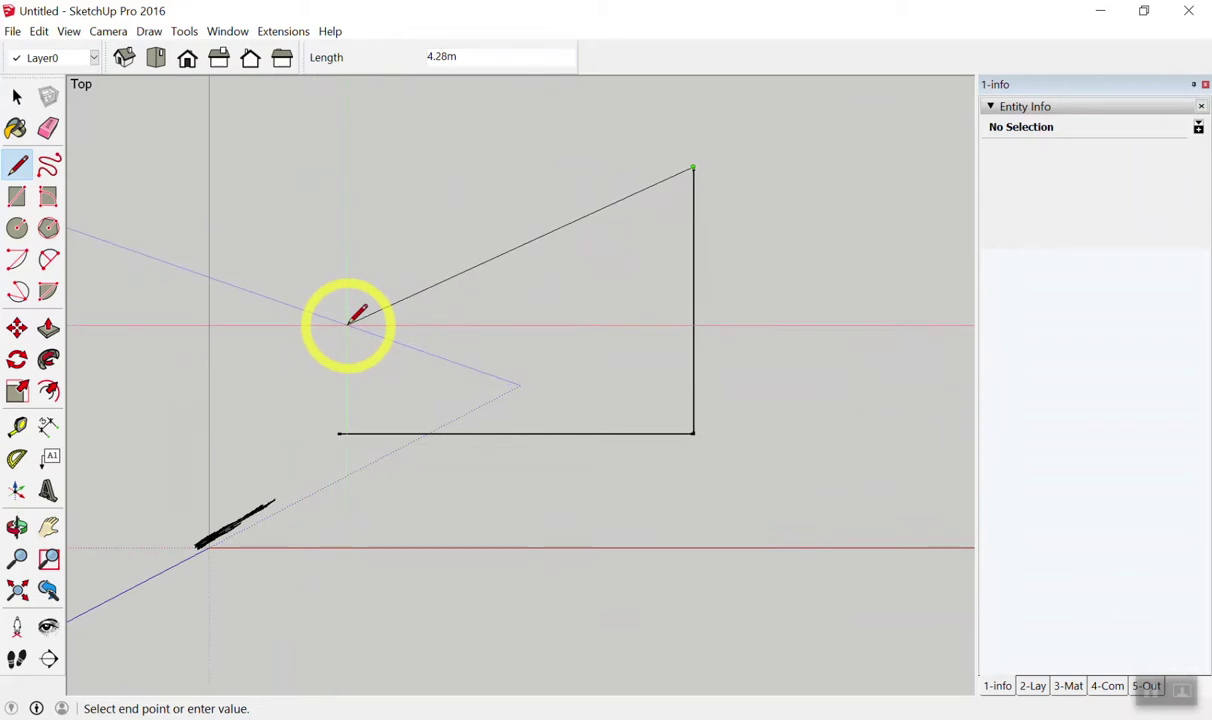
key(Right)
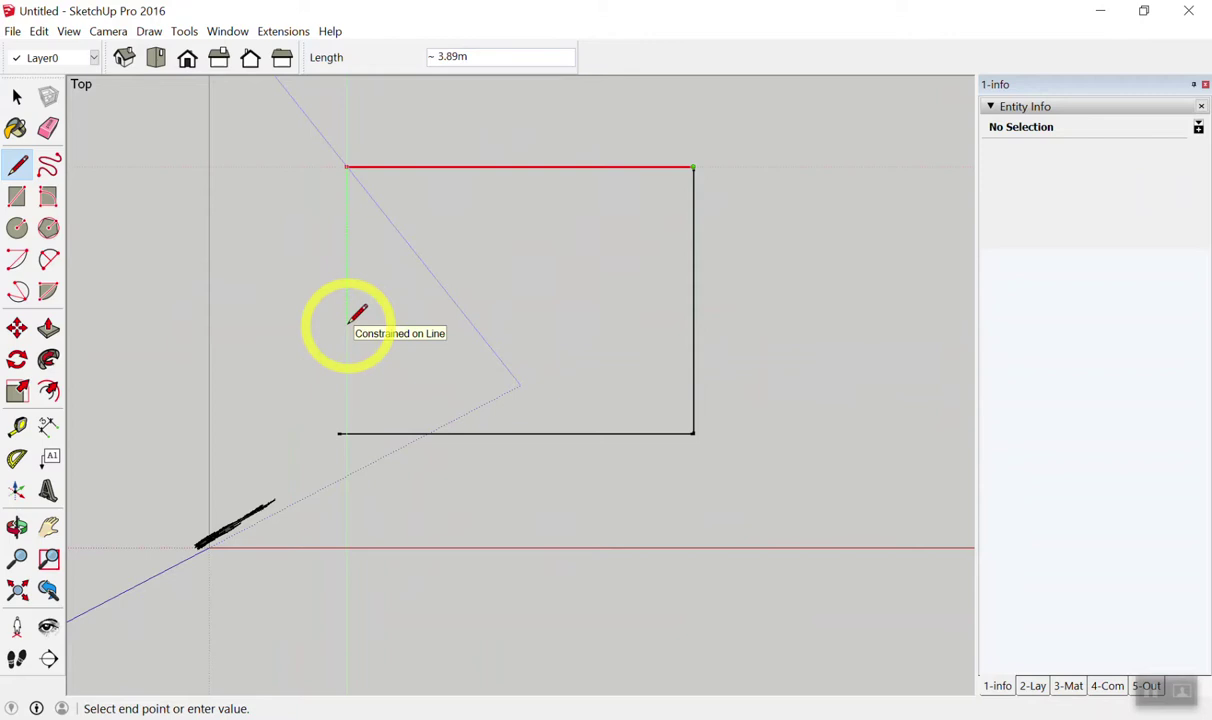
scroll(308, 277, up, 2)
scroll(360, 487, down, 1)
scroll(365, 495, down, 1)
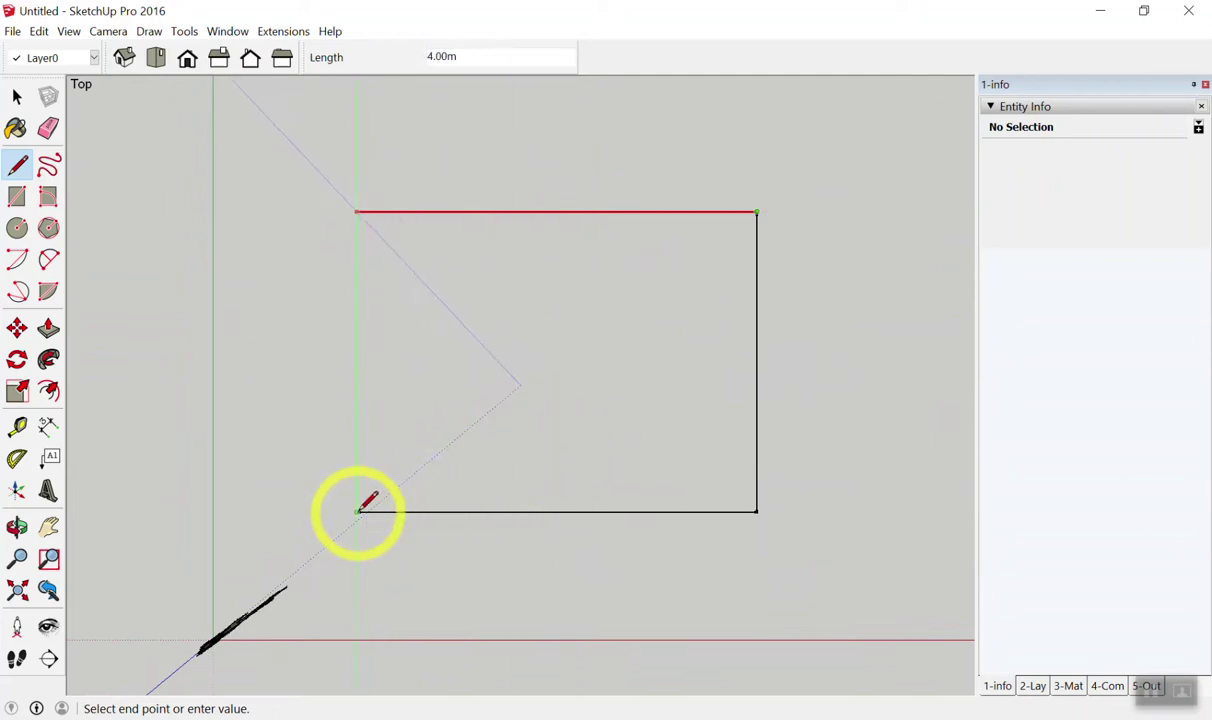
click(358, 510)
click(357, 211)
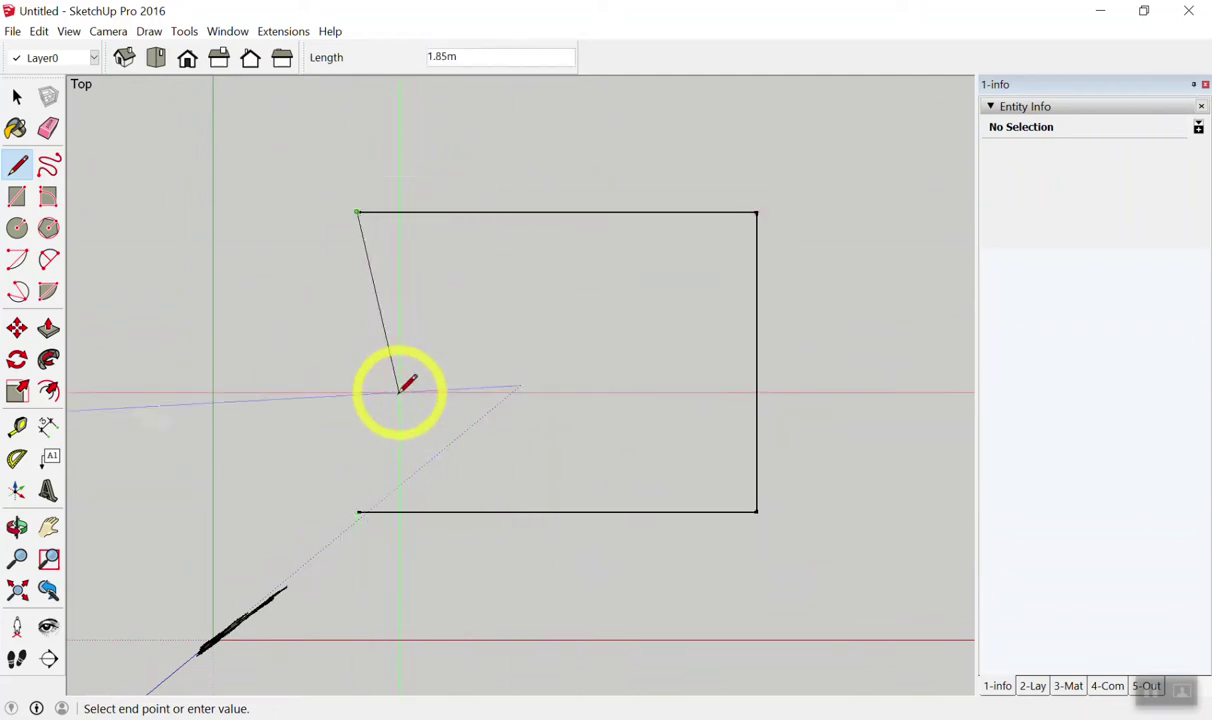
click(358, 510)
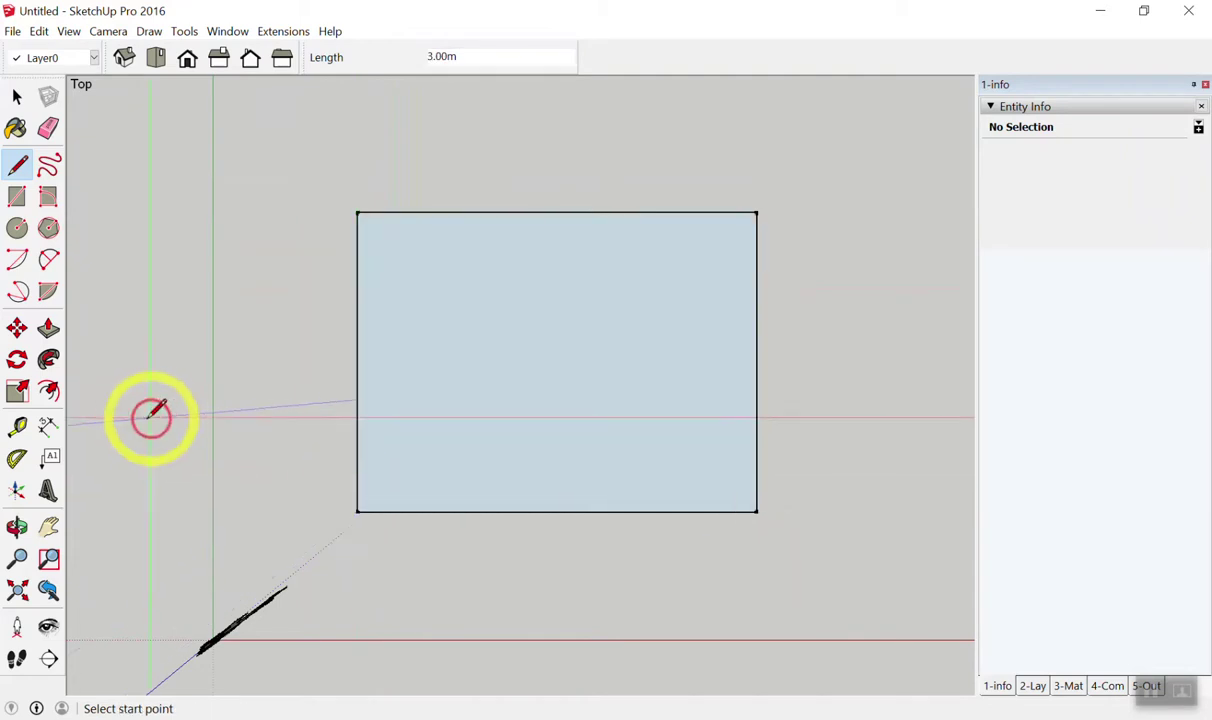
scroll(108, 405, down, 3)
scroll(203, 395, up, 1)
scroll(280, 550, up, 2)
scroll(449, 522, down, 2)
key(space)
drag(233, 282, 488, 540)
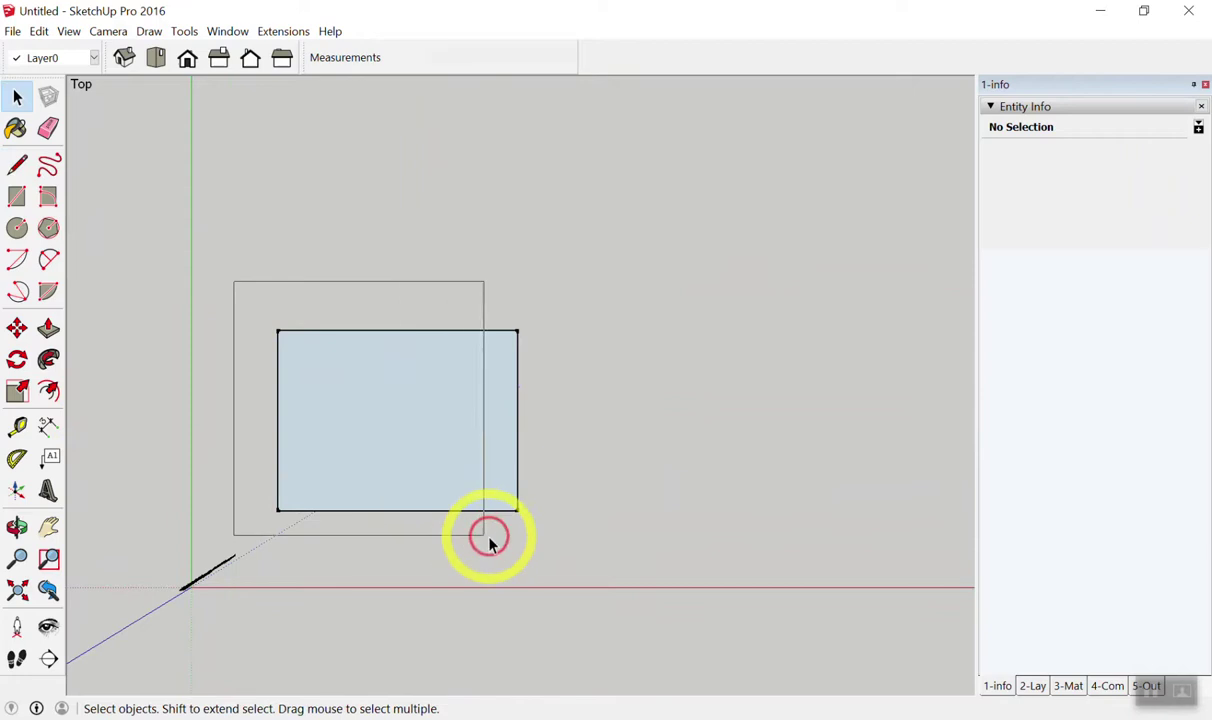
Draw a 4 m edge along red above the first rectangle.
key(l)
scroll(249, 280, up, 1)
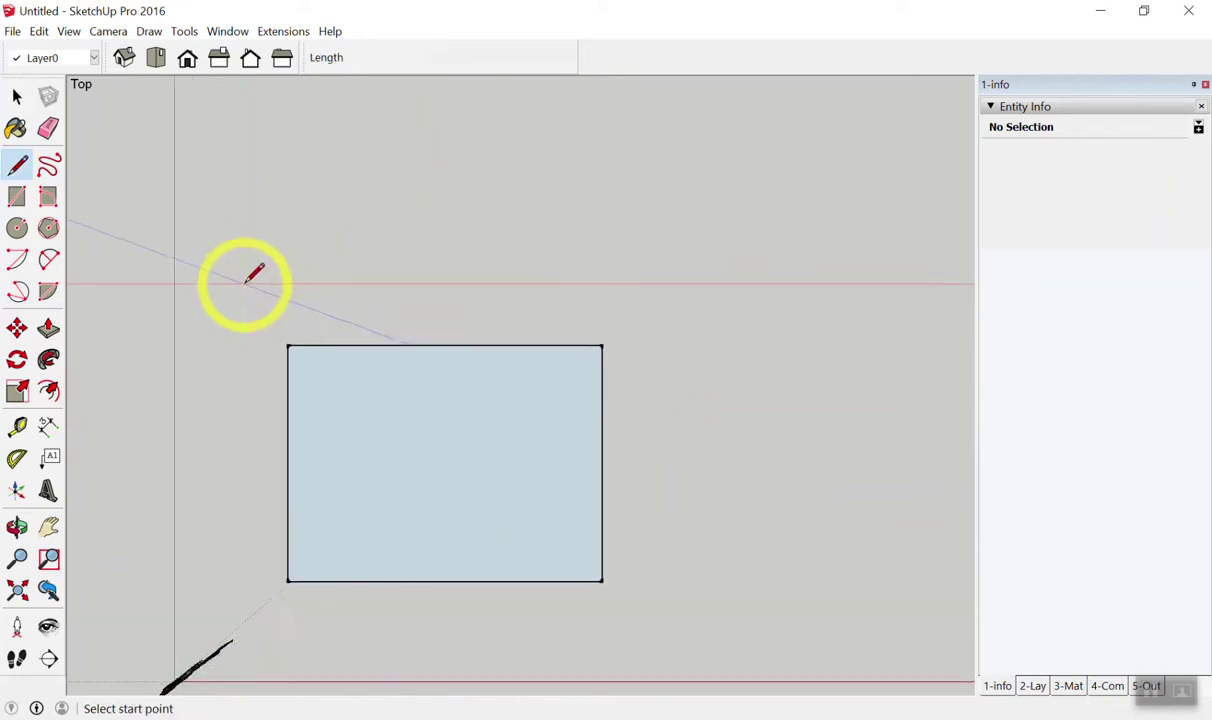
scroll(249, 280, up, 1)
click(292, 300)
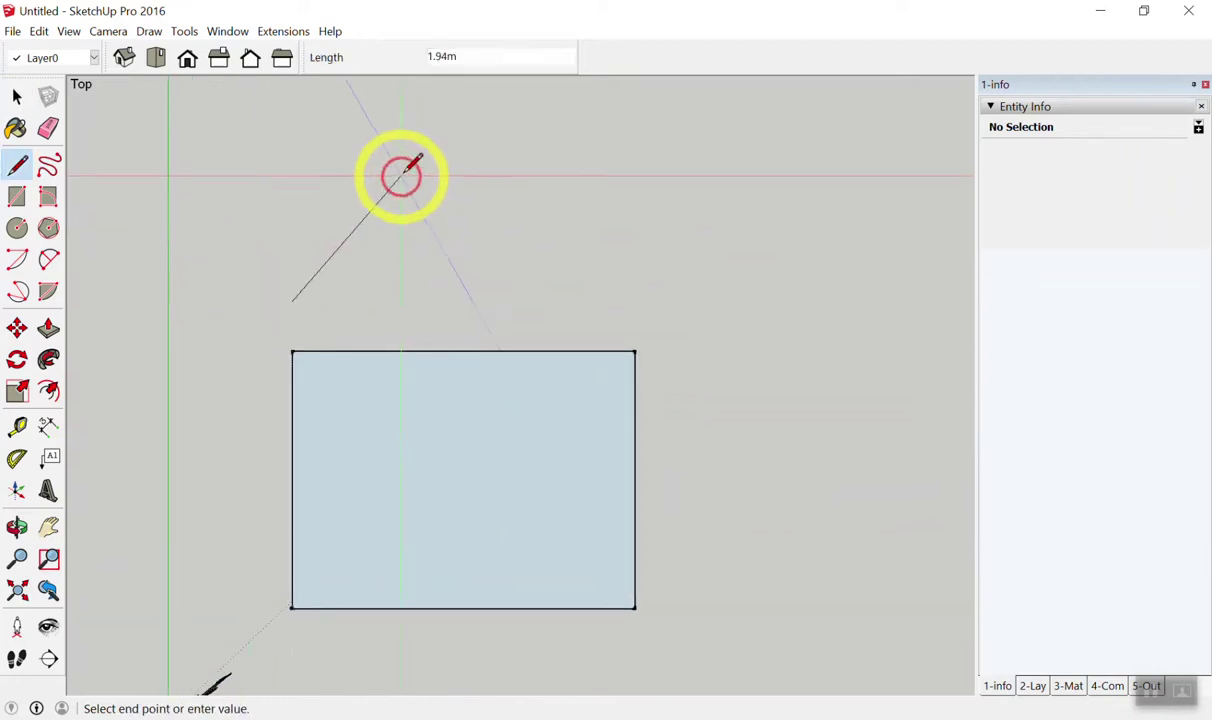
key(Right)
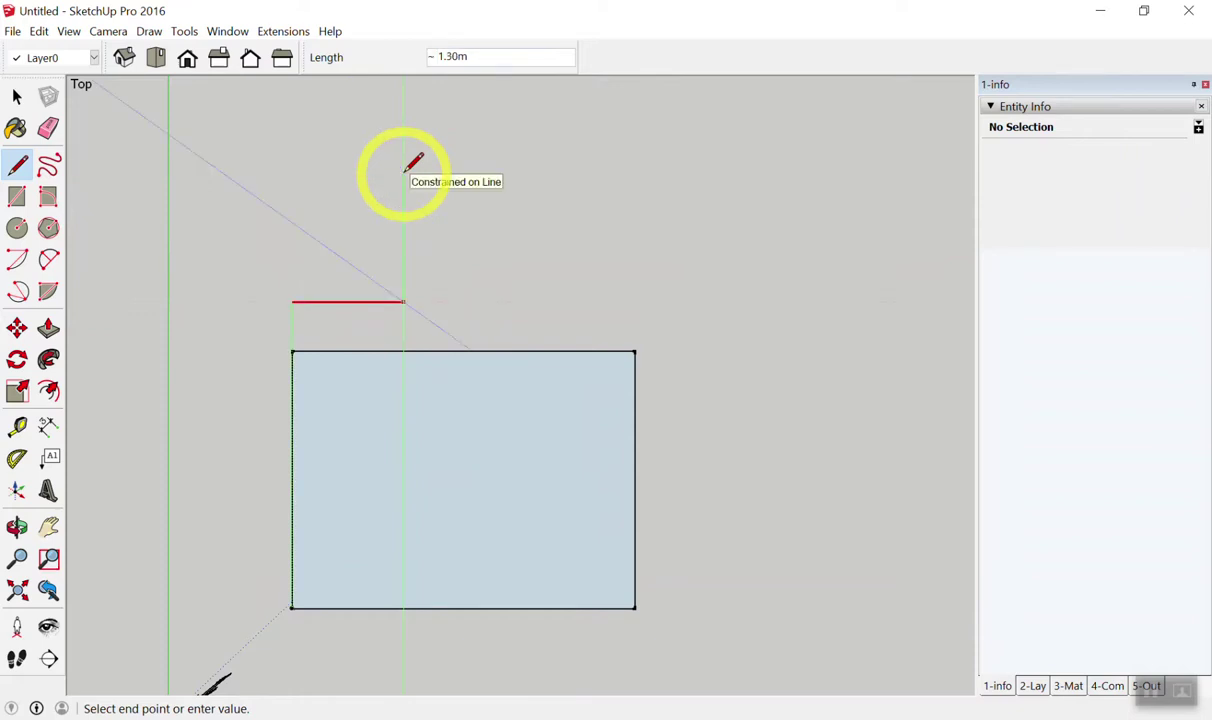
scroll(400, 170, down, 2)
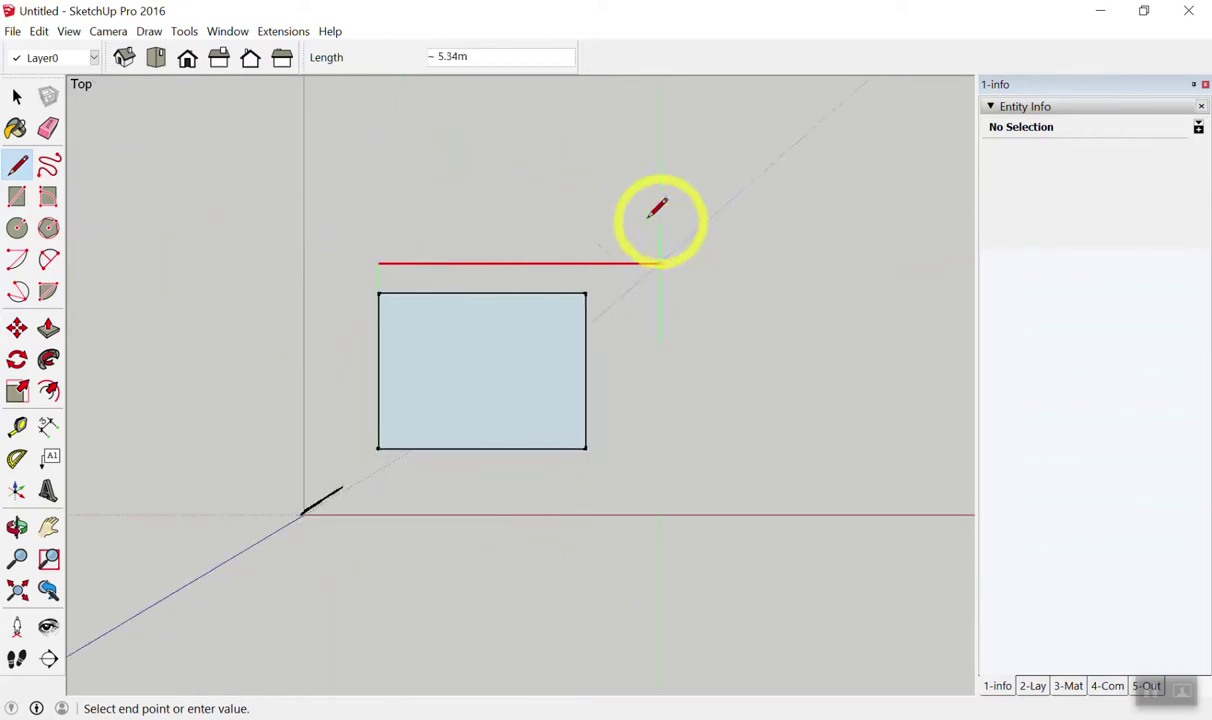
scroll(318, 206, up, 2)
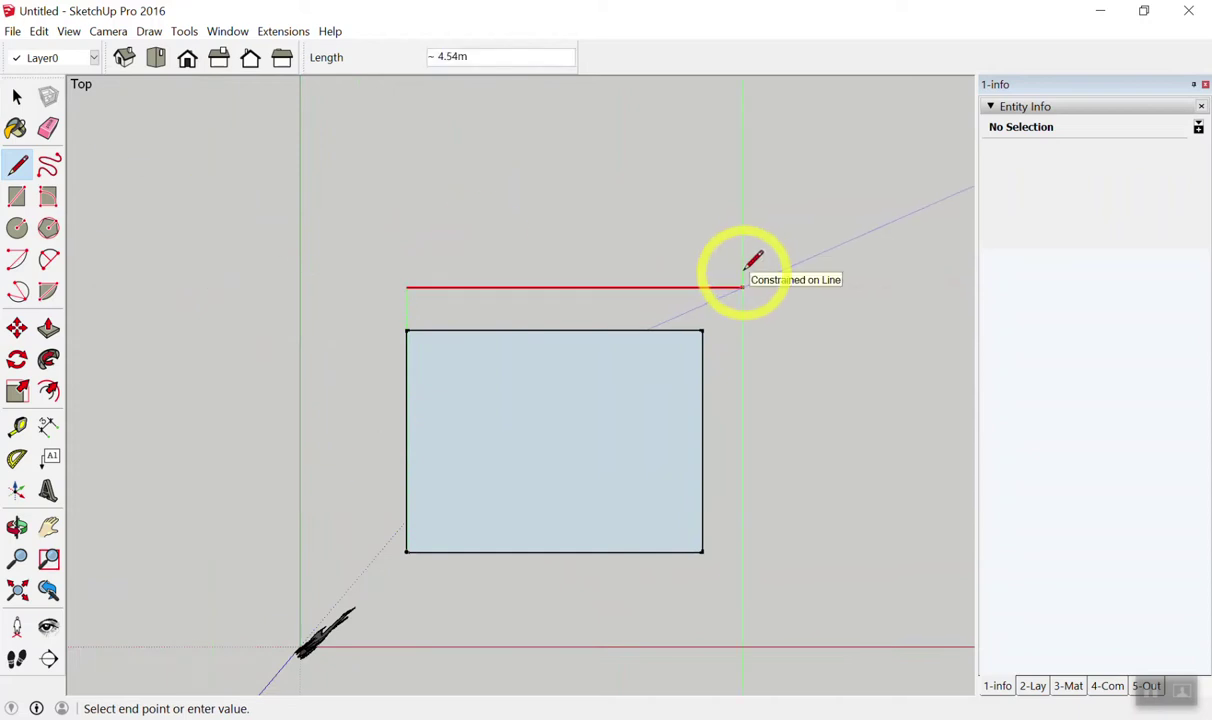
text(4)
key(Return)
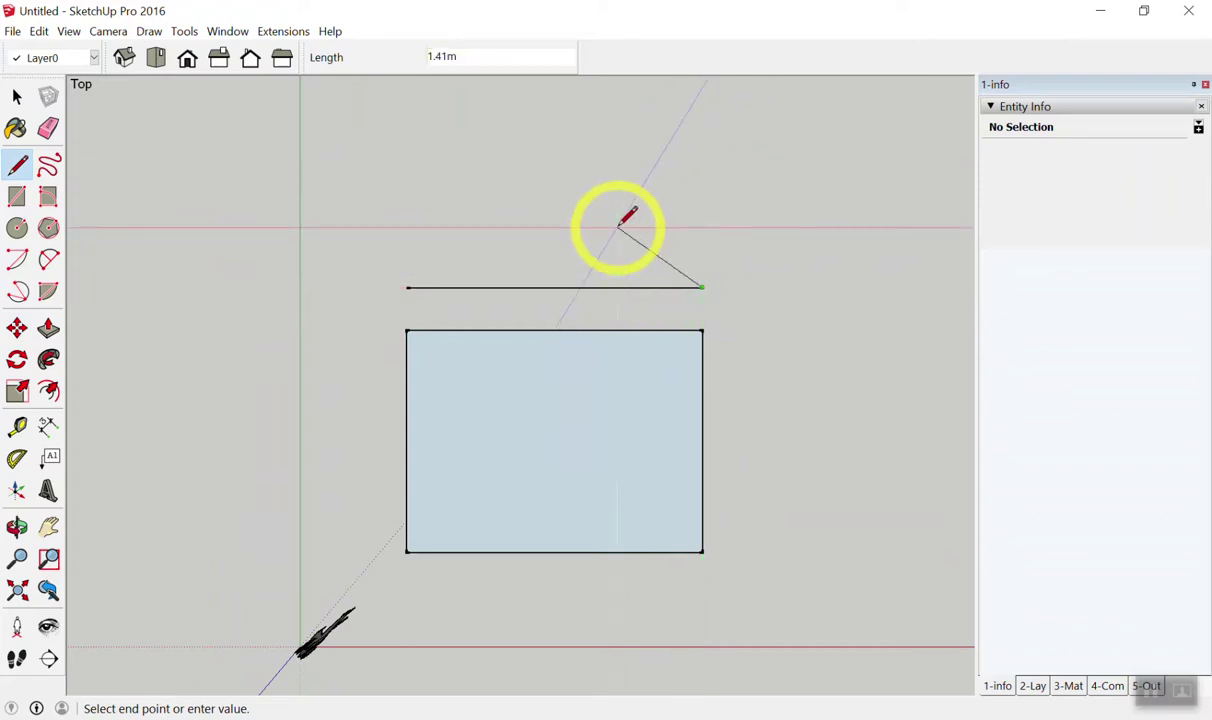
Add the 3 m vertical edge and close the second rectangle into a filled face.
scroll(618, 228, down, 3)
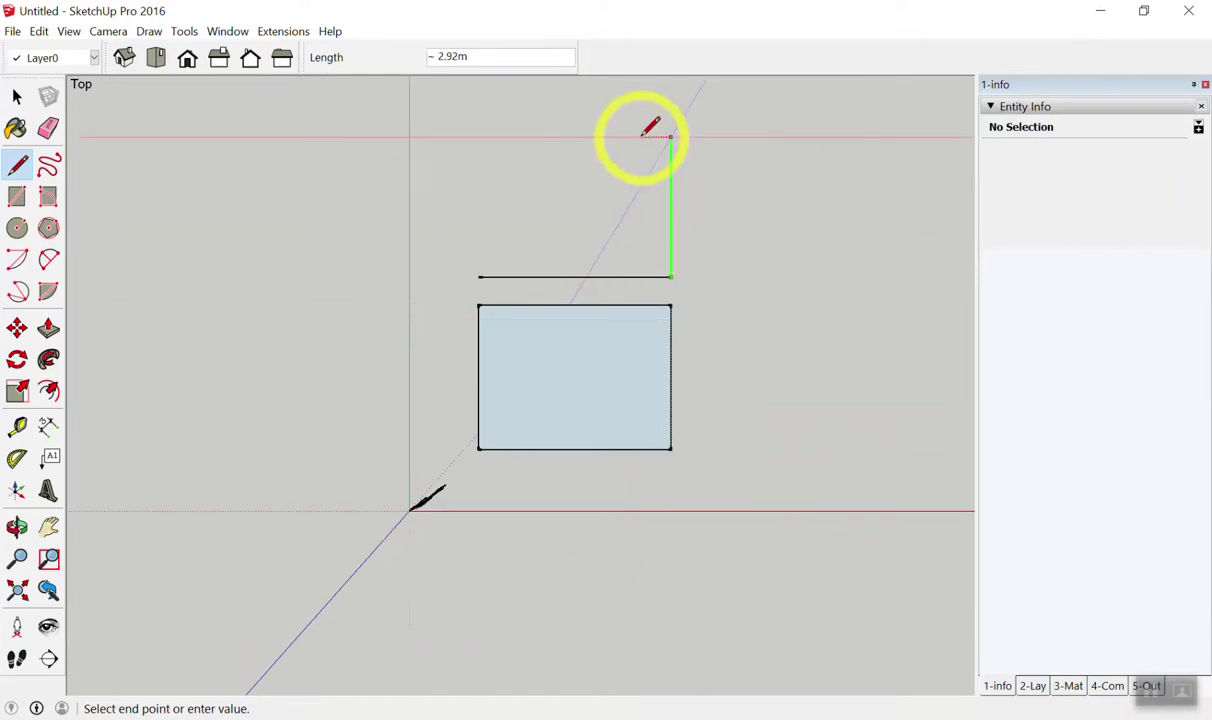
text(3)
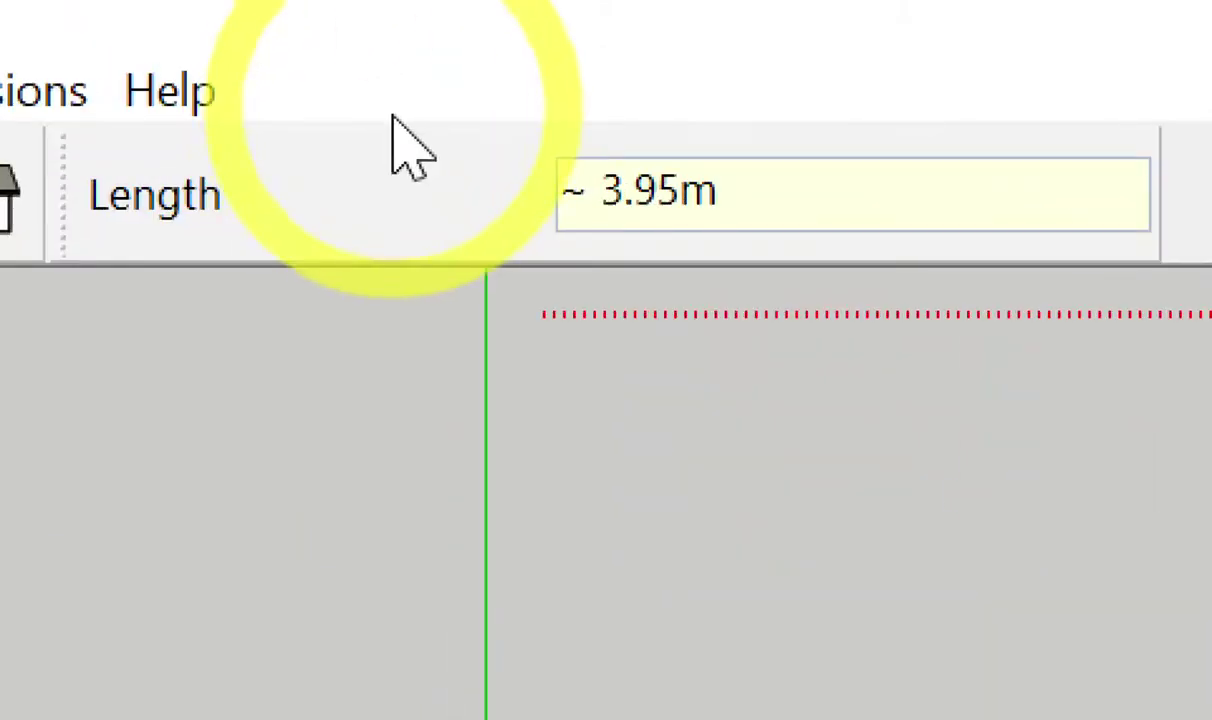
text(3)
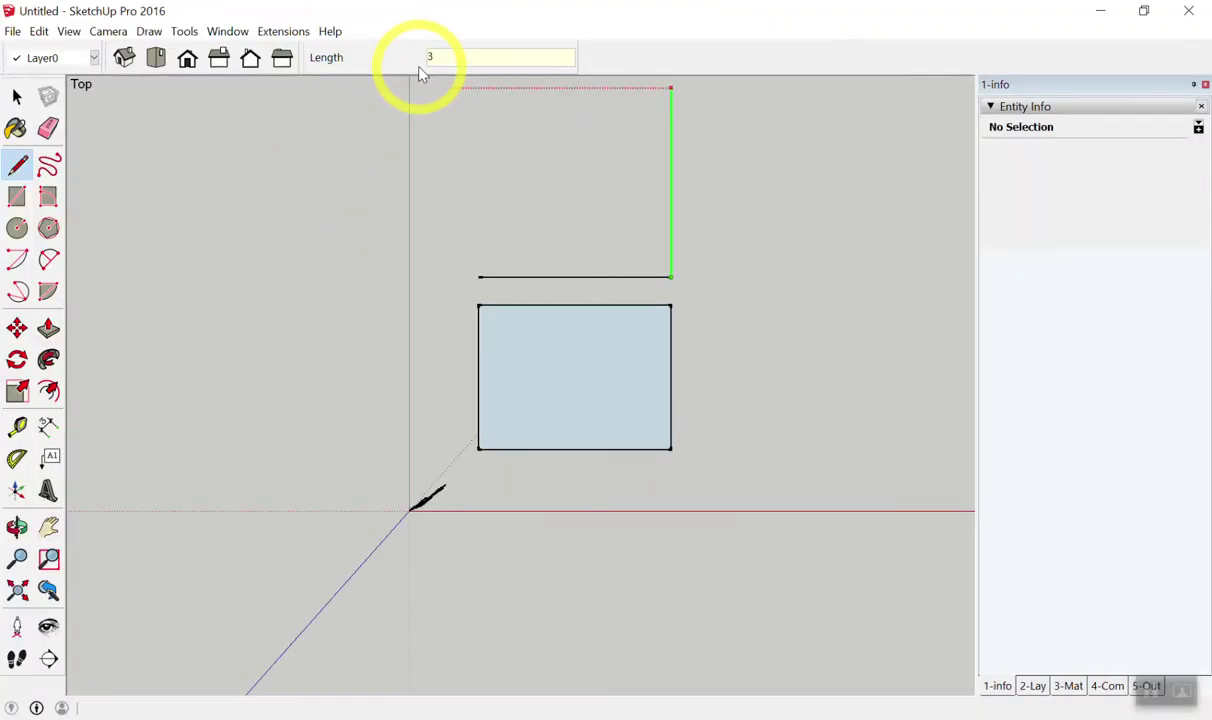
key(Return)
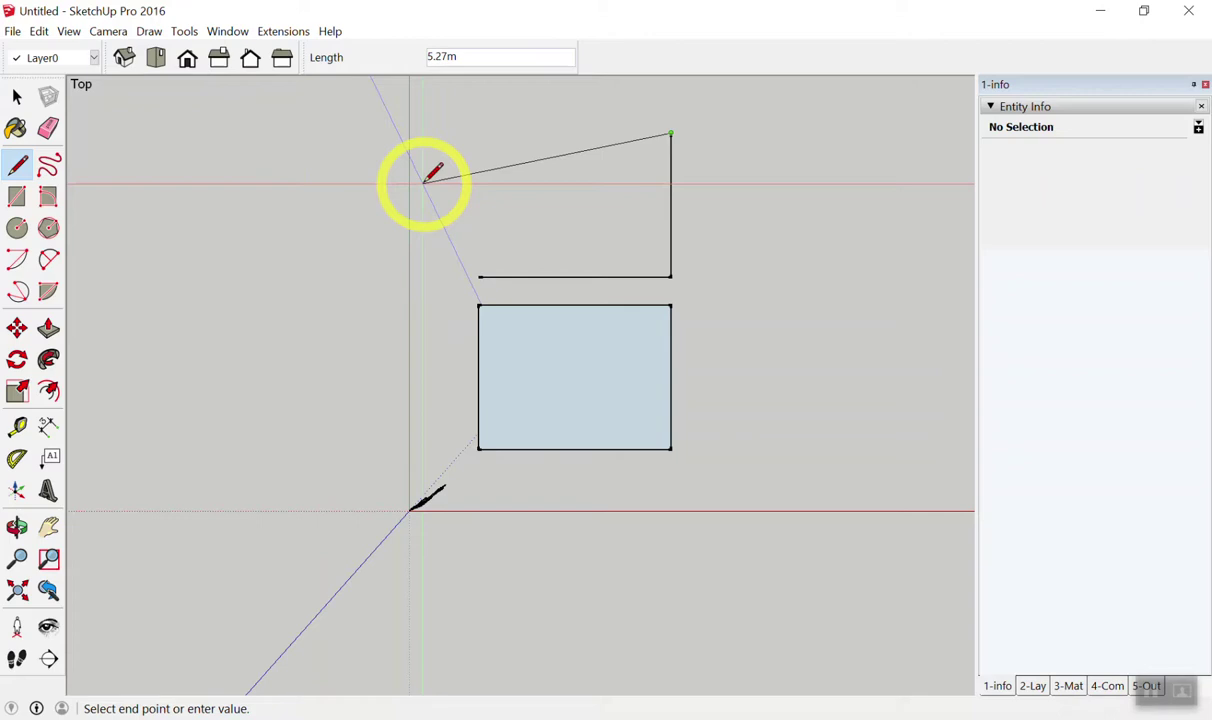
scroll(522, 101, up, 2)
scroll(480, 115, up, 2)
scroll(495, 238, down, 1)
scroll(440, 400, up, 2)
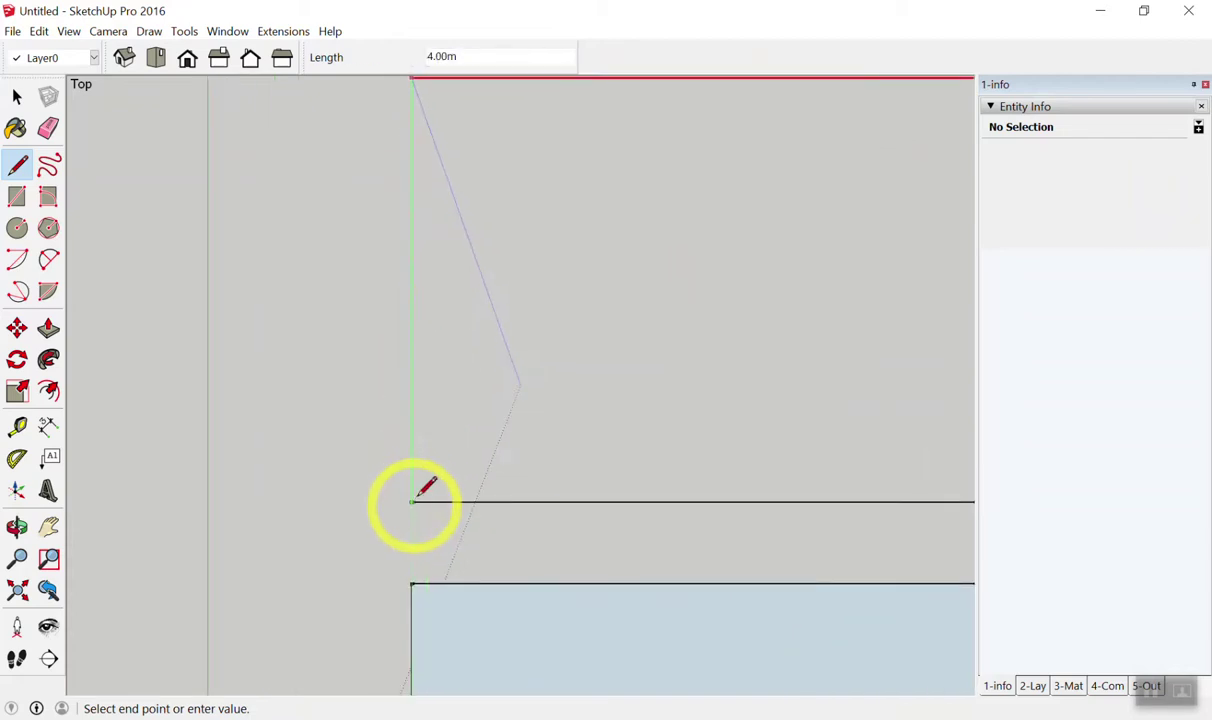
scroll(560, 330, down, 2)
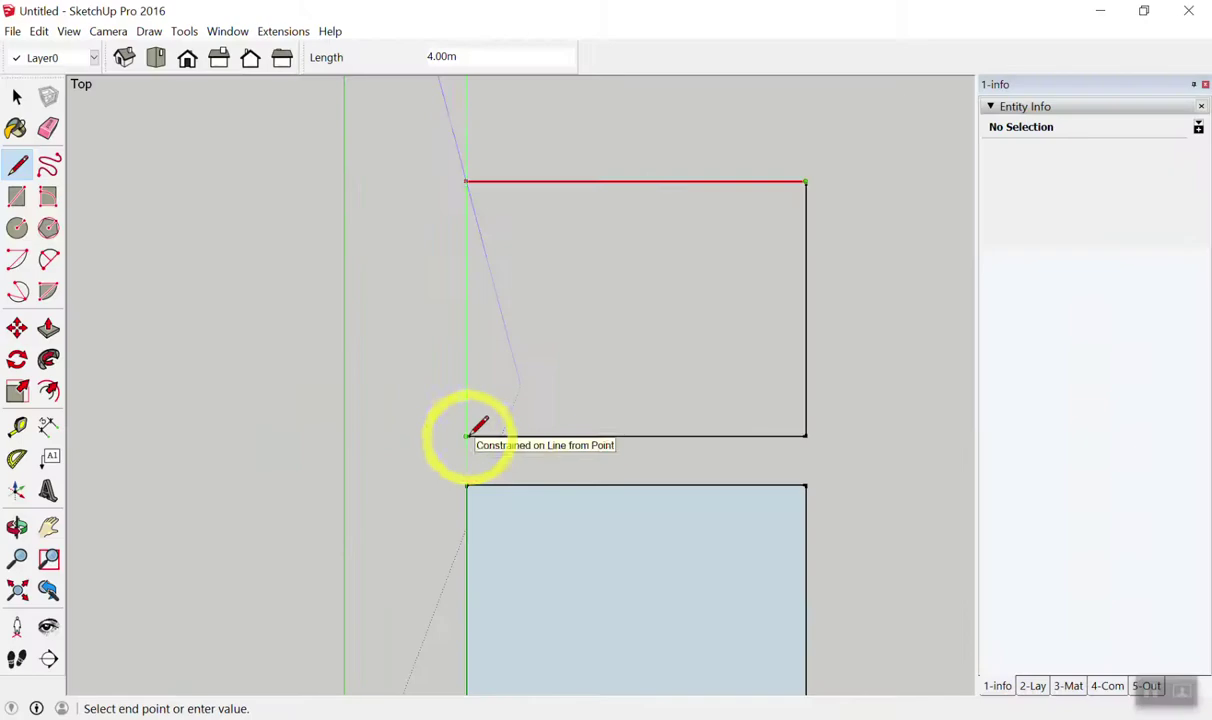
click(467, 435)
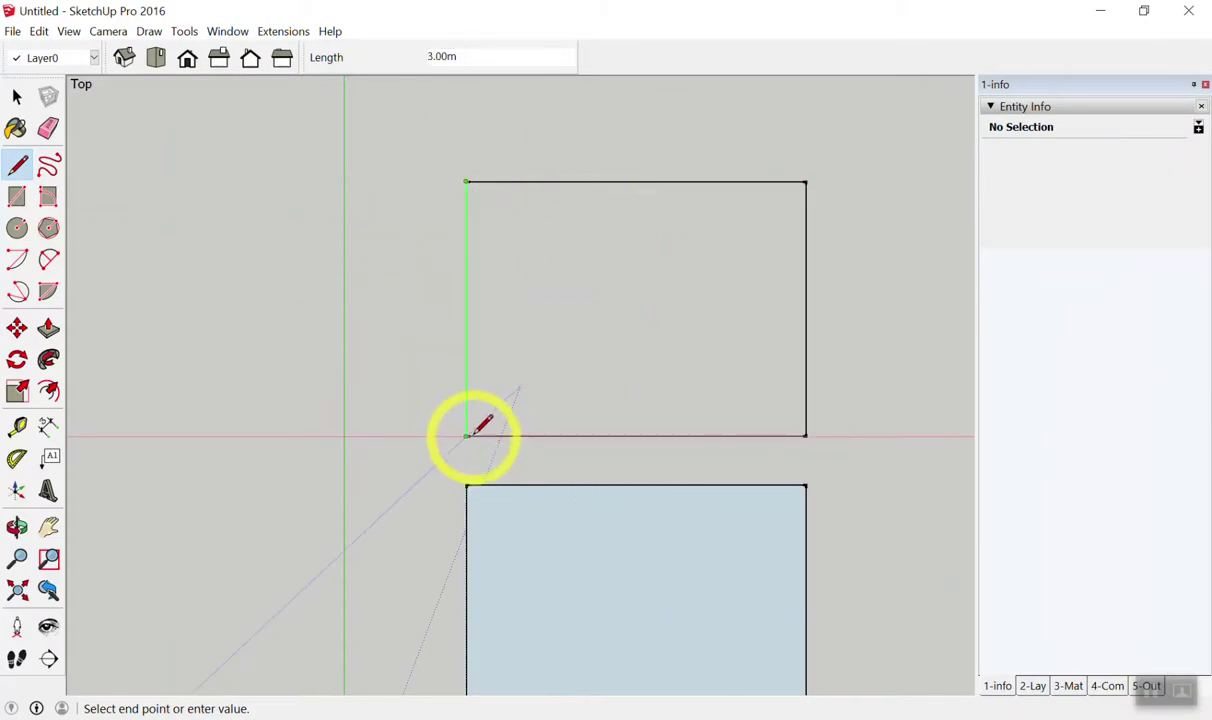
click(467, 435)
scroll(195, 395, down, 1)
scroll(290, 340, down, 3)
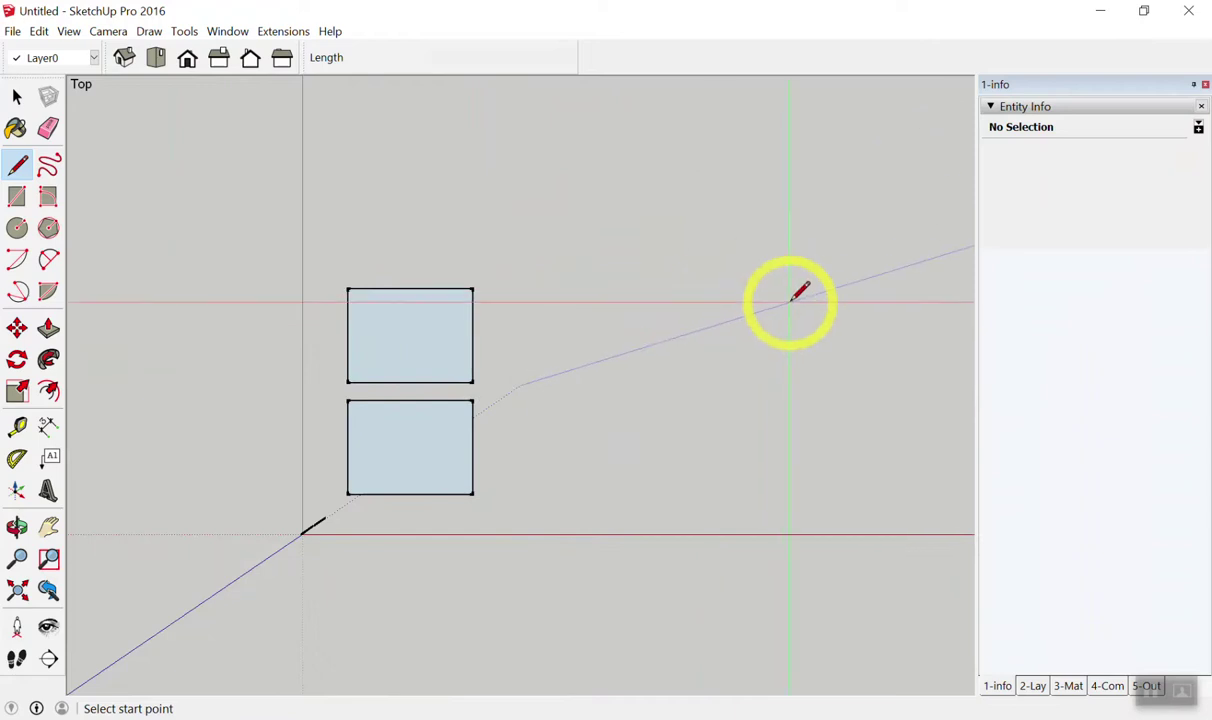
key(space)
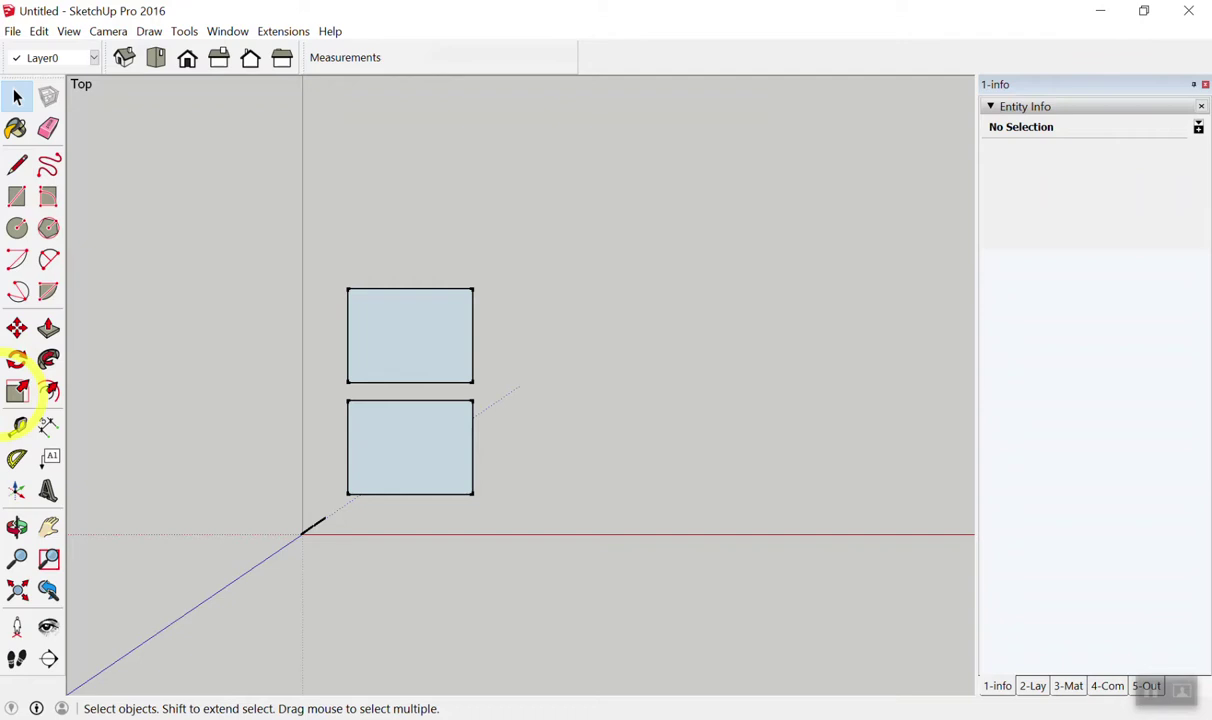
scroll(280, 440, up, 2)
scroll(270, 411, down, 1)
scroll(262, 395, up, 1)
scroll(222, 241, down, 1)
scroll(233, 316, up, 1)
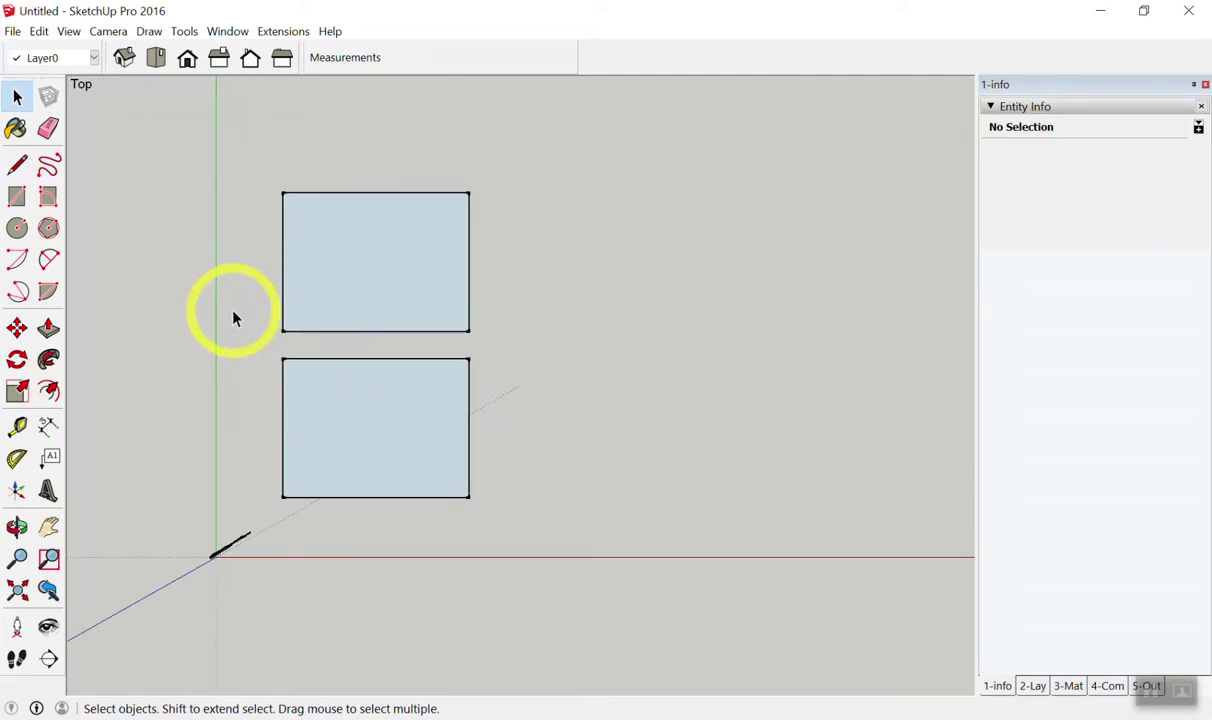
scroll(210, 265, up, 1)
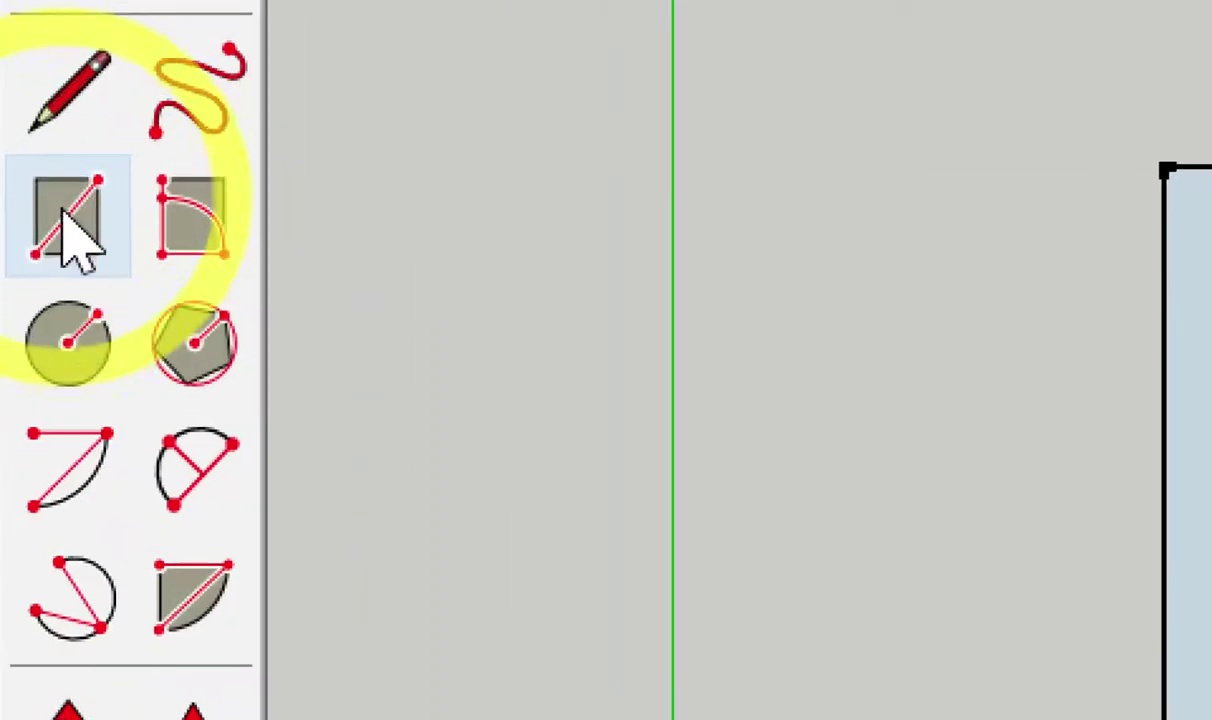
click(15, 198)
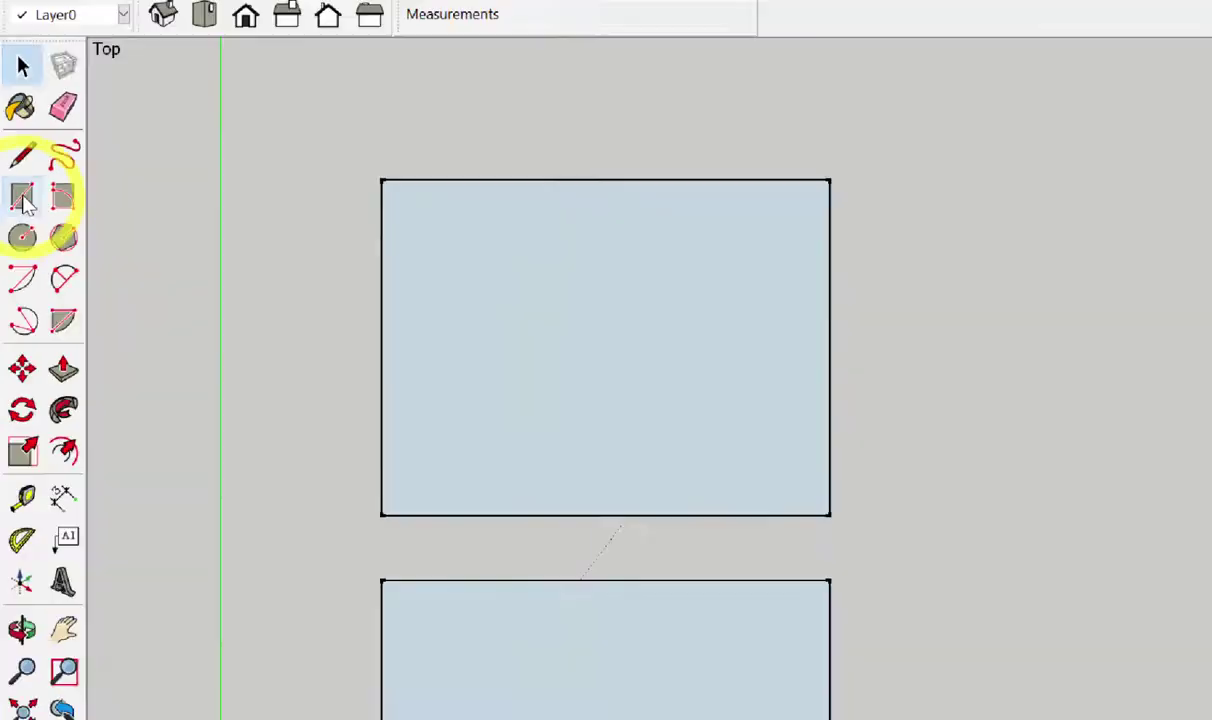
scroll(345, 225, down, 2)
scroll(383, 345, up, 1)
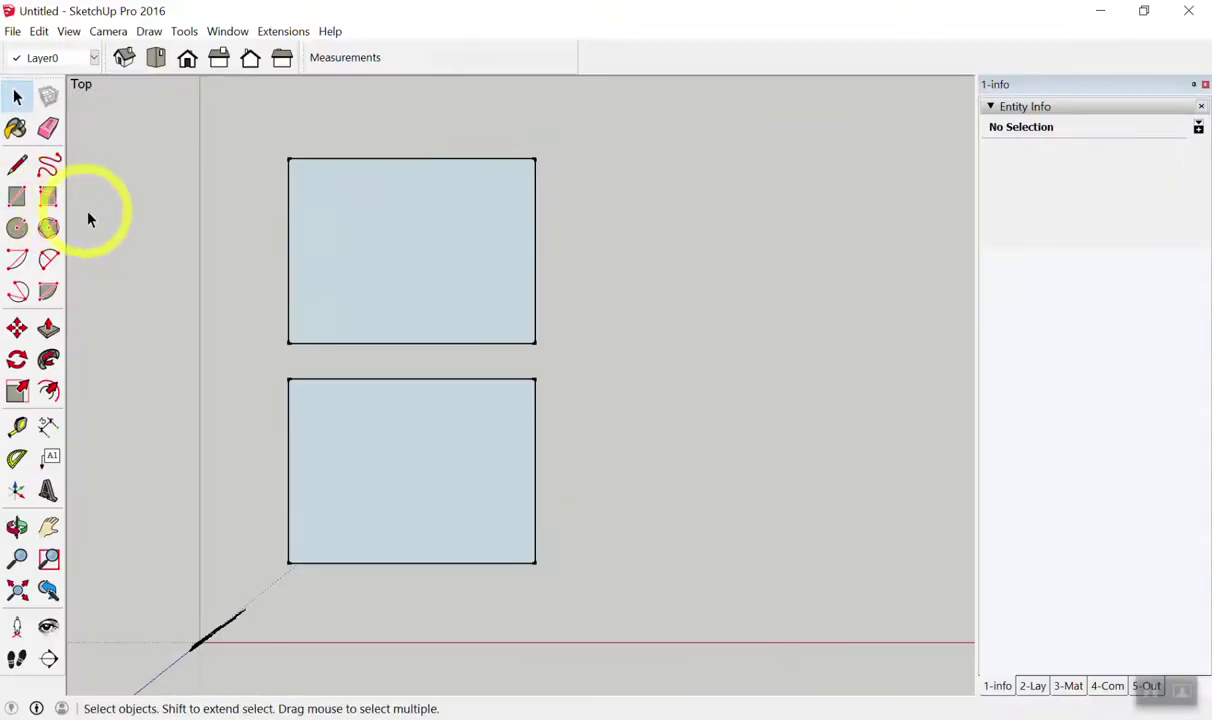
key(r)
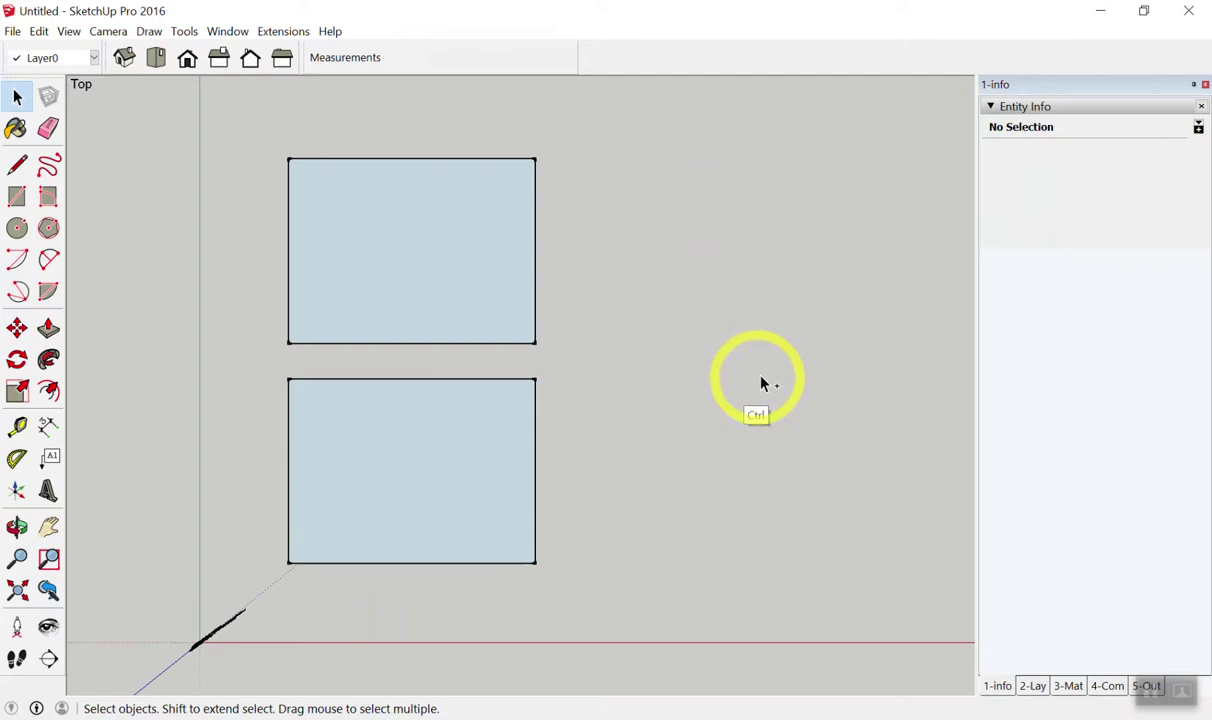
ctrl+drag(709, 466, 928, 460)
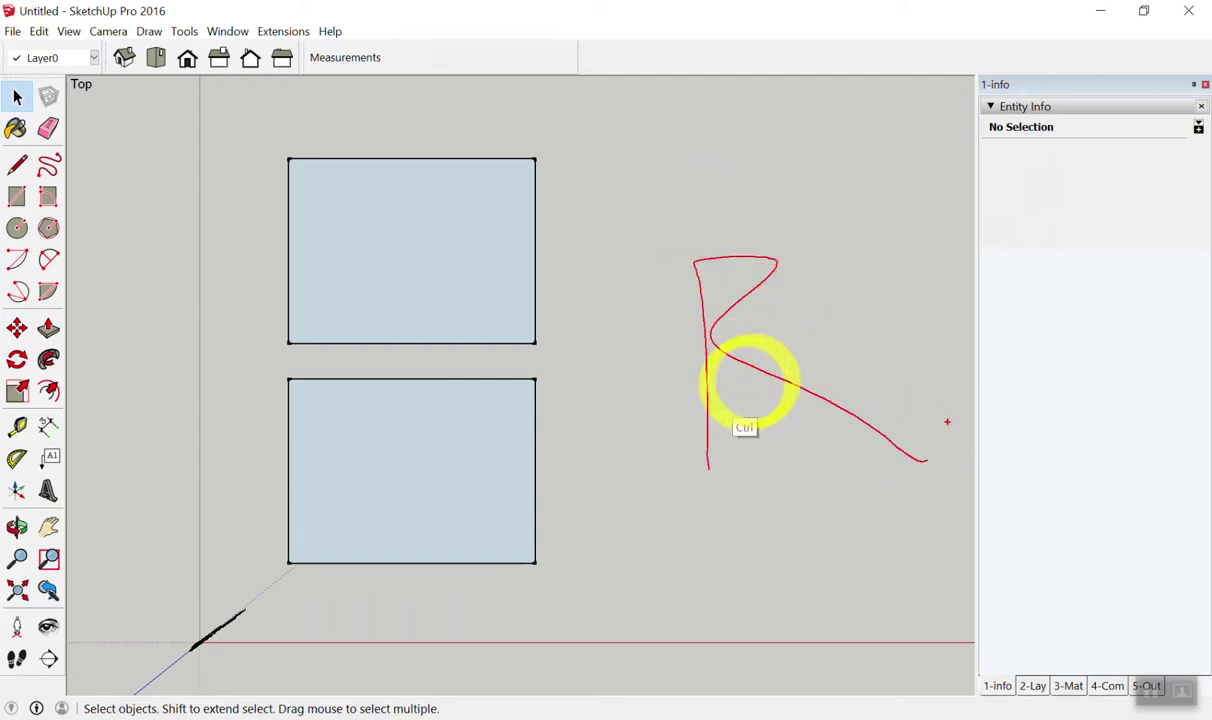
scroll(740, 375, up, 1)
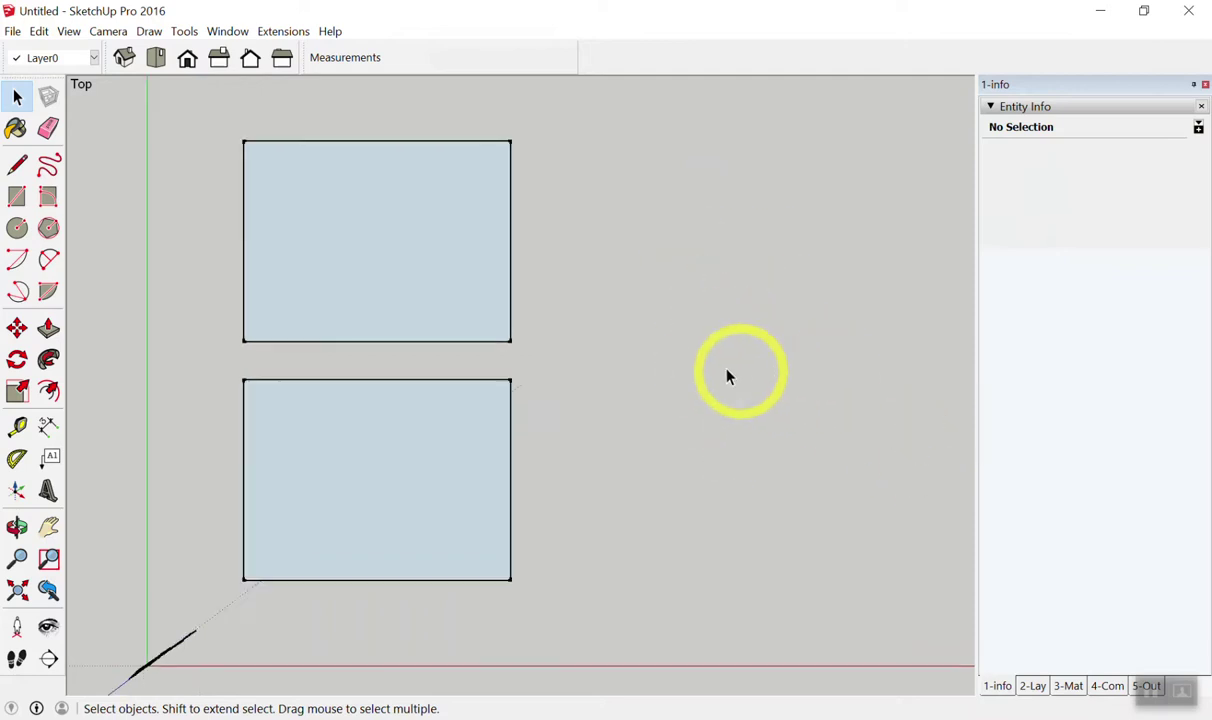
Draw a rectangle of about 6.00m by 5.23m right of the stacked pair.
click(17, 197)
scroll(424, 353, down, 2)
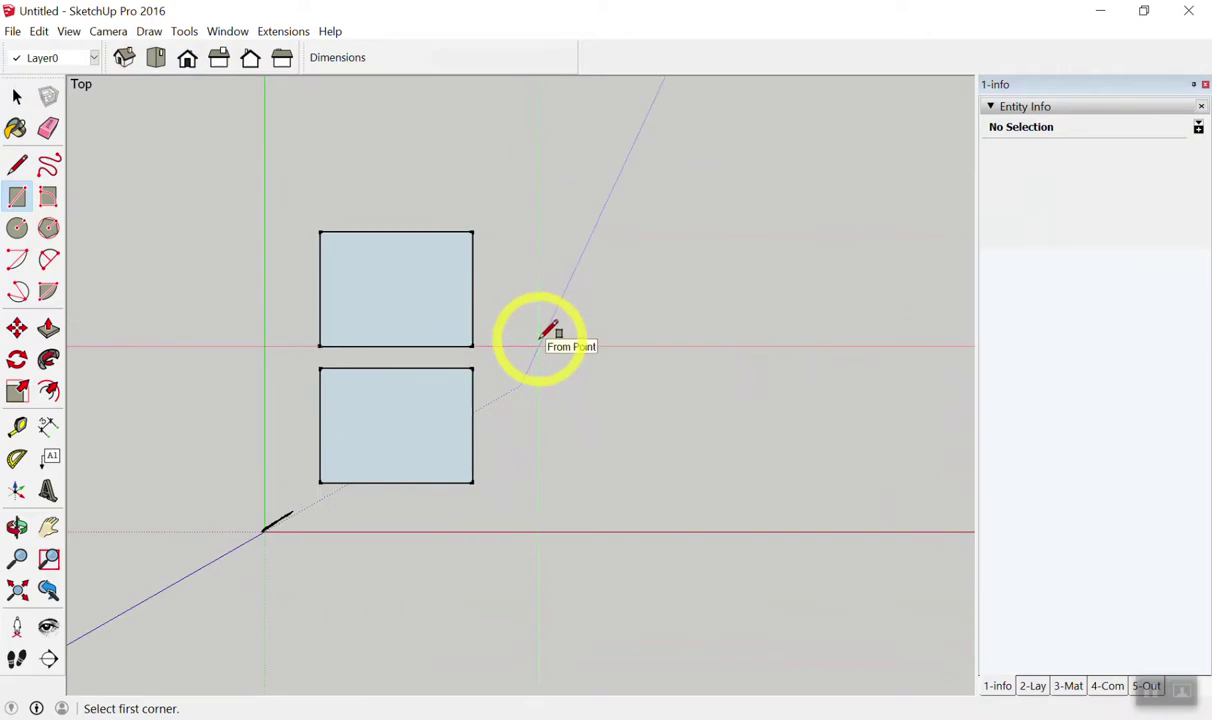
click(529, 490)
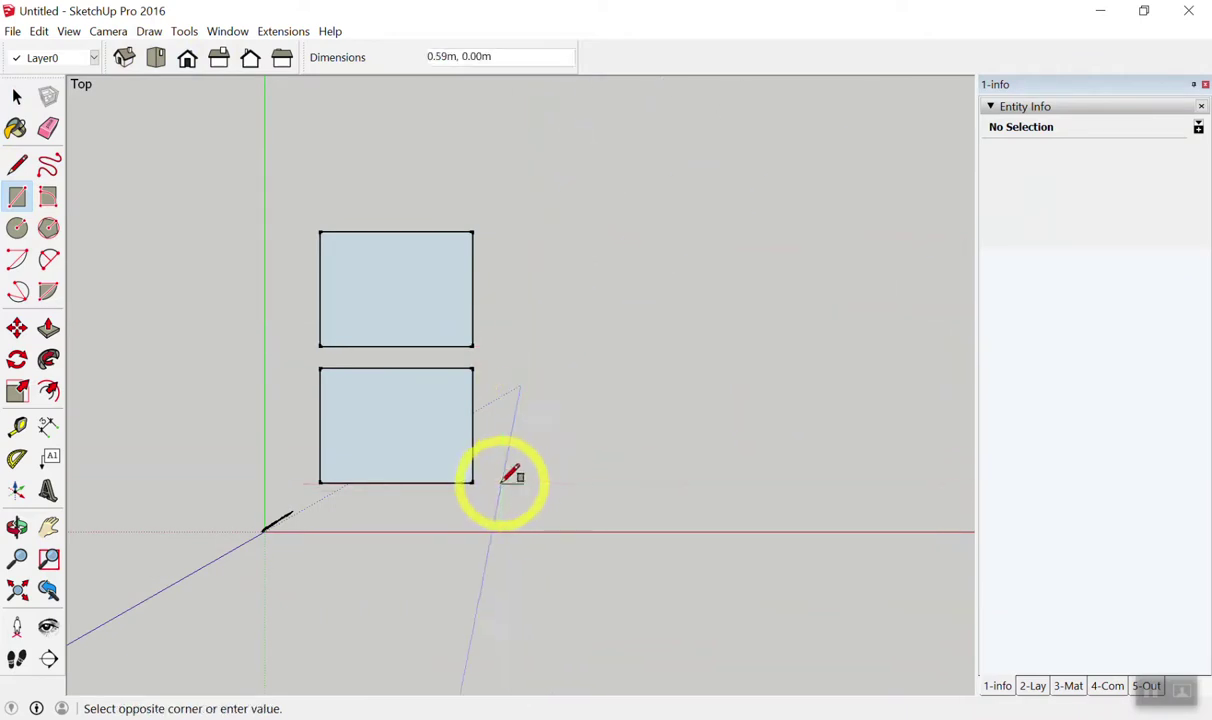
scroll(474, 305, down, 3)
scroll(559, 292, up, 2)
scroll(719, 338, up, 3)
scroll(705, 315, down, 2)
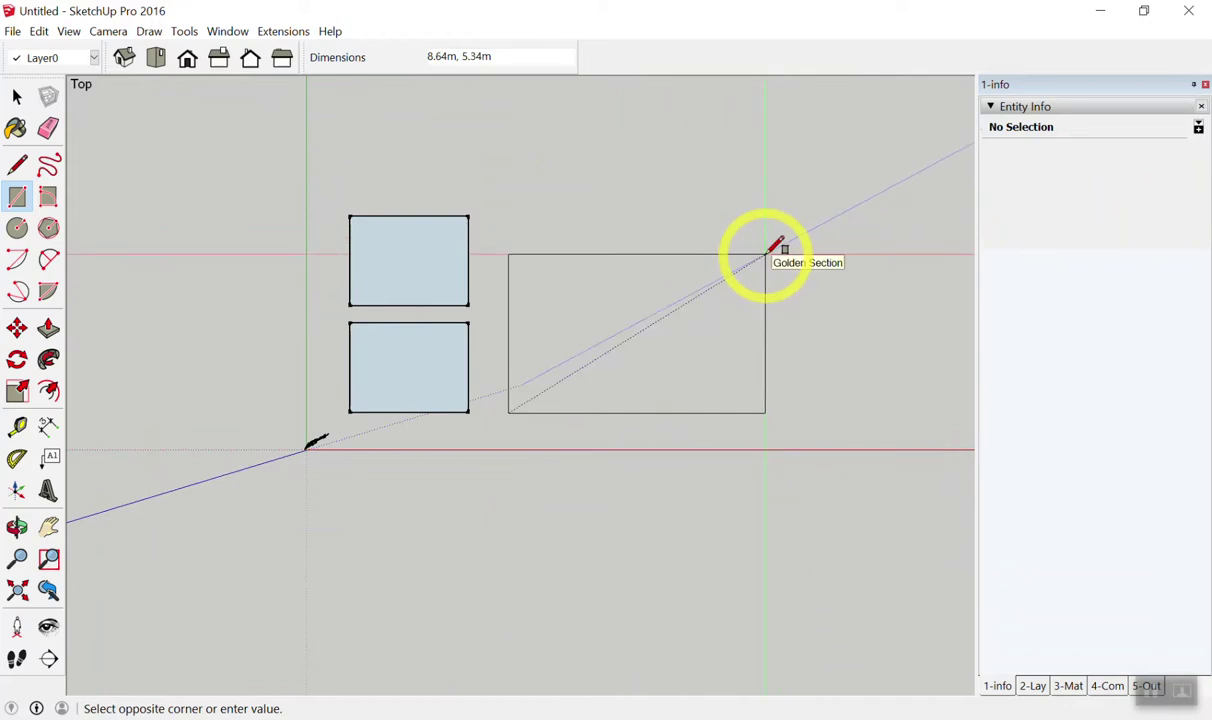
click(688, 257)
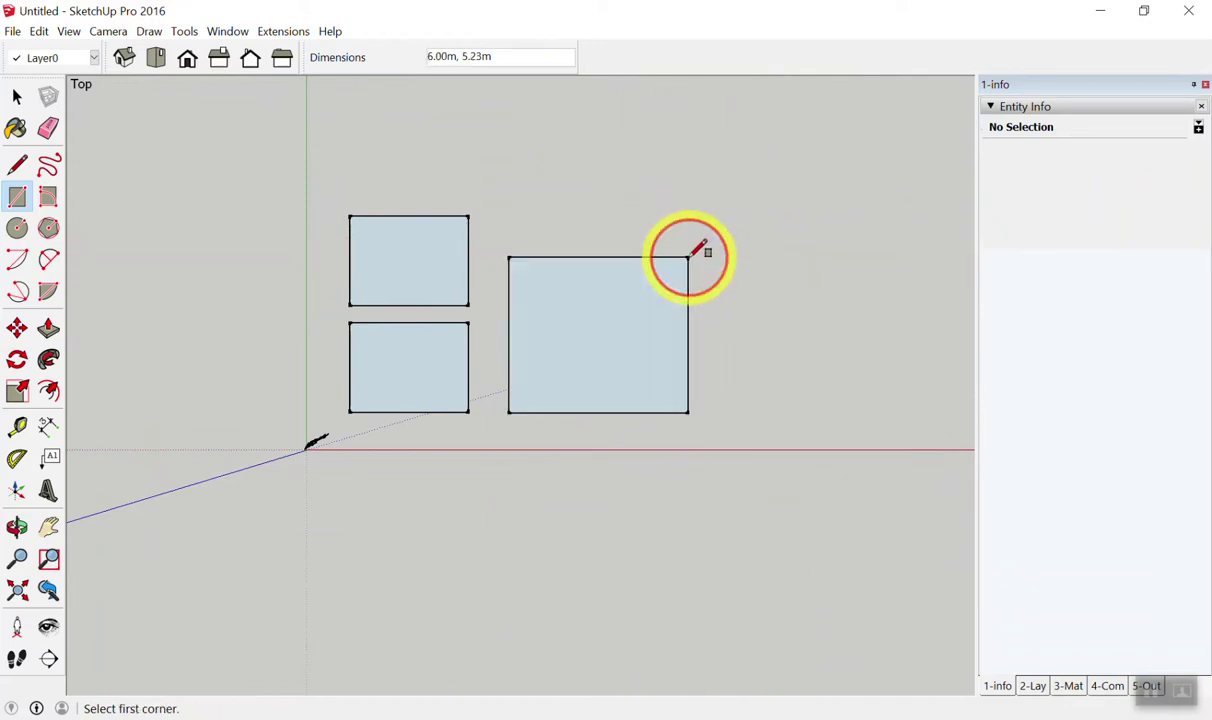
scroll(785, 497, up, 2)
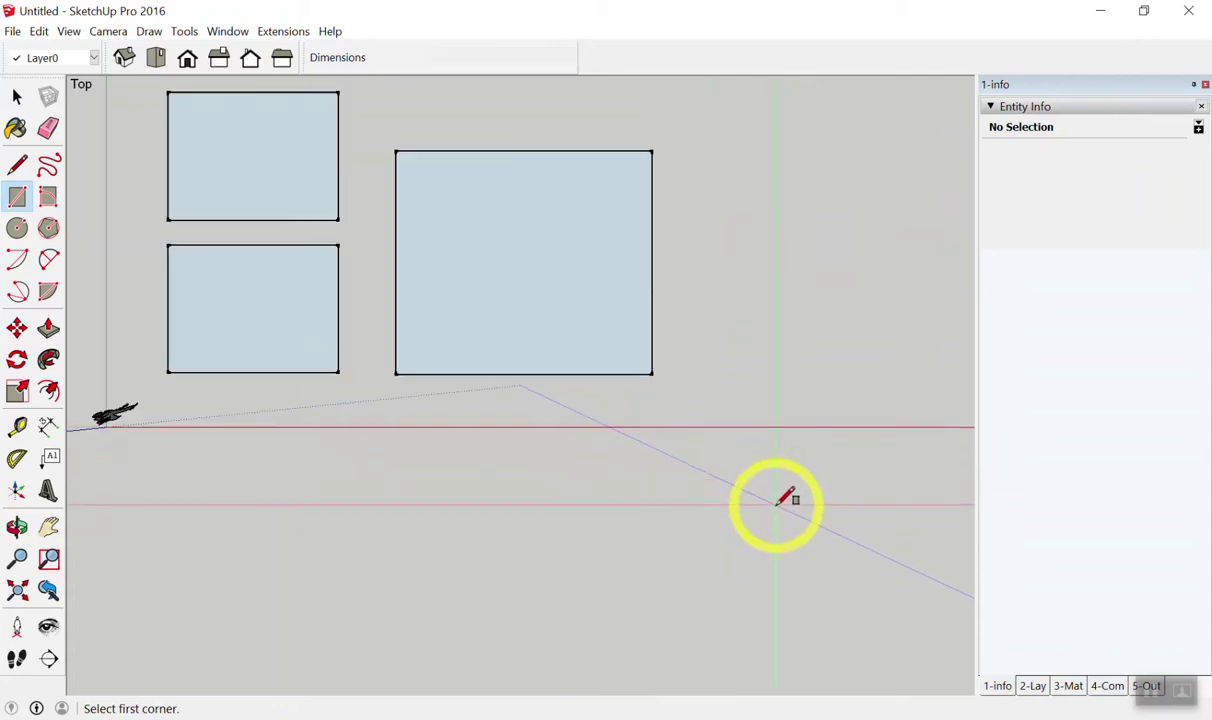
Sketch freehand on-screen marks around the rectangles, then cancel.
scroll(785, 497, down, 1)
scroll(947, 419, up, 1)
scroll(850, 450, up, 1)
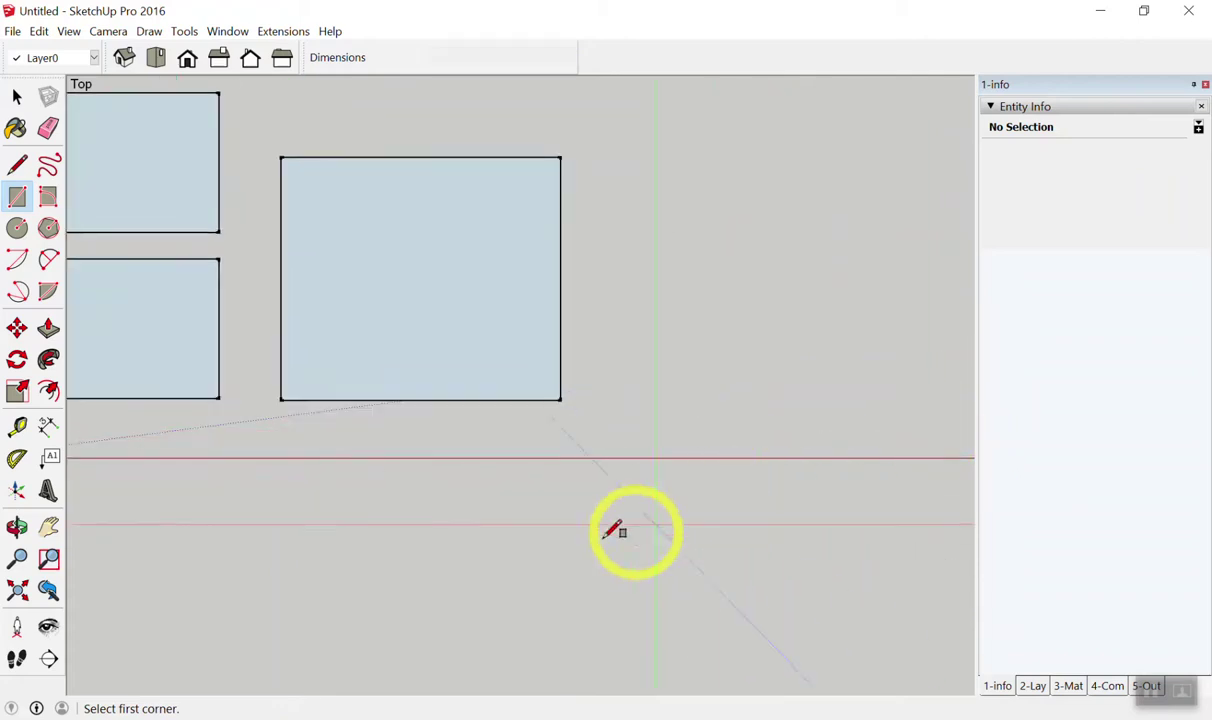
mouse_move(367, 410)
mouse_down()
mouse_move(472, 478)
mouse_move(518, 543)
mouse_up()
drag(607, 240, 667, 315)
mouse_move(521, 441)
mouse_down()
mouse_move(555, 460)
mouse_move(521, 438)
mouse_up()
mouse_move(583, 553)
mouse_down()
mouse_move(680, 512)
mouse_move(656, 568)
mouse_up()
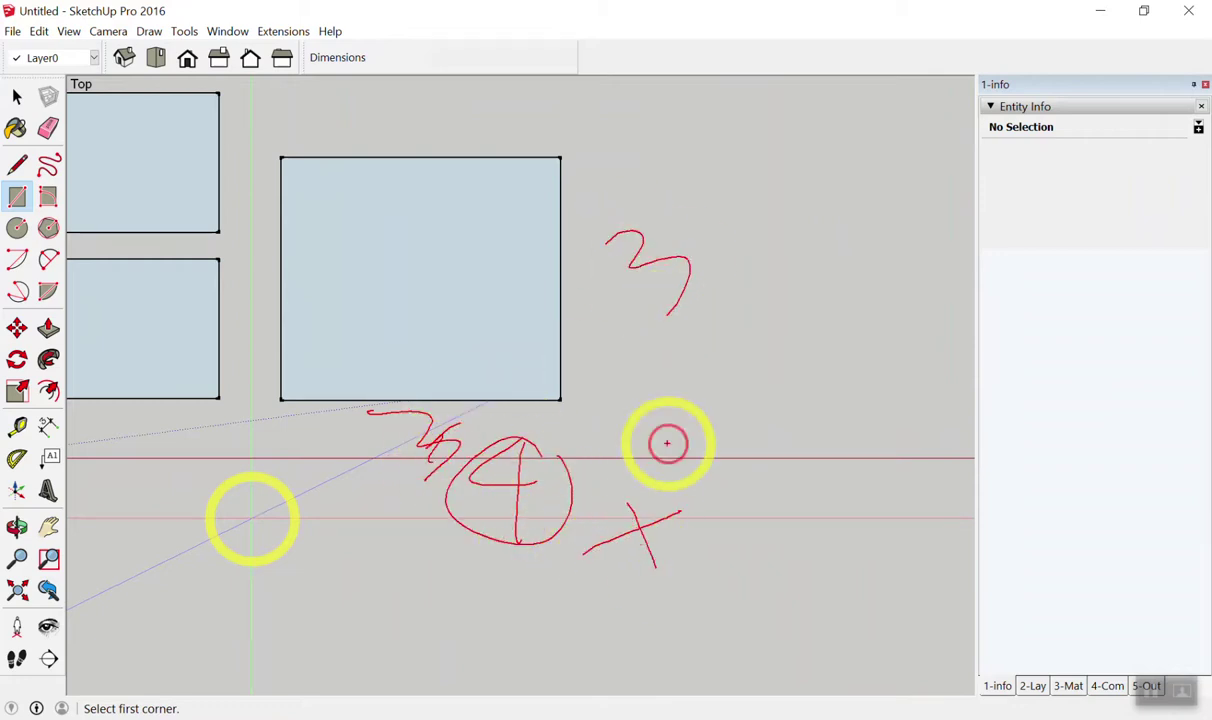
drag(731, 201, 780, 290)
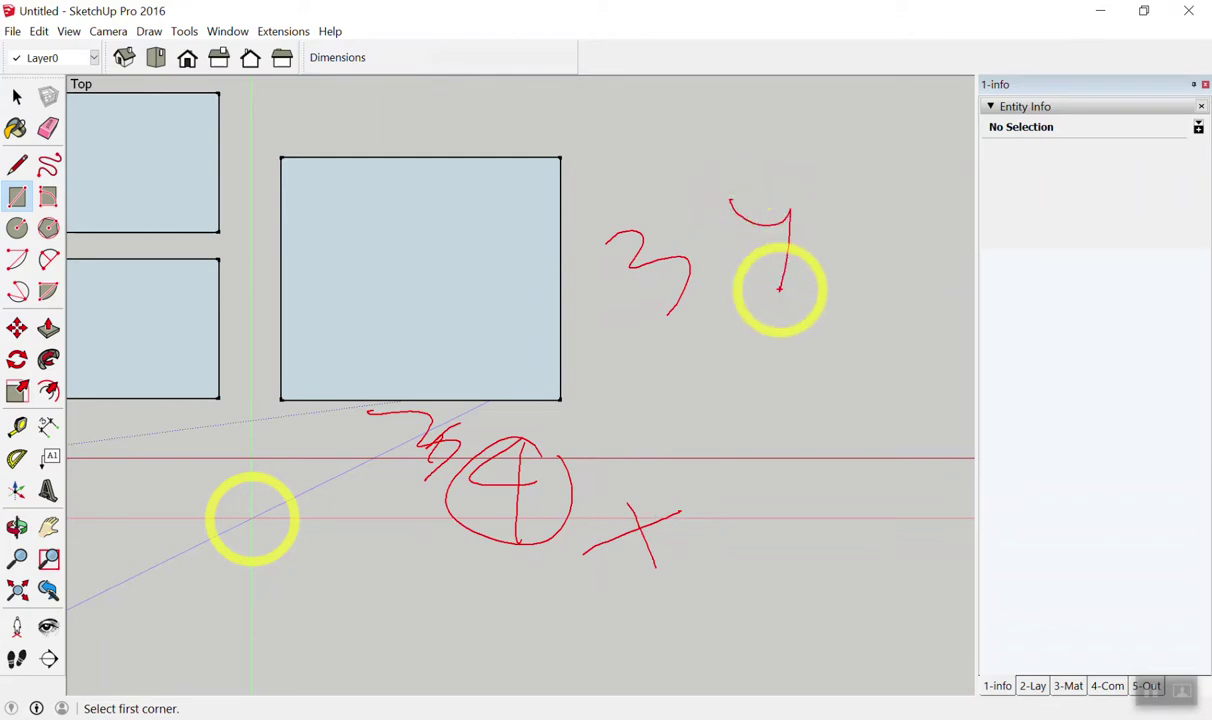
mouse_move(714, 376)
mouse_down()
mouse_move(670, 408)
mouse_move(717, 411)
mouse_move(735, 510)
mouse_up()
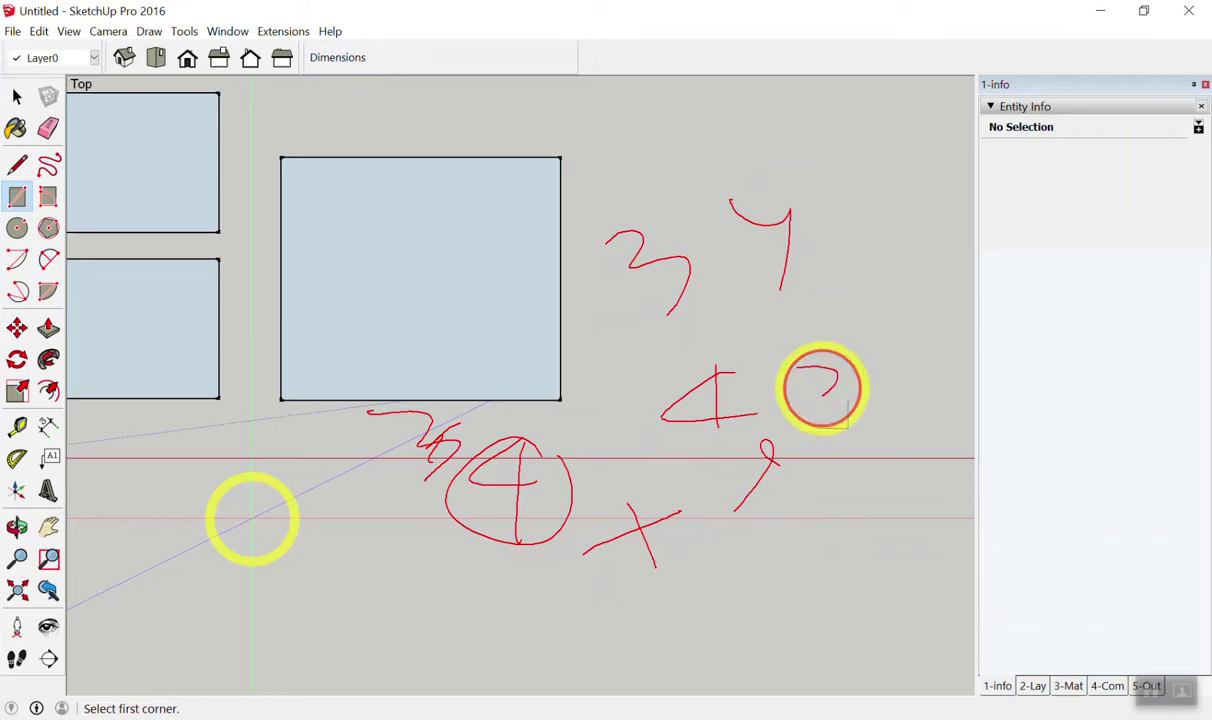
drag(797, 370, 813, 480)
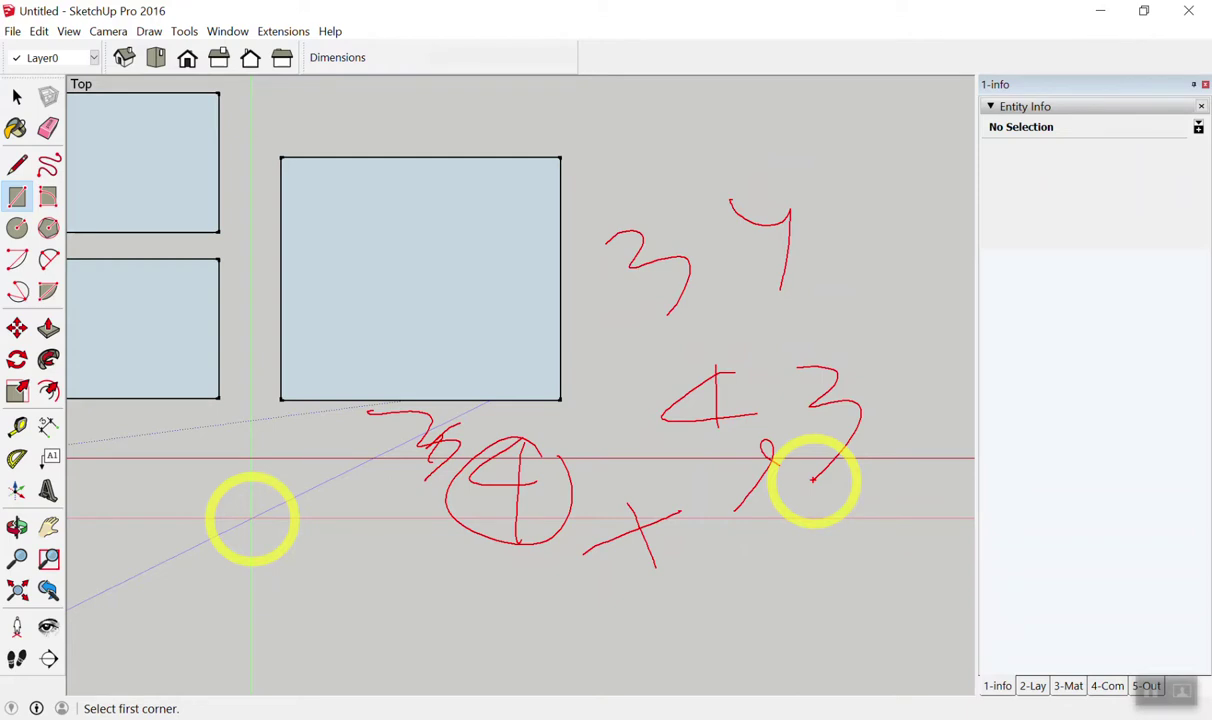
key(Escape)
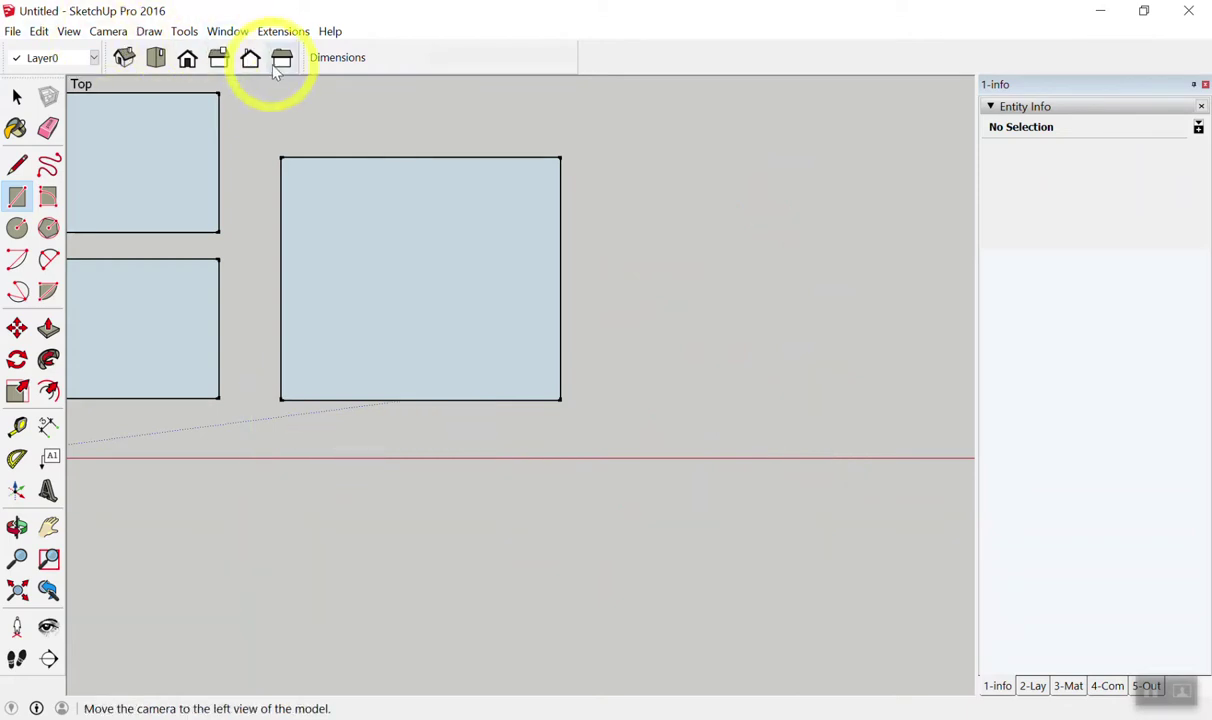
Try typed dimension values 4, 1, 2 and 3 on the new rectangle.
scroll(433, 231, down, 3)
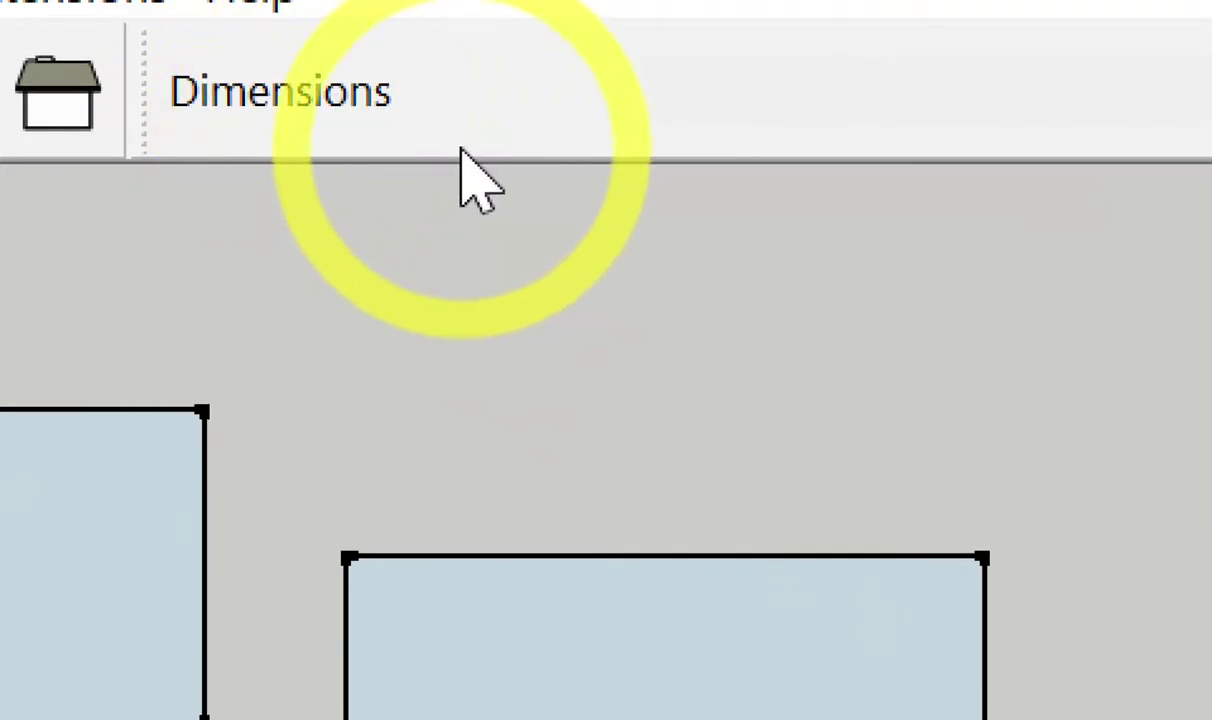
text(4,3)
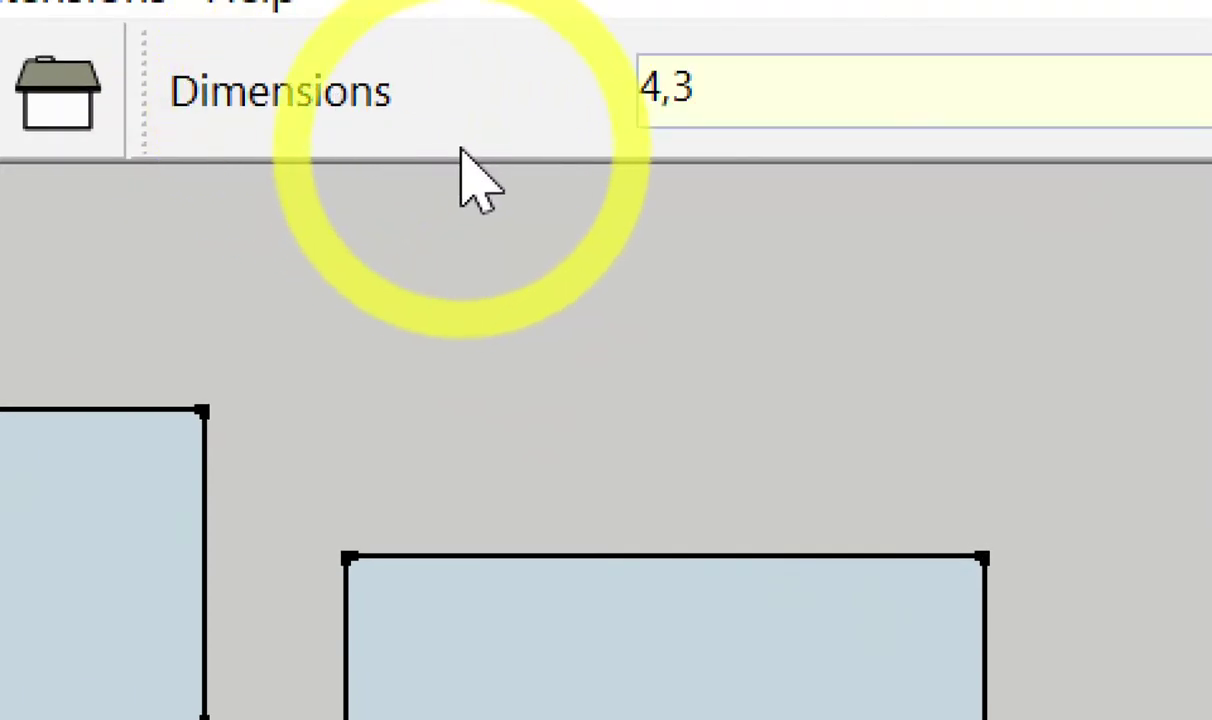
key(Return)
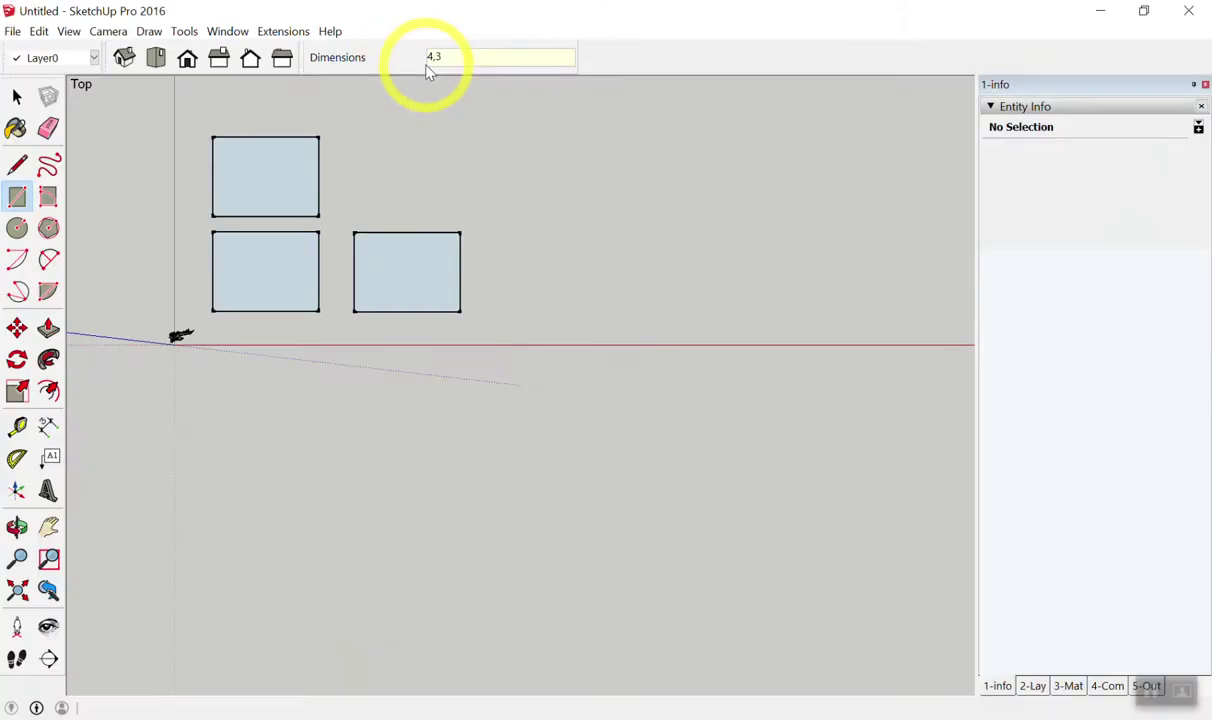
text(1,1)
key(Return)
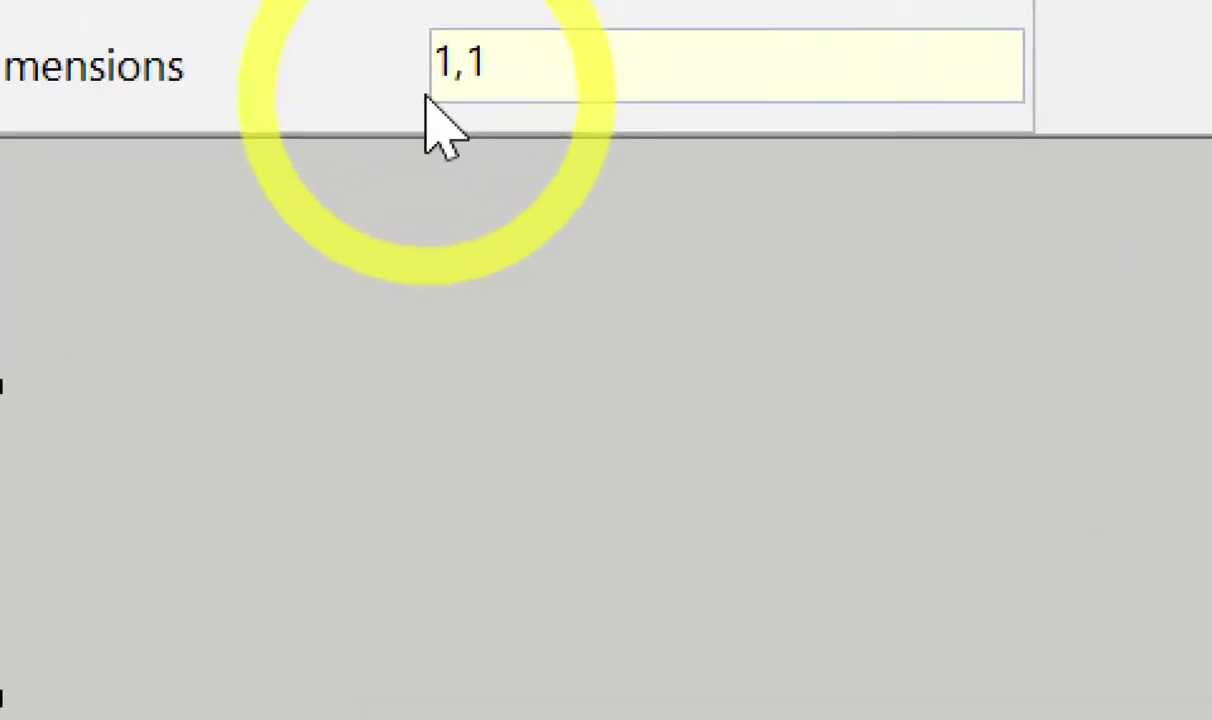
text(2,2)
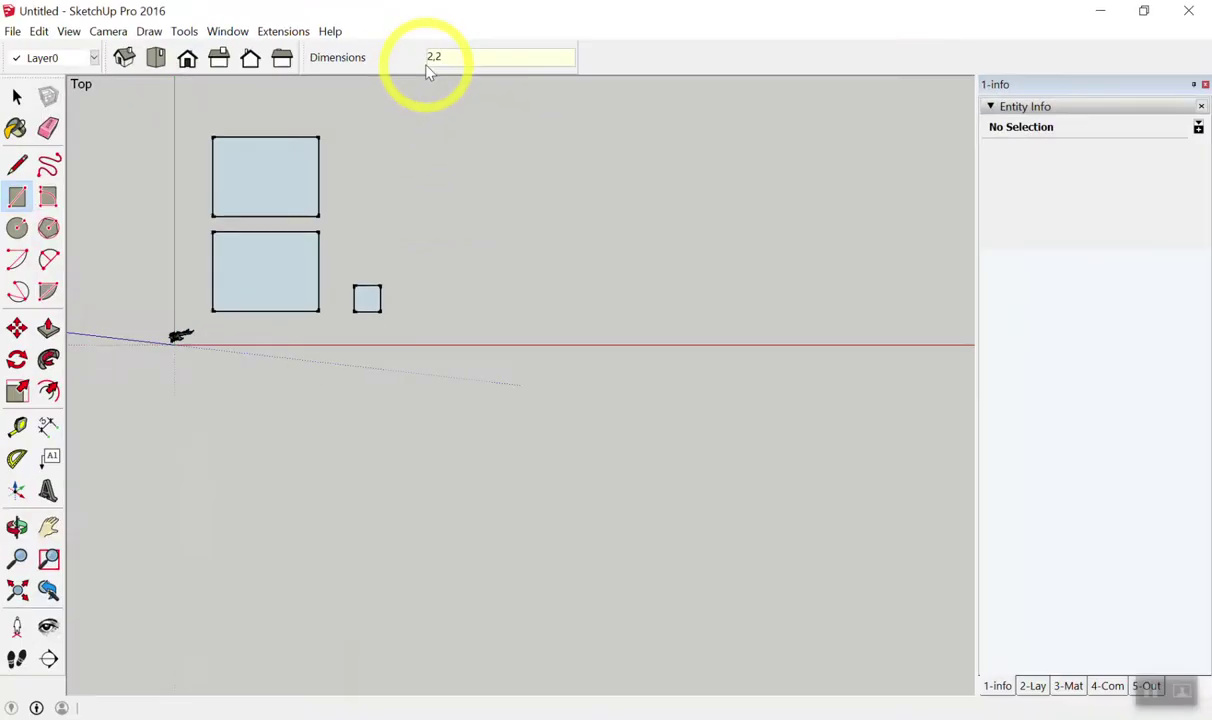
key(Return)
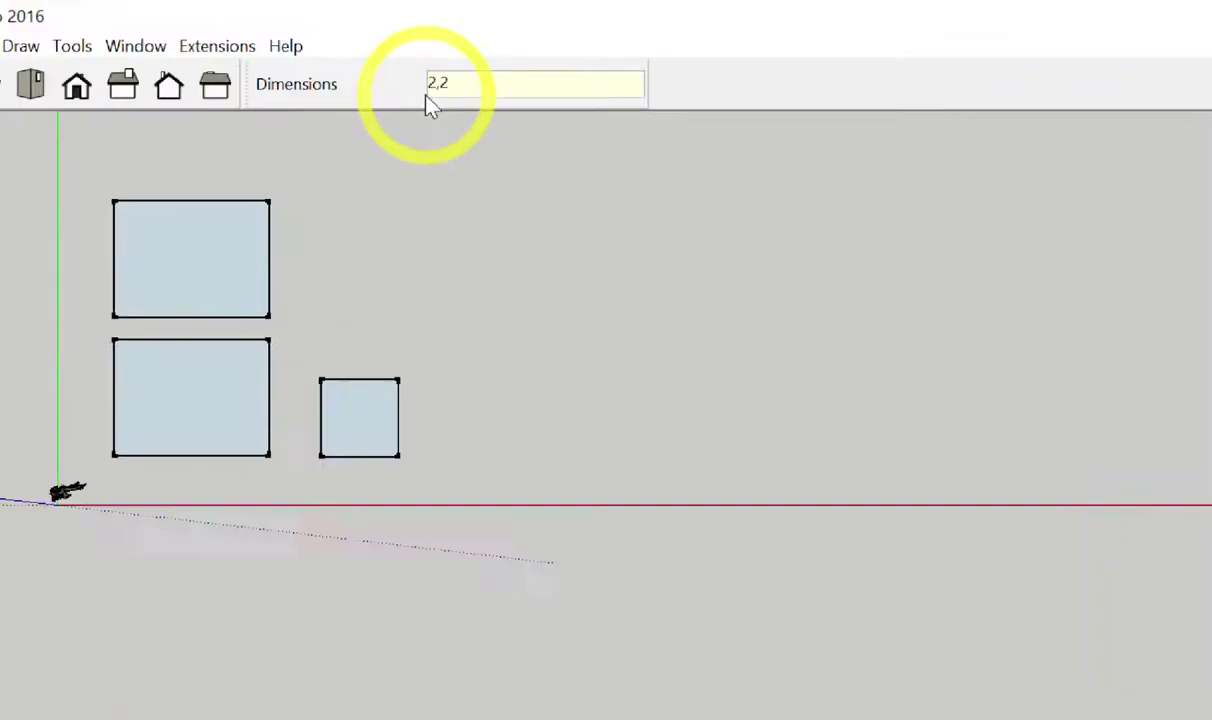
text(3,4)
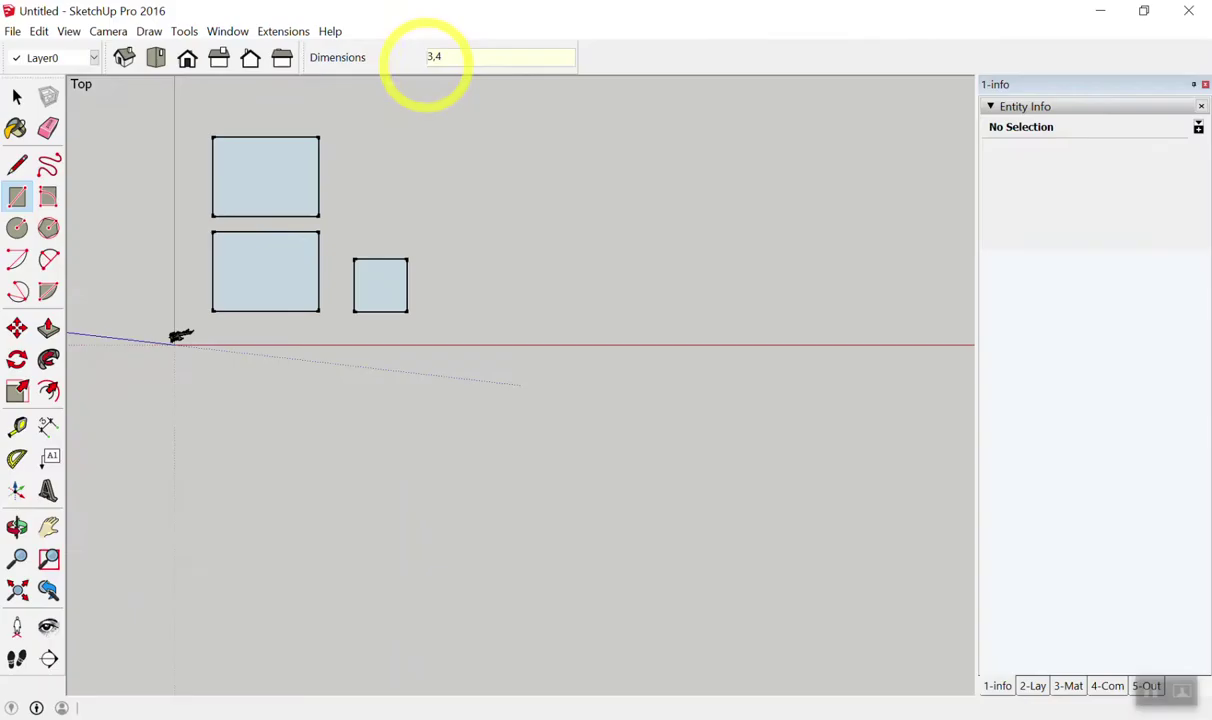
key(Return)
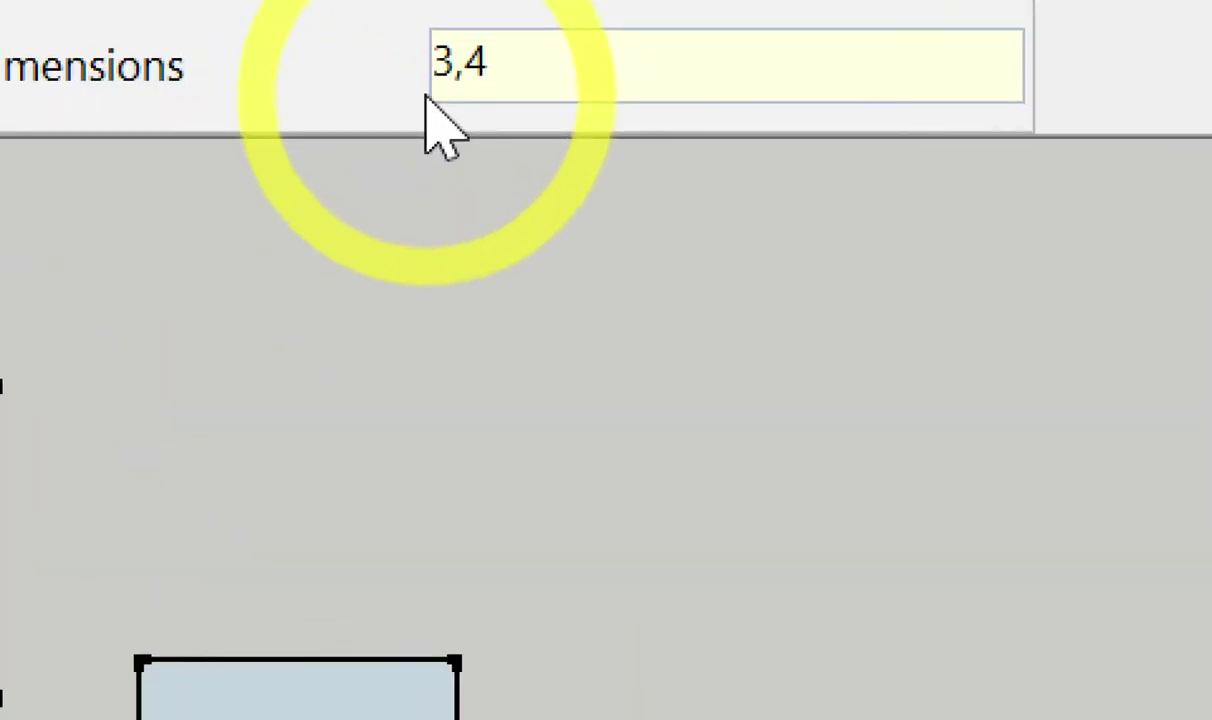
Resize the right-hand rectangle to 4,3 and return to Select.
text(4,3)
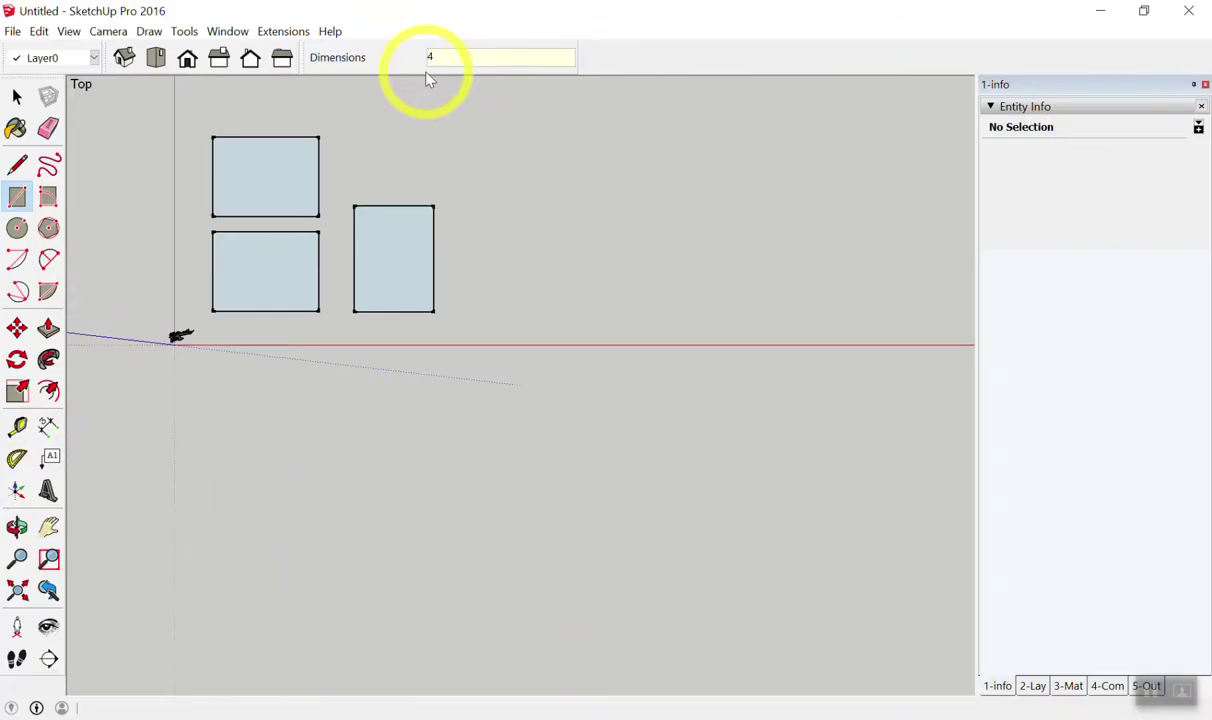
key(Return)
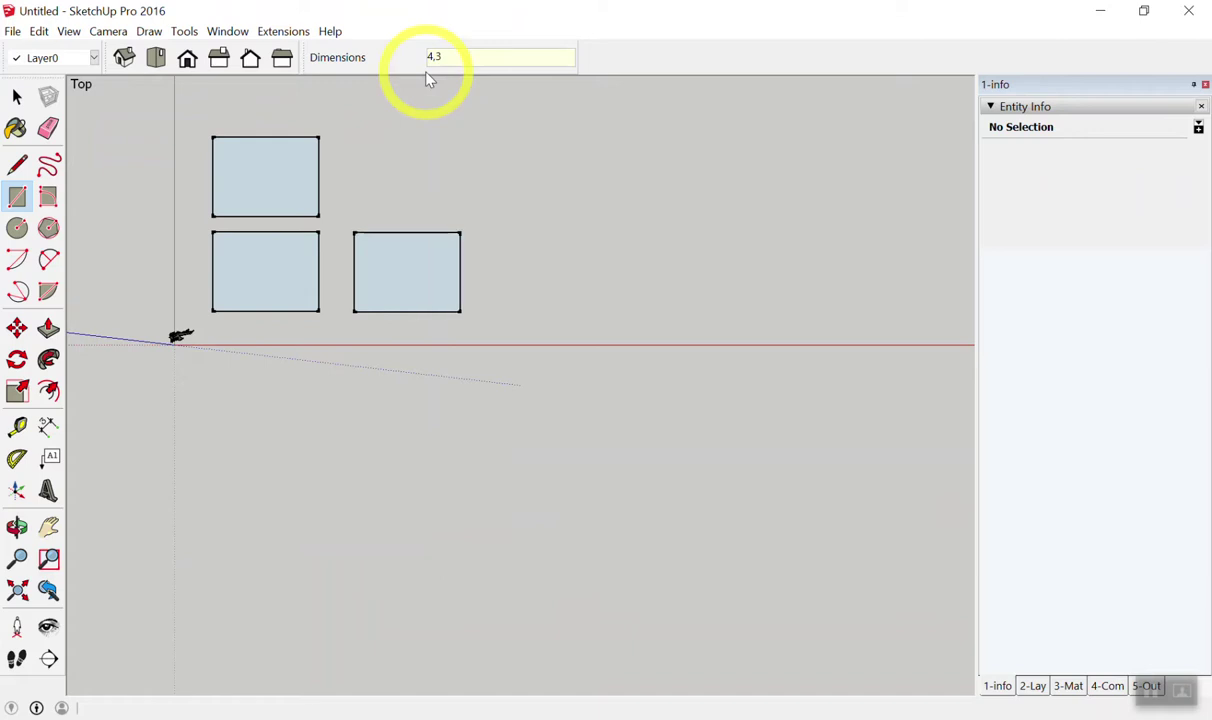
scroll(295, 170, up, 2)
scroll(360, 320, down, 1)
scroll(418, 398, down, 1)
key(space)
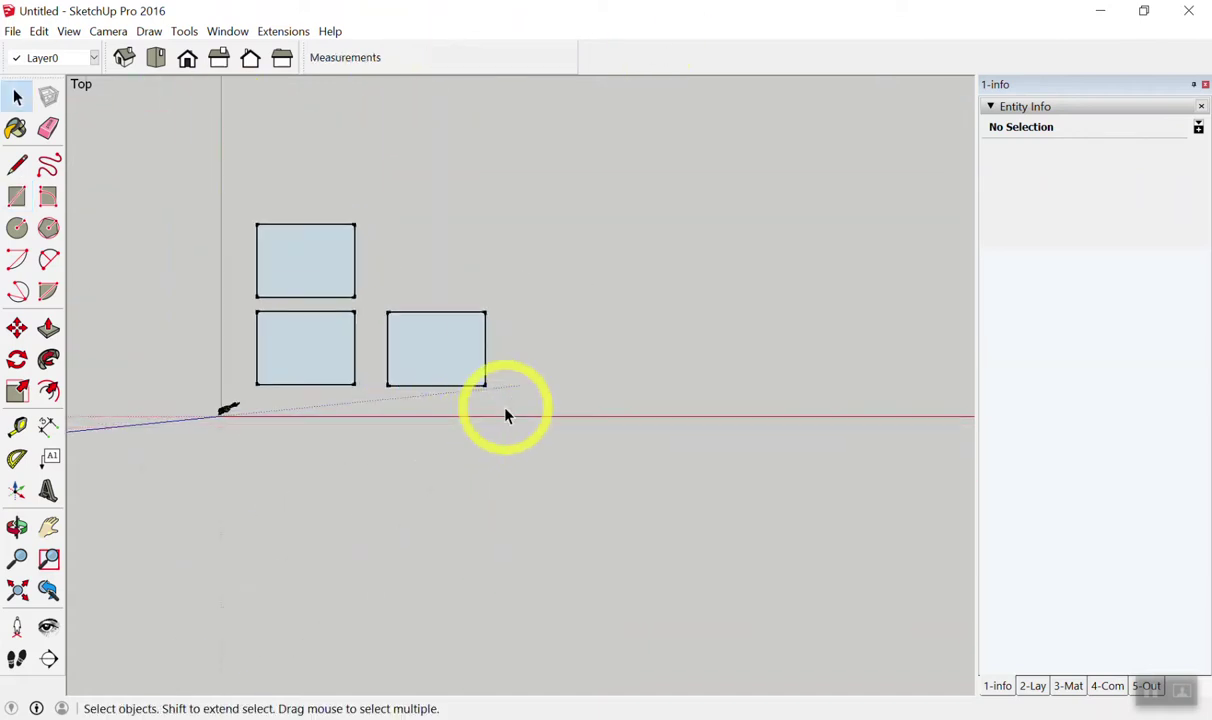
Draw a vertical and a horizontal line forming a cross right of the rectangles.
scroll(650, 248, up, 1)
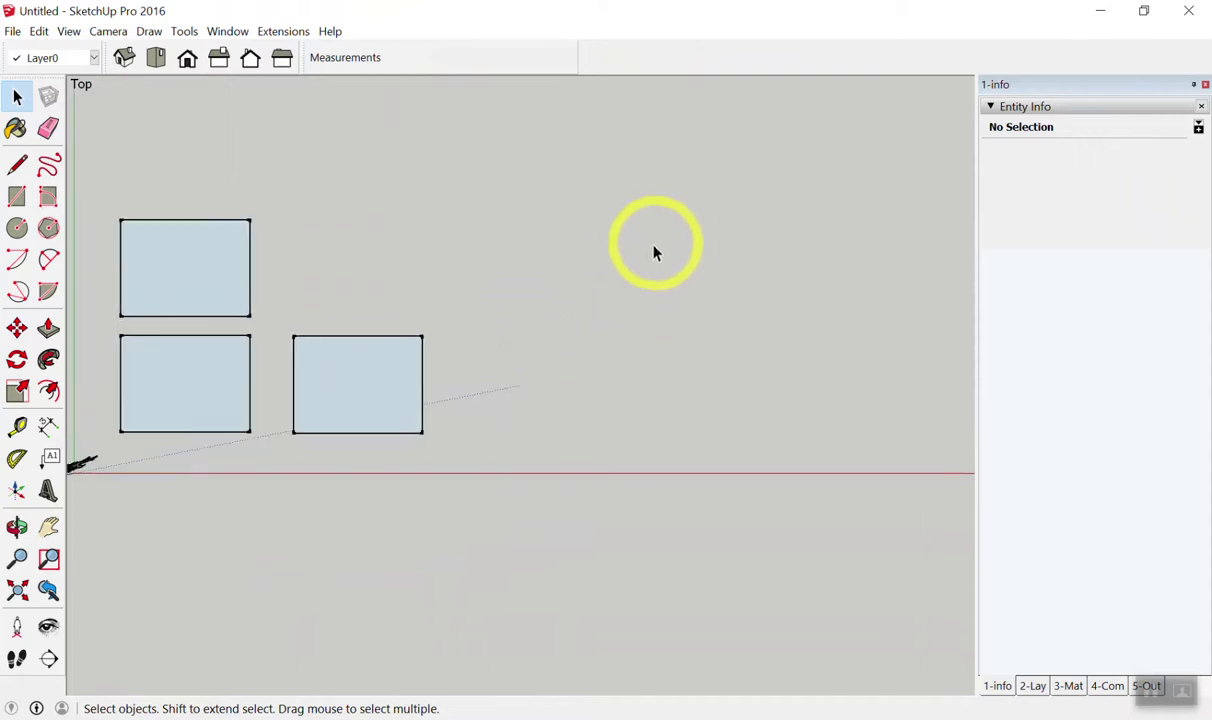
key(l)
click(608, 200)
click(608, 403)
key(space)
key(l)
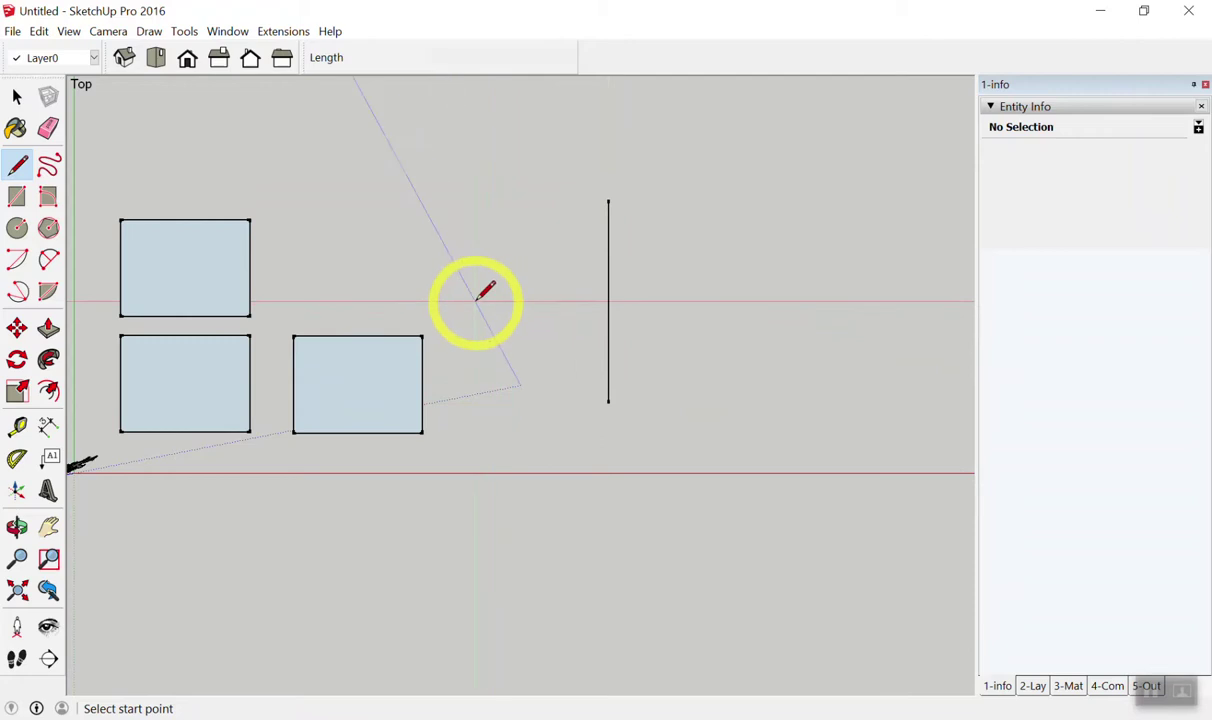
click(475, 300)
click(772, 300)
key(space)
Draw four trial rectangles around the cross's quarters, then undo them.
scroll(720, 255, up, 2)
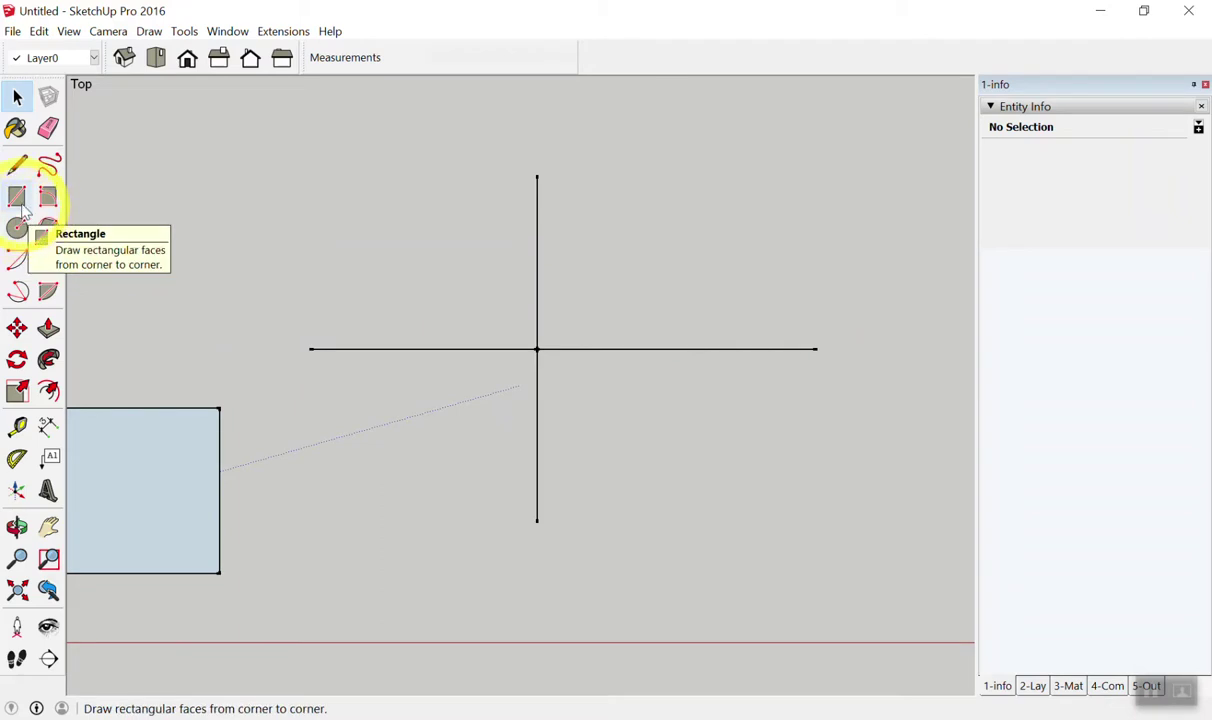
click(18, 198)
click(576, 307)
click(745, 177)
click(509, 305)
click(229, 189)
click(513, 374)
click(383, 512)
click(582, 386)
click(780, 497)
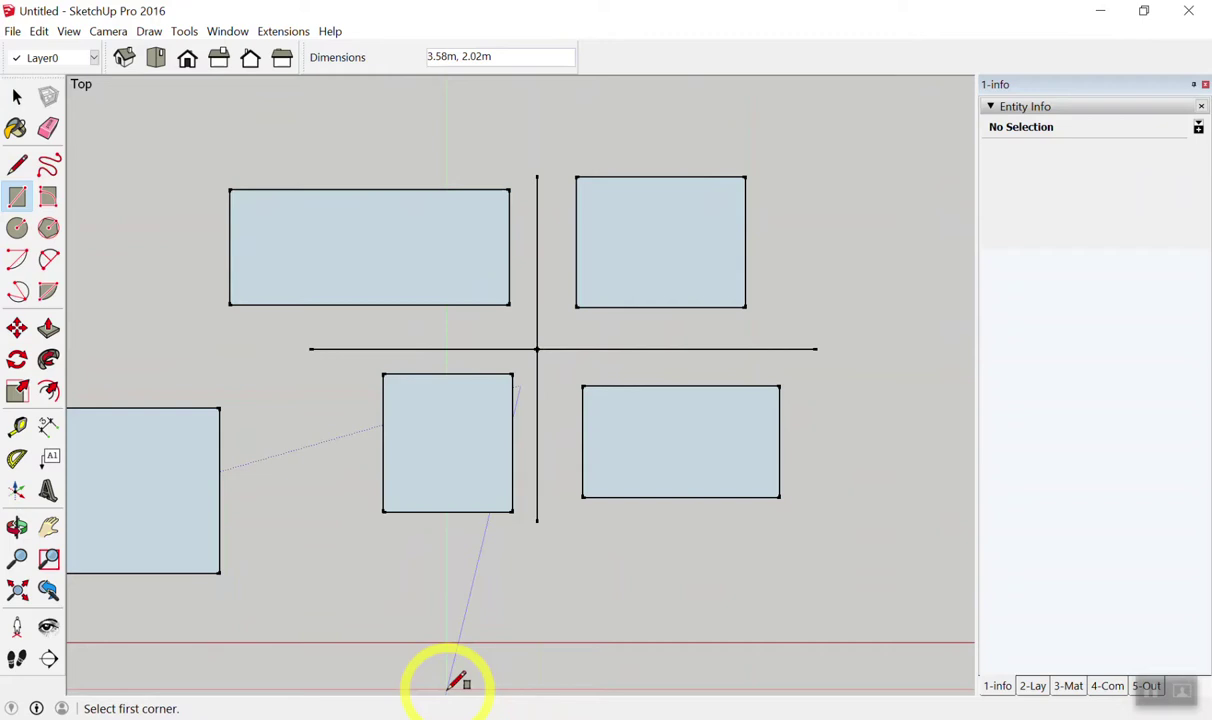
key(ctrl+z)
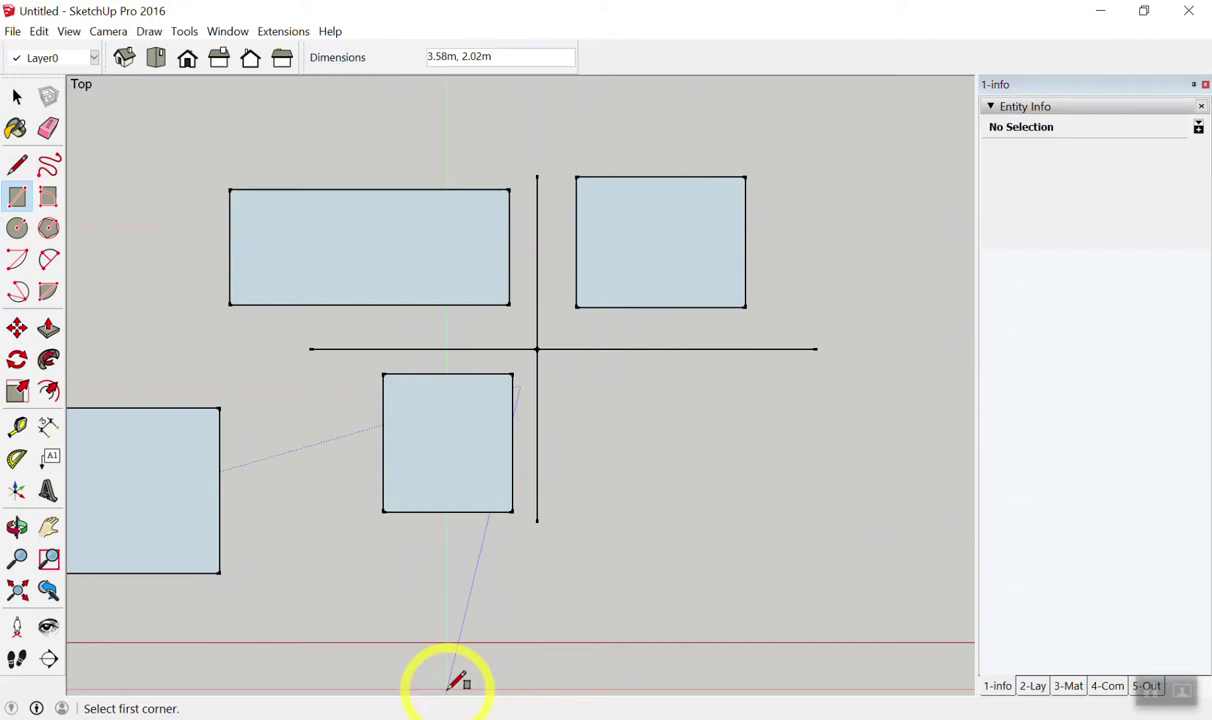
key(ctrl+z)
key(ctrl+z)
key(ctrl+z)
scroll(546, 450, down, 4)
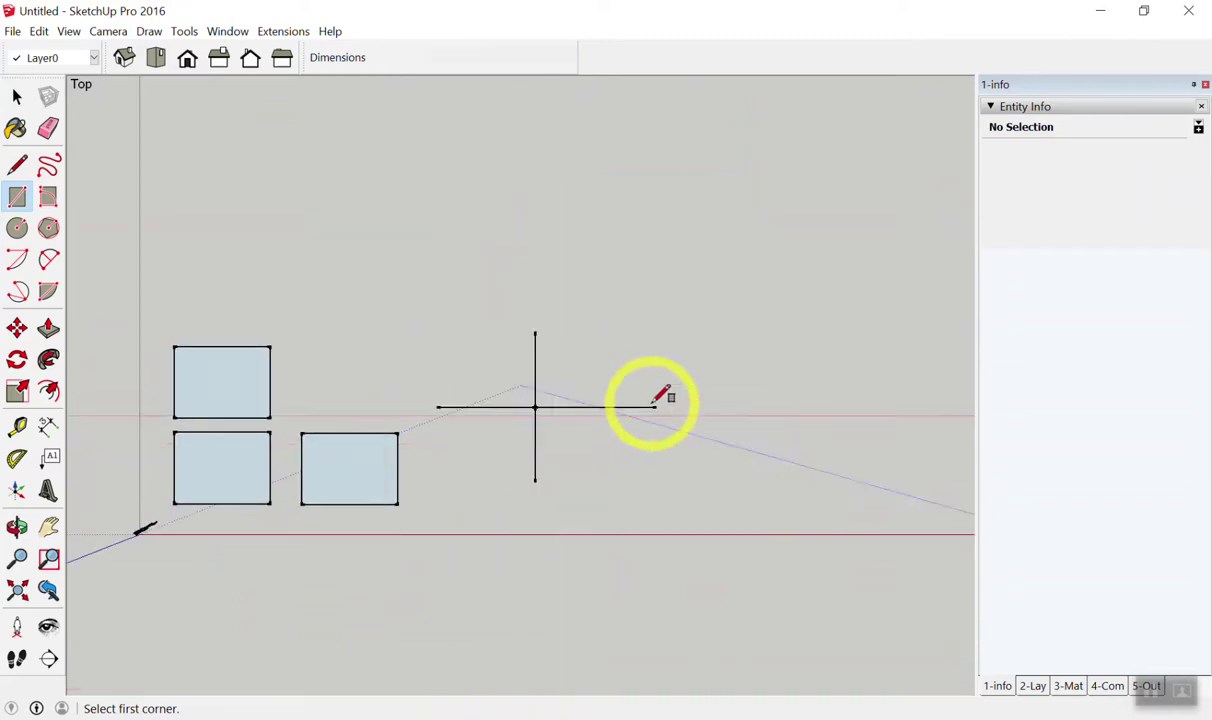
Draw a rectangle and size it to a 1 by 1 square.
scroll(419, 465, up, 2)
scroll(430, 375, up, 2)
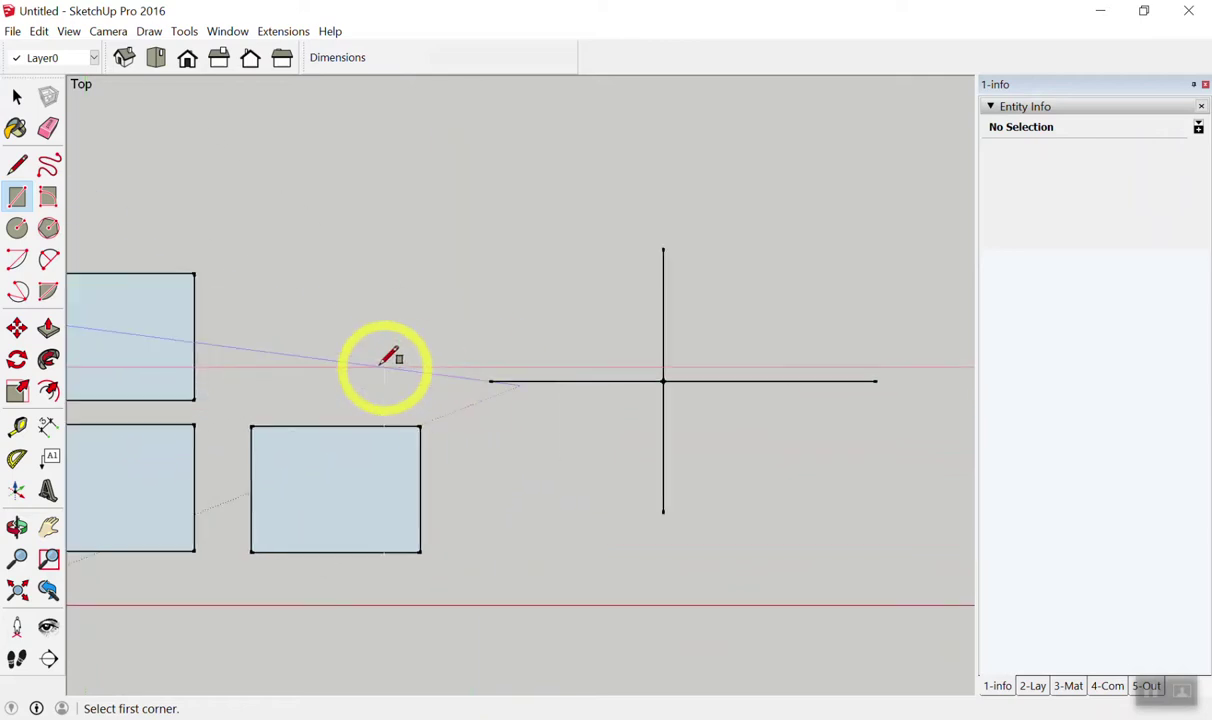
scroll(463, 360, down, 3)
scroll(593, 315, up, 1)
scroll(593, 315, down, 2)
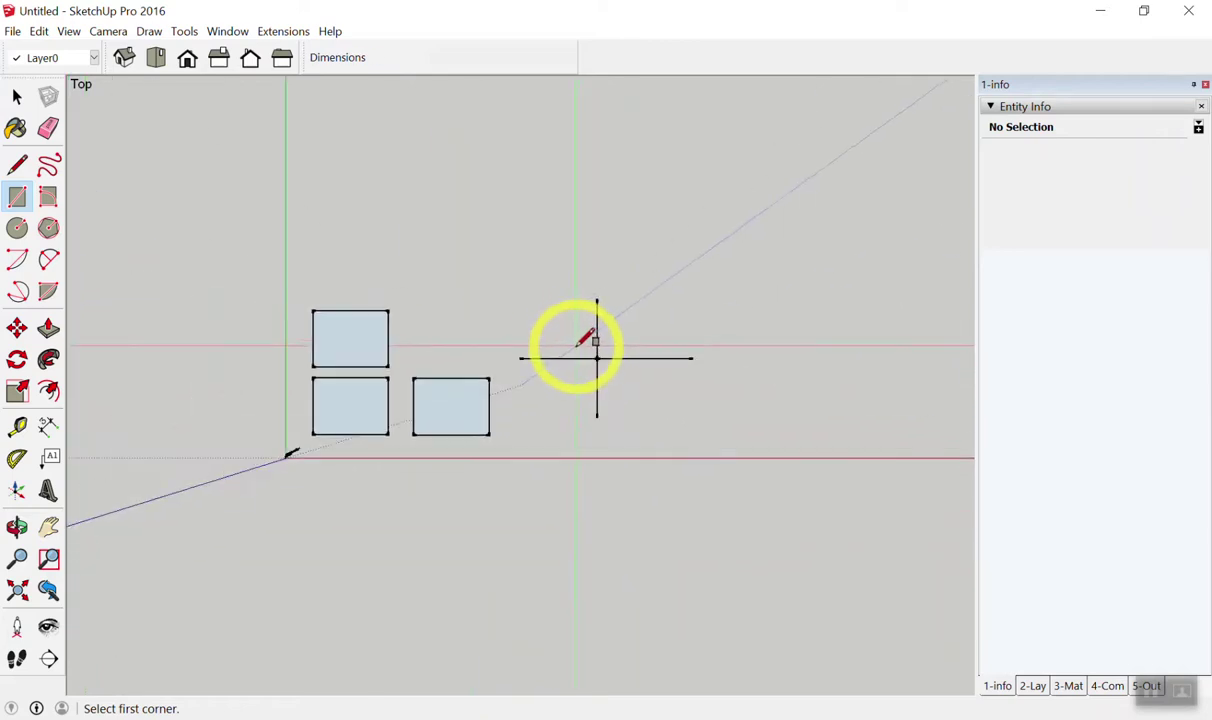
scroll(575, 335, up, 2)
scroll(560, 322, down, 2)
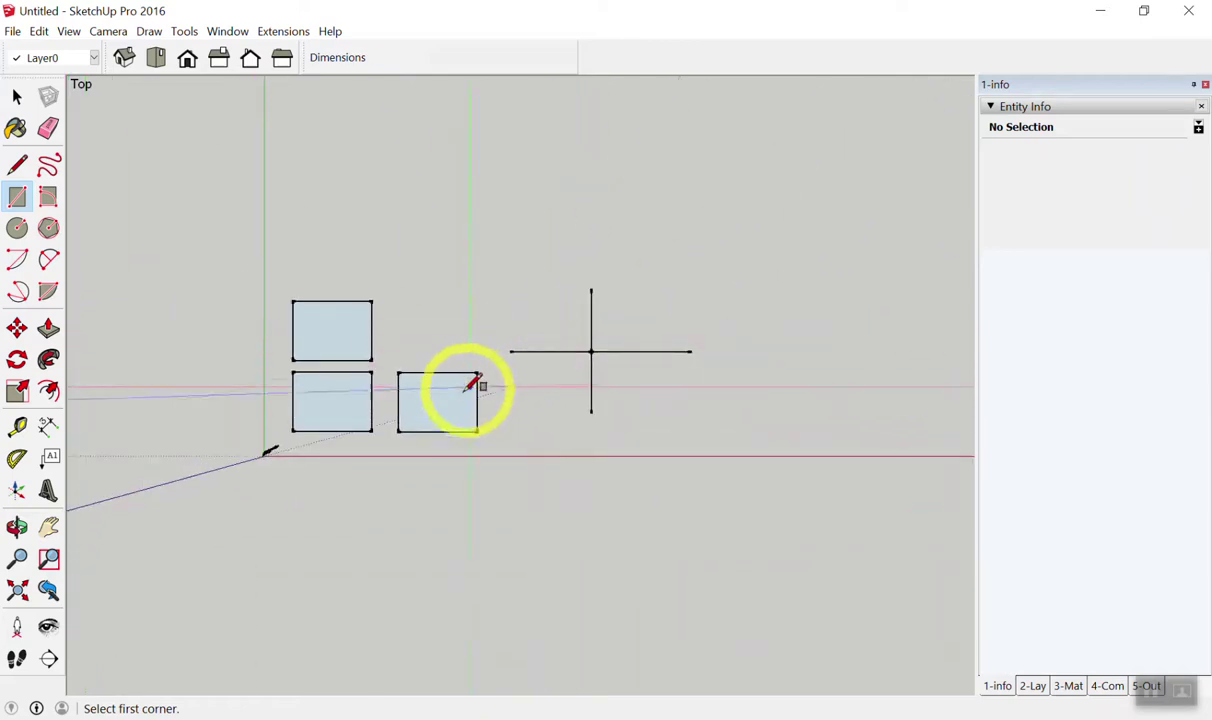
scroll(454, 319, up, 2)
scroll(379, 319, up, 2)
scroll(497, 284, down, 2)
scroll(433, 279, up, 1)
scroll(371, 333, up, 3)
scroll(360, 352, up, 2)
click(357, 357)
click(526, 237)
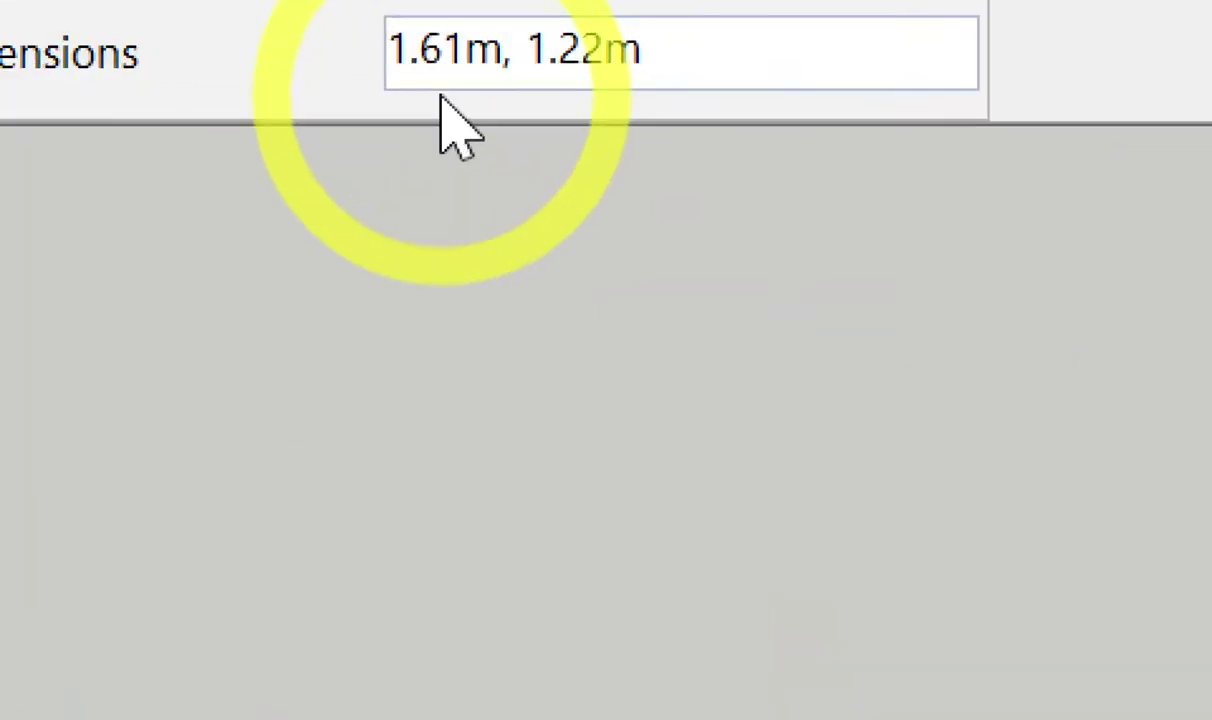
text(1)
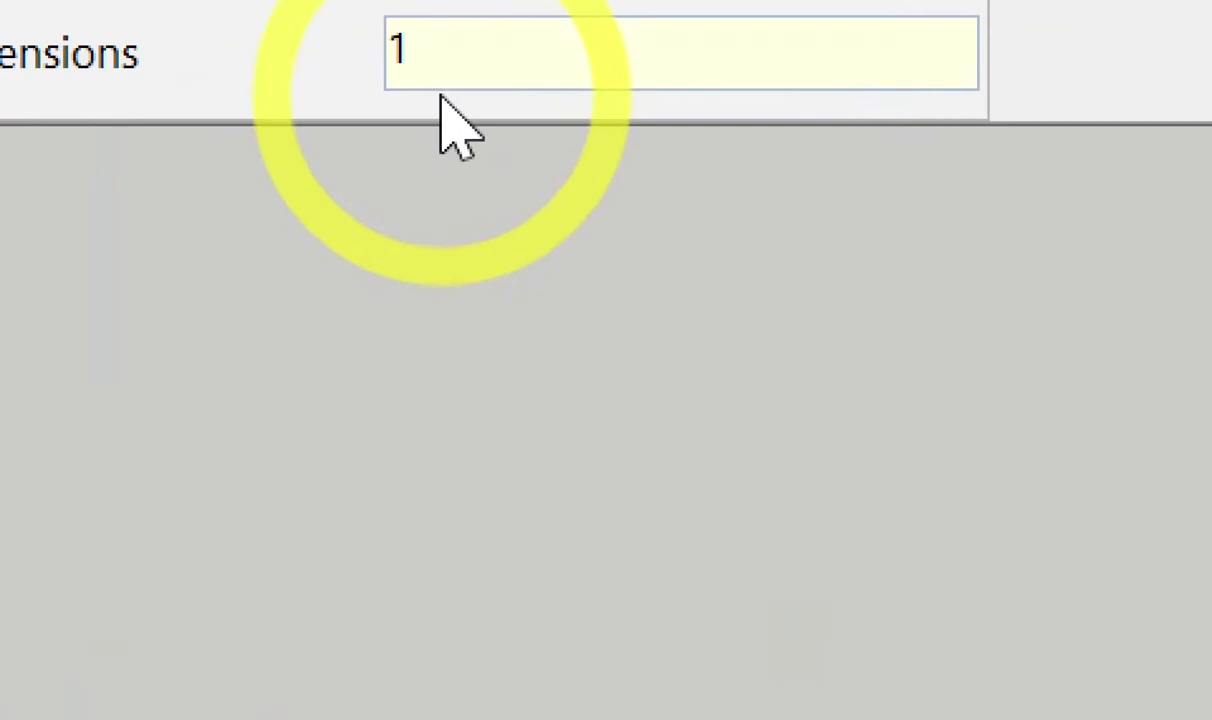
key(Return)
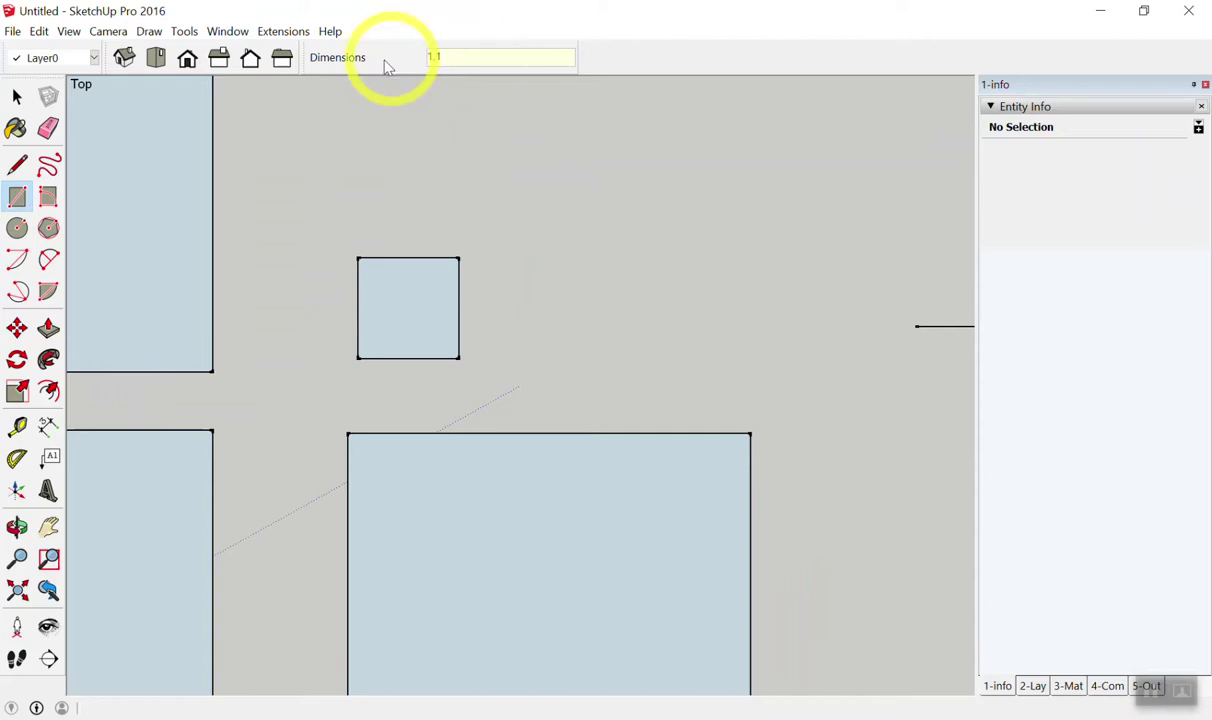
Draw a second near-square rectangle, 0.98m by 1.02m, beside the square.
click(505, 358)
click(603, 256)
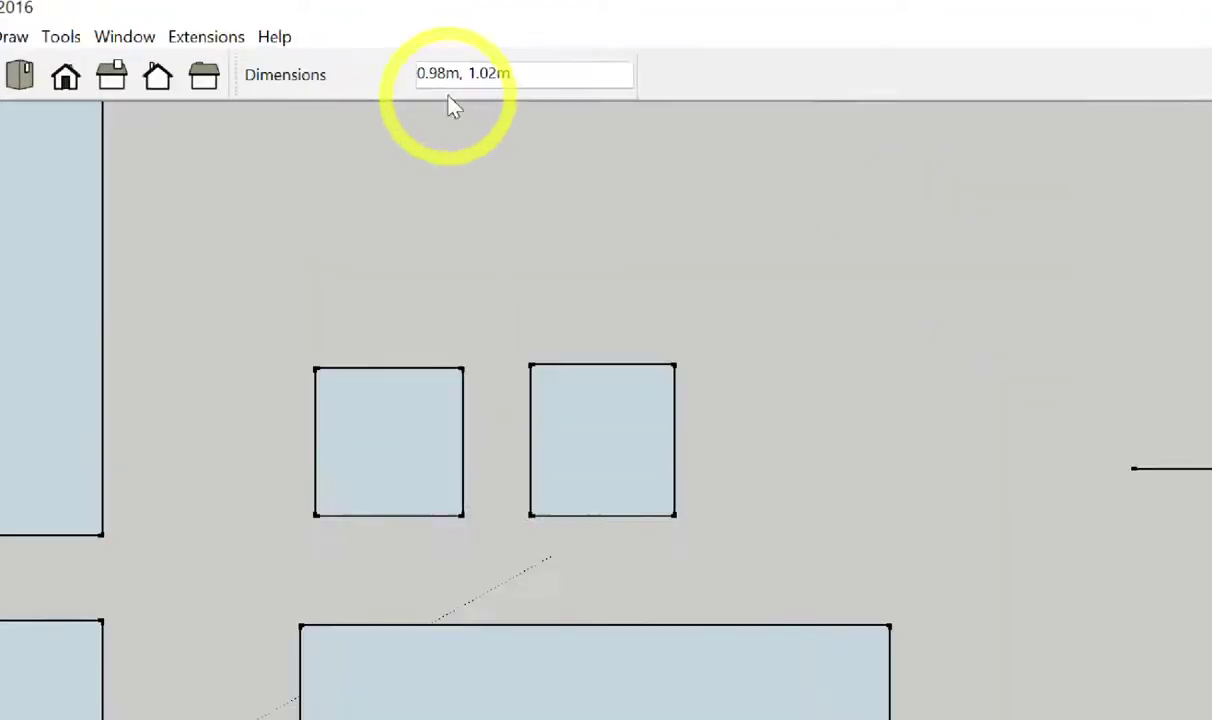
click(447, 96)
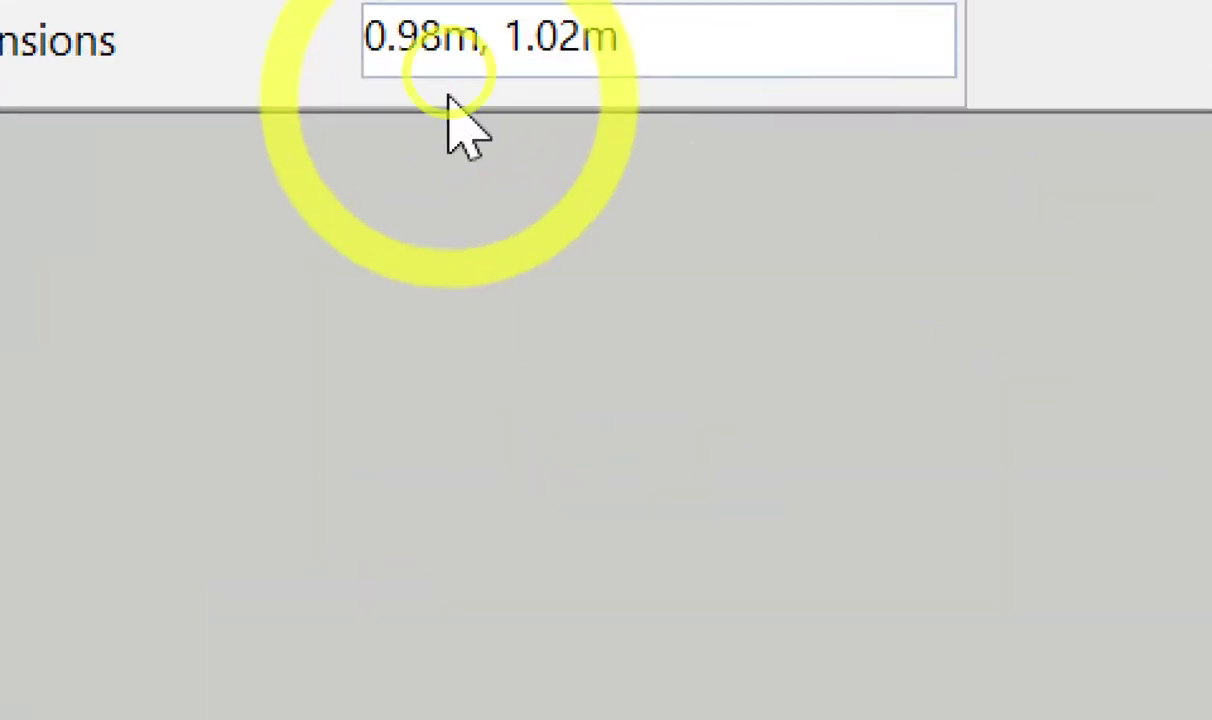
Handwrite an on-screen note converting 20cm, 20cm into 0.2, 0.2.
click(447, 96)
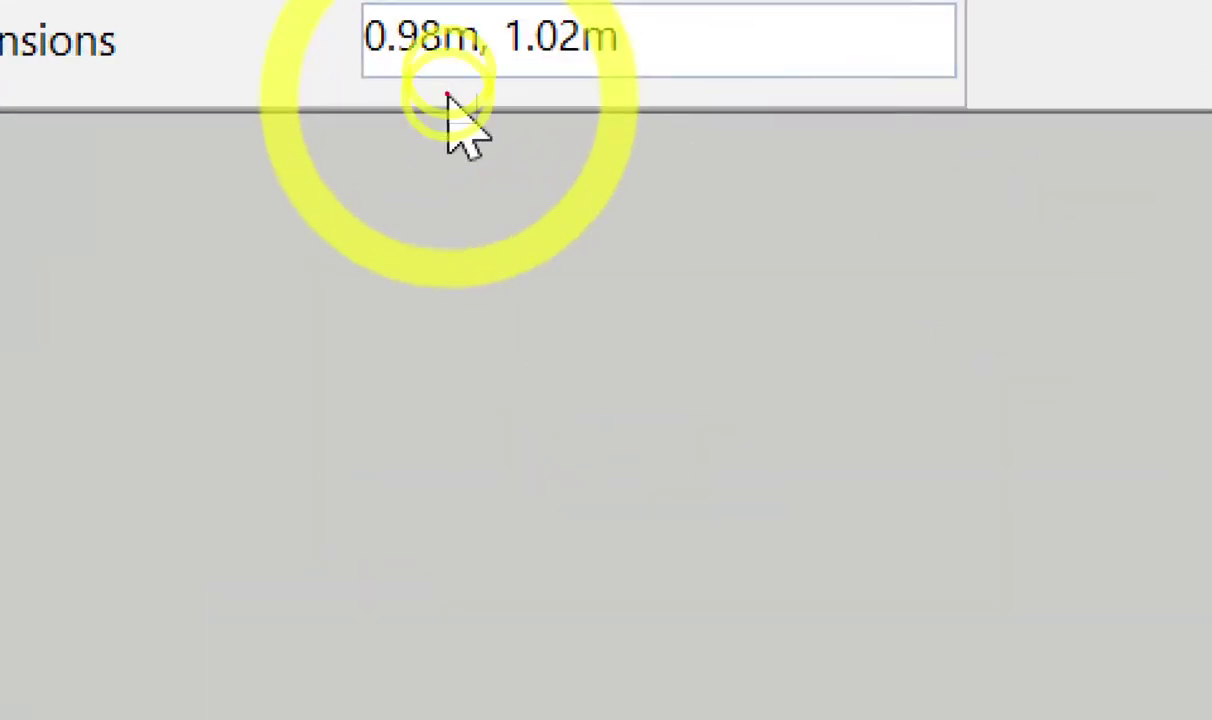
drag(620, 250, 690, 292)
mouse_move(740, 242)
mouse_down()
mouse_move(762, 258)
mouse_move(805, 242)
mouse_move(895, 258)
mouse_move(868, 328)
mouse_up()
mouse_move(942, 240)
mouse_down()
mouse_move(985, 272)
mouse_move(1040, 240)
mouse_move(1170, 258)
mouse_up()
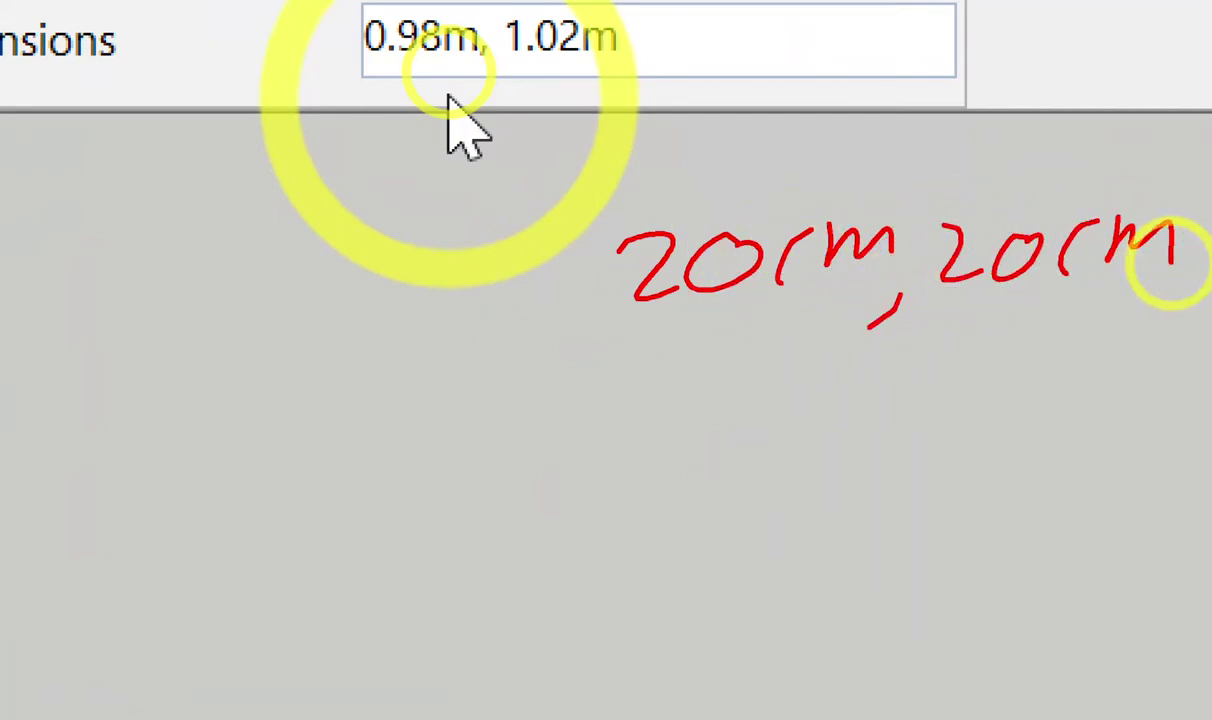
mouse_move(709, 378)
mouse_down()
mouse_move(671, 408)
mouse_move(716, 376)
mouse_move(901, 414)
mouse_move(858, 455)
mouse_up()
click(750, 410)
drag(965, 345, 1112, 386)
click(1005, 400)
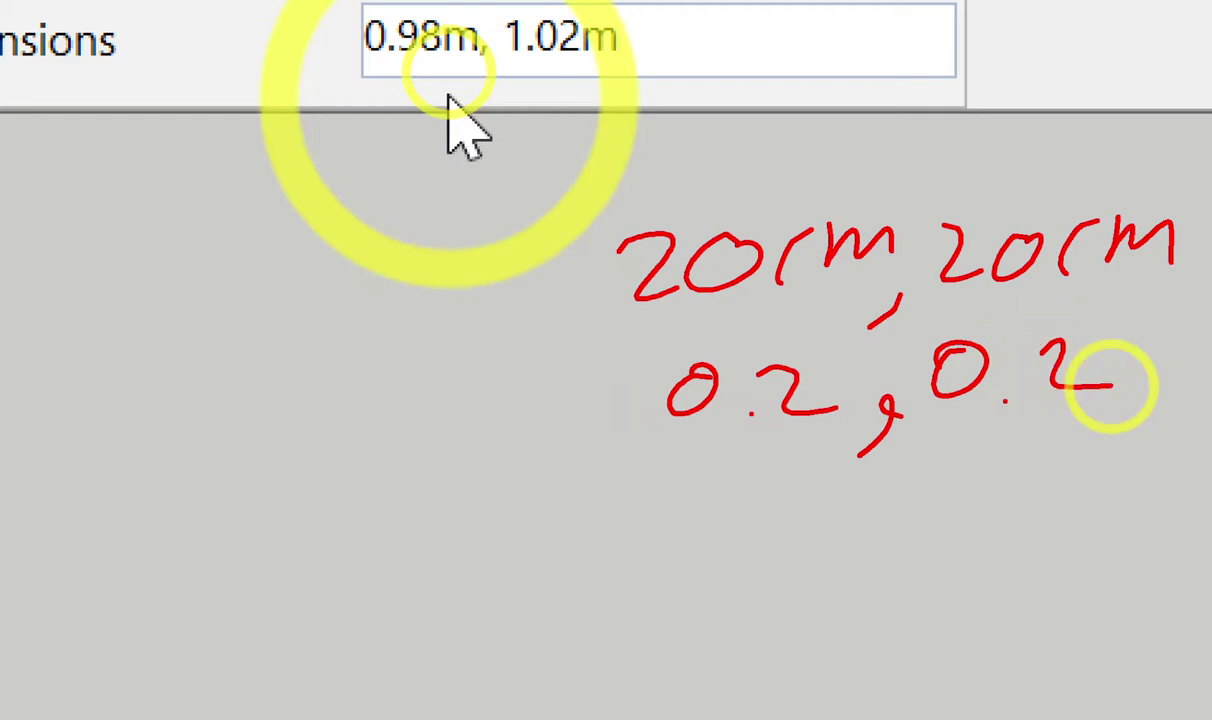
drag(730, 352, 648, 440)
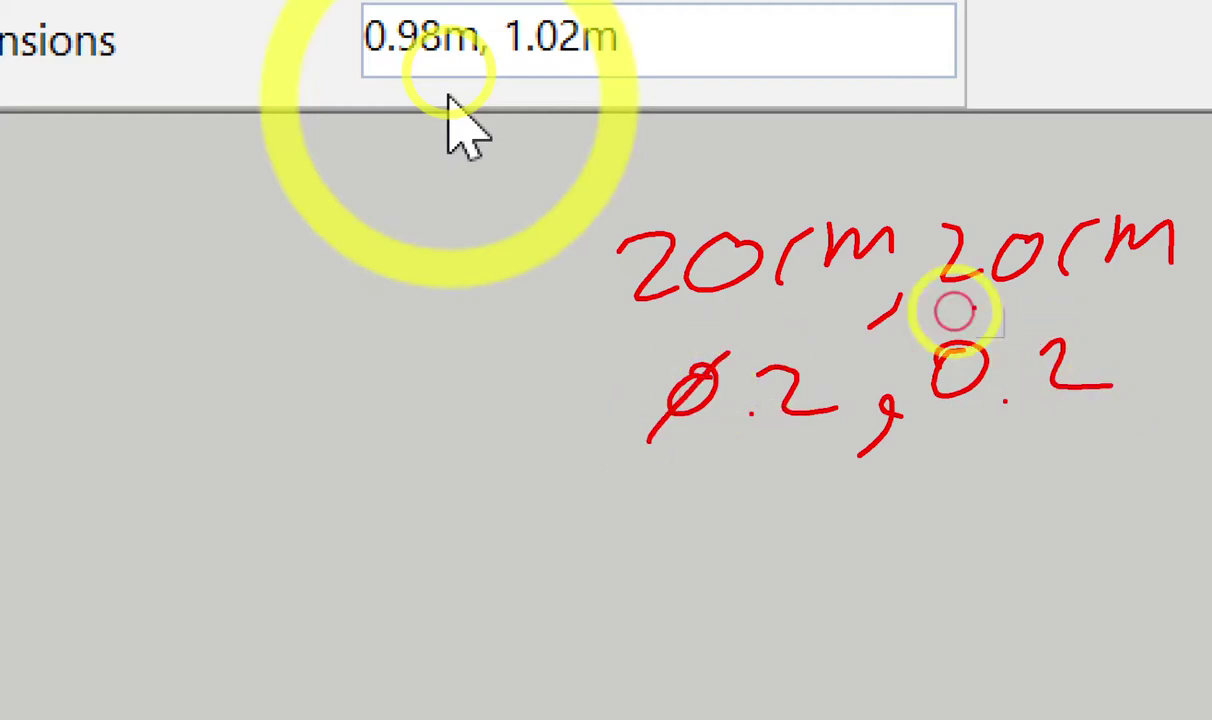
drag(987, 342, 935, 397)
Handwrite the short form .2,.2 plus a .2 = 20cm note, circling .2,.2.
mouse_move(765, 505)
mouse_down()
mouse_move(818, 555)
mouse_move(798, 630)
mouse_up()
click(903, 547)
drag(955, 492, 1037, 537)
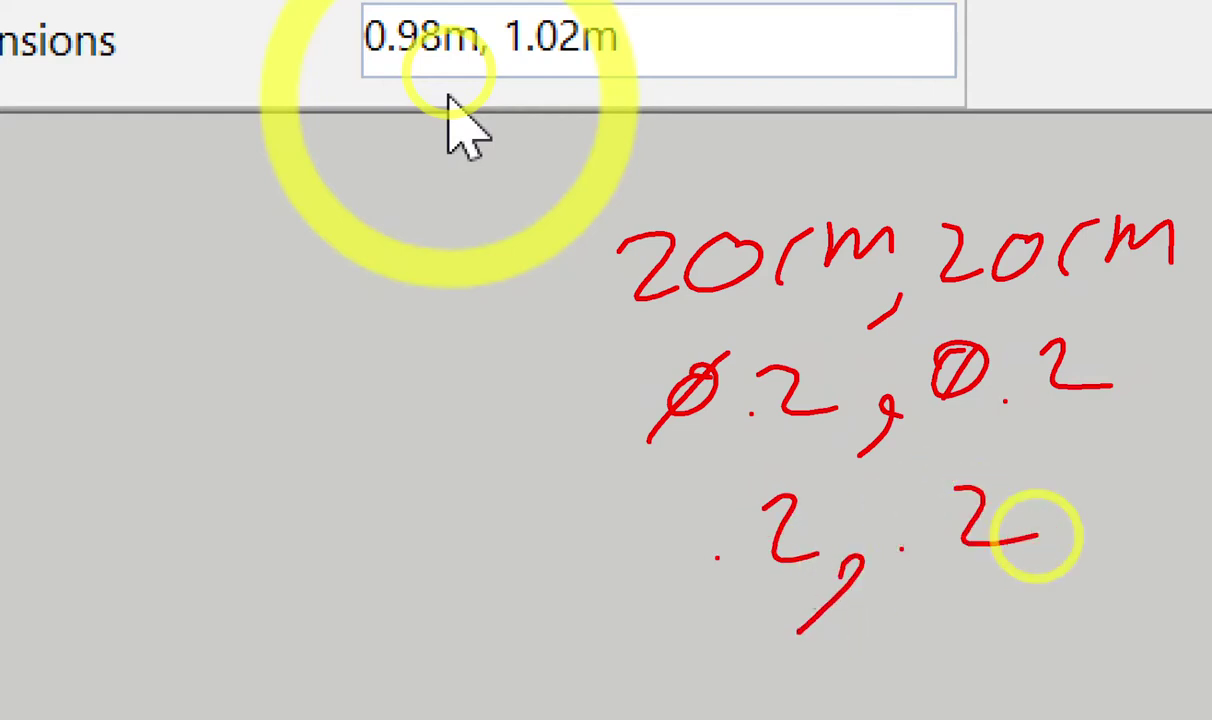
click(165, 487)
mouse_move(180, 420)
mouse_down()
mouse_move(236, 480)
mouse_move(243, 553)
mouse_up()
drag(322, 405, 366, 472)
drag(398, 412, 412, 402)
mouse_move(480, 393)
mouse_down()
mouse_move(465, 411)
mouse_move(470, 460)
mouse_up()
mouse_move(530, 445)
mouse_down()
mouse_move(582, 417)
mouse_move(637, 448)
mouse_up()
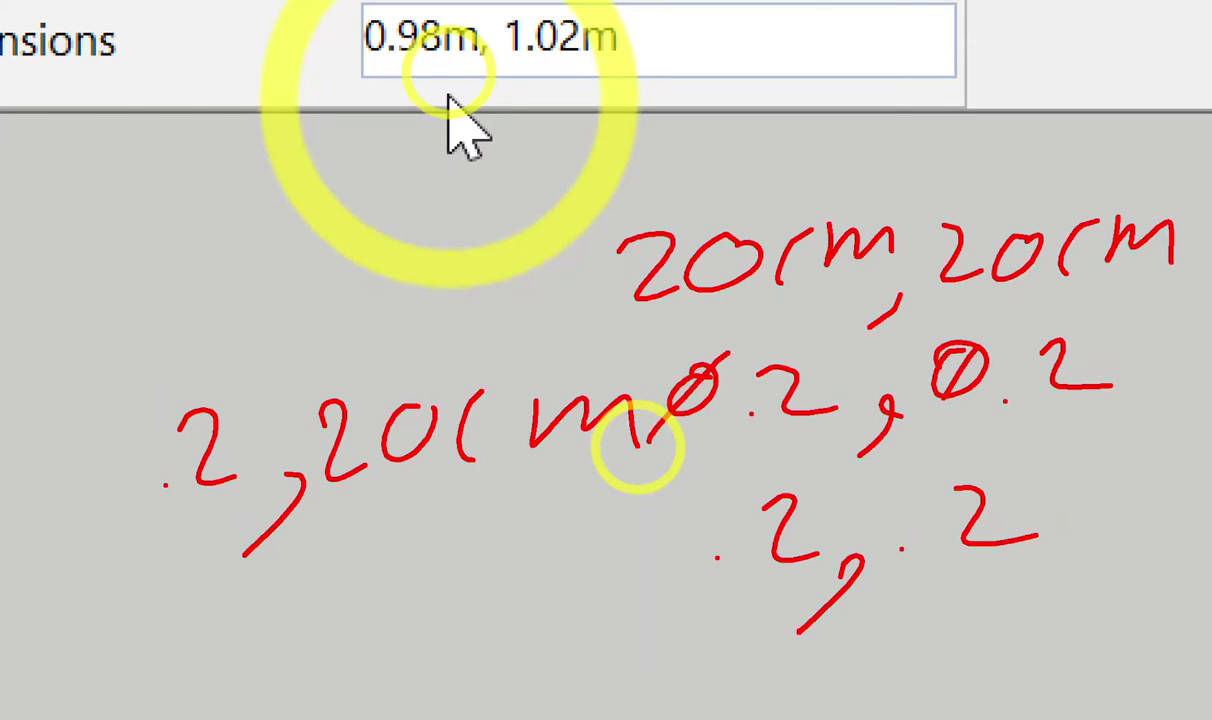
mouse_move(1062, 480)
mouse_down()
mouse_move(776, 622)
mouse_move(1097, 512)
mouse_up()
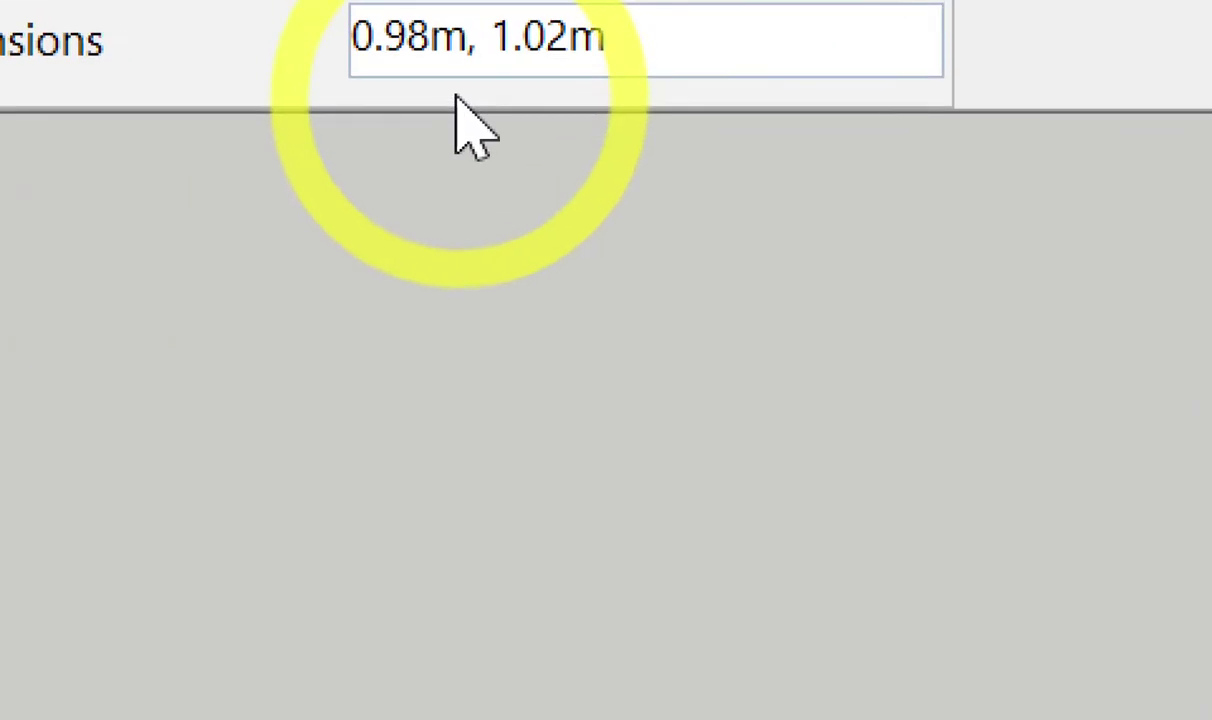
Shrink the second square to .2,.2 and zoom to fit all geometry.
text(.2,.2)
key(Return)
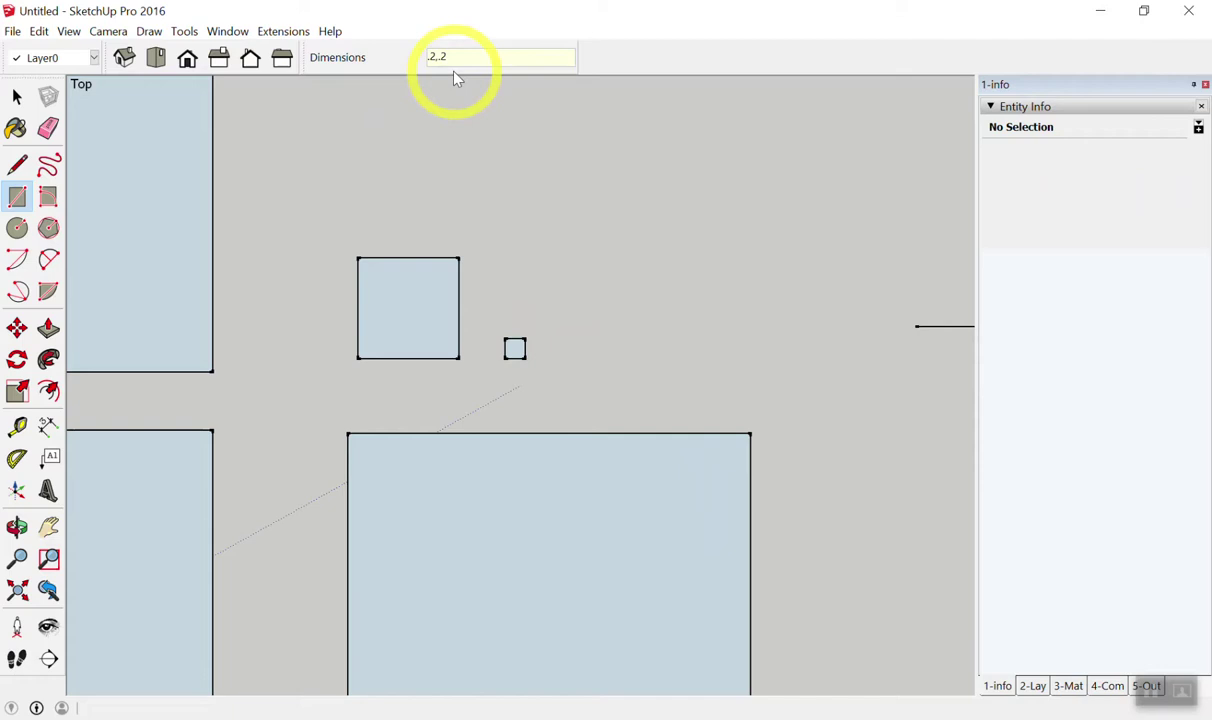
key(shift+z)
key(space)
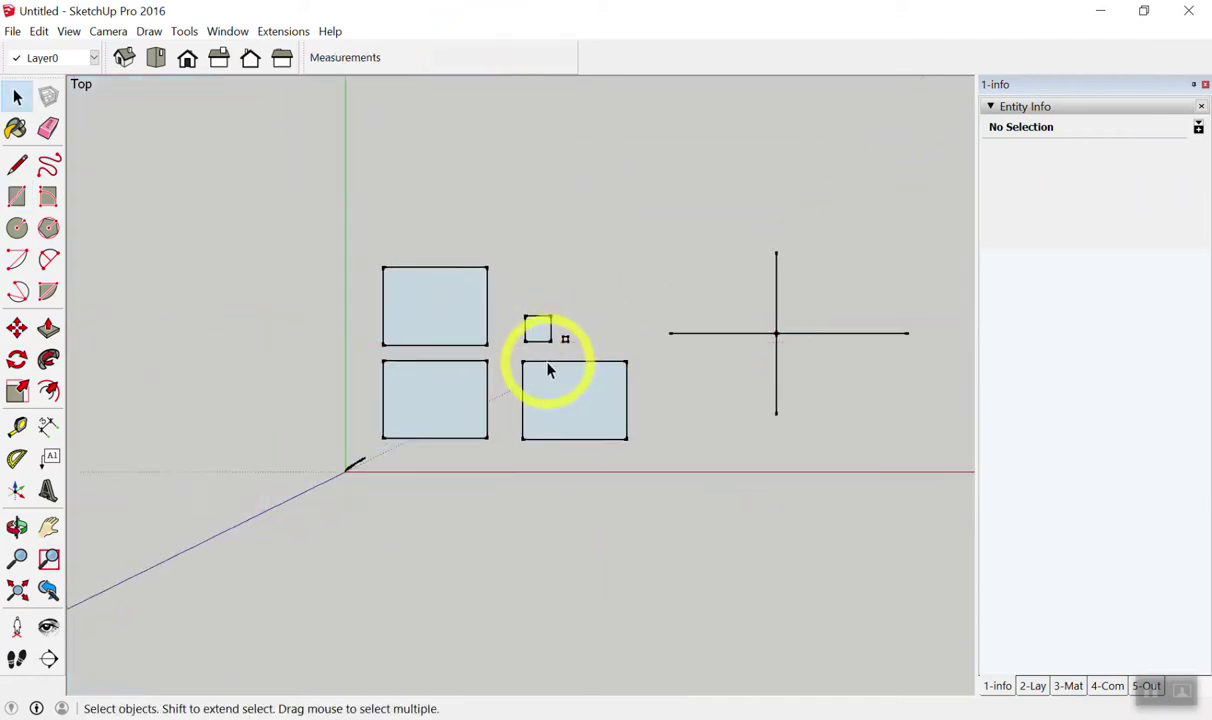
Box-select all the rectangles and lines, then clear the selection.
scroll(605, 320, up, 3)
drag(922, 192, 195, 566)
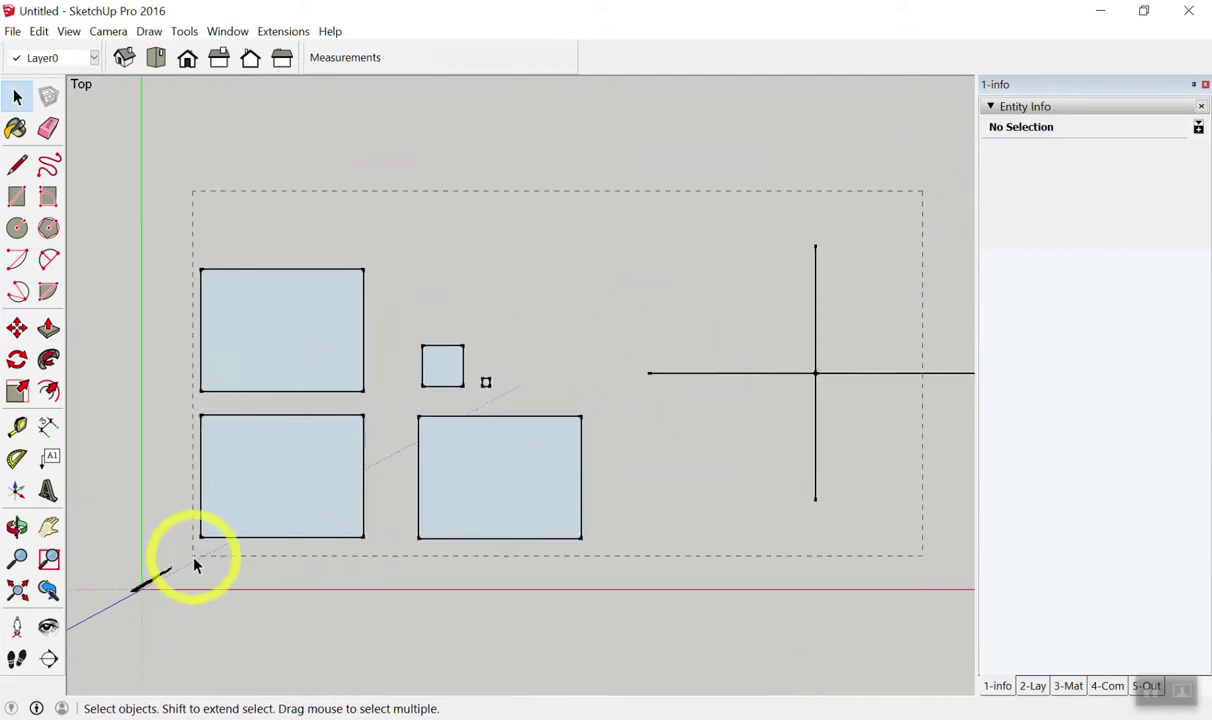
drag(195, 566, 189, 566)
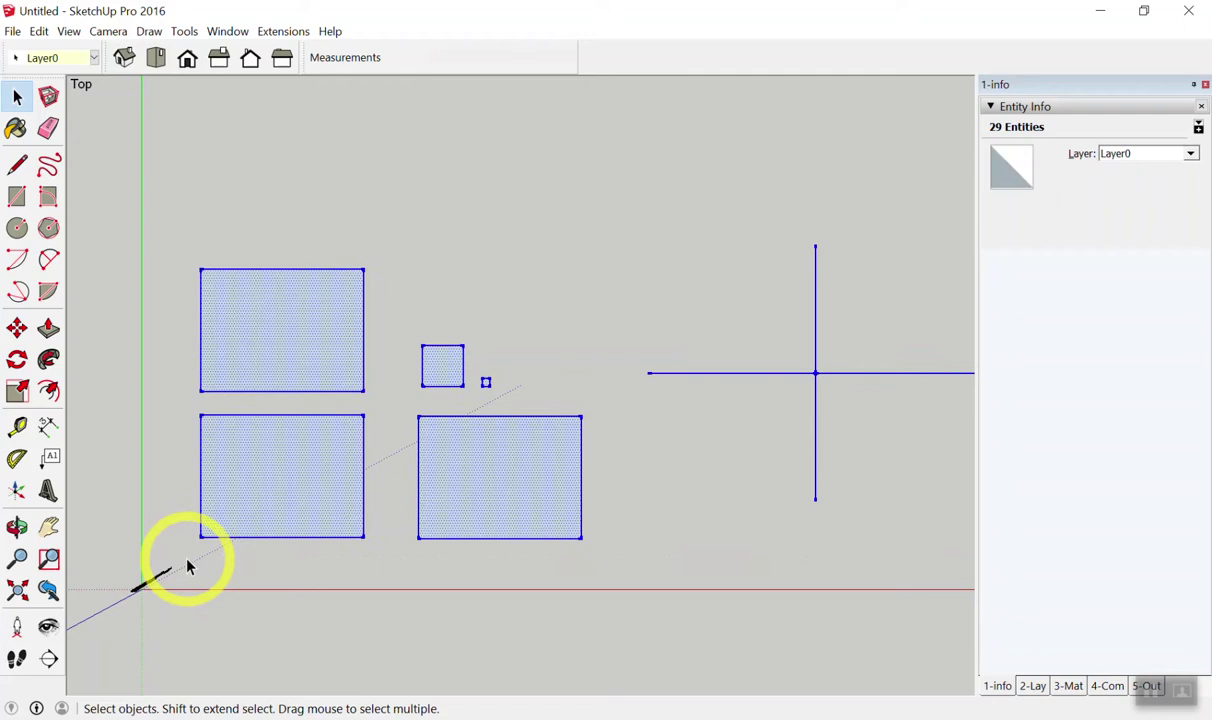
click(340, 199)
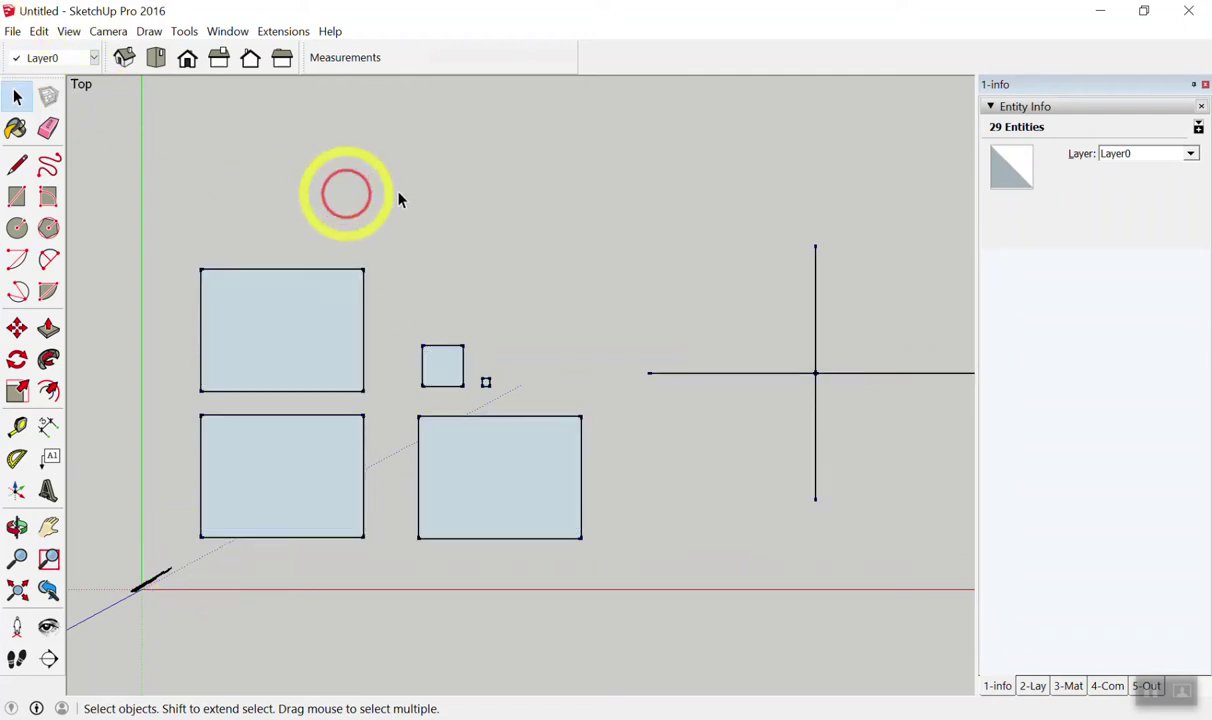
scroll(484, 387, up, 2)
scroll(454, 406, up, 2)
scroll(454, 406, up, 2)
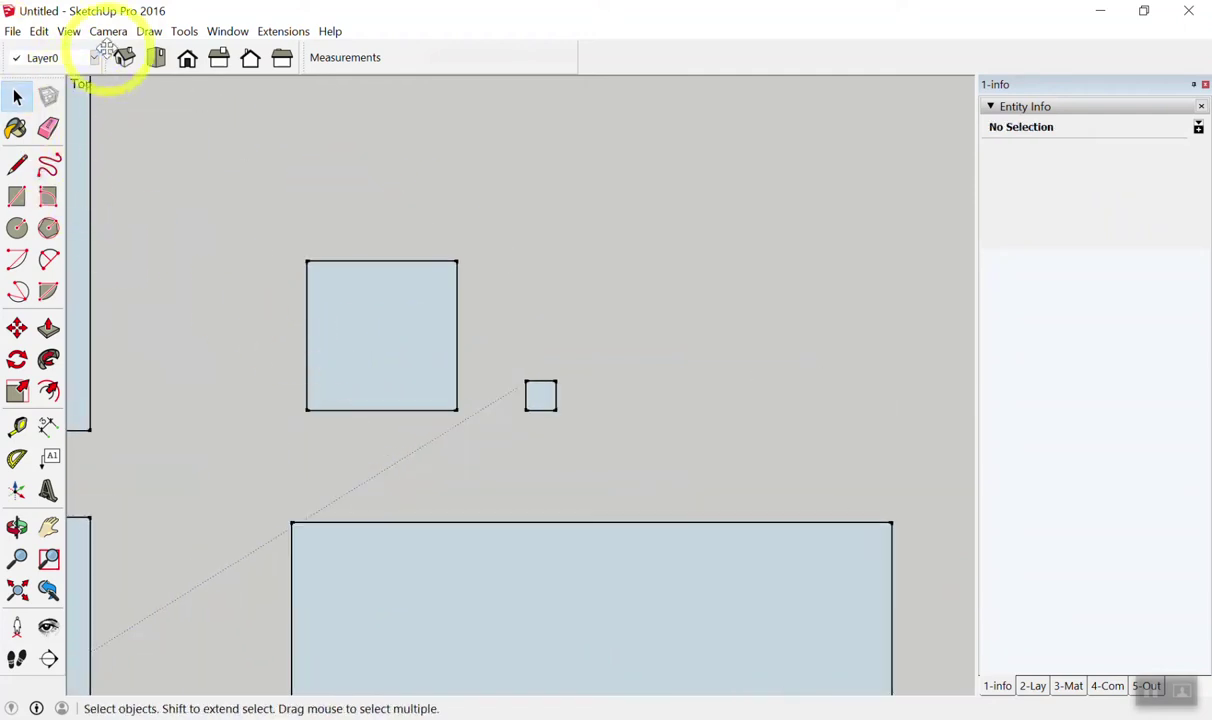
Draw a rectangle sized 1,1 as a 1 m square.
click(17, 196)
scroll(640, 310, up, 2)
scroll(600, 320, up, 1)
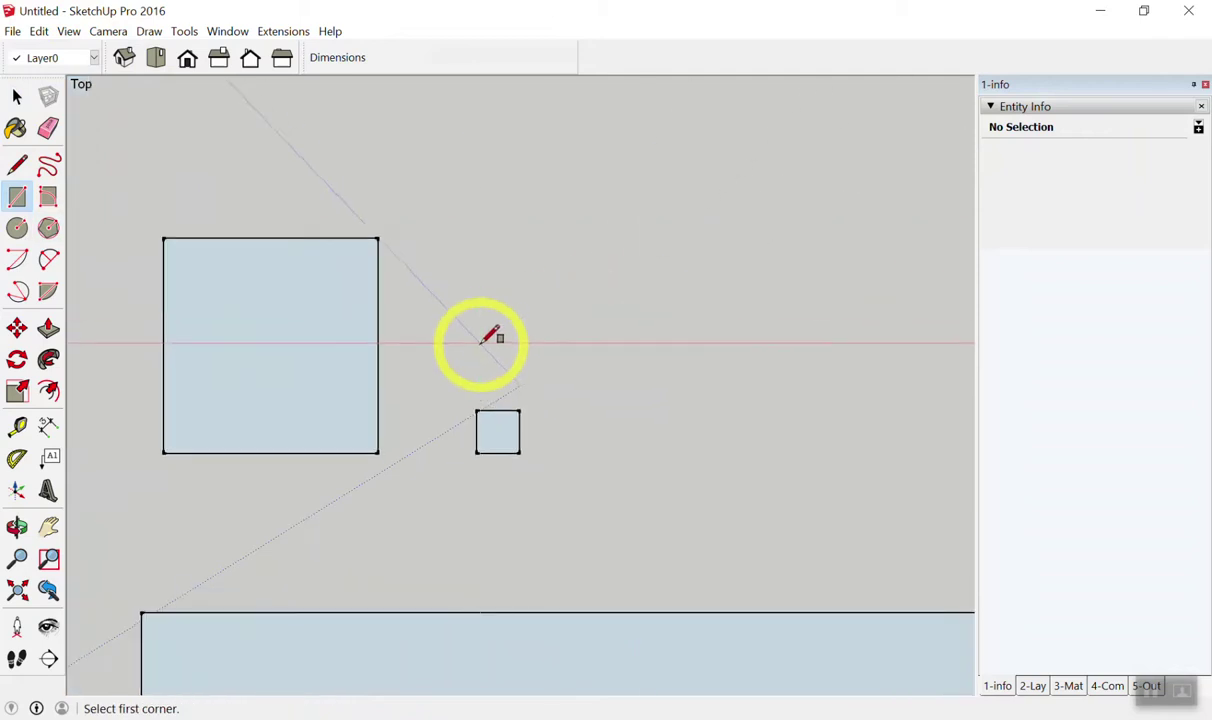
click(489, 340)
click(630, 205)
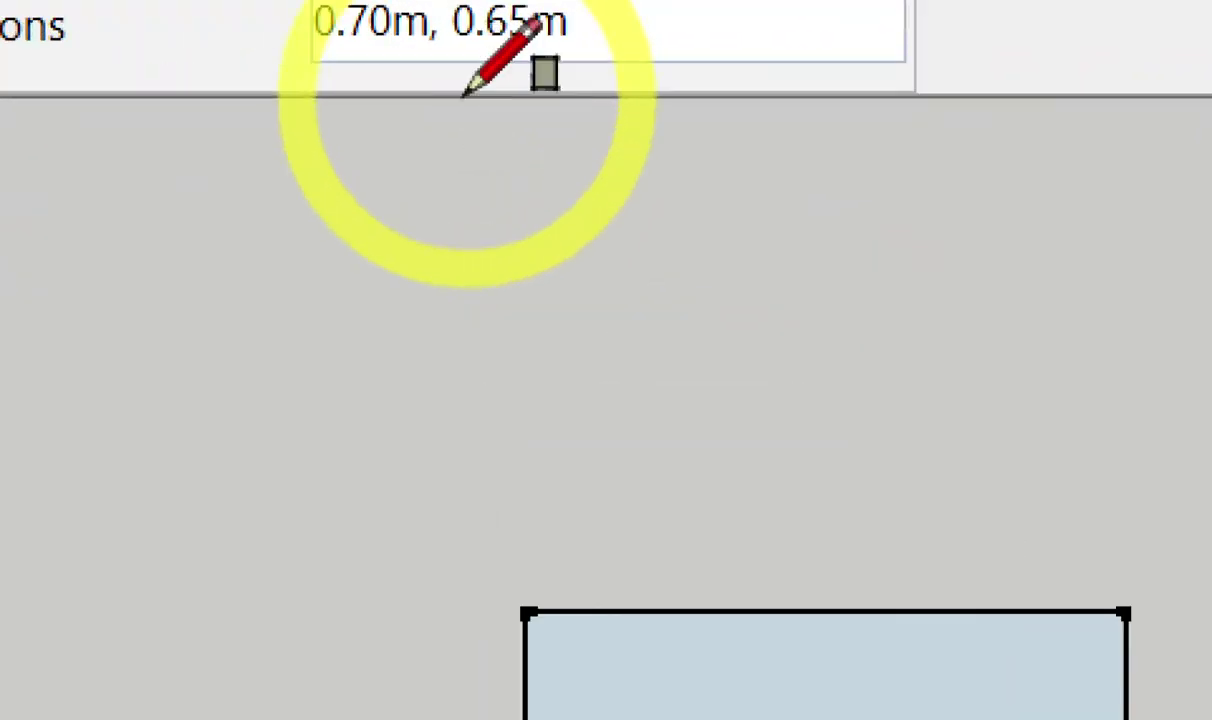
text(1,1)
key(Return)
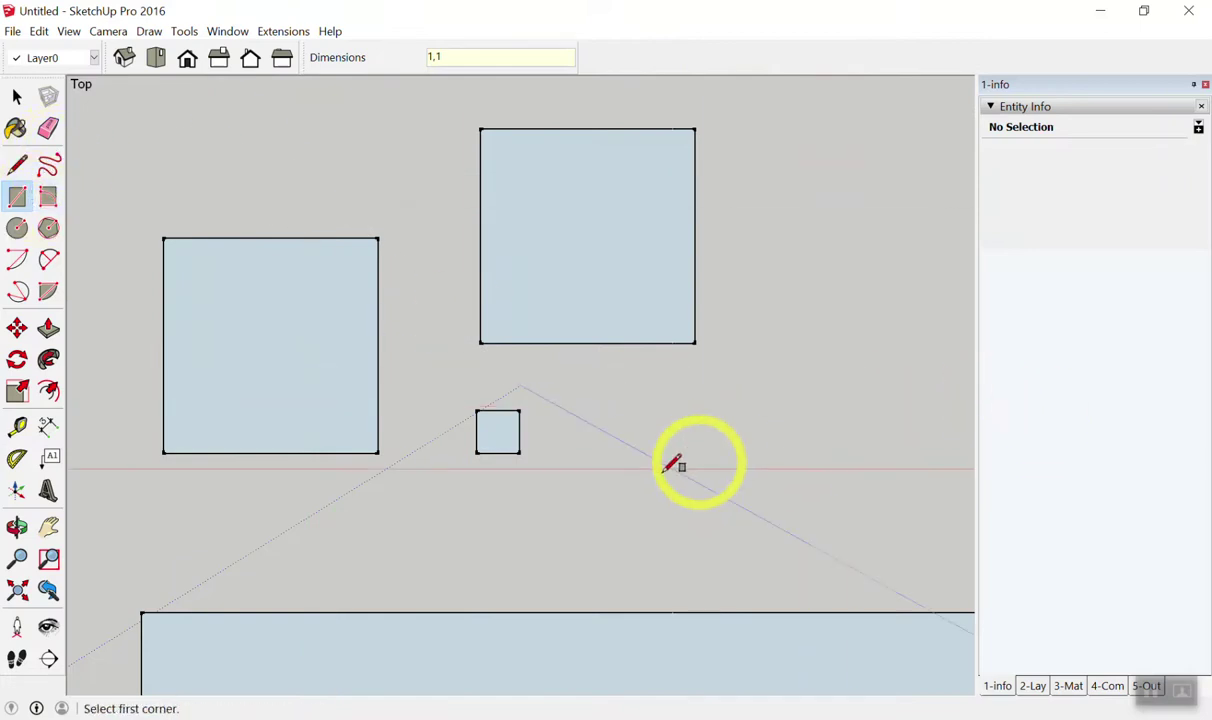
Draw another rectangle sized .2,.2 as a 0.2 m square.
click(582, 496)
click(657, 446)
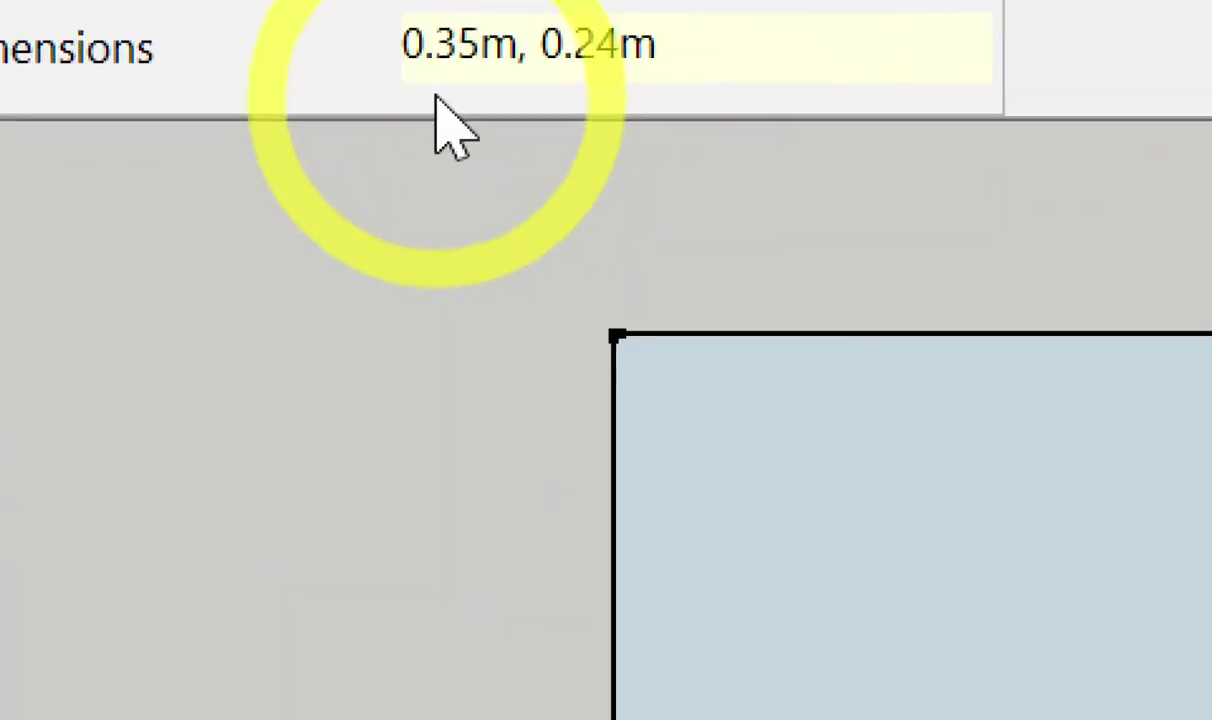
text(.2)
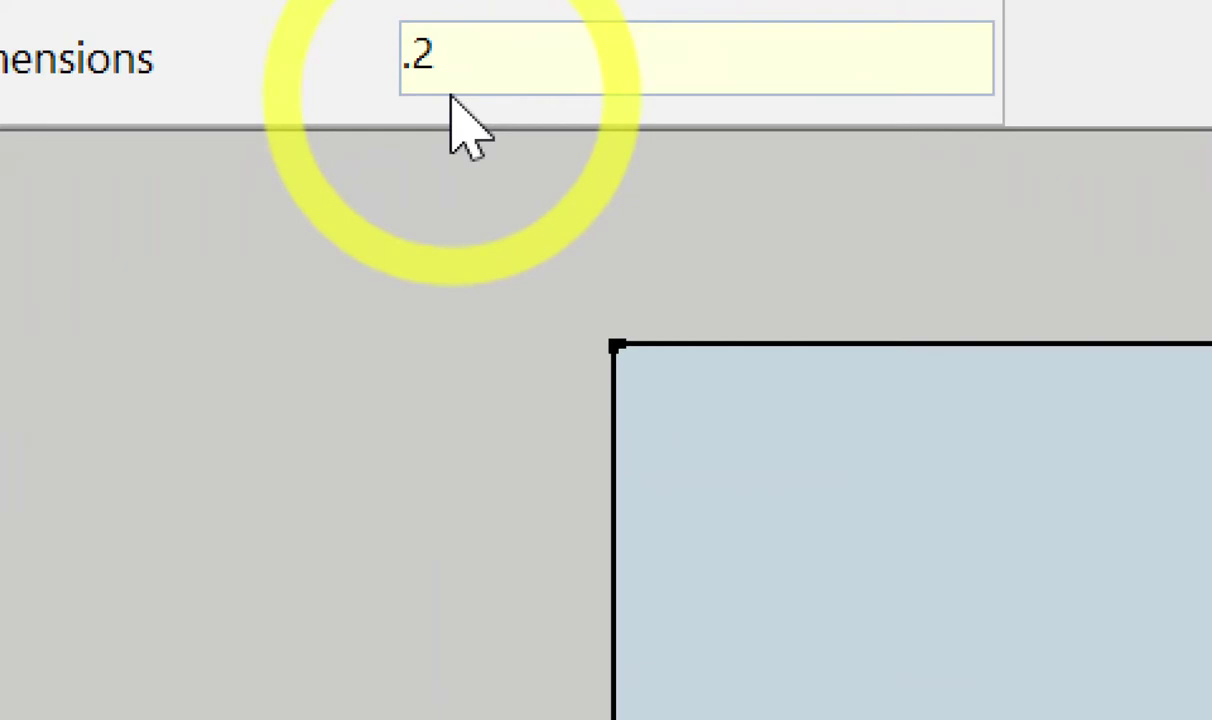
text(,.2)
key(Return)
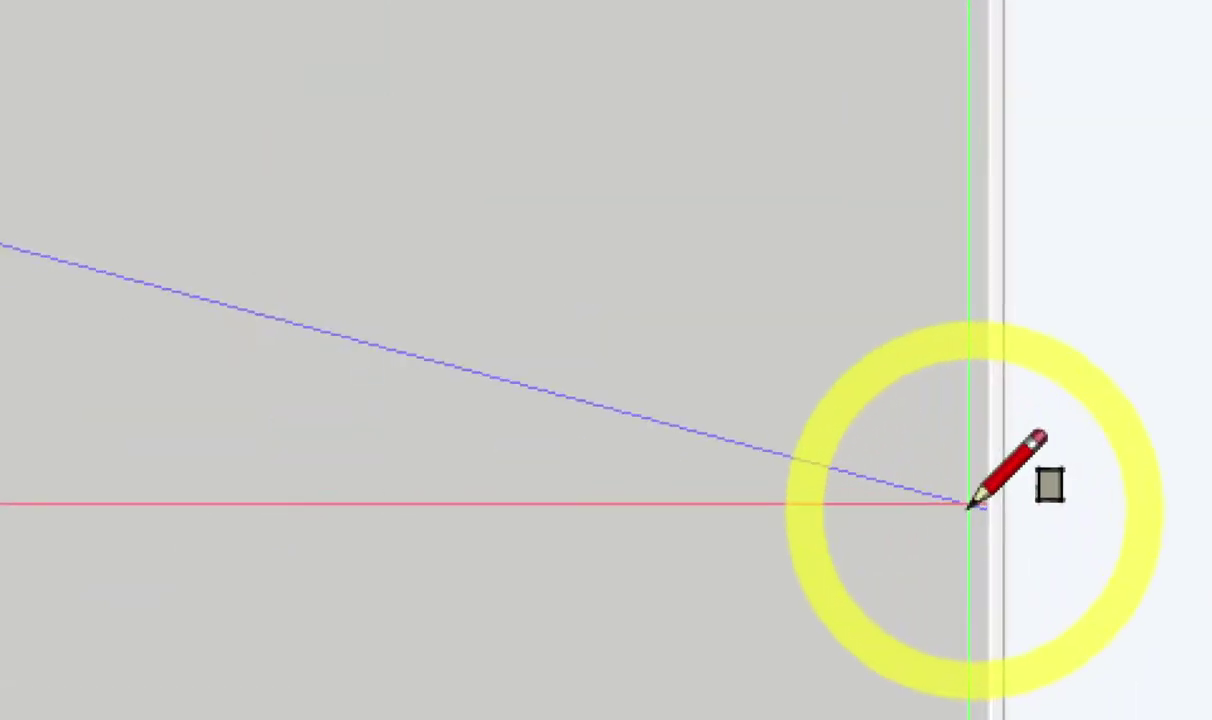
Handwrite an on-screen sketch of a tall rectangle labelled .2,.4.
mouse_move(406, 536)
mouse_down()
mouse_move(541, 405)
mouse_move(405, 512)
mouse_up()
mouse_move(465, 580)
mouse_down()
mouse_move(452, 597)
mouse_move(565, 588)
mouse_up()
drag(640, 300, 650, 350)
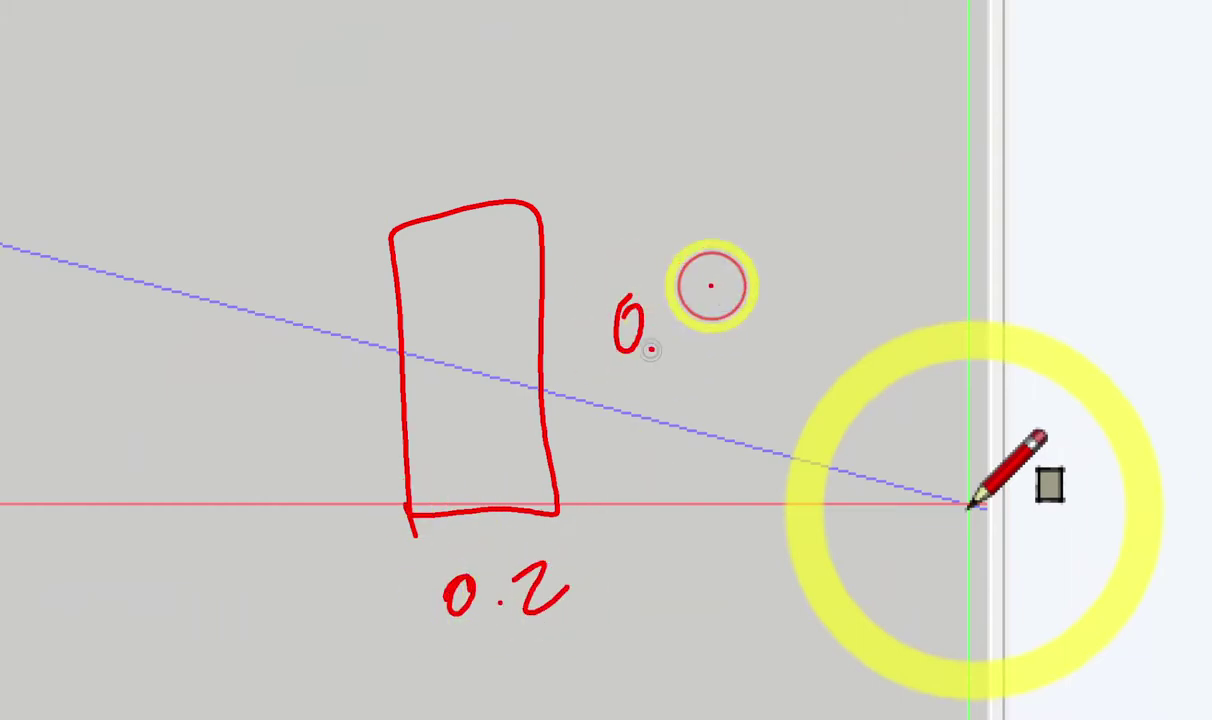
drag(711, 290, 681, 386)
drag(645, 72, 641, 89)
click(690, 95)
mouse_move(710, 55)
mouse_down()
mouse_move(649, 87)
mouse_move(640, 112)
mouse_up()
click(773, 105)
mouse_move(806, 68)
mouse_down()
mouse_move(840, 100)
mouse_move(832, 172)
mouse_up()
click(905, 120)
mouse_move(968, 55)
mouse_down()
mouse_move(1010, 88)
mouse_move(985, 105)
mouse_up()
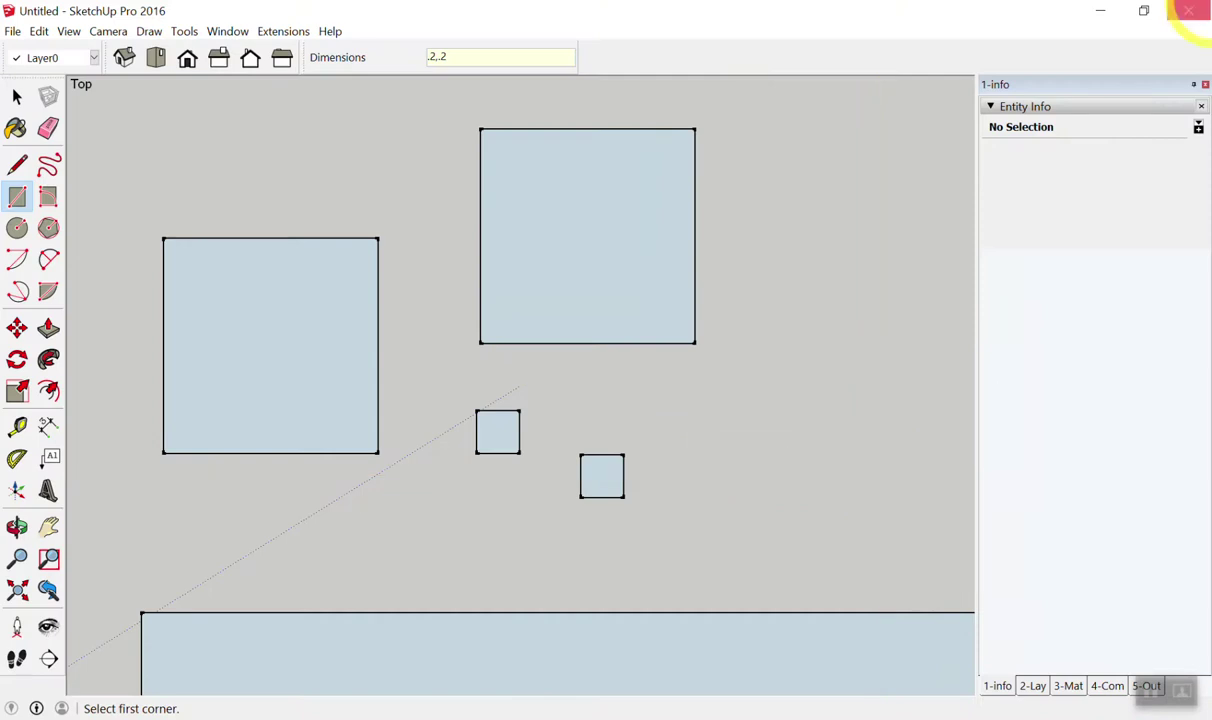
Draw a third rectangle sized .2,.4 as a 0.2 by 0.4 m rectangle.
click(663, 503)
click(752, 410)
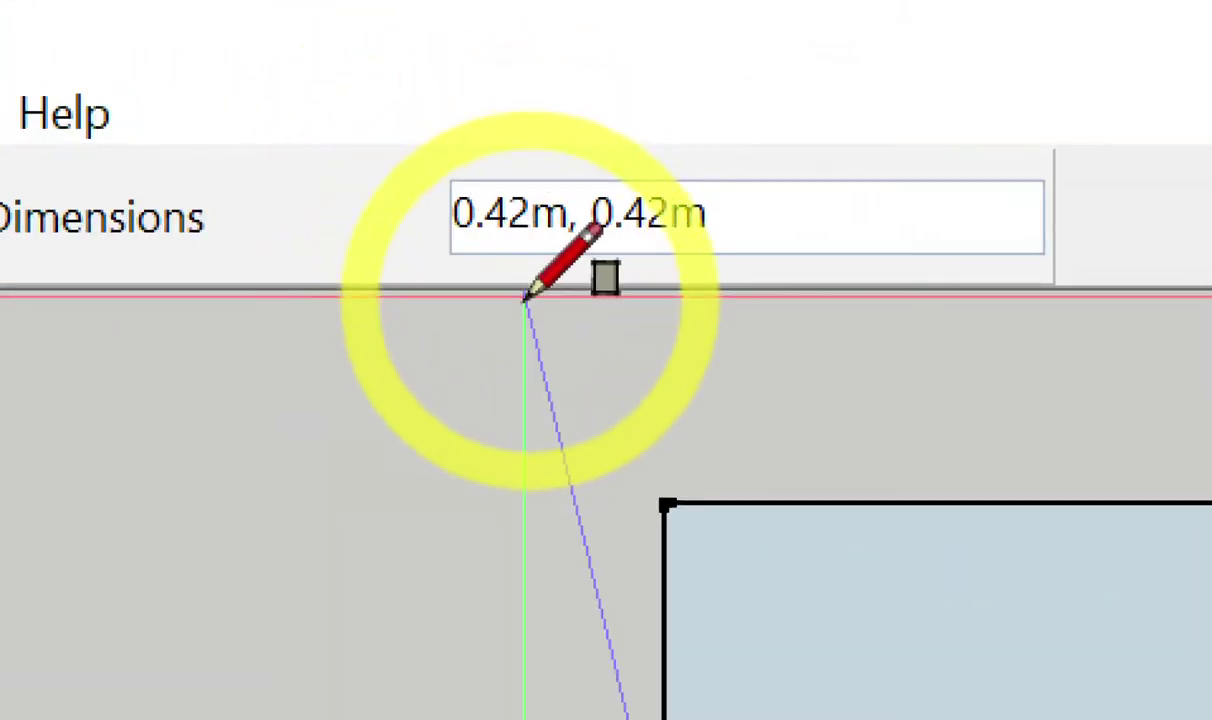
text(.2,.4)
key(Return)
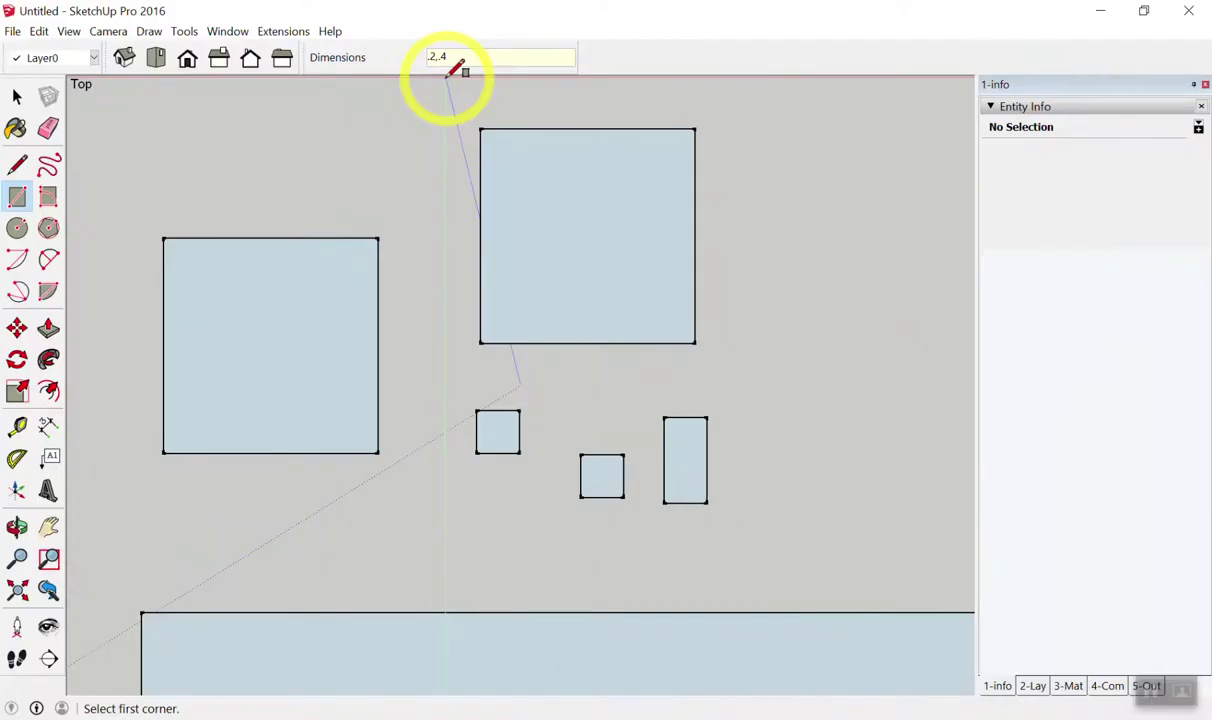
key(space)
scroll(602, 163, down, 2)
scroll(602, 163, down, 2)
scroll(638, 235, down, 2)
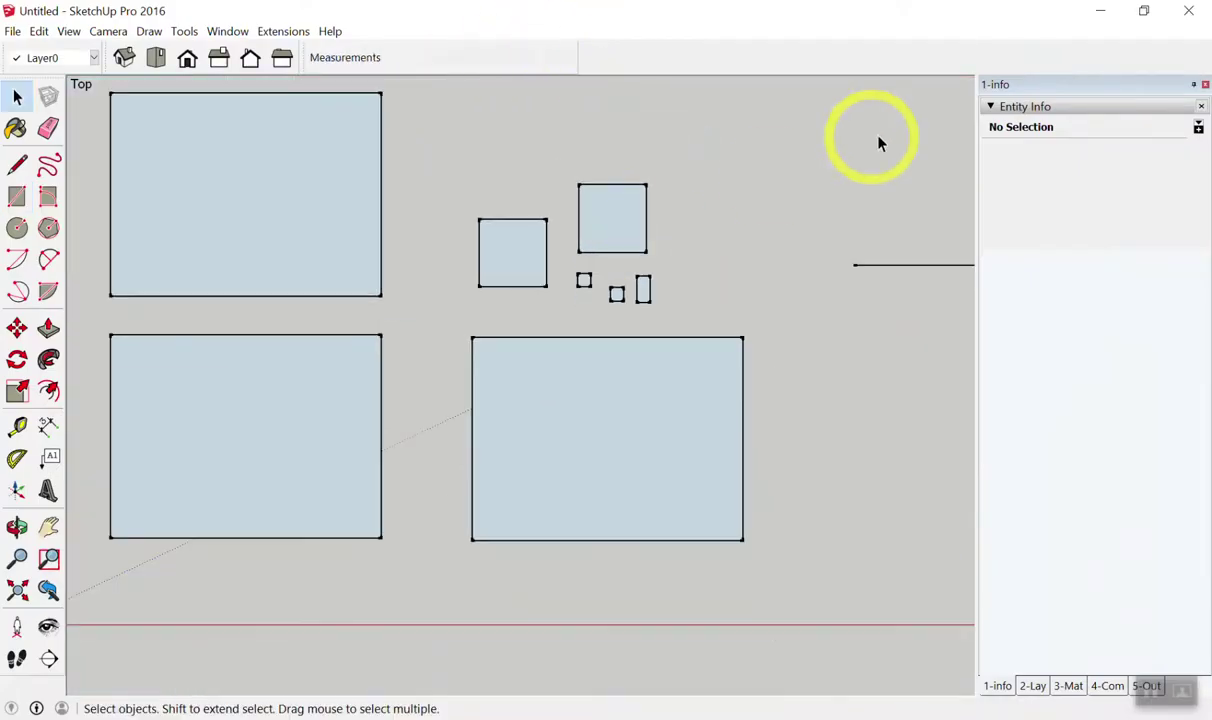
scroll(920, 135, up, 1)
scroll(560, 230, down, 3)
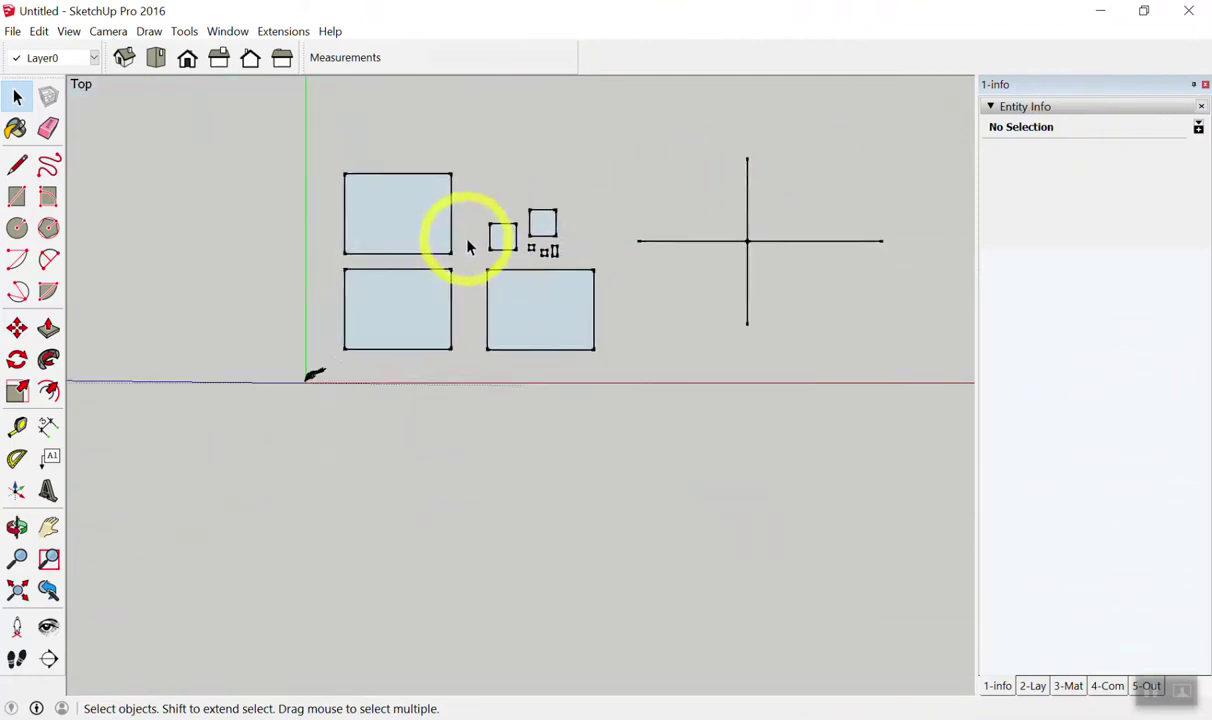
scroll(590, 215, up, 3)
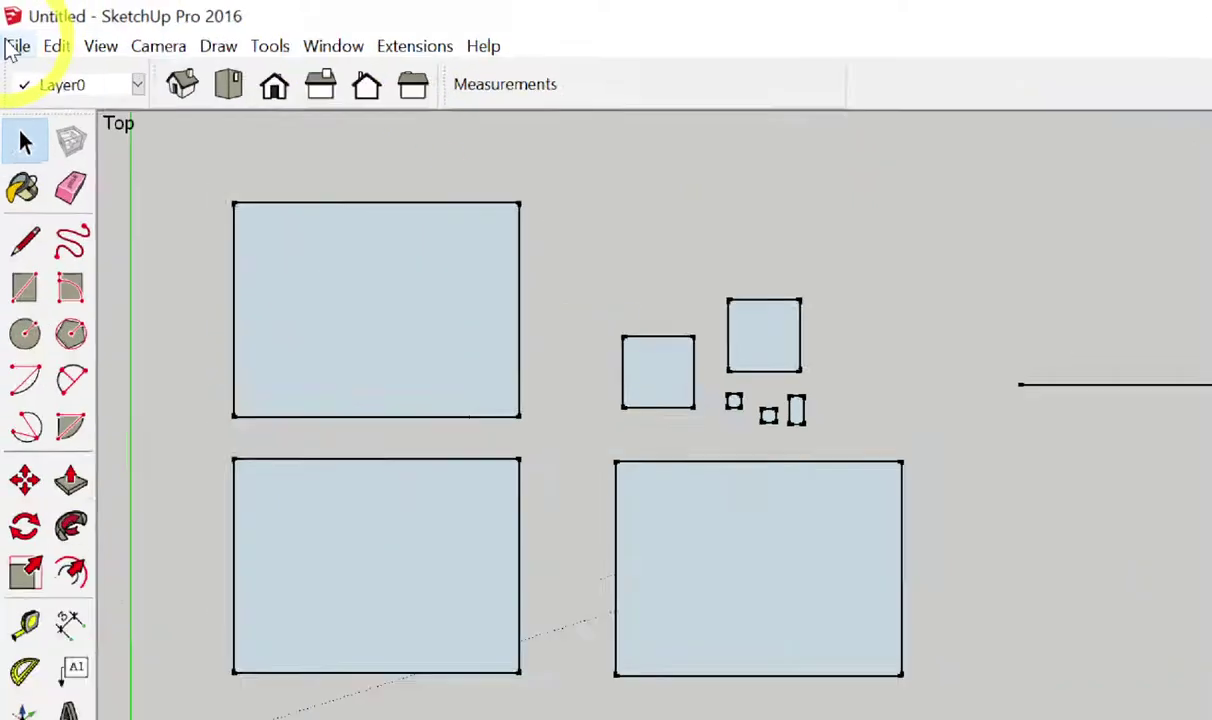
Discard the shapes unsaved, start a new blank model and view it from Top.
click(16, 47)
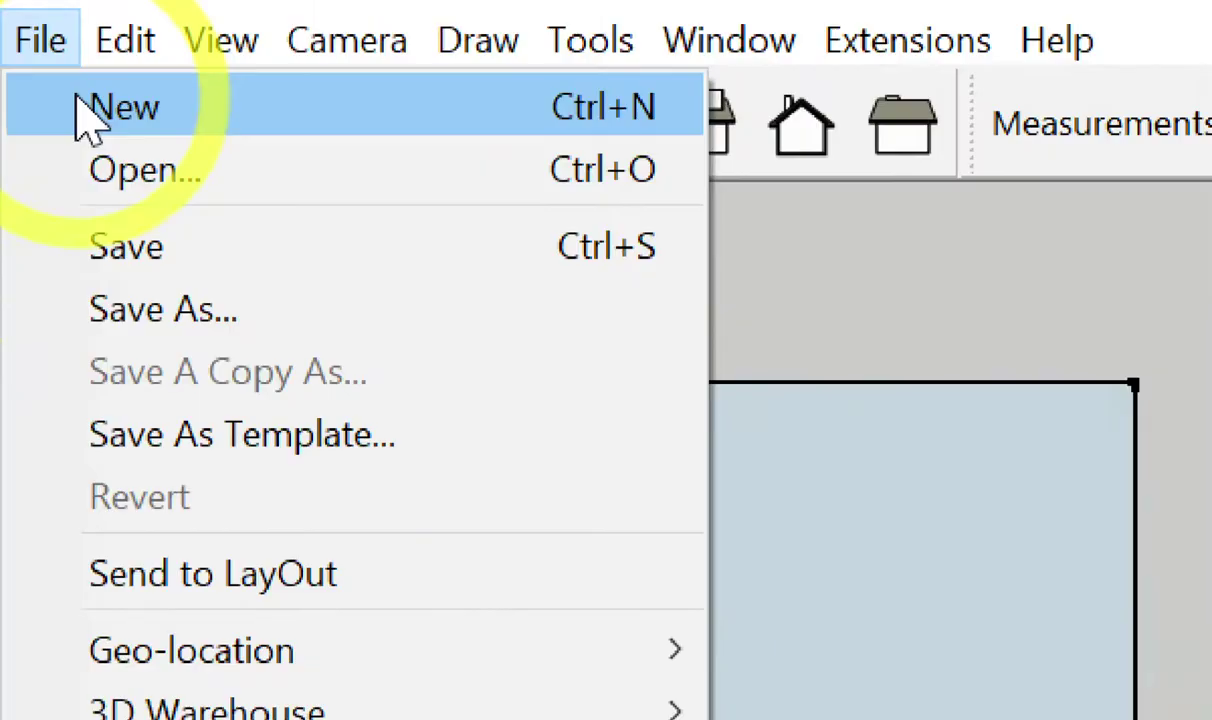
click(113, 205)
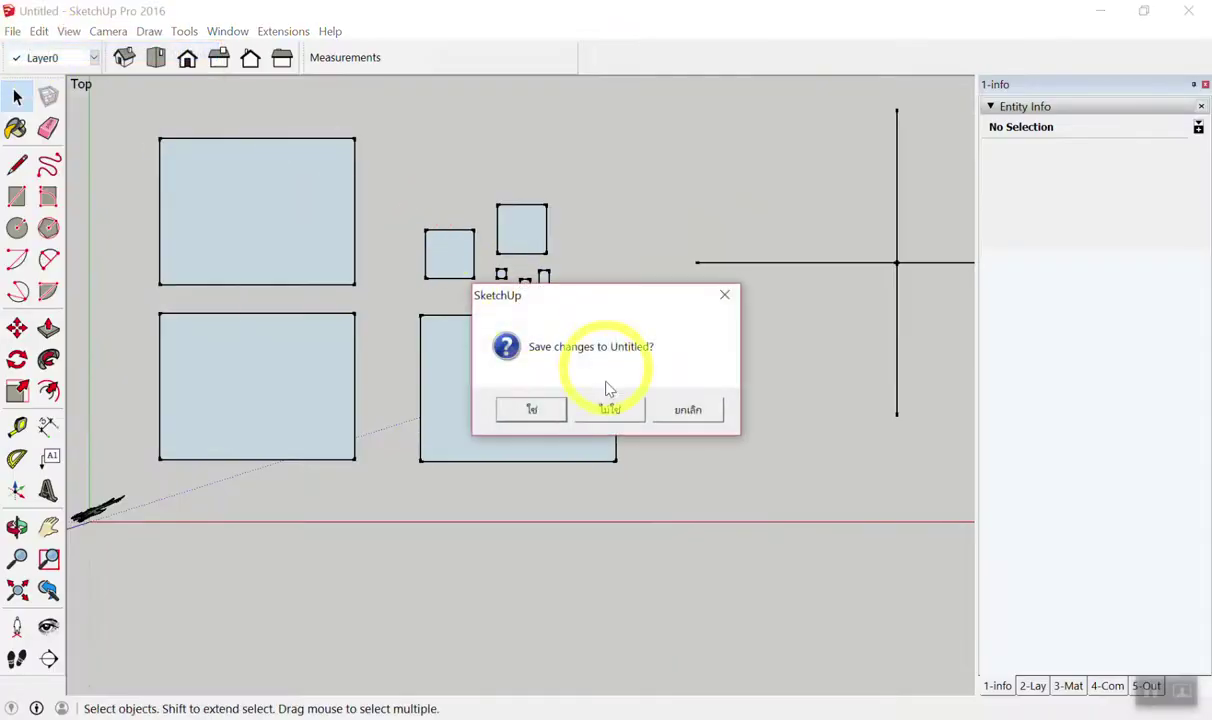
click(622, 418)
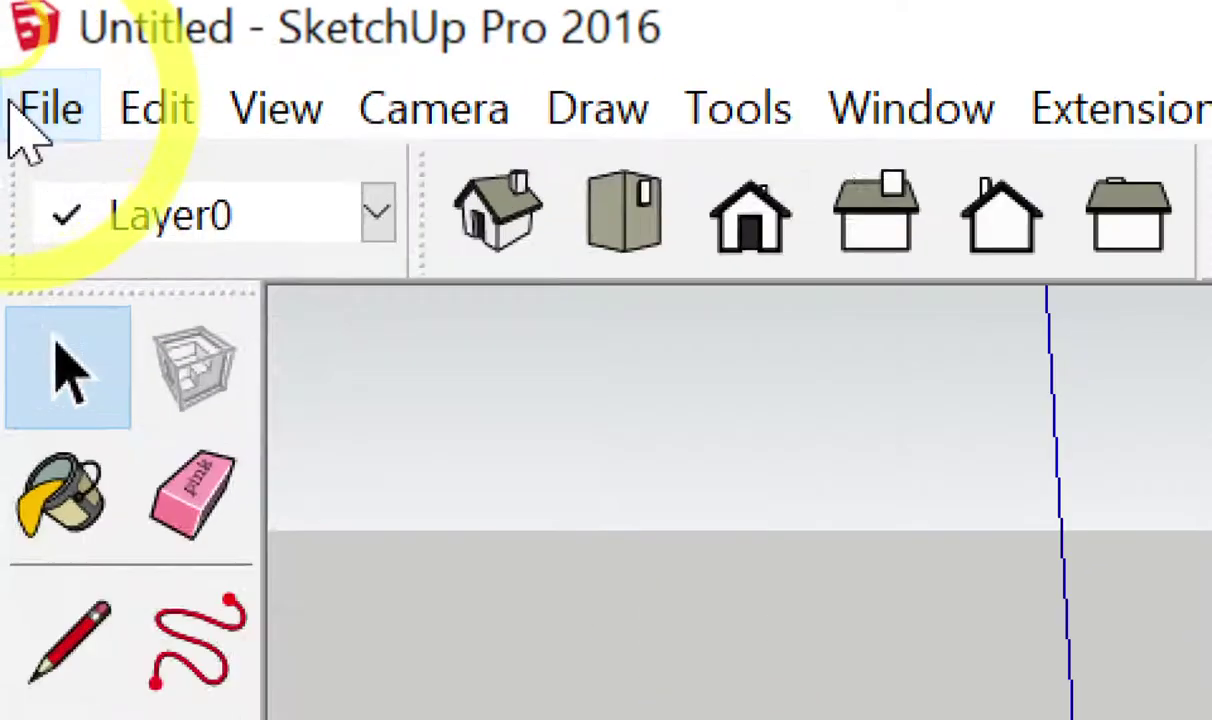
click(10, 31)
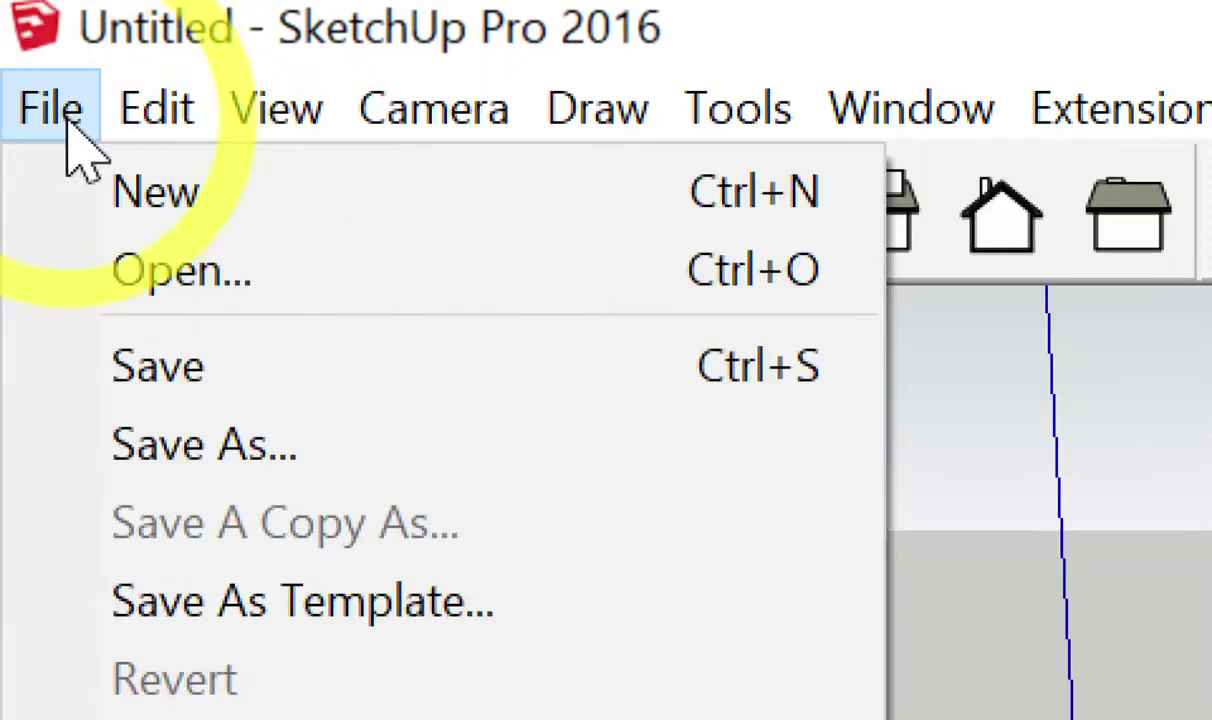
click(100, 215)
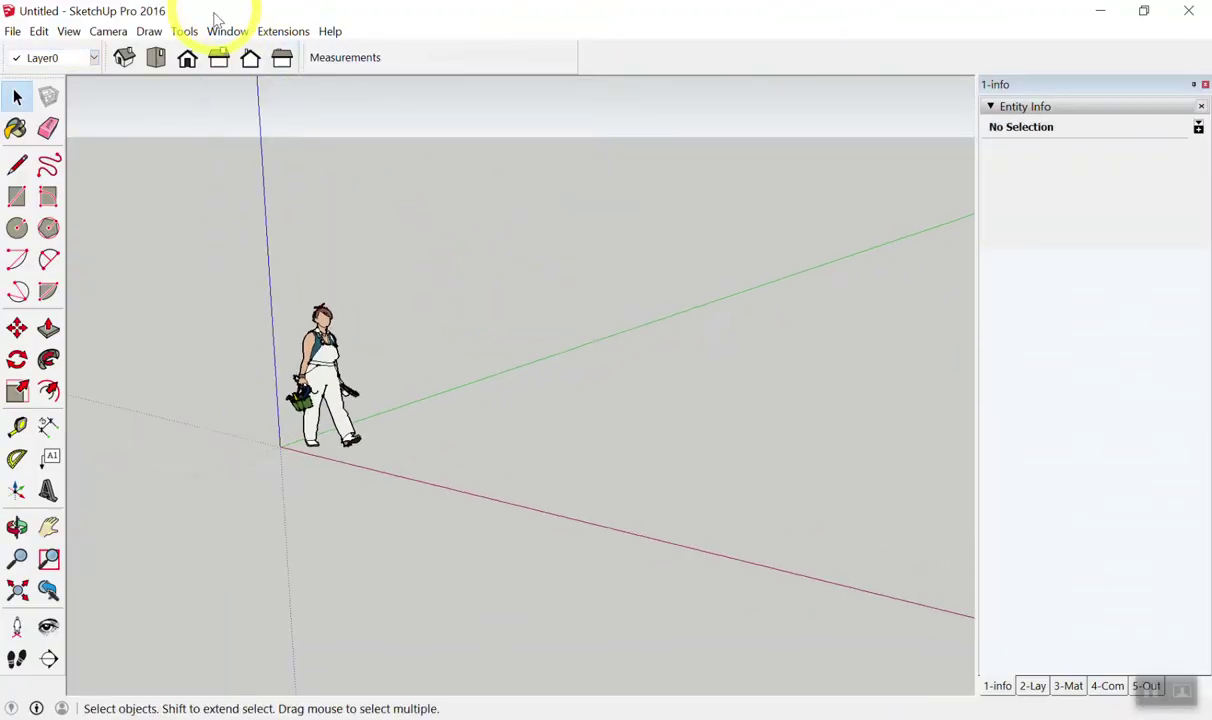
click(160, 62)
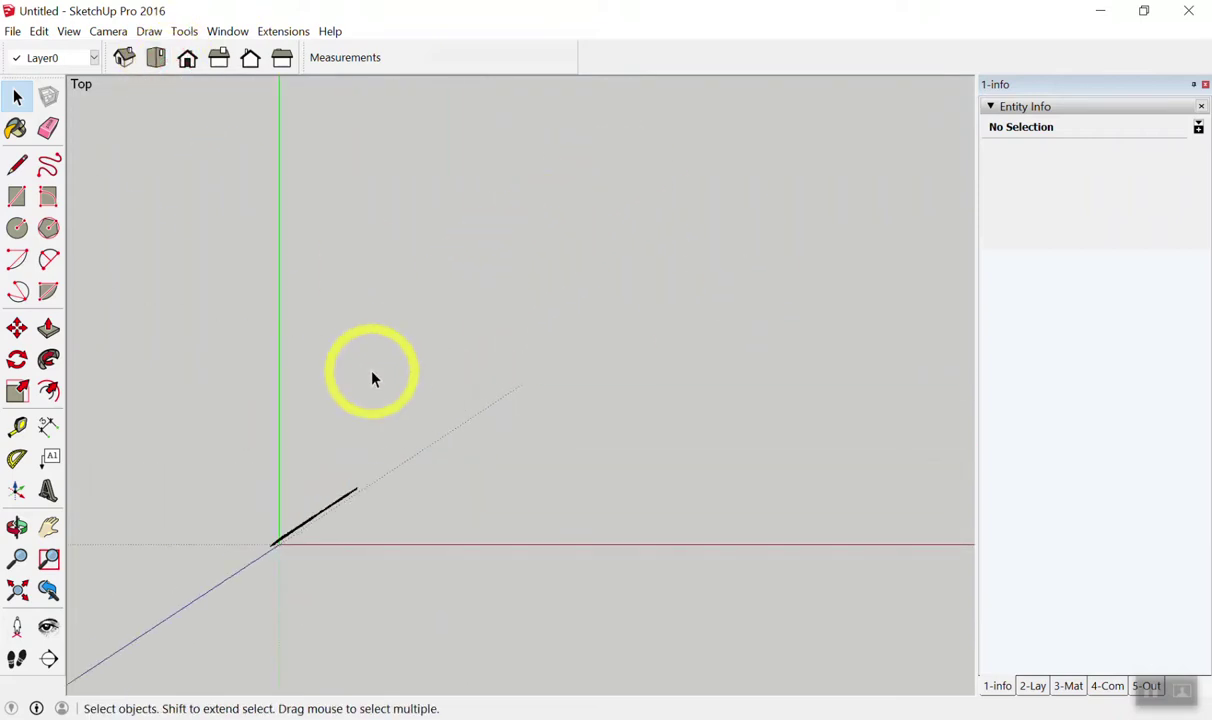
click(17, 196)
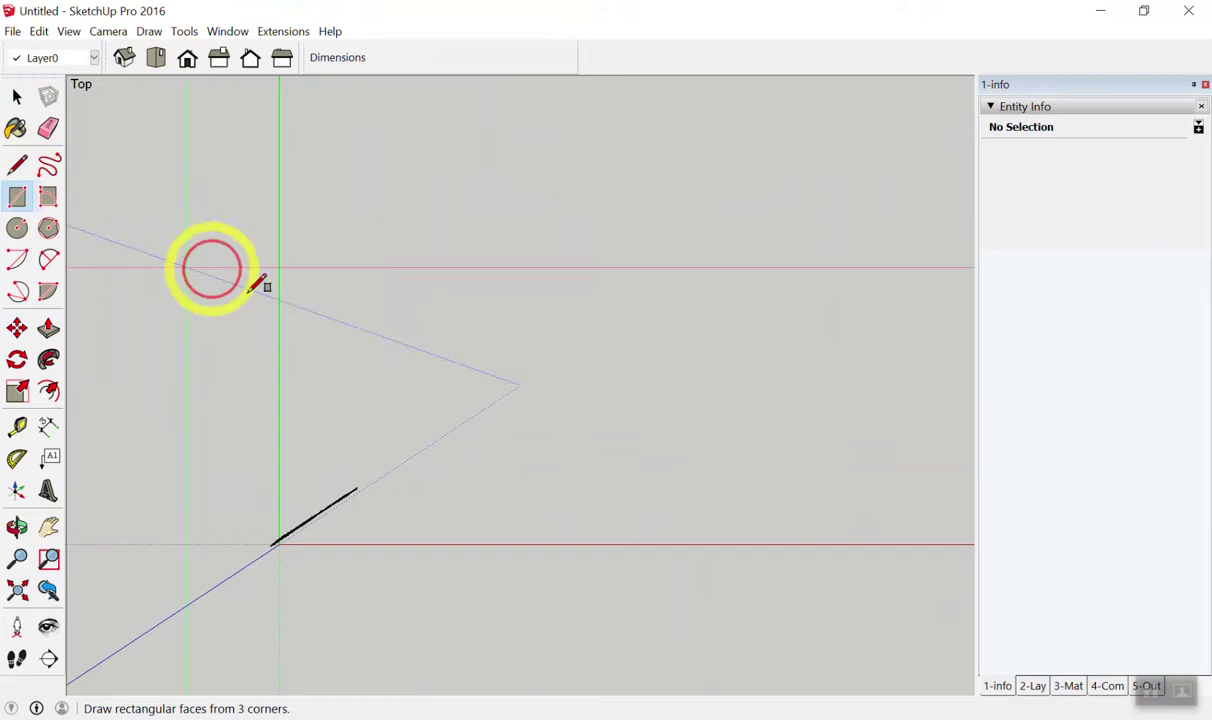
Draw a rectangle and size it to an exact 1,1 (1 m × 1 m) square face.
click(441, 431)
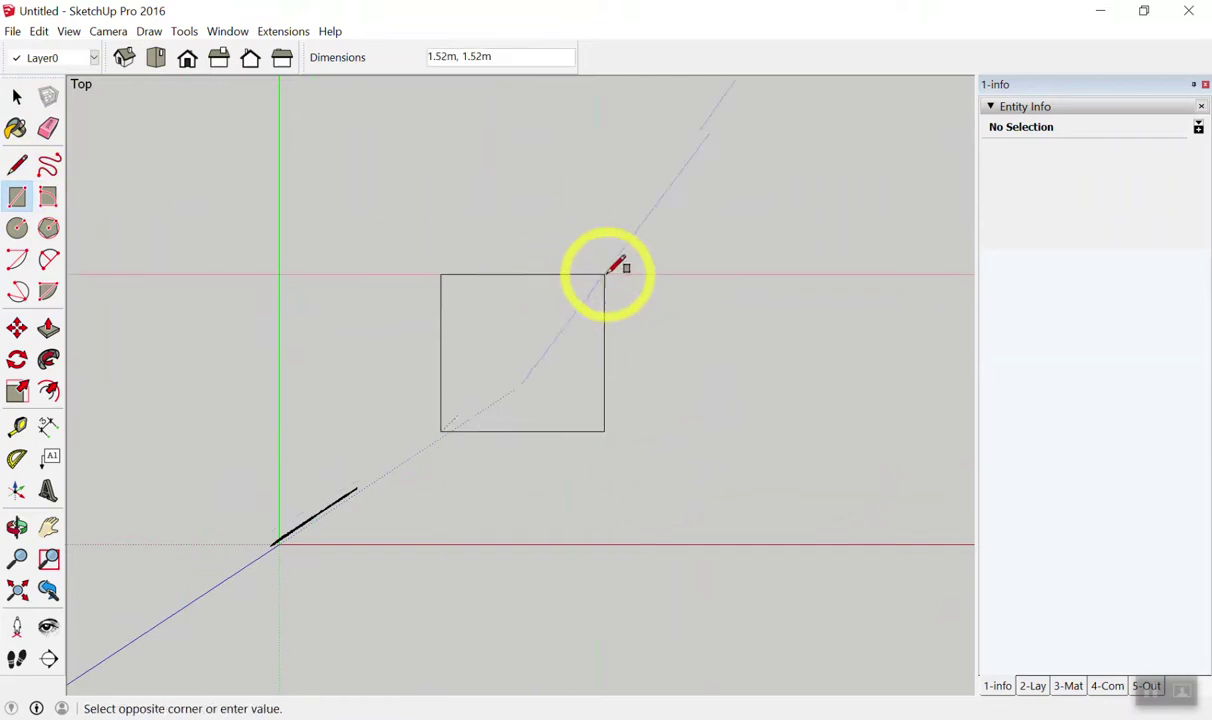
click(614, 265)
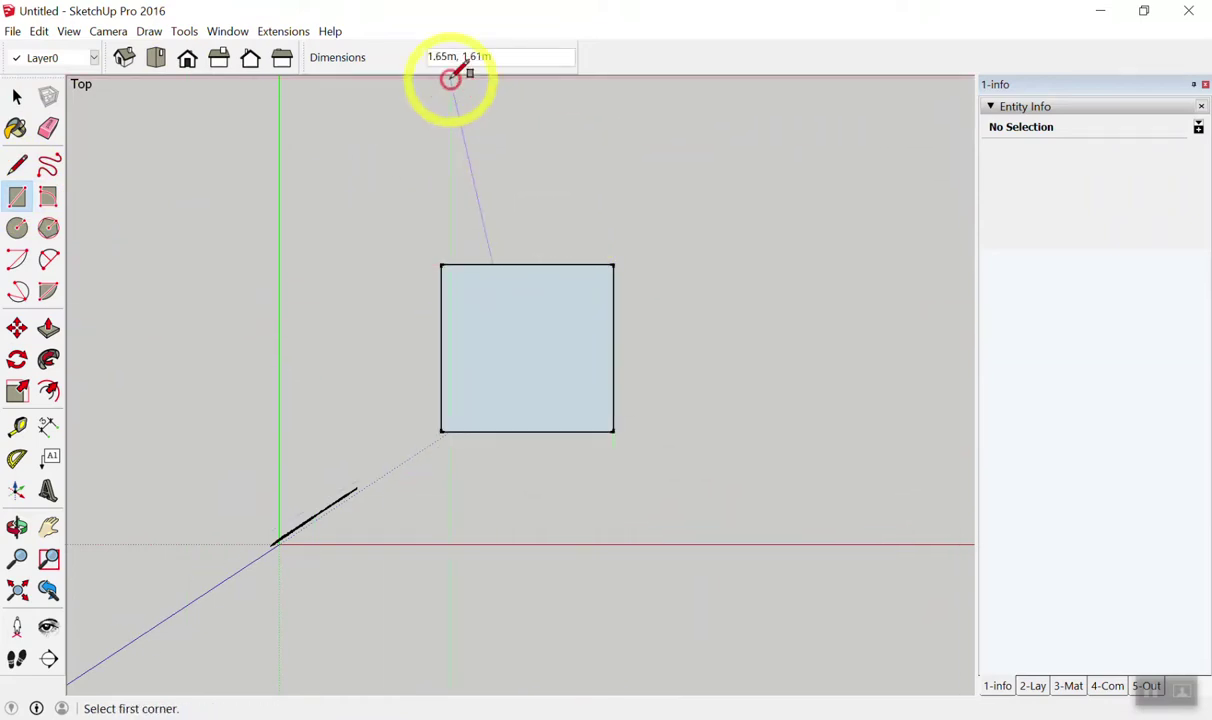
text(1,1)
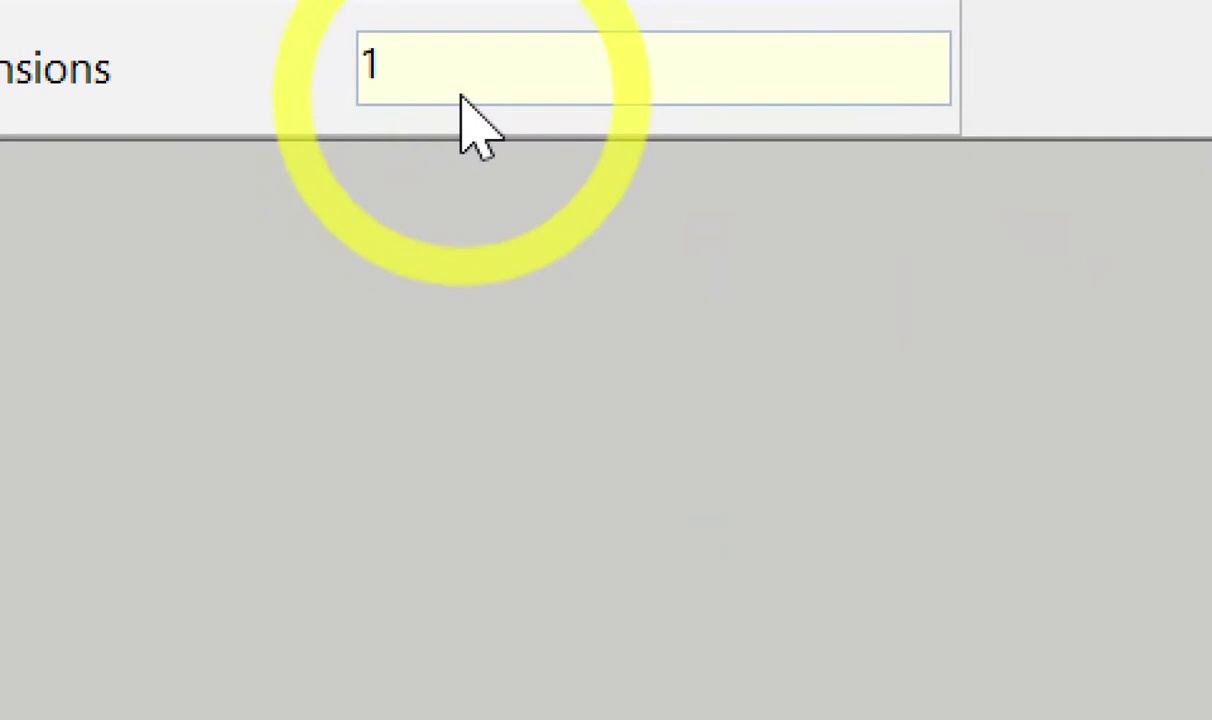
key(Return)
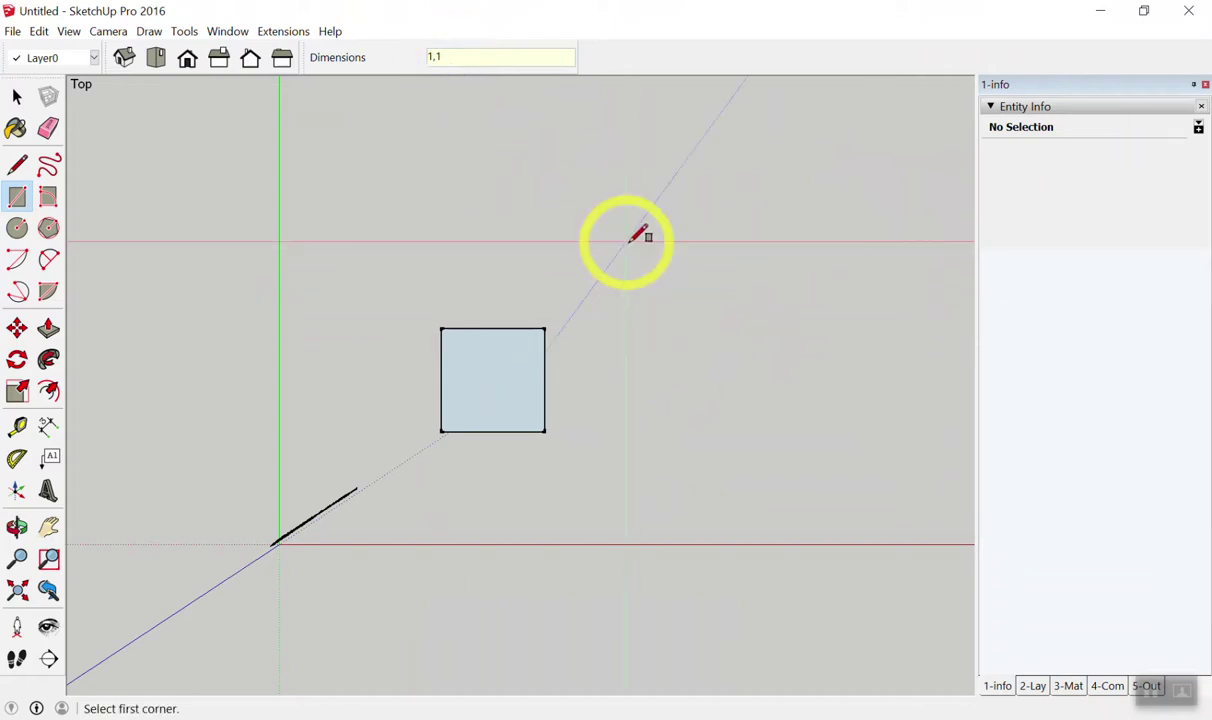
scroll(622, 344, up, 2)
scroll(344, 325, down, 3)
key(space)
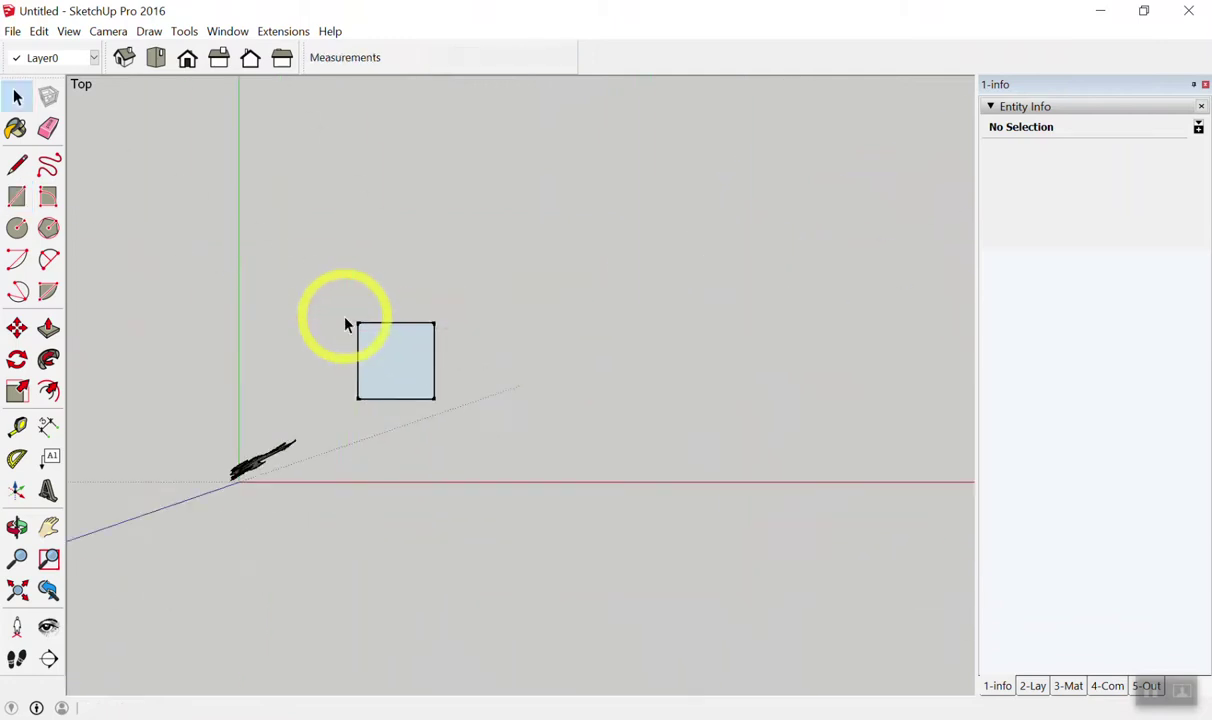
scroll(606, 484, up, 2)
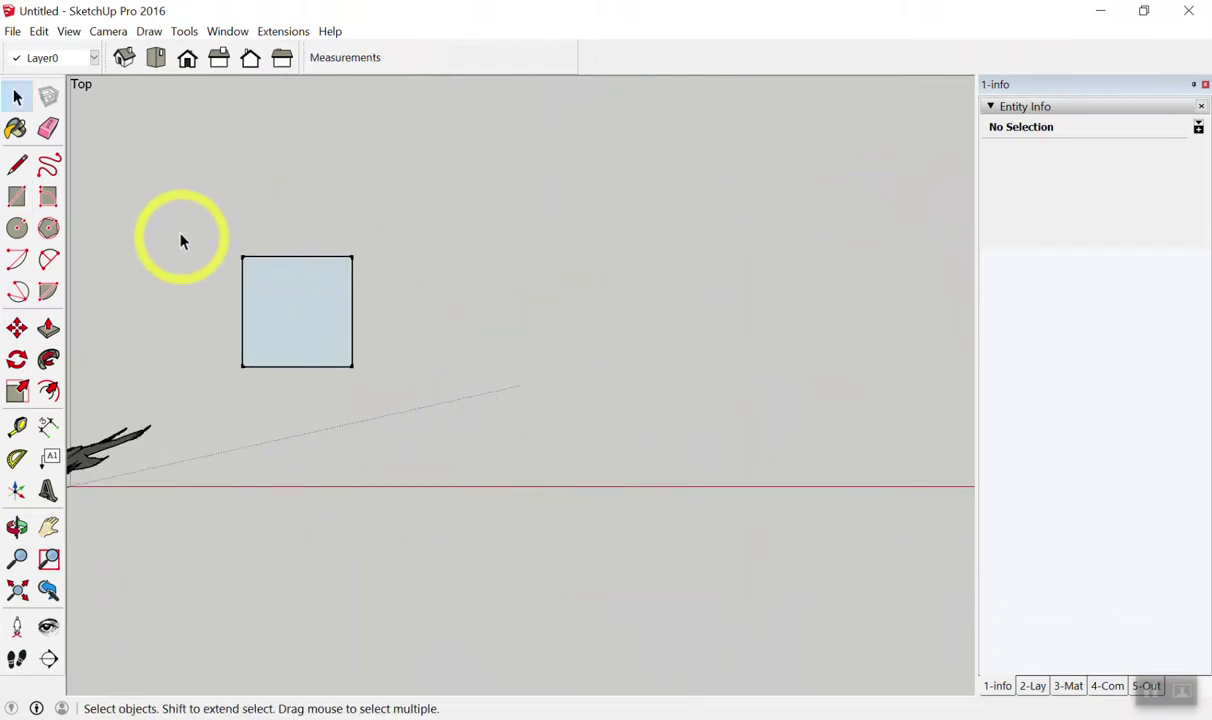
Select the square face with its edges and copy it to the clipboard.
drag(179, 229, 471, 416)
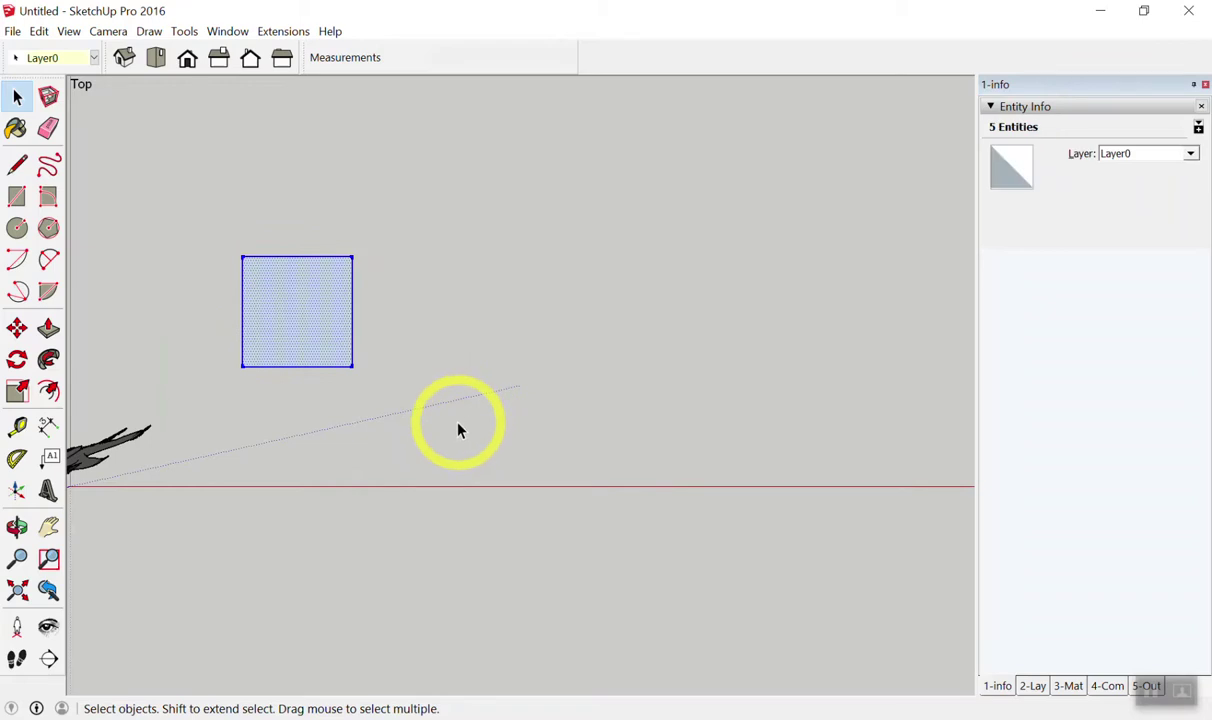
key(ctrl+c)
key(ctrl+v)
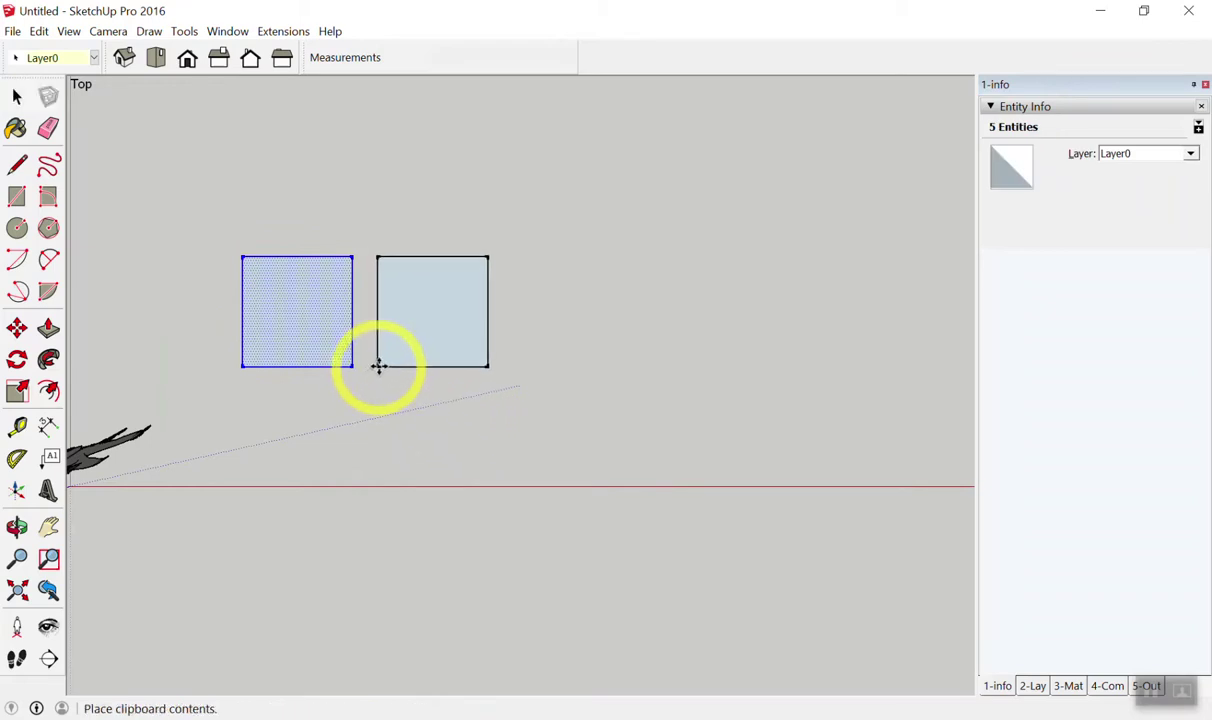
drag(181, 187, 462, 428)
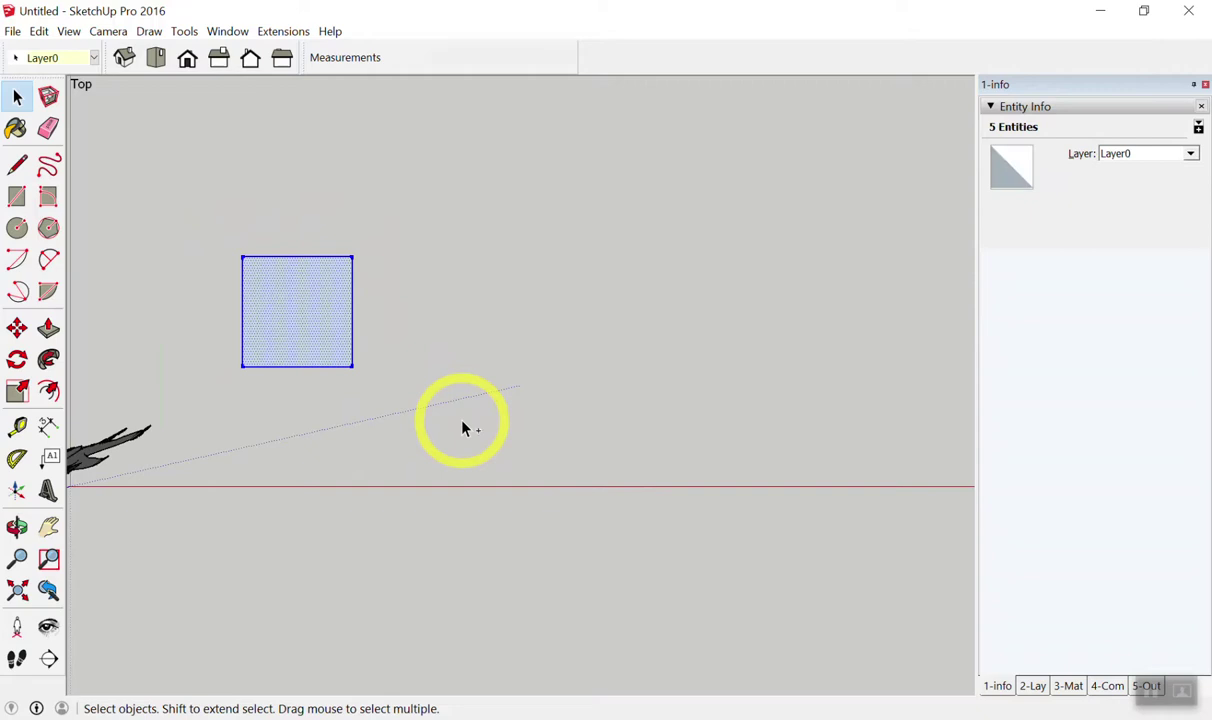
Paste four copies of the square side by side to its right.
key(ctrl+v)
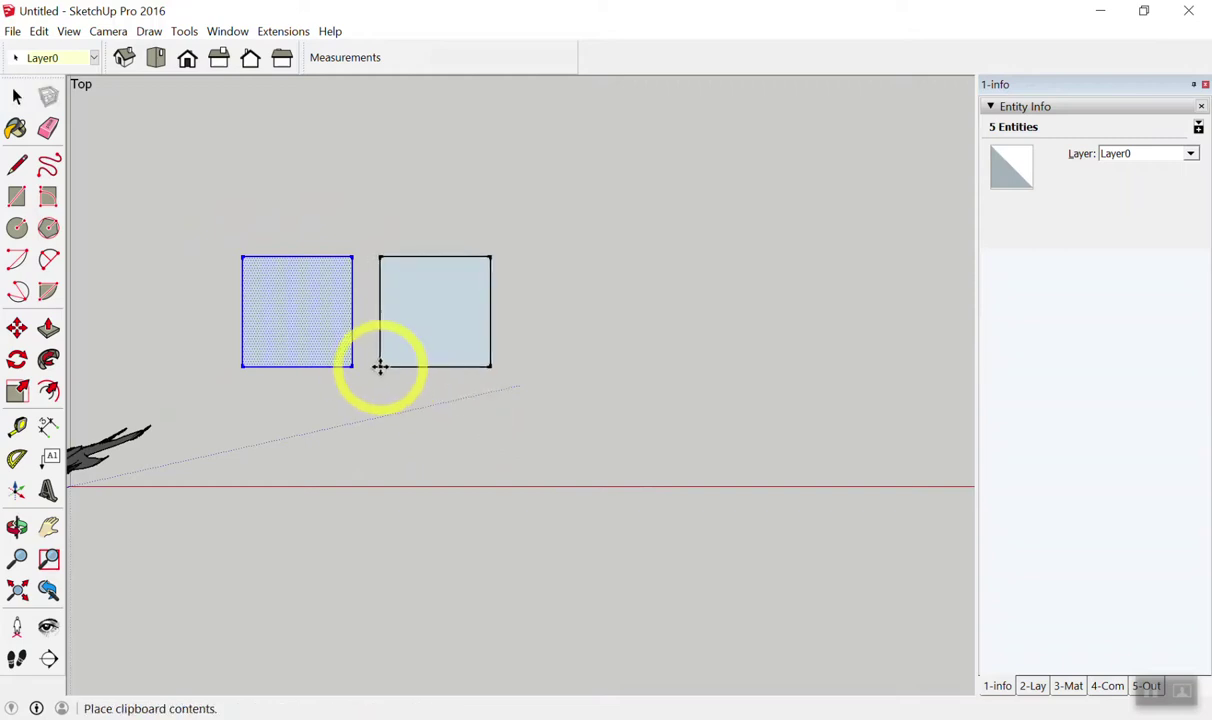
click(383, 370)
key(ctrl+v)
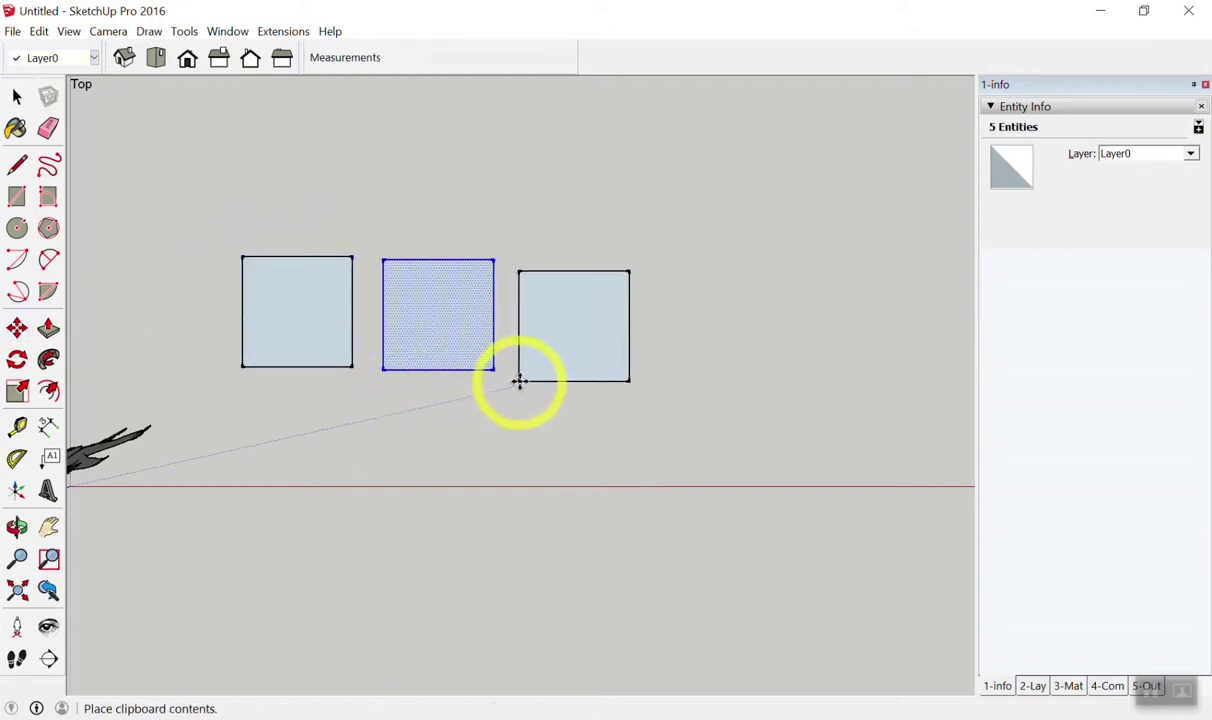
click(521, 369)
key(ctrl+v)
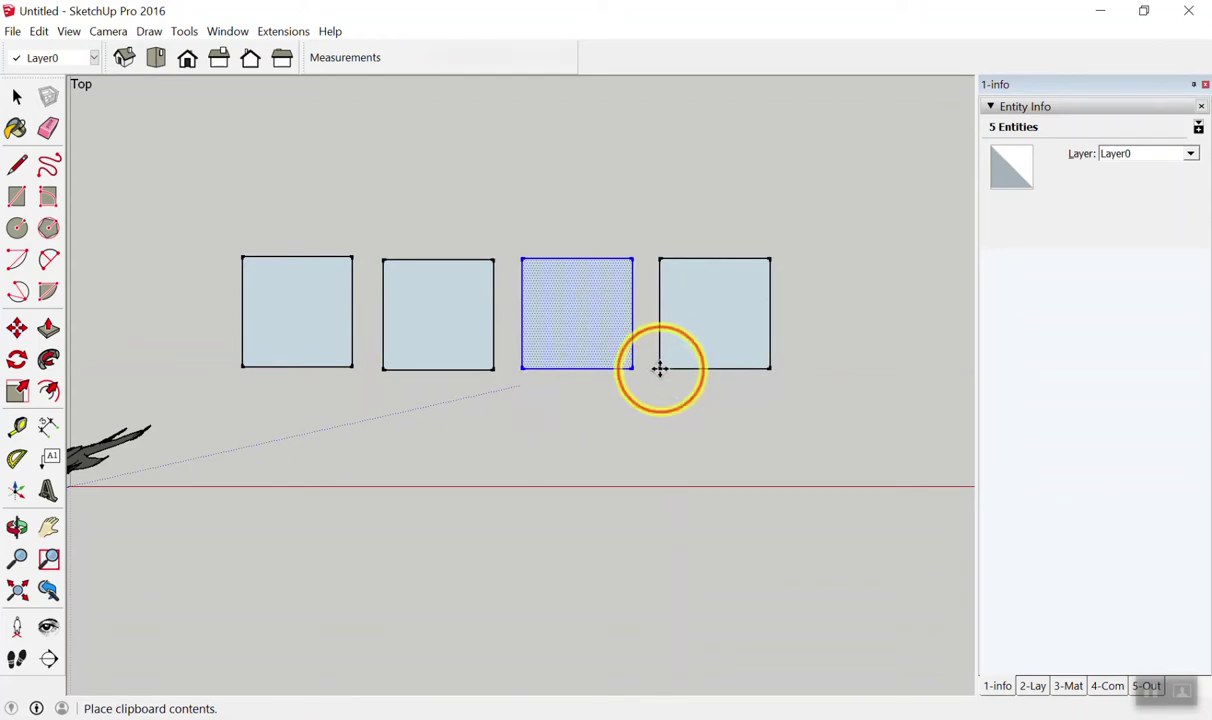
click(660, 369)
scroll(425, 327, down, 2)
key(ctrl+v)
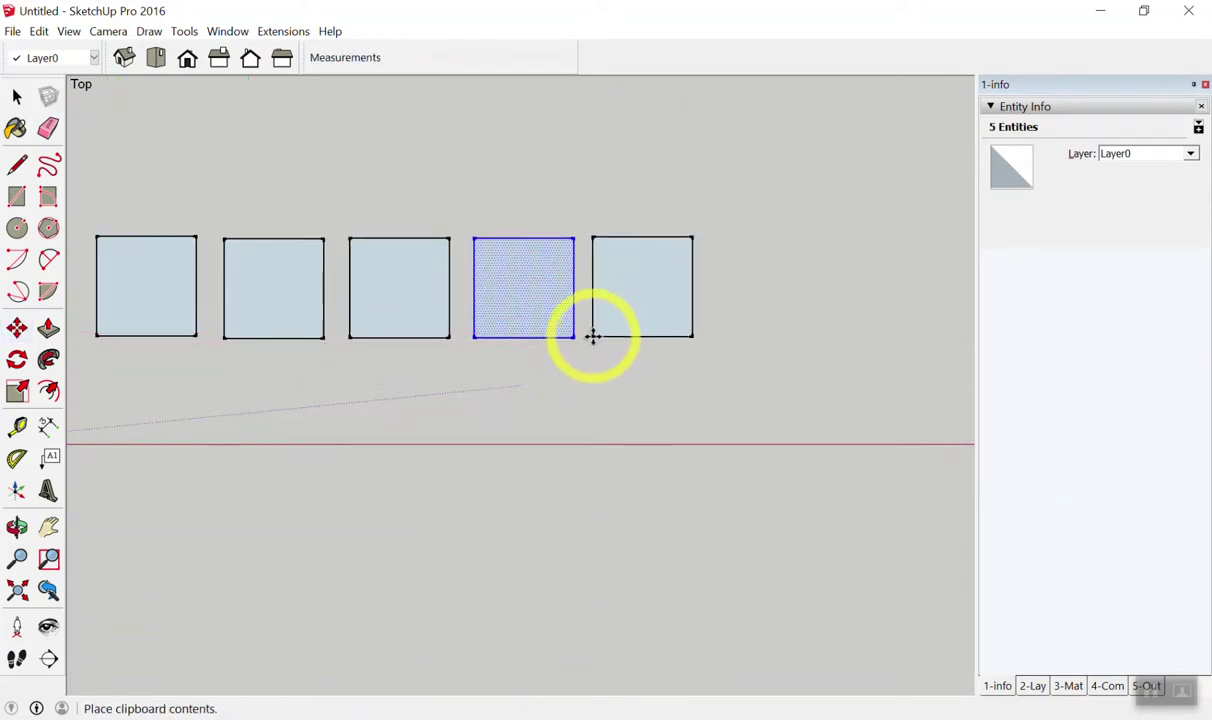
click(603, 338)
key(space)
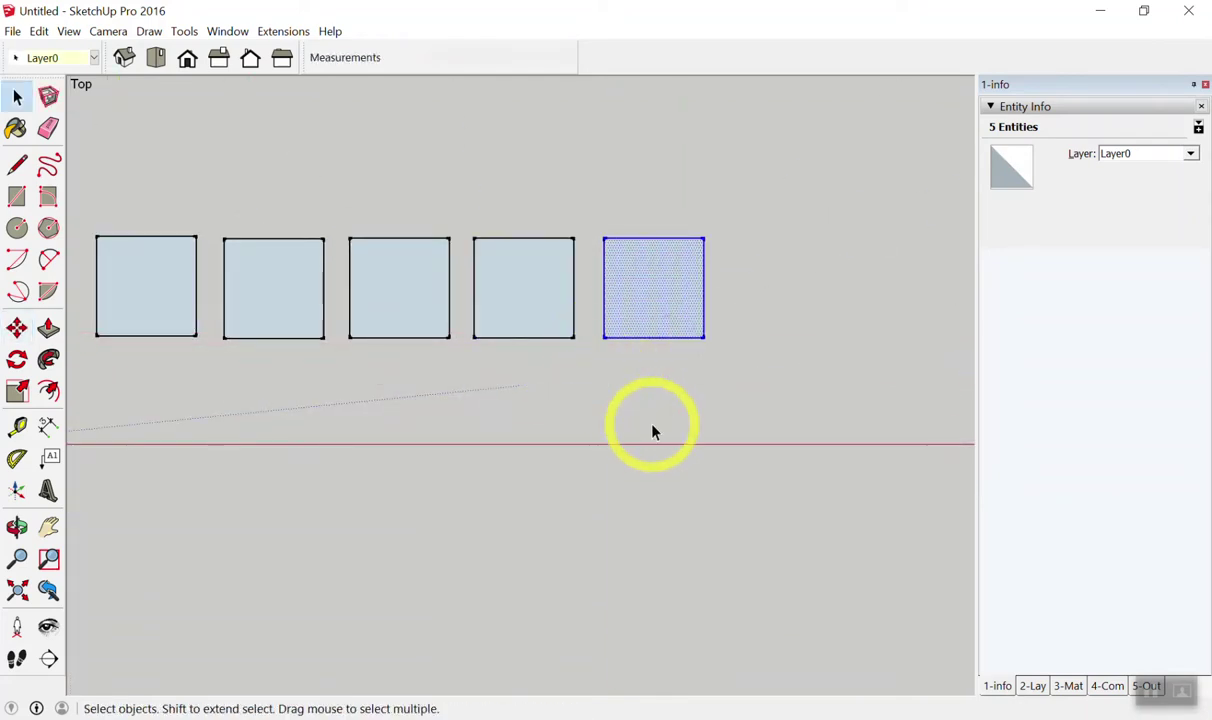
scroll(727, 556, down, 2)
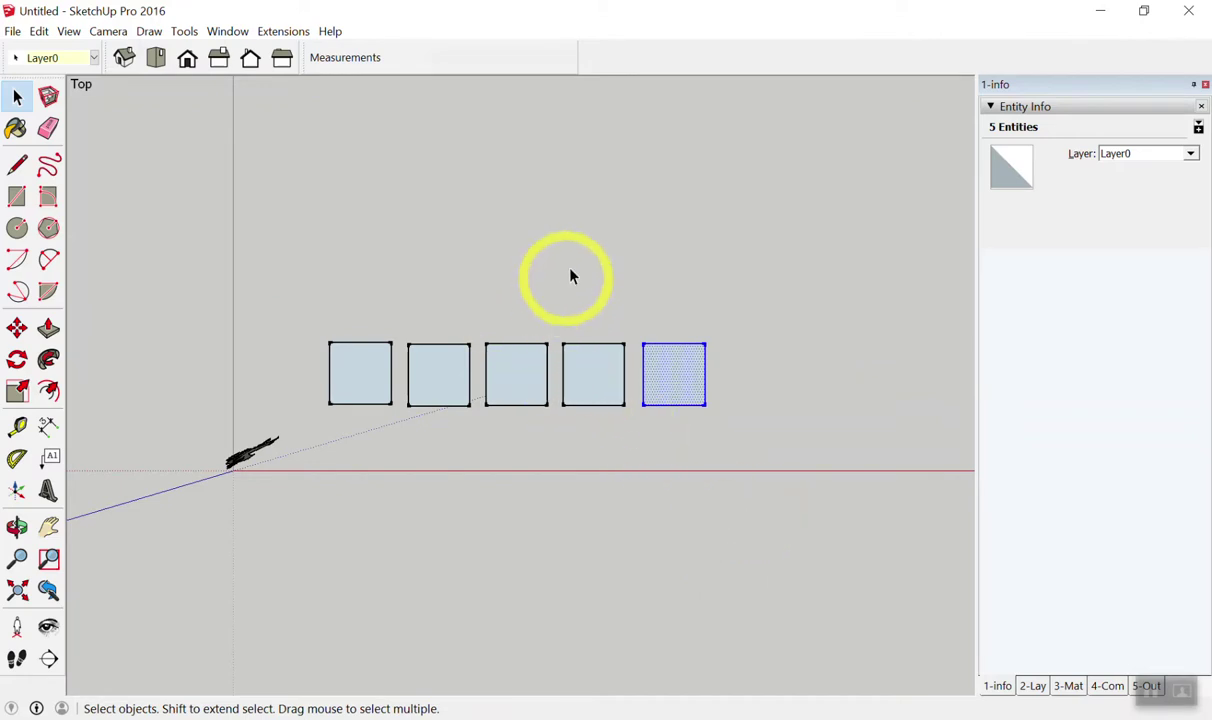
Deselect and orbit from the top view to a low perspective of the five squares.
scroll(575, 290, down, 2)
click(555, 376)
scroll(540, 405, up, 2)
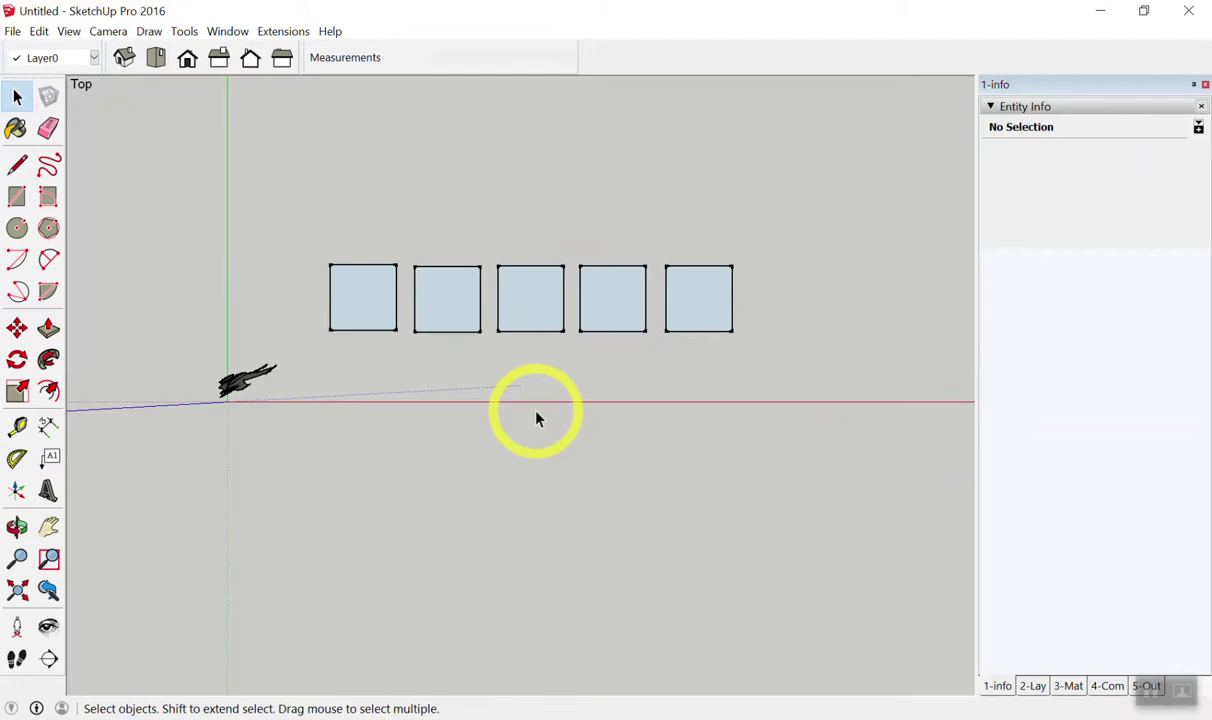
mouse_move(594, 170)
middle_down()
mouse_move(493, 224)
mouse_move(371, 73)
middle_up()
mouse_move(749, 449)
middle_down()
mouse_move(588, 240)
mouse_move(584, 168)
mouse_move(674, 260)
mouse_move(684, 357)
mouse_move(786, 316)
mouse_move(830, 276)
mouse_move(571, 230)
mouse_move(668, 270)
mouse_move(666, 326)
mouse_move(633, 330)
mouse_move(655, 354)
middle_up()
scroll(641, 368, down, 2)
scroll(645, 373, up, 2)
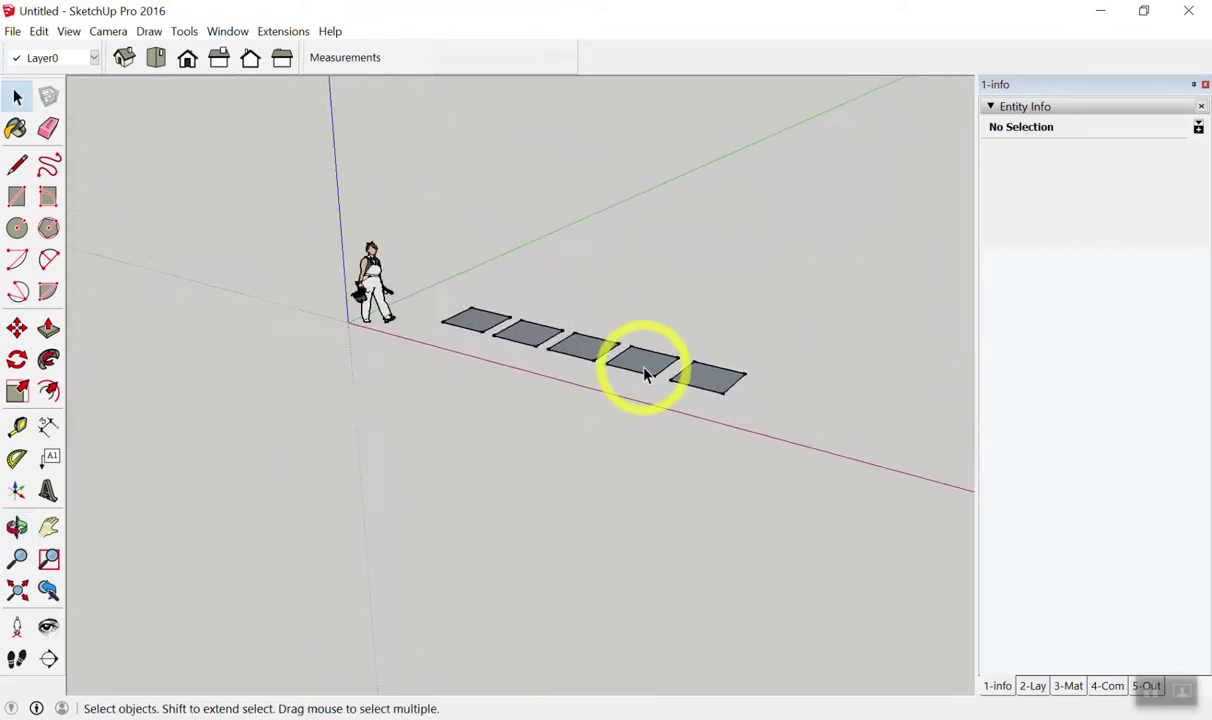
scroll(645, 373, down, 2)
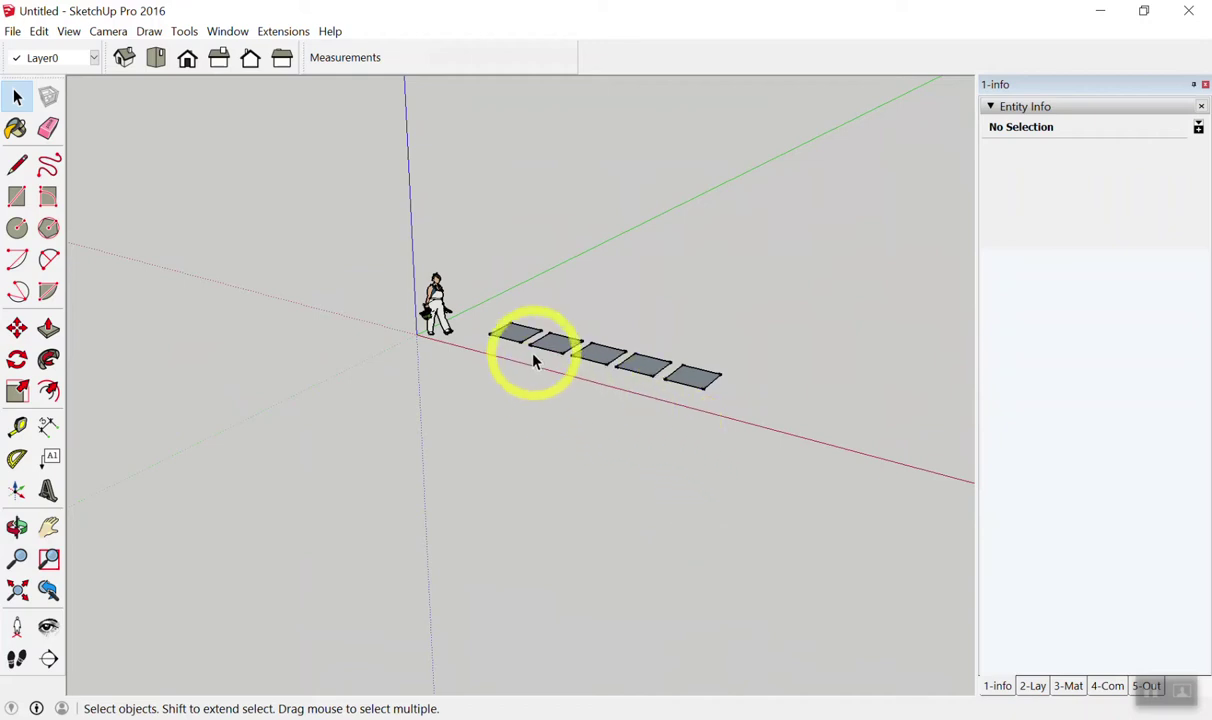
mouse_move(698, 322)
middle_down()
mouse_move(787, 441)
mouse_move(713, 389)
mouse_move(473, 381)
middle_up()
scroll(438, 360, up, 1)
scroll(411, 343, down, 2)
scroll(409, 343, up, 1)
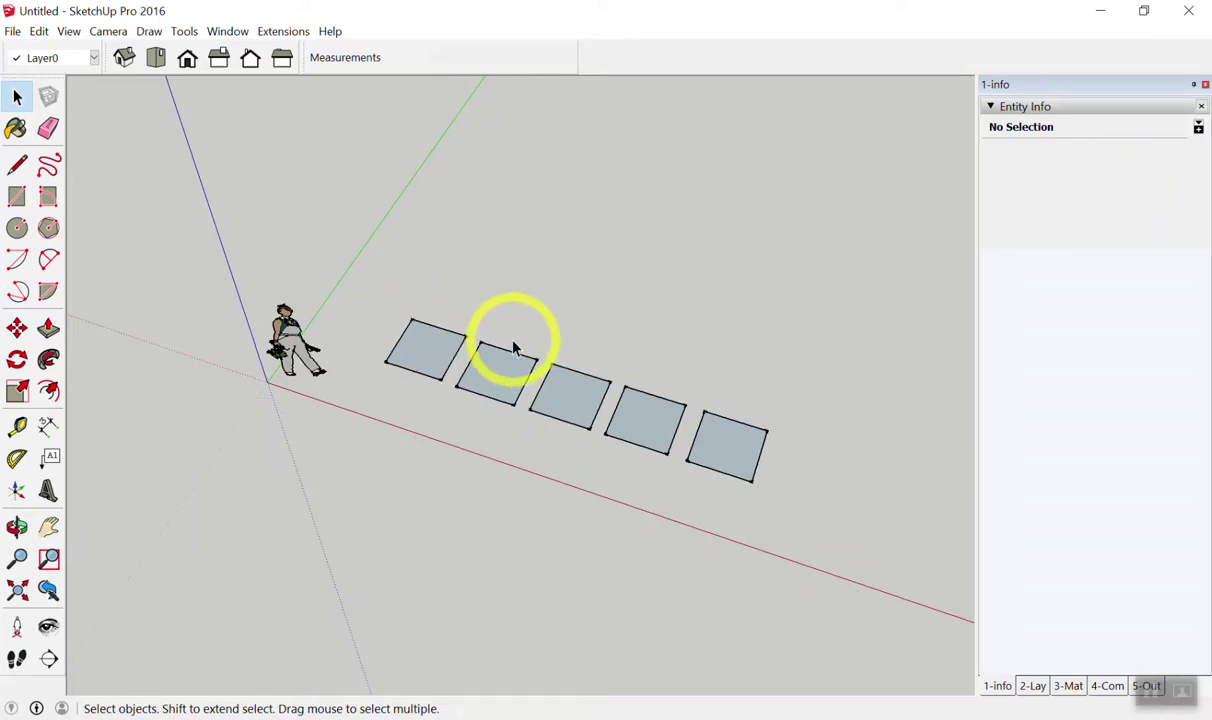
scroll(514, 347, up, 1)
scroll(560, 410, up, 1)
mouse_move(562, 412)
middle_down()
mouse_move(476, 233)
mouse_move(511, 376)
middle_up()
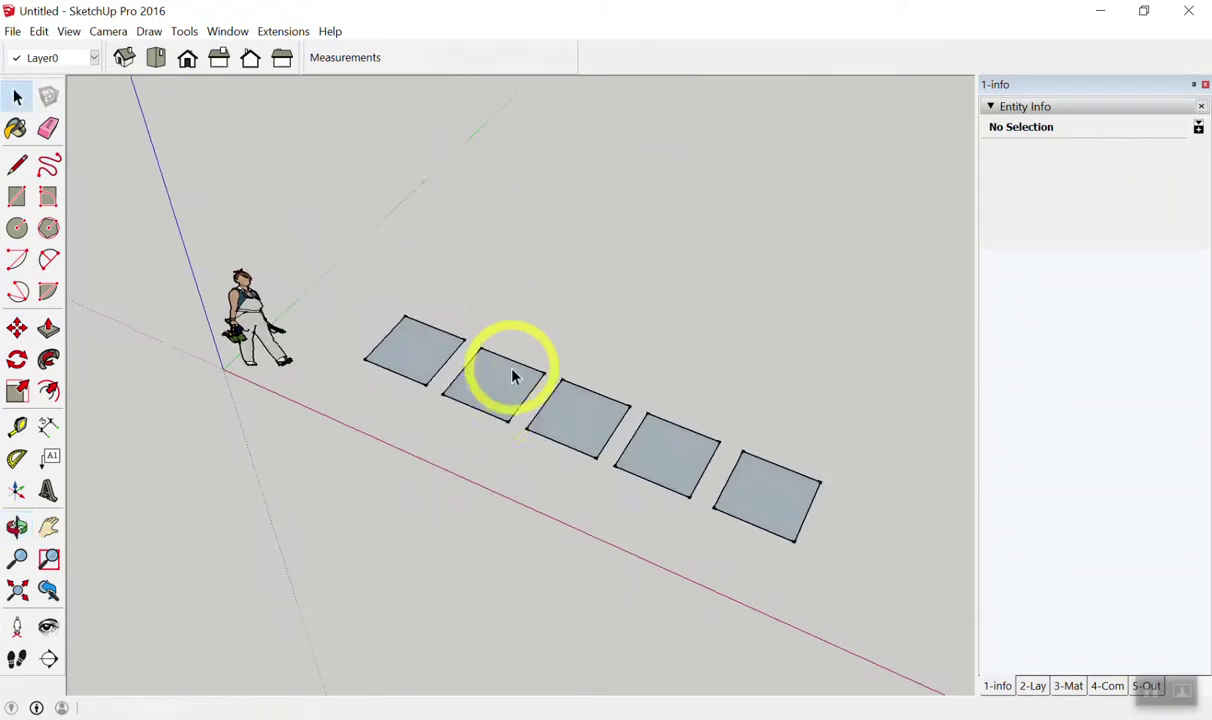
scroll(481, 408, up, 1)
scroll(335, 325, up, 2)
scroll(598, 373, up, 1)
scroll(660, 398, up, 3)
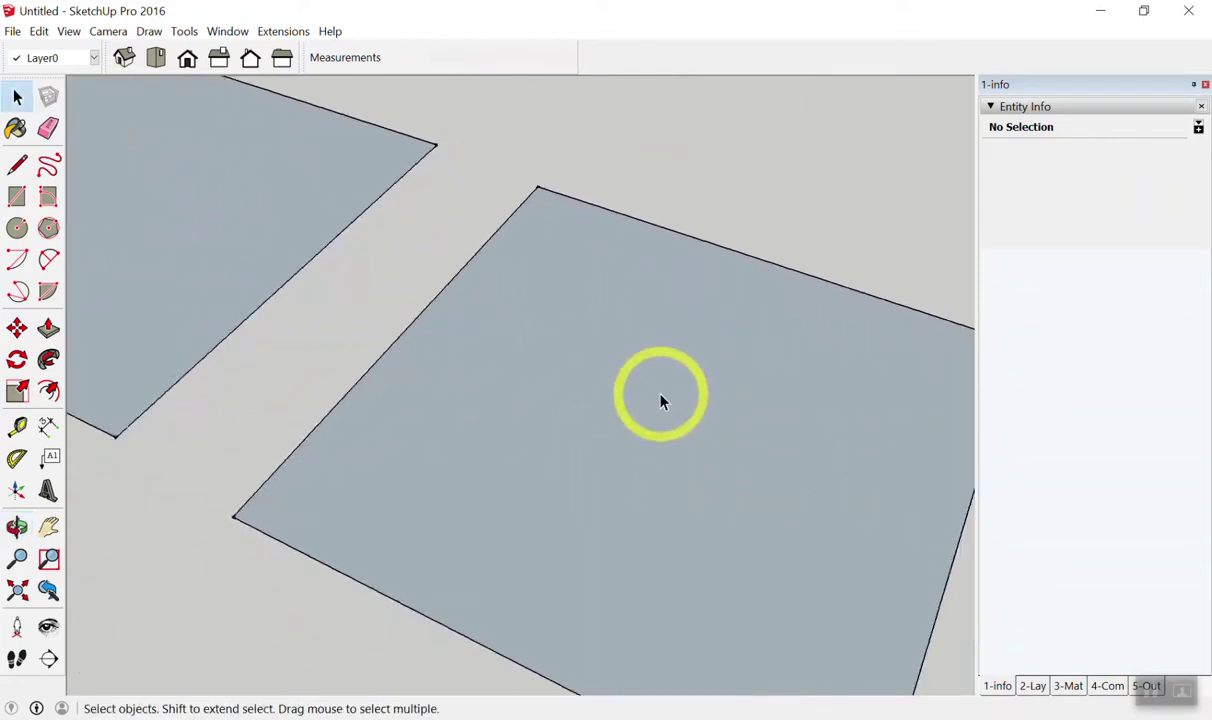
scroll(652, 405, down, 2)
scroll(673, 452, up, 1)
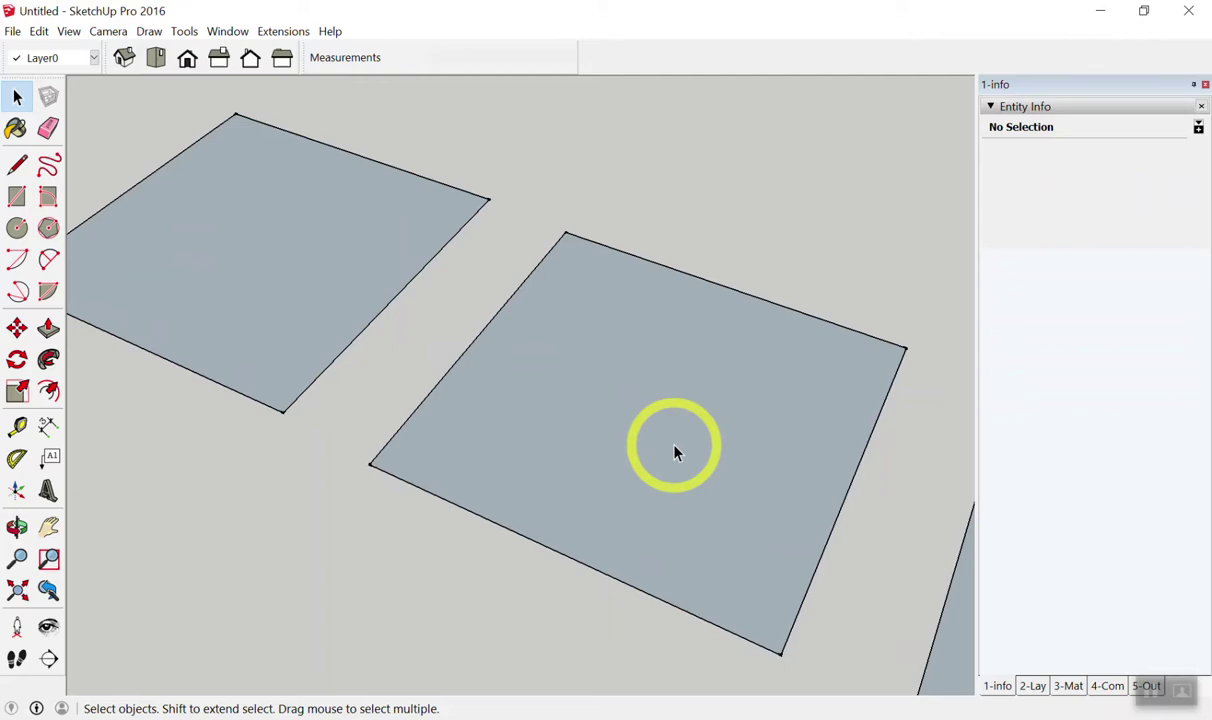
mouse_move(595, 541)
middle_down()
mouse_move(584, 298)
mouse_move(608, 197)
middle_up()
mouse_move(541, 343)
middle_down()
mouse_move(506, 152)
mouse_move(527, 96)
mouse_move(471, 243)
mouse_move(471, 546)
mouse_move(473, 500)
middle_up()
scroll(473, 500, down, 5)
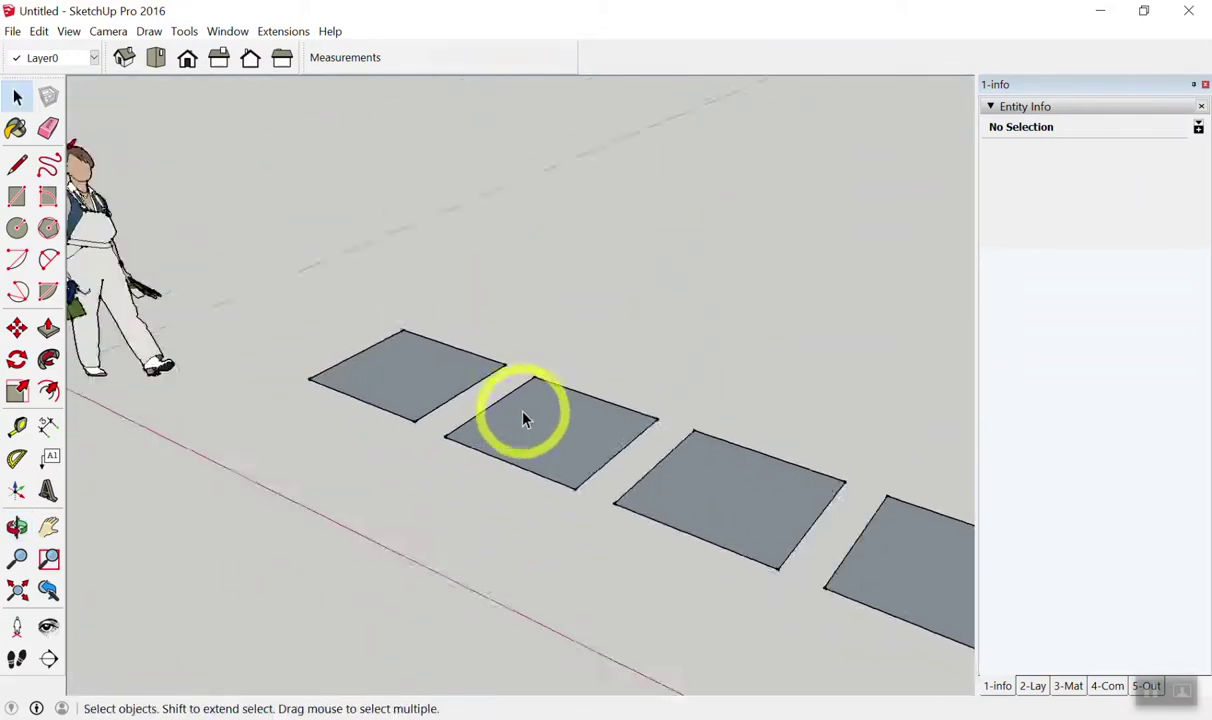
middle_drag(525, 420, 560, 503)
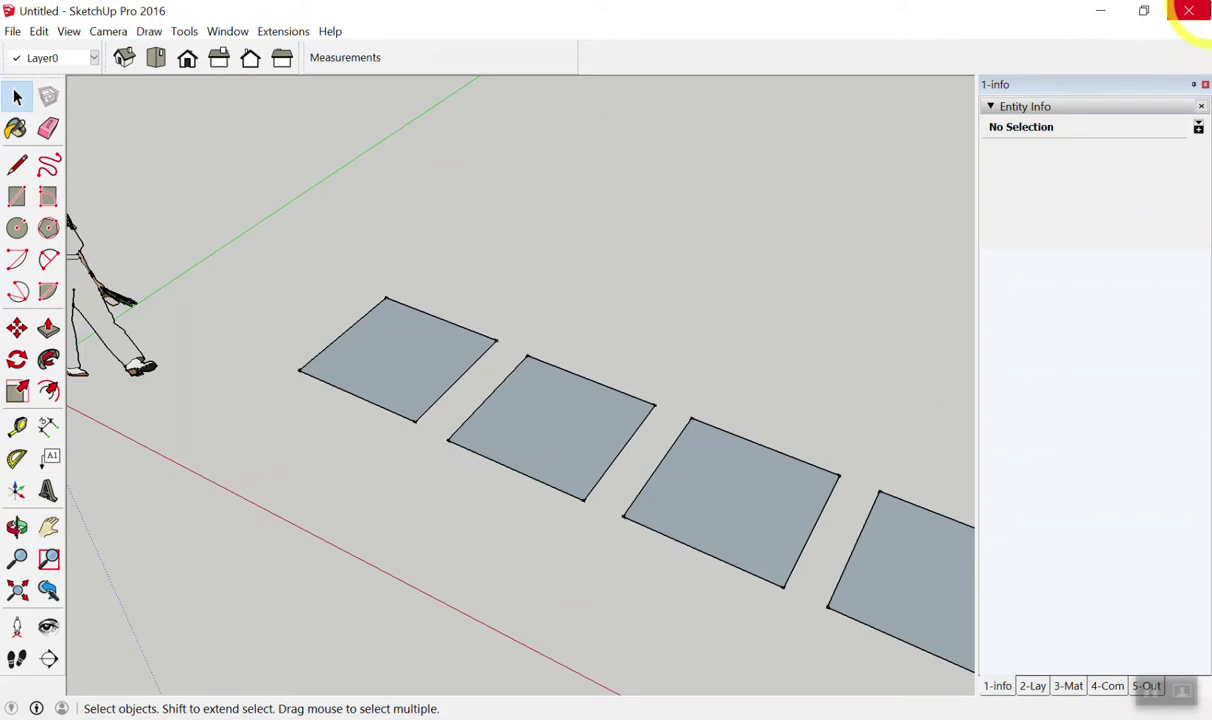
mouse_move(590, 152)
middle_down()
mouse_move(457, 370)
mouse_move(495, 118)
middle_up()
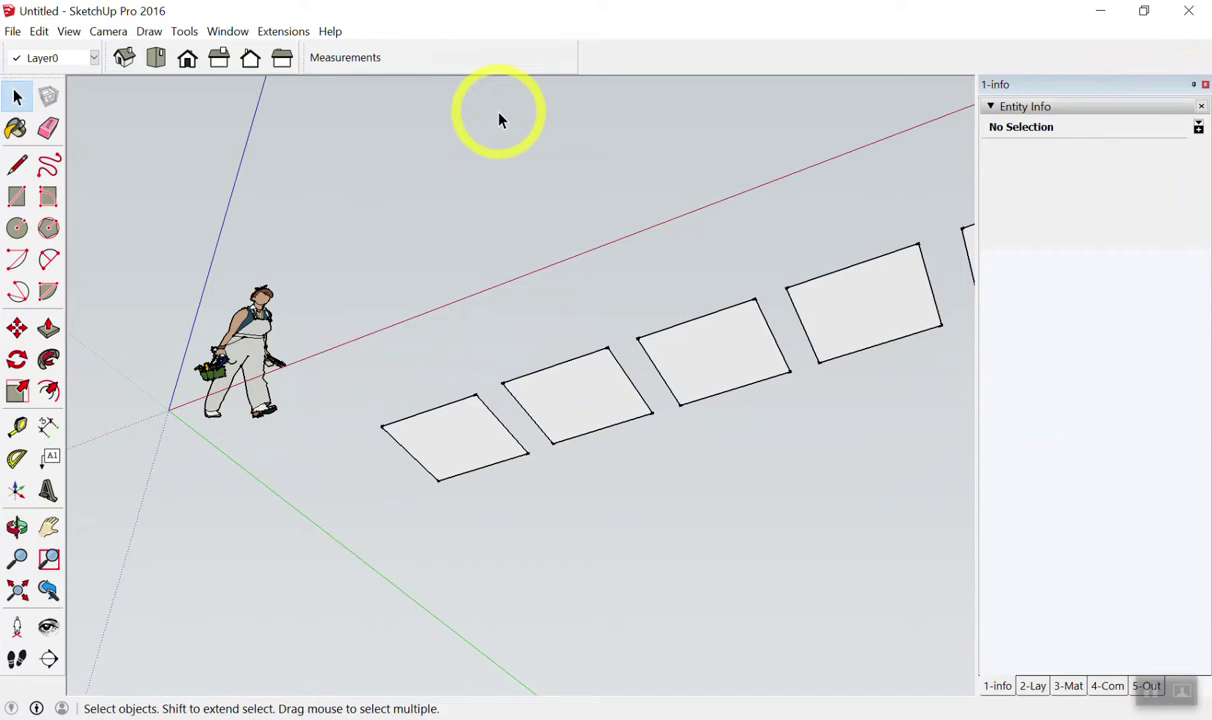
mouse_move(498, 119)
middle_down()
mouse_move(473, 479)
mouse_move(476, 433)
mouse_move(480, 468)
middle_up()
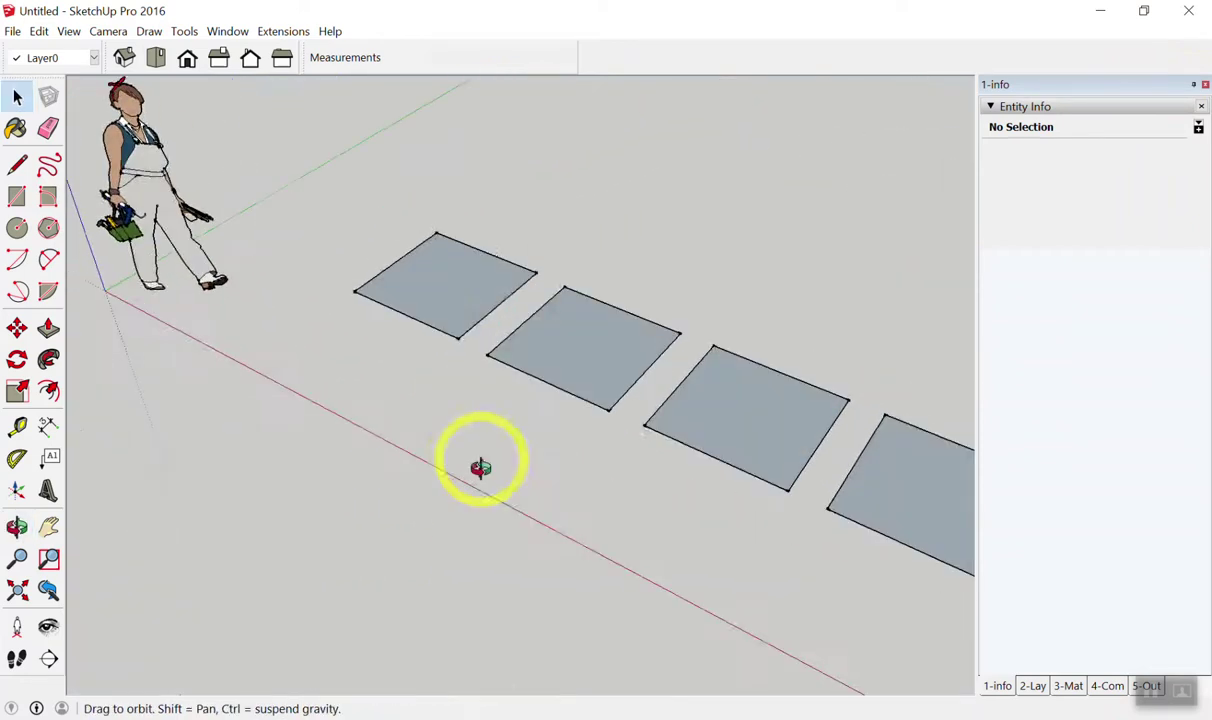
scroll(427, 250, up, 4)
scroll(427, 251, up, 2)
scroll(430, 272, down, 1)
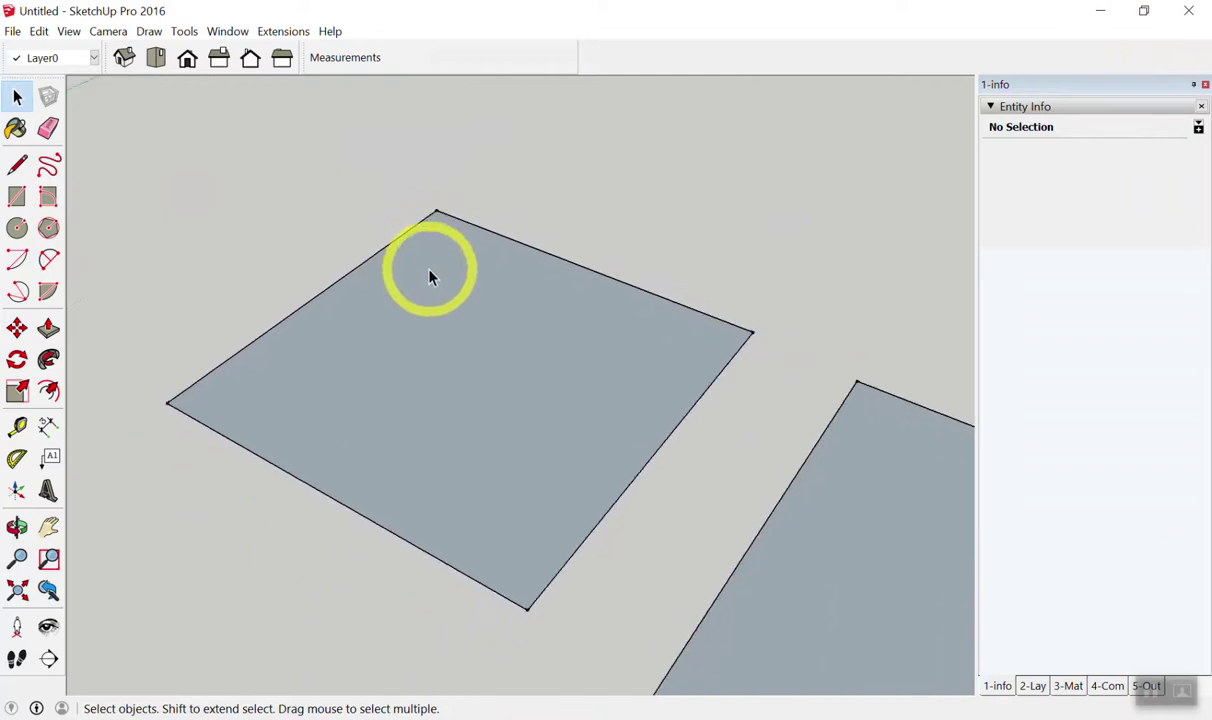
mouse_move(417, 281)
middle_down()
mouse_move(462, 42)
mouse_move(484, 49)
mouse_move(419, 541)
mouse_move(425, 343)
mouse_move(441, 436)
mouse_move(460, 330)
middle_up()
scroll(432, 315, down, 2)
scroll(460, 330, down, 1)
scroll(465, 311, up, 2)
scroll(420, 253, up, 2)
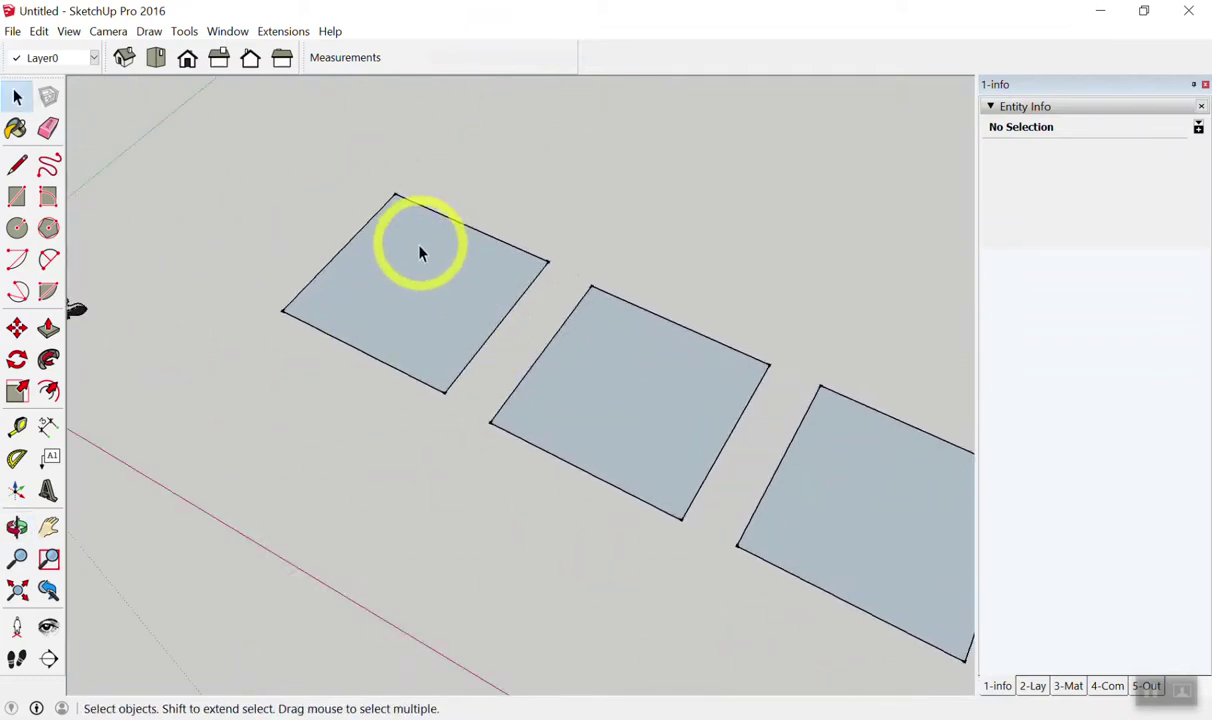
Reverse the first square's face so its white front side shows, then deselect it.
right_click(424, 270)
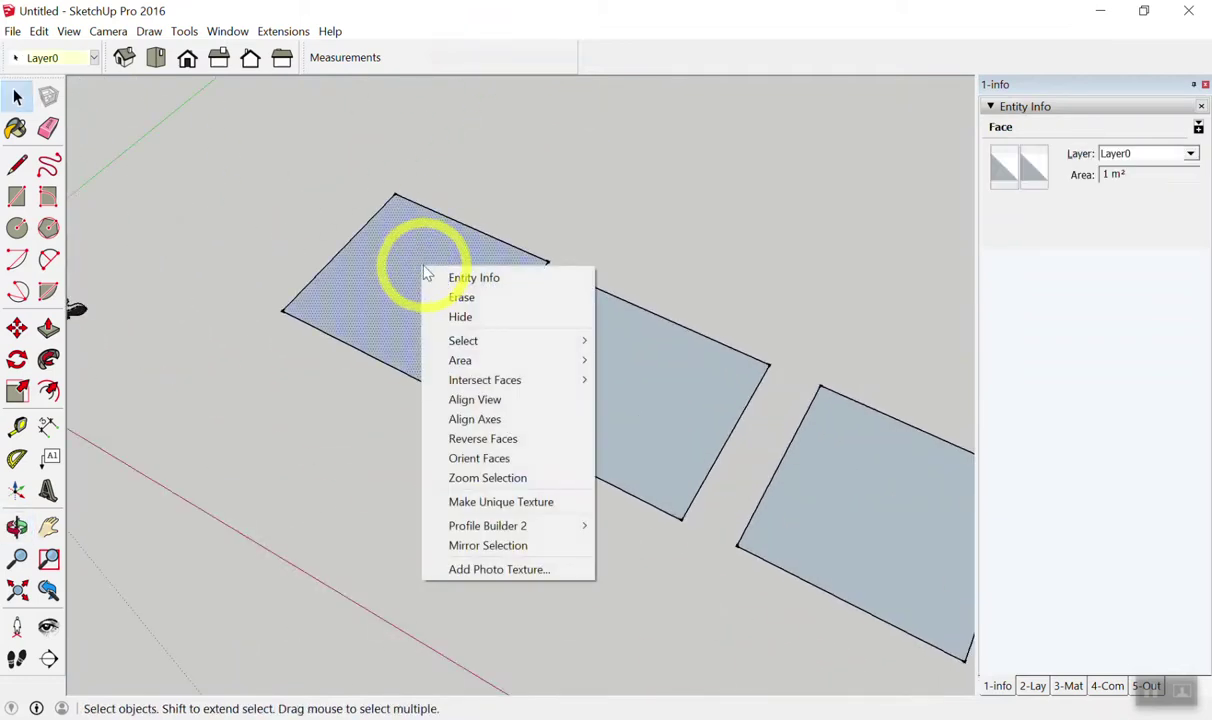
click(419, 263)
click(435, 256)
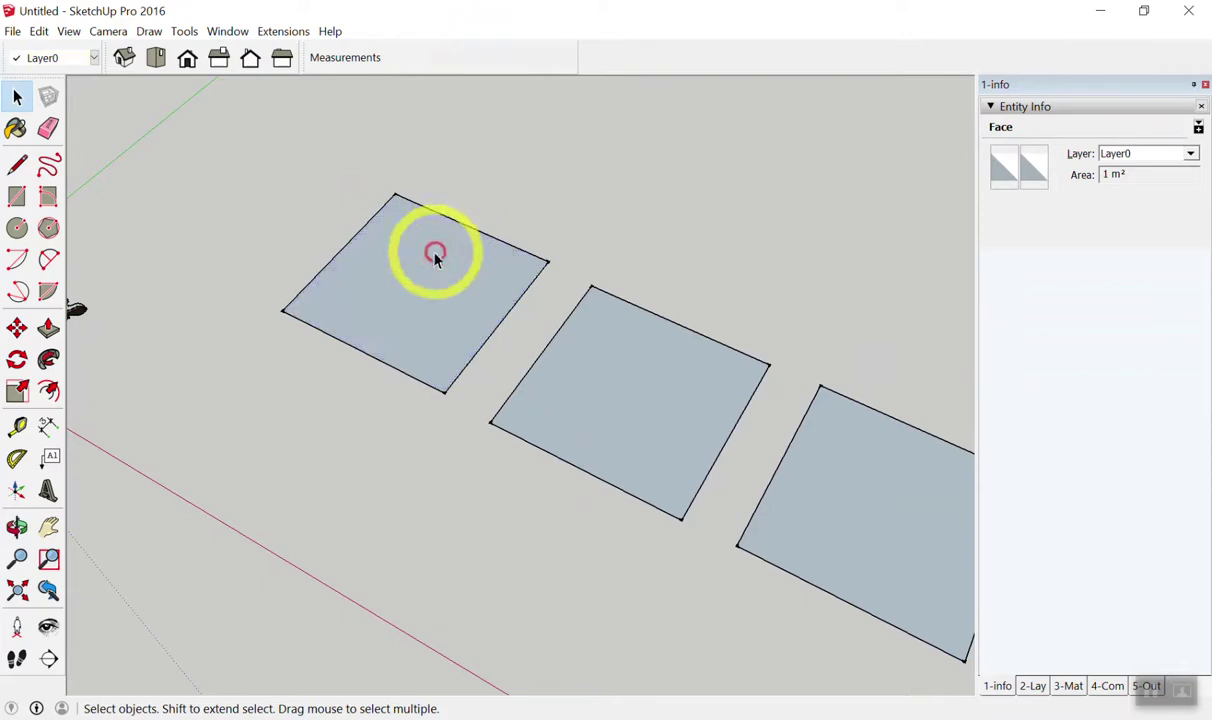
right_click(435, 256)
right_click(410, 264)
right_click(384, 287)
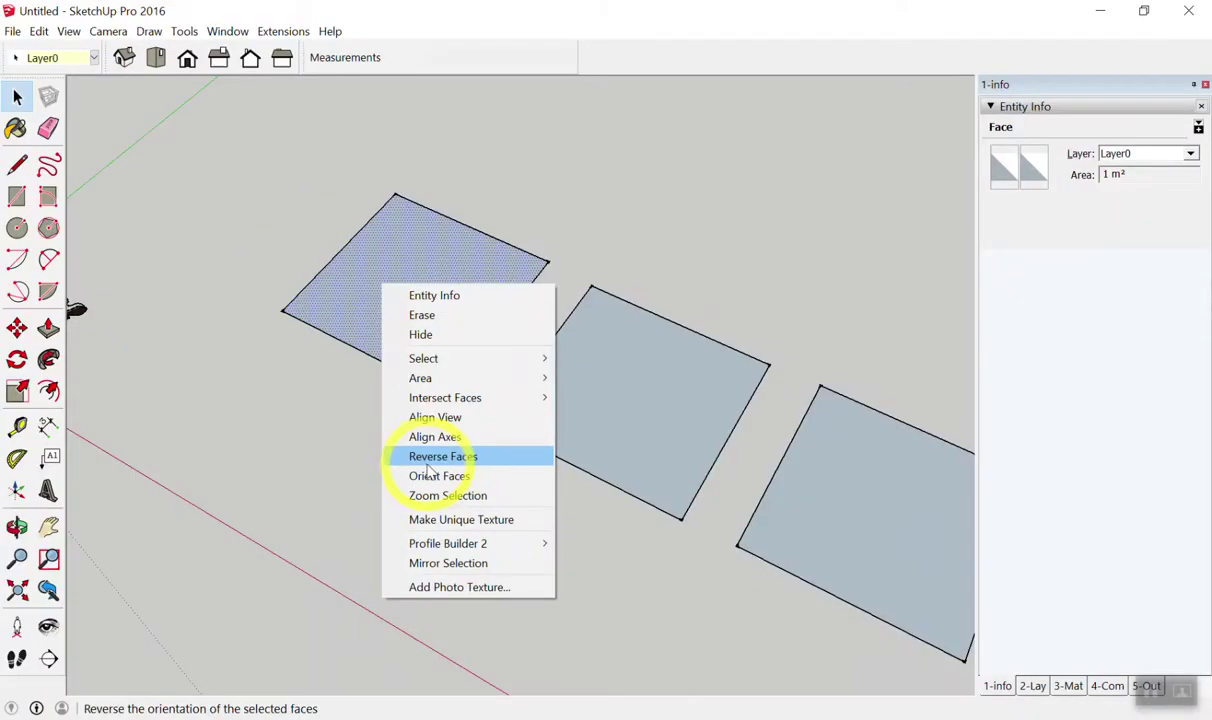
click(427, 458)
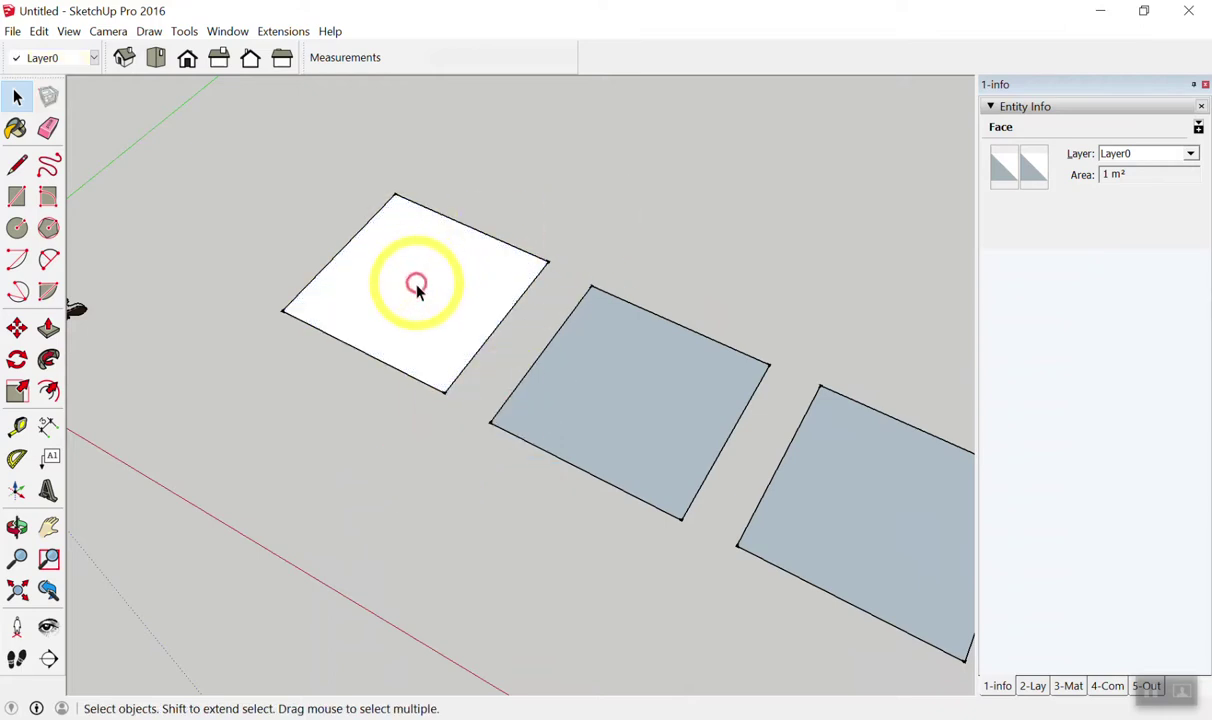
click(593, 214)
scroll(405, 280, up, 3)
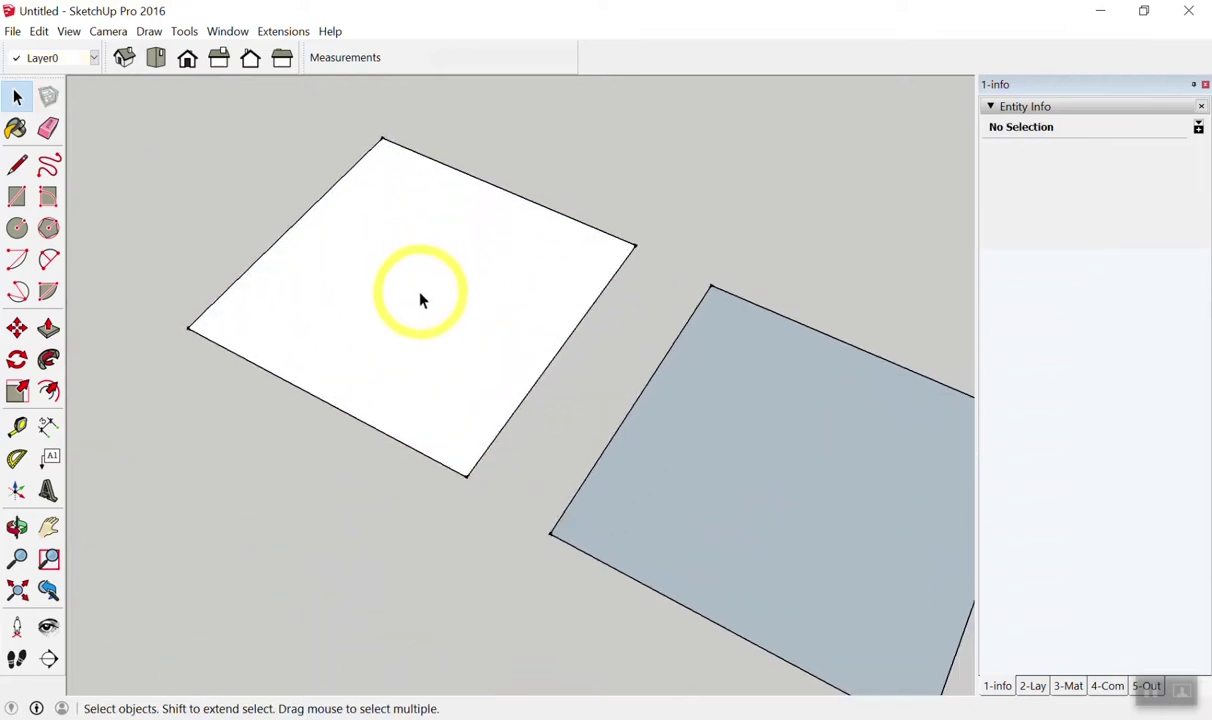
scroll(420, 300, down, 2)
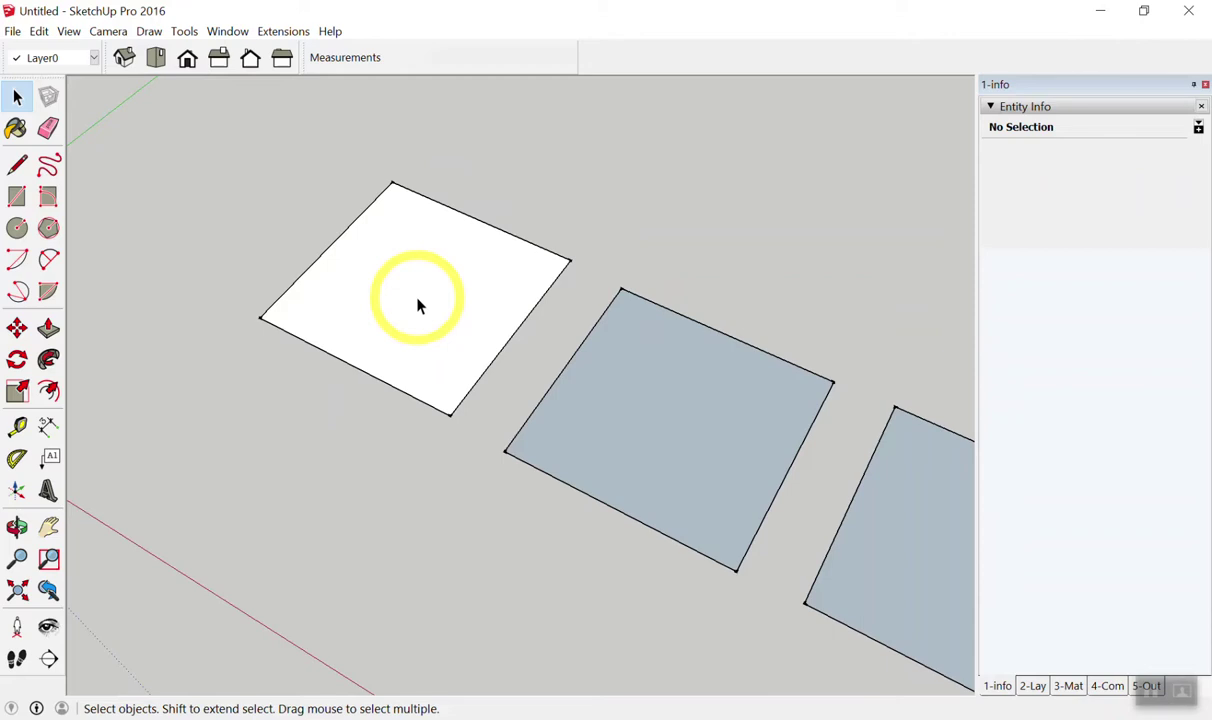
Orbit and zoom the view to frame the row of flat squares.
mouse_move(418, 305)
middle_down()
mouse_move(446, 208)
mouse_move(425, 179)
middle_up()
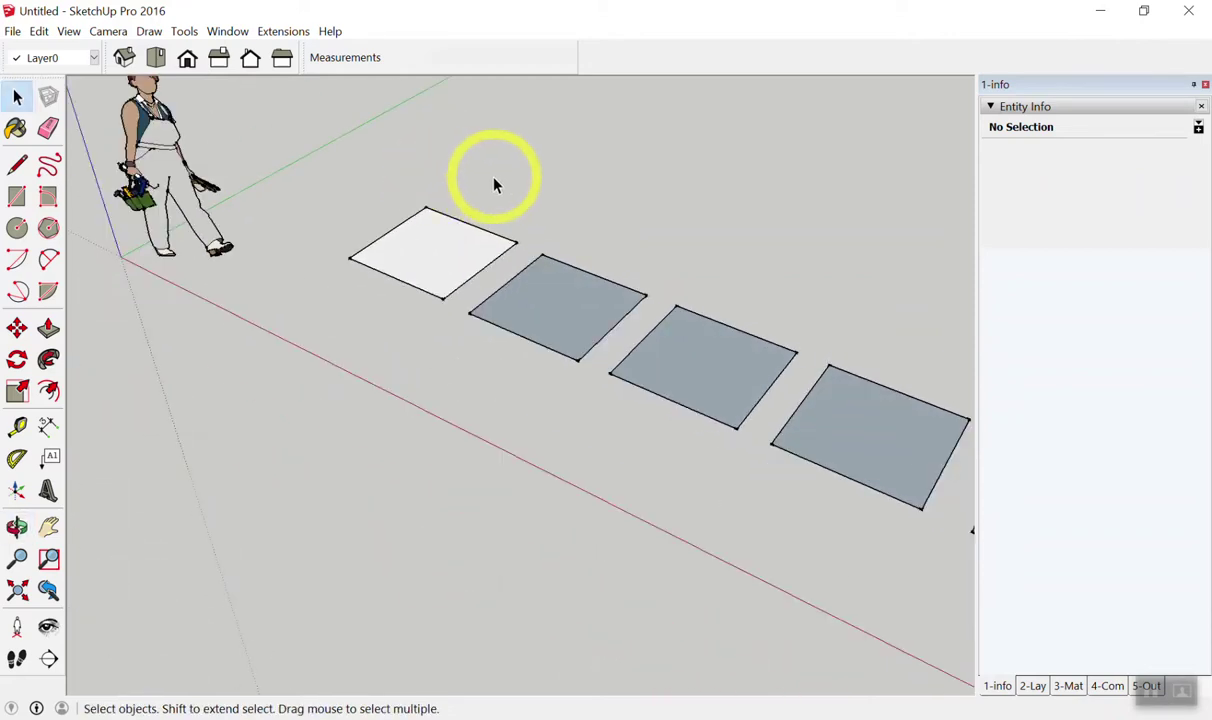
scroll(560, 190, up, 2)
scroll(592, 230, up, 2)
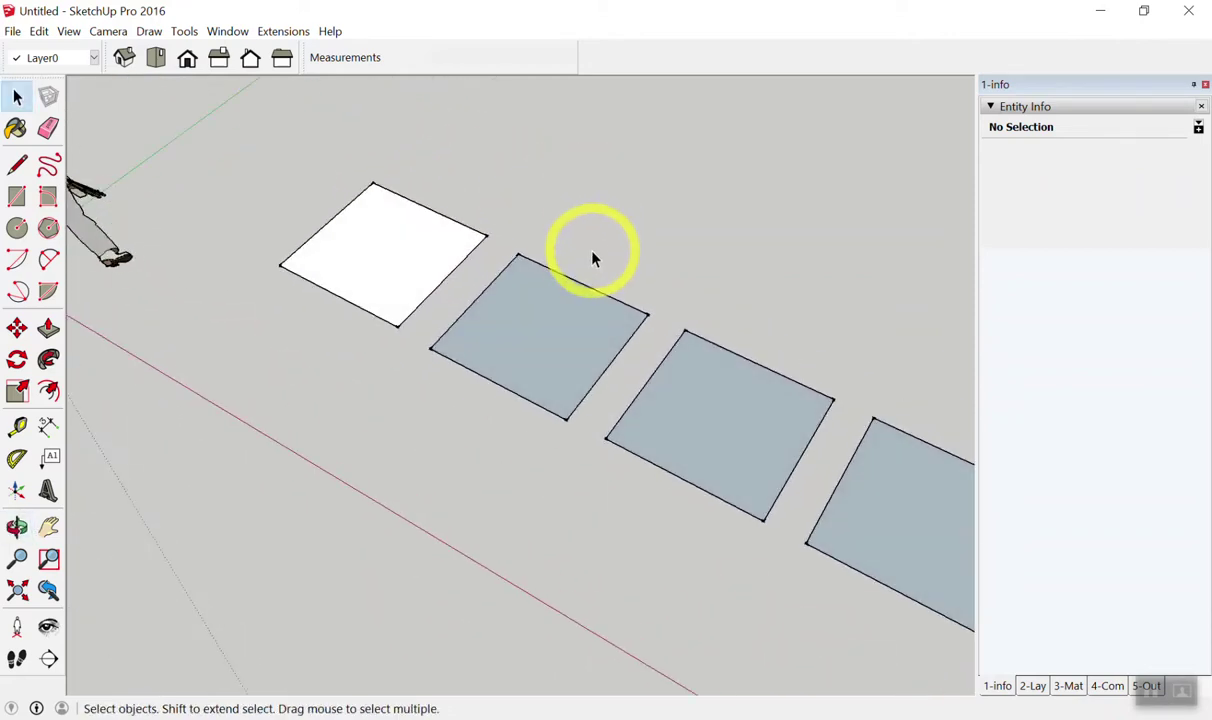
scroll(642, 204, down, 3)
mouse_move(617, 243)
middle_down()
mouse_move(606, 168)
mouse_move(573, 189)
middle_up()
scroll(640, 177, down, 2)
scroll(641, 177, up, 3)
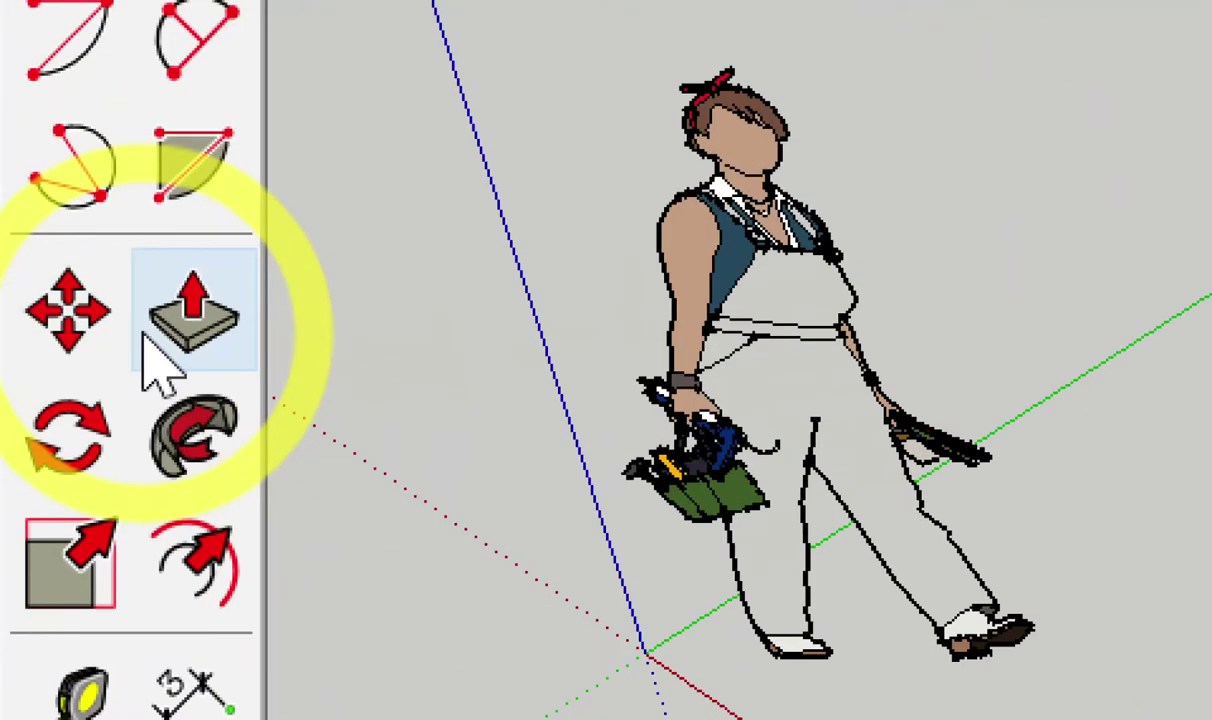
drag(265, 350, 600, 240)
drag(585, 155, 580, 335)
drag(548, 178, 628, 182)
mouse_move(1003, 310)
mouse_down()
mouse_move(985, 176)
mouse_move(1005, 205)
mouse_up()
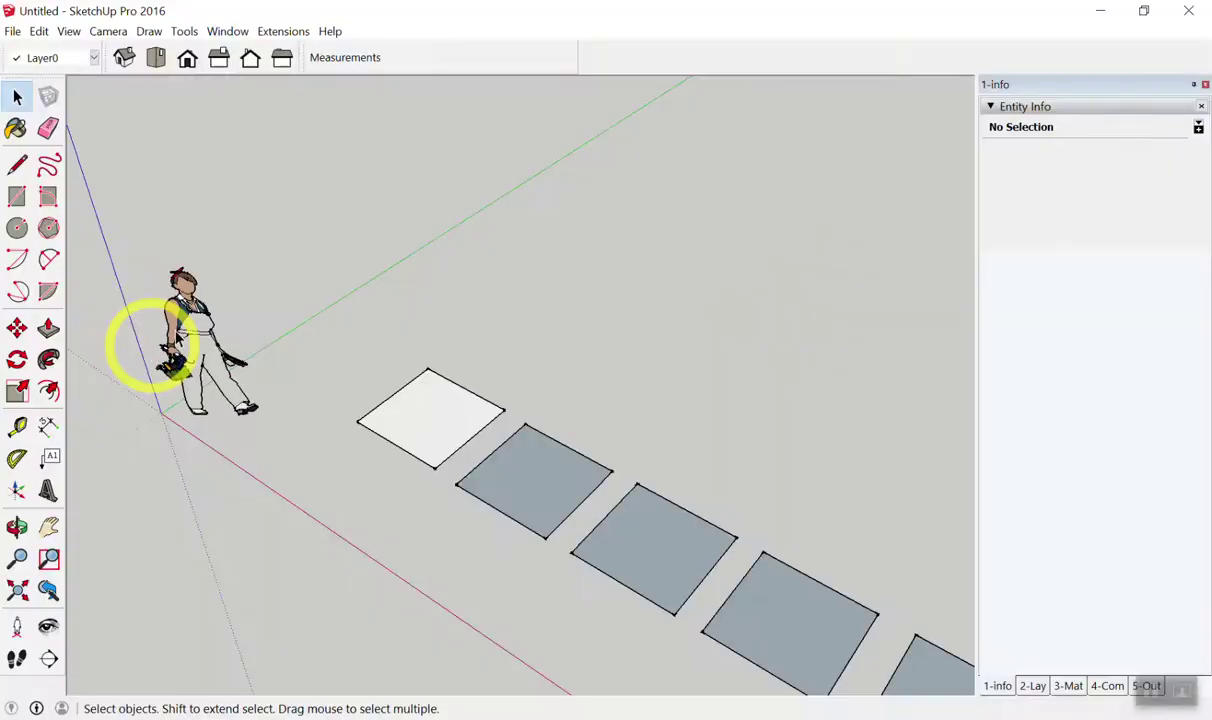
mouse_move(175, 340)
middle_down()
mouse_move(406, 360)
mouse_move(371, 362)
mouse_move(325, 533)
middle_up()
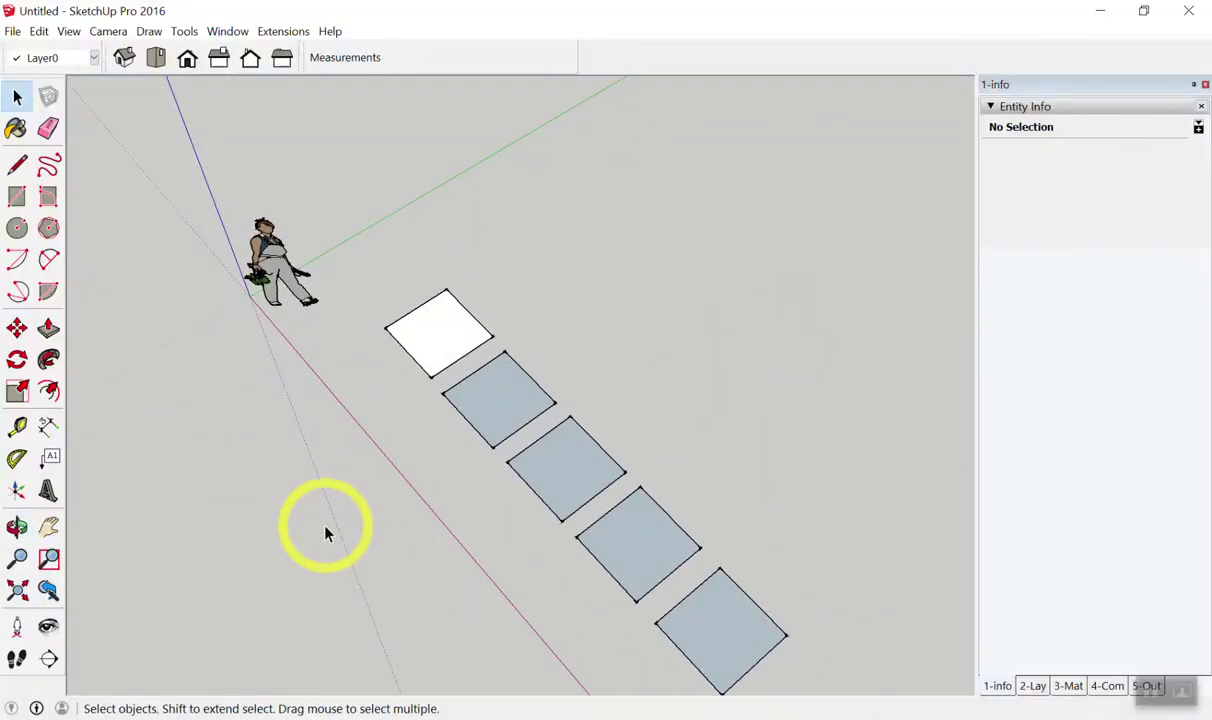
middle_drag(325, 535, 495, 287)
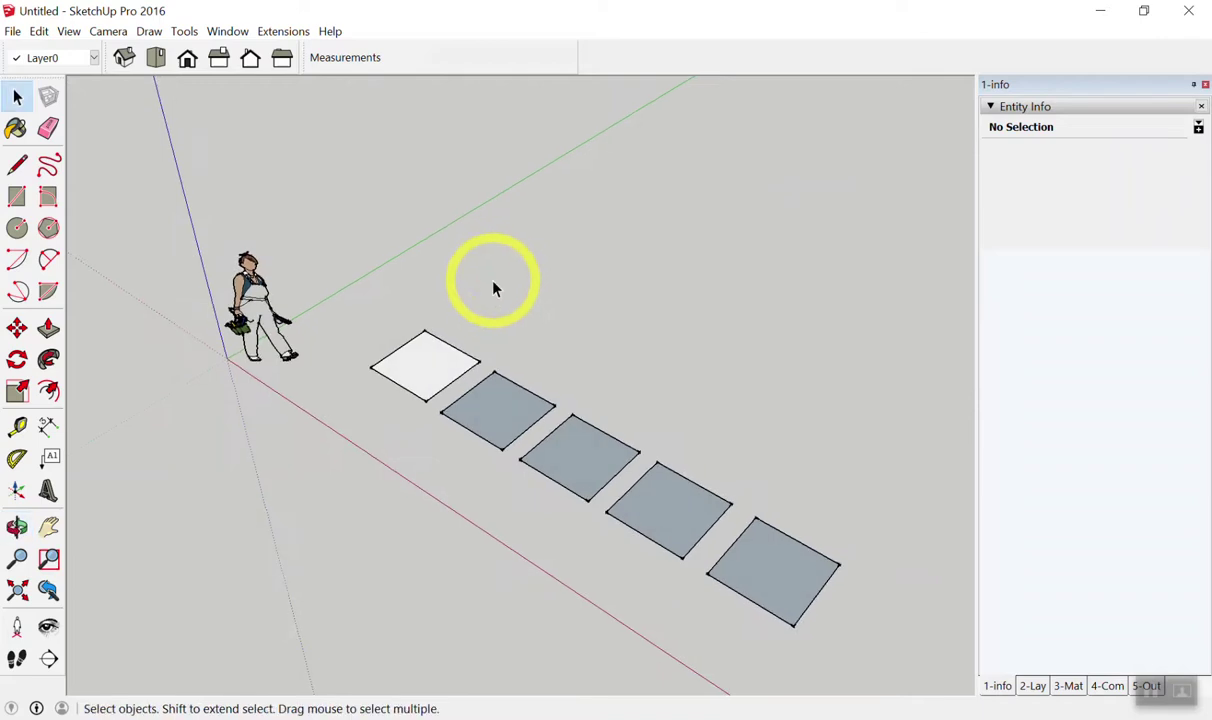
scroll(460, 420, up, 3)
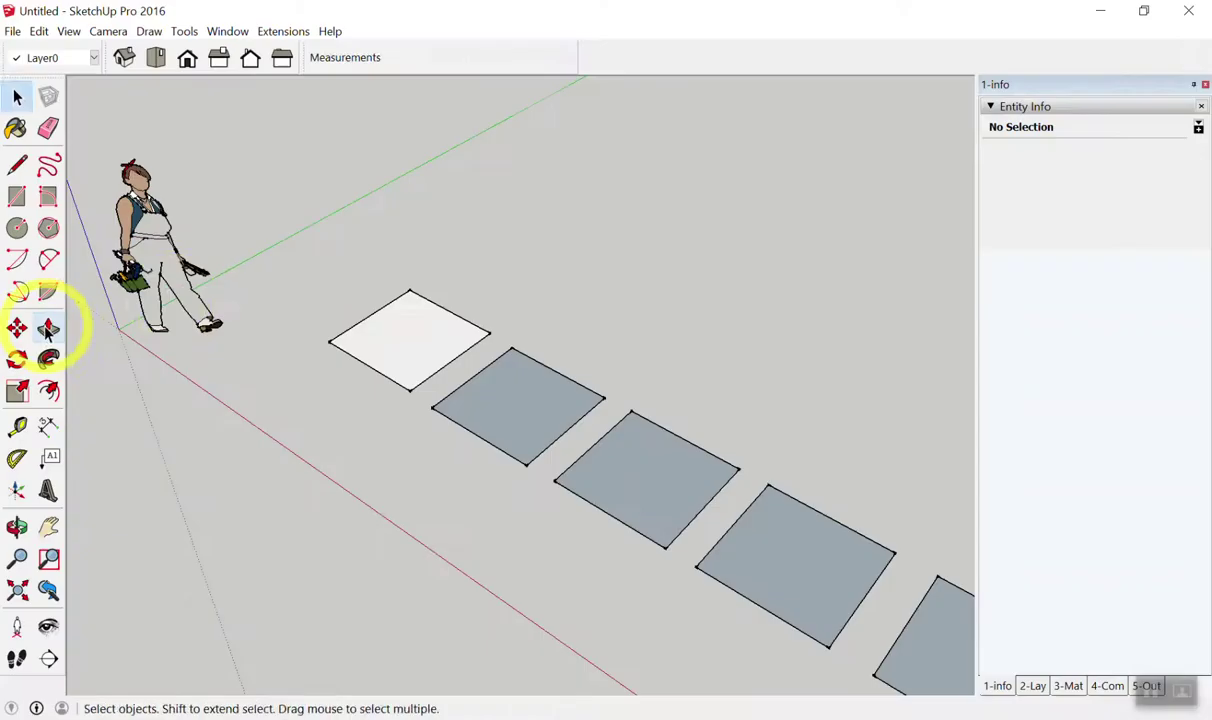
Push/Pull the white square upward into a box about 1.28 m tall.
click(49, 328)
click(402, 328)
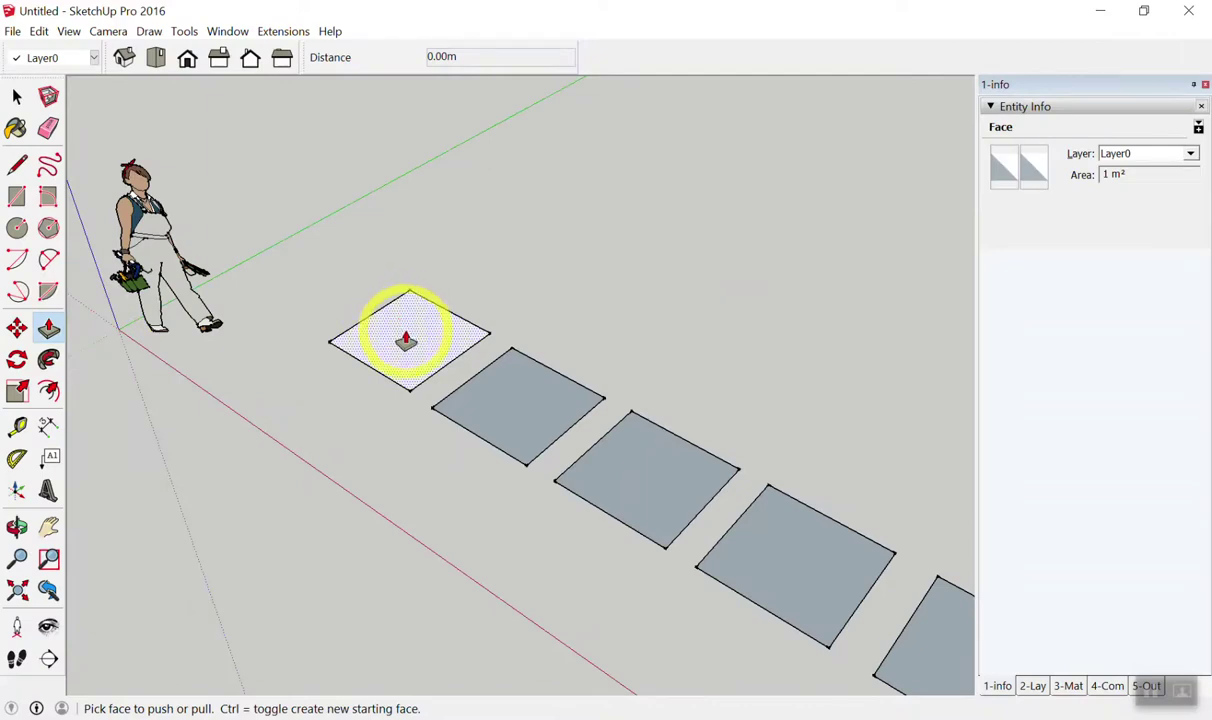
click(406, 341)
drag(406, 341, 407, 258)
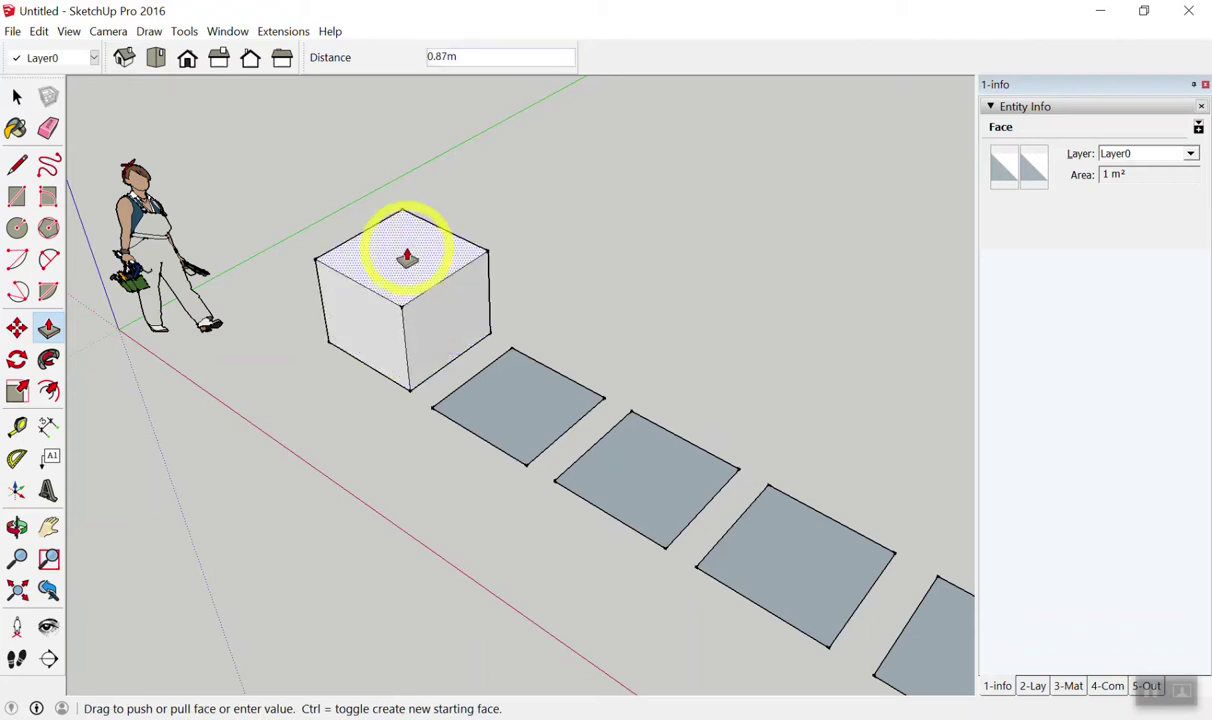
drag(407, 258, 505, 219)
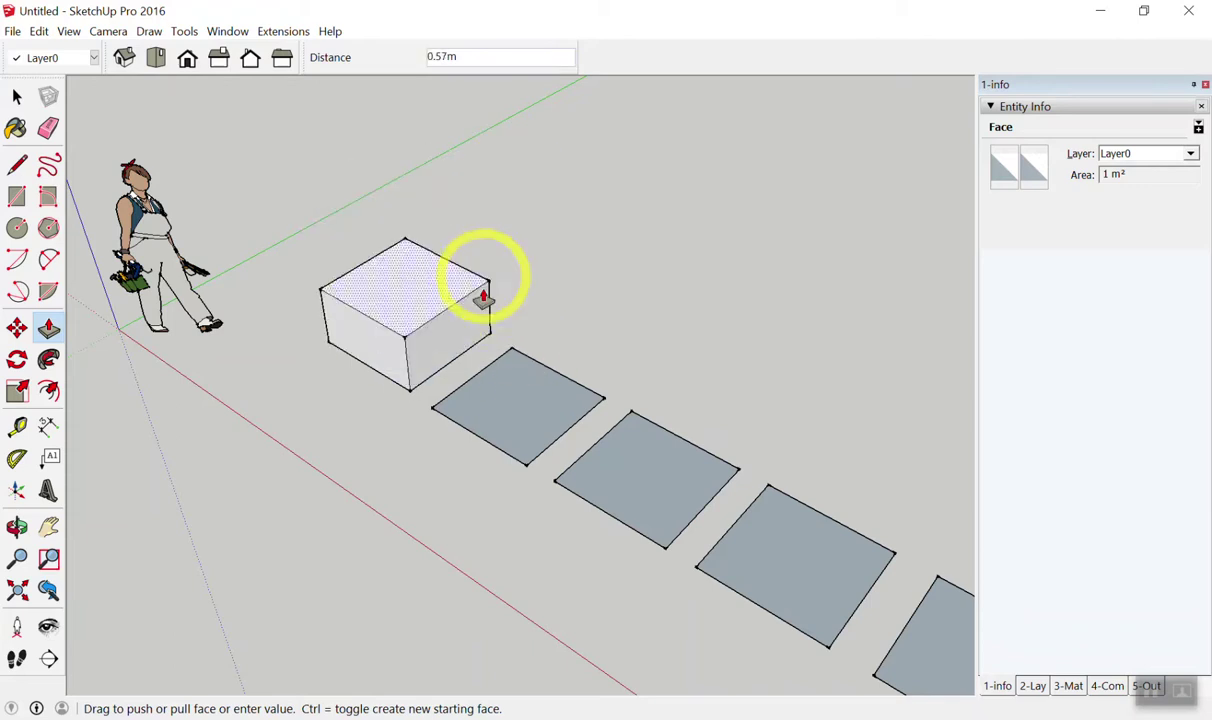
mouse_move(505, 219)
mouse_down()
mouse_move(431, 119)
mouse_move(449, 311)
mouse_move(427, 181)
mouse_move(415, 213)
mouse_move(422, 306)
mouse_move(425, 203)
mouse_up()
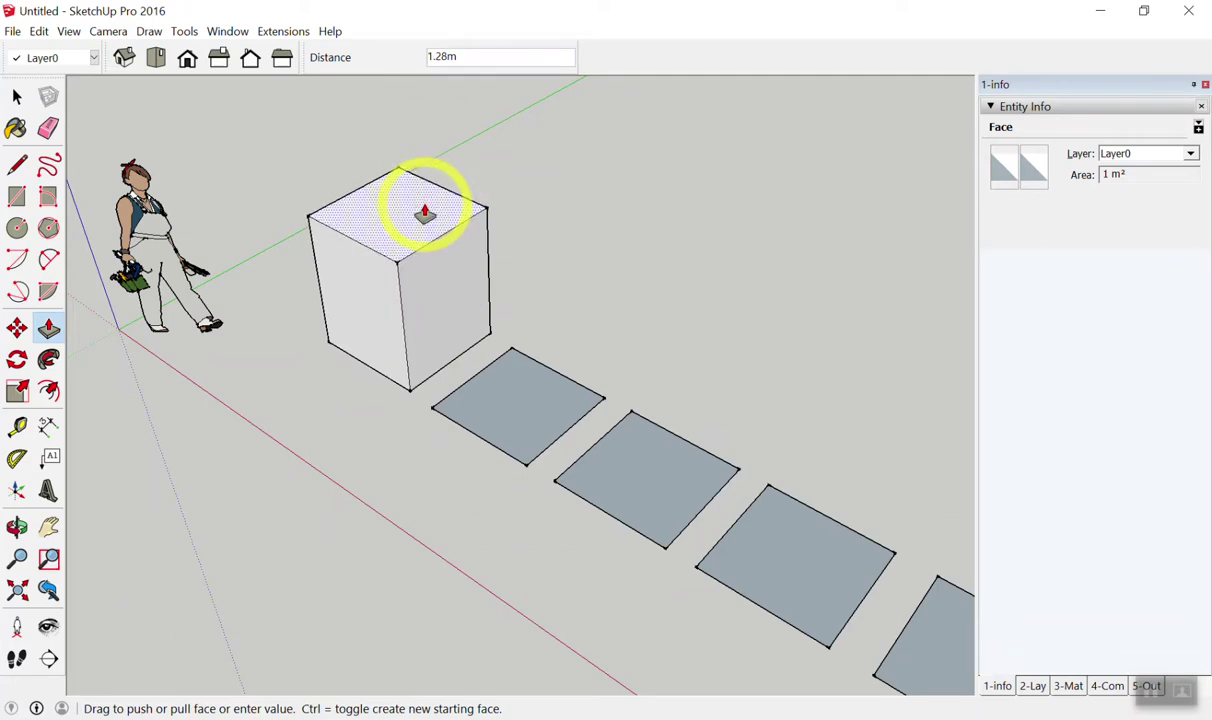
mouse_move(717, 325)
middle_down()
mouse_move(713, 70)
mouse_move(725, 5)
mouse_move(549, 609)
mouse_move(787, 527)
mouse_move(822, 285)
mouse_move(482, 338)
mouse_move(552, 157)
middle_up()
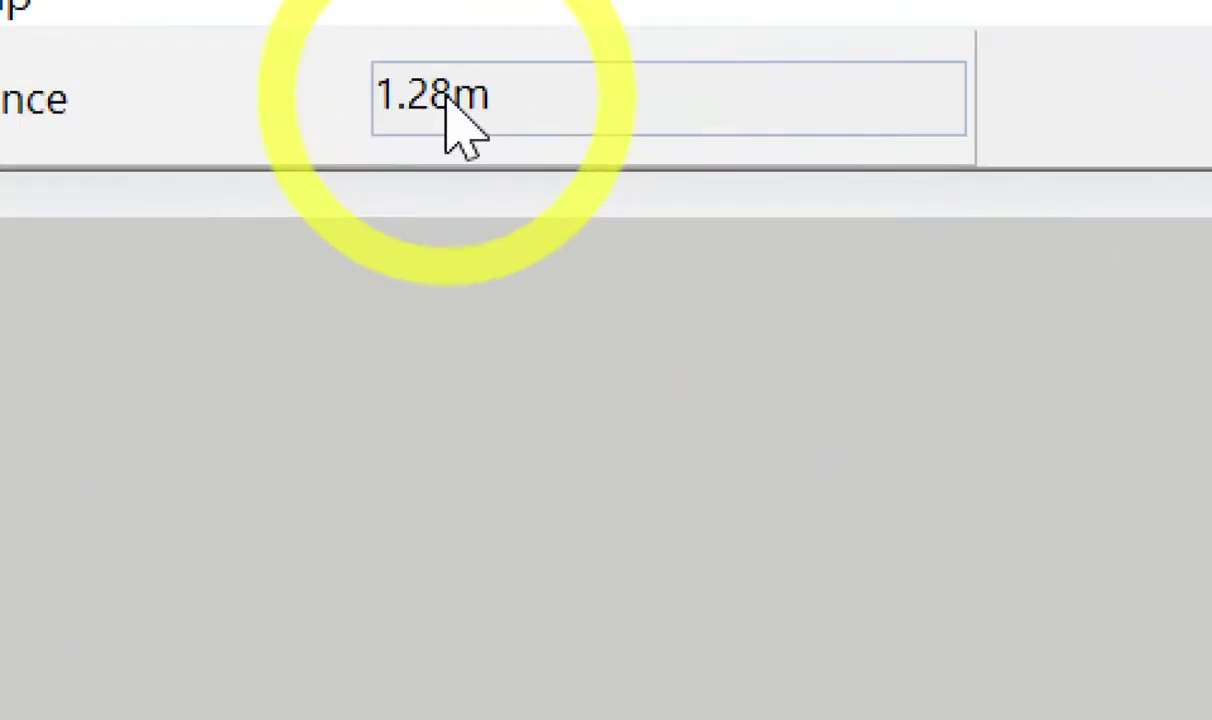
Set the box height to 2 m, then to 1 m to form a cube.
text(2)
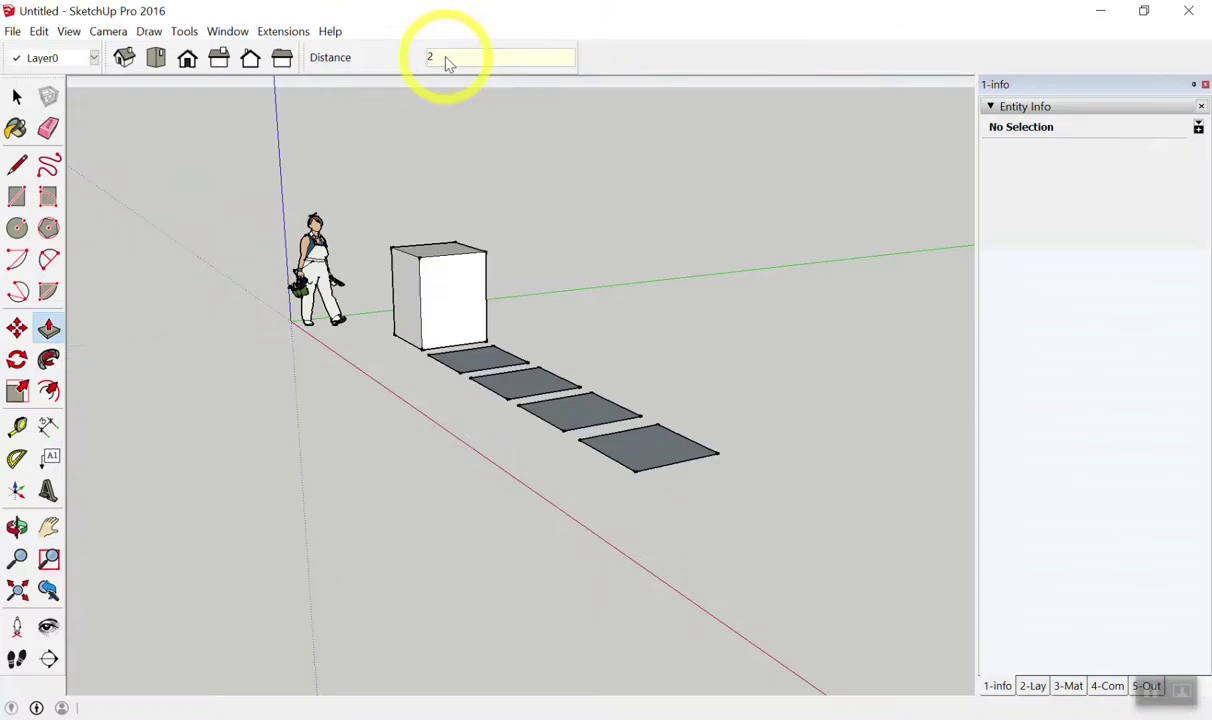
key(Return)
mouse_move(490, 110)
middle_down()
mouse_move(533, 200)
mouse_move(811, 411)
middle_up()
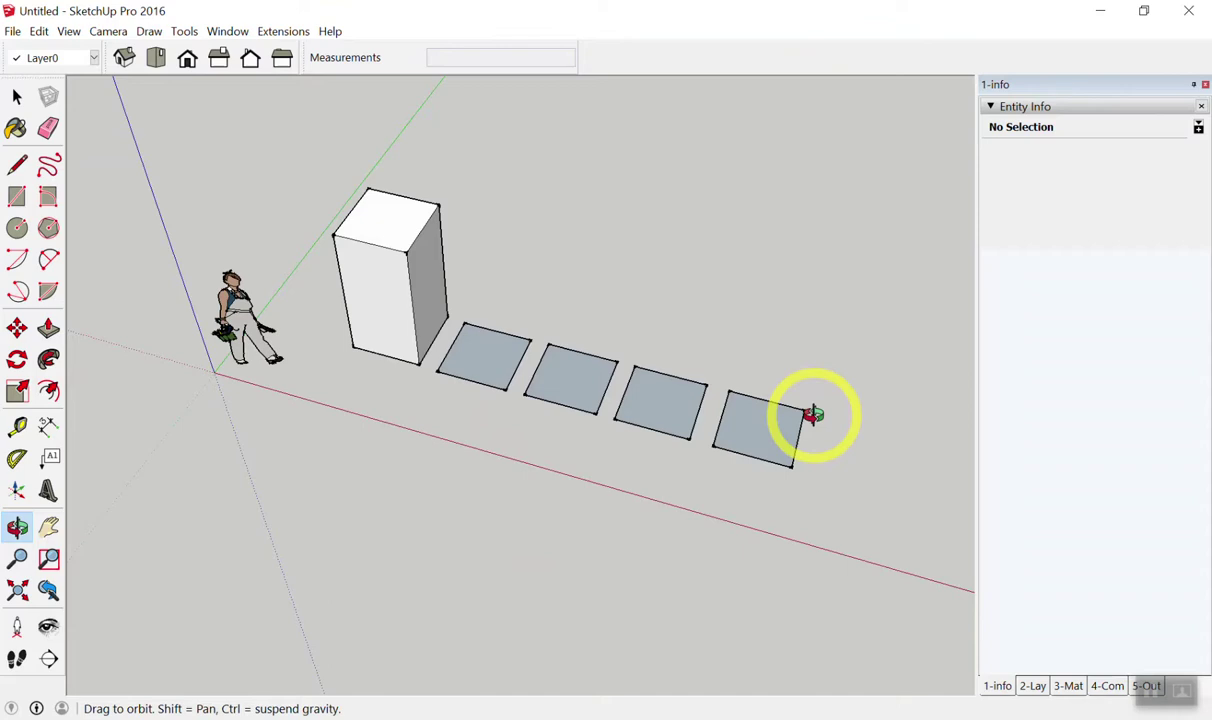
middle_drag(811, 414, 587, 338)
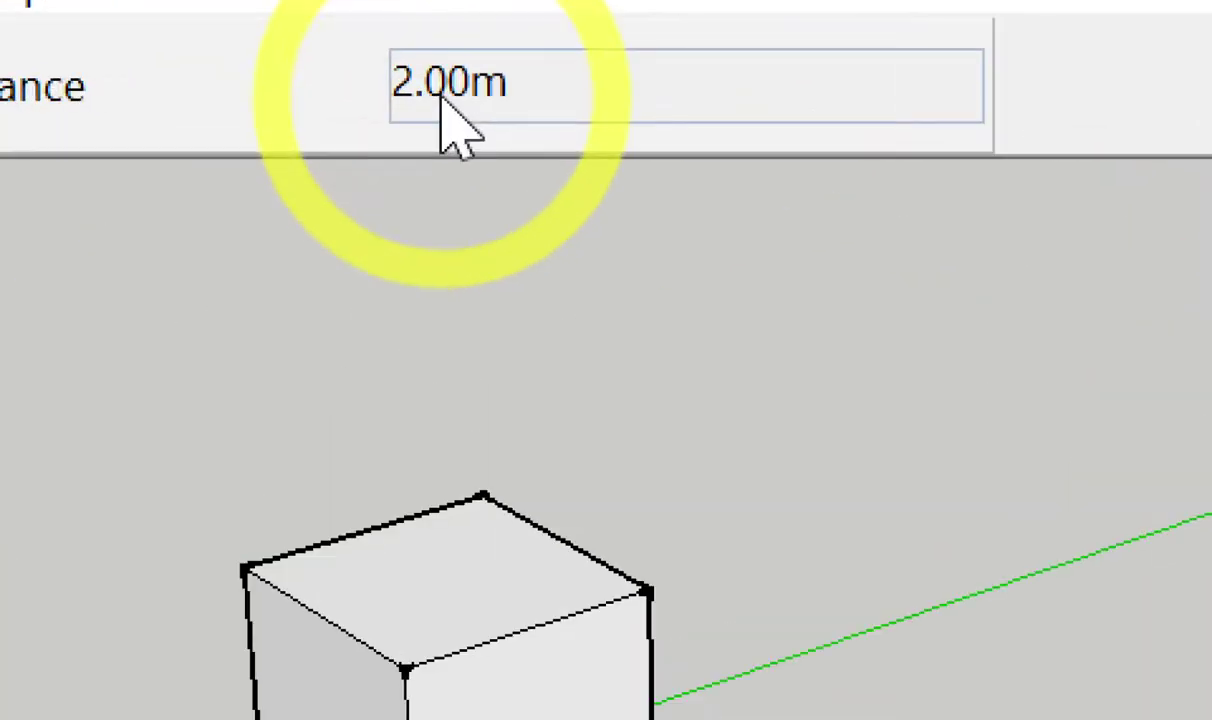
text(1)
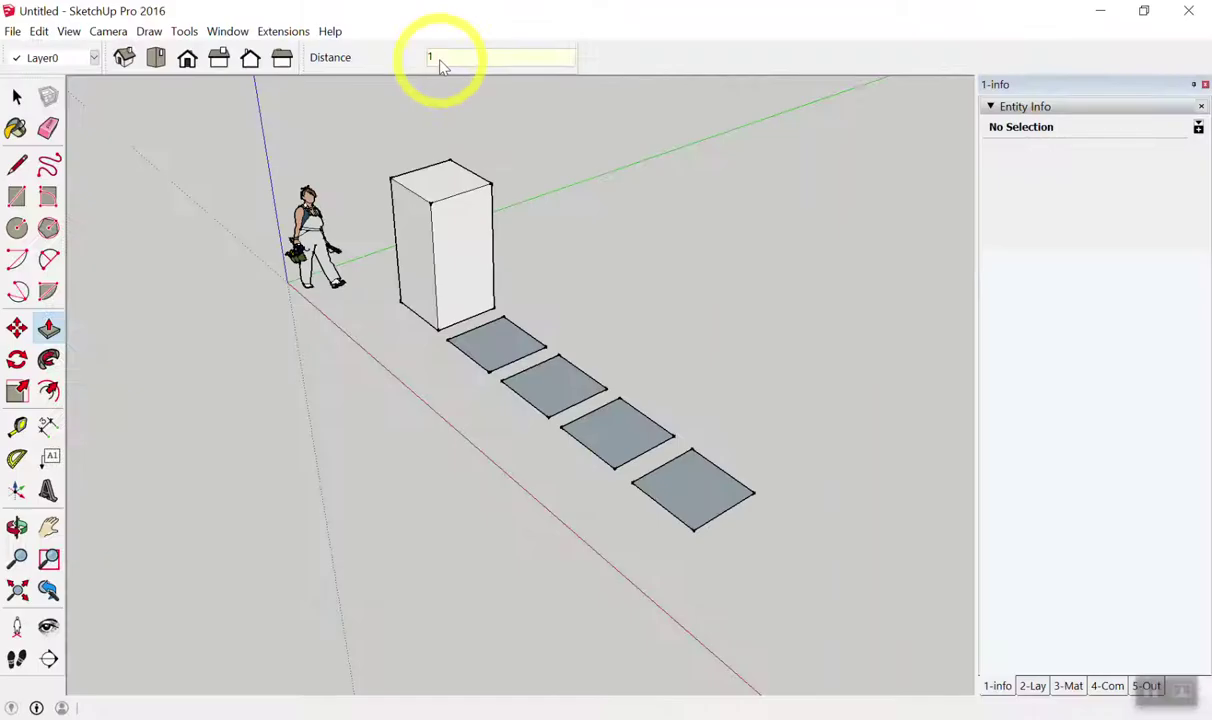
key(Return)
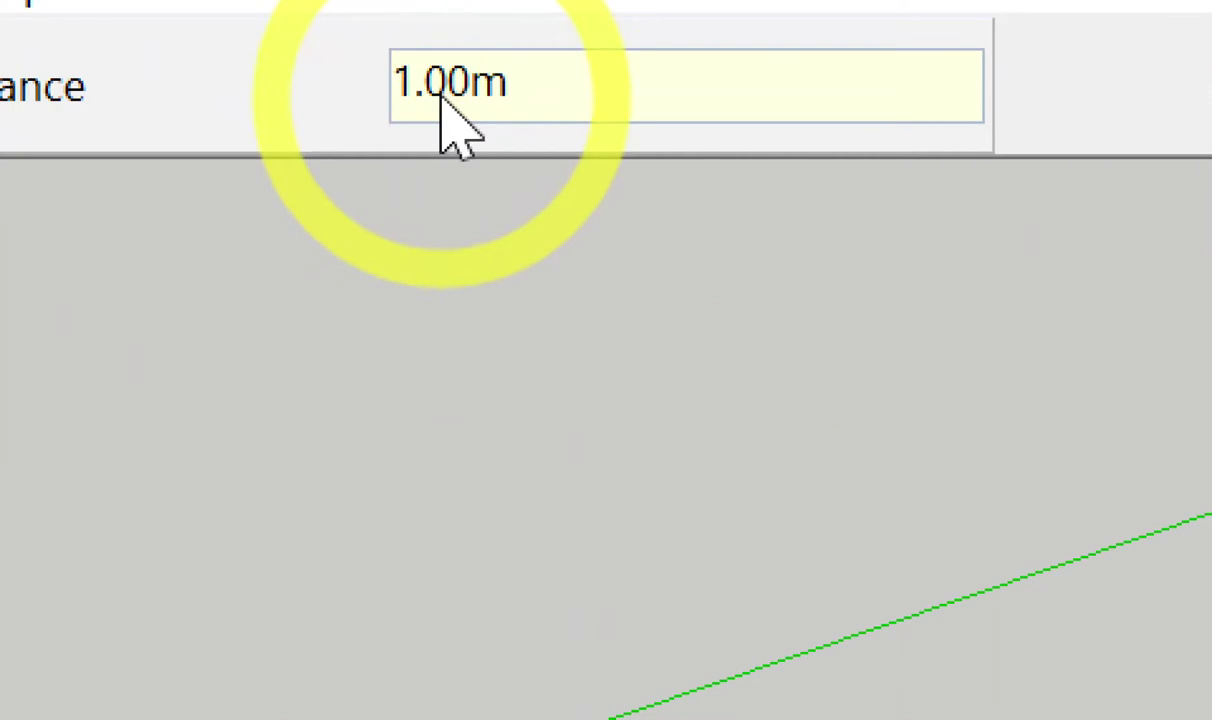
Try box heights of 2, 3 and 4 m, finally returning to 1 m.
text(2)
key(Return)
text(3)
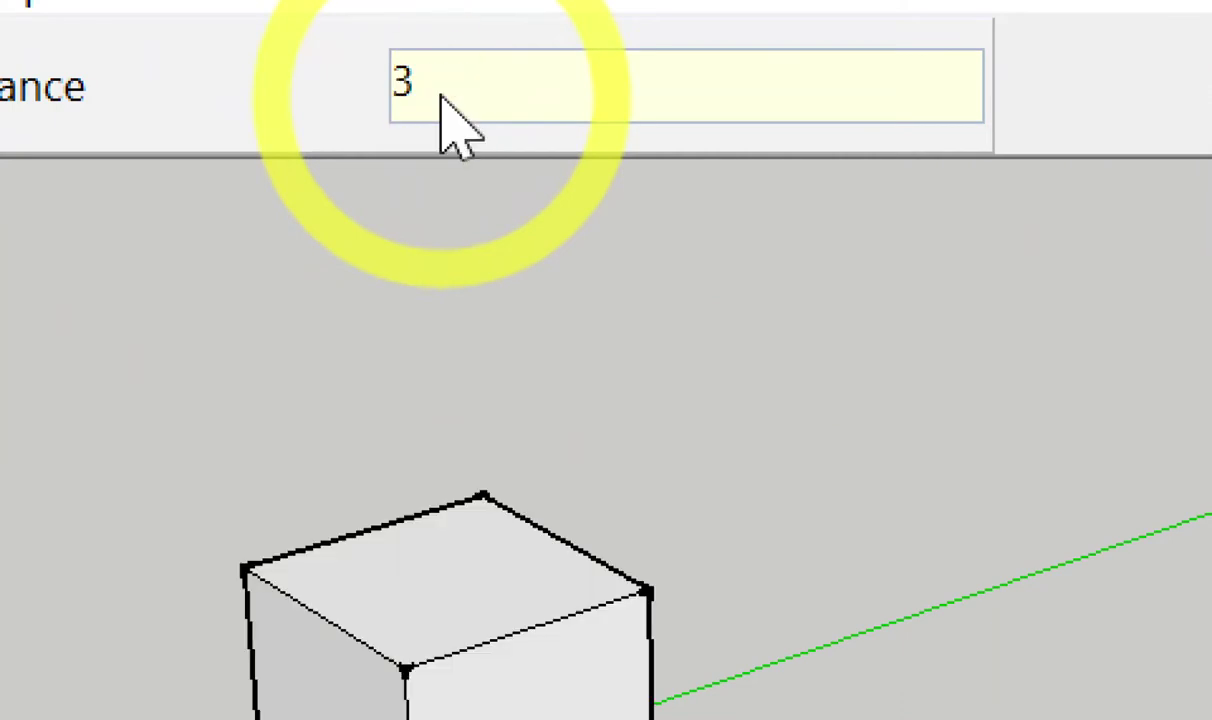
key(Return)
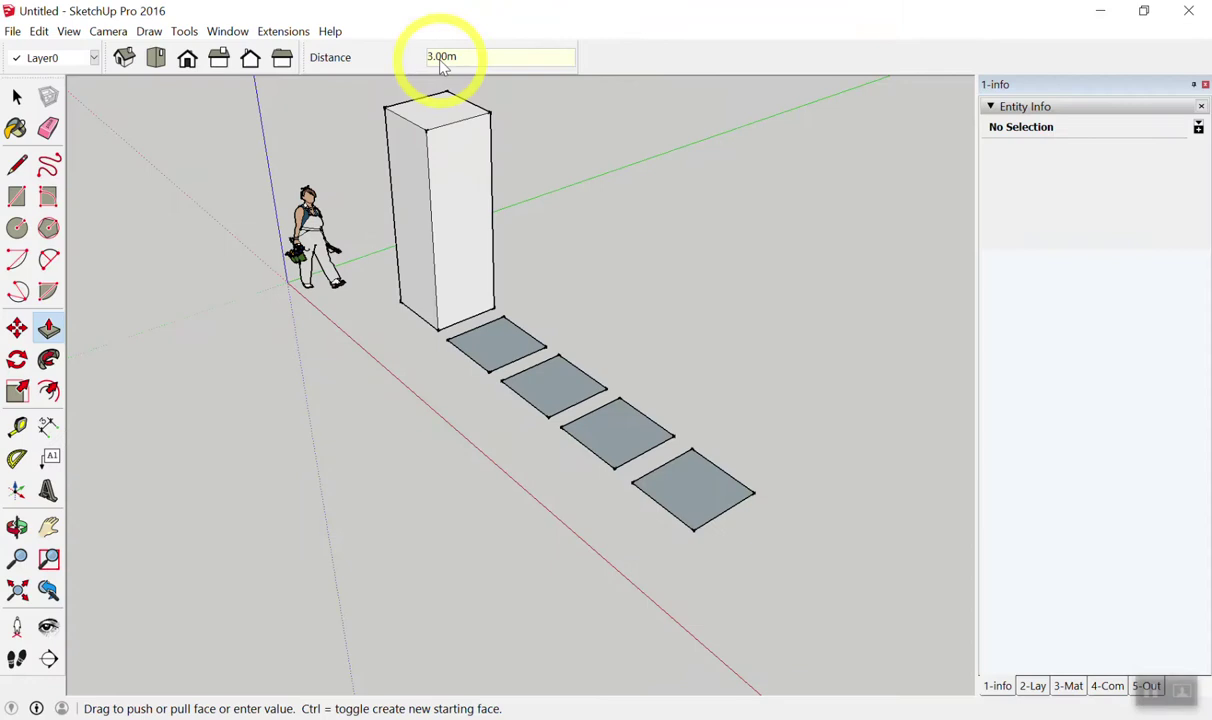
text(4)
key(Return)
text(1)
key(Return)
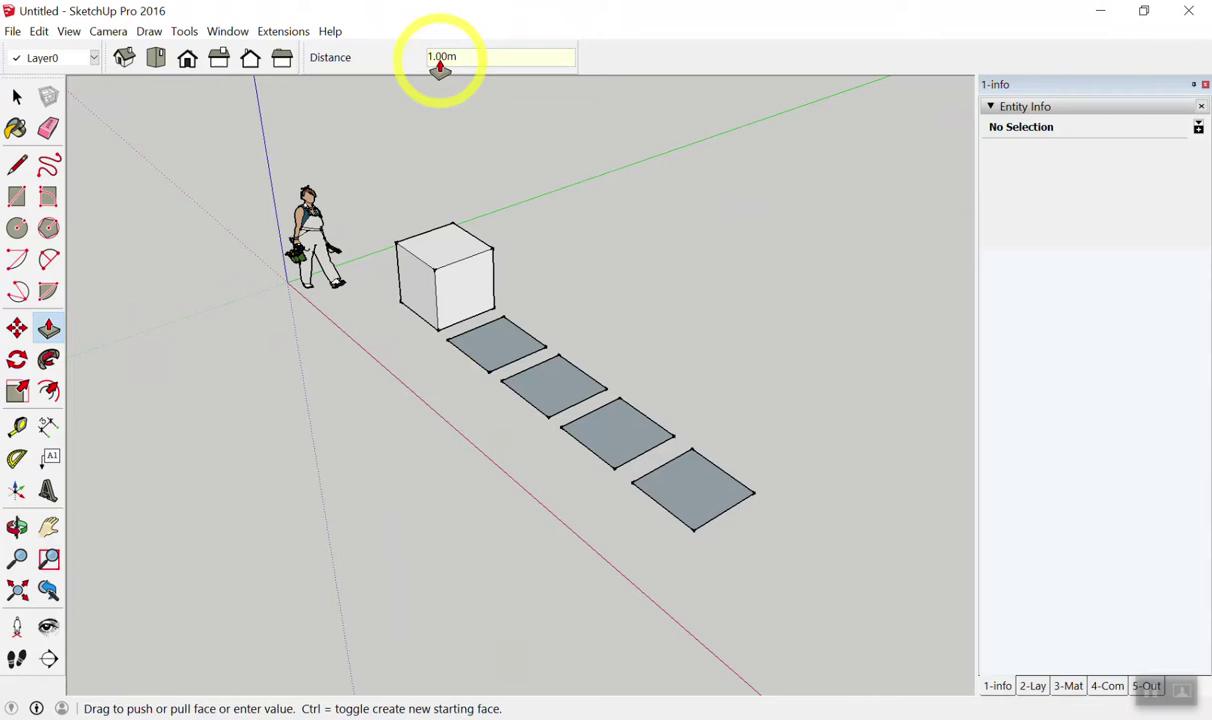
key(space)
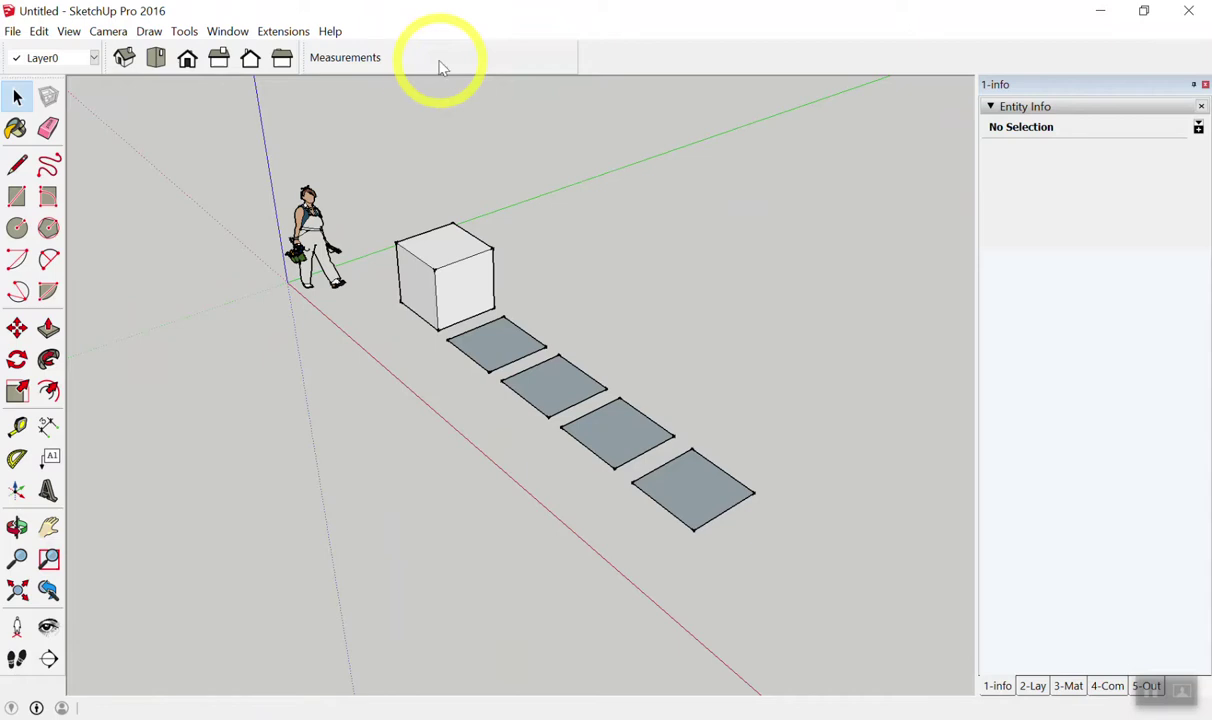
key(p)
scroll(392, 149, up, 3)
scroll(459, 258, up, 2)
key(space)
scroll(459, 258, up, 2)
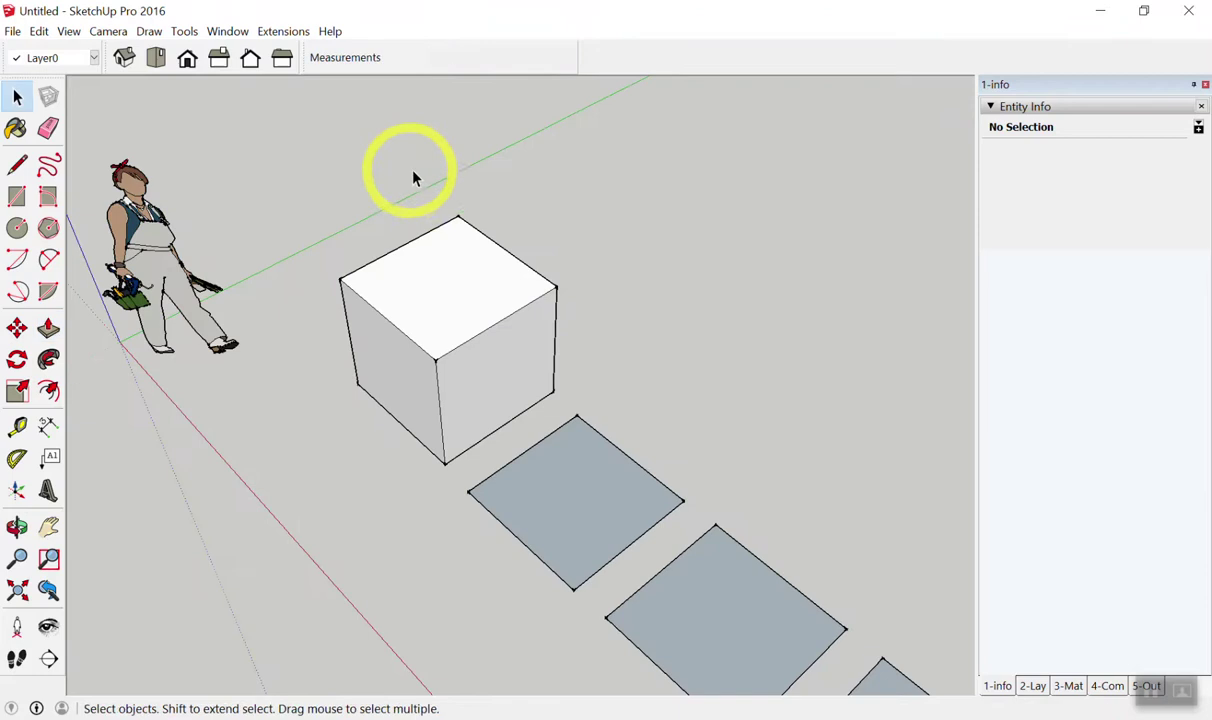
scroll(314, 187, up, 2)
scroll(314, 187, up, 2)
middle_drag(296, 265, 360, 298)
scroll(400, 379, down, 1)
scroll(522, 322, up, 2)
click(530, 305)
click(638, 216)
click(481, 306)
click(688, 187)
click(549, 290)
click(700, 176)
click(500, 341)
click(720, 195)
click(579, 284)
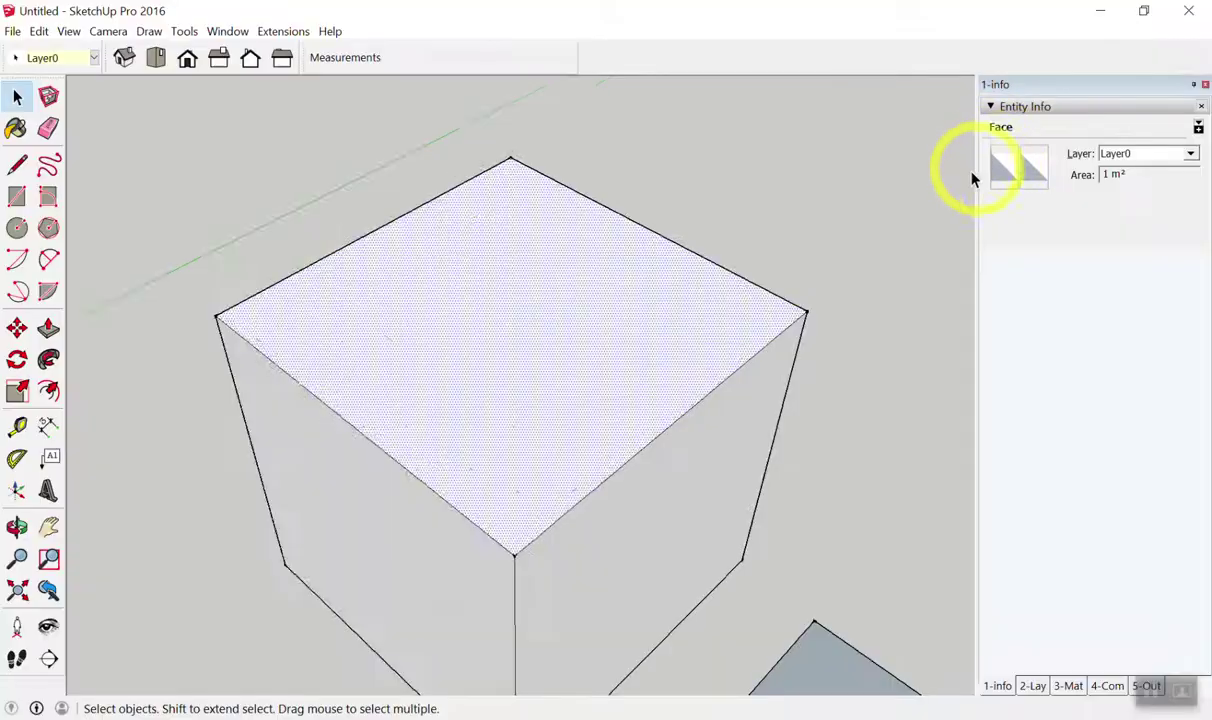
scroll(725, 270, down, 3)
mouse_move(725, 270)
middle_down()
mouse_move(859, 267)
mouse_move(760, 215)
middle_up()
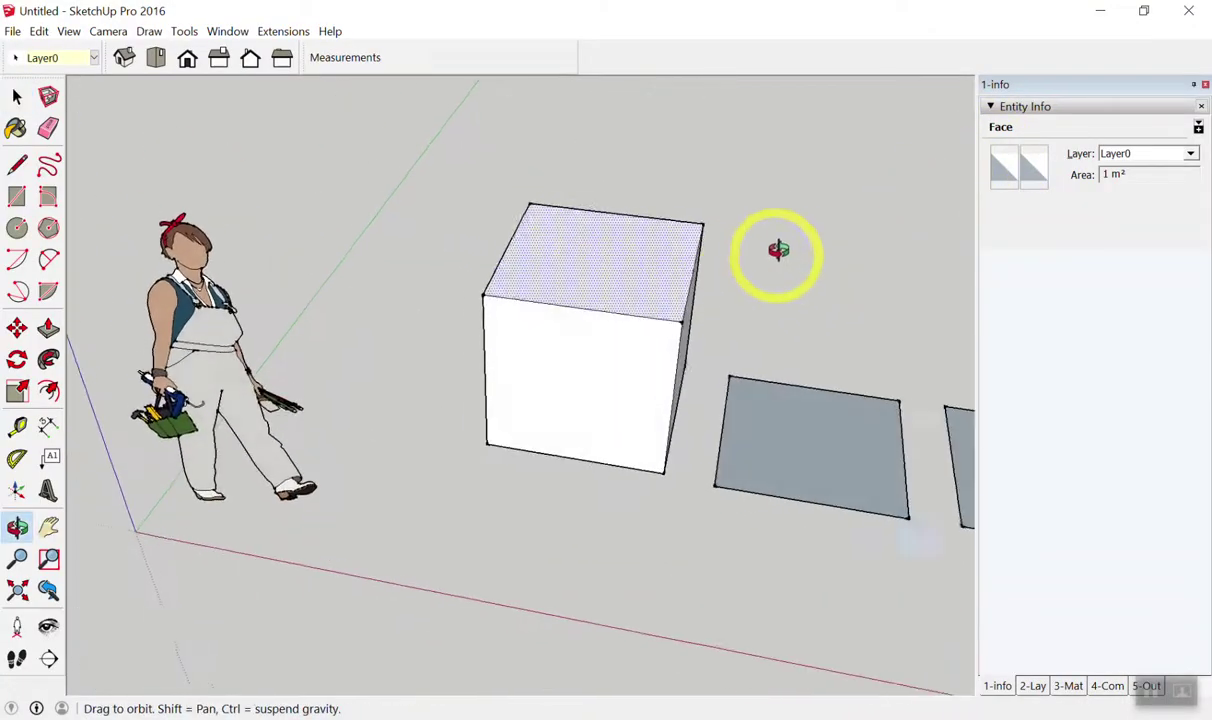
drag(718, 181, 412, 478)
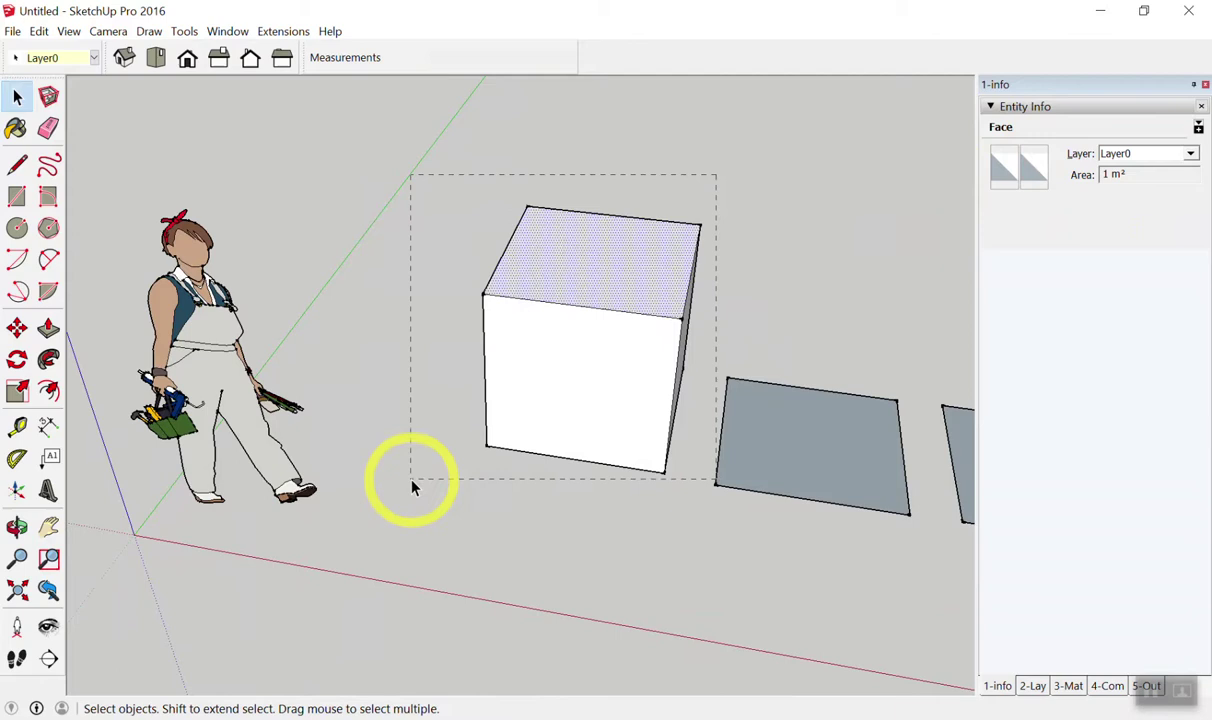
drag(418, 154, 722, 540)
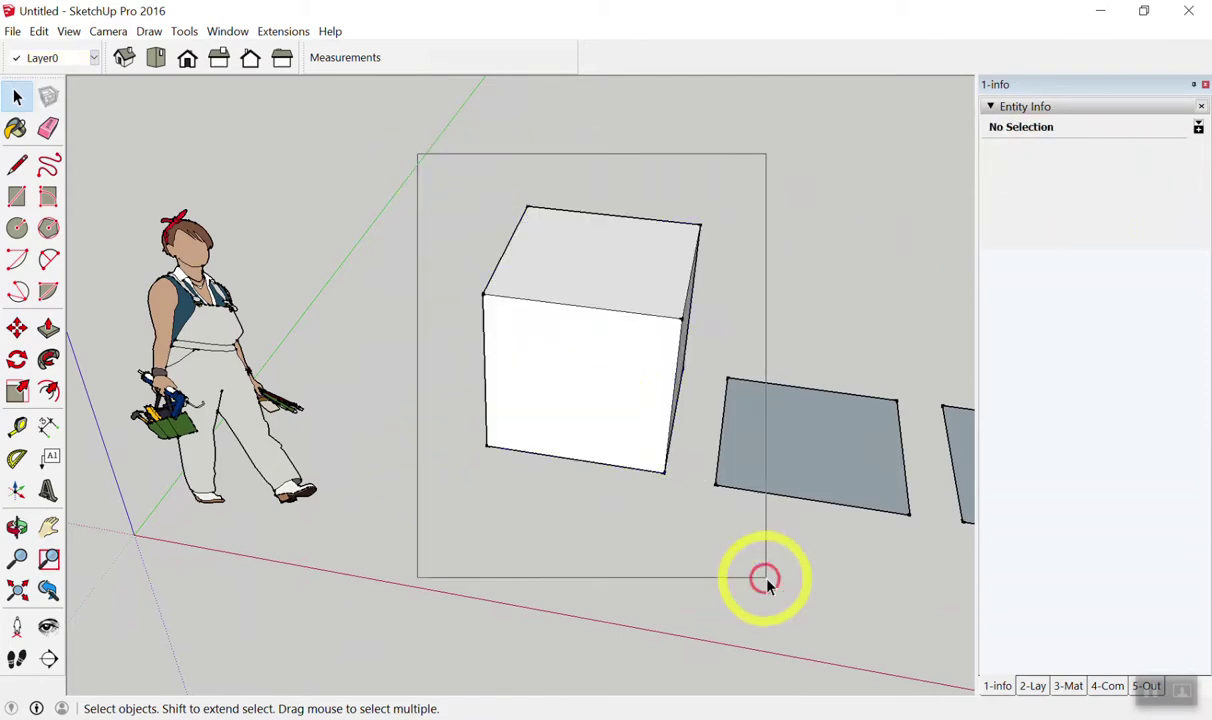
drag(722, 540, 709, 525)
mouse_move(709, 525)
middle_down()
mouse_move(779, 288)
mouse_move(676, 252)
middle_up()
scroll(779, 288, up, 3)
click(790, 240)
scroll(795, 255, up, 3)
scroll(725, 236, down, 2)
scroll(783, 249, down, 1)
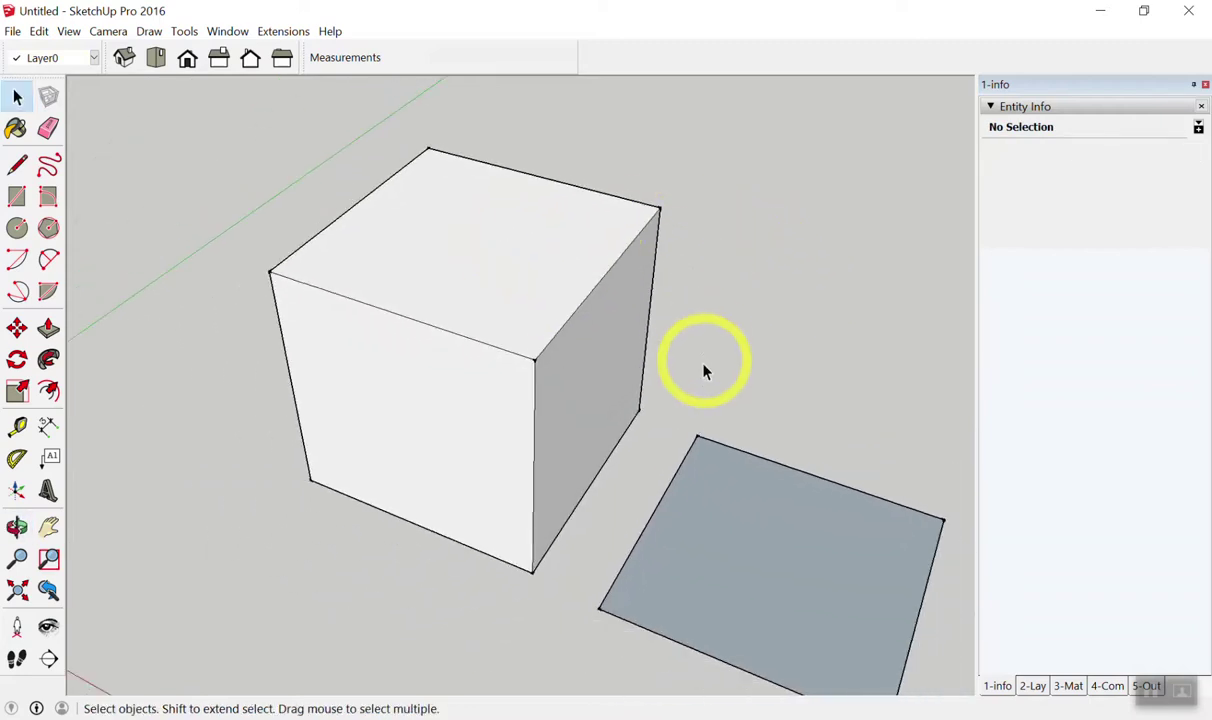
scroll(703, 354, down, 2)
middle_drag(643, 481, 686, 420)
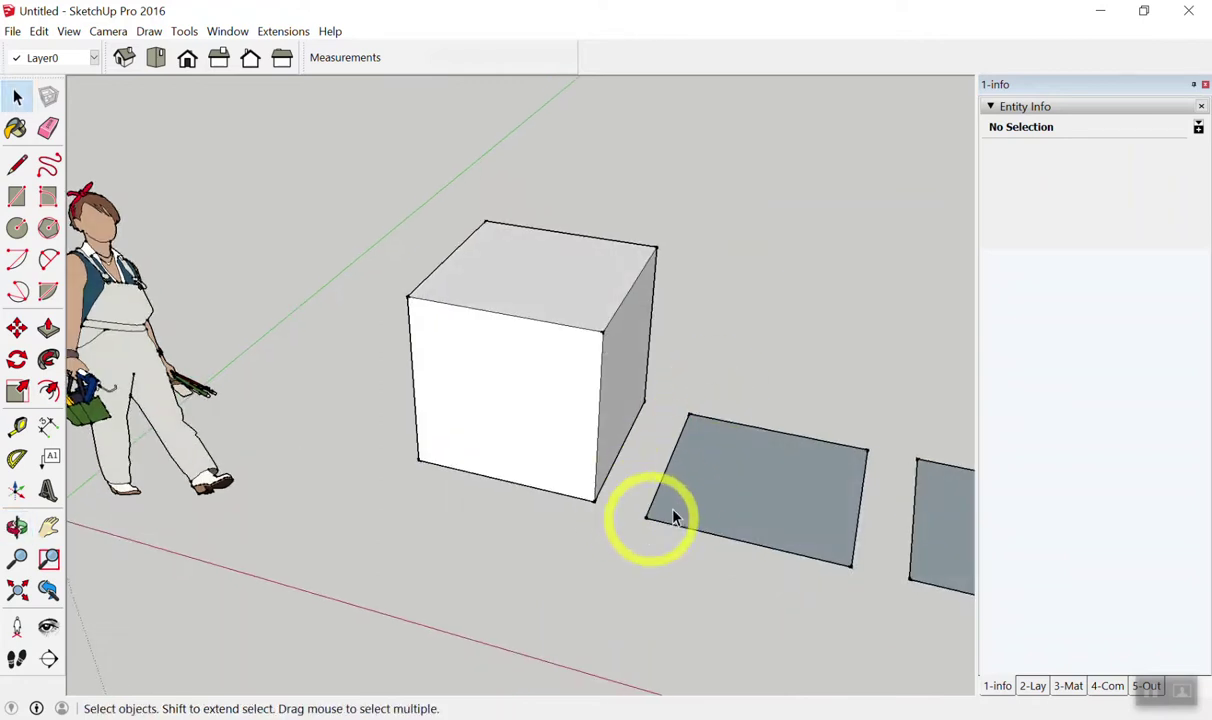
middle_drag(630, 280, 533, 295)
click(514, 262)
click(548, 258)
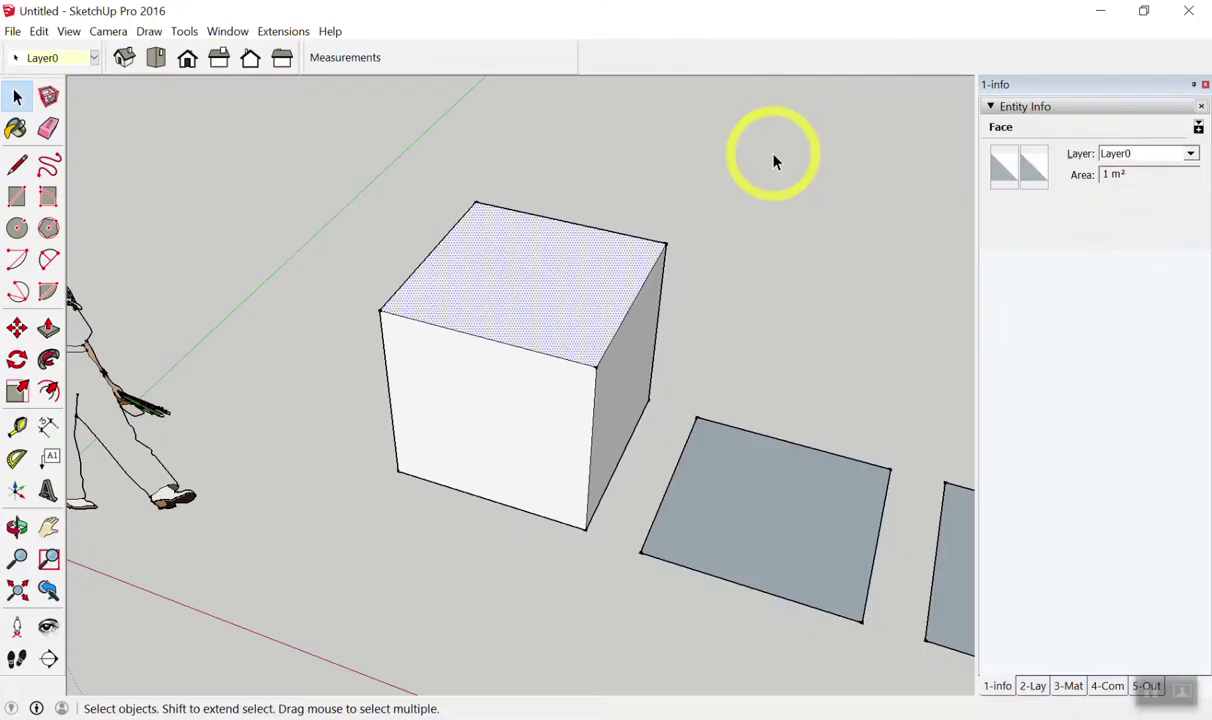
click(774, 160)
click(772, 162)
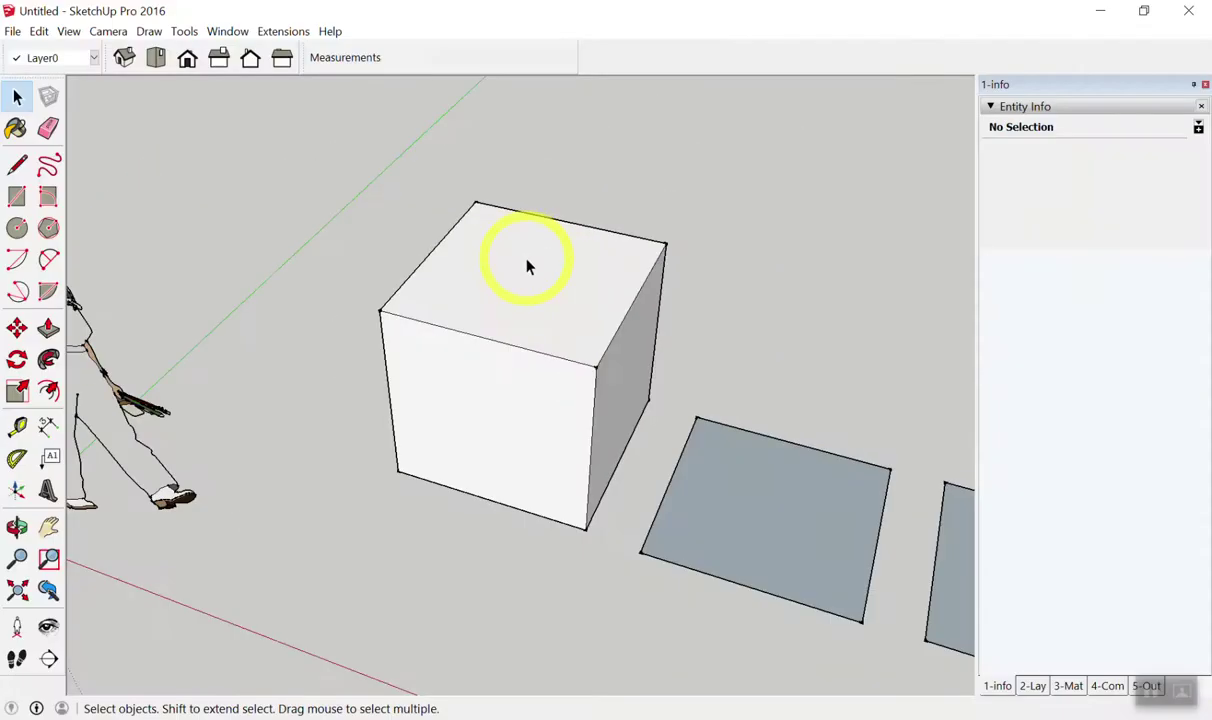
click(528, 266)
Compare double- and triple-click cube selections, then select only the 1 m² top face.
double_click(528, 266)
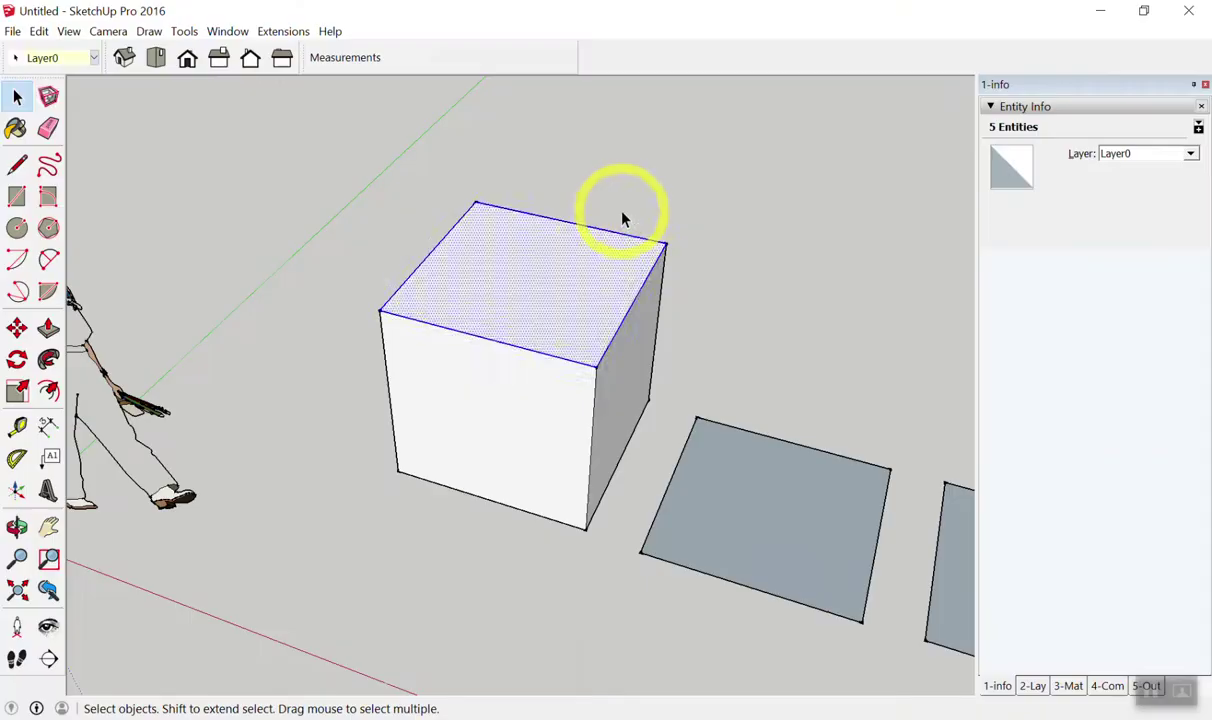
click(597, 178)
click(650, 143)
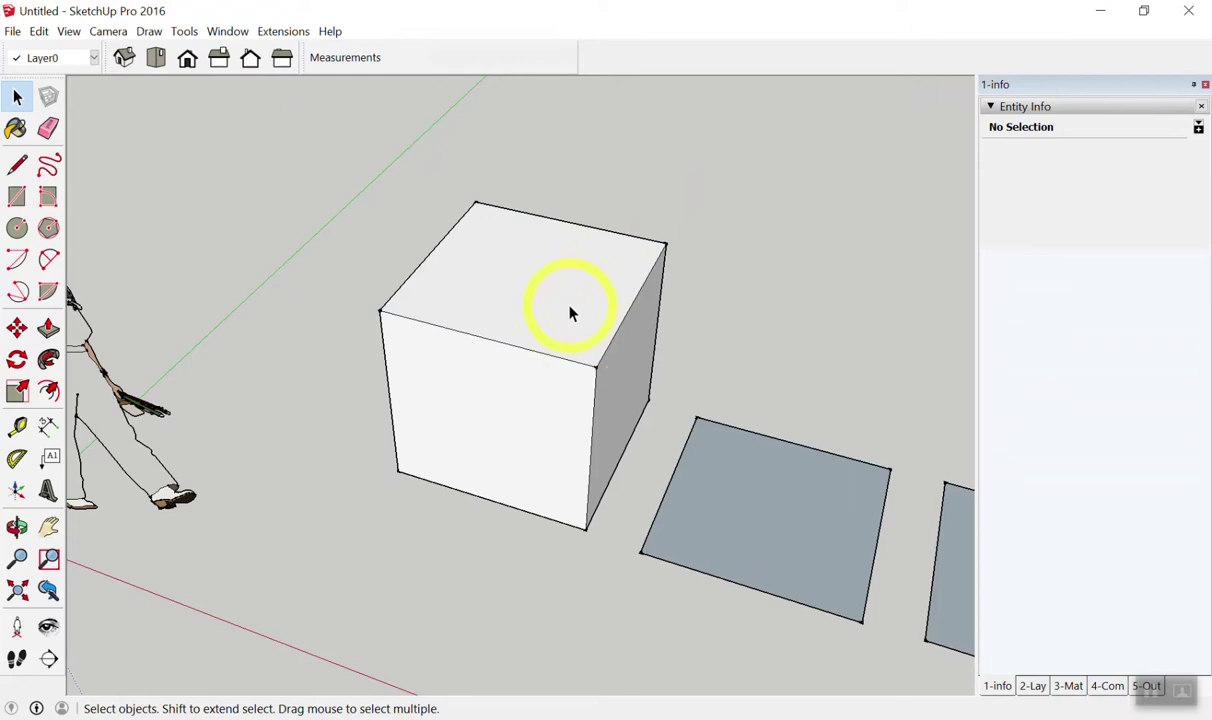
scroll(553, 290, up, 2)
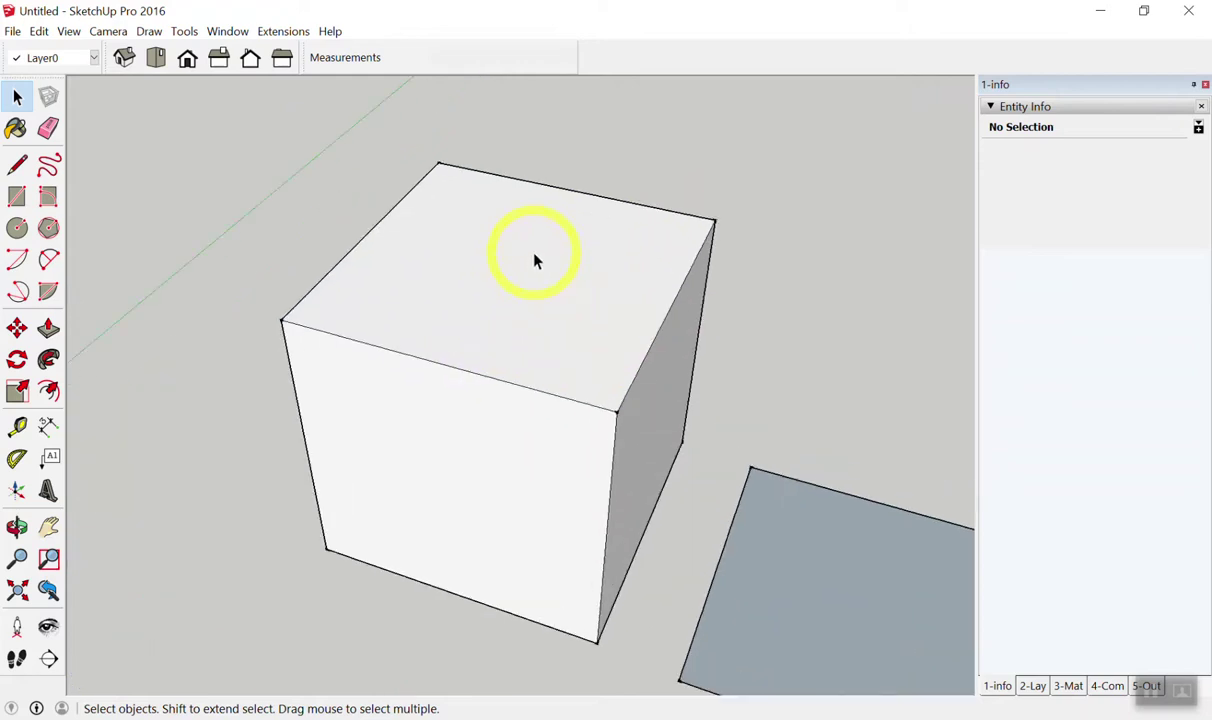
triple_click(535, 260)
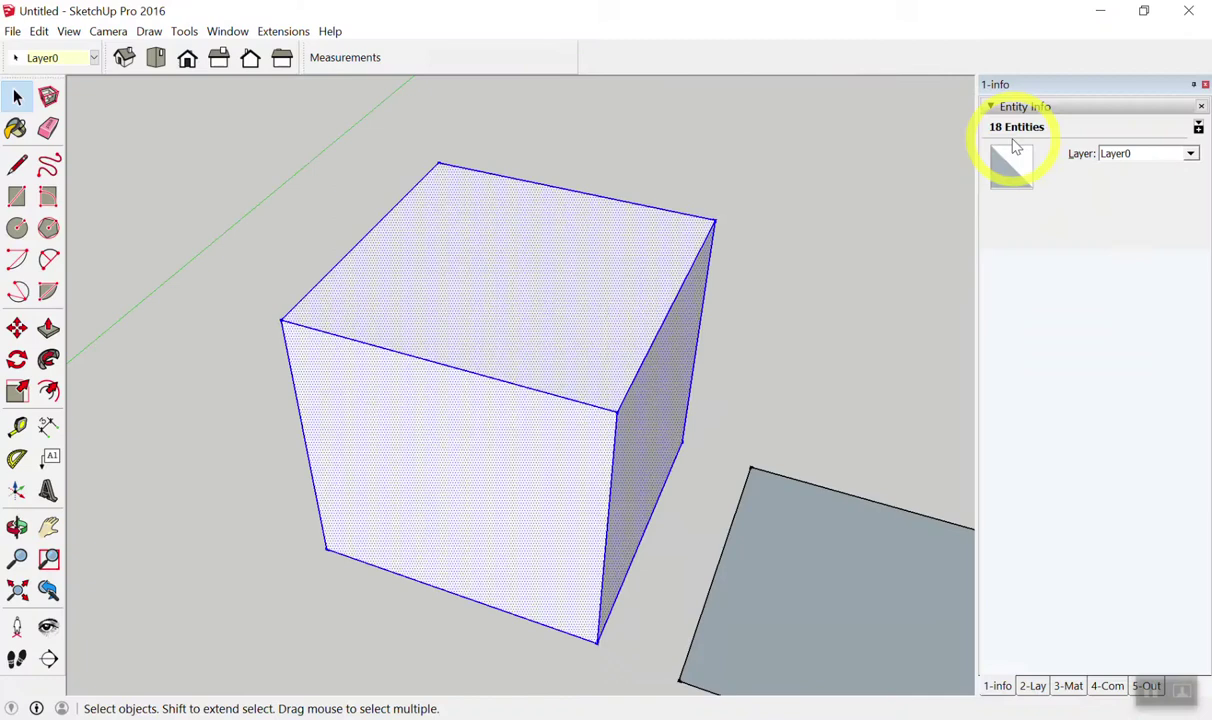
click(855, 170)
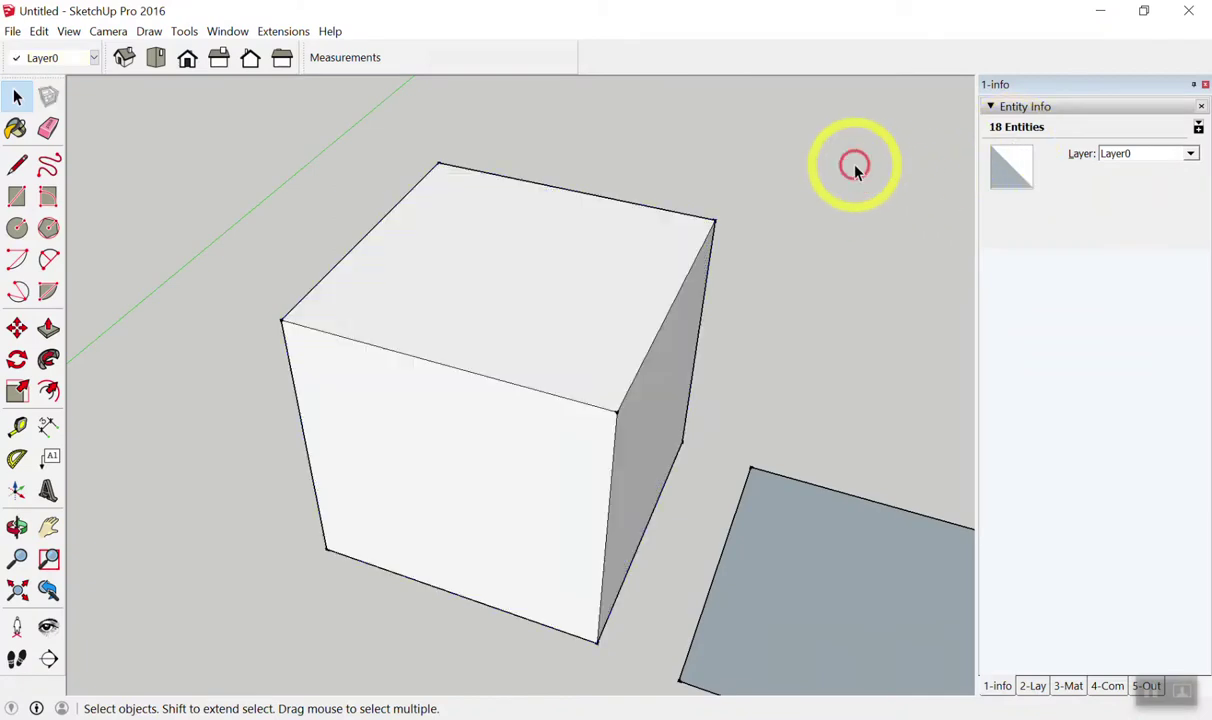
click(497, 214)
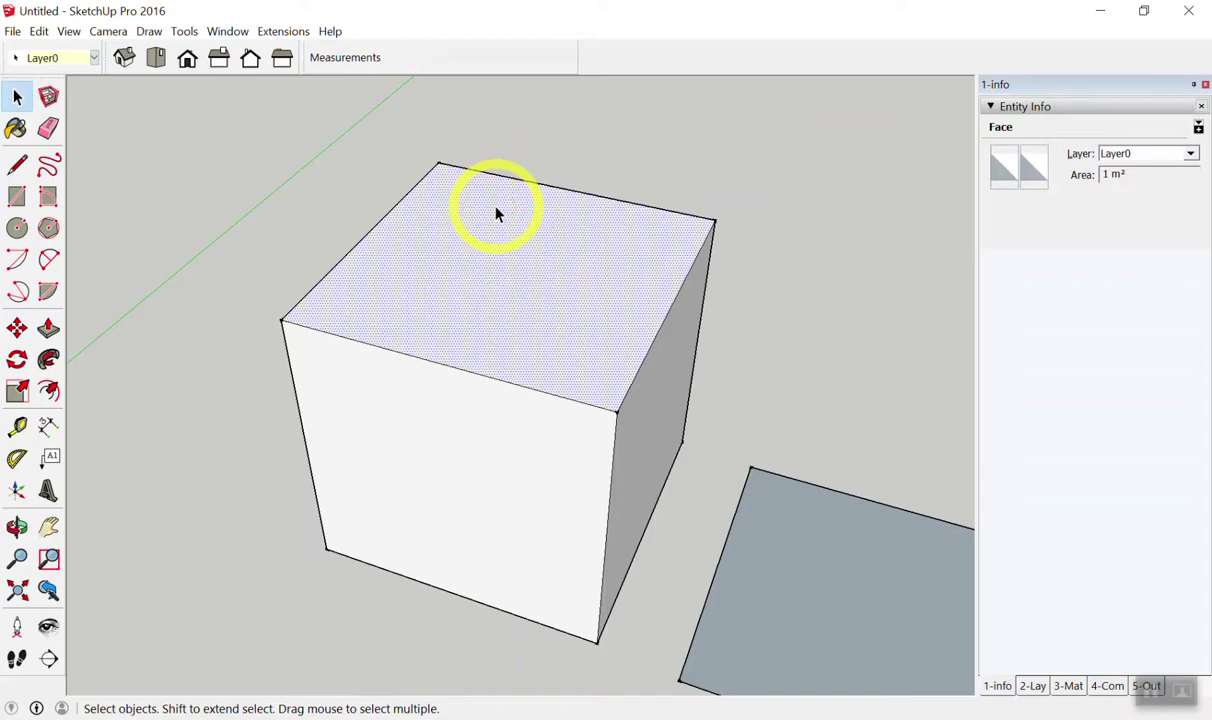
Delete the cube's top face and orbit to inspect the open-topped box.
right_click(495, 217)
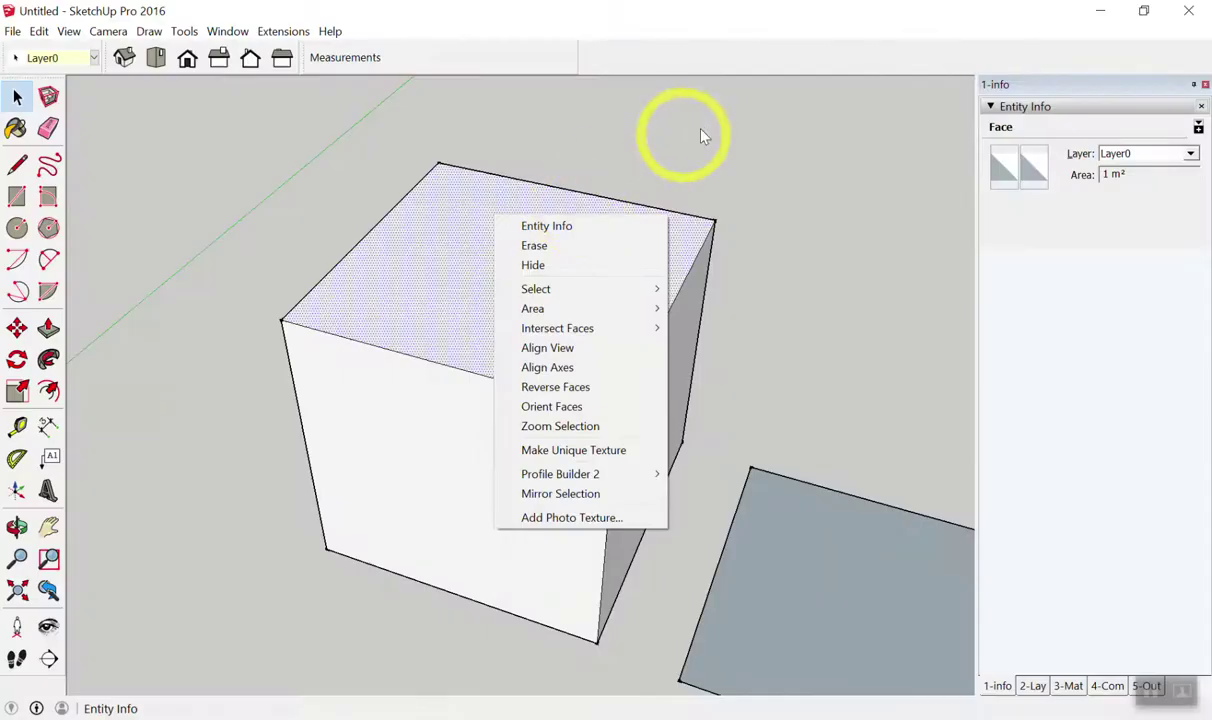
click(790, 108)
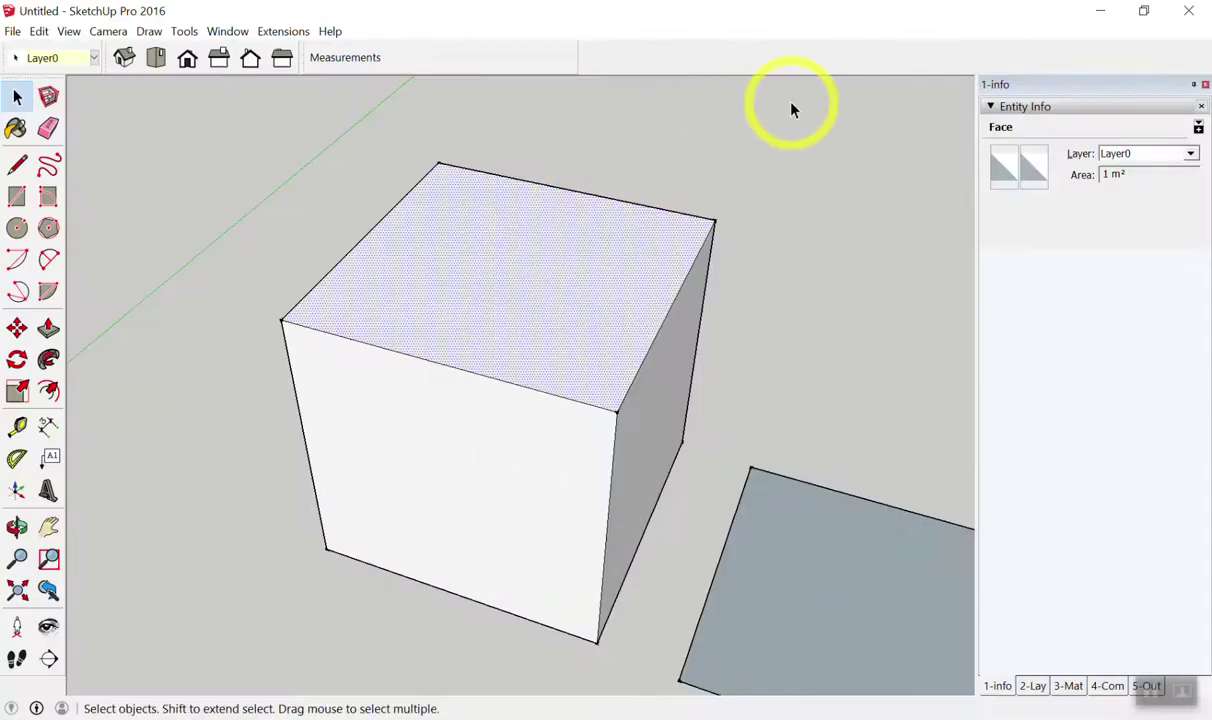
click(568, 240)
key(Delete)
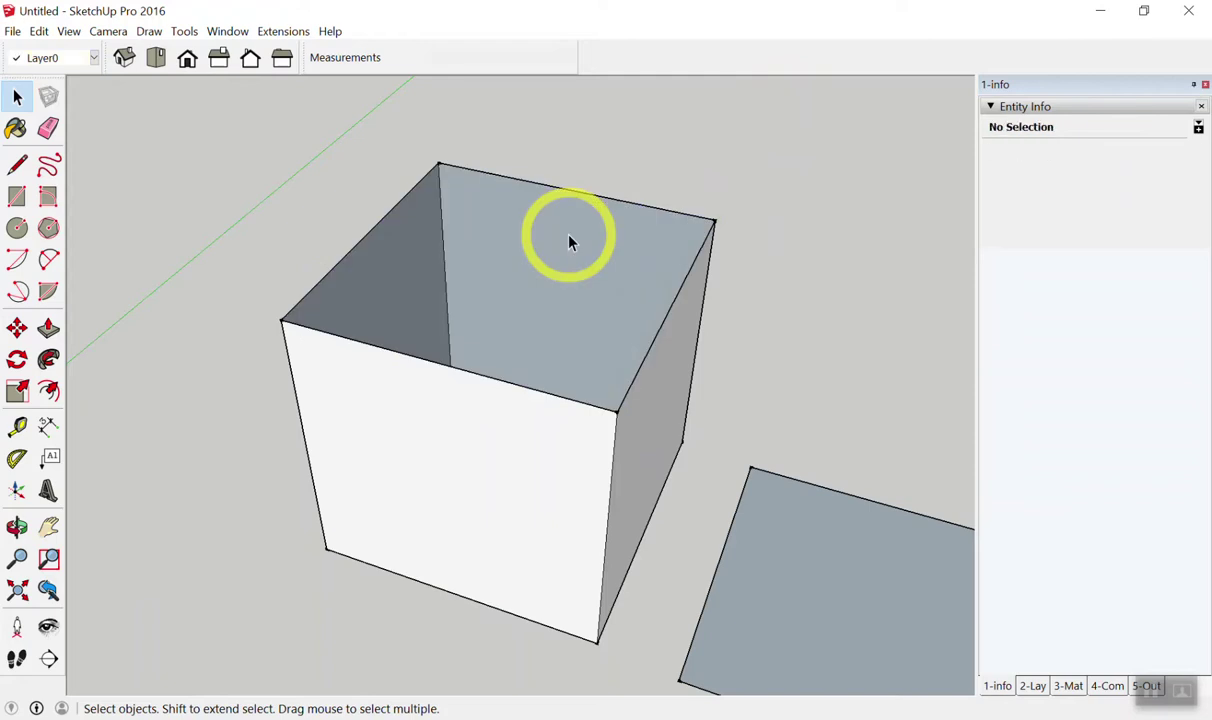
middle_drag(566, 243, 506, 418)
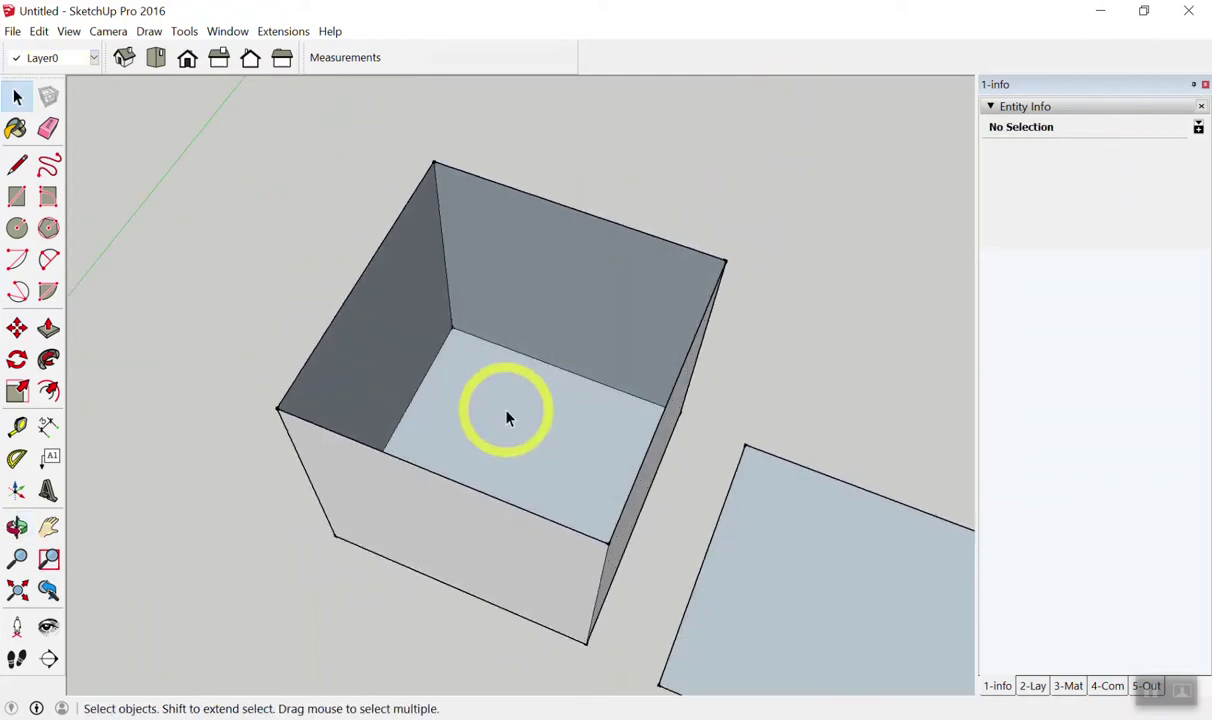
mouse_move(508, 411)
middle_down()
mouse_move(241, 243)
mouse_move(697, 201)
mouse_move(454, 360)
mouse_move(400, 284)
mouse_move(411, 240)
middle_up()
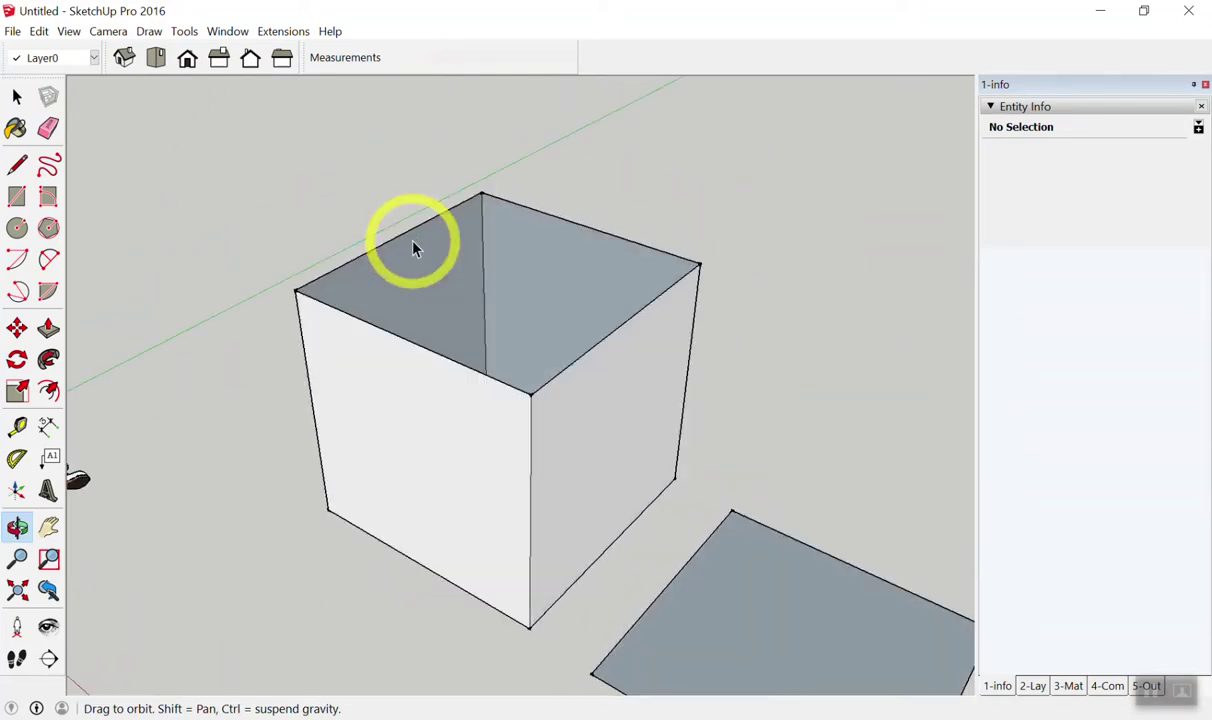
mouse_move(414, 241)
middle_down()
mouse_move(436, 257)
mouse_move(709, 87)
mouse_move(466, 421)
mouse_move(408, 546)
mouse_move(441, 492)
mouse_move(415, 415)
middle_up()
mouse_move(415, 415)
mouse_down()
mouse_move(617, 270)
mouse_move(527, 460)
mouse_move(432, 462)
mouse_up()
mouse_move(432, 462)
middle_down()
mouse_move(584, 306)
mouse_move(563, 354)
mouse_move(622, 342)
middle_up()
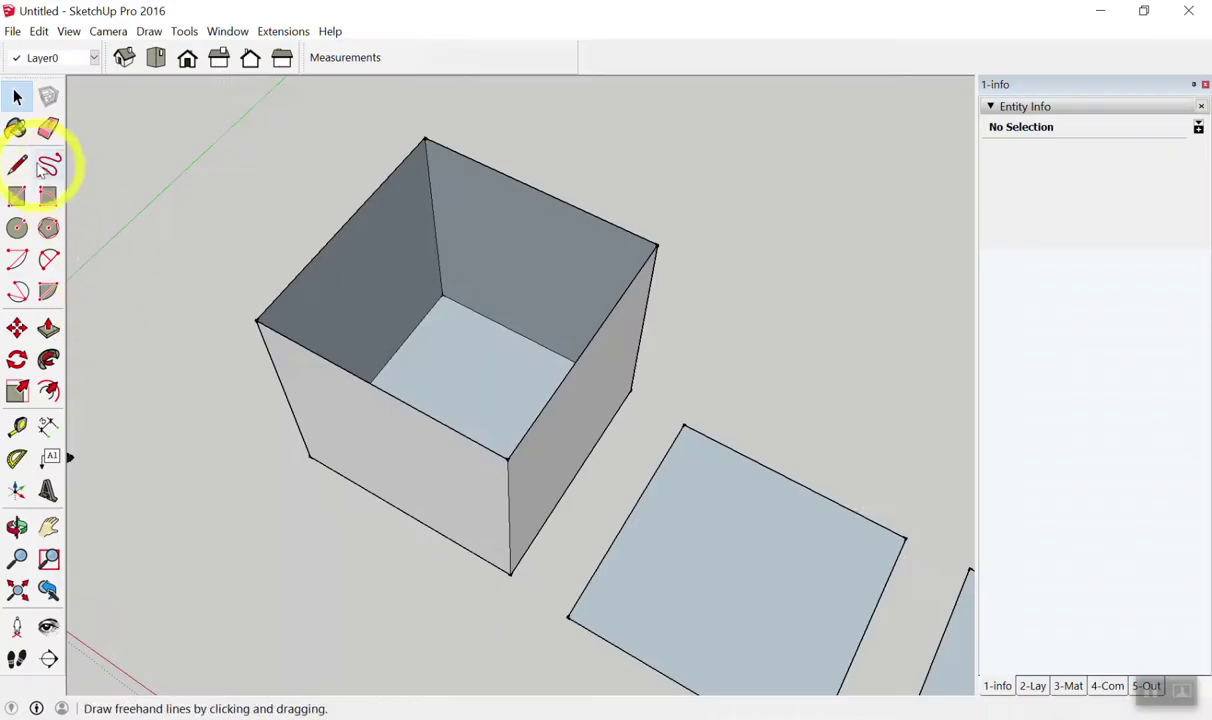
click(20, 166)
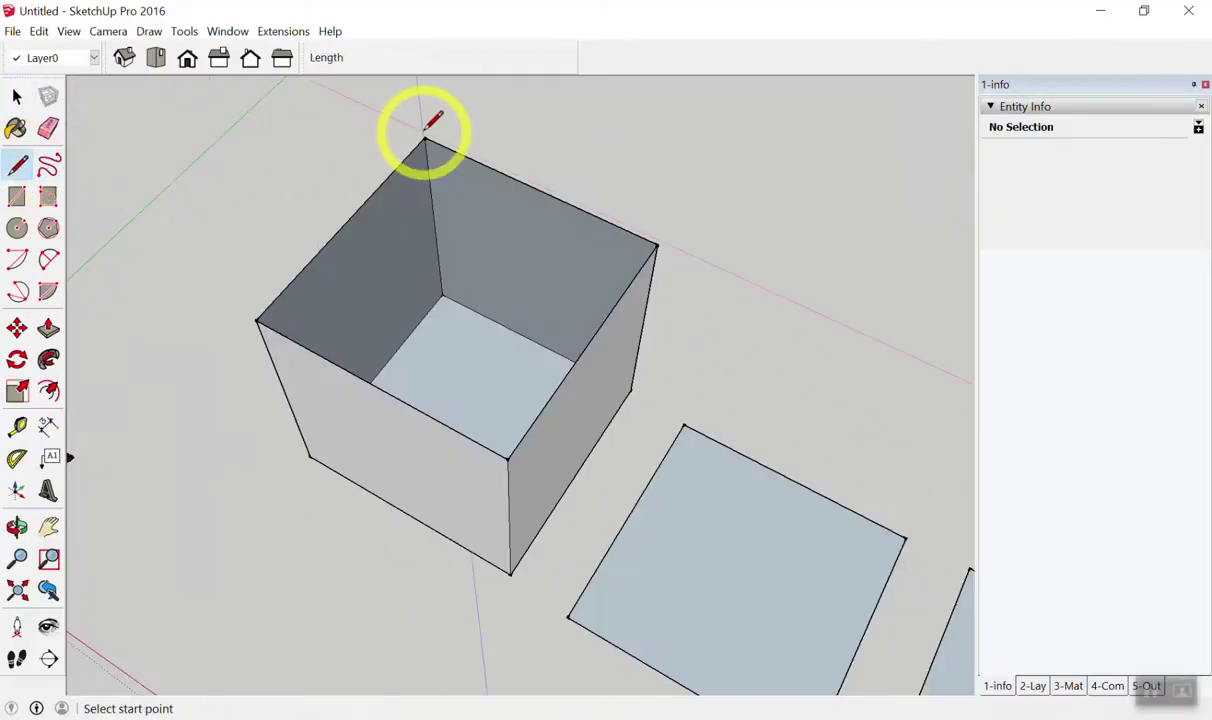
Draw an edge between two top corners to restore the cube's top face.
click(425, 139)
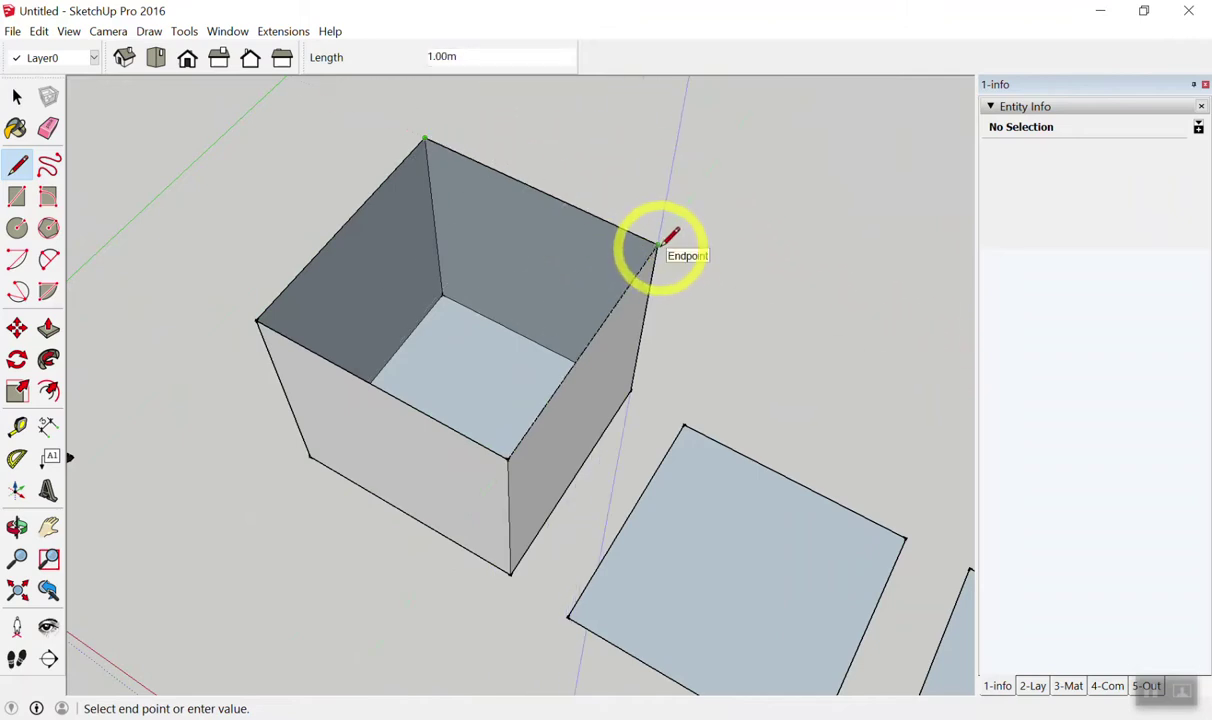
click(657, 243)
middle_drag(749, 257, 771, 119)
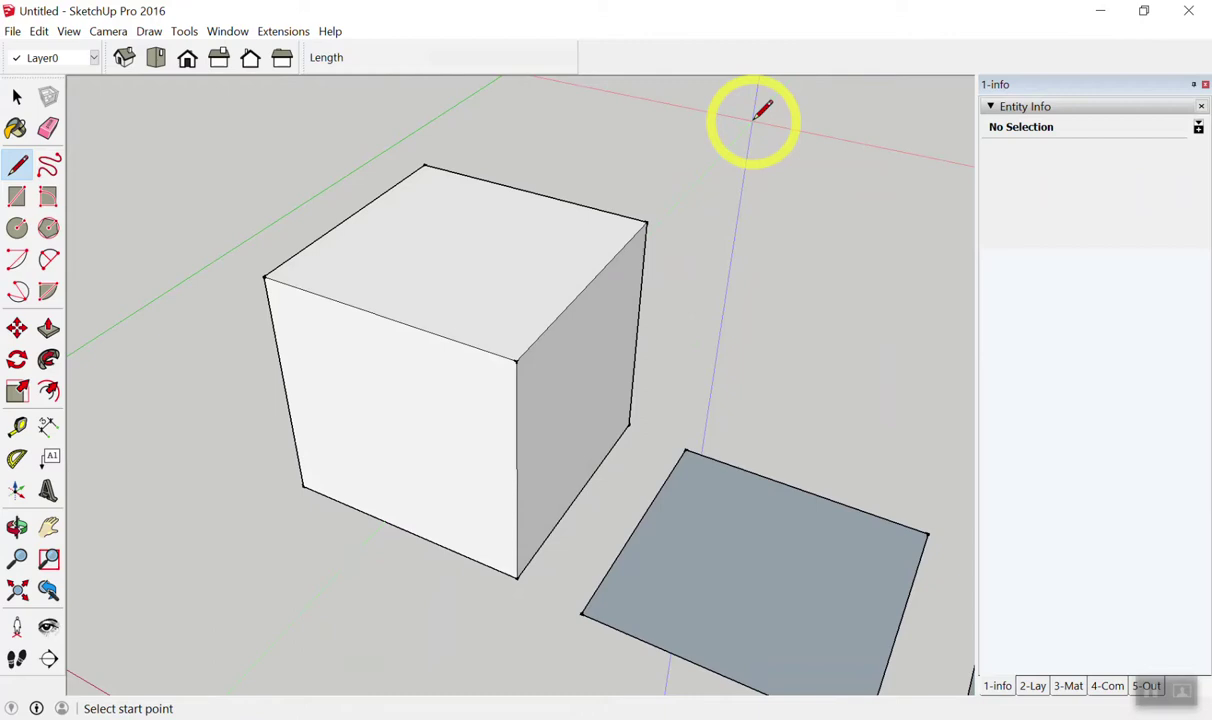
key(space)
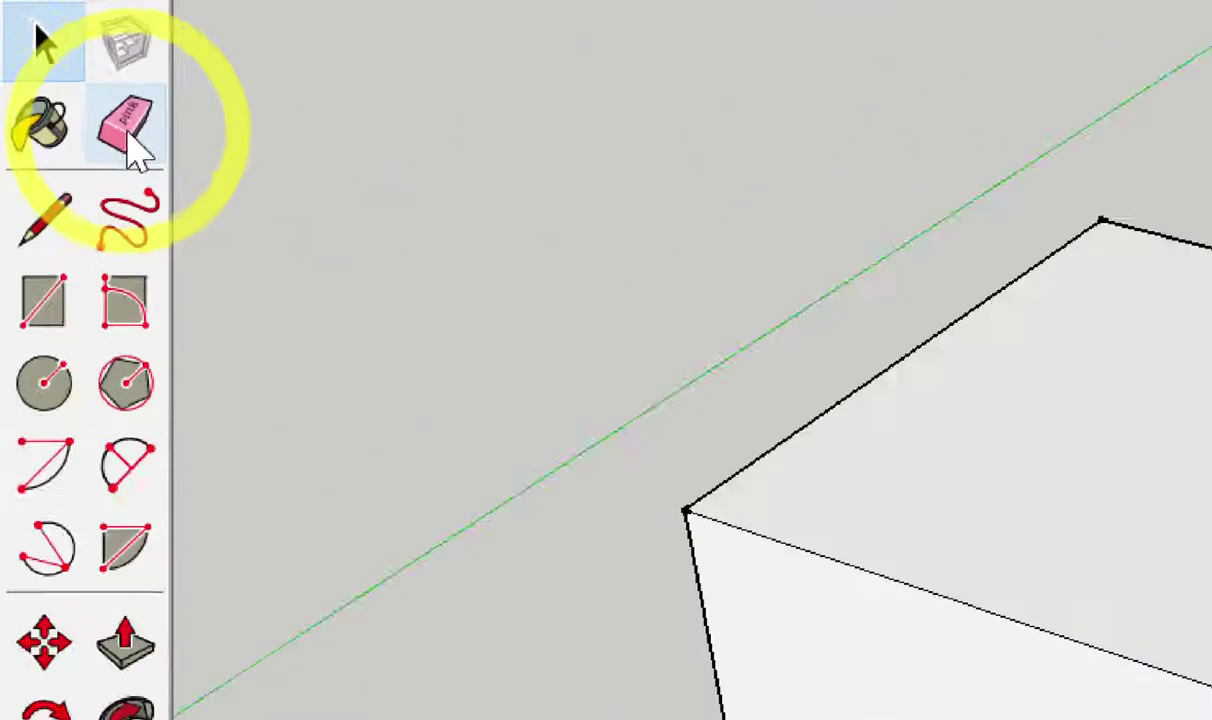
click(128, 130)
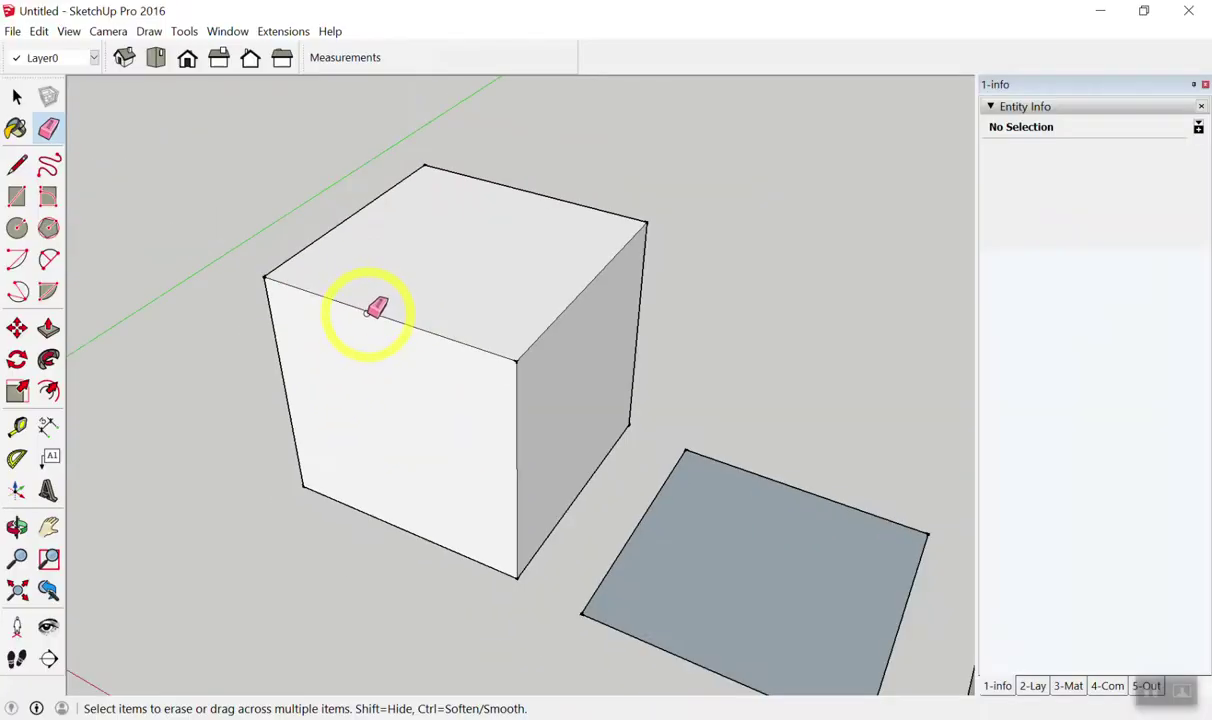
click(374, 309)
mouse_move(371, 311)
middle_down()
mouse_move(536, 327)
mouse_move(841, 60)
mouse_move(585, 15)
mouse_move(270, 189)
mouse_move(214, 349)
mouse_move(471, 335)
mouse_move(460, 352)
middle_up()
scroll(395, 343, up, 3)
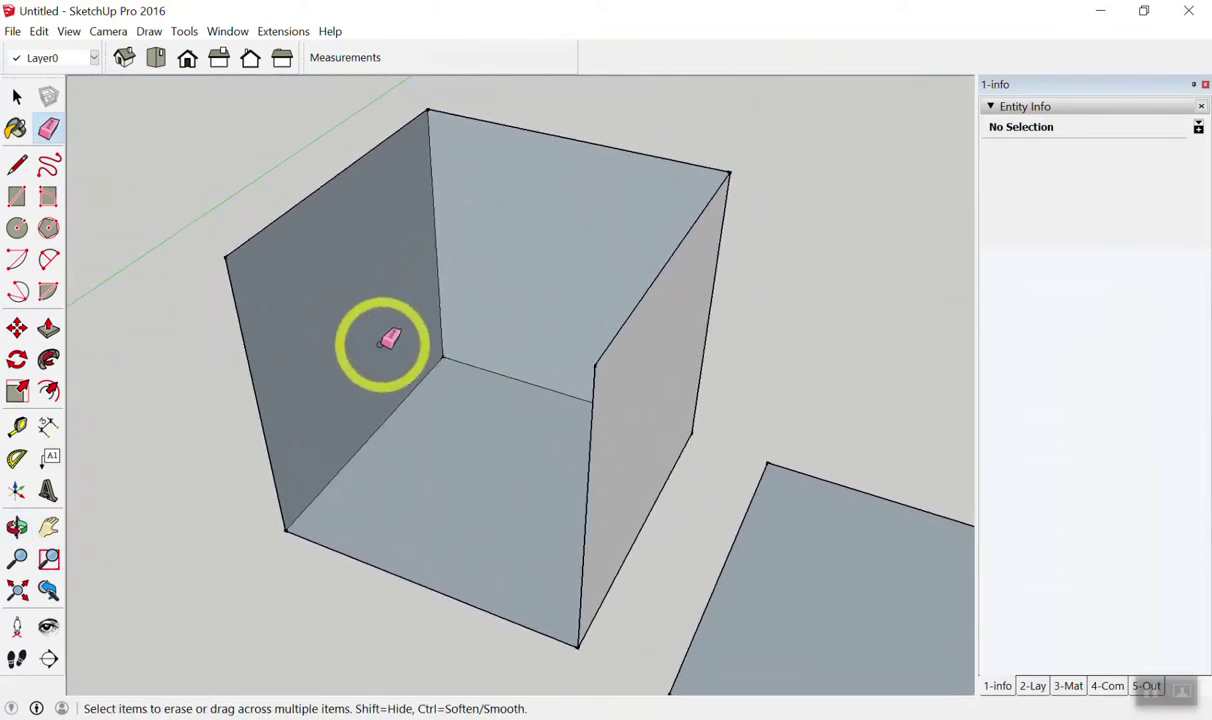
key(l)
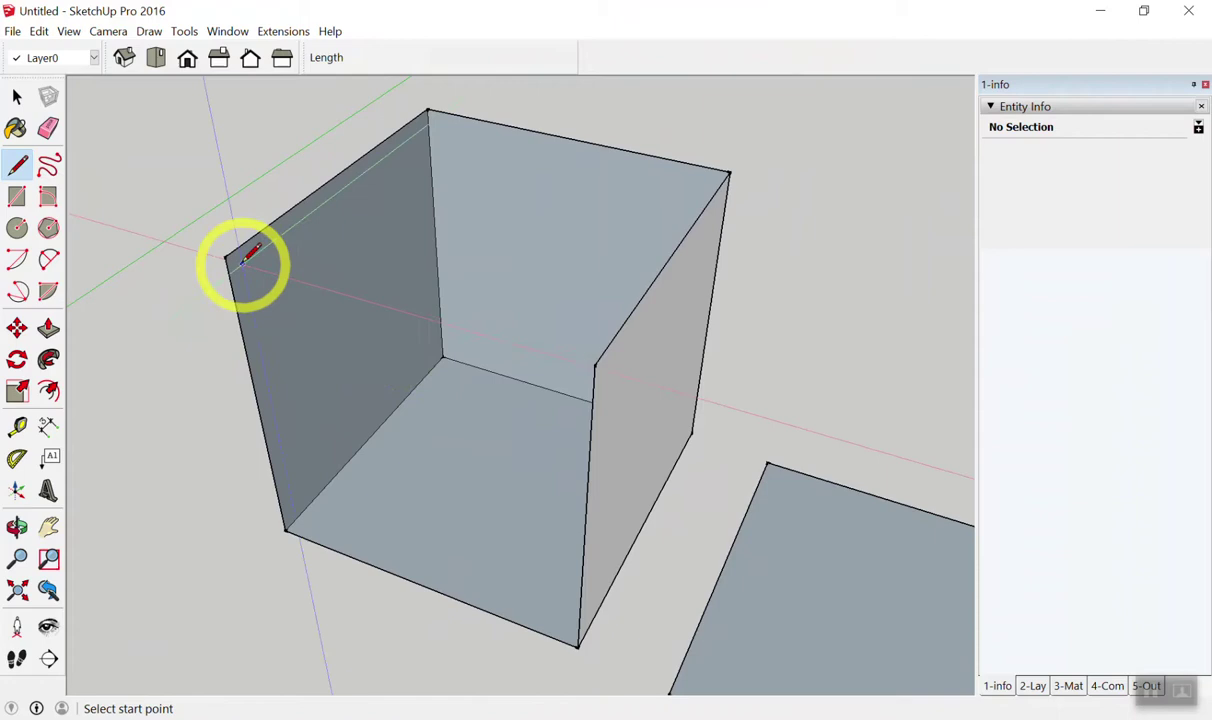
click(228, 258)
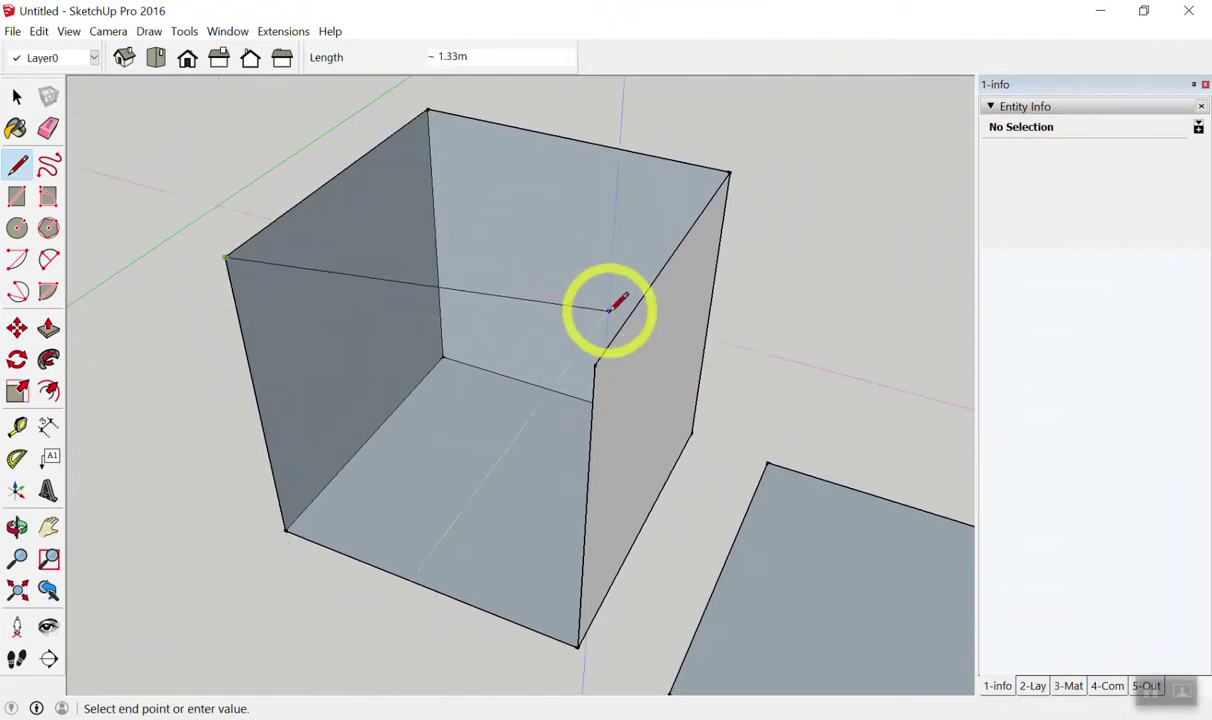
click(596, 364)
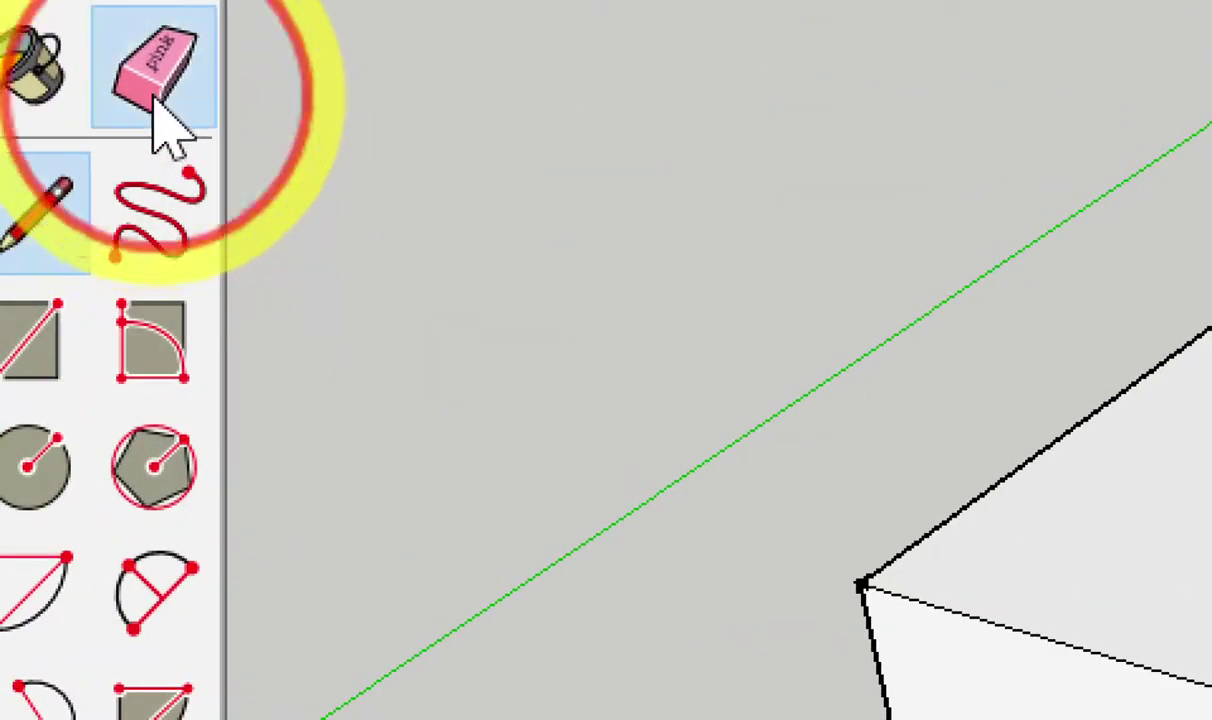
click(153, 100)
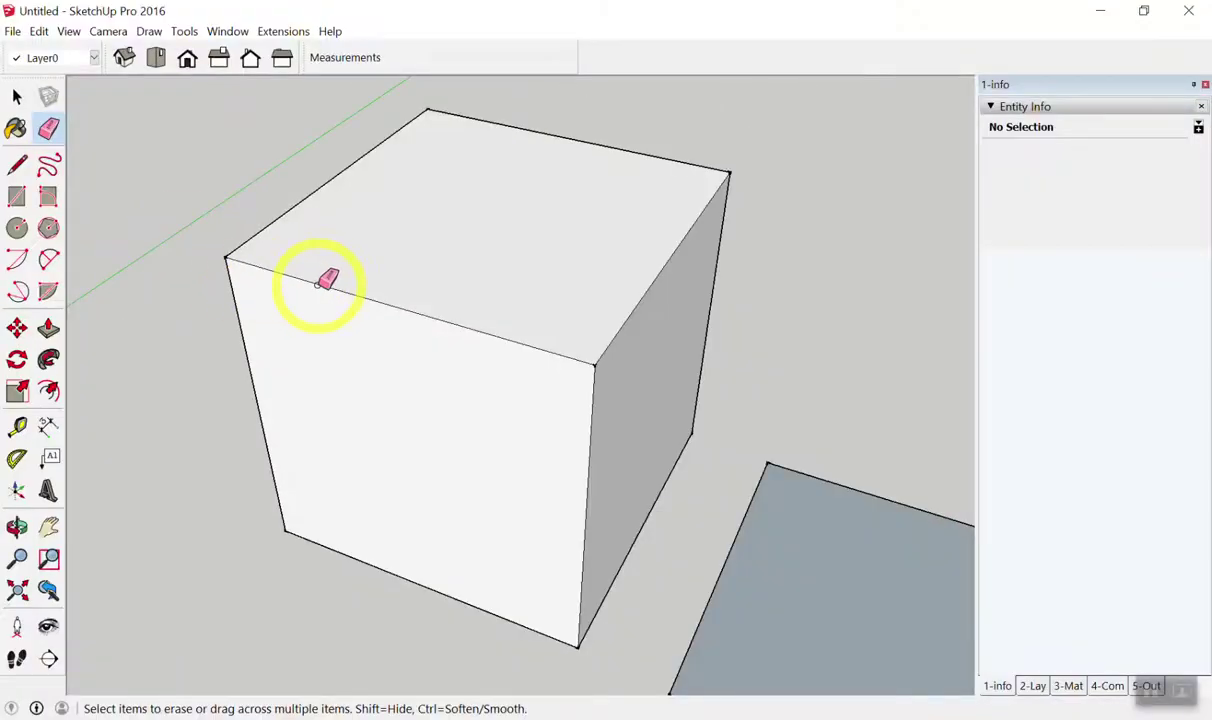
click(320, 284)
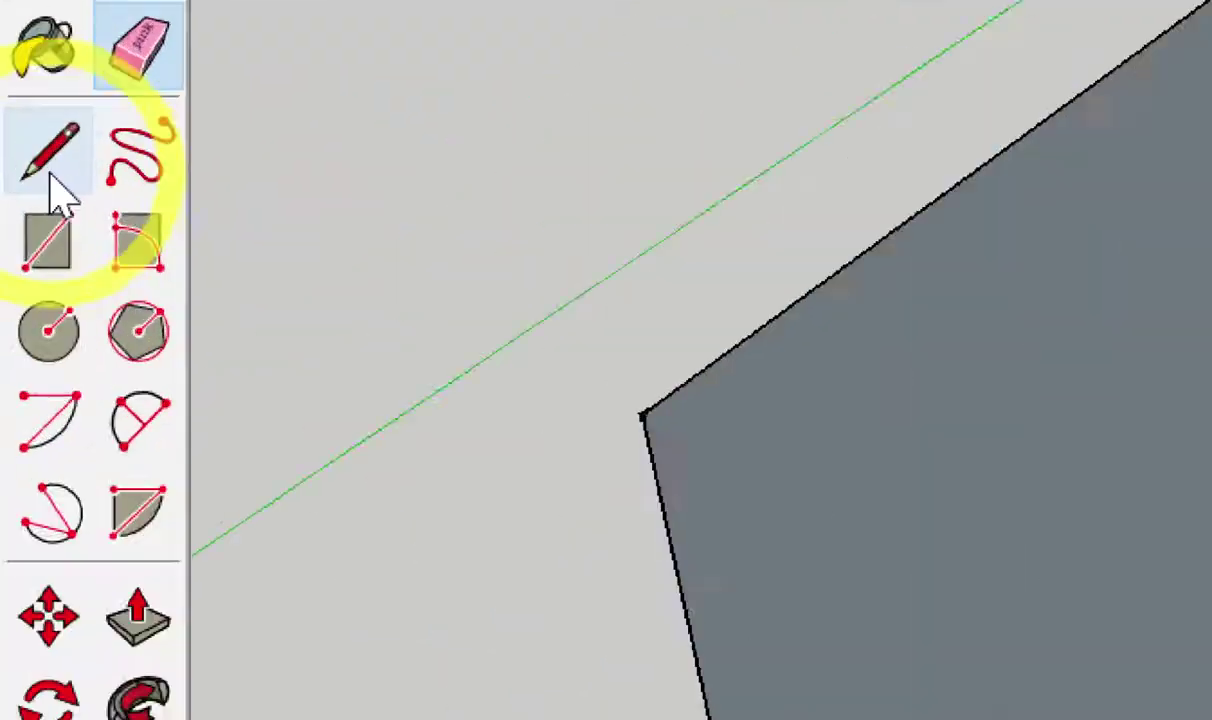
click(52, 168)
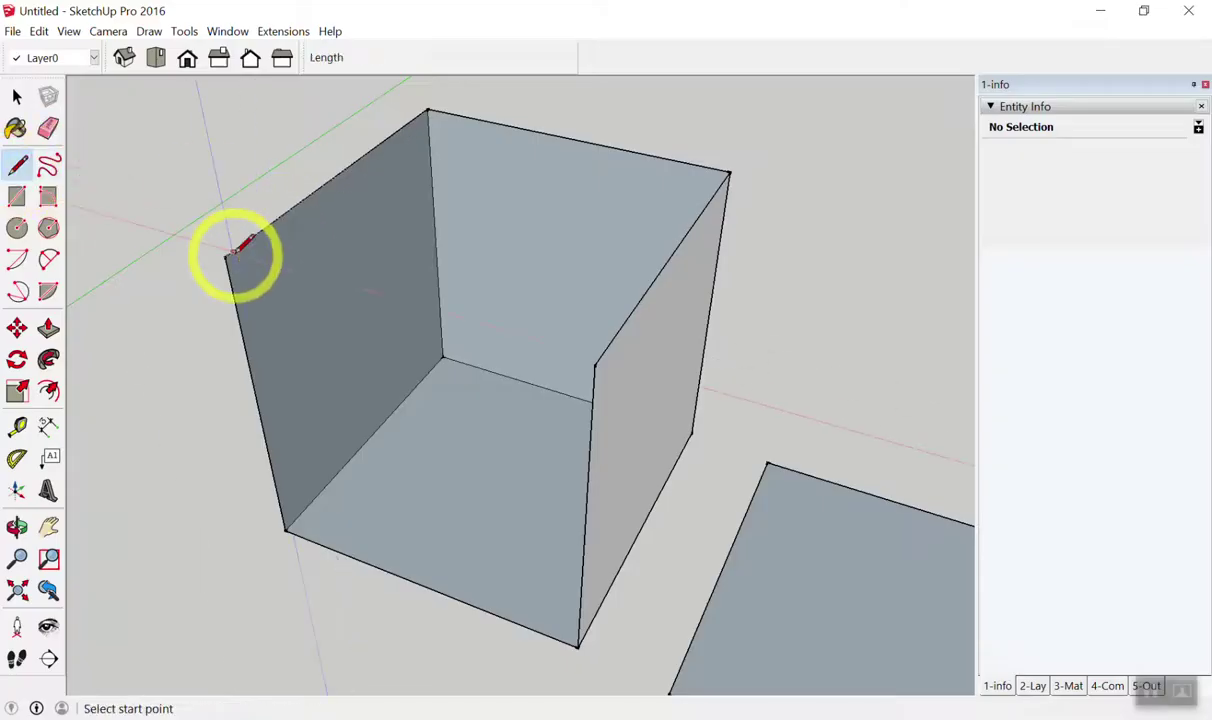
click(227, 257)
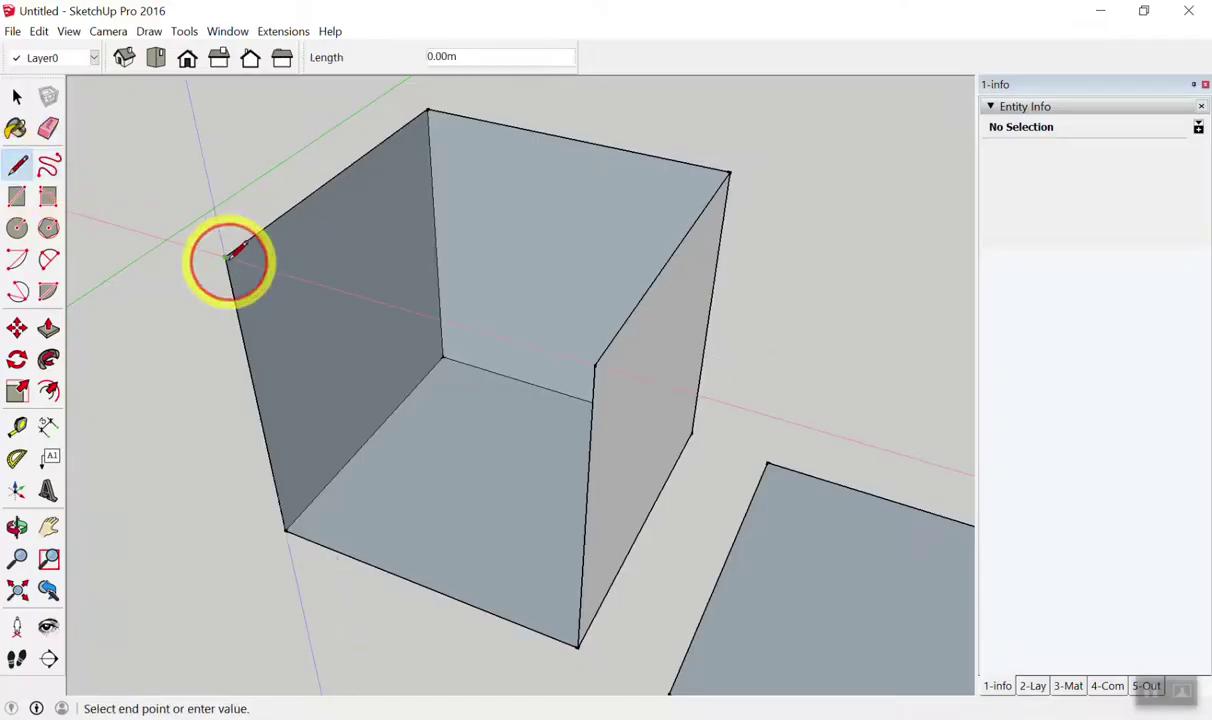
click(595, 363)
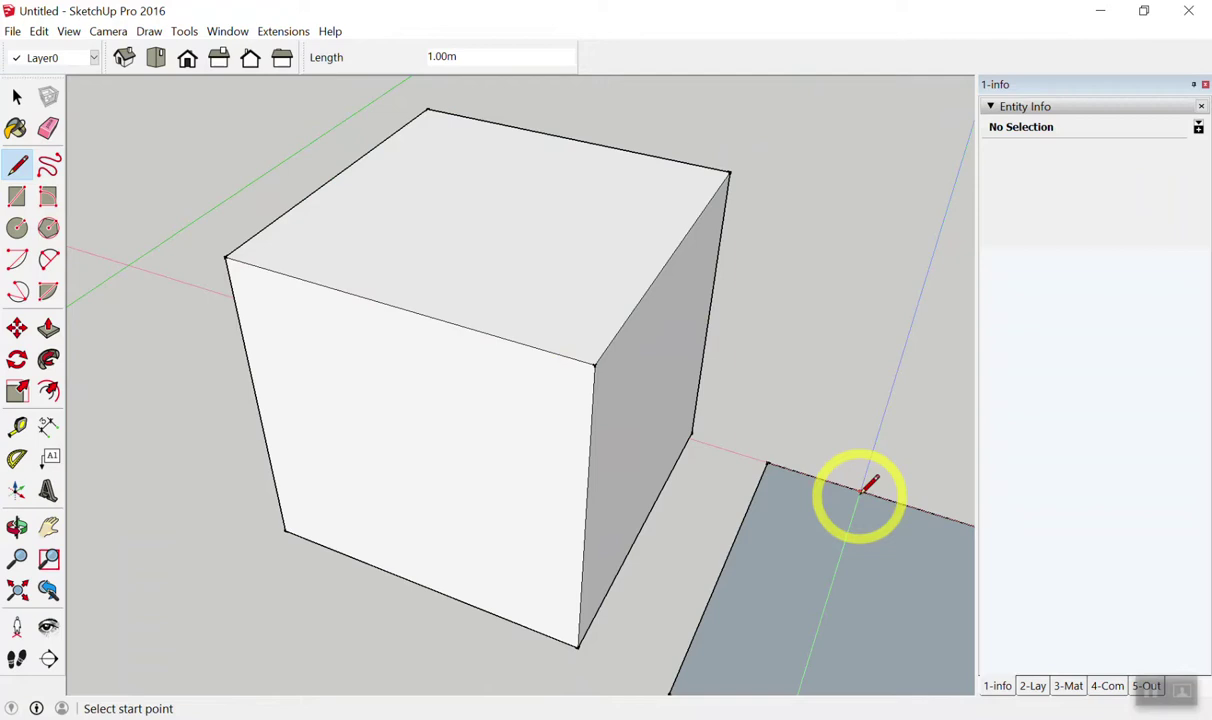
Orbit and zoom the view around the cube and the flat squares.
key(space)
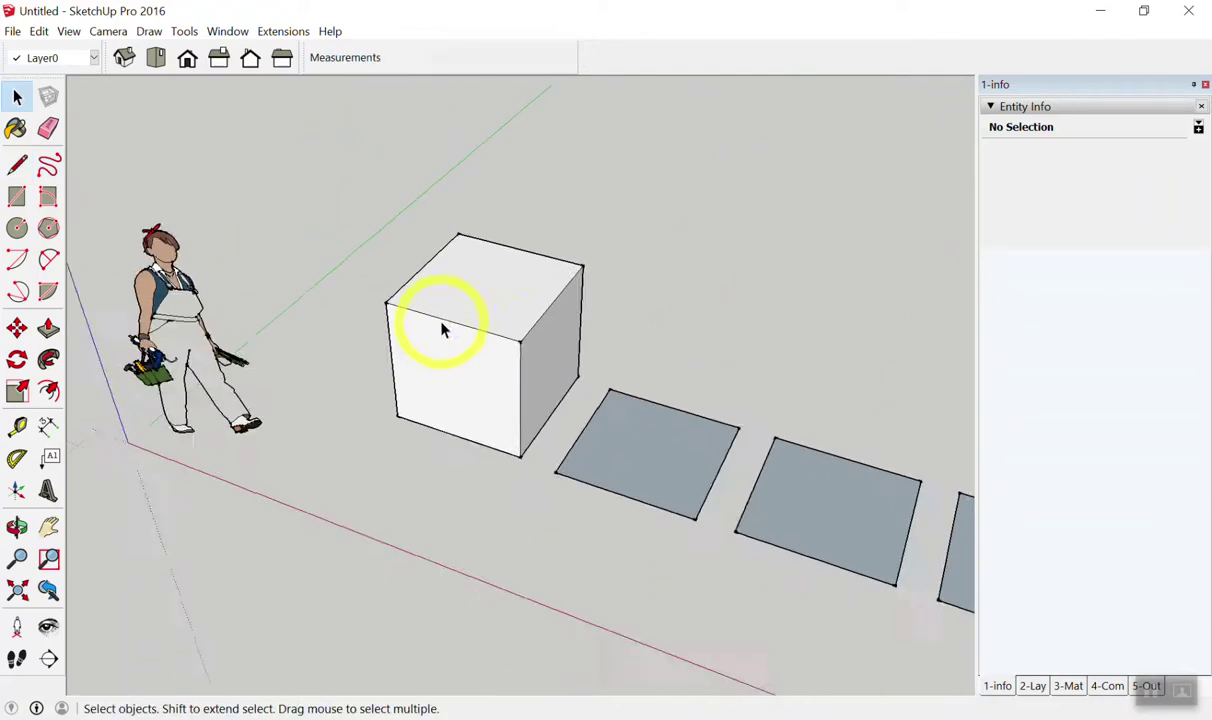
scroll(443, 329, down, 1)
scroll(490, 335, down, 2)
scroll(427, 319, up, 3)
scroll(452, 319, up, 1)
mouse_move(566, 328)
middle_down()
mouse_move(530, 346)
mouse_move(592, 341)
middle_up()
scroll(398, 387, down, 3)
scroll(573, 370, up, 3)
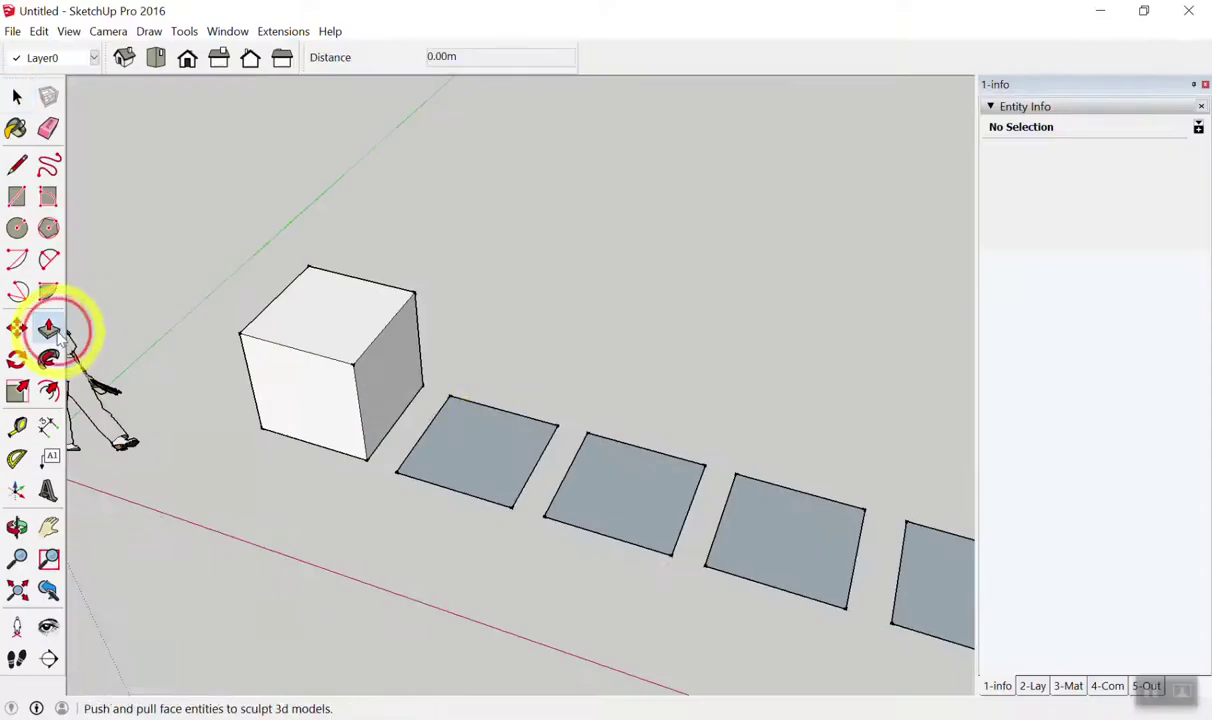
Push/Pull the second square up to the first cube's 1.00 m height, then undo it.
click(122, 320)
click(478, 450)
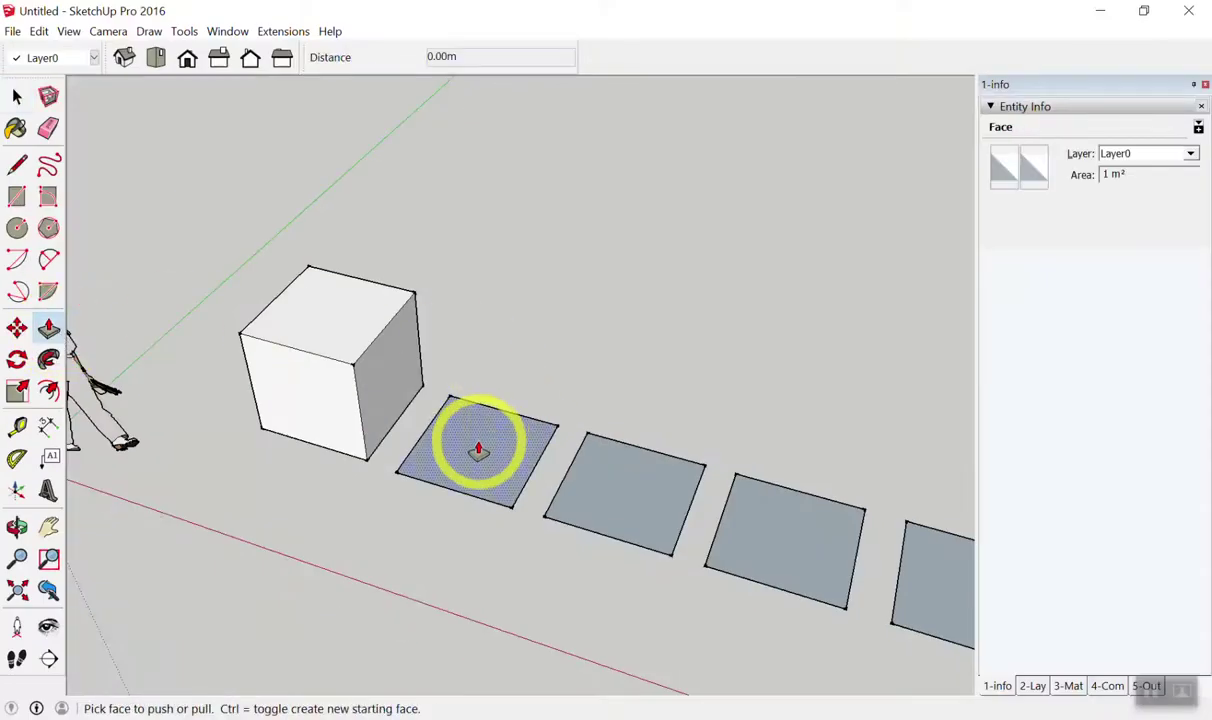
scroll(325, 344, up, 3)
scroll(292, 317, up, 2)
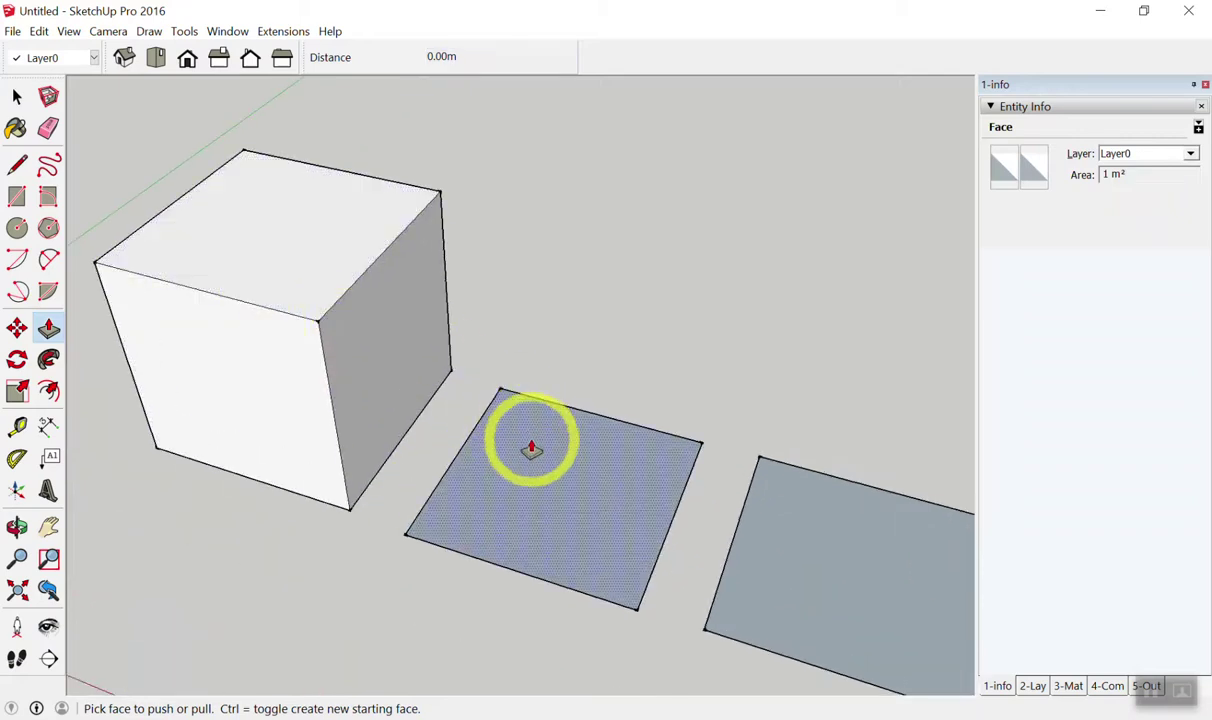
mouse_move(530, 449)
mouse_down()
mouse_move(534, 385)
mouse_move(536, 465)
mouse_move(587, 226)
mouse_move(514, 203)
mouse_move(290, 206)
mouse_up()
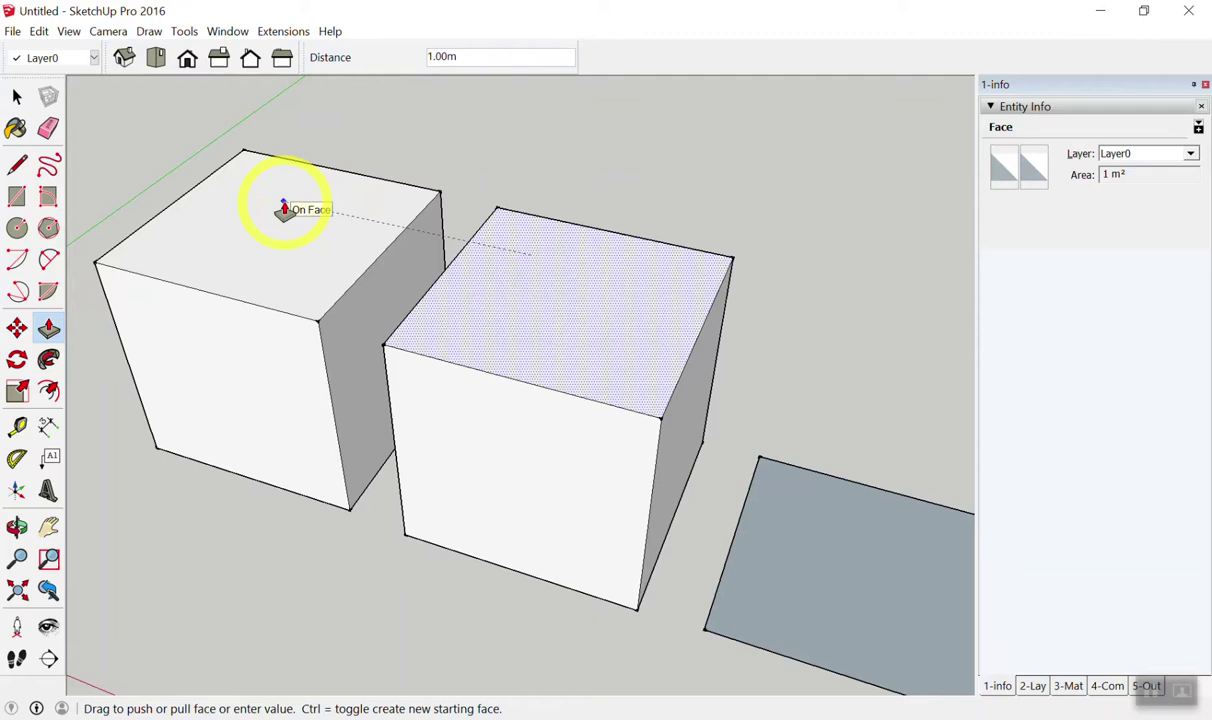
key(Escape)
drag(541, 433, 277, 225)
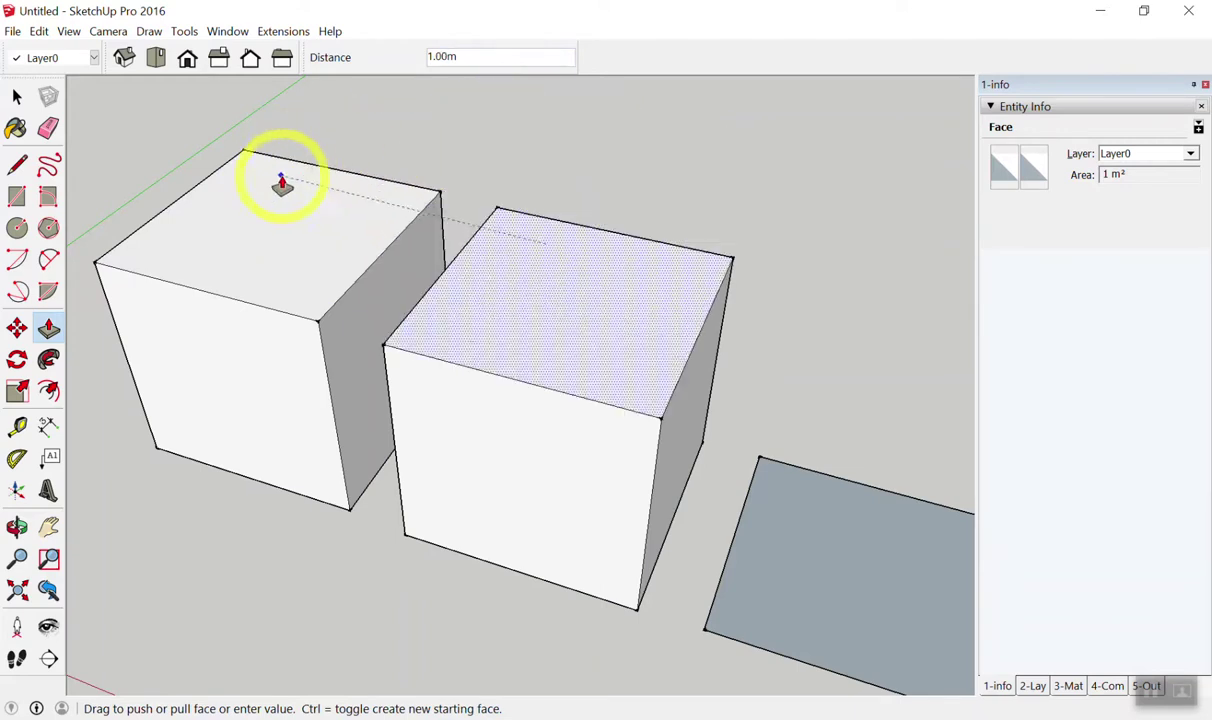
click(277, 190)
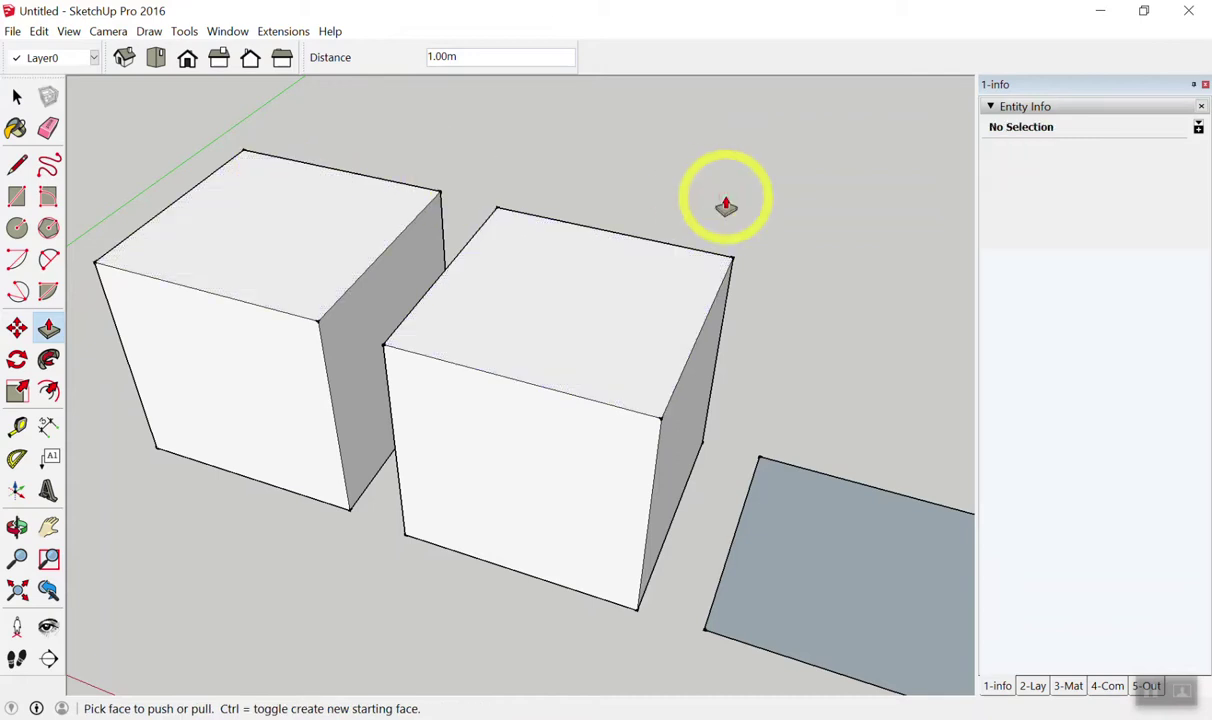
key(ctrl+z)
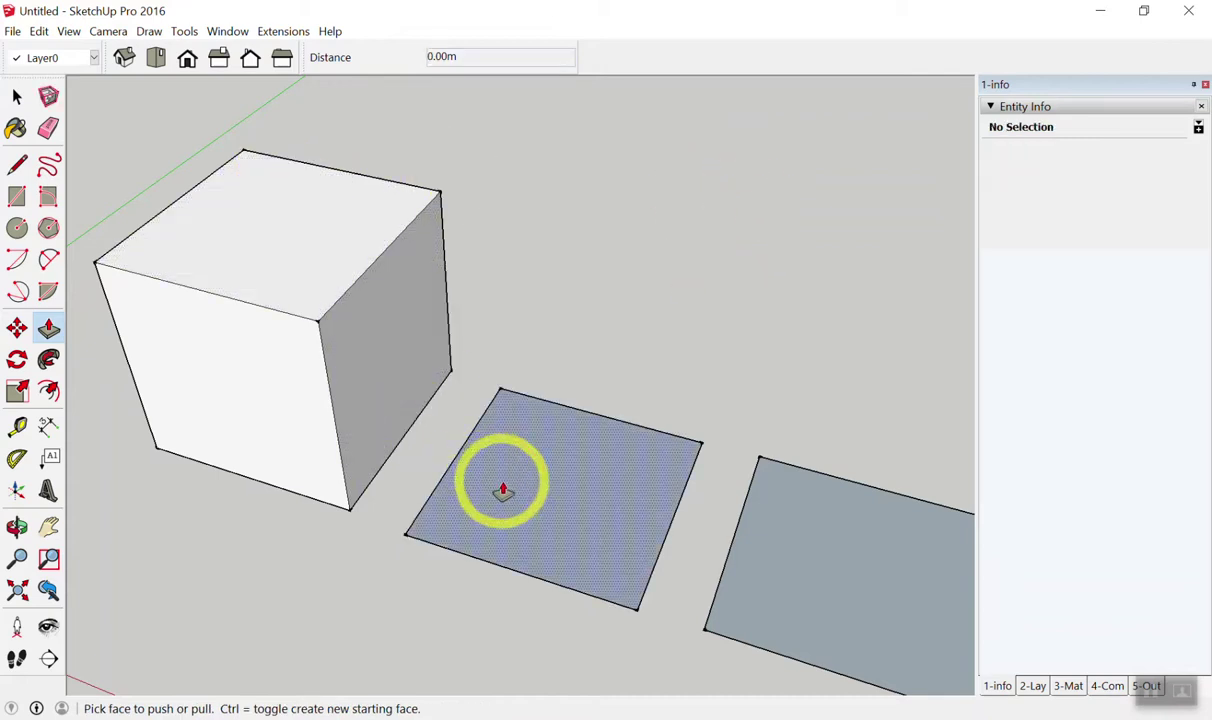
Raise the second square to 1.00 m and orbit to see the whole row.
click(503, 490)
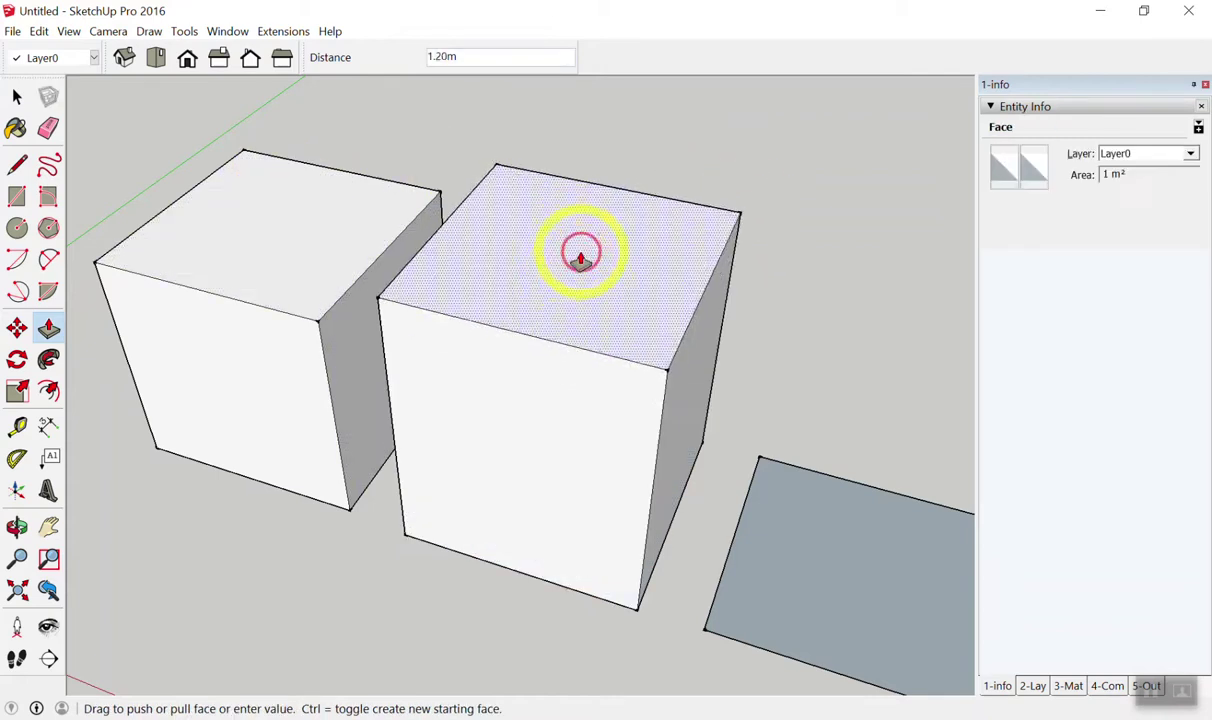
click(247, 226)
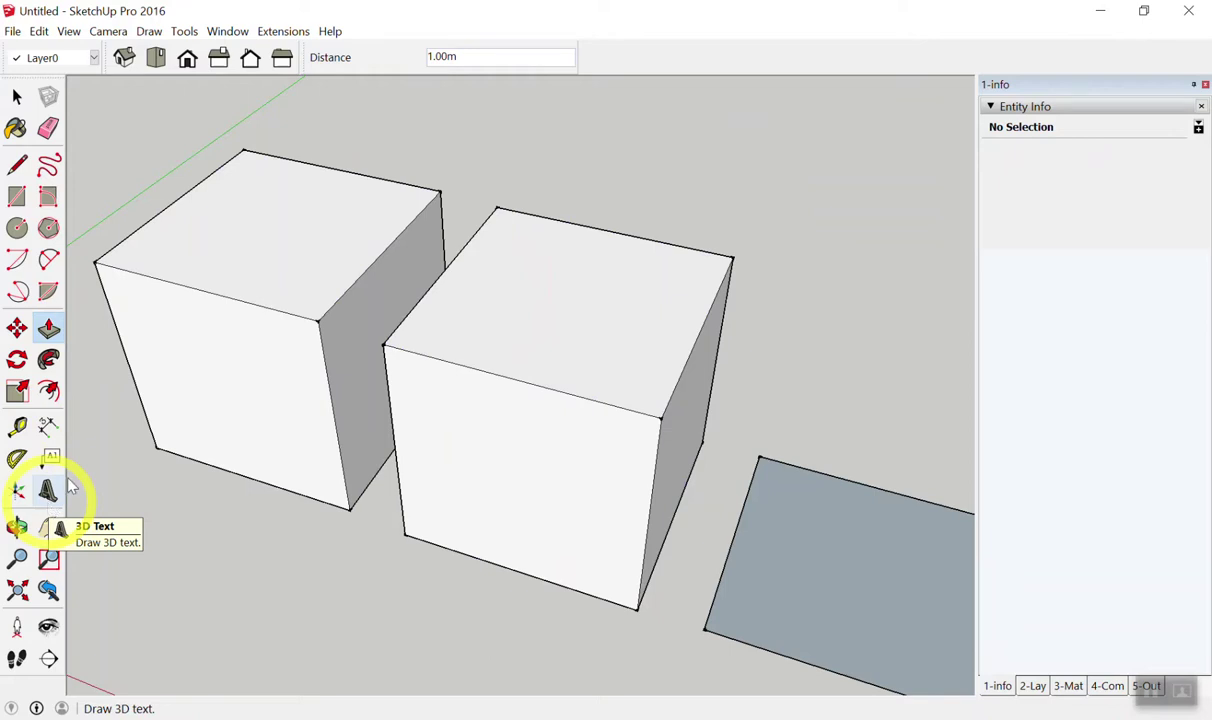
scroll(365, 216, down, 5)
scroll(611, 205, down, 2)
mouse_move(611, 205)
middle_down()
mouse_move(544, 262)
mouse_move(554, 266)
middle_up()
scroll(470, 320, up, 2)
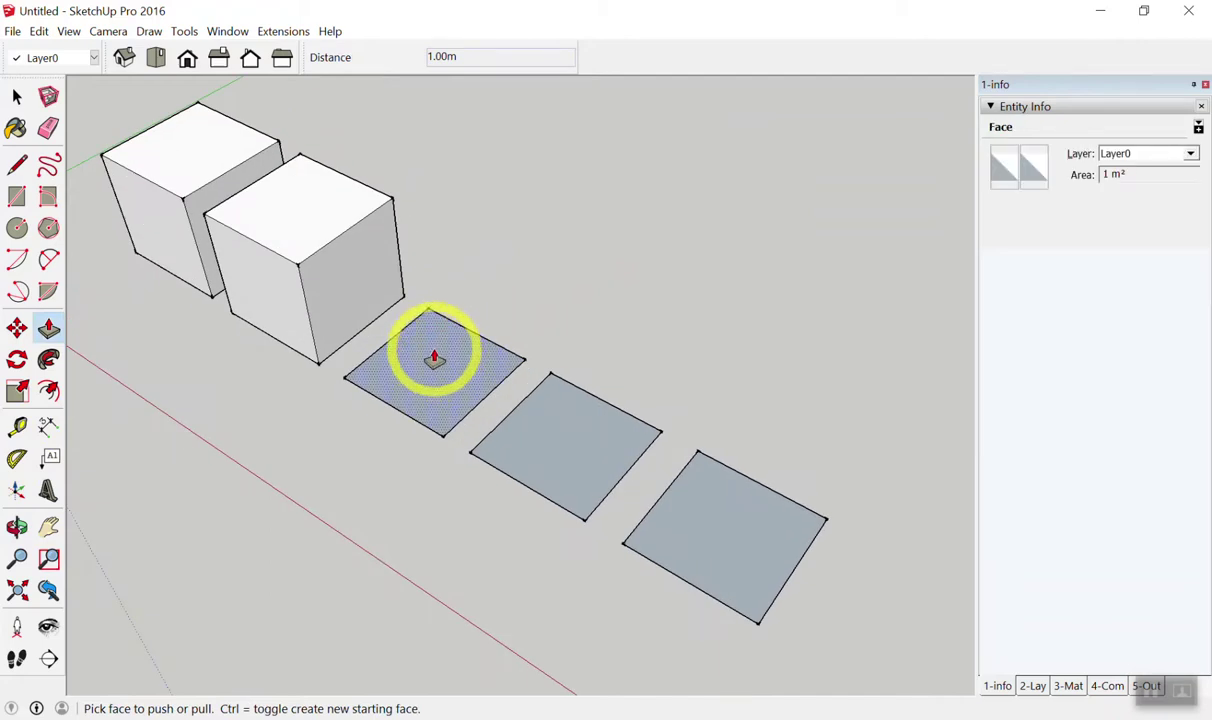
Double-click three more squares into 1 m cubes, then undo back to one cube.
double_click(435, 360)
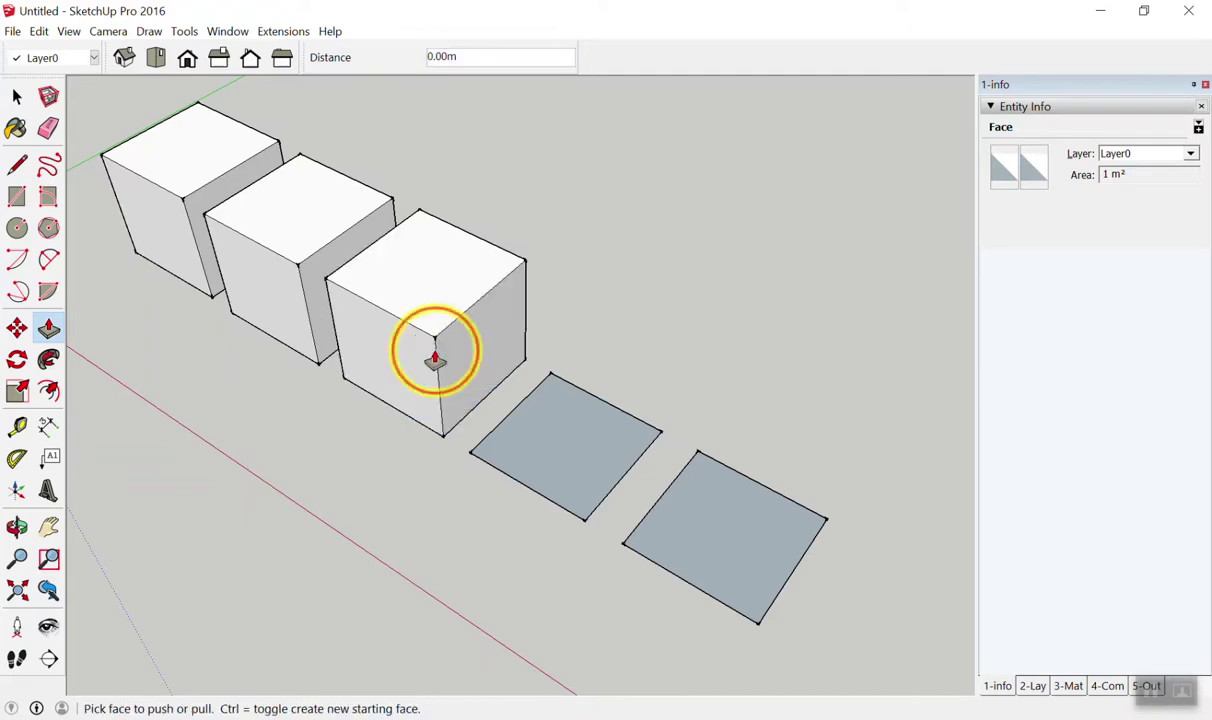
double_click(546, 413)
double_click(692, 498)
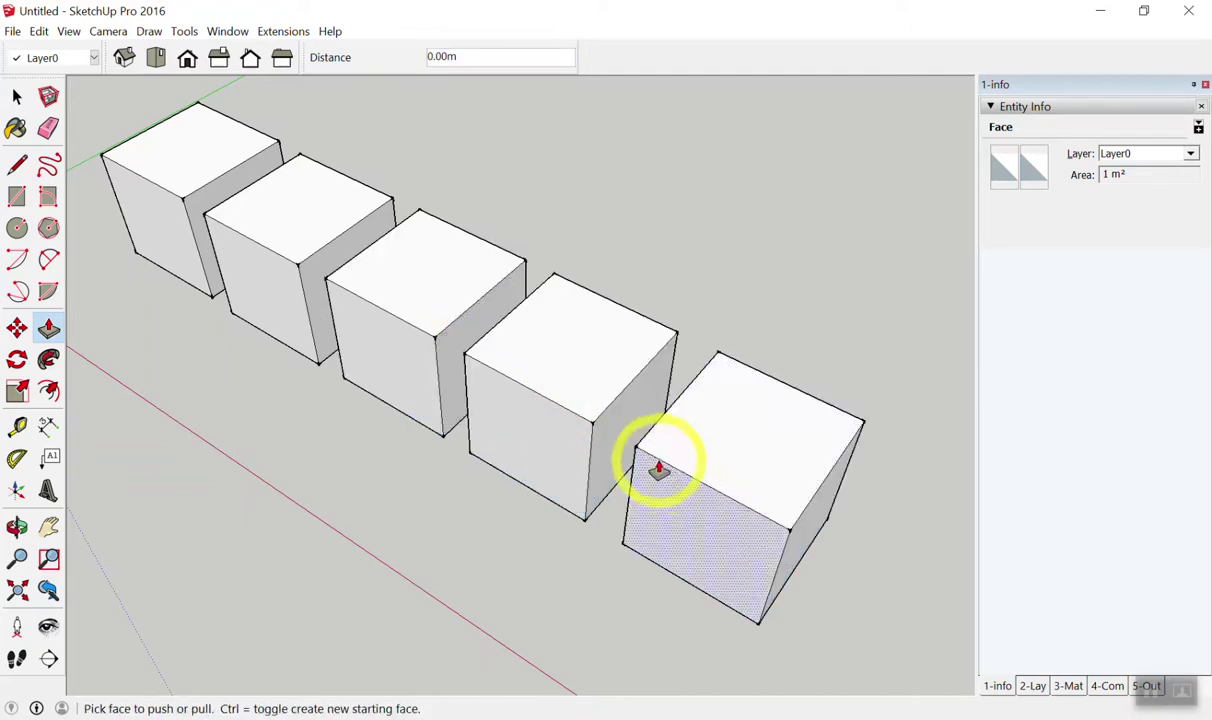
key(ctrl+z)
key(ctrl+z)
key(ctrl+z)
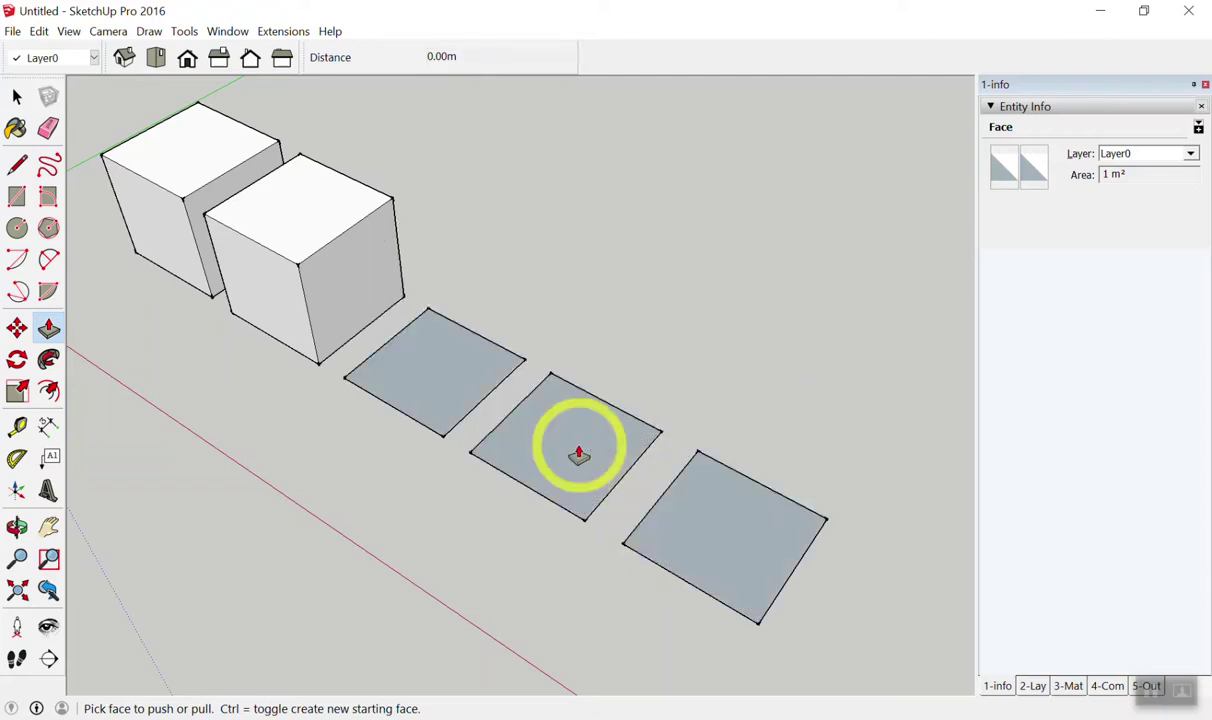
key(ctrl+z)
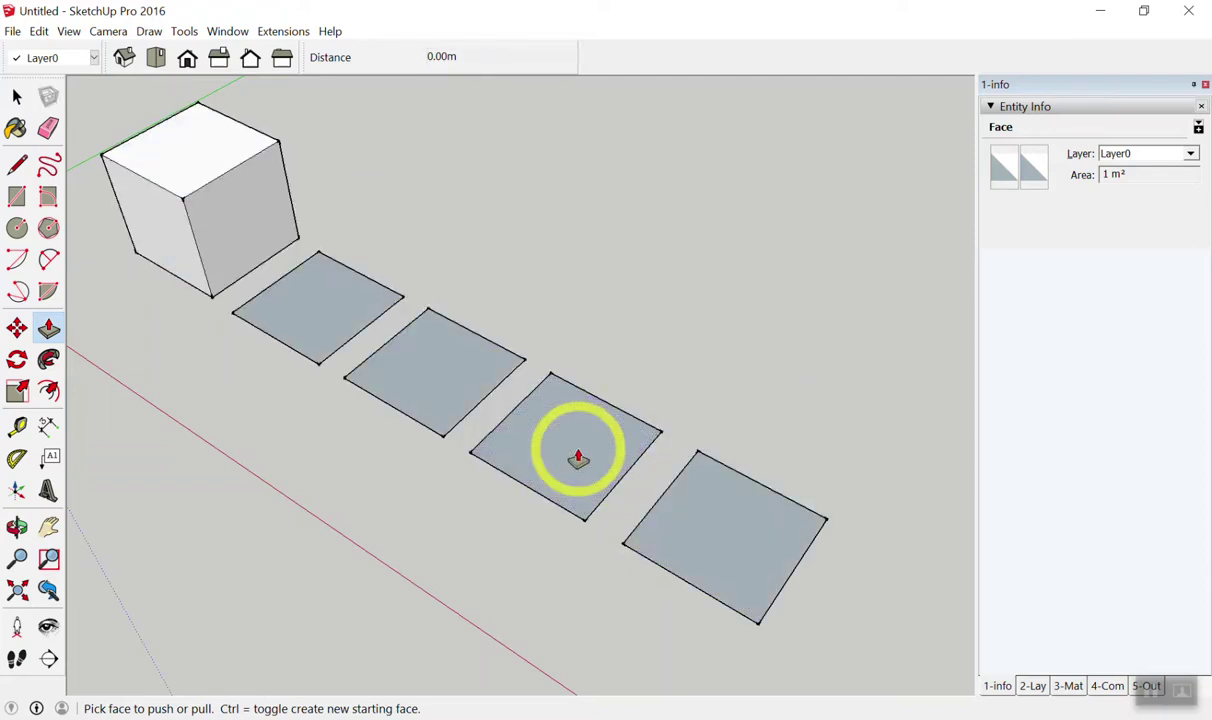
key(ctrl+z)
Raise two squares, delete one box's top face, then undo back to flat squares.
middle_drag(674, 360, 762, 345)
scroll(224, 127, up, 1)
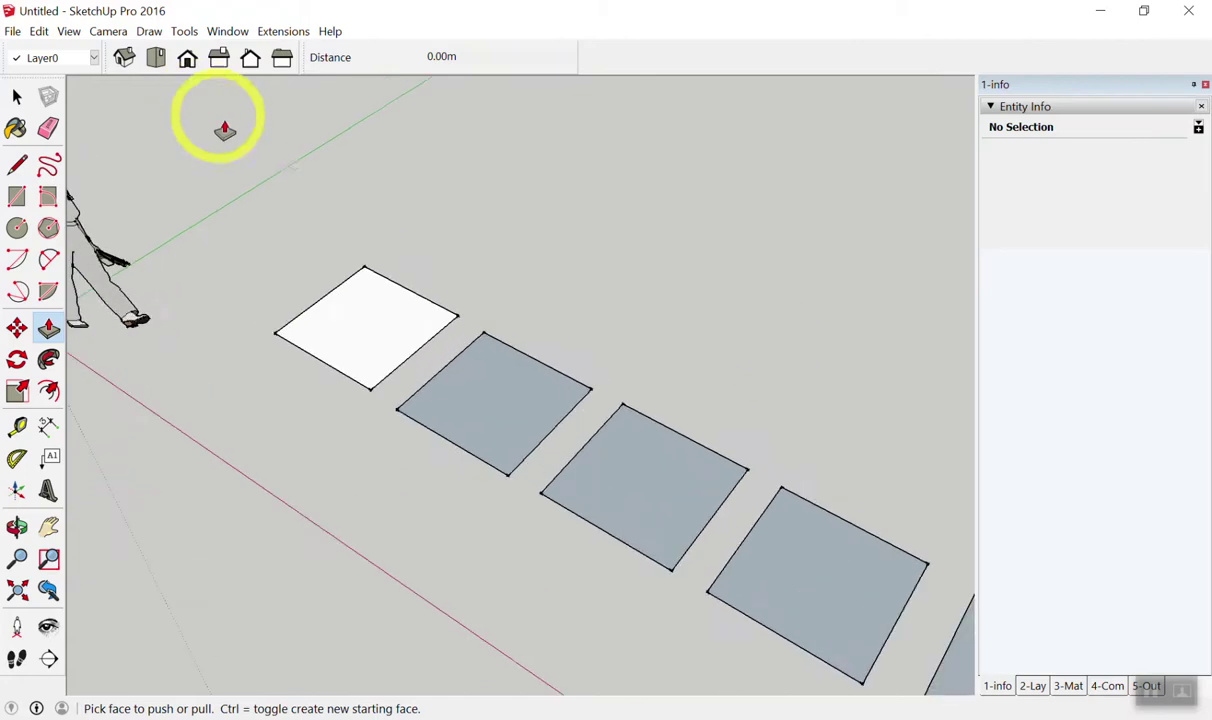
scroll(398, 322, up, 2)
drag(398, 322, 390, 211)
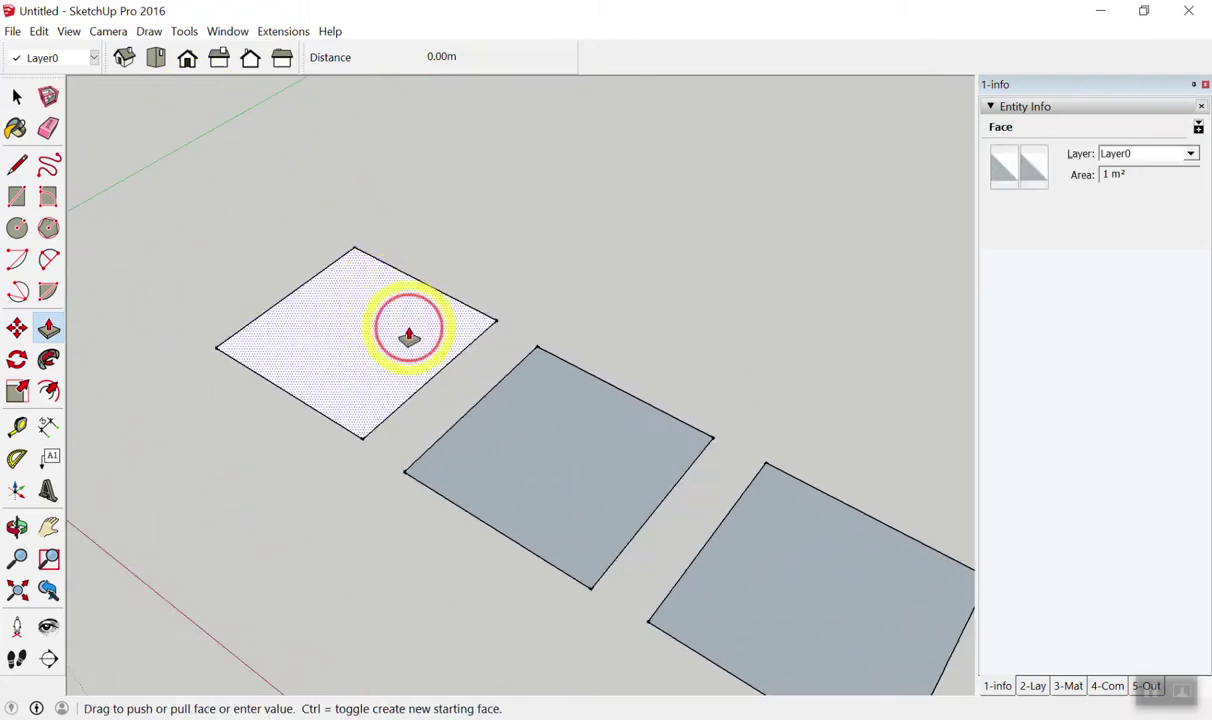
drag(603, 438, 357, 222)
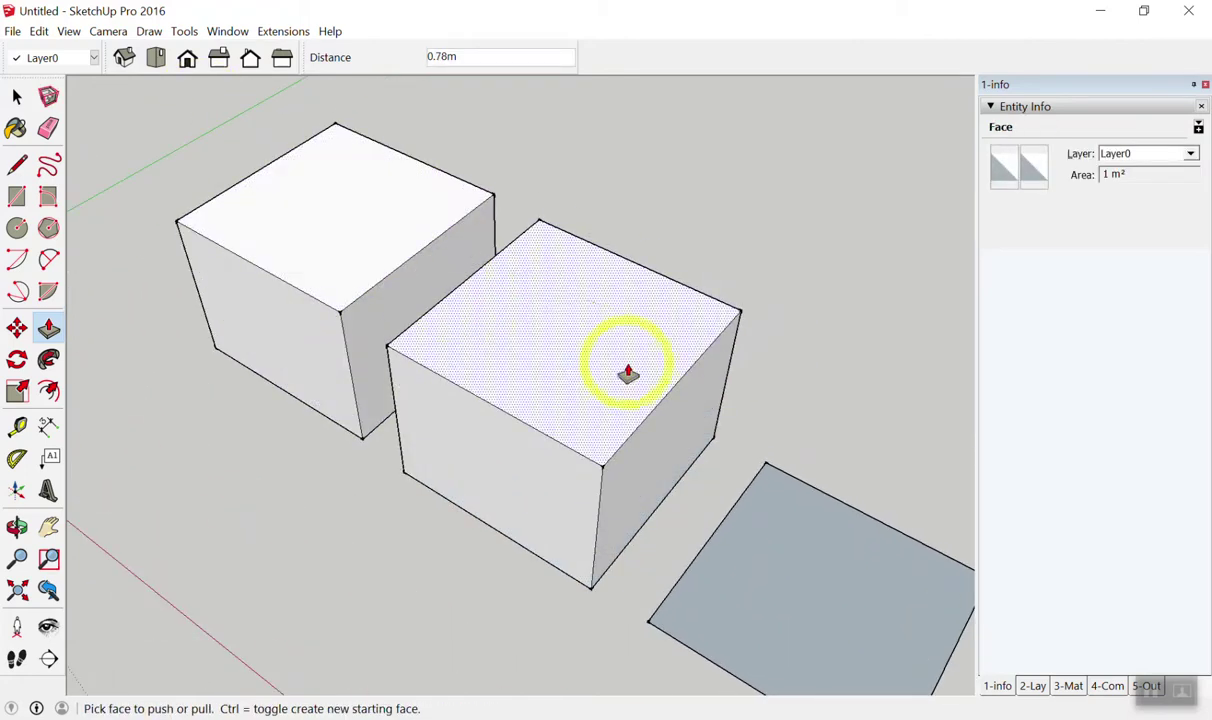
key(space)
click(527, 357)
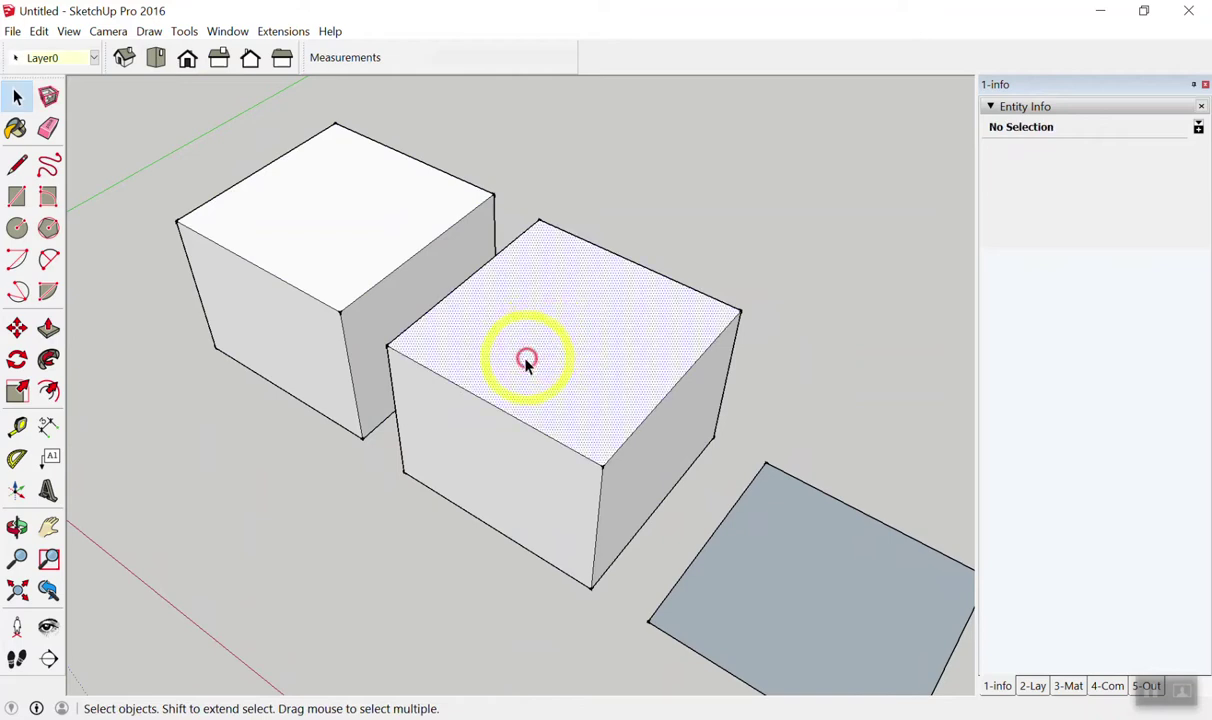
key(Delete)
mouse_move(509, 355)
middle_down()
mouse_move(368, 514)
mouse_move(246, 490)
mouse_move(450, 405)
mouse_move(481, 379)
mouse_move(488, 398)
middle_up()
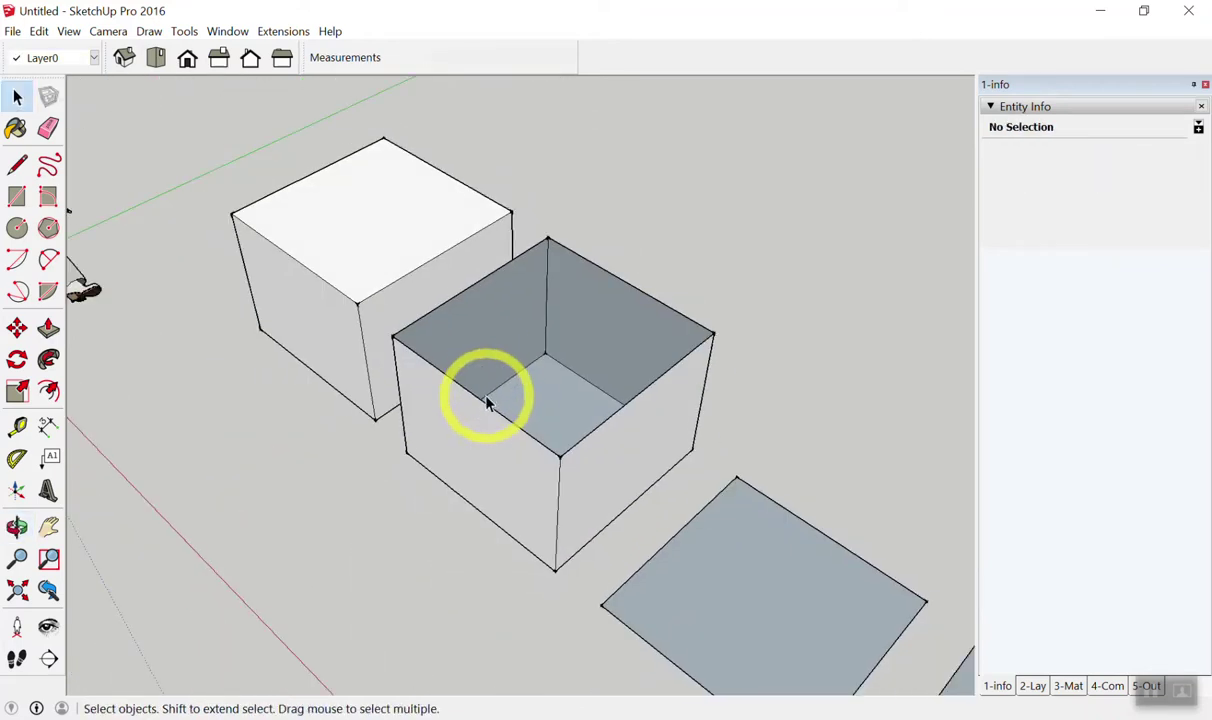
key(ctrl+z)
key(ctrl+z)
key(ctrl+z)
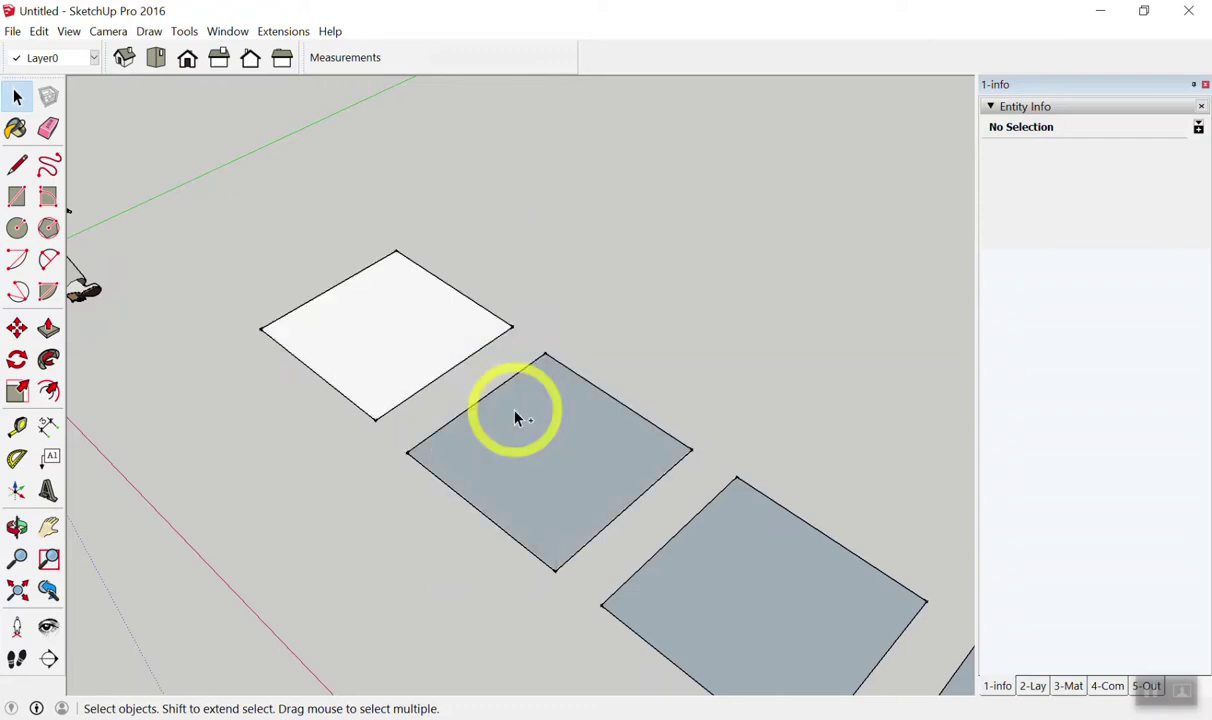
Pull the first square to exactly 1 m and match the second square's height.
key(p)
click(425, 354)
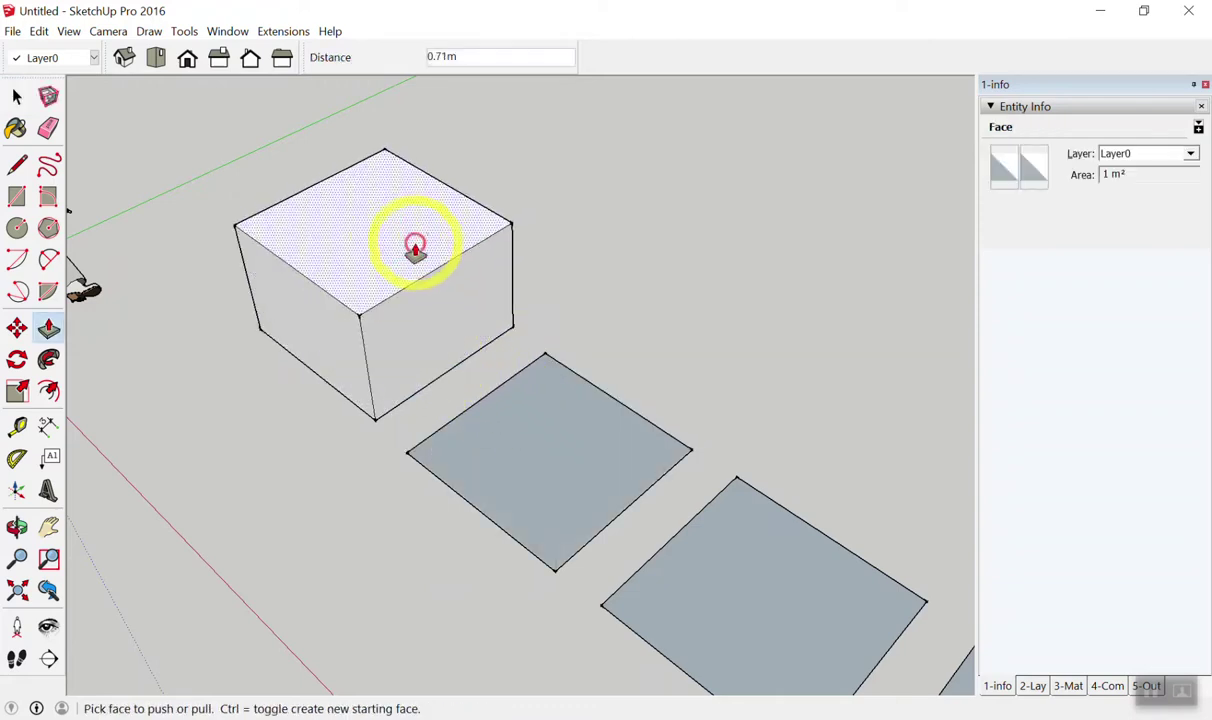
click(414, 248)
text(1)
key(Return)
scroll(922, 317, down, 2)
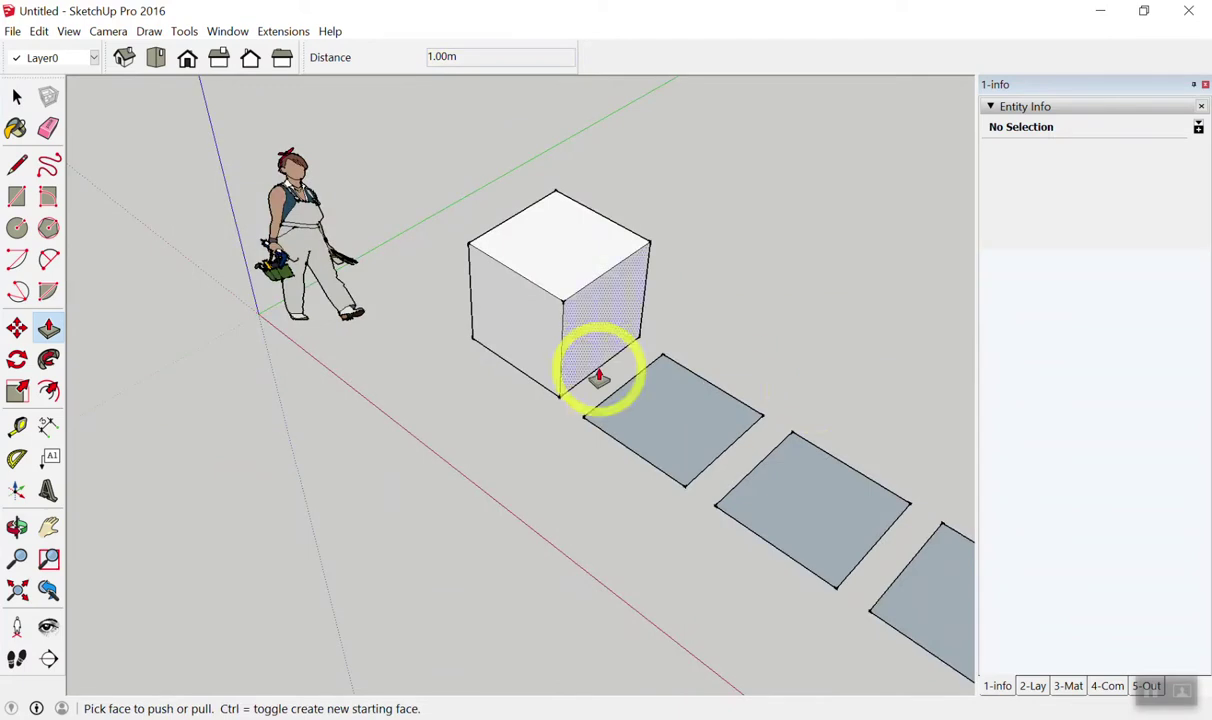
click(654, 405)
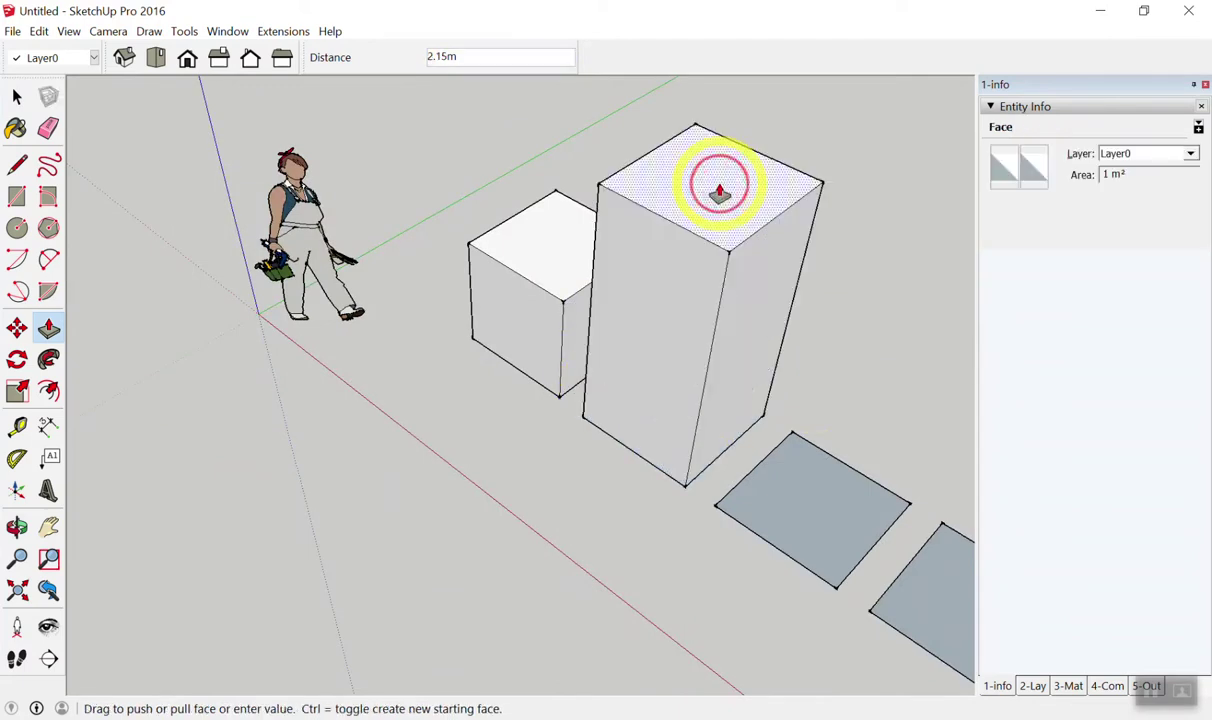
click(524, 238)
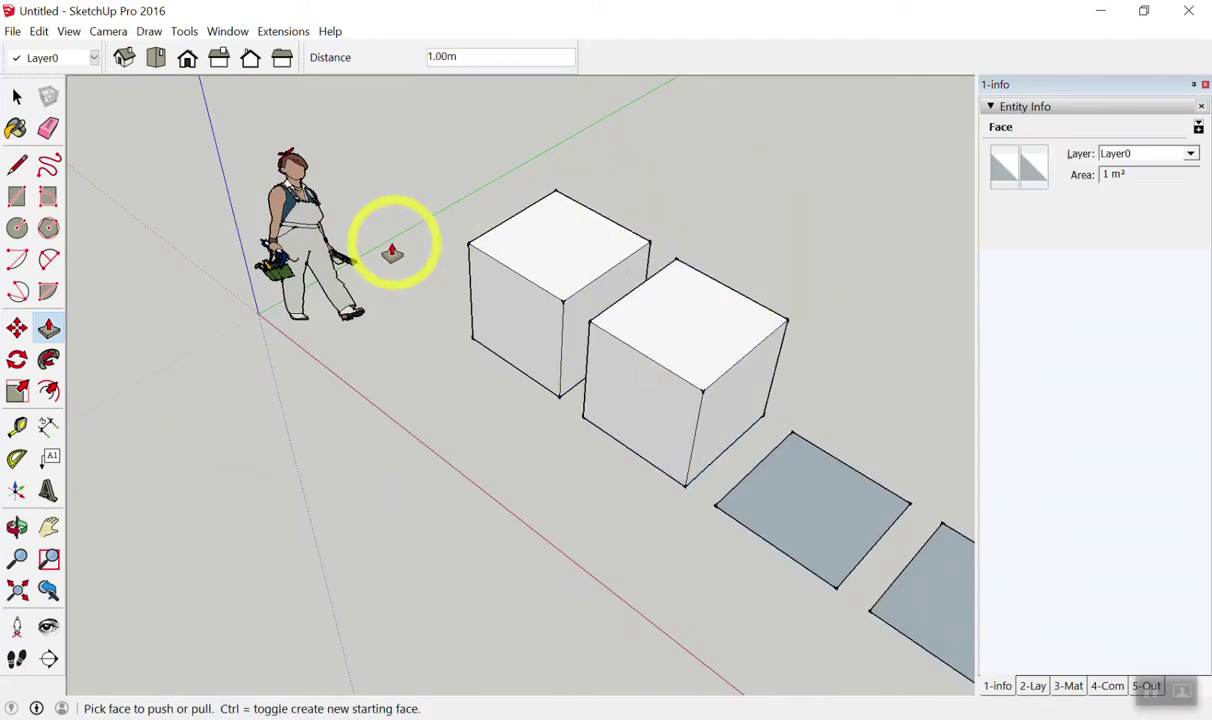
Raise the third, fourth and fifth squares into matching 1 m cubes.
shift+middle_drag(392, 252, 202, 142)
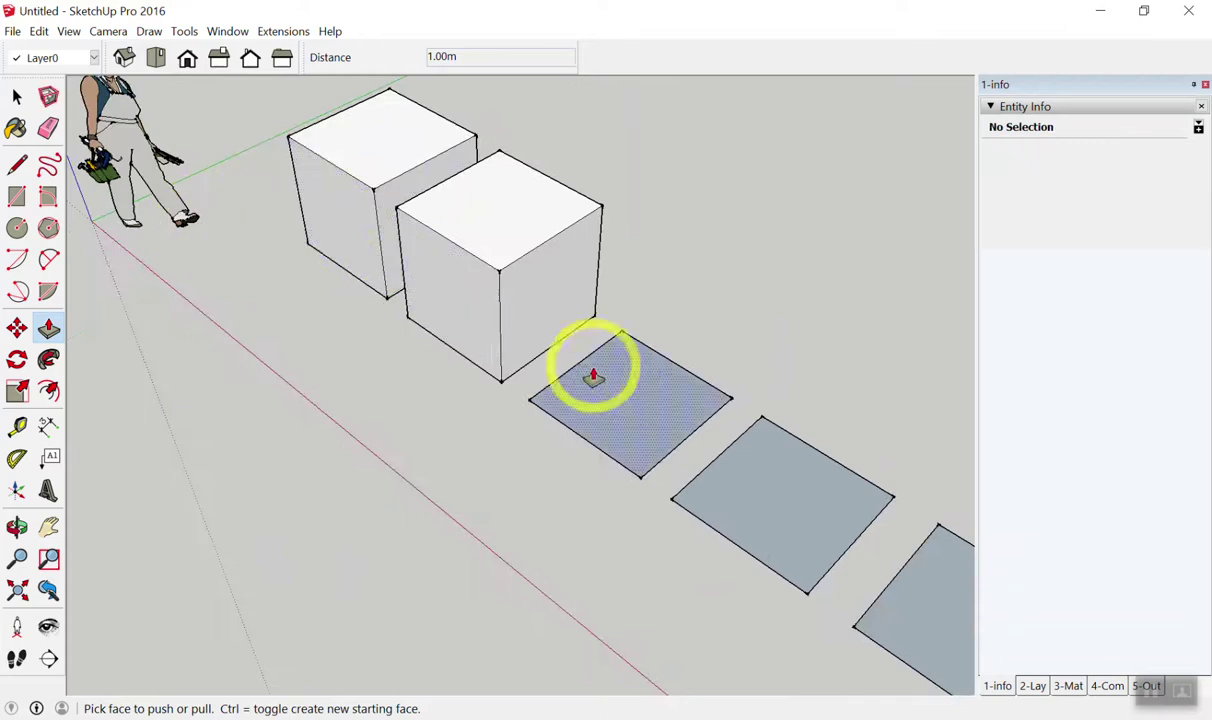
double_click(622, 381)
scroll(591, 349, down, 3)
double_click(667, 408)
click(783, 484)
click(783, 484)
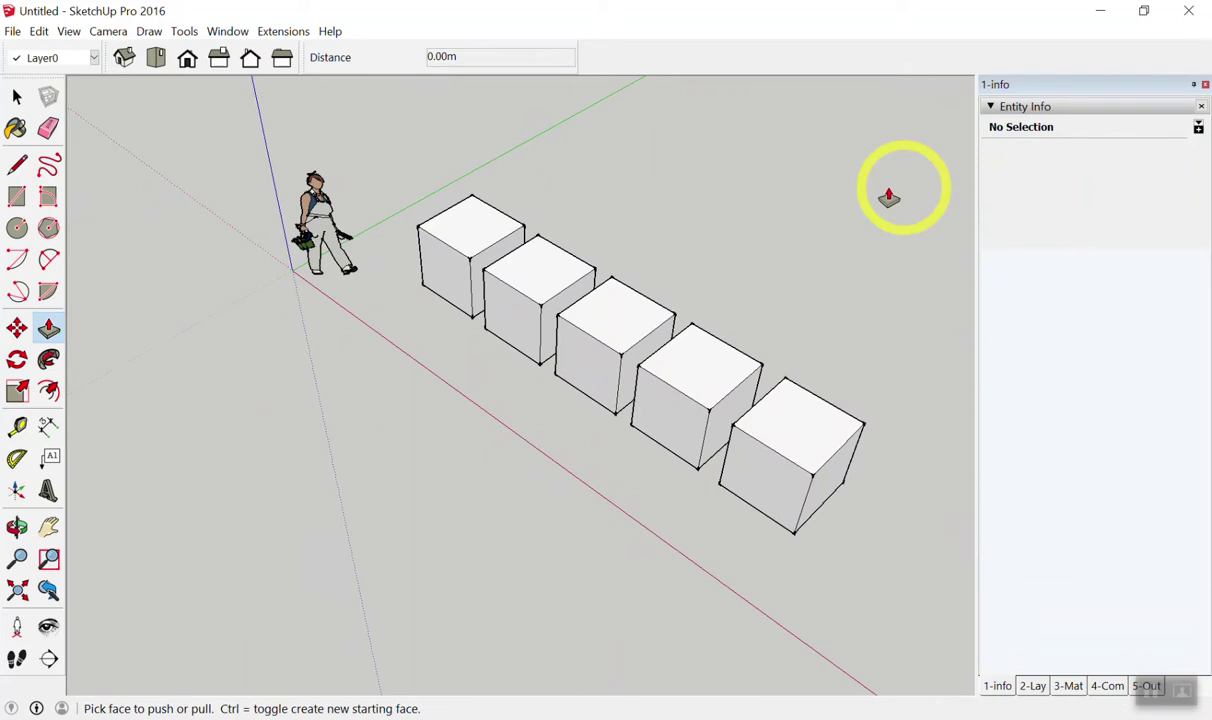
scroll(876, 348, up, 2)
click(637, 443)
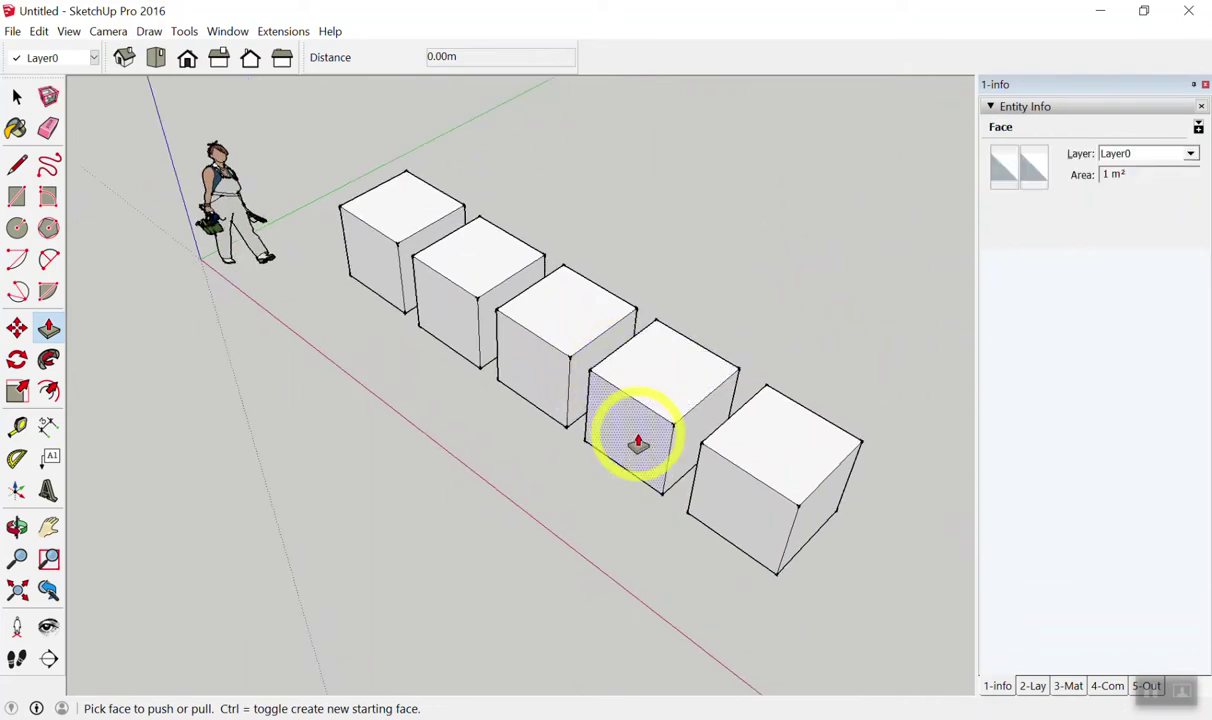
scroll(736, 481, down, 3)
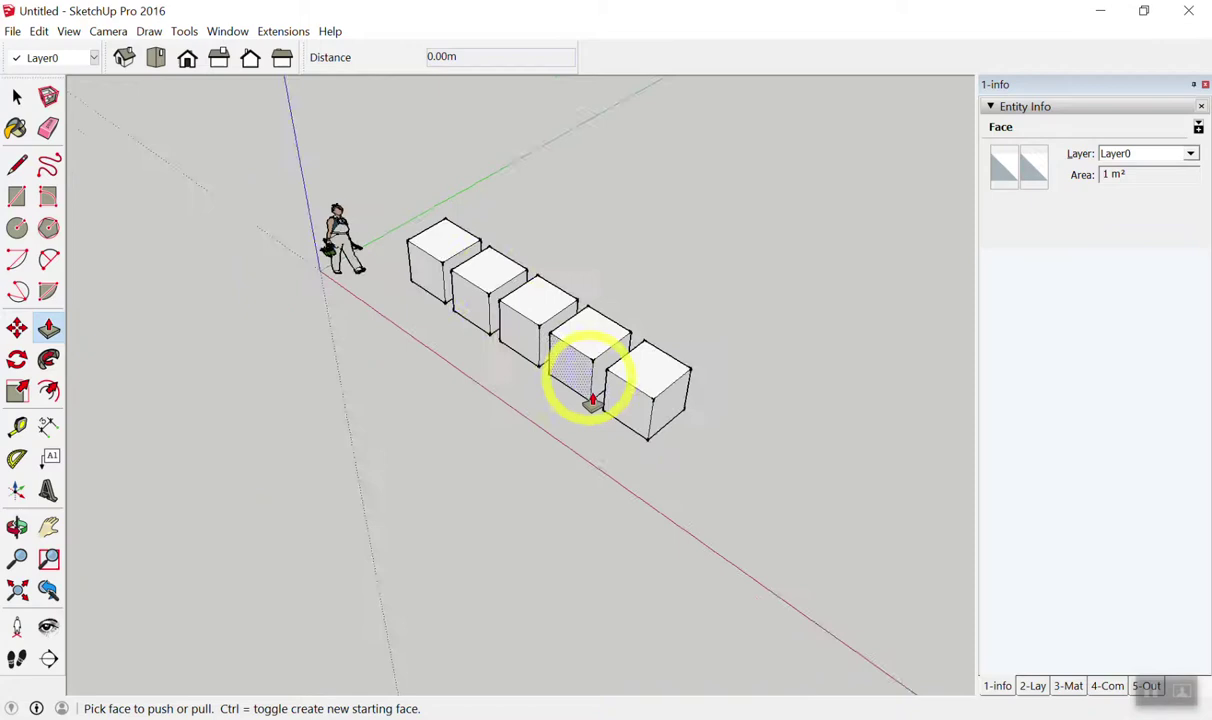
scroll(541, 338, up, 3)
scroll(623, 400, up, 1)
scroll(636, 398, up, 1)
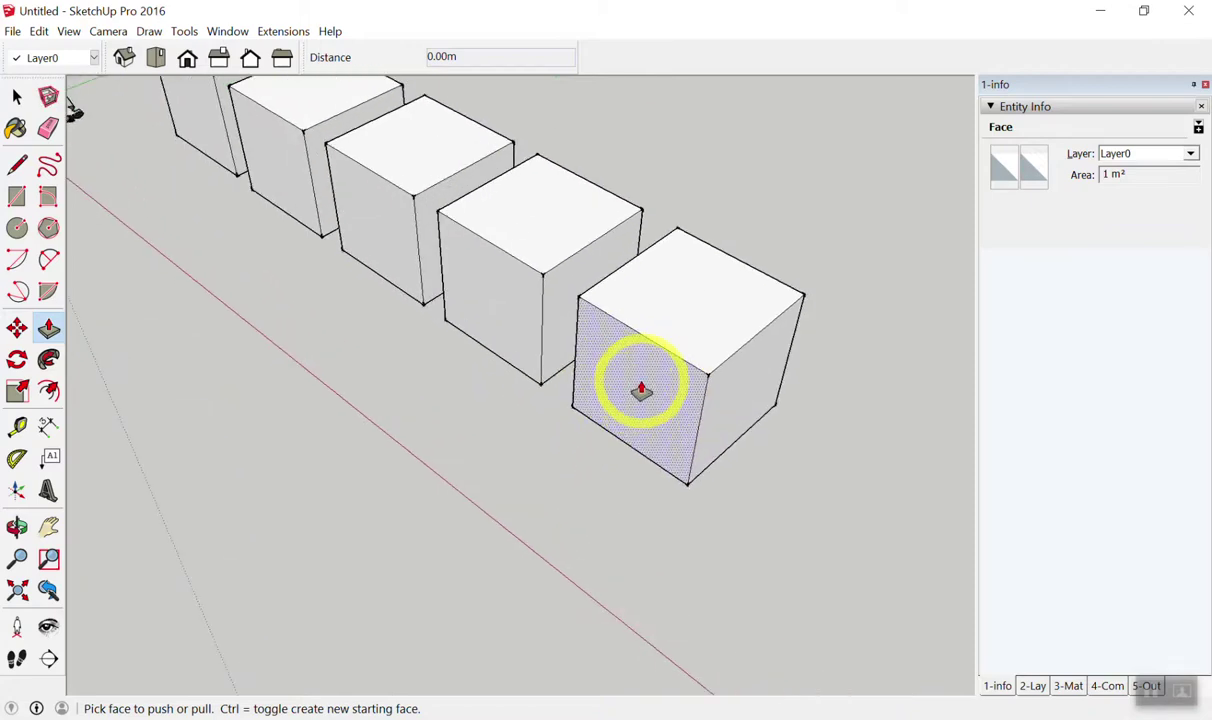
Push/Pull the last cube's front and side faces outward, undoing the extra widening.
drag(641, 389, 626, 385)
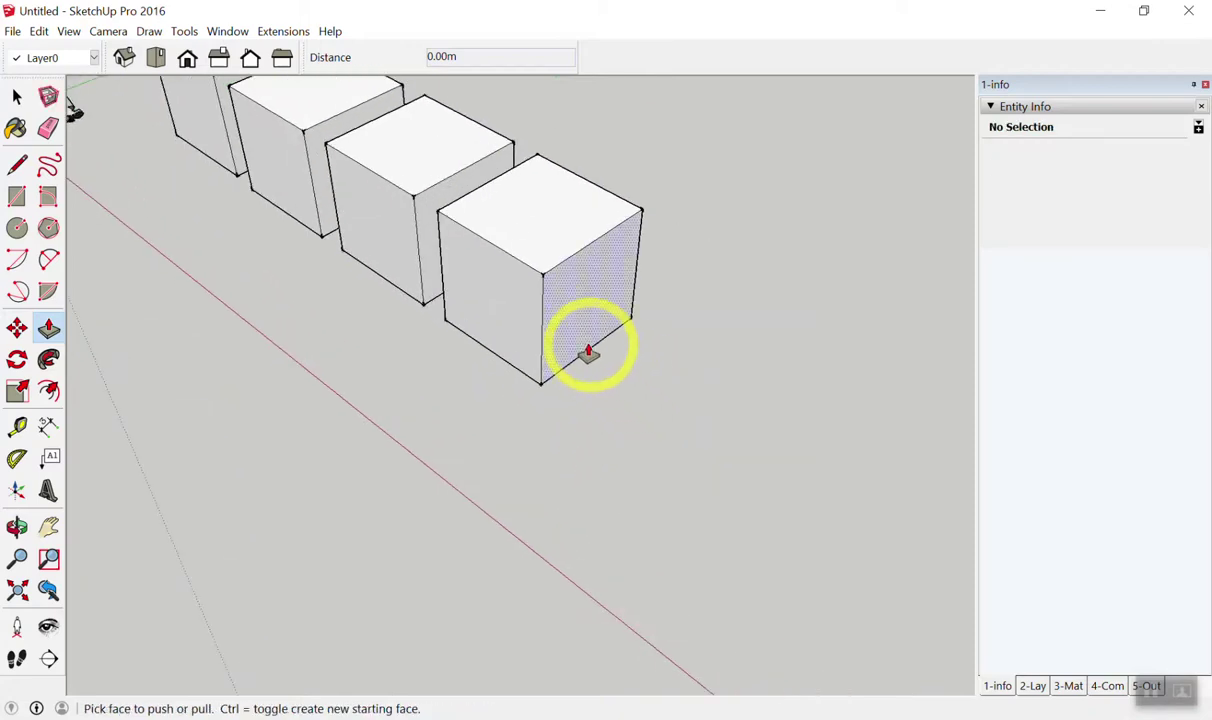
click(508, 303)
scroll(510, 303, down, 2)
scroll(560, 303, up, 2)
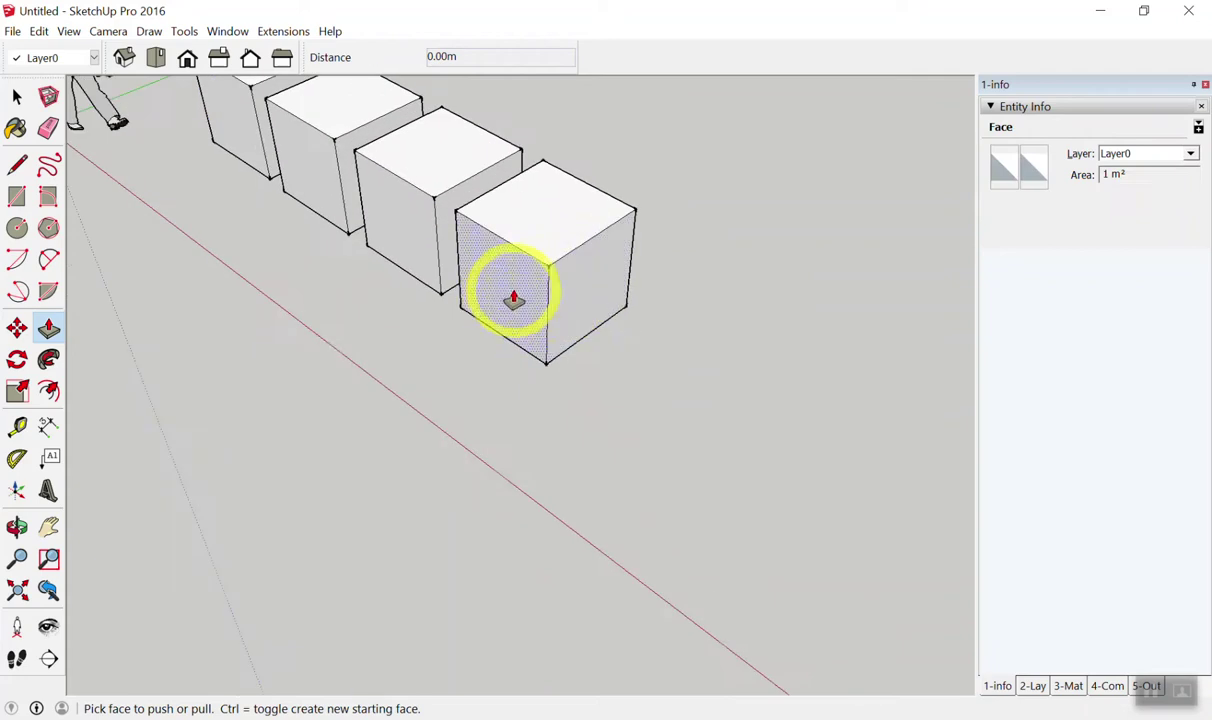
drag(514, 293, 460, 333)
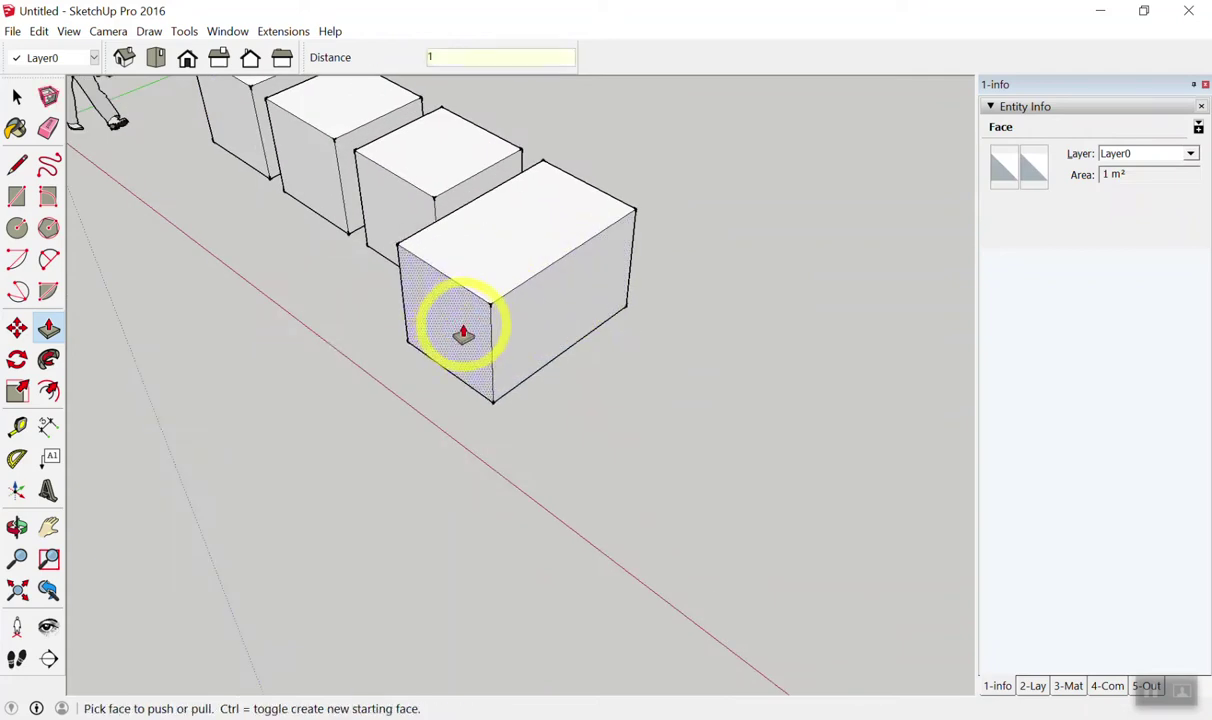
drag(463, 333, 657, 222)
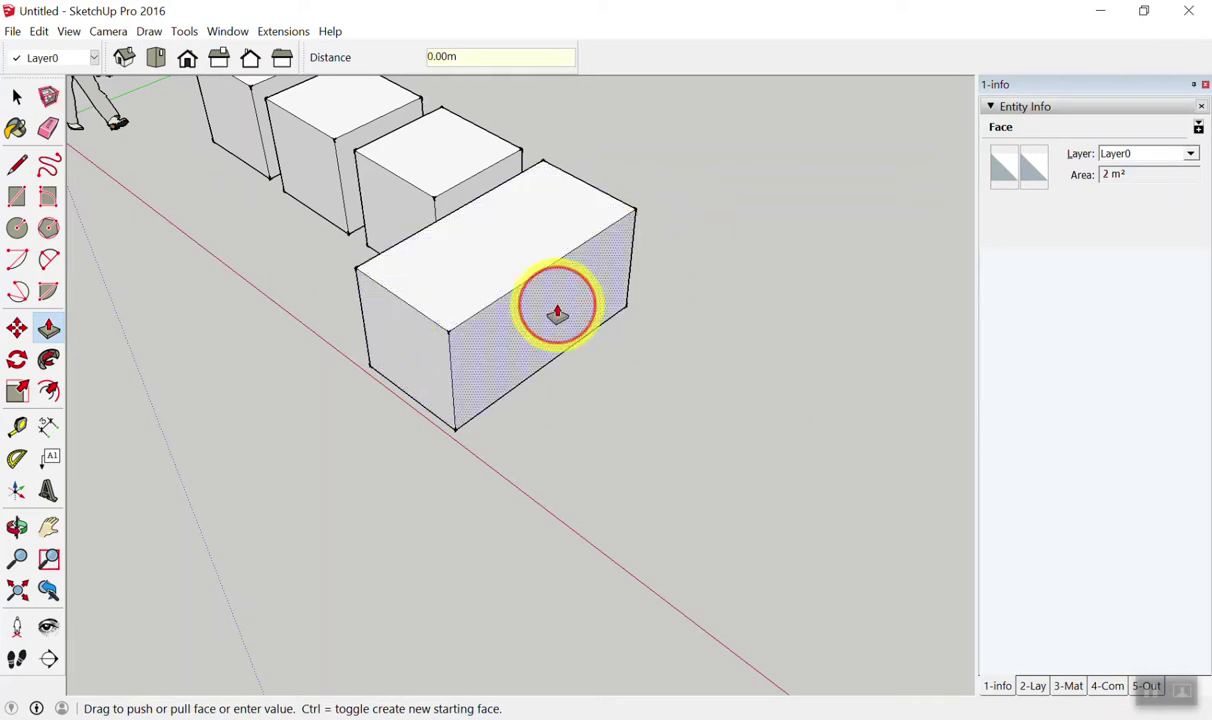
drag(493, 345, 465, 379)
double_click(622, 419)
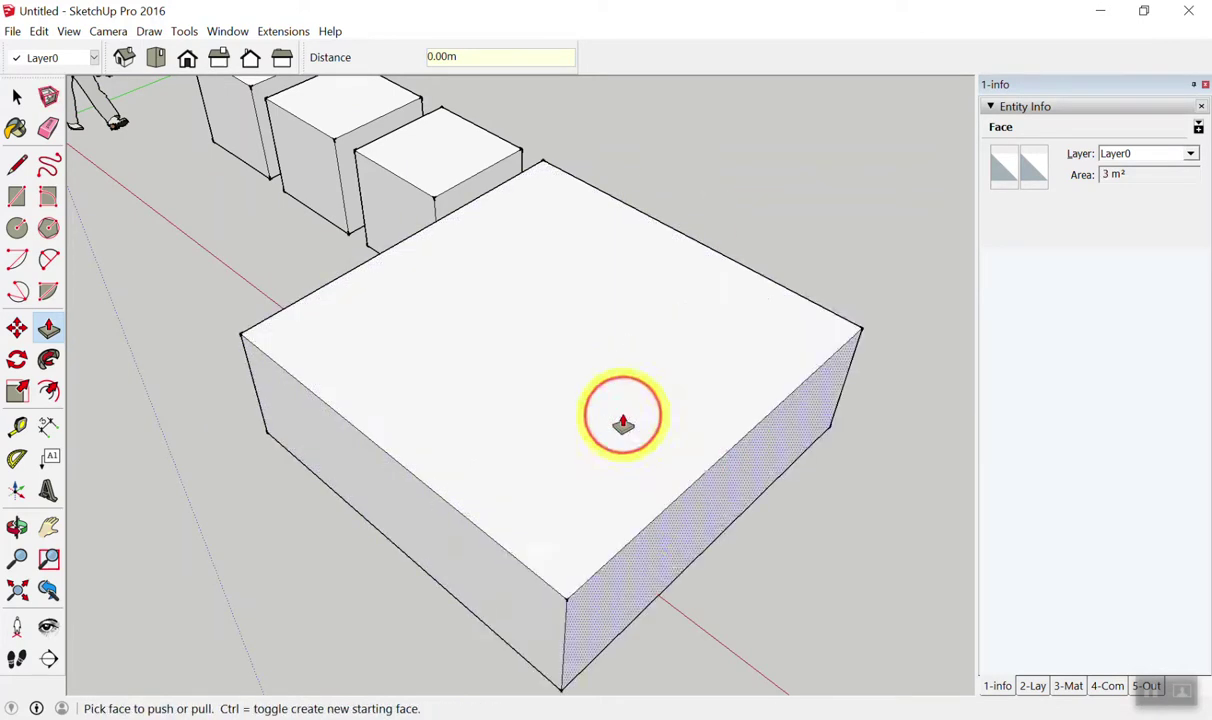
scroll(442, 375, down, 2)
key(ctrl+z)
key(ctrl+z)
key(ctrl+z)
Raise the last cube's top face and push its side faces out, undoing the last two pushes.
scroll(429, 428, up, 1)
scroll(560, 252, up, 1)
scroll(528, 270, up, 1)
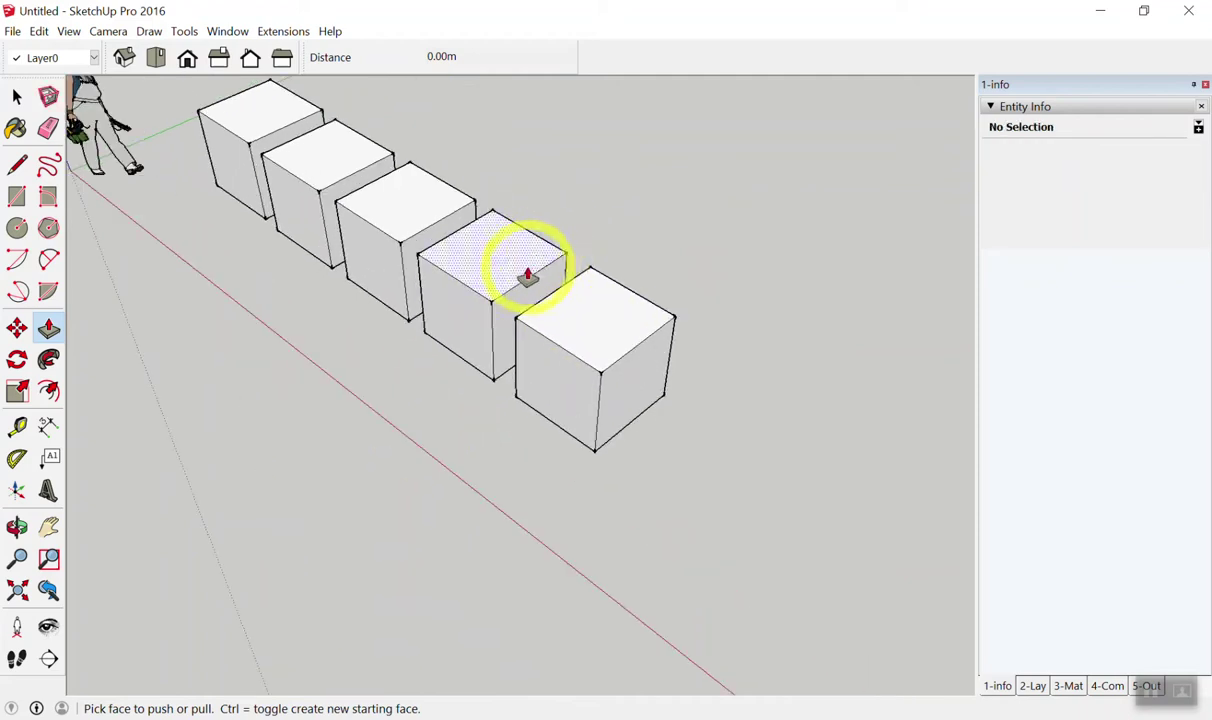
scroll(592, 341, up, 1)
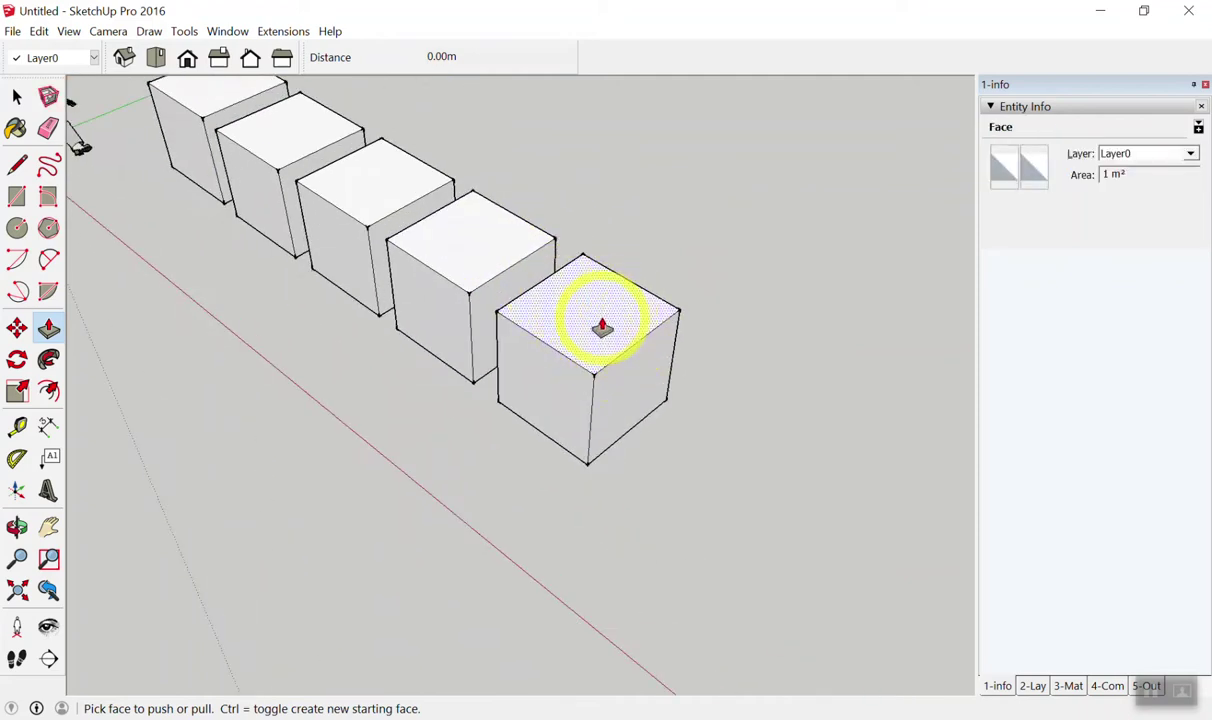
click(602, 328)
click(599, 271)
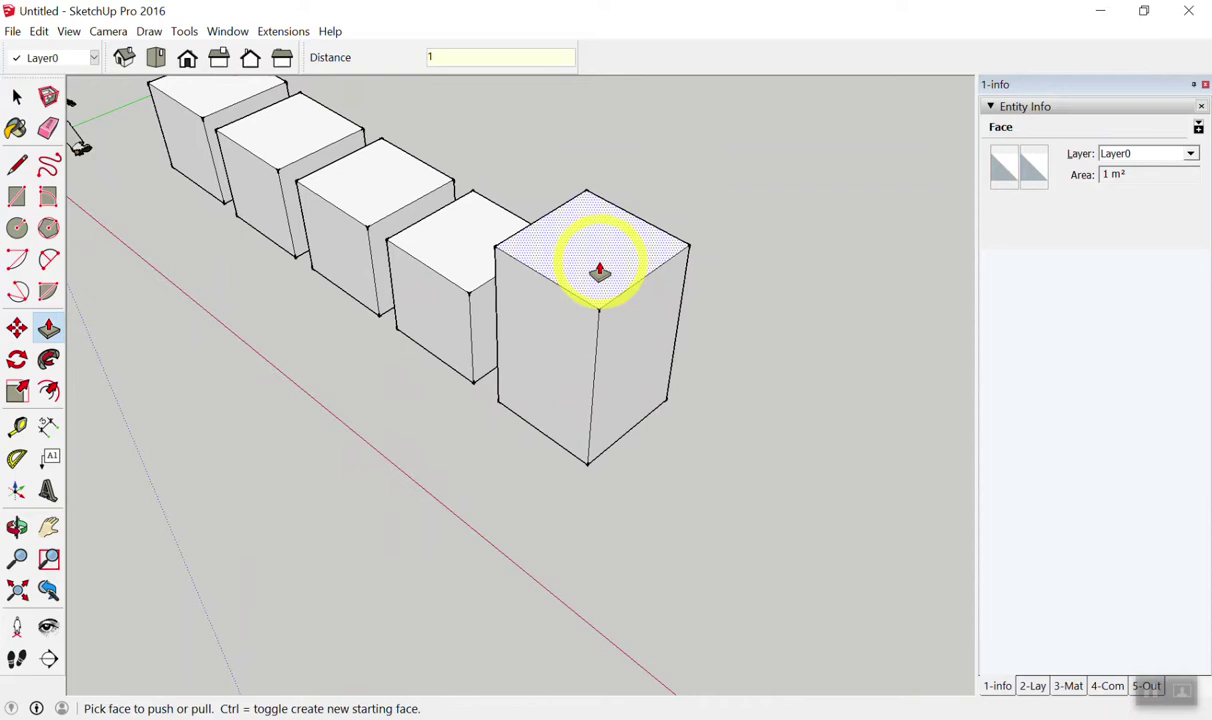
click(599, 271)
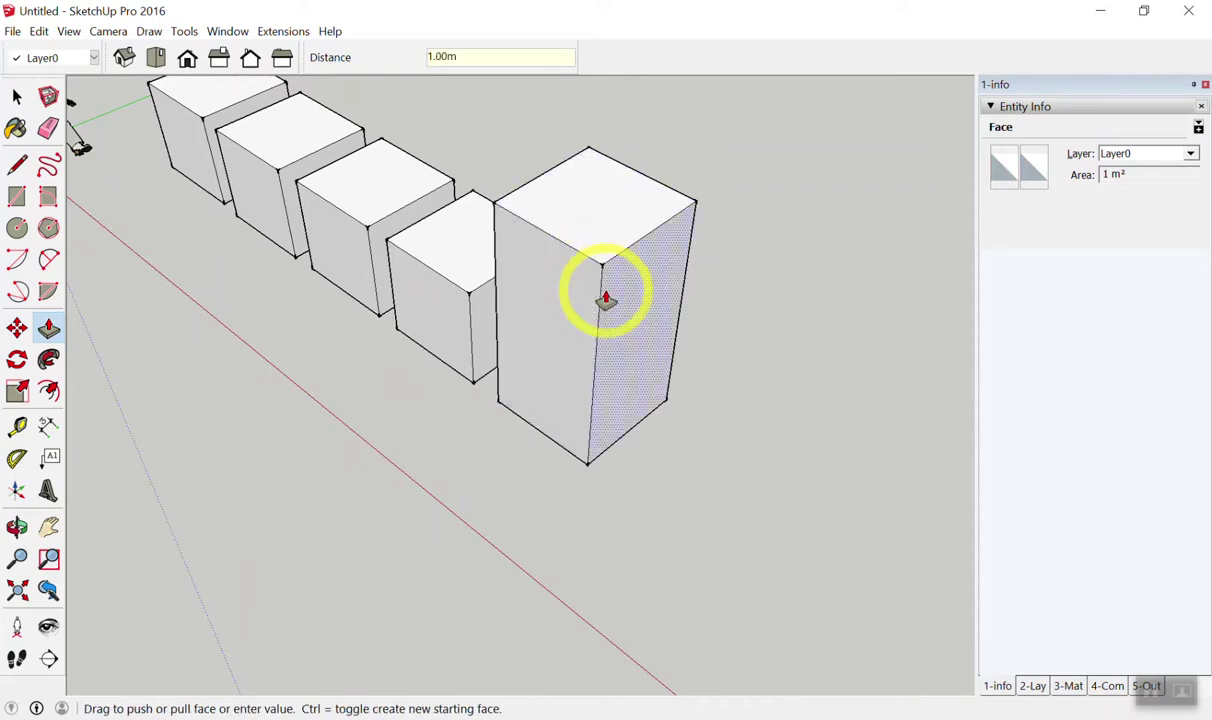
double_click(560, 311)
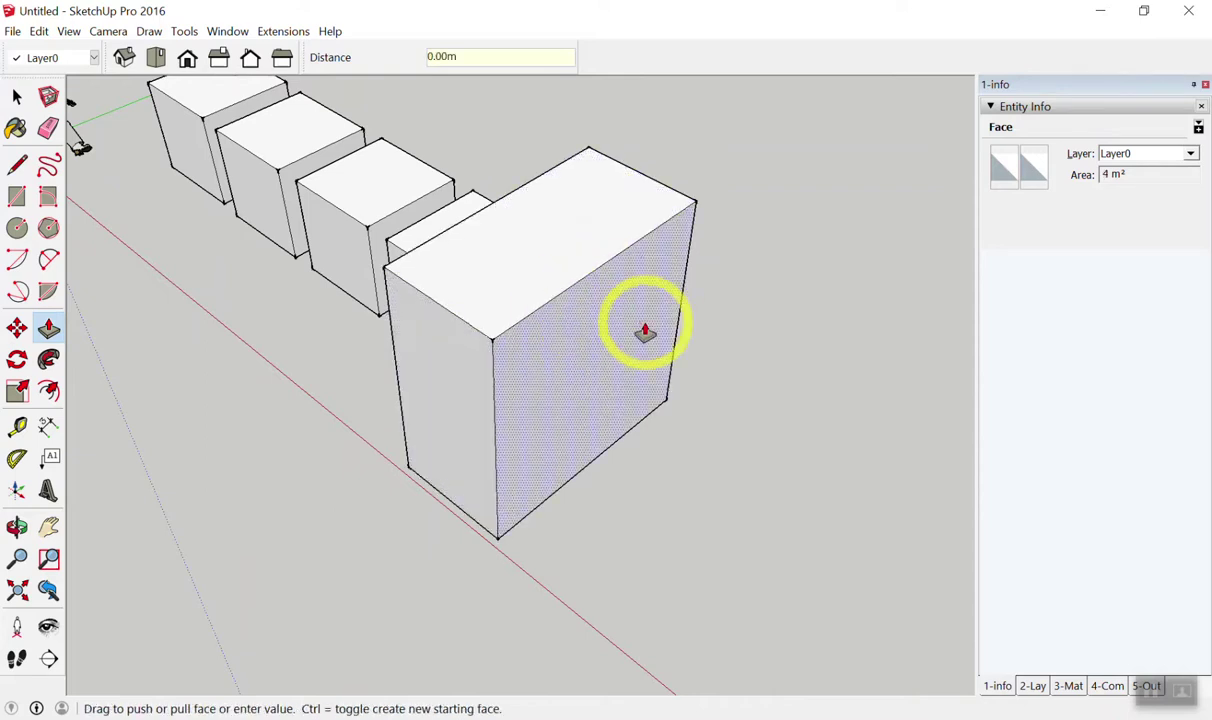
double_click(641, 330)
click(492, 363)
click(481, 387)
click(481, 380)
click(481, 380)
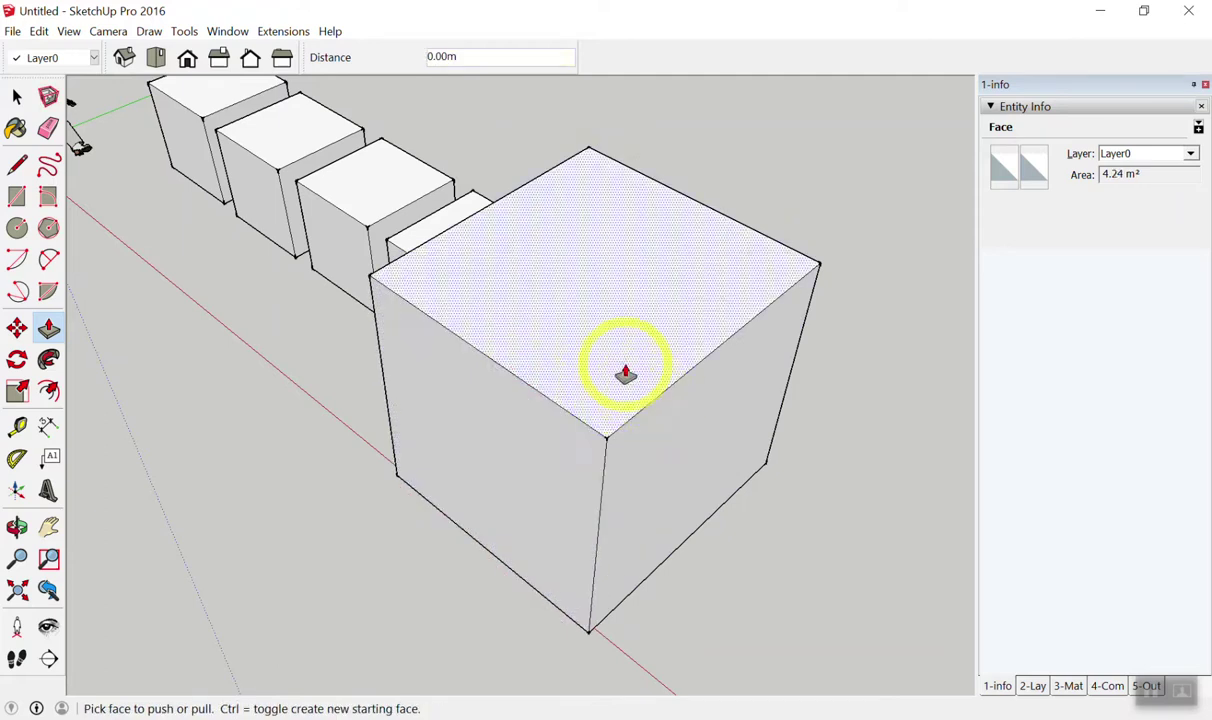
key(ctrl+z)
key(ctrl+z)
key(ctrl+z)
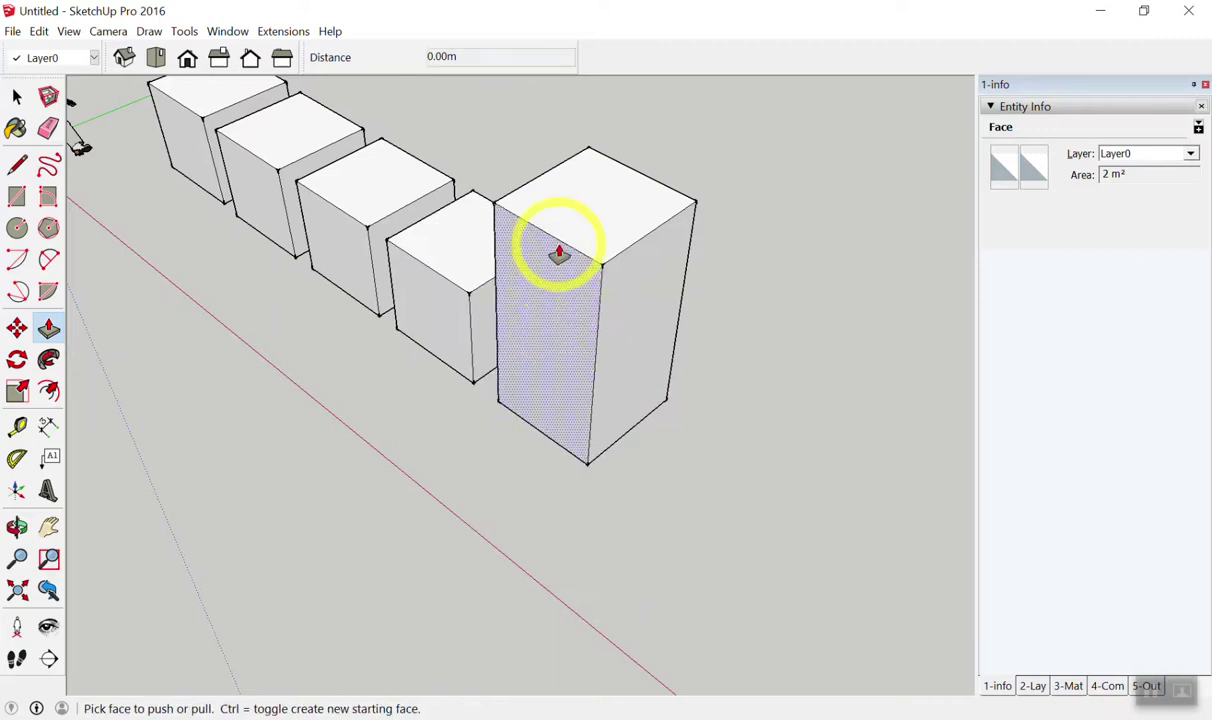
Pull the box's left face out 1 m and its front face toward the viewer.
drag(558, 272, 493, 336)
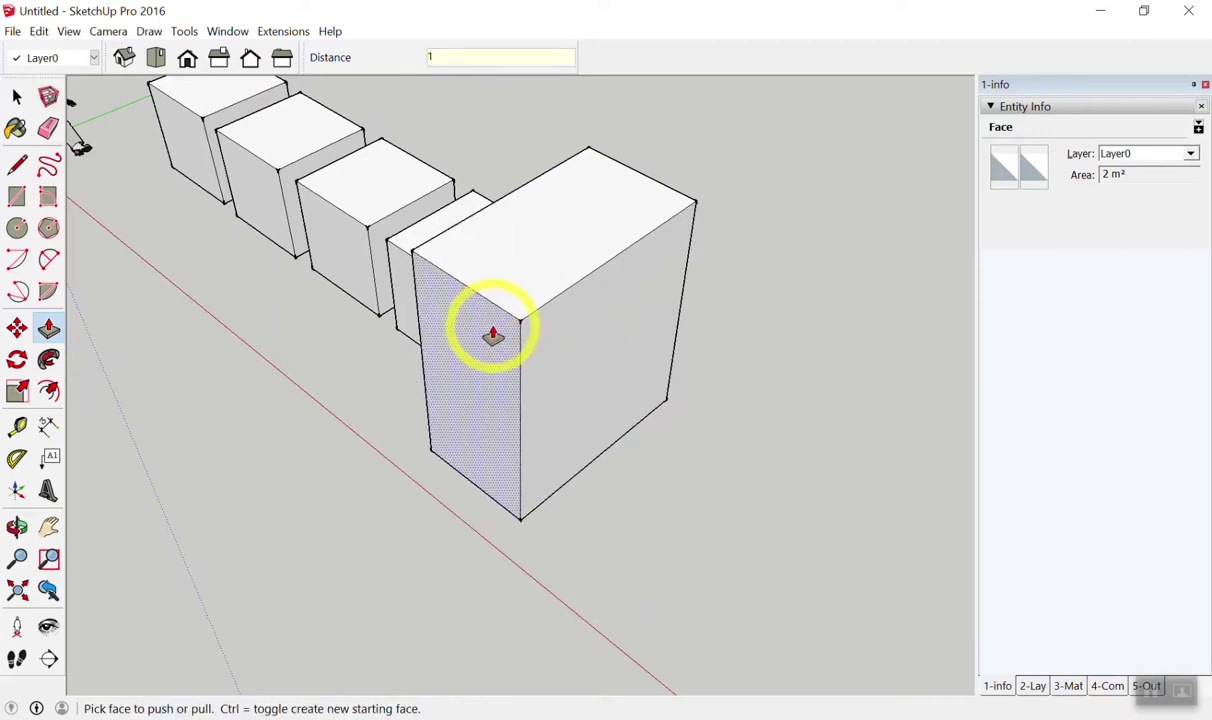
key(Return)
mouse_move(578, 360)
mouse_down()
mouse_move(522, 387)
mouse_move(709, 438)
mouse_up()
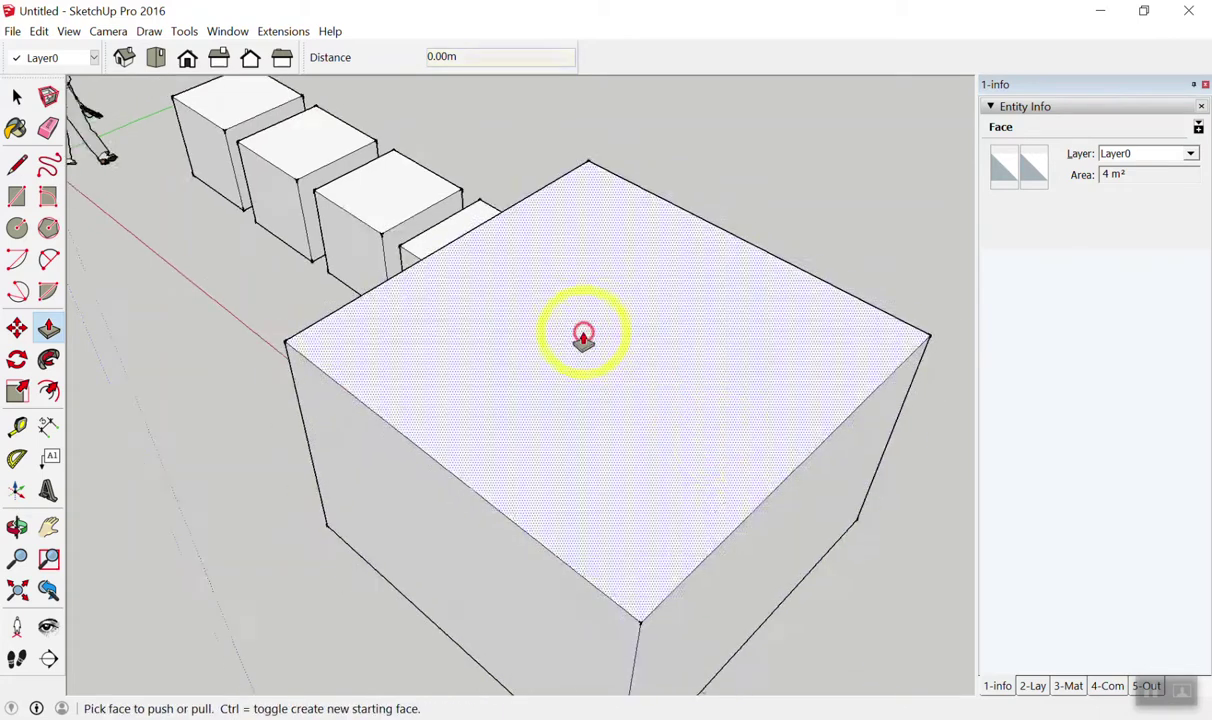
scroll(590, 338, down, 3)
key(space)
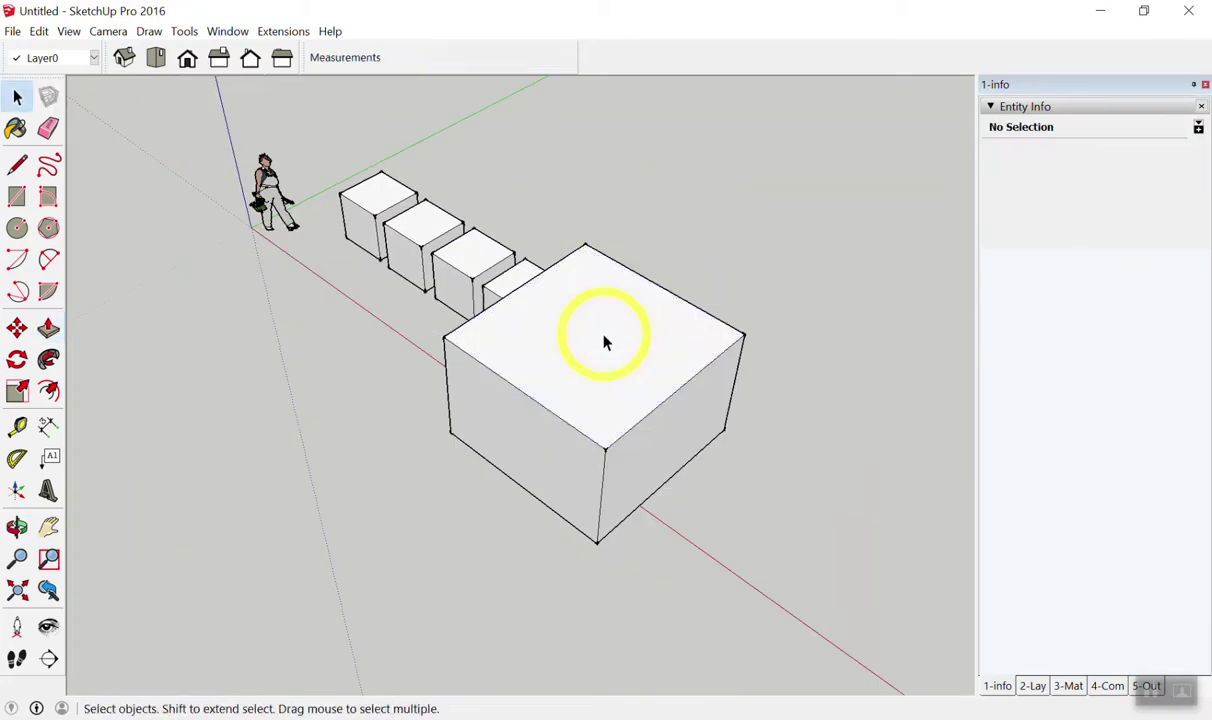
Window-select the big box and two small boxes and delete them.
mouse_move(868, 225)
middle_down()
mouse_move(812, 303)
mouse_move(709, 249)
mouse_move(824, 185)
middle_up()
mouse_move(677, 289)
middle_down()
mouse_move(514, 303)
mouse_move(530, 401)
mouse_move(441, 319)
mouse_move(601, 250)
middle_up()
scroll(500, 315, up, 3)
scroll(446, 298, down, 3)
scroll(414, 284, up, 3)
drag(824, 130, 237, 506)
key(Delete)
scroll(700, 410, down, 2)
scroll(700, 390, up, 2)
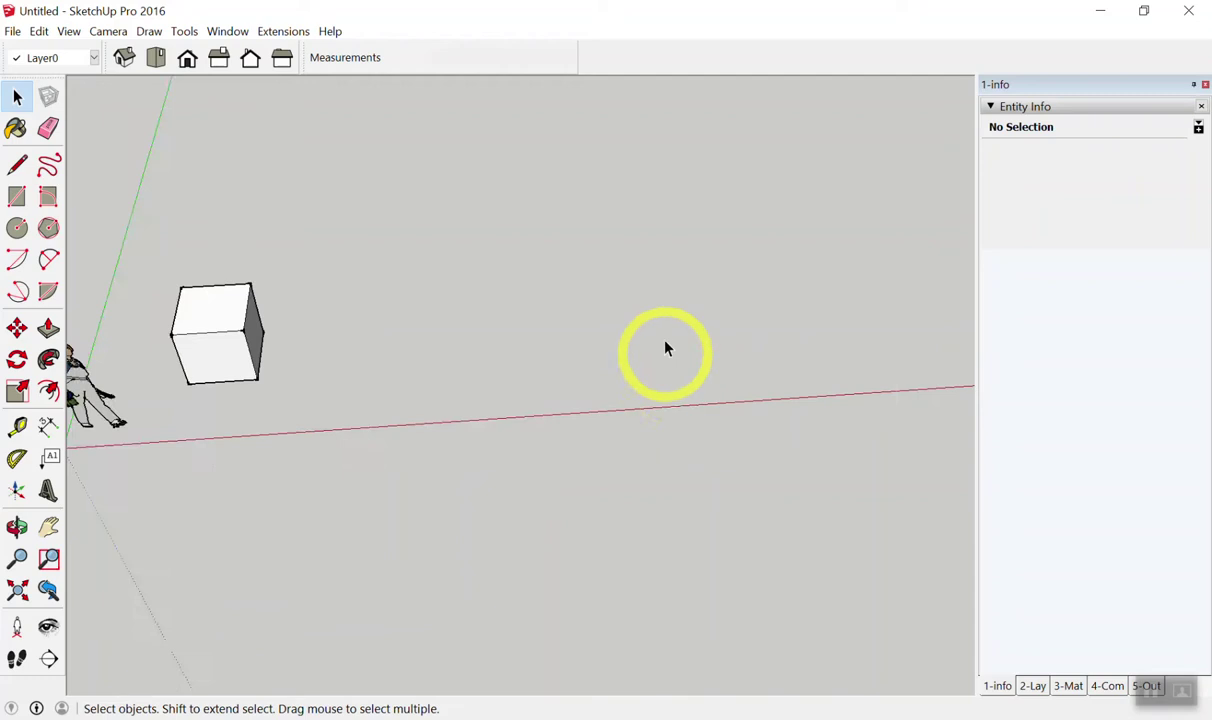
key(ctrl+z)
click(885, 168)
drag(885, 168, 352, 525)
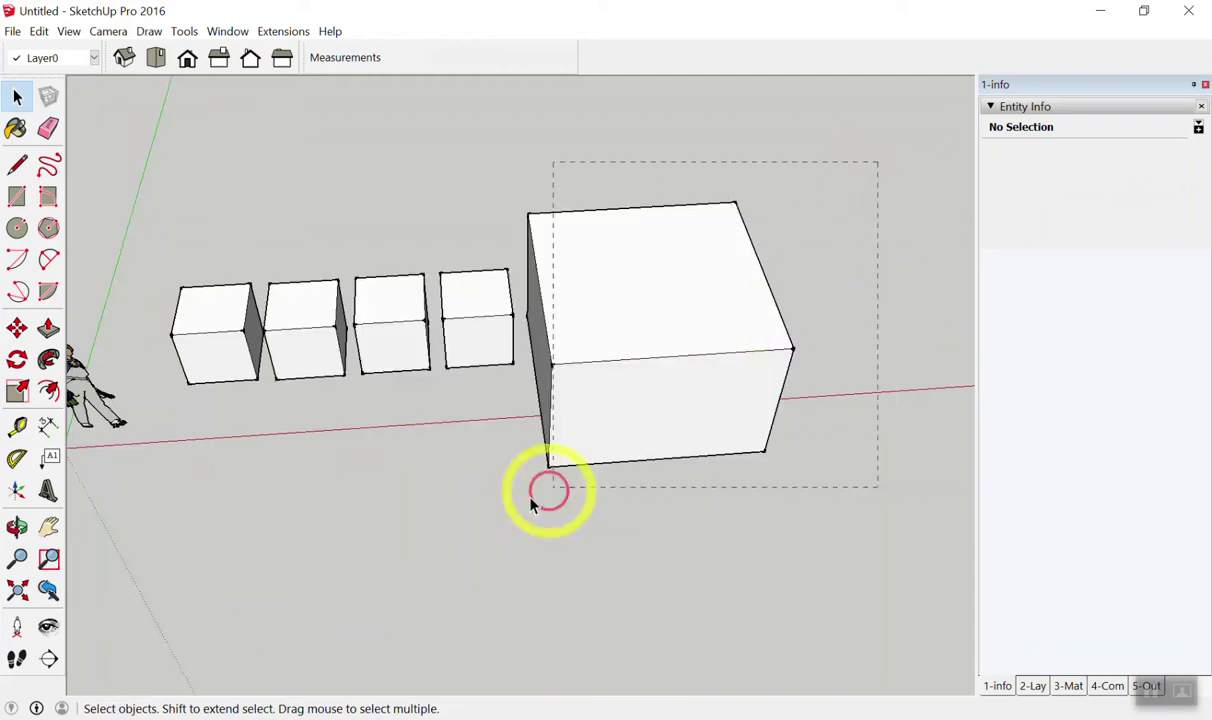
key(Delete)
Switch to Top view (F2) and delete the two remaining boxes.
mouse_move(352, 522)
middle_down()
mouse_move(419, 479)
mouse_move(235, 298)
mouse_move(313, 396)
mouse_move(668, 385)
middle_up()
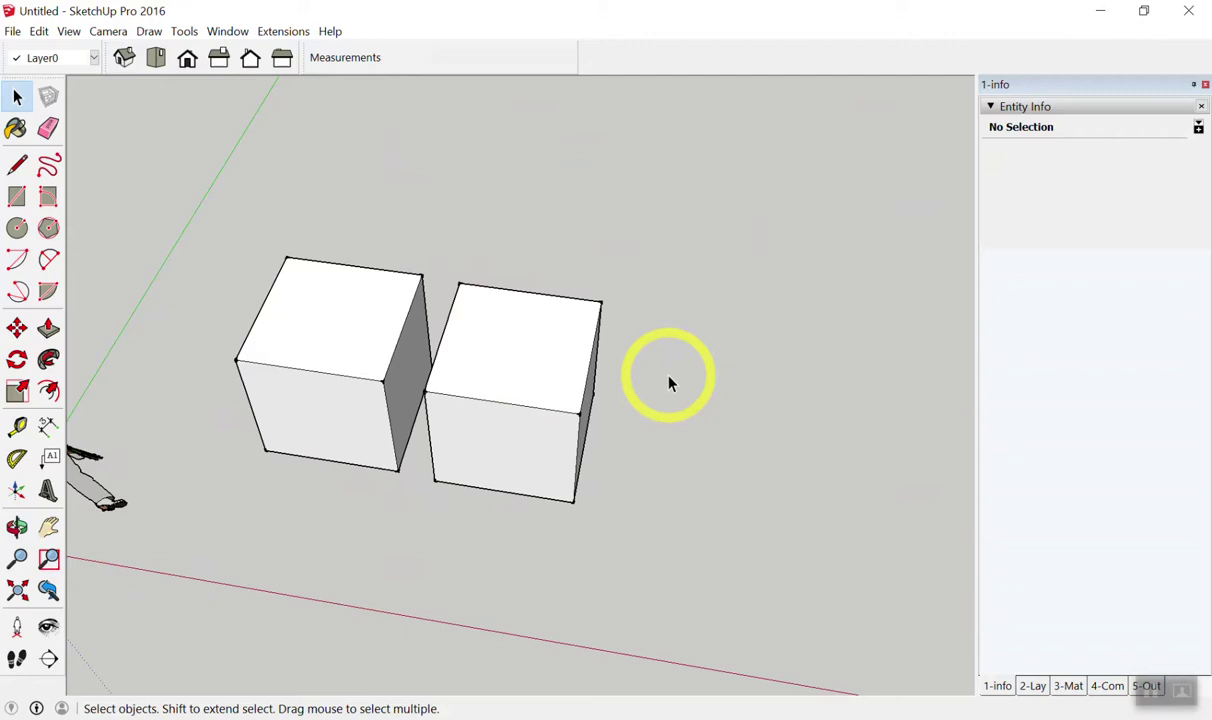
scroll(900, 590, down, 3)
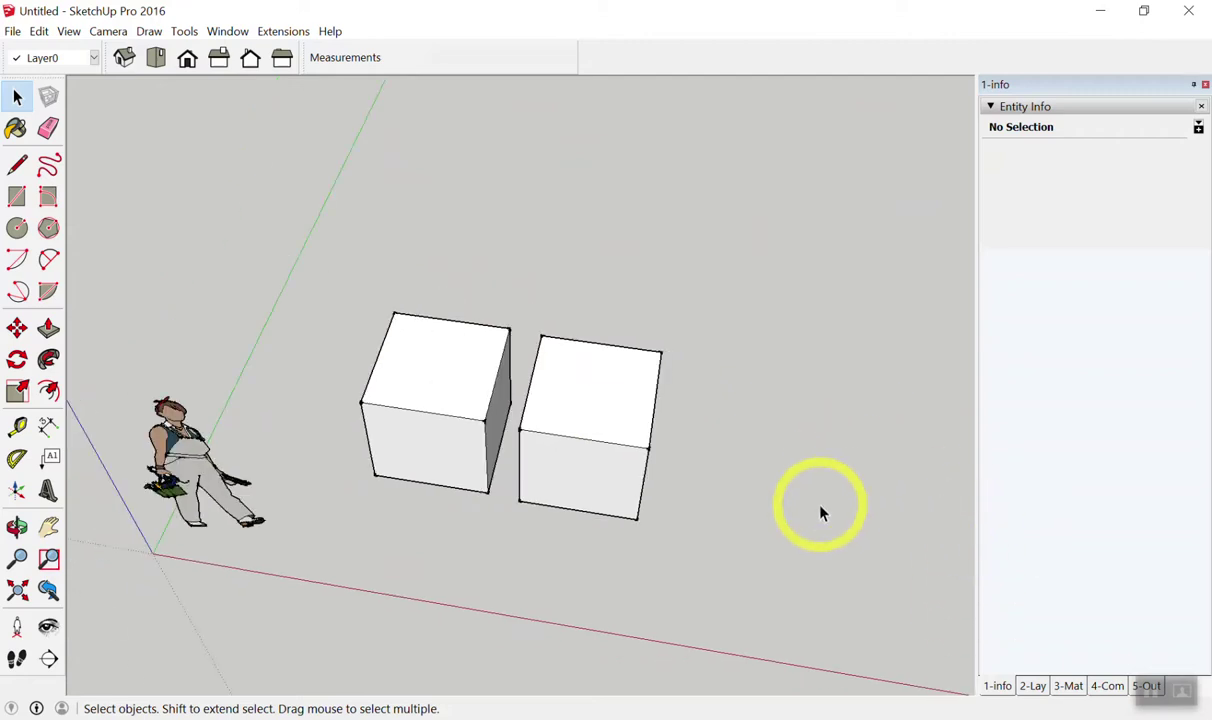
key(F2)
scroll(740, 290, up, 2)
drag(330, 217, 902, 592)
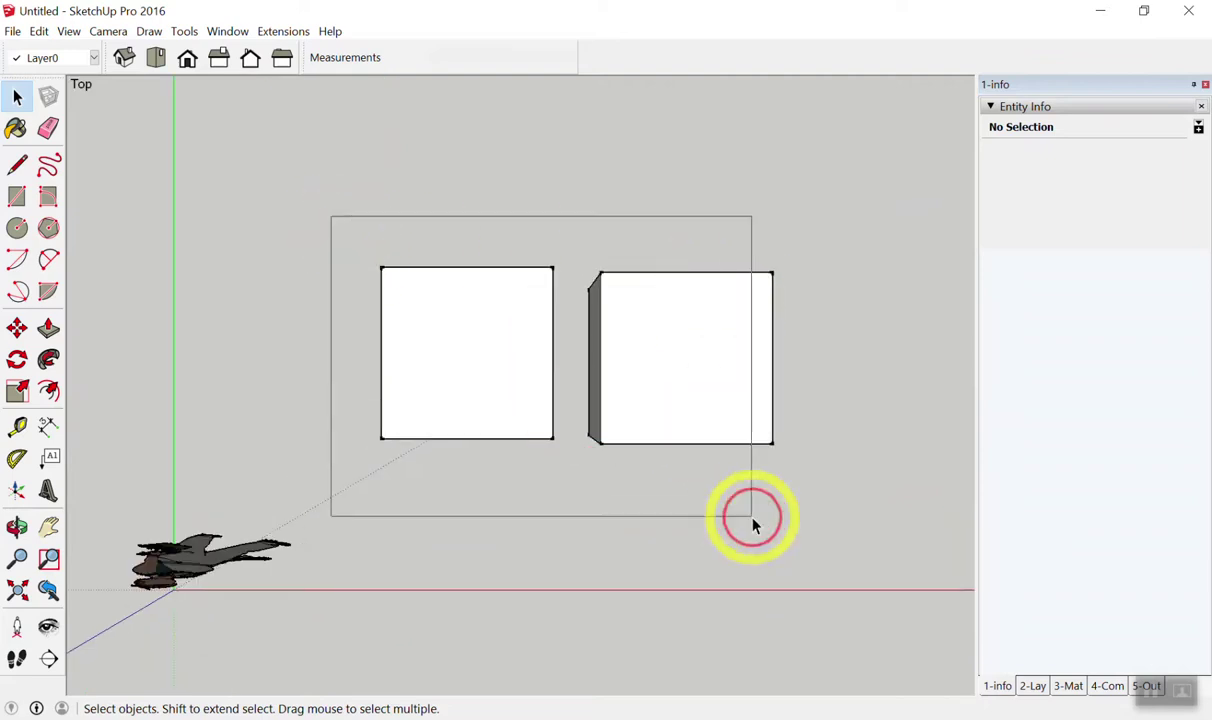
key(Delete)
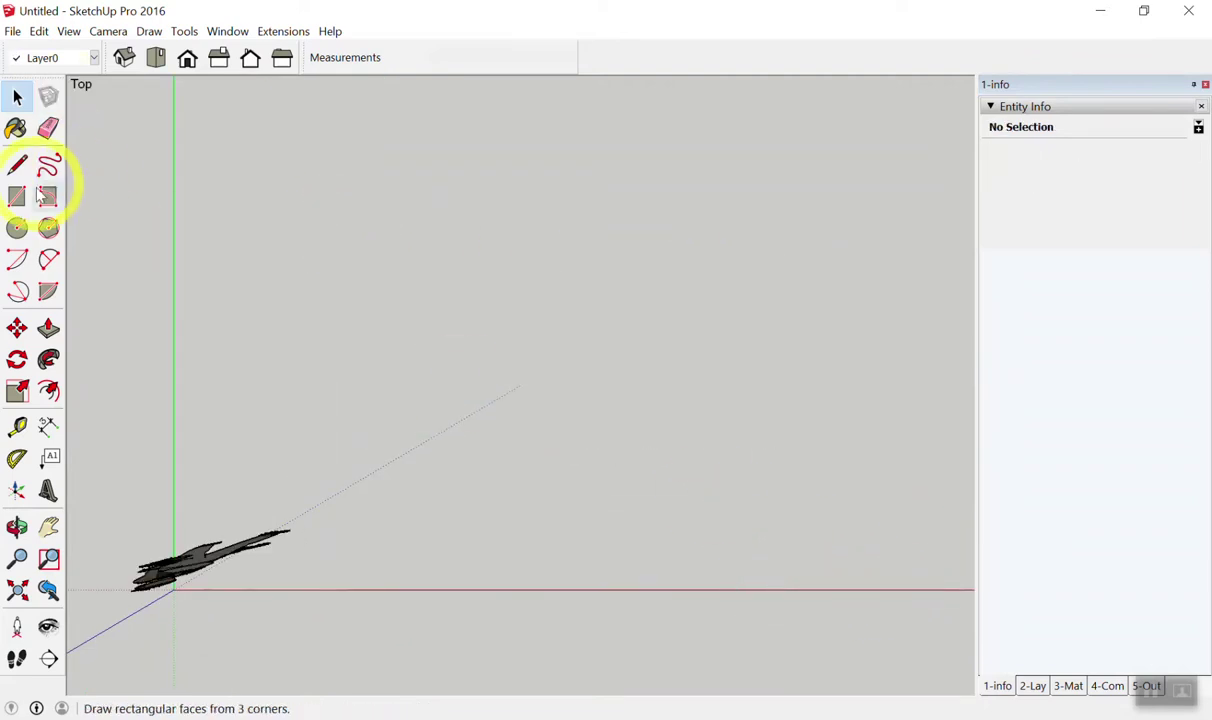
Draw a 1 m × 1 m rectangle on the ground.
click(20, 198)
click(399, 410)
click(534, 286)
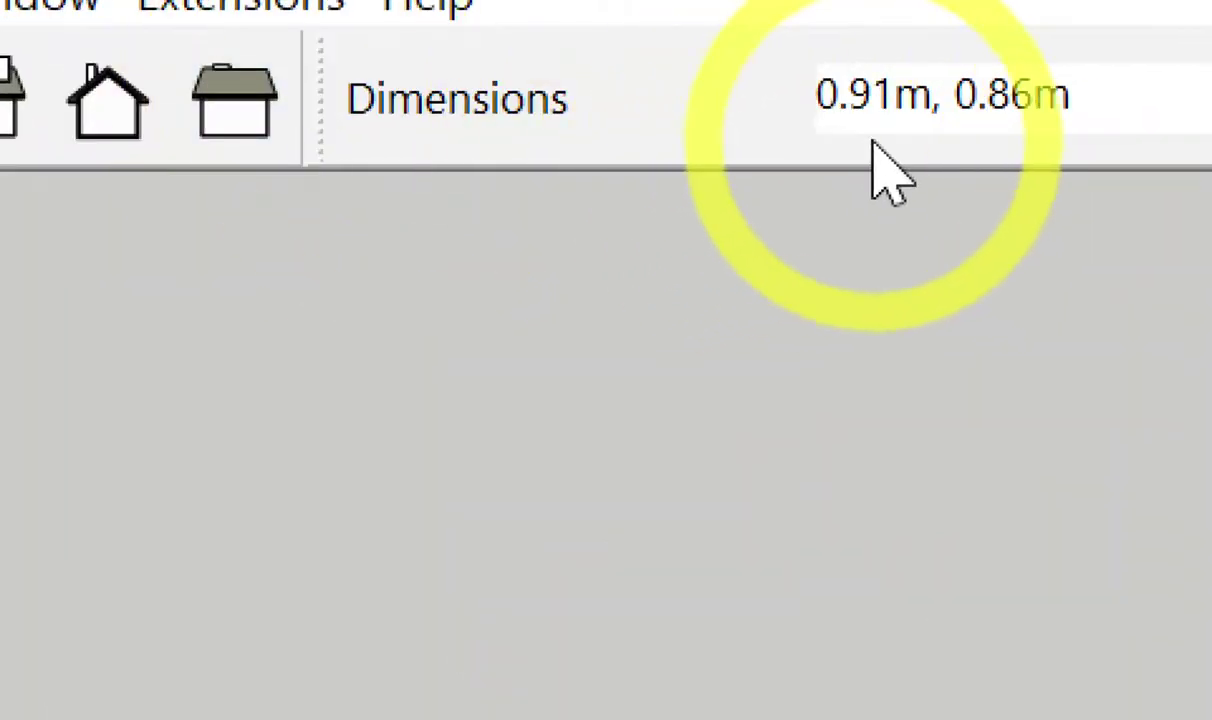
text(1,1)
key(Return)
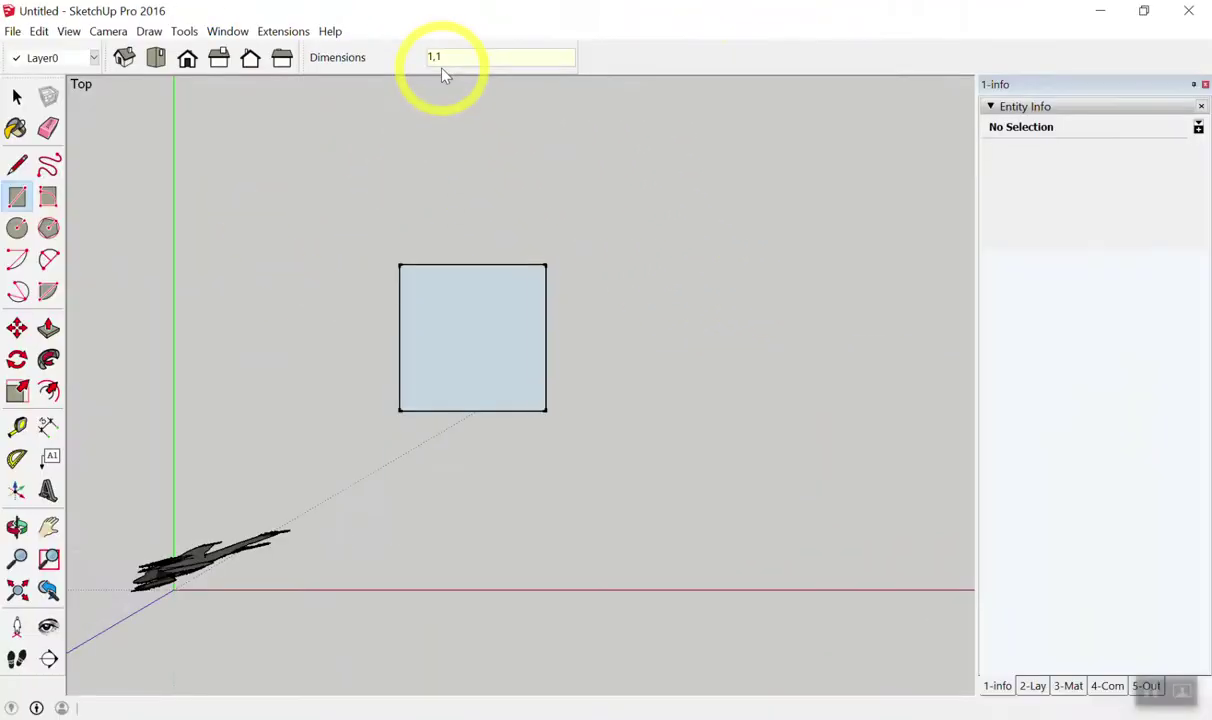
key(space)
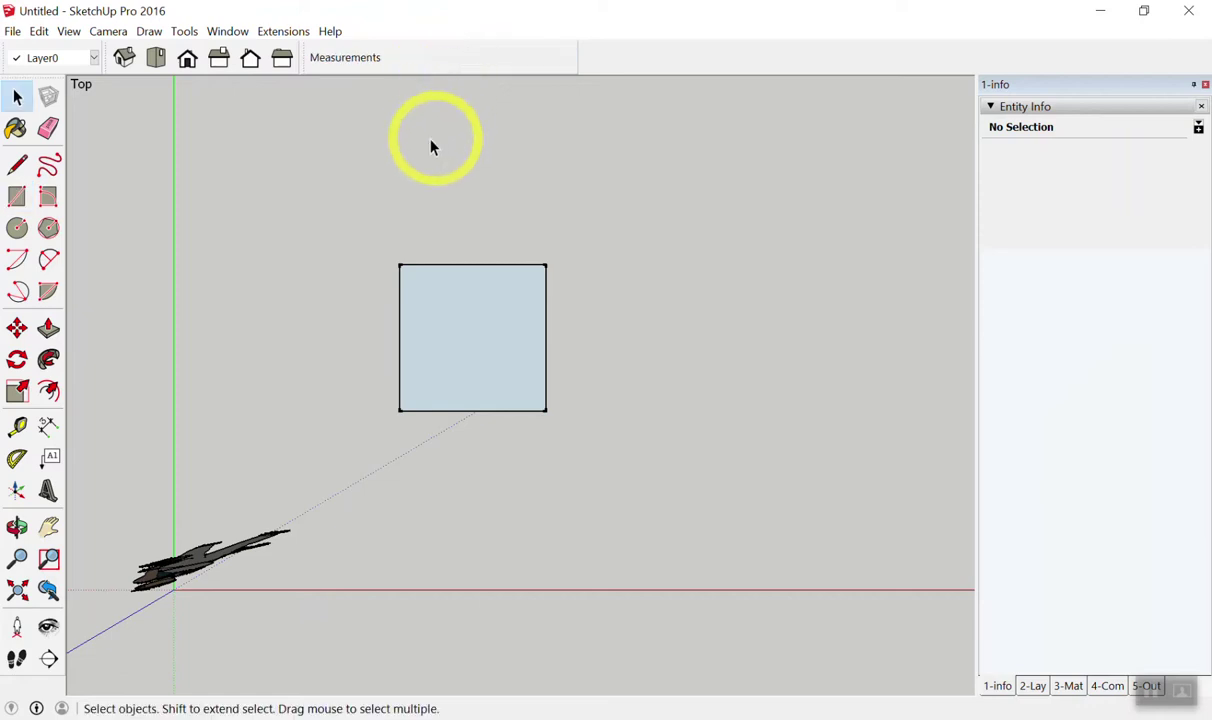
Copy the square and paste the duplicate to its right.
drag(319, 210, 601, 449)
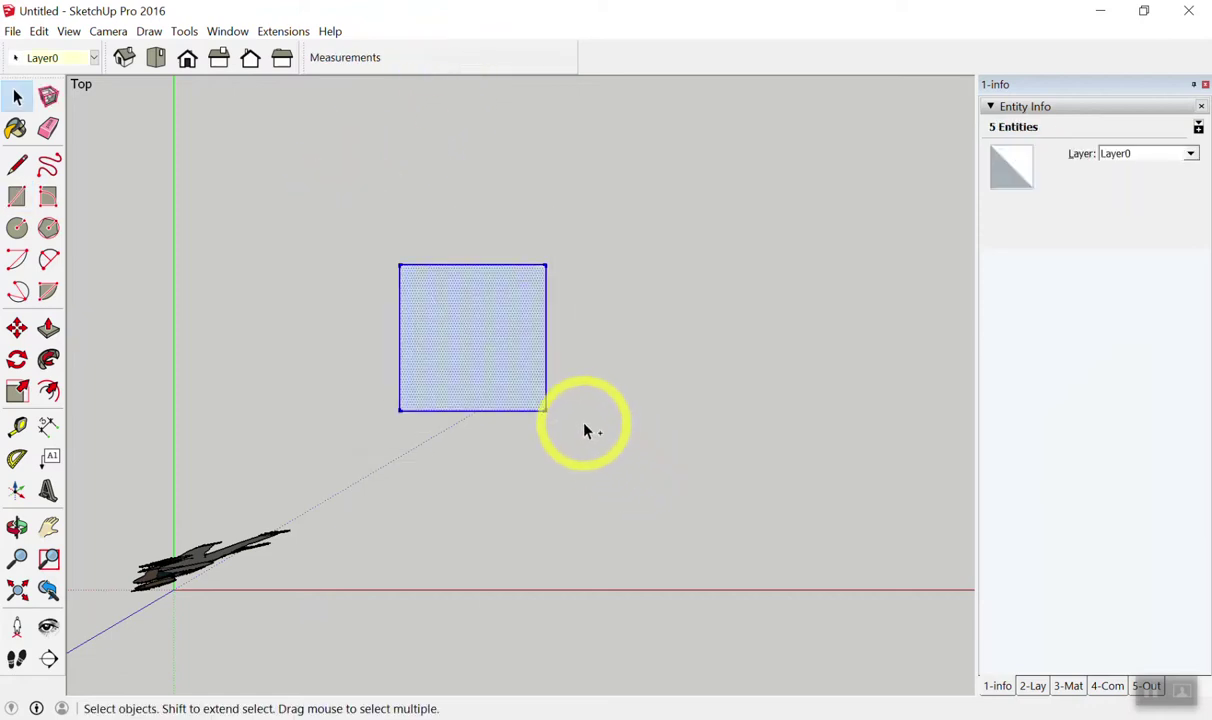
key(ctrl+c)
key(ctrl+v)
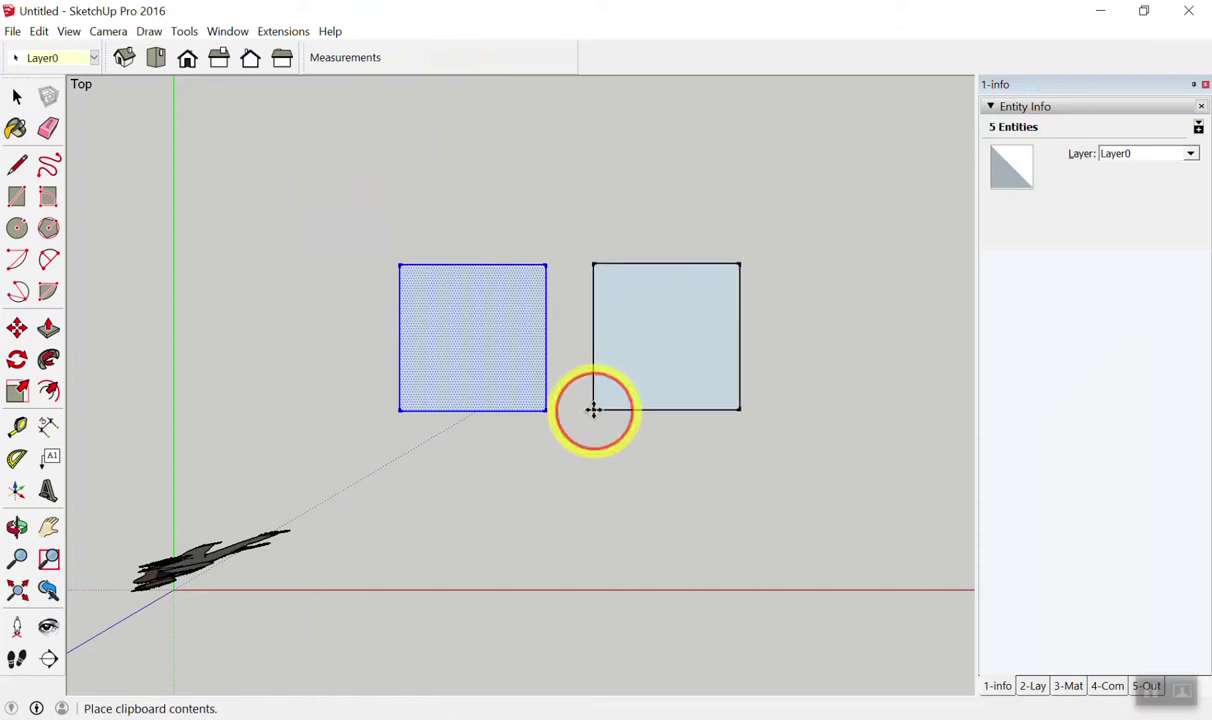
click(593, 410)
mouse_move(760, 465)
middle_down()
mouse_move(154, 46)
mouse_move(568, 324)
middle_up()
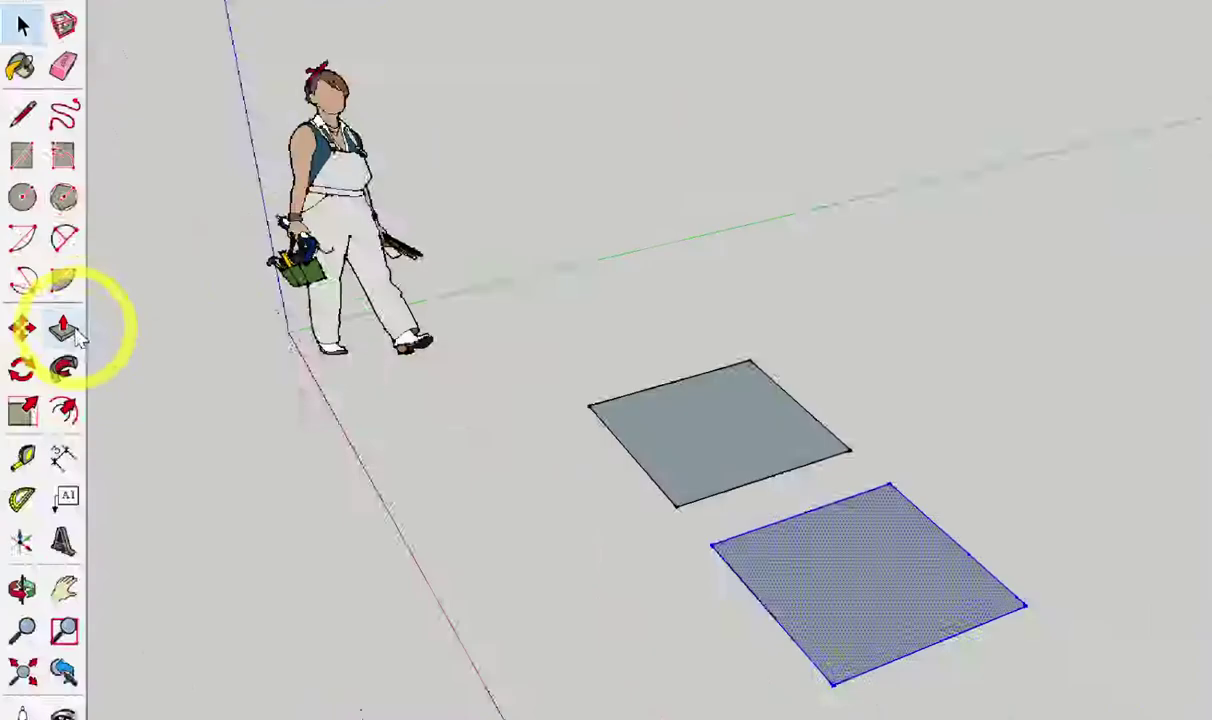
click(48, 327)
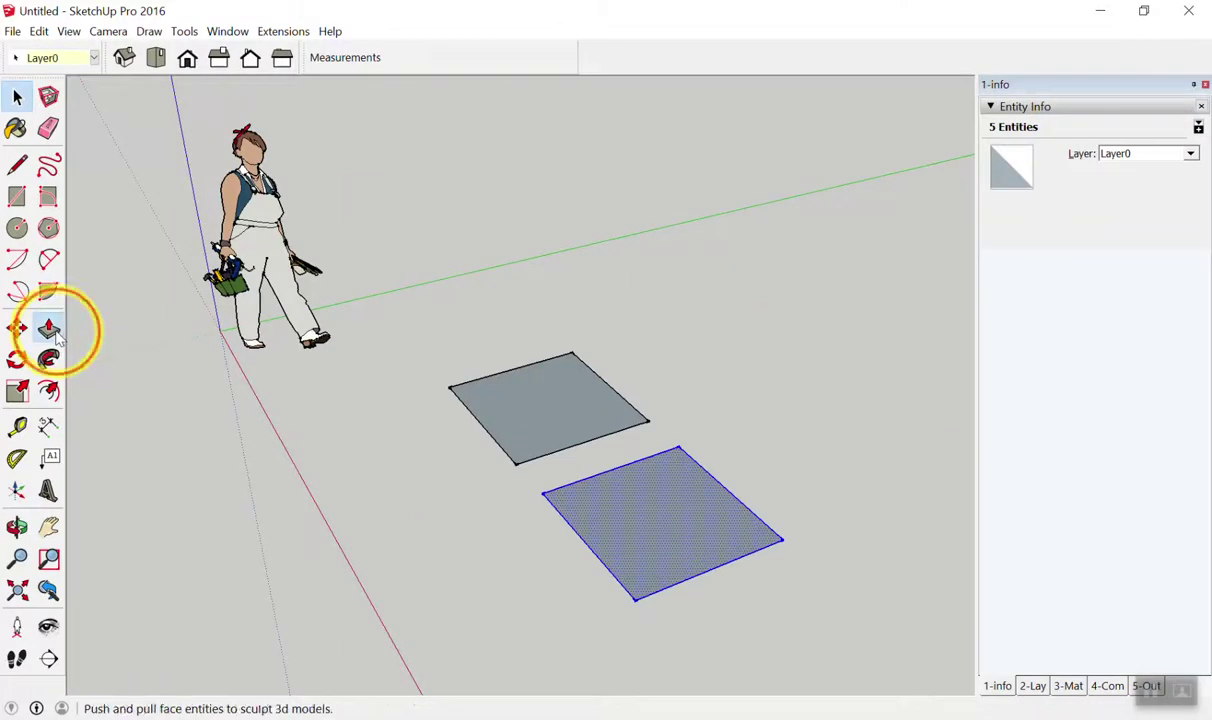
Extrude the first square into a 1 m cube.
mouse_move(573, 420)
mouse_down()
mouse_move(590, 345)
mouse_move(581, 272)
mouse_up()
key(ctrl+z)
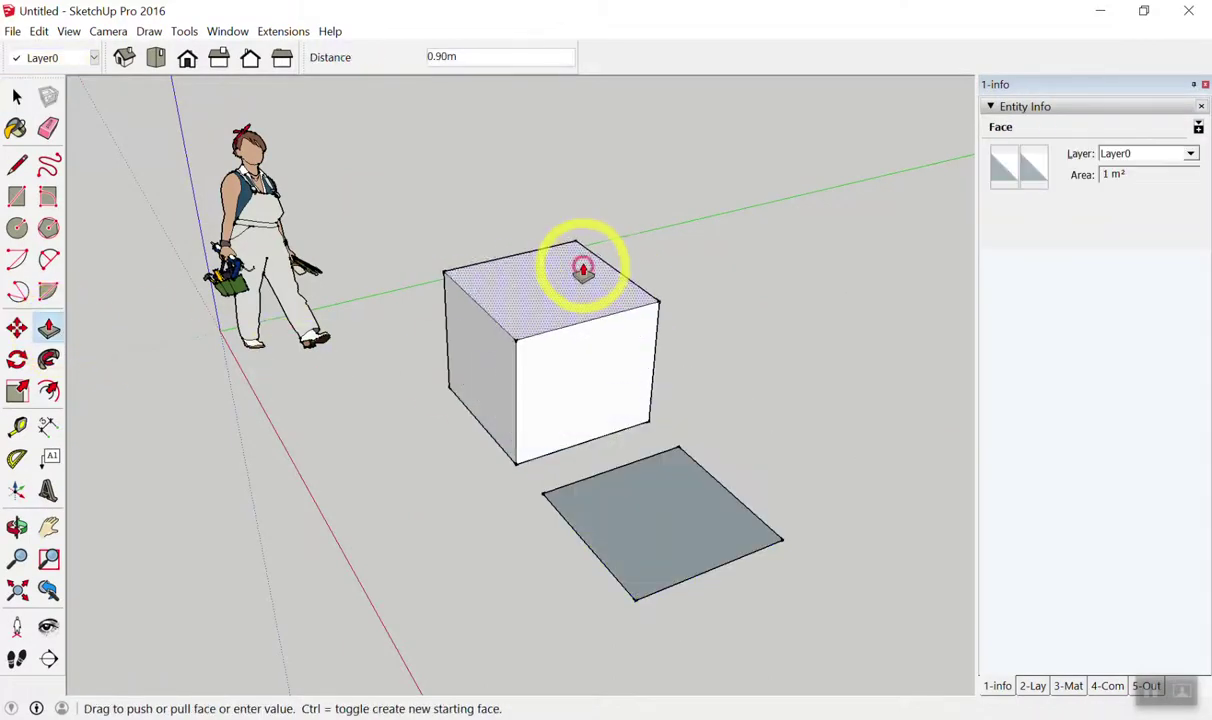
text(1.)
key(Return)
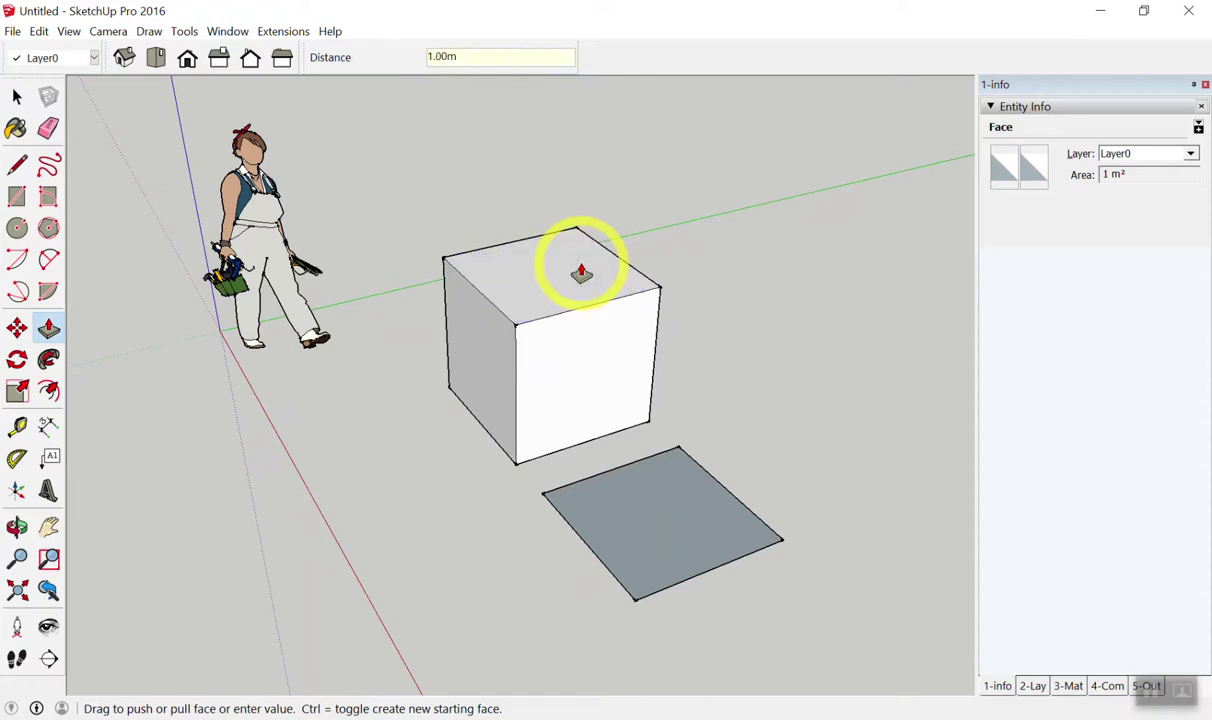
key(space)
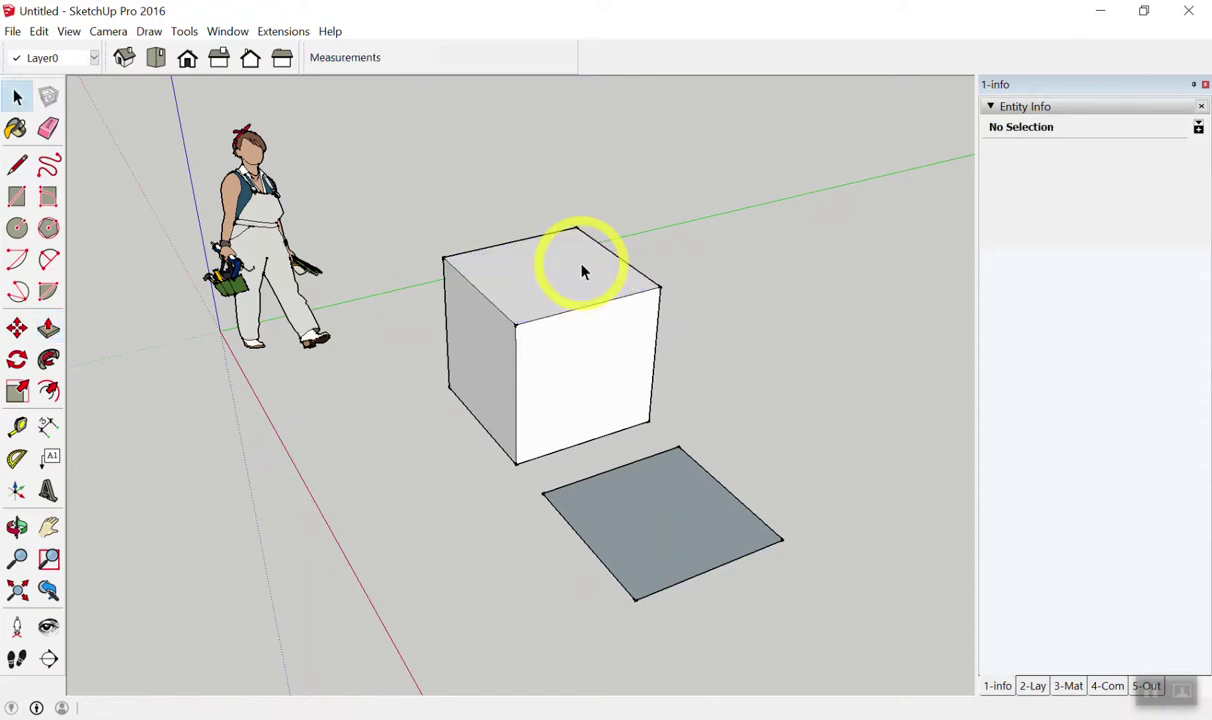
Raise the second square to the first cube's 1.00 m height.
middle_drag(582, 275, 412, 326)
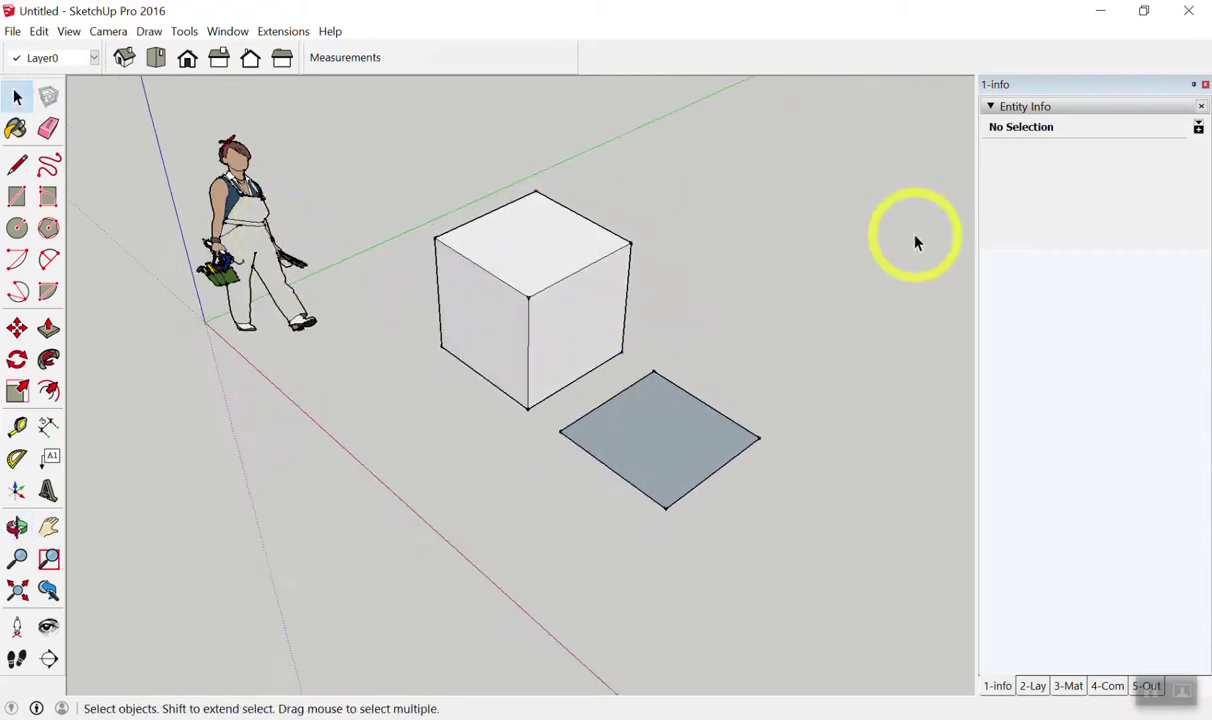
scroll(880, 225, up, 2)
click(49, 325)
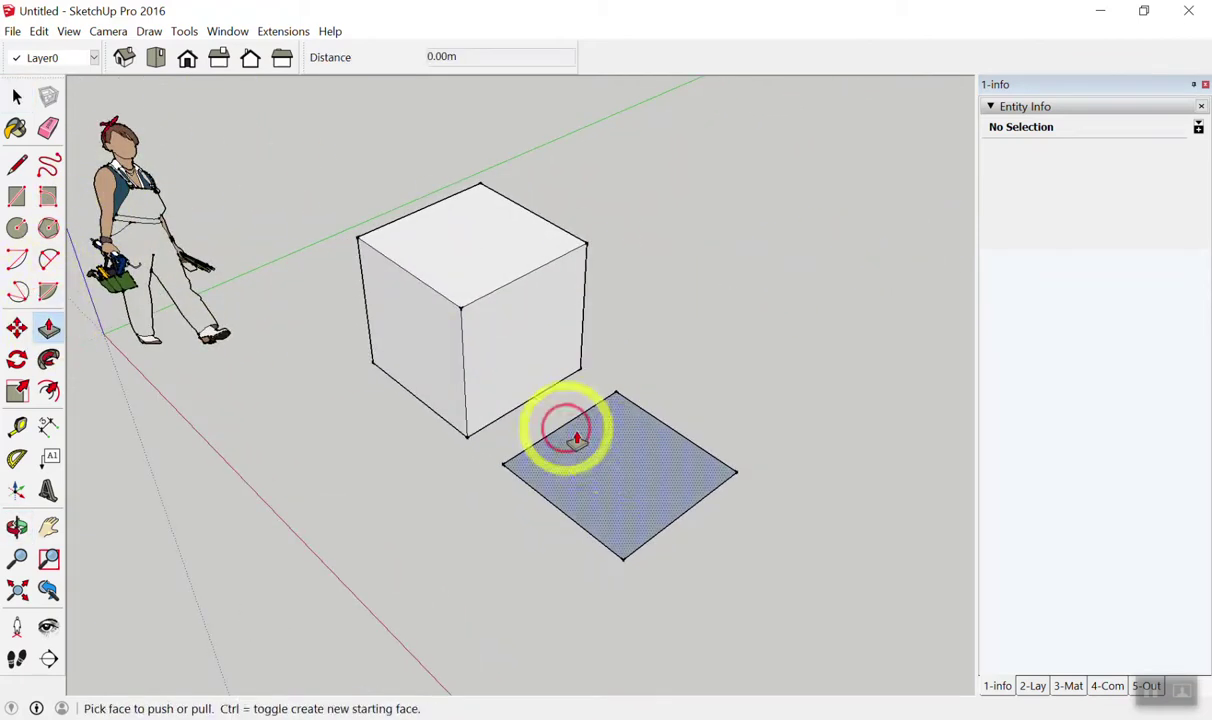
click(605, 450)
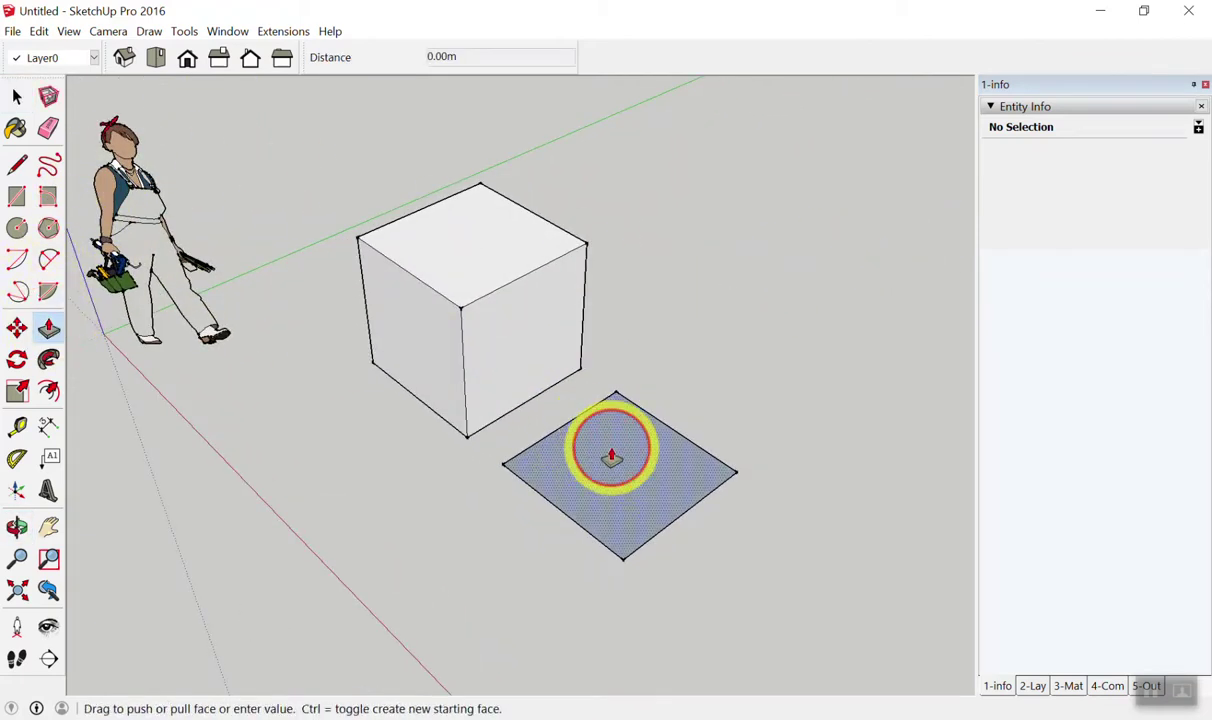
click(455, 250)
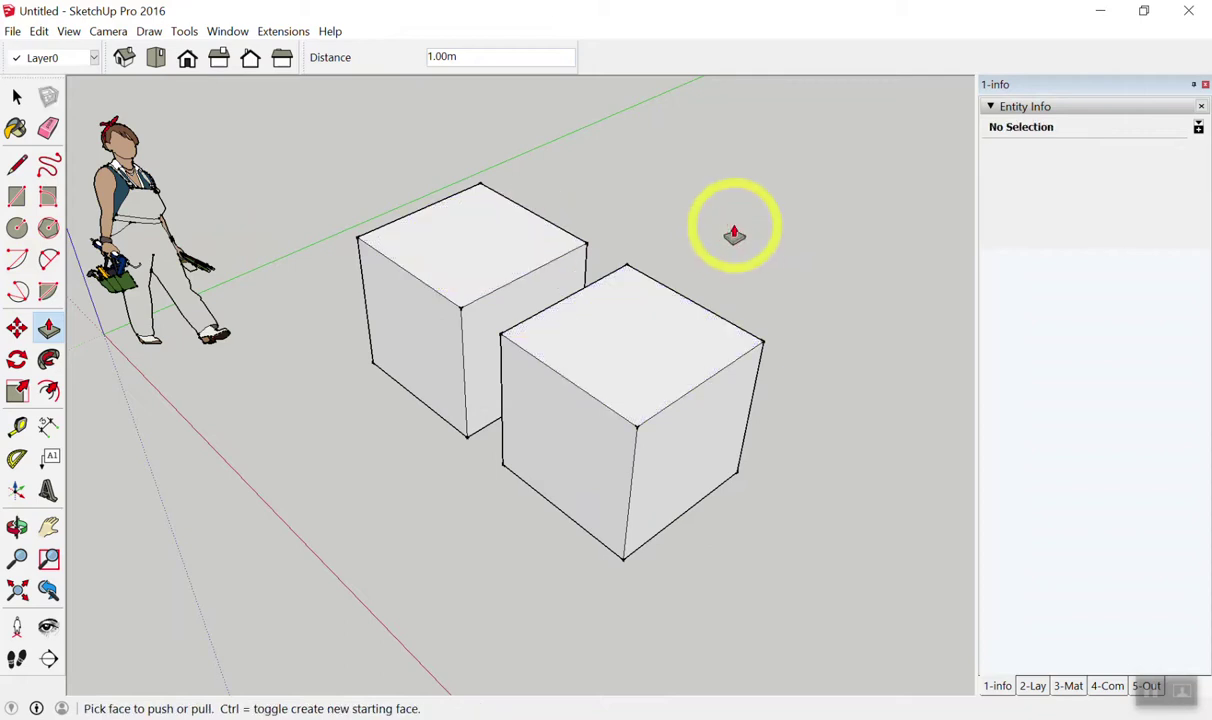
key(space)
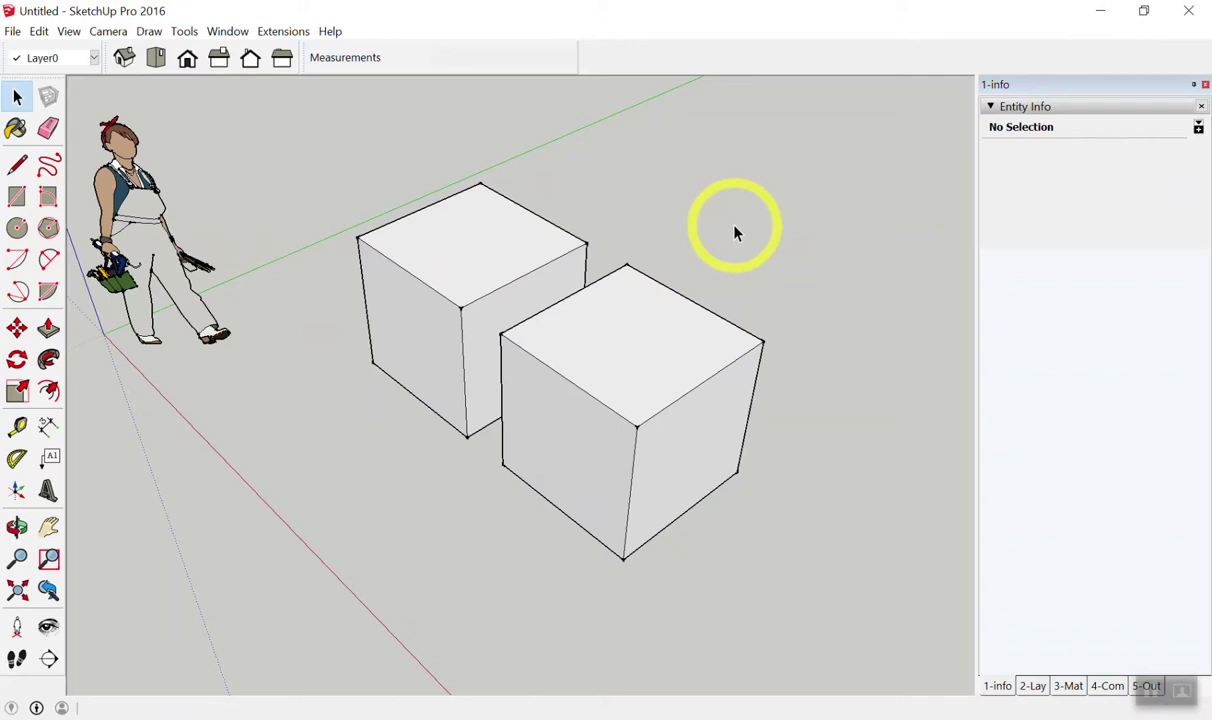
In Top view, draw a 0.2 m × 0.2 m rectangle near the cubes.
scroll(734, 232, down, 3)
mouse_move(690, 270)
middle_down()
mouse_move(684, 384)
mouse_move(725, 352)
mouse_move(286, 190)
middle_up()
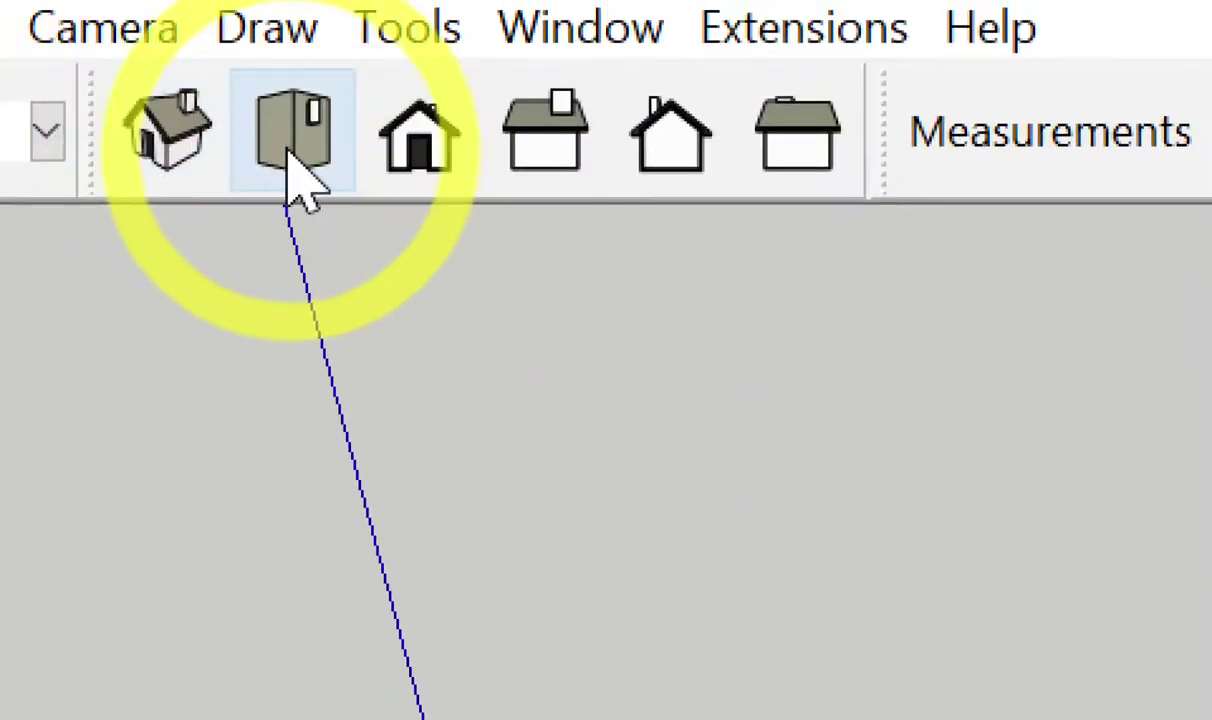
click(290, 150)
scroll(898, 360, up, 2)
scroll(893, 335, up, 3)
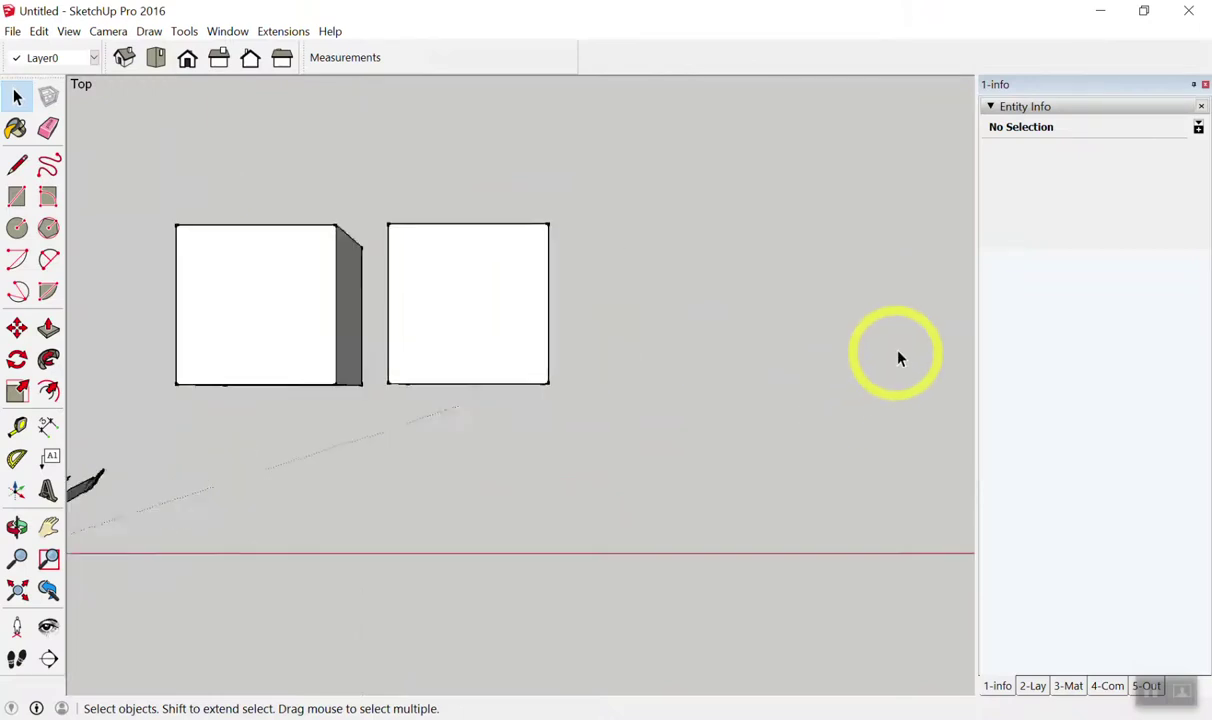
key(r)
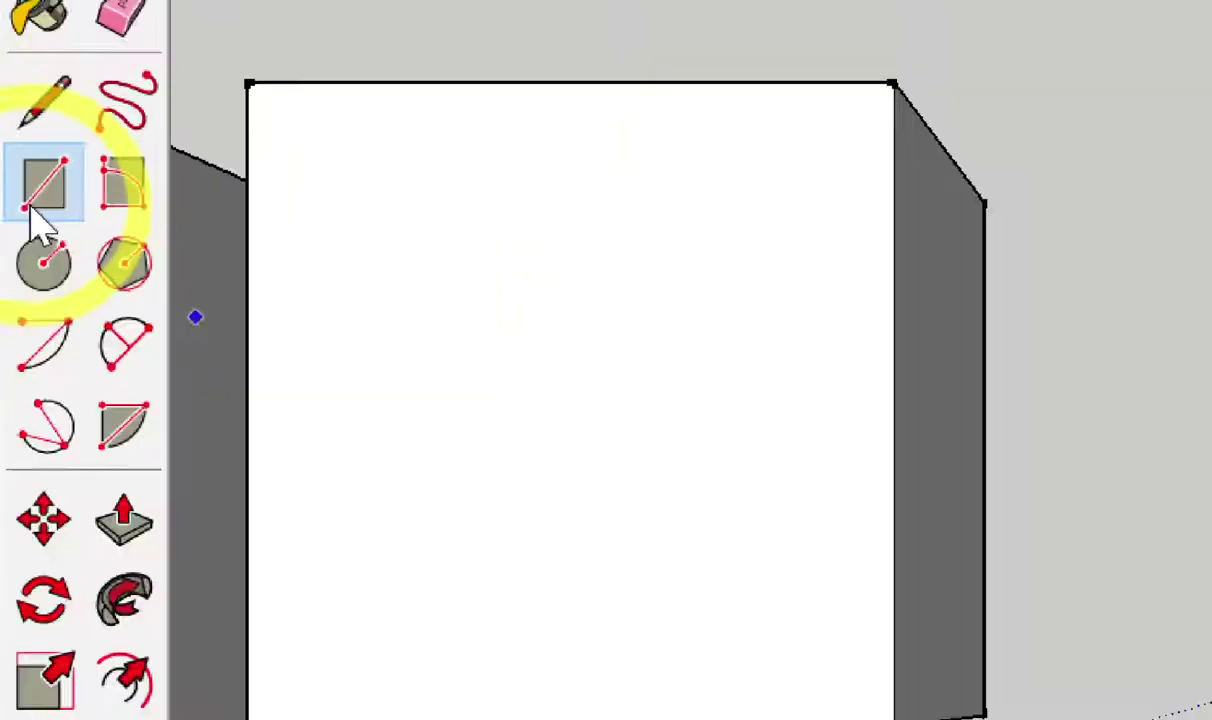
click(390, 325)
click(522, 411)
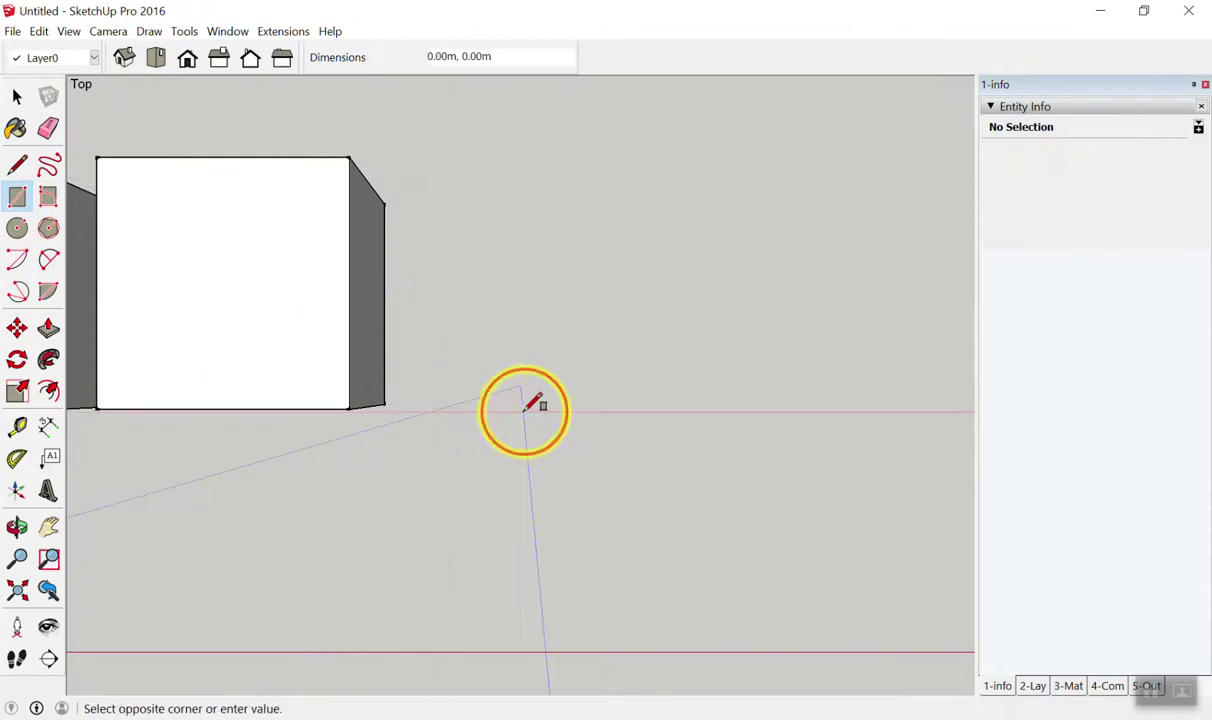
click(608, 310)
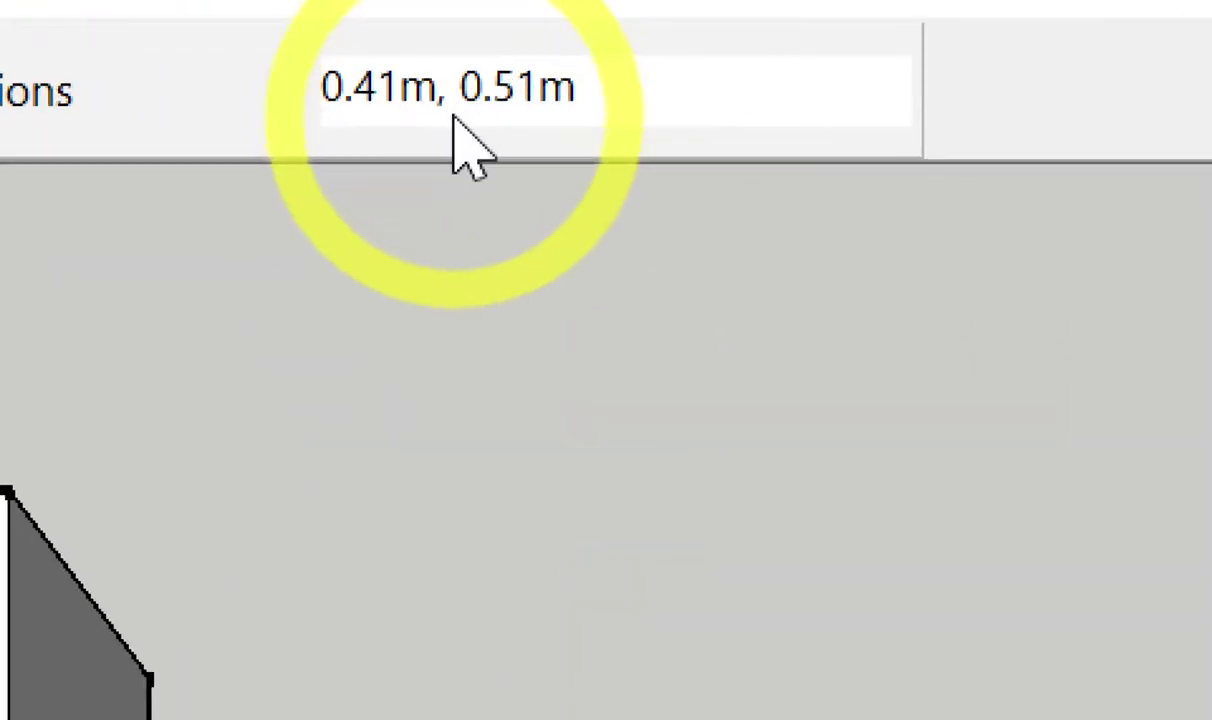
text(.2,.2)
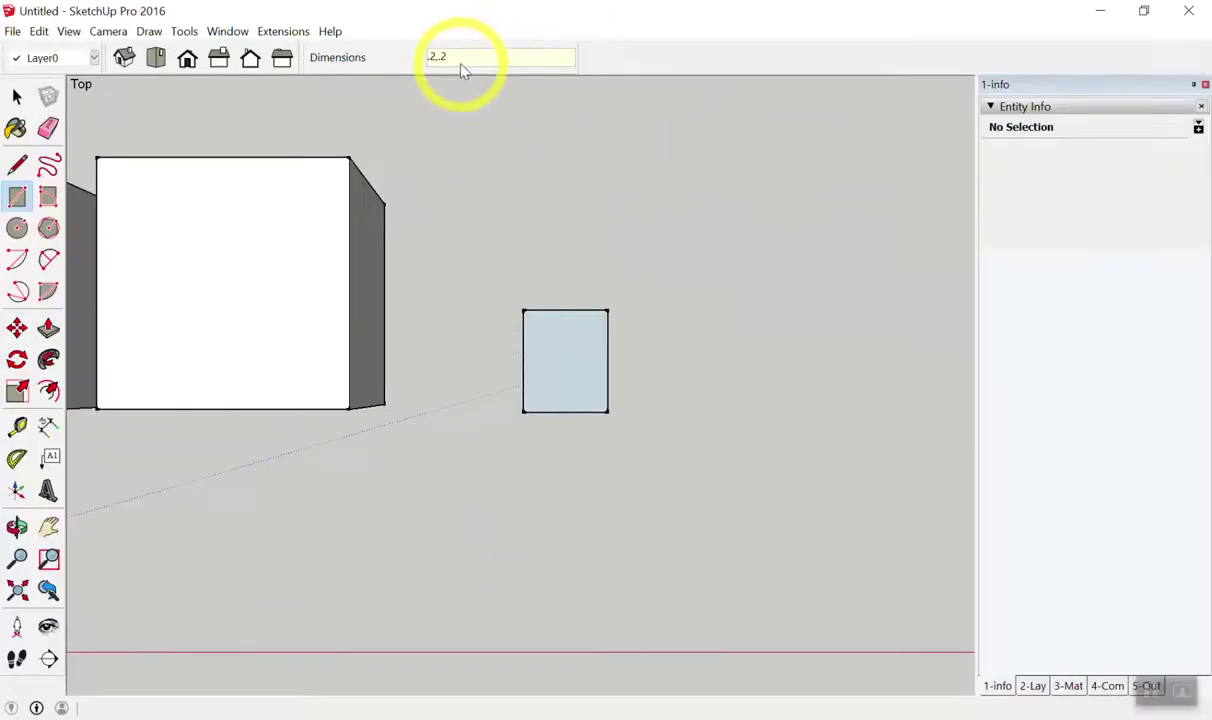
key(Return)
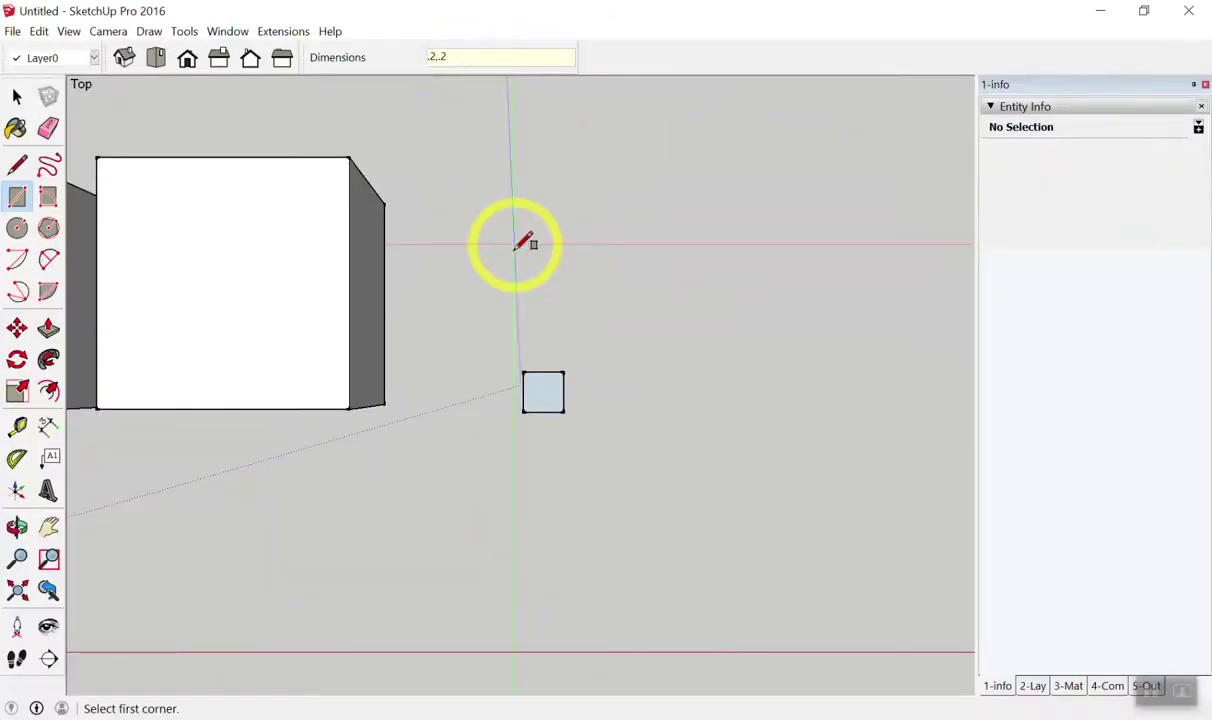
key(space)
Copy the small square, paste it alongside, and orbit back to perspective.
drag(493, 341, 668, 484)
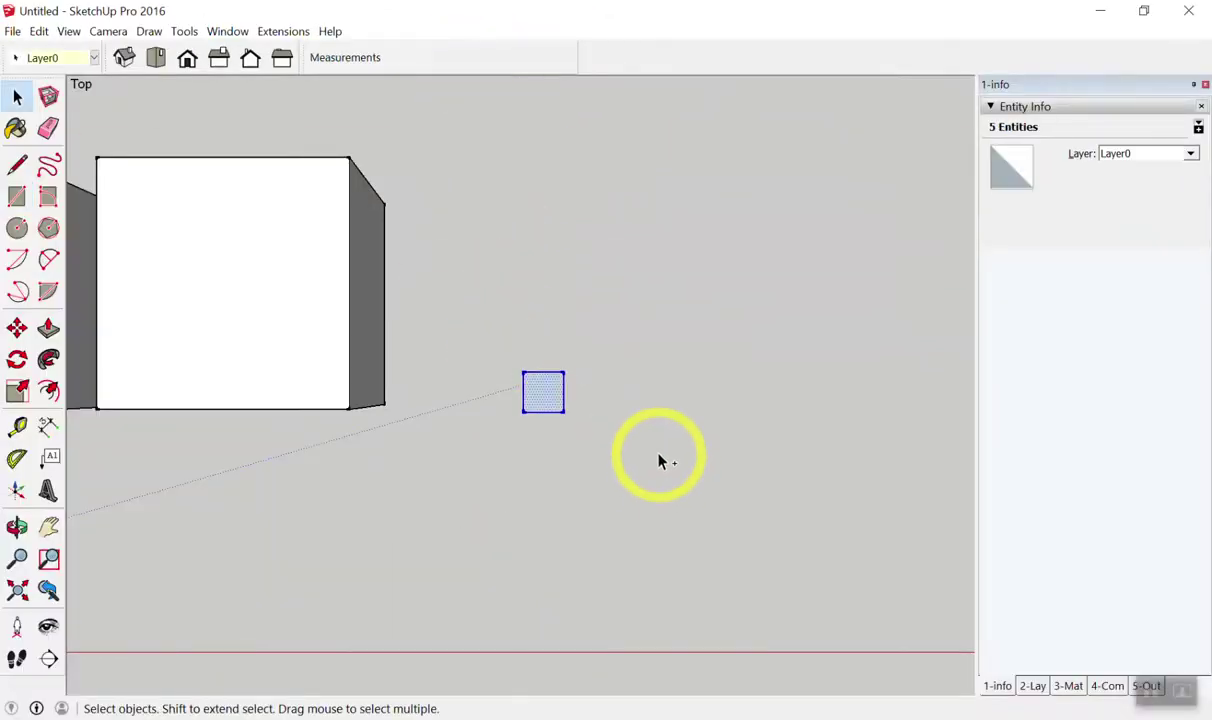
key(ctrl+c)
key(ctrl+v)
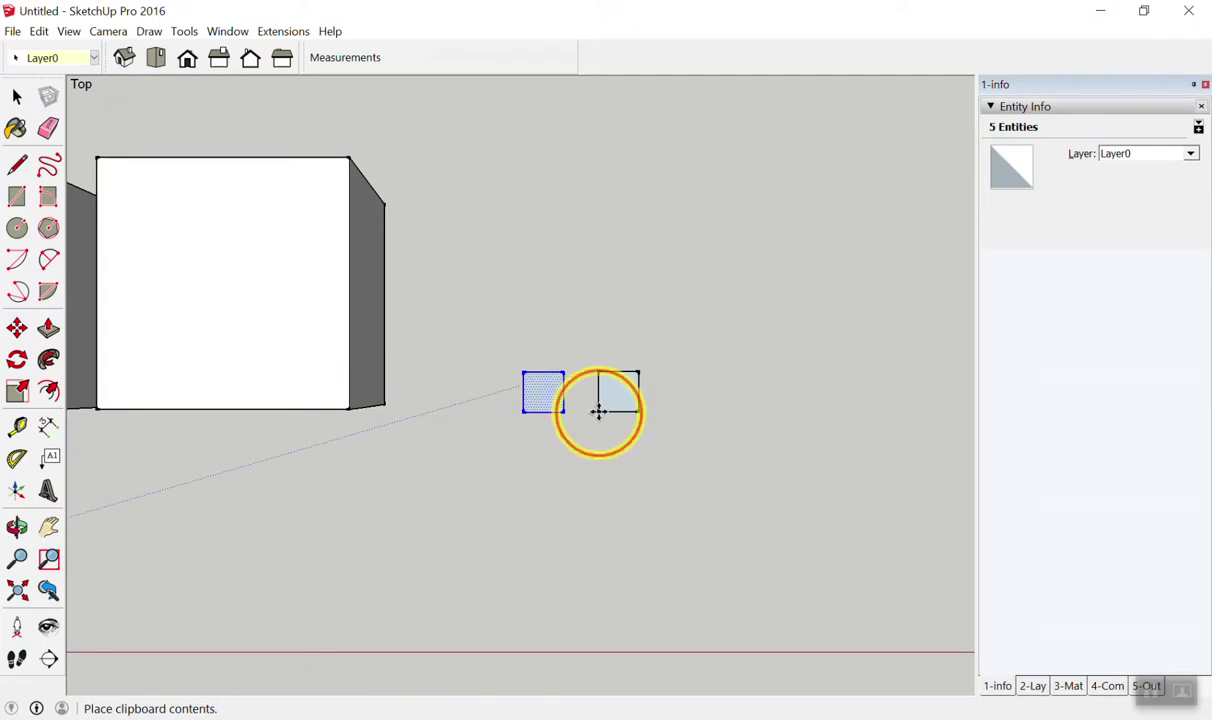
click(598, 411)
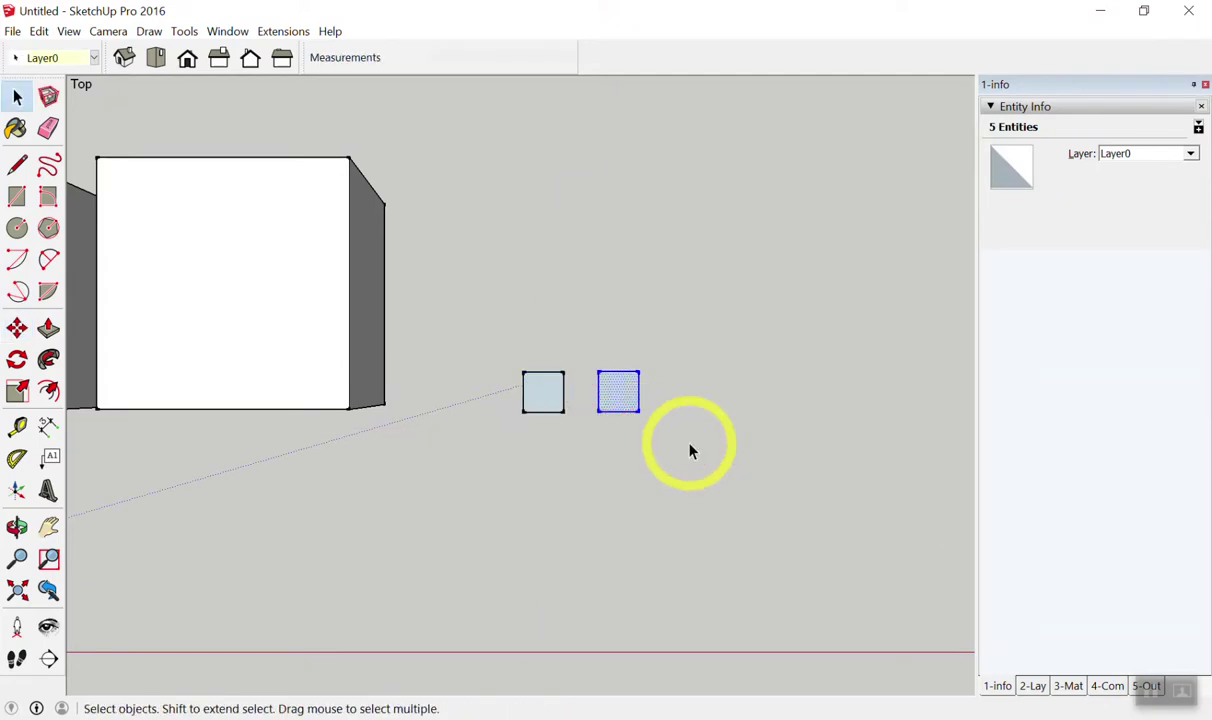
click(798, 427)
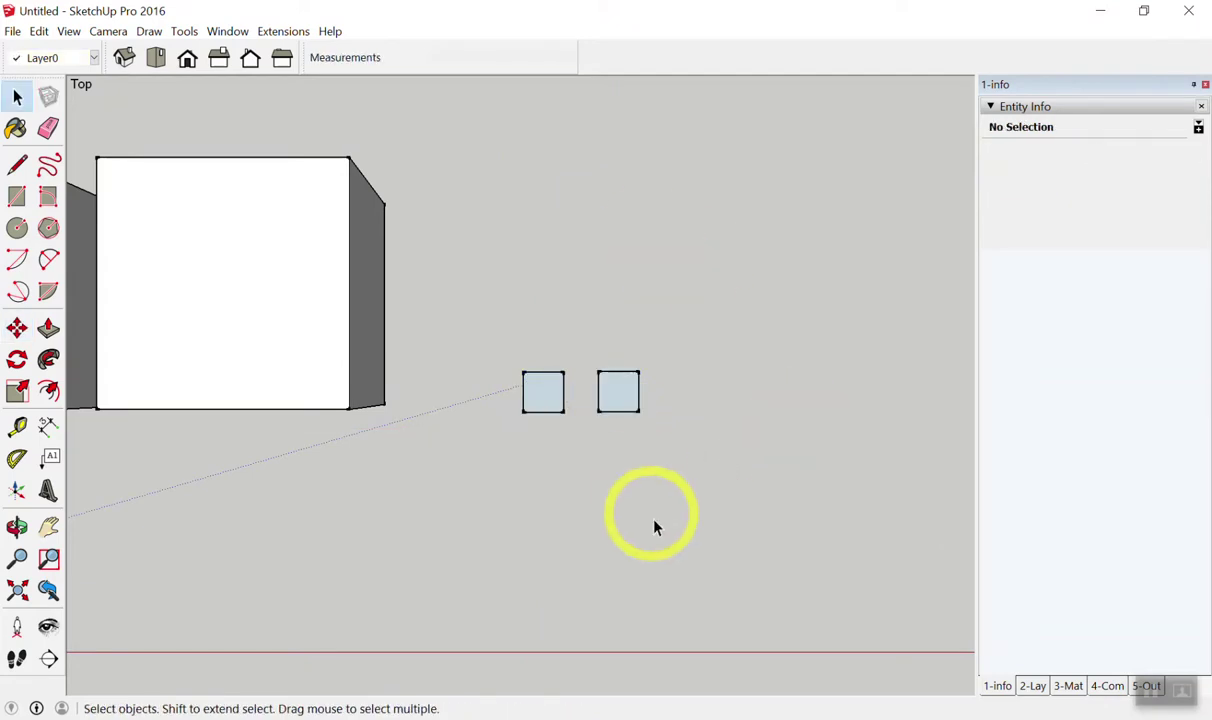
scroll(600, 570, down, 3)
scroll(600, 570, up, 3)
mouse_move(609, 568)
middle_down()
mouse_move(393, 278)
mouse_move(421, 248)
middle_up()
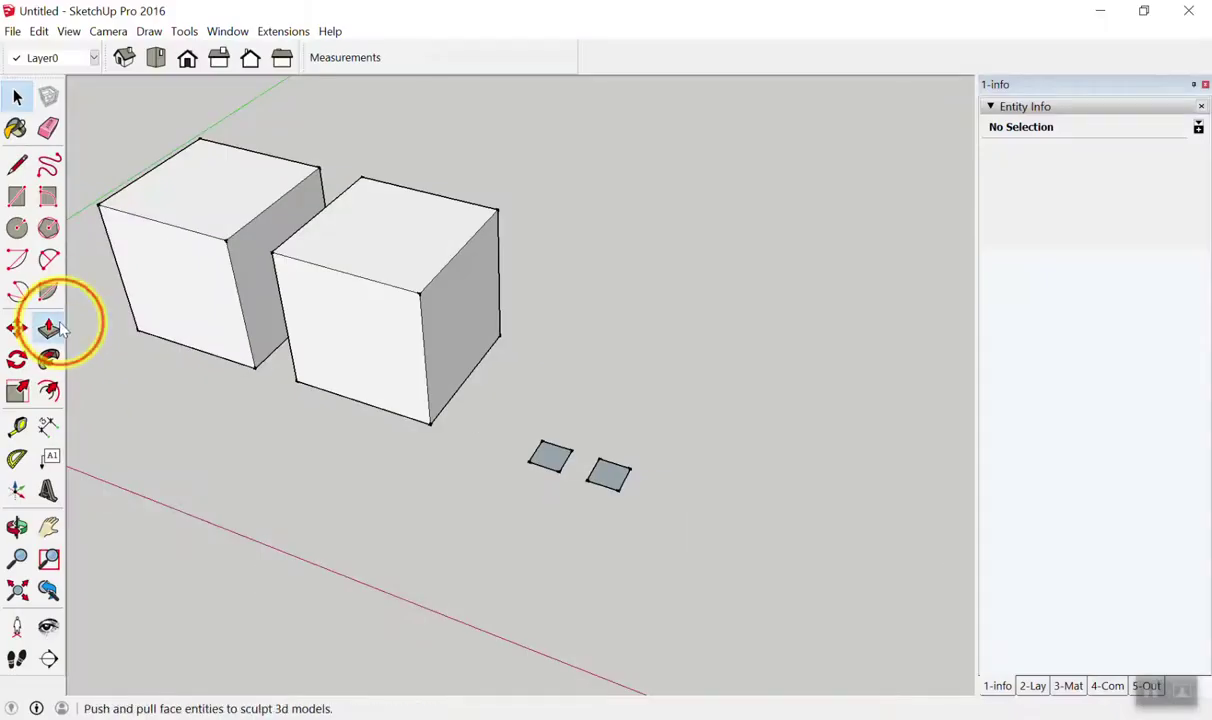
Extrude the left small square into a 4 m column.
click(53, 322)
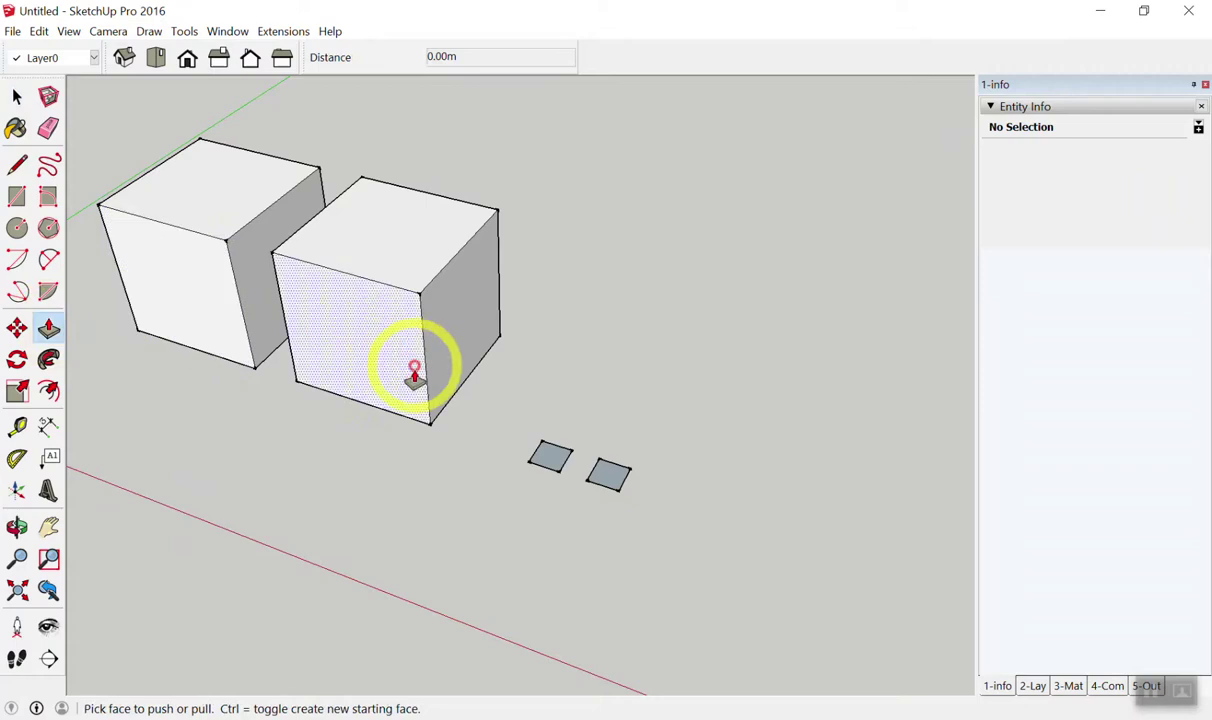
click(537, 448)
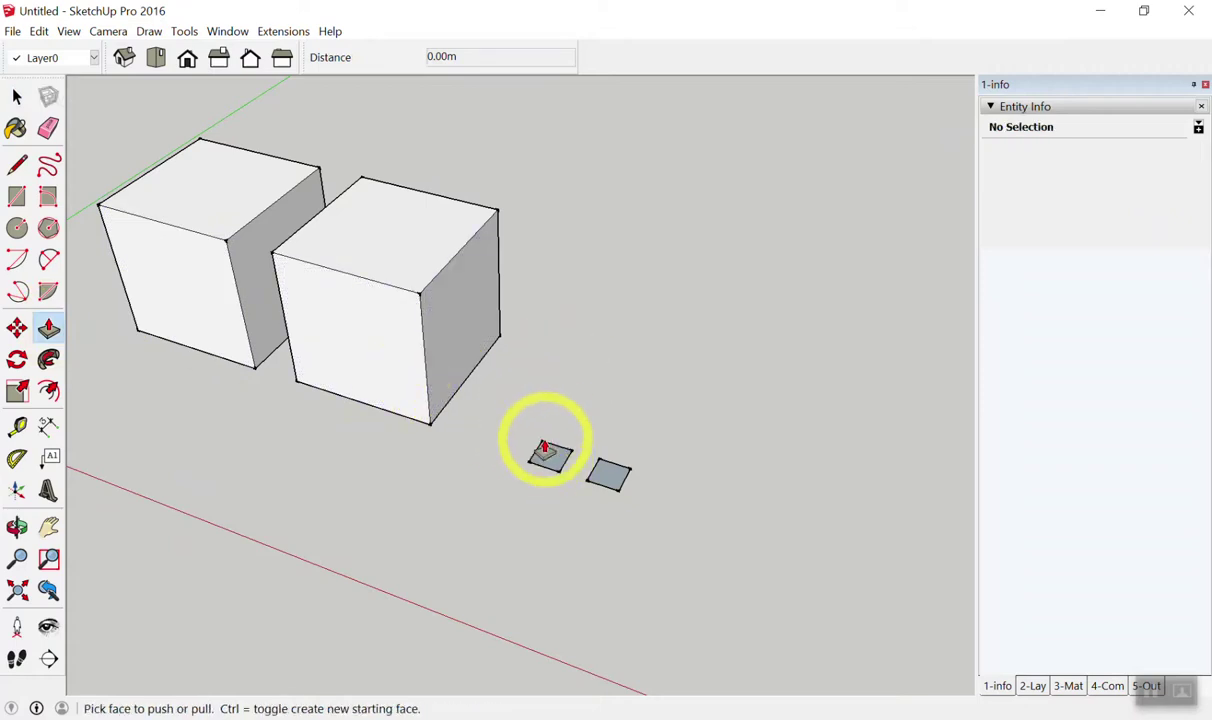
click(561, 460)
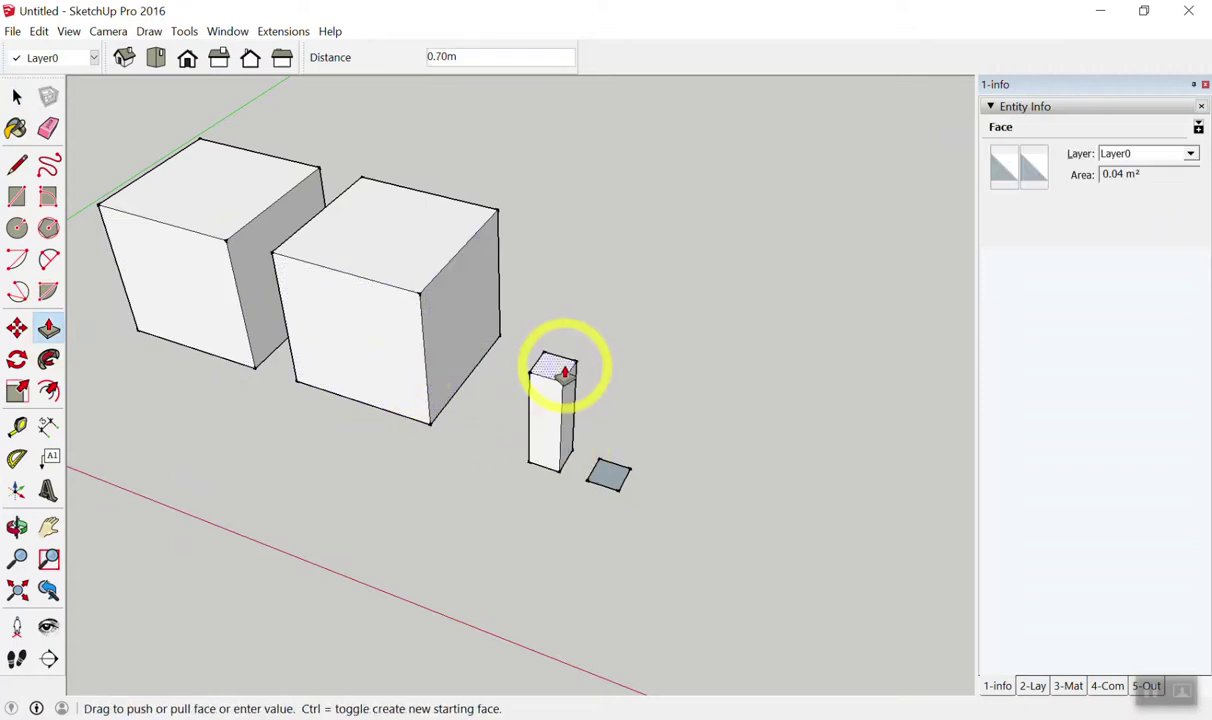
key(Return)
scroll(714, 568, down, 3)
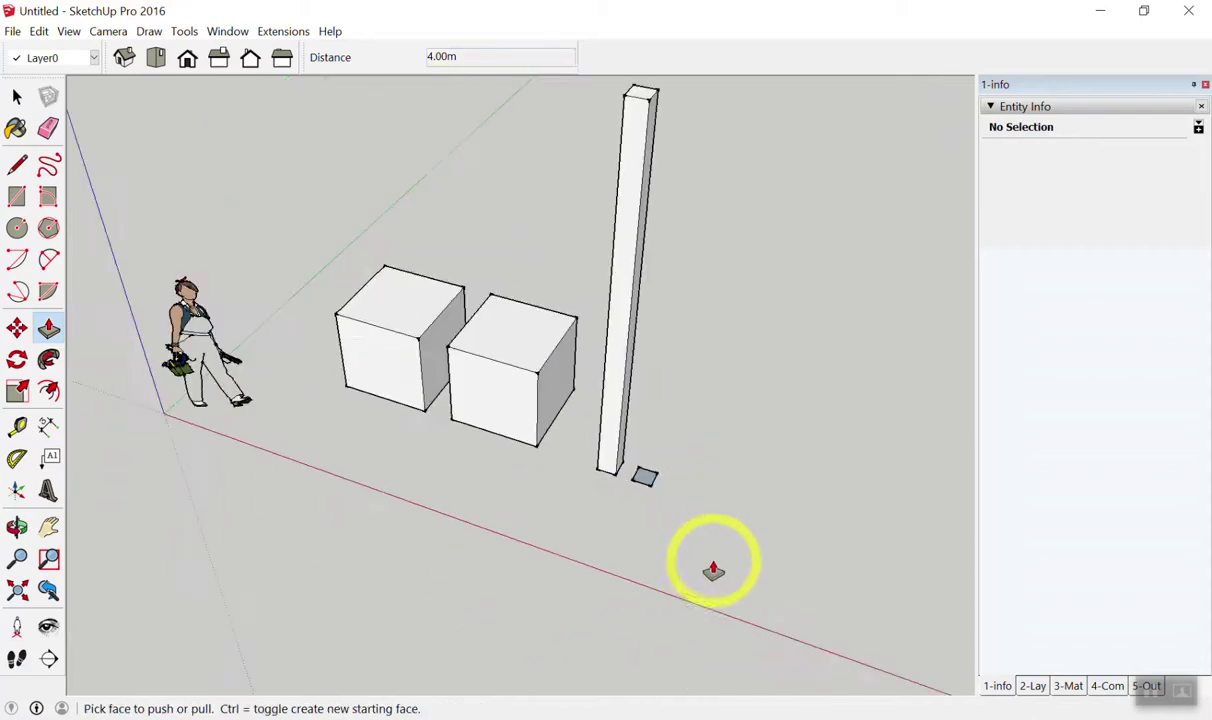
scroll(742, 520, down, 1)
scroll(742, 520, up, 1)
Pull the second small square up into a matching 4.00 m column.
click(618, 550)
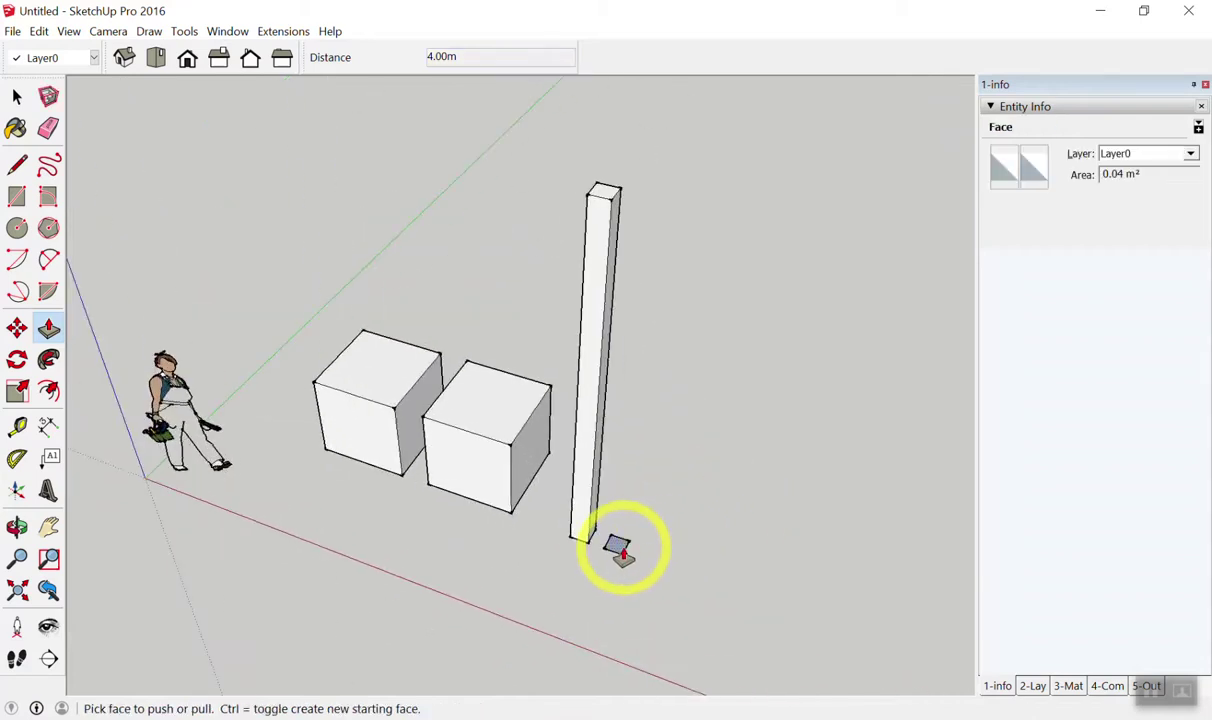
click(620, 550)
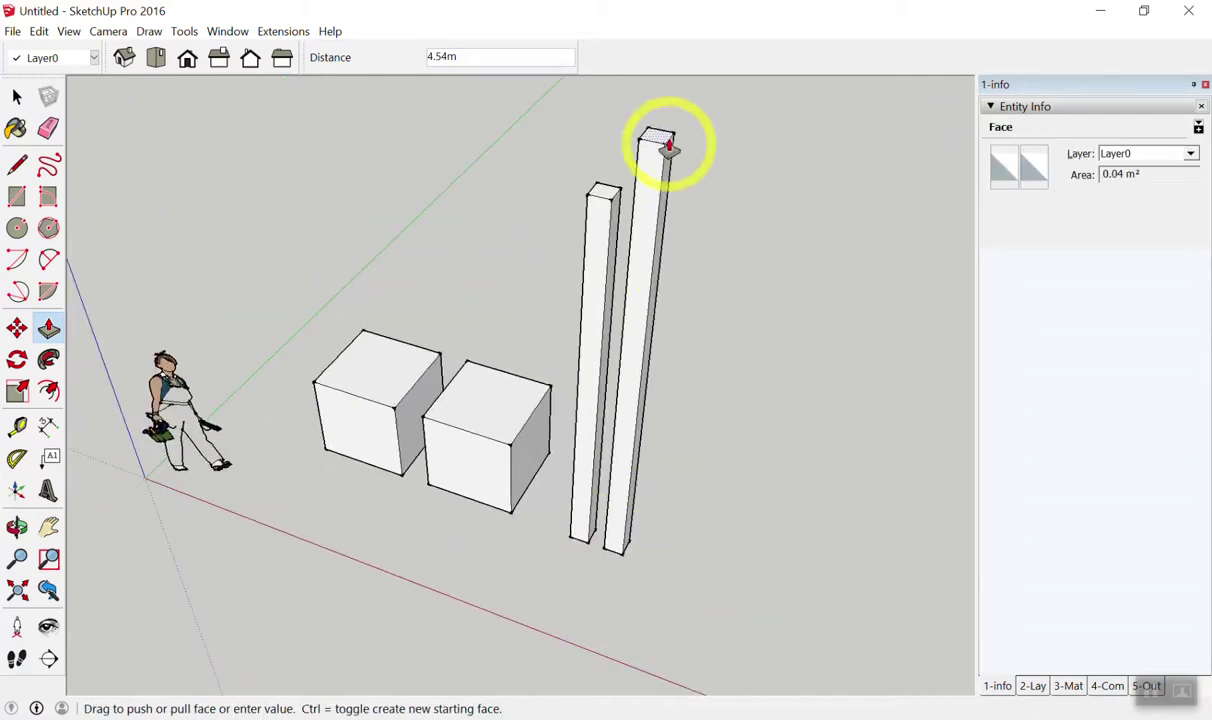
scroll(600, 185, up, 1)
click(604, 200)
scroll(100, 306, down, 2)
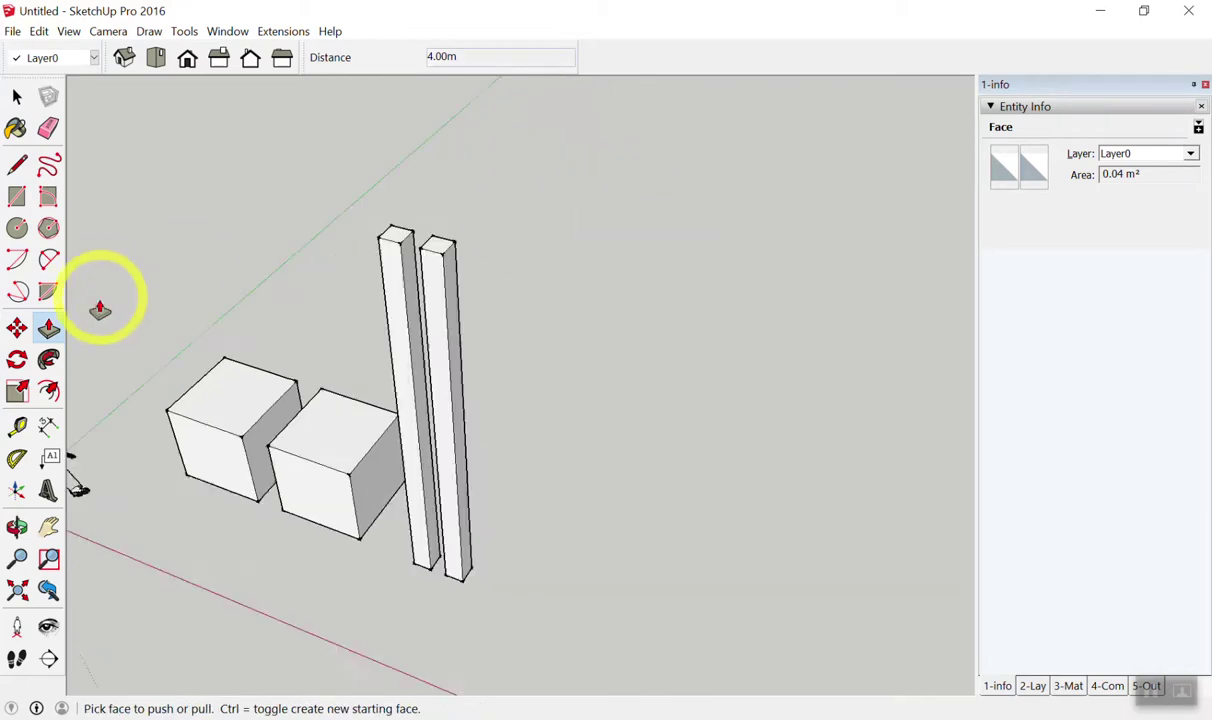
scroll(98, 315, down, 1)
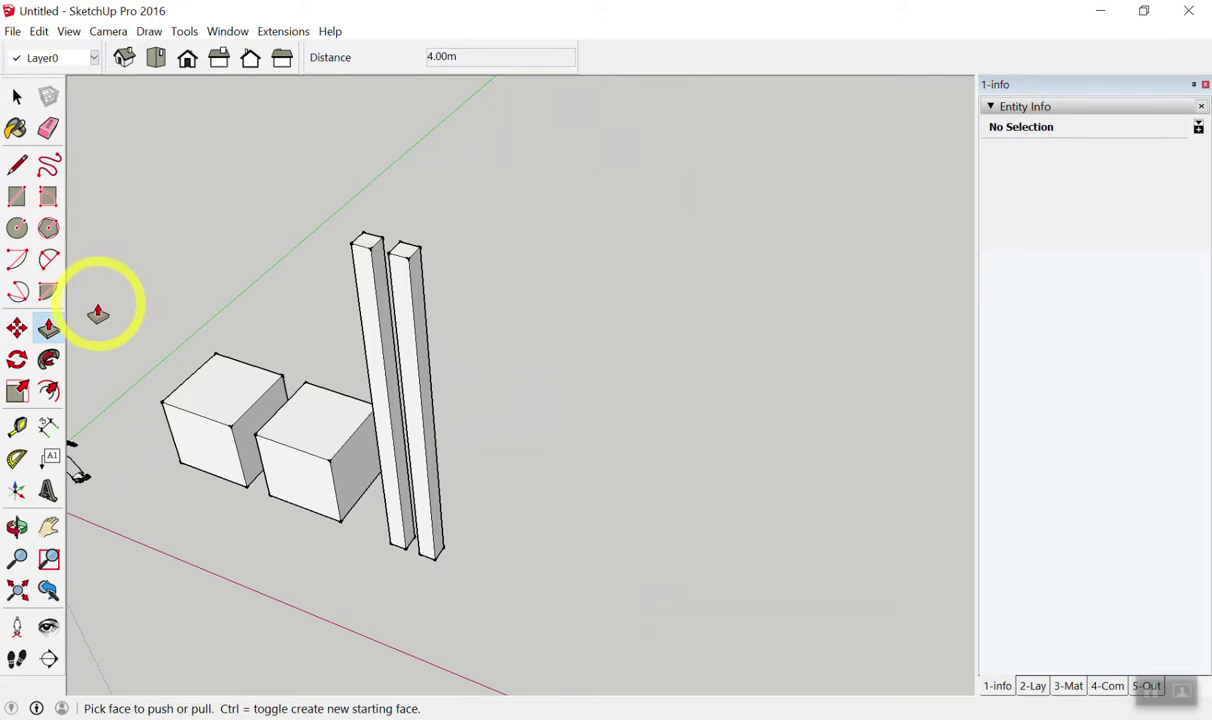
scroll(352, 398, down, 1)
scroll(446, 368, down, 2)
key(space)
scroll(320, 365, down, 1)
scroll(257, 365, up, 2)
scroll(427, 330, down, 1)
scroll(262, 400, up, 1)
scroll(447, 388, up, 1)
scroll(510, 365, down, 2)
scroll(730, 338, up, 2)
scroll(750, 340, up, 1)
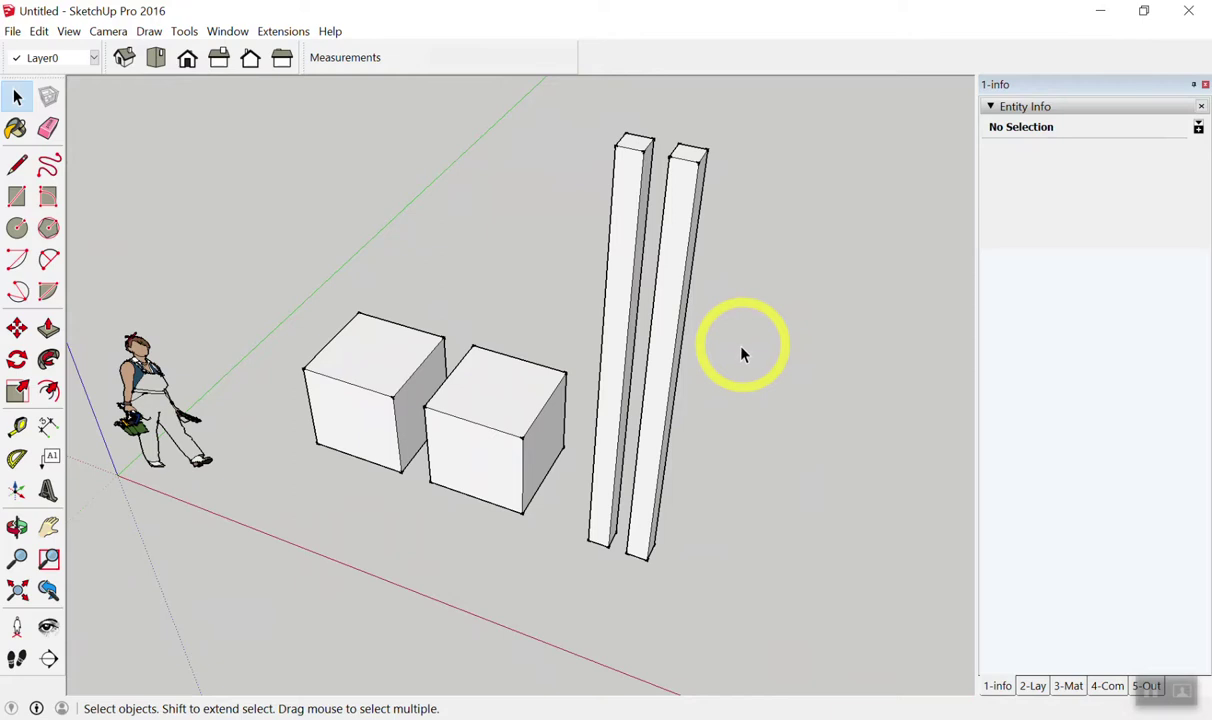
scroll(527, 400, up, 2)
scroll(463, 425, up, 1)
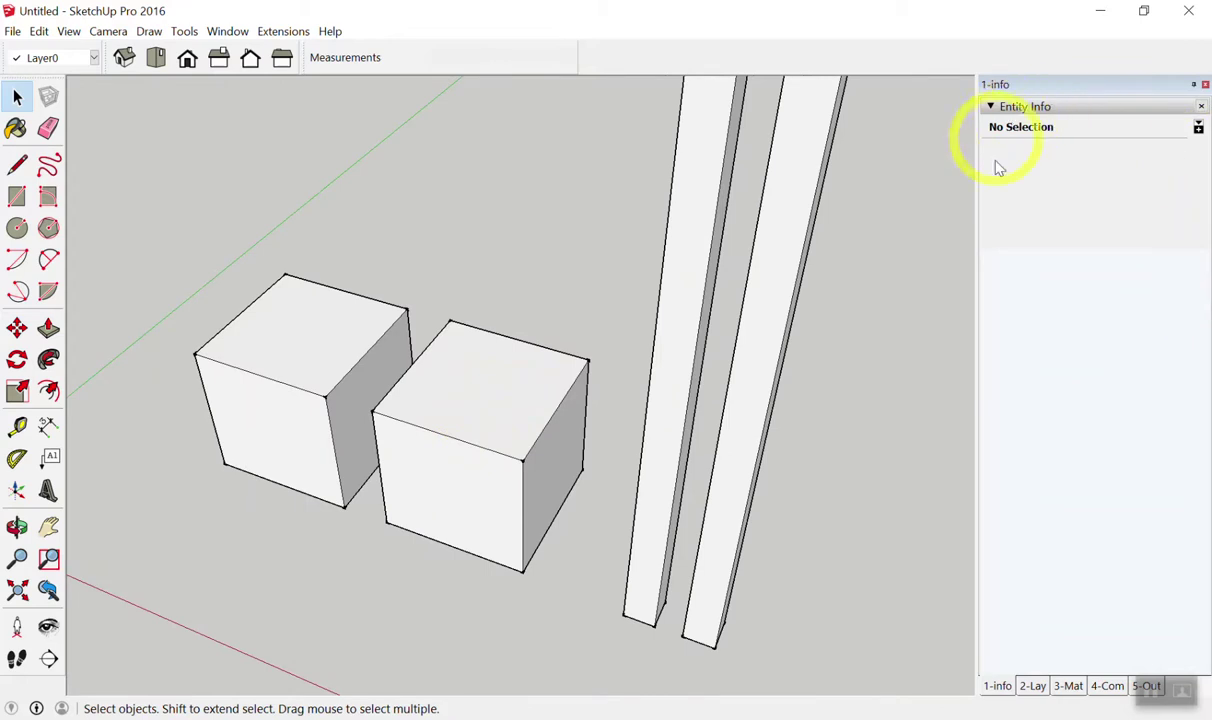
click(490, 372)
mouse_move(513, 335)
middle_down()
mouse_move(611, 371)
mouse_move(482, 400)
mouse_move(383, 497)
mouse_move(395, 303)
middle_up()
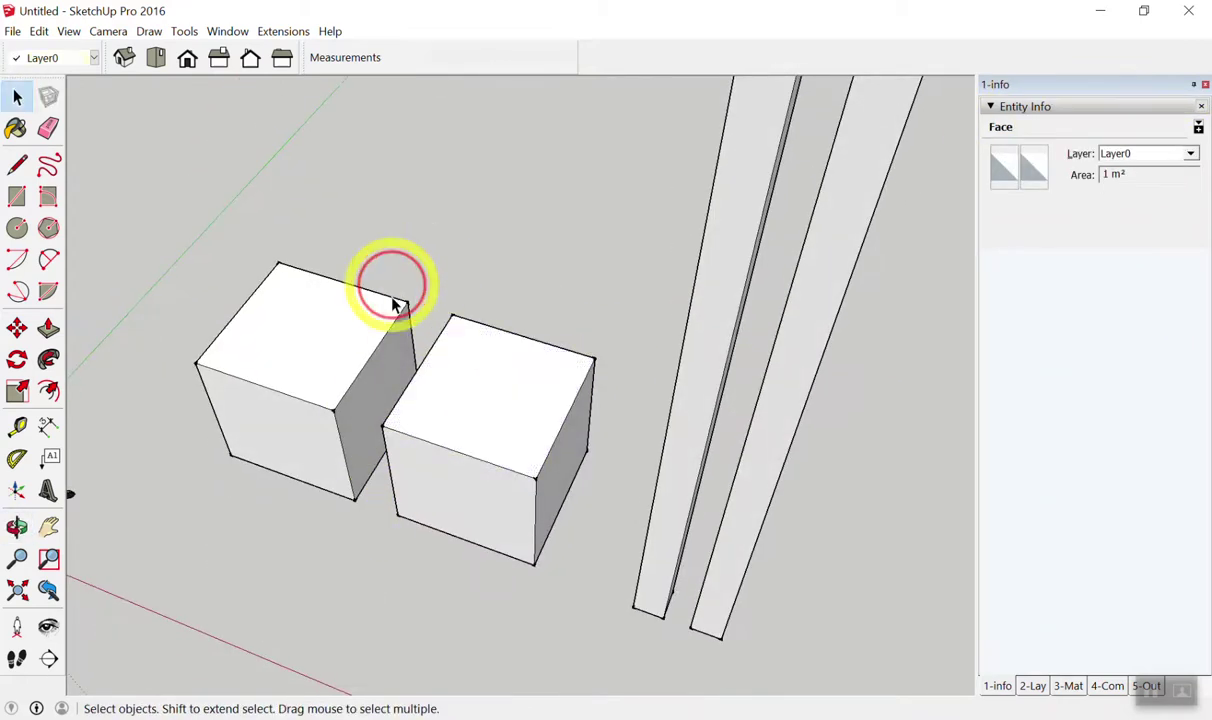
scroll(330, 320, up, 3)
triple_click(279, 290)
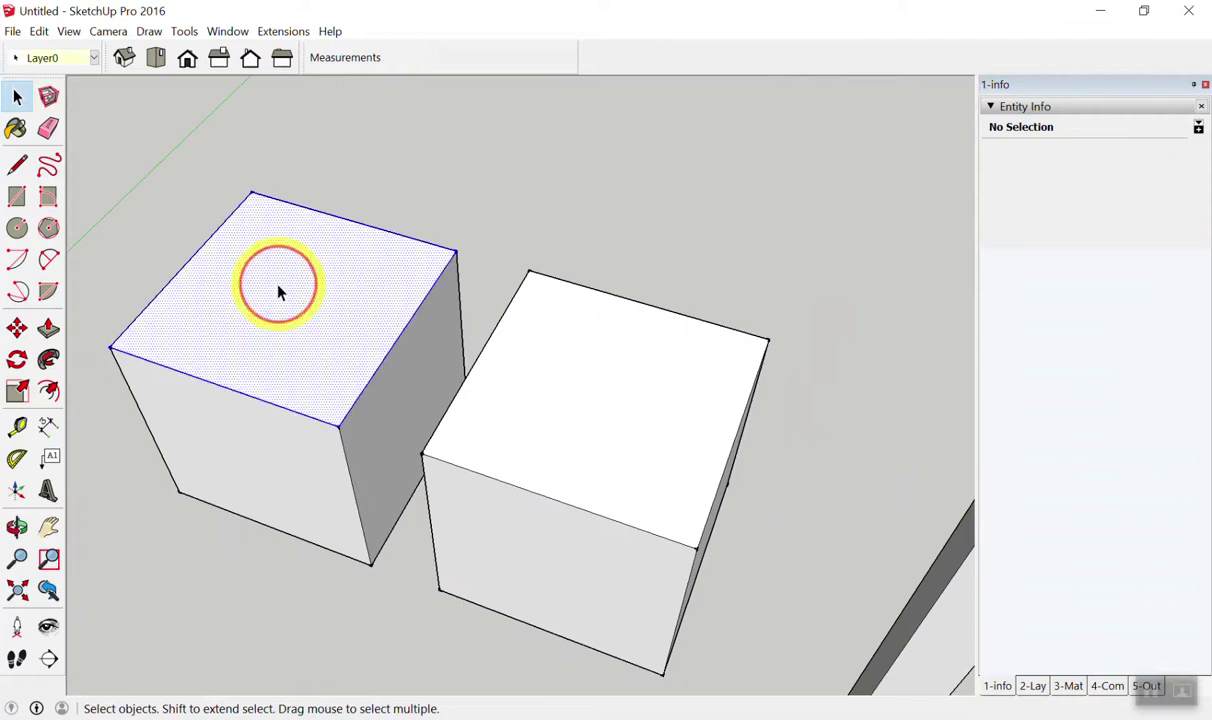
click(411, 225)
mouse_move(411, 225)
middle_down()
mouse_move(513, 345)
mouse_move(416, 365)
middle_up()
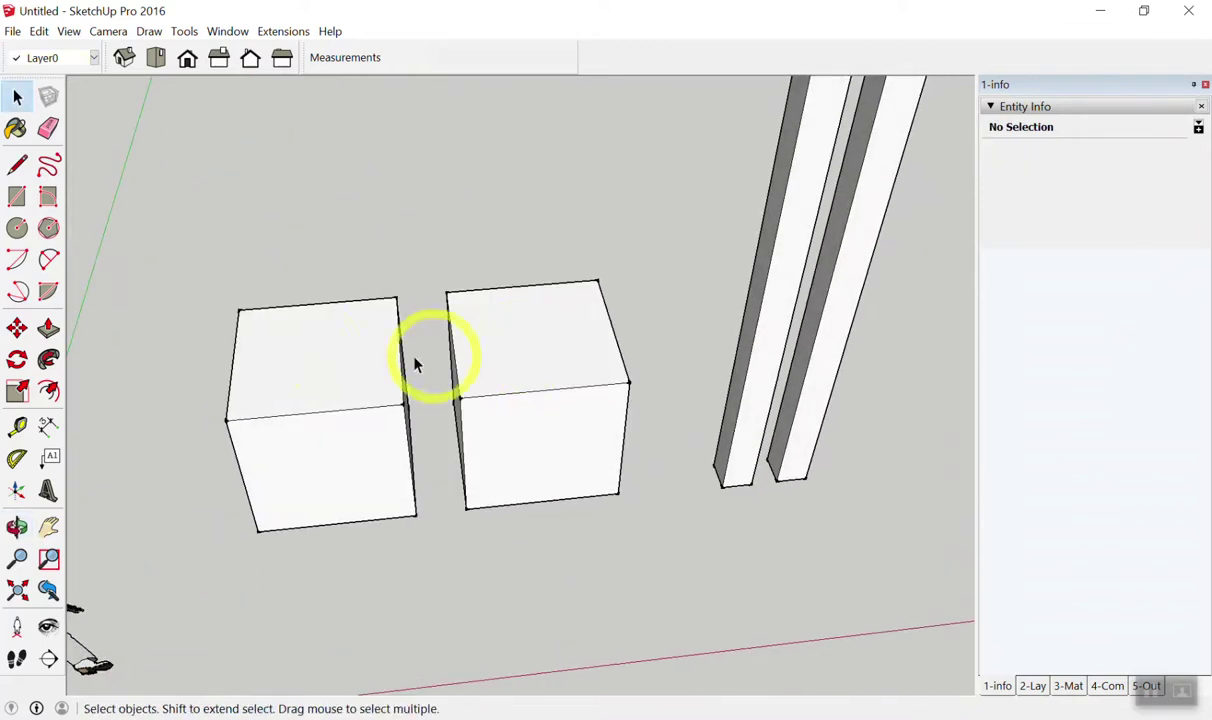
drag(198, 263, 438, 582)
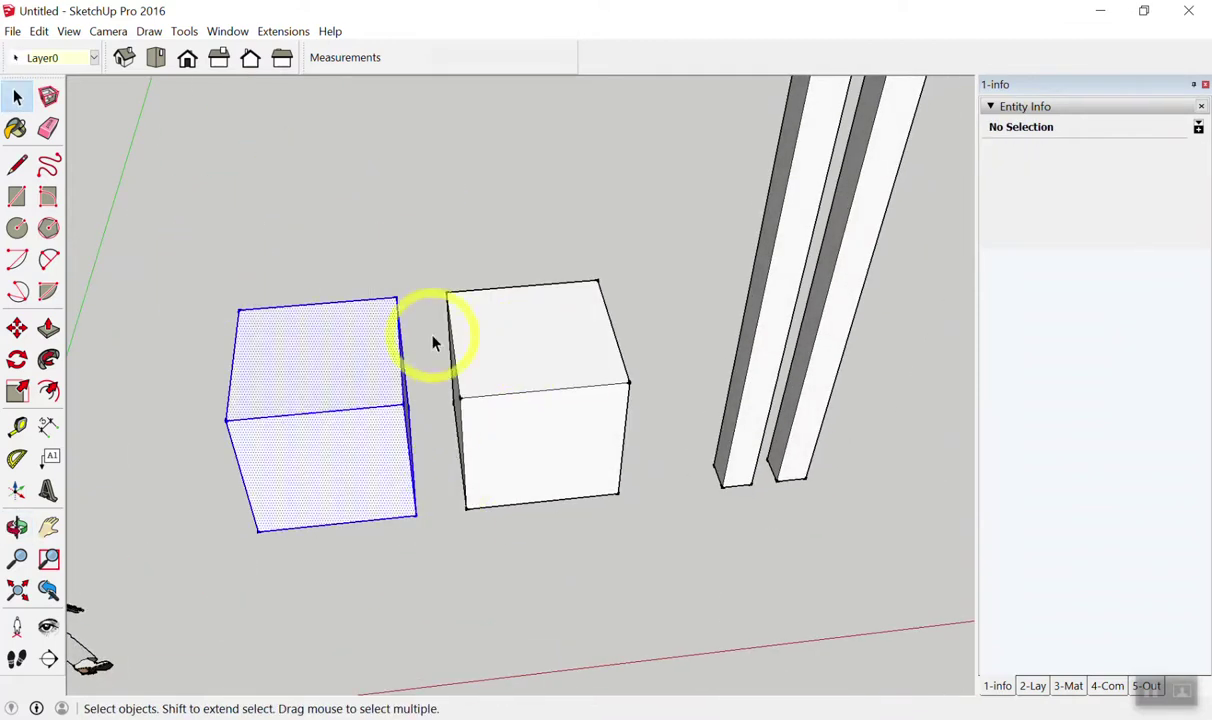
click(411, 568)
mouse_move(411, 568)
middle_down()
mouse_move(706, 452)
mouse_move(630, 506)
middle_up()
middle_drag(425, 514, 260, 481)
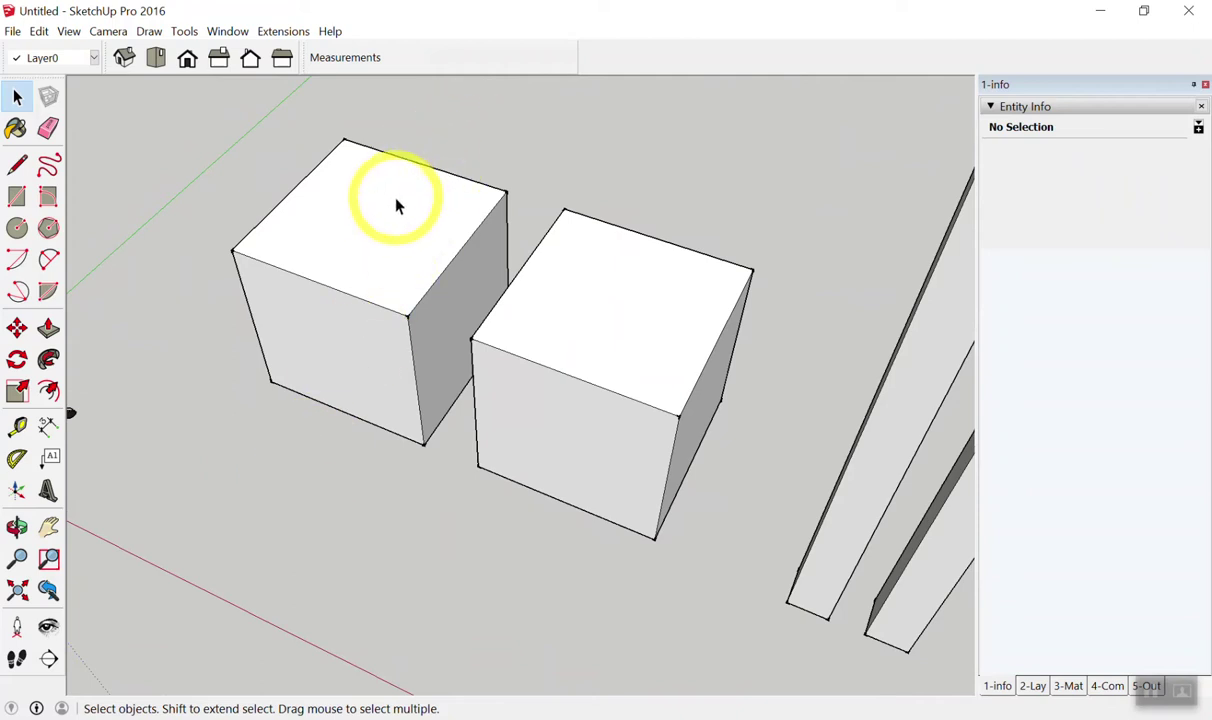
double_click(403, 203)
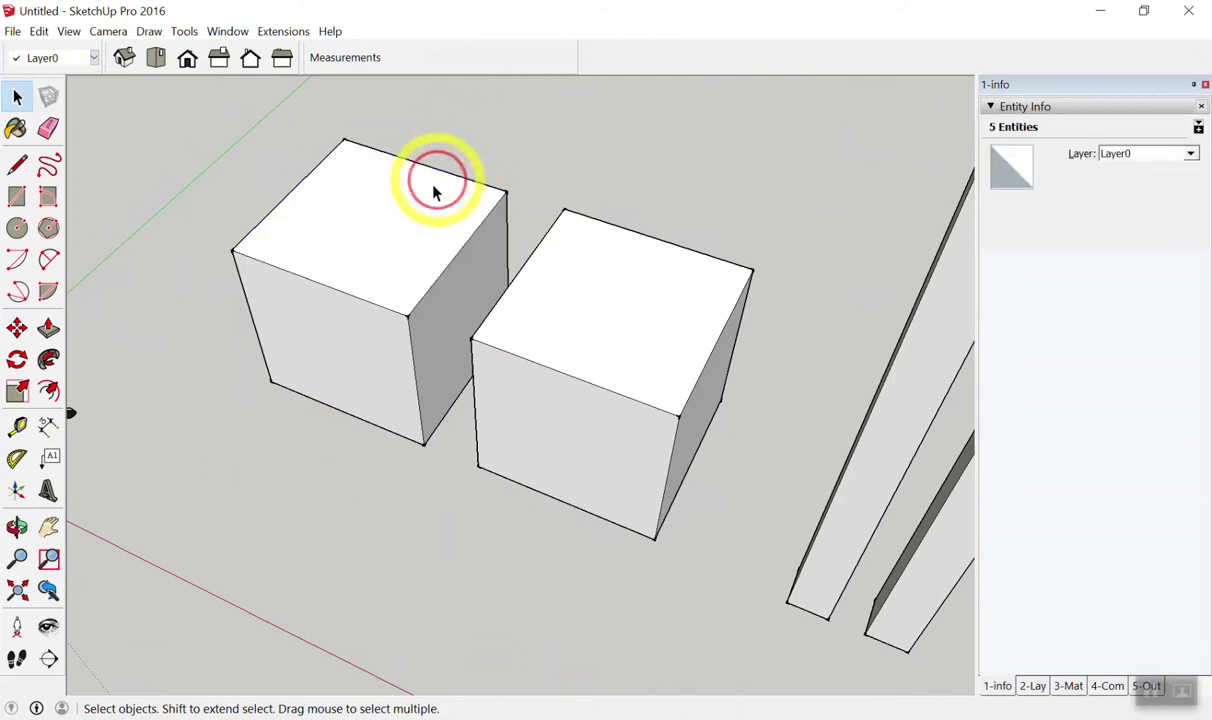
triple_click(430, 196)
click(510, 185)
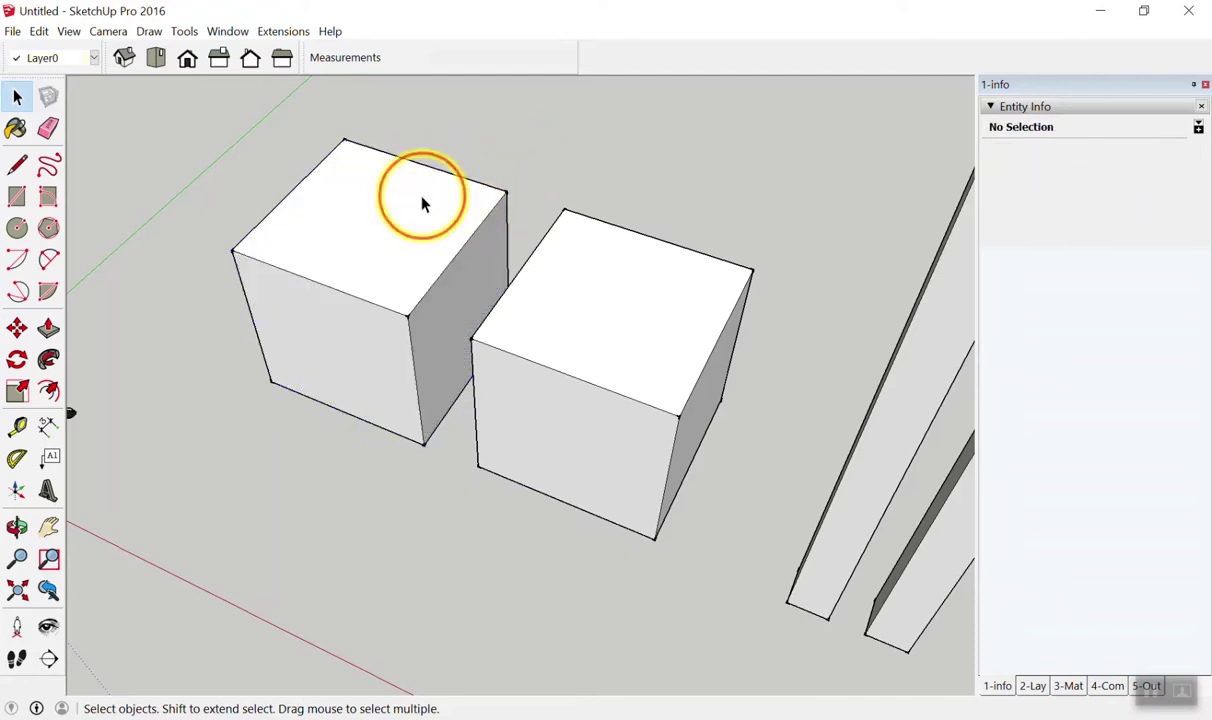
click(421, 200)
click(421, 201)
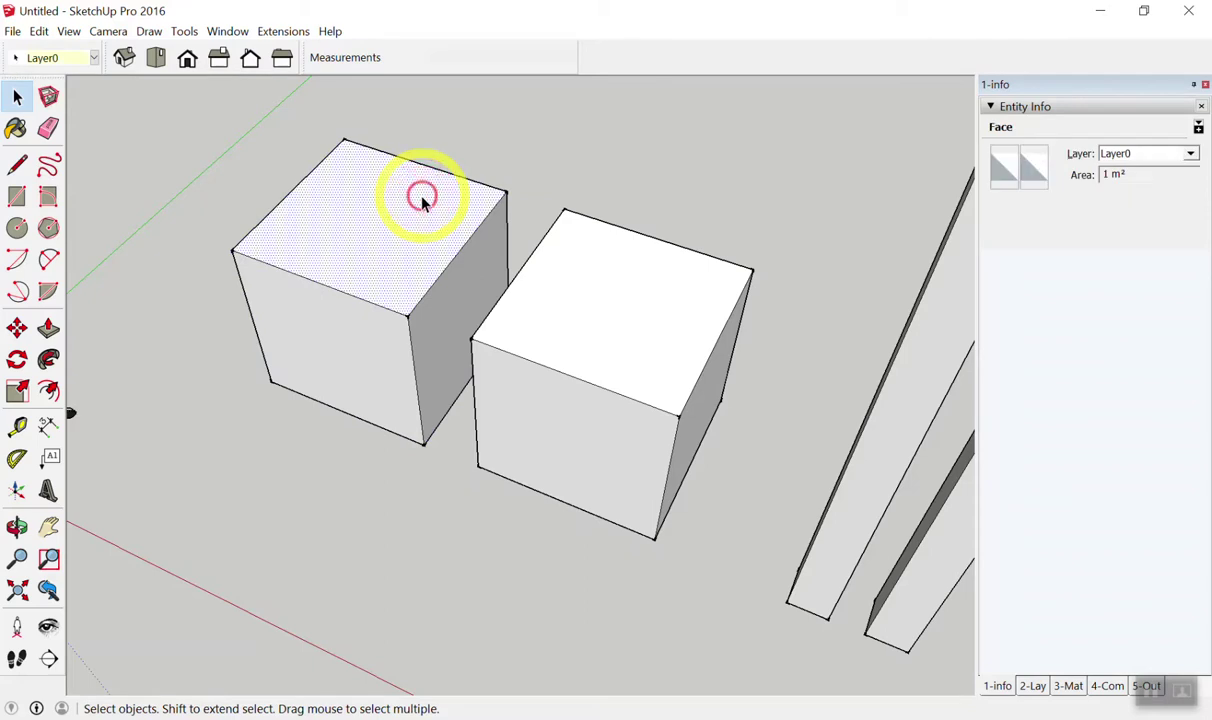
click(490, 127)
scroll(426, 215, up, 2)
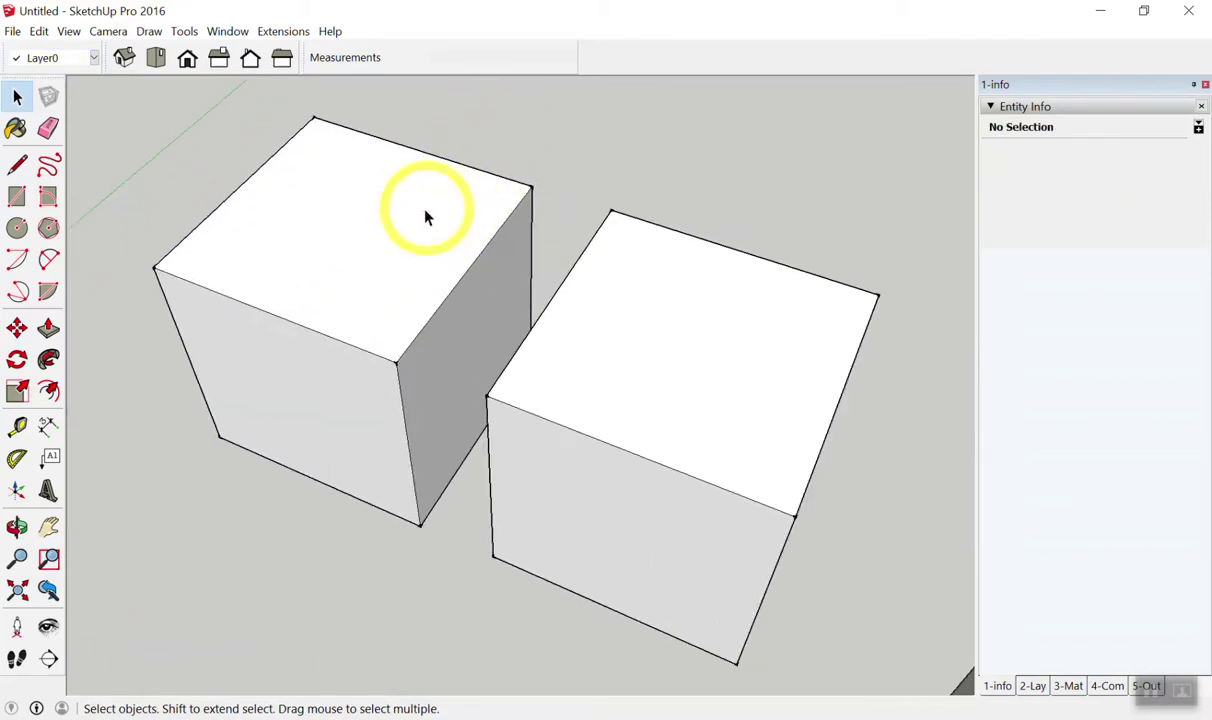
triple_click(415, 214)
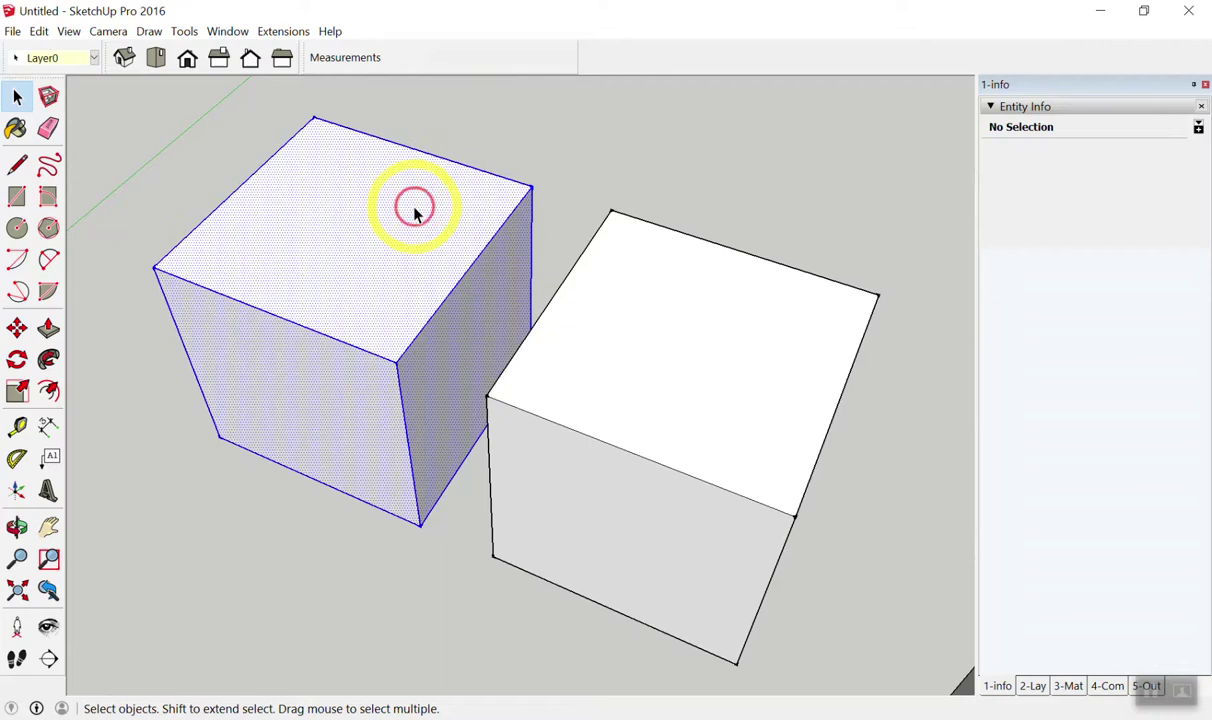
click(515, 172)
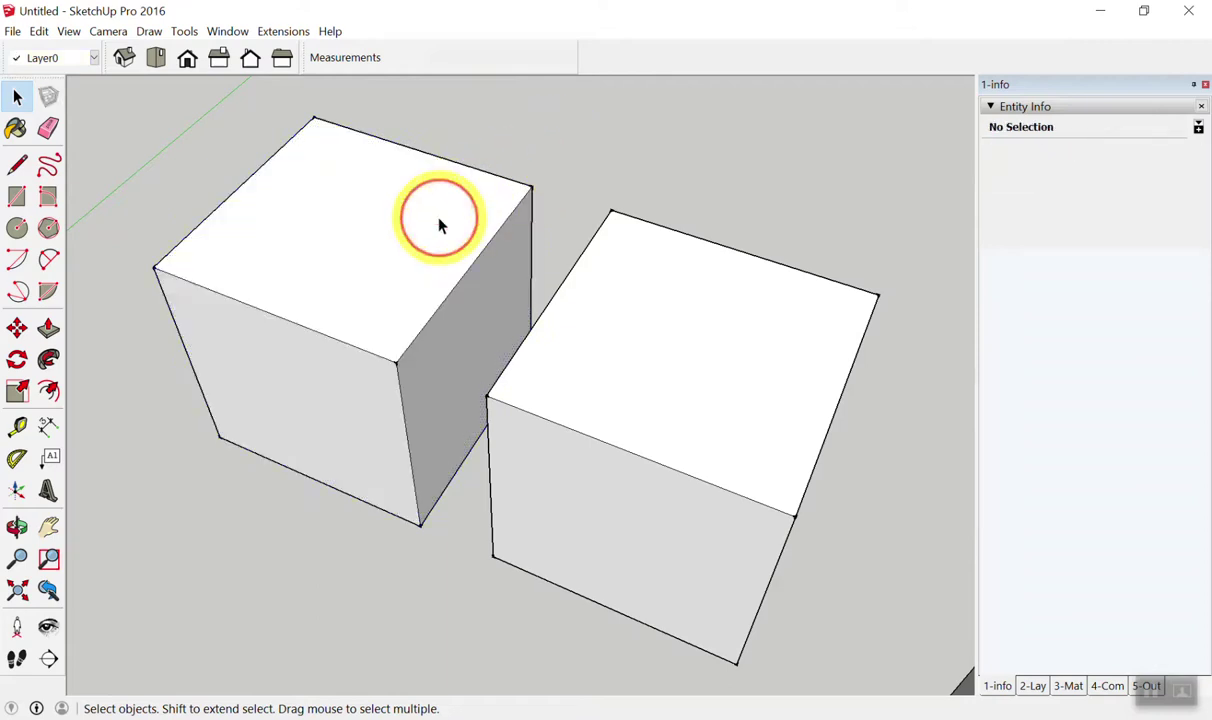
triple_click(440, 224)
click(527, 176)
triple_click(448, 204)
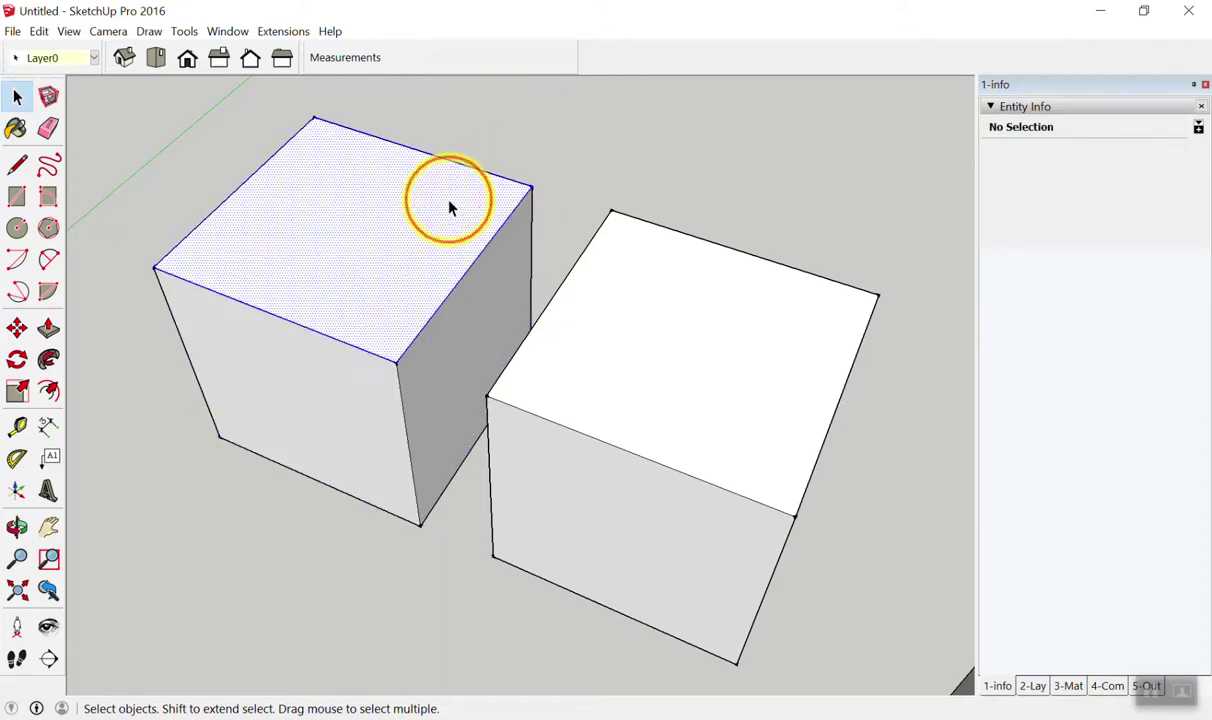
click(533, 157)
mouse_move(533, 157)
middle_down()
mouse_move(386, 268)
mouse_move(495, 503)
middle_up()
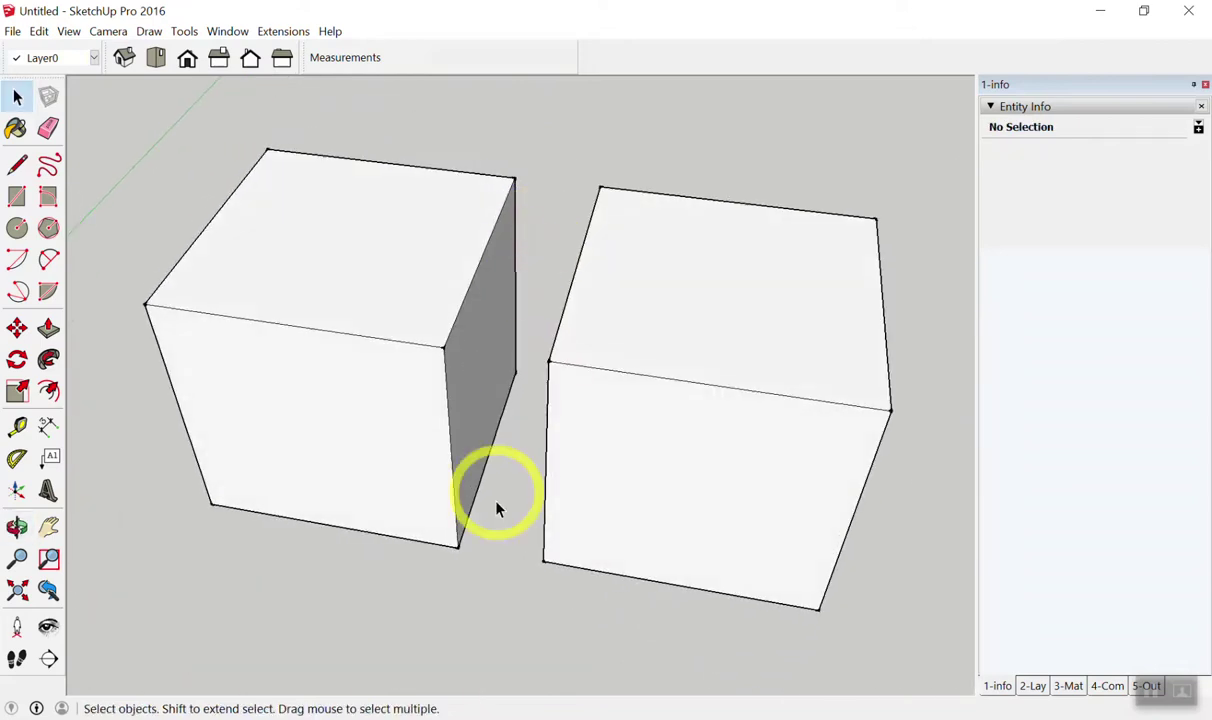
key(l)
Triple-click the left cube to see it is connected geometry (37 entities).
click(450, 541)
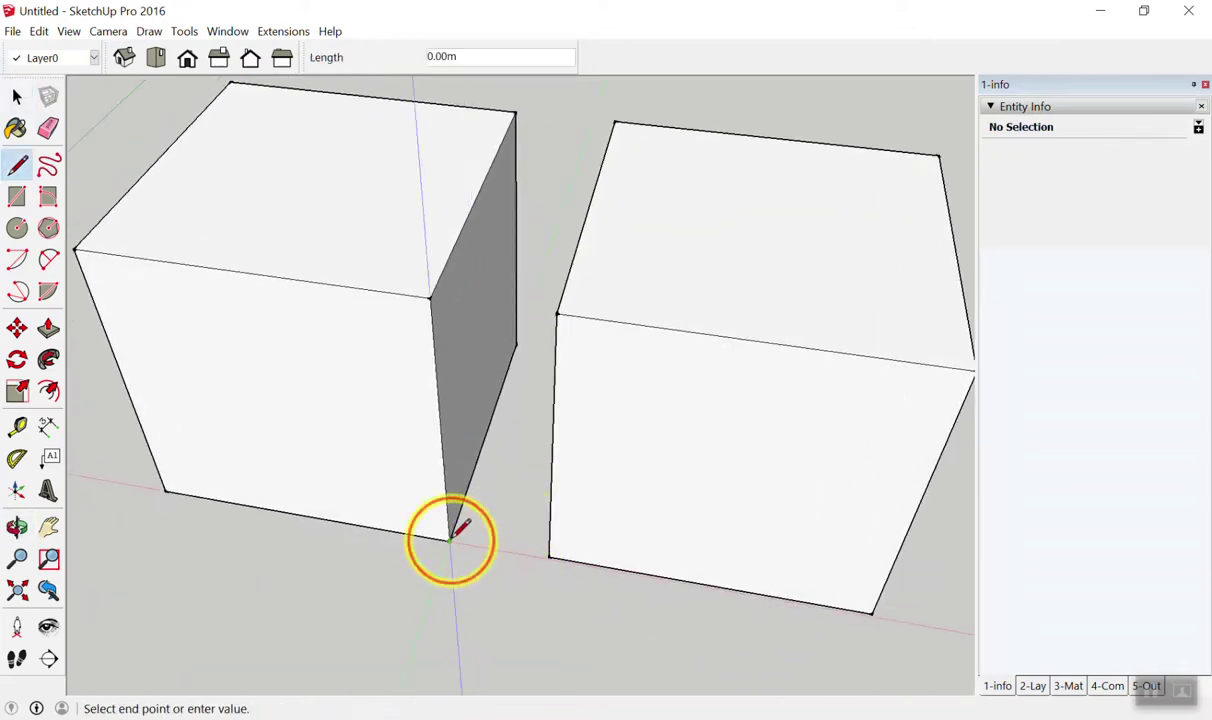
key(Escape)
key(space)
mouse_move(460, 541)
middle_down()
mouse_move(530, 400)
mouse_move(597, 544)
mouse_move(424, 402)
middle_up()
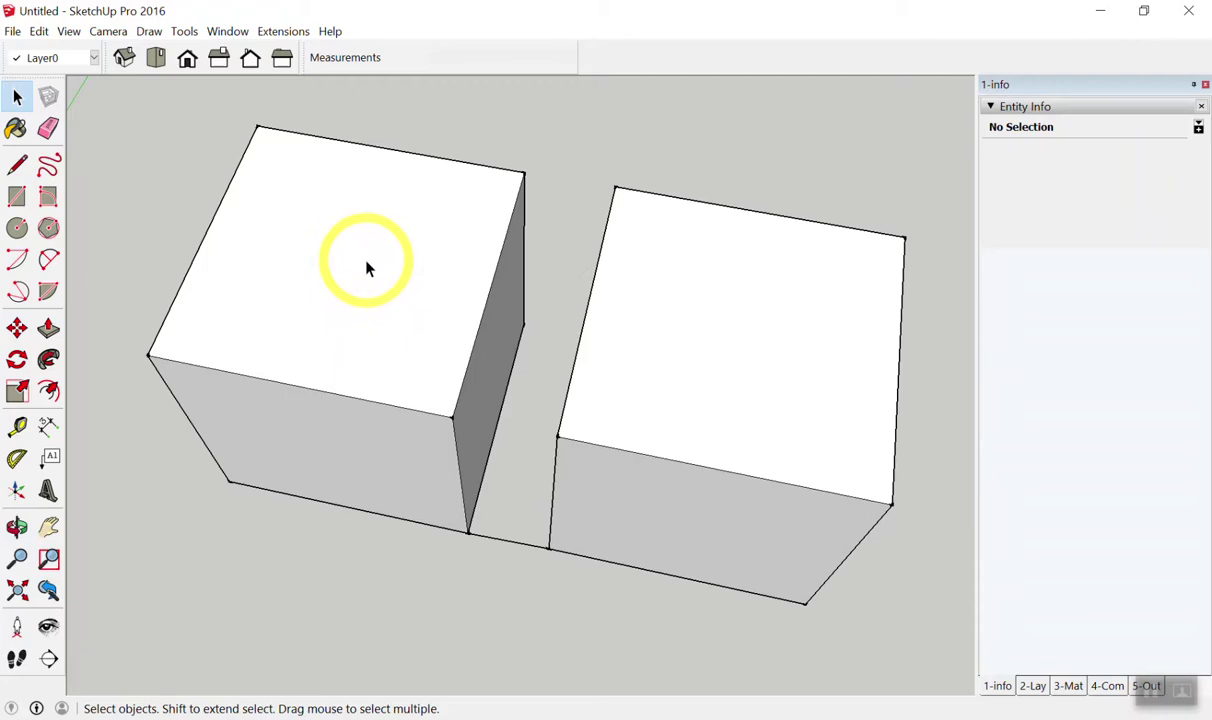
triple_click(366, 266)
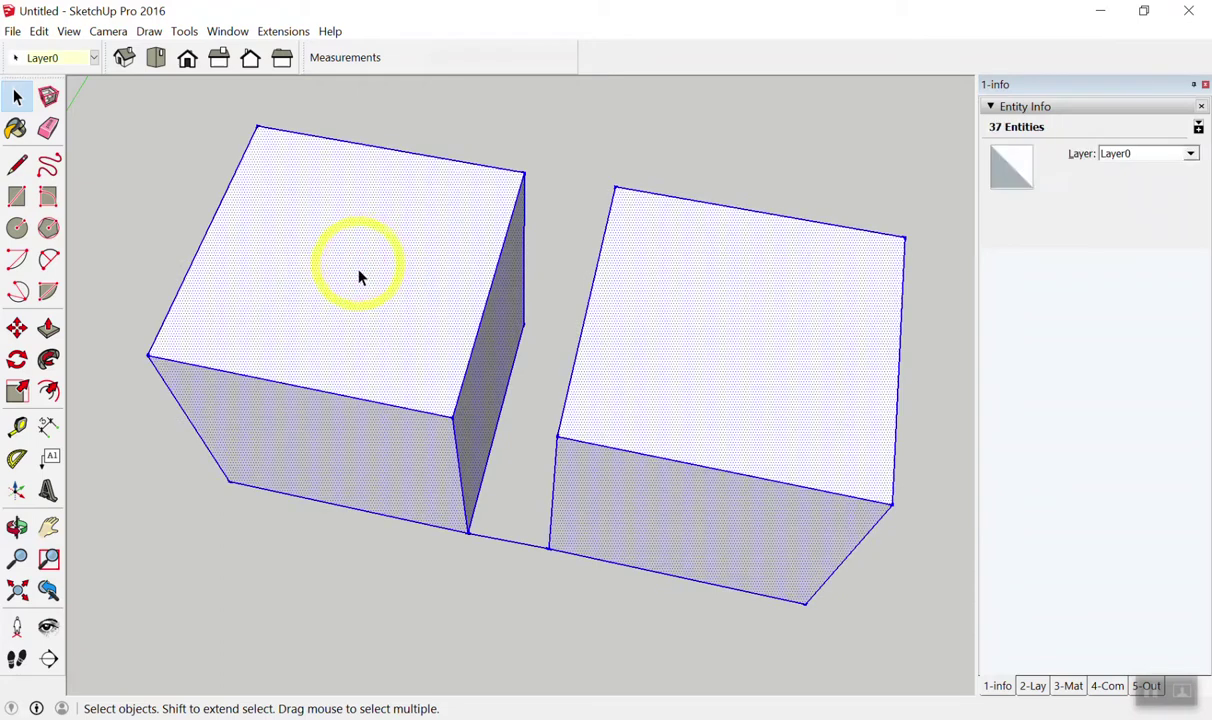
click(481, 541)
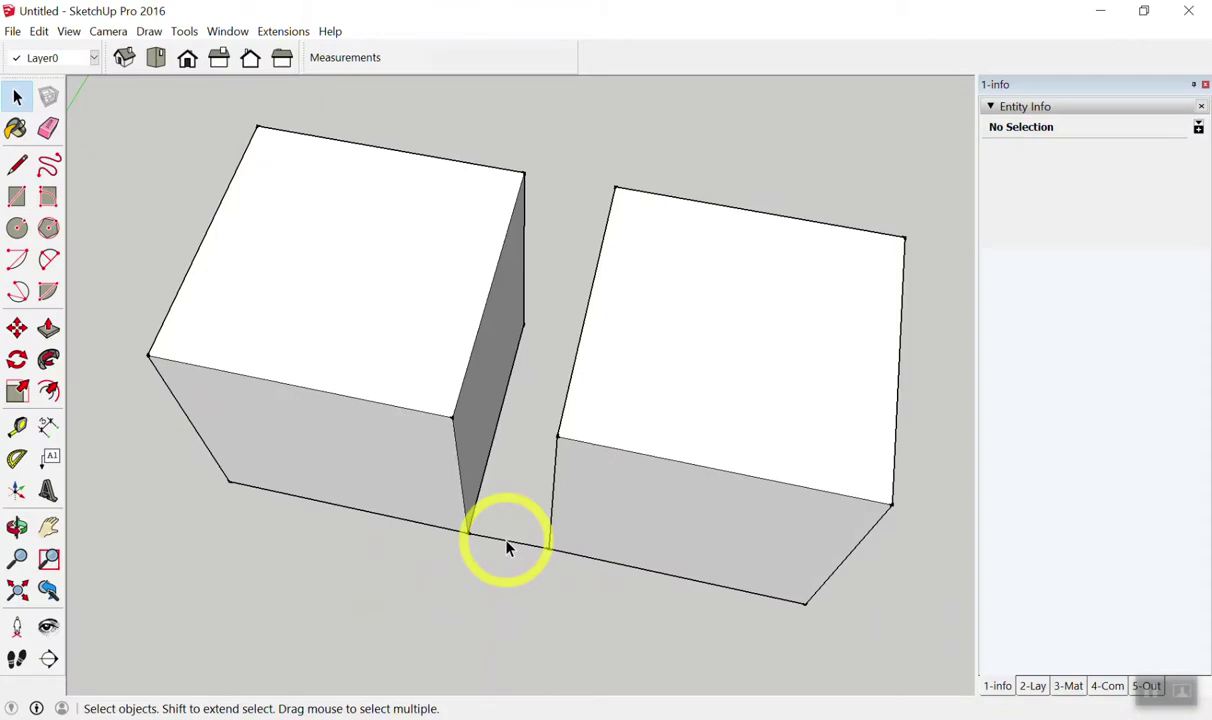
Erase the shared edge between the cubes and confirm the left cube has 18 entities.
key(e)
click(515, 537)
key(space)
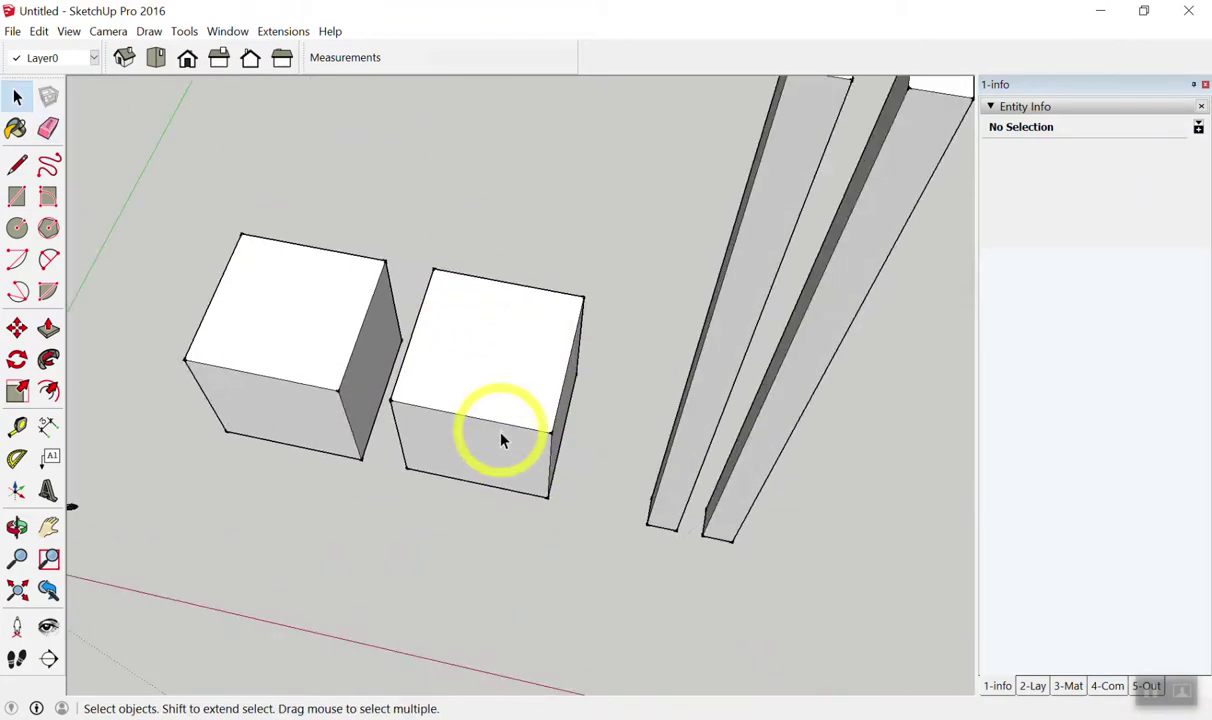
middle_drag(595, 381, 342, 358)
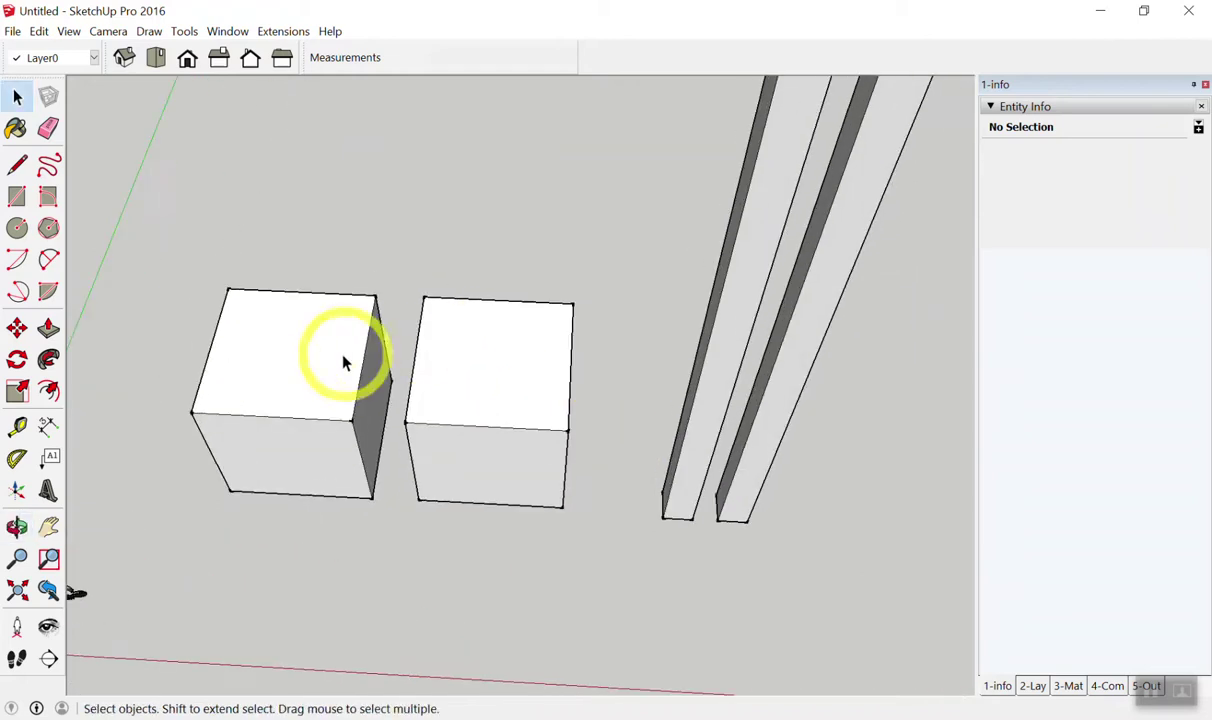
triple_click(322, 335)
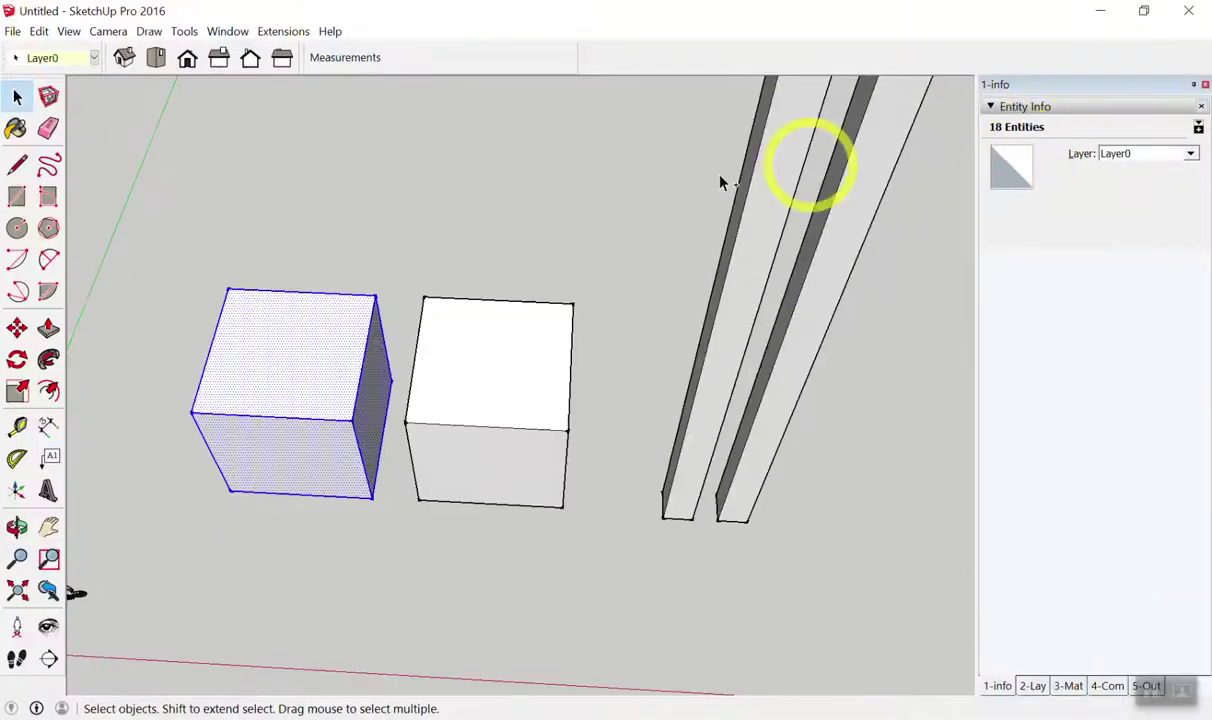
click(383, 272)
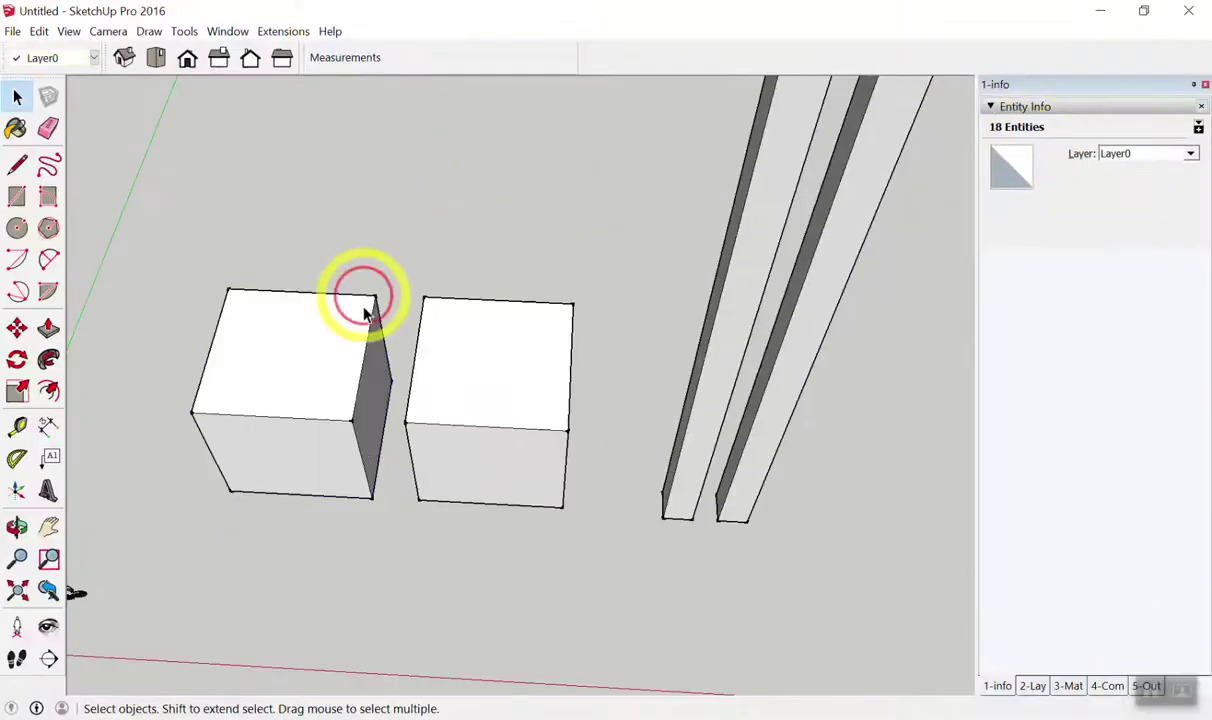
triple_click(338, 357)
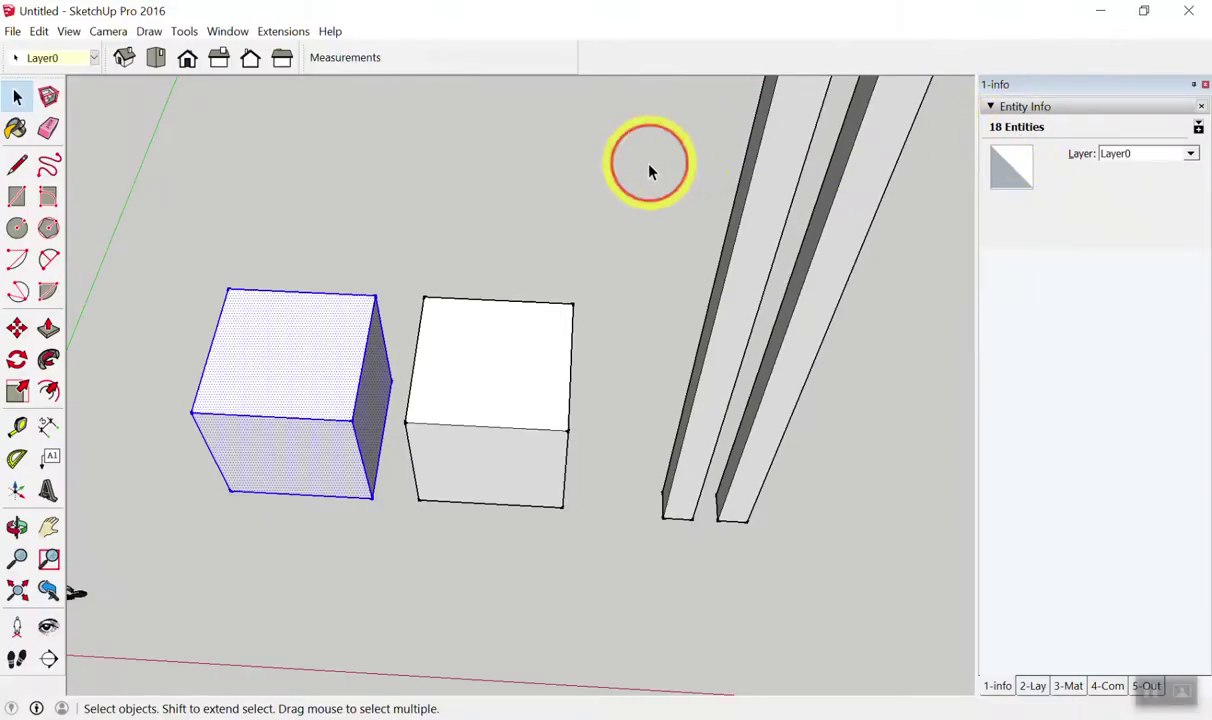
mouse_move(649, 170)
middle_down()
mouse_move(663, 296)
mouse_move(384, 325)
middle_up()
scroll(371, 238, up, 2)
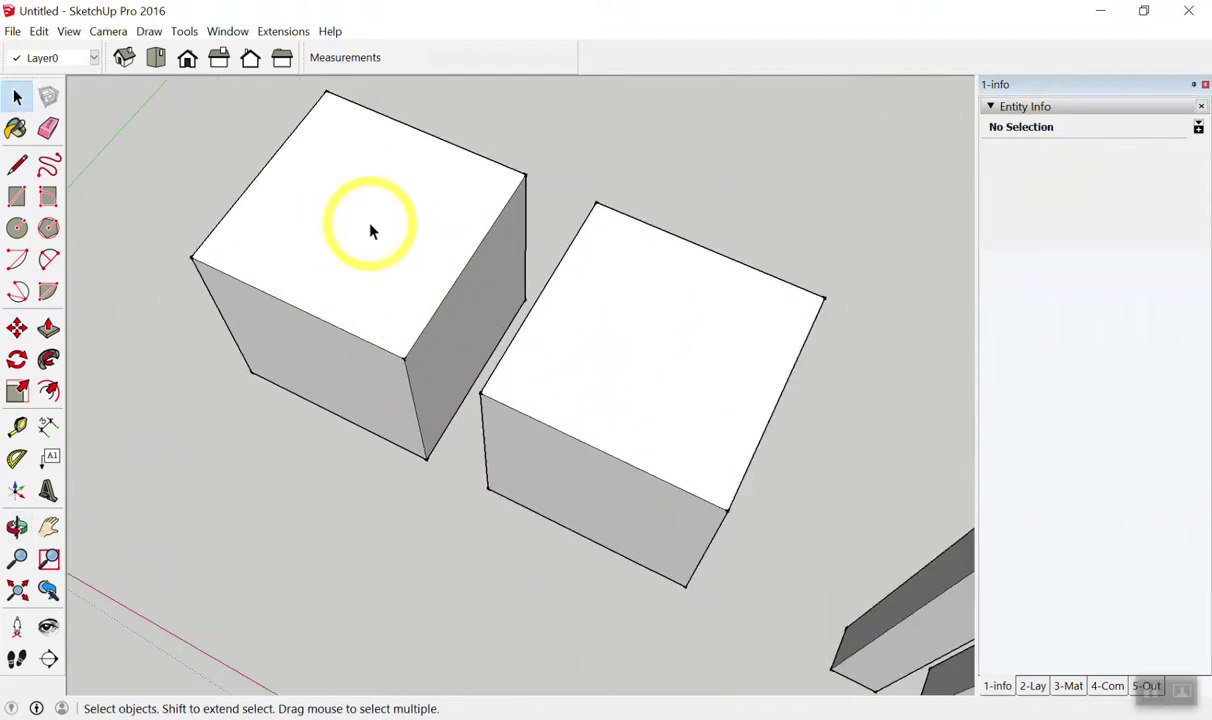
triple_click(370, 230)
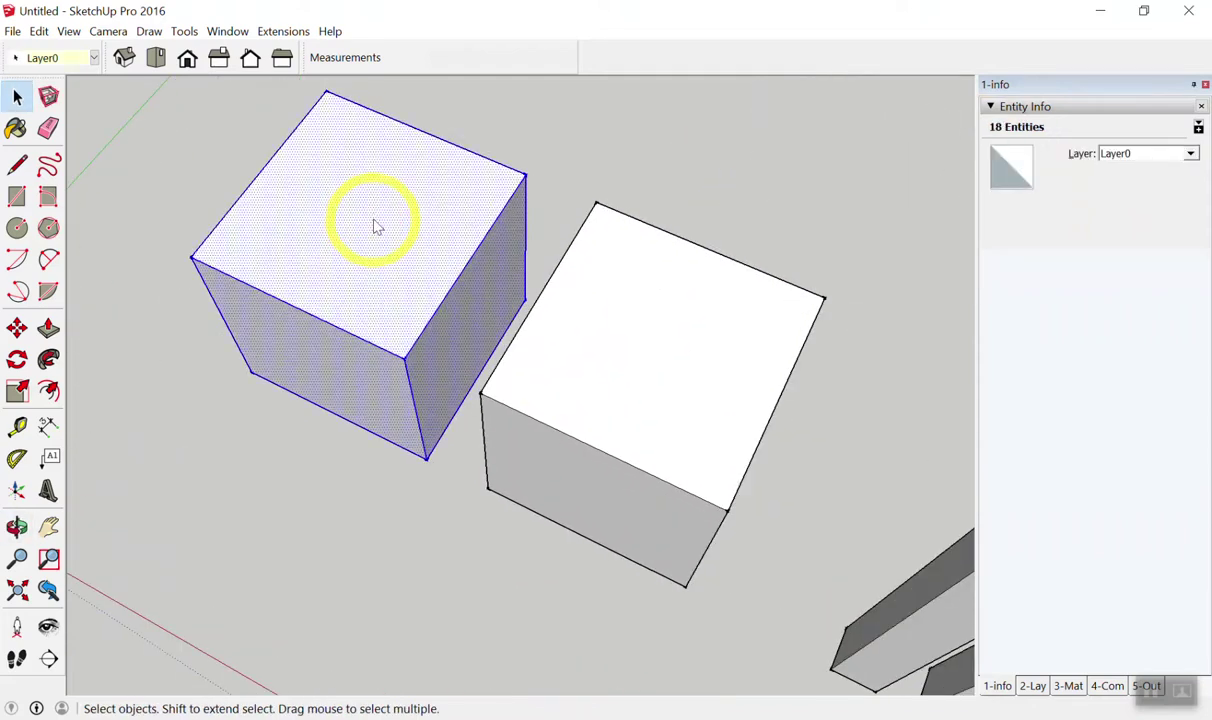
Group the left cube into a 1 m³ solid group and float the Entity Info tray.
right_click(375, 226)
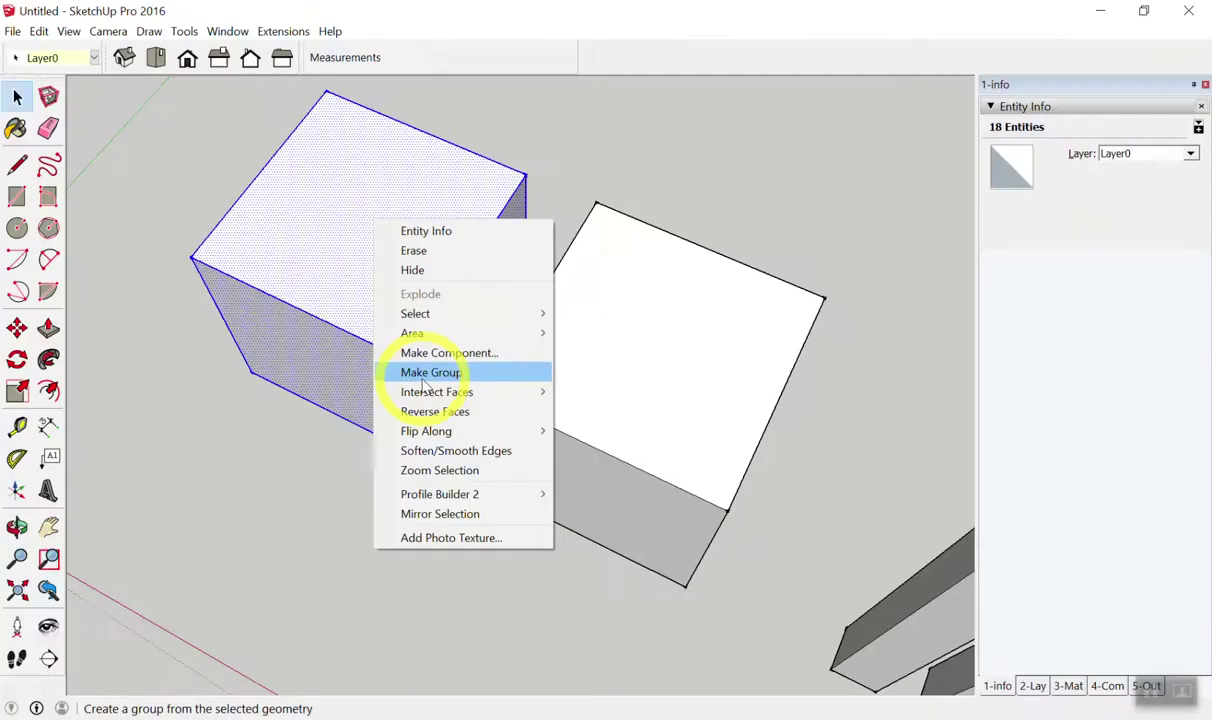
click(424, 378)
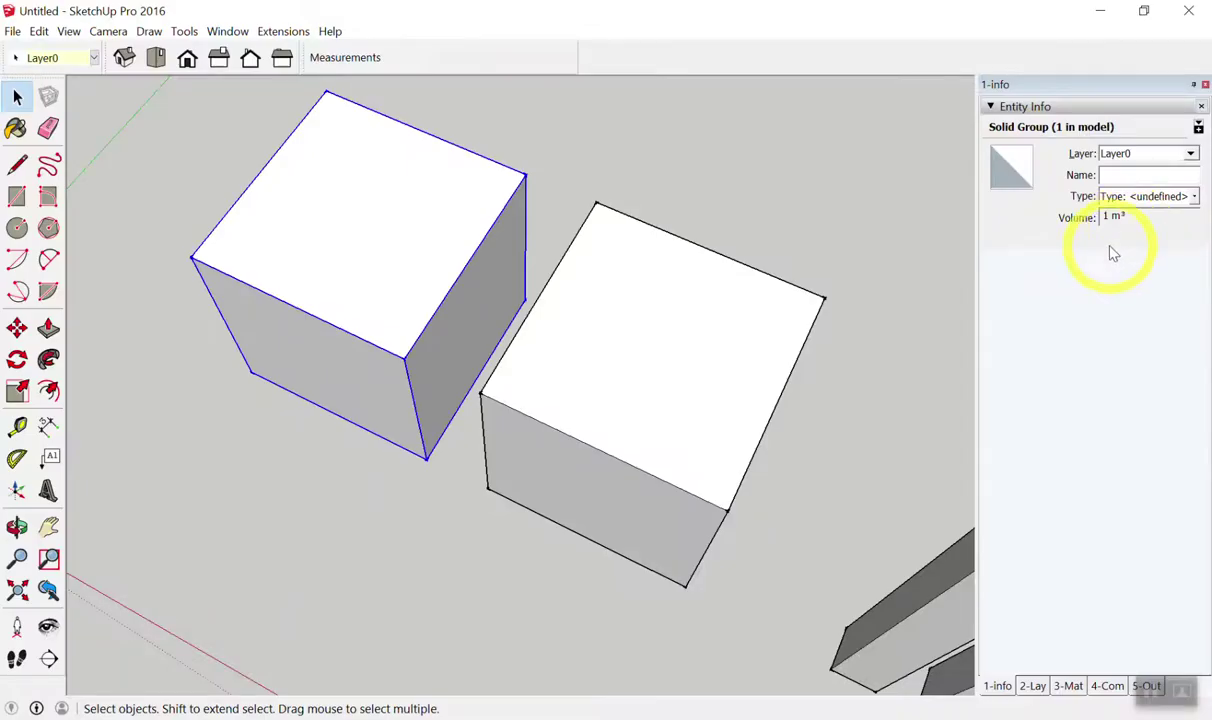
click(717, 184)
mouse_move(573, 285)
middle_down()
mouse_move(625, 235)
mouse_move(473, 303)
middle_up()
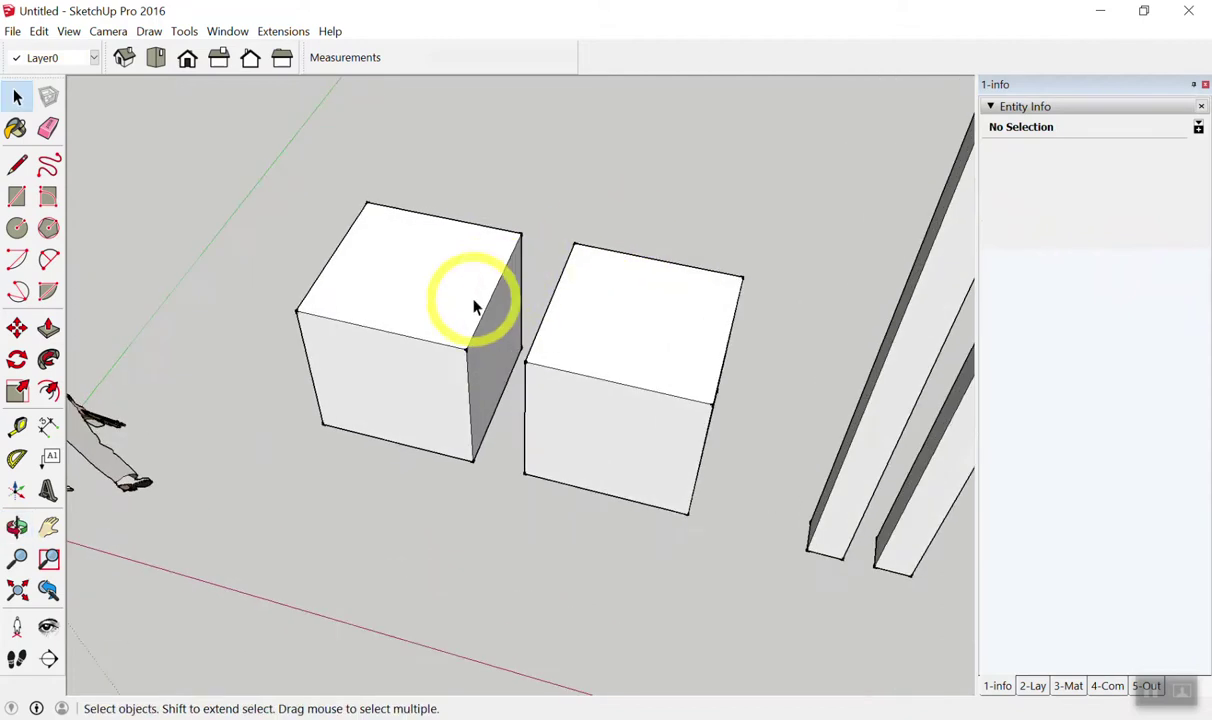
scroll(465, 311, down, 2)
scroll(596, 331, up, 2)
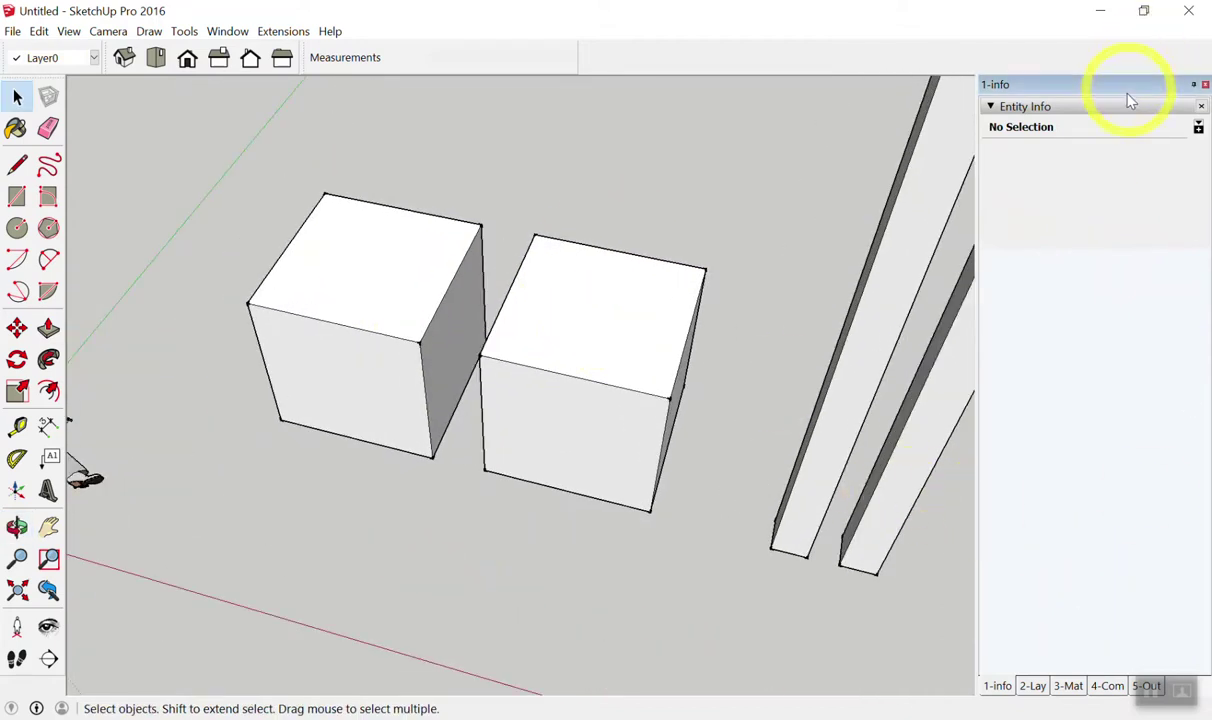
drag(1130, 100, 1116, 109)
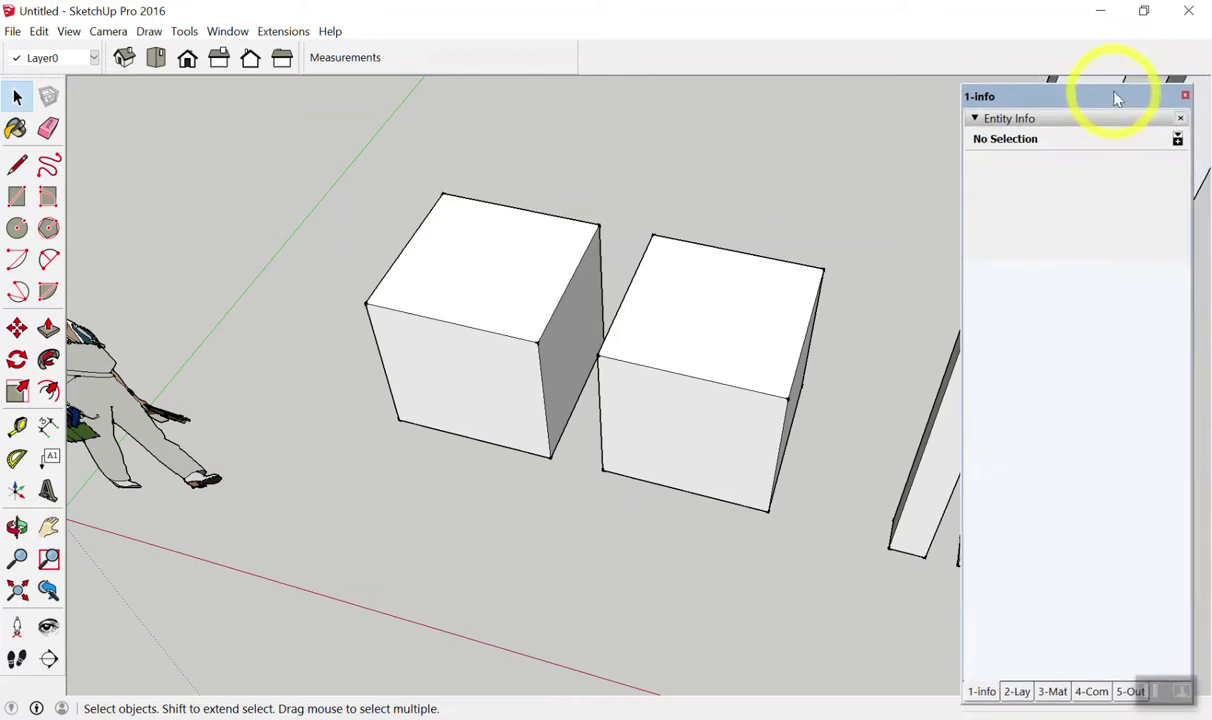
mouse_move(1116, 88)
mouse_down()
mouse_move(1104, 162)
mouse_move(1110, 100)
mouse_up()
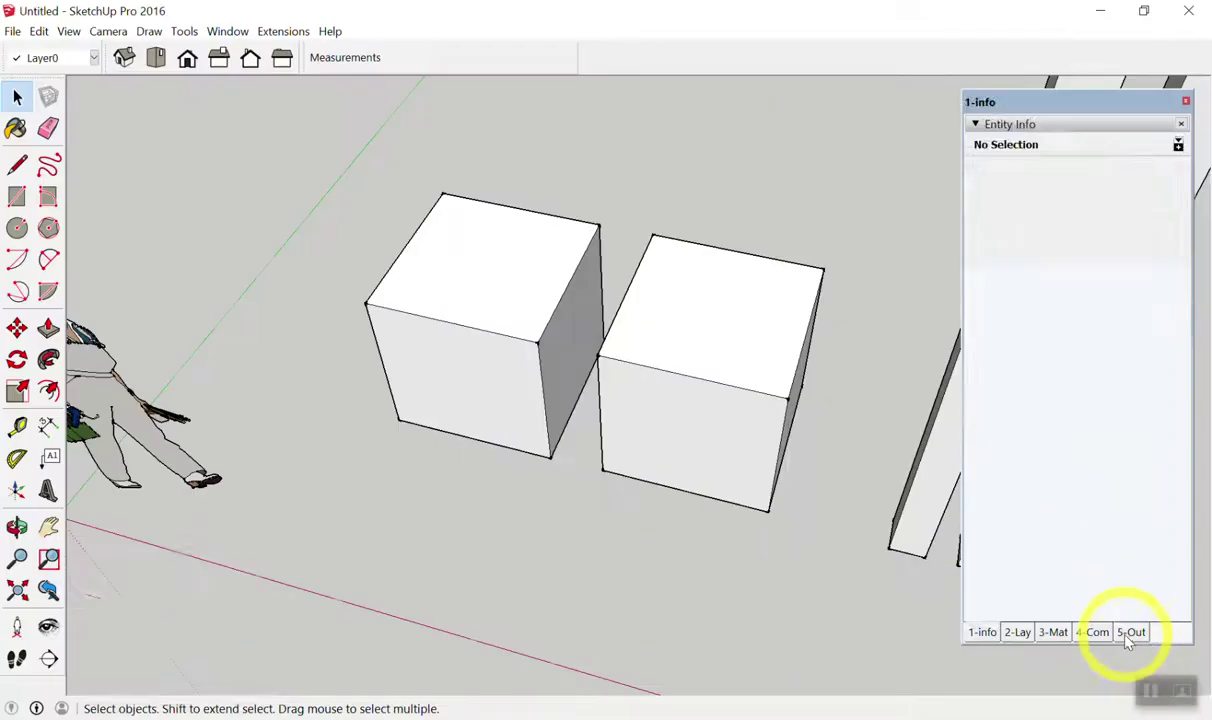
Show the Outliner and toggle selection of the cube's Group listed under Untitled.
click(1065, 645)
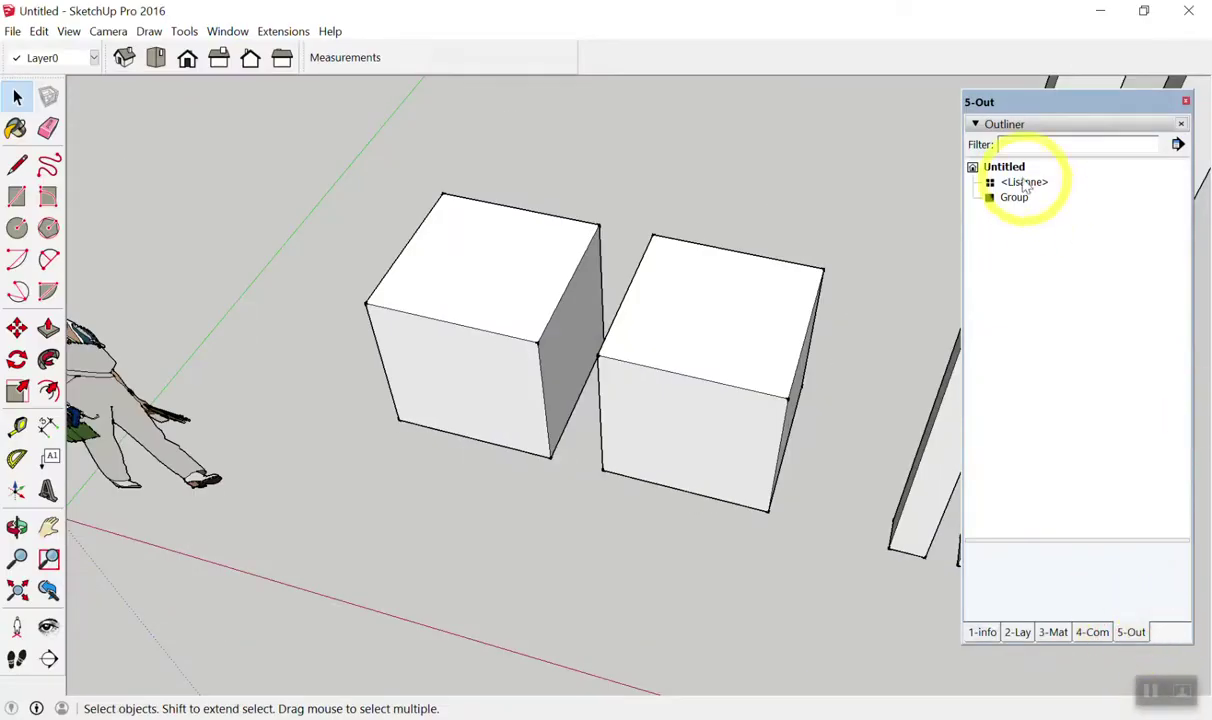
click(503, 273)
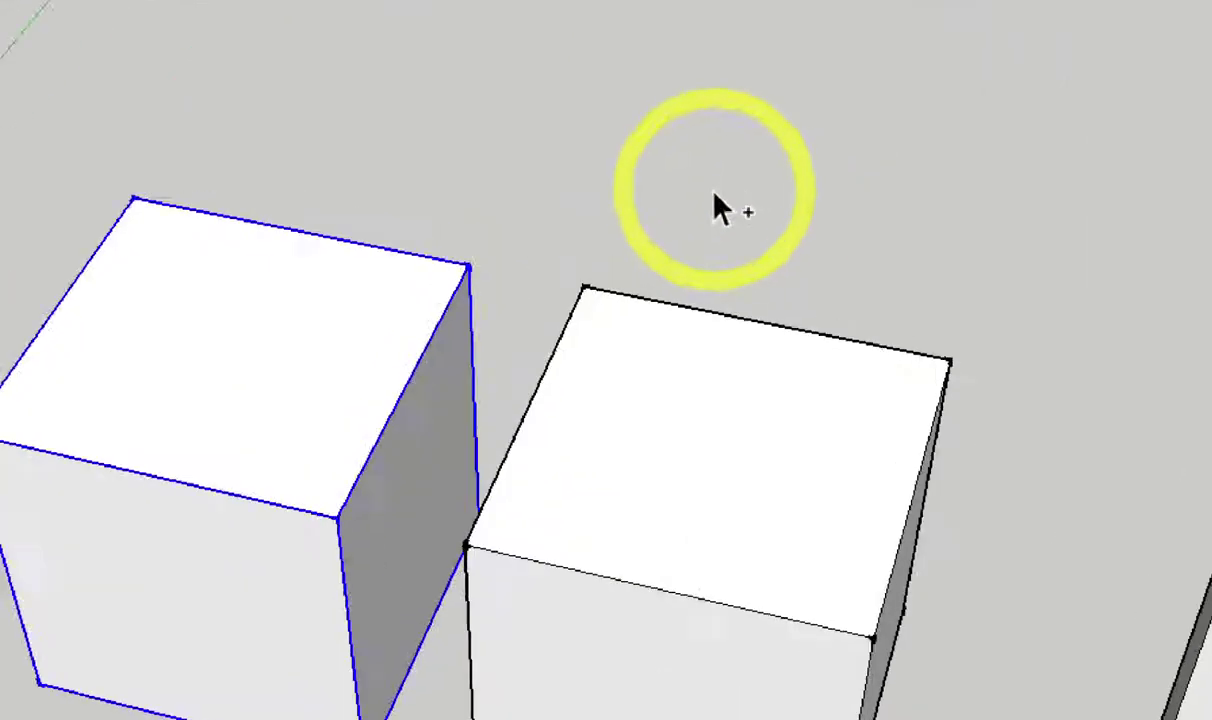
click(611, 190)
click(476, 235)
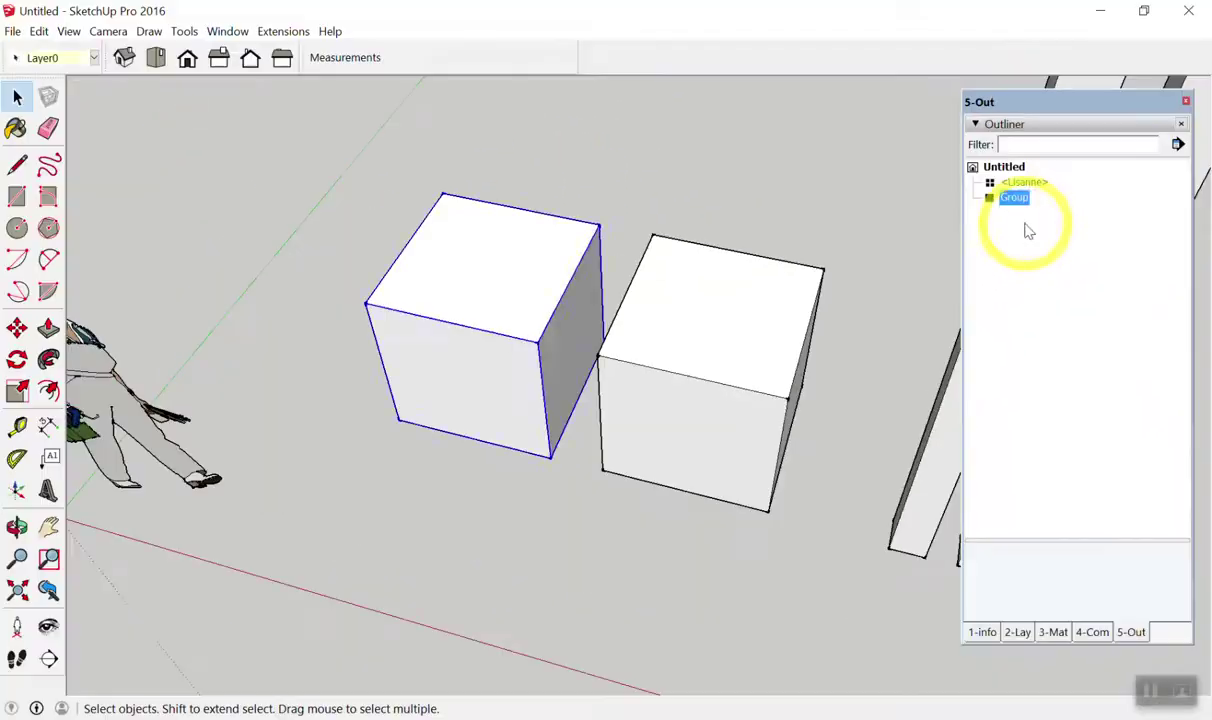
ctrl+click(1030, 215)
click(1030, 215)
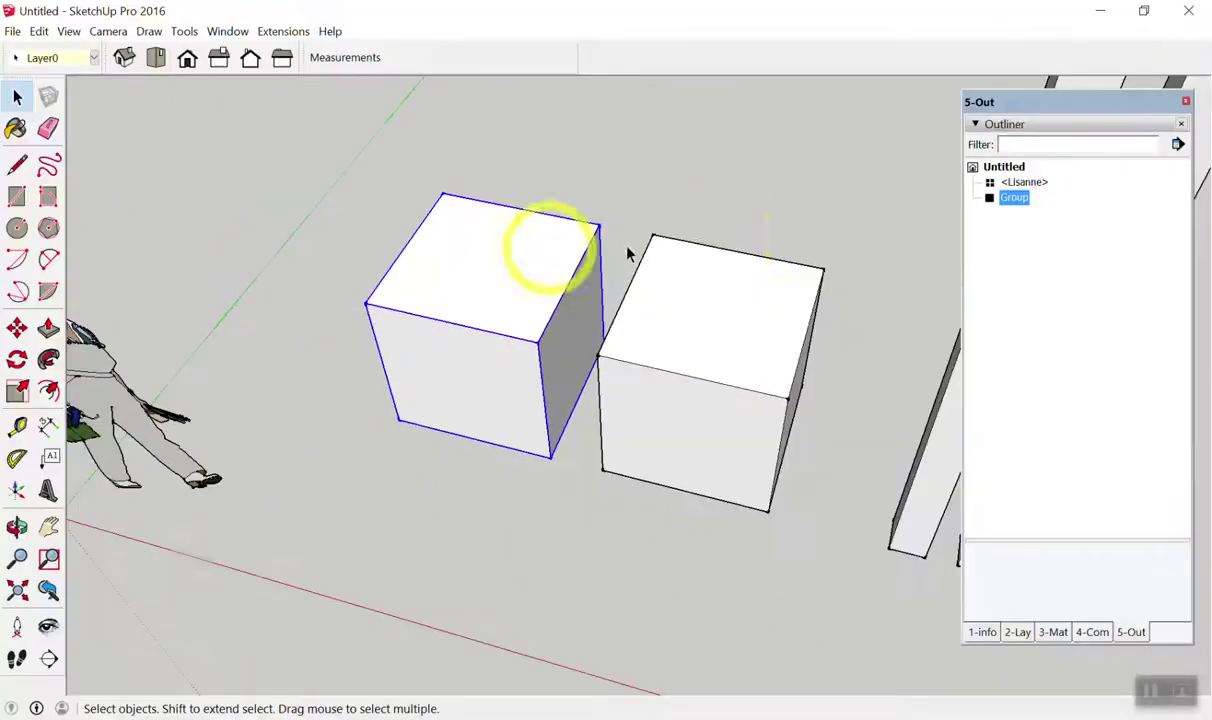
click(1040, 233)
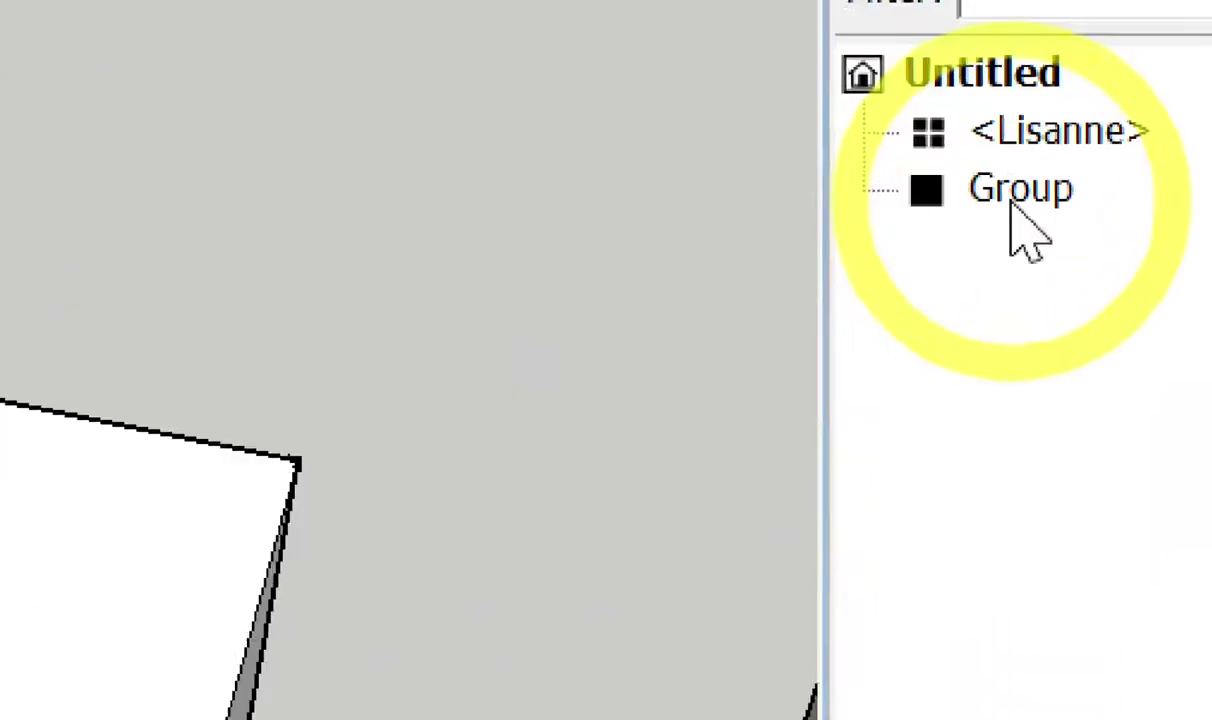
ctrl+click(1012, 208)
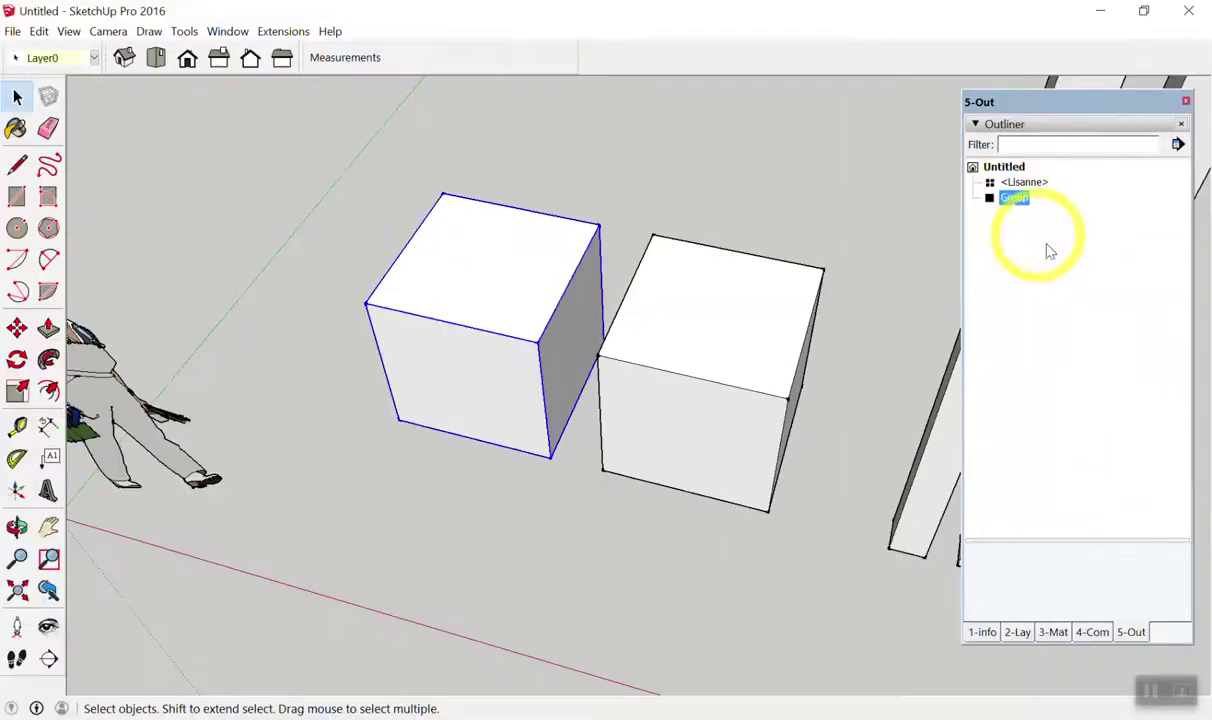
click(1024, 279)
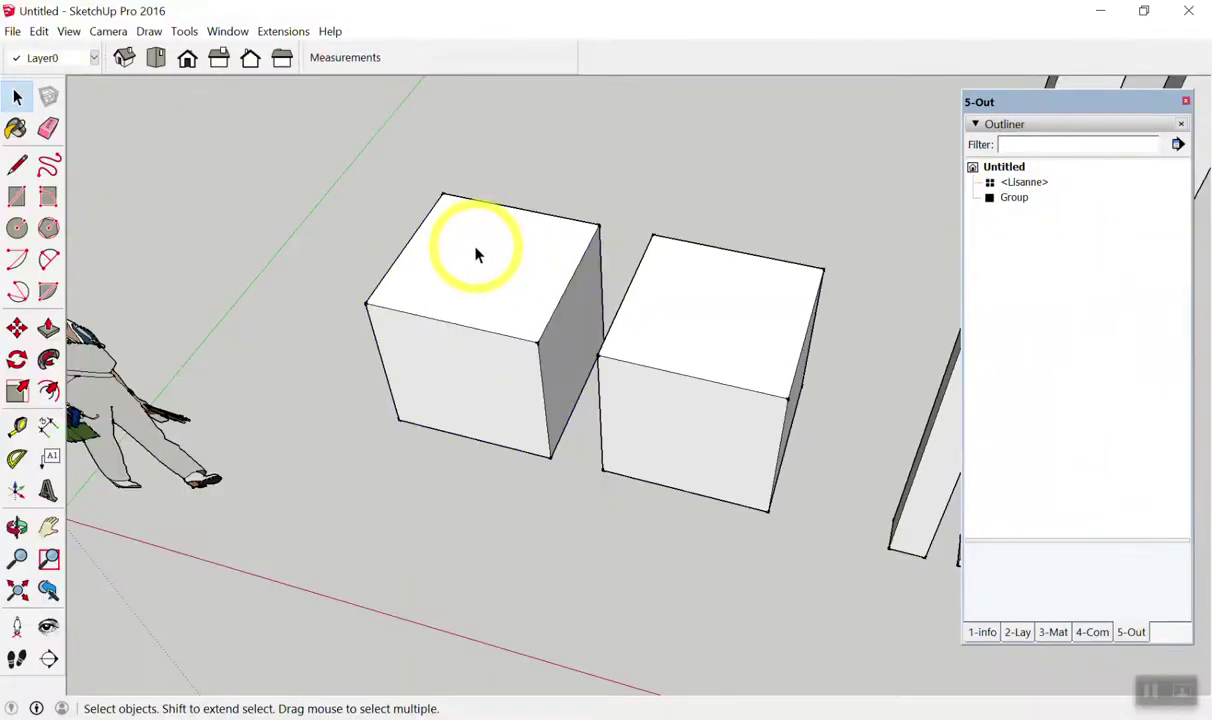
scroll(474, 283, up, 3)
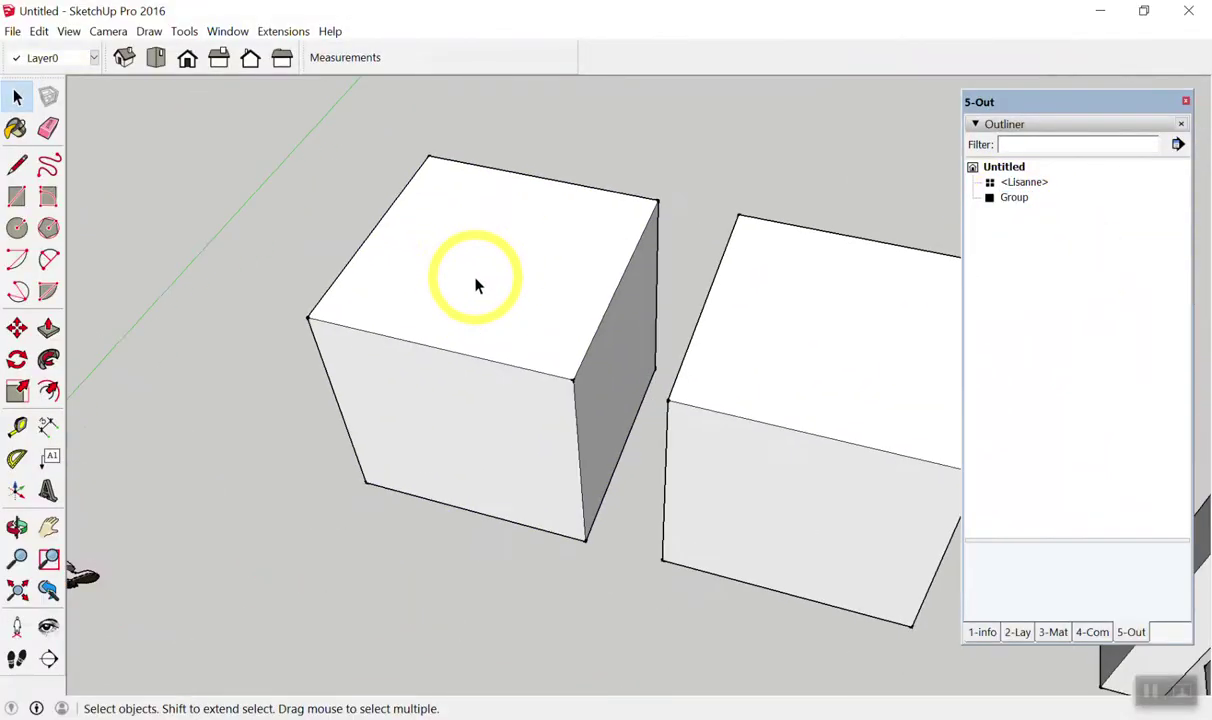
Explode the left cube group into loose geometry.
right_click(510, 240)
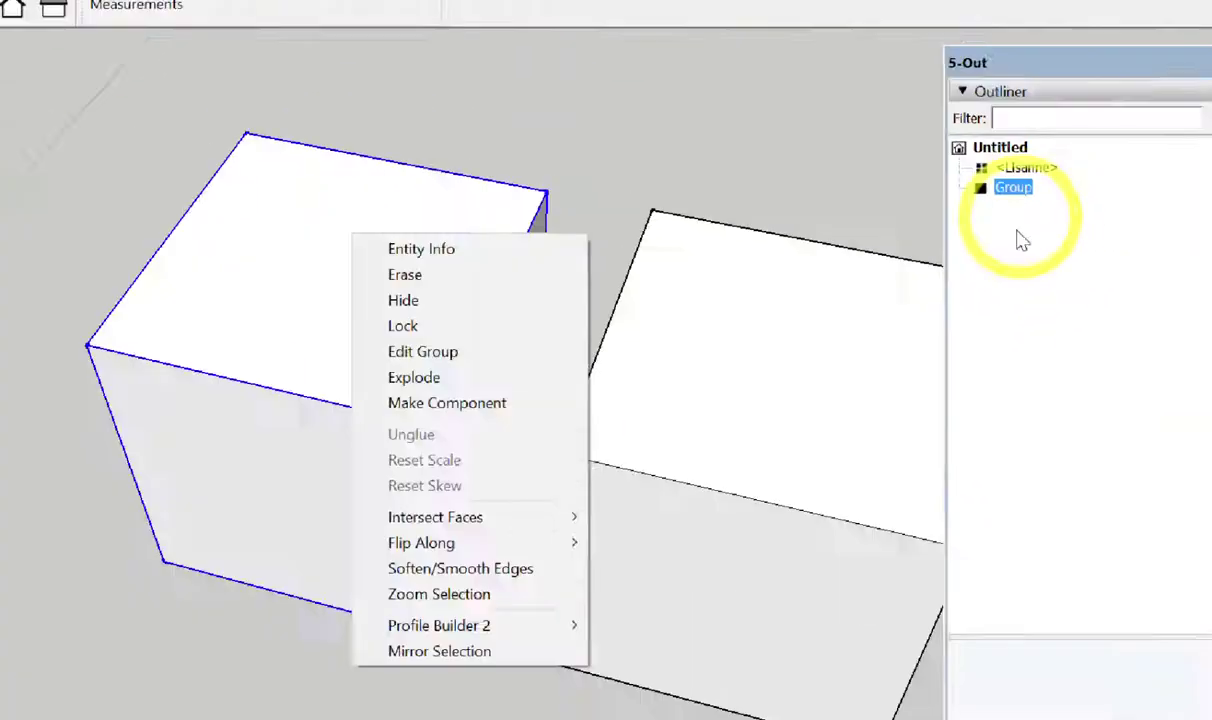
click(292, 300)
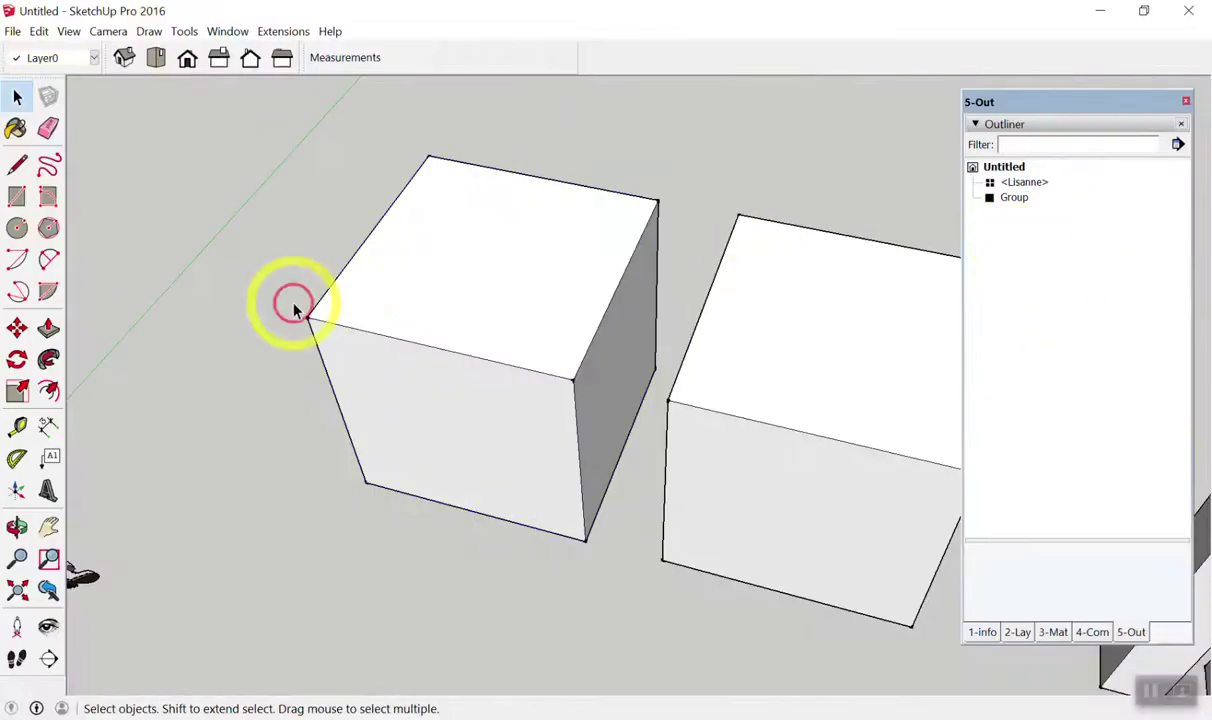
right_click(432, 264)
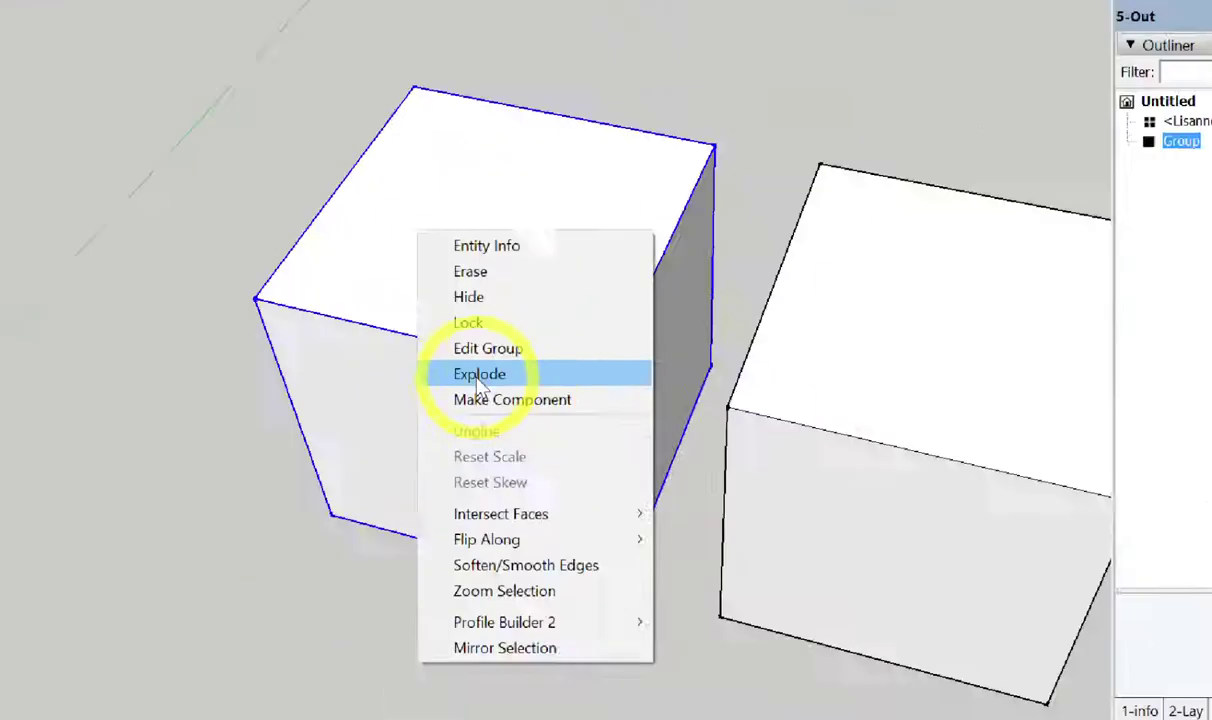
click(472, 392)
click(1044, 279)
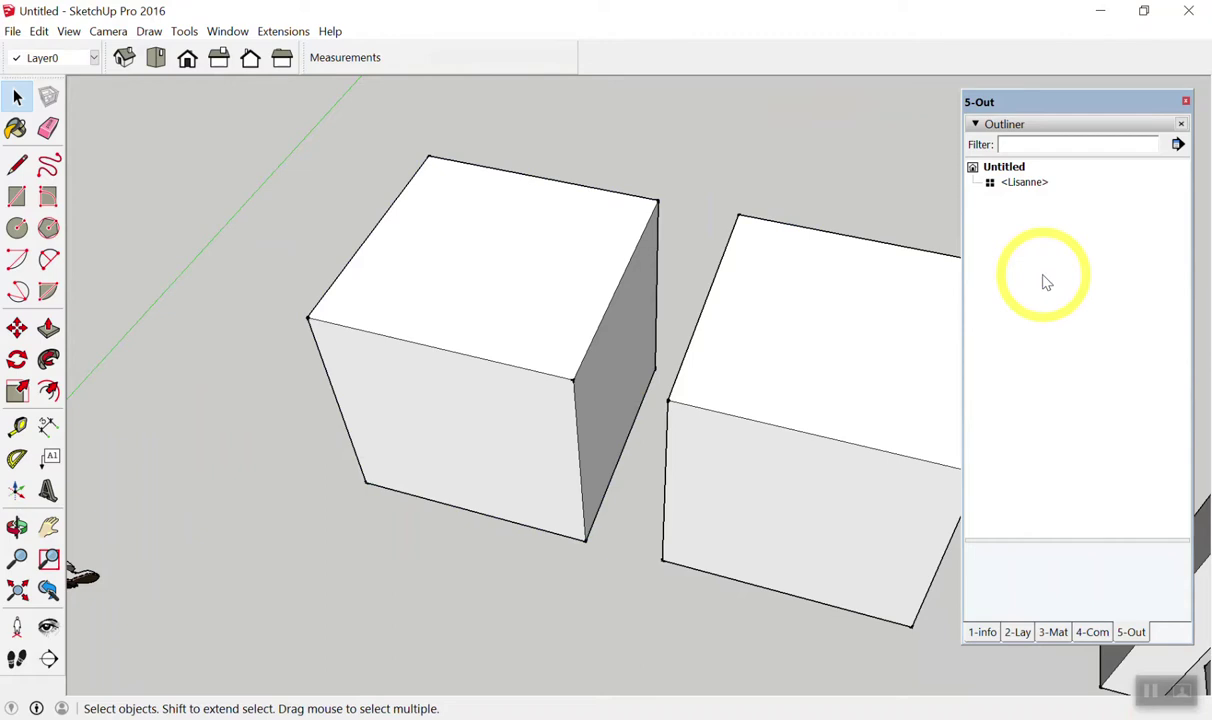
Zoom extents to show the whole model and briefly select the scale figure.
key(shift+z)
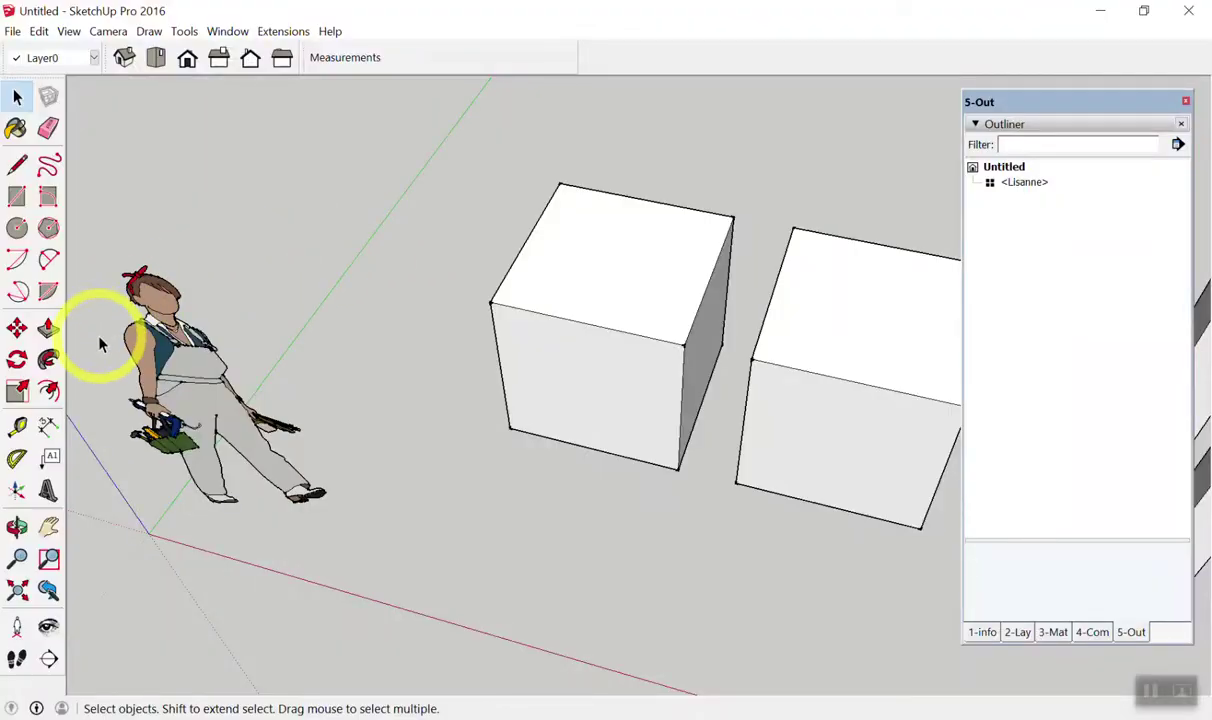
scroll(120, 325, up, 2)
click(145, 330)
scroll(145, 333, down, 2)
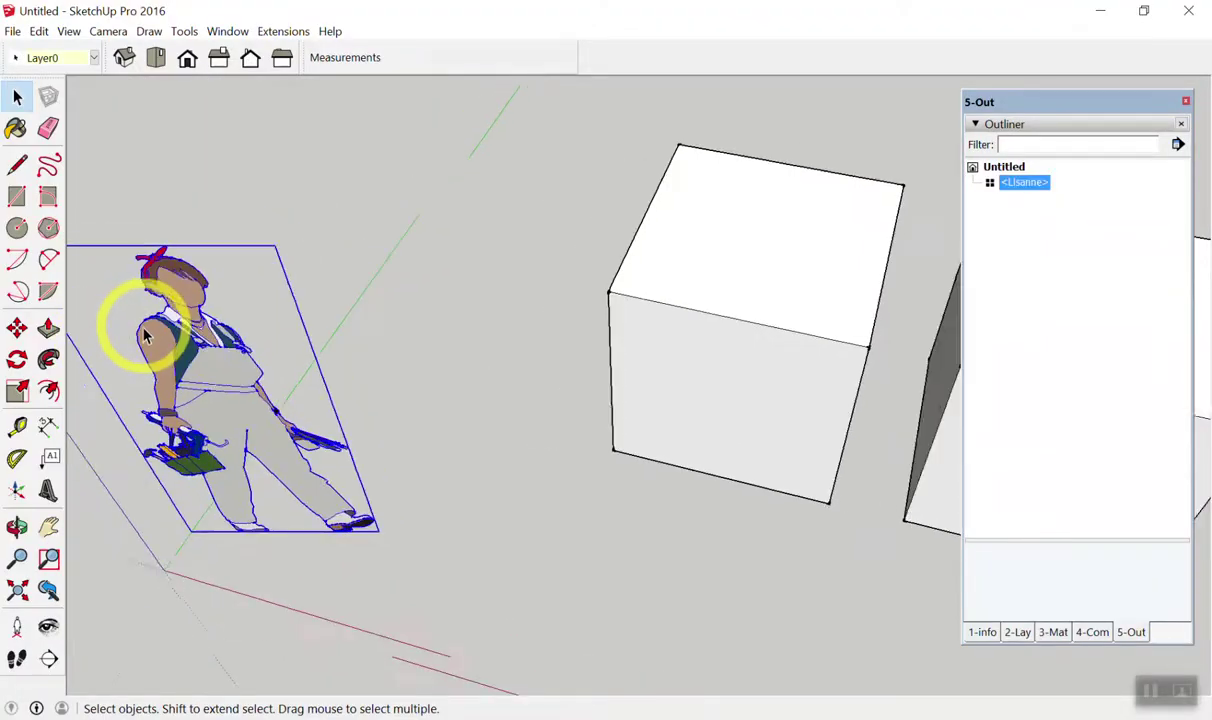
scroll(137, 335, down, 1)
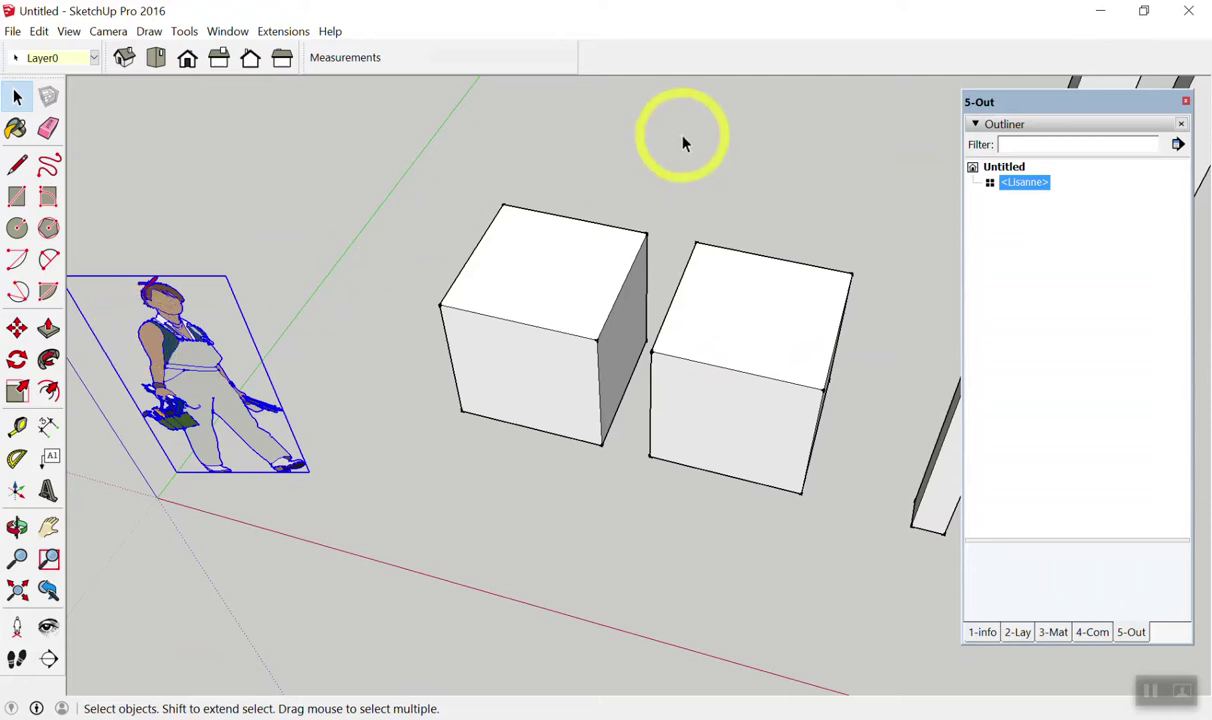
click(649, 316)
scroll(649, 316, up, 2)
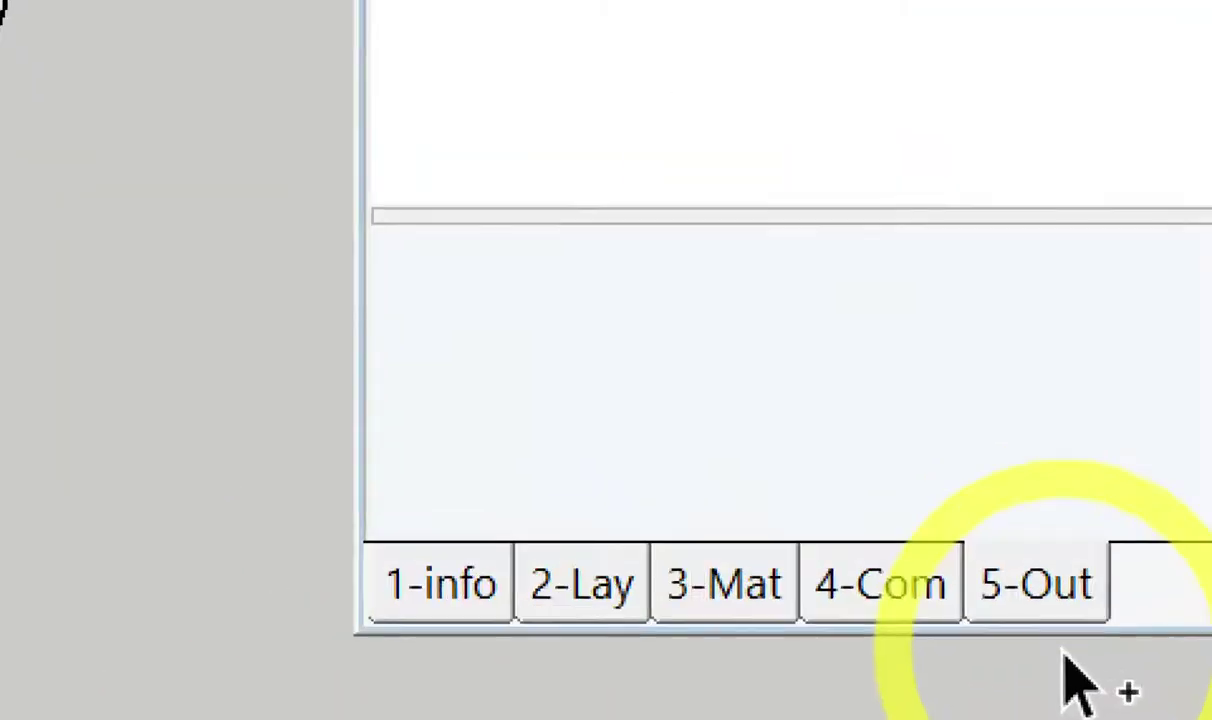
scroll(530, 203, down, 2)
scroll(530, 203, up, 2)
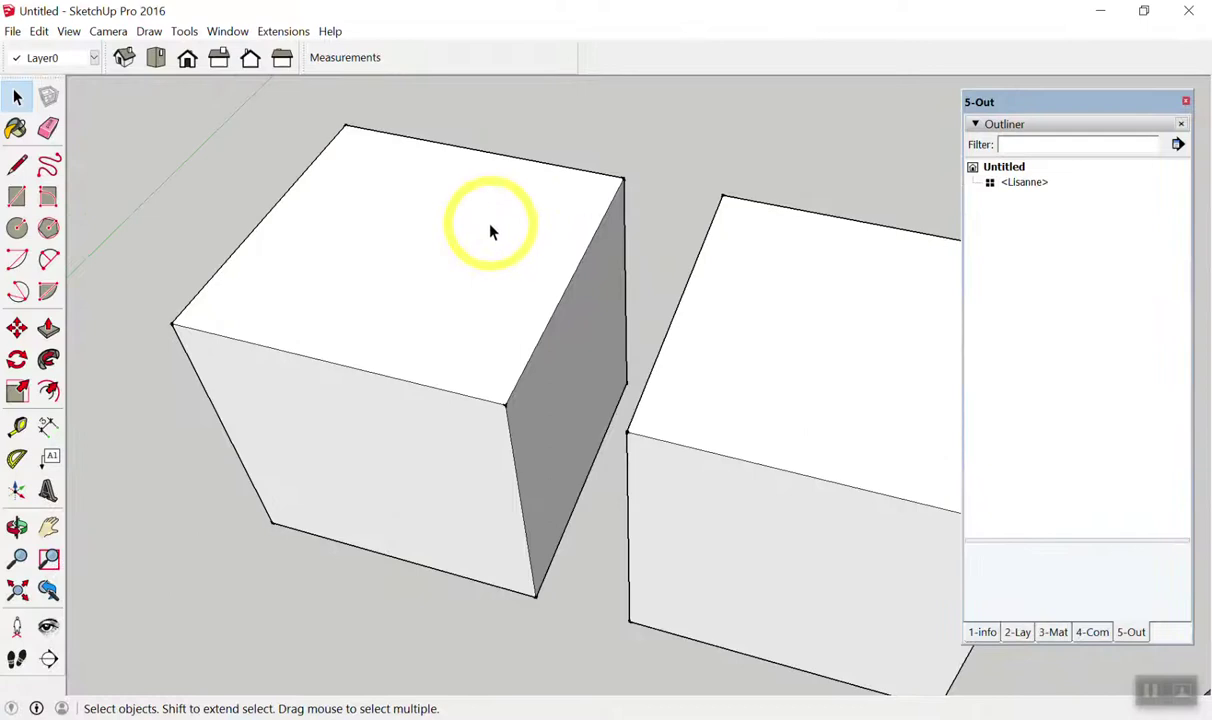
Turn the left cube's geometry back into a Group.
click(490, 229)
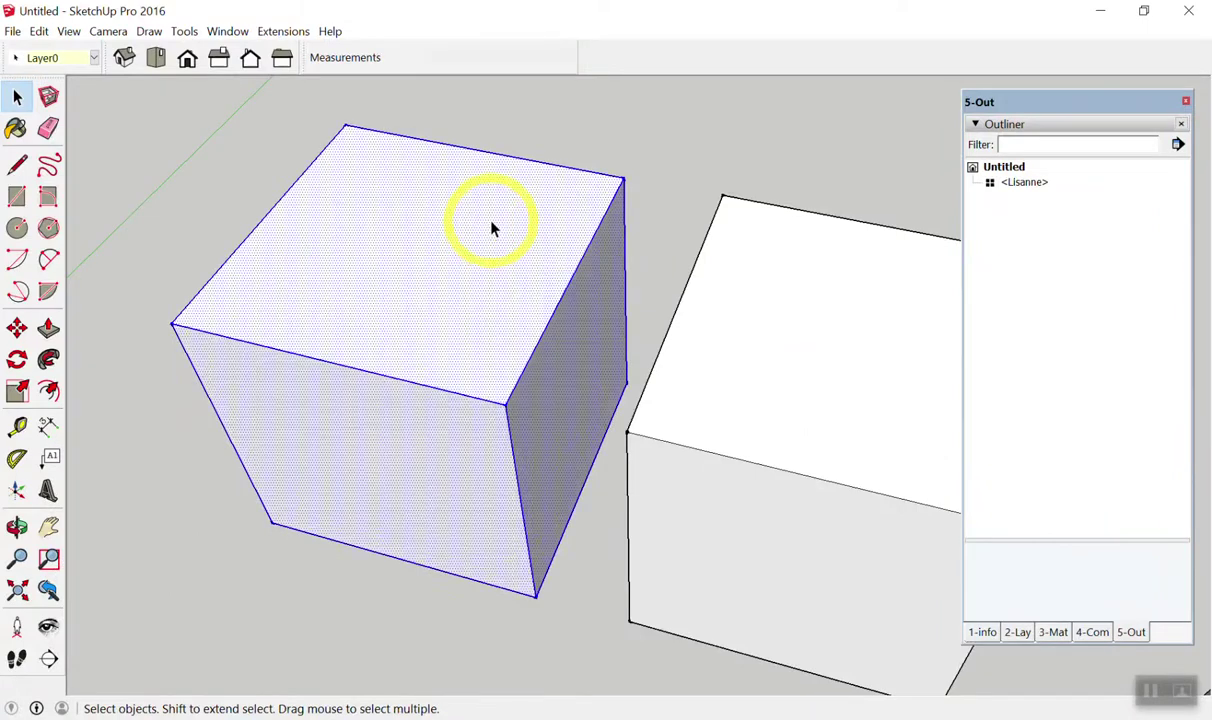
right_click(476, 219)
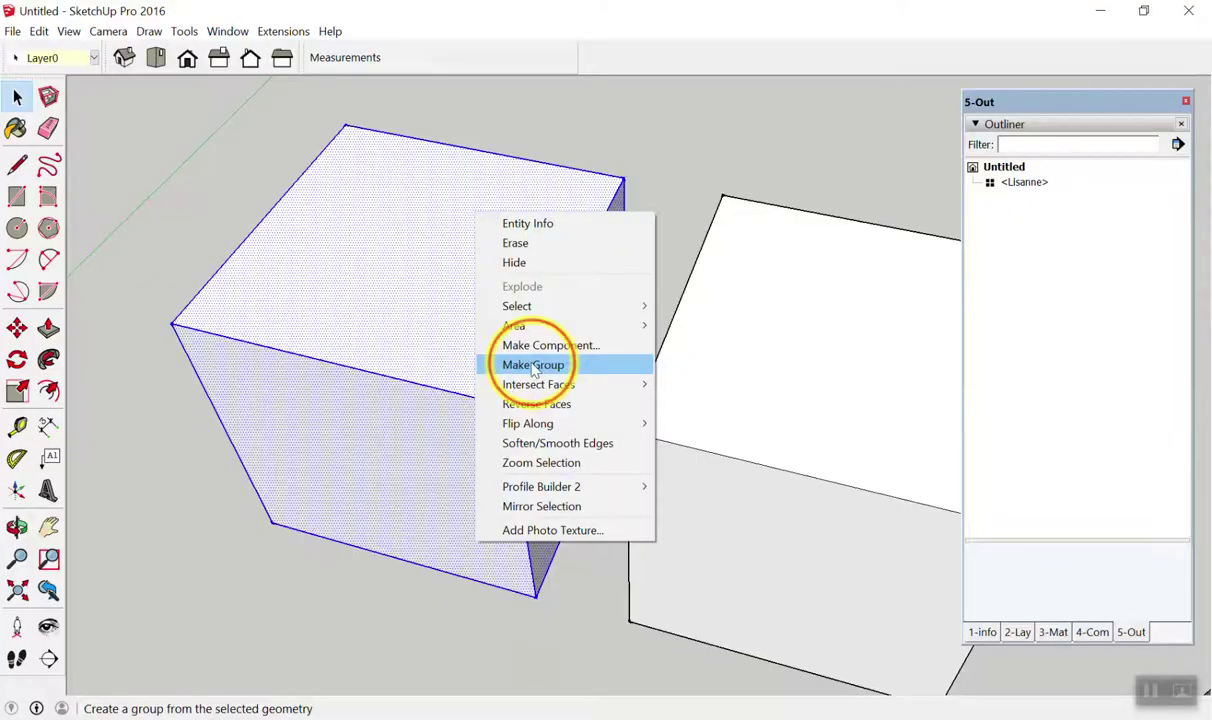
click(548, 502)
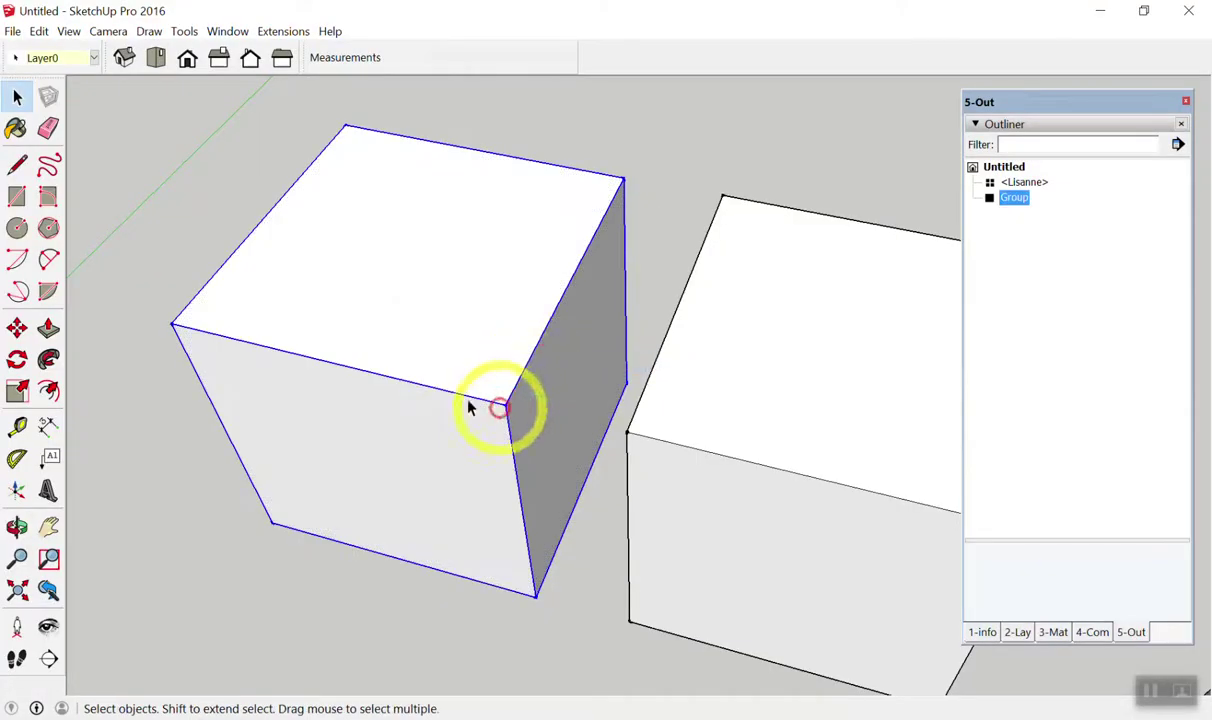
scroll(473, 406, down, 3)
click(603, 487)
scroll(610, 430, up, 2)
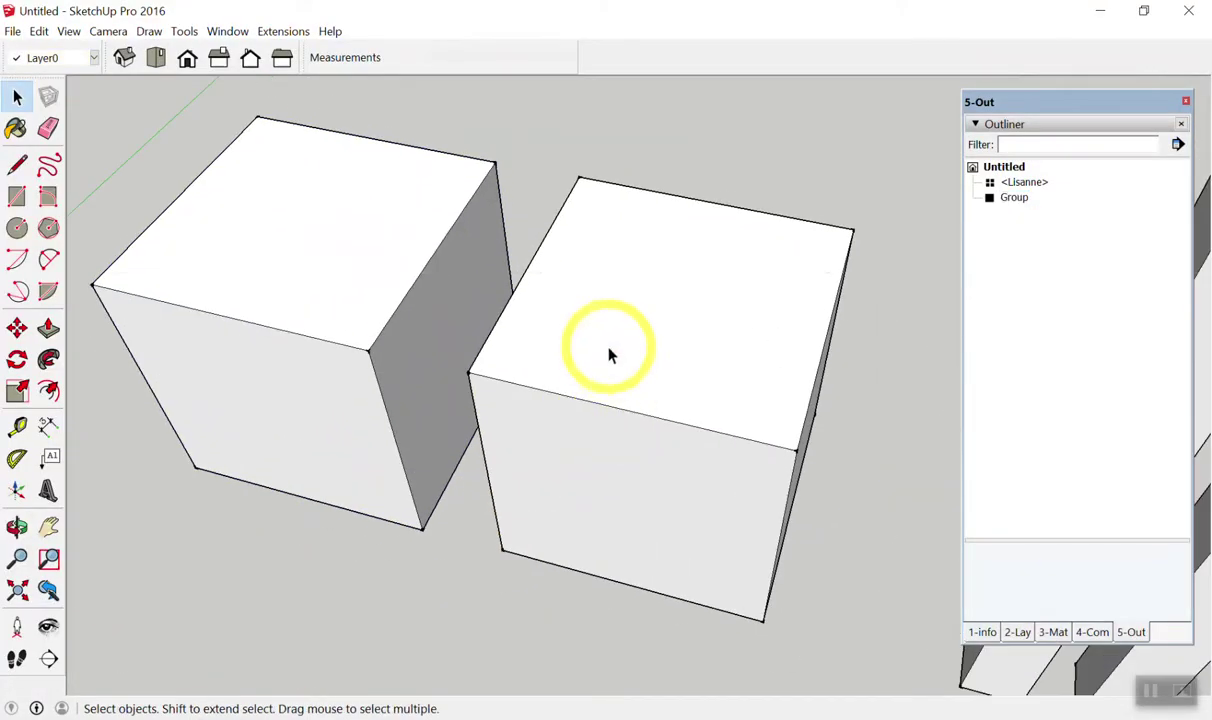
Select the whole right cube, leave its context menu unchanged, and reselect the left group.
click(617, 318)
double_click(617, 318)
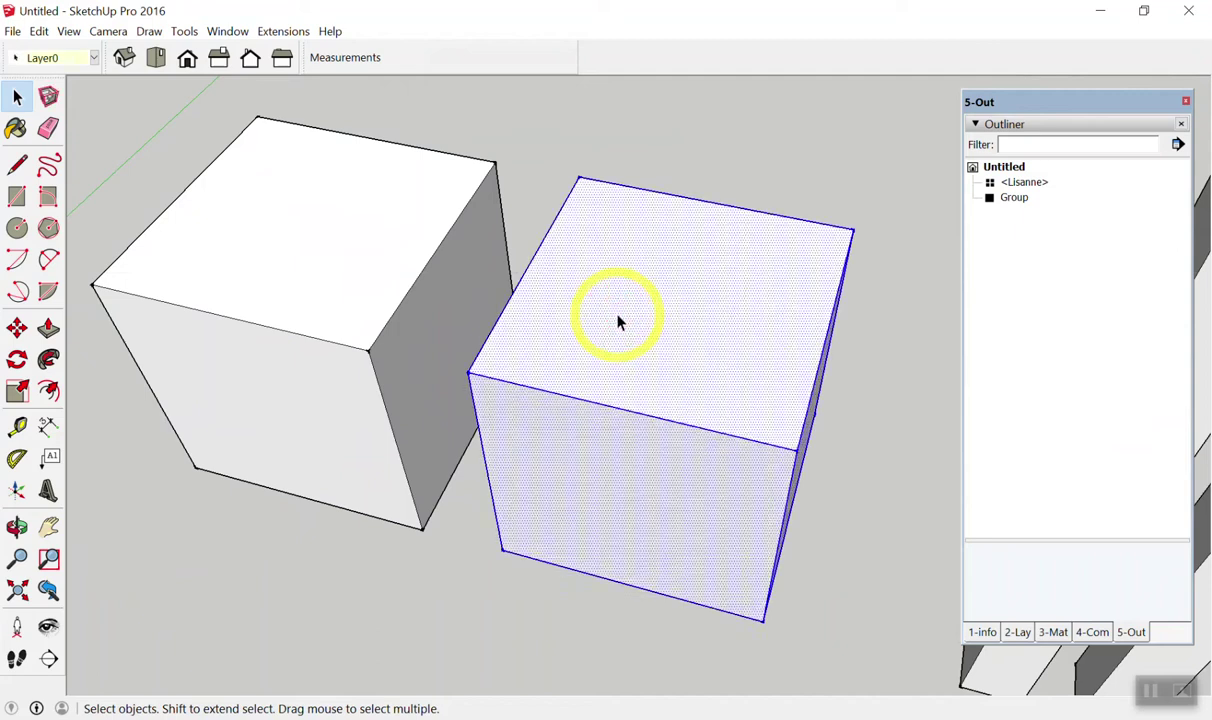
right_click(618, 300)
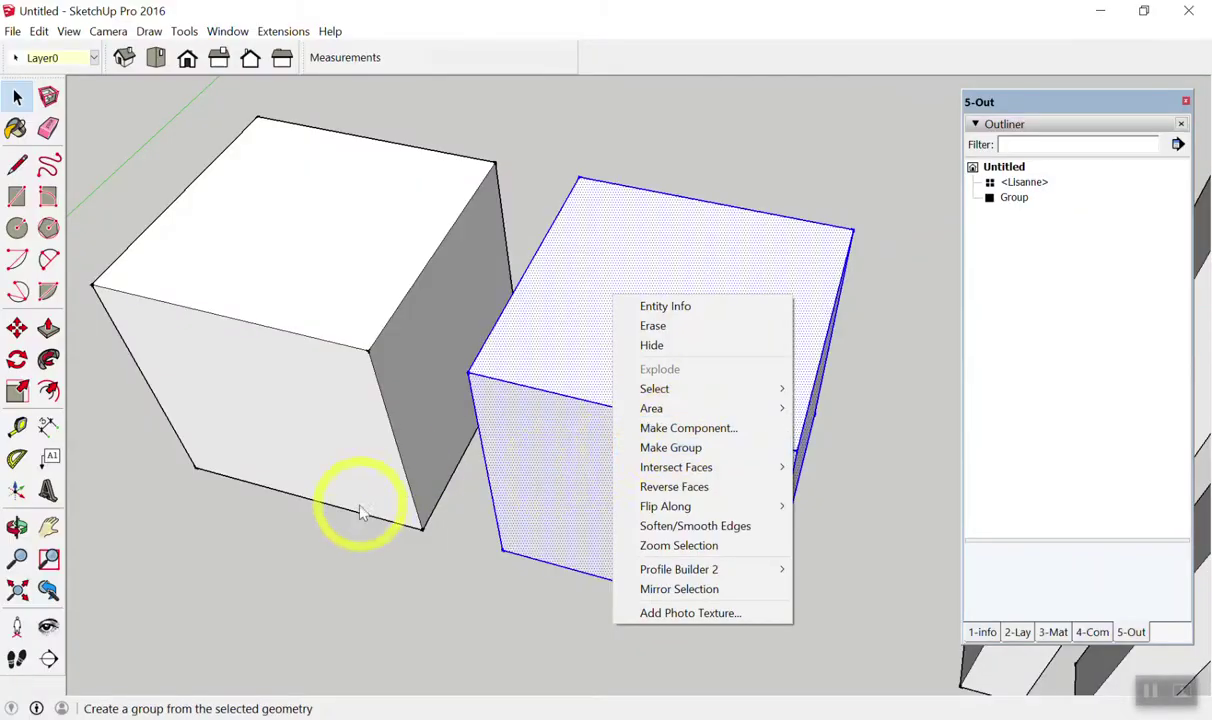
click(357, 512)
click(350, 280)
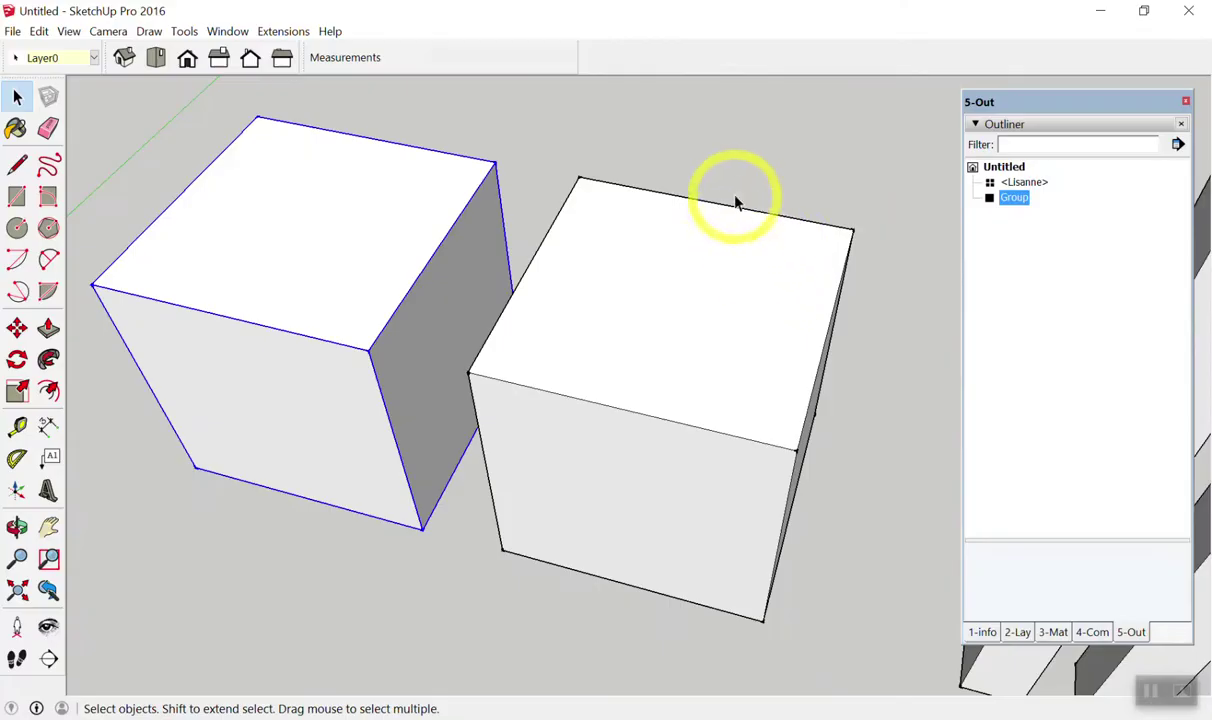
Make the whole right cube a component named BOX.
triple_click(682, 262)
right_click(683, 271)
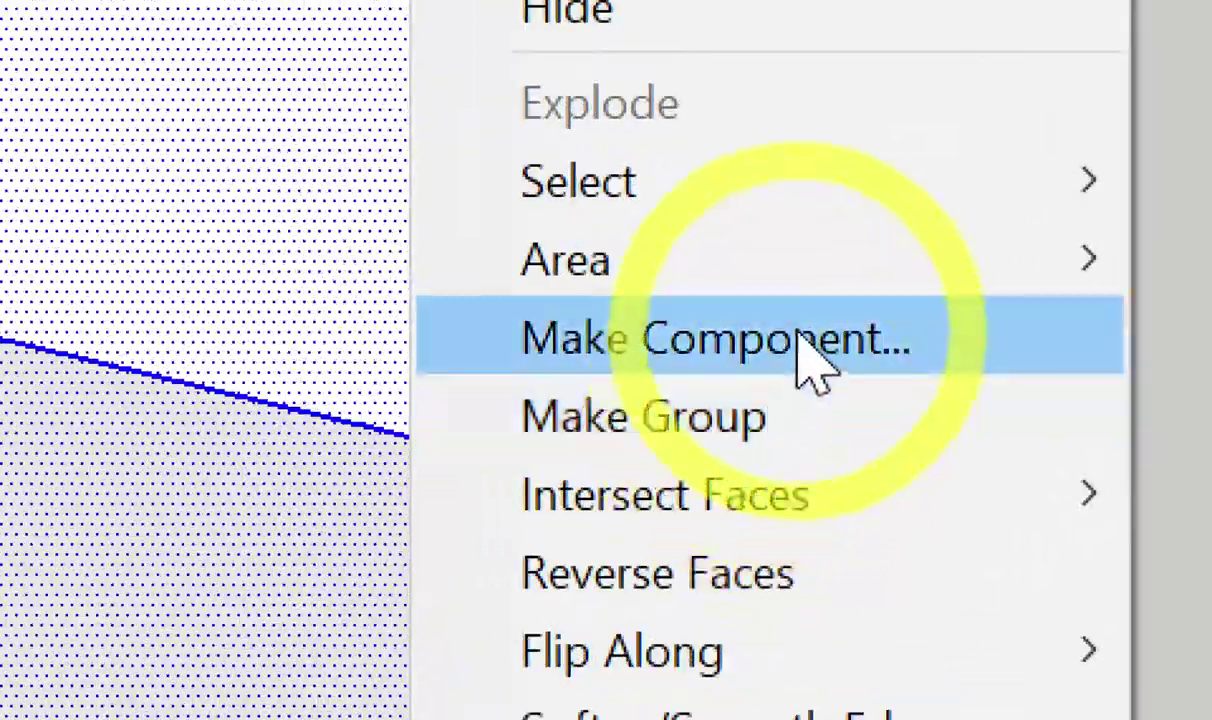
click(779, 400)
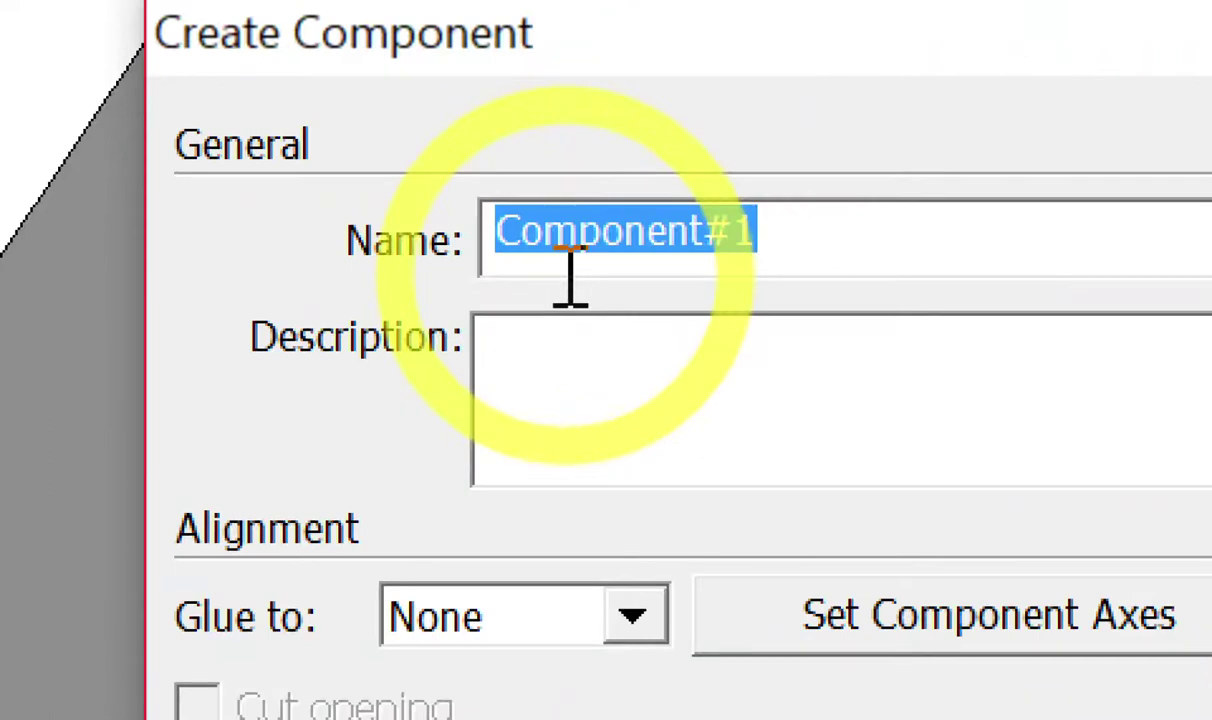
text(B)
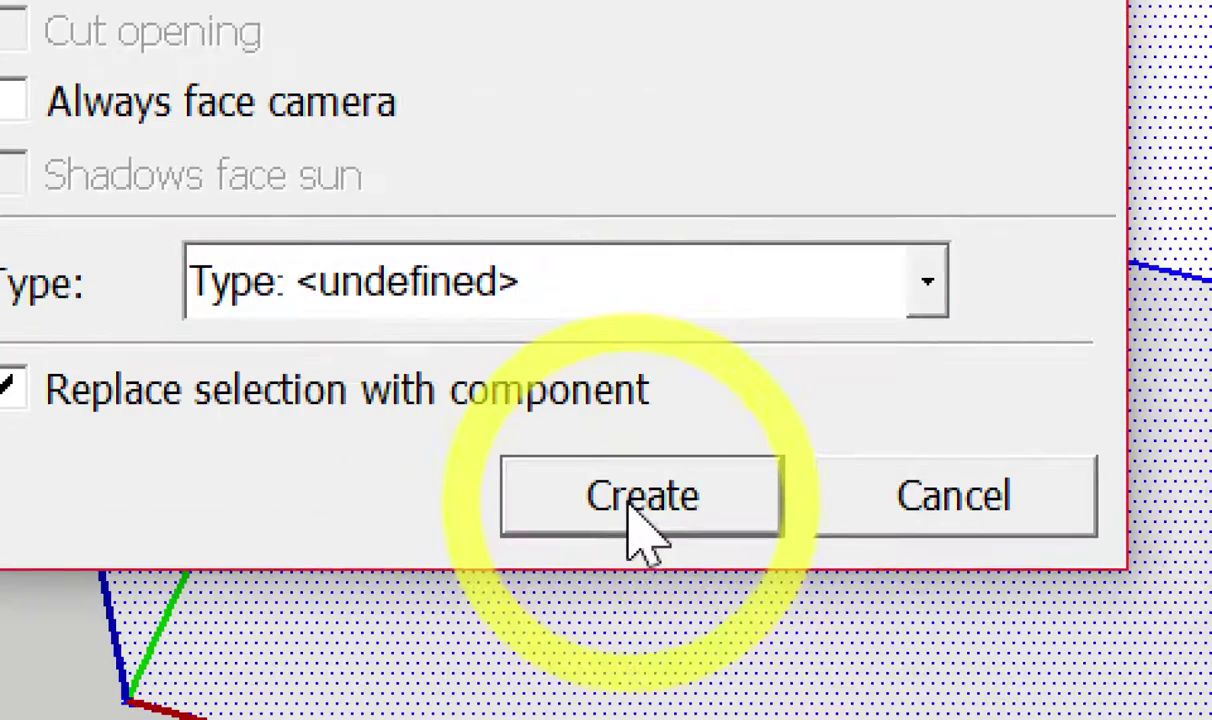
click(631, 505)
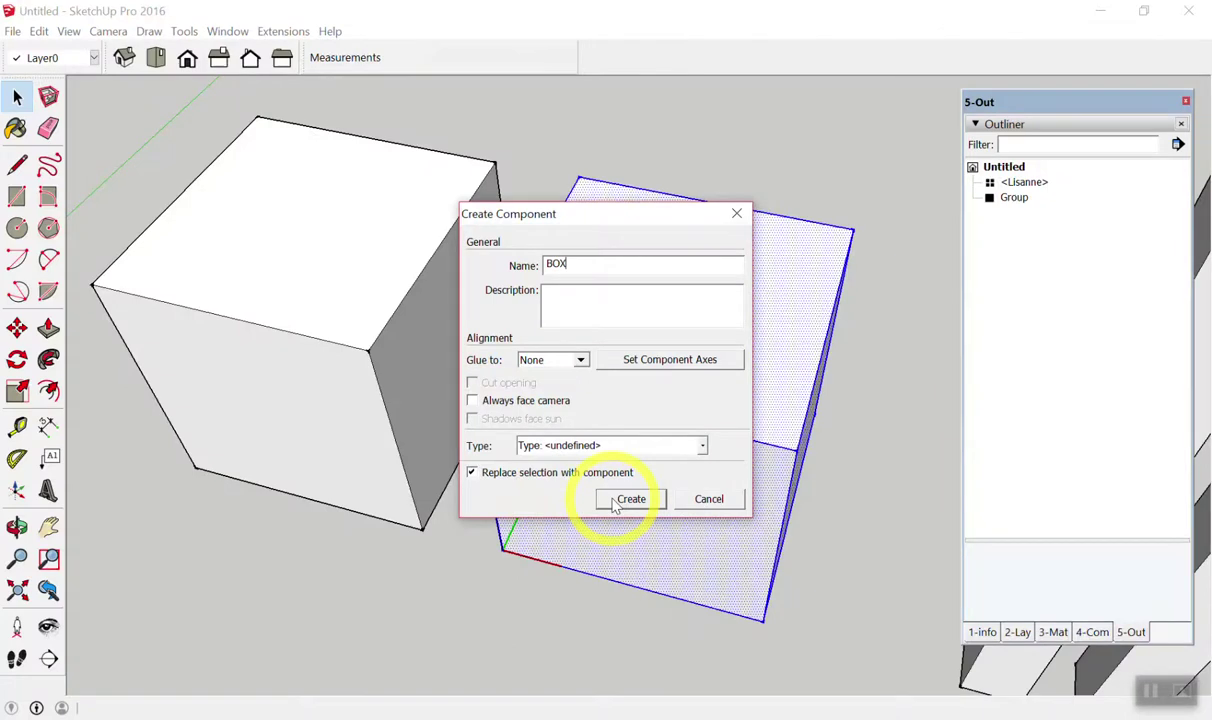
click(615, 502)
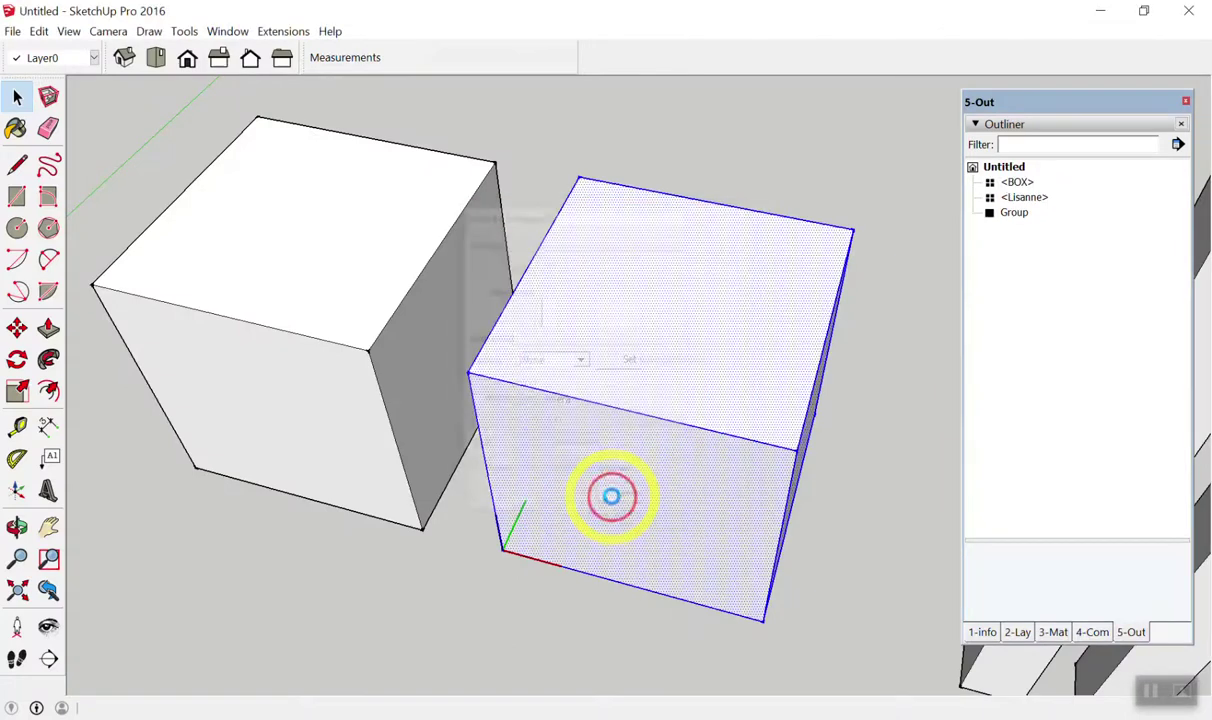
Select the new BOX component, then clear the selection.
click(737, 210)
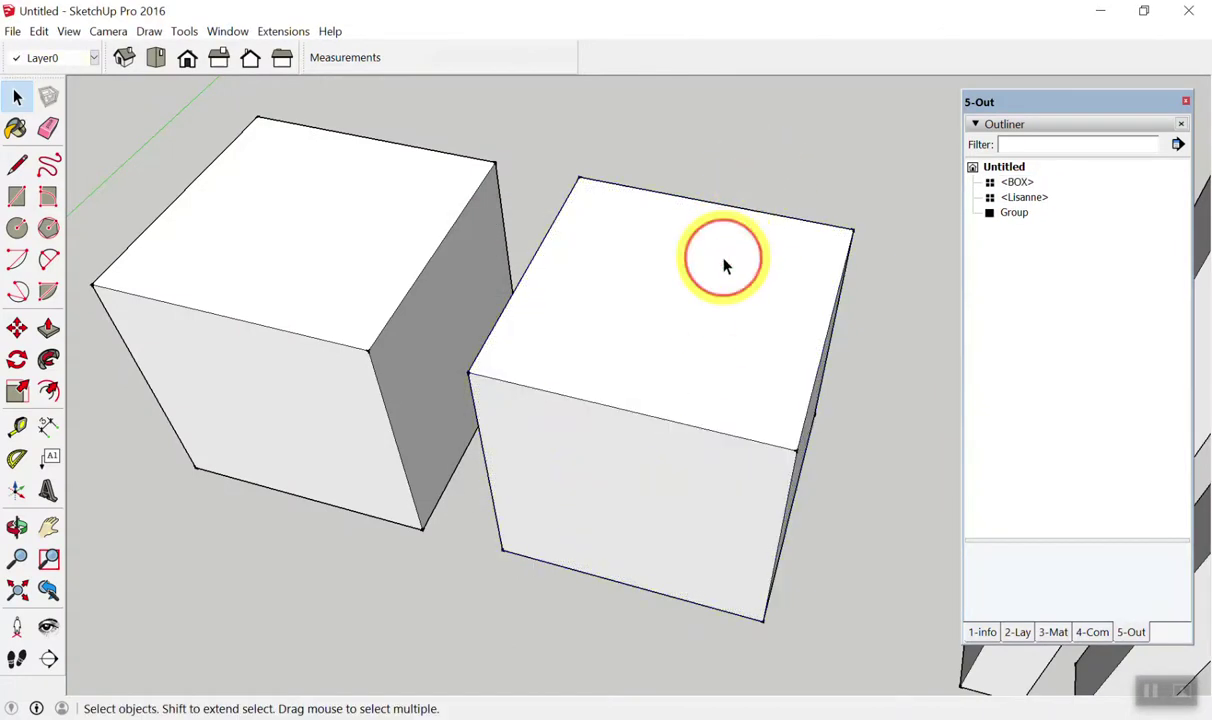
click(740, 232)
scroll(744, 237, down, 4)
scroll(690, 240, down, 1)
click(672, 166)
Deselect BOX, then select the scale figure component and delete it.
click(698, 249)
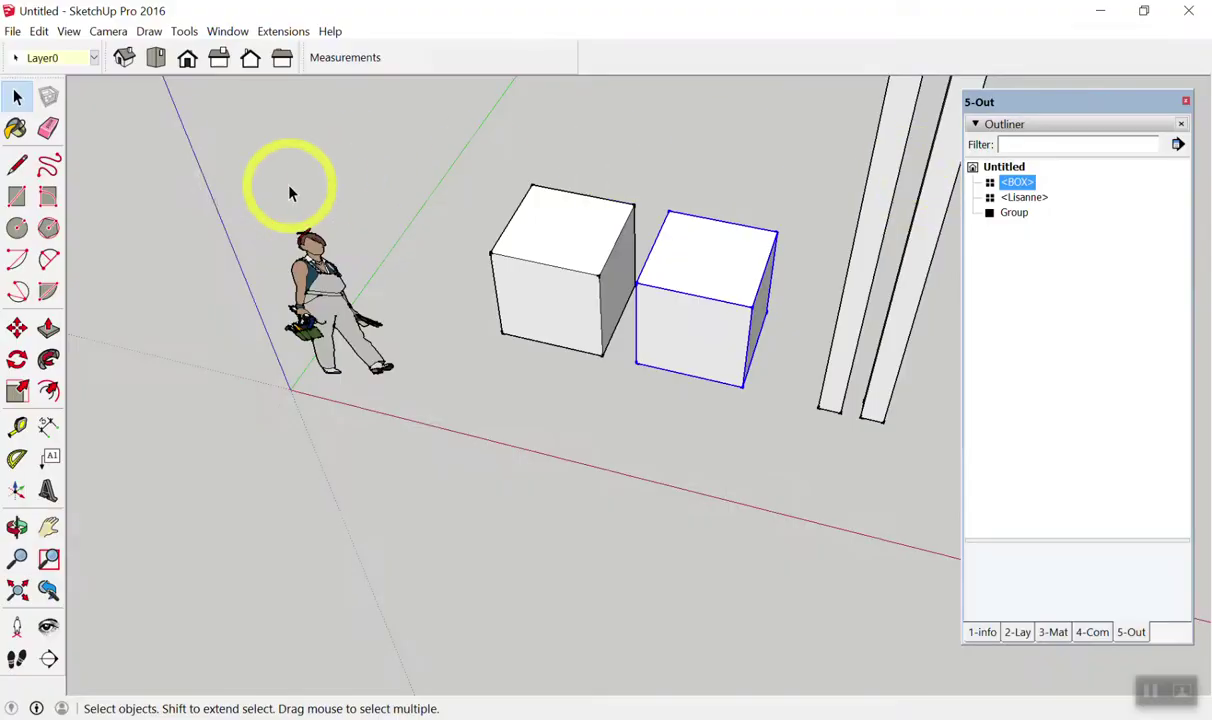
click(274, 174)
scroll(316, 255, up, 3)
click(316, 252)
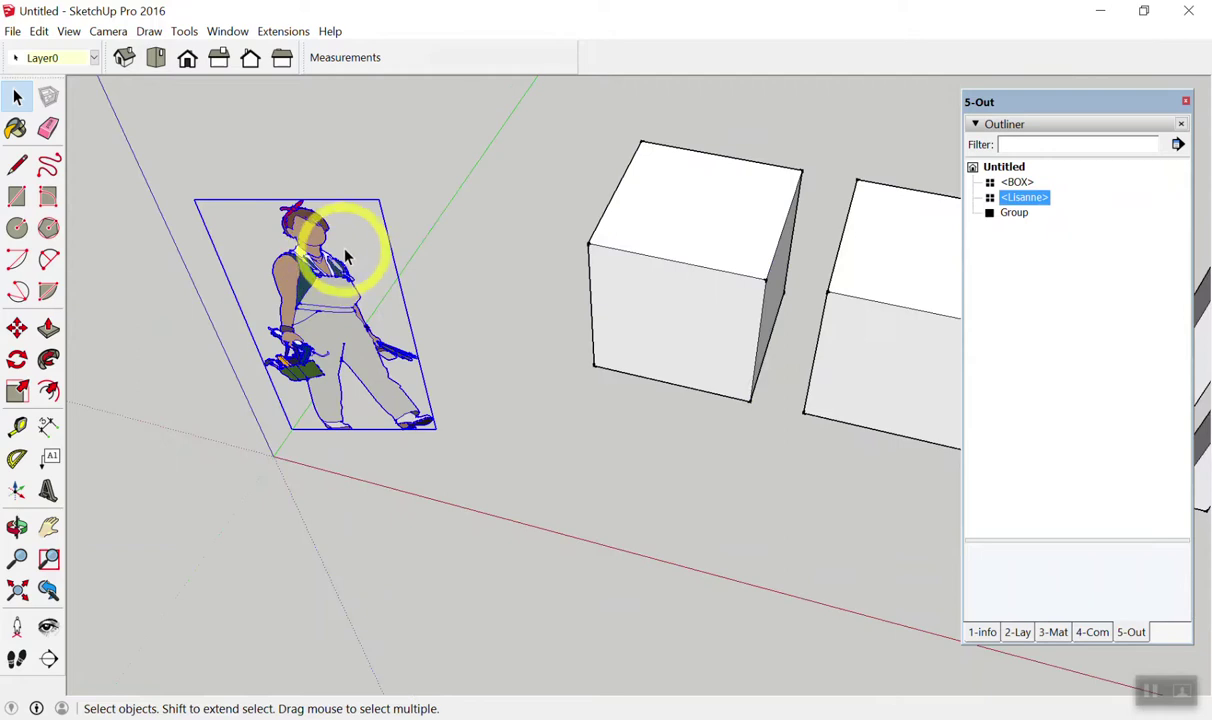
key(Delete)
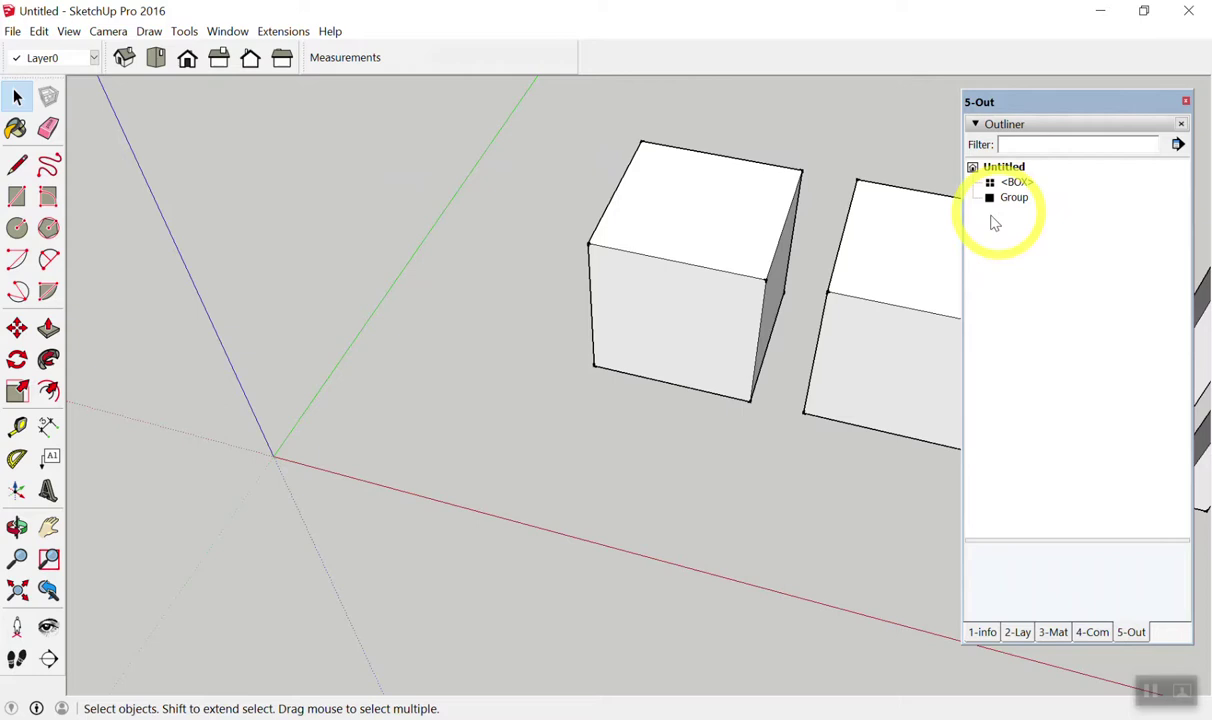
scroll(233, 303, down, 3)
mouse_move(233, 303)
middle_down()
mouse_move(441, 346)
mouse_move(766, 168)
mouse_move(548, 363)
mouse_move(709, 195)
mouse_move(533, 355)
middle_up()
middle_drag(687, 306, 707, 260)
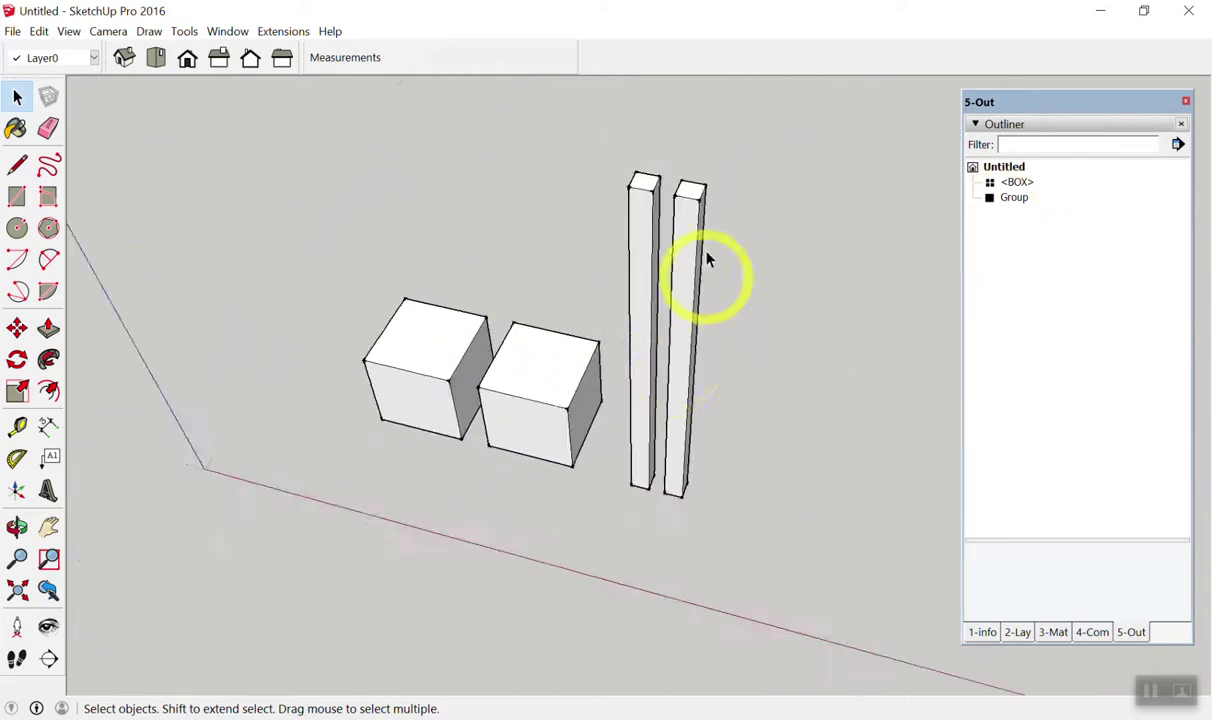
scroll(707, 260, up, 5)
scroll(611, 189, up, 2)
click(567, 289)
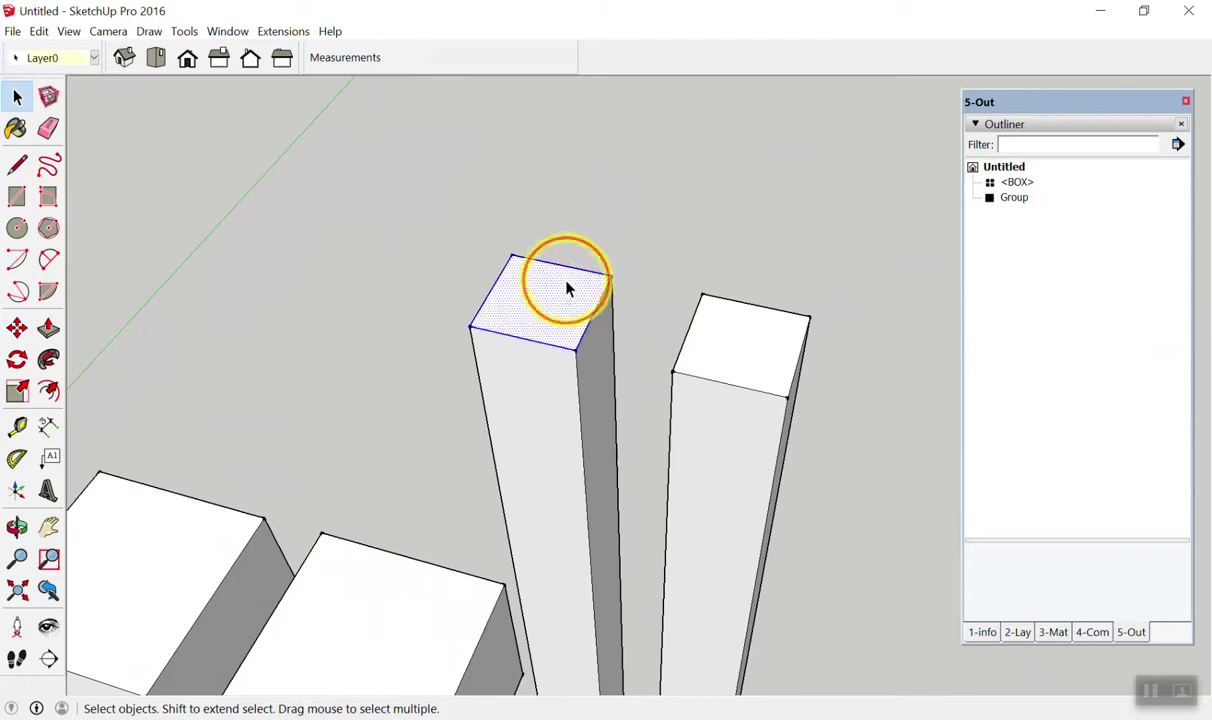
triple_click(567, 289)
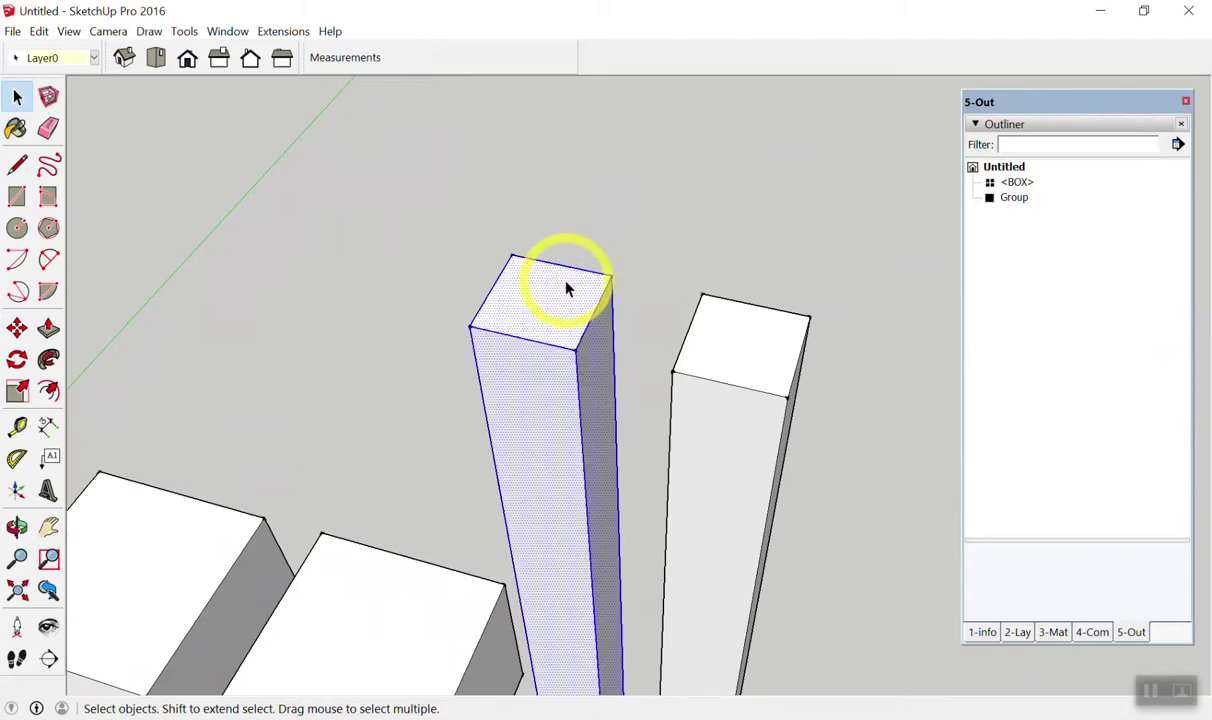
right_click(567, 288)
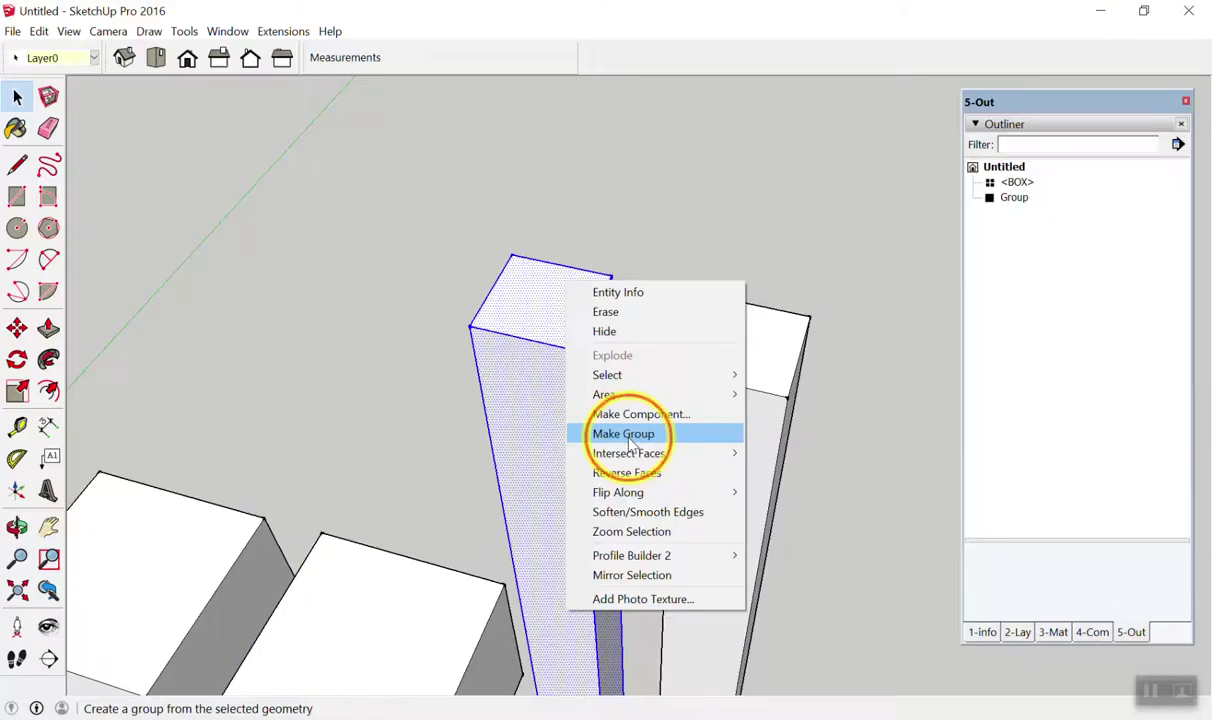
click(622, 432)
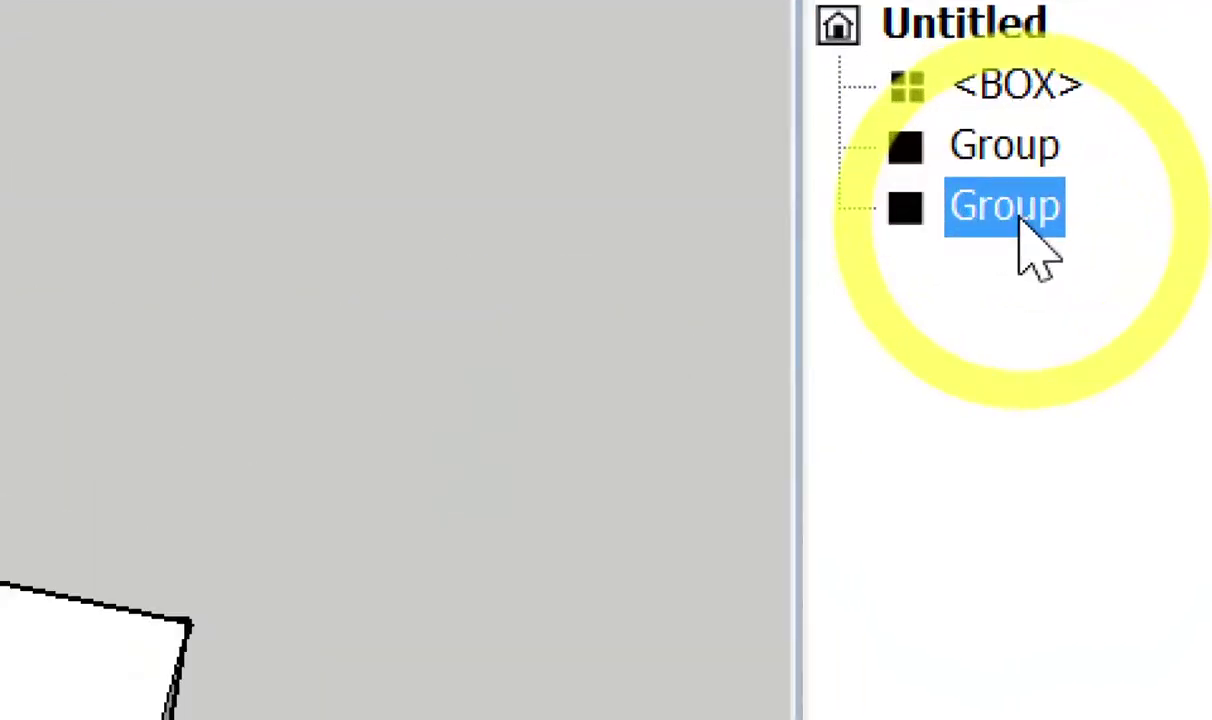
click(1018, 217)
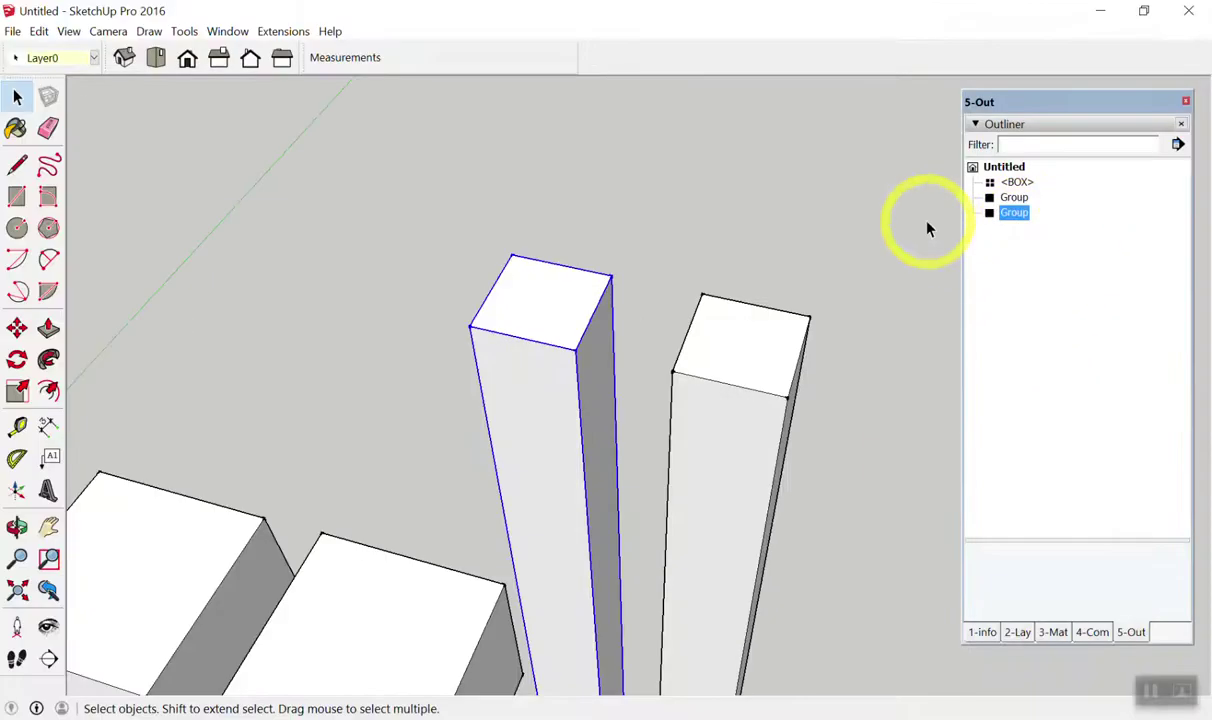
click(804, 211)
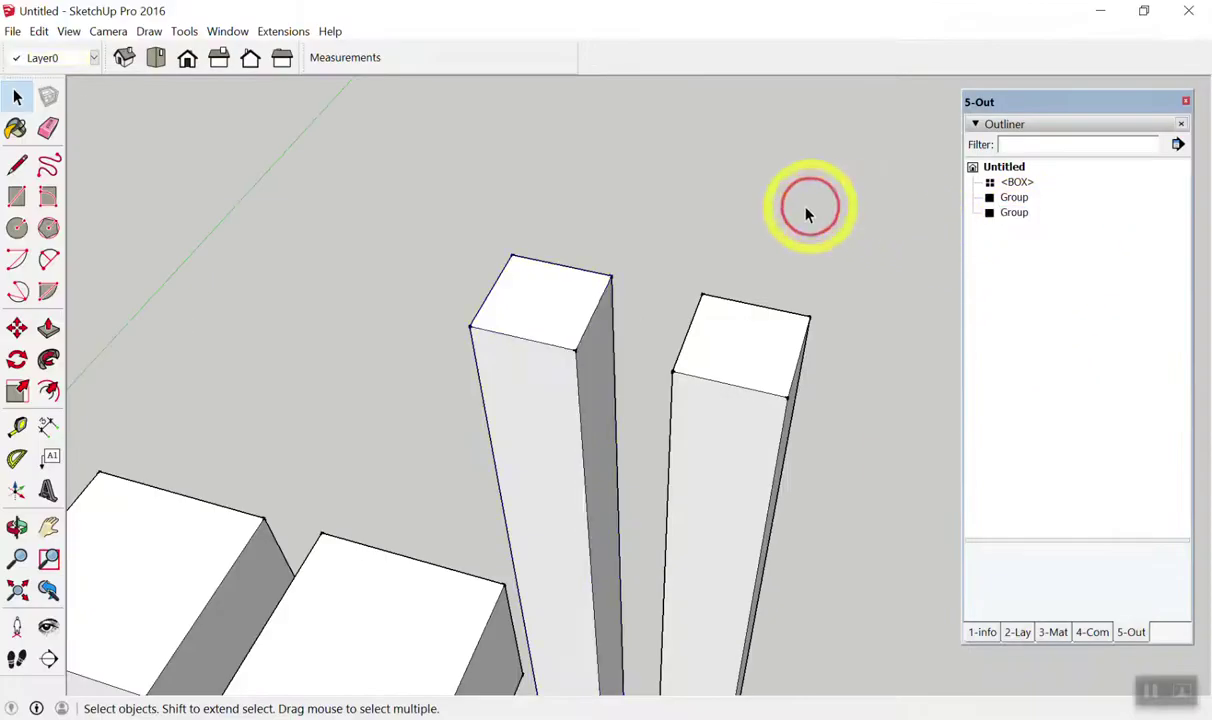
middle_drag(804, 211, 655, 222)
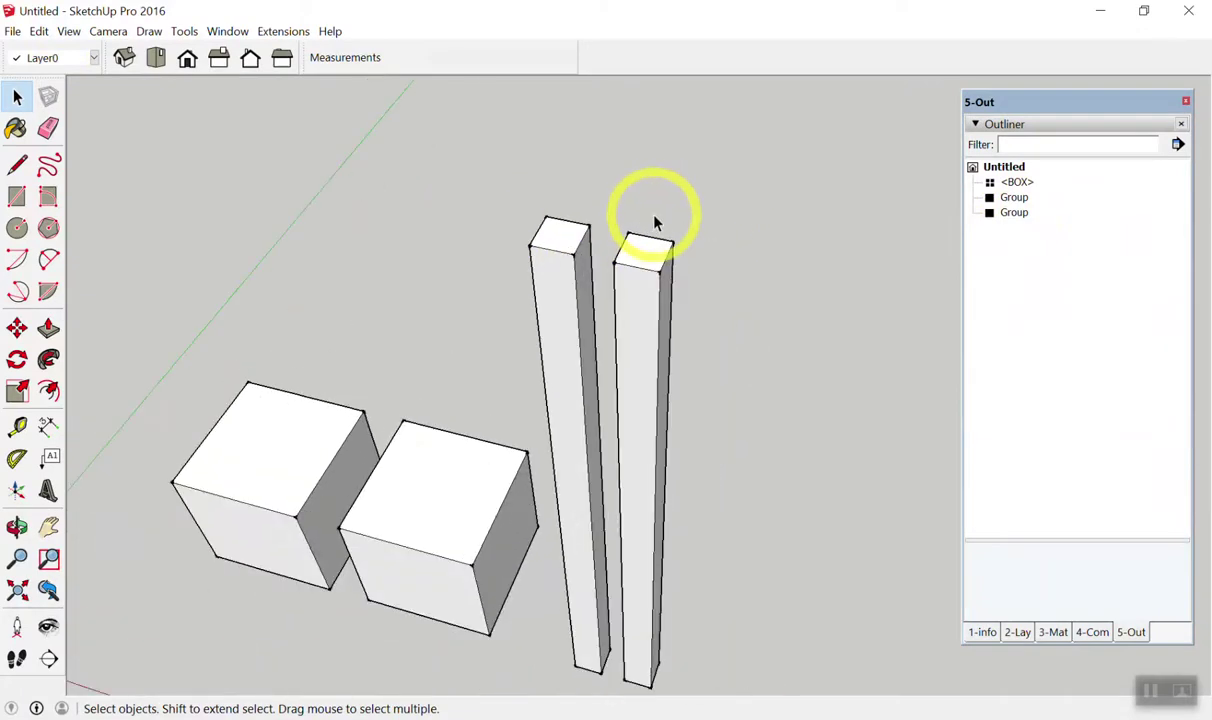
Make the whole right 4 m pillar a component named เสา.
scroll(670, 258, up, 3)
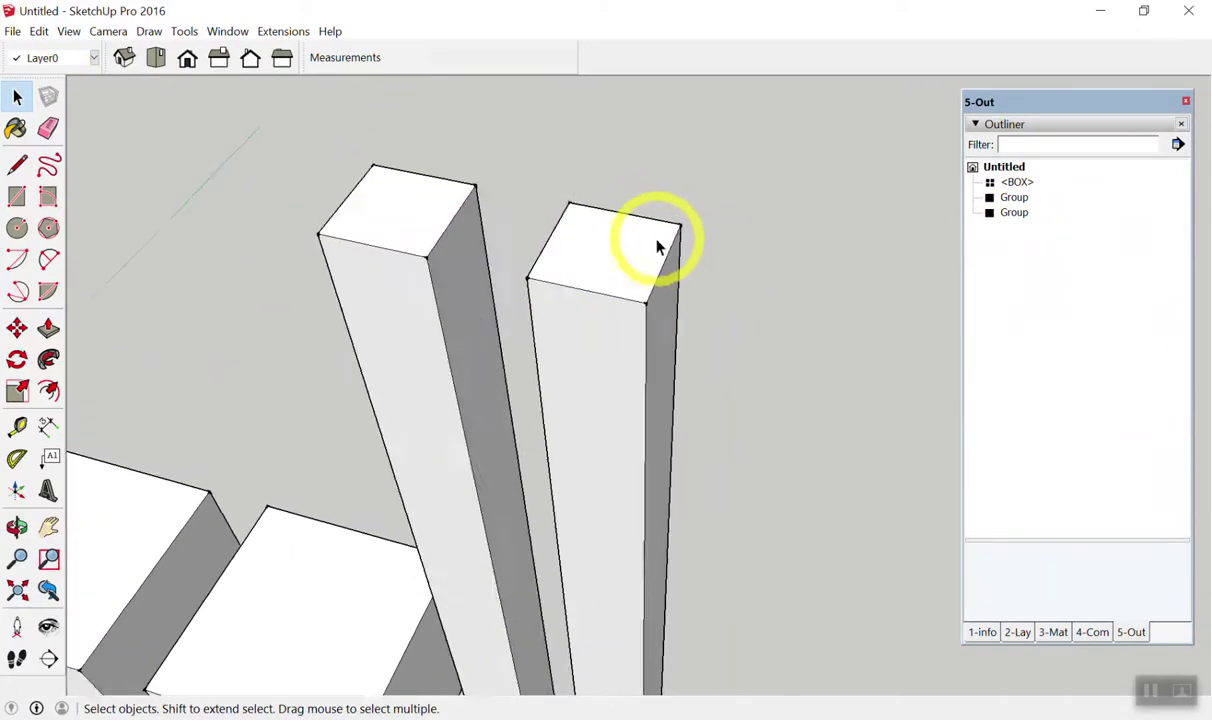
scroll(655, 244, up, 3)
click(617, 243)
double_click(617, 241)
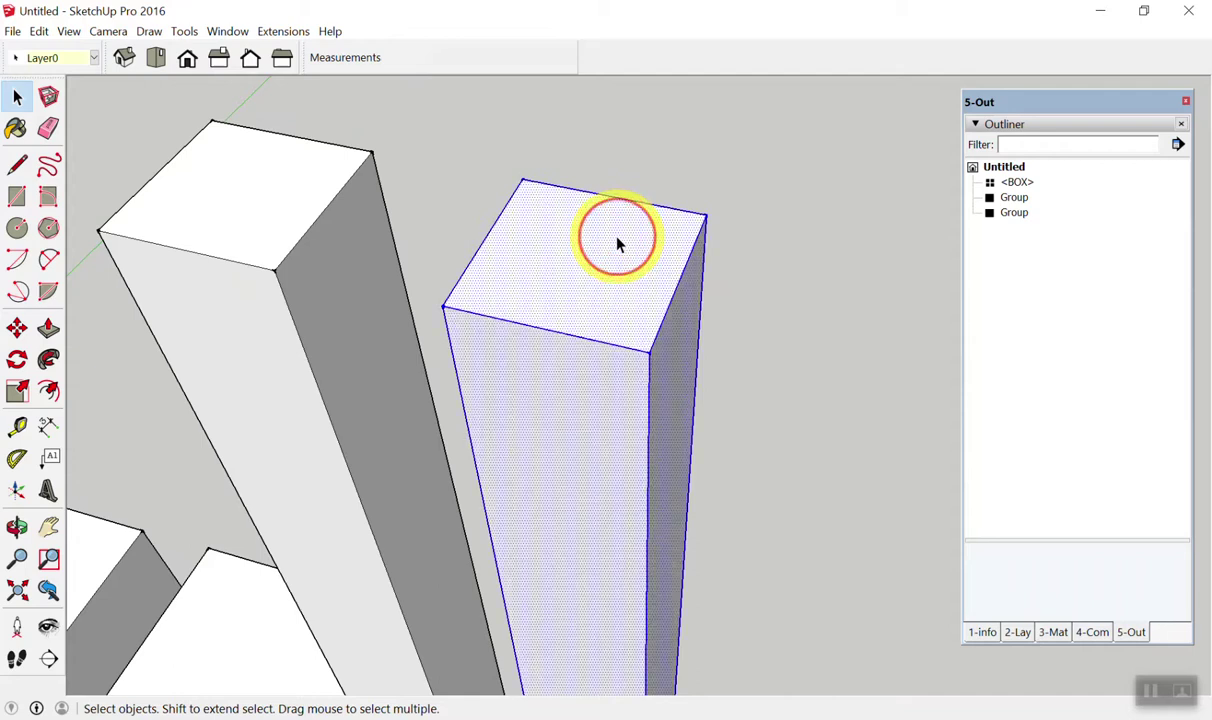
right_click(617, 238)
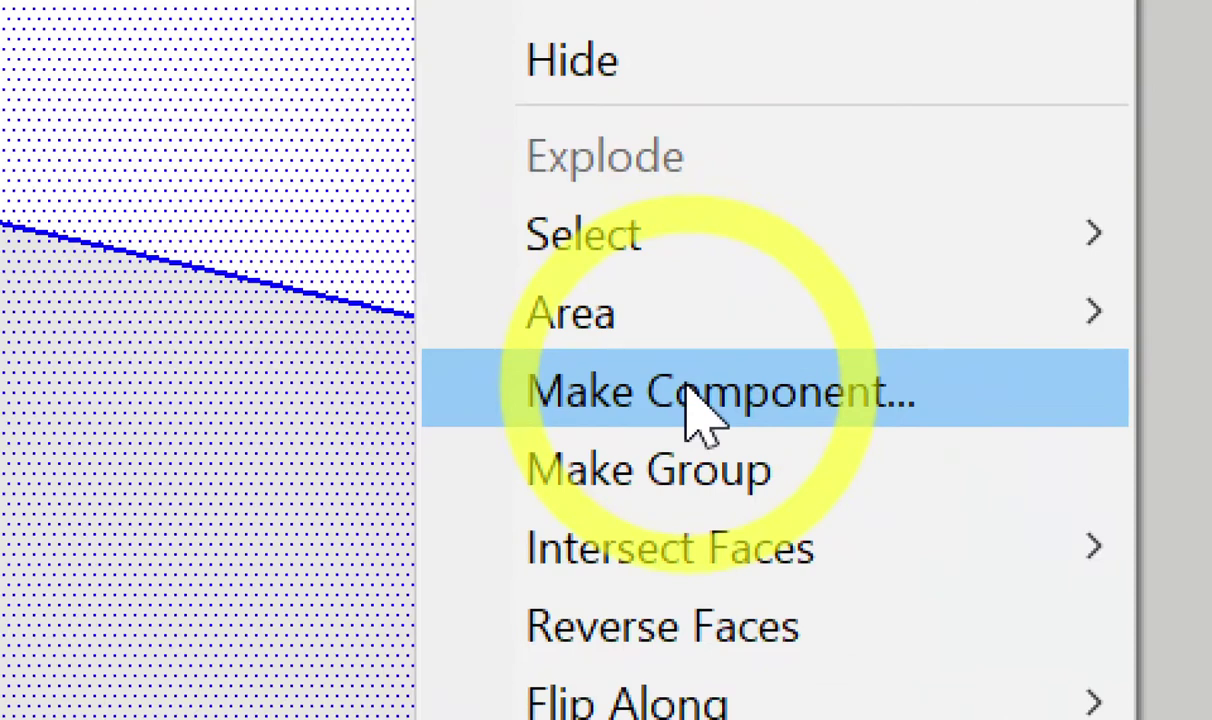
click(698, 415)
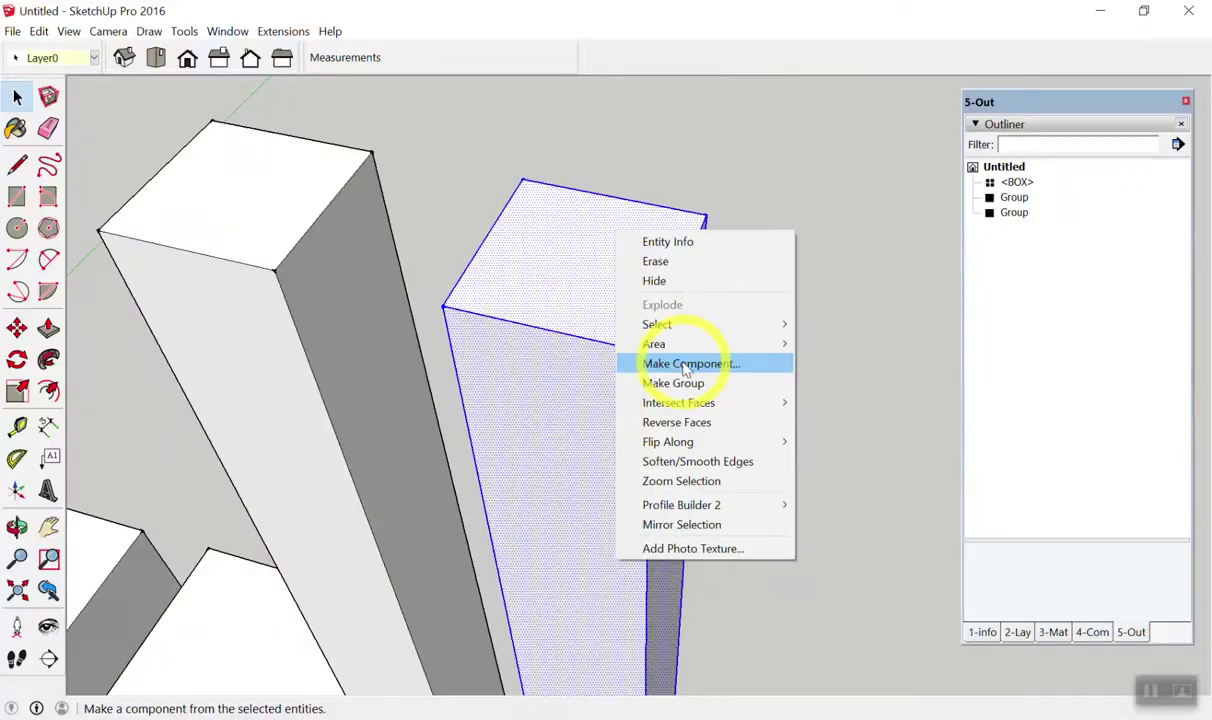
click(686, 366)
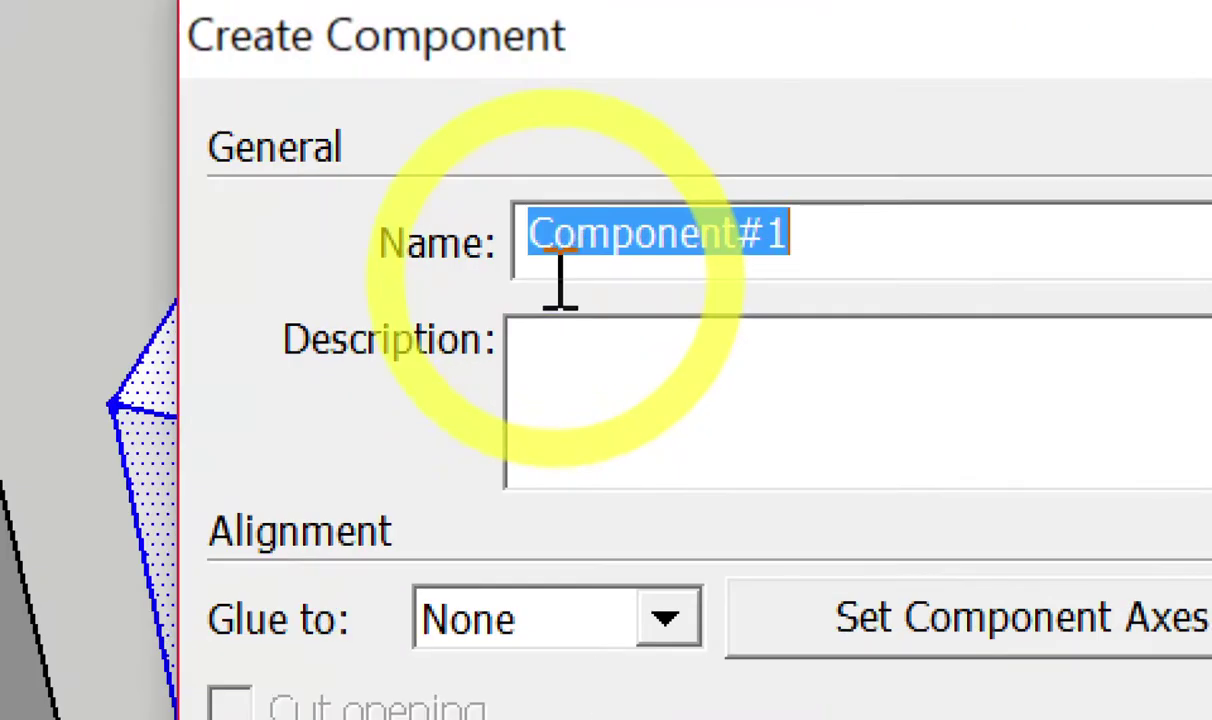
text(glk)
text(เส)
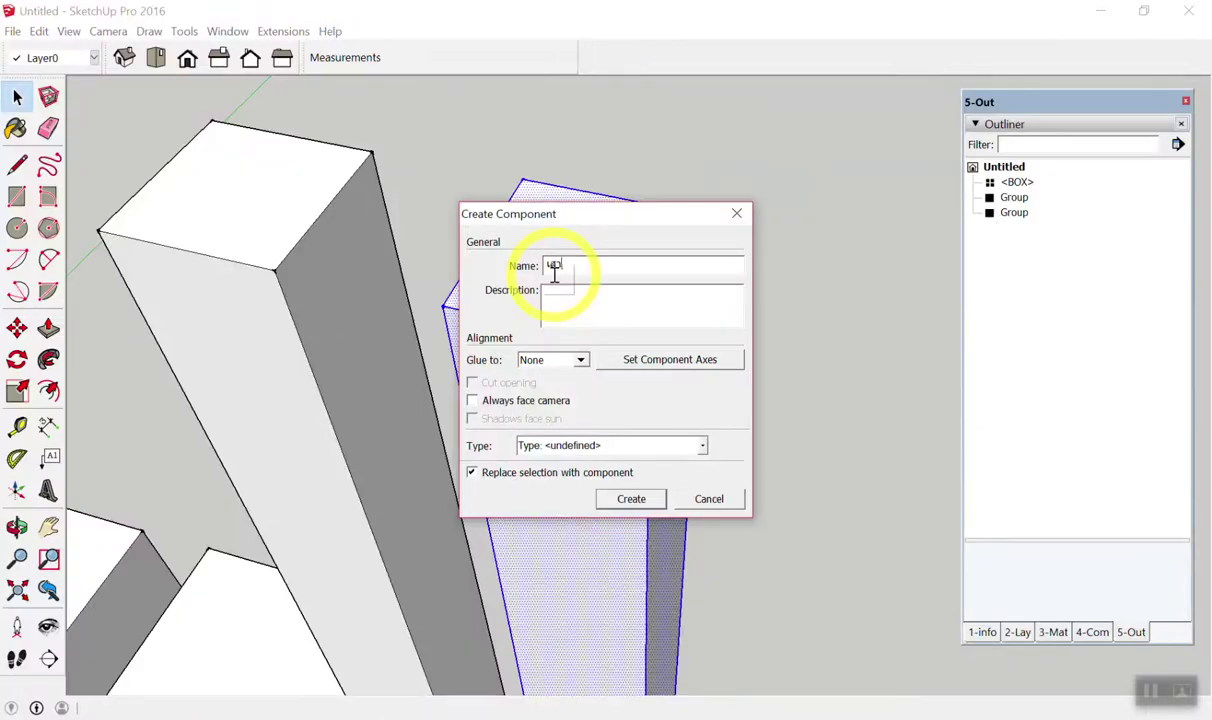
key(Return)
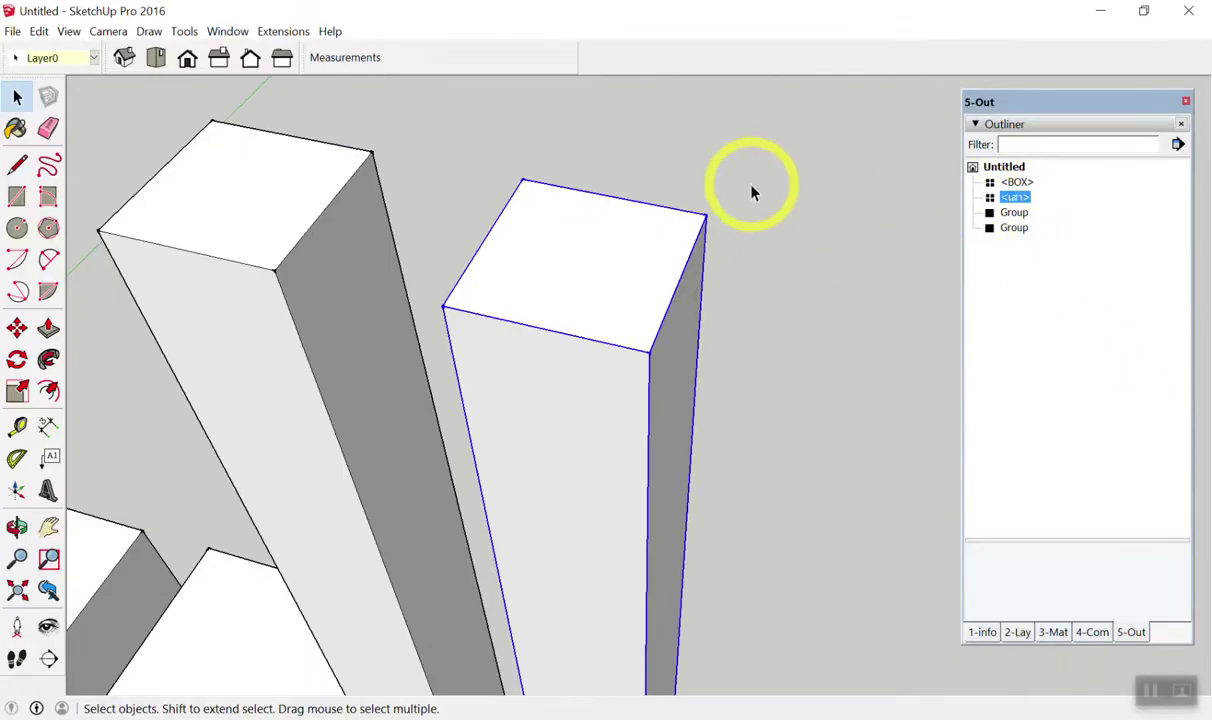
click(750, 190)
middle_drag(750, 190, 508, 262)
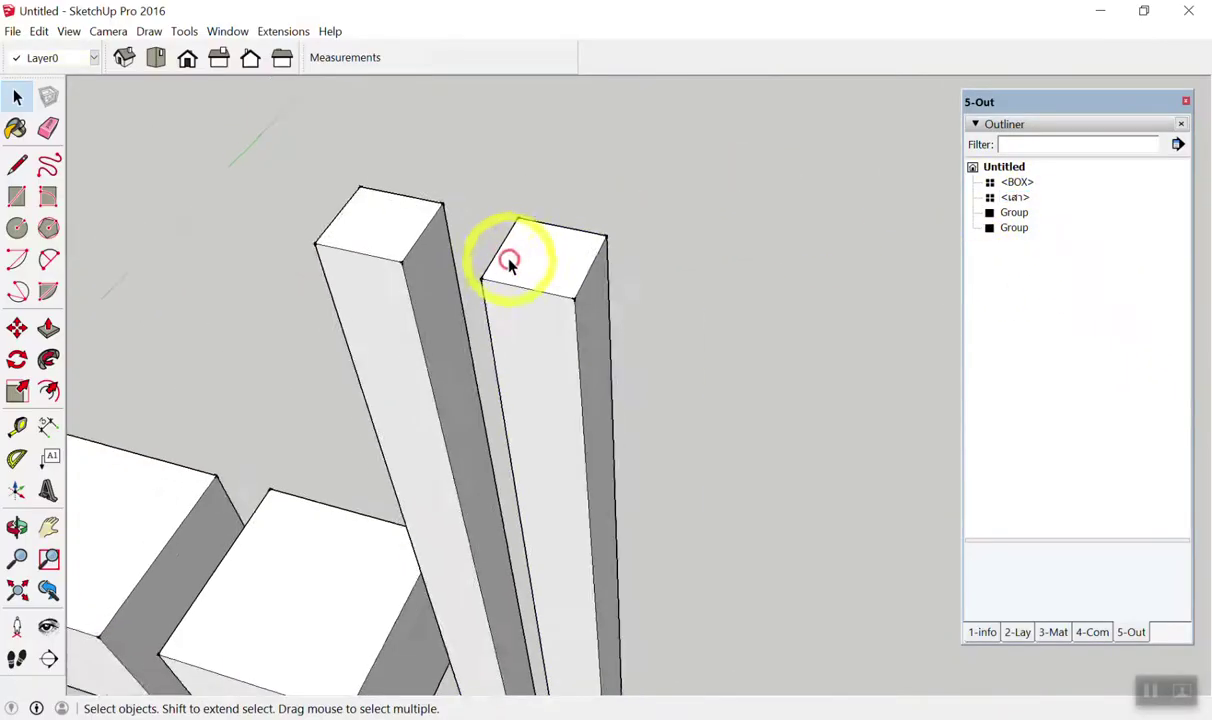
Show the Components panel listing the in-model BOX, Lisanne and เสา components.
scroll(515, 300, down, 3)
scroll(510, 330, down, 2)
scroll(455, 545, up, 3)
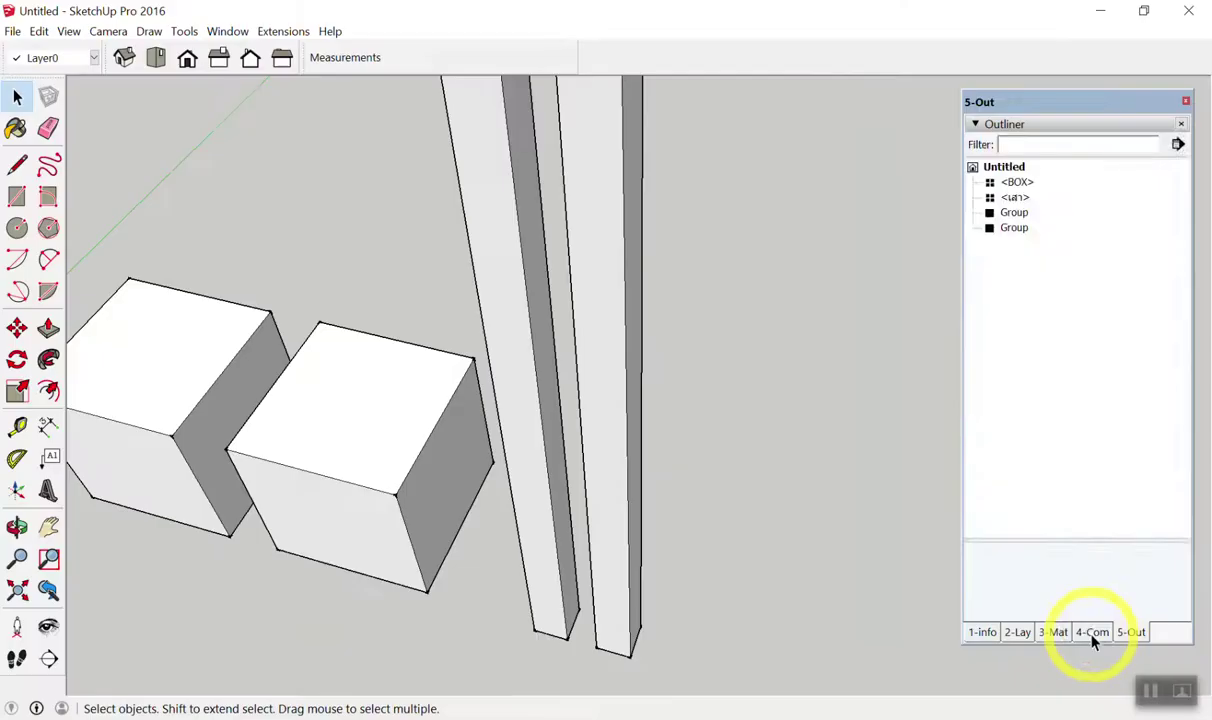
click(1092, 632)
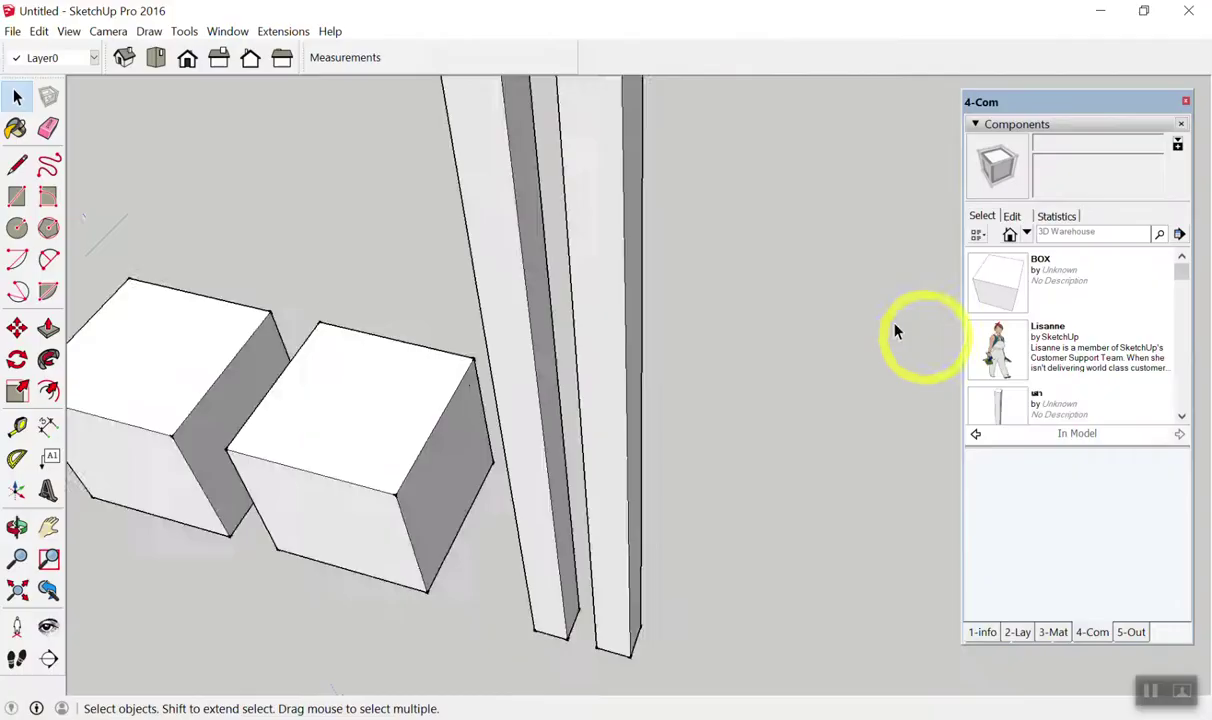
scroll(790, 330, down, 3)
middle_drag(785, 330, 549, 311)
scroll(549, 311, up, 3)
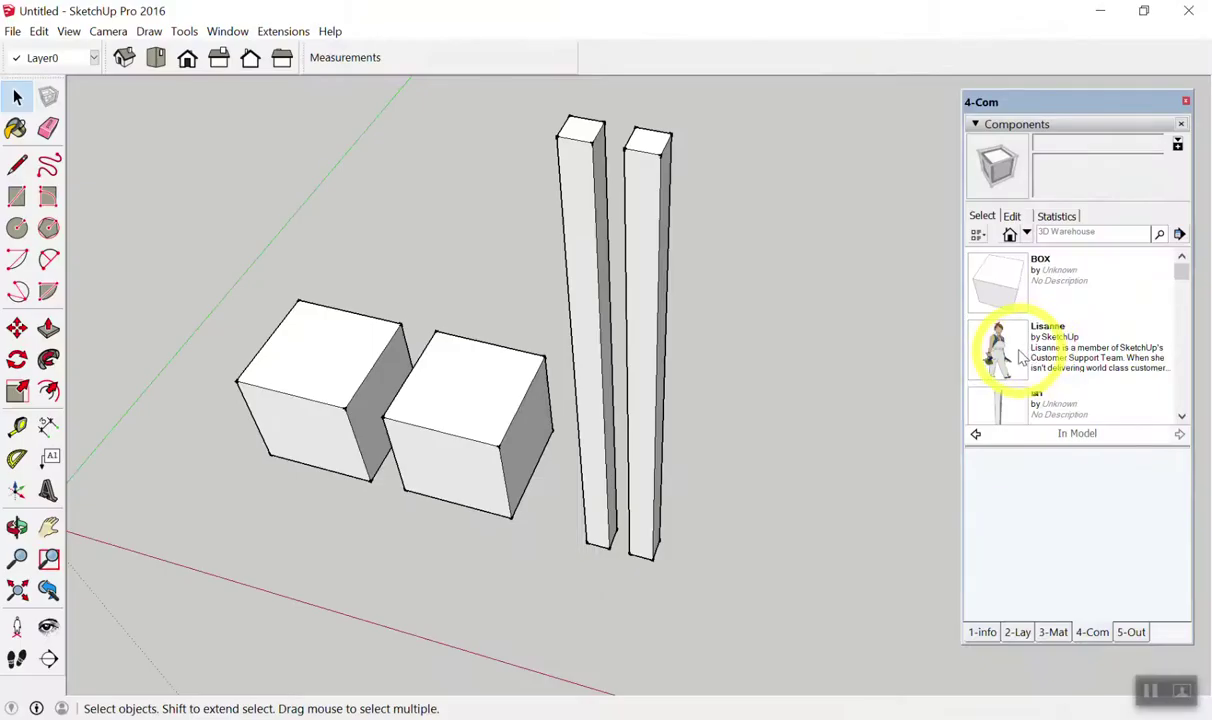
click(1020, 355)
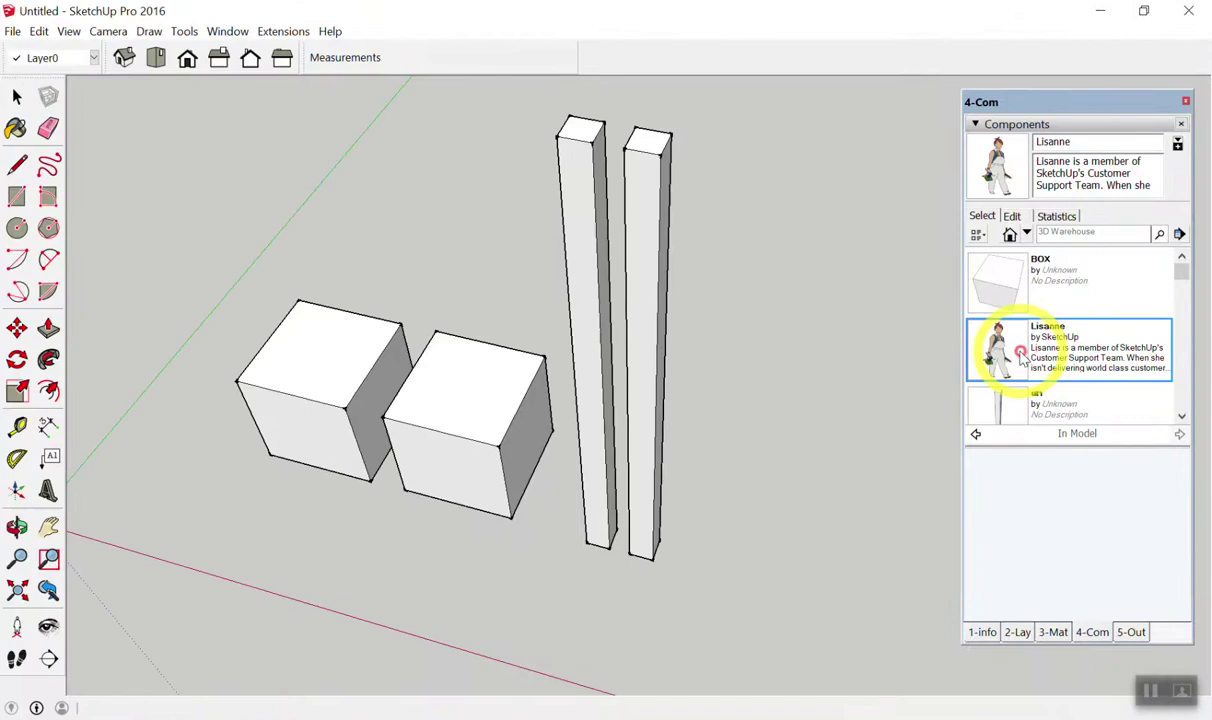
Place the Lisanne figure and two BOX copies beside the original pillars.
click(135, 495)
click(1000, 282)
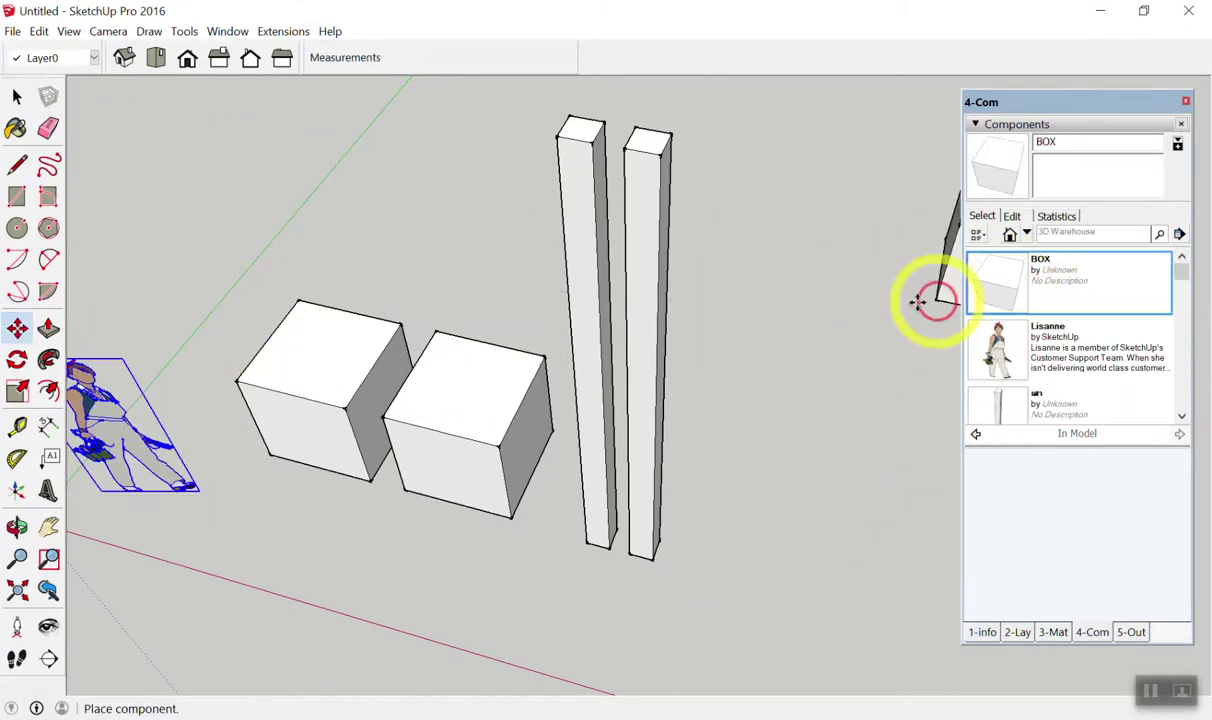
middle_drag(474, 284, 590, 298)
click(731, 452)
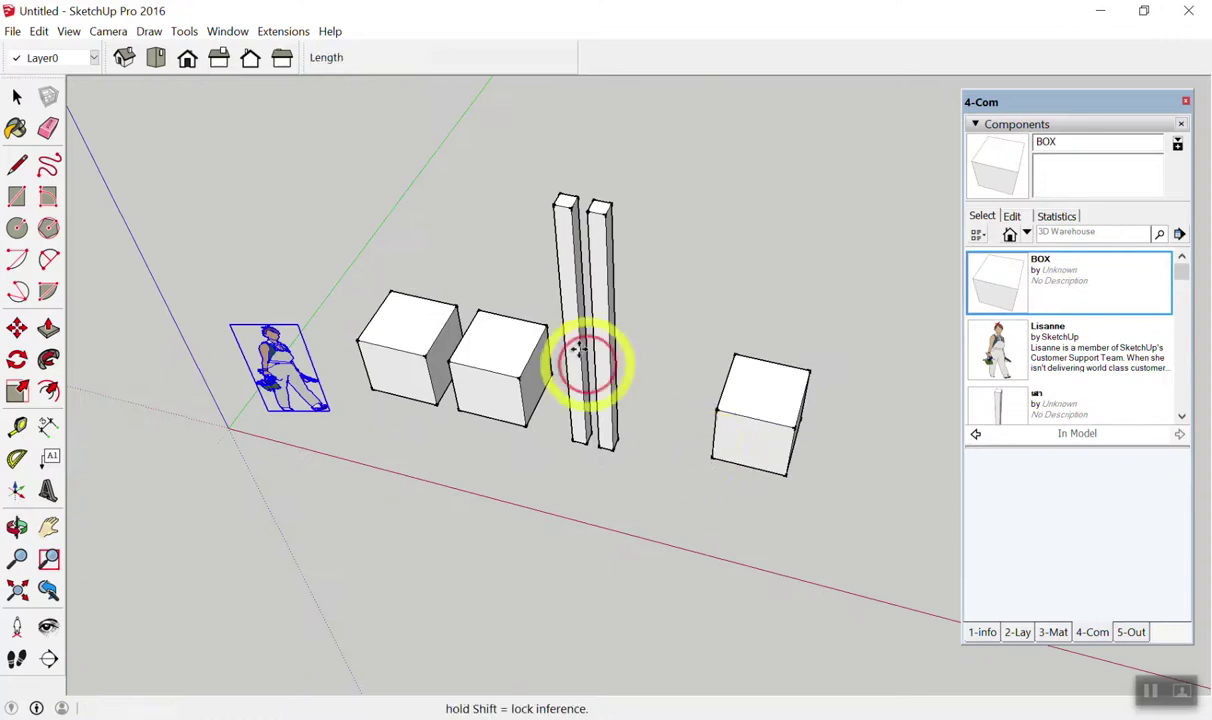
middle_drag(590, 360, 933, 365)
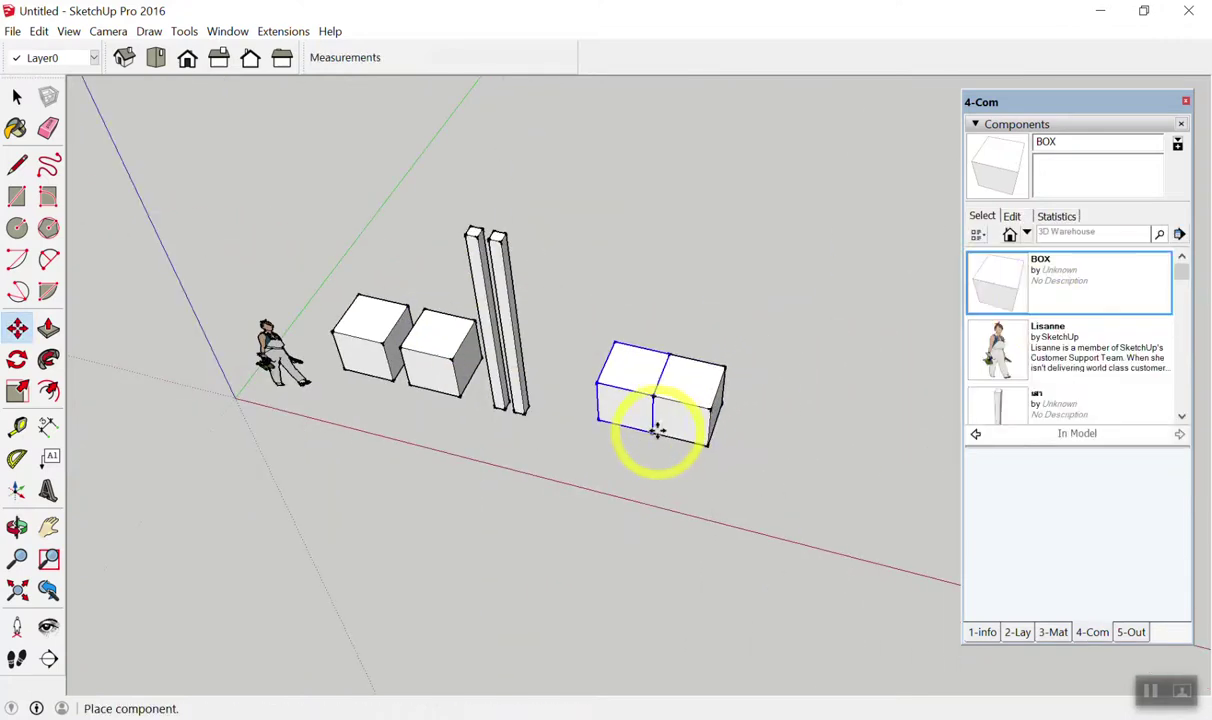
click(676, 436)
middle_drag(676, 436, 970, 392)
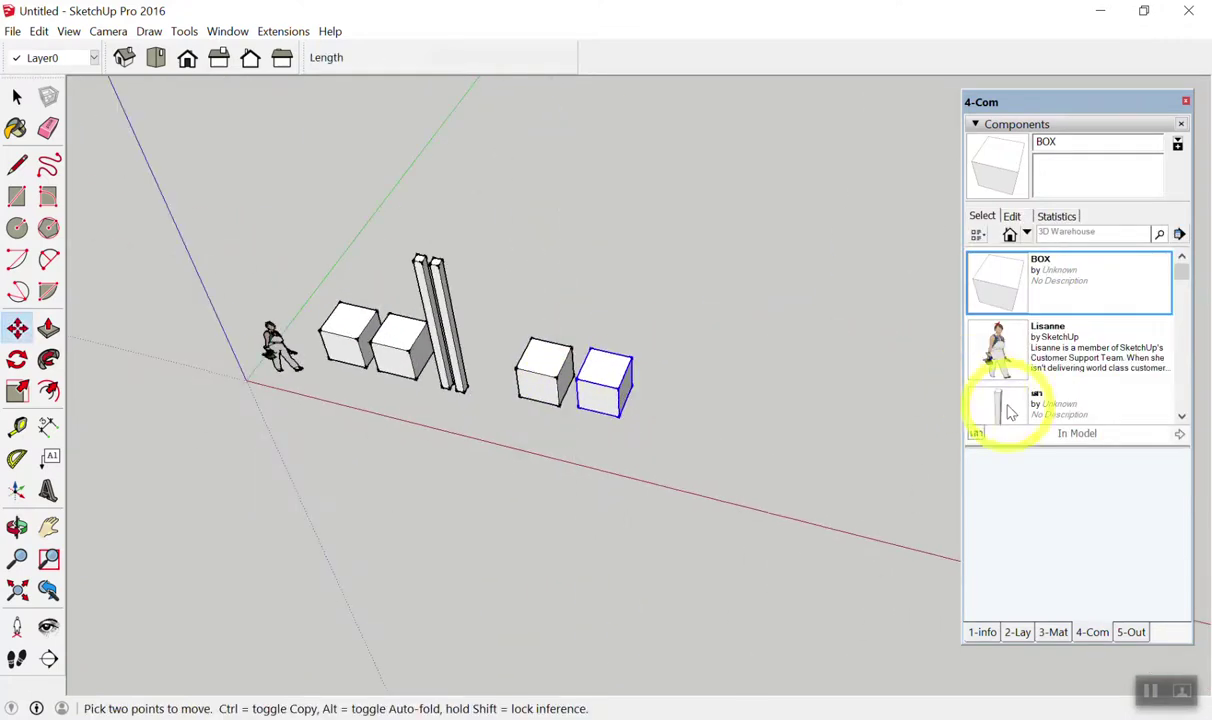
Place two เสา pillar copies beside the new boxes and stop placing.
click(1000, 400)
click(668, 422)
click(985, 392)
click(693, 428)
key(space)
scroll(700, 400, up, 2)
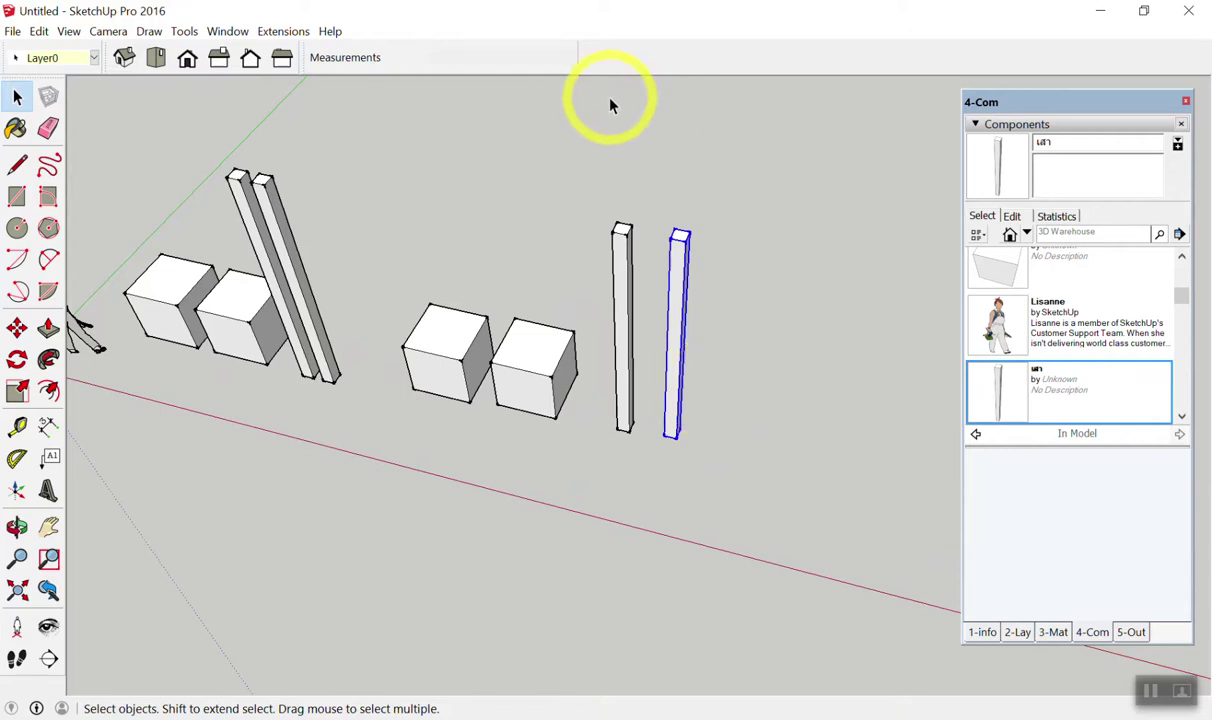
click(600, 122)
middle_drag(700, 320, 721, 249)
Open the new เสา pillar component and push/pull its top face.
scroll(700, 235, up, 3)
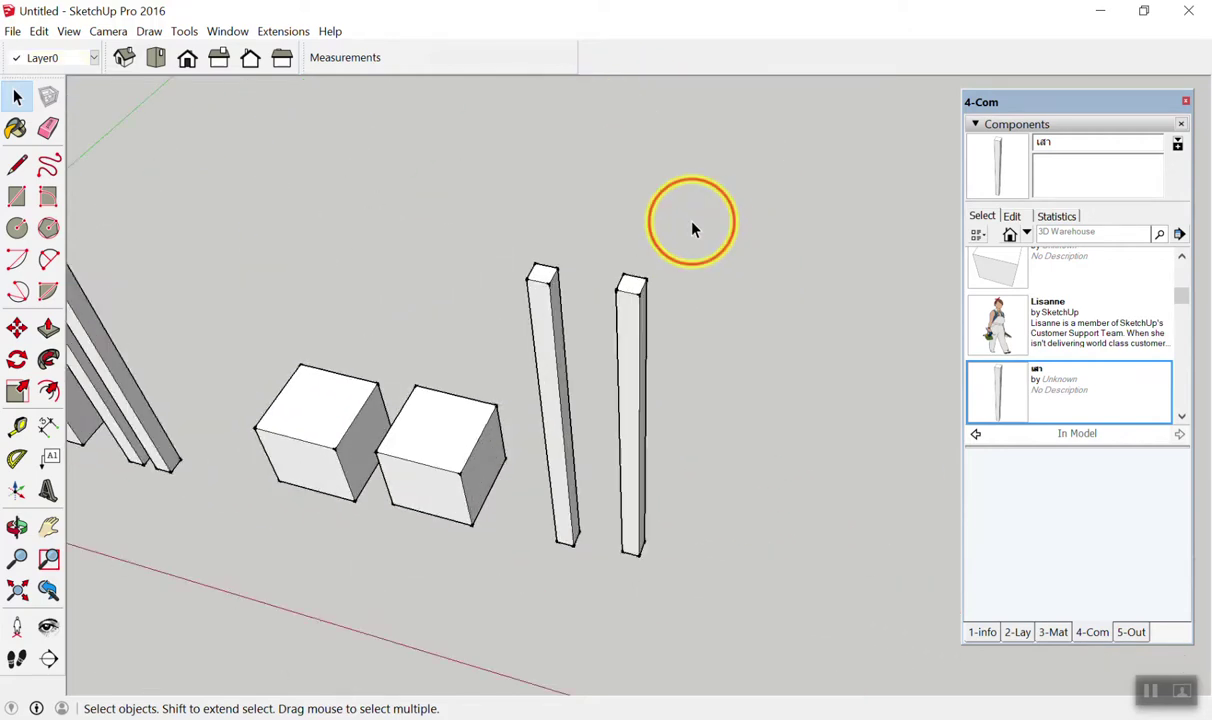
scroll(711, 250, down, 5)
scroll(711, 279, up, 1)
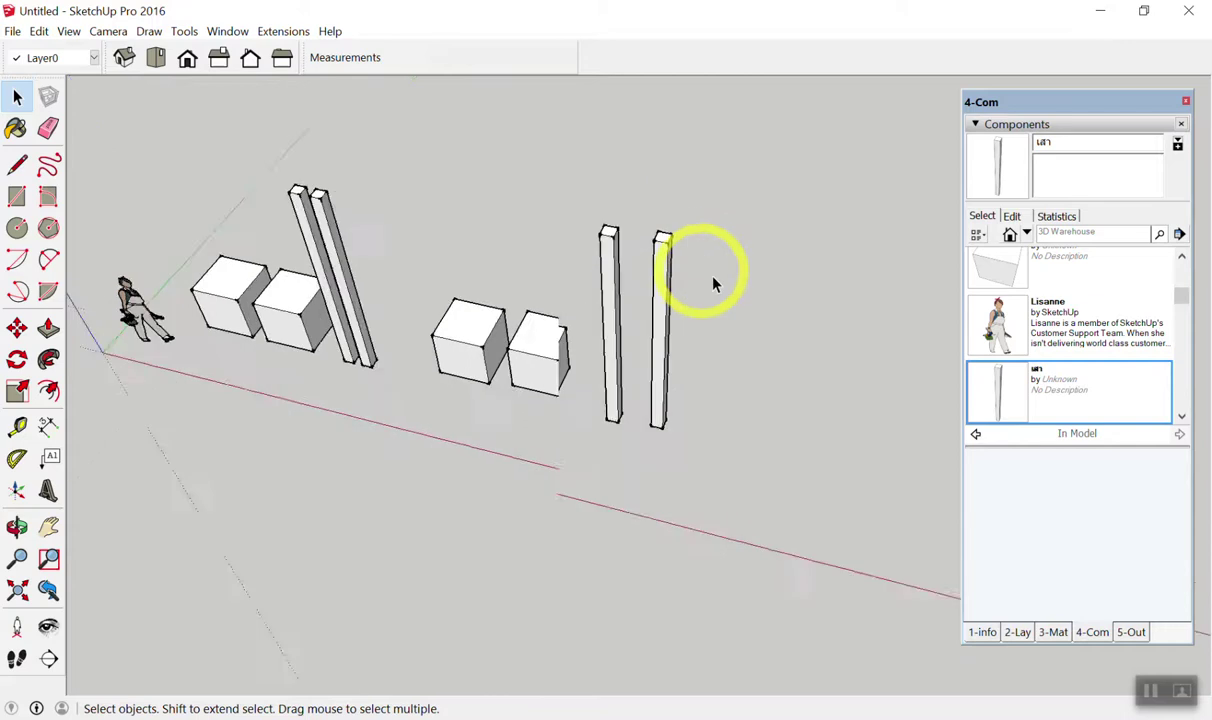
scroll(628, 208, up, 3)
scroll(628, 216, up, 2)
scroll(617, 247, up, 2)
scroll(617, 250, down, 3)
scroll(620, 260, down, 1)
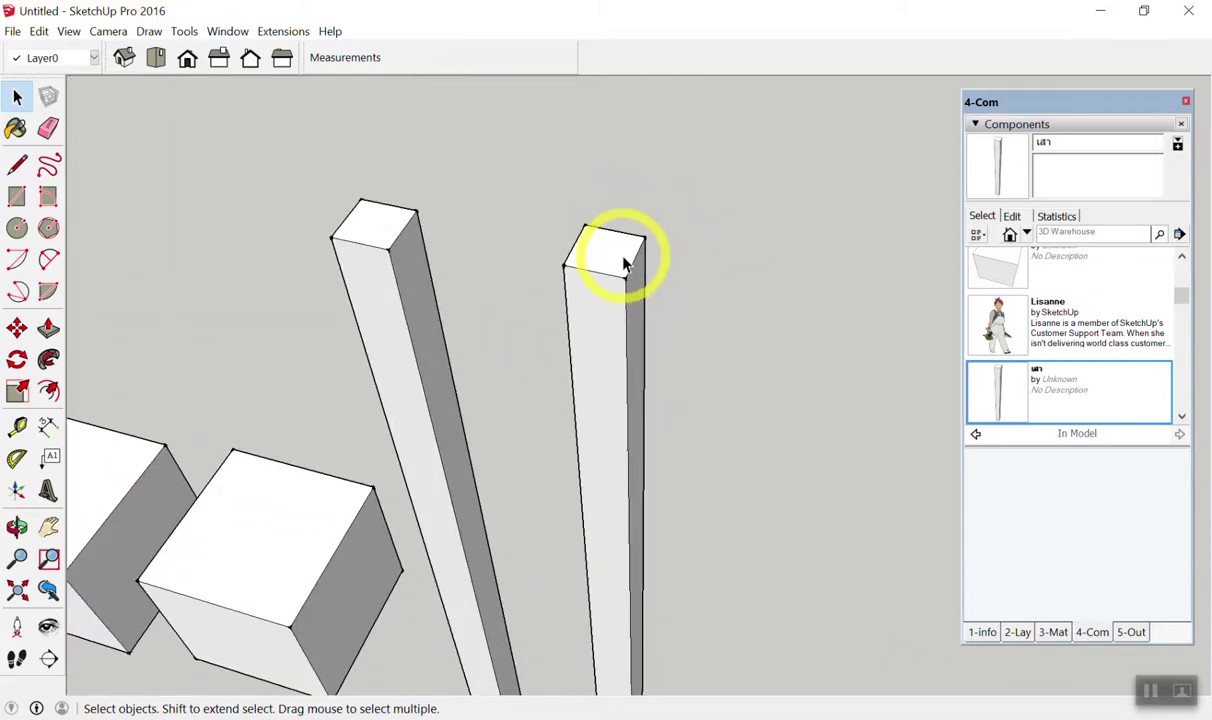
scroll(623, 263, down, 3)
scroll(625, 262, down, 2)
double_click(623, 260)
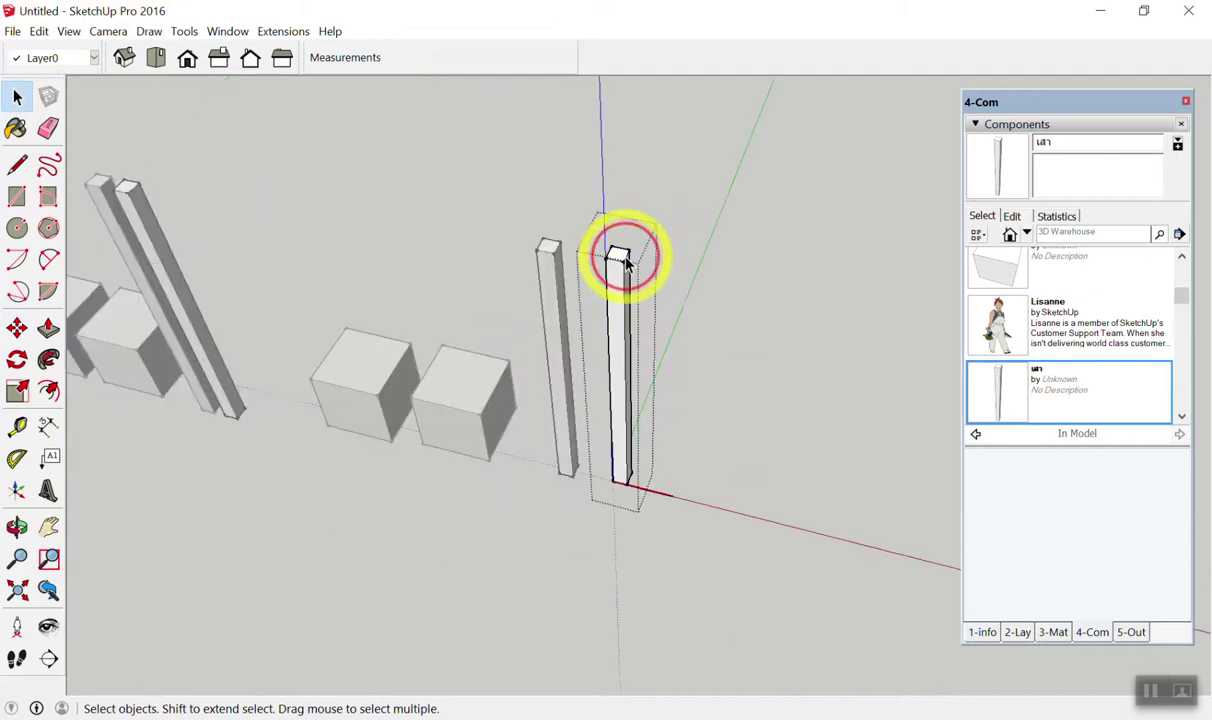
mouse_move(663, 330)
middle_down()
mouse_move(676, 114)
mouse_move(641, 235)
middle_up()
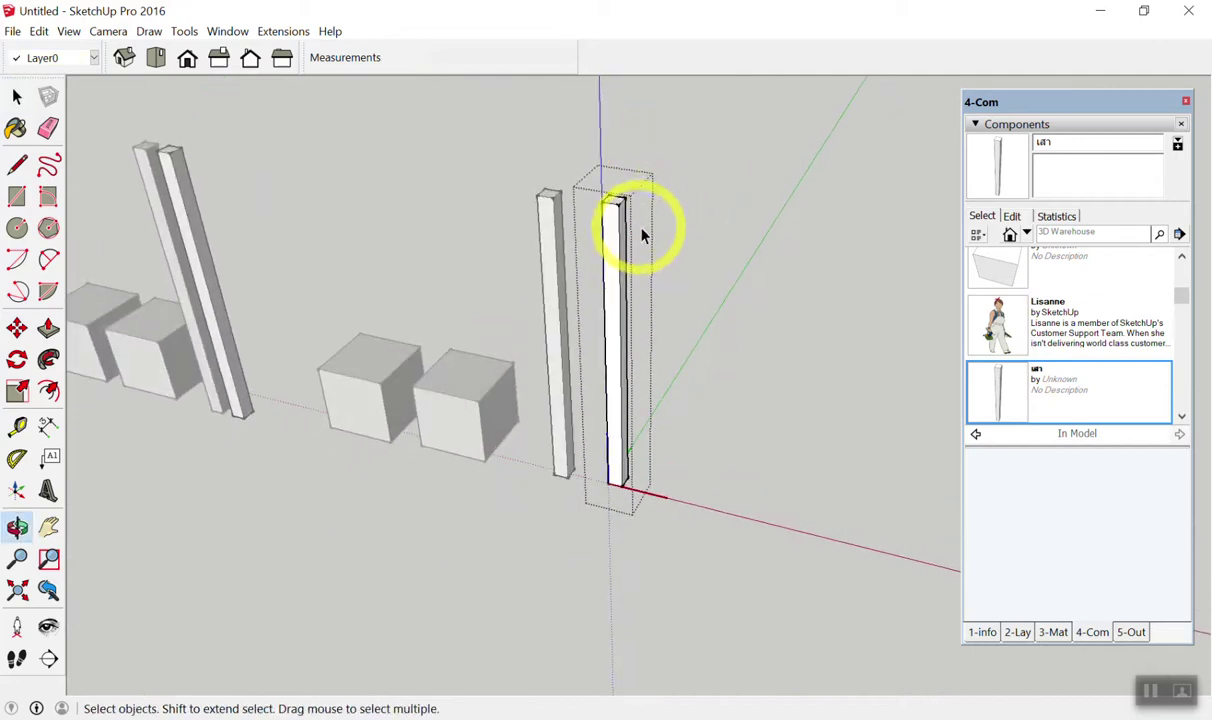
scroll(650, 220, down, 2)
scroll(640, 215, up, 4)
scroll(601, 220, up, 1)
scroll(650, 240, down, 4)
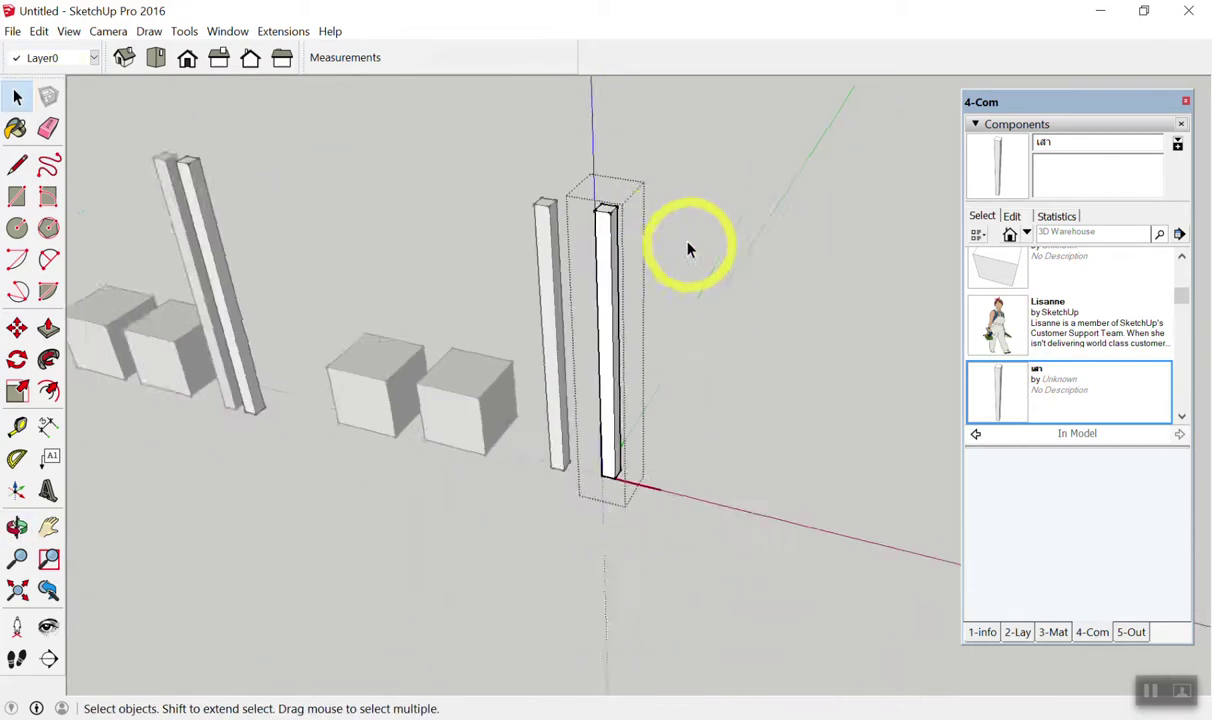
scroll(660, 300, up, 2)
click(48, 328)
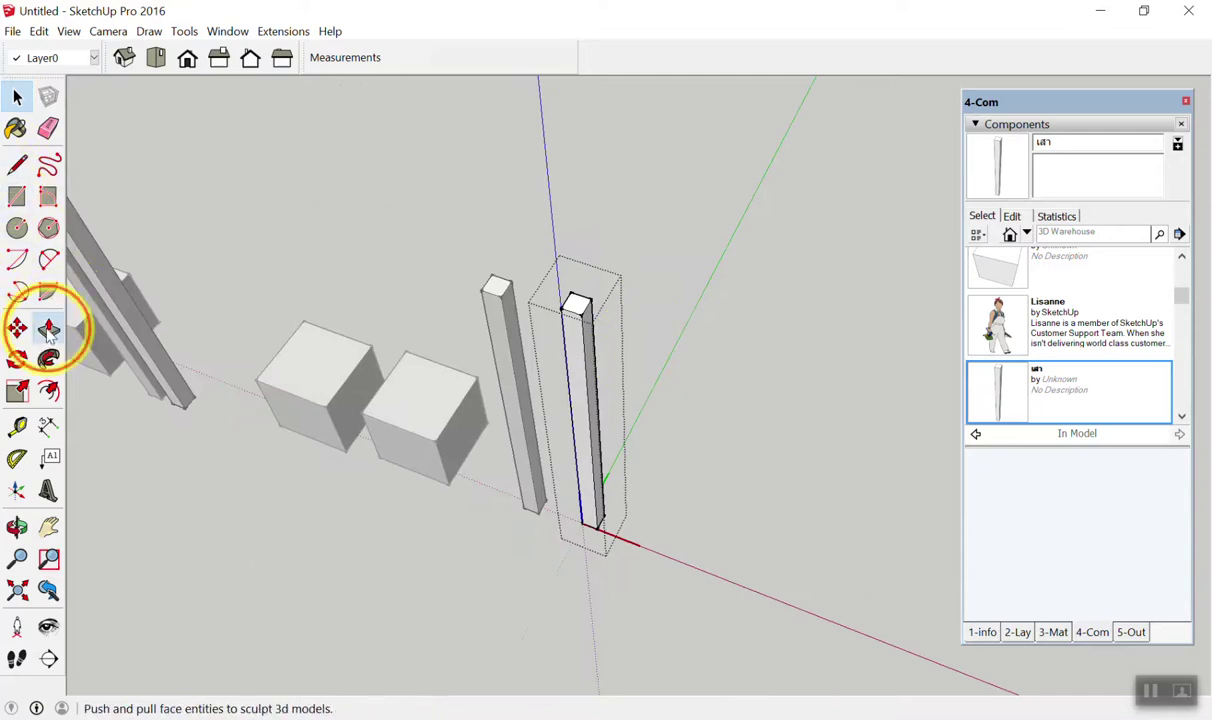
scroll(580, 275, down, 2)
scroll(610, 240, down, 1)
scroll(612, 224, up, 1)
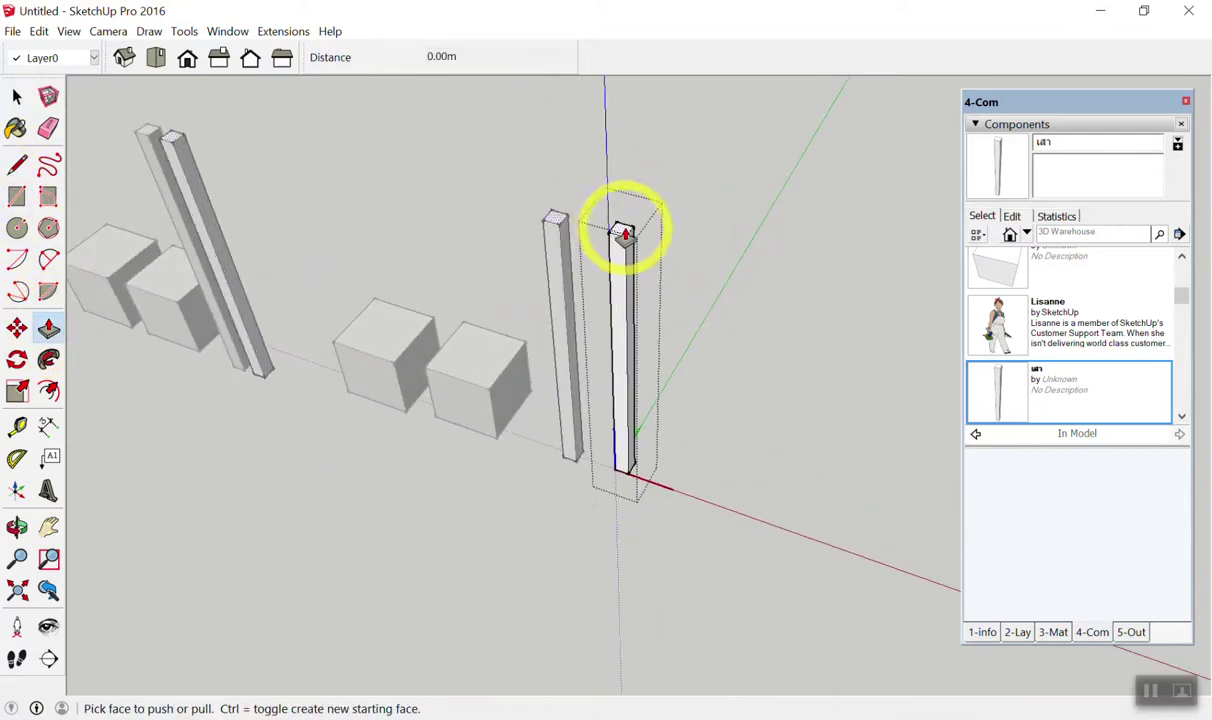
click(619, 238)
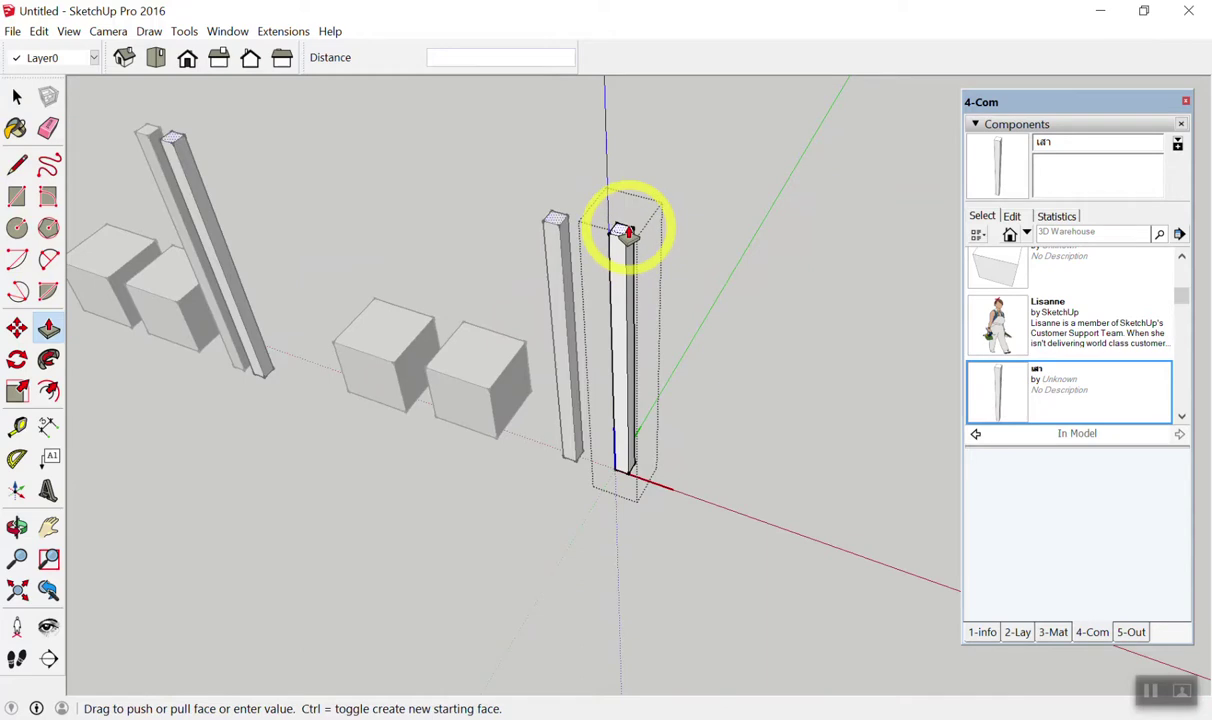
scroll(620, 220, down, 3)
click(645, 255)
key(space)
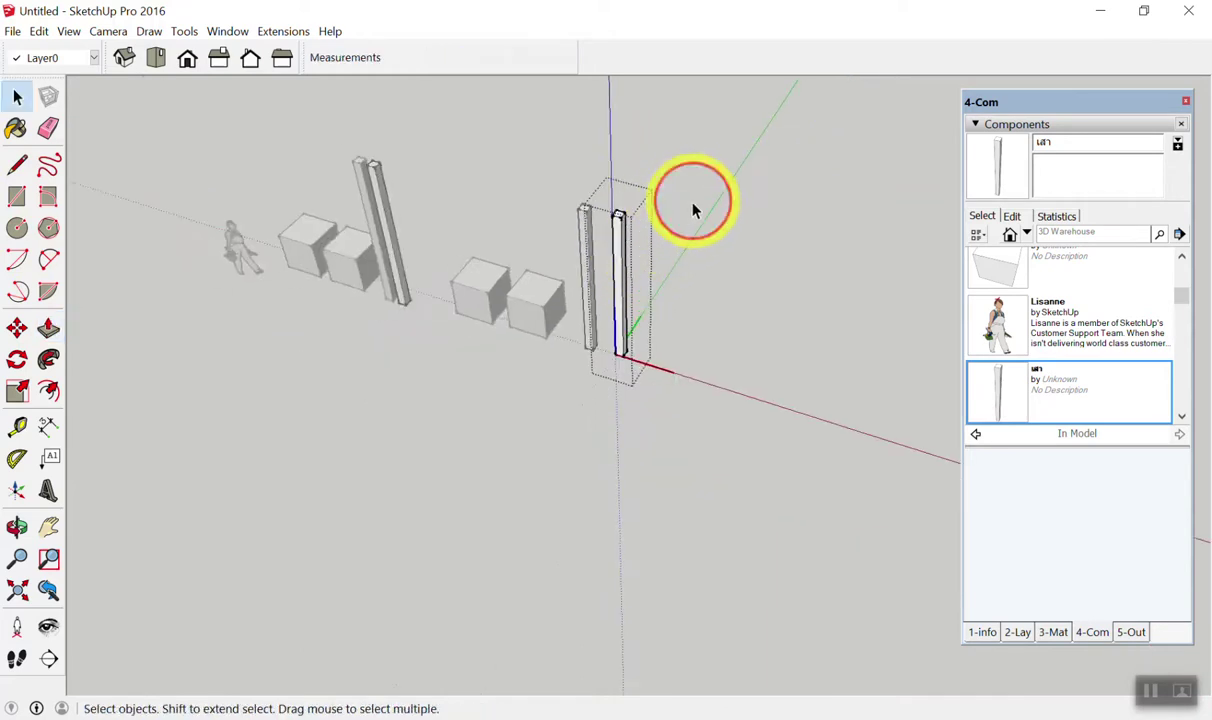
Push/pull the pillar top back to its full 4 m height and exit component editing.
scroll(618, 217, up, 2)
scroll(779, 214, up, 2)
scroll(618, 186, up, 2)
scroll(618, 186, up, 1)
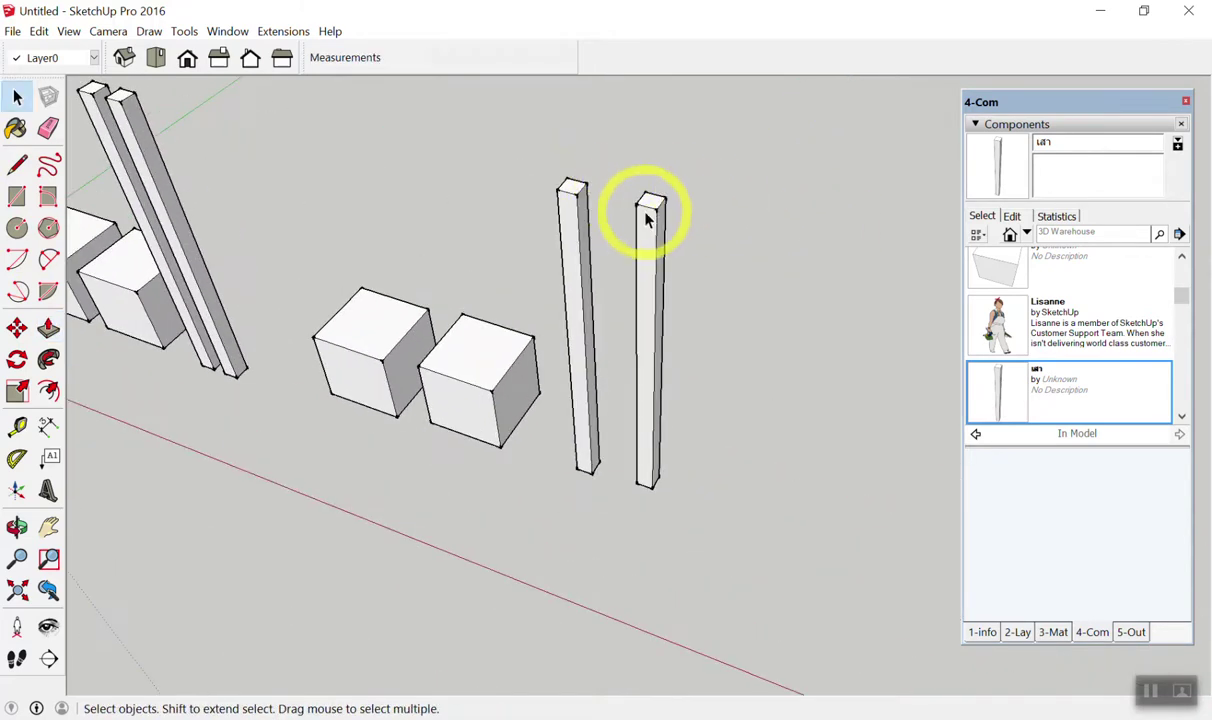
click(648, 218)
mouse_move(649, 216)
middle_down()
mouse_move(771, 114)
mouse_move(771, 22)
mouse_move(737, 229)
middle_up()
scroll(714, 173, up, 2)
scroll(690, 271, up, 1)
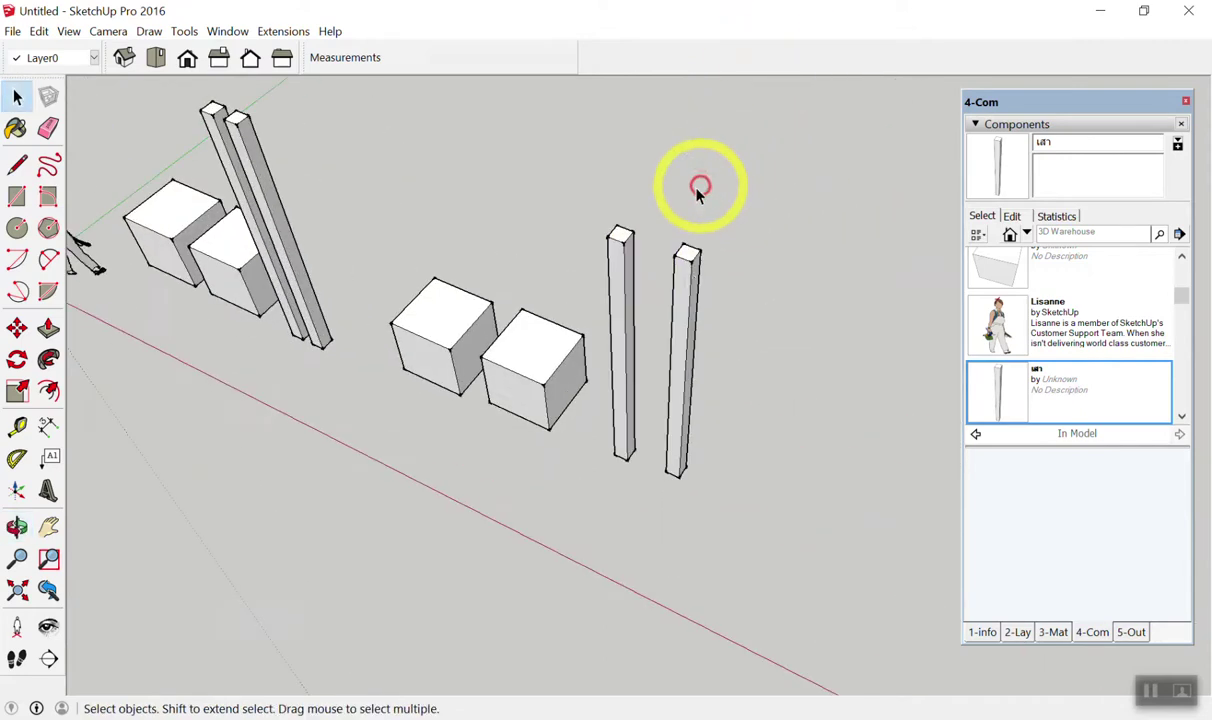
scroll(693, 282, up, 1)
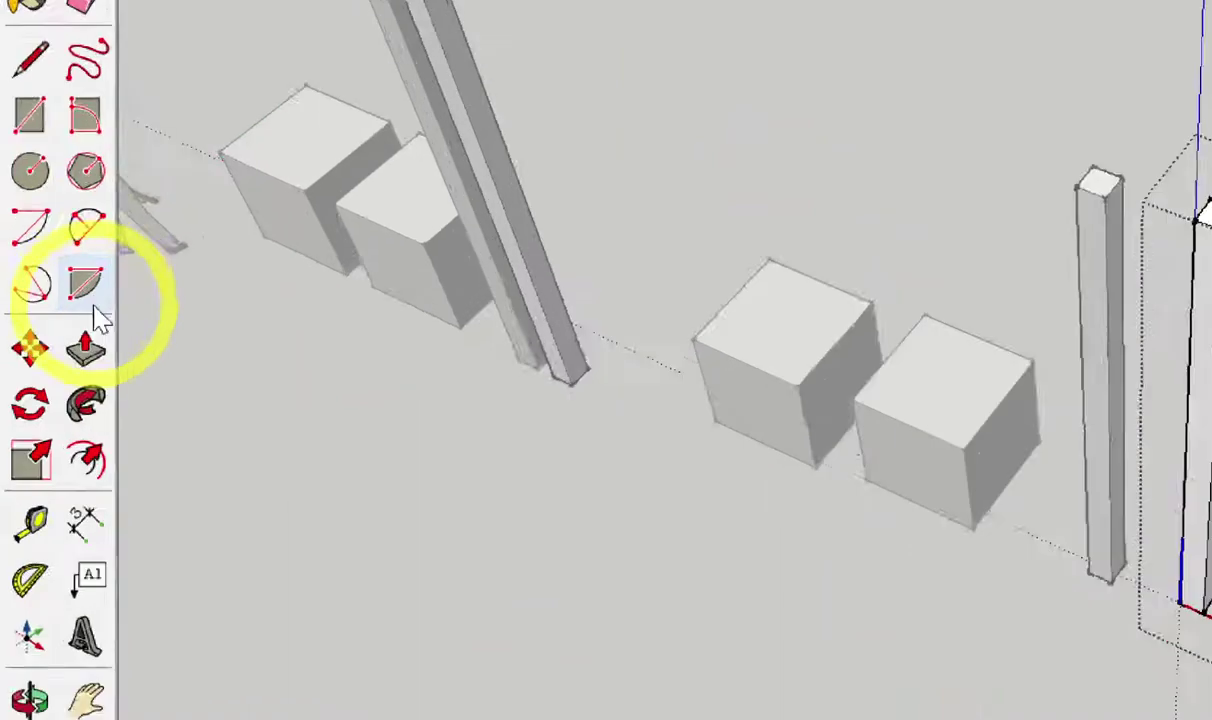
click(86, 343)
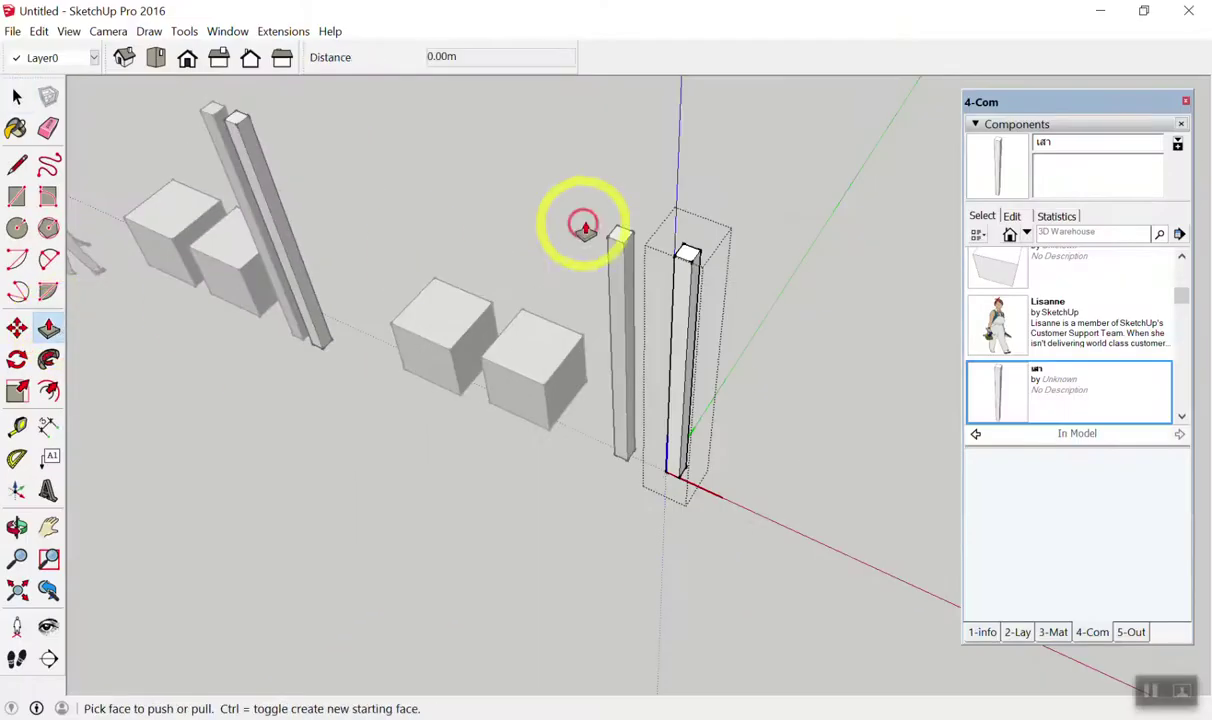
drag(689, 260, 716, 370)
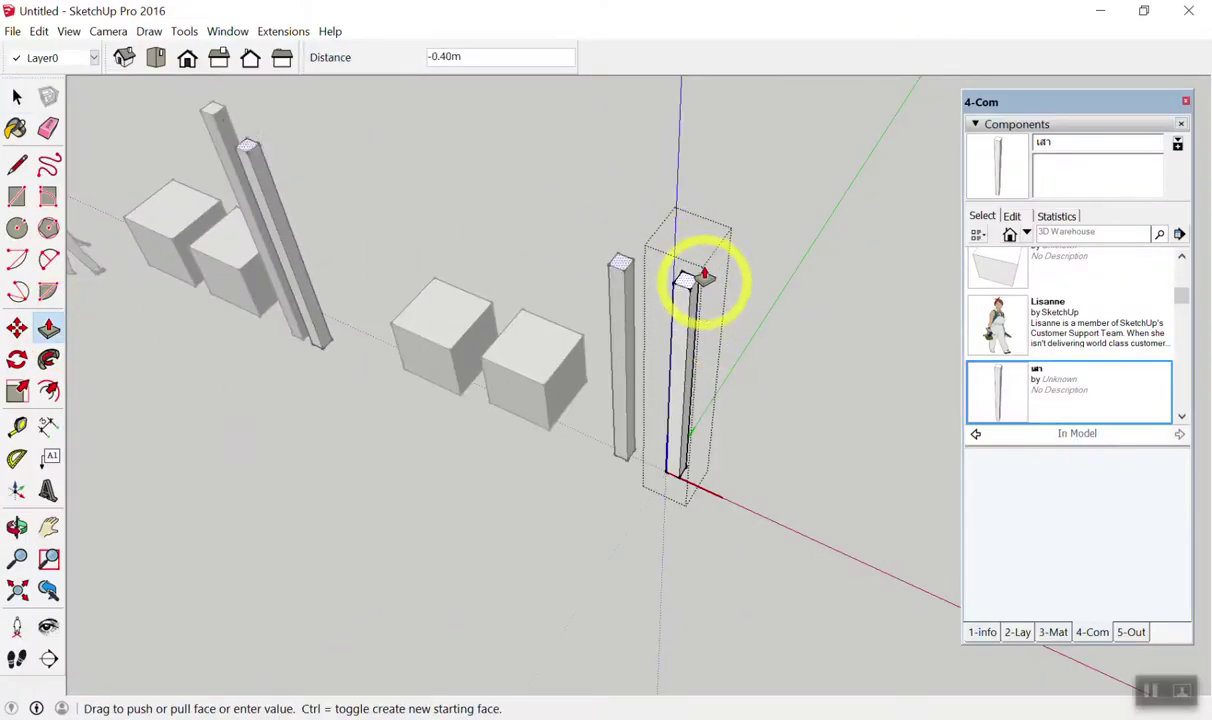
mouse_move(716, 370)
mouse_down()
mouse_move(733, 375)
mouse_move(757, 141)
mouse_move(756, 266)
mouse_up()
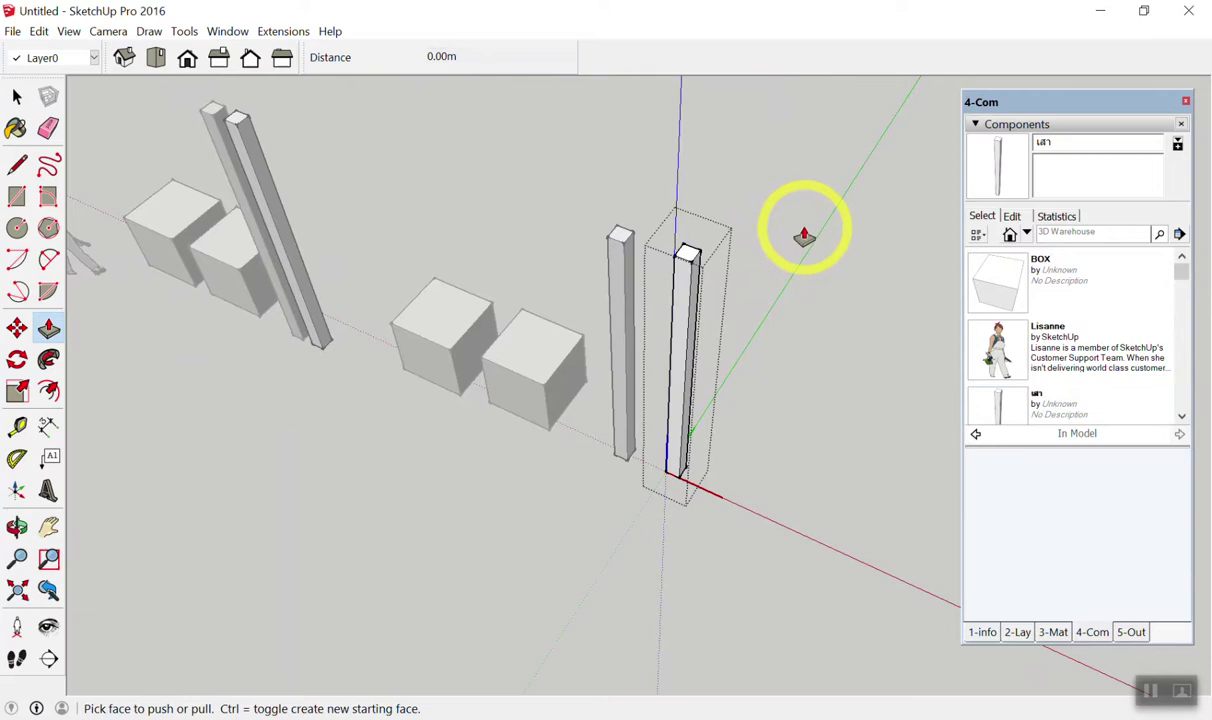
key(space)
click(806, 232)
click(700, 268)
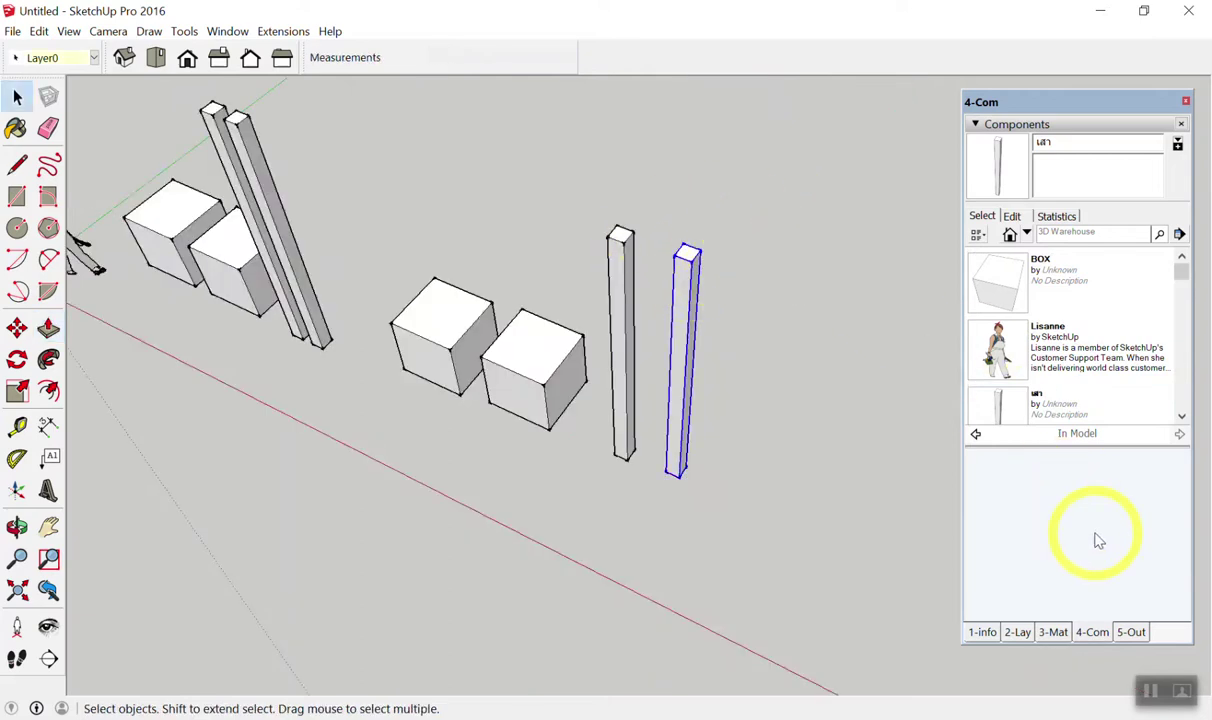
Show the Outliner listing three BOX, three เสา, Lisanne and two Groups; deselect the pillar.
click(1131, 632)
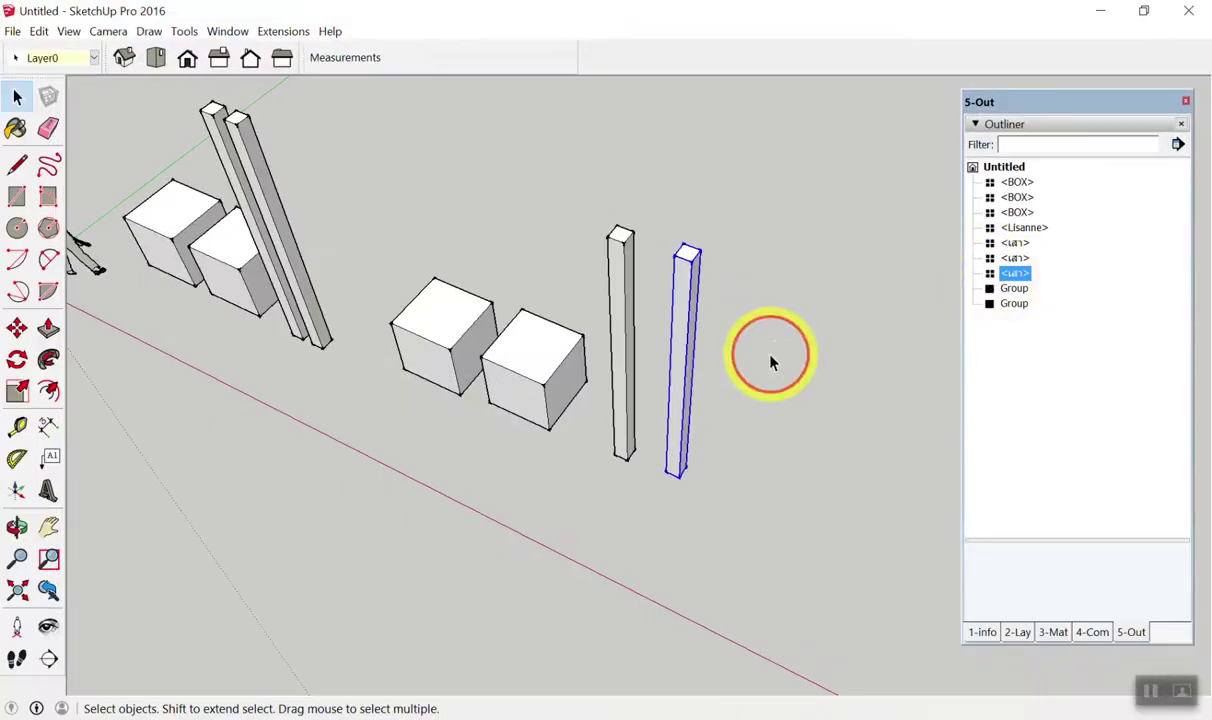
click(771, 362)
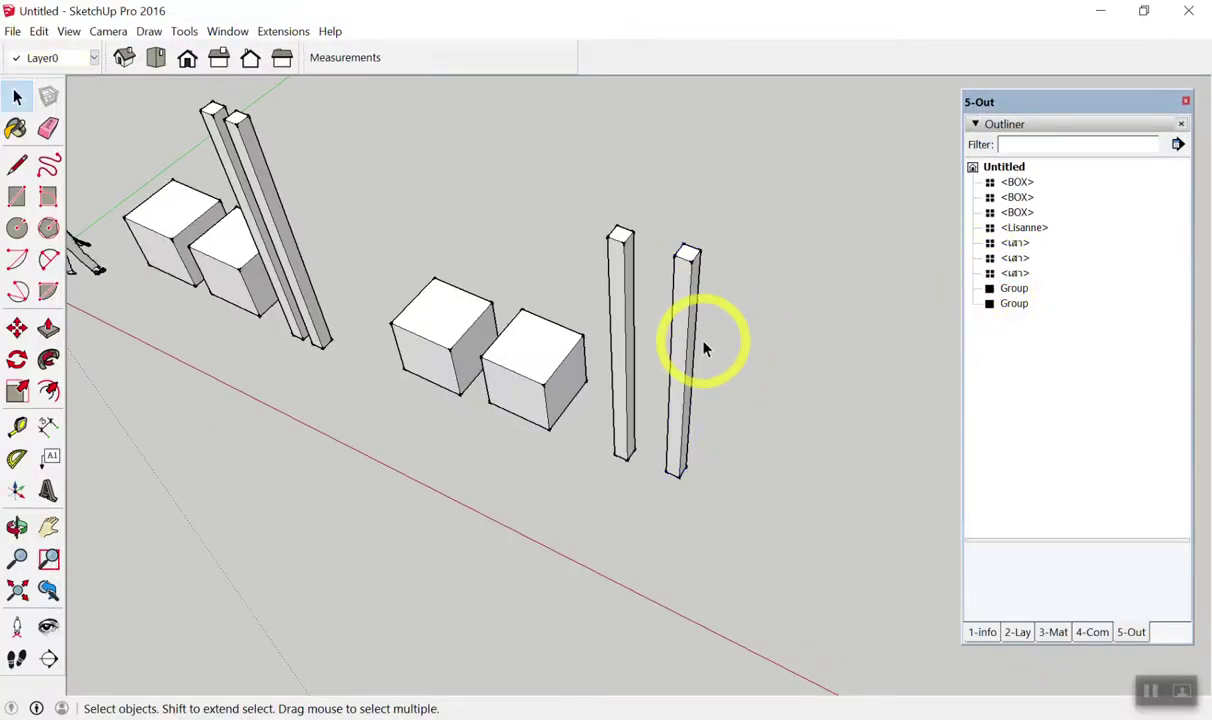
scroll(703, 346, up, 5)
scroll(703, 346, down, 8)
scroll(703, 346, up, 2)
scroll(703, 346, up, 2)
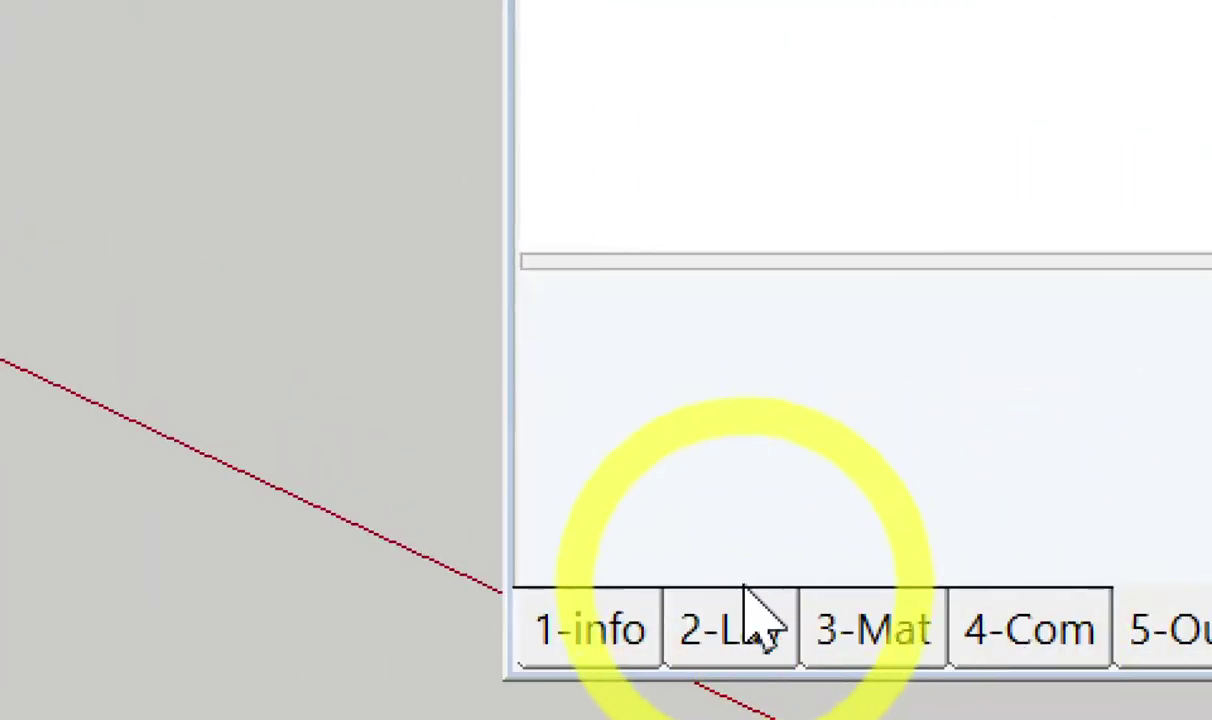
Add a new layer named คอนกรีต in the Layers tray.
click(710, 615)
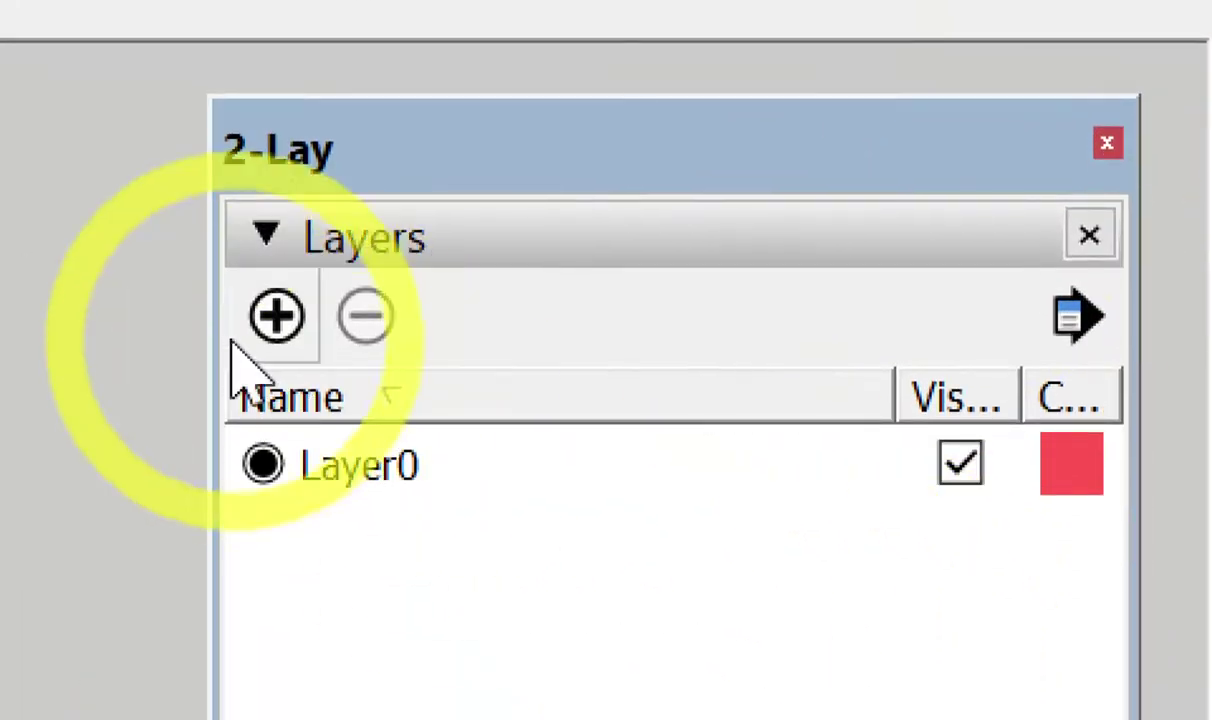
click(272, 418)
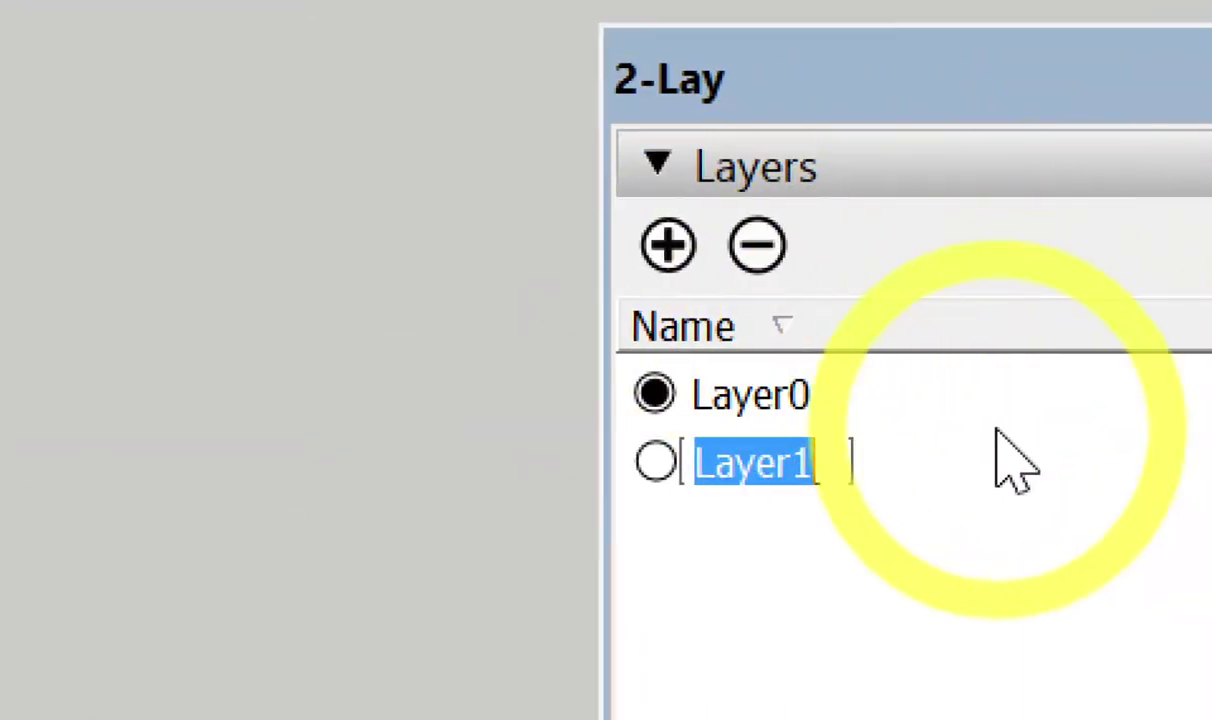
text(คอนกรีต)
key(Return)
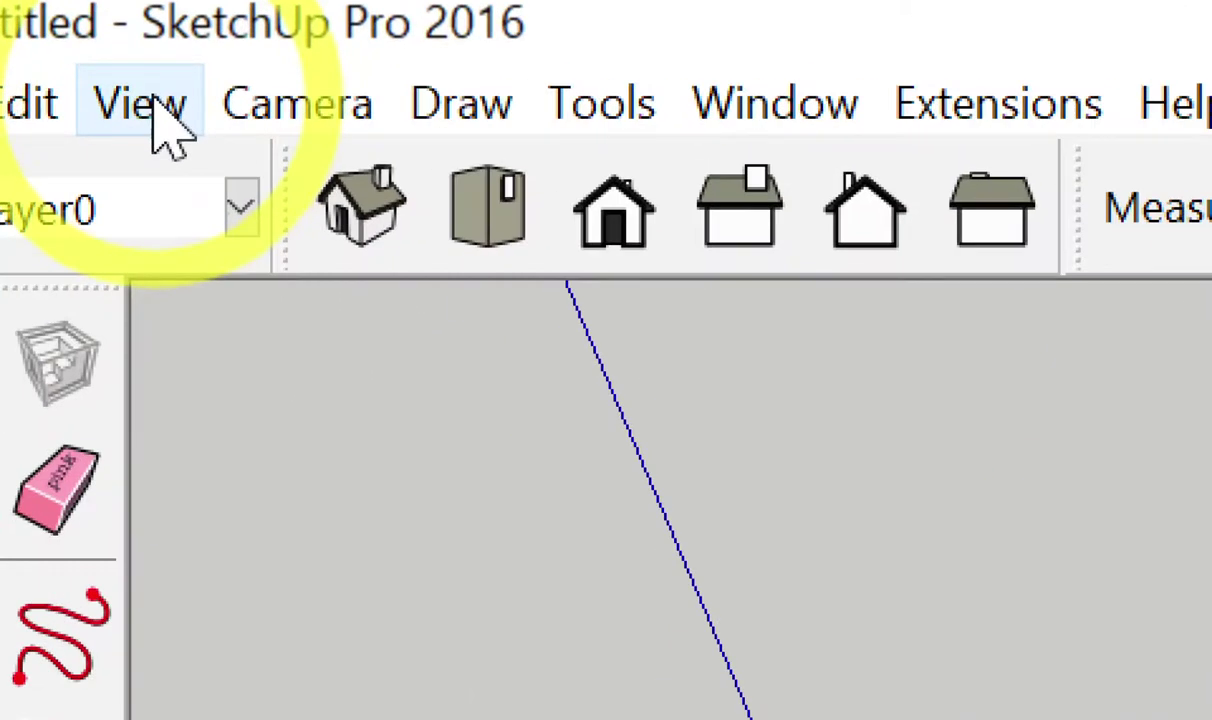
Enable the Profile Builder 2 toolbar through View > Toolbars.
click(160, 115)
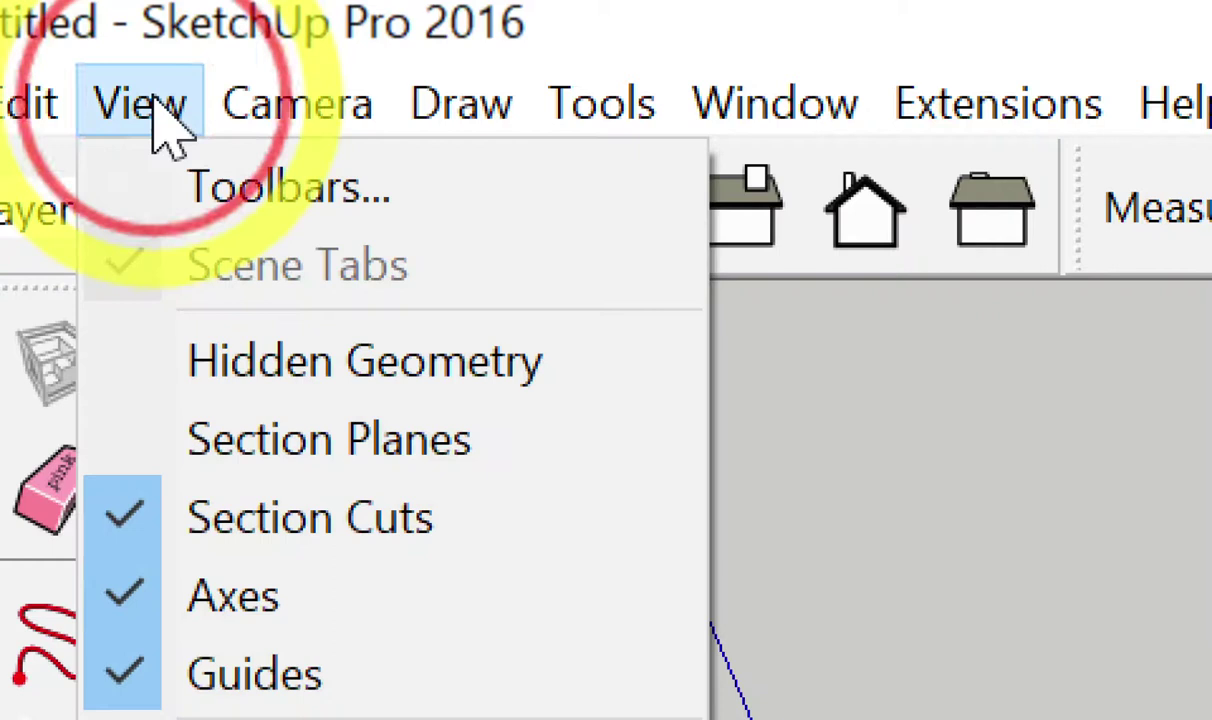
click(215, 188)
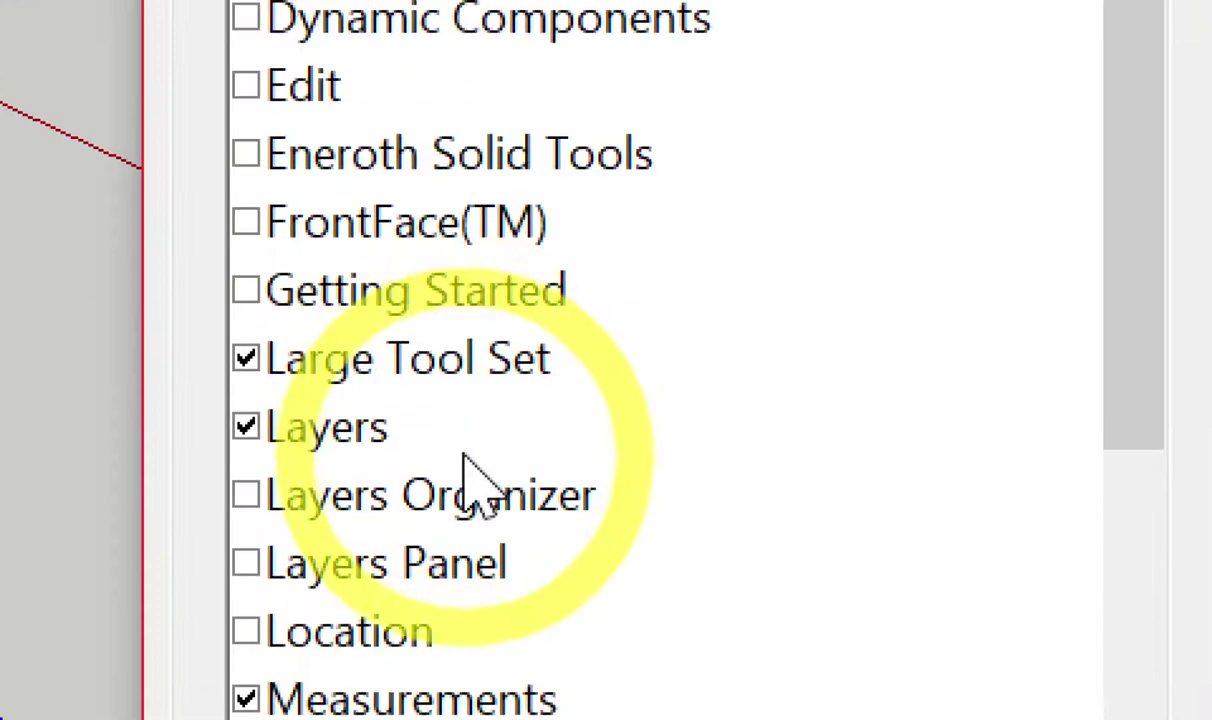
scroll(464, 460, down, 2)
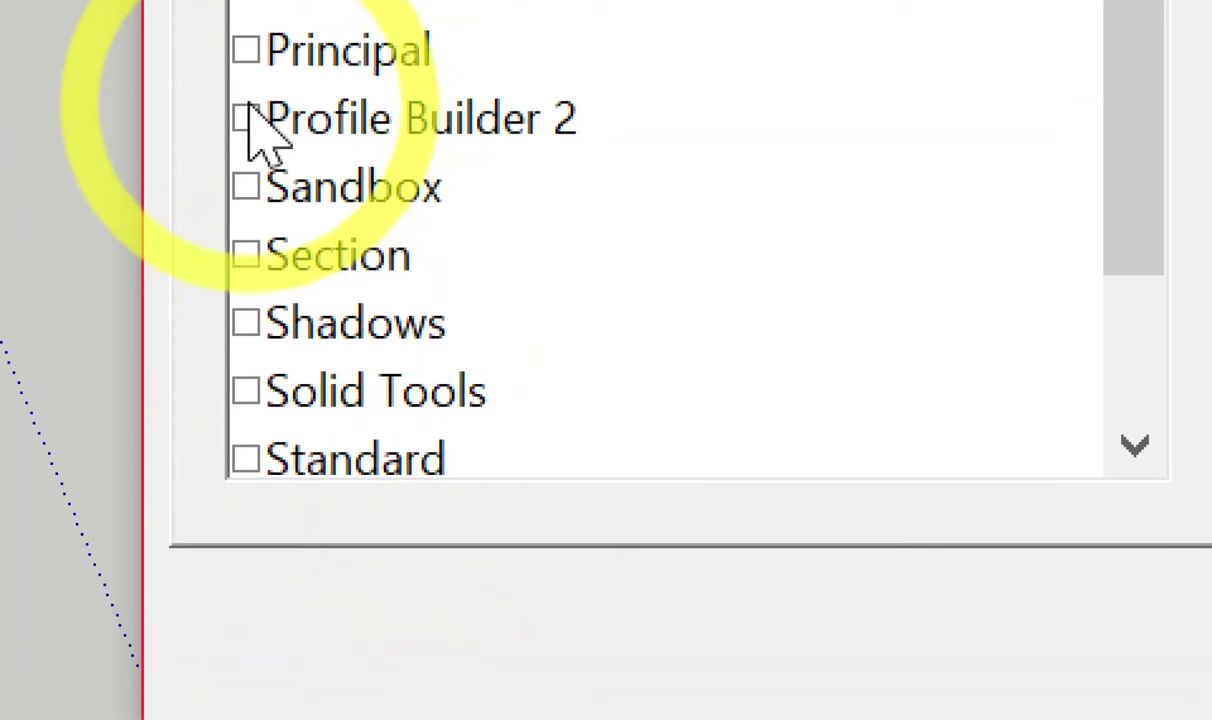
click(248, 124)
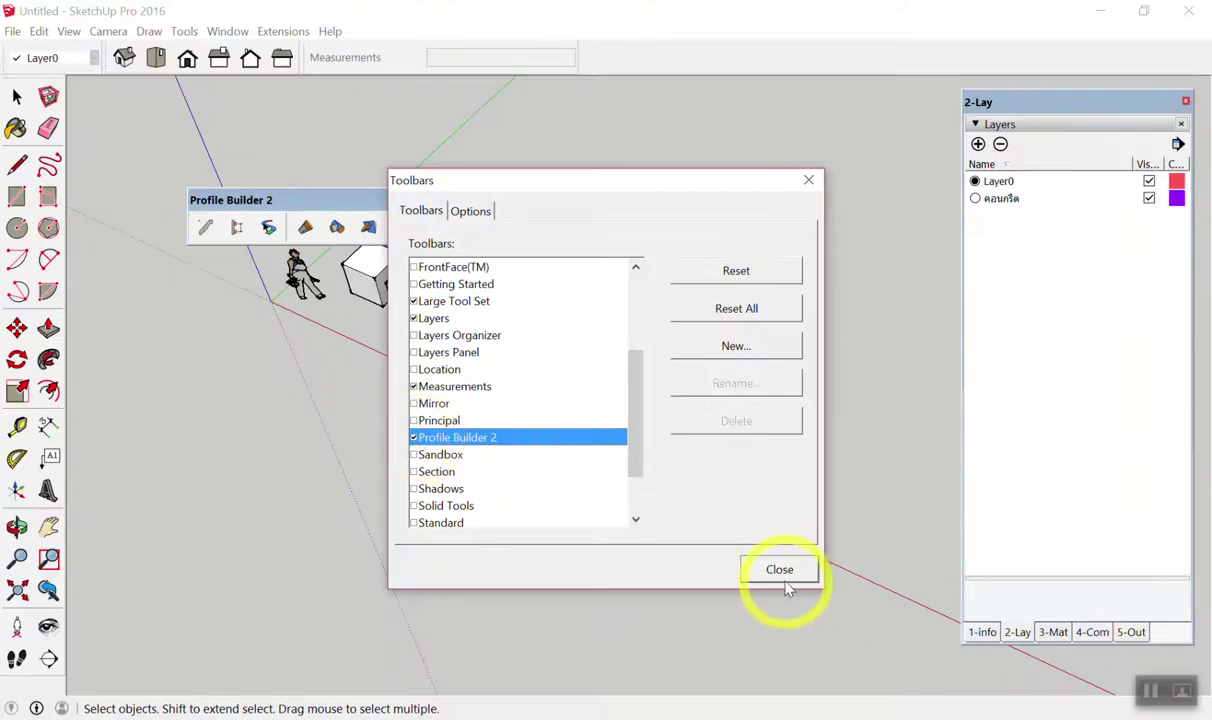
click(784, 584)
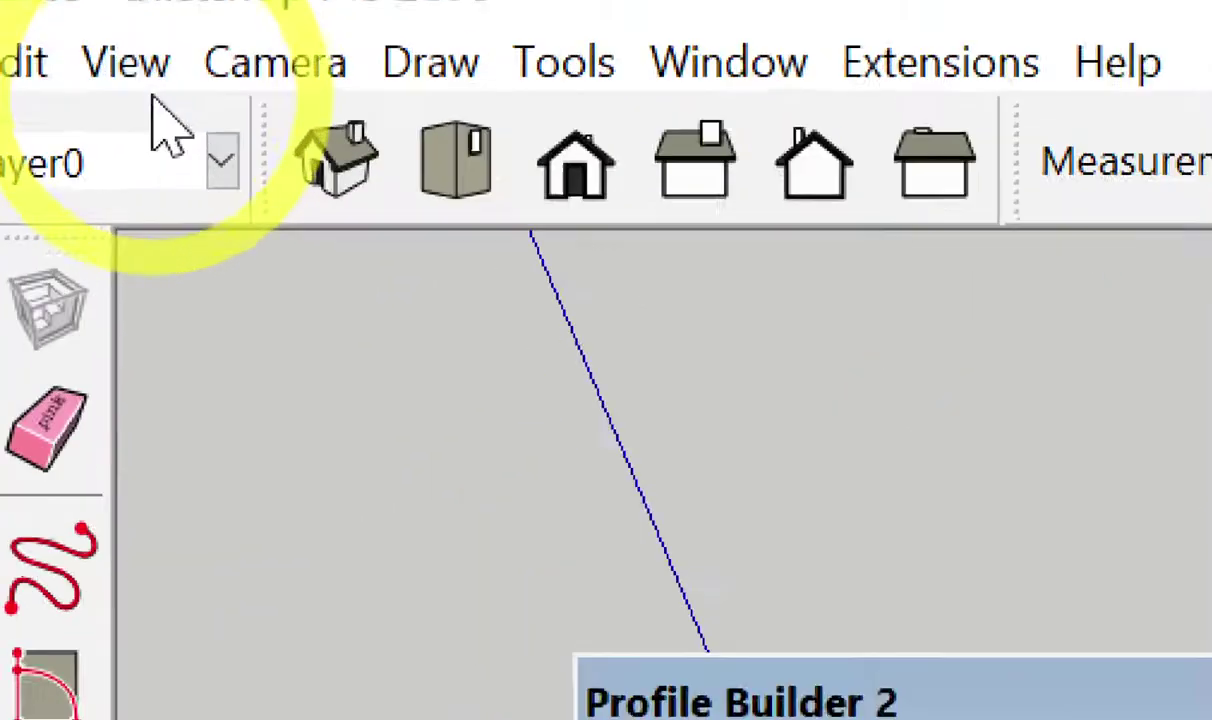
Confirm the Profile Builder 2 toolbar is enabled and move it beside the model.
click(140, 72)
click(177, 151)
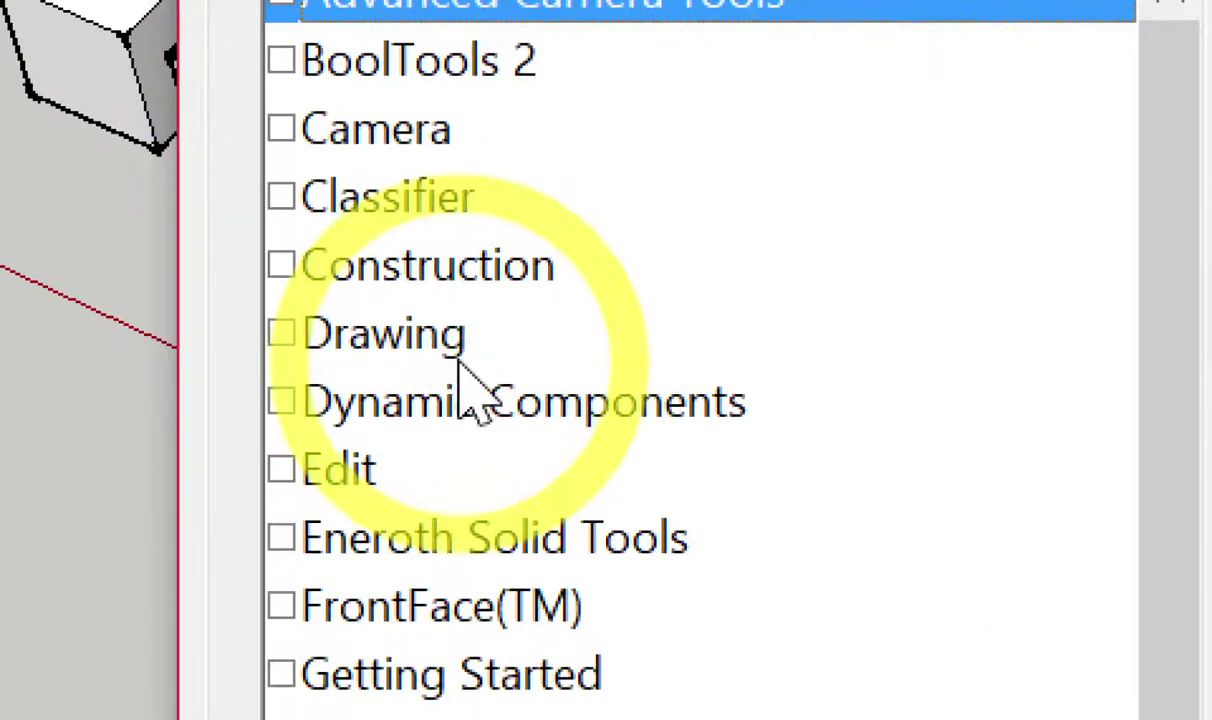
scroll(470, 380, down, 3)
scroll(468, 390, down, 2)
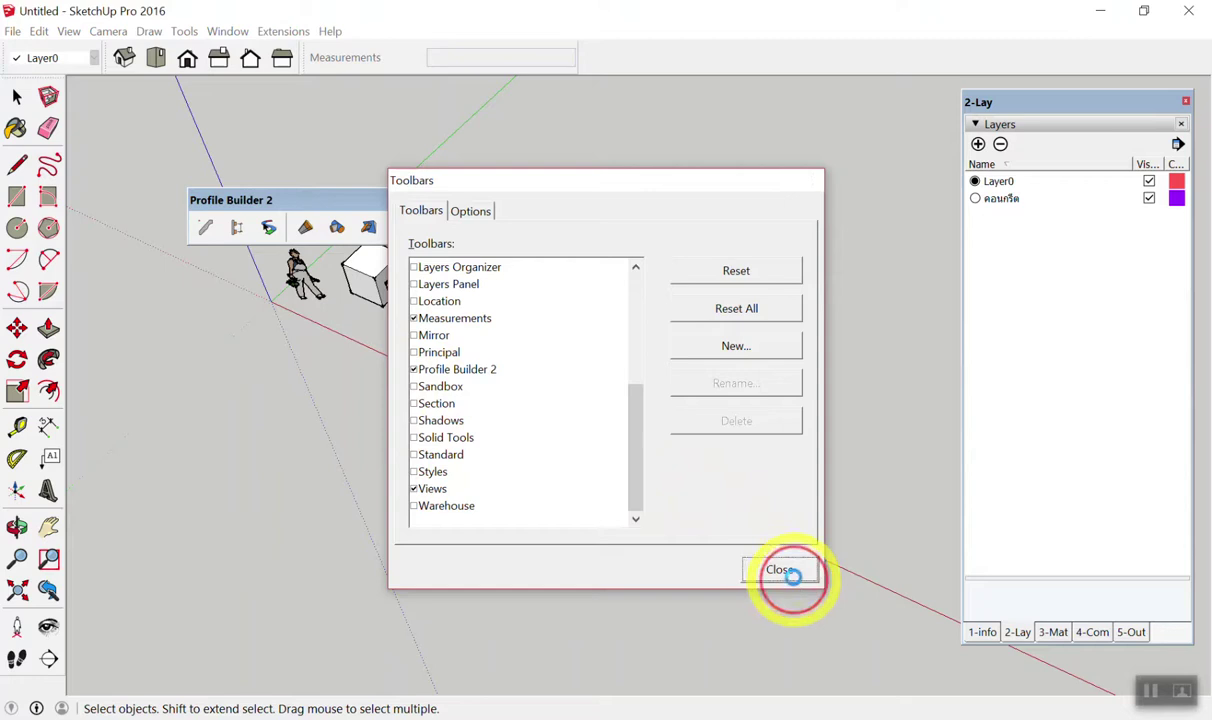
click(792, 573)
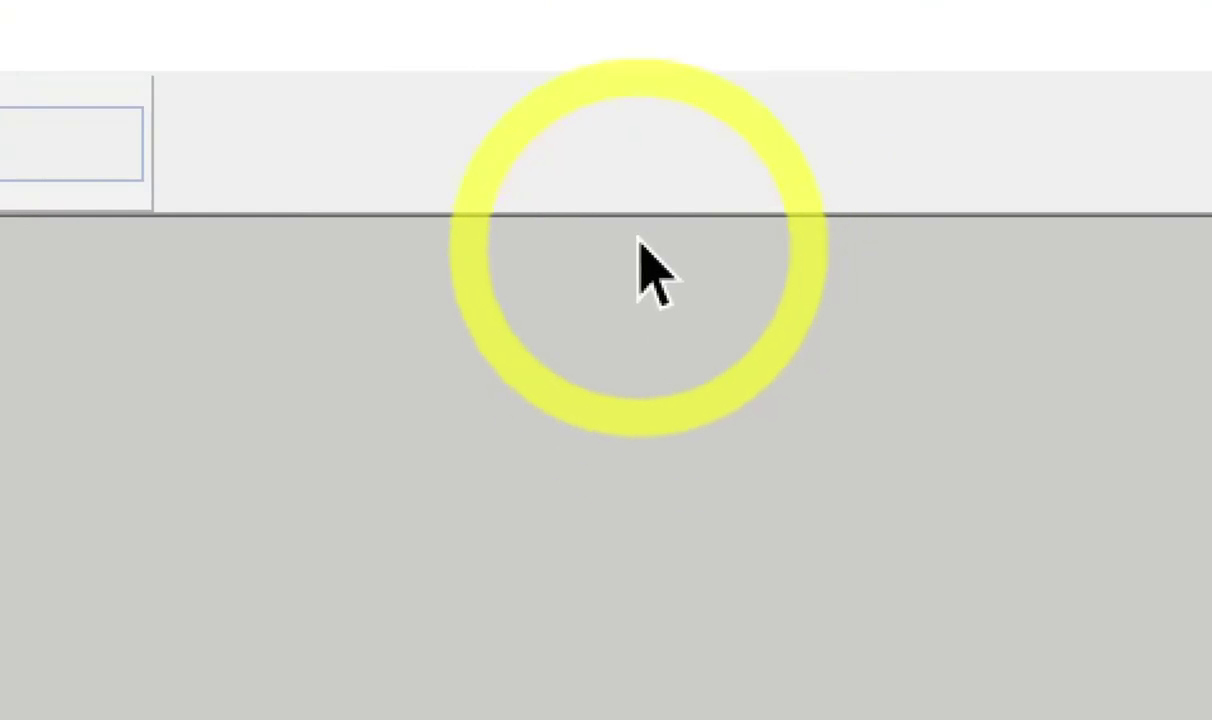
right_click(632, 140)
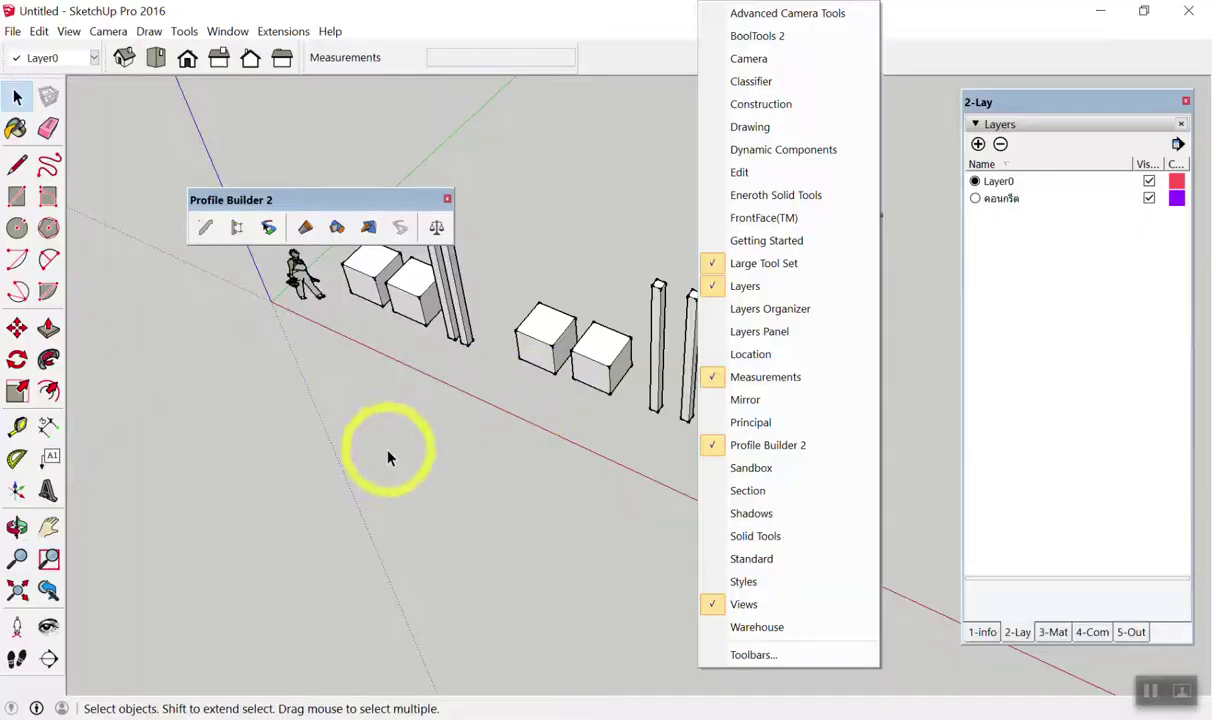
click(390, 457)
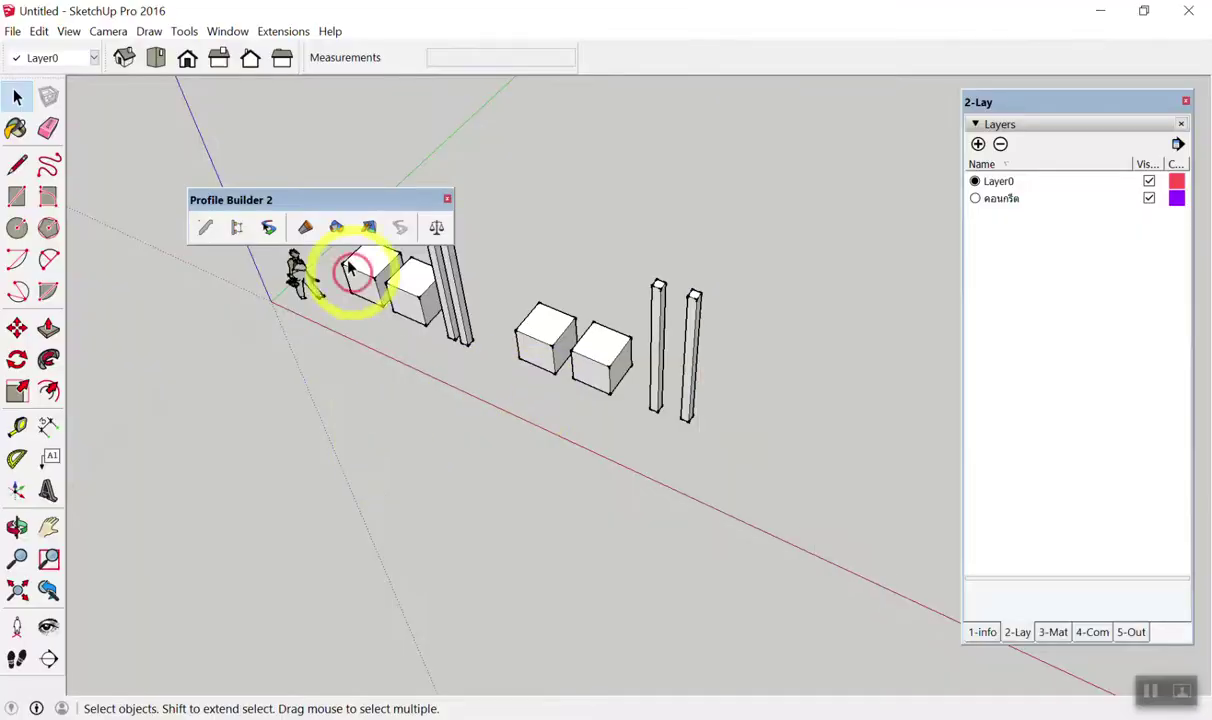
mouse_move(341, 201)
mouse_down()
mouse_move(771, 57)
mouse_move(755, 127)
mouse_up()
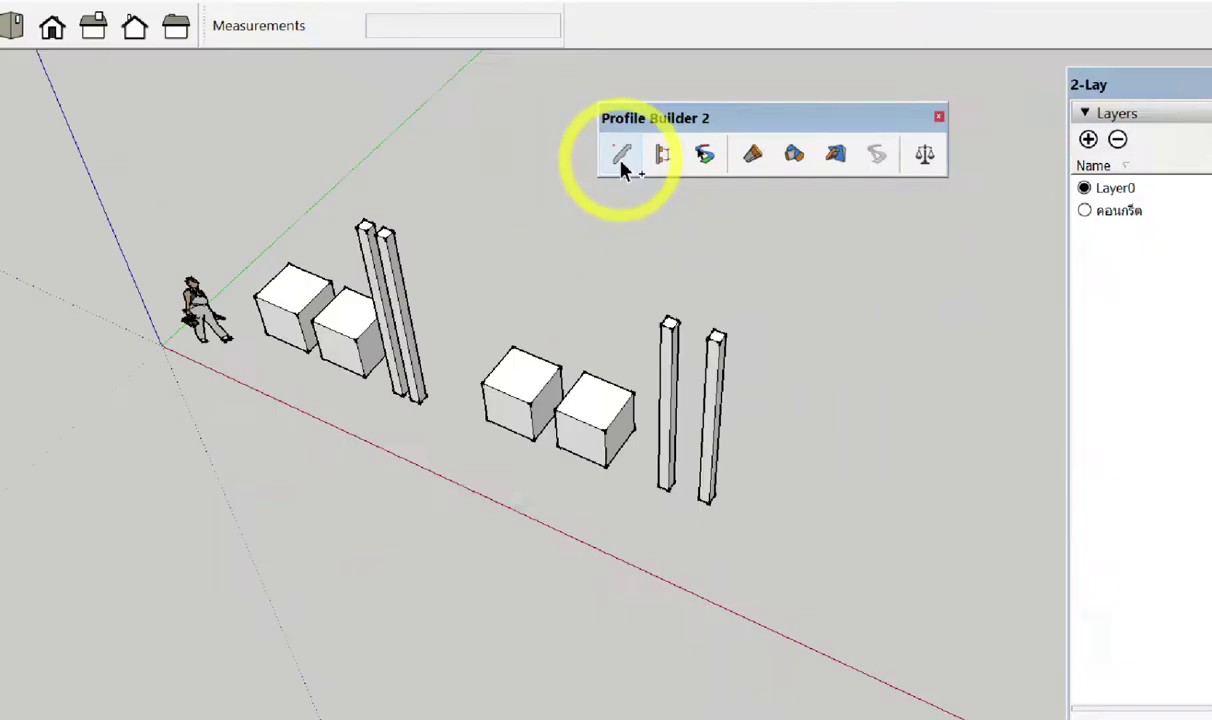
click(621, 156)
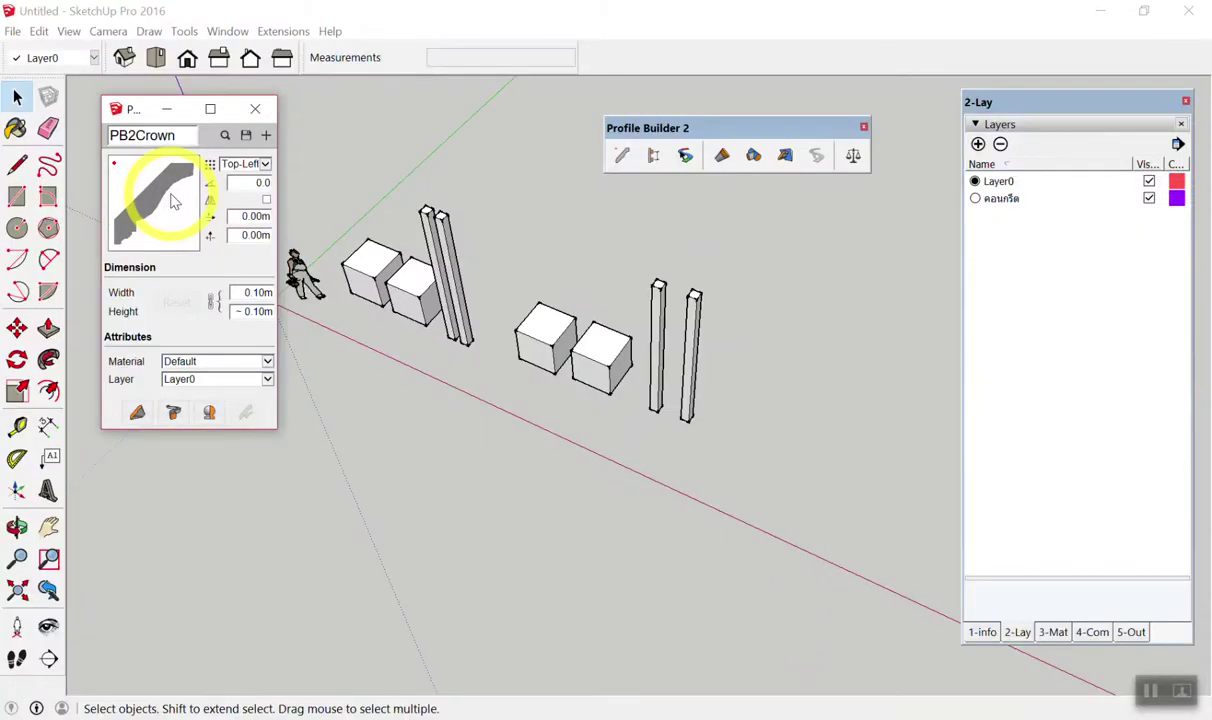
click(643, 714)
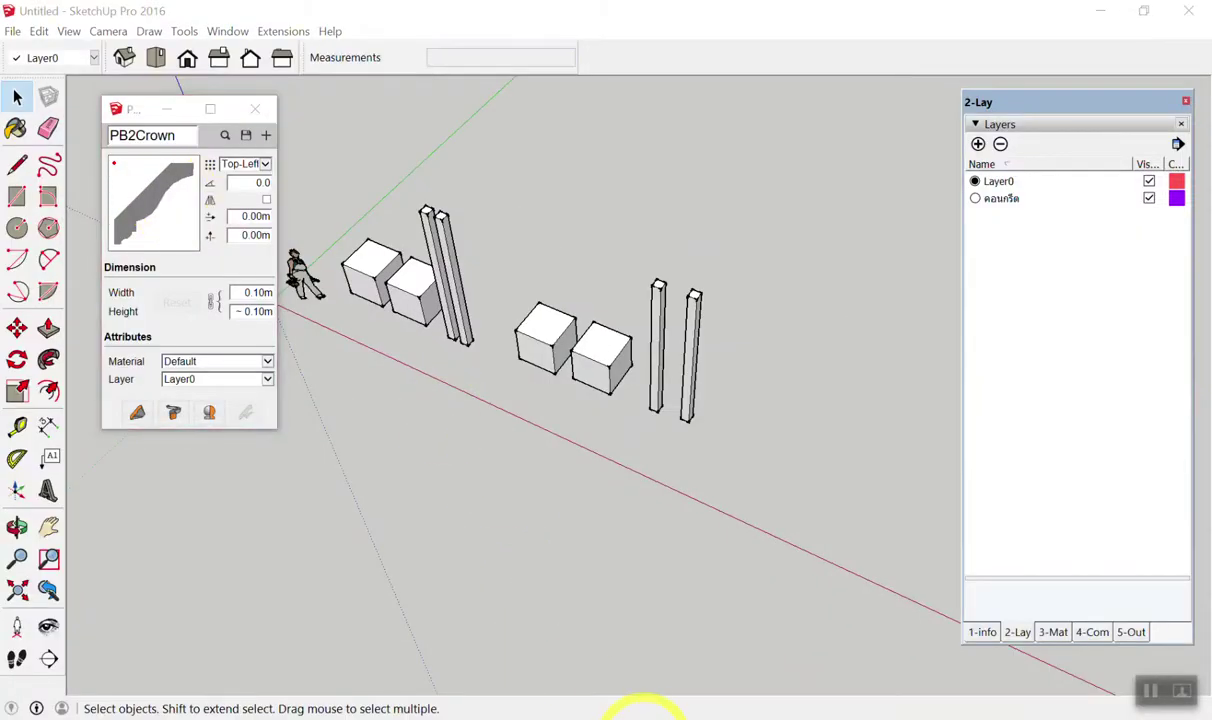
click(259, 272)
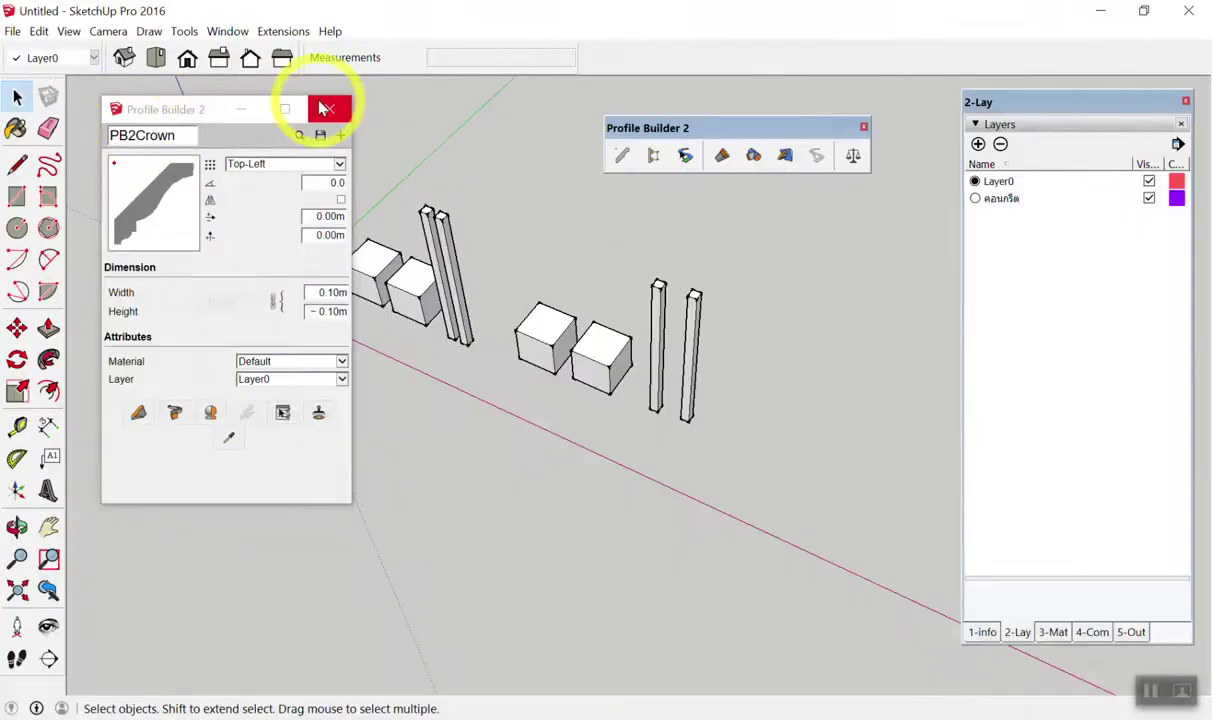
click(322, 109)
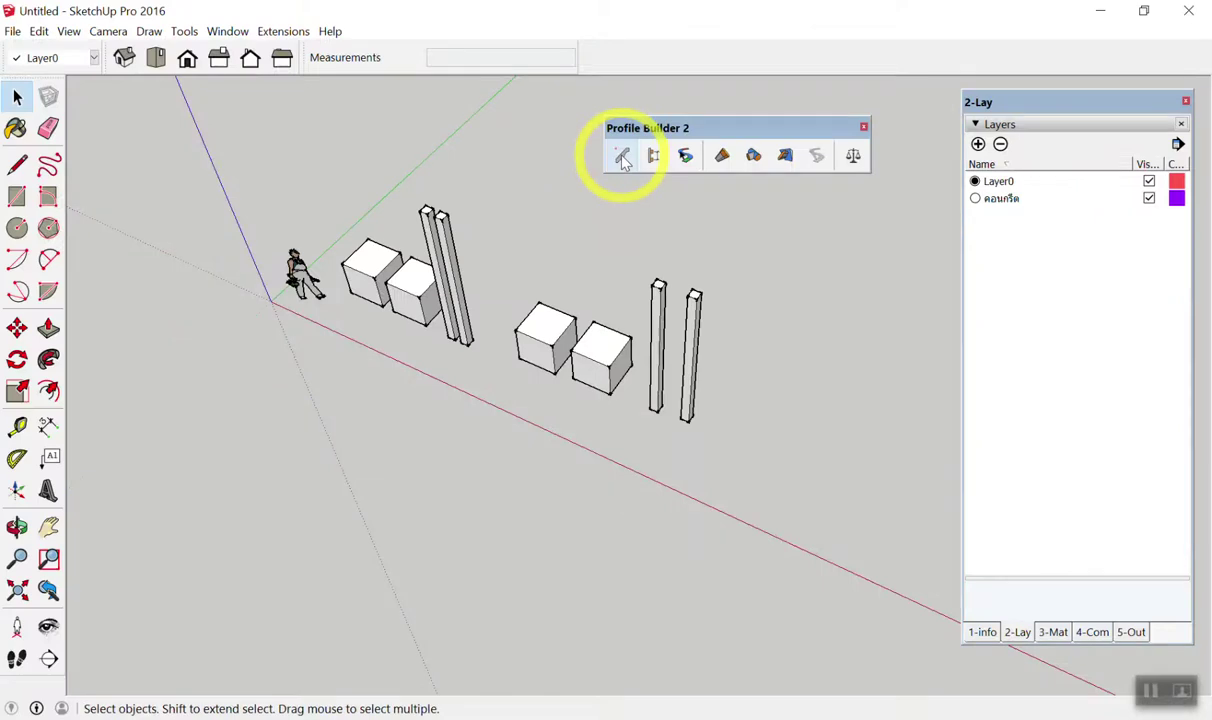
click(622, 157)
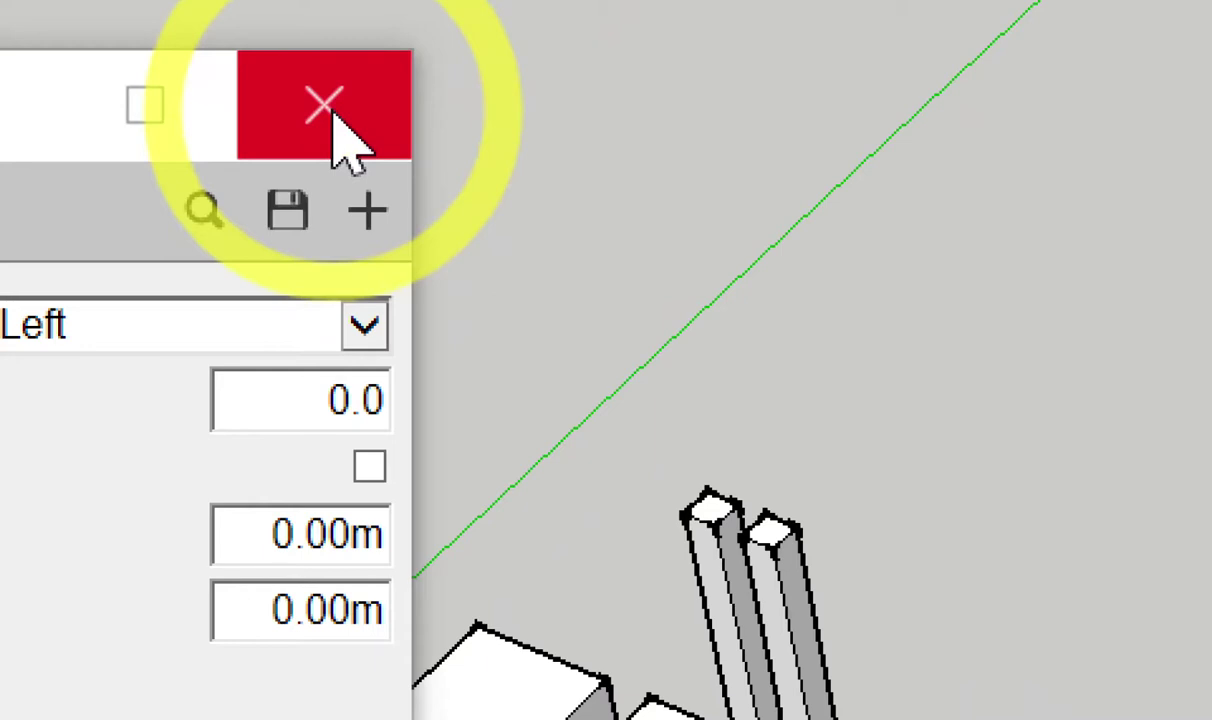
click(333, 112)
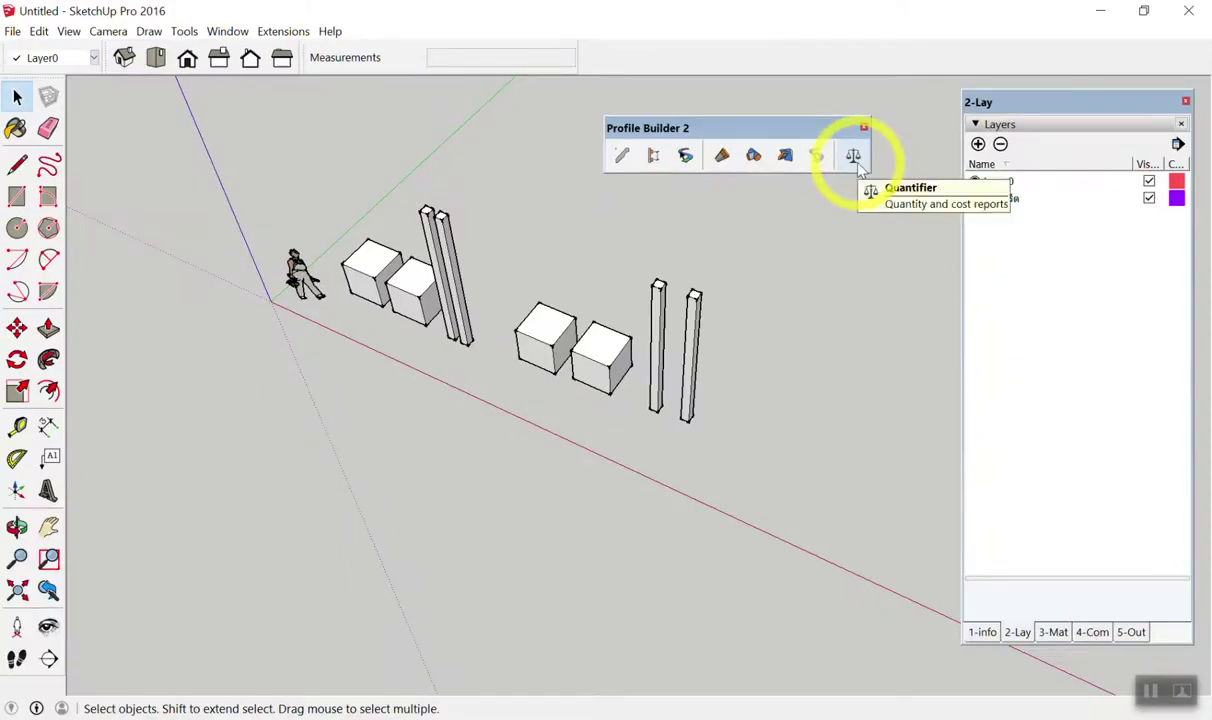
Open the PB Quantifier report and review its Report Setup and total cost.
click(855, 160)
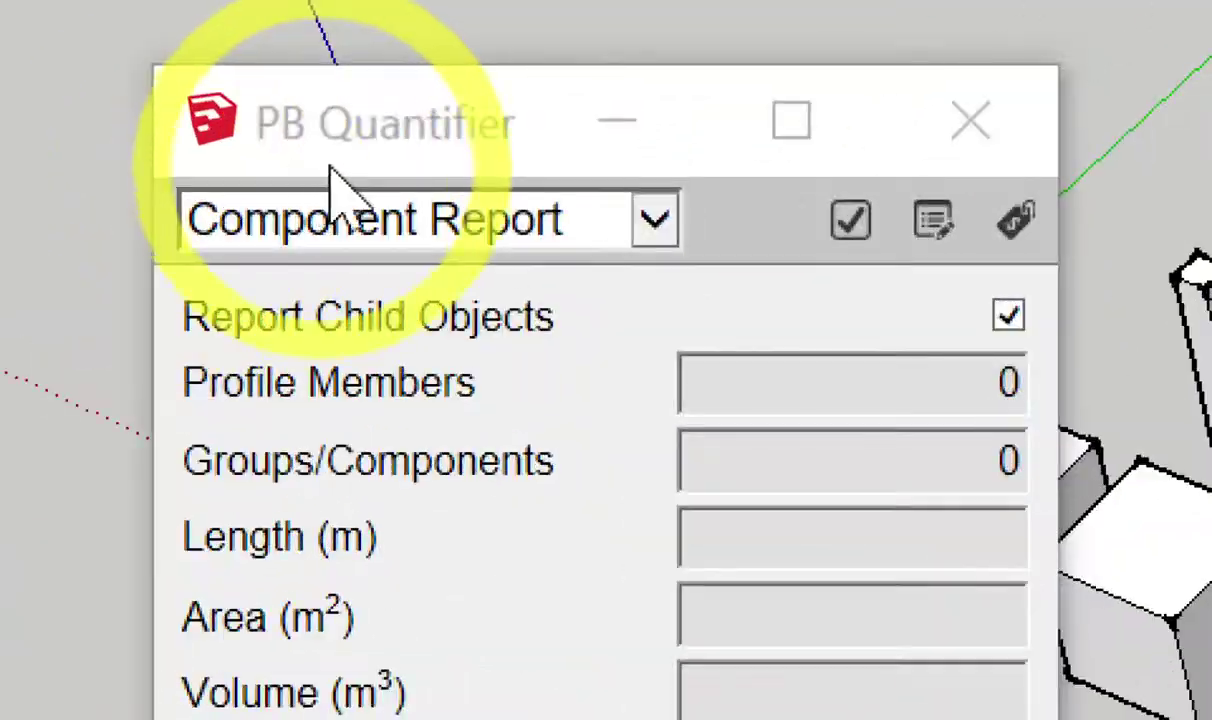
click(970, 121)
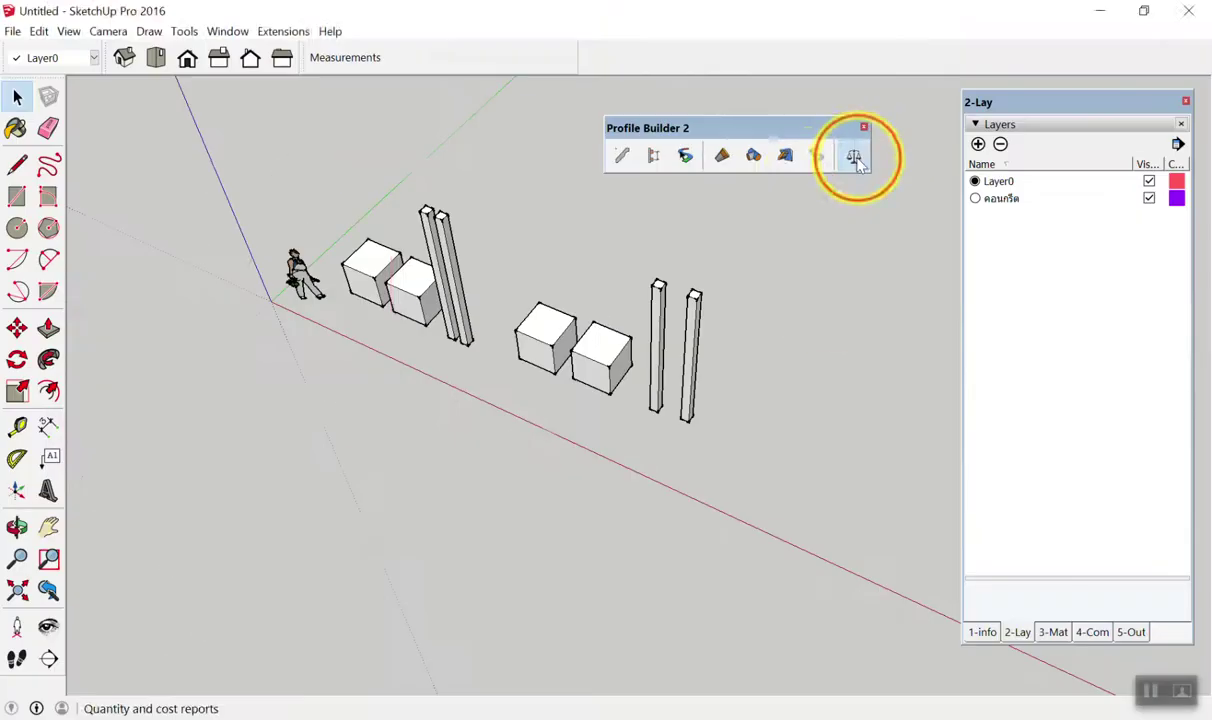
click(858, 165)
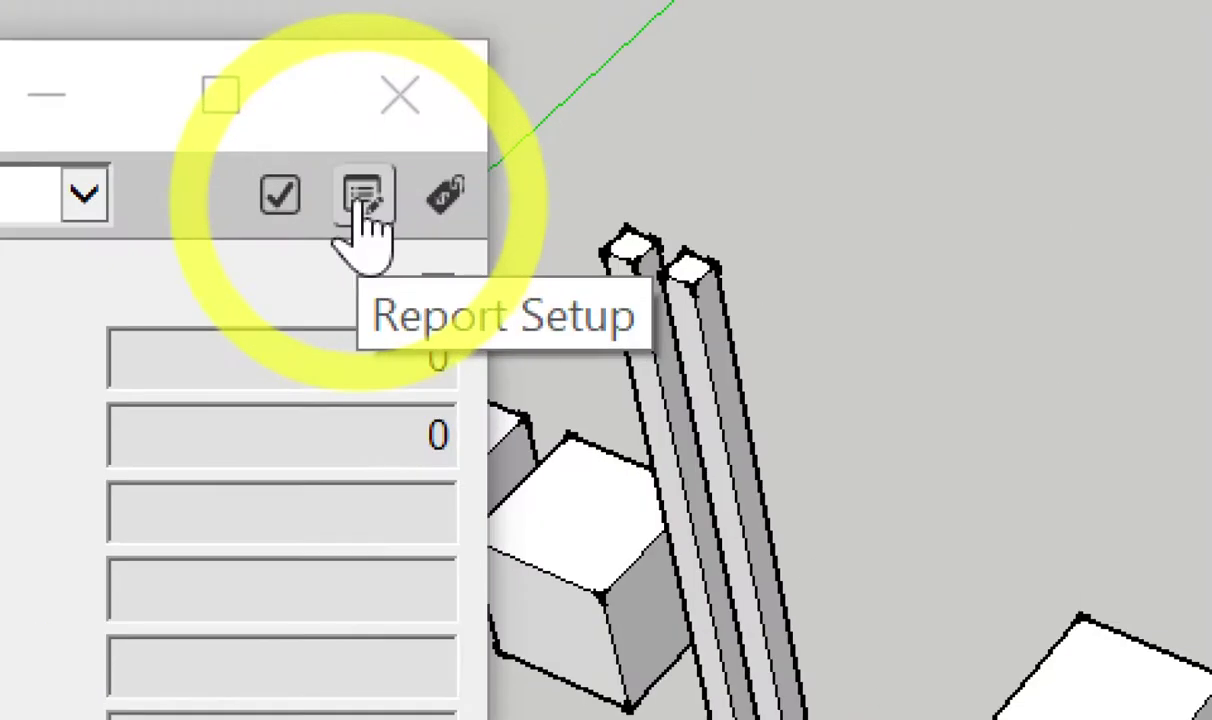
click(365, 225)
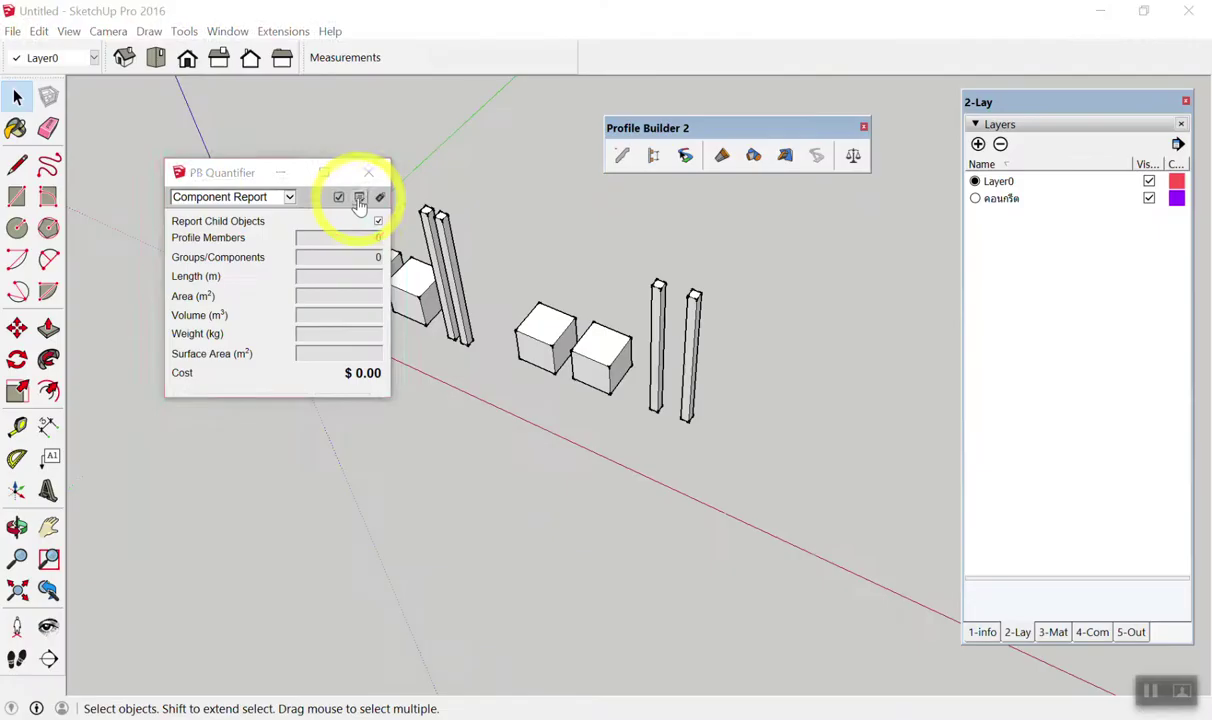
click(358, 200)
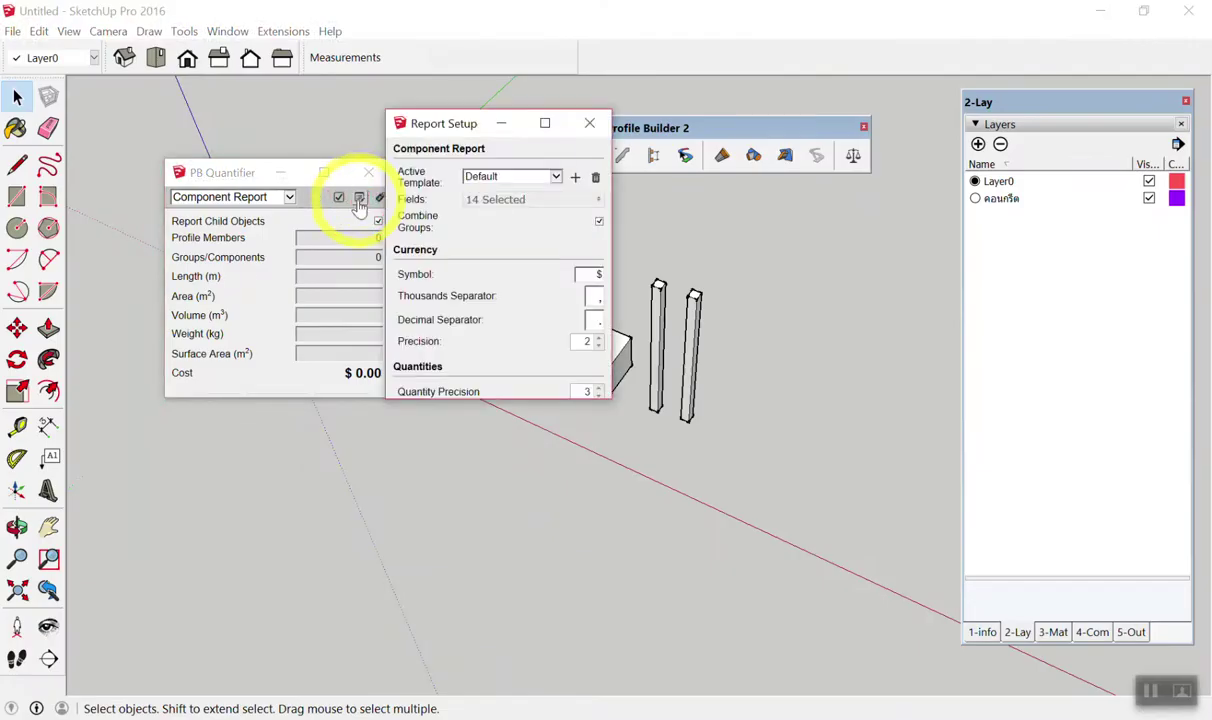
click(588, 123)
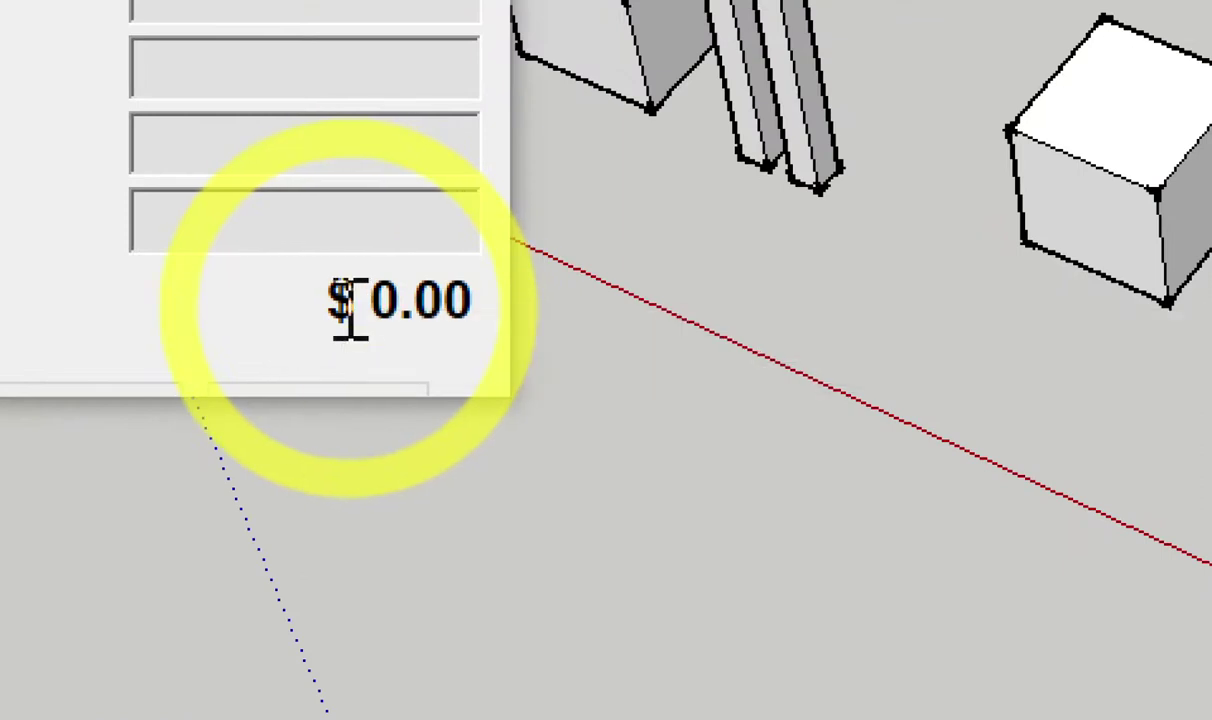
click(345, 315)
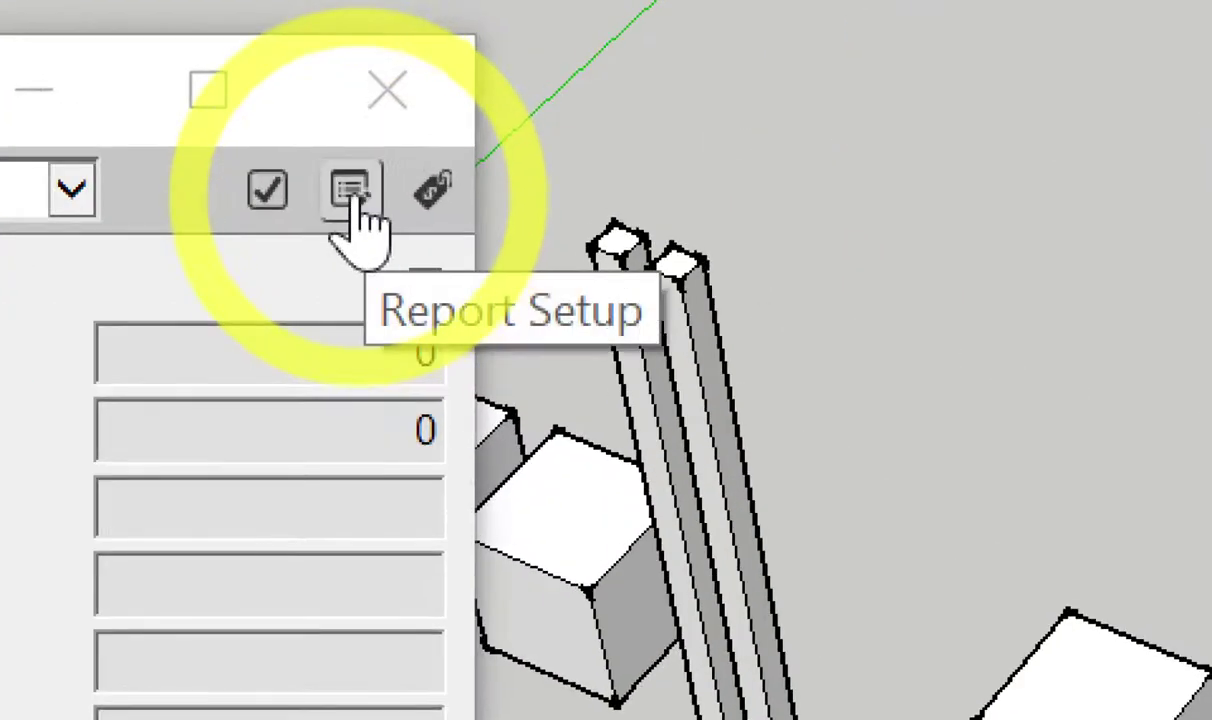
Clear the $ currency symbol in Report Setup so Cost reads 0.00.
click(352, 193)
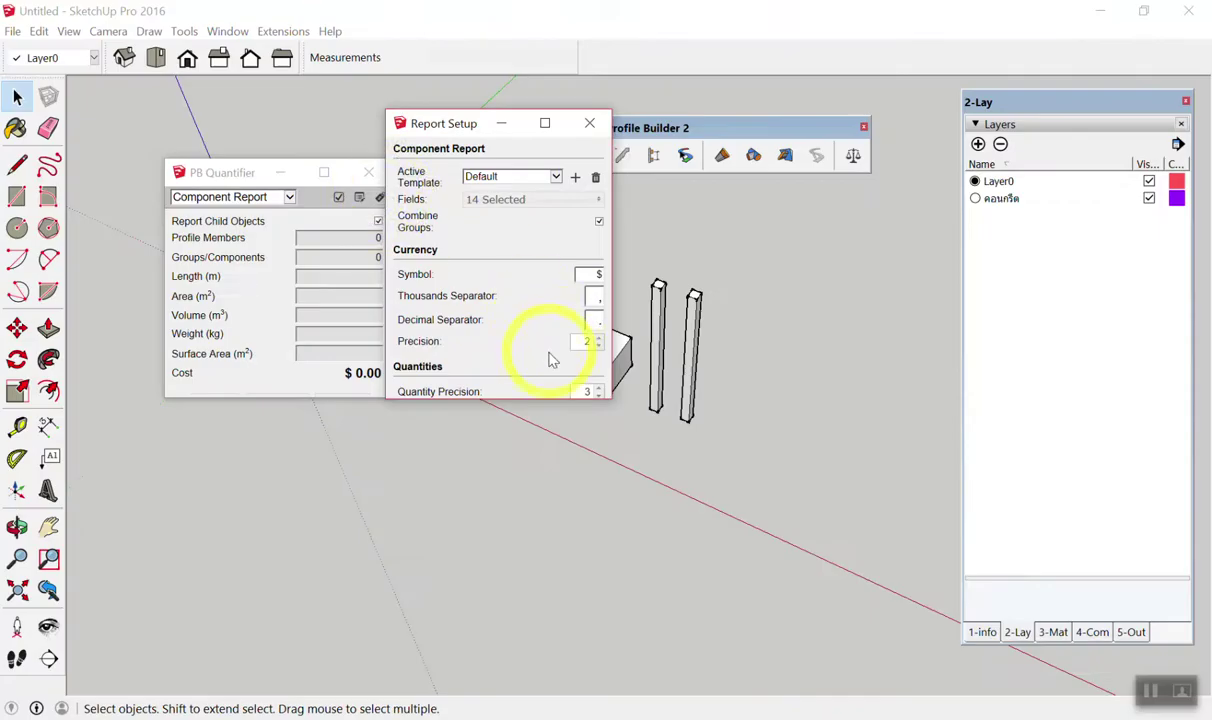
drag(551, 399, 541, 514)
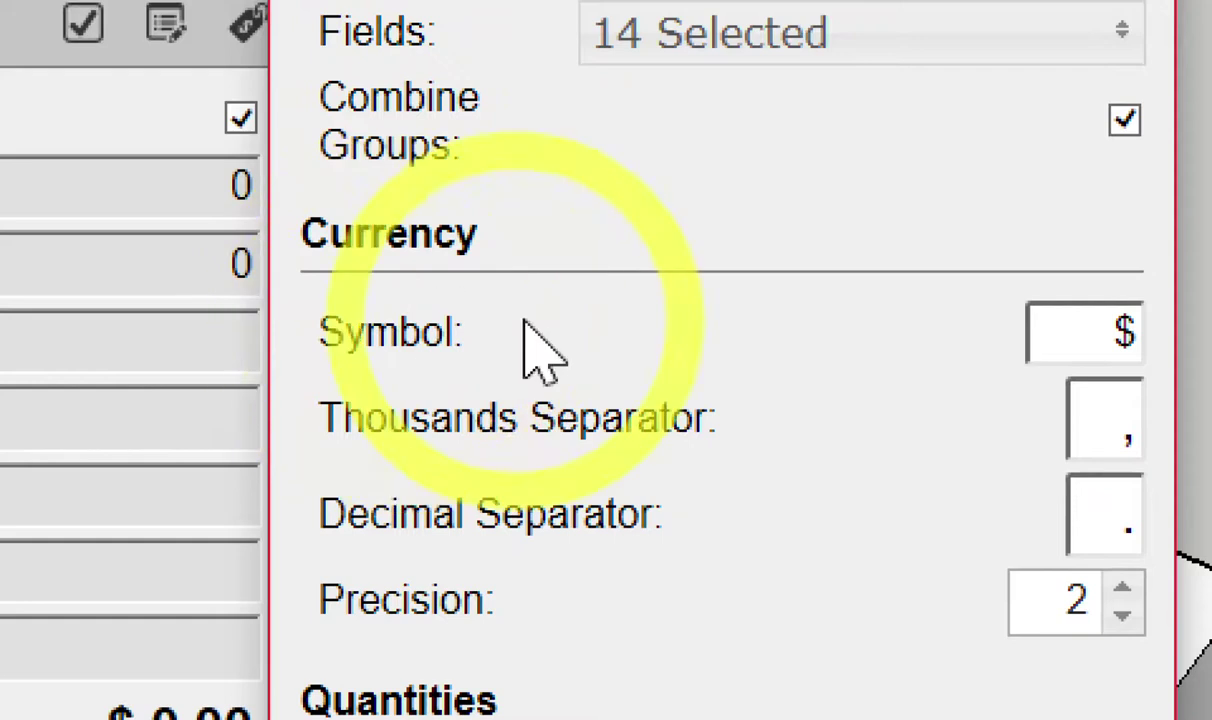
double_click(1040, 333)
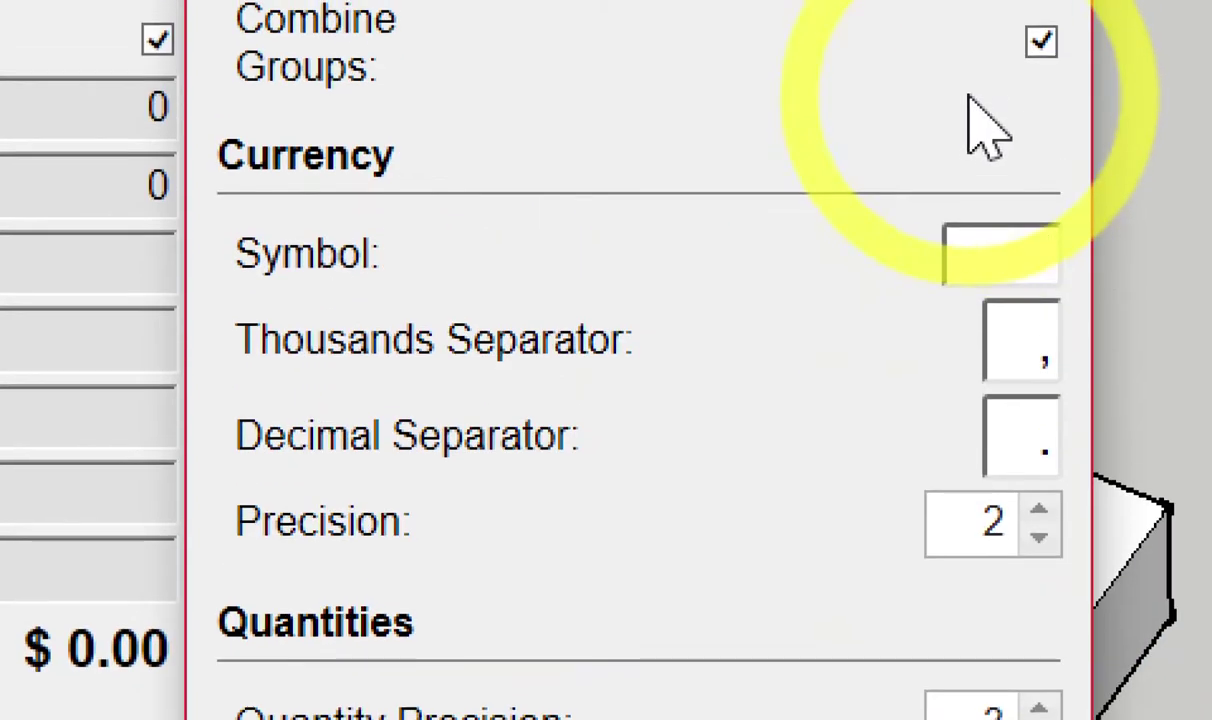
click(1038, 240)
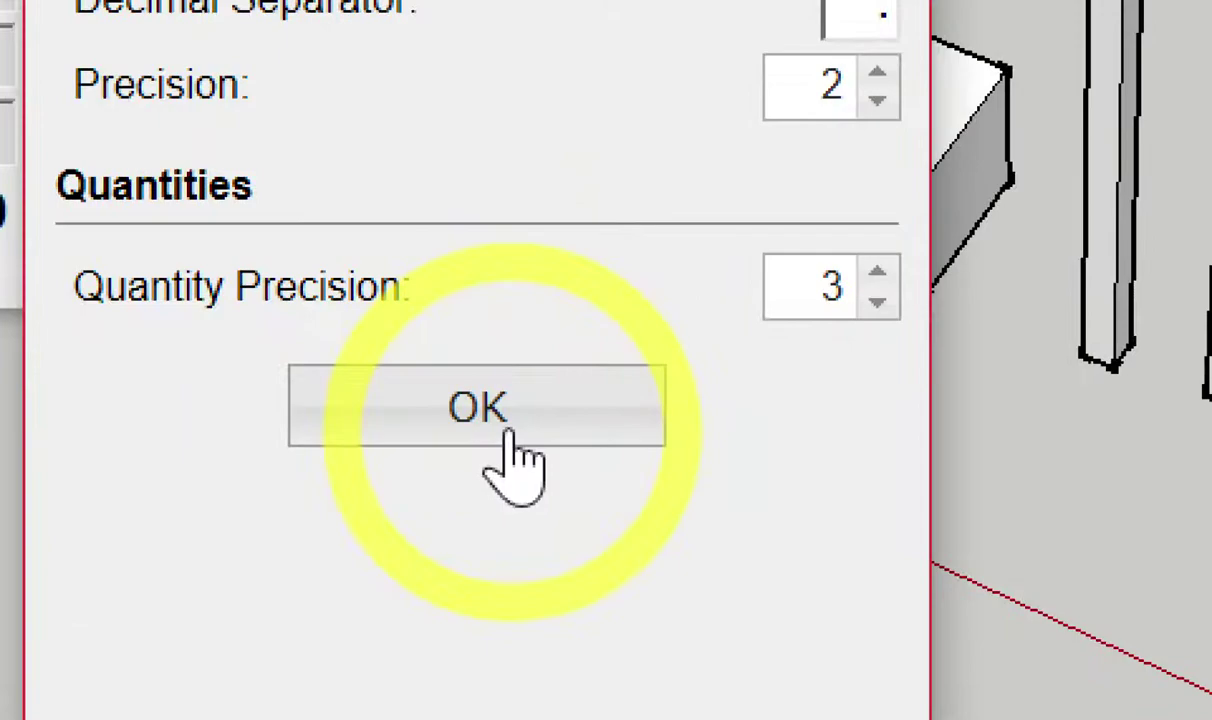
click(511, 438)
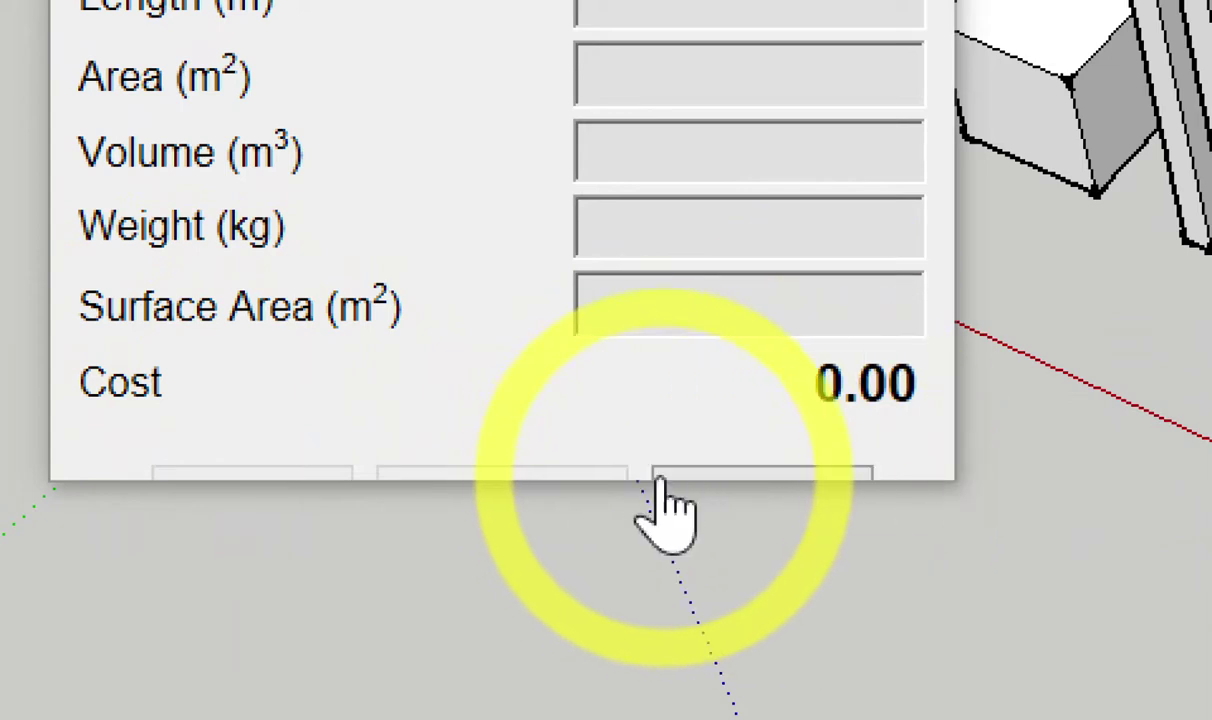
Enlarge the Quantifier to reveal Layer$, Material$, Object$, Model$ and open the layer cost data.
drag(649, 482, 642, 655)
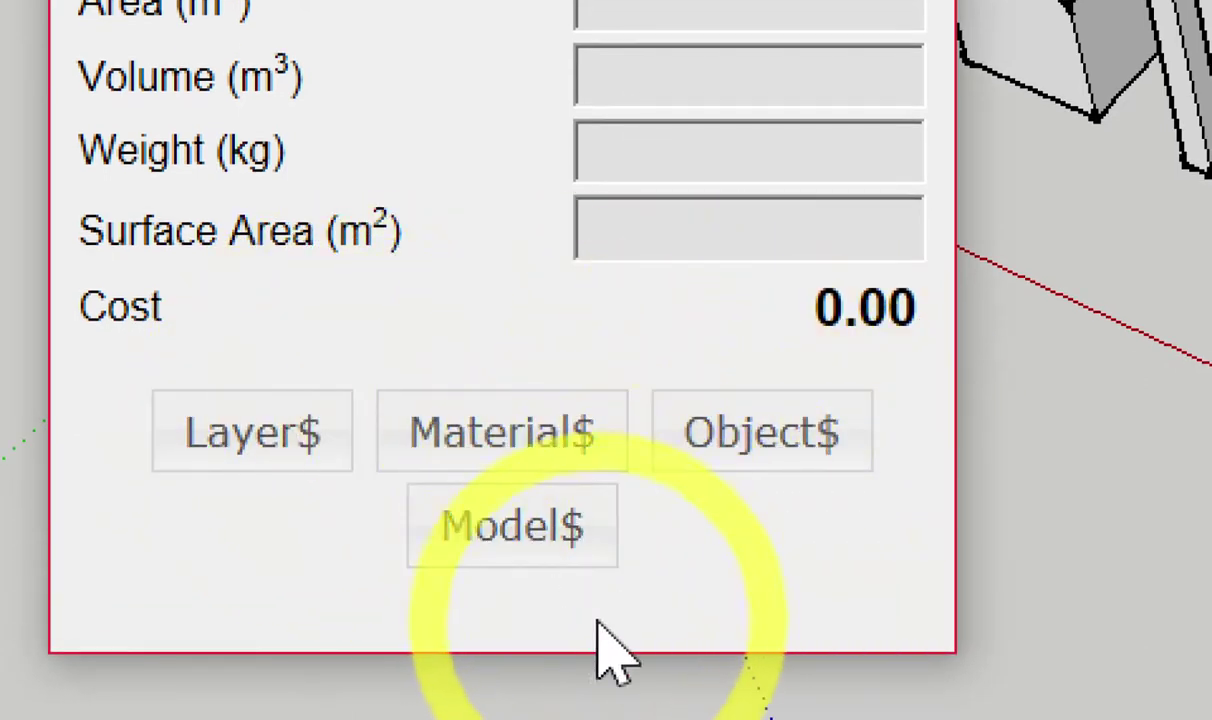
mouse_move(602, 655)
mouse_down()
mouse_move(628, 338)
mouse_move(580, 665)
mouse_up()
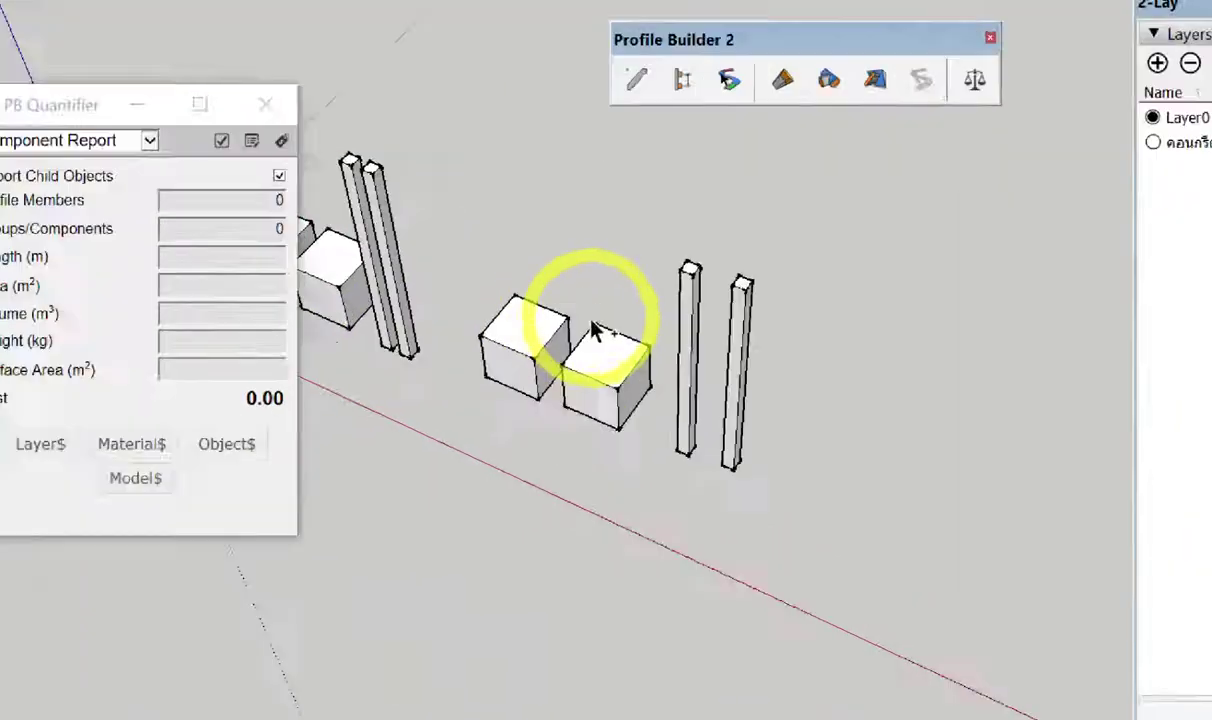
click(593, 342)
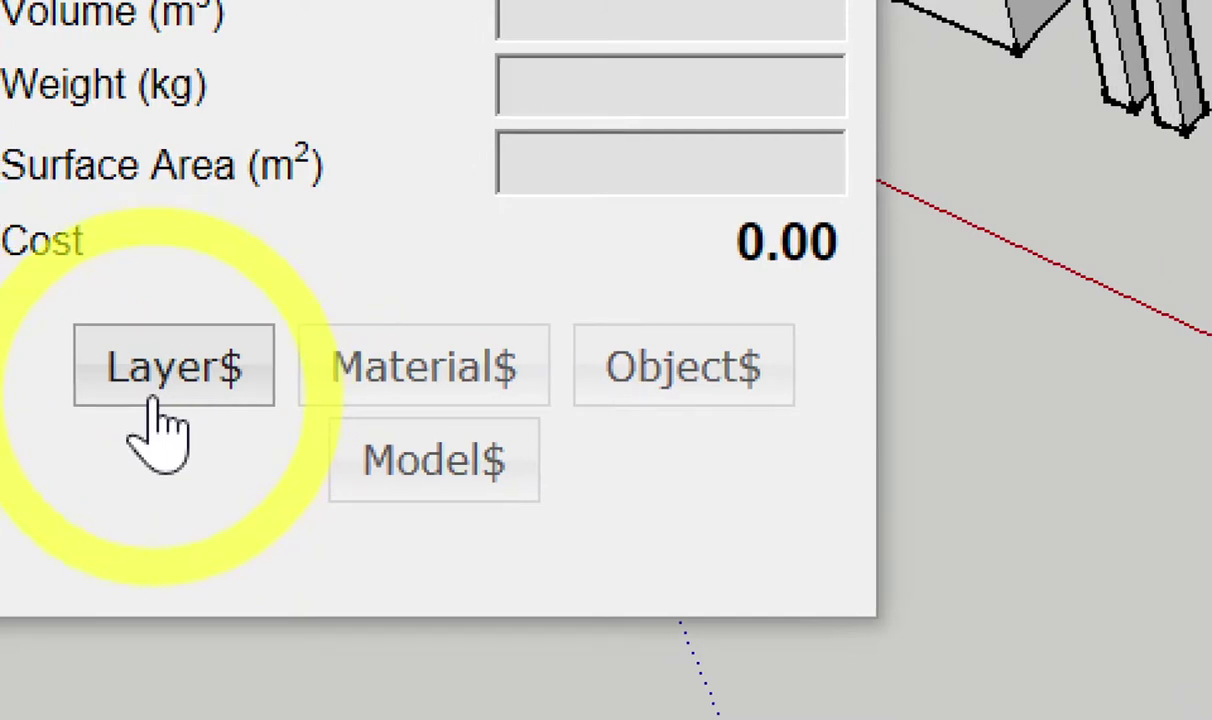
click(155, 405)
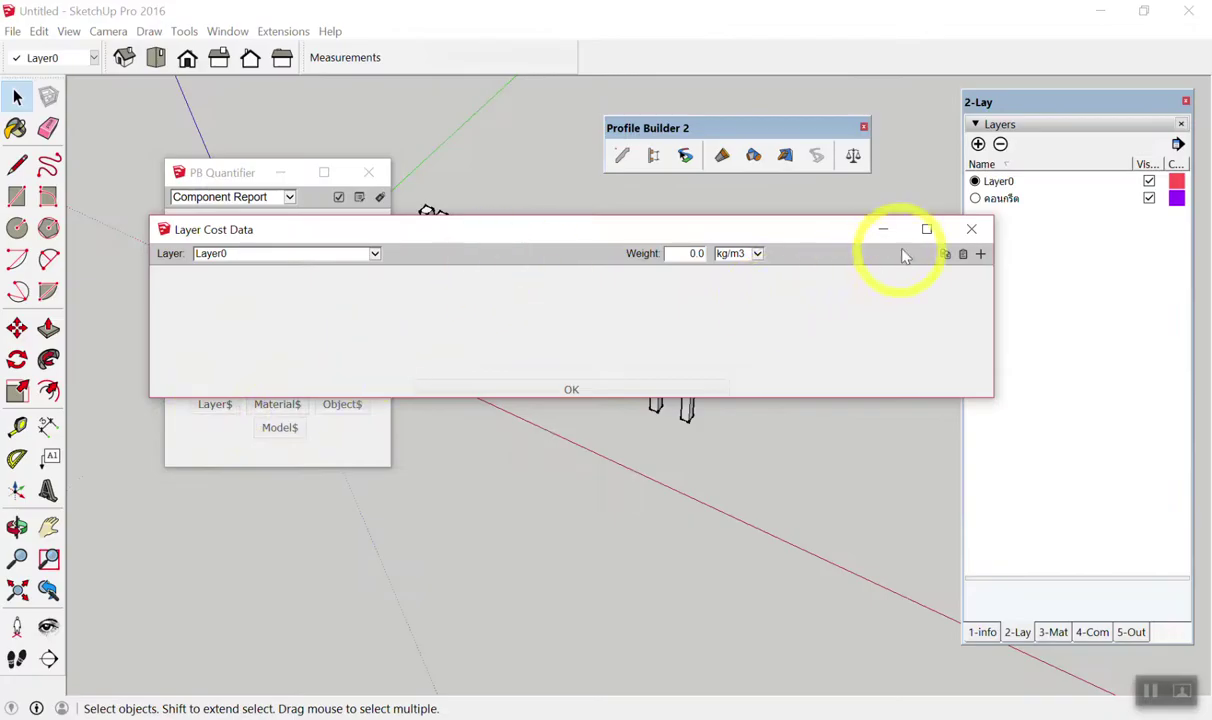
Reopen PB Quantifier and verify the Report Setup currency symbol is blank.
click(971, 229)
click(369, 172)
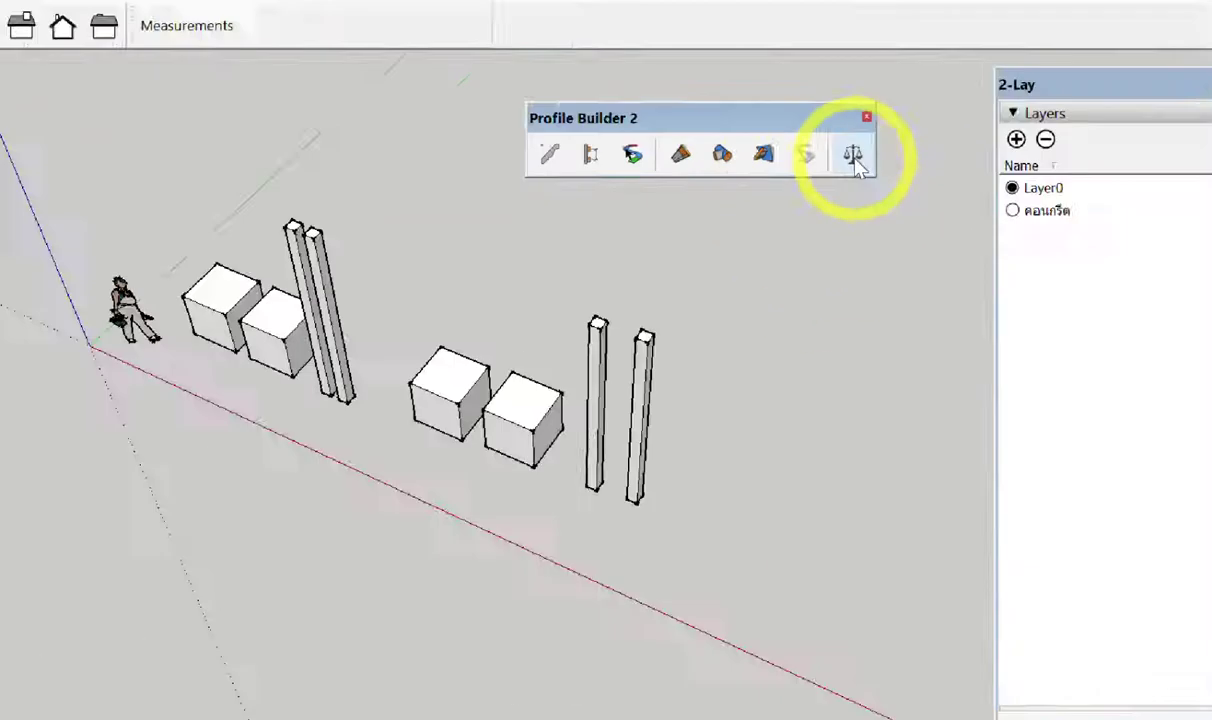
click(849, 166)
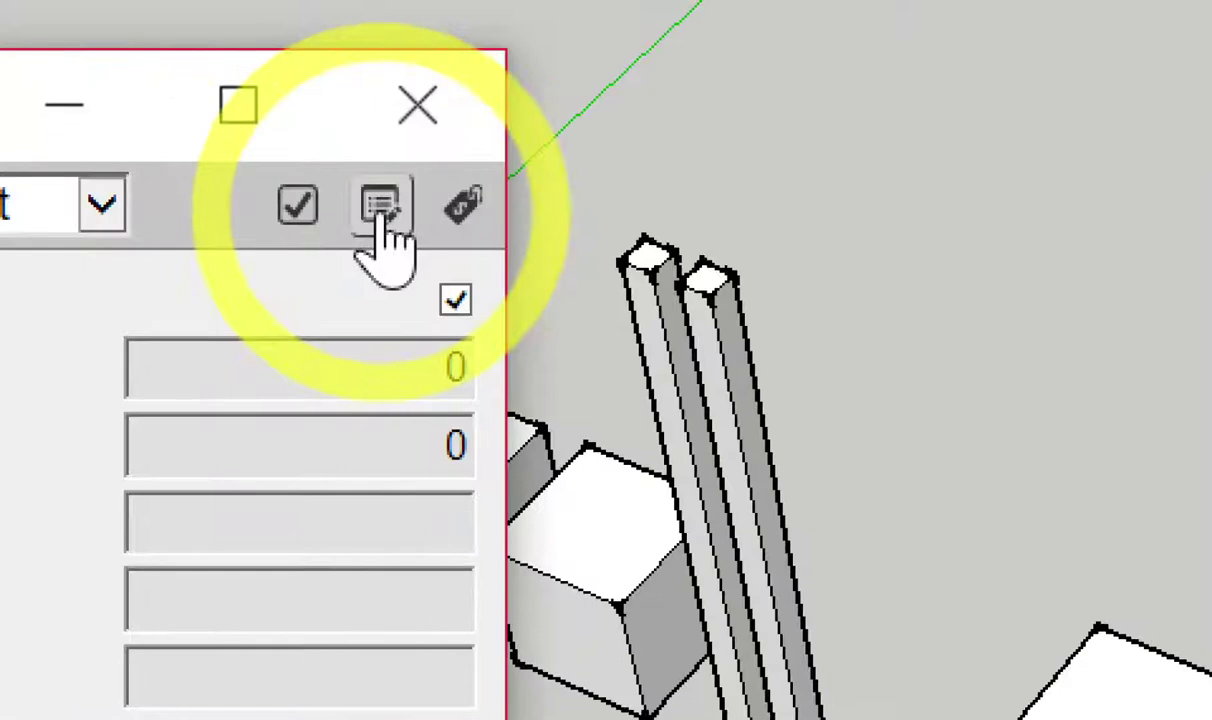
click(380, 208)
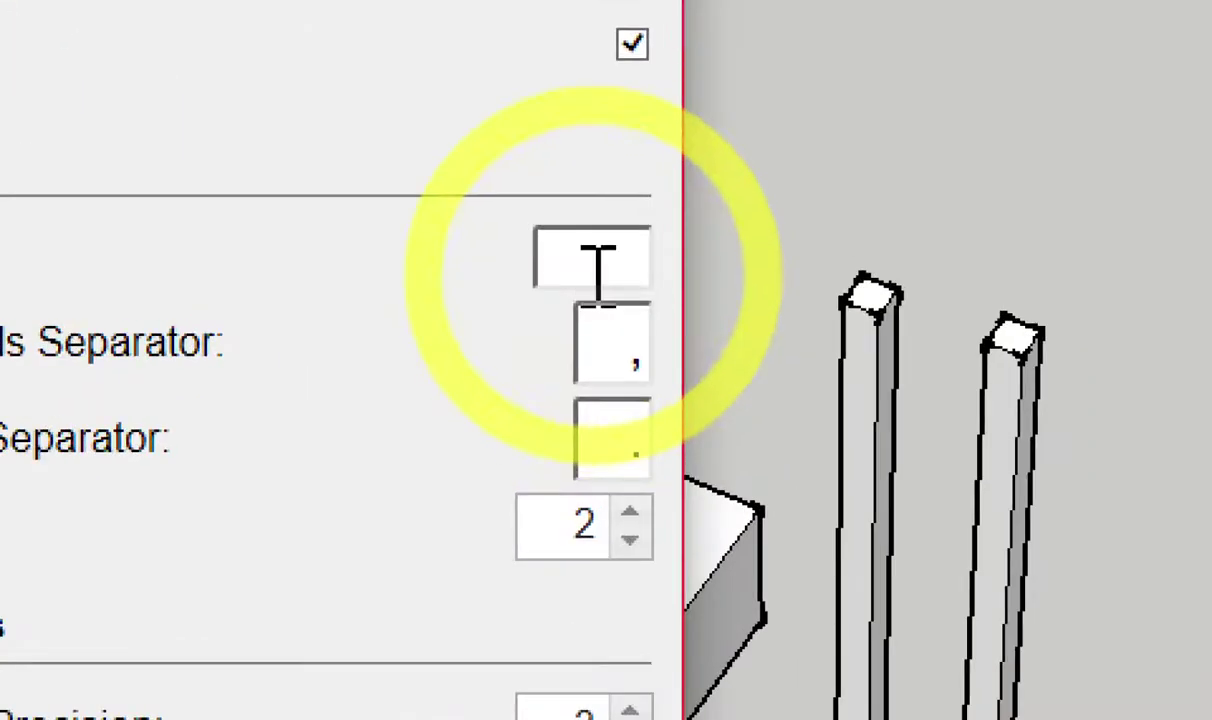
click(586, 277)
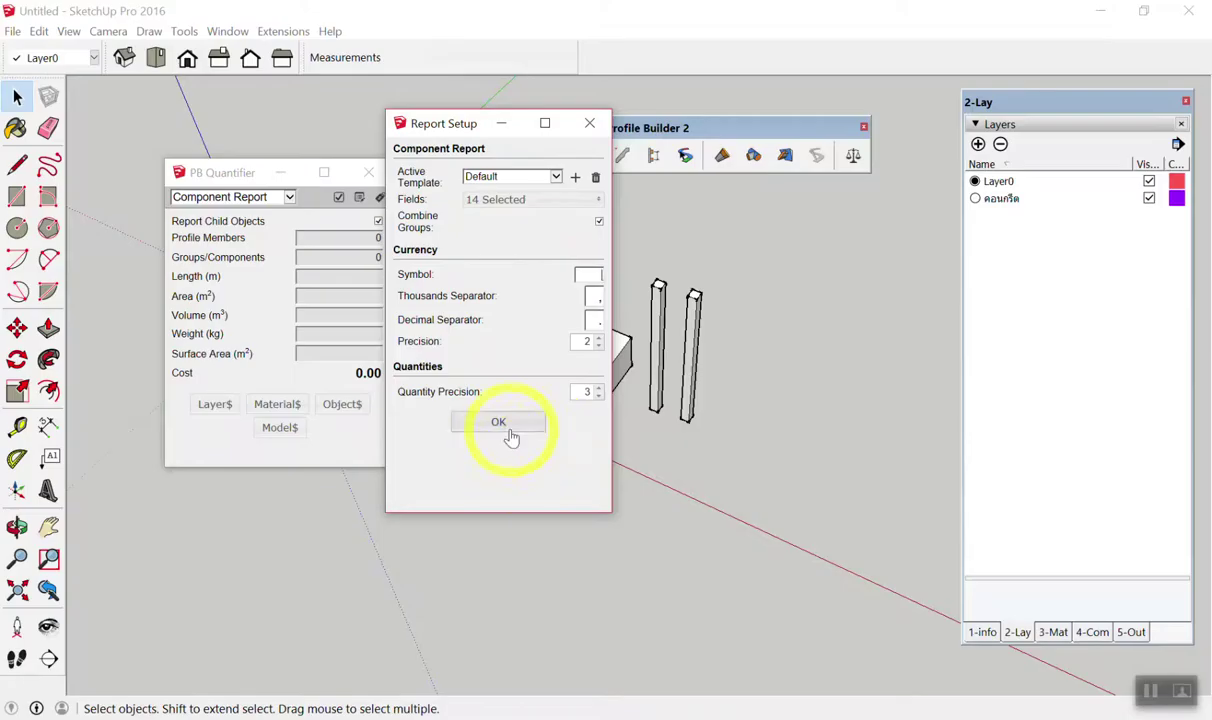
click(495, 424)
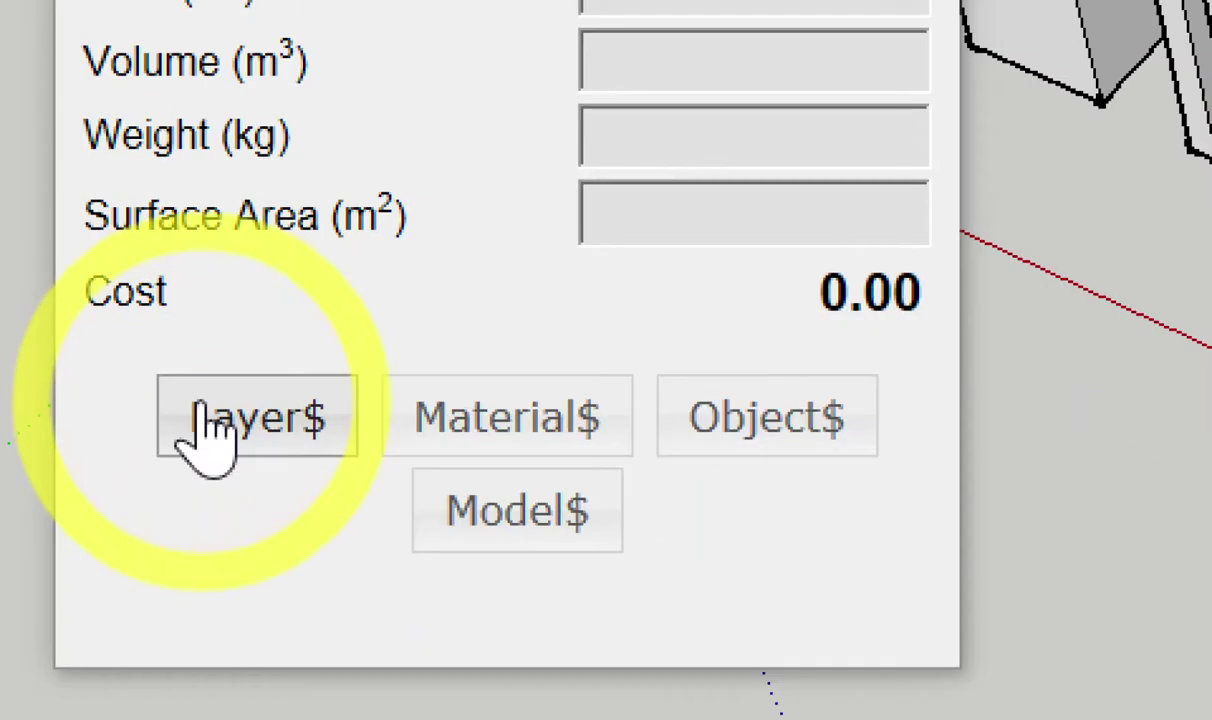
Give the คอนกรีต layer a cost-data weight of 2400 kg/m3.
click(195, 407)
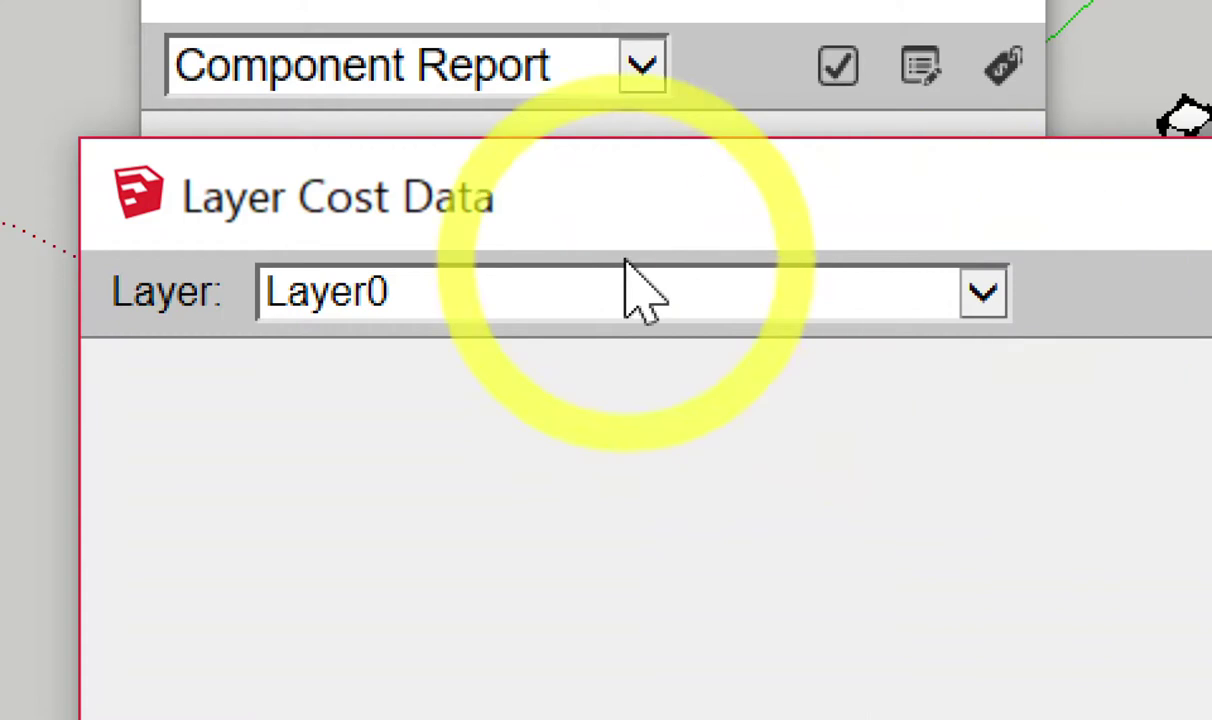
click(533, 305)
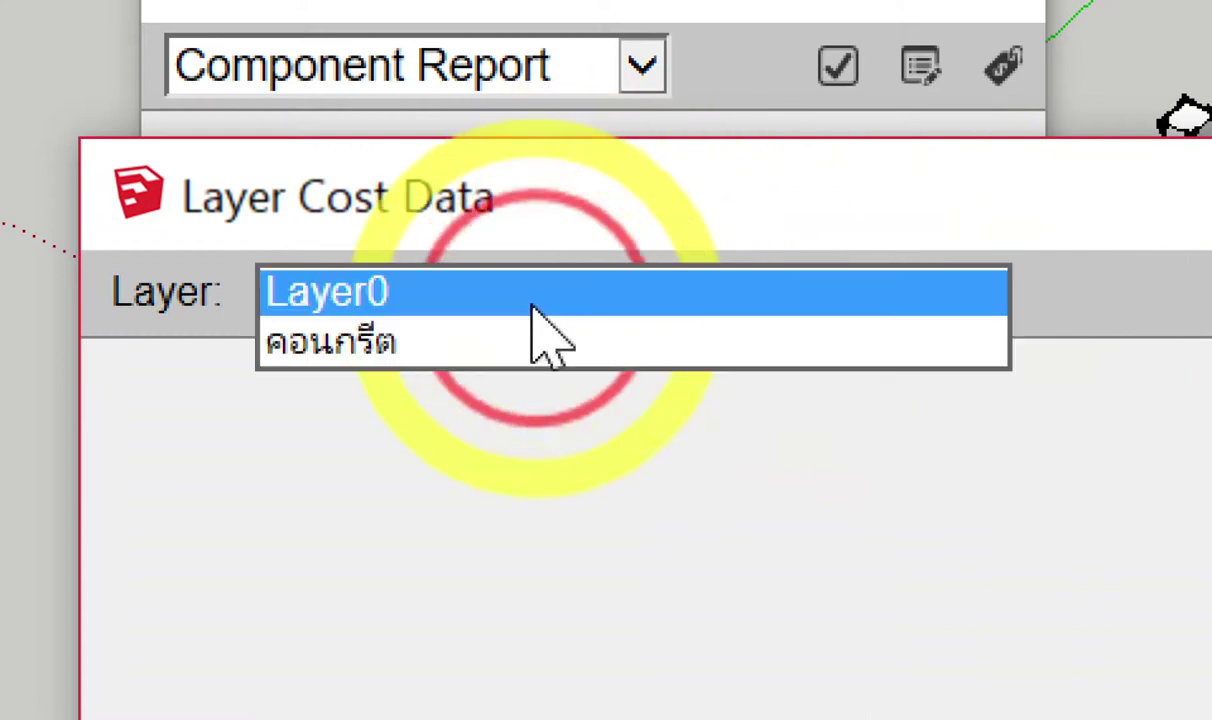
click(411, 343)
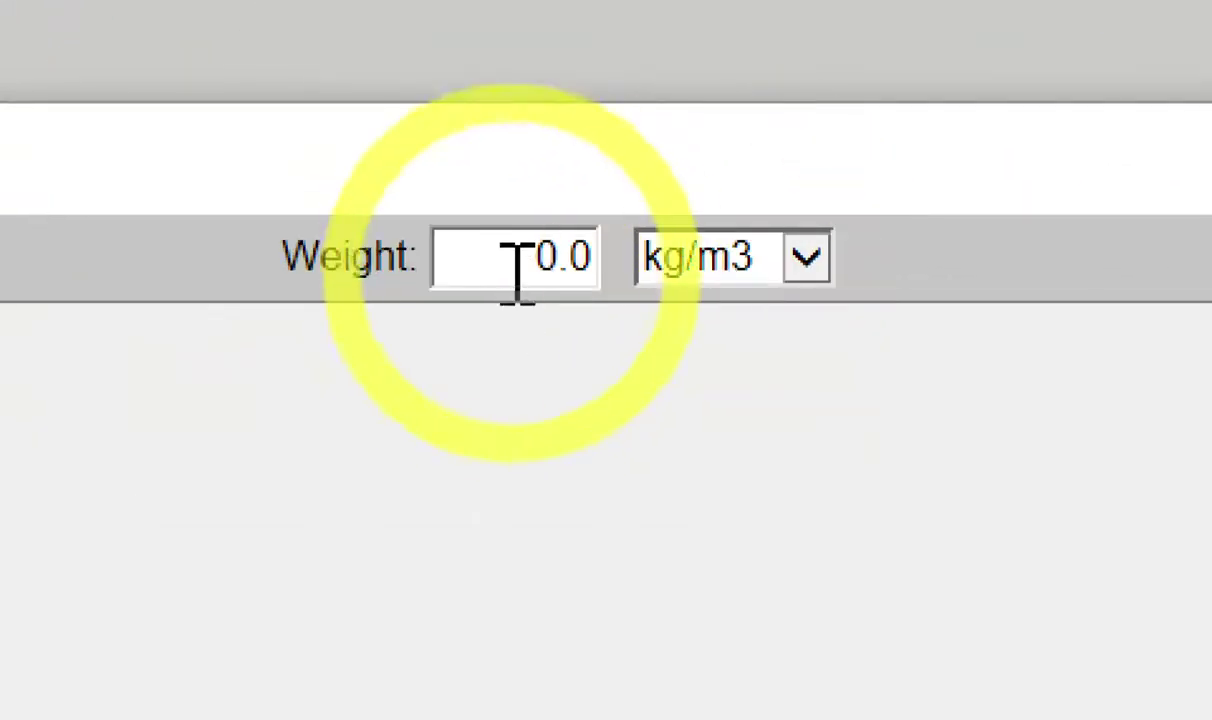
drag(517, 270, 604, 272)
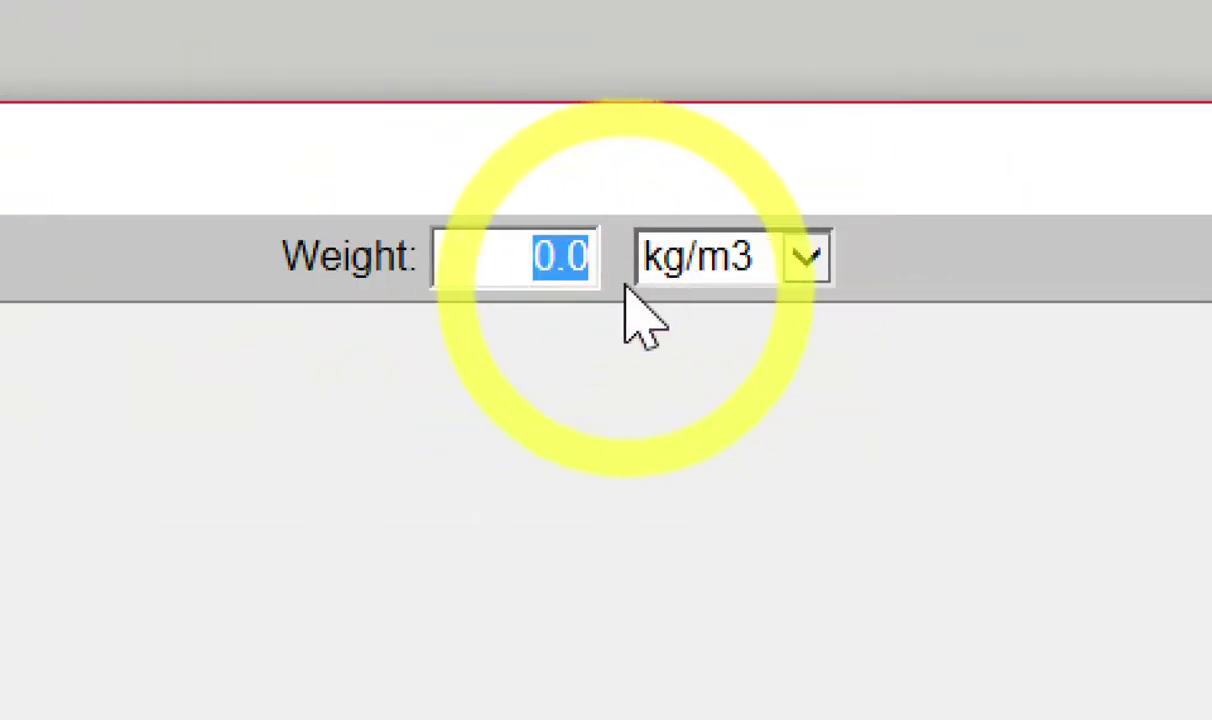
text(2)
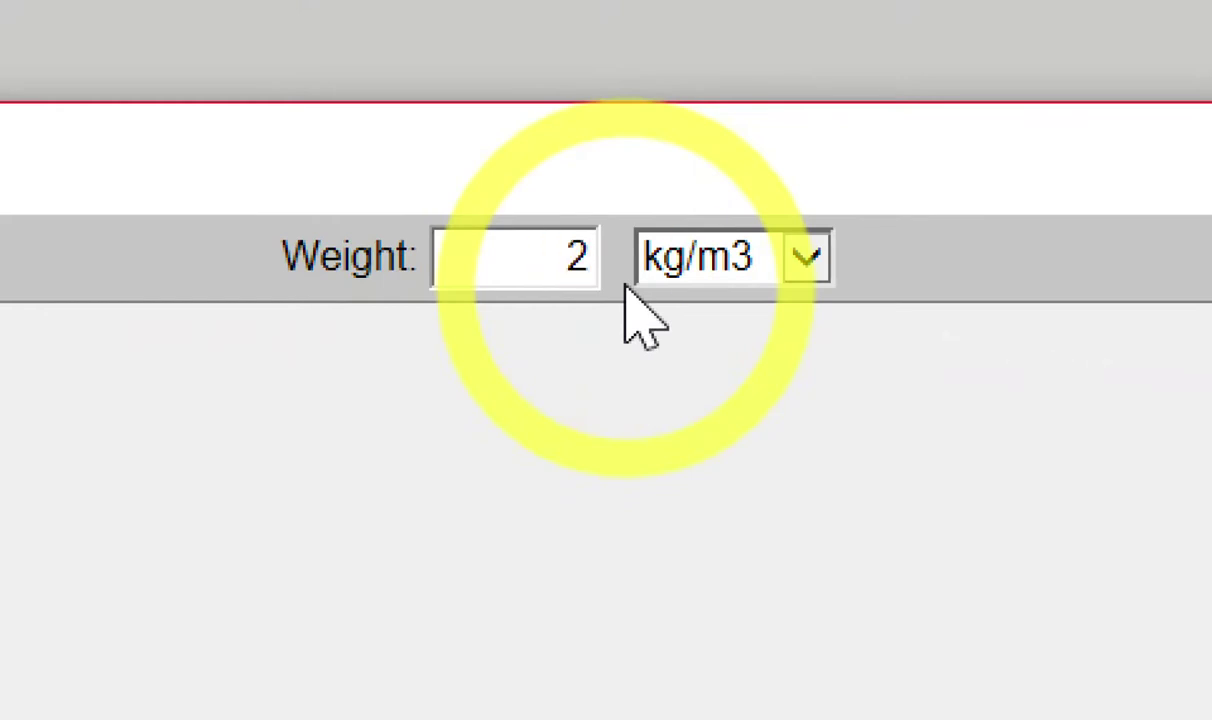
text(400)
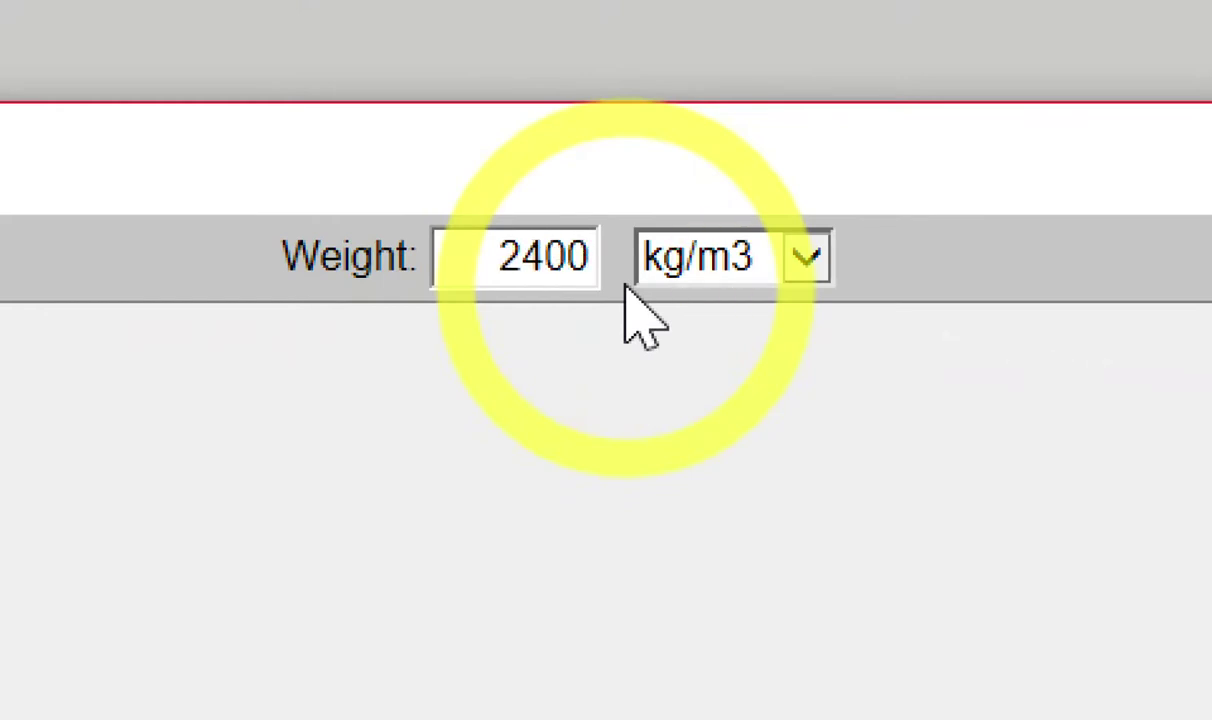
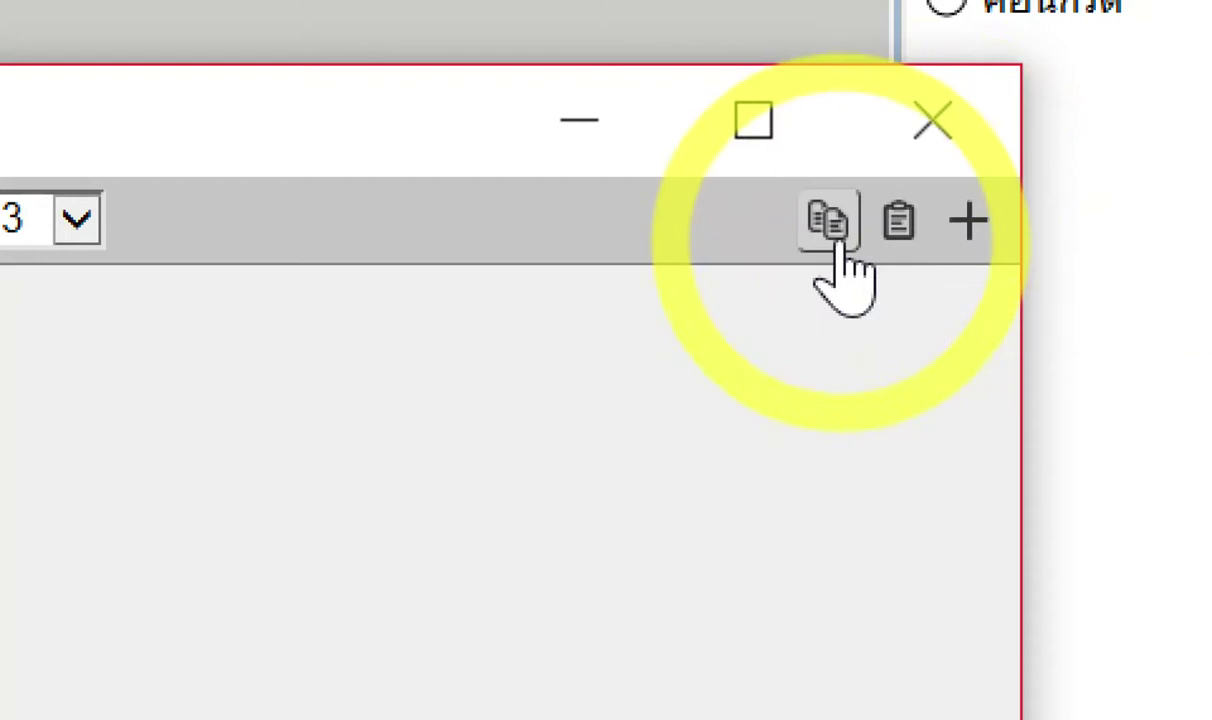
Add a new cost item to the concrete layer with code 01 งานคอนกรีต.
click(997, 252)
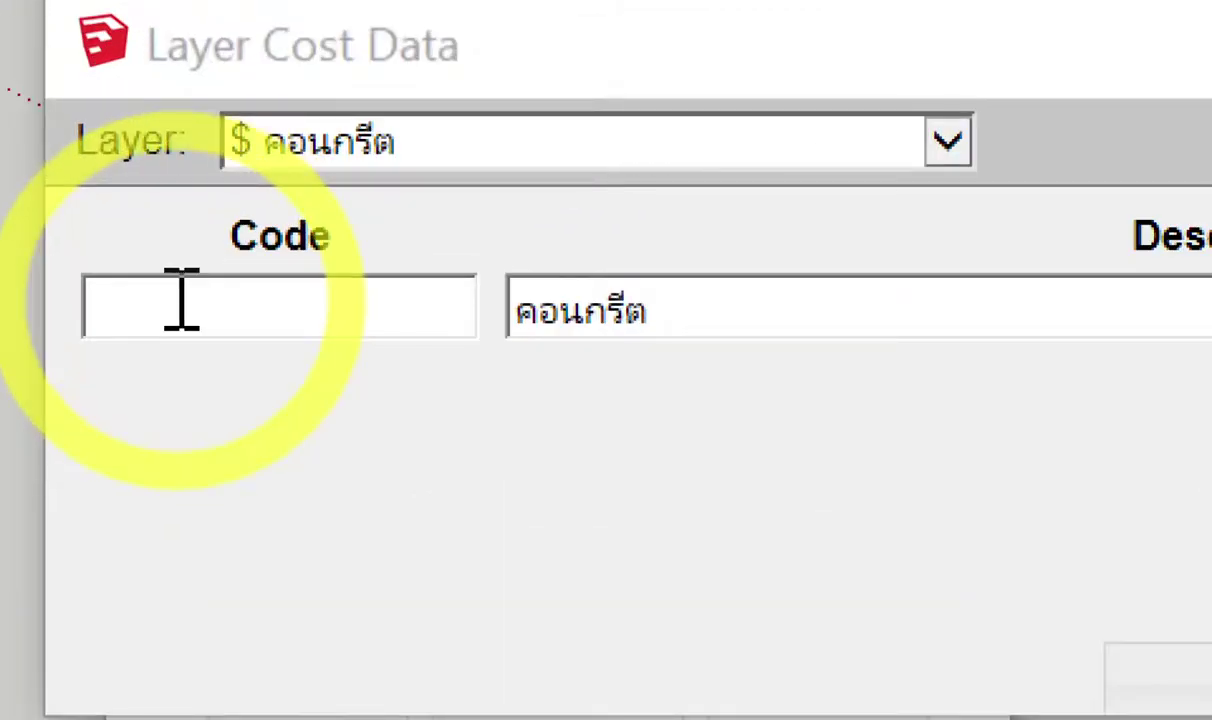
click(179, 296)
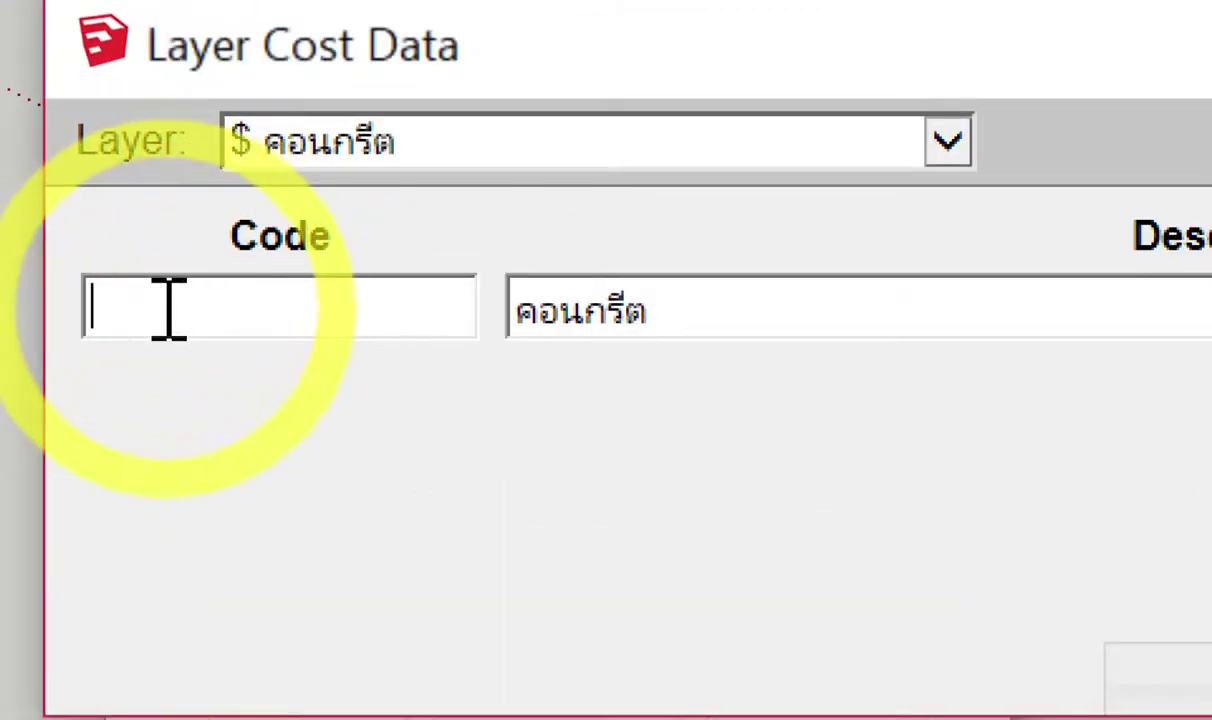
text(01)
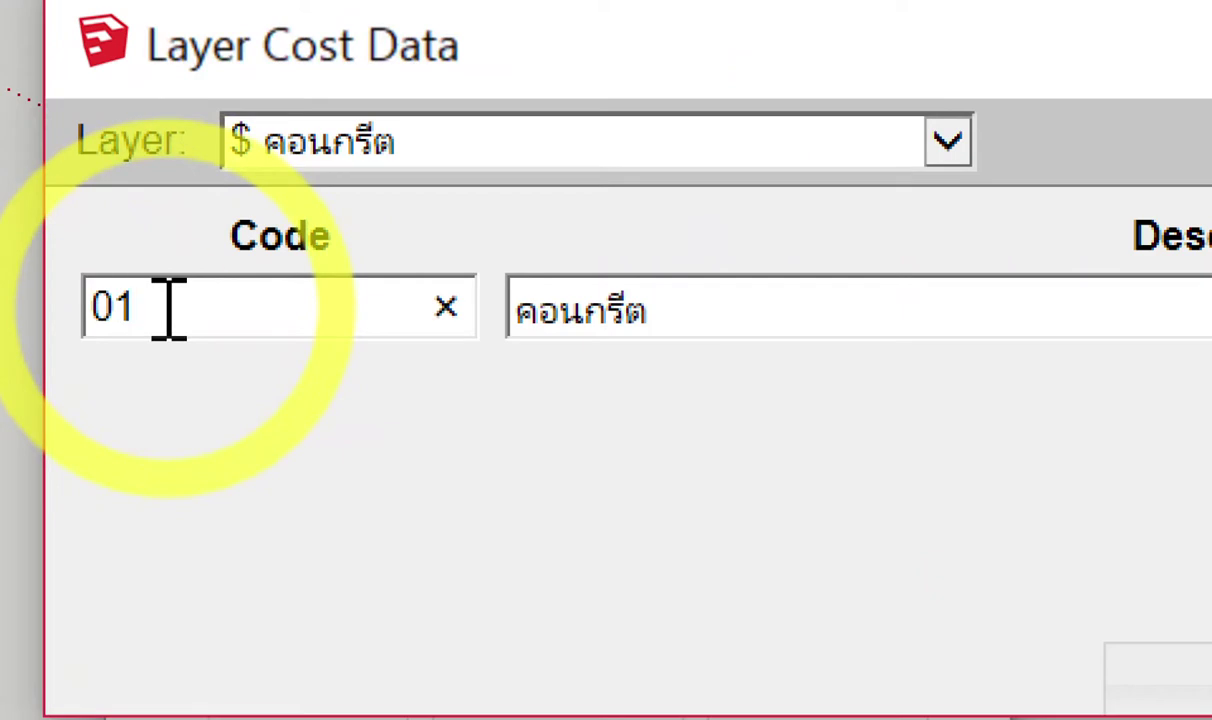
key(super+space)
text(งานคิน)
key(BackSpace)
text(ินด)
key(BackSpace)
key(BackSpace)
key(BackSpace)
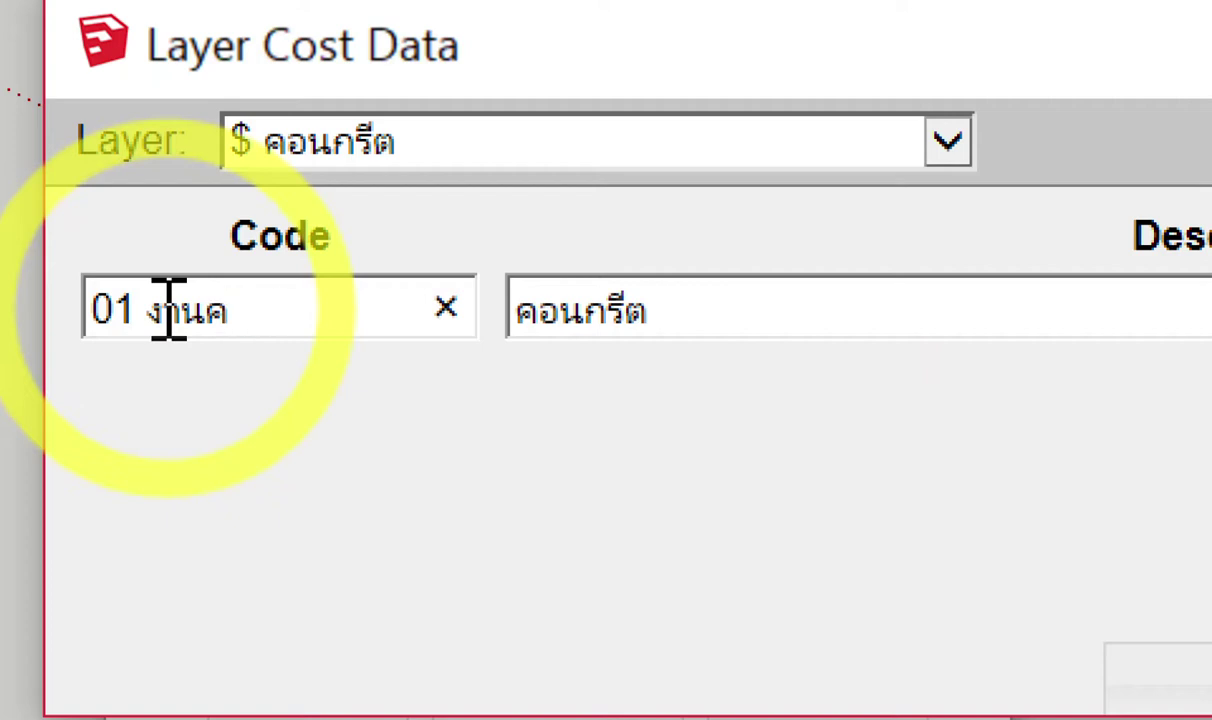
text(อนกรต)
key(BackSpace)
text(ีต)
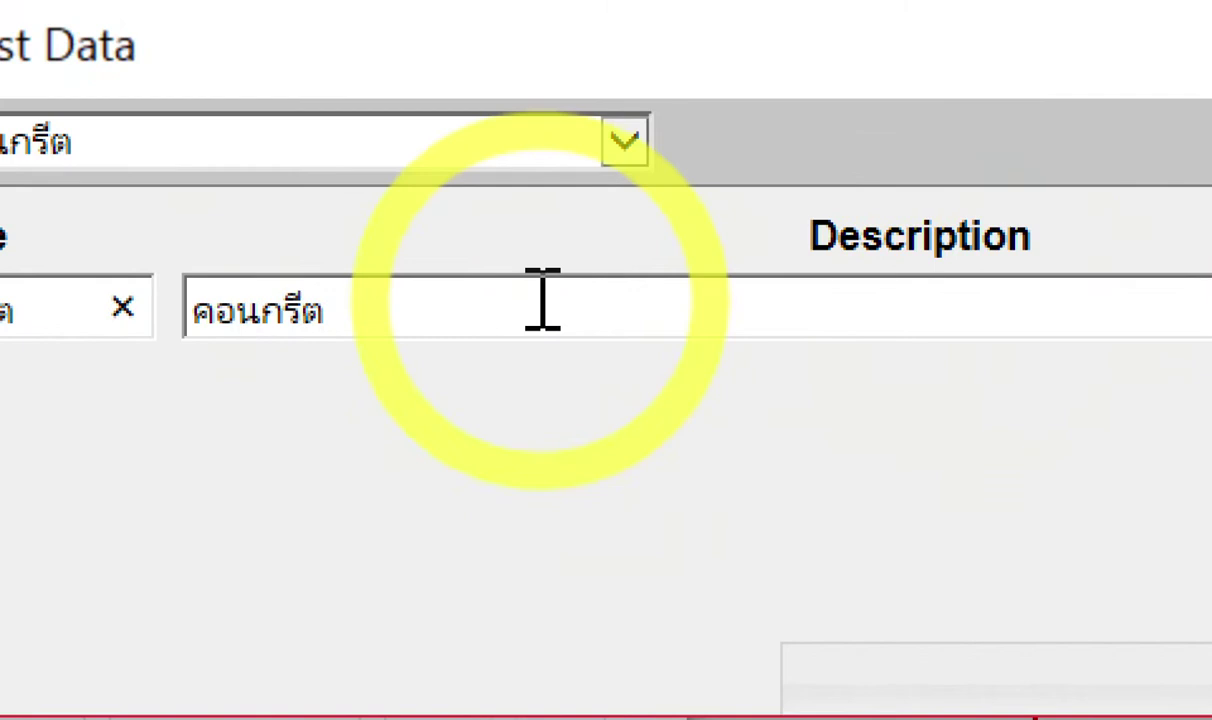
Extend the item's description from คอนกรีต to คอนกรีต 240ksc (ทรงกระบอก).
click(544, 298)
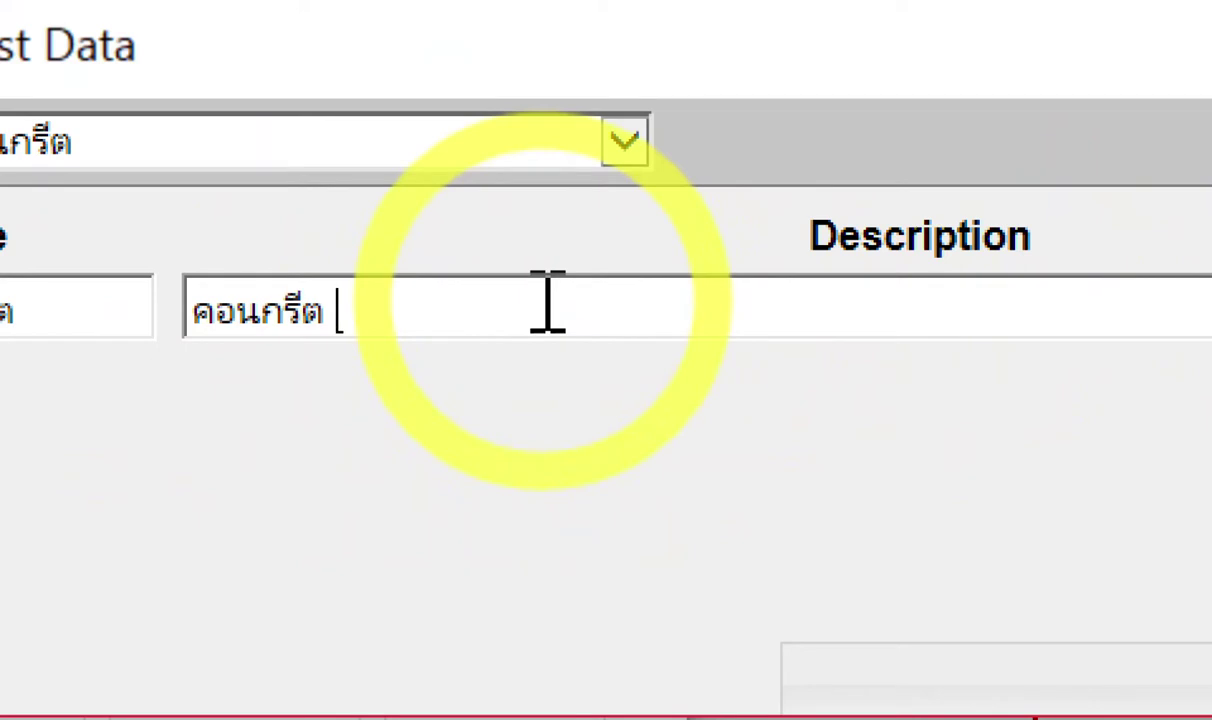
text(240)
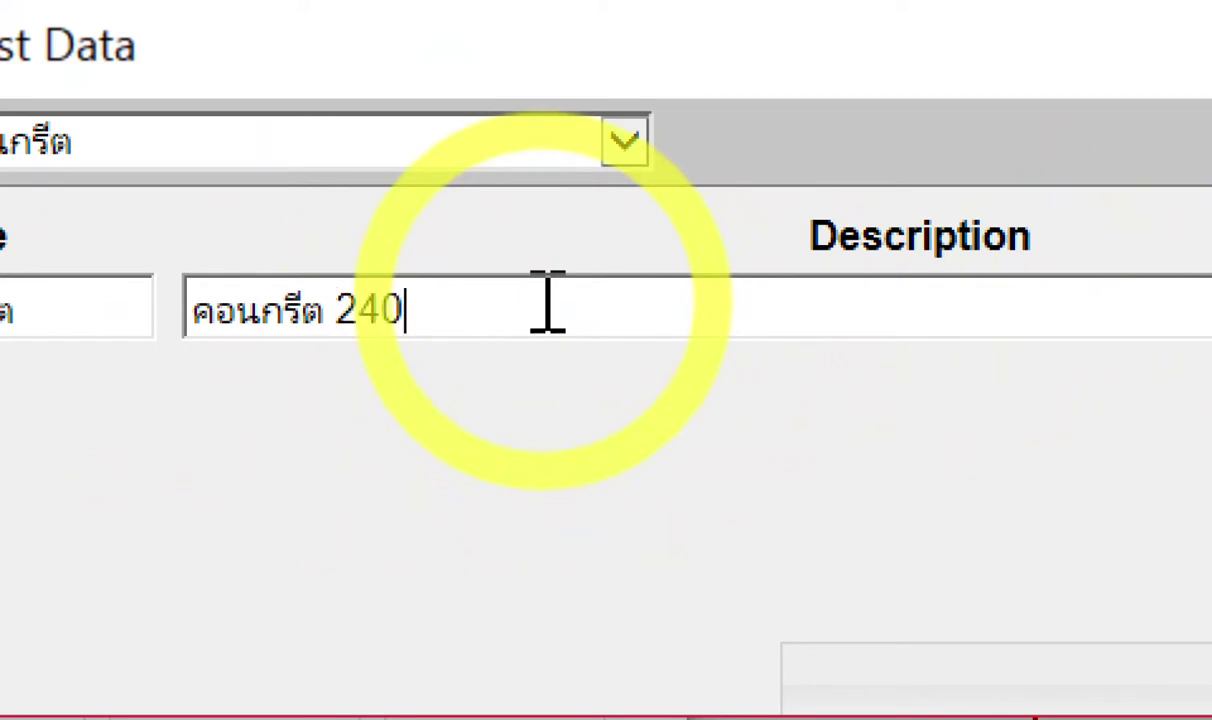
text(ksc()
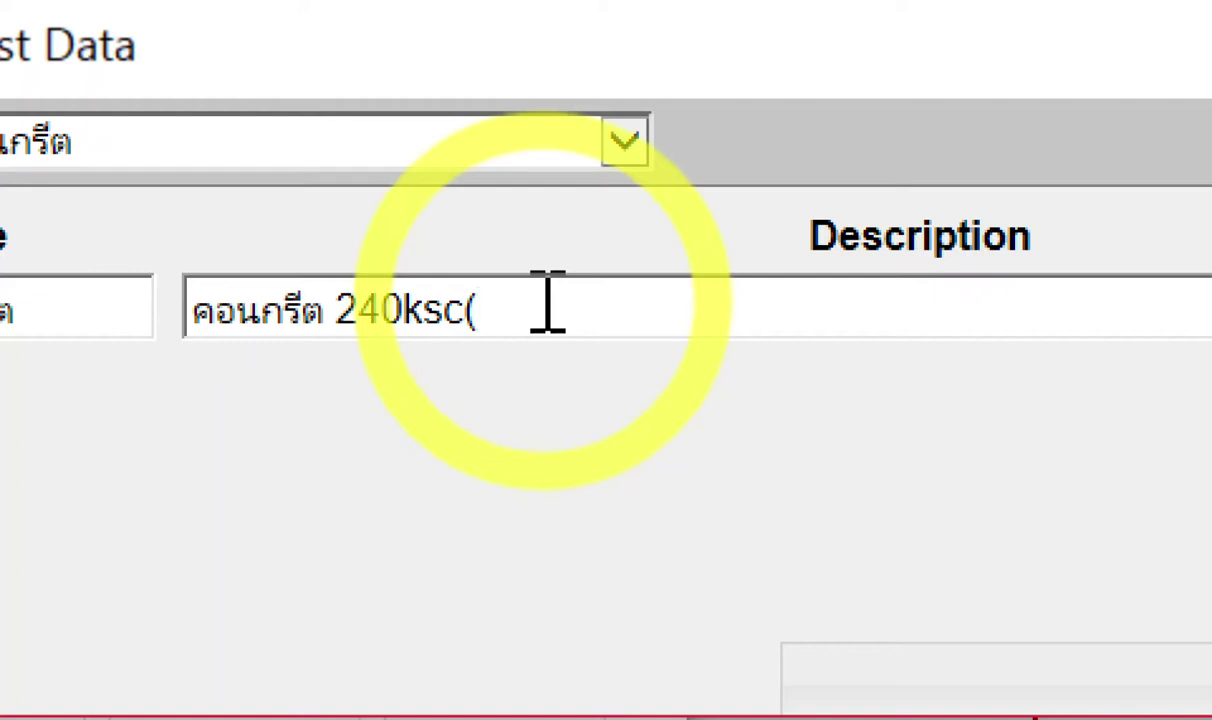
key(BackSpace)
text(()
text(ทรง)
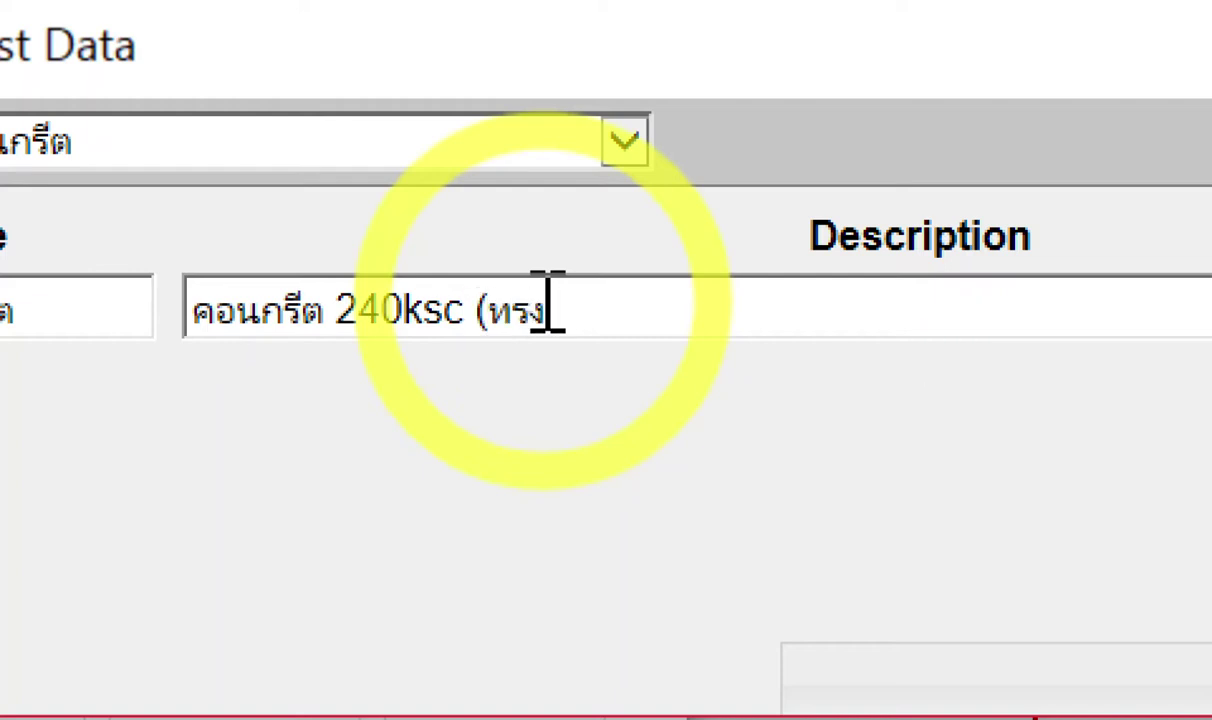
text(กระบอก)
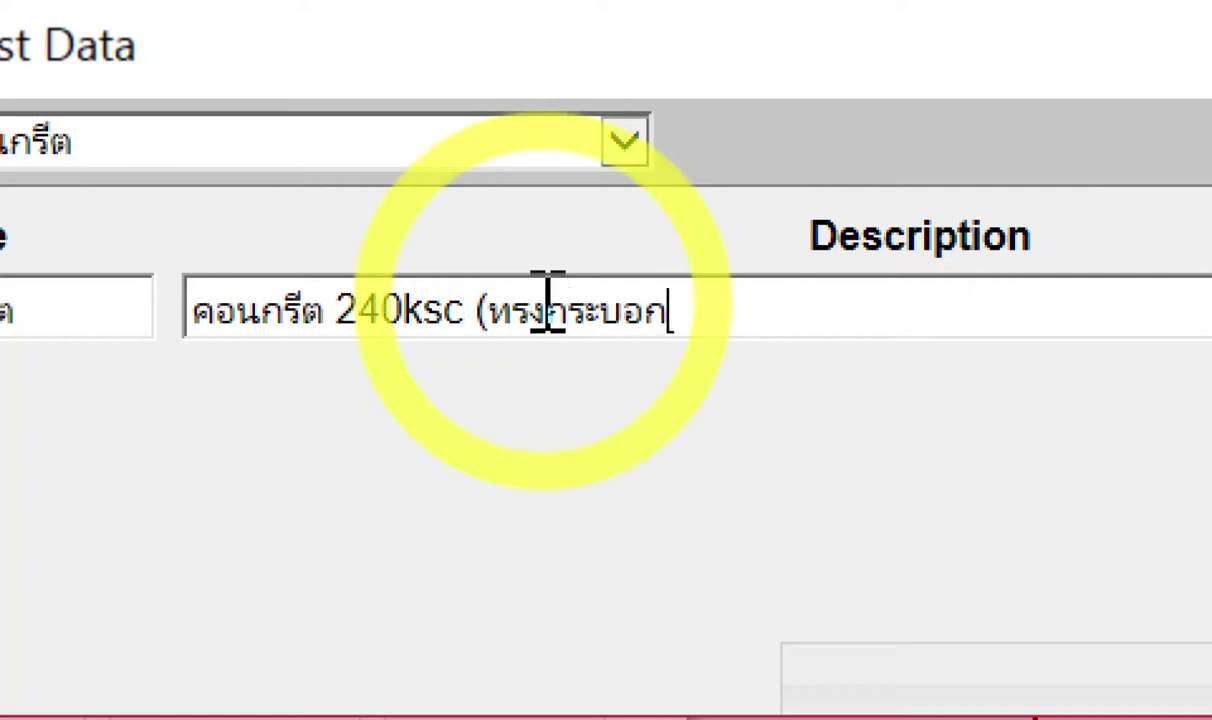
text())
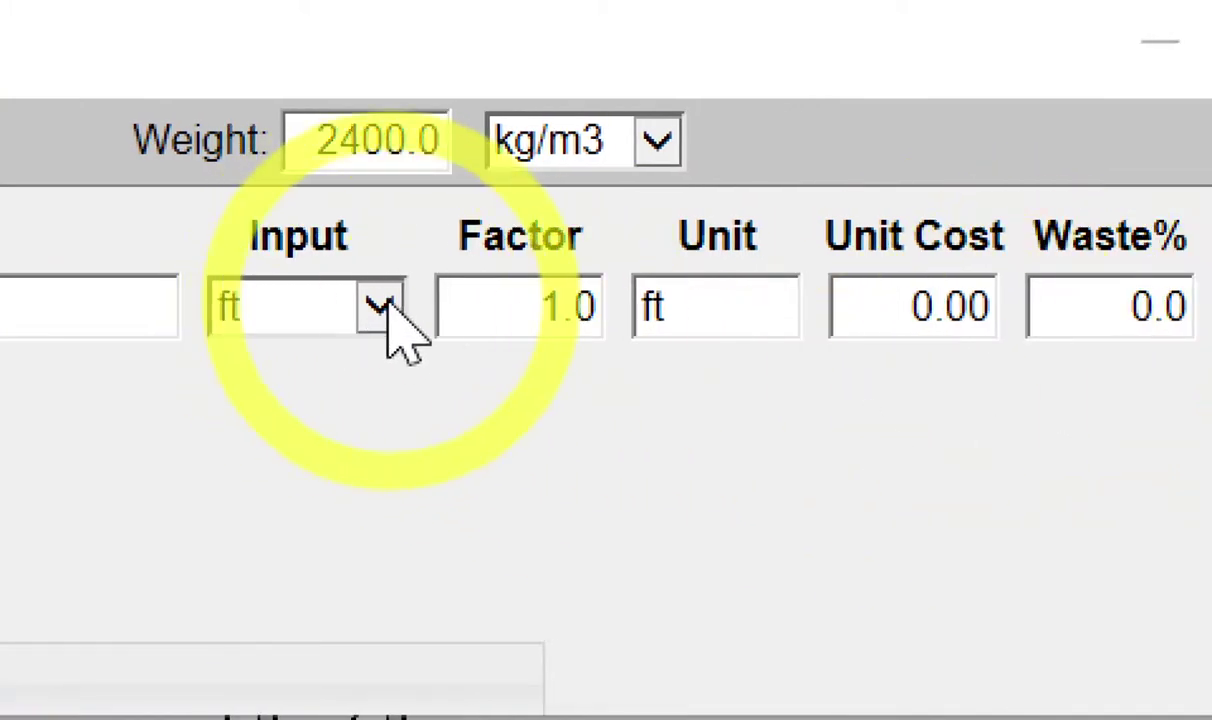
Change the concrete item's input unit from ft to m3.
click(388, 306)
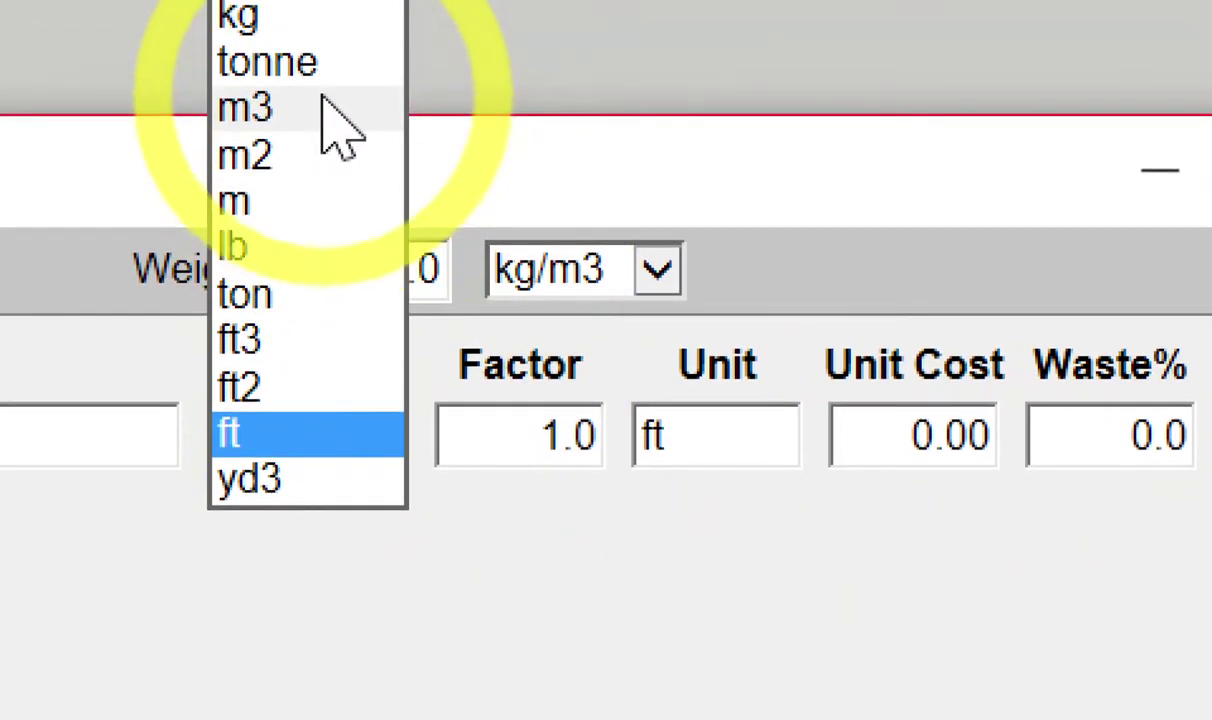
click(313, 95)
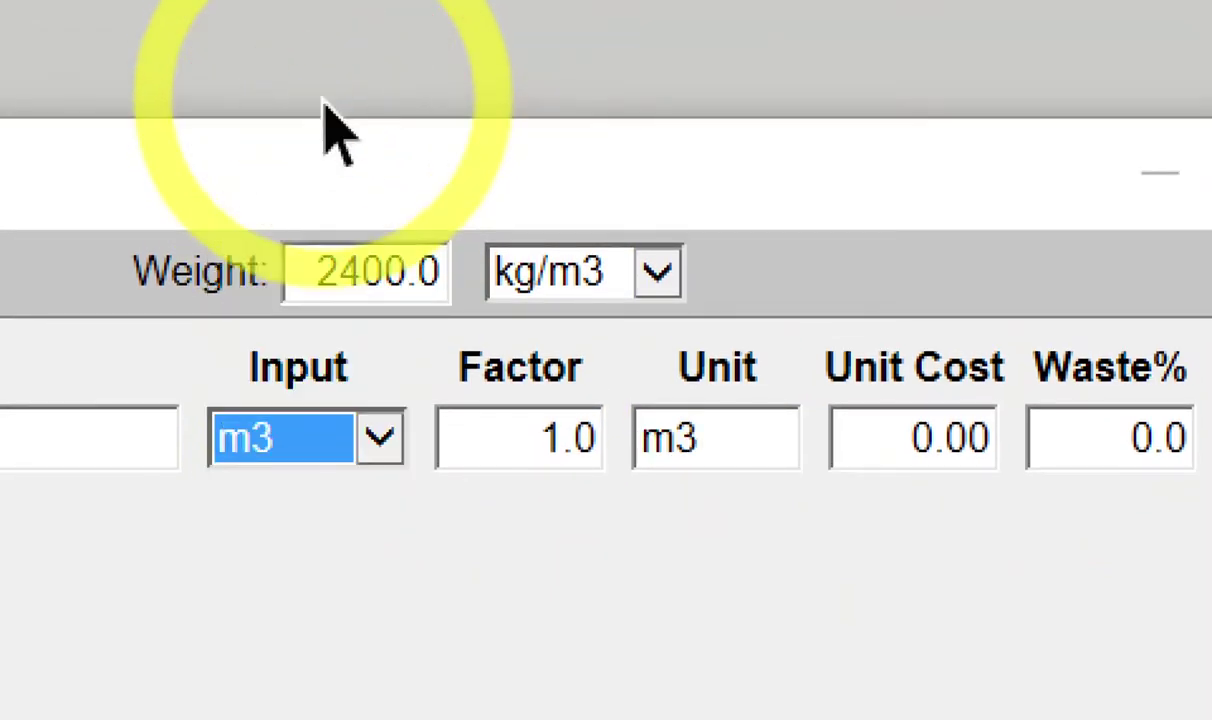
click(352, 640)
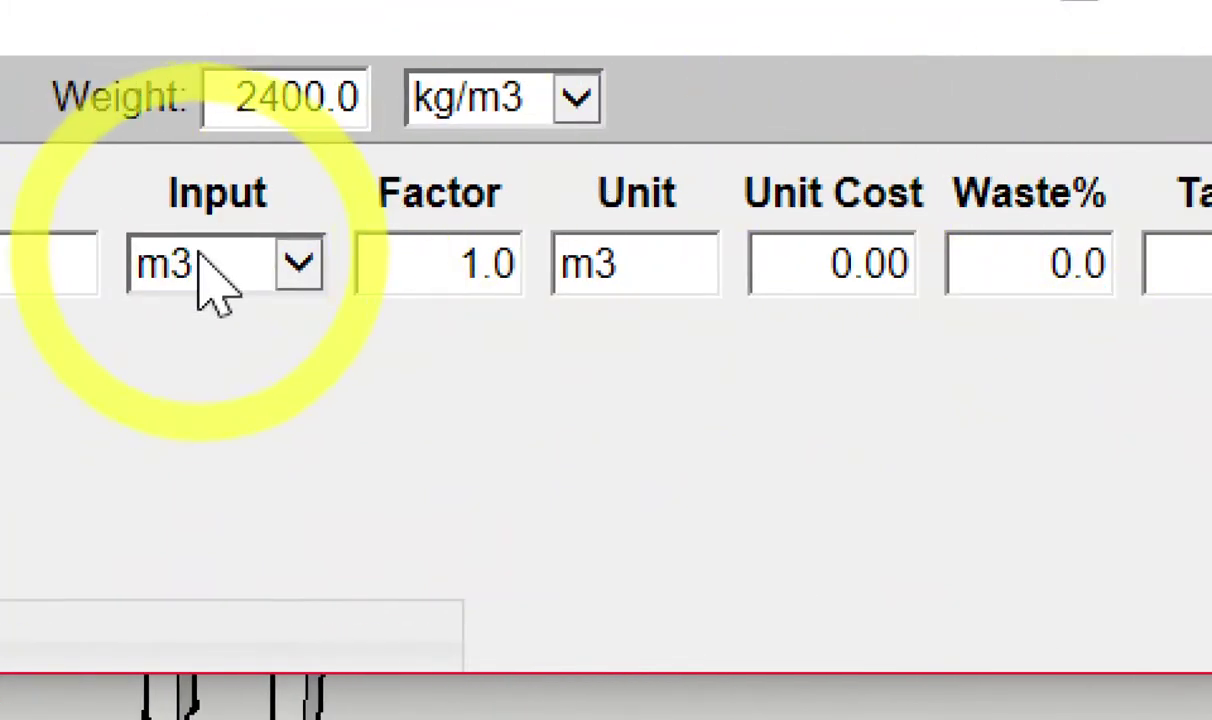
Relabel the concrete item's unit from m3 to ลบ.ม..
click(668, 272)
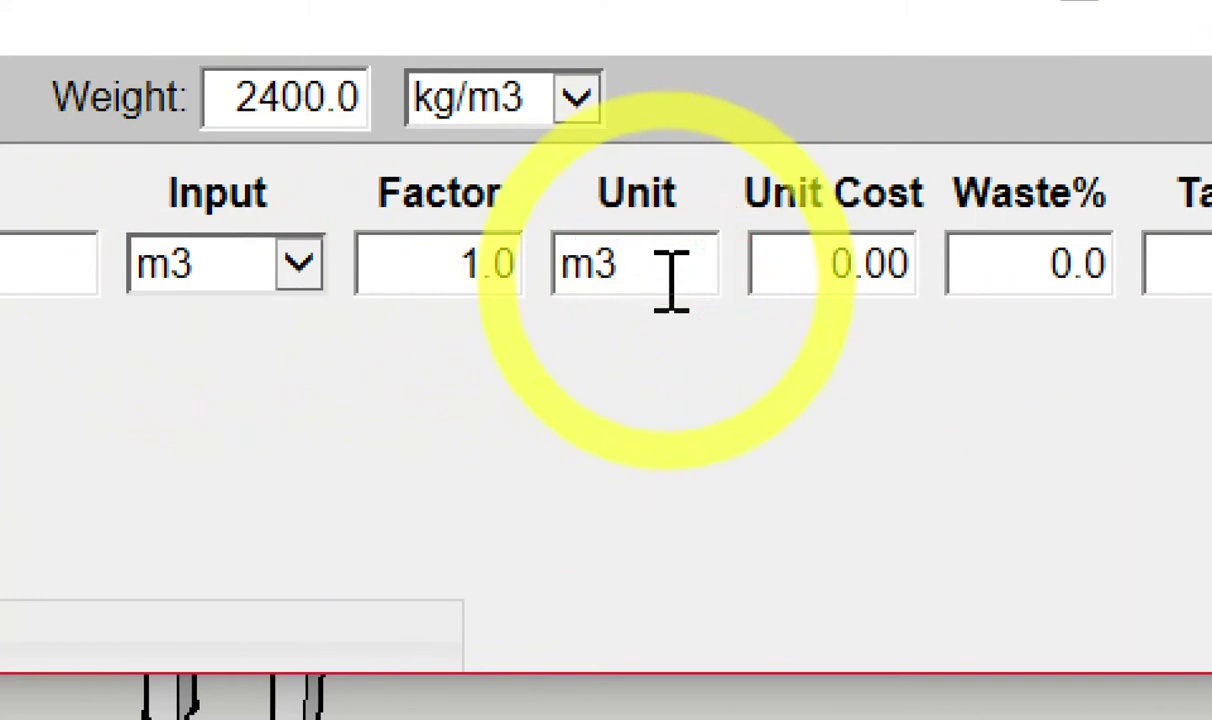
key(BackSpace)
key(BackSpace)
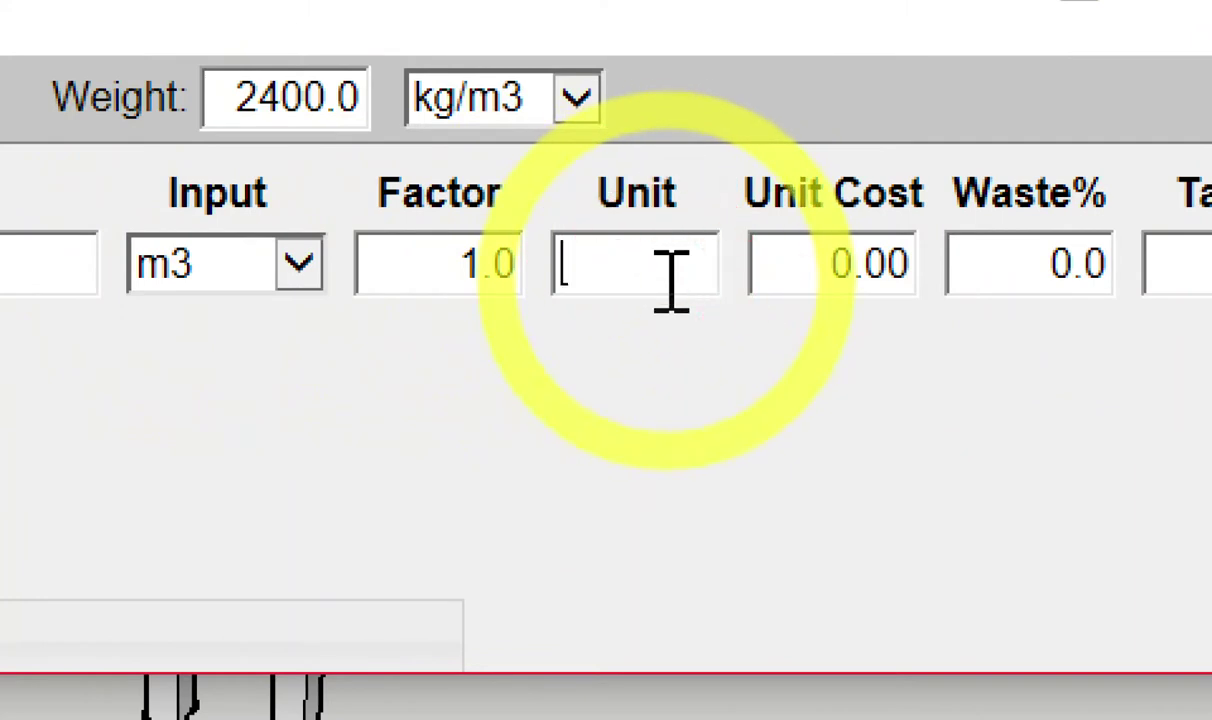
text(ลบ.ม.)
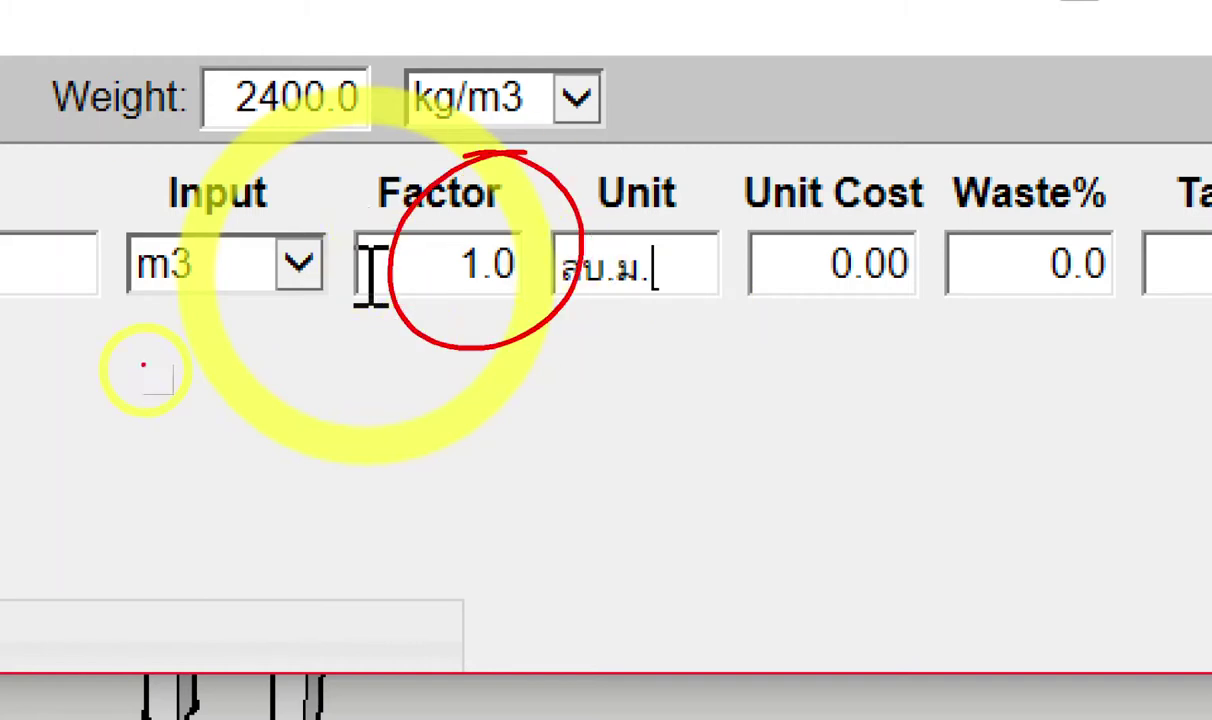
drag(130, 378, 151, 428)
drag(212, 398, 252, 365)
drag(240, 322, 312, 355)
drag(315, 405, 440, 396)
drag(360, 384, 405, 378)
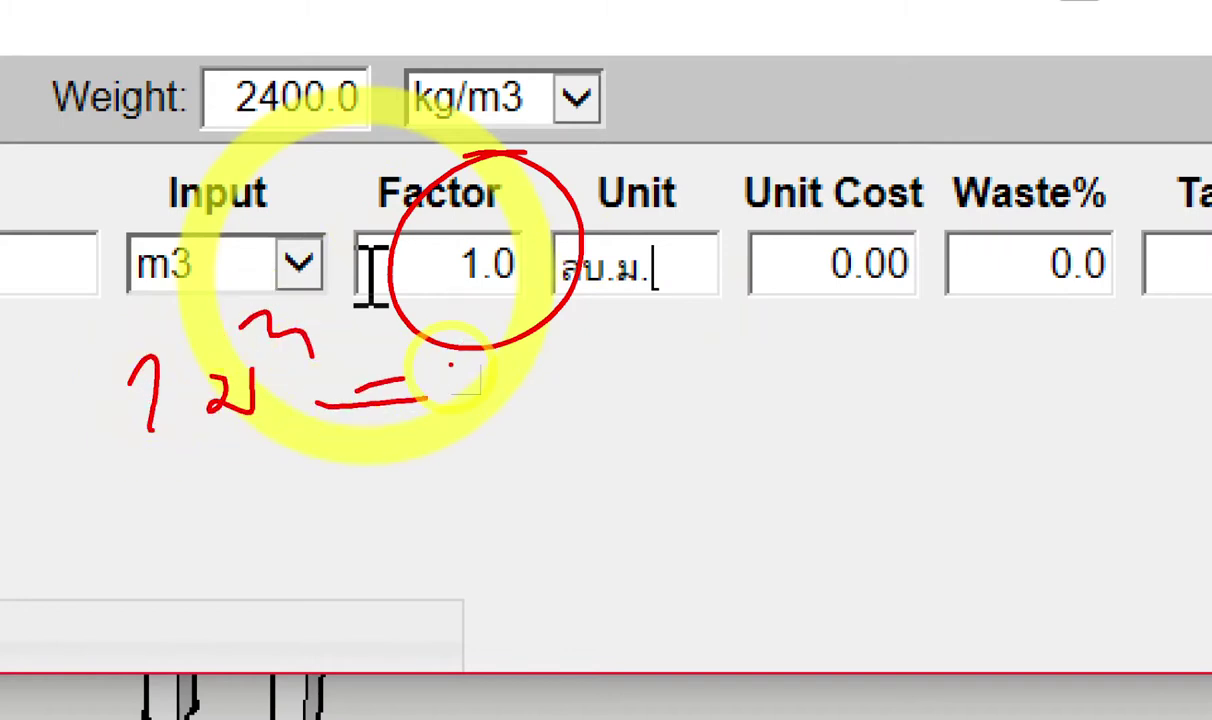
drag(481, 386, 492, 452)
drag(603, 420, 666, 378)
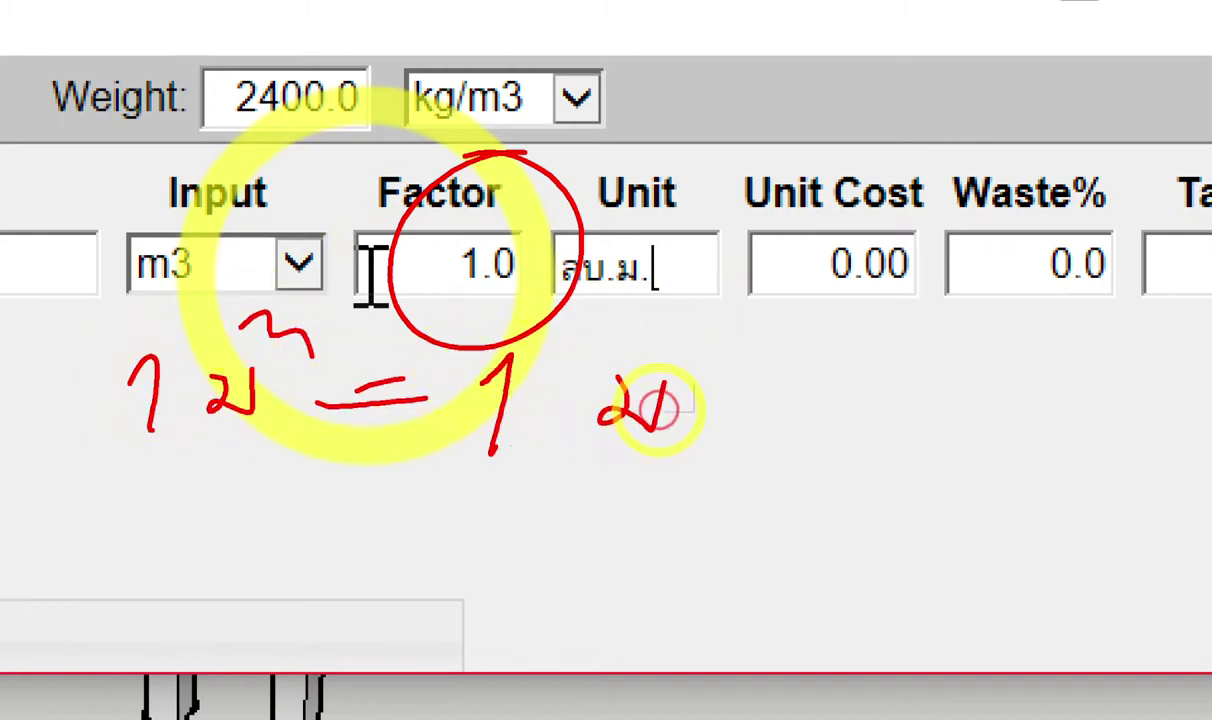
drag(668, 315, 703, 345)
mouse_move(515, 148)
mouse_down()
mouse_move(520, 320)
mouse_move(410, 325)
mouse_up()
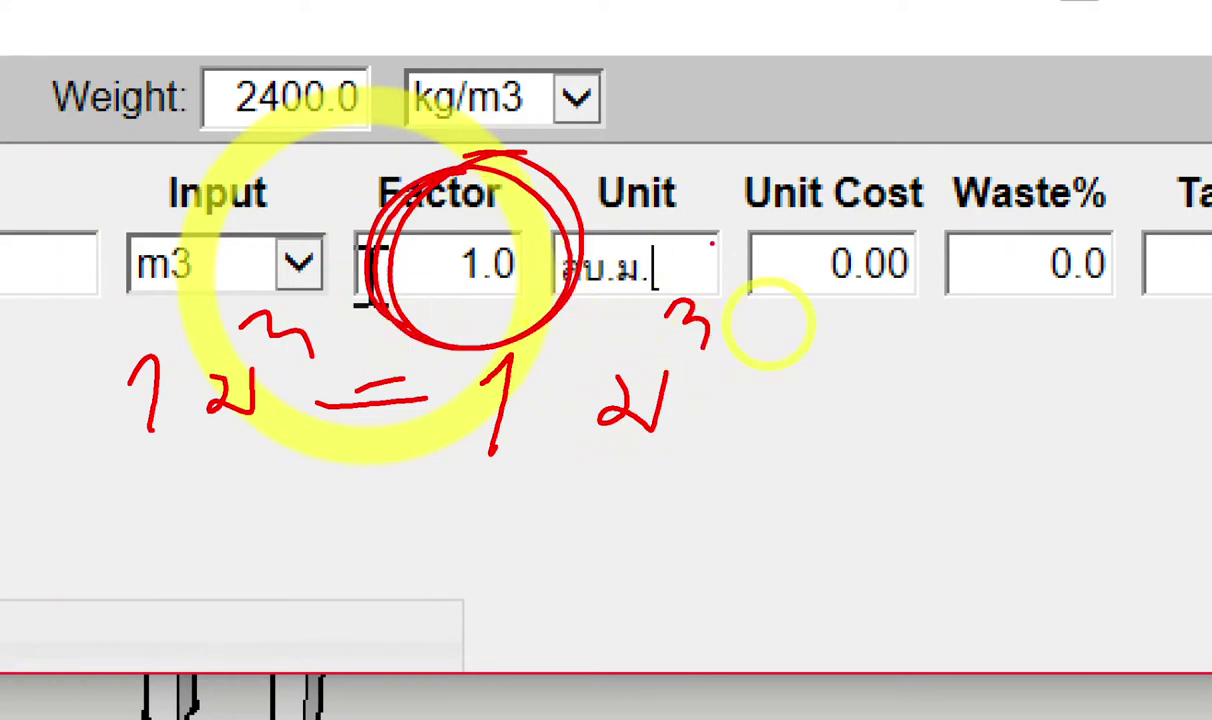
key(Escape)
Enter a unit cost of 2000 and add a second blank cost row.
double_click(826, 268)
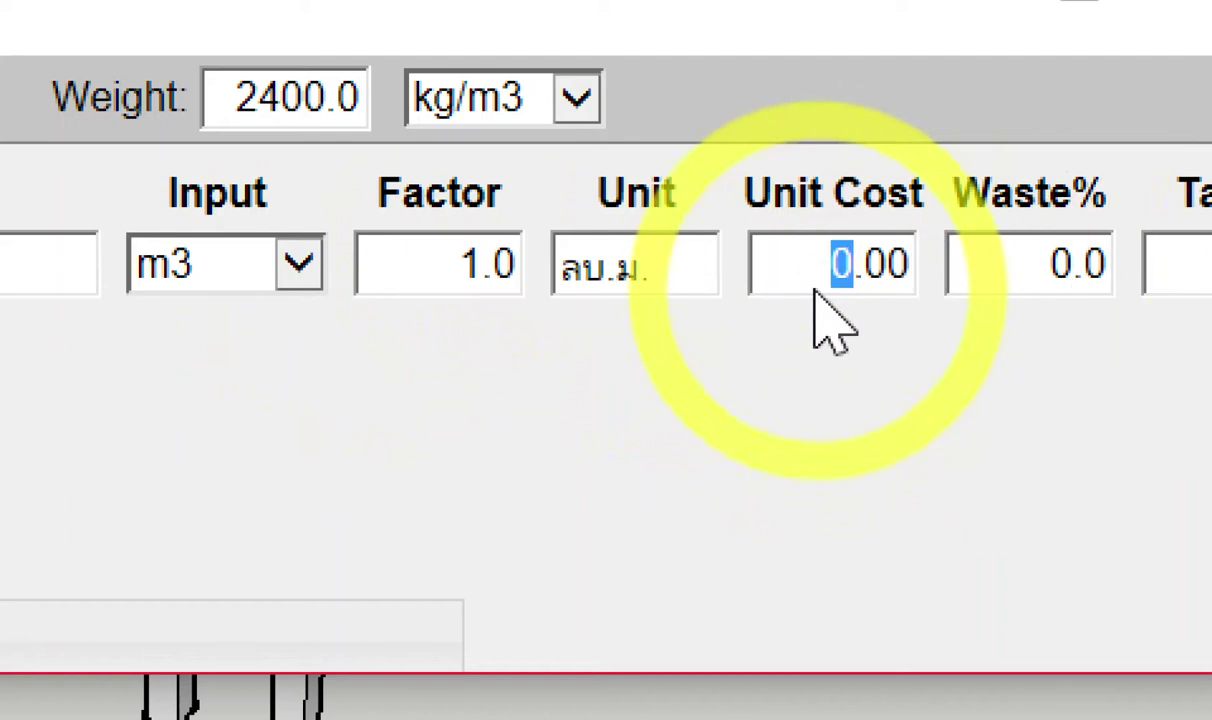
text(2000)
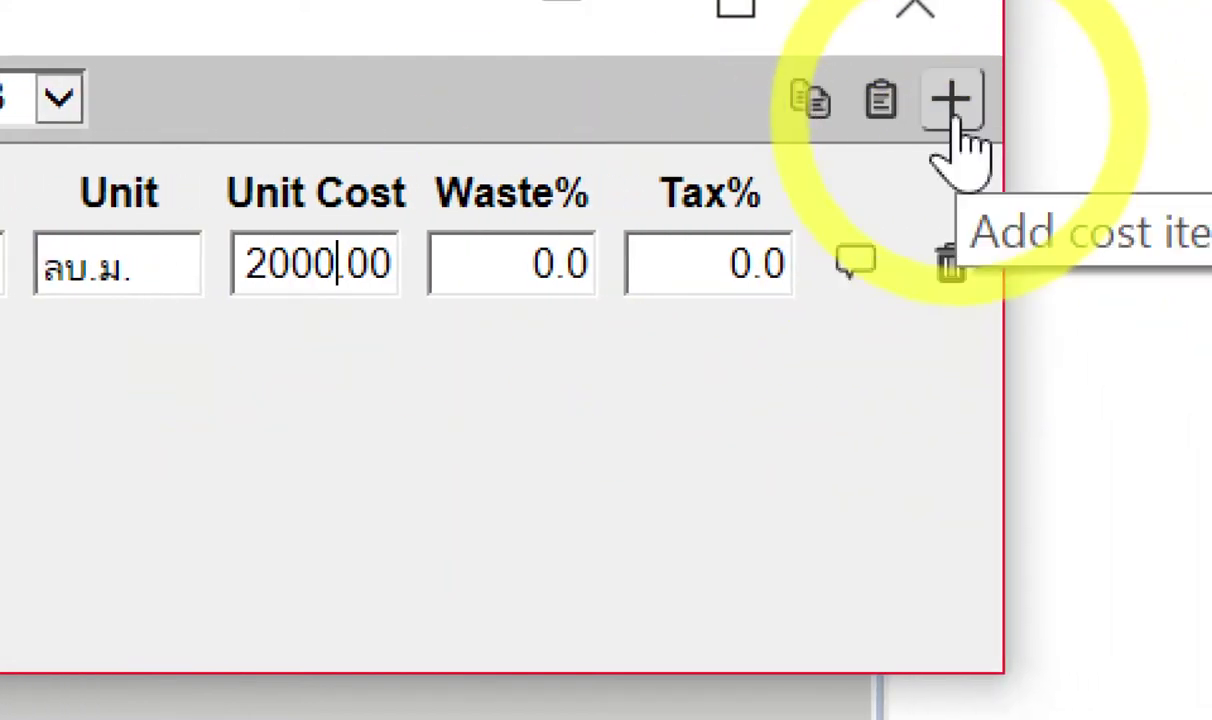
click(952, 105)
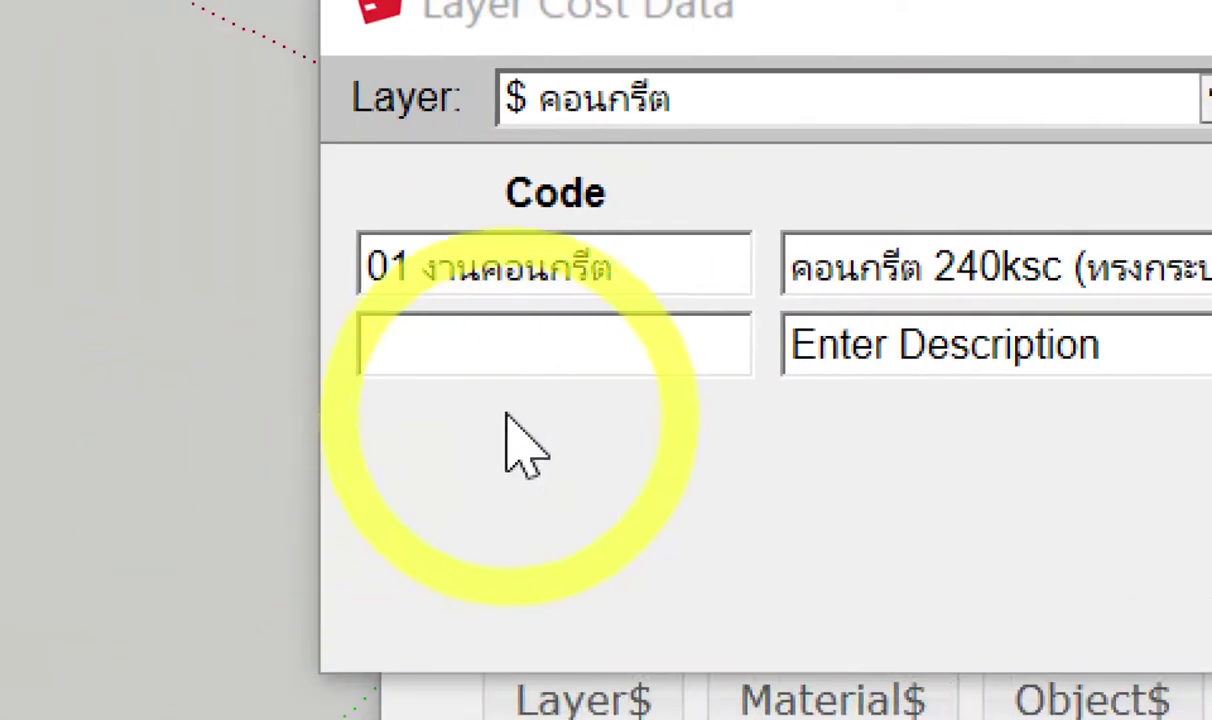
Give the second cost row the existing code 01 งานคอนกรีต.
click(533, 368)
text(0)
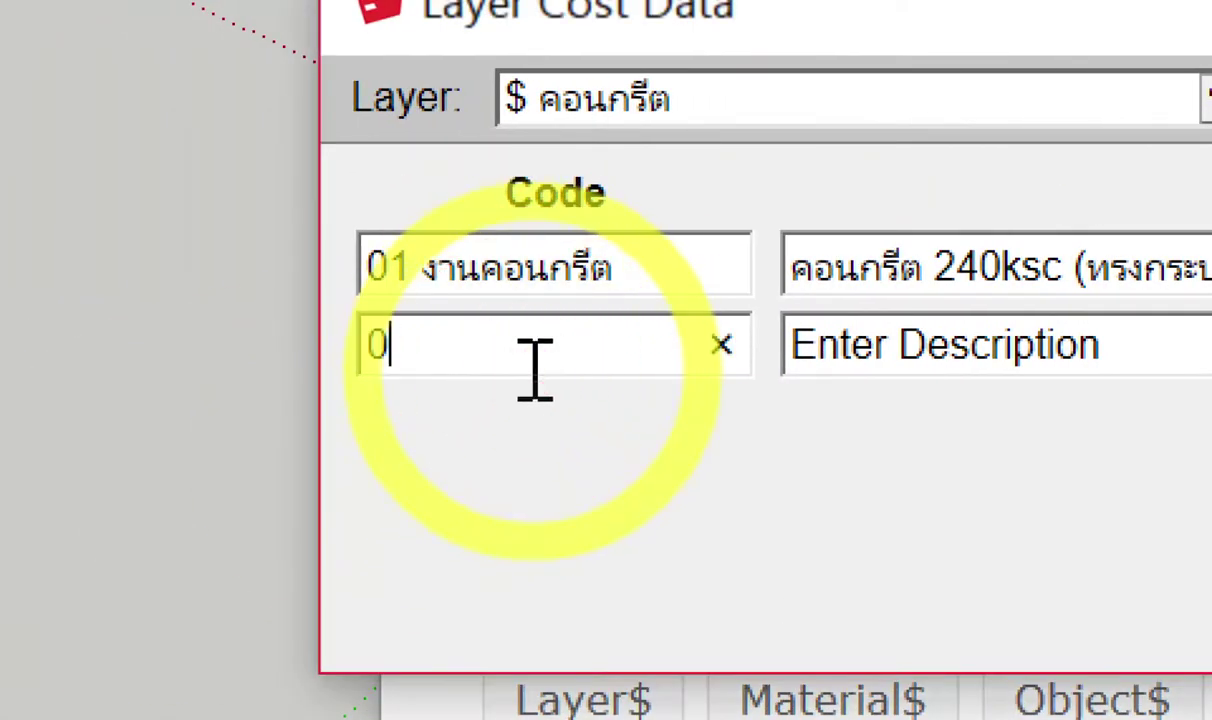
text(21)
key(BackSpace)
key(BackSpace)
text(1)
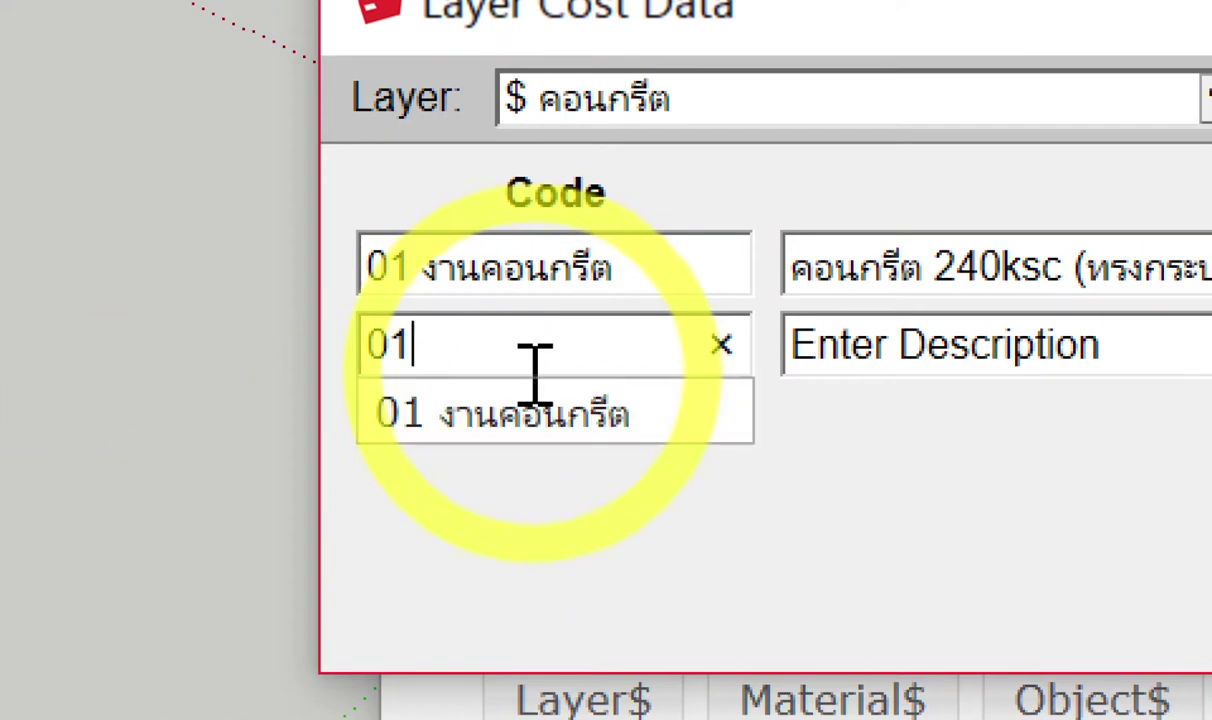
click(472, 422)
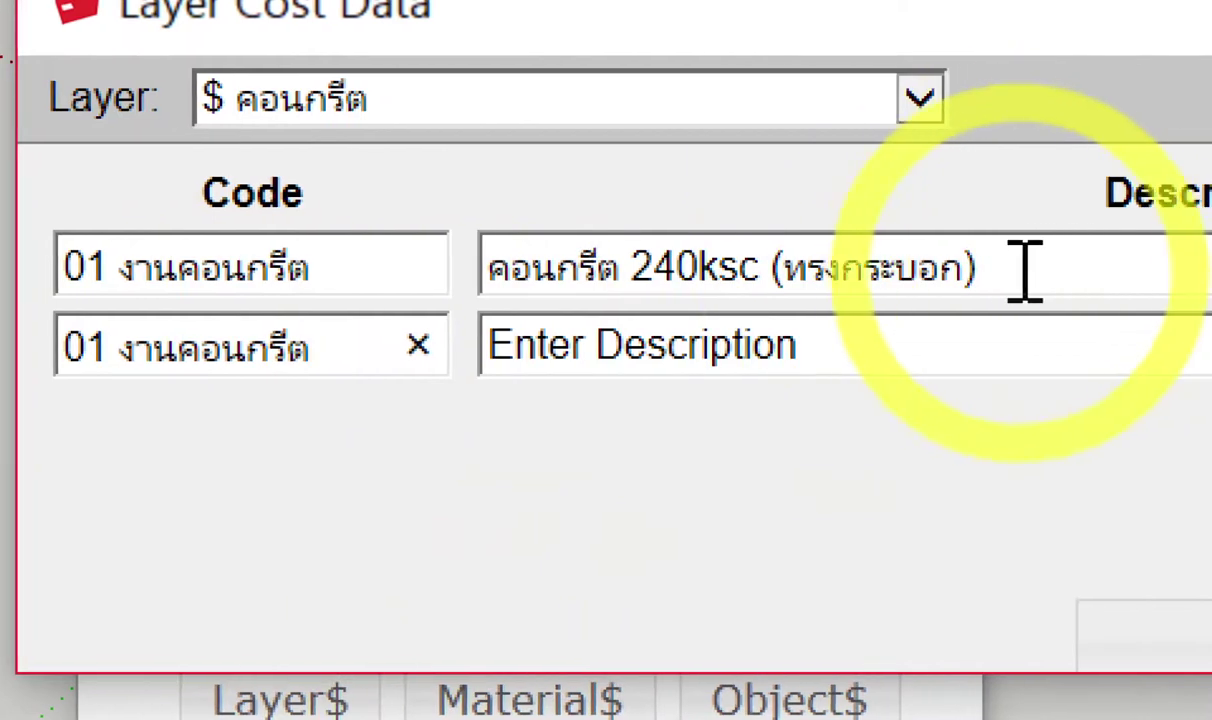
Copy the first row's description คอนกรีต 240ksc (ทรงกระบอก) into the second row.
drag(1025, 270, 475, 318)
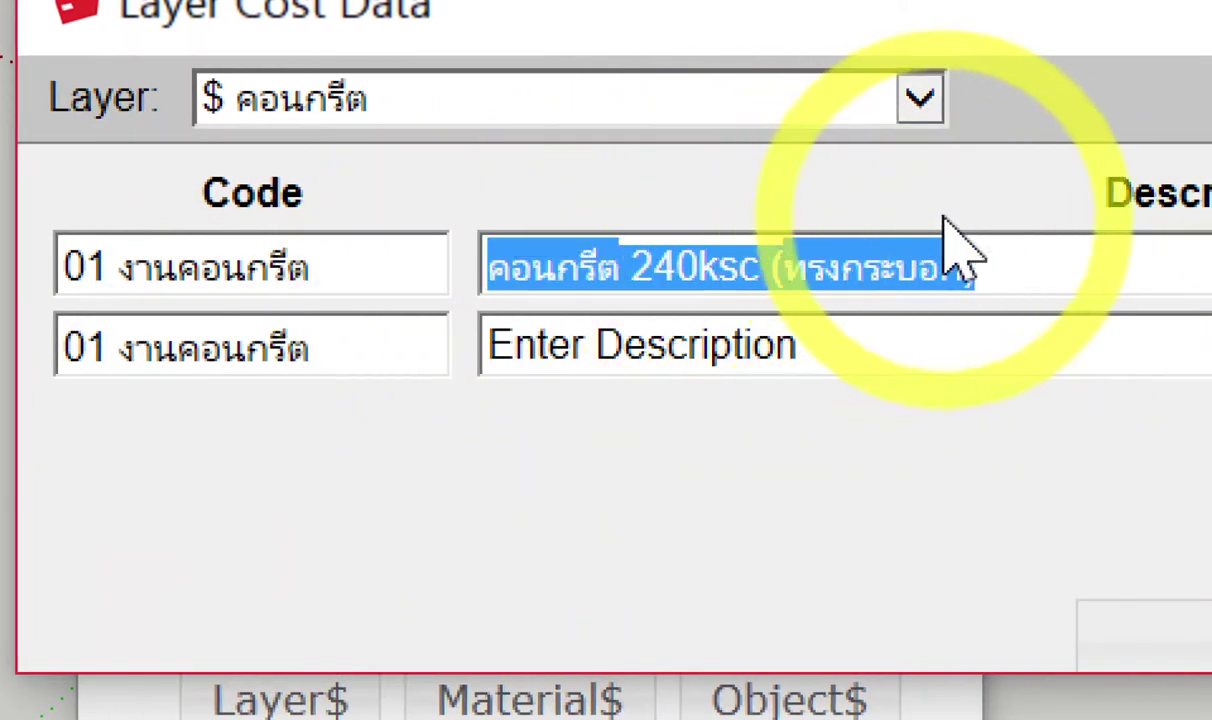
click(995, 270)
drag(650, 285, 237, 320)
key(ctrl+c)
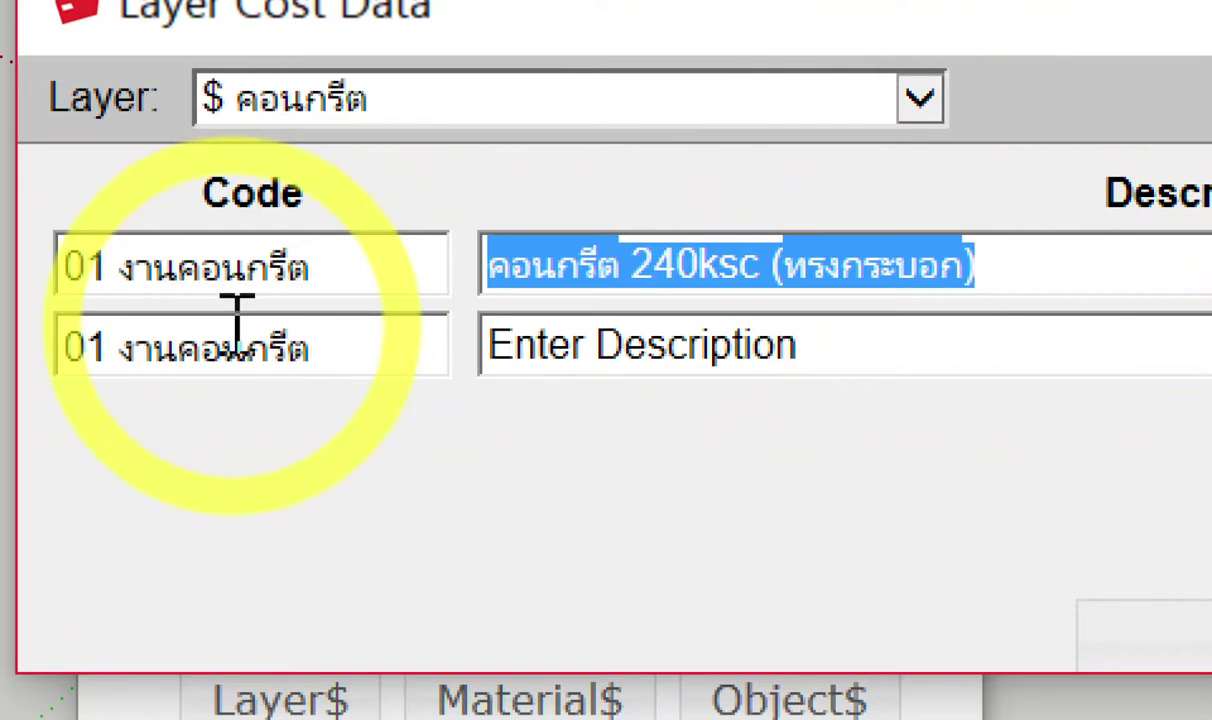
drag(857, 344, 447, 378)
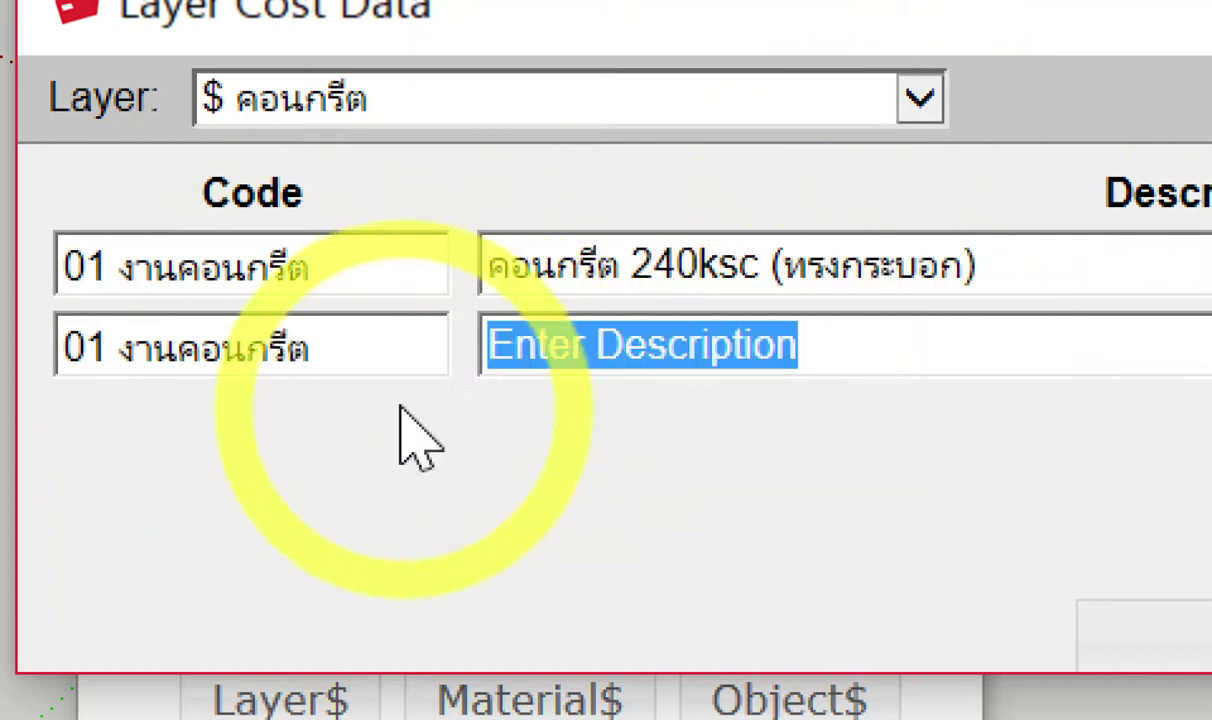
key(ctrl+v)
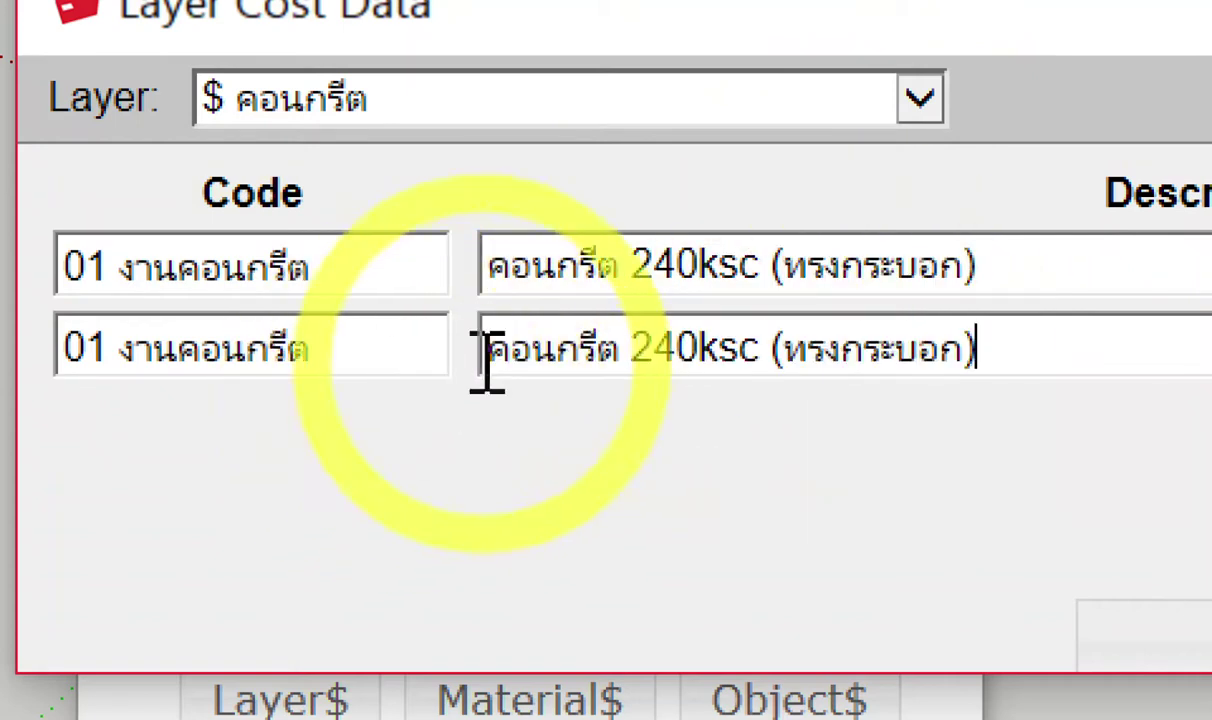
click(495, 348)
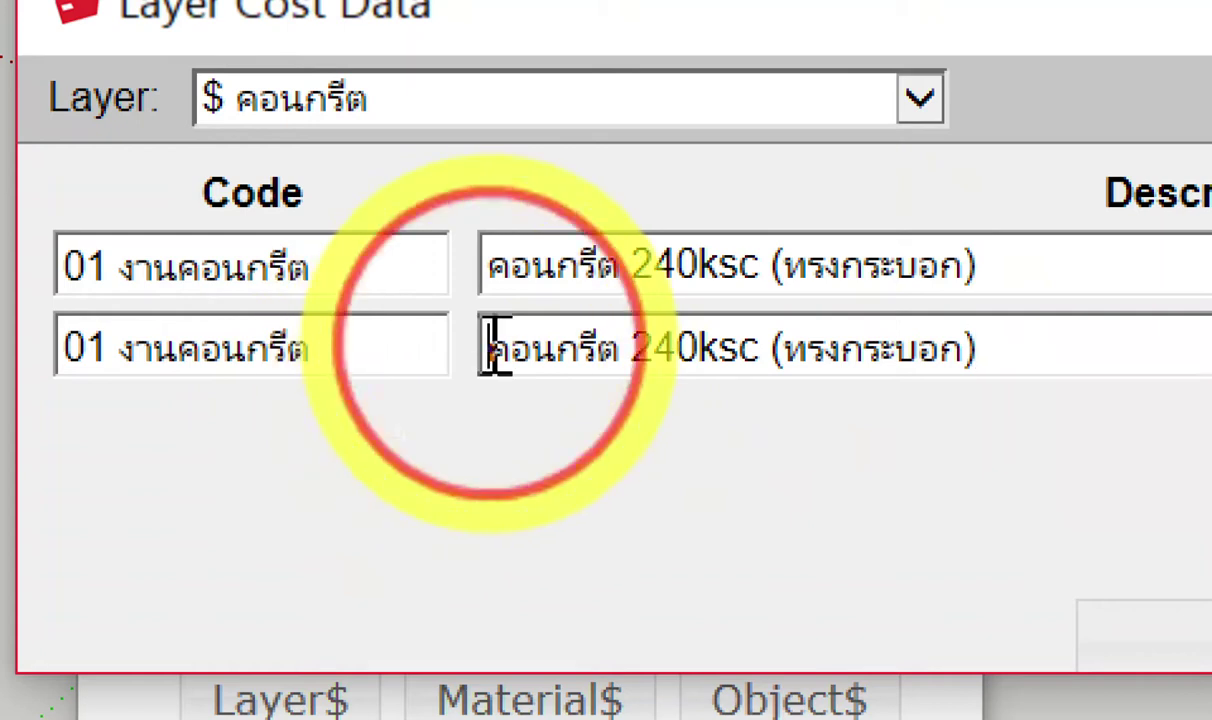
Prefix the second row's description with ค่าแรง and drop the (ทรงกระบอก) suffix.
text(ค่าแรง)
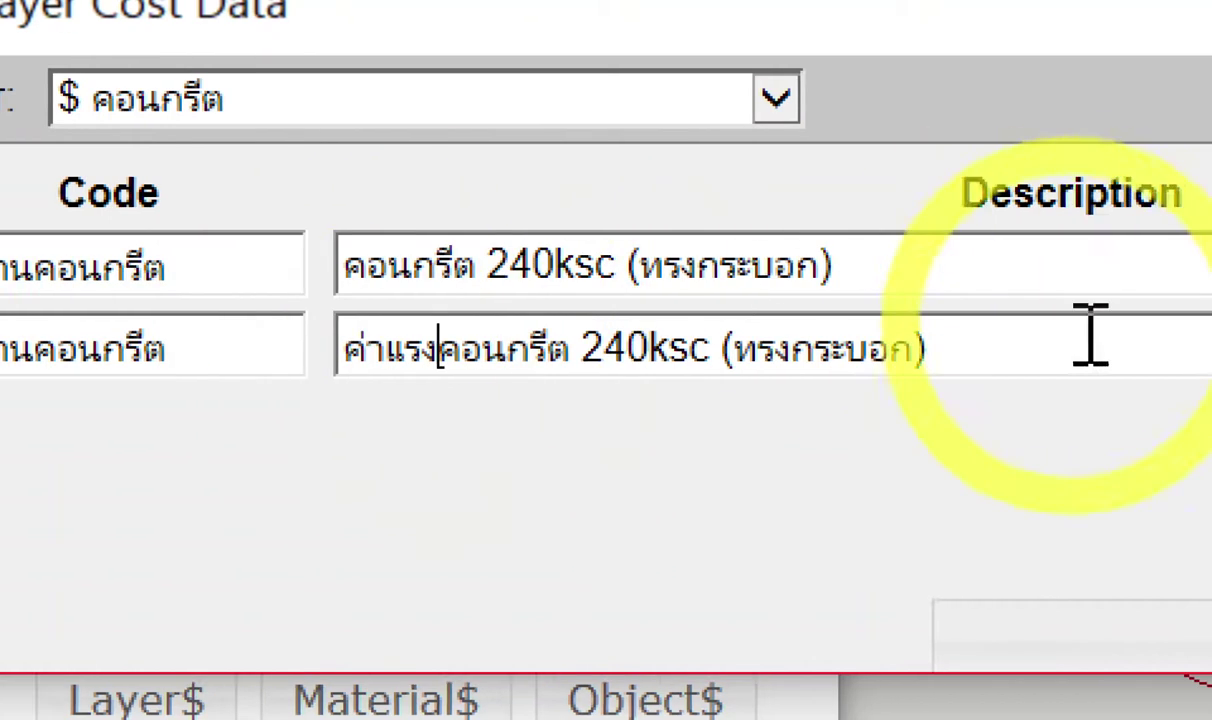
click(1004, 358)
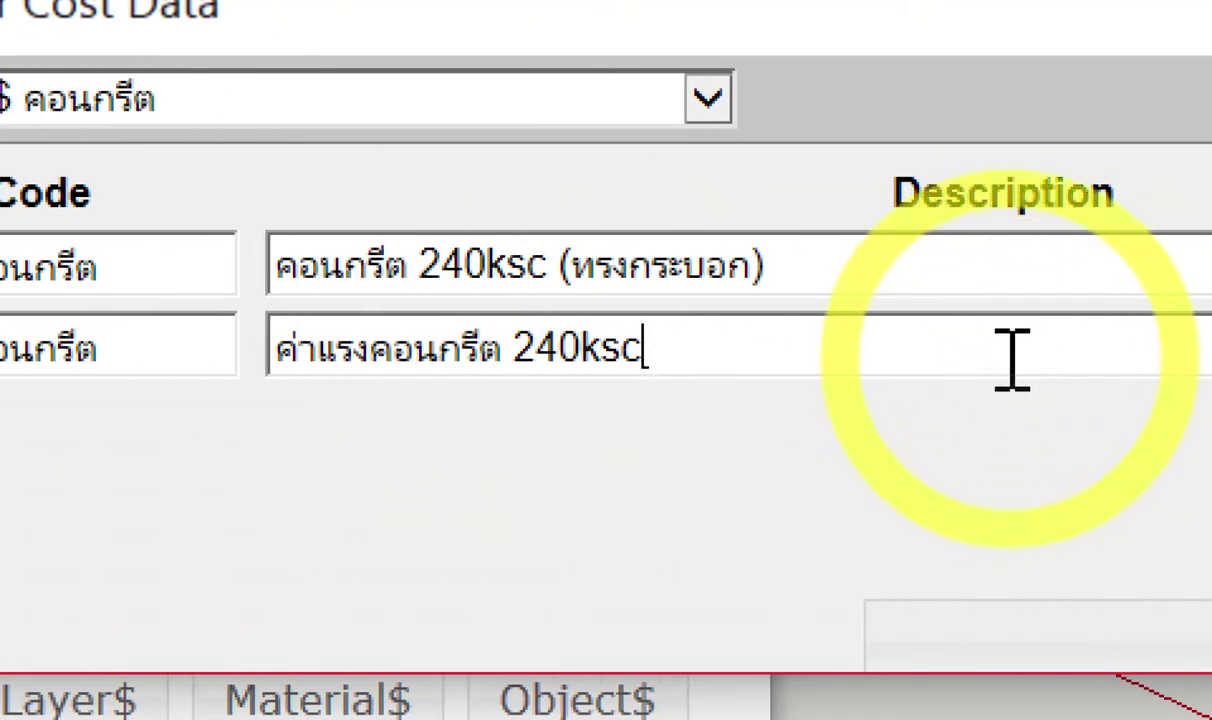
click(912, 474)
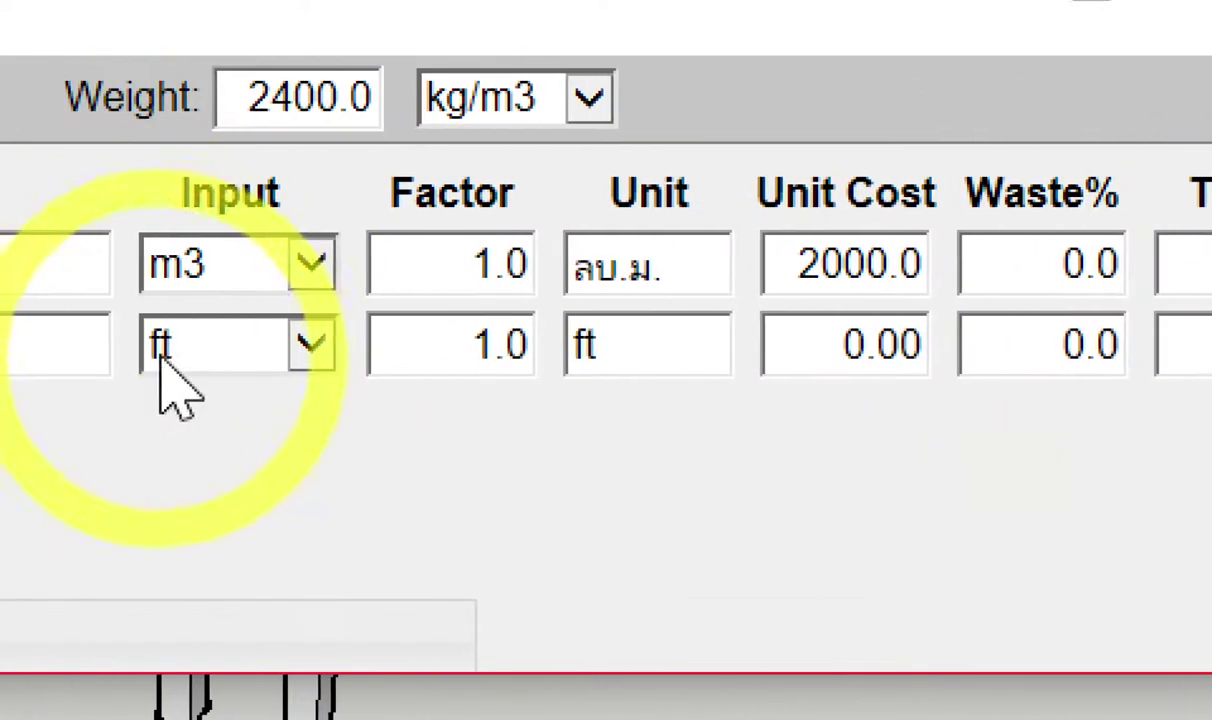
Set the labour row's input to m3 and its unit label to ลบ.ม..
click(180, 350)
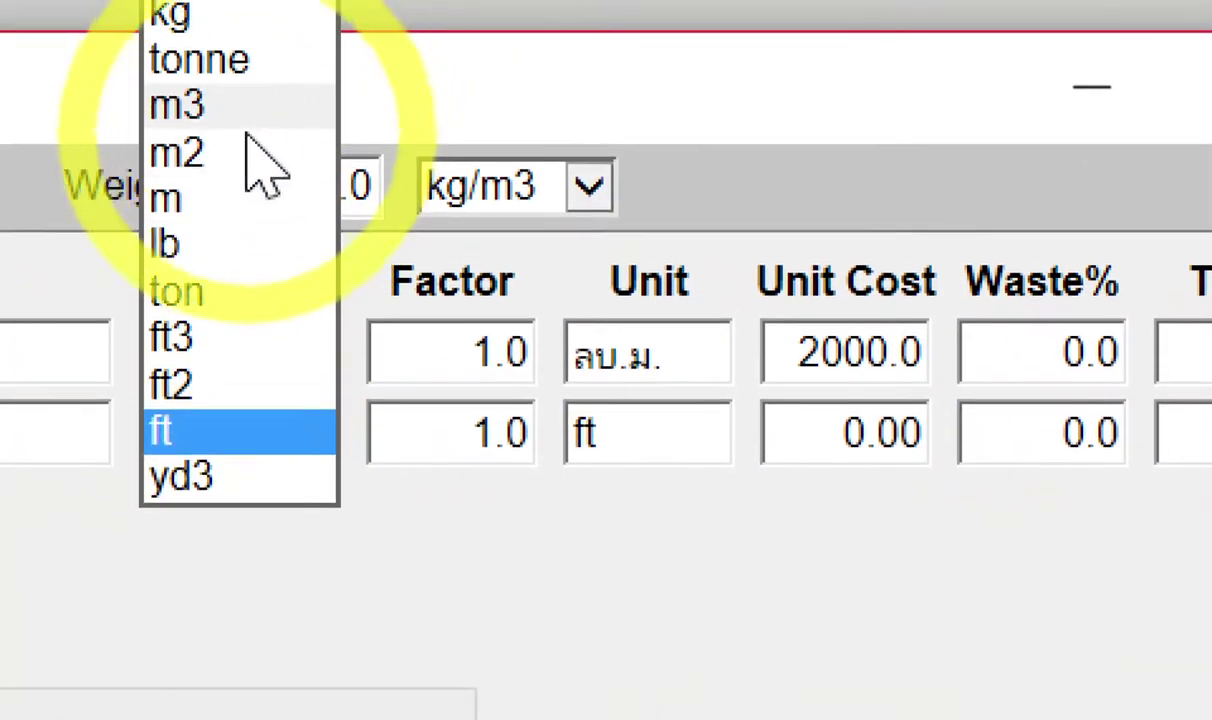
click(257, 115)
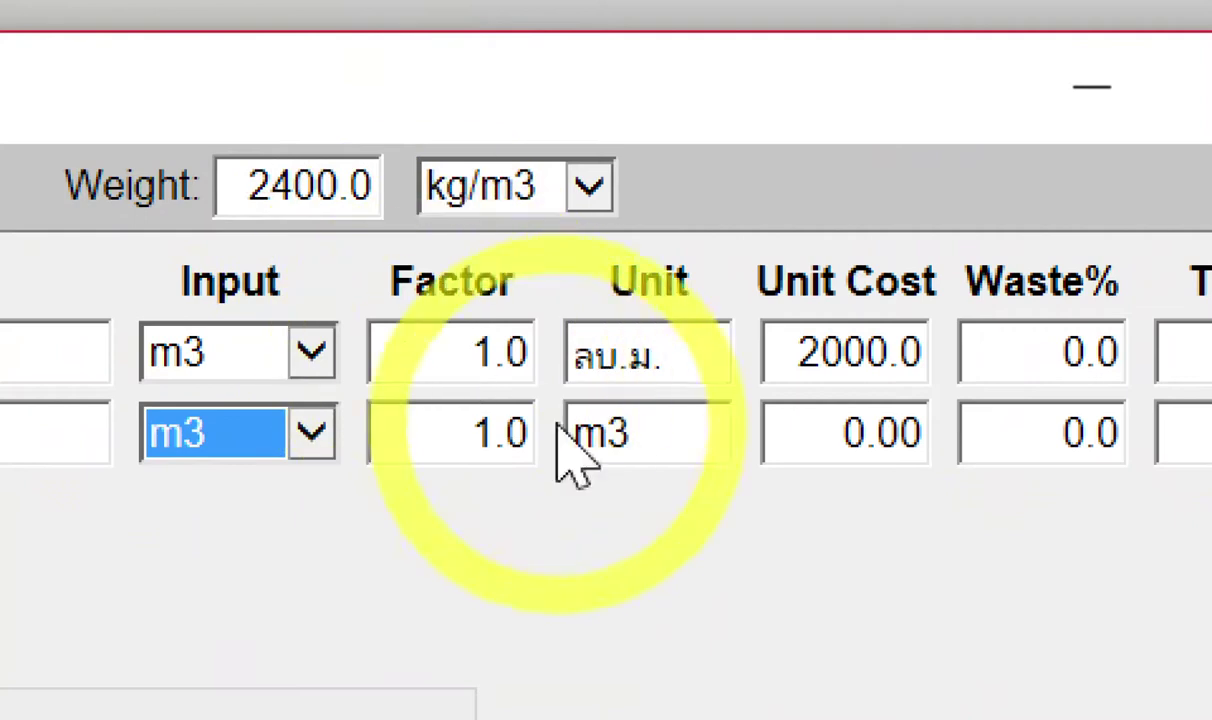
click(698, 357)
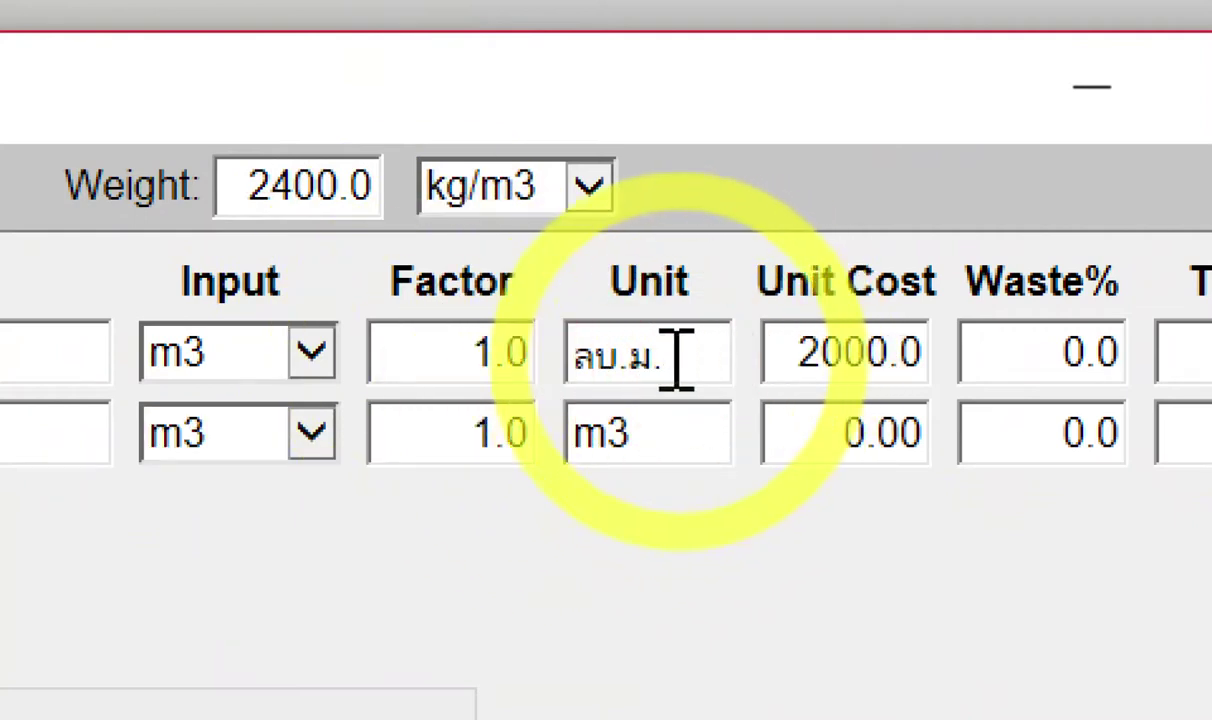
drag(676, 357, 570, 360)
key(ctrl+c)
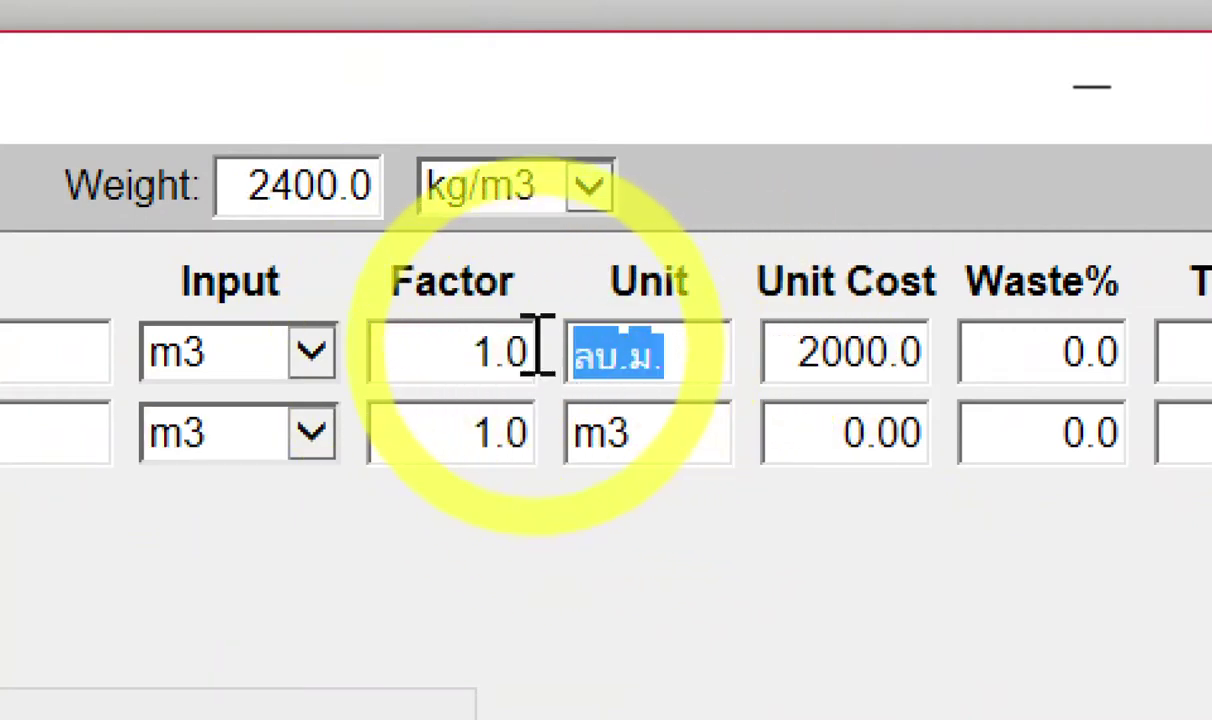
drag(687, 440, 543, 430)
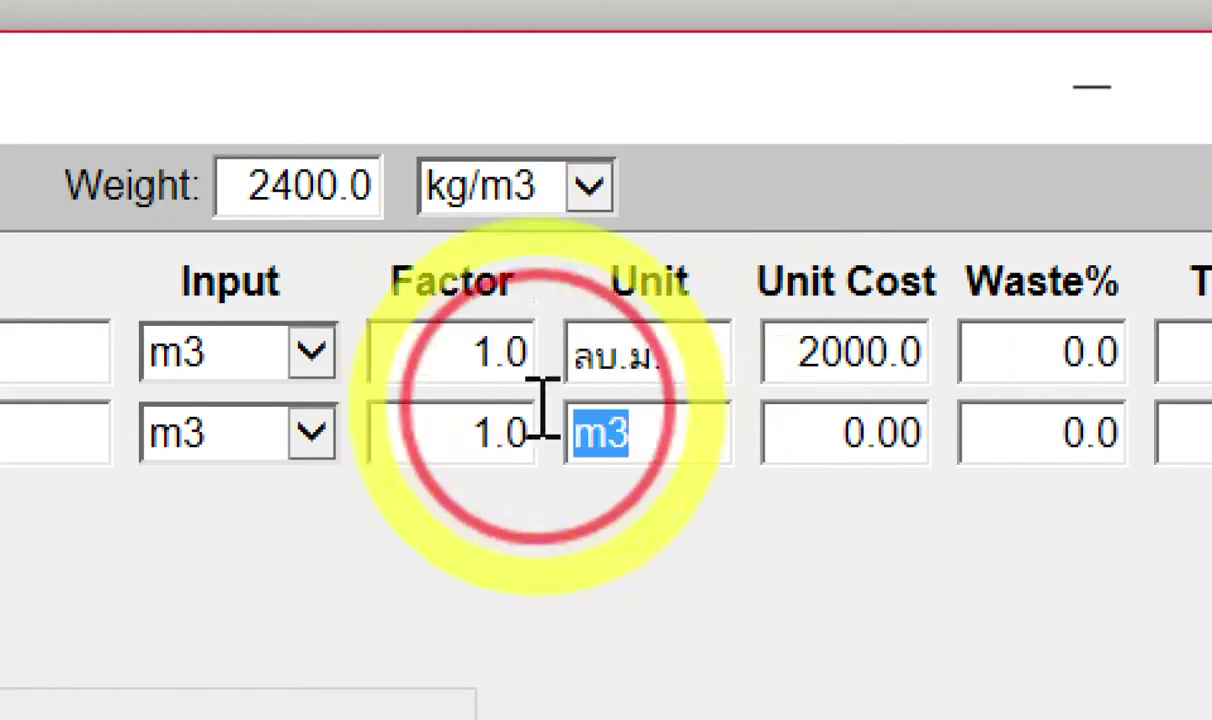
key(ctrl+v)
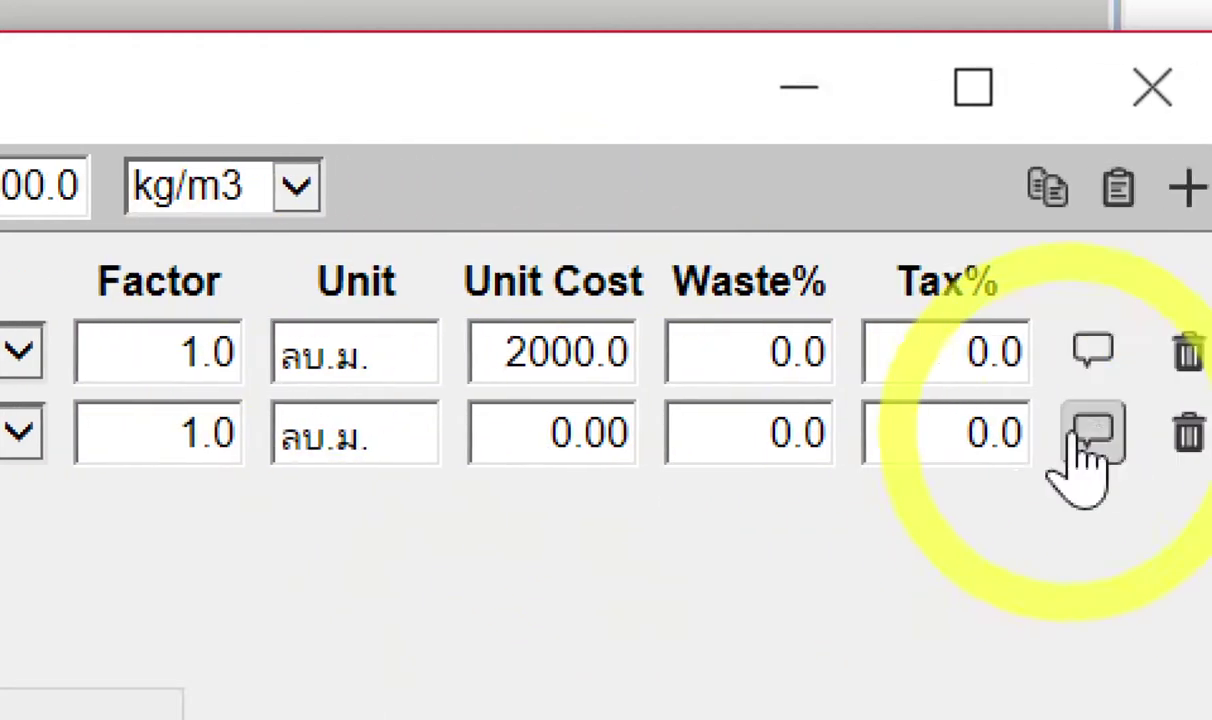
Enter a labour unit cost of 500 and confirm the Layer Cost Data dialog.
drag(487, 441, 632, 430)
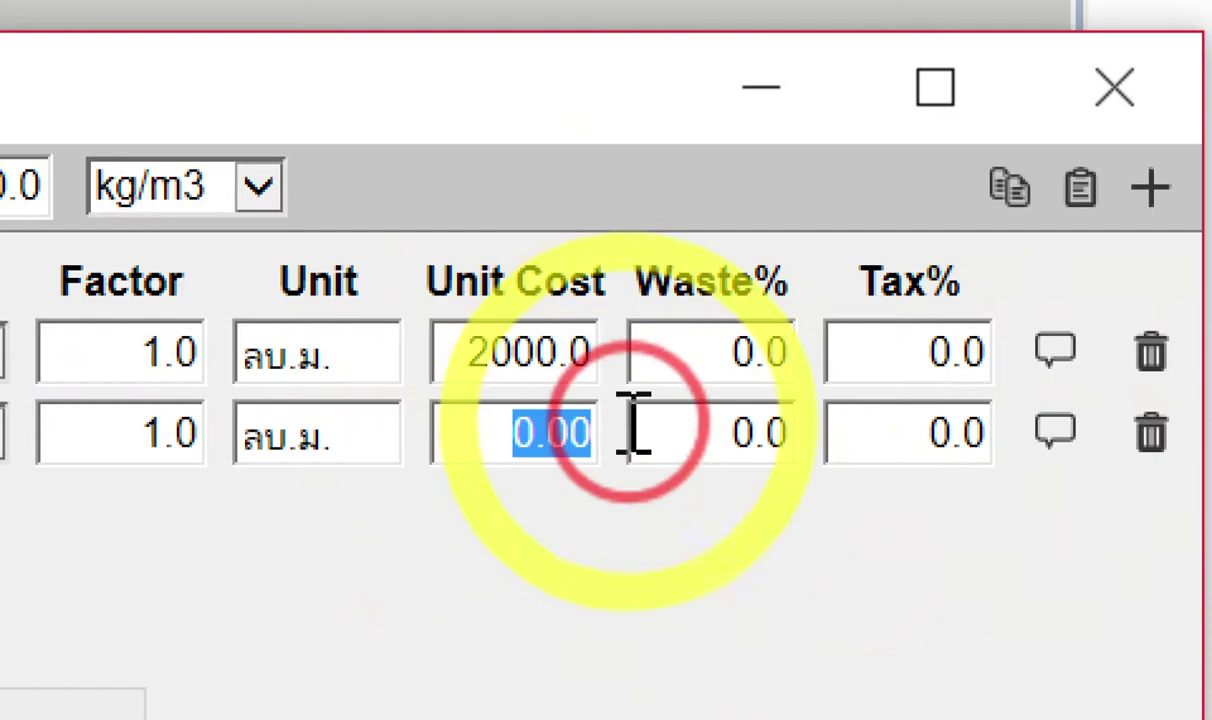
text(ถ)
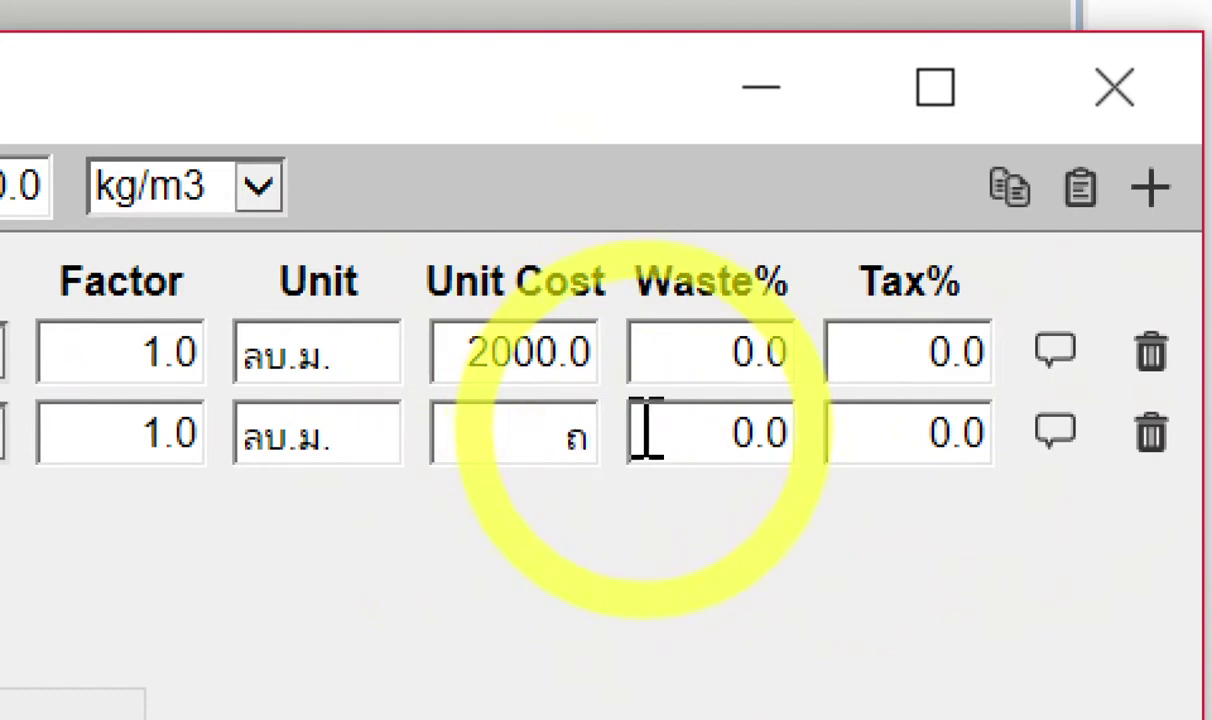
key(alt+shift)
click(712, 560)
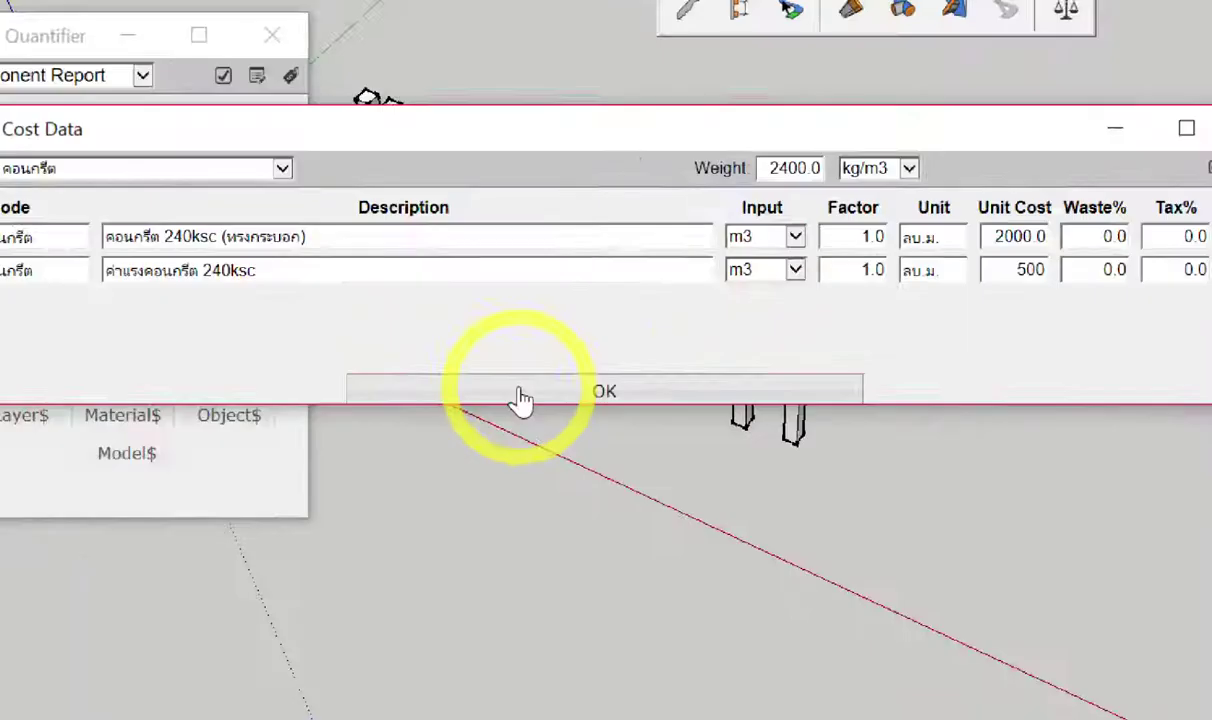
text(500)
click(522, 403)
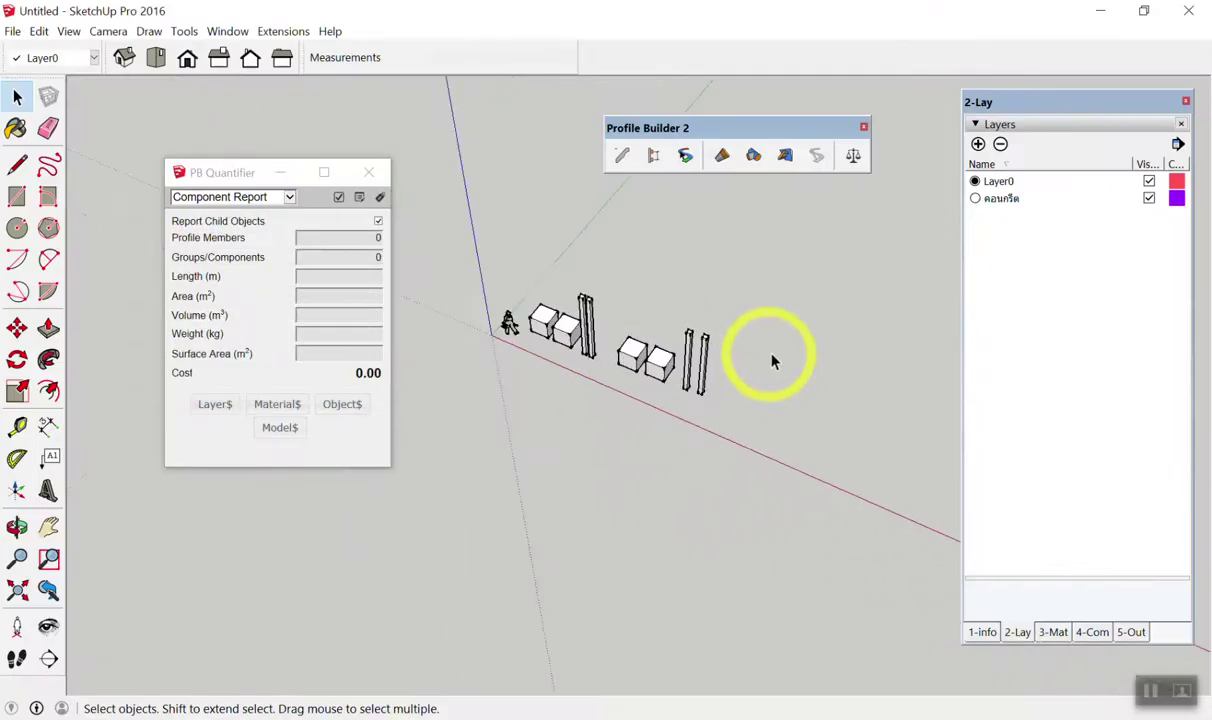
scroll(771, 361, up, 2)
scroll(894, 330, down, 2)
scroll(576, 303, up, 1)
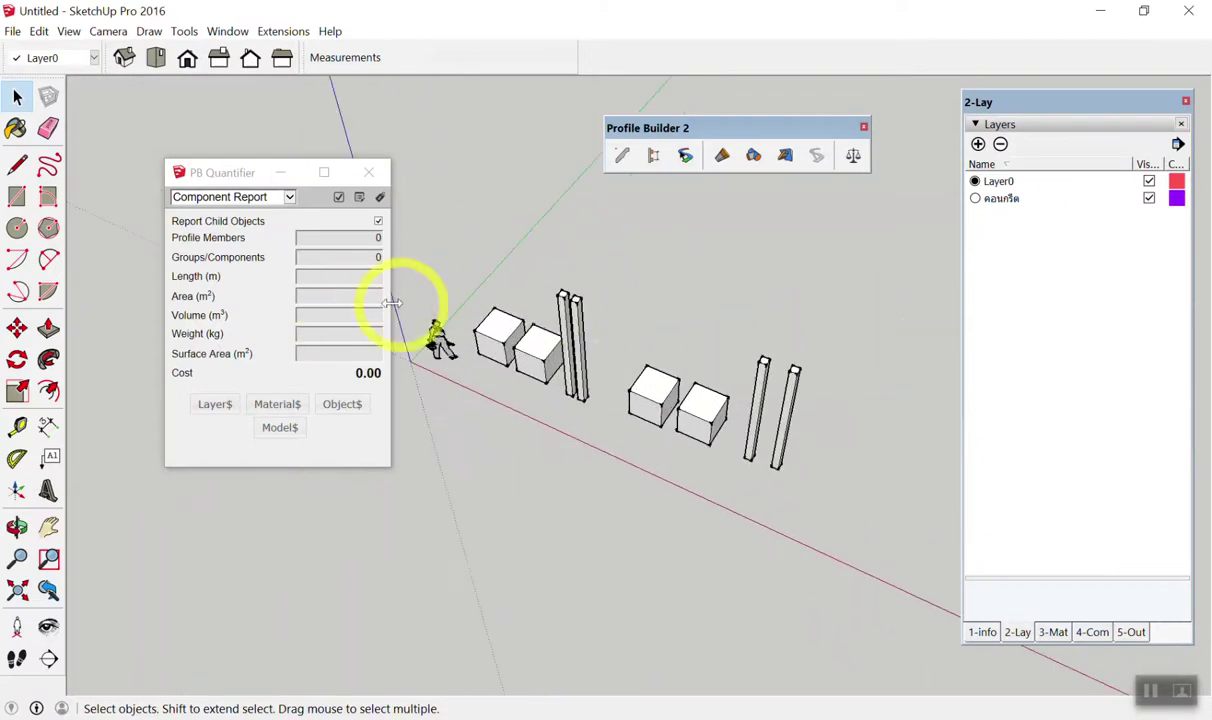
scroll(500, 335, up, 2)
scroll(495, 330, up, 2)
click(495, 330)
click(590, 375)
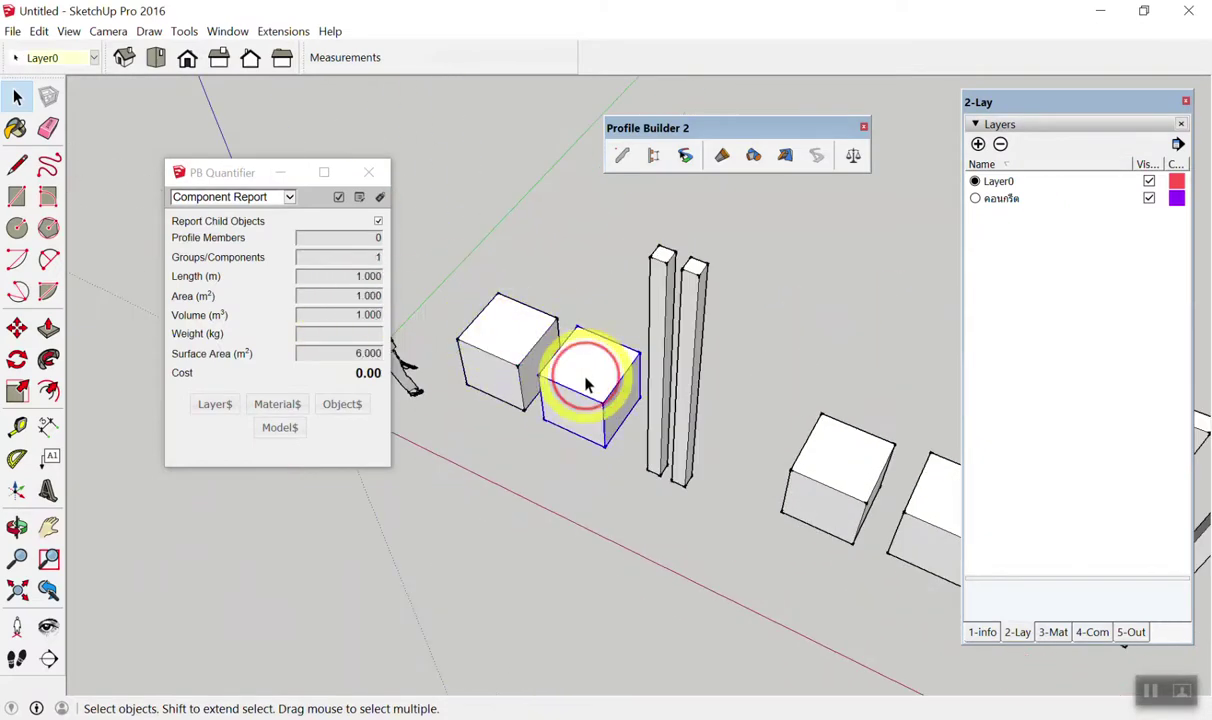
scroll(590, 370, down, 3)
scroll(455, 355, up, 1)
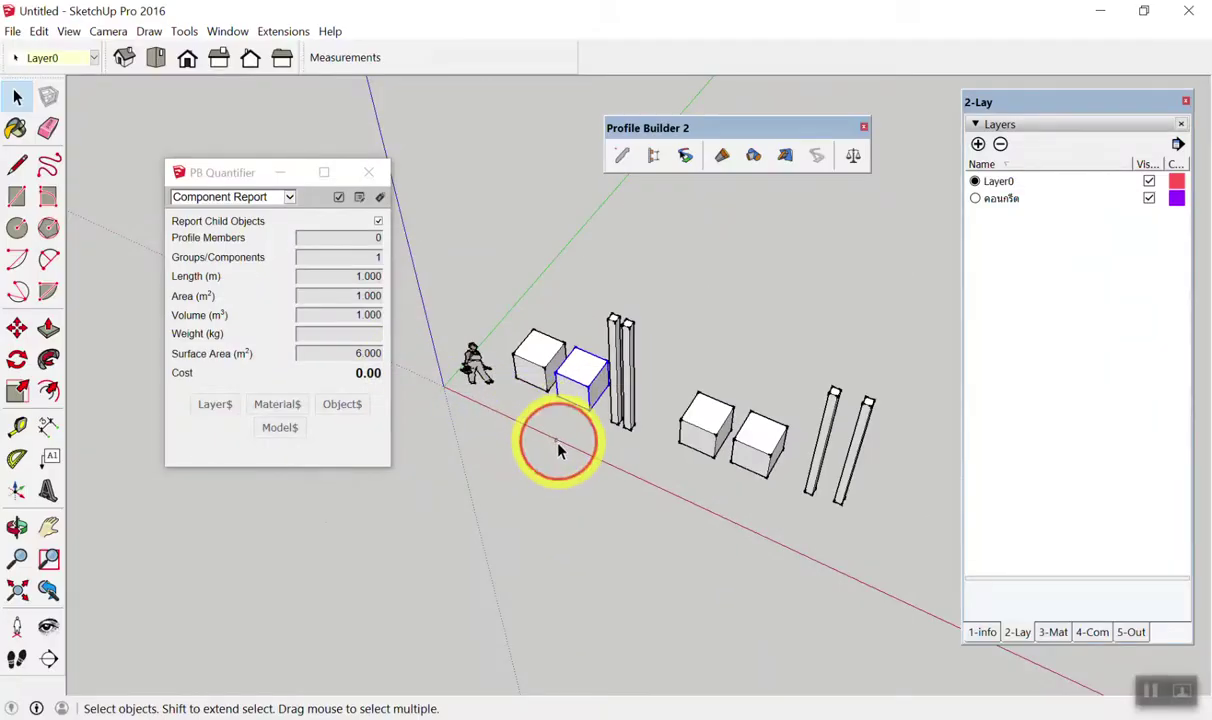
click(560, 446)
scroll(543, 352, up, 2)
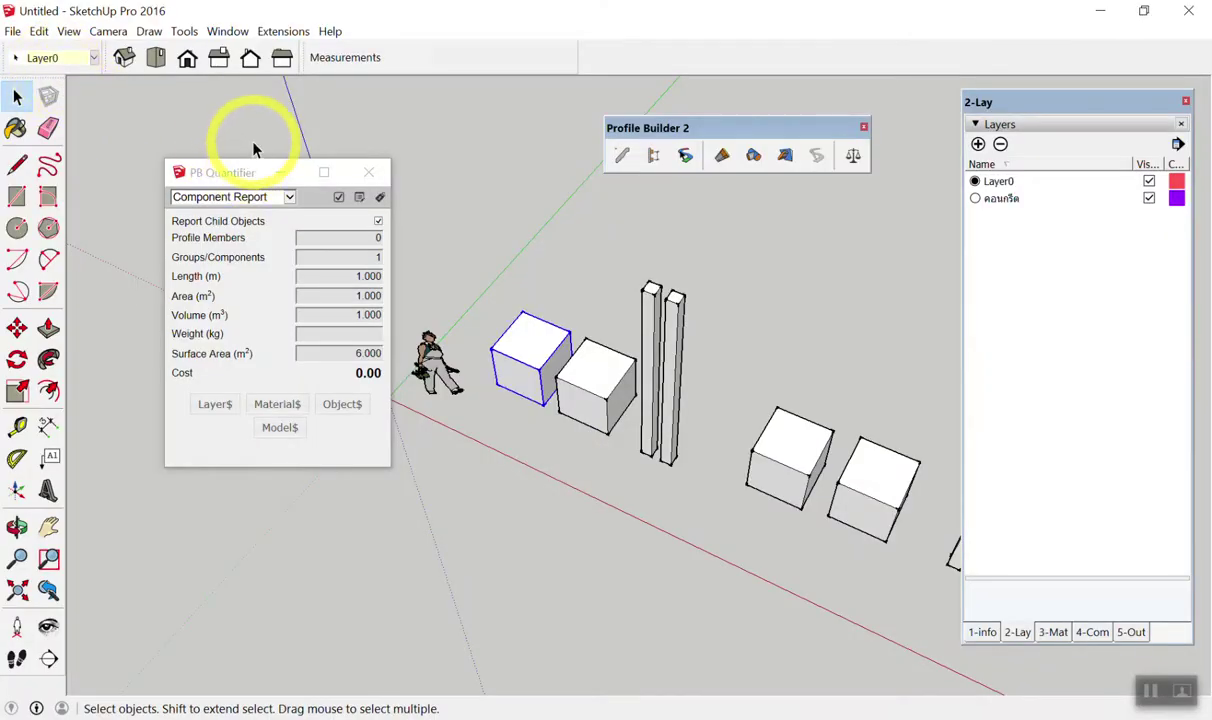
scroll(281, 176, down, 2)
scroll(538, 257, down, 2)
scroll(645, 285, down, 2)
drag(784, 238, 488, 455)
mouse_move(822, 246)
mouse_down()
mouse_move(488, 470)
mouse_move(480, 490)
mouse_up()
scroll(535, 300, up, 2)
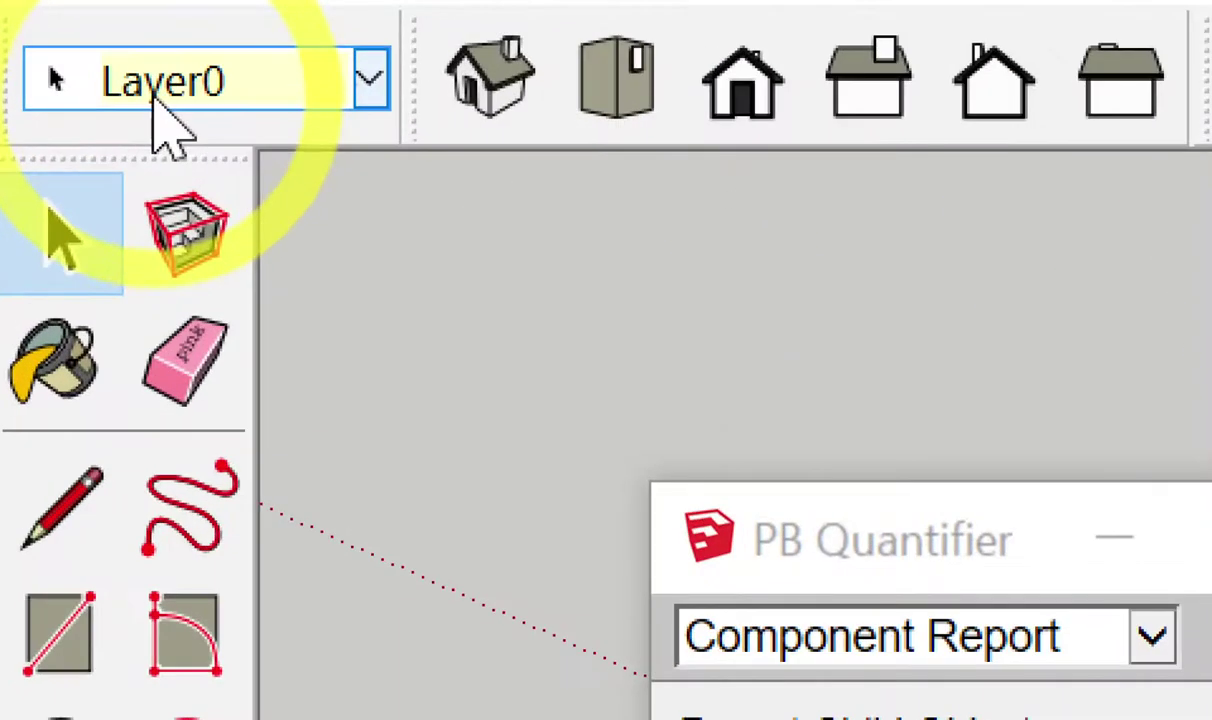
Put the selected boxes and columns on the คอนกรีต layer and check a box's cost.
click(160, 90)
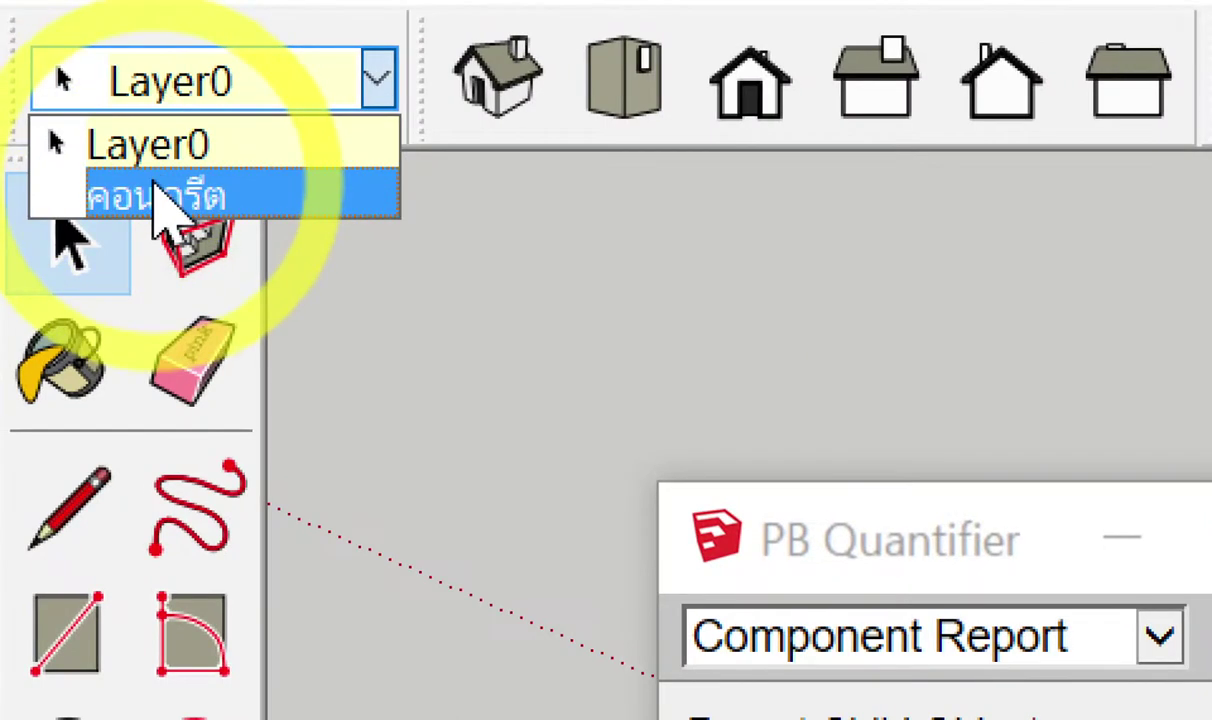
click(92, 197)
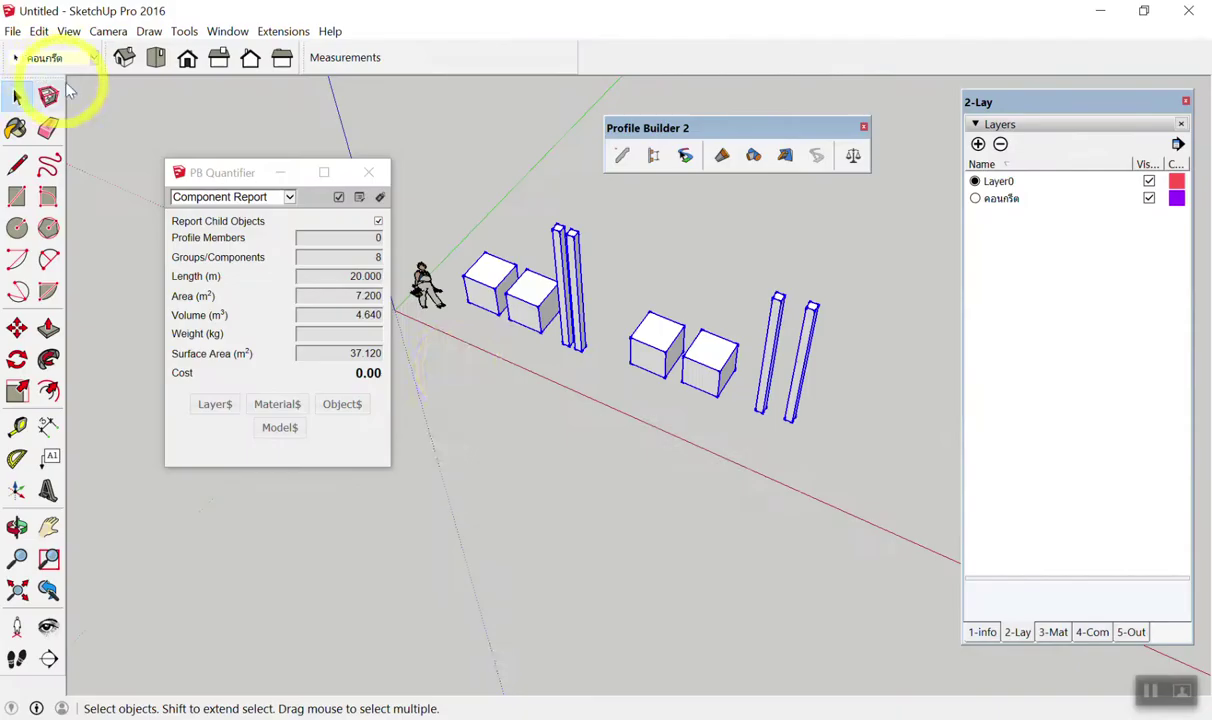
click(582, 441)
scroll(500, 311, up, 5)
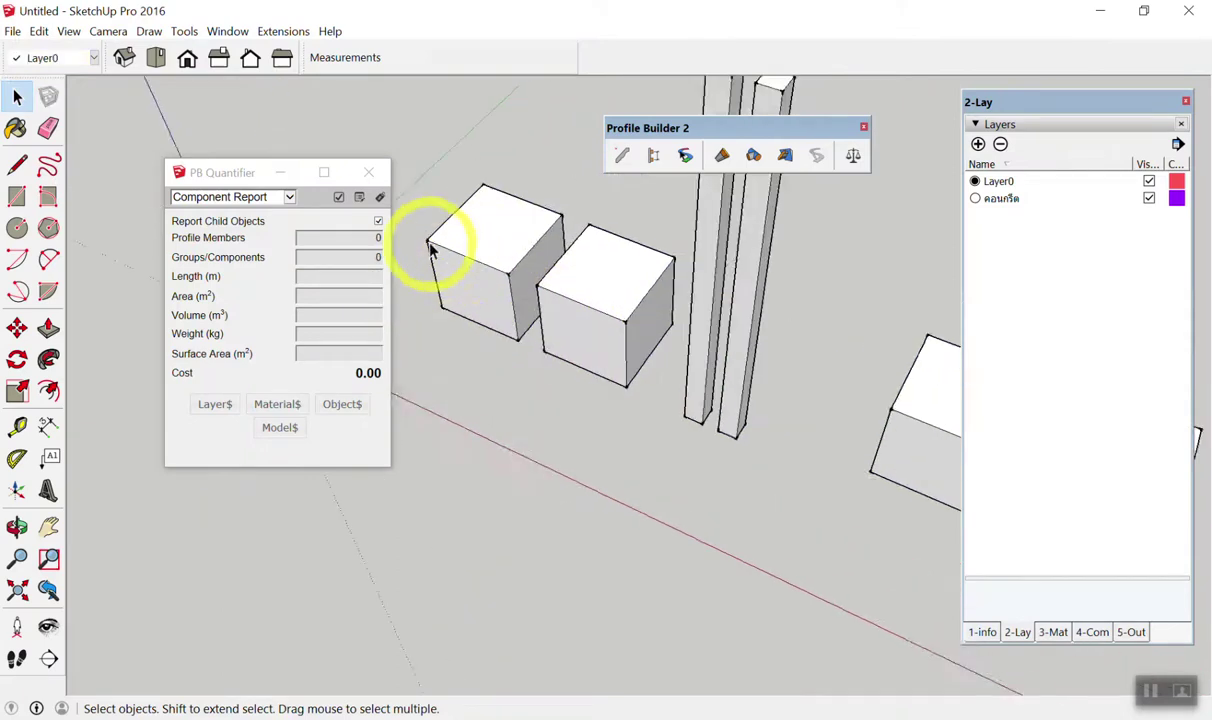
click(470, 229)
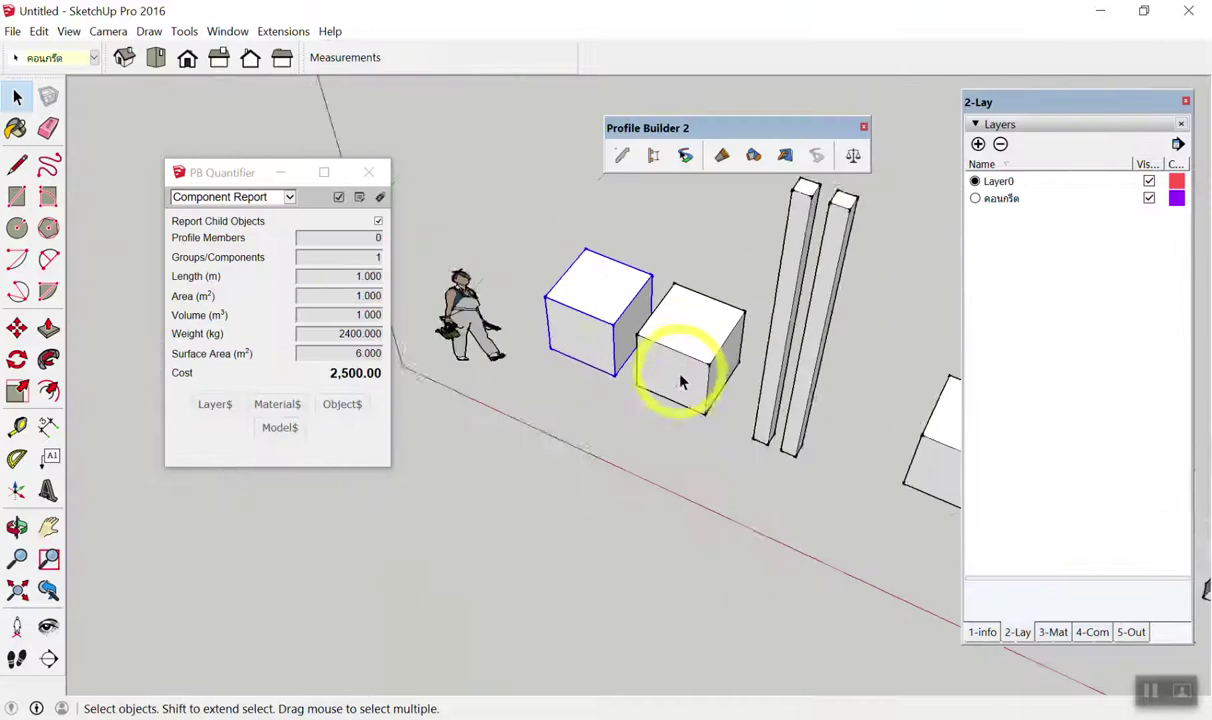
Confirm all eight objects are on คอนกรีต, totalling 11,600.00, with one box at 2,500.00.
click(658, 548)
scroll(866, 337, up, 2)
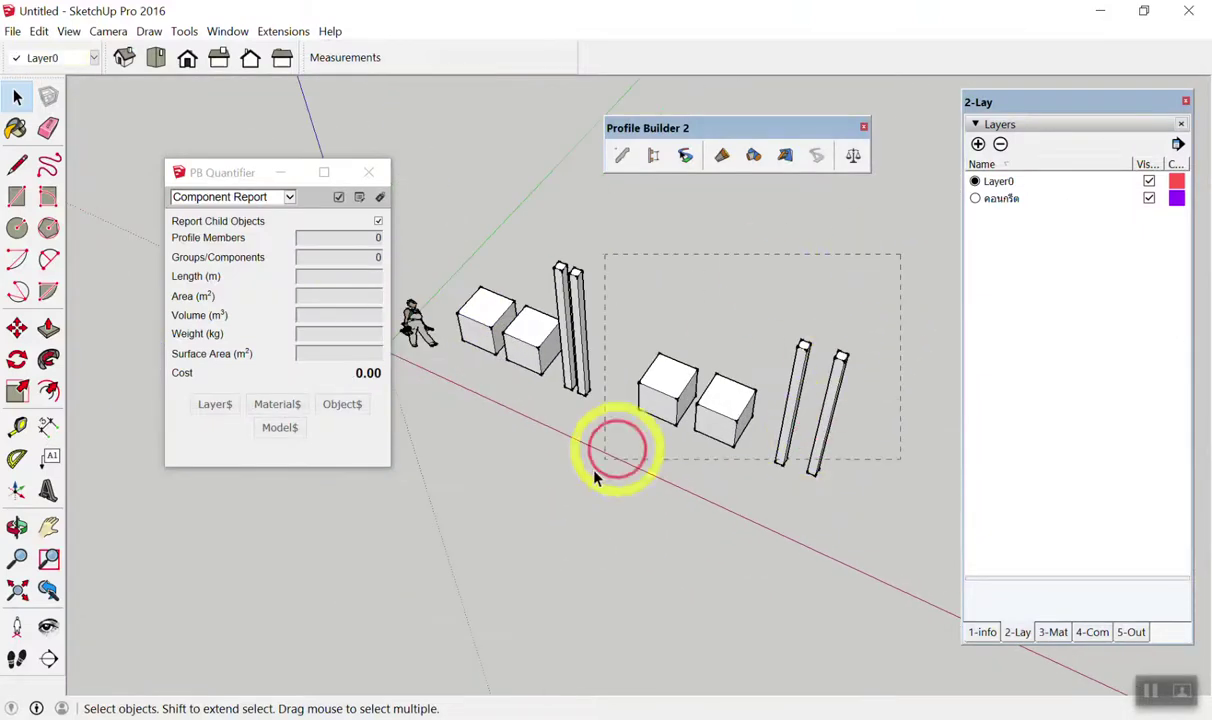
drag(595, 478, 460, 573)
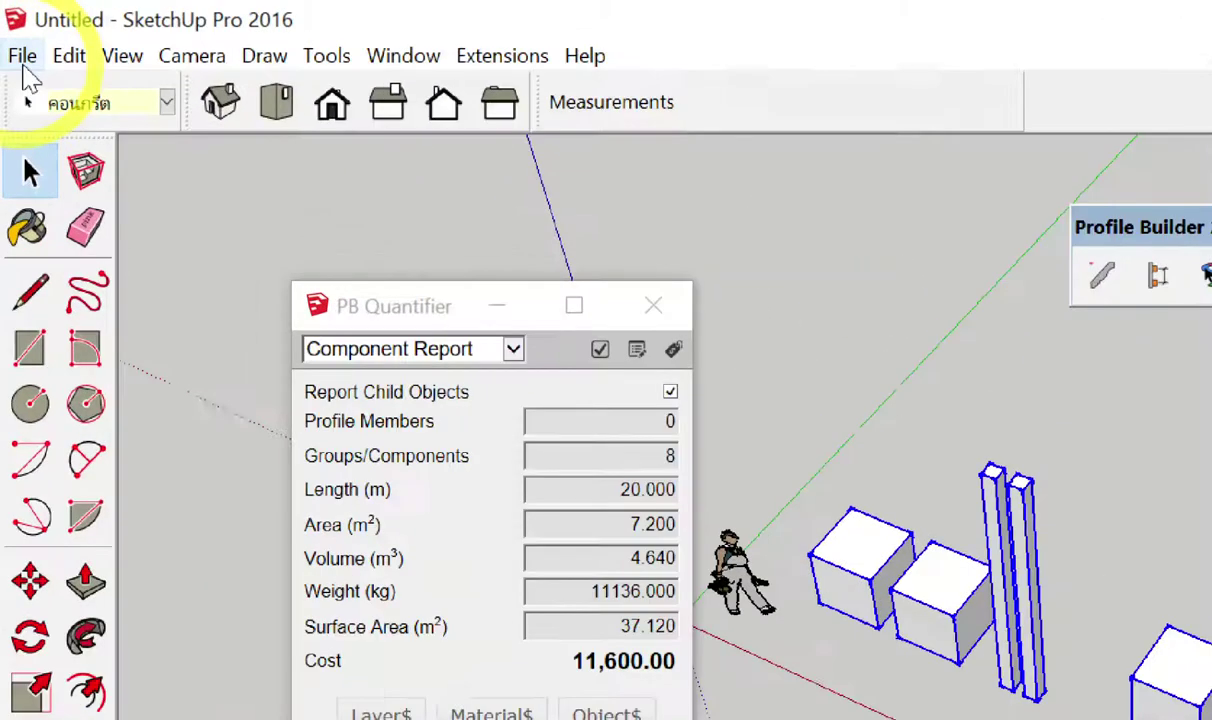
click(78, 104)
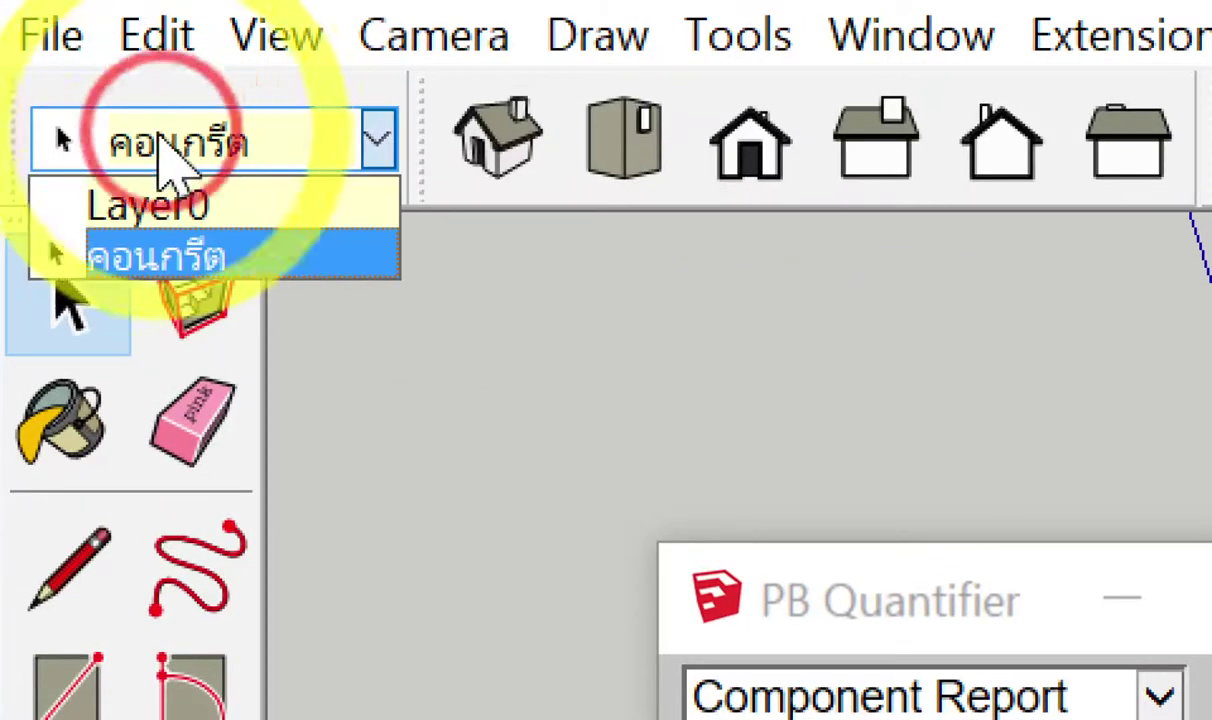
click(122, 264)
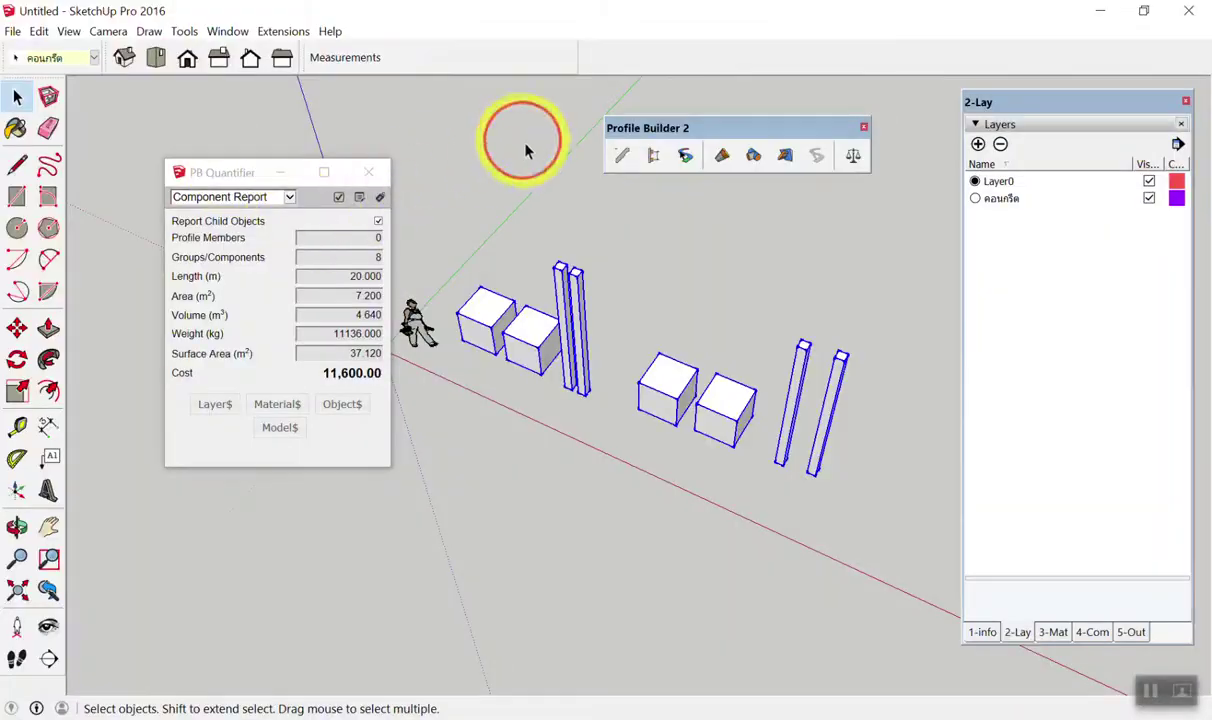
click(485, 245)
click(494, 300)
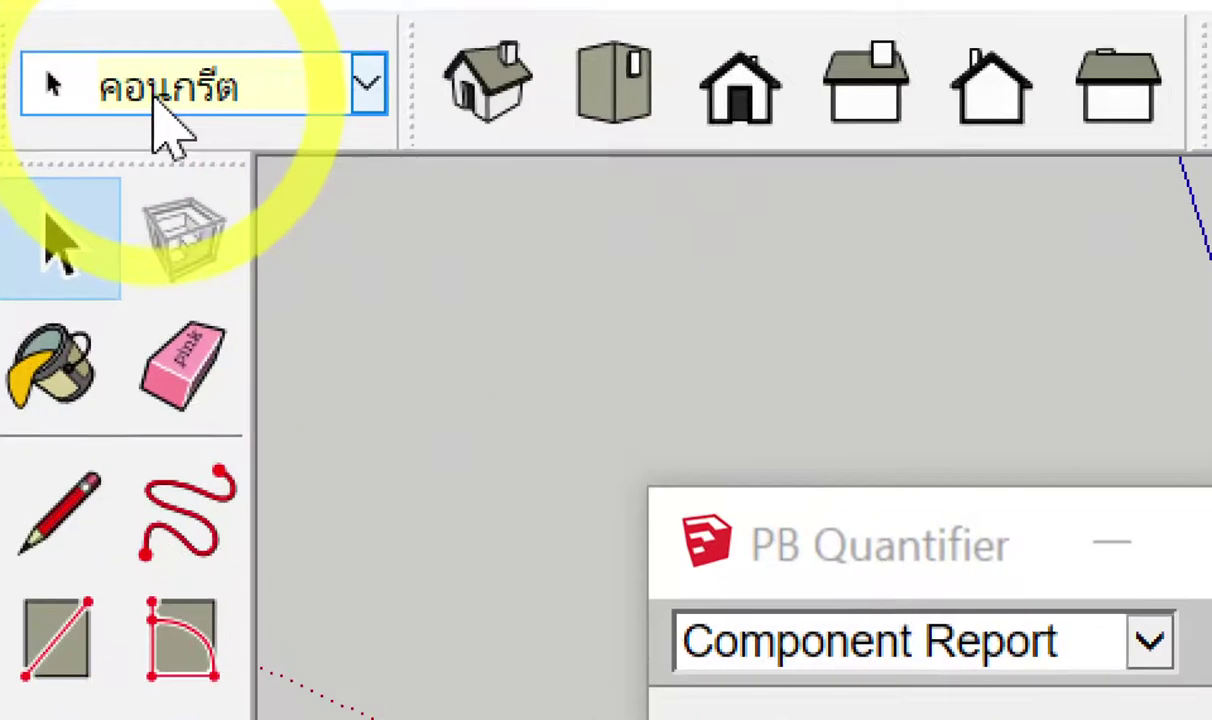
click(481, 284)
click(480, 335)
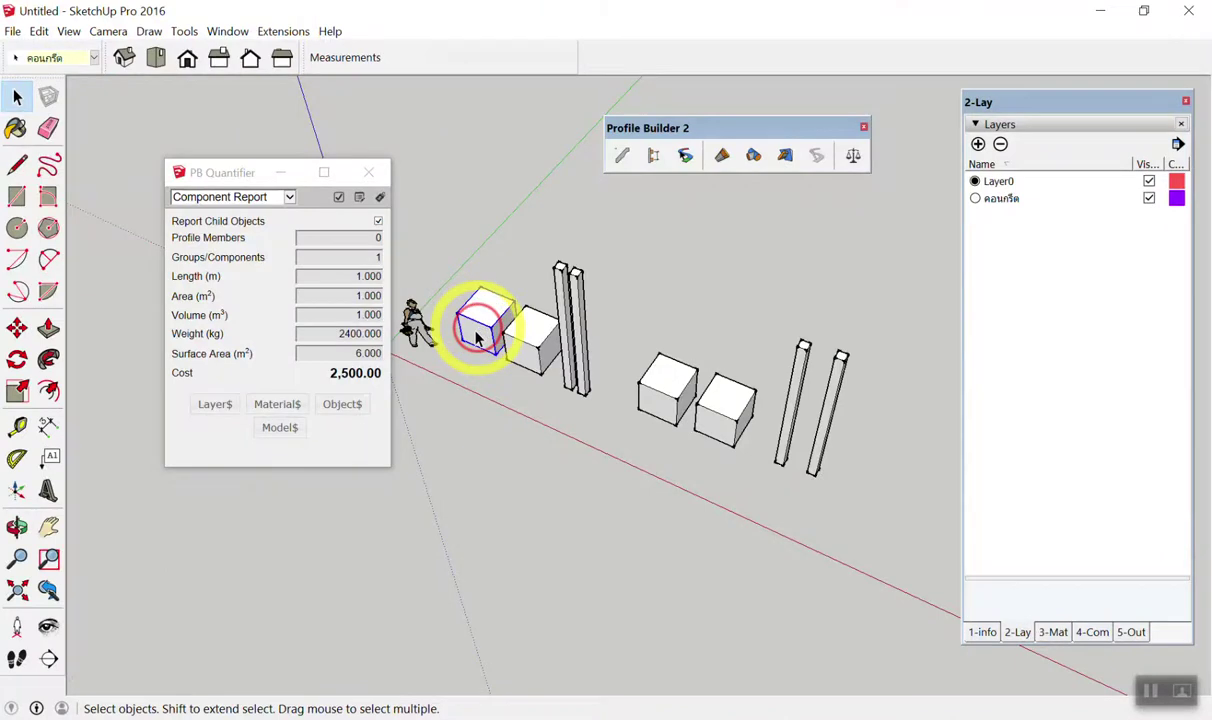
mouse_move(862, 476)
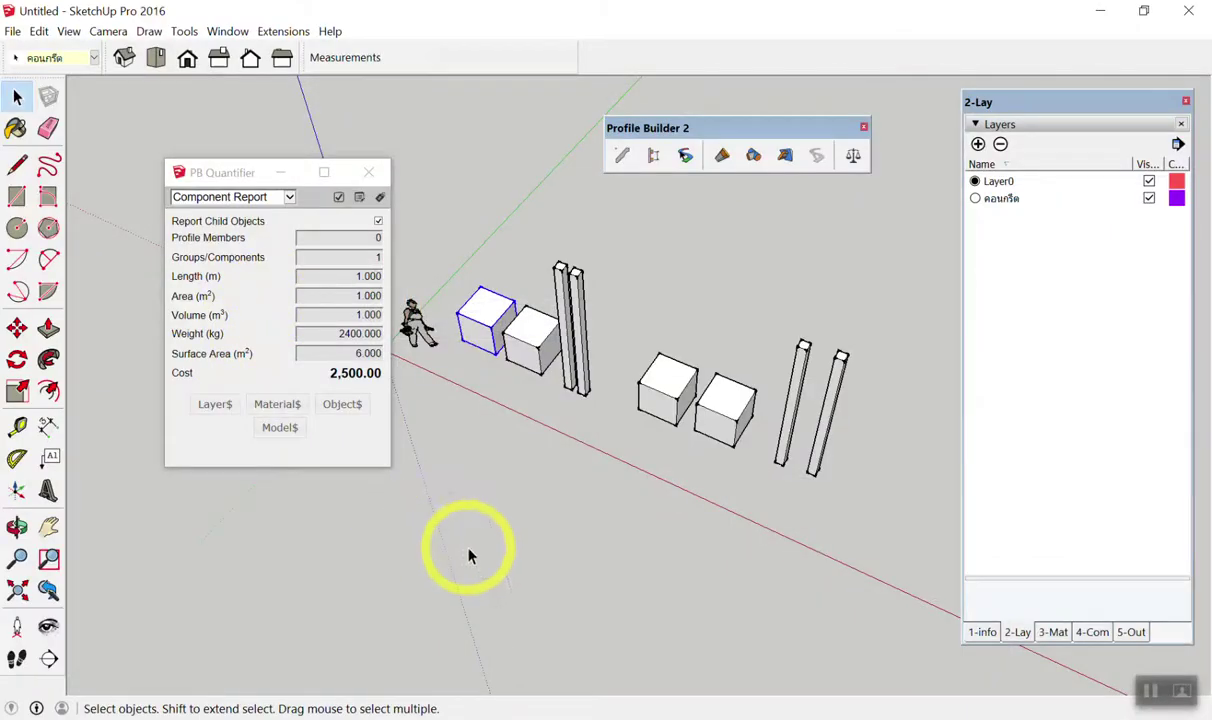
click(281, 498)
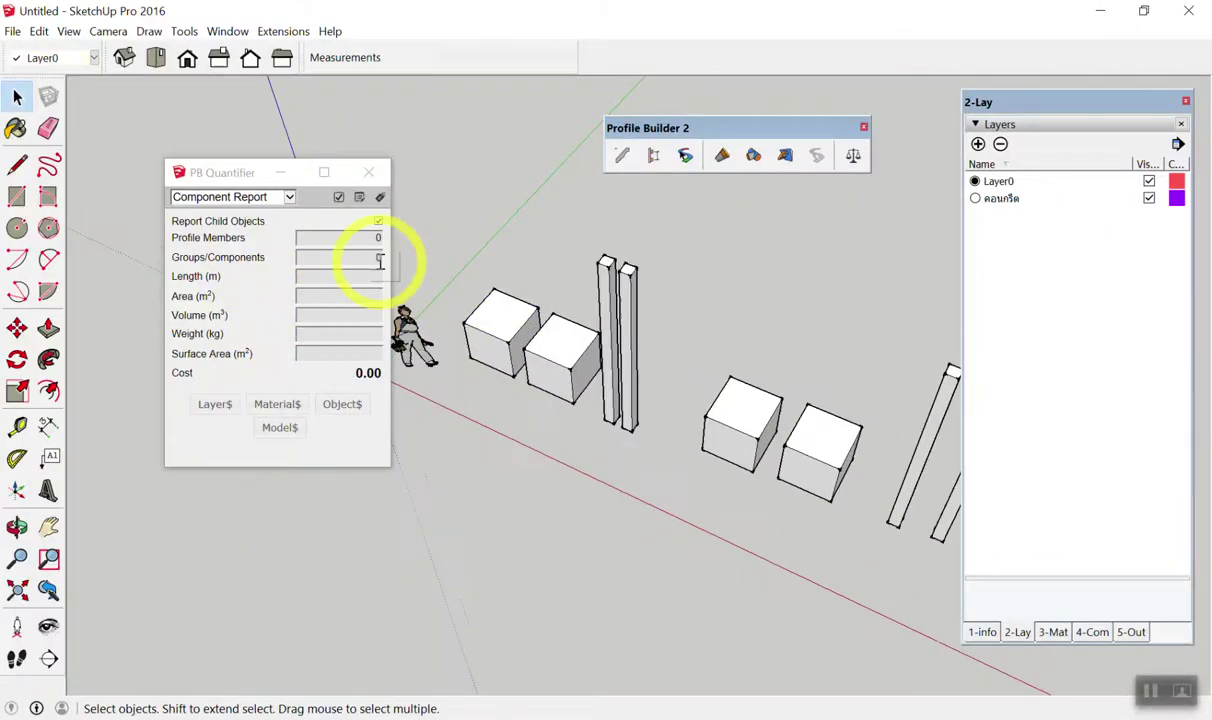
scroll(609, 279, up, 5)
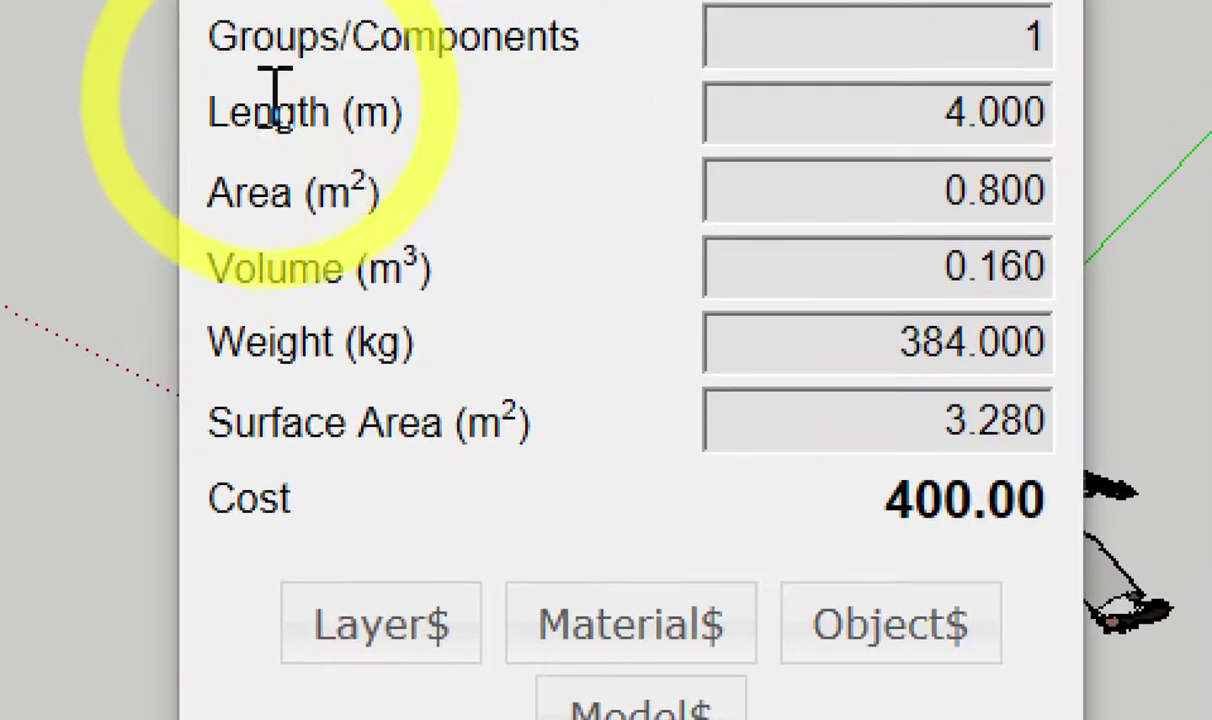
triple_click(418, 80)
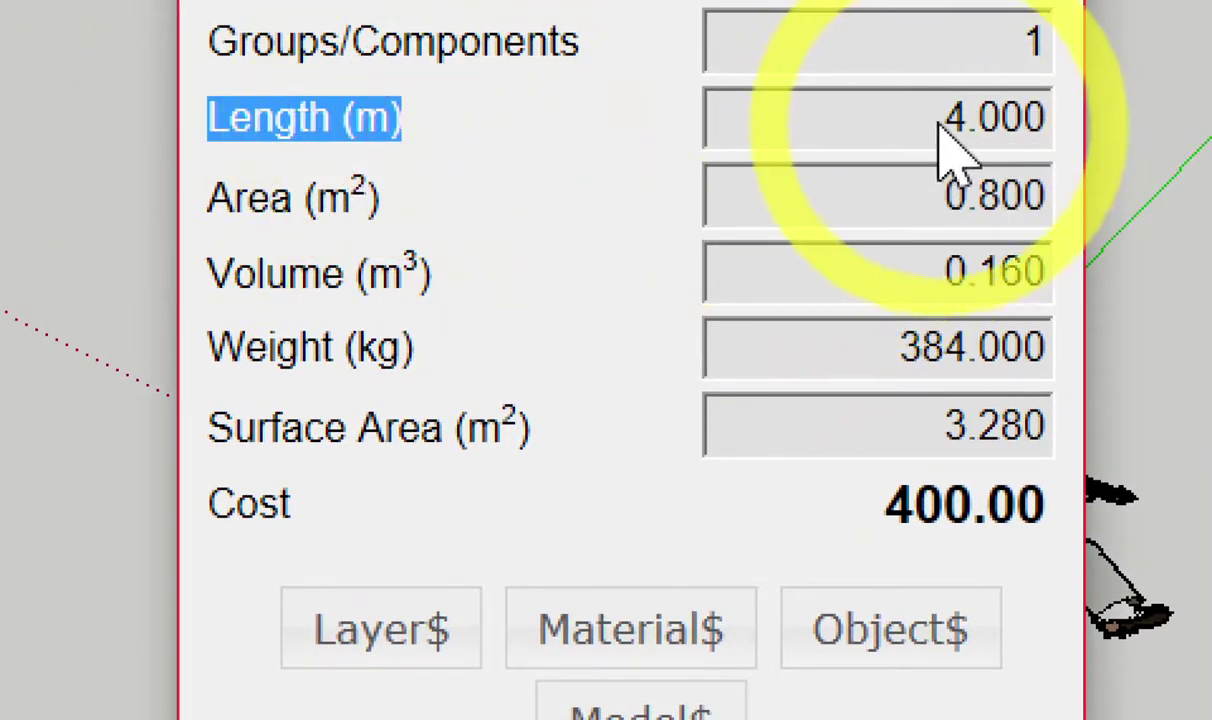
click(903, 265)
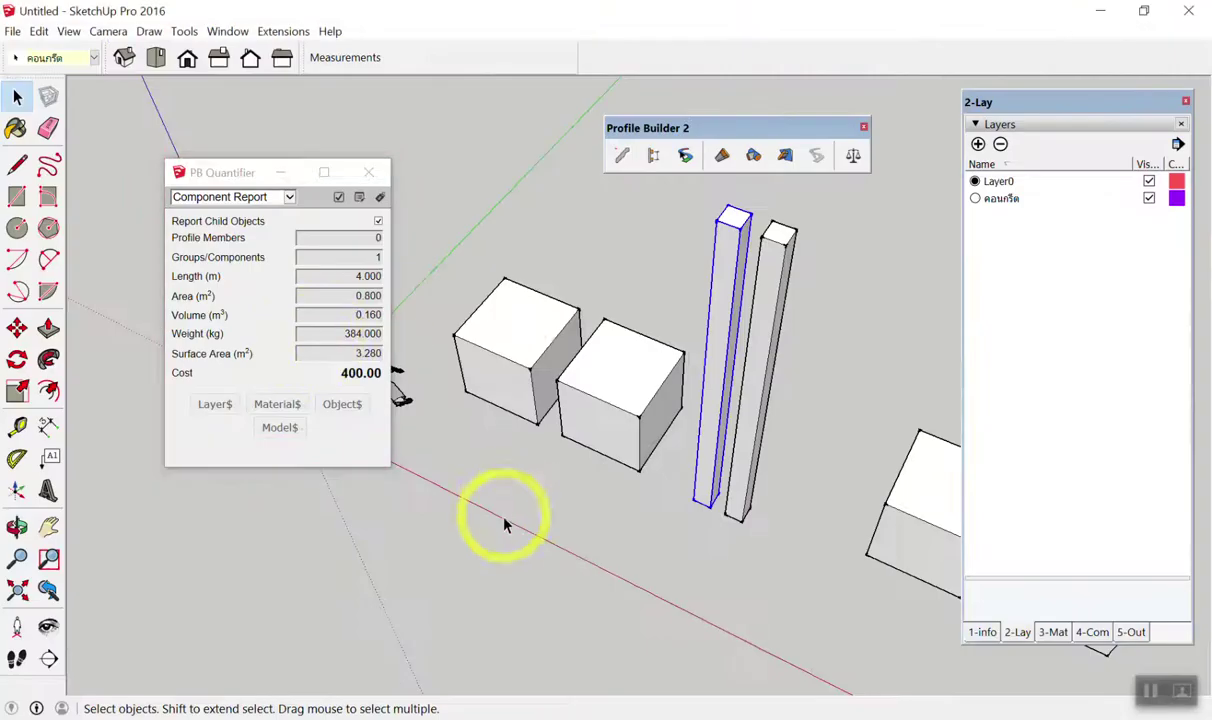
click(503, 522)
mouse_move(703, 284)
middle_down()
mouse_move(803, 189)
mouse_move(752, 348)
middle_up()
scroll(720, 300, up, 5)
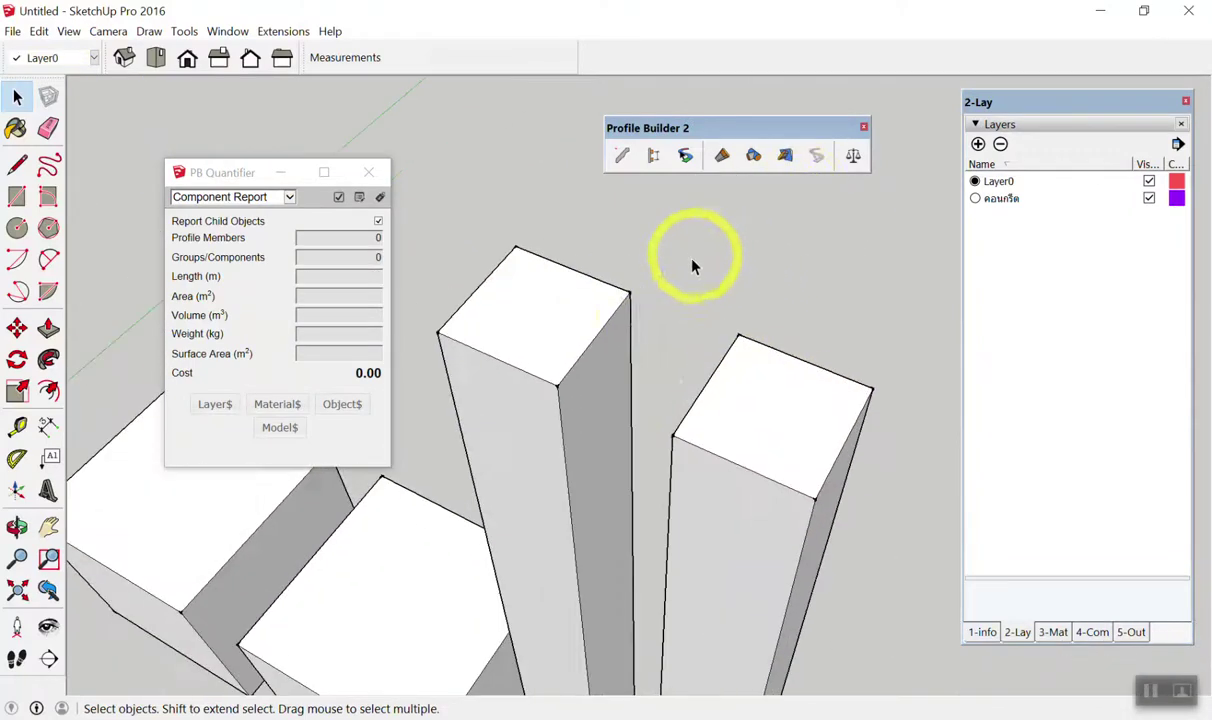
click(601, 314)
click(771, 387)
click(600, 306)
click(730, 387)
click(561, 328)
click(730, 392)
click(560, 306)
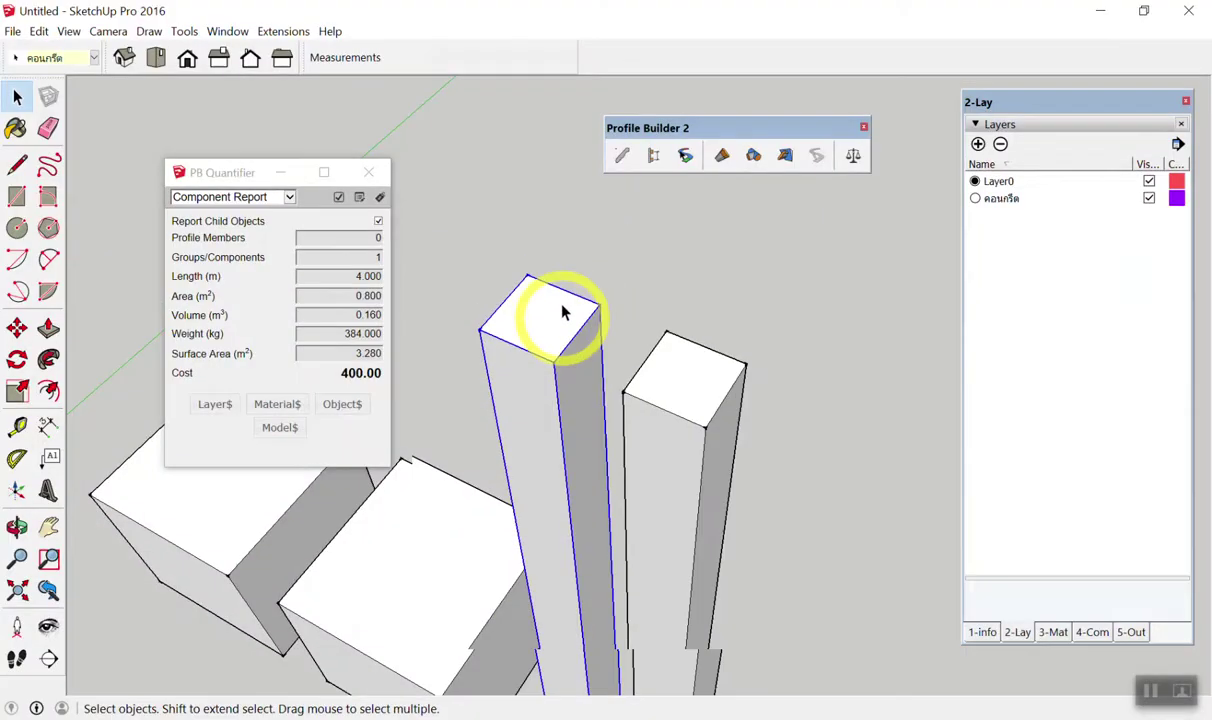
scroll(600, 285, down, 3)
scroll(633, 265, down, 3)
scroll(590, 447, down, 3)
scroll(509, 398, down, 3)
click(509, 398)
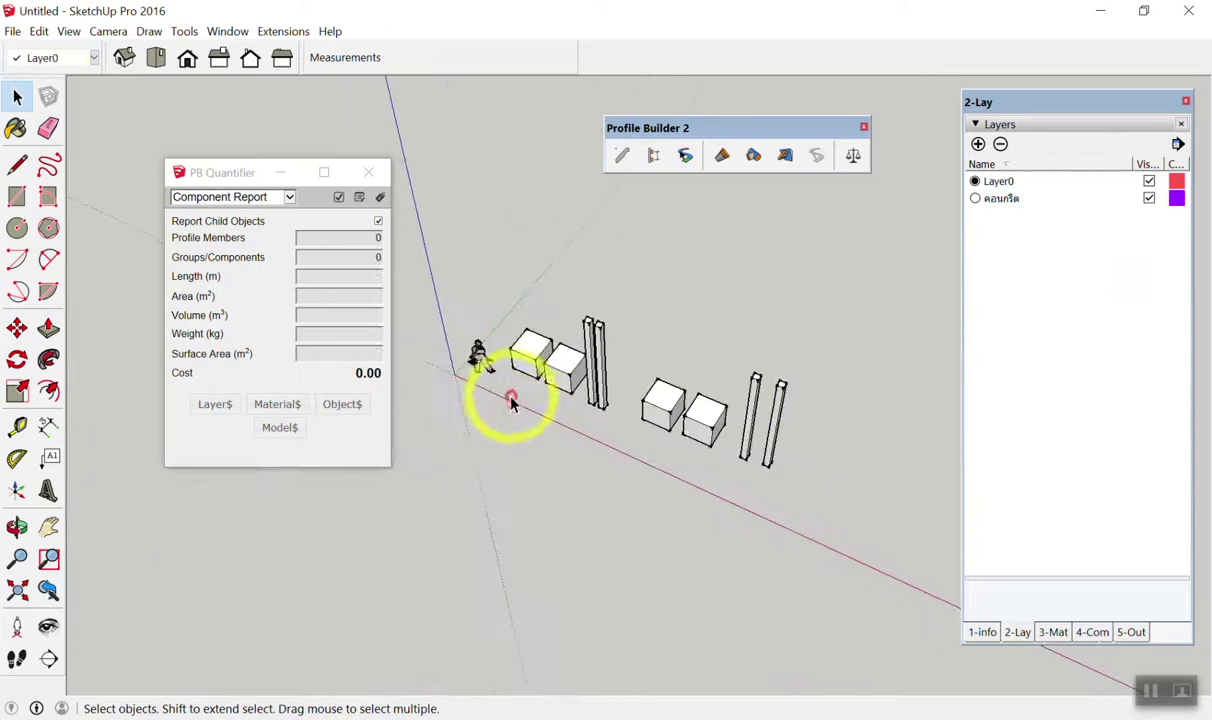
Copy the four boxes and four columns twice, placing each copy behind the originals.
mouse_move(813, 285)
mouse_down()
mouse_move(487, 548)
mouse_move(496, 540)
mouse_up()
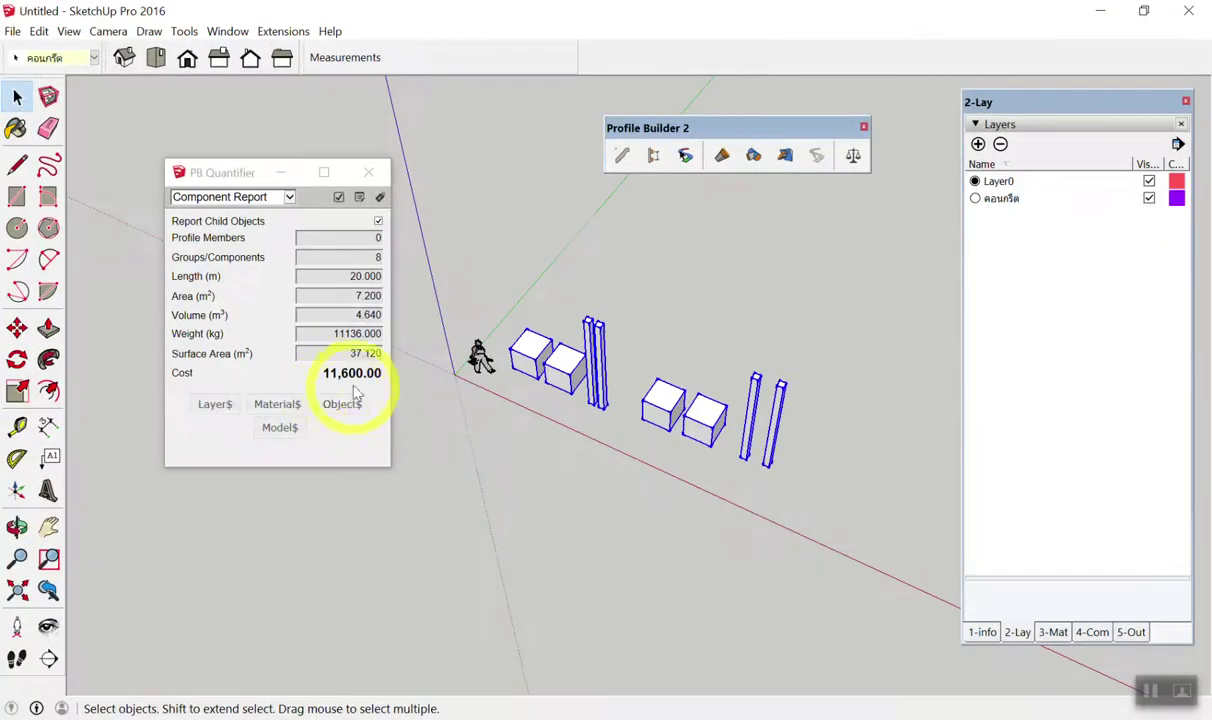
drag(833, 290, 510, 518)
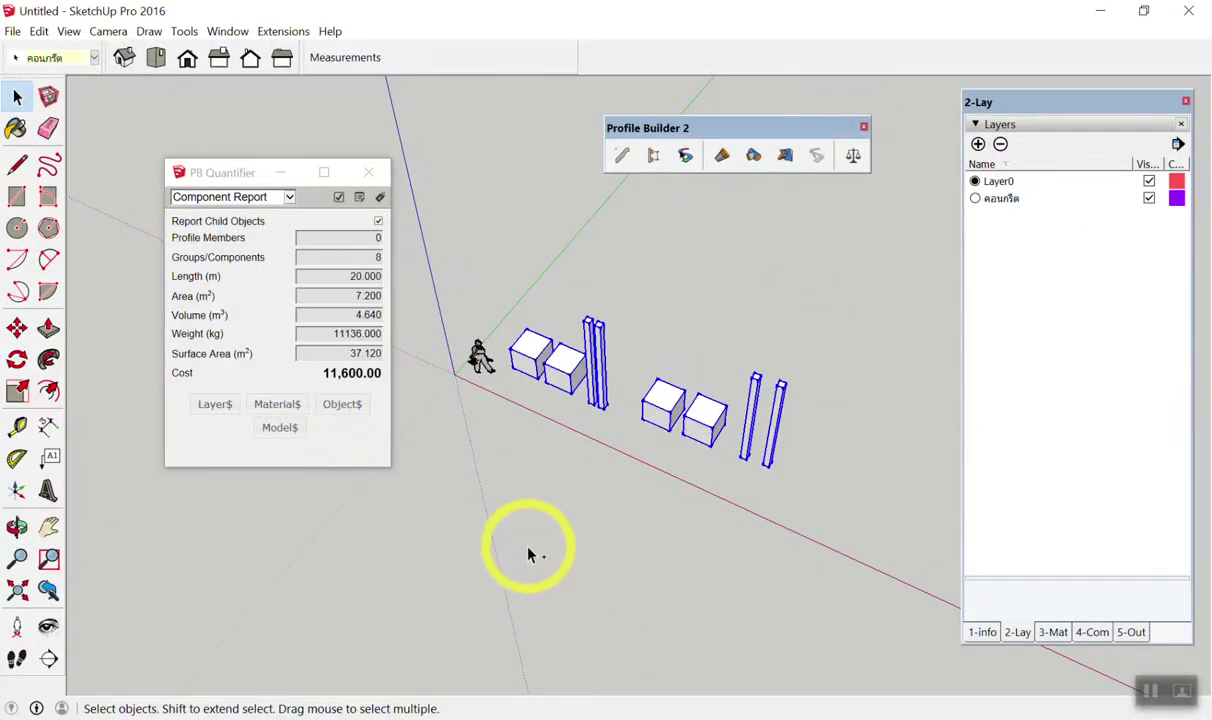
key(ctrl+c)
key(ctrl+v)
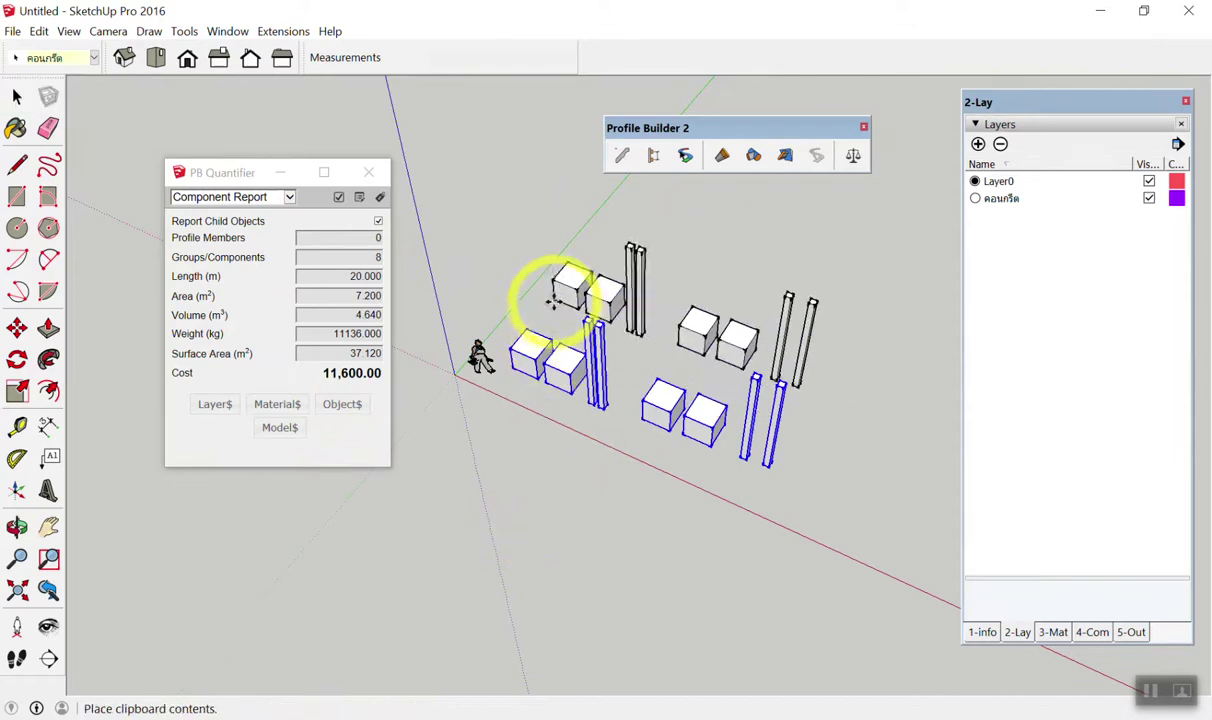
click(565, 296)
key(ctrl+v)
click(568, 284)
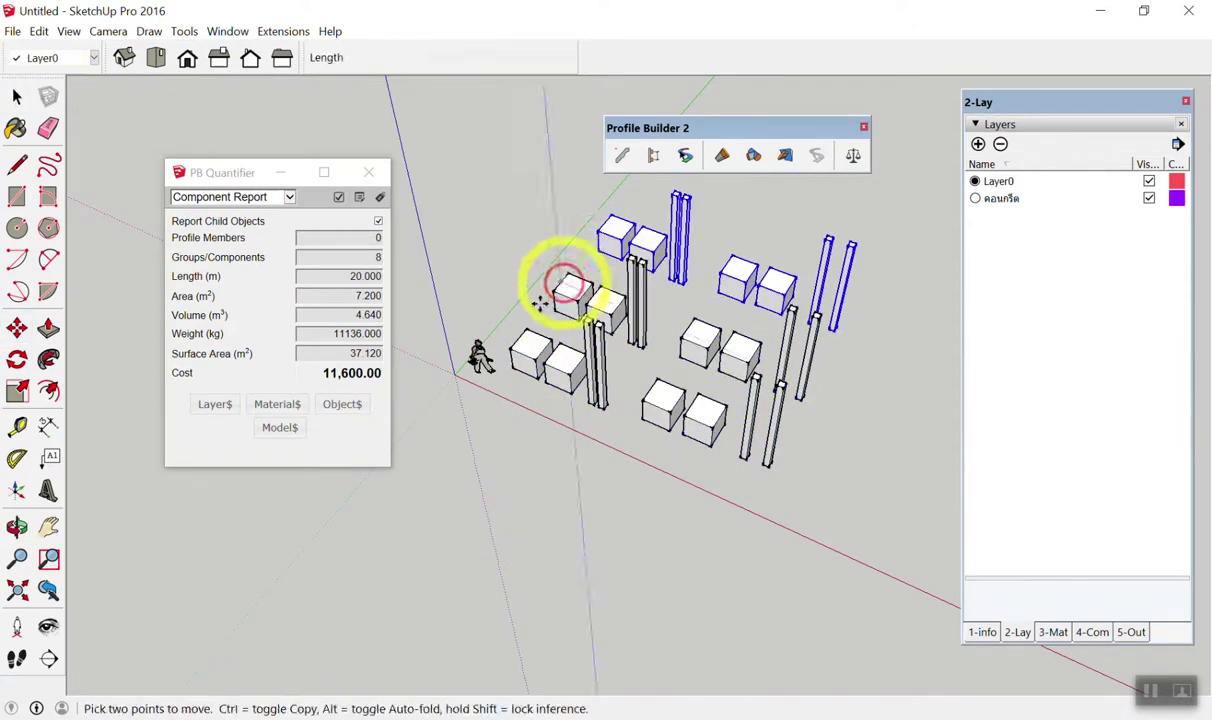
key(space)
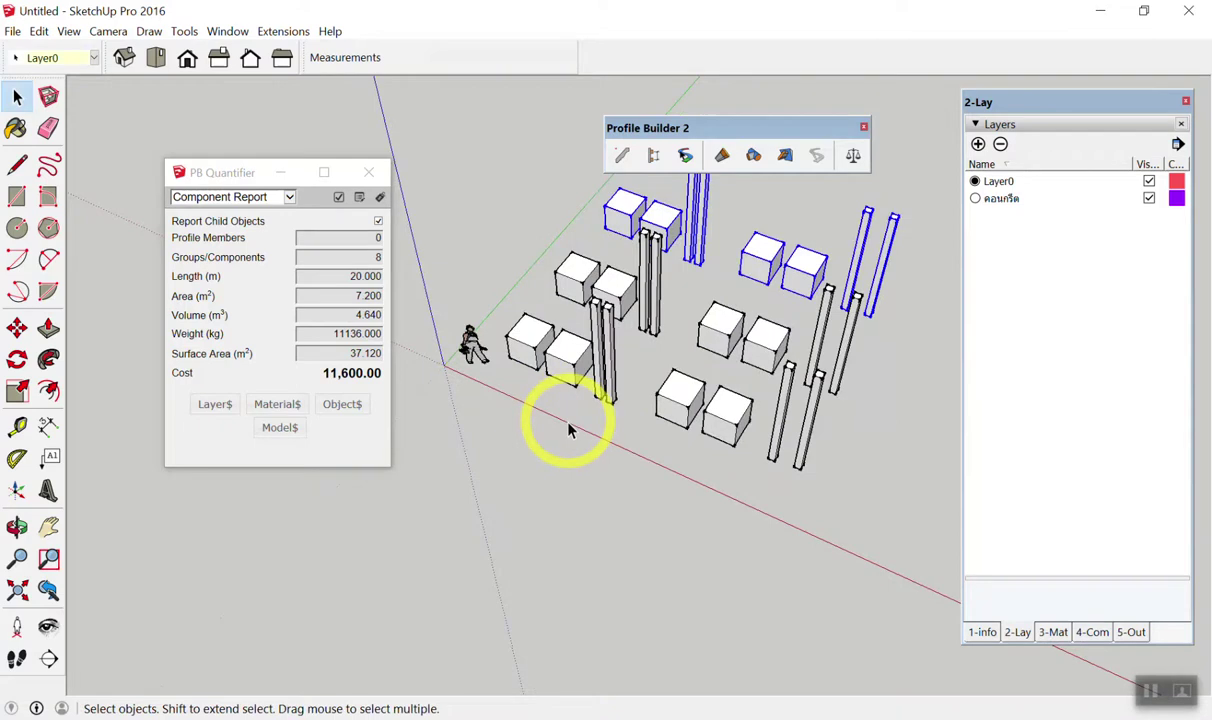
Select all 24 groups to check their 13.920 m³ and 34,800.00 total.
scroll(568, 440, down, 2)
click(586, 475)
scroll(584, 471, up, 2)
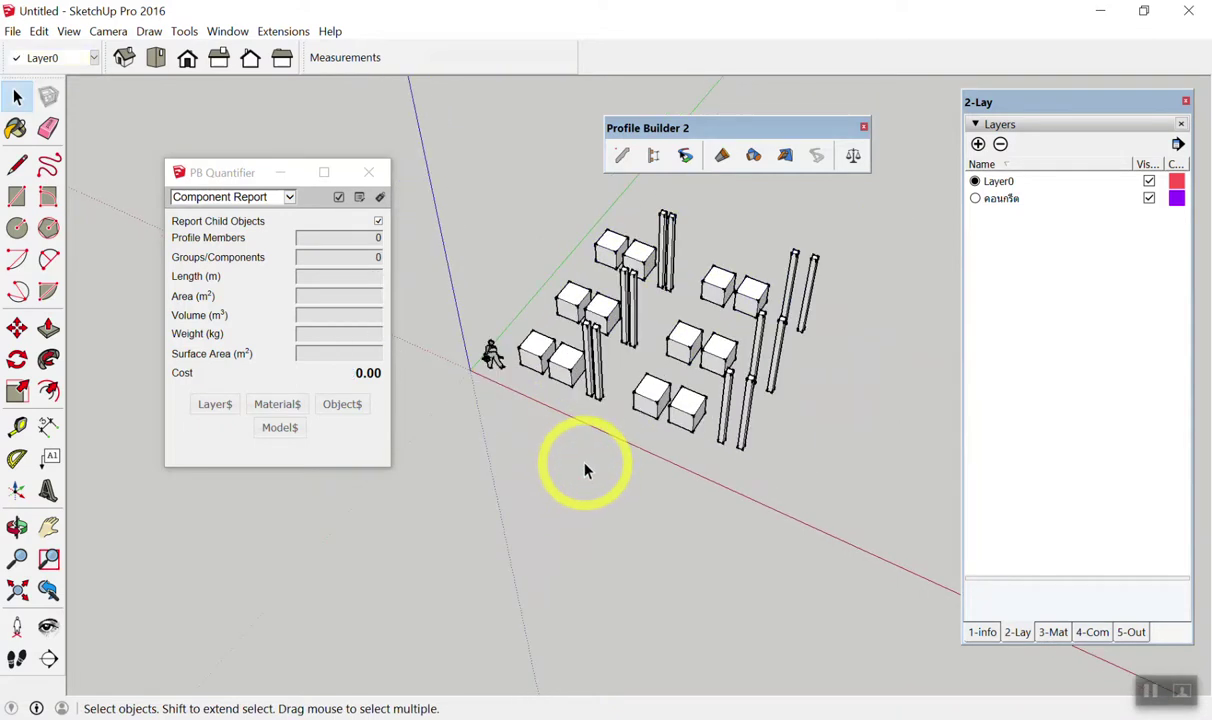
drag(845, 190, 509, 500)
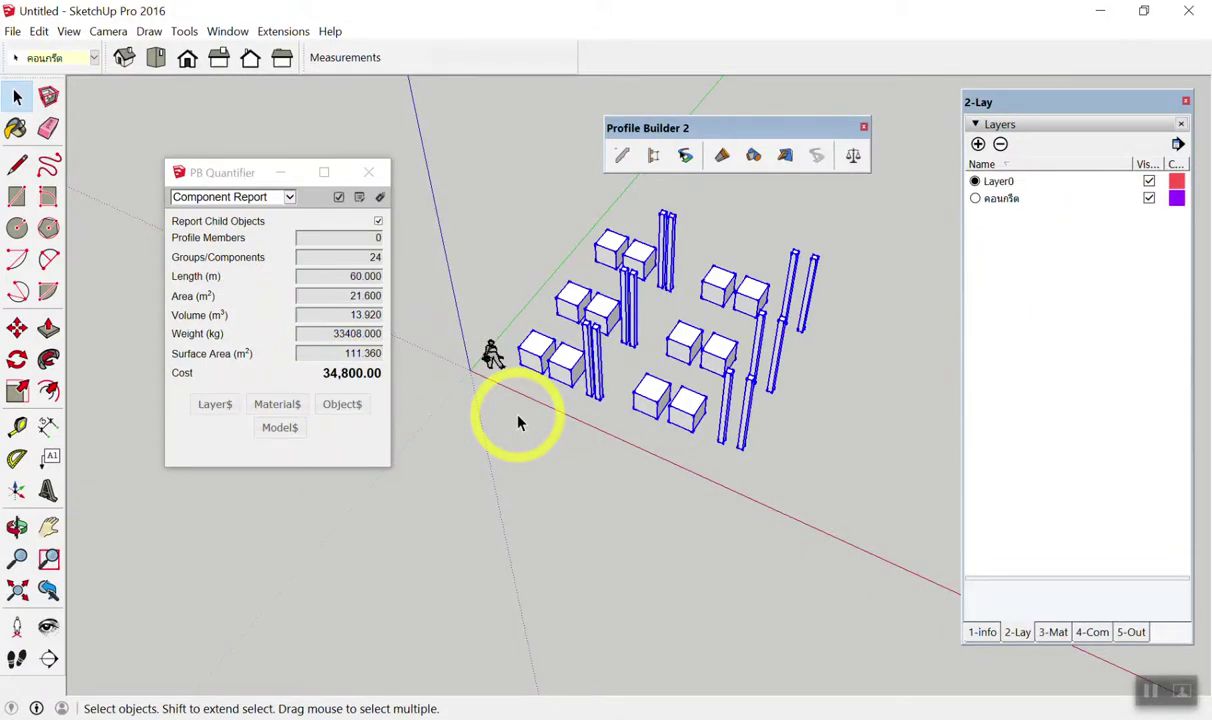
click(644, 552)
Draw a rectangle beside the boxes and push/pull it up into a slab.
mouse_move(644, 552)
middle_down()
mouse_move(614, 275)
mouse_move(344, 249)
middle_up()
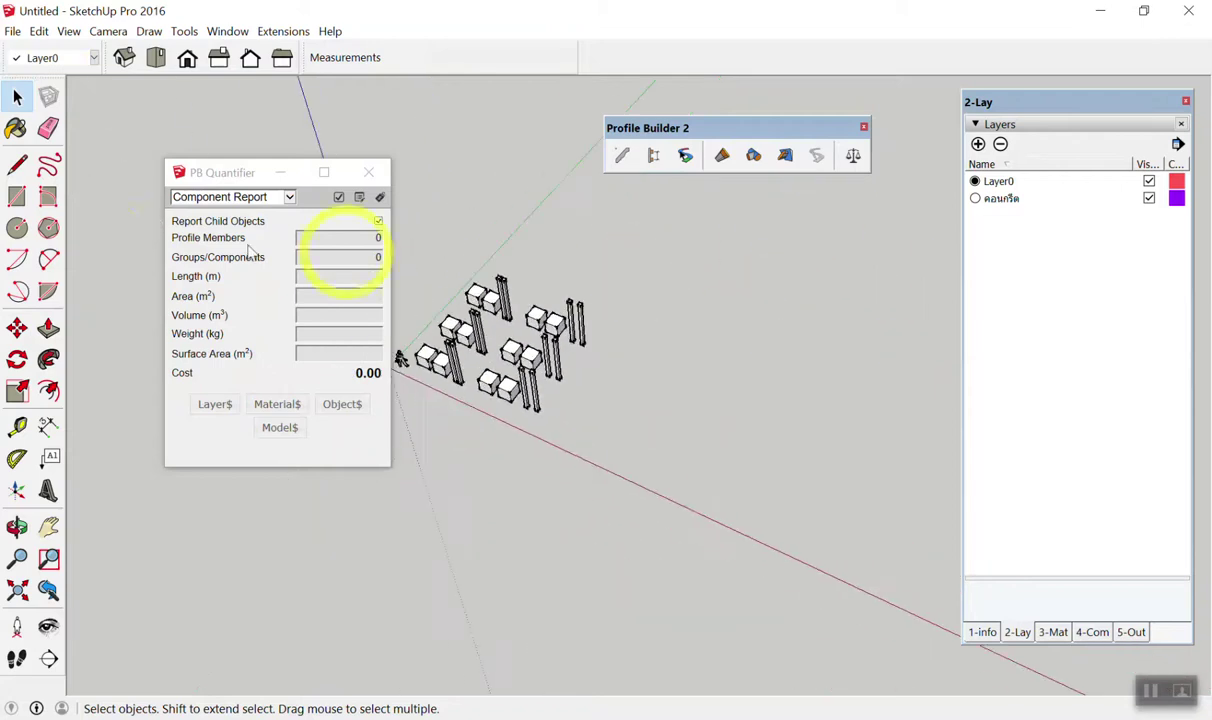
click(26, 200)
click(601, 409)
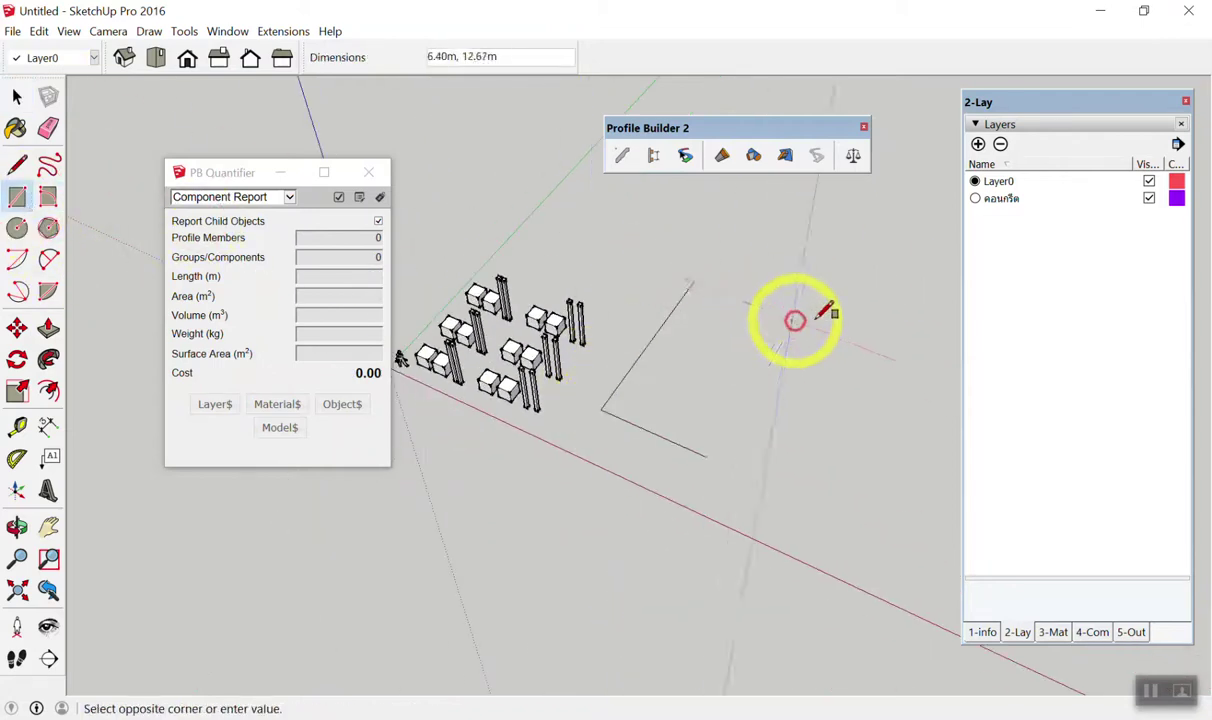
click(880, 327)
key(p)
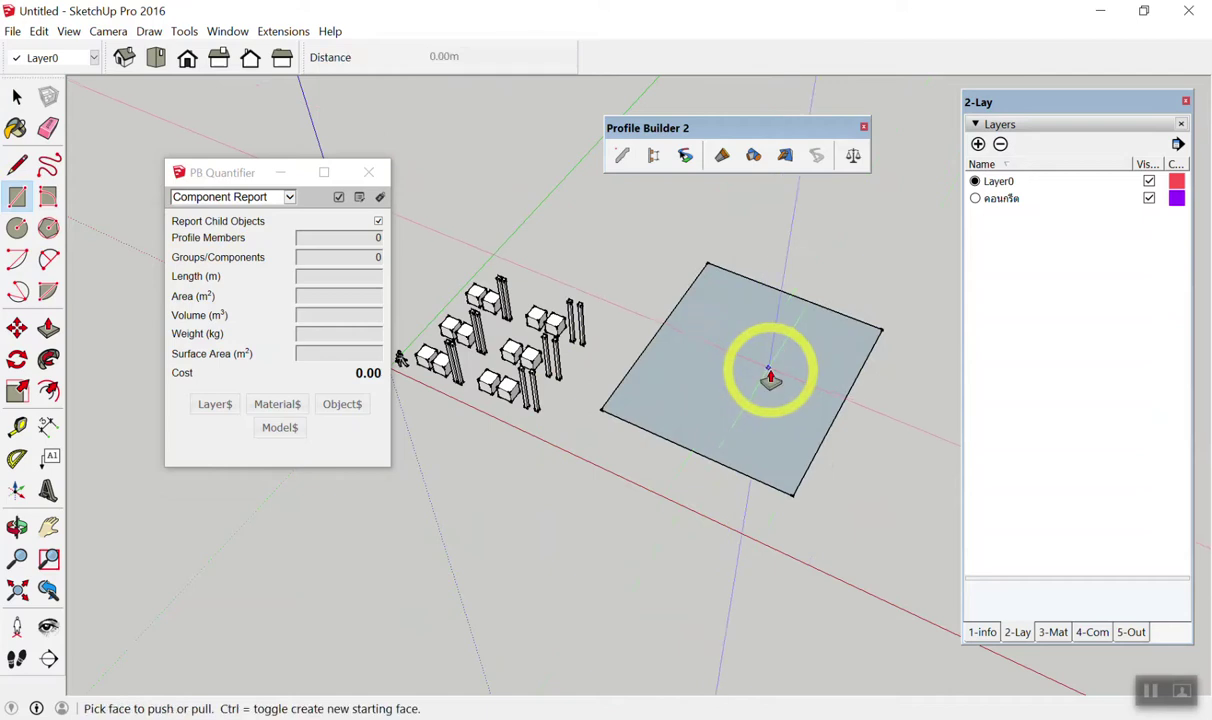
click(762, 352)
click(768, 350)
key(space)
Make the slab a group and check its 563.622 m³ volume at 0.00 cost.
mouse_move(670, 492)
middle_down()
mouse_move(717, 491)
mouse_move(785, 441)
mouse_move(803, 452)
middle_up()
scroll(600, 280, up, 3)
click(765, 392)
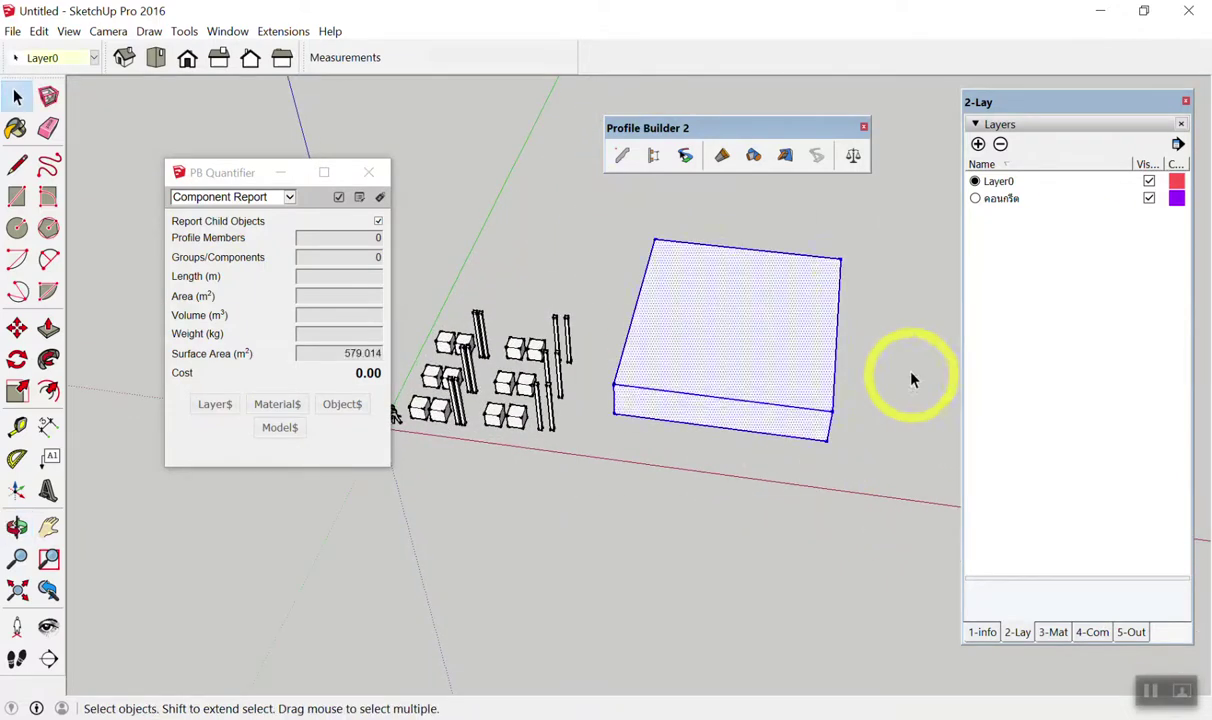
scroll(760, 300, up, 3)
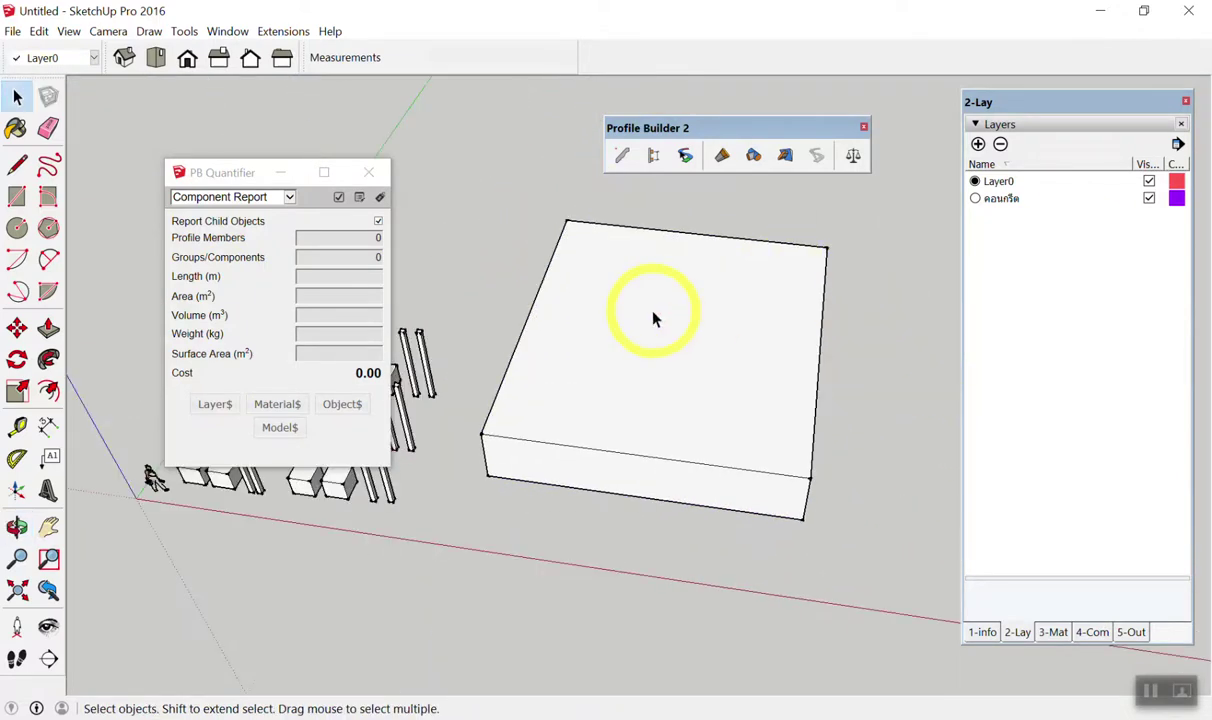
triple_click(651, 316)
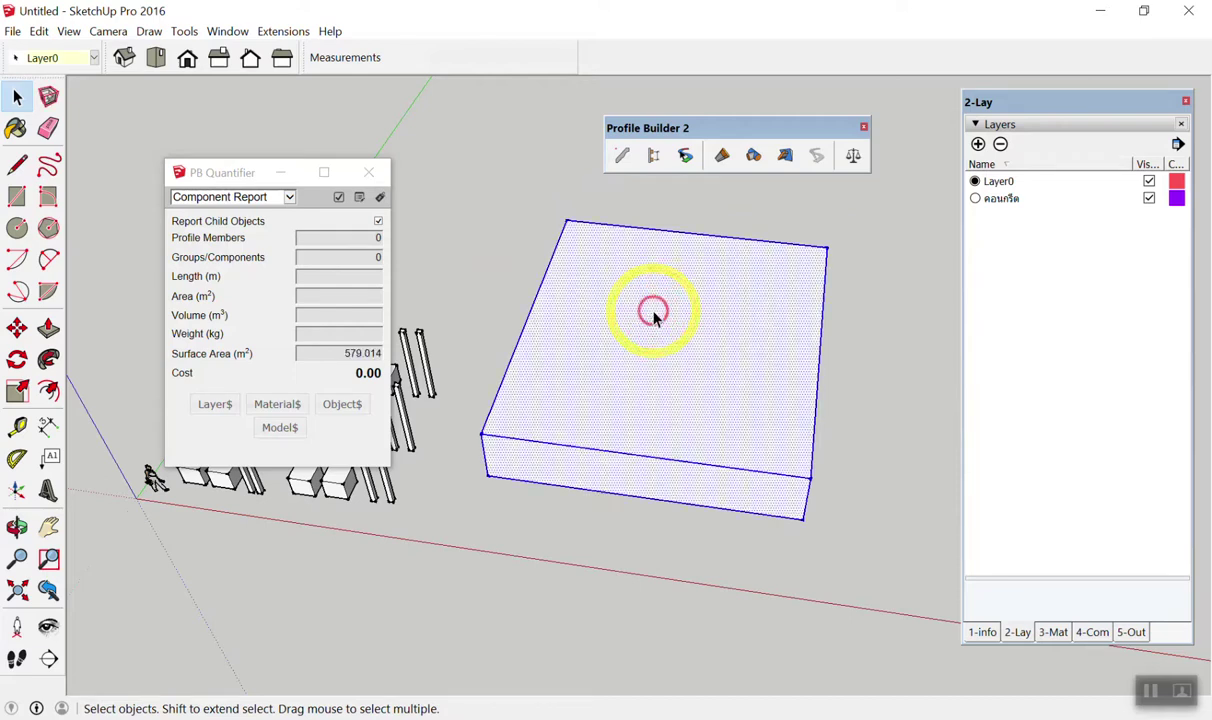
right_click(653, 313)
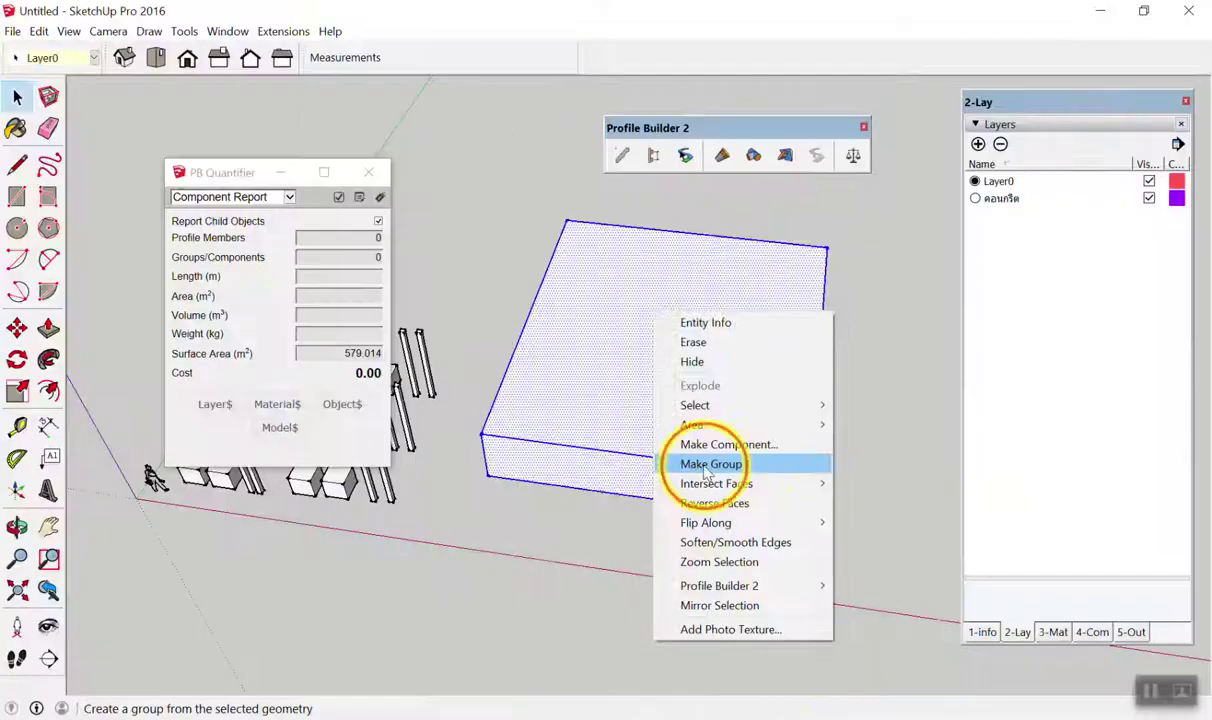
click(710, 495)
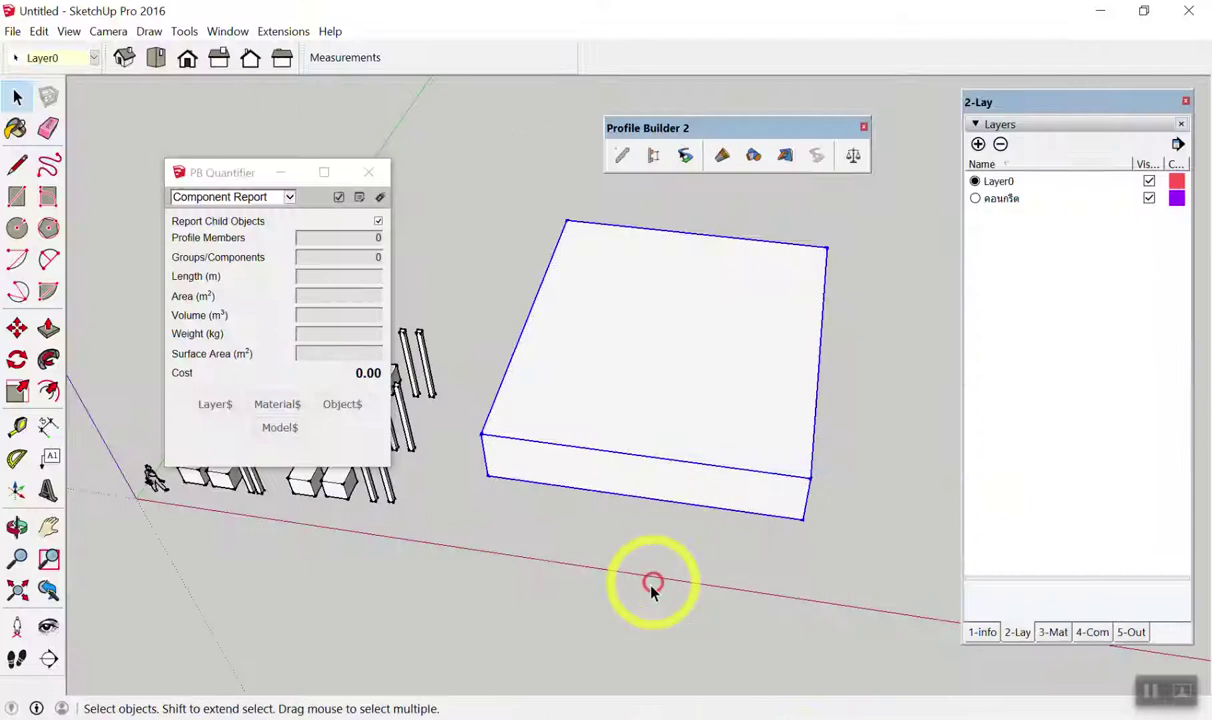
drag(630, 398, 541, 411)
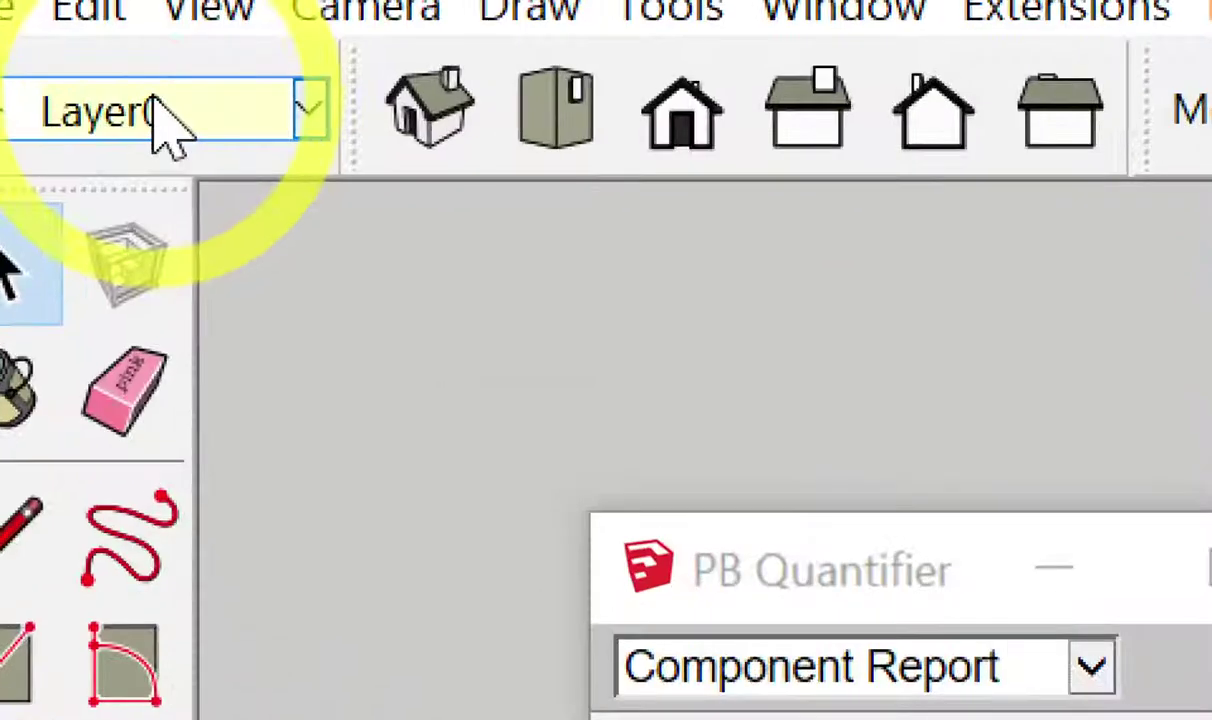
Move the slab group onto the คอนกรีต concrete layer.
click(90, 88)
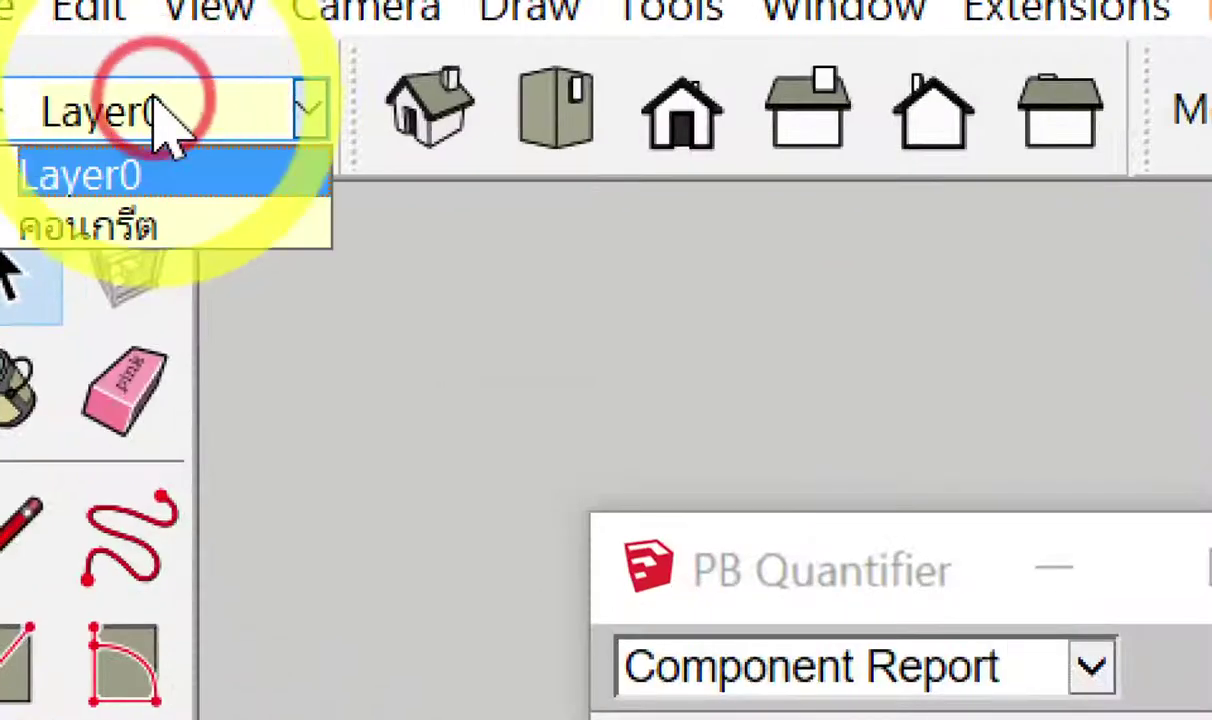
click(155, 207)
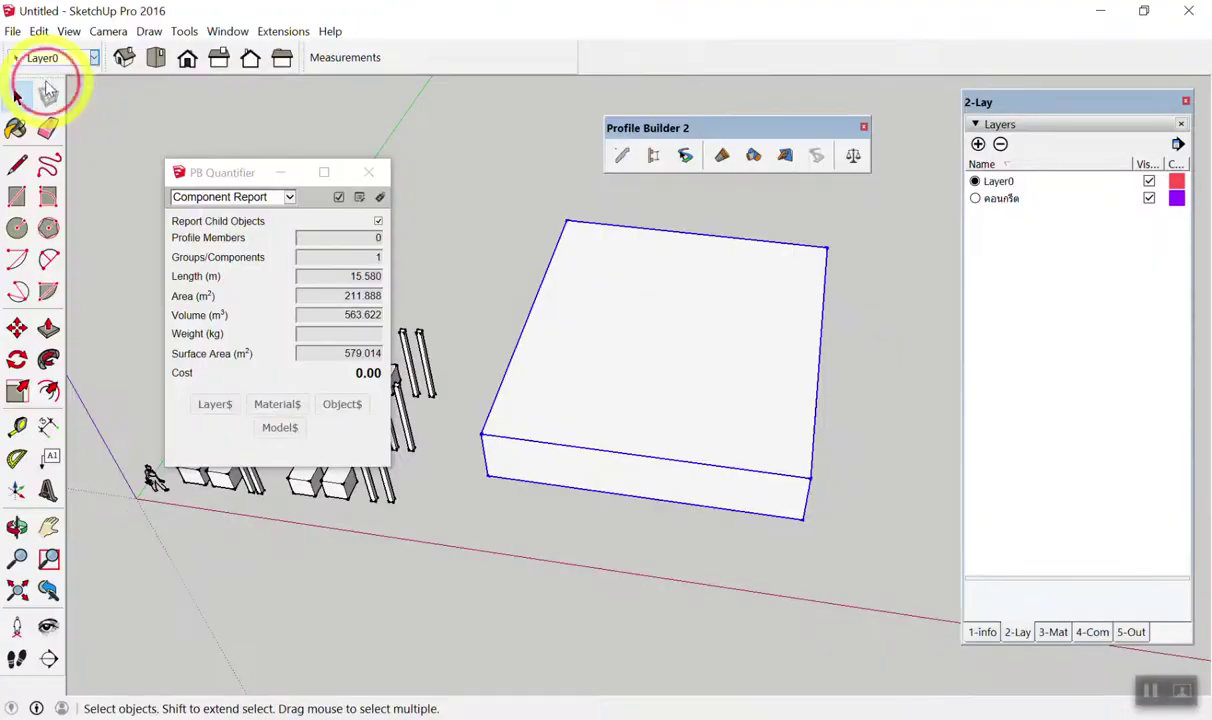
click(446, 184)
Reselect the slab to read its PB Quantifier cost of 1,409,055.20 for 563.622 m³.
click(657, 364)
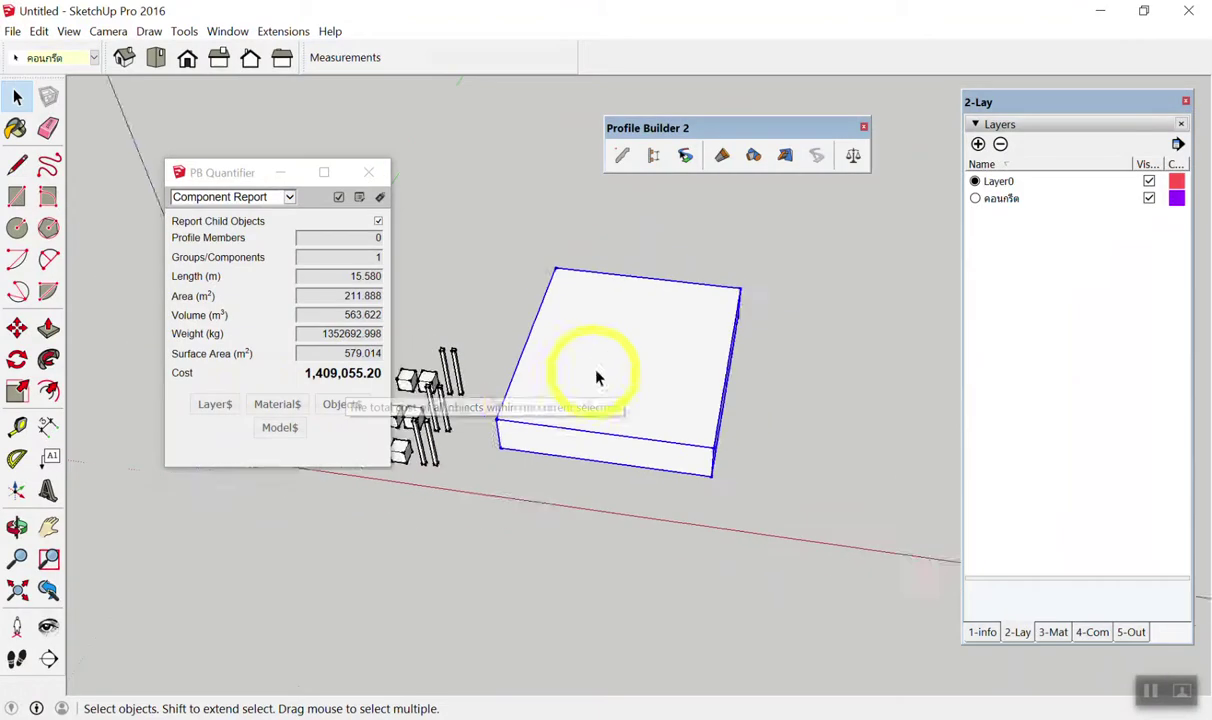
mouse_move(596, 378)
middle_down()
mouse_move(776, 398)
mouse_move(679, 438)
mouse_move(531, 430)
mouse_move(651, 465)
middle_up()
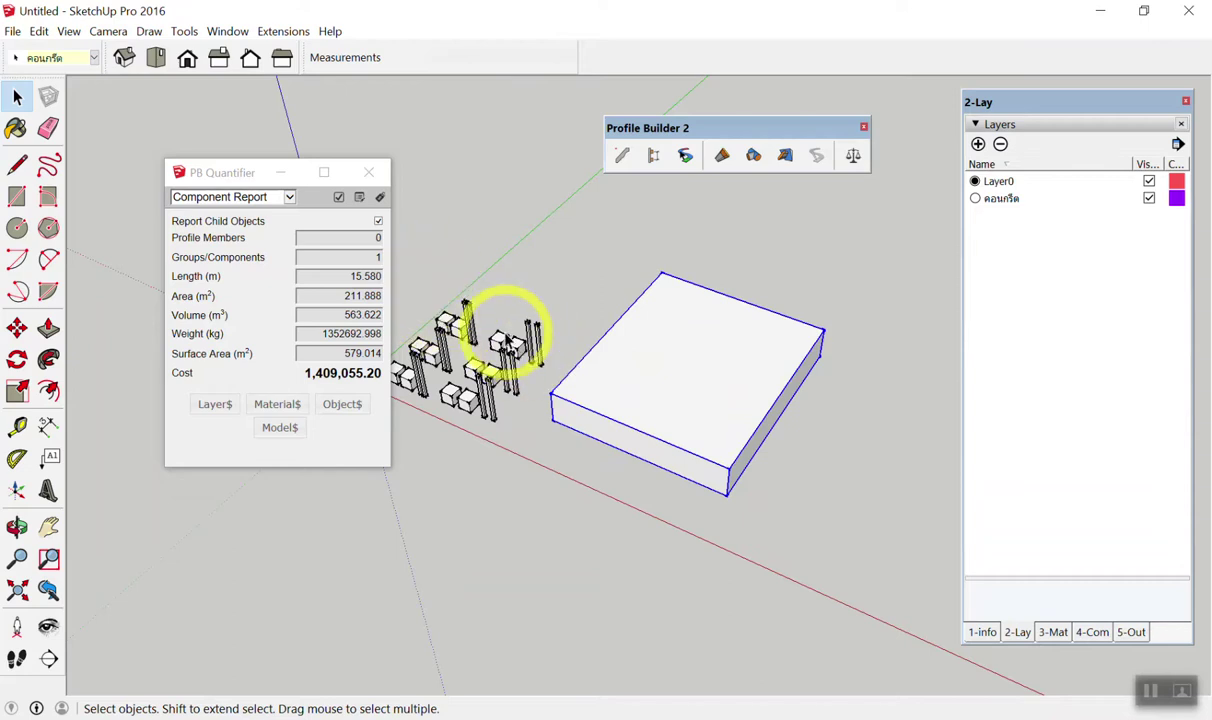
scroll(549, 243, down, 1)
scroll(566, 233, down, 1)
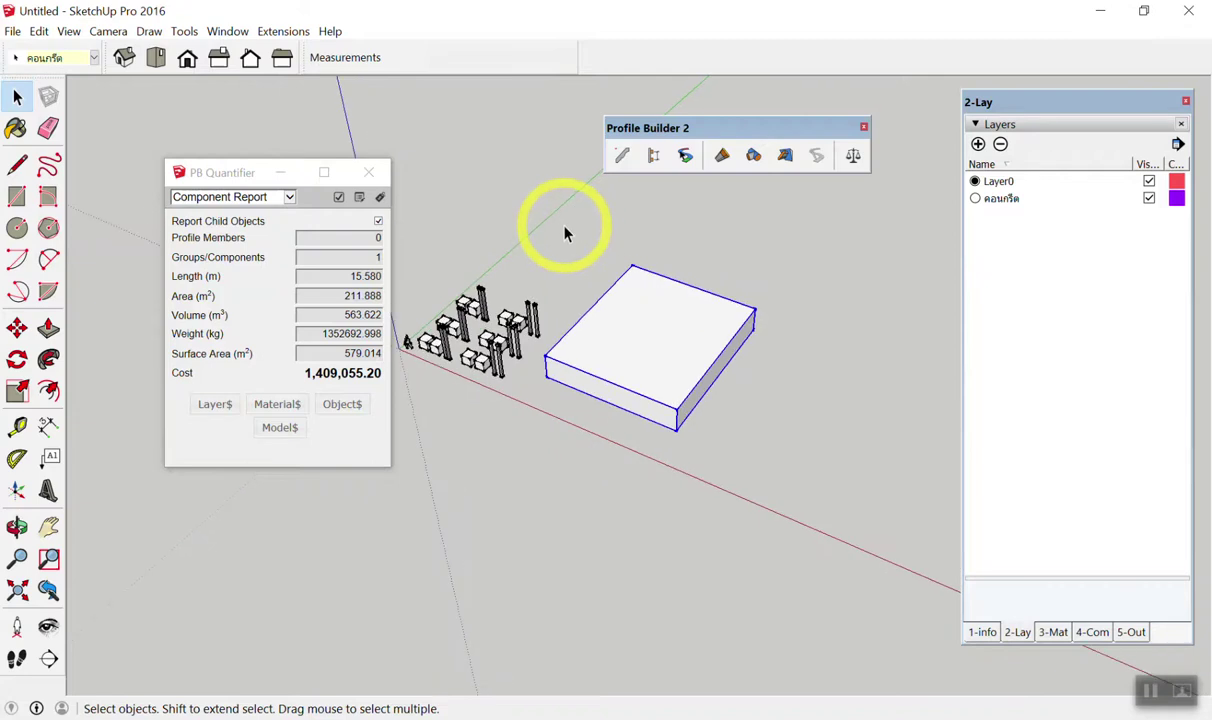